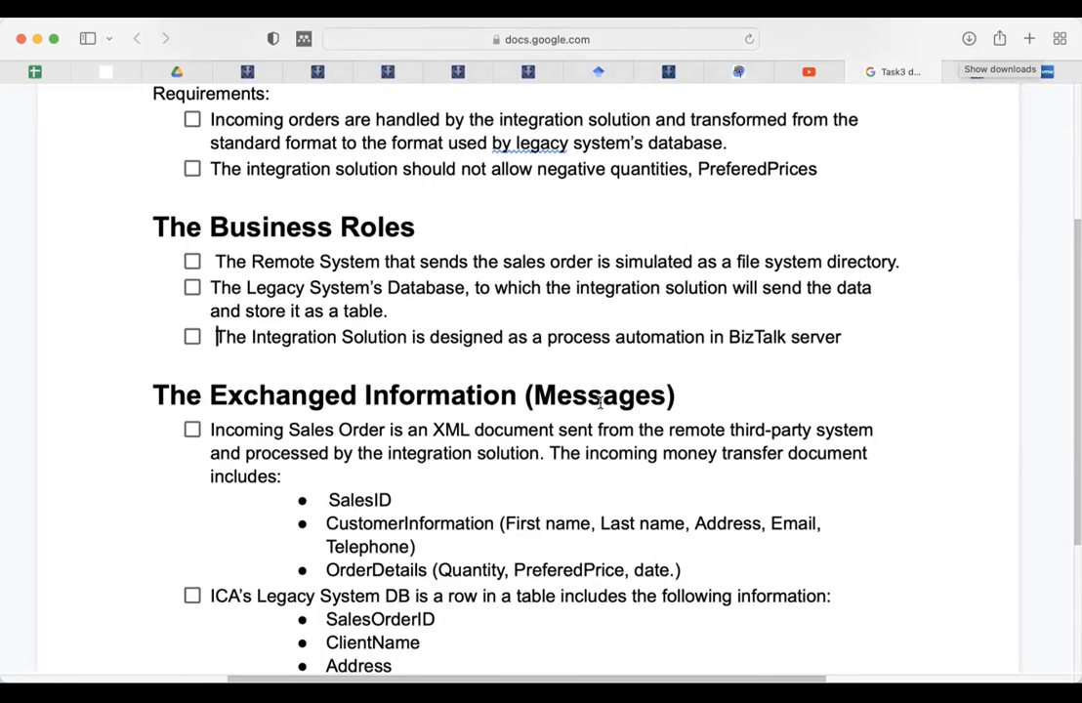
Step: Retype the 'd' of 'date' on the OrderDetails line so the field reads OrderDate
scroll(456, 508, down, 5)
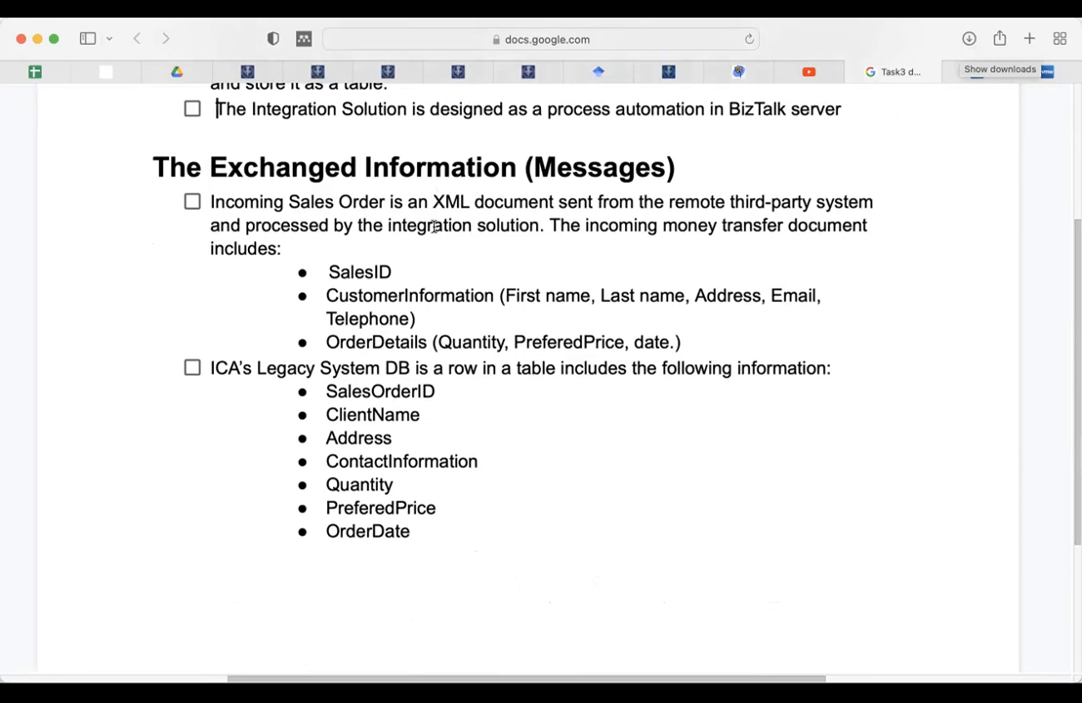
click(327, 271)
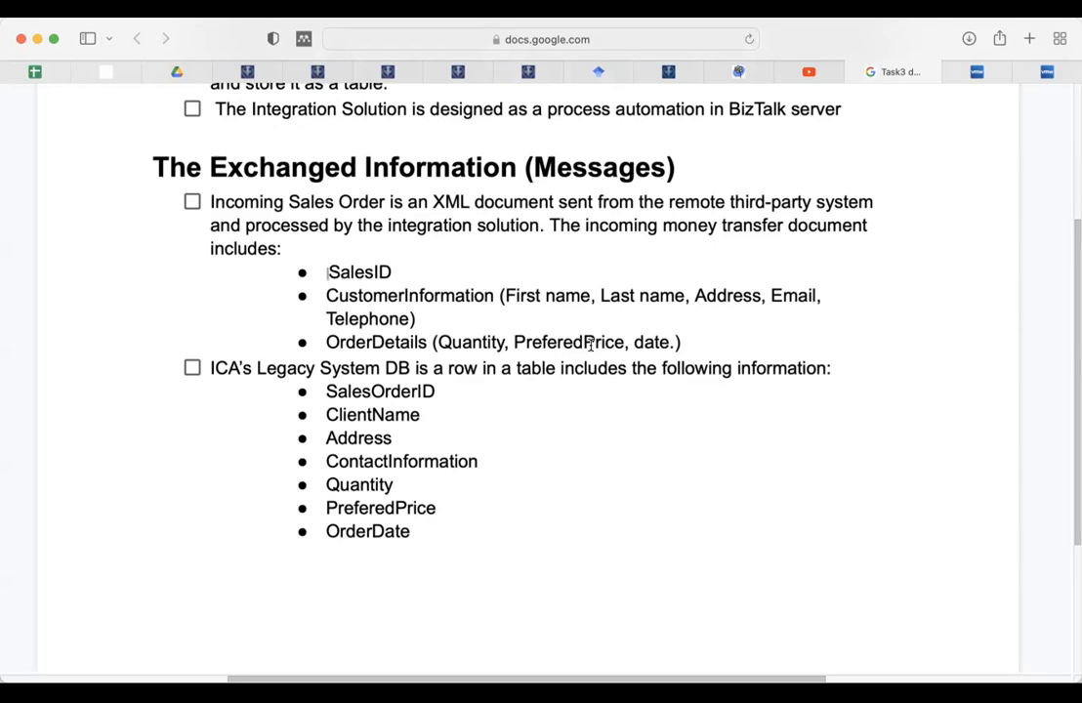
drag(634, 342, 641, 341)
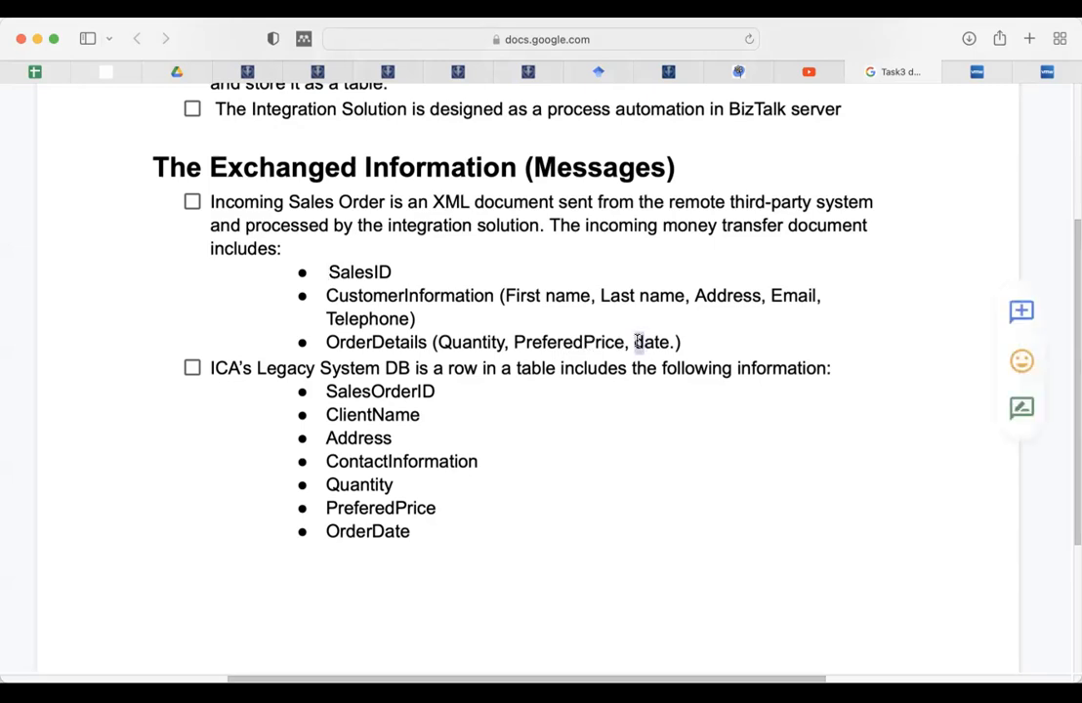
text(D)
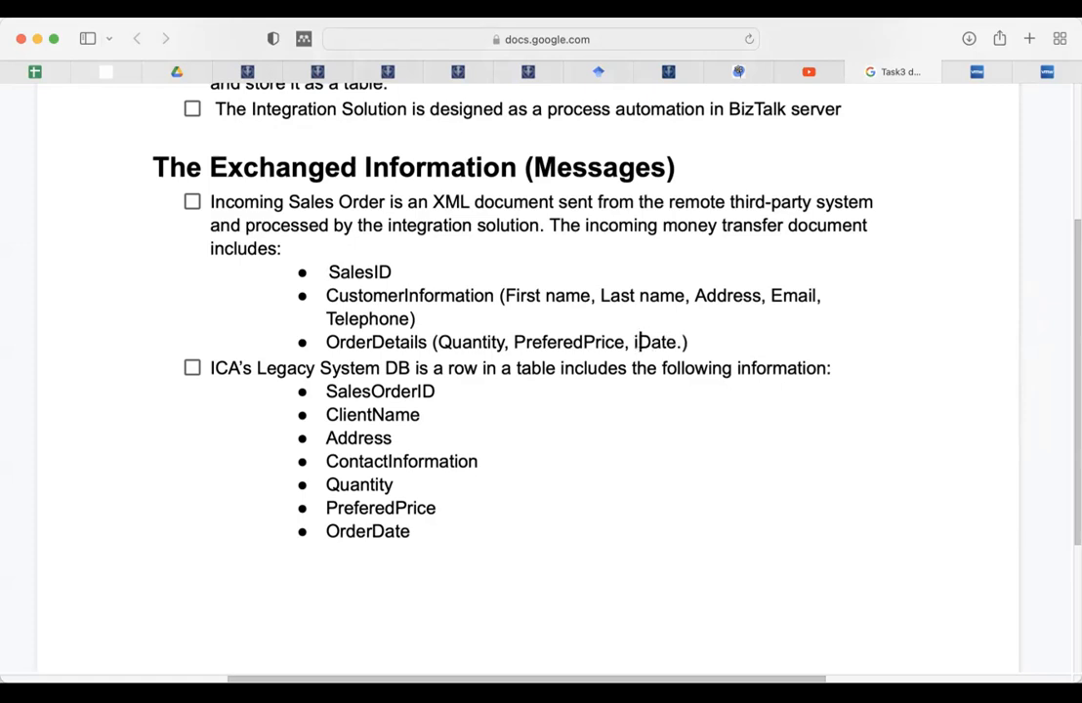
text(Order)
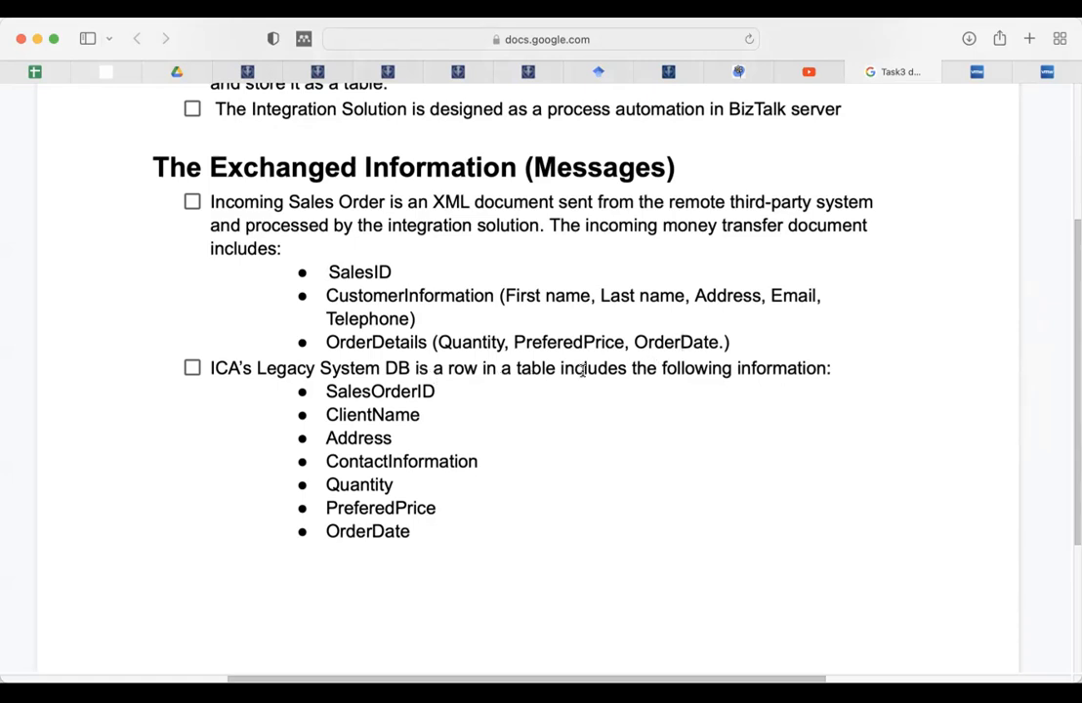
click(413, 392)
click(369, 274)
double_click(360, 414)
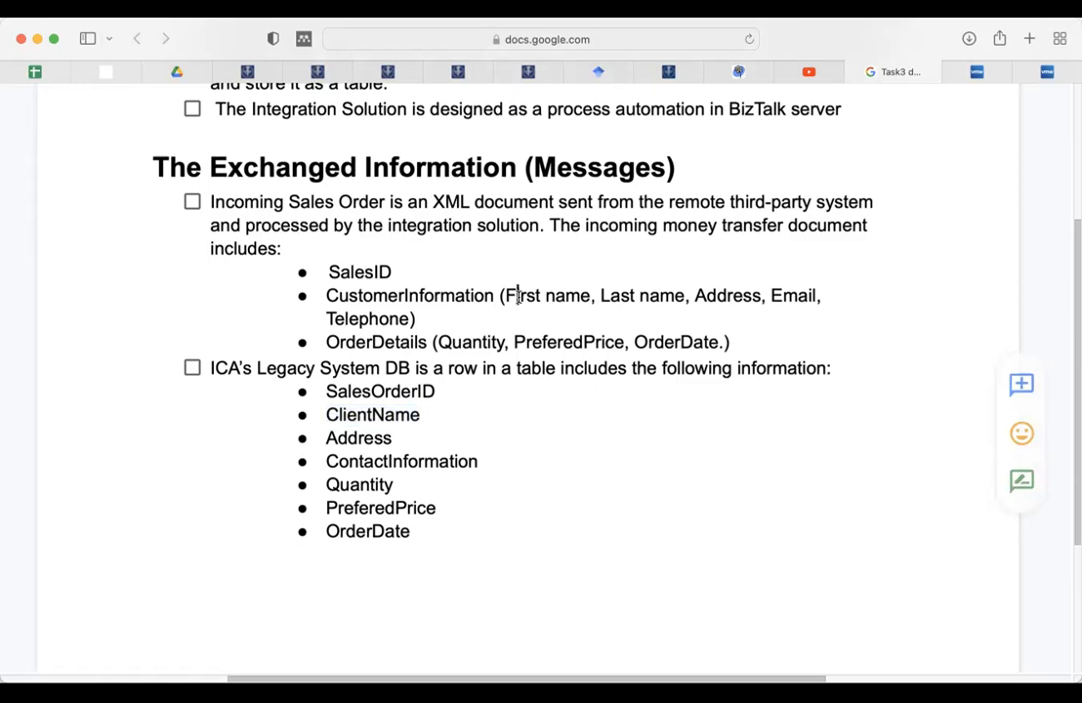
click(629, 292)
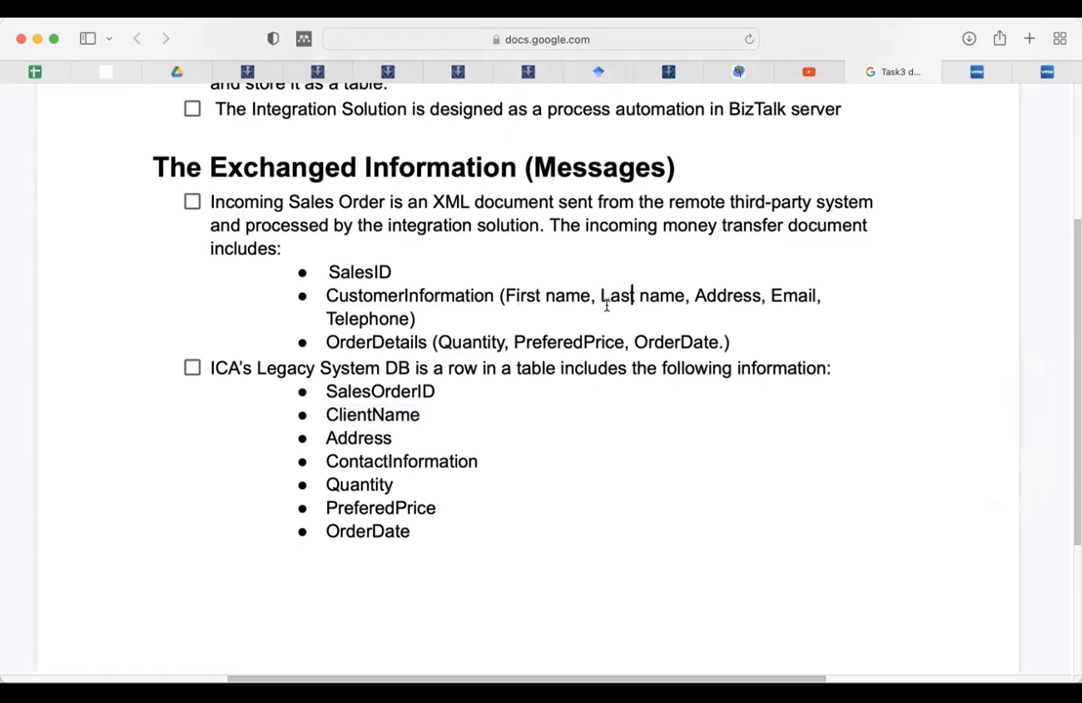
double_click(368, 435)
double_click(719, 295)
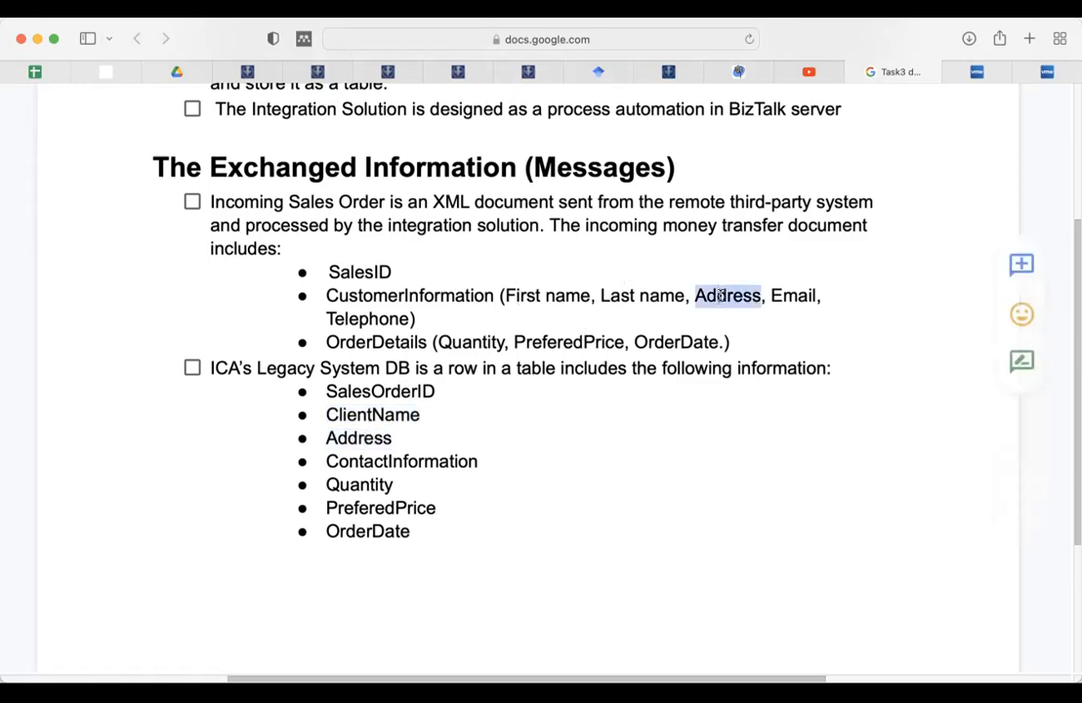
double_click(430, 460)
double_click(793, 294)
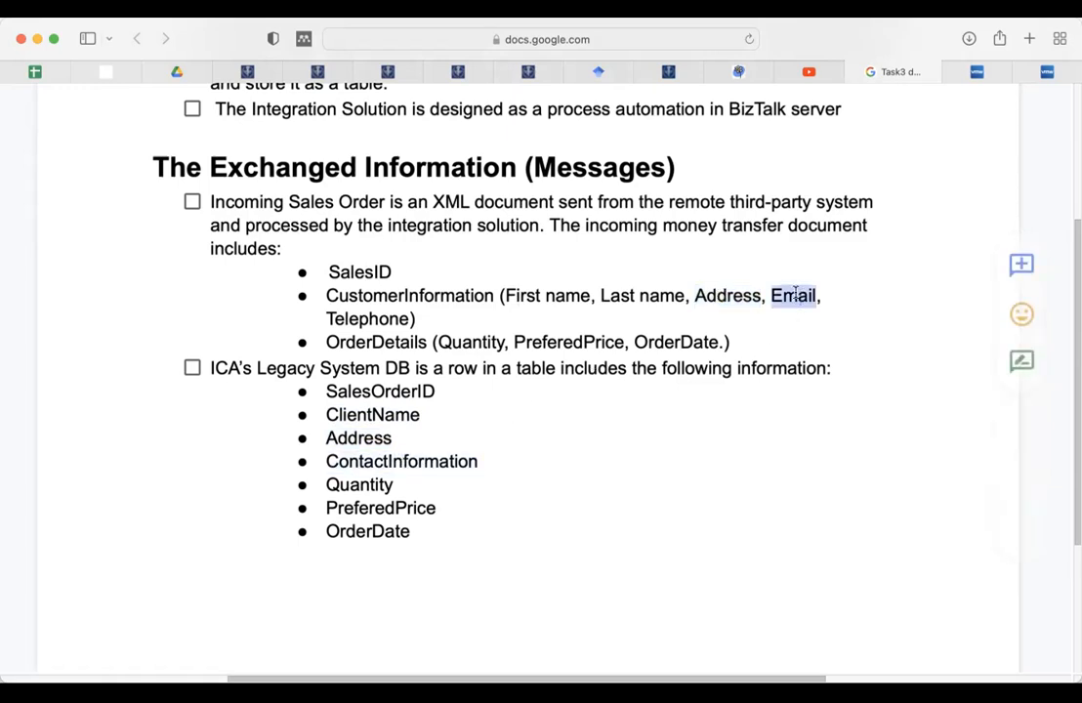
click(363, 319)
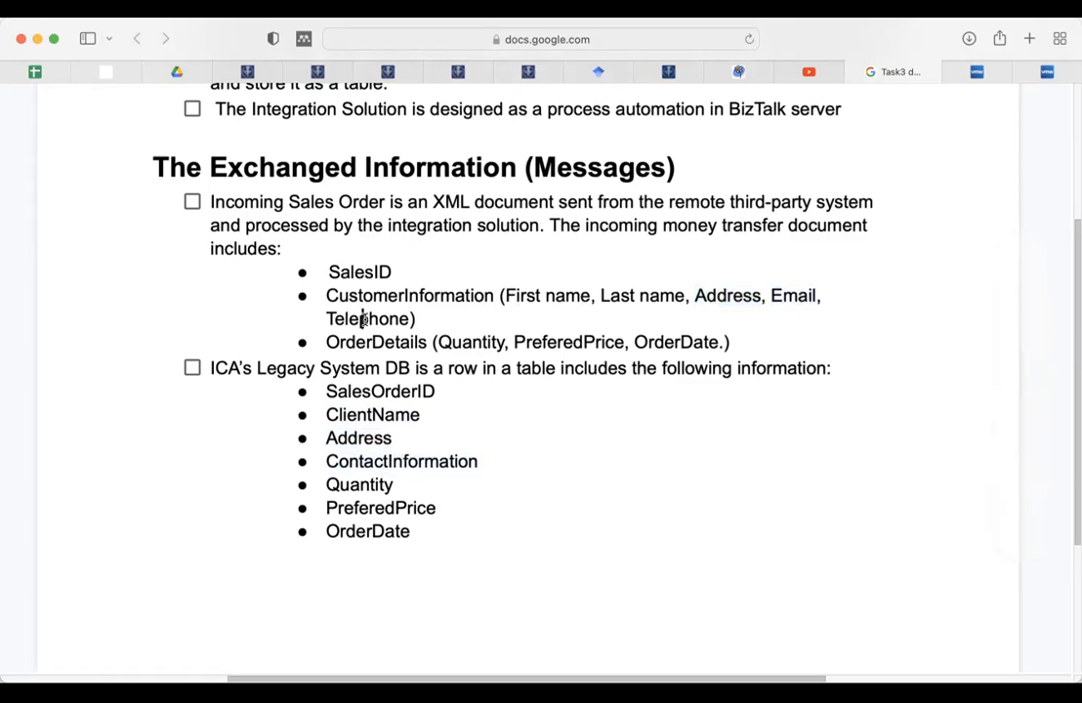
double_click(344, 529)
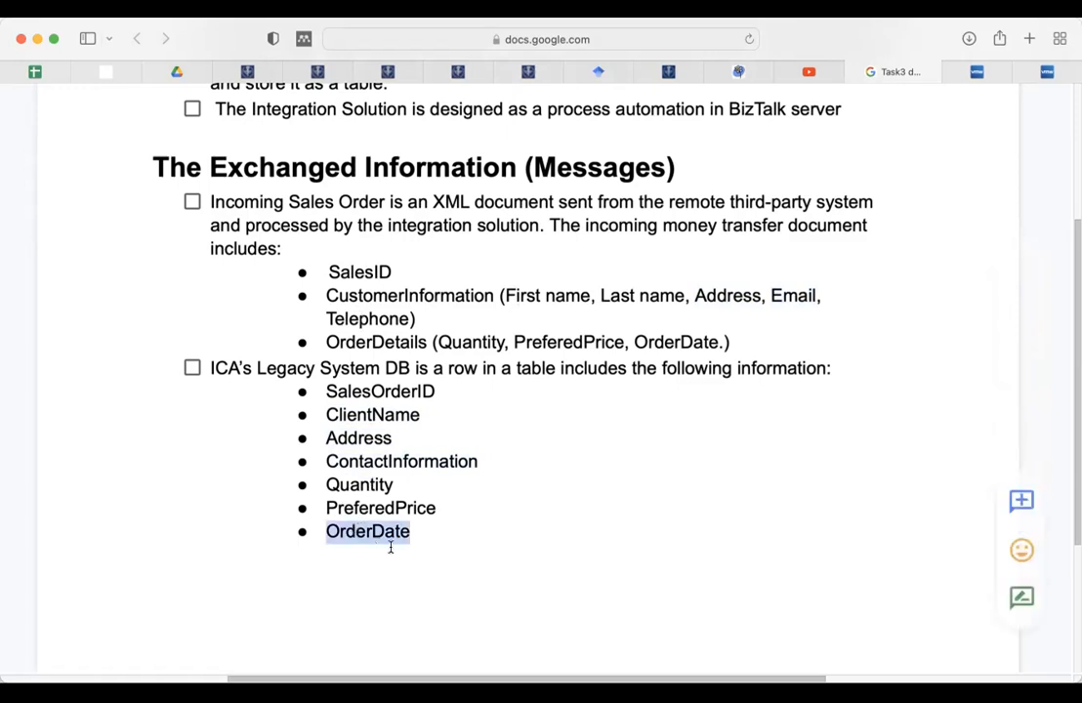
scroll(449, 512, down, 3)
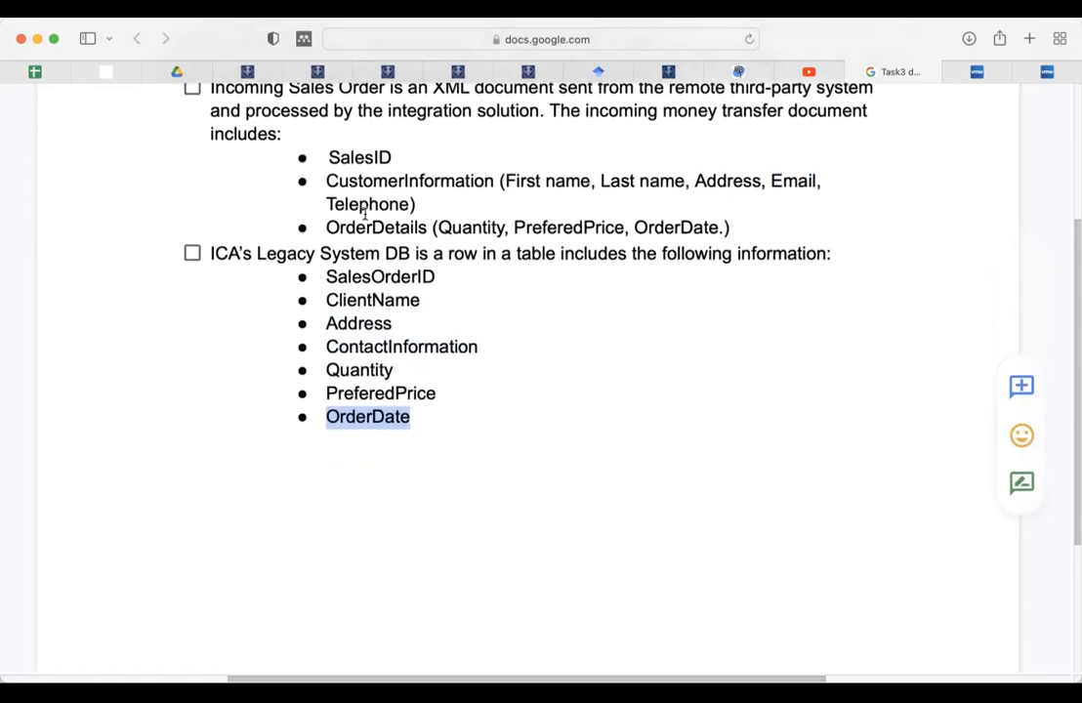
double_click(667, 226)
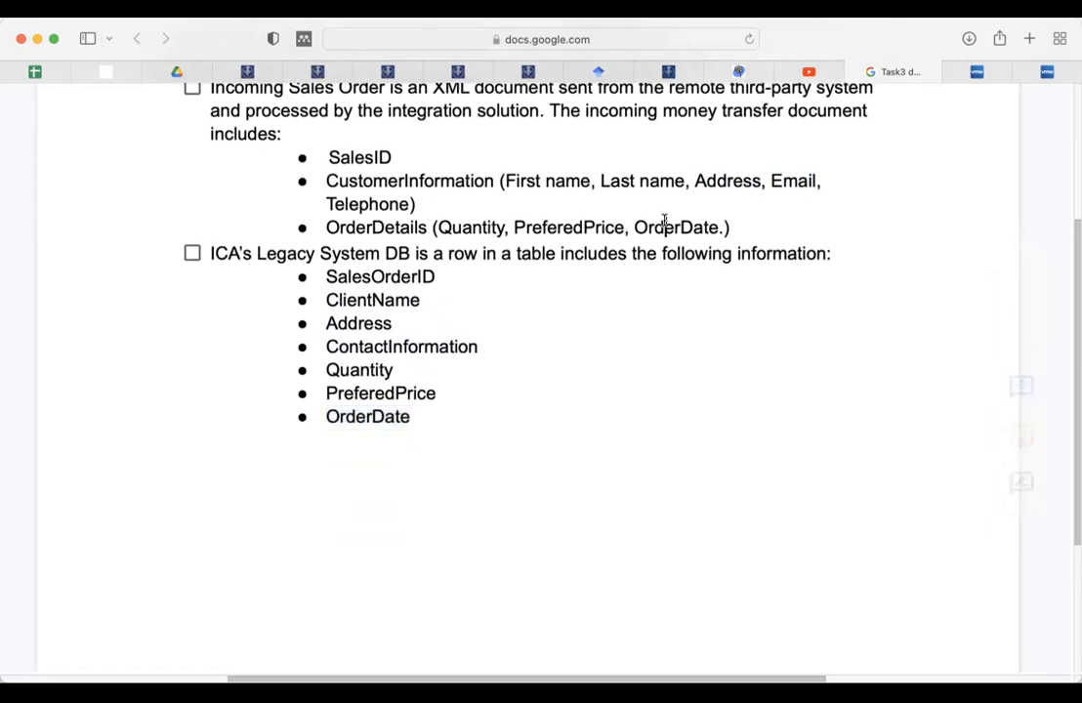
double_click(365, 369)
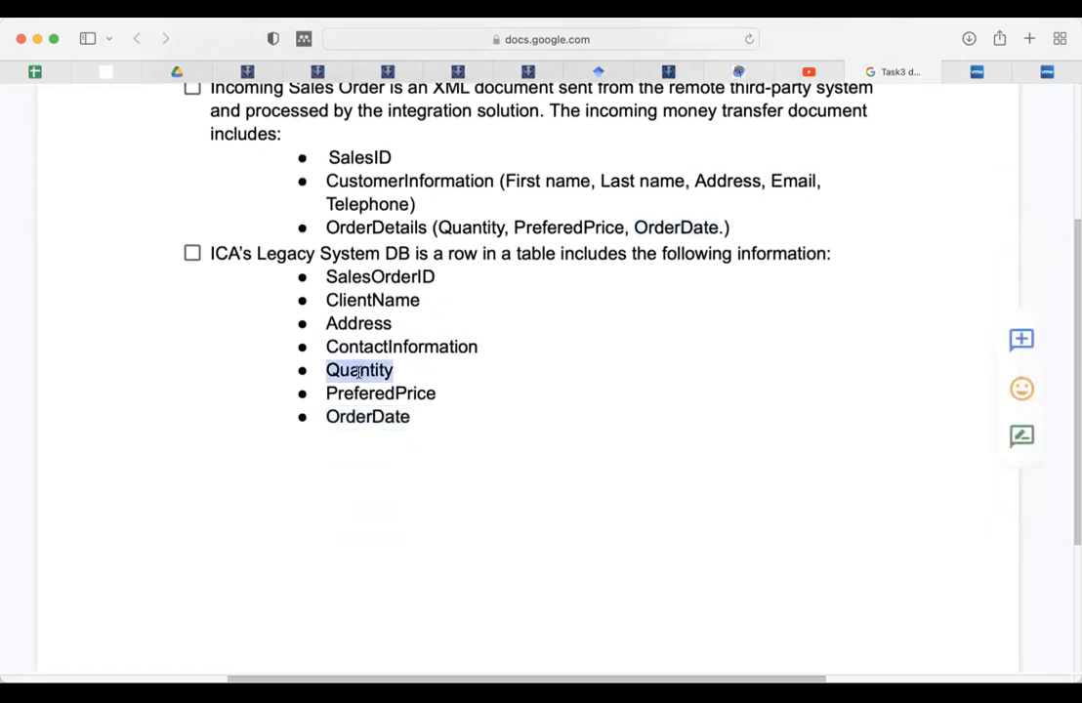
double_click(371, 392)
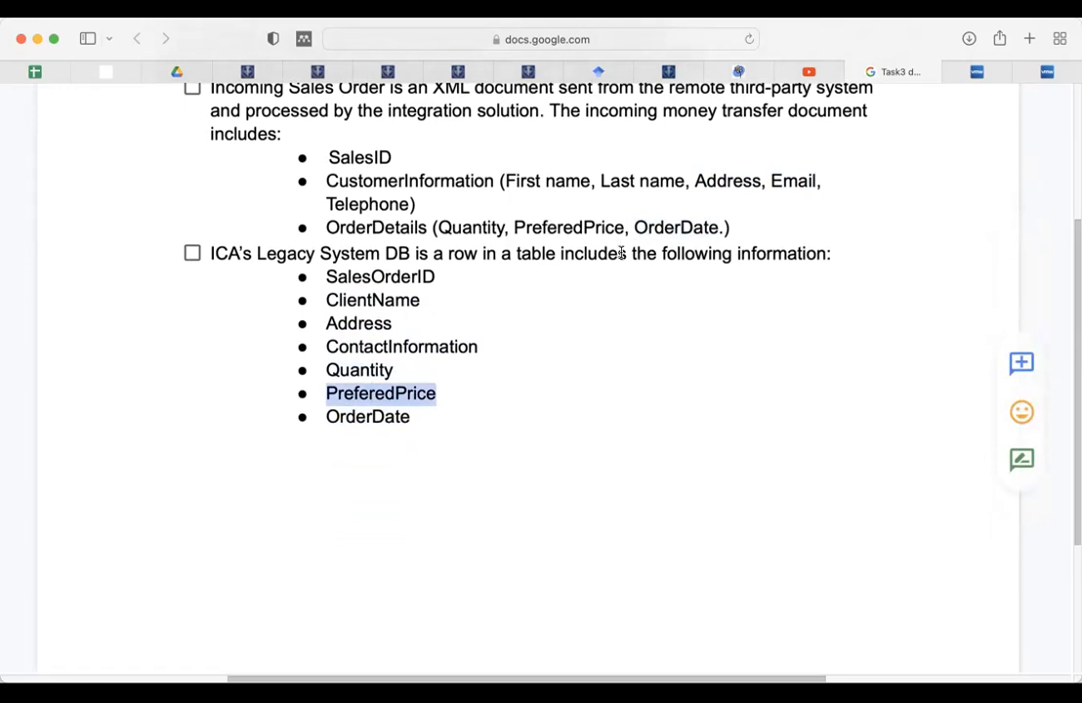
scroll(604, 388, down, 10)
scroll(603, 389, up, 1)
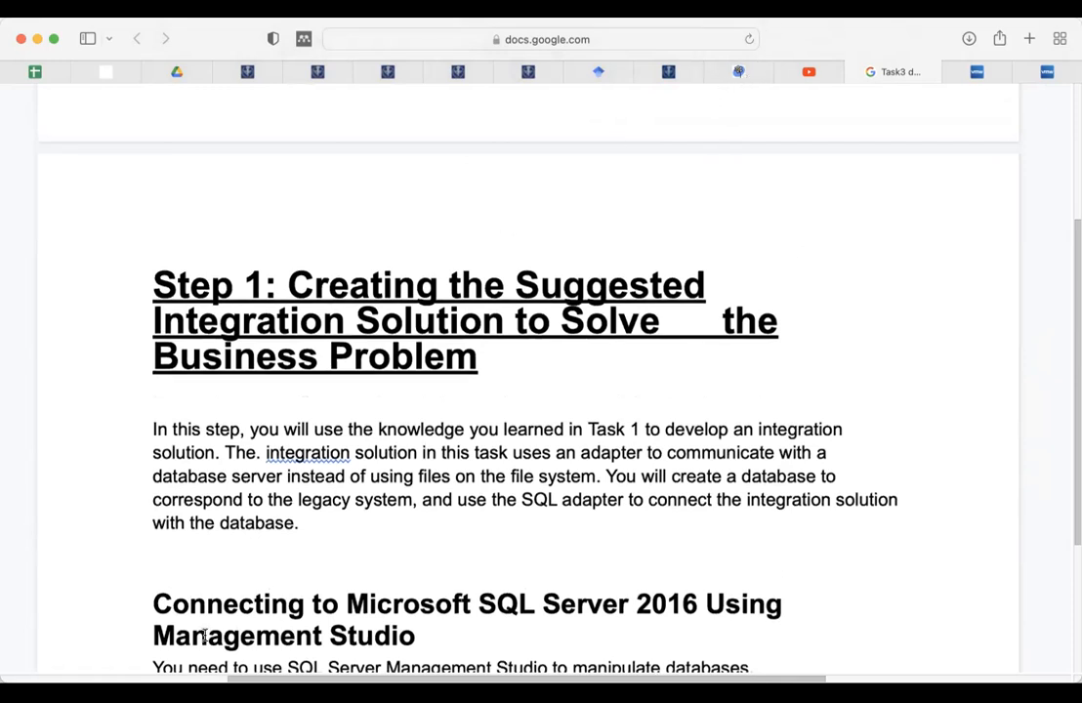
click(1024, 78)
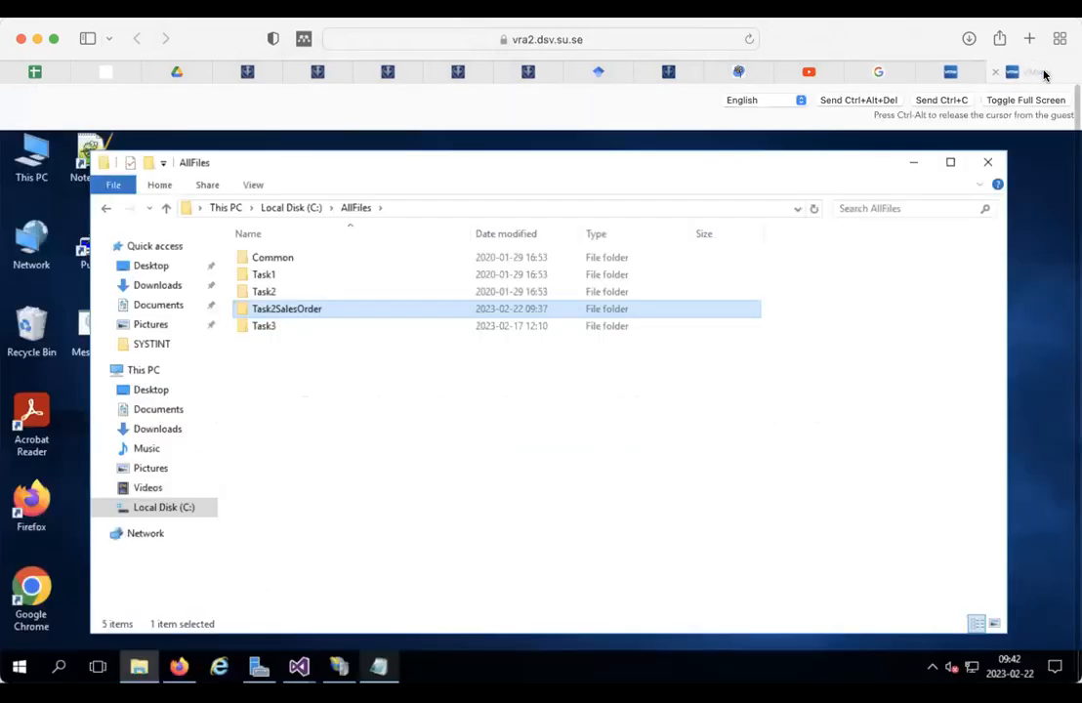
Step: Launch Visual Studio 2015 from the Start menu's Most used list
click(19, 667)
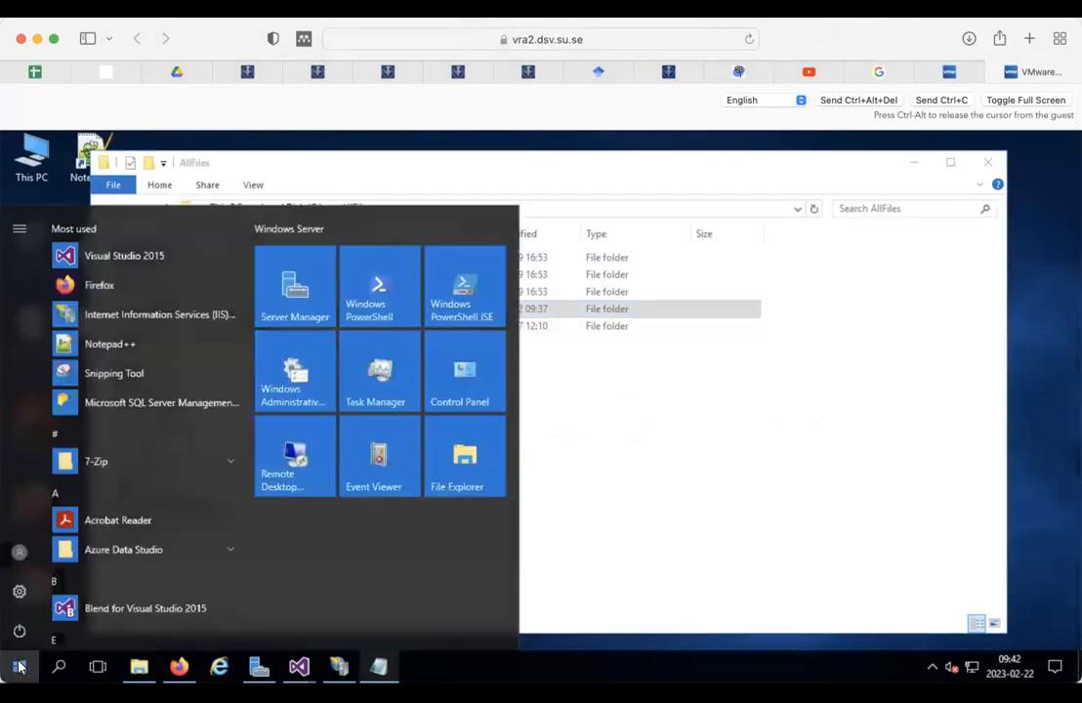
click(116, 255)
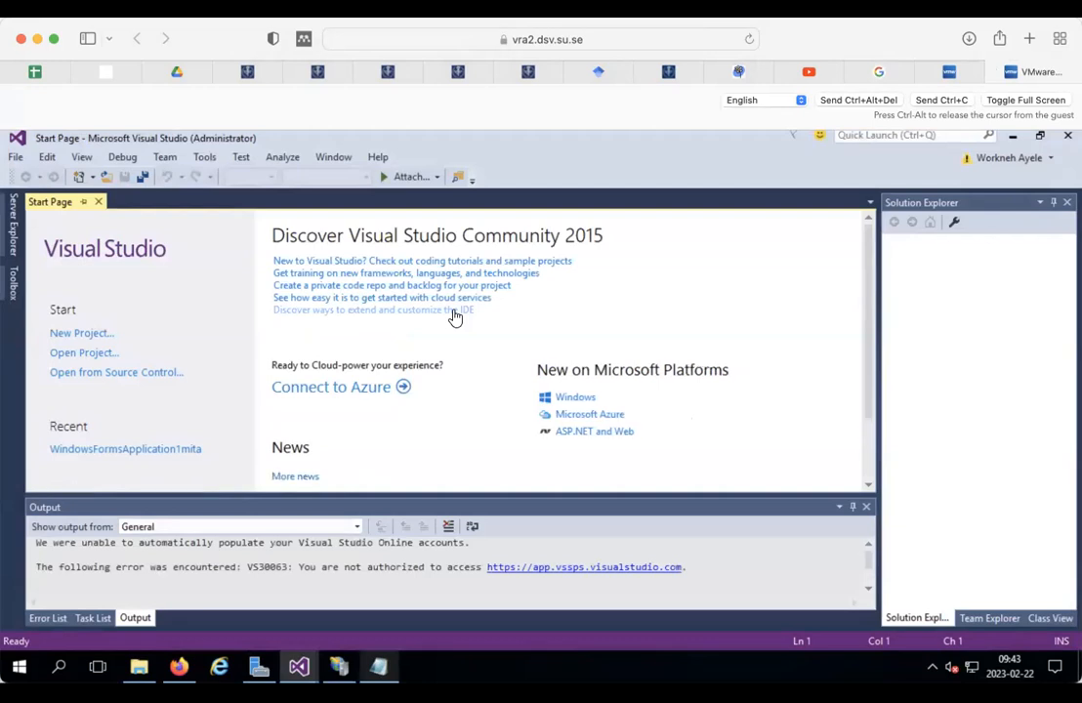
Step: Start a new project using the empty BizTalk Server project template
click(81, 334)
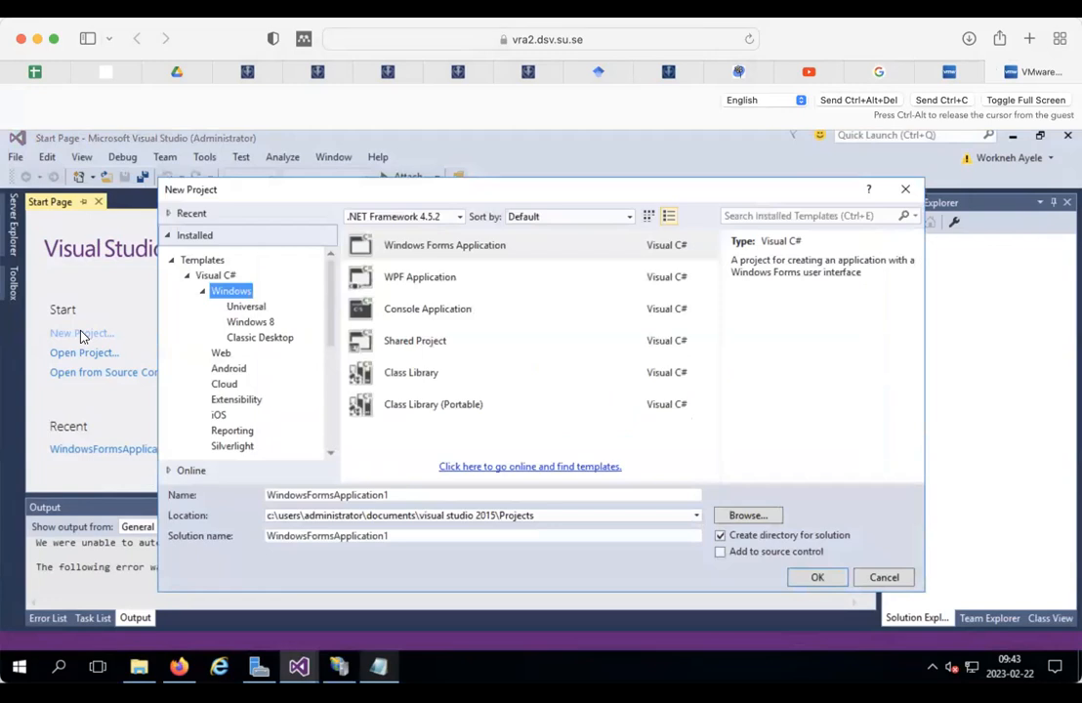
click(204, 295)
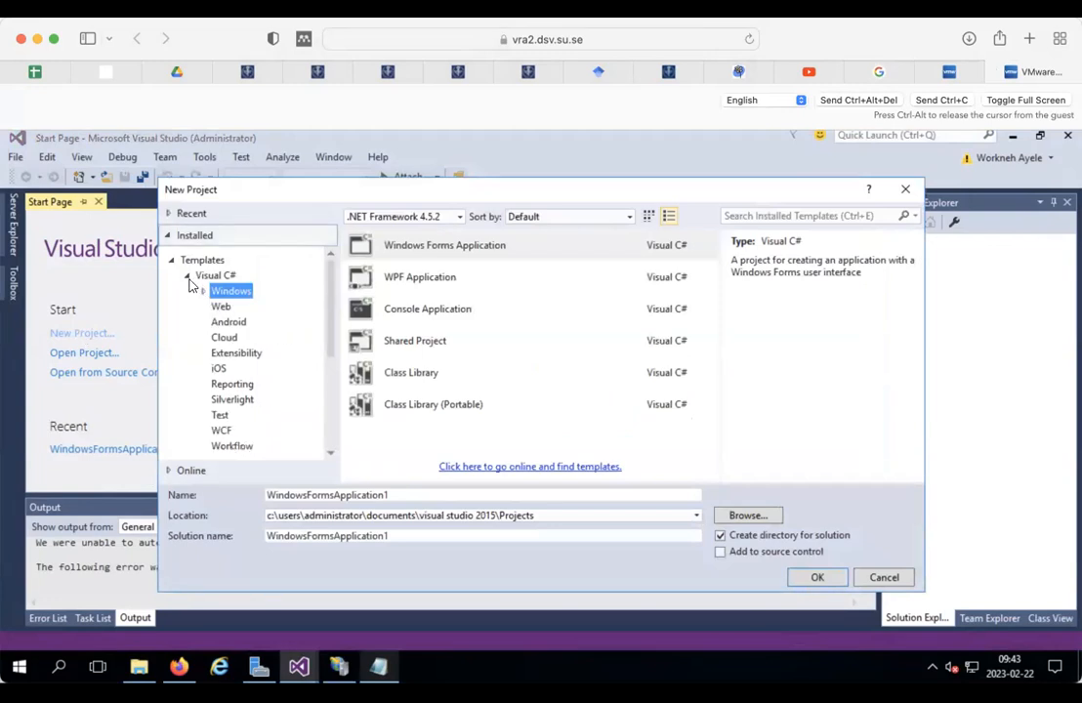
click(187, 278)
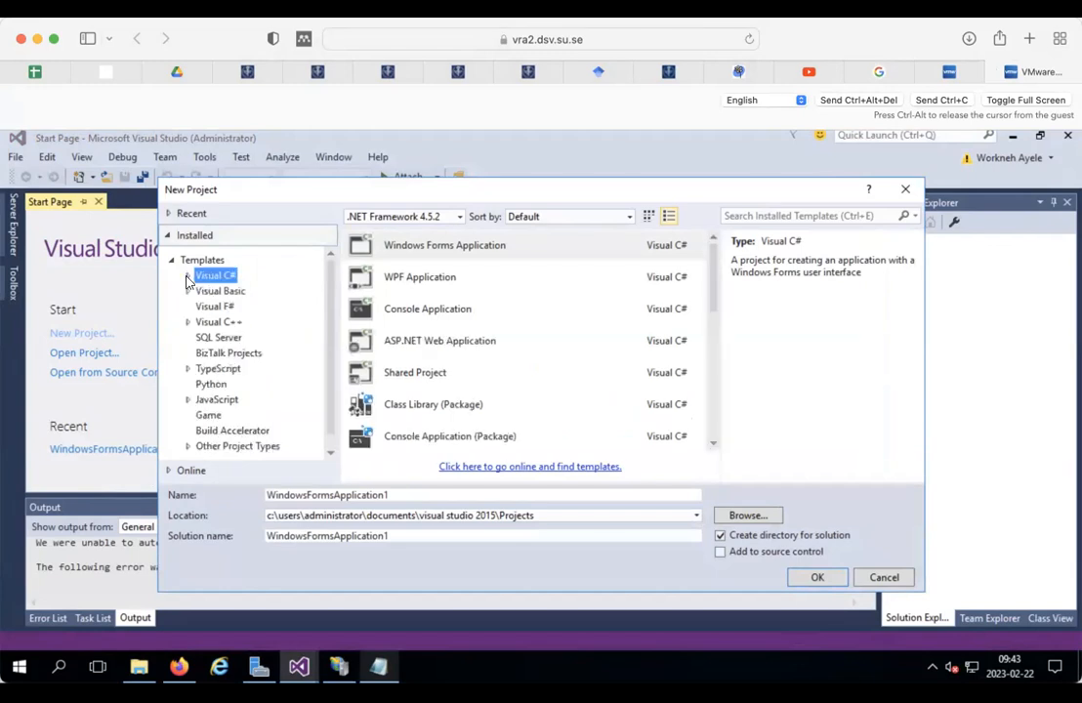
click(246, 354)
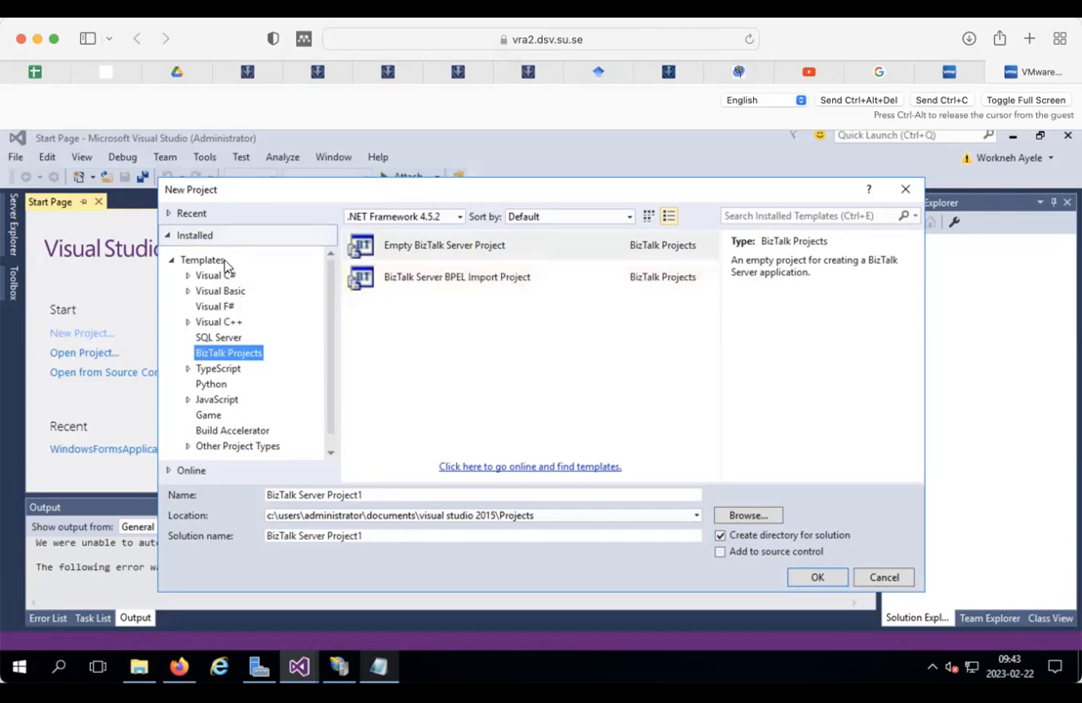
click(447, 247)
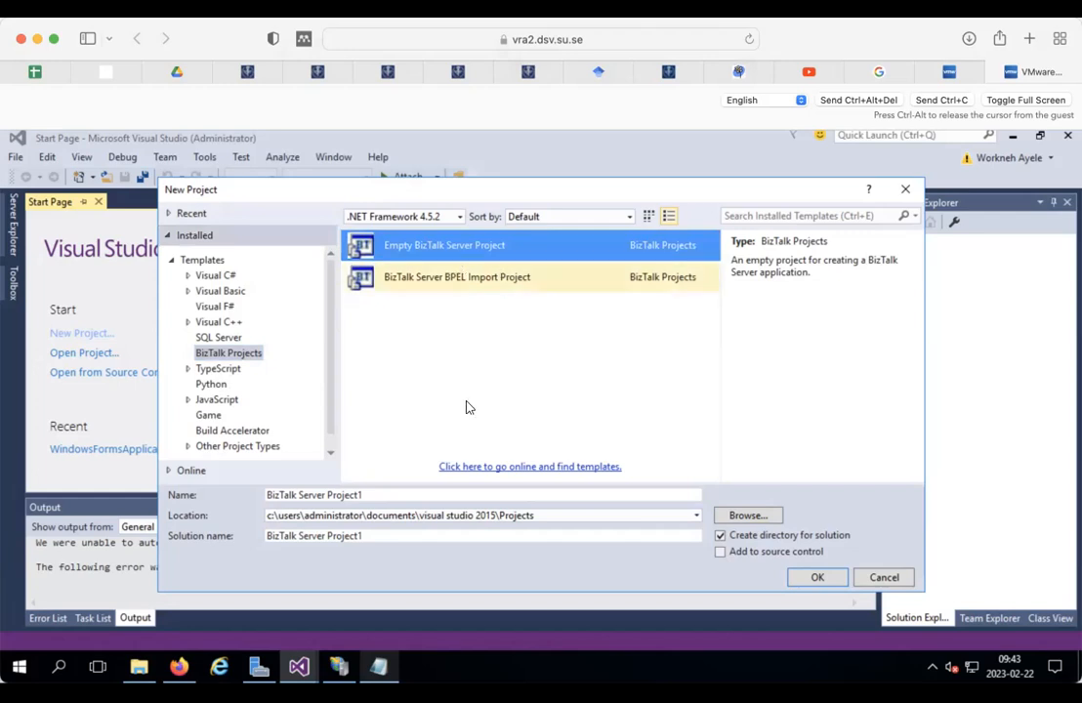
Step: Name the project Task2SalesOrder, checking the AllFiles folder for reference
click(386, 492)
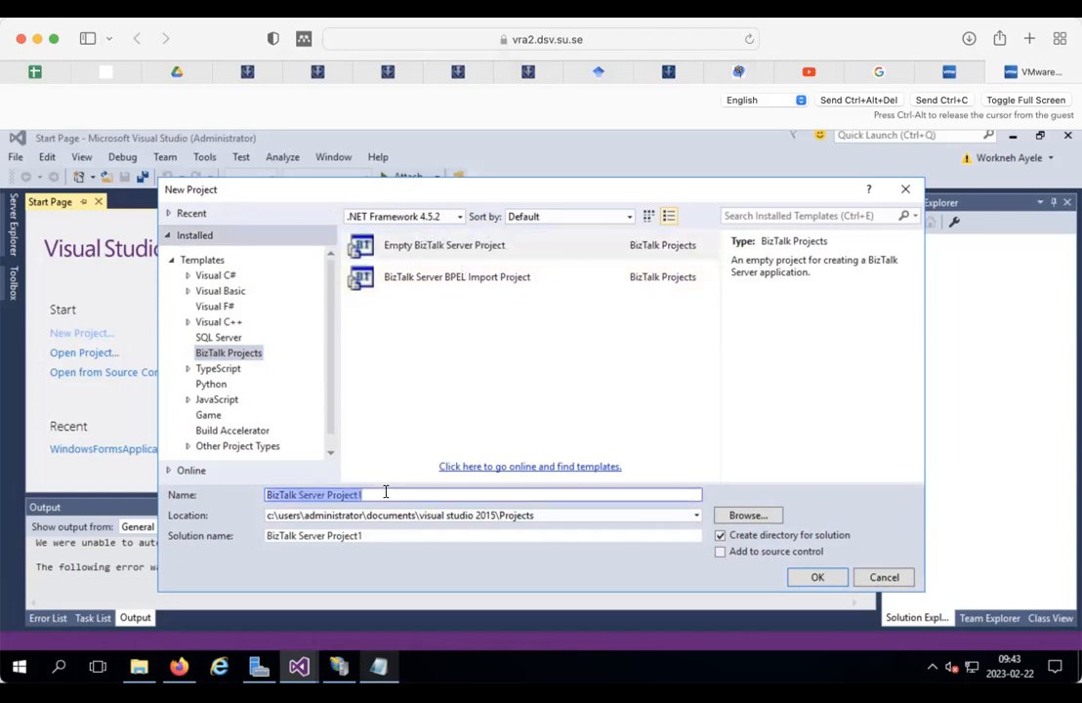
text(t)
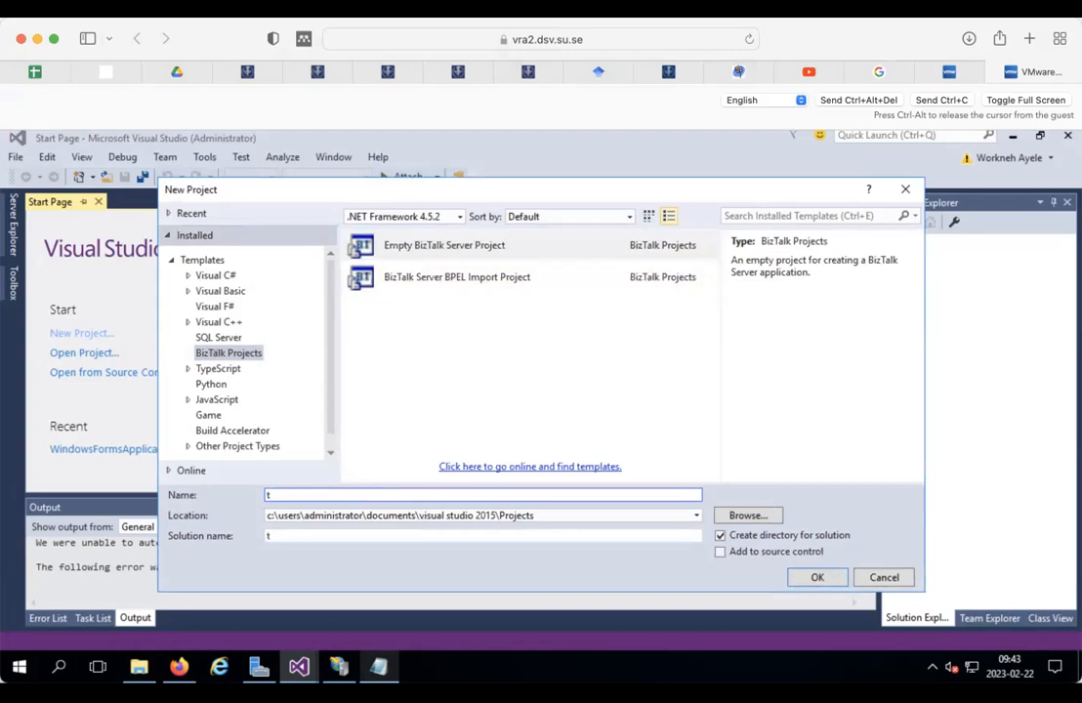
key(BackSpace)
text(t)
key(BackSpace)
text(Task2Orders)
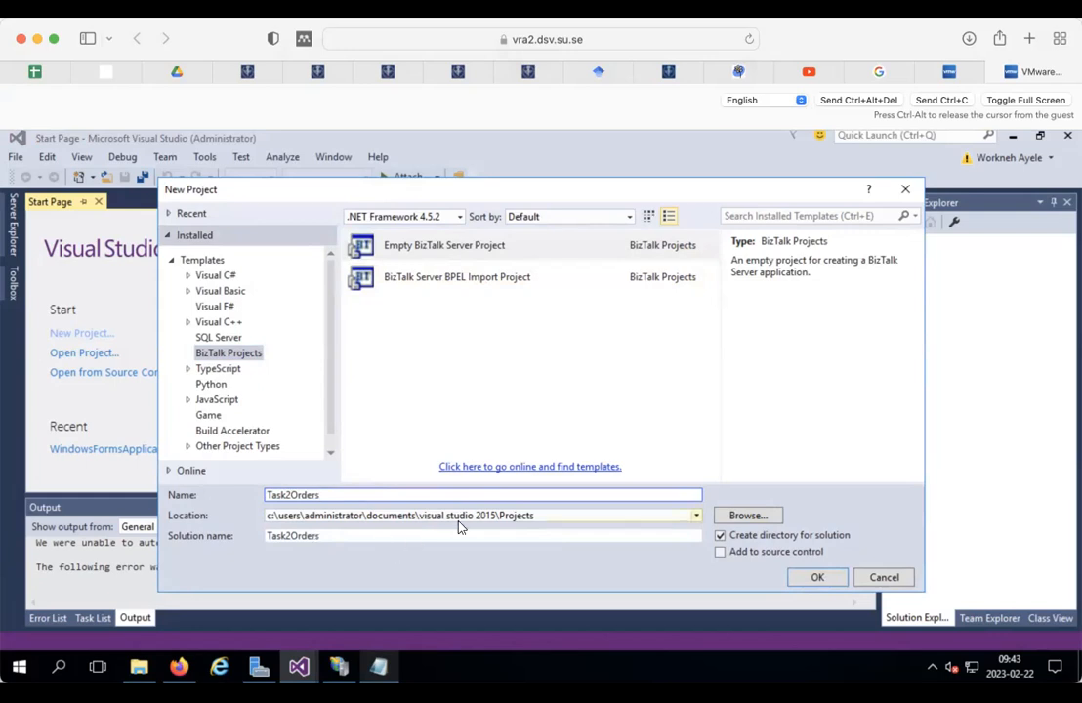
click(142, 666)
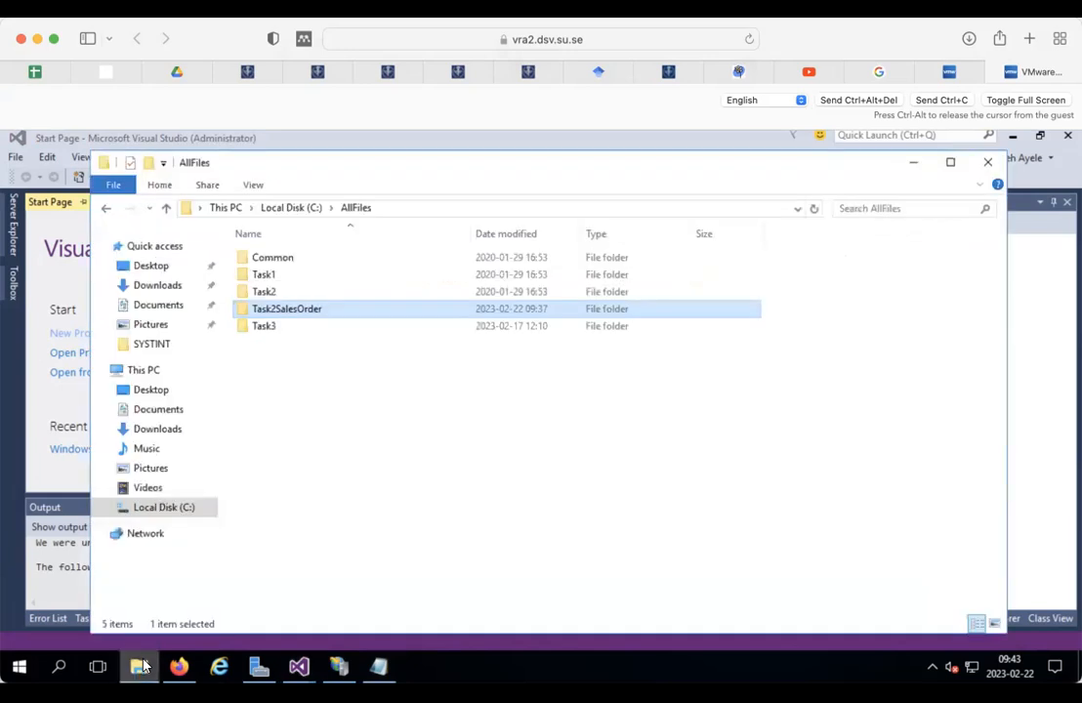
click(141, 665)
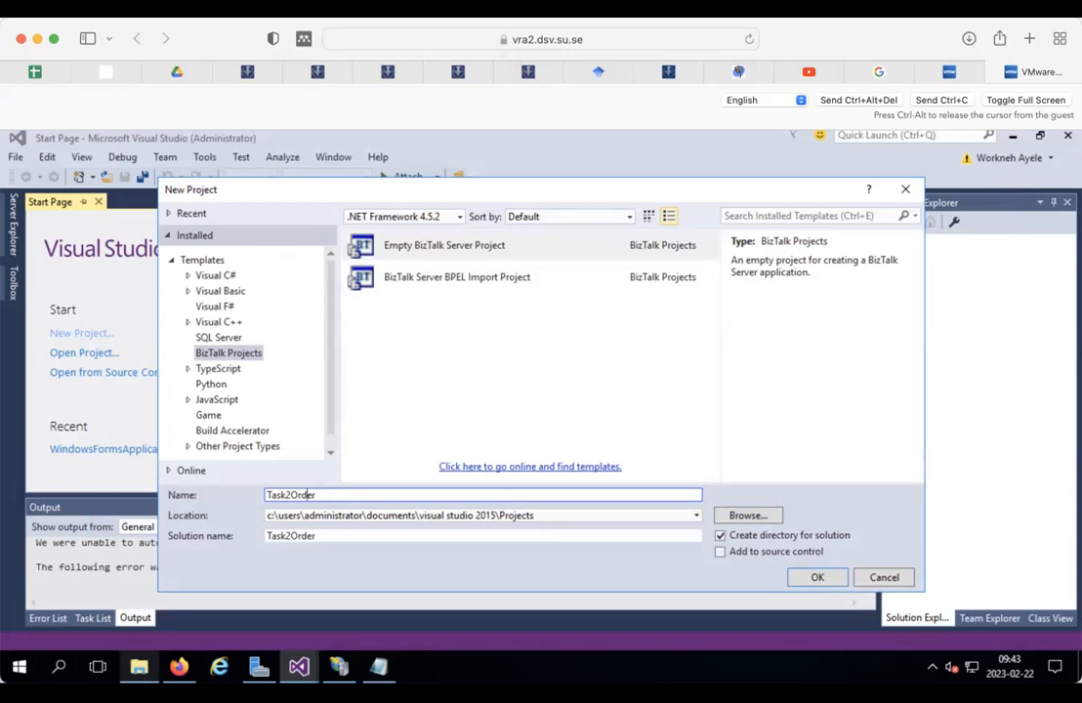
click(293, 495)
text(Sales)
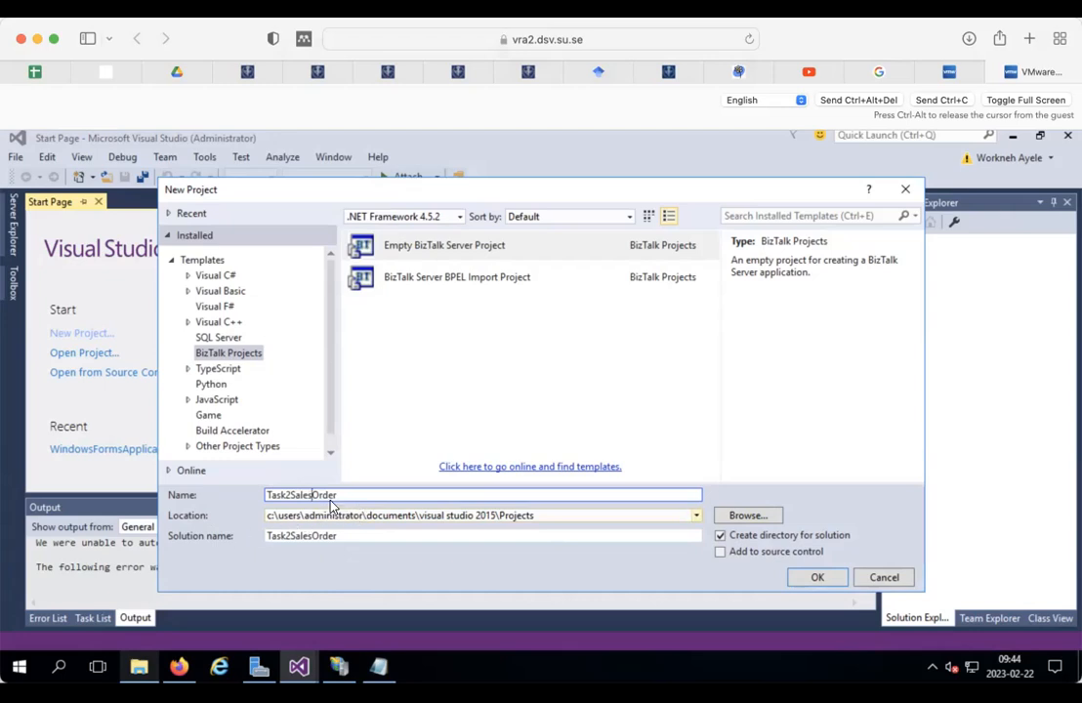
Step: Replace the project name with MessagingOrder so the solution name matches
drag(337, 495, 260, 499)
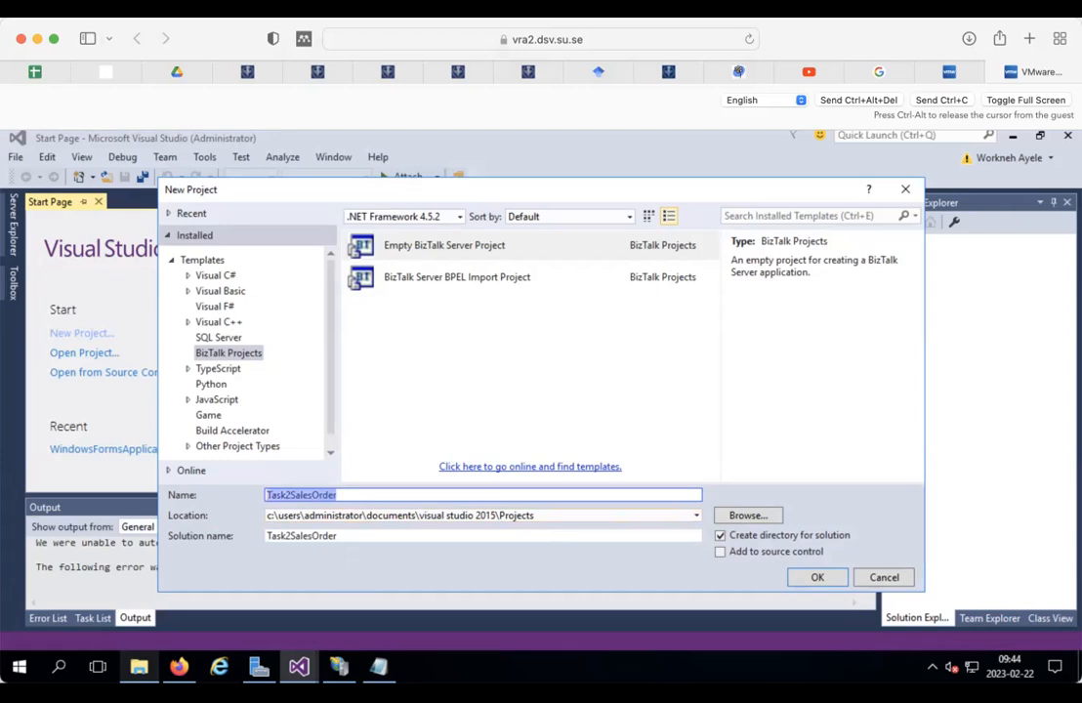
text(mo)
key(BackSpace)
key(BackSpace)
text(m)
key(BackSpace)
text(M)
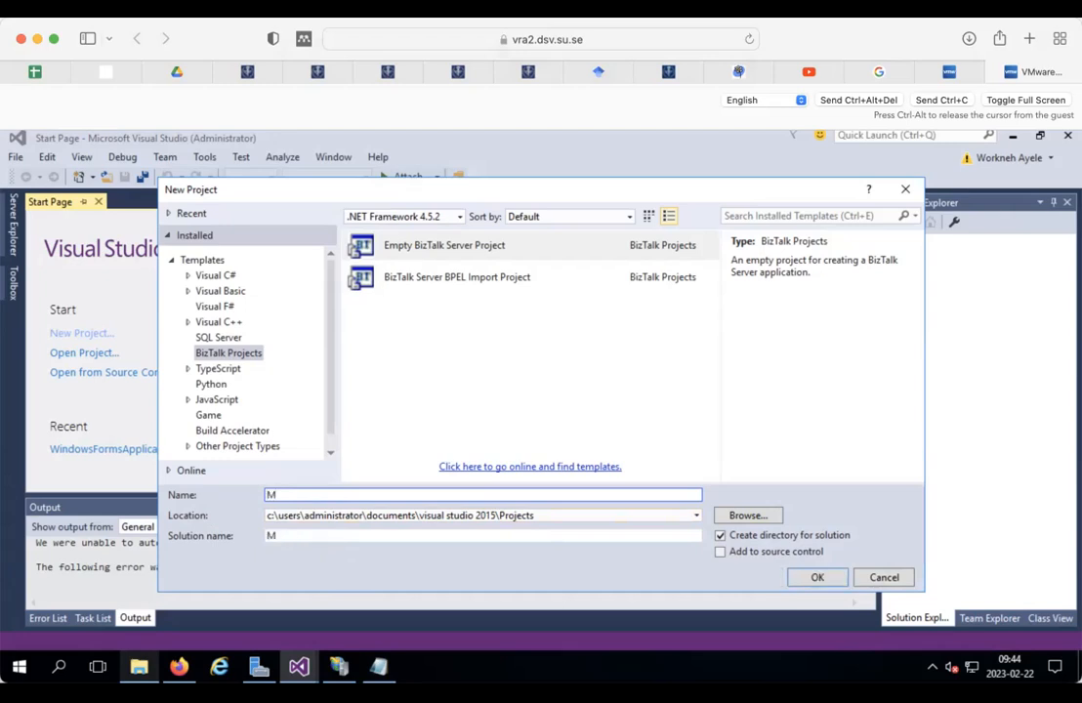
text(essagingOrder)
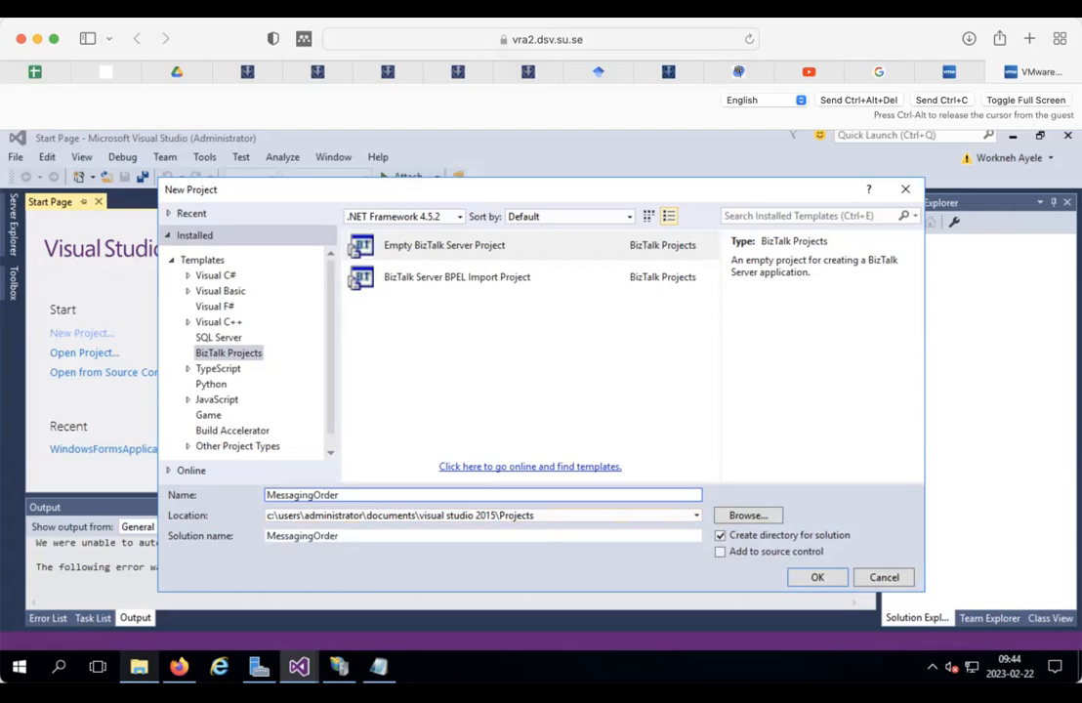
click(882, 72)
Step: Find the MessagingOrder naming note in the Create the Solution section, then return to Visual Studio
scroll(679, 333, down, 10)
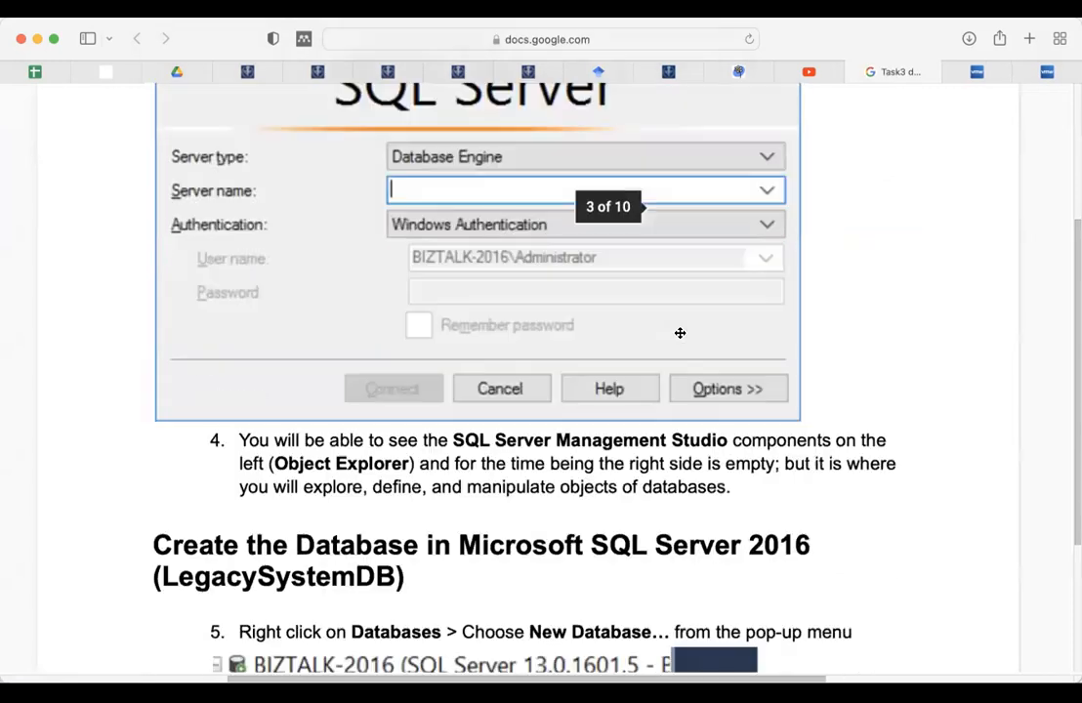
scroll(679, 333, down, 15)
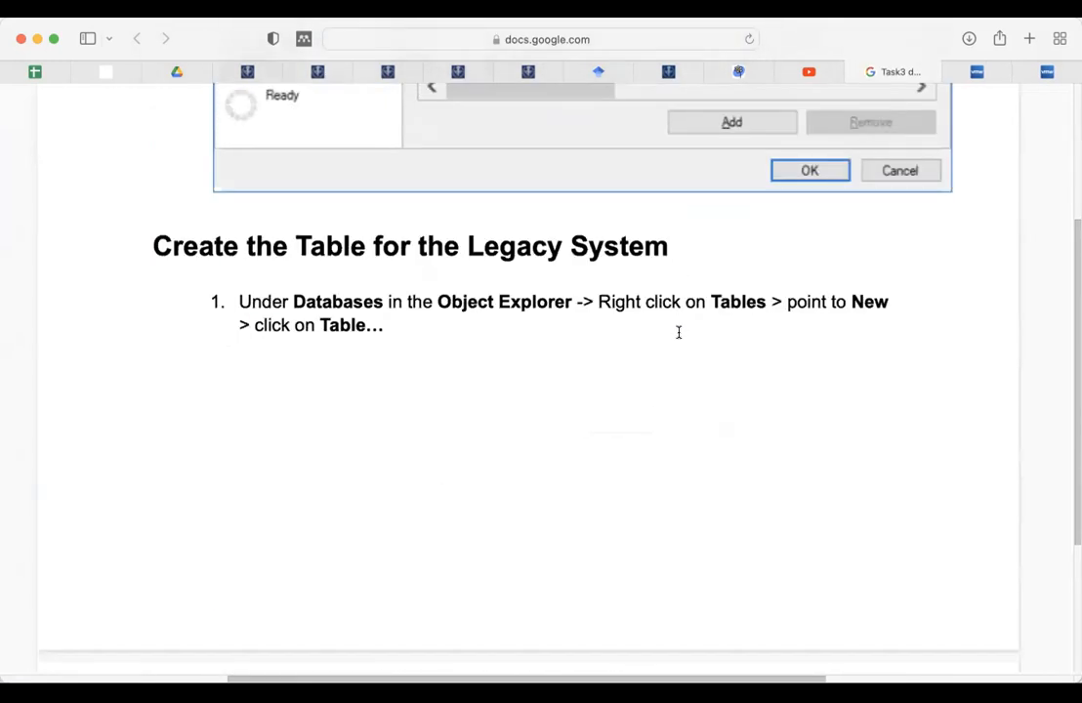
scroll(679, 333, down, 15)
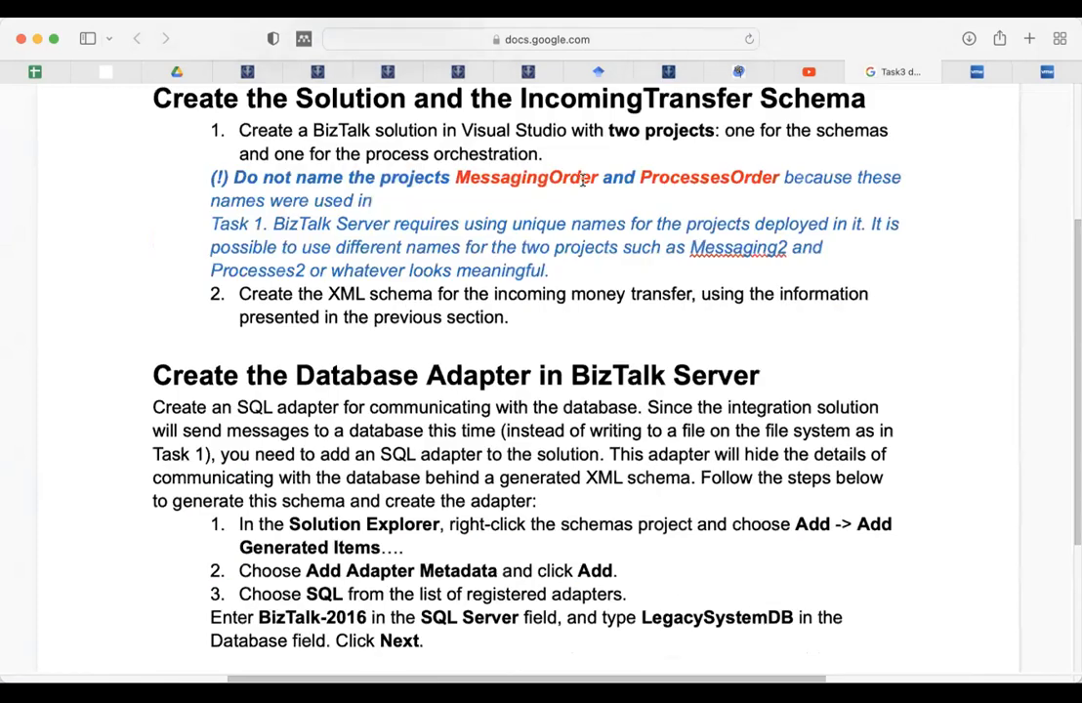
scroll(553, 152, down, 1)
double_click(550, 155)
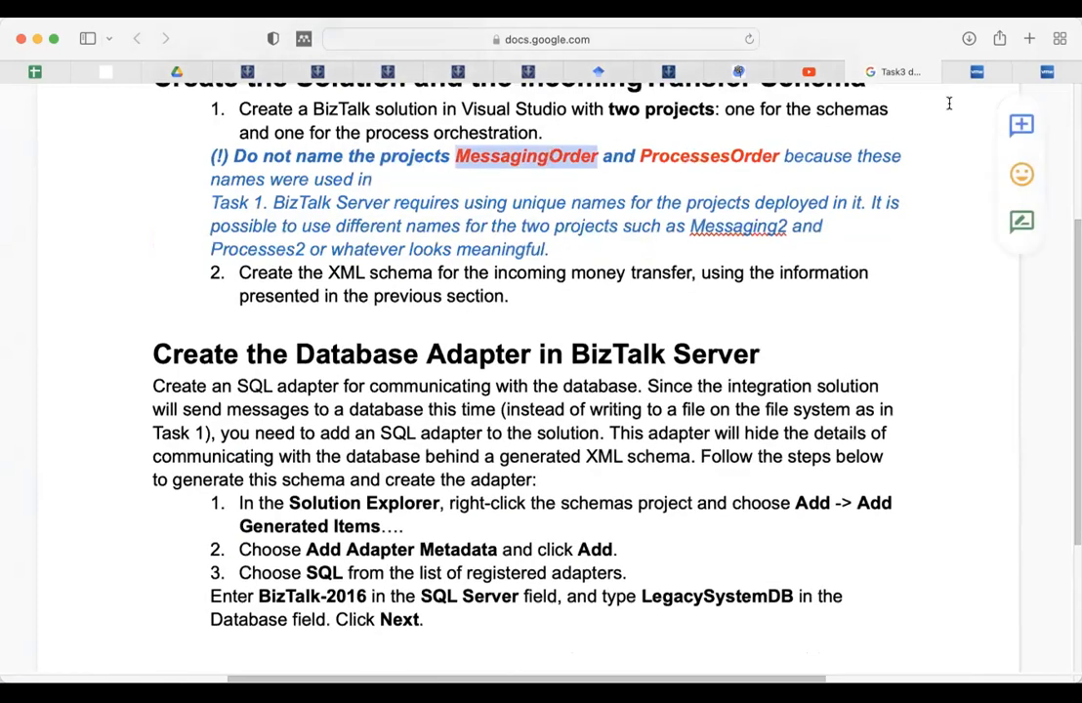
click(1044, 74)
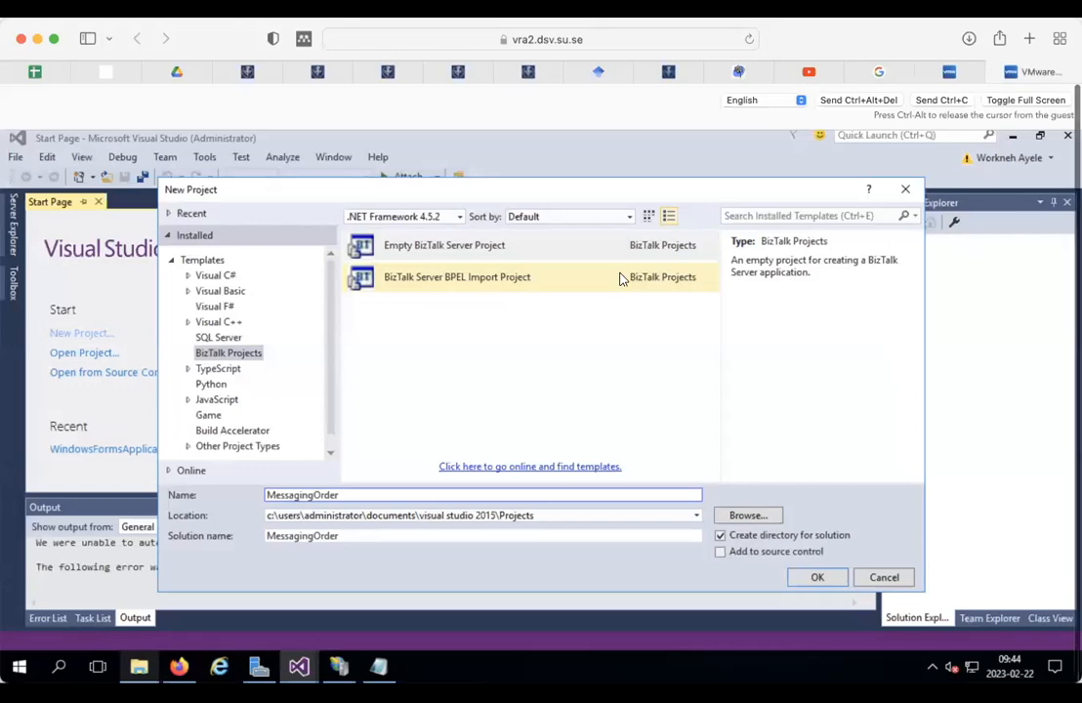
Step: Set the location to C:\AllFiles\Task2SalesOrder and create the MessagingOrder project
click(696, 516)
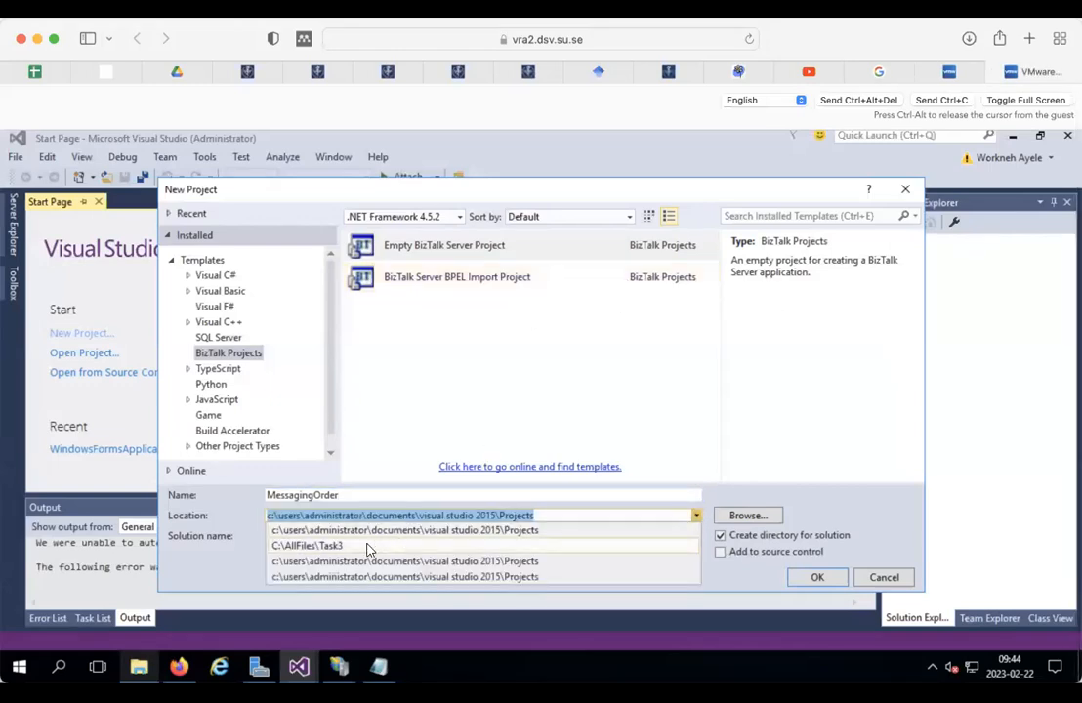
click(367, 546)
click(742, 514)
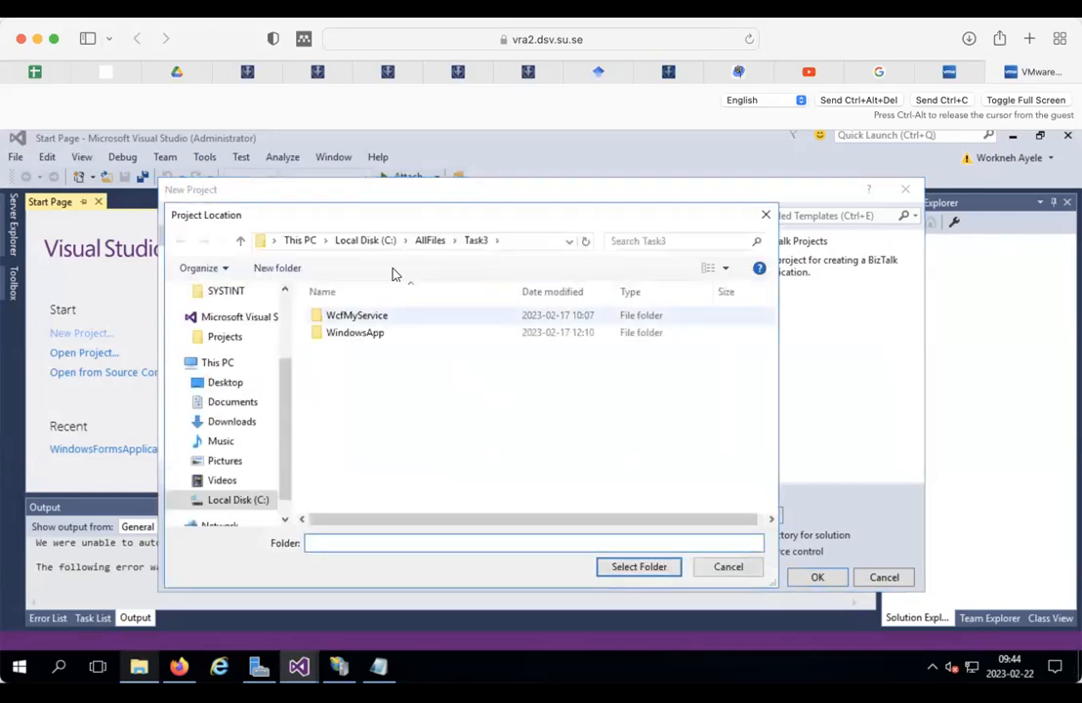
click(430, 242)
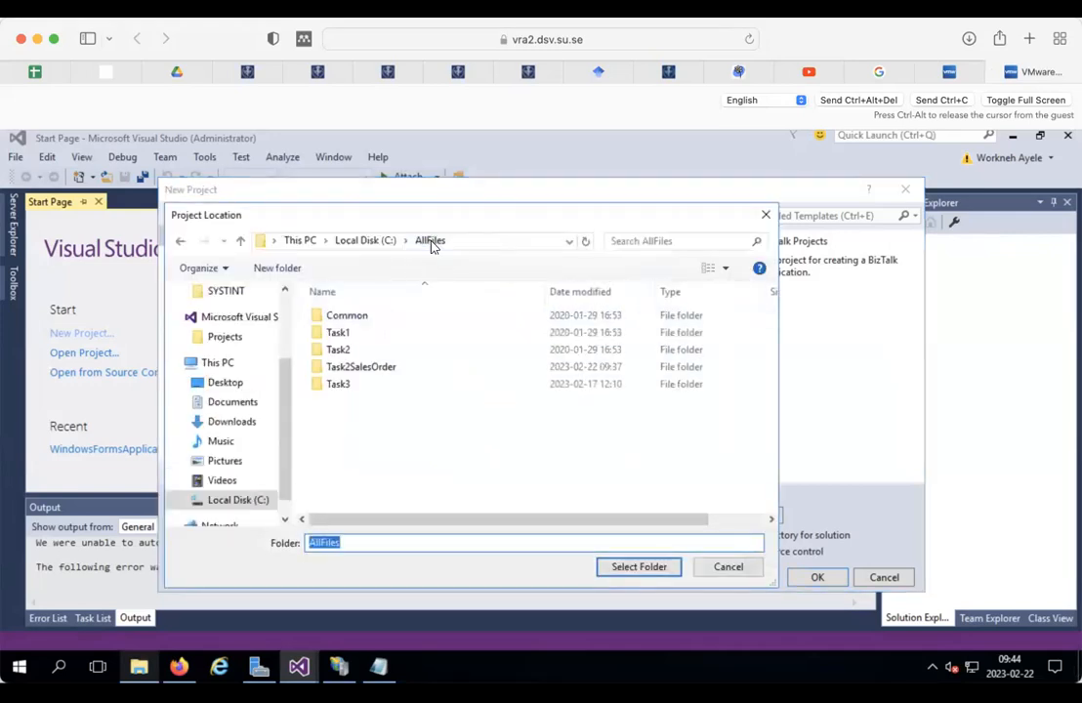
click(362, 367)
click(618, 564)
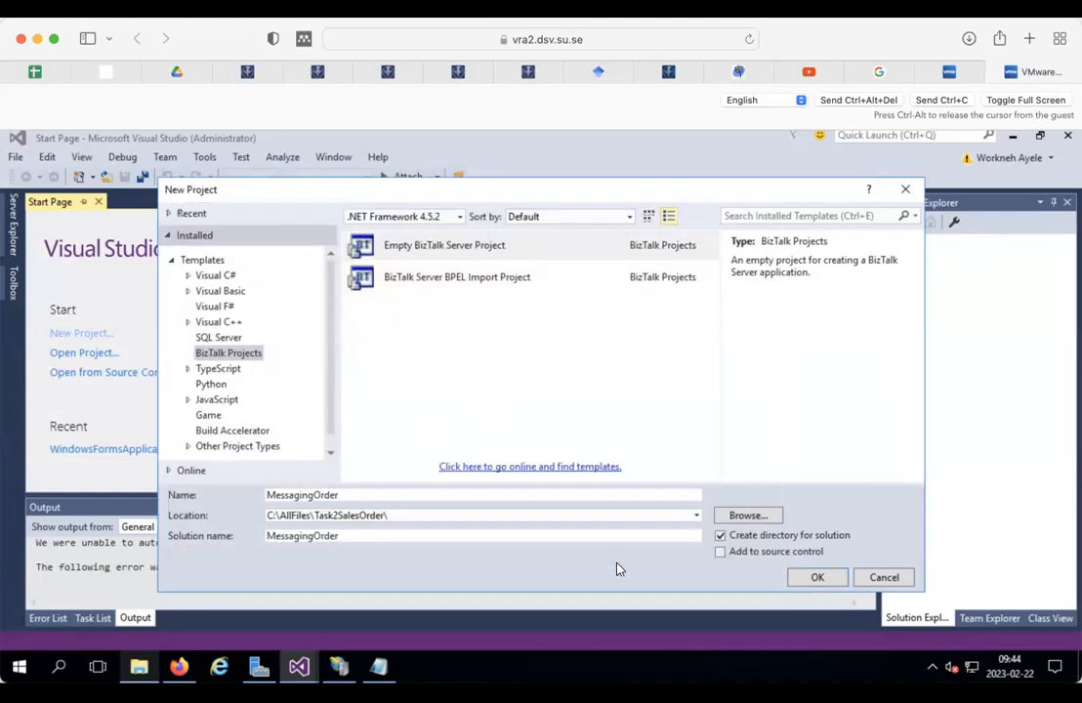
click(816, 577)
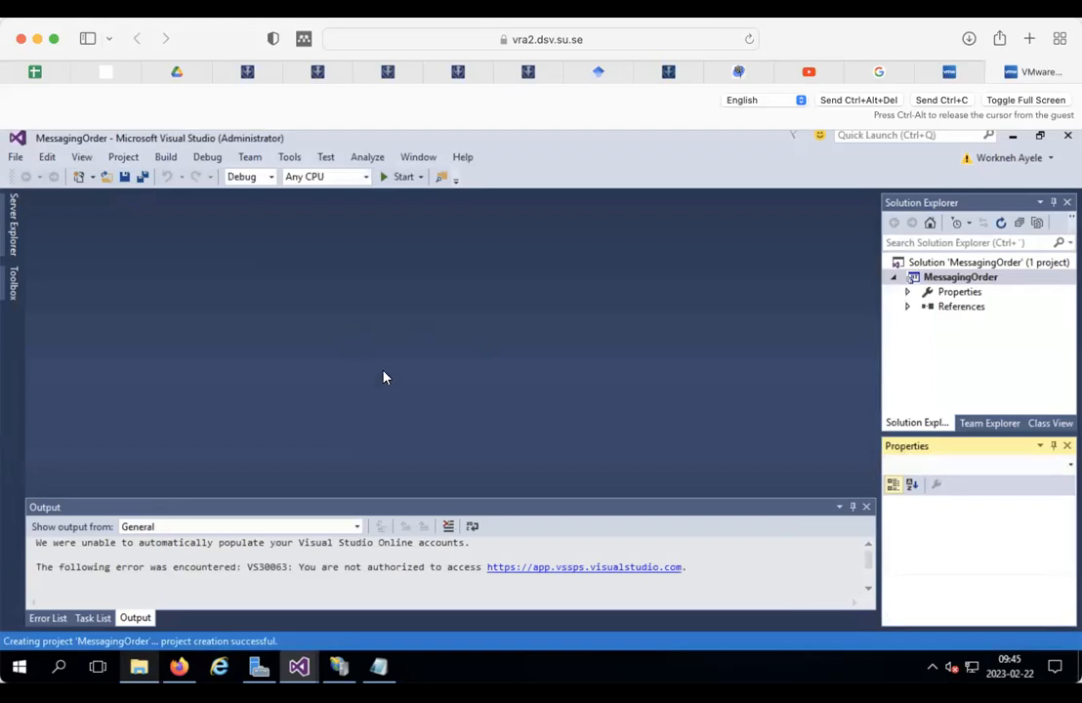
Step: Add a new schema item to MessagingOrder and name it FoodSalesOrder.xsd
right_click(942, 277)
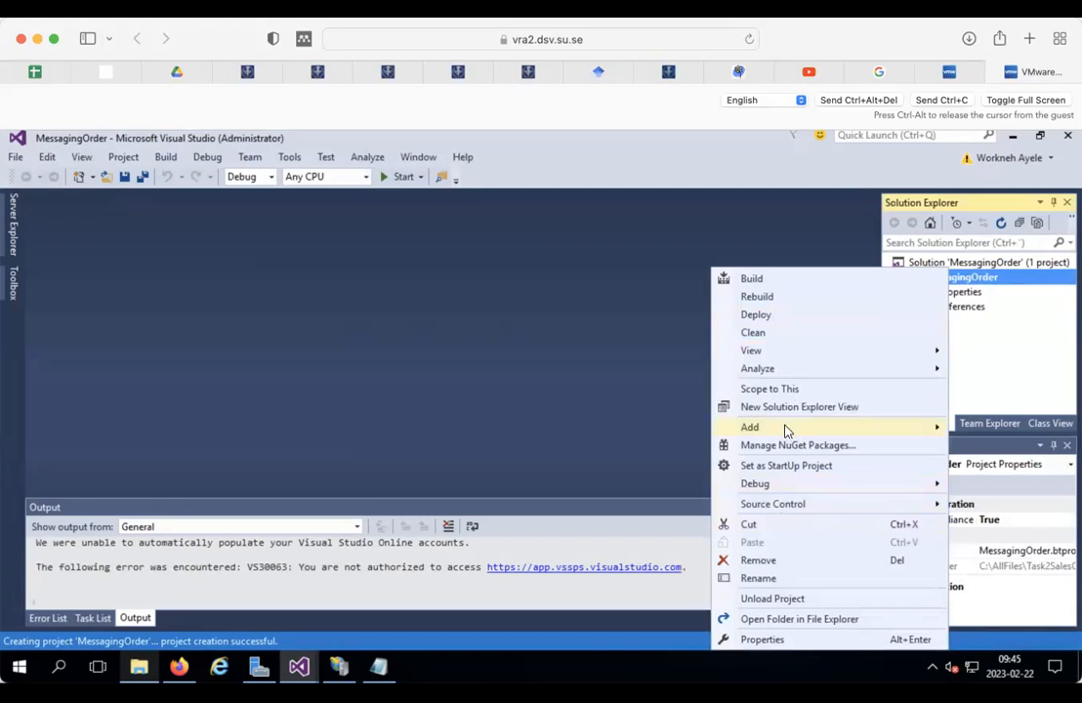
mouse_move(781, 428)
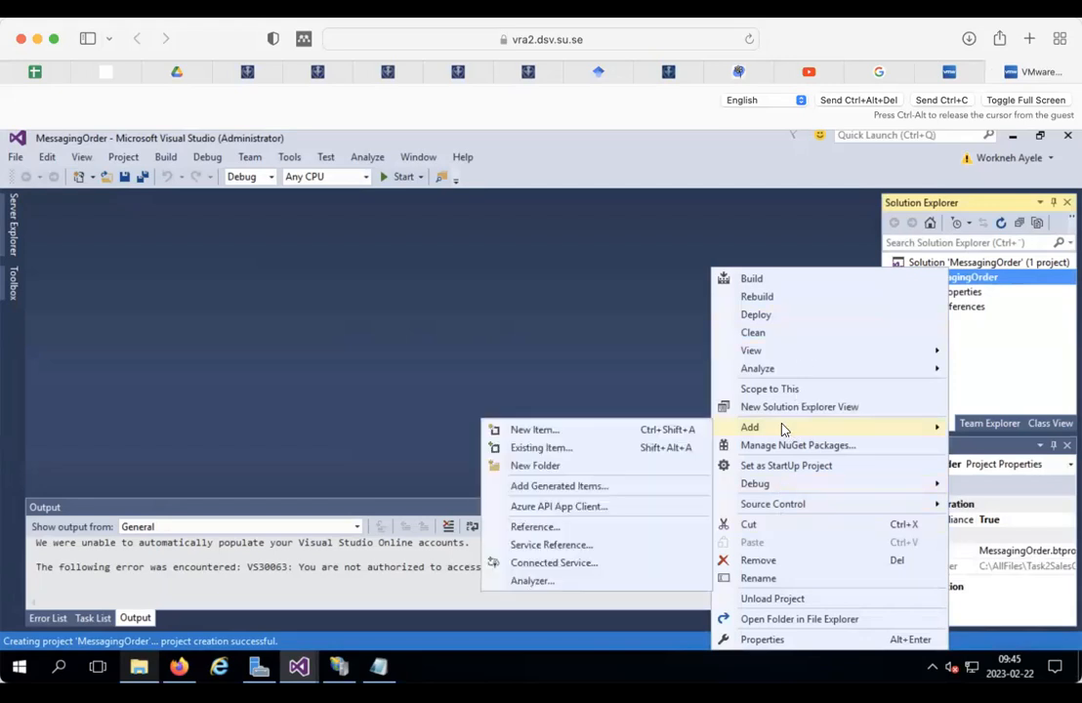
click(562, 431)
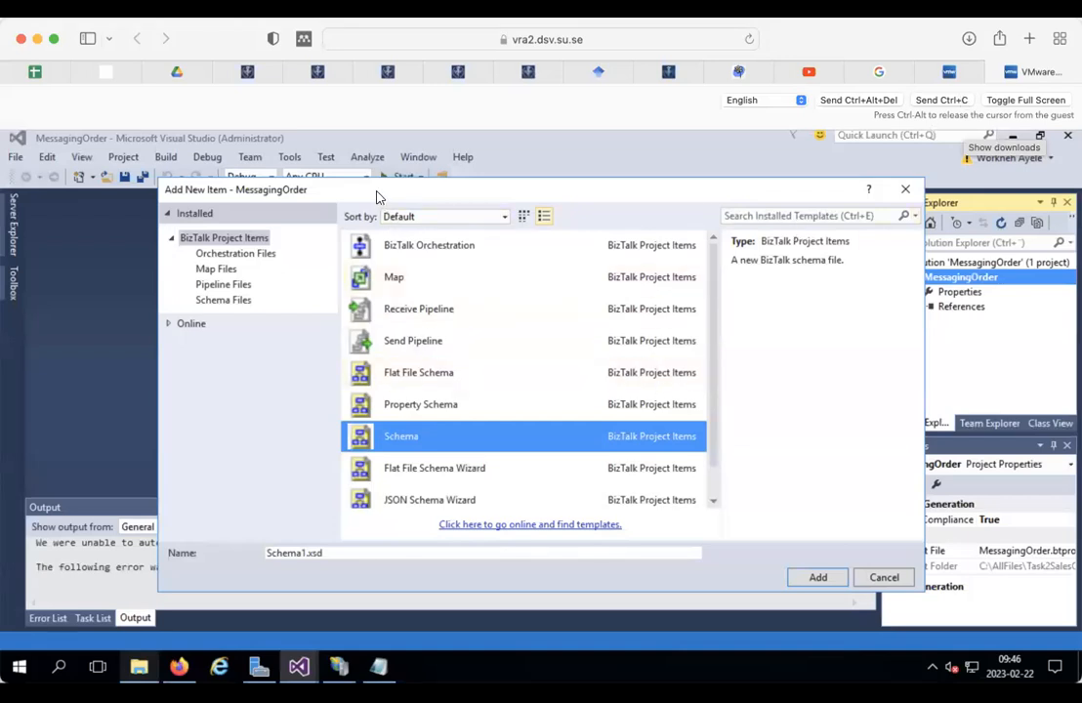
drag(374, 190, 352, 172)
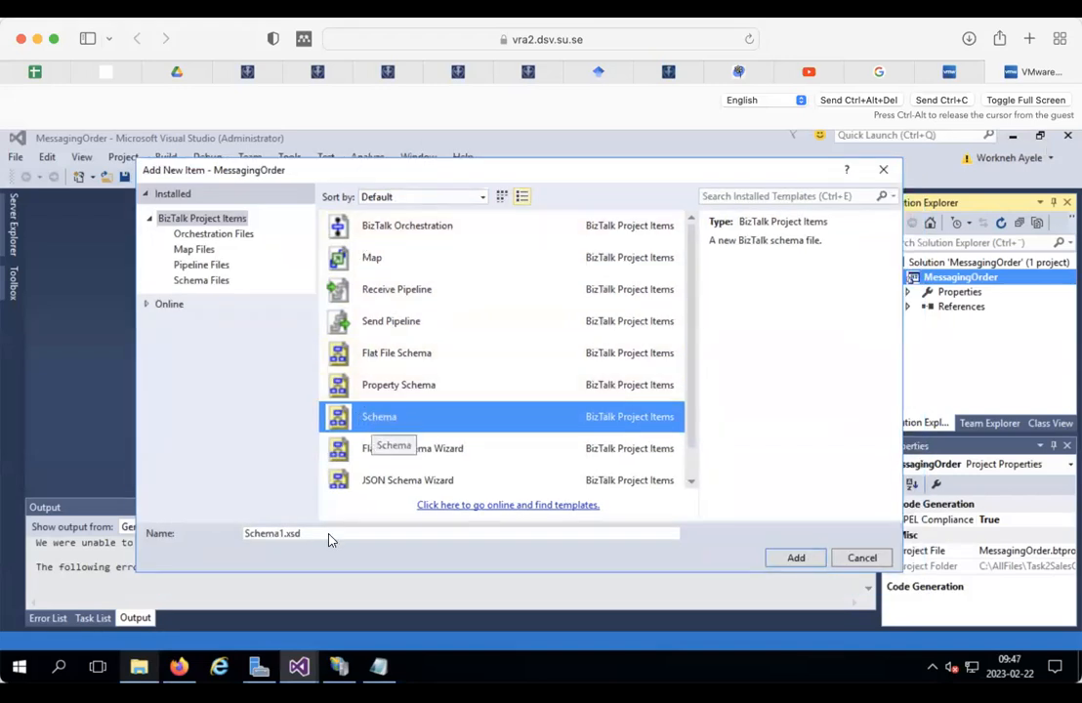
click(283, 532)
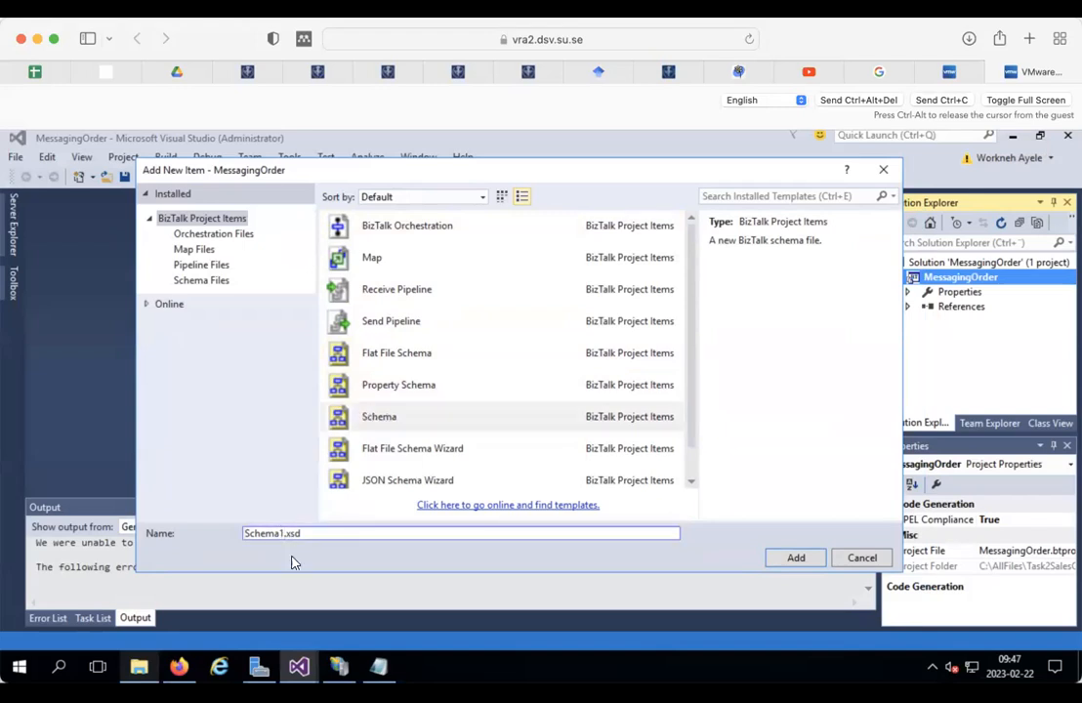
key(BackSpace)
key(BackSpace)
key(BackSpace)
key(BackSpace)
key(BackSpace)
key(BackSpace)
text(a)
text(les)
text(Order)
text(Fo)
text(od)
Step: Copy the name FoodSalesOrder to the clipboard and add the schema to the project
double_click(278, 532)
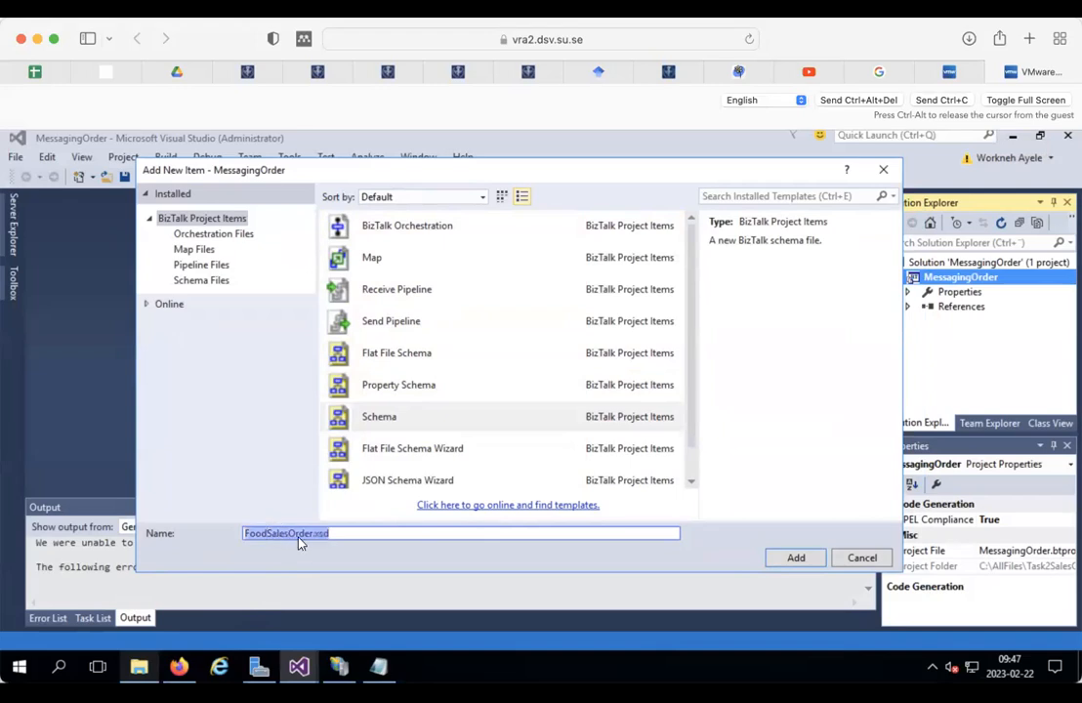
click(313, 533)
drag(314, 533, 243, 534)
right_click(258, 538)
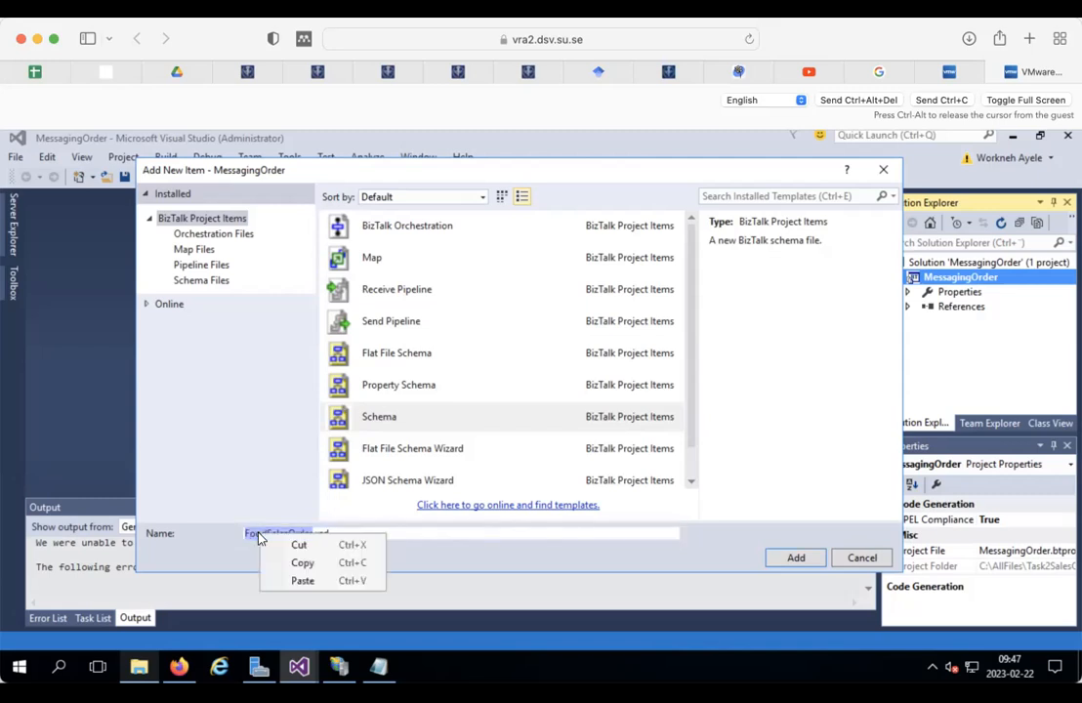
click(292, 561)
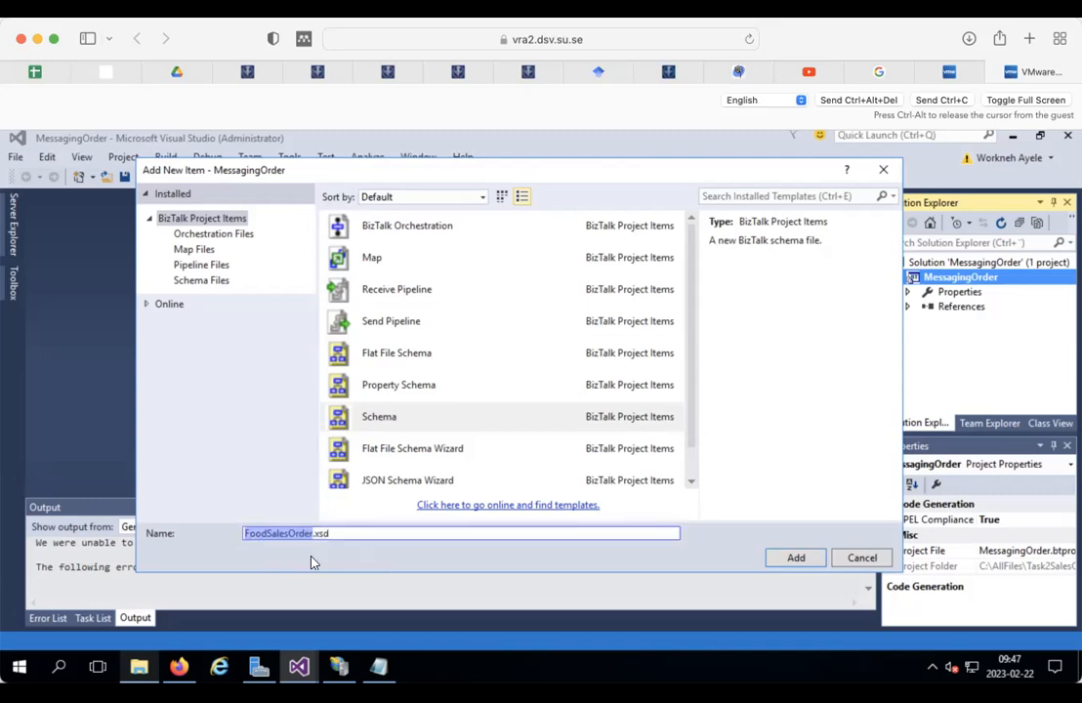
click(794, 557)
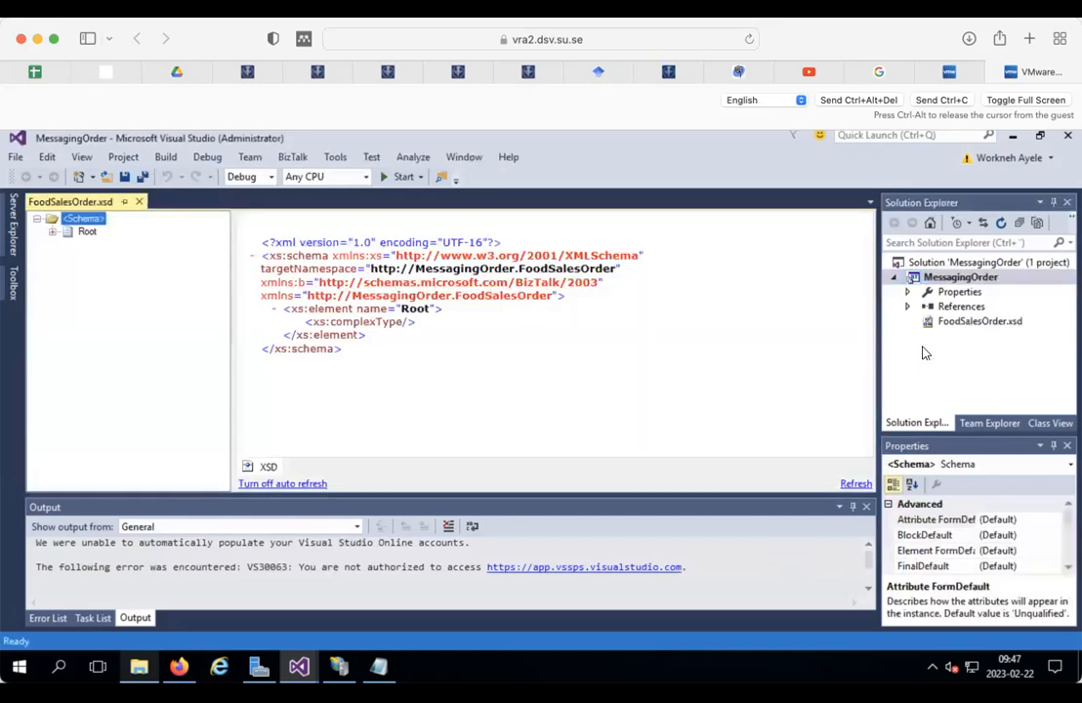
Step: Open FoodSalesOrder.xsd and rename its Root record to FoodSalesOrder
click(955, 324)
double_click(956, 326)
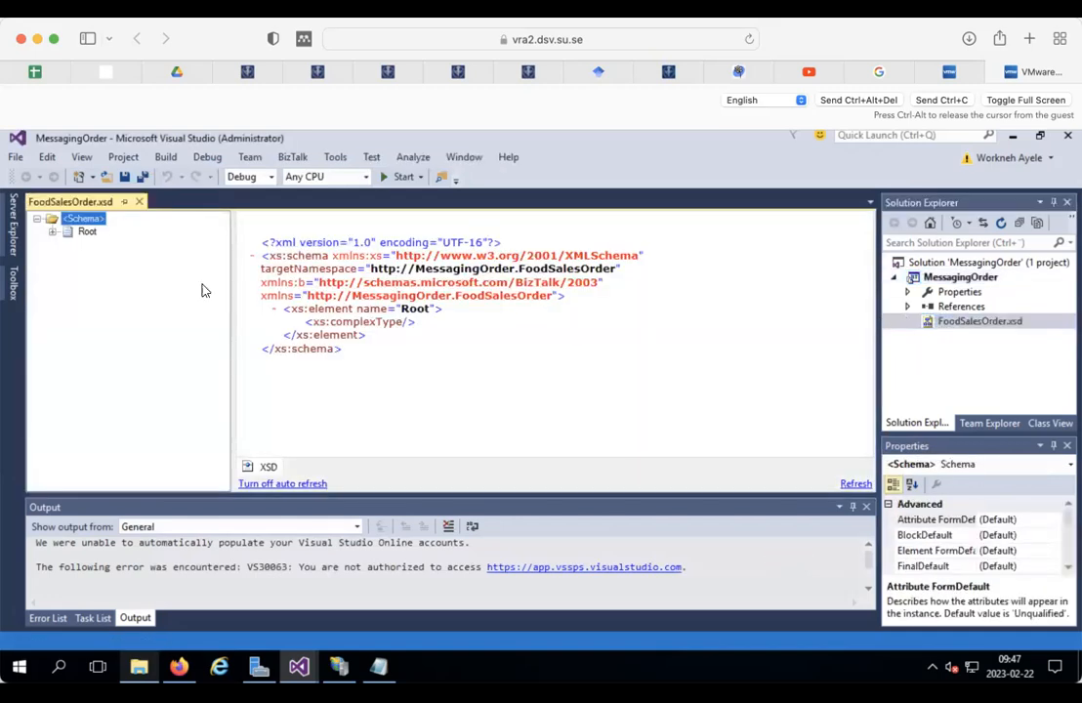
click(87, 233)
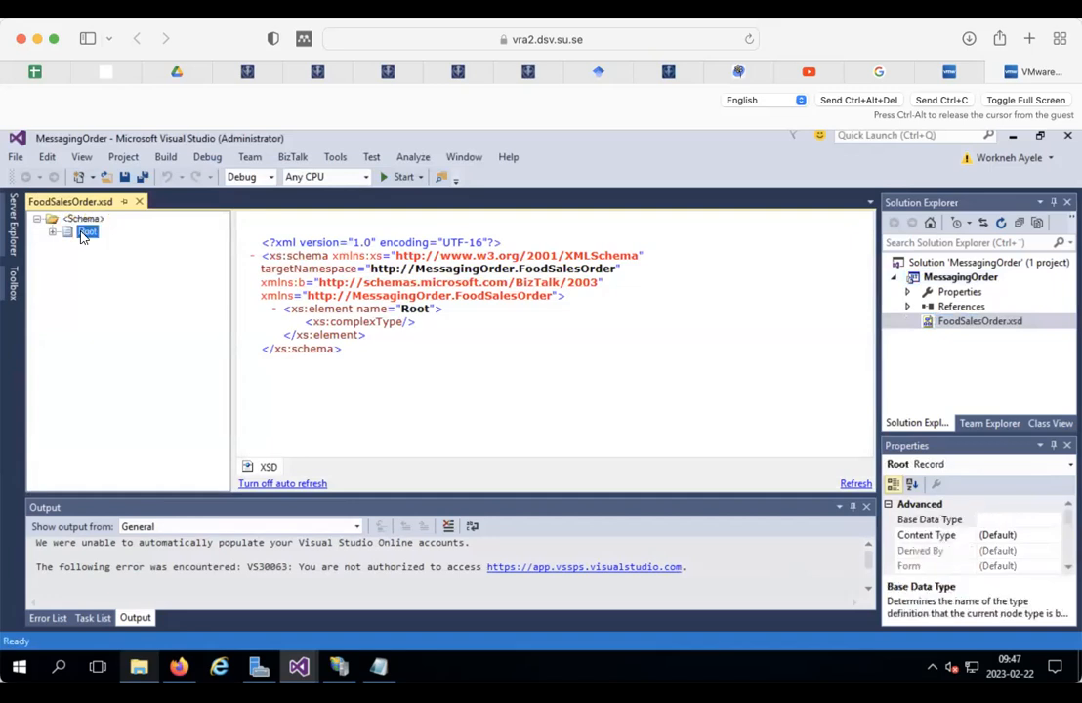
right_click(84, 236)
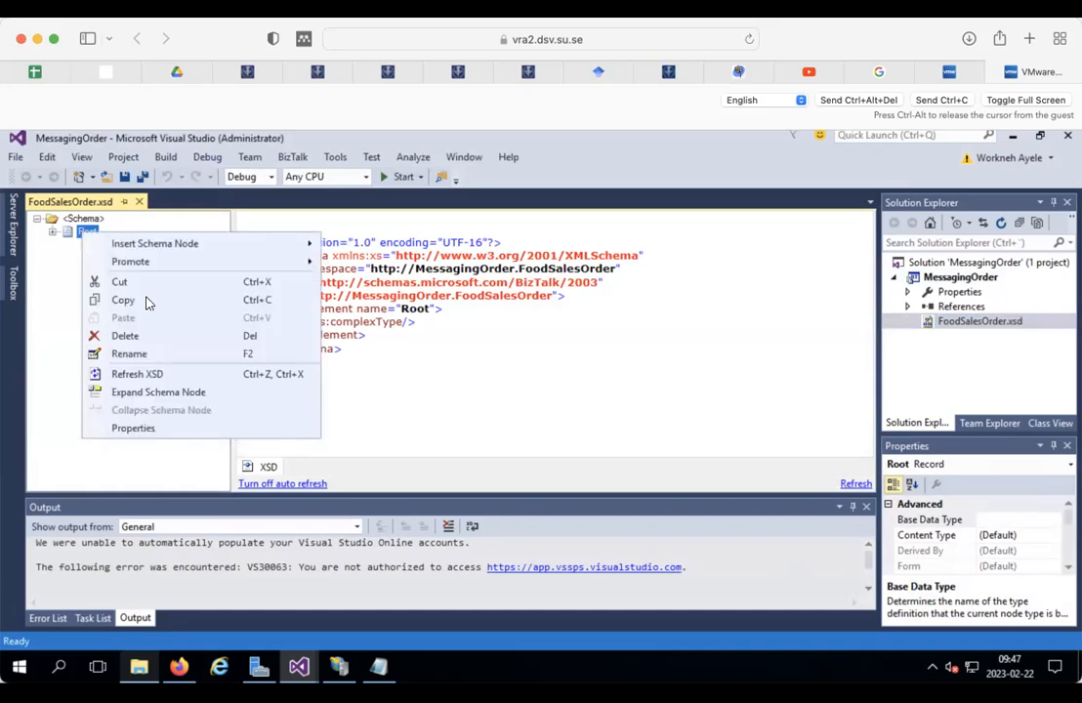
click(127, 354)
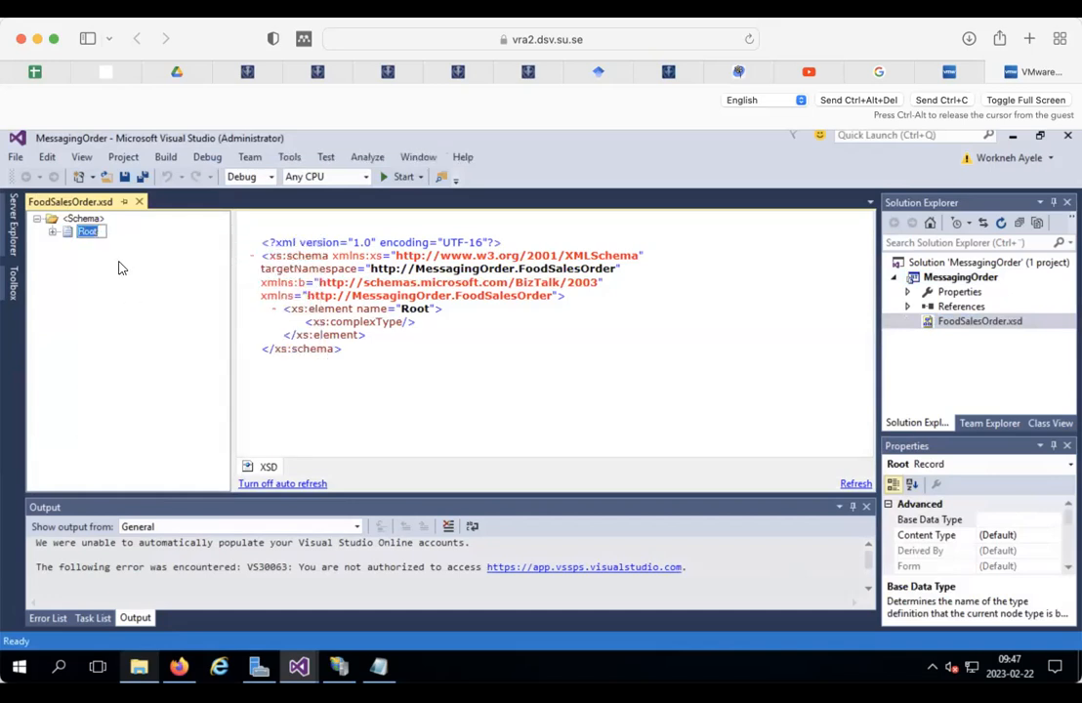
key(ctrl+v)
key(Return)
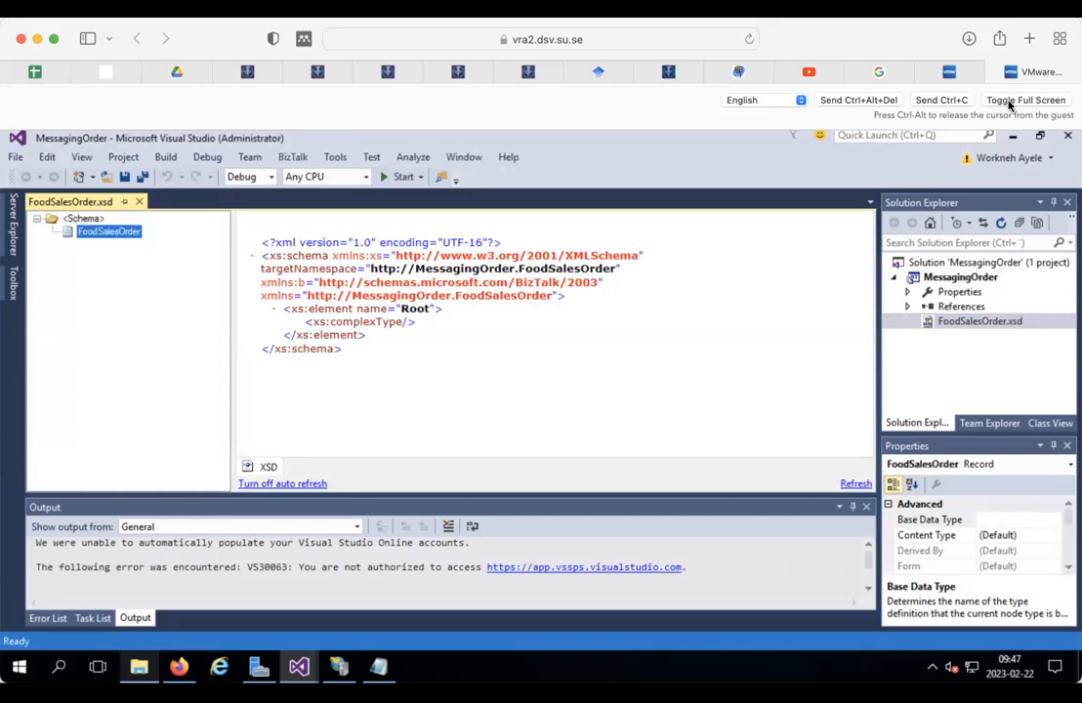
Step: Bring up the Exchanged Information section listing the Incoming Sales Order fields
click(879, 71)
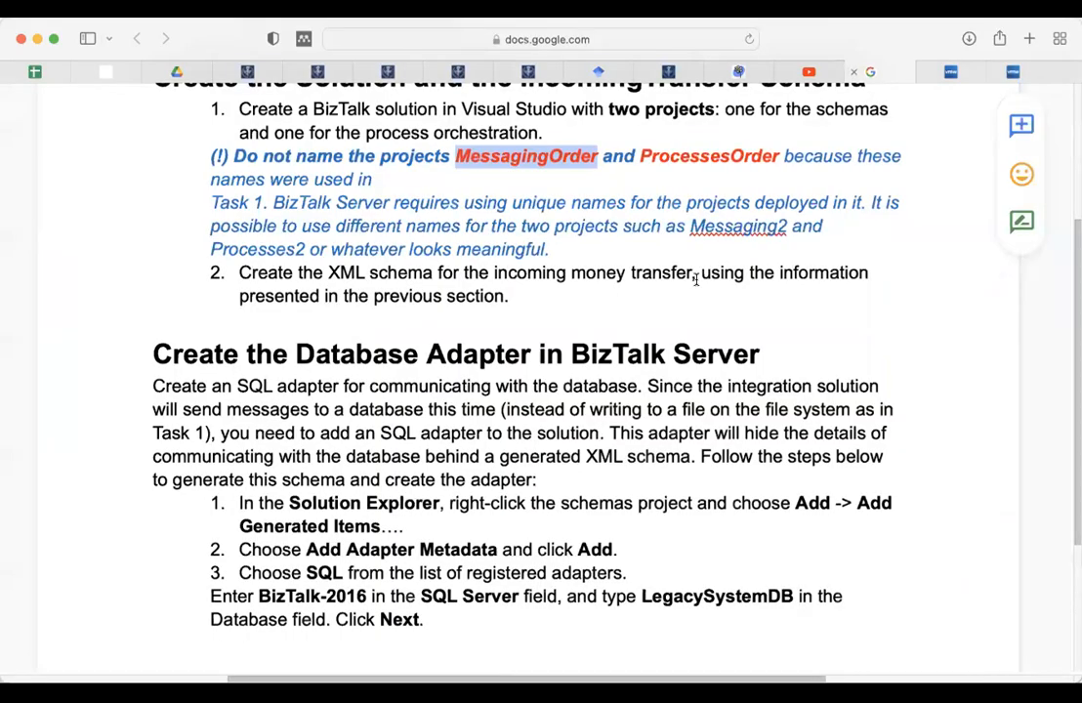
scroll(739, 280, up, 20)
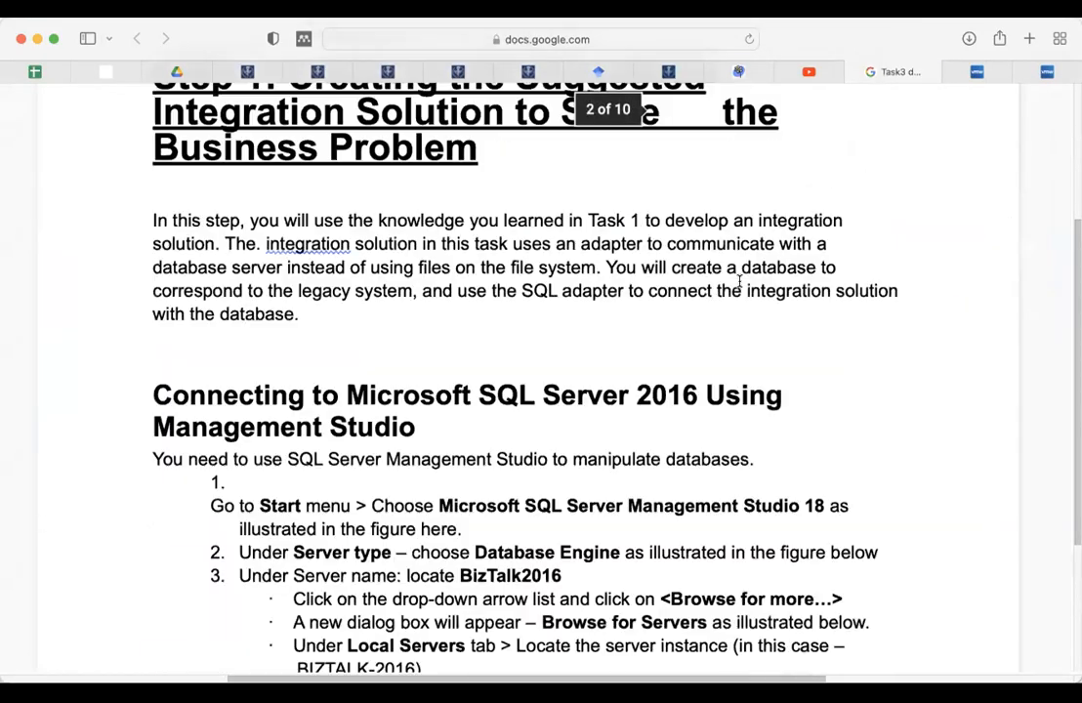
scroll(739, 280, up, 10)
scroll(586, 361, down, 3)
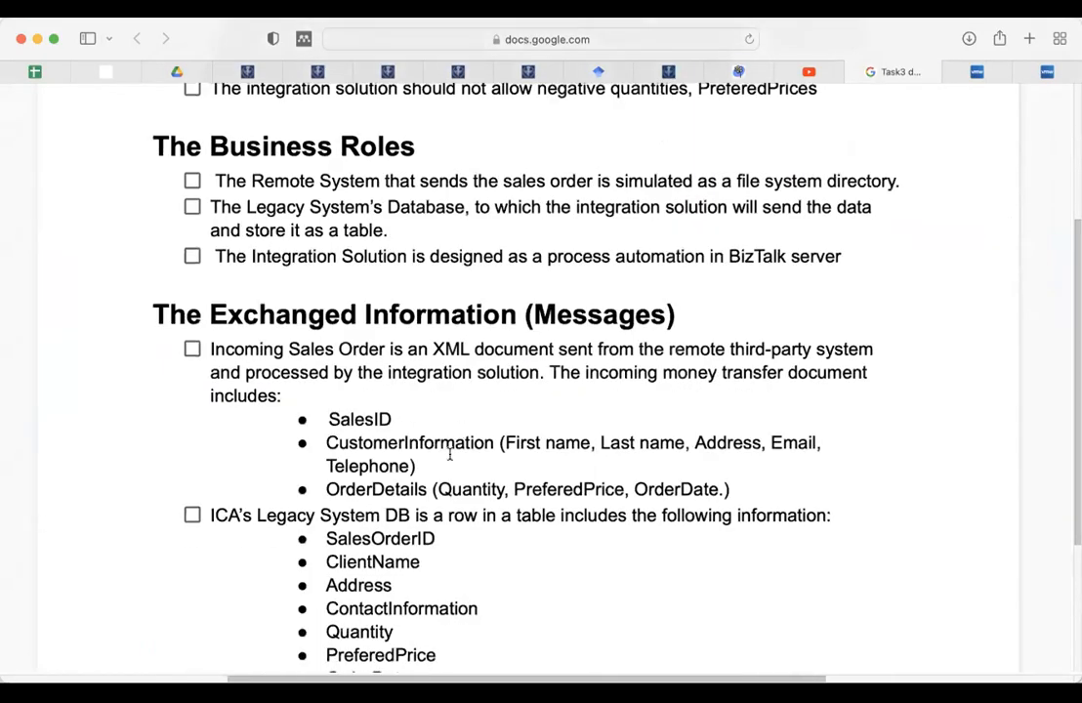
Step: Insert a child record under FoodSalesOrder named CustomerInformation
click(1044, 75)
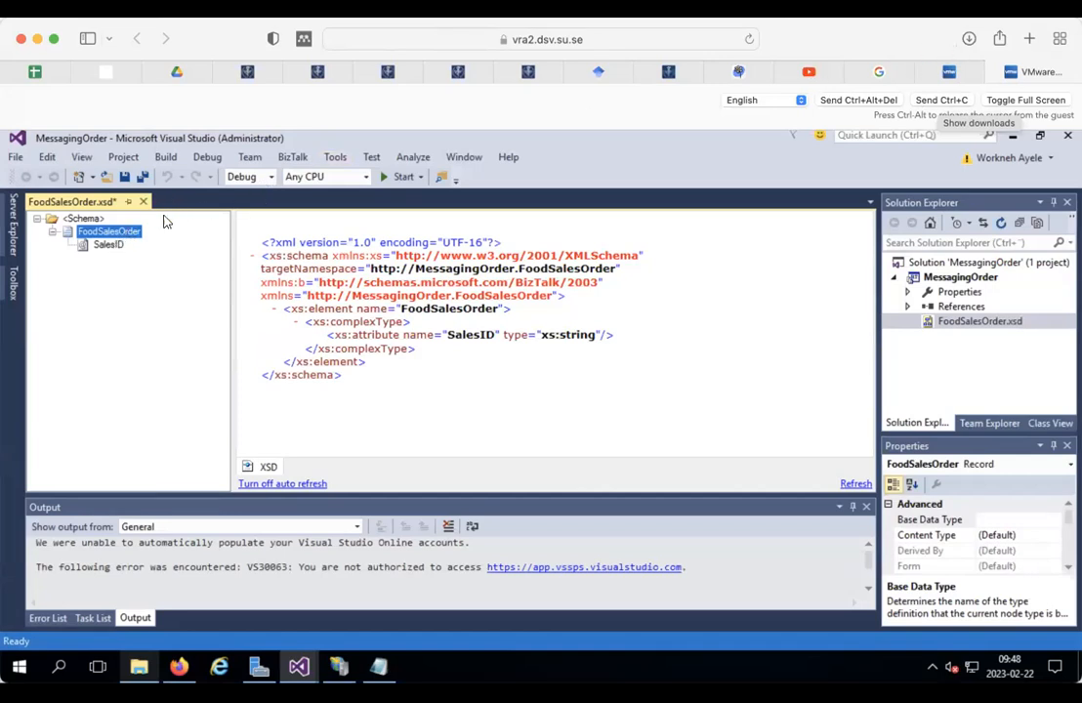
right_click(116, 237)
mouse_move(188, 249)
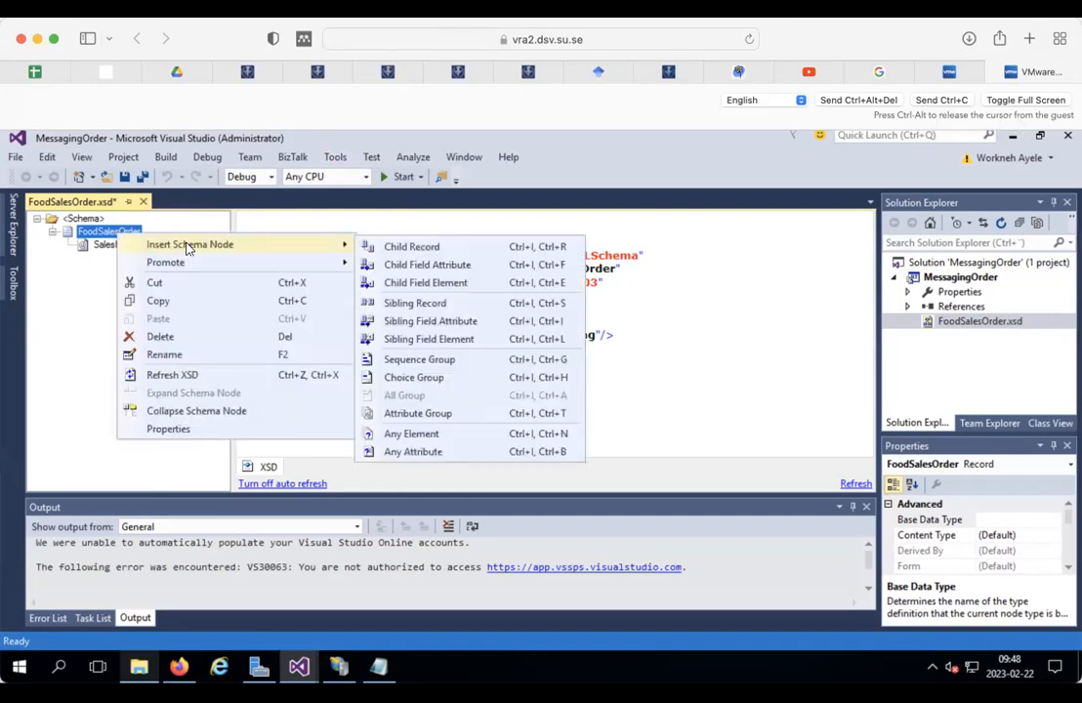
click(434, 248)
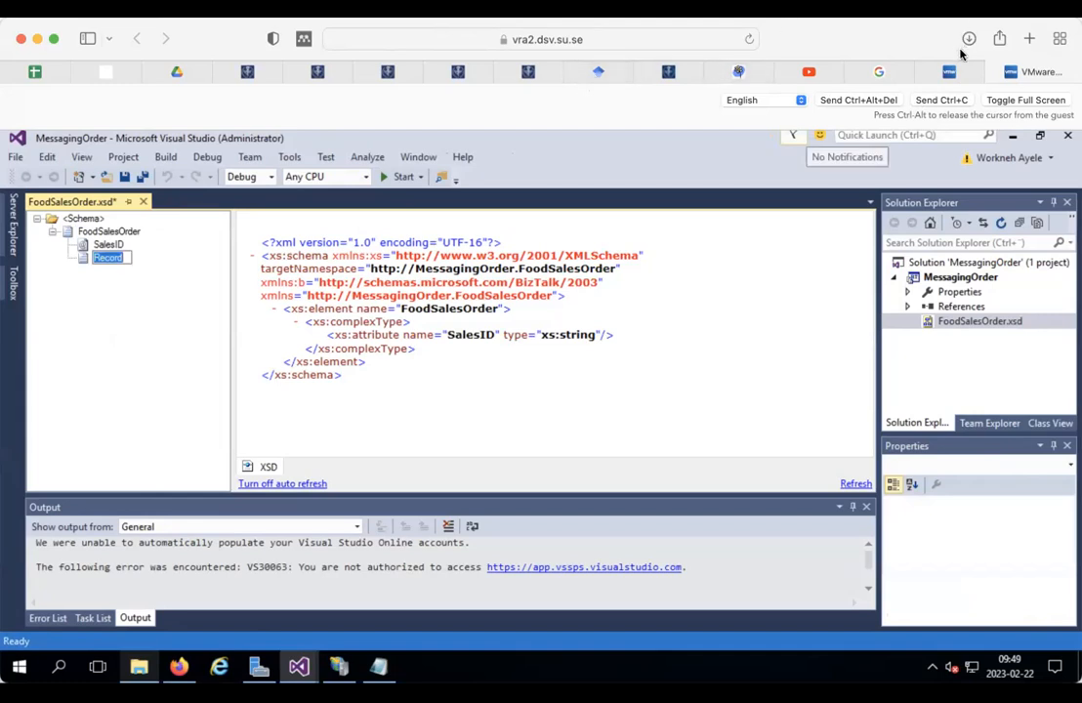
click(874, 74)
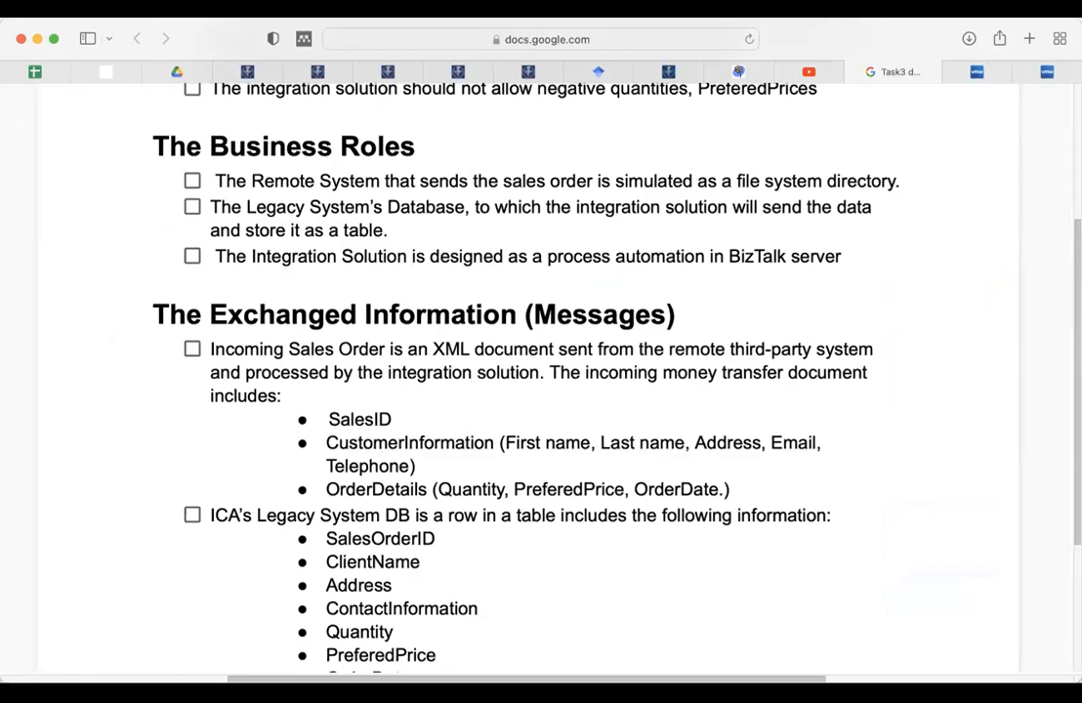
click(1048, 72)
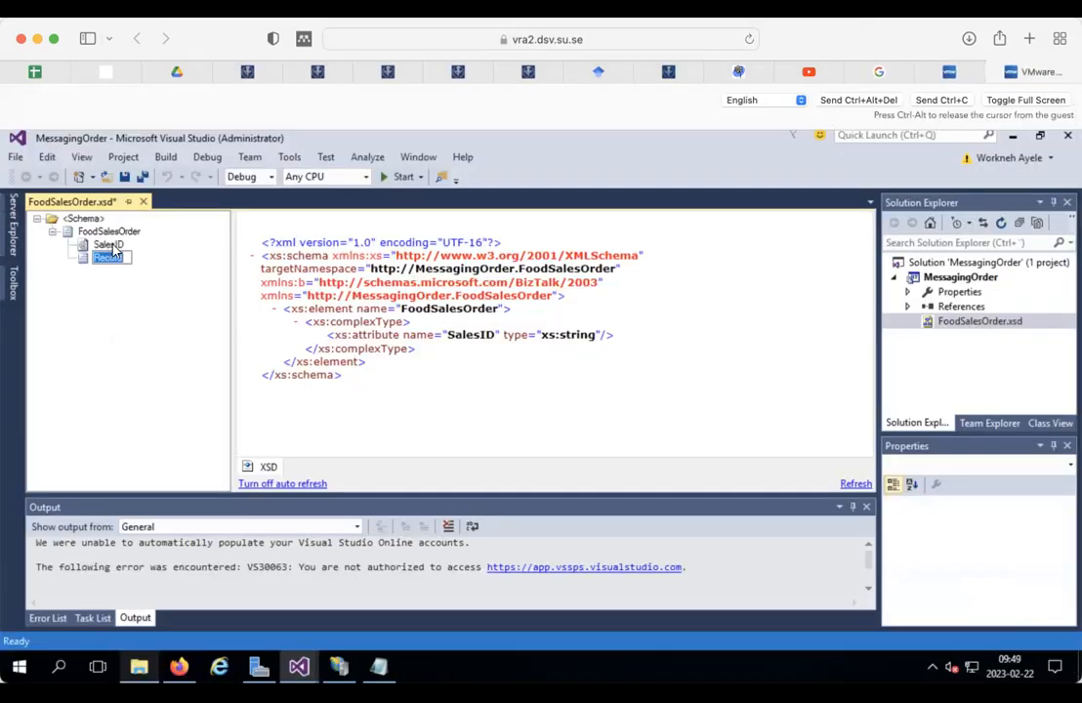
text(CuStomerInformation)
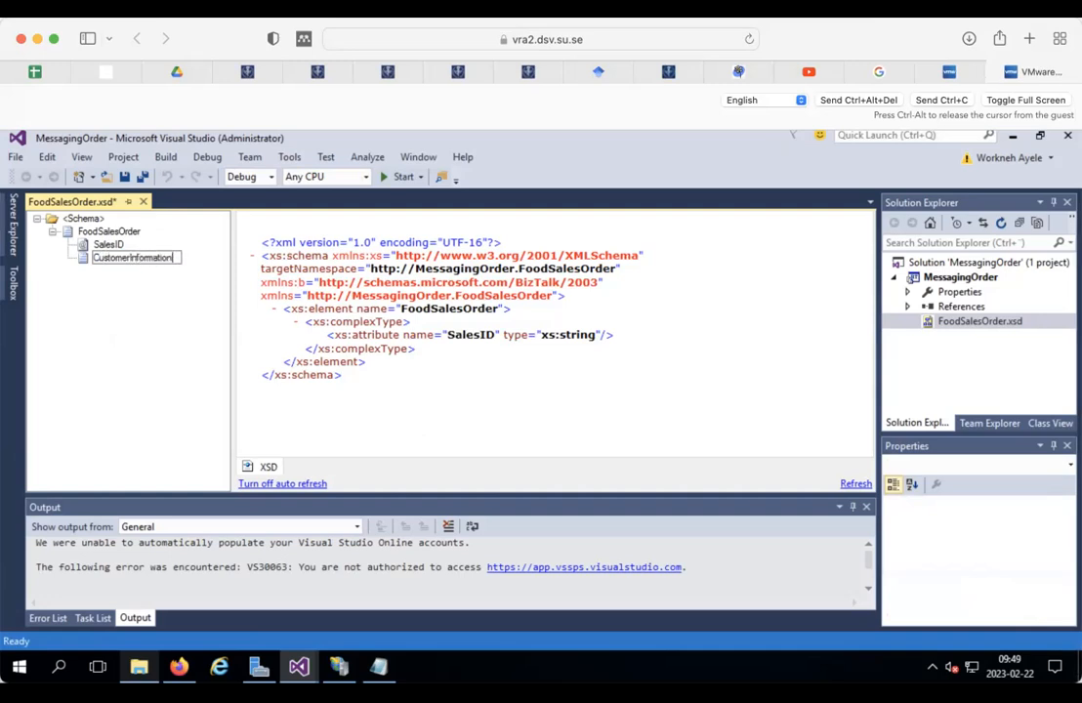
Step: Confirm the CustomerInformation record and give it a FirstName attribute field
key(Return)
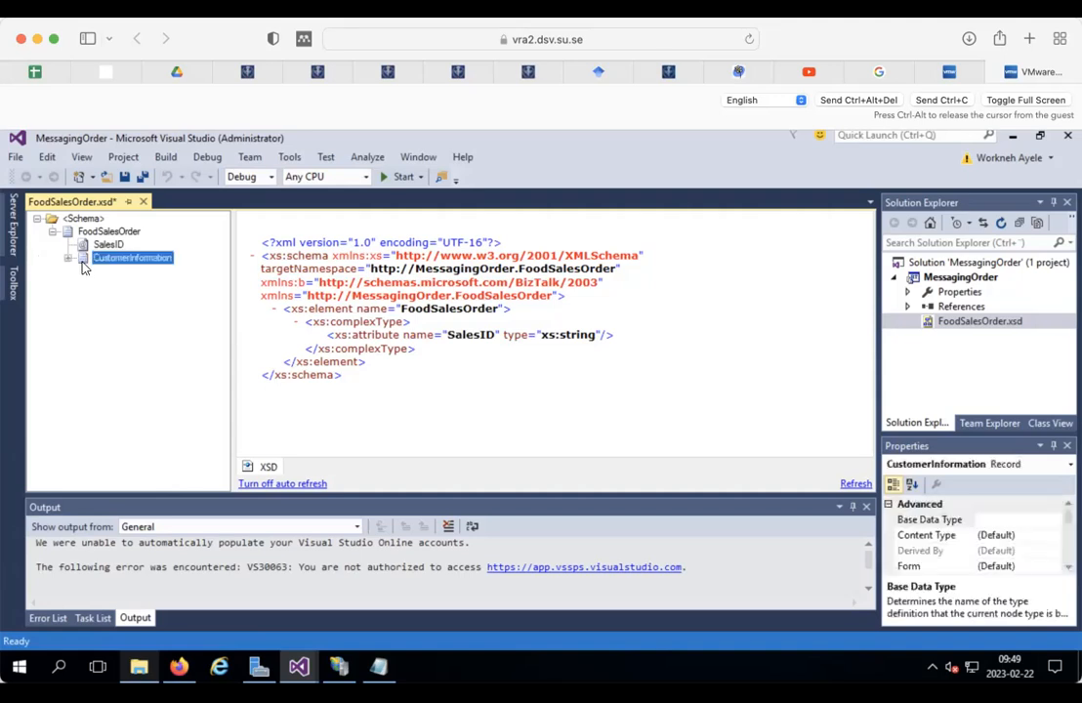
right_click(88, 264)
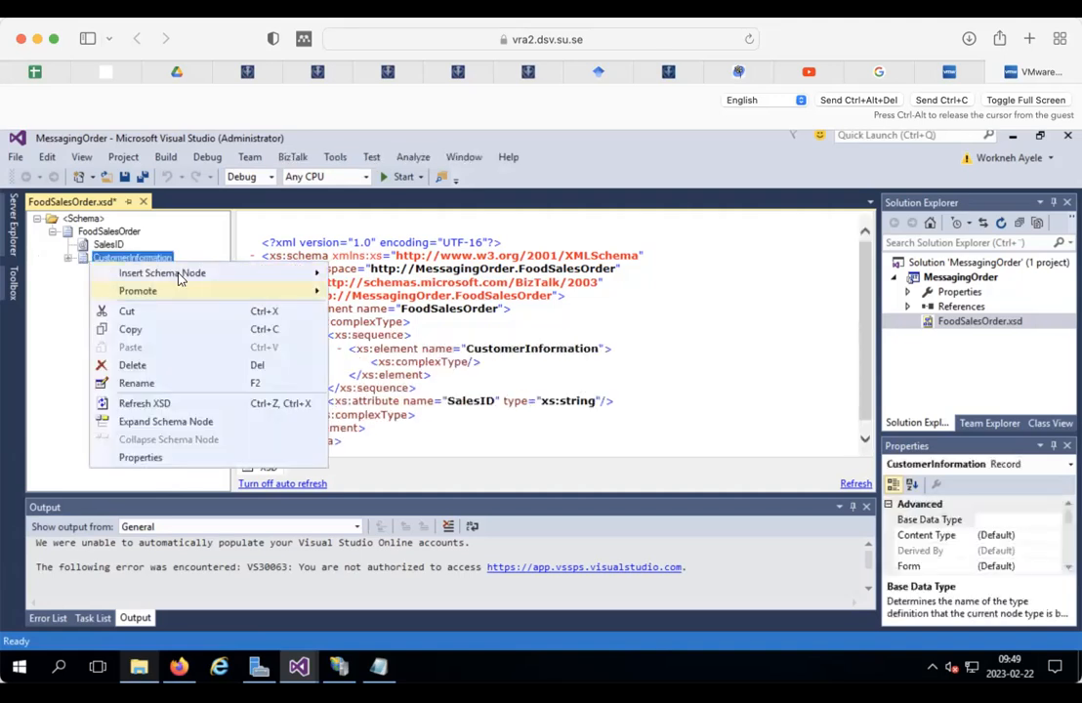
mouse_move(263, 272)
click(396, 293)
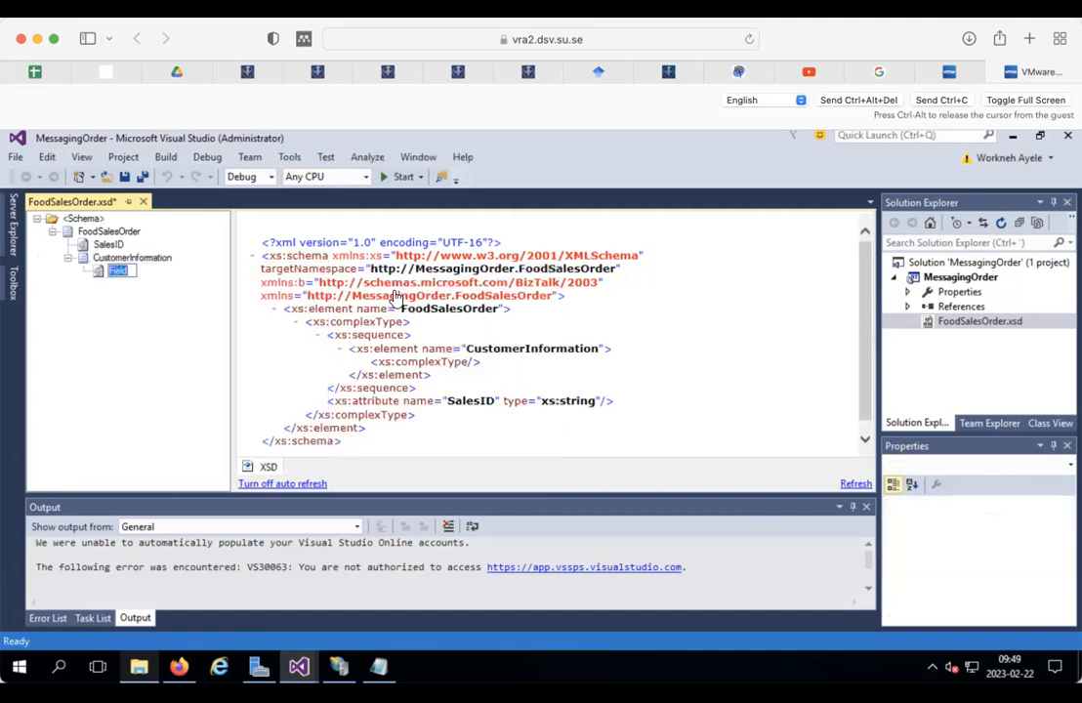
text(FIRST)
key(BackSpace)
key(BackSpace)
key(BackSpace)
key(BackSpace)
text(irstName)
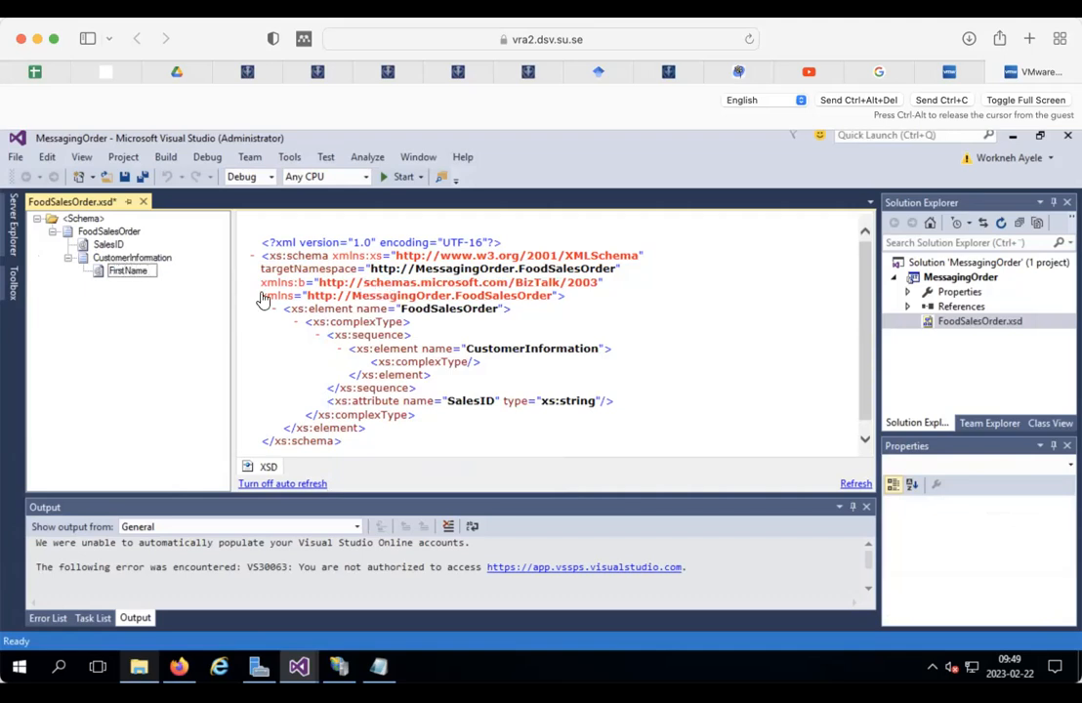
double_click(140, 269)
drag(150, 271, 128, 269)
click(142, 260)
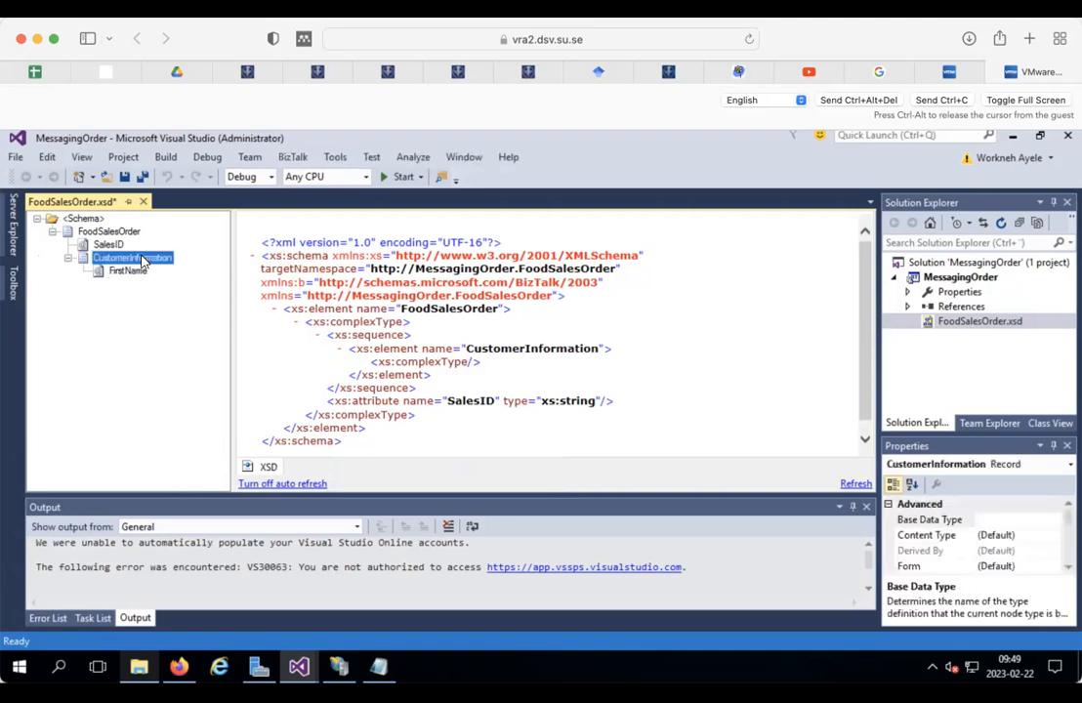
Step: Add a LastName attribute to CustomerInformation, then check the document for the remaining fields
right_click(141, 260)
mouse_move(277, 269)
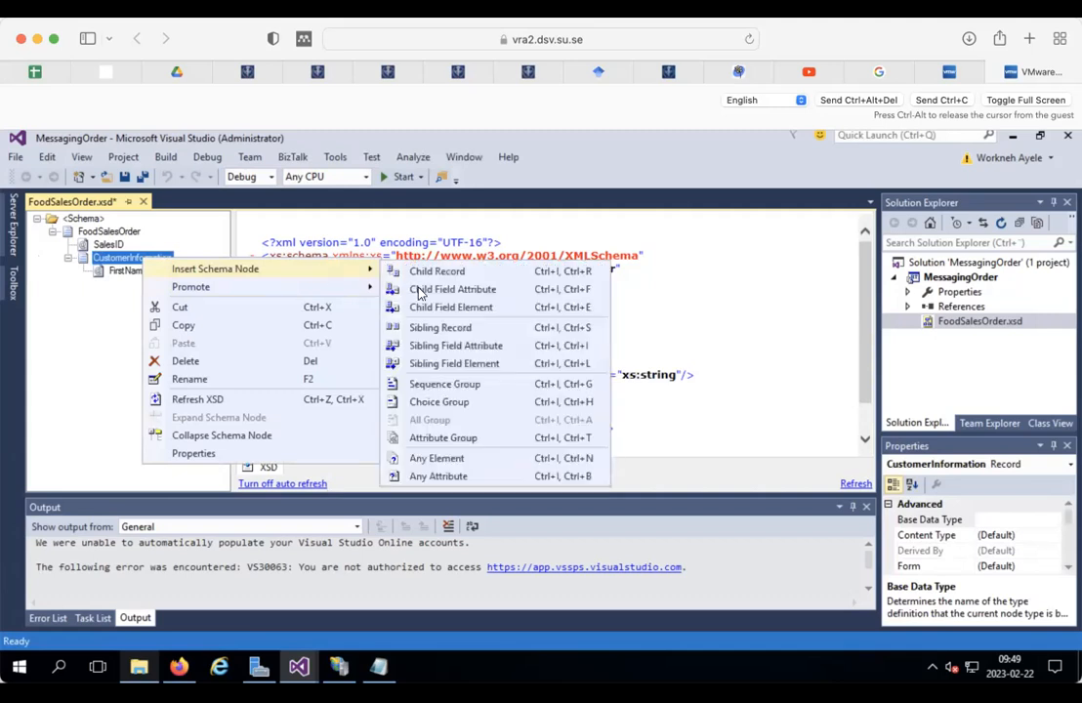
click(452, 289)
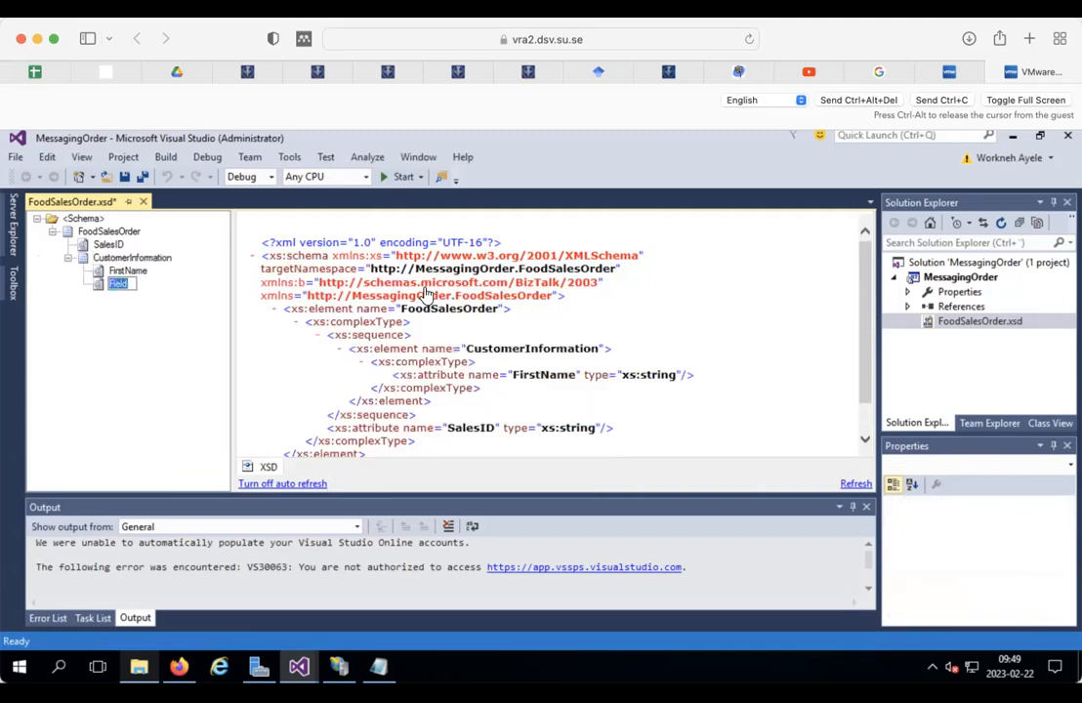
text(LastName)
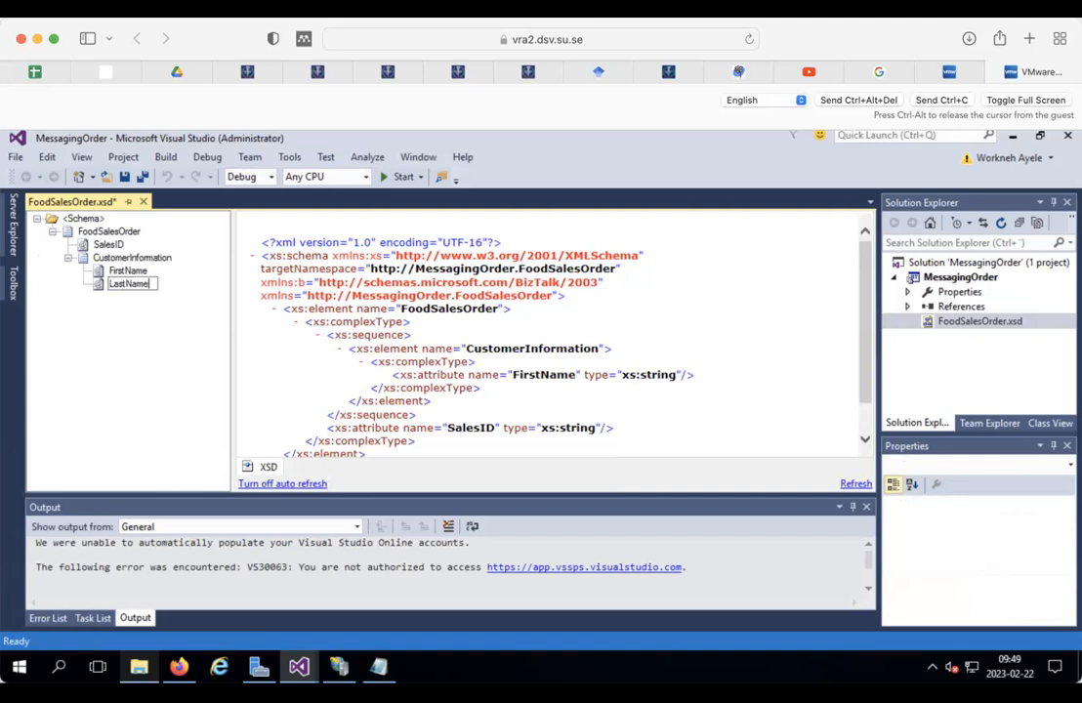
click(146, 258)
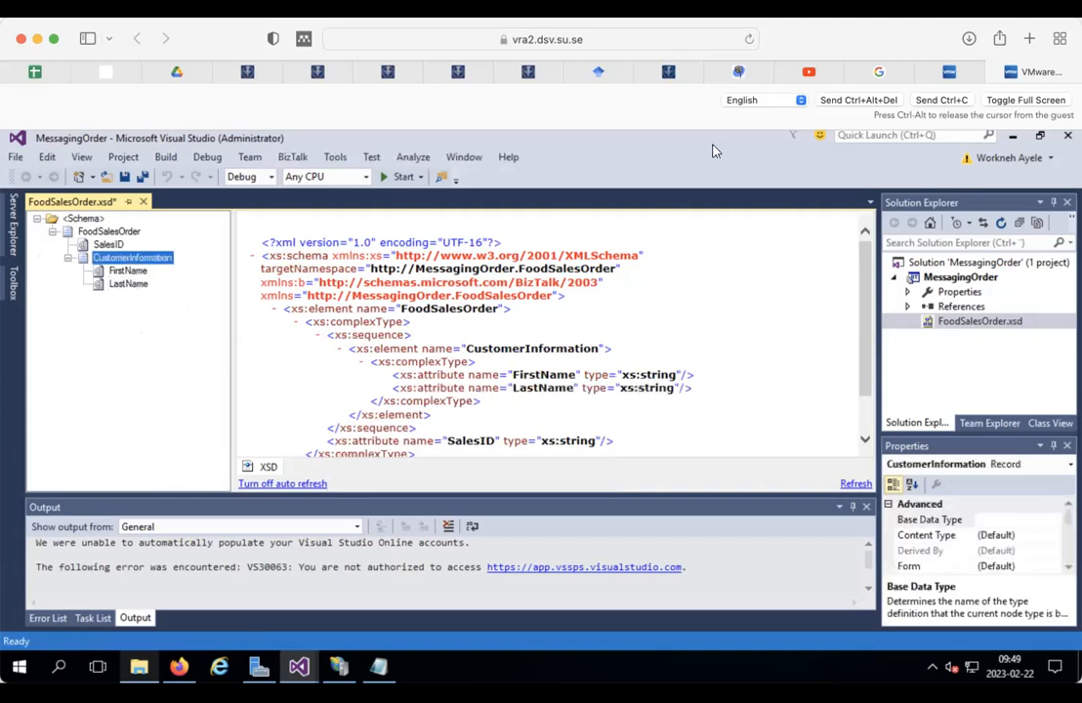
click(873, 74)
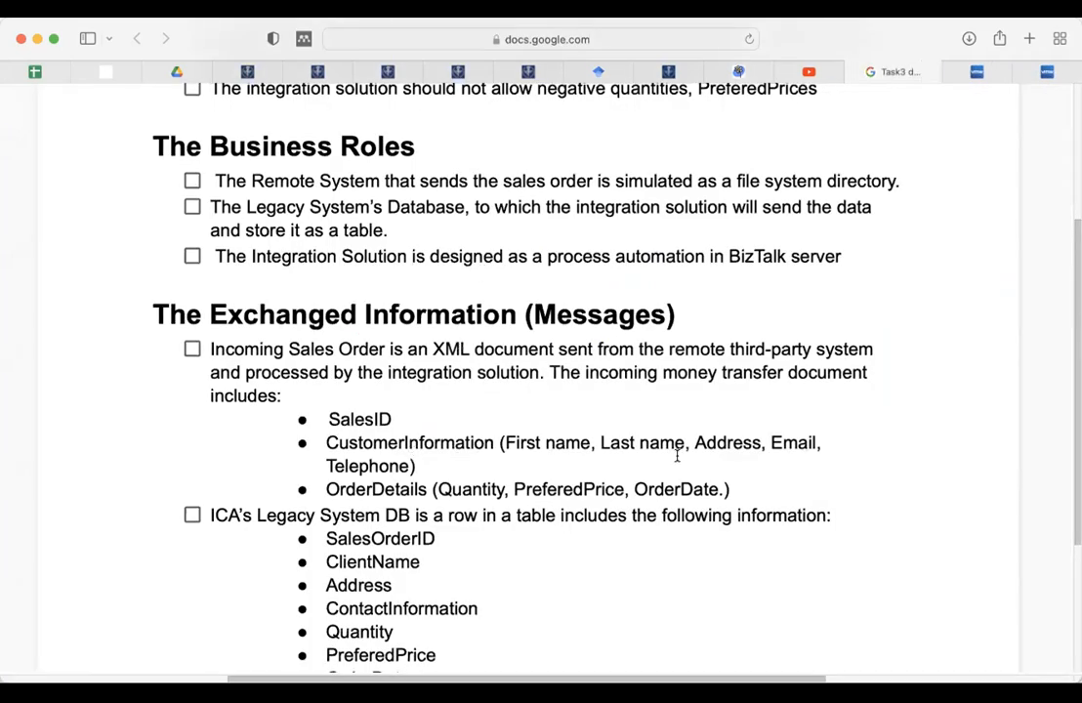
click(1046, 74)
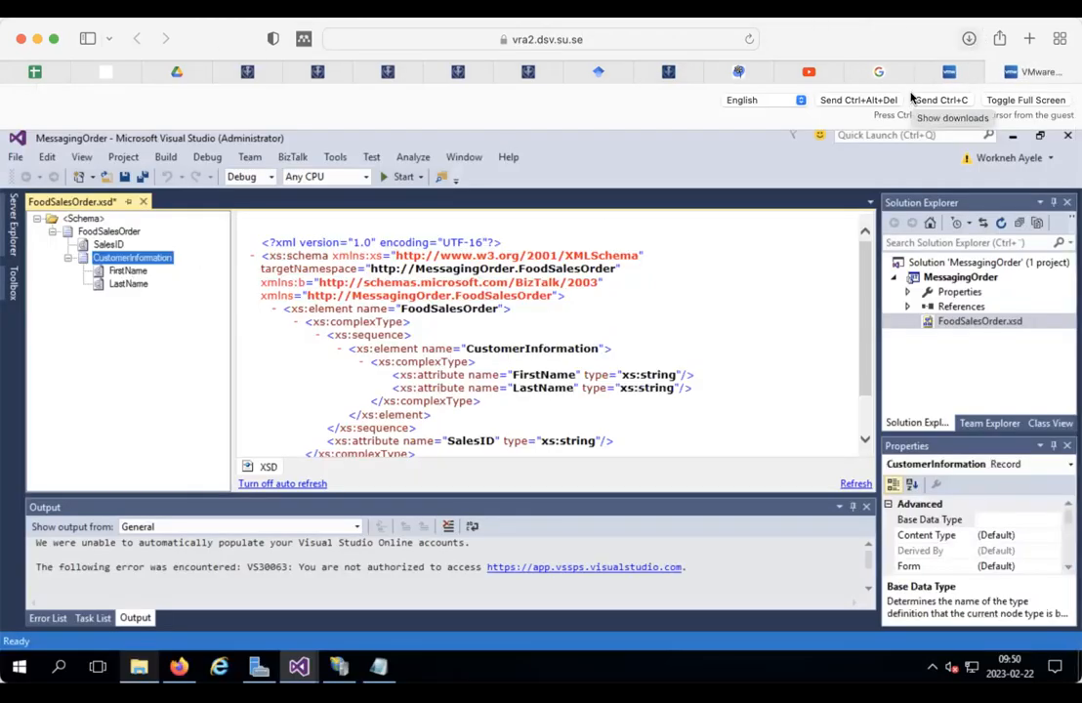
Step: Insert an OrderDetails child record under FoodSalesOrder and check its fields in the document
click(108, 232)
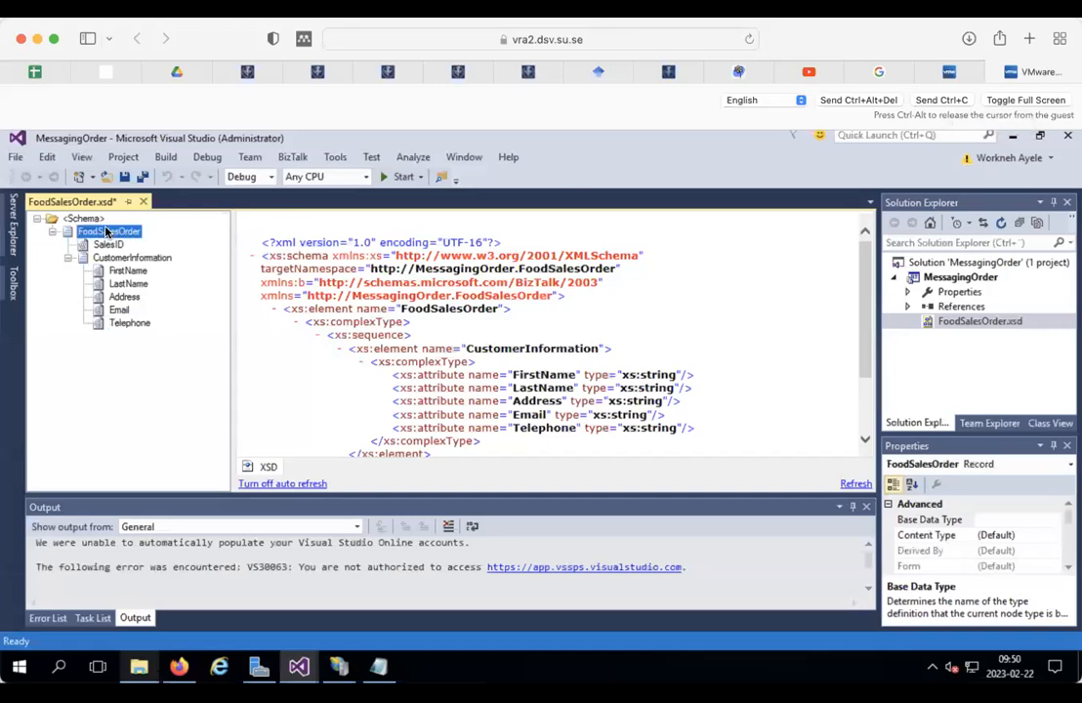
right_click(108, 232)
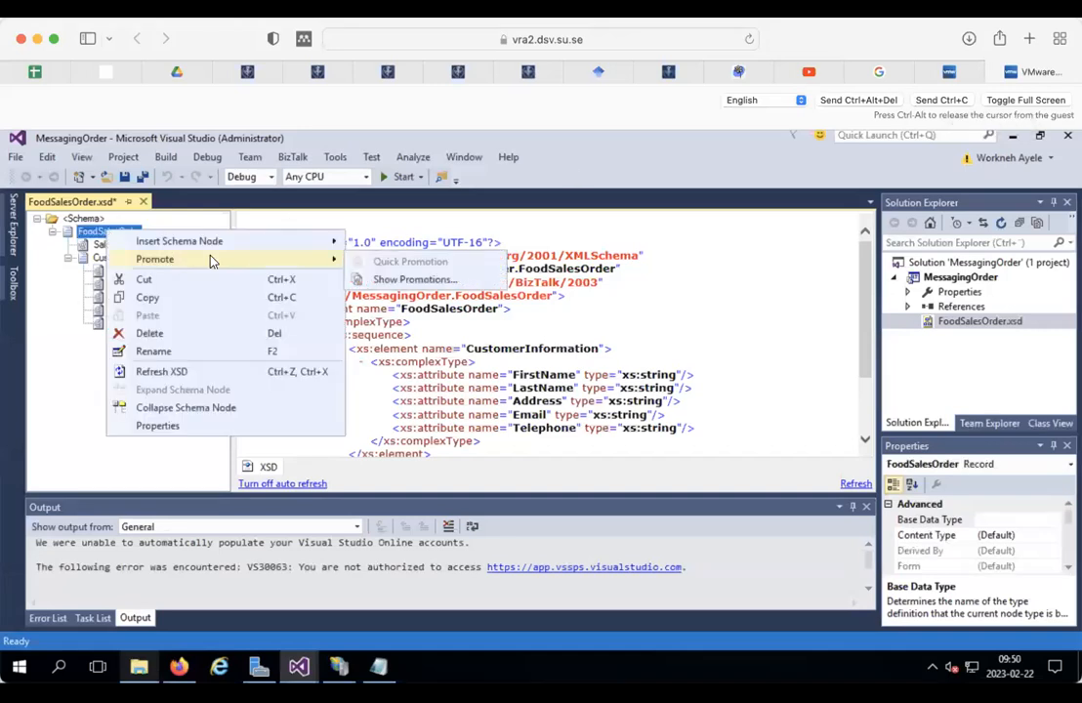
mouse_move(272, 244)
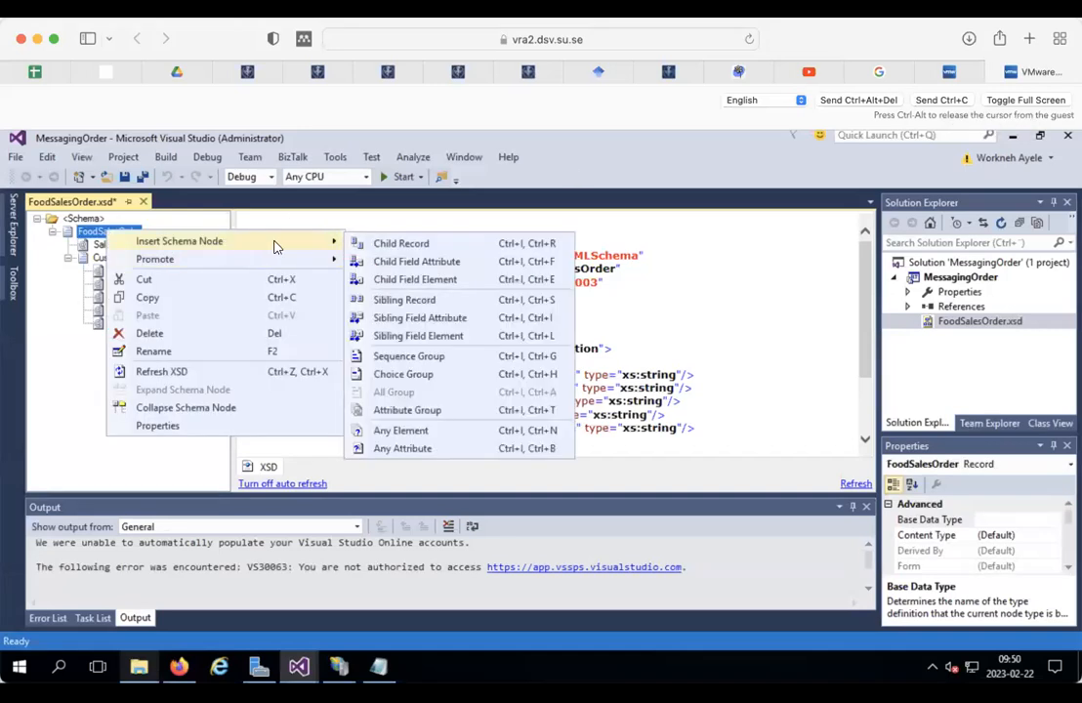
click(400, 244)
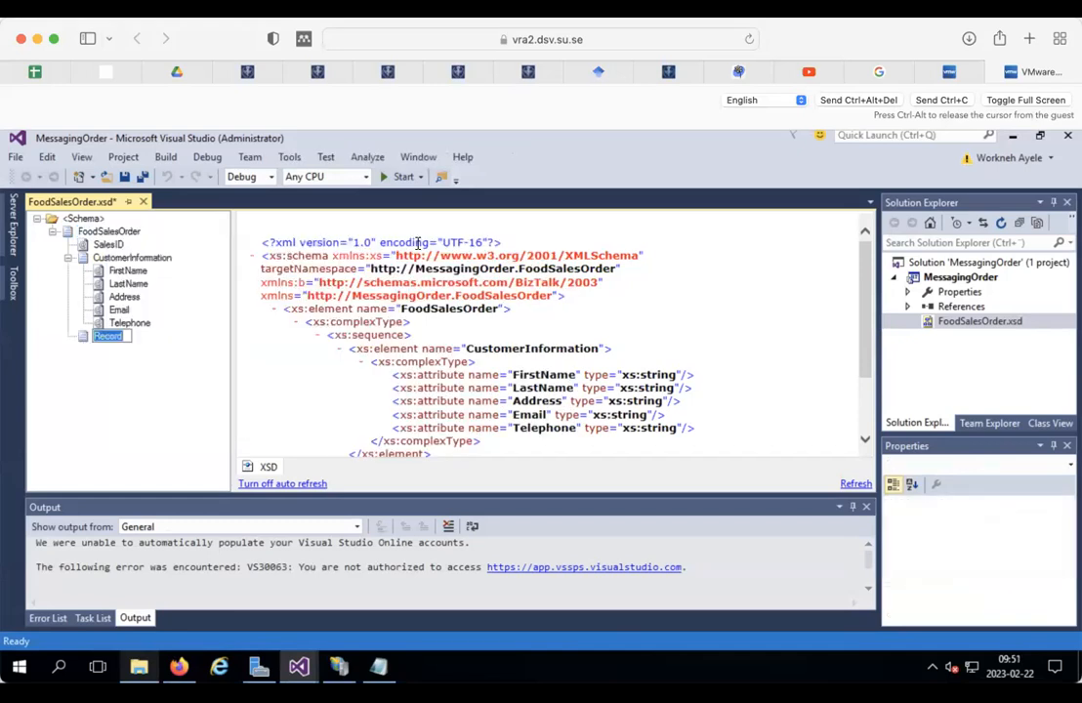
text(orderDetails)
click(84, 338)
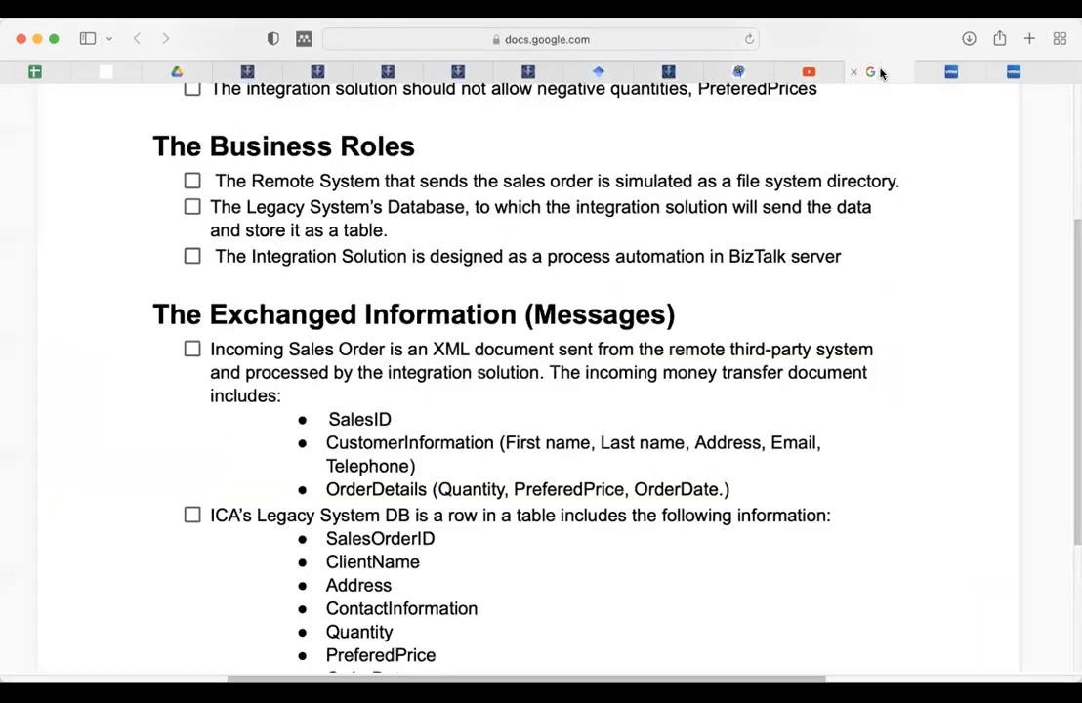
click(878, 71)
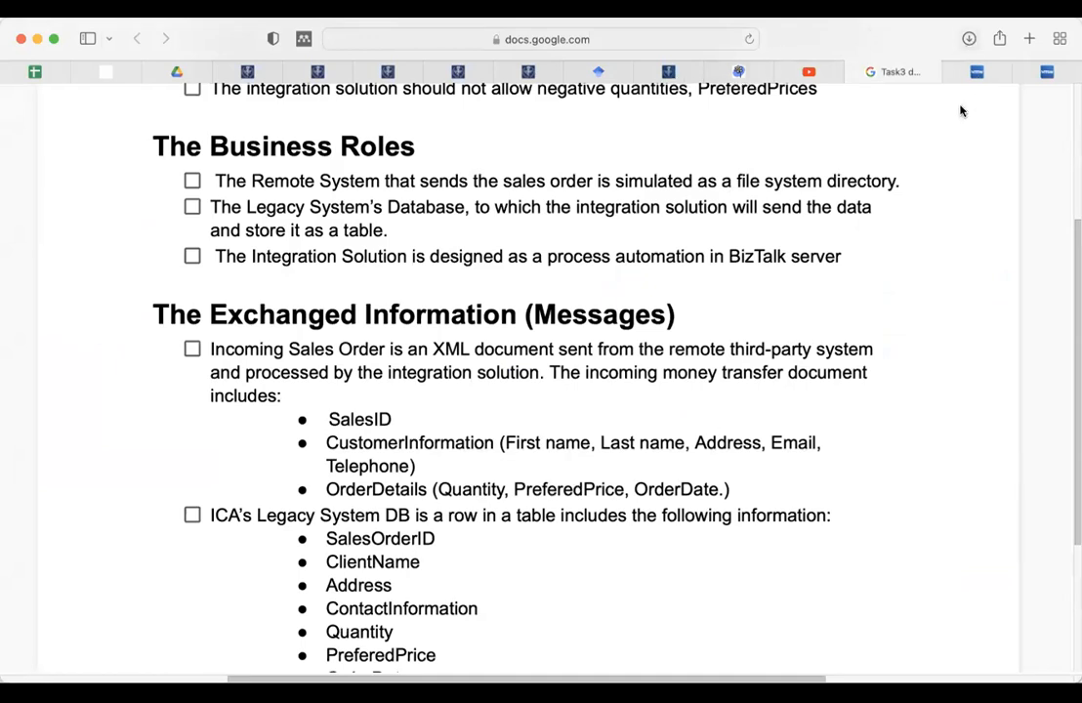
key(ctrl+Tab)
key(ctrl+Tab)
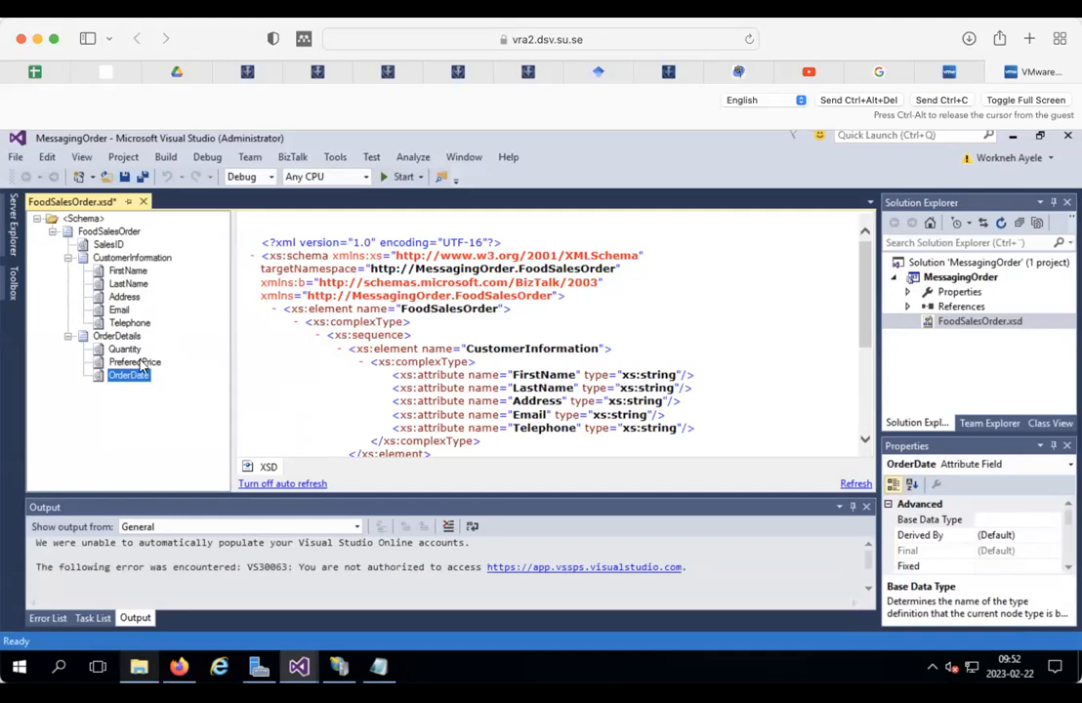
Step: Review the requirements document's rule against negative quantities, then return to FoodSalesOrder.xsd in Visual Studio
click(878, 71)
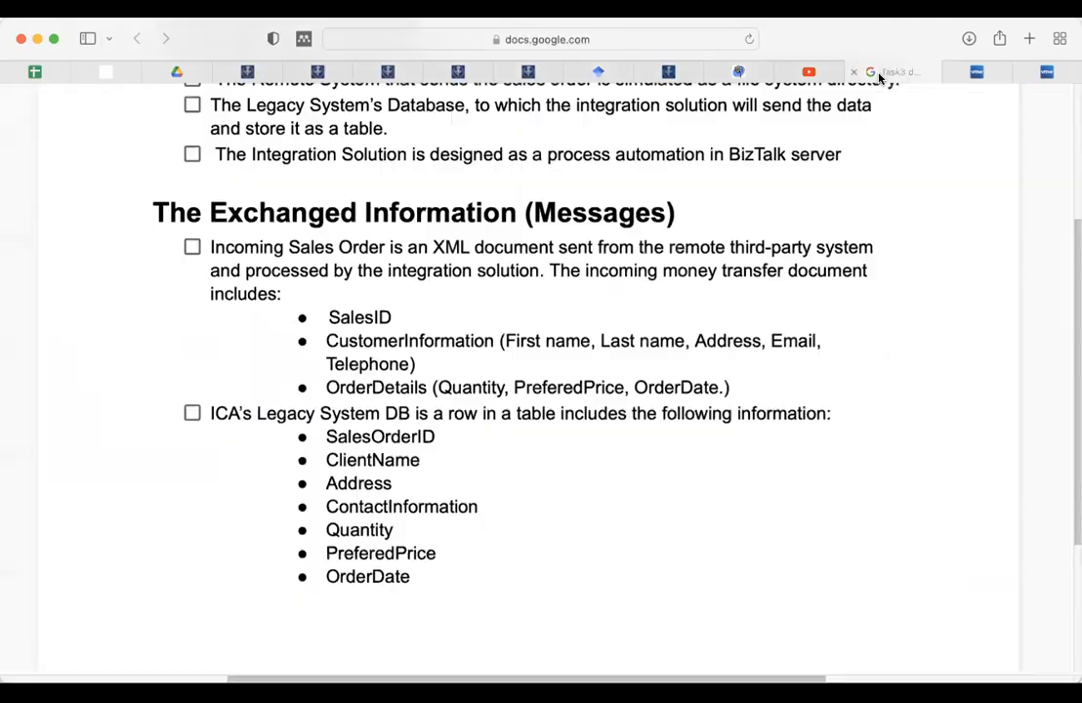
scroll(541, 294, up, 3)
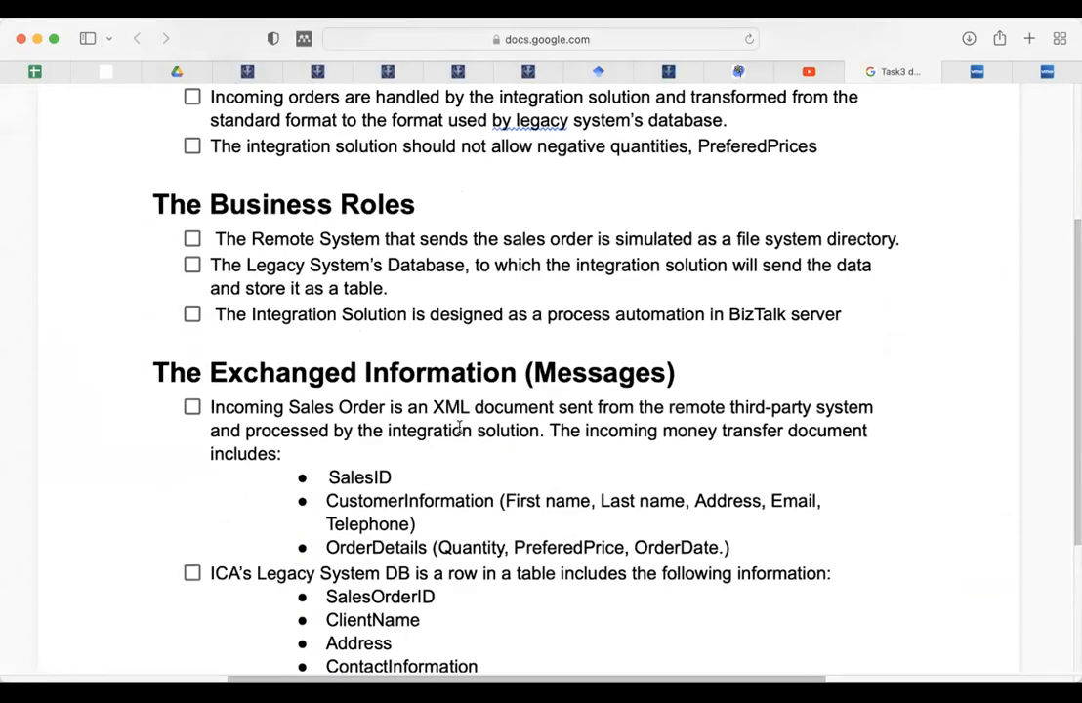
scroll(303, 458, up, 4)
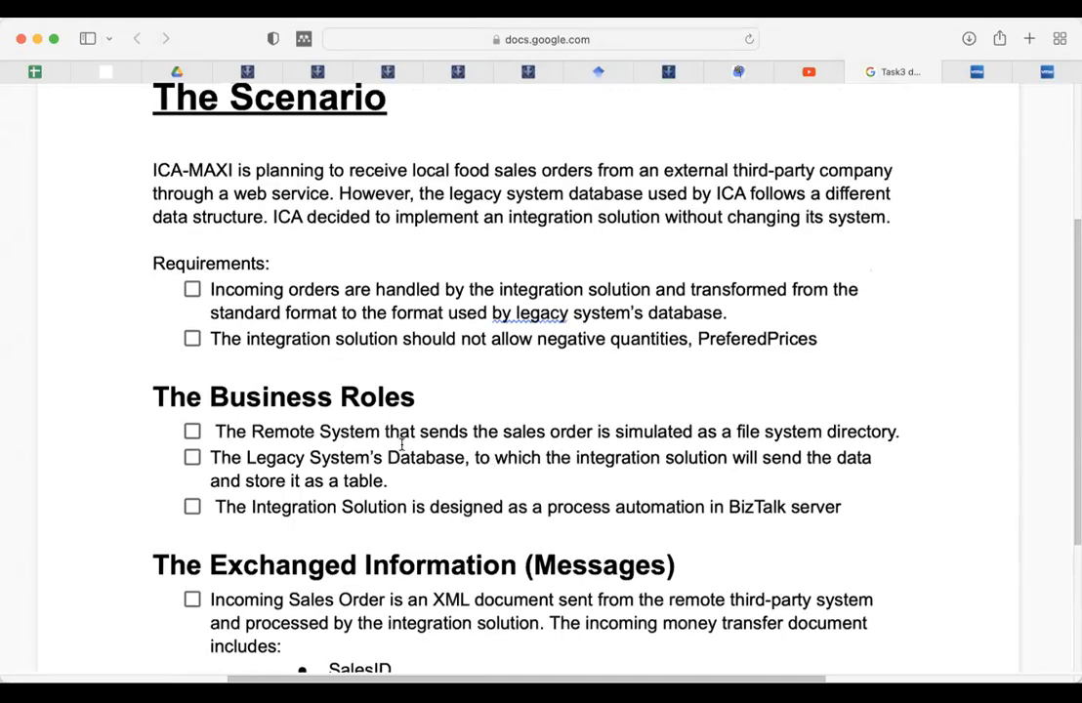
double_click(559, 337)
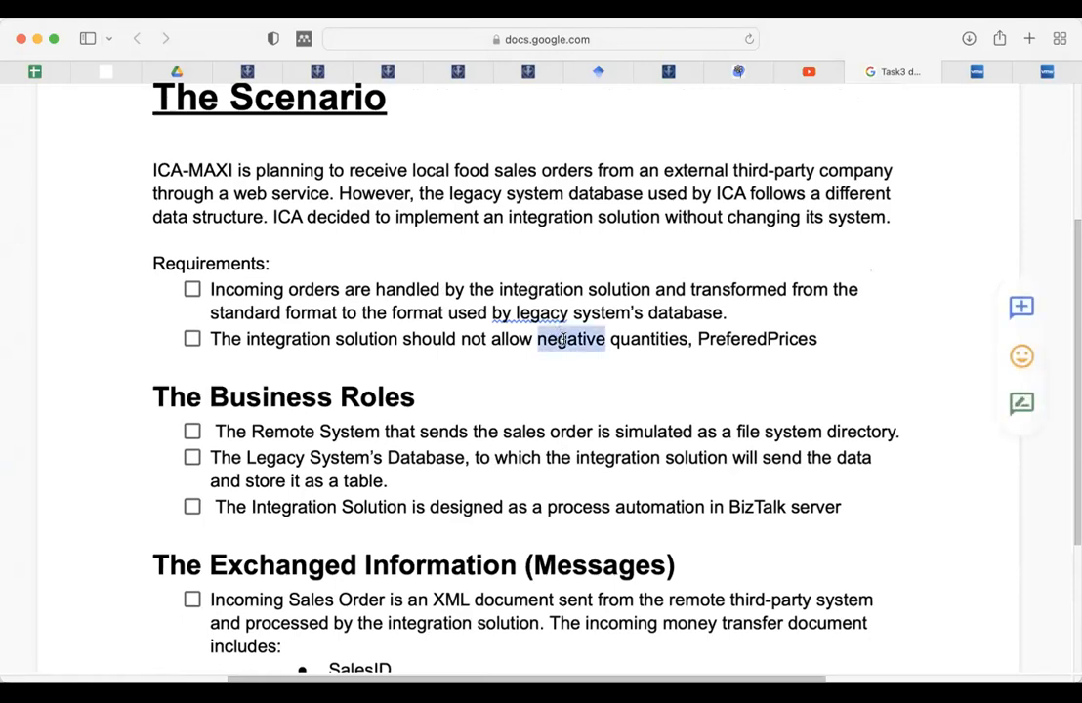
click(1046, 79)
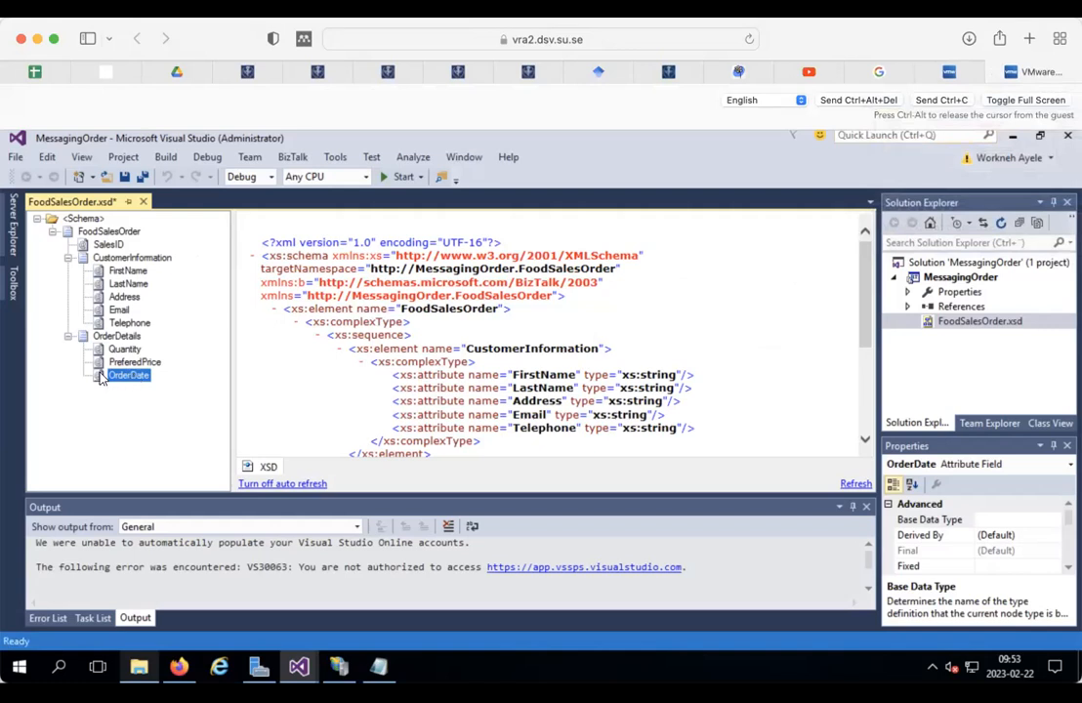
Step: Set the OrderDate field's Data Type to xs:date
click(1071, 523)
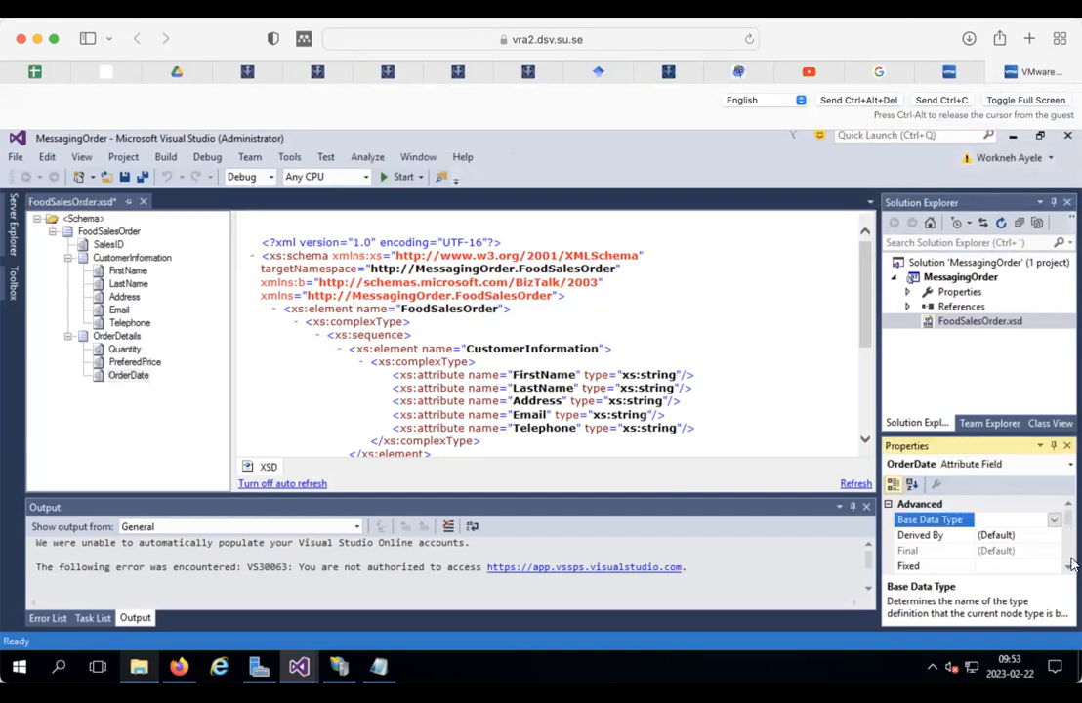
scroll(1069, 572, down, 4)
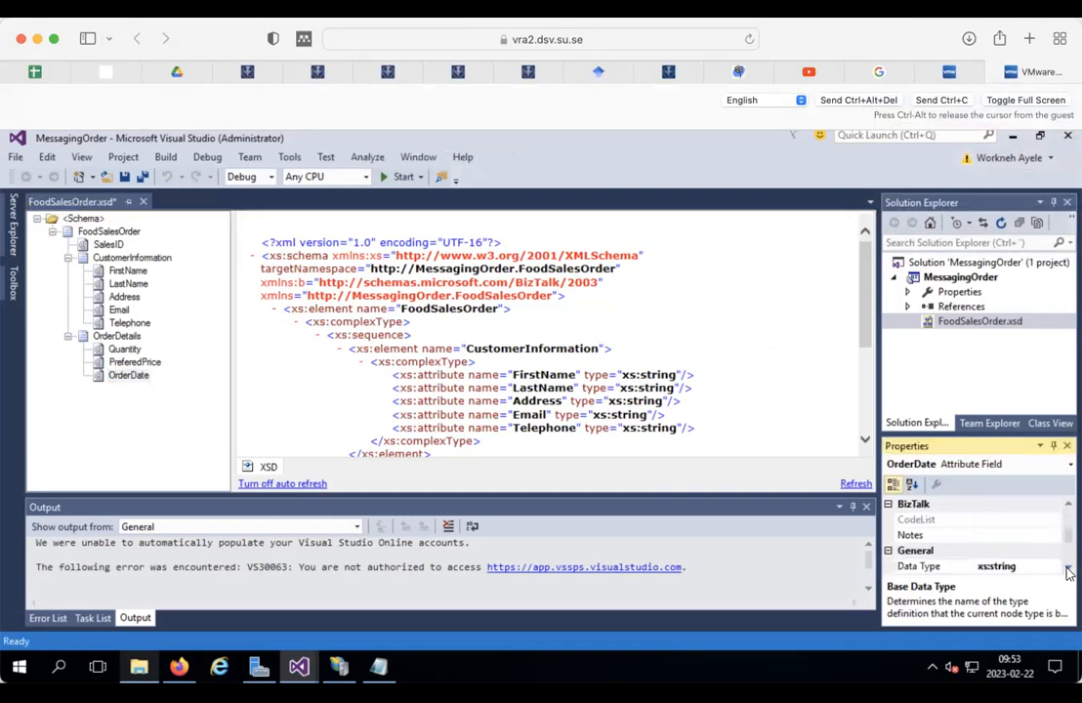
click(1037, 536)
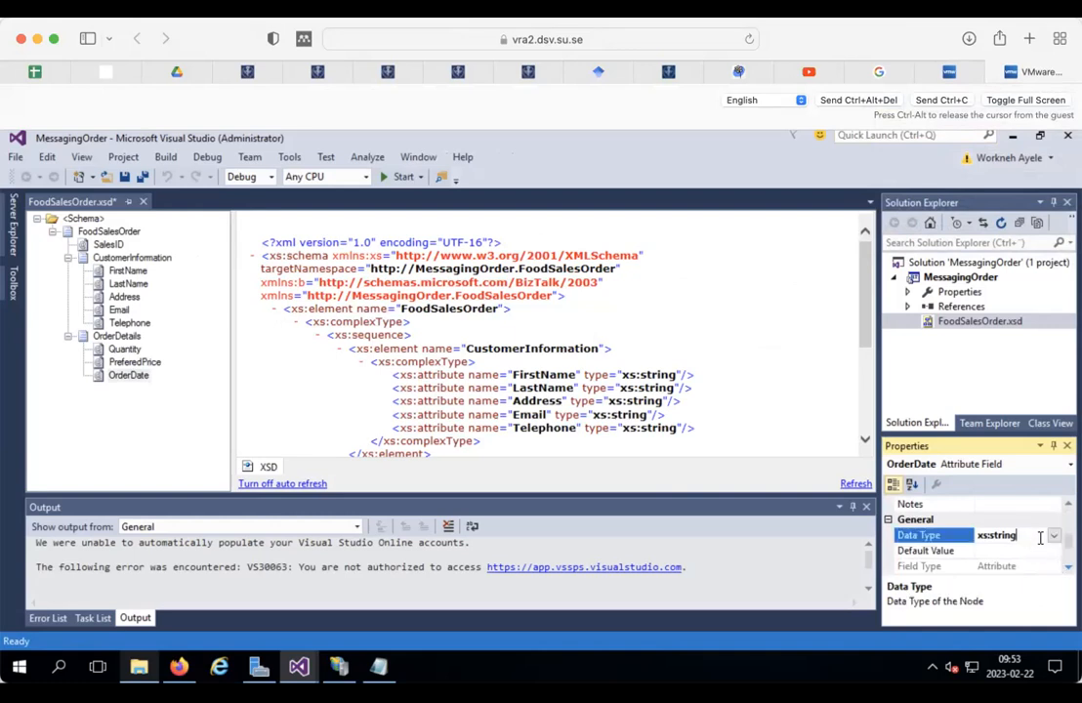
click(1054, 537)
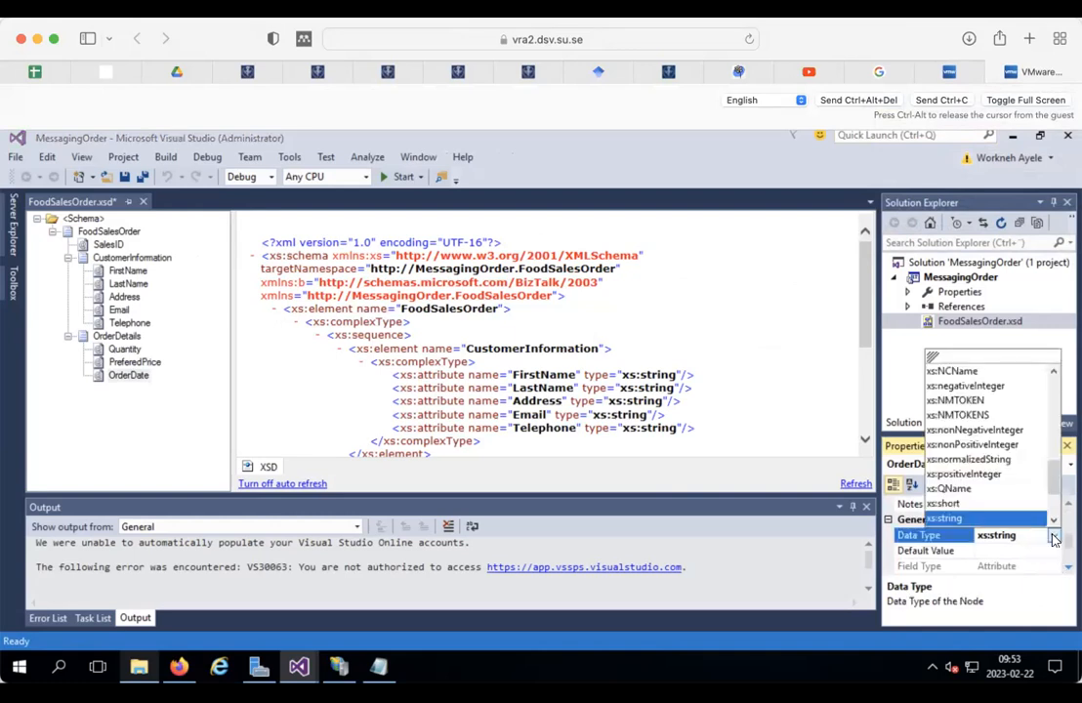
scroll(1054, 504, down, 2)
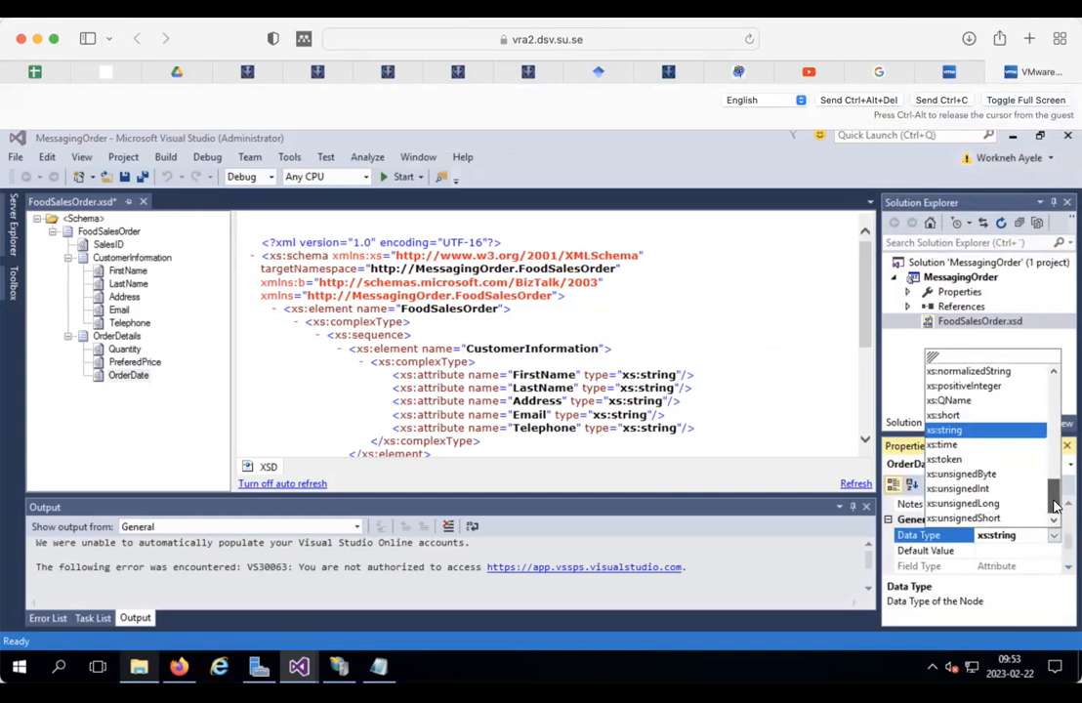
drag(1055, 505, 1052, 392)
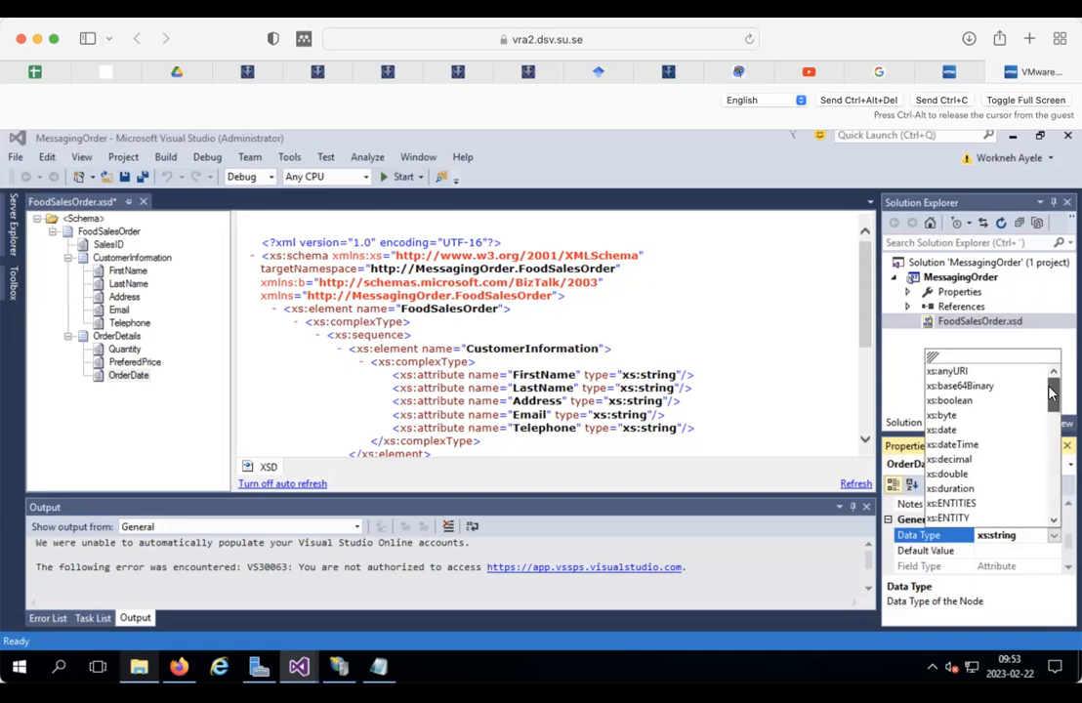
click(943, 430)
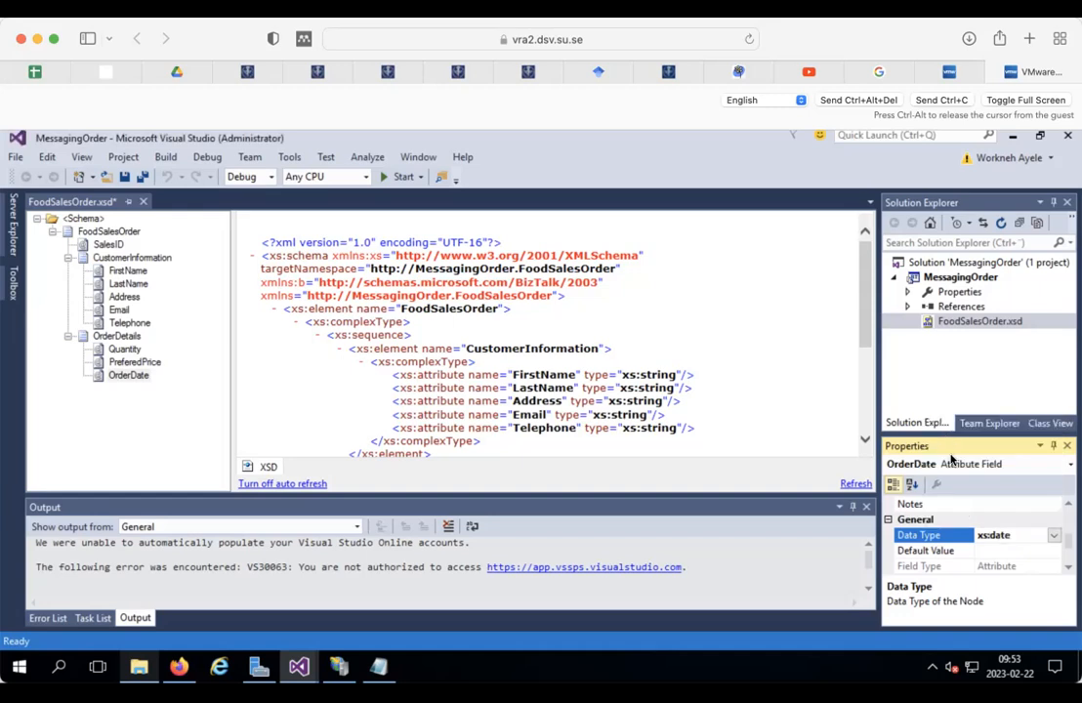
Step: Set the PreferedPrice field's Data Type to xs:decimal
click(133, 362)
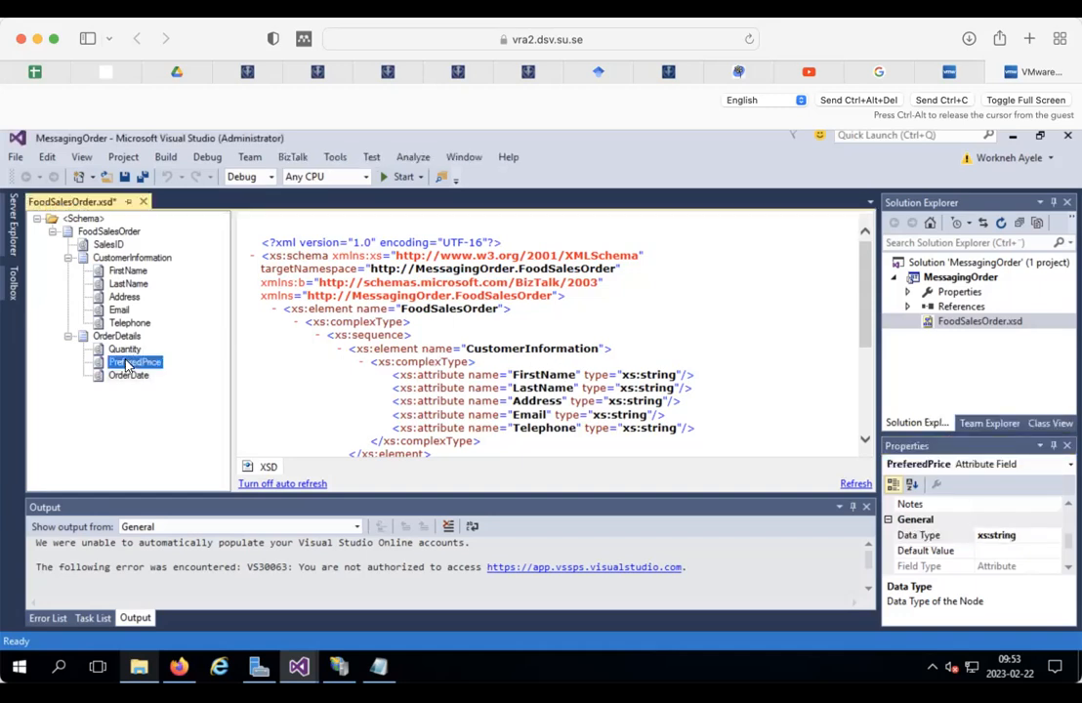
click(1056, 536)
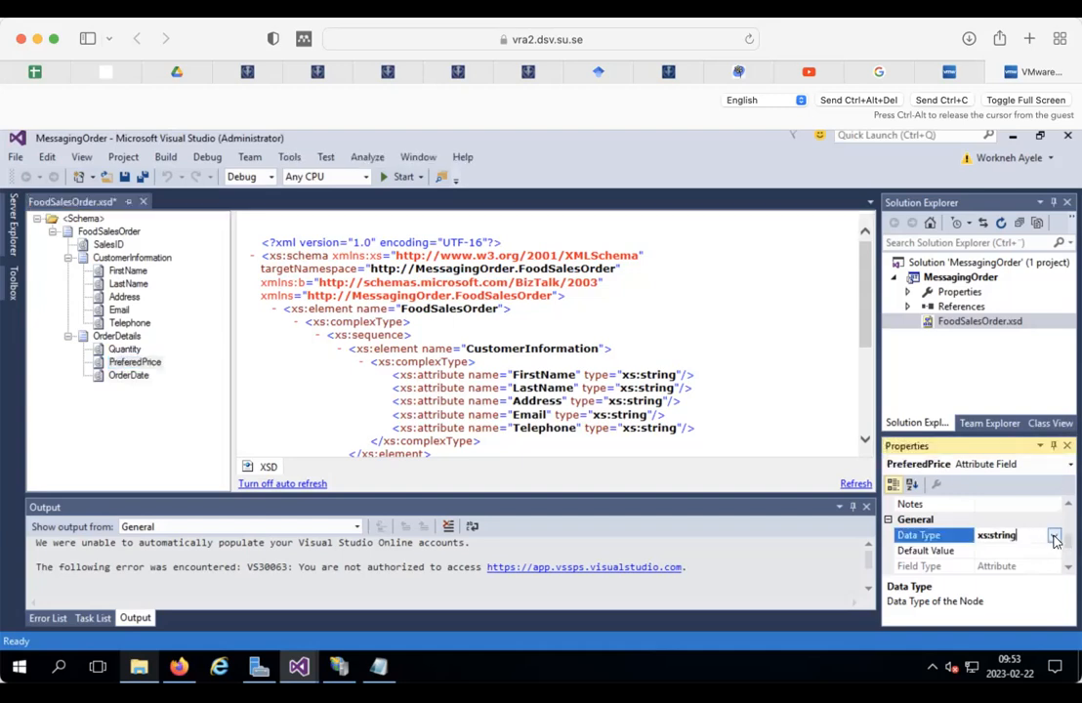
click(1054, 537)
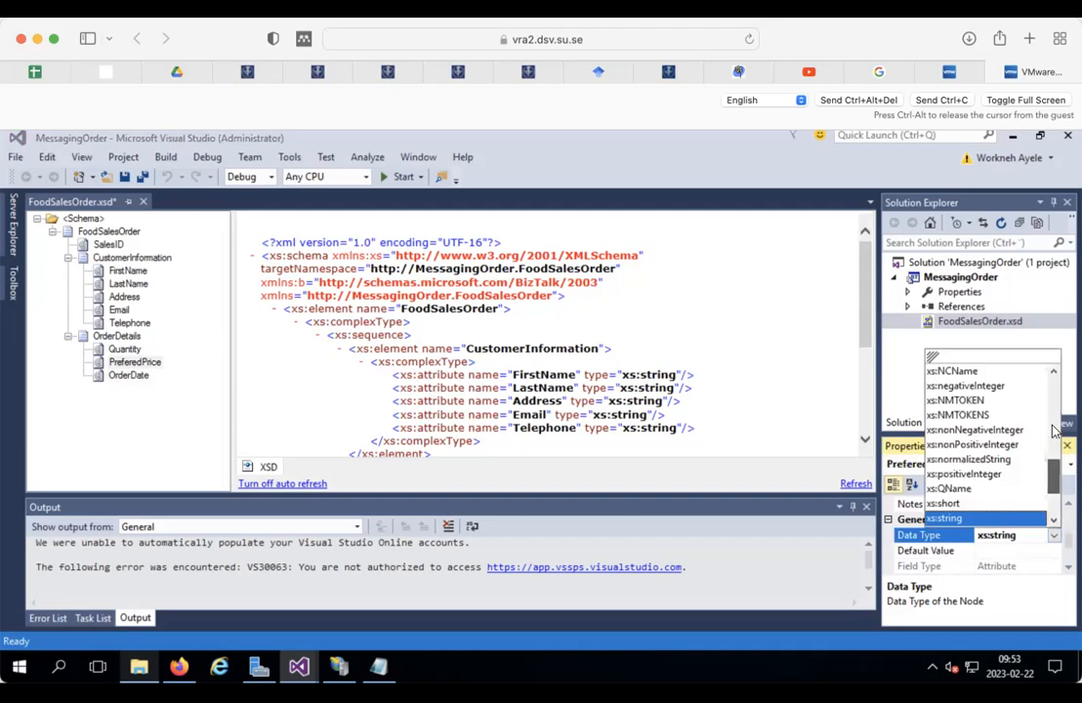
scroll(1055, 430, up, 9)
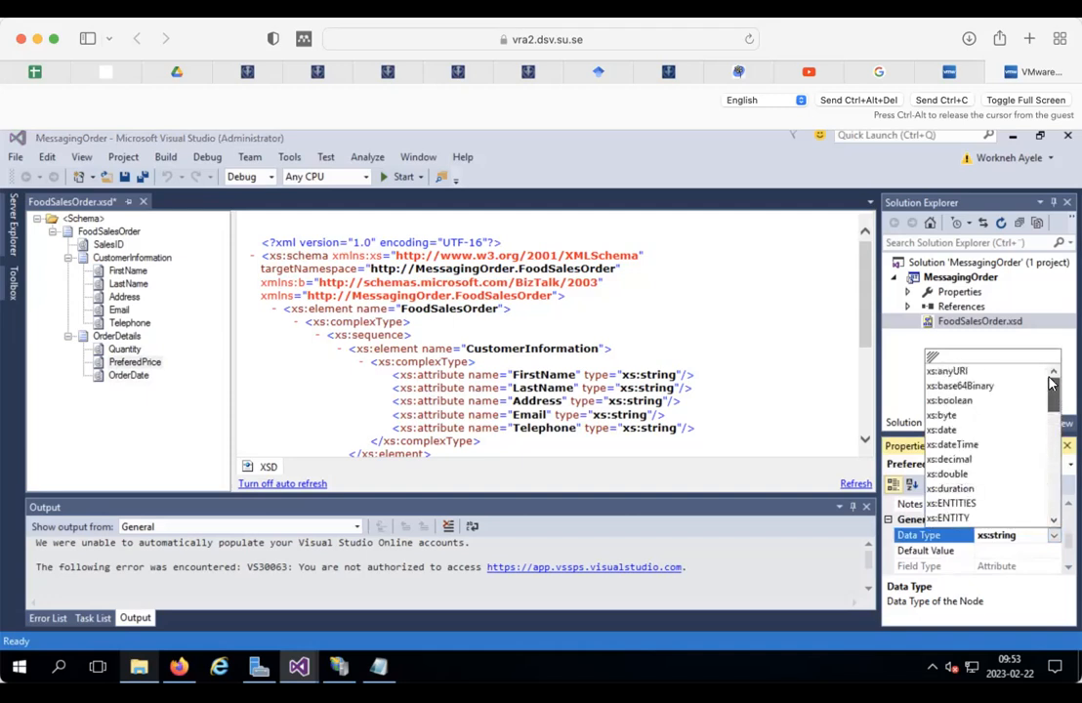
click(957, 458)
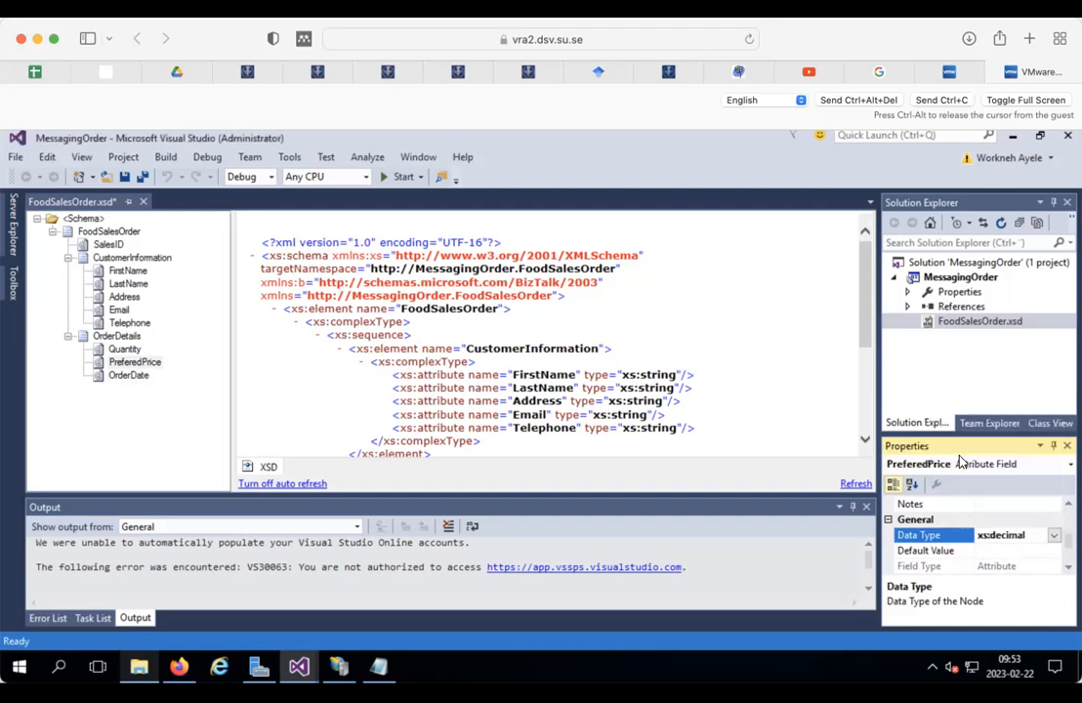
click(128, 376)
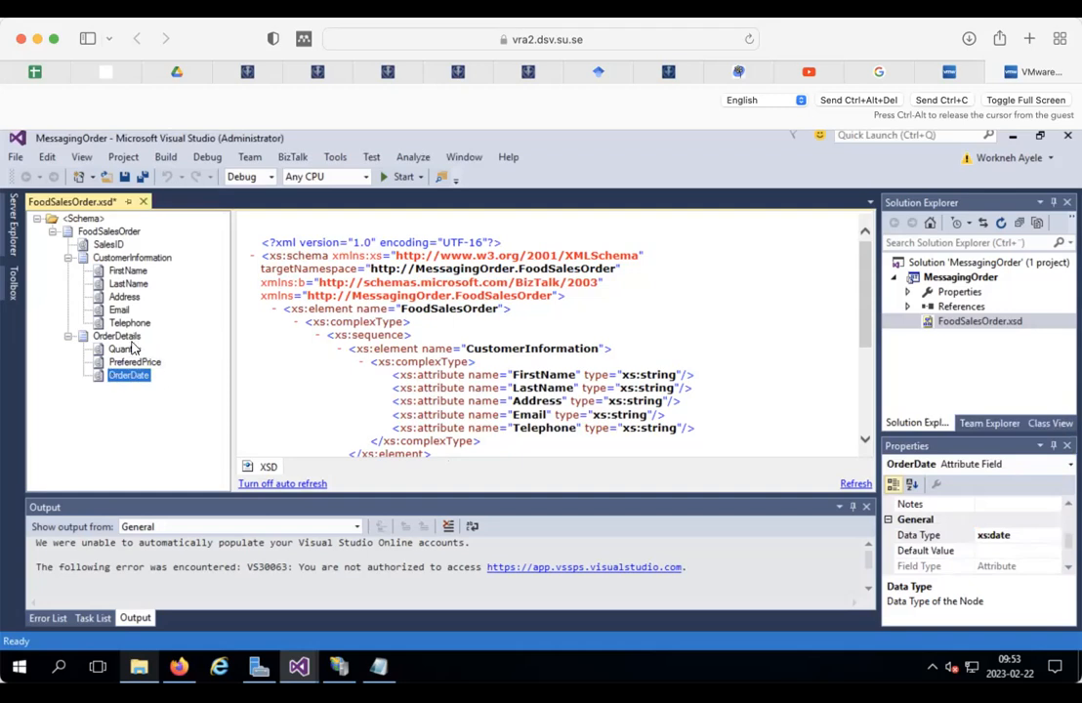
Step: Set the Quantity field's Data Type to xs:integer and confirm the new types
click(125, 349)
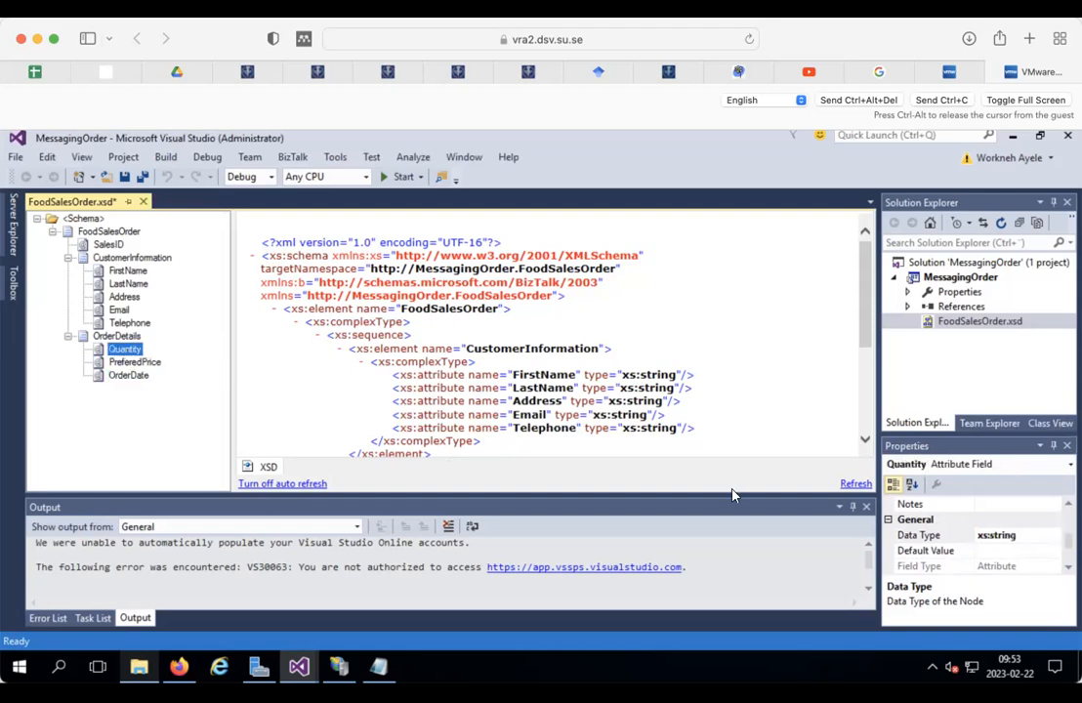
click(1049, 537)
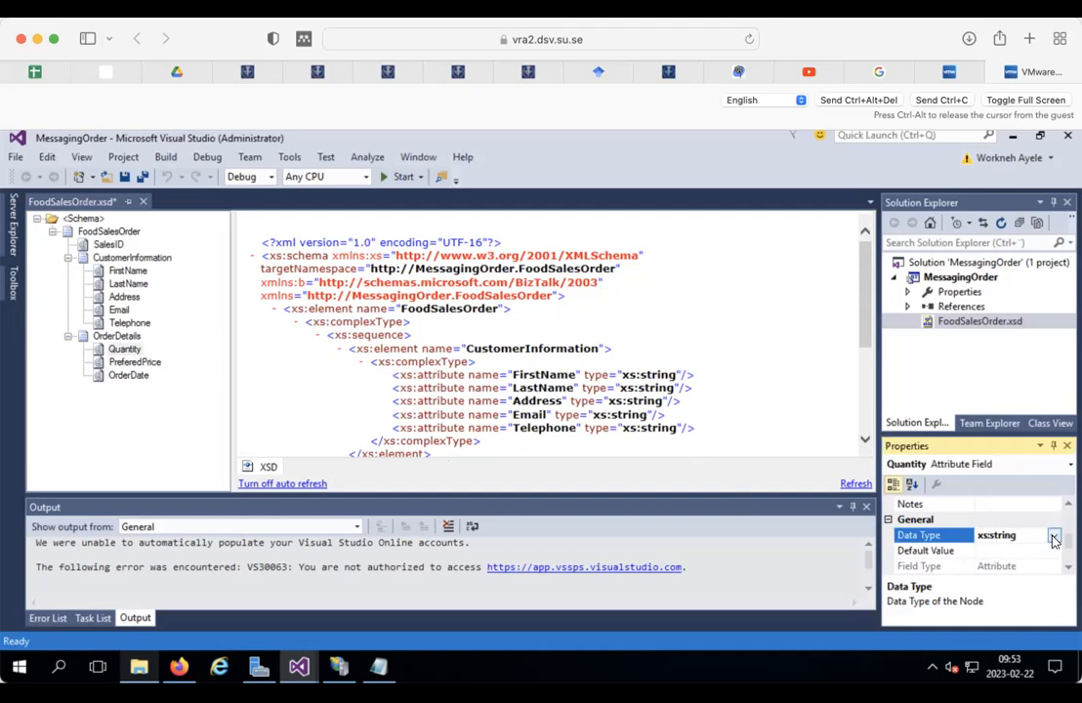
click(1052, 537)
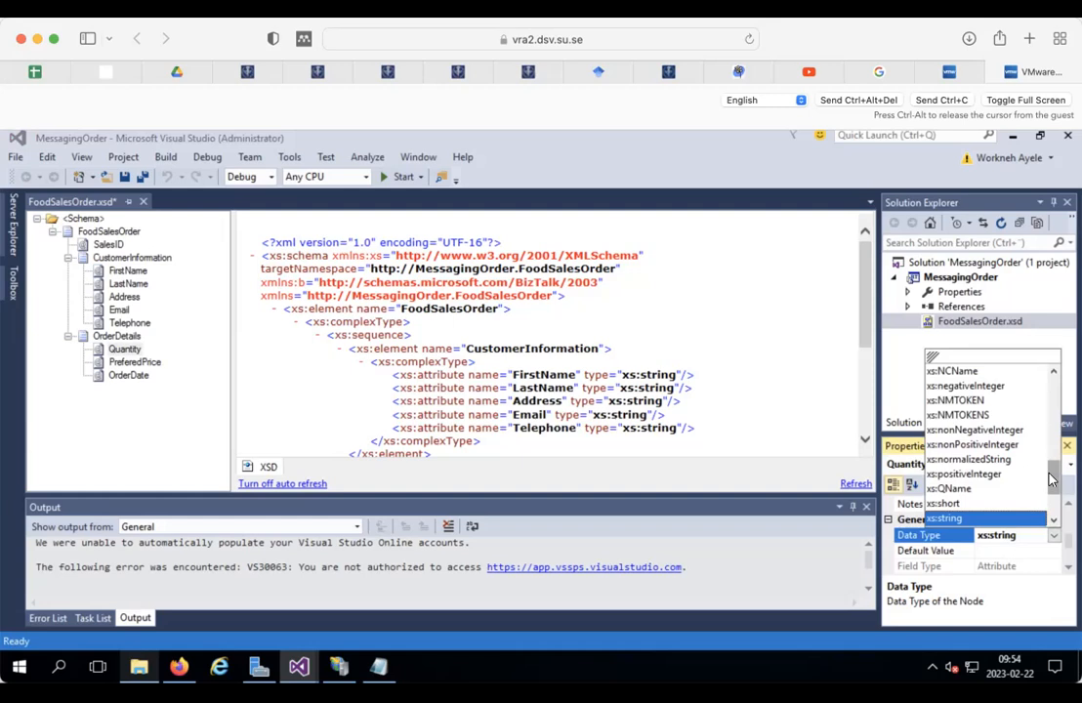
drag(1055, 479, 1055, 446)
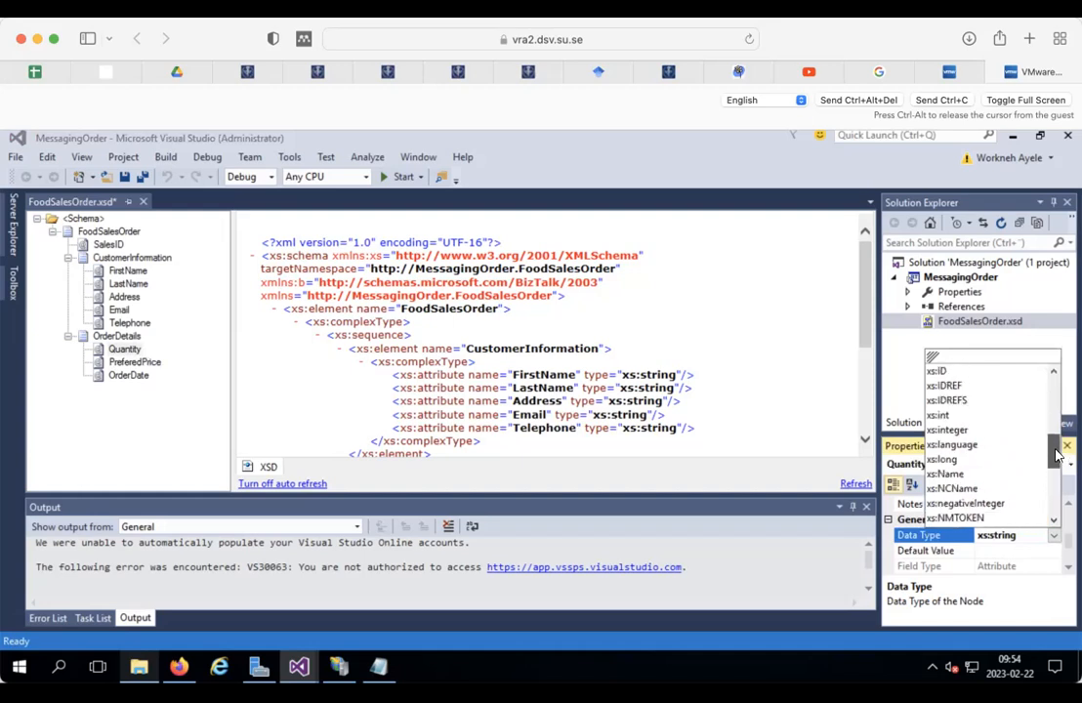
click(964, 432)
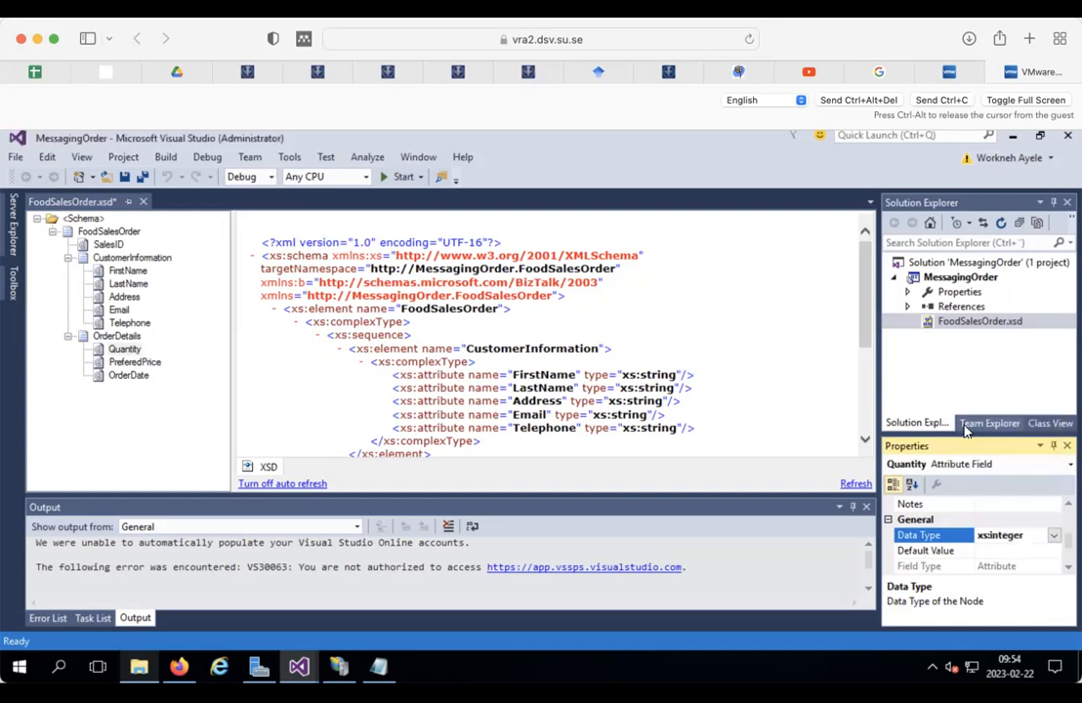
click(1054, 537)
mouse_move(1055, 442)
mouse_down()
mouse_move(1051, 400)
mouse_move(1055, 448)
mouse_up()
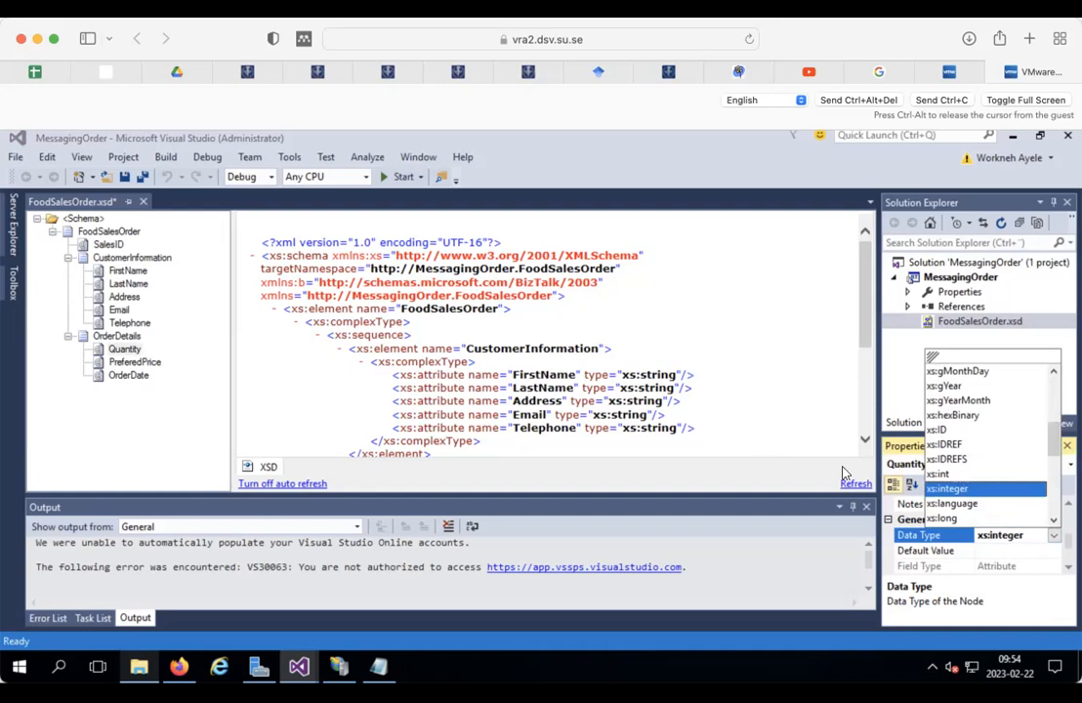
click(631, 301)
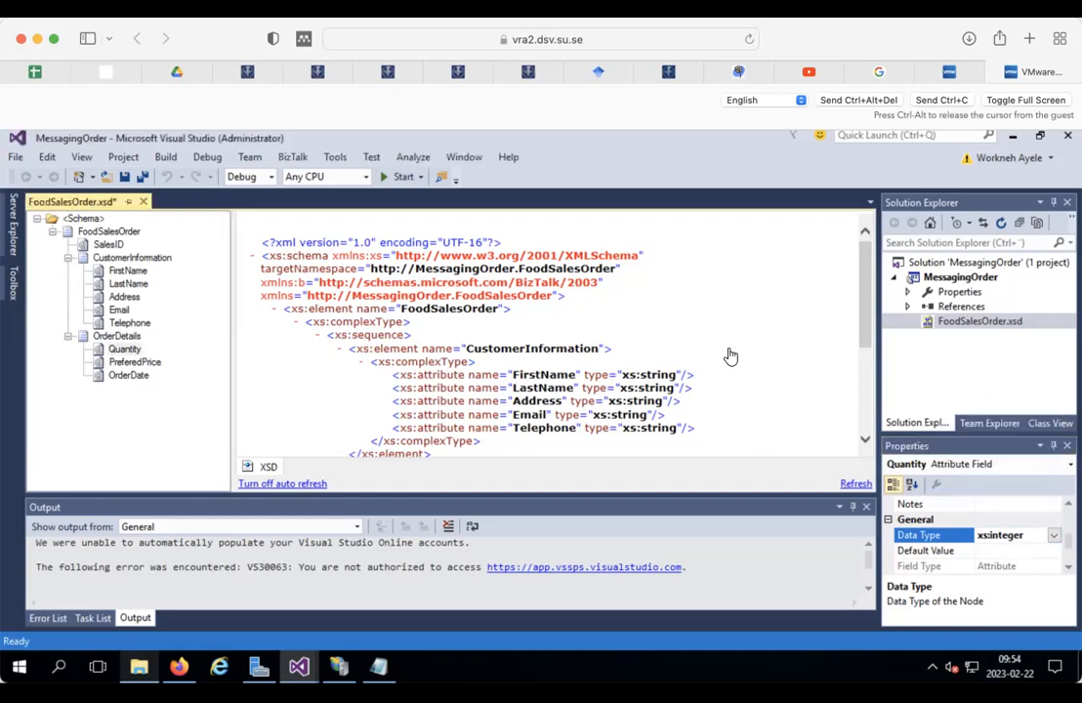
click(124, 350)
click(132, 364)
click(127, 350)
Step: Promote Quantity and PreferedPrice as distinguished fields, save the schema, and open the Start menu
right_click(128, 354)
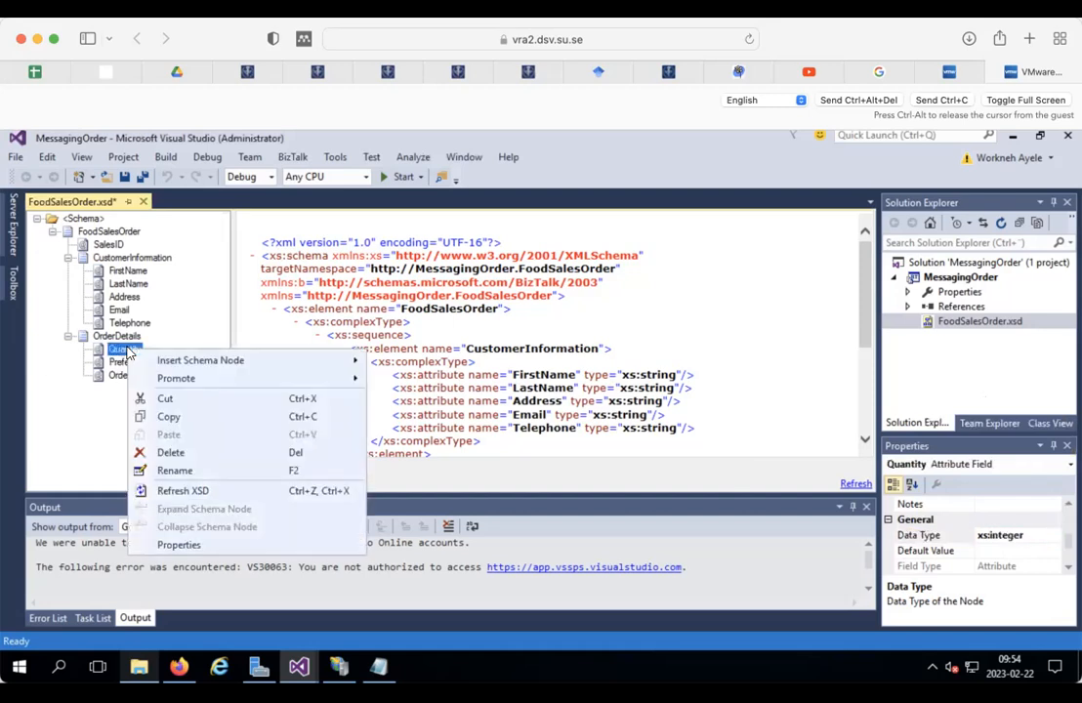
mouse_move(274, 377)
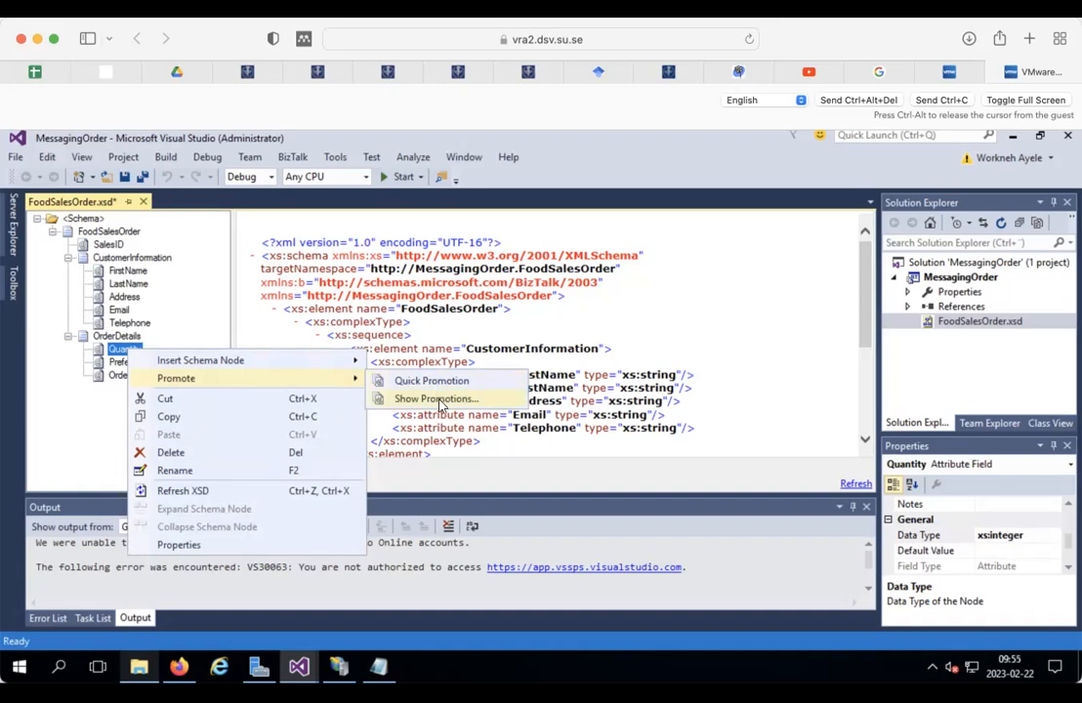
click(386, 397)
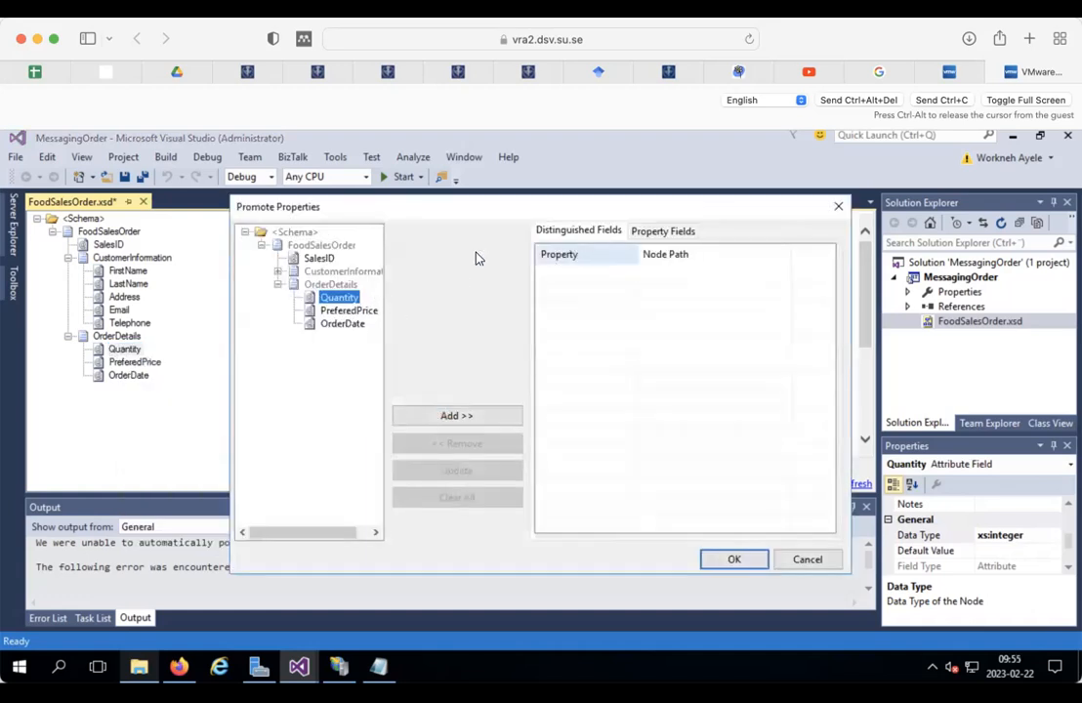
click(458, 416)
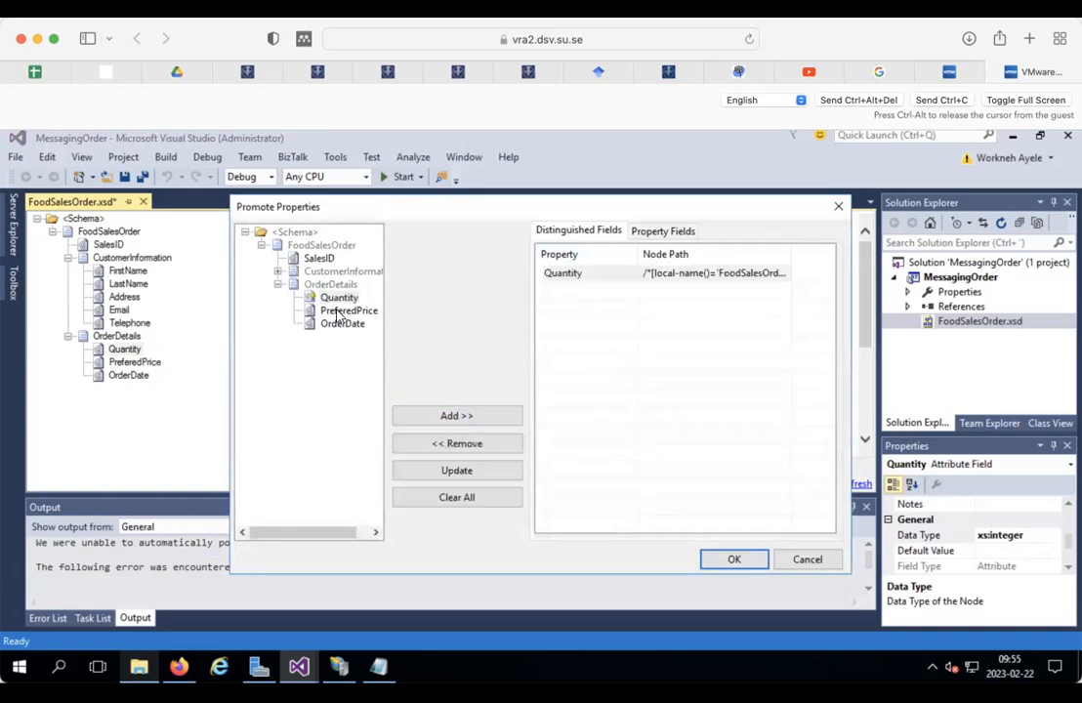
click(351, 313)
click(466, 420)
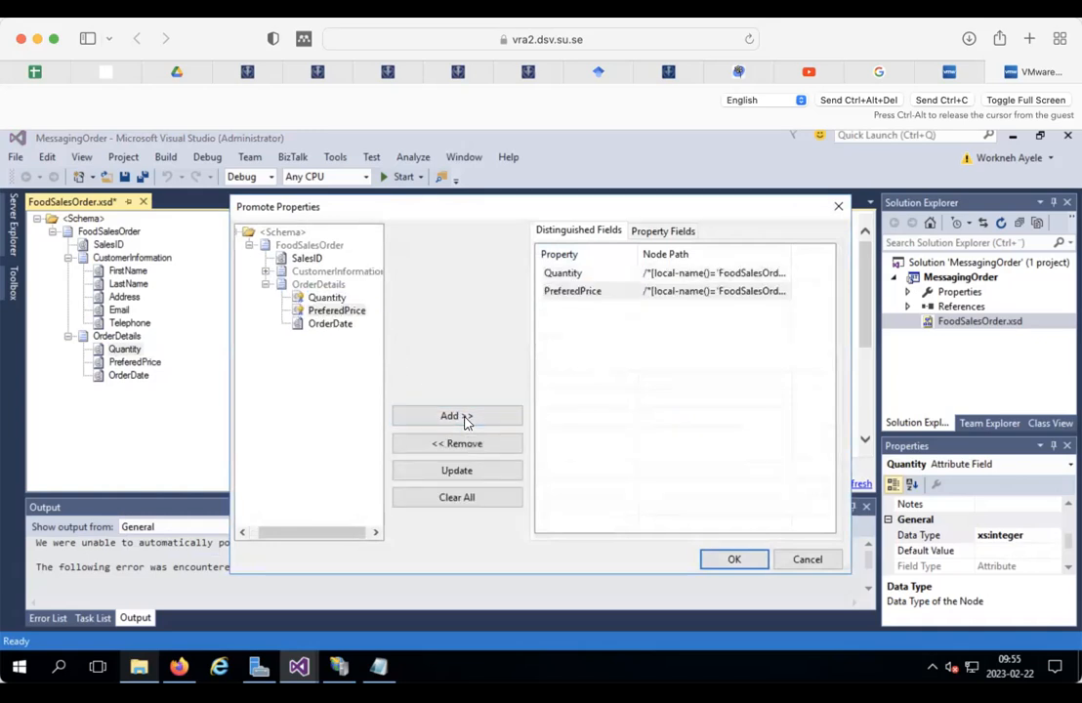
click(736, 560)
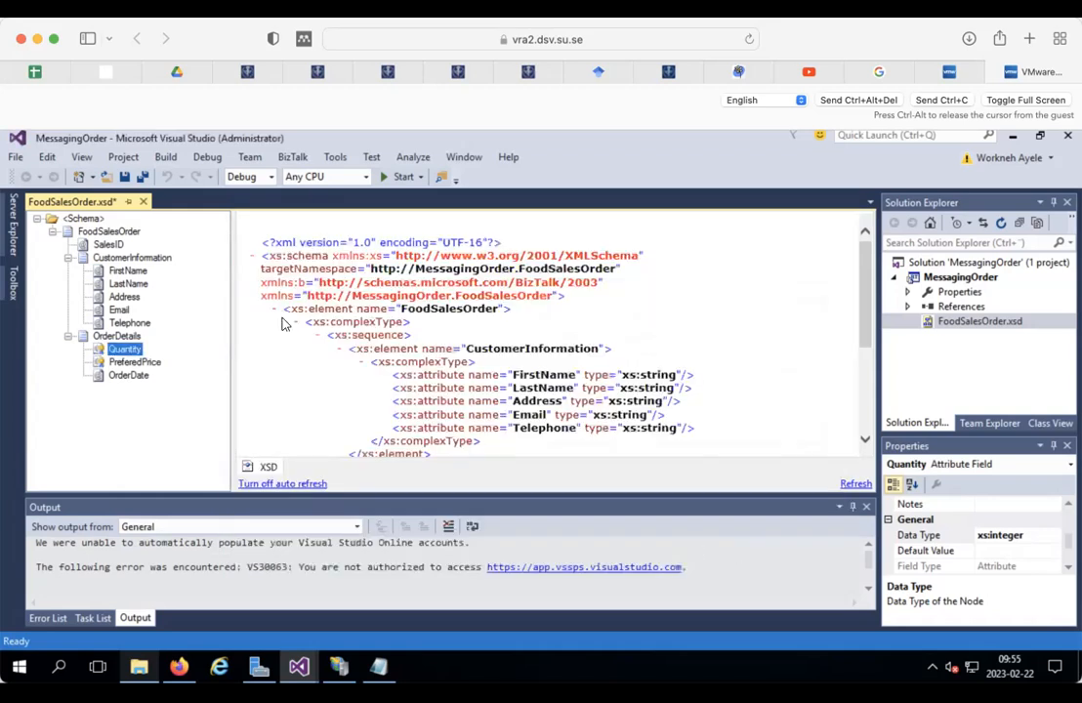
click(125, 177)
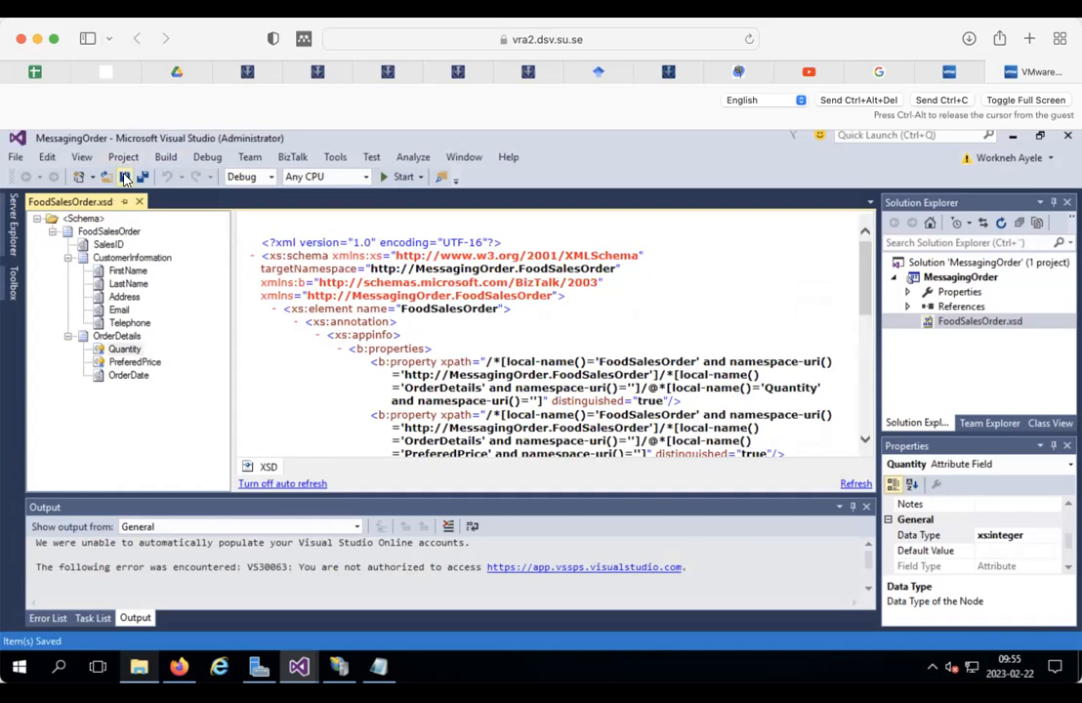
click(20, 666)
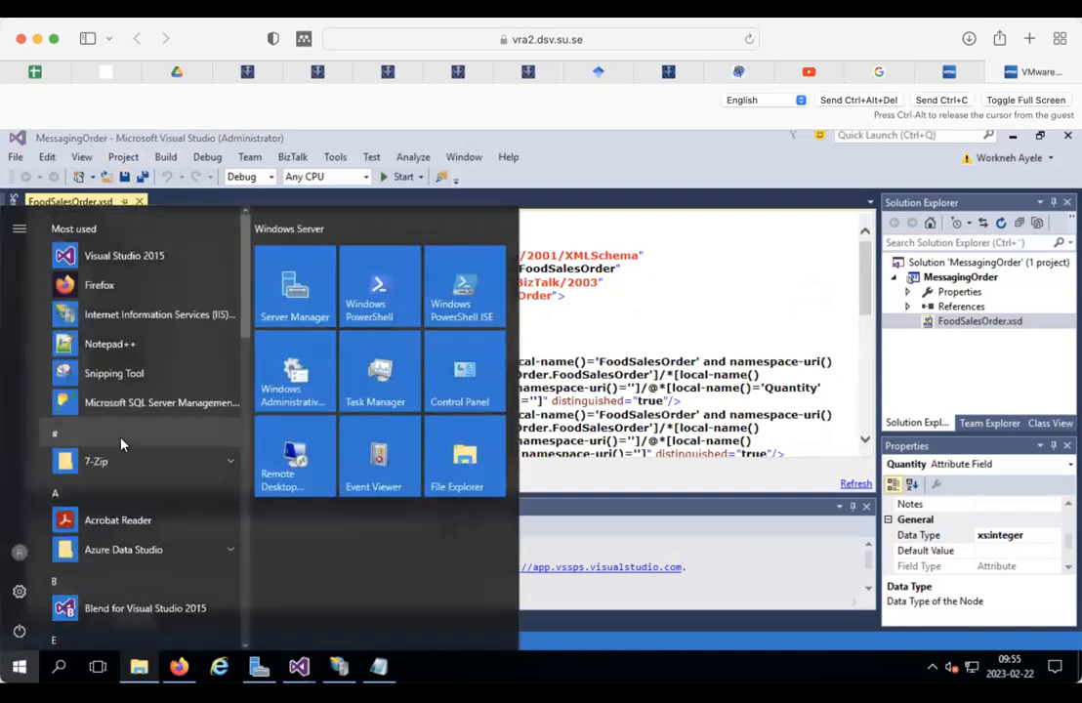
Step: Launch Microsoft SQL Server Management Studio from the Start menu's Most used list
click(158, 404)
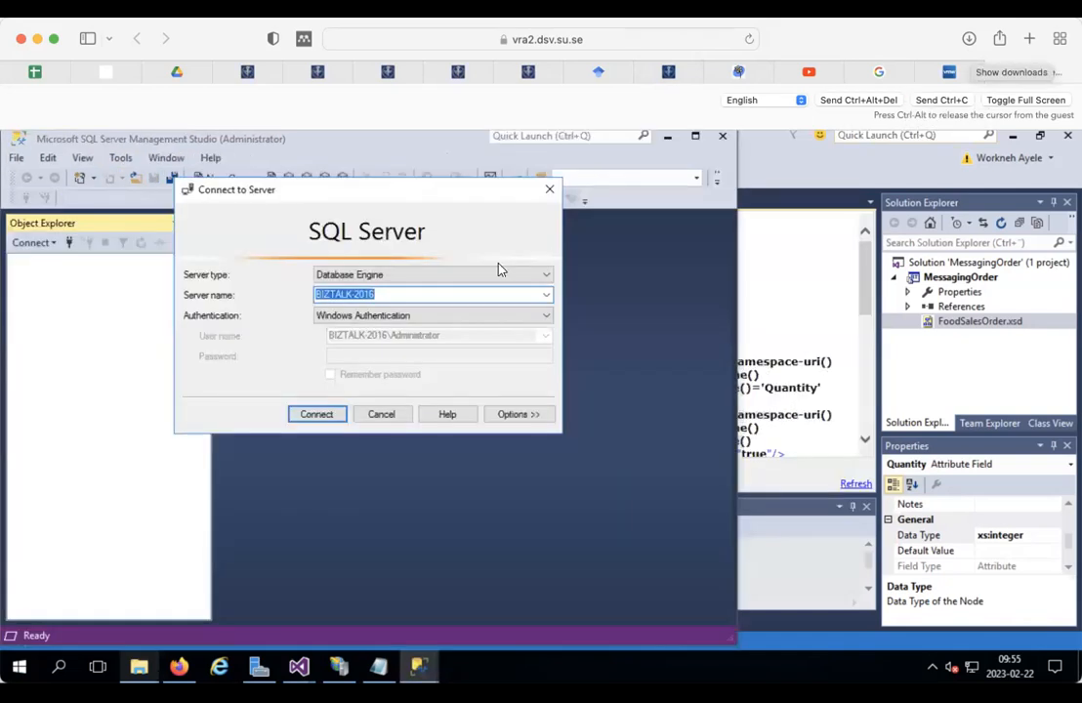
Step: Connect to BIZTALK-2016 as a Database Engine server with Windows Authentication
drag(309, 192, 365, 204)
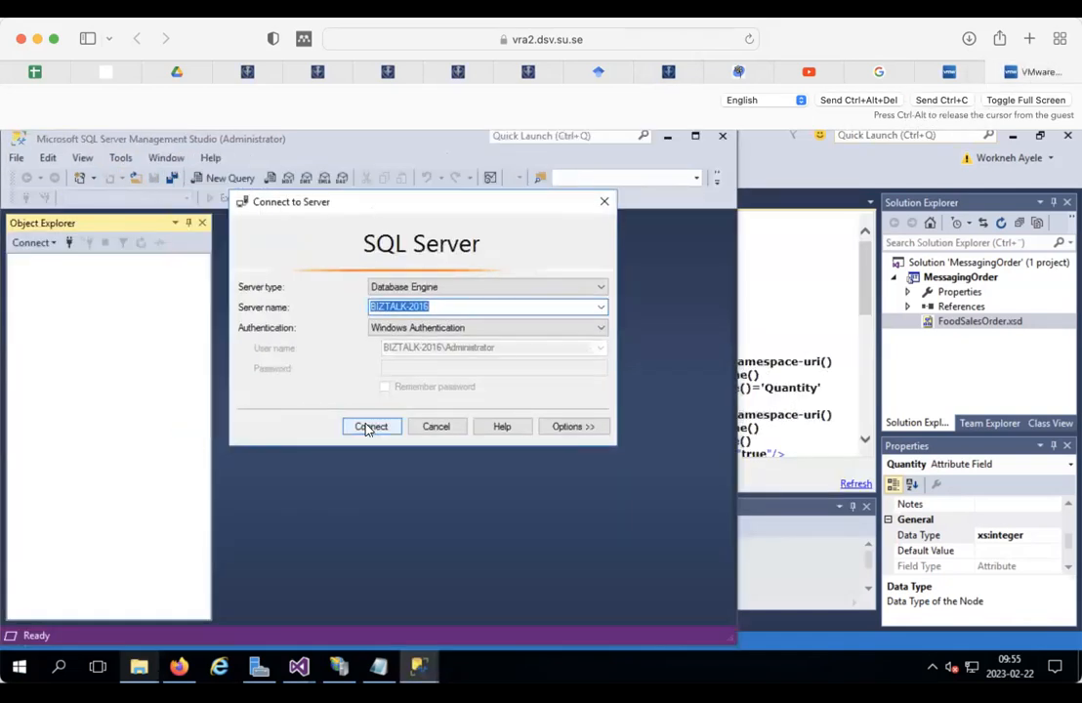
click(601, 287)
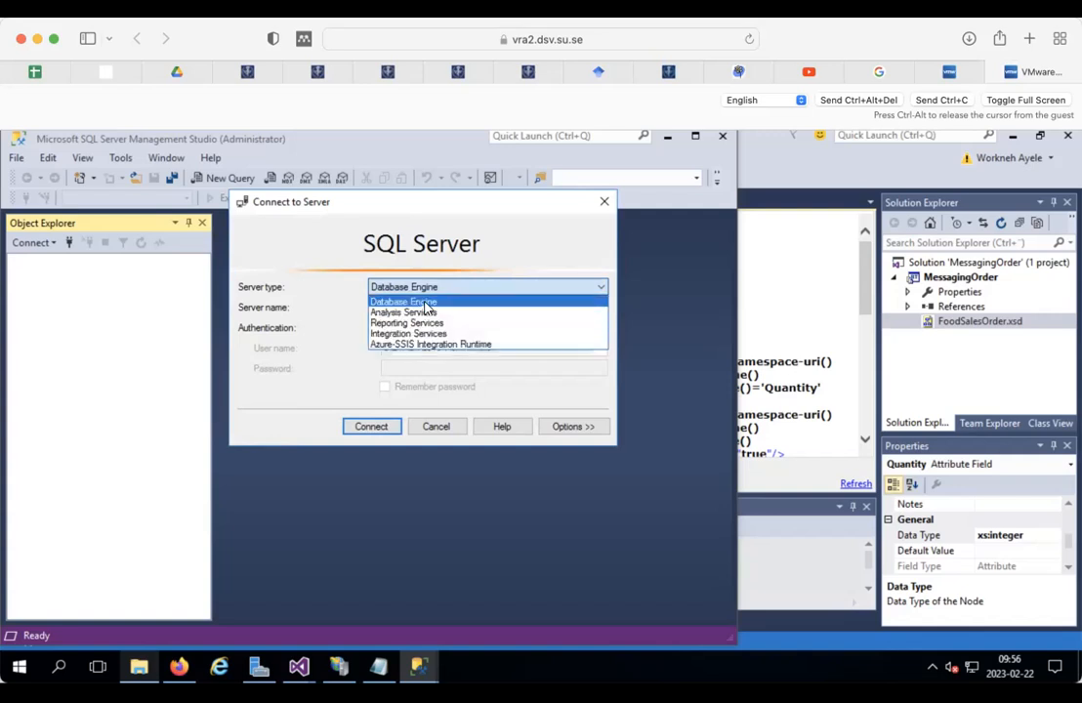
click(425, 308)
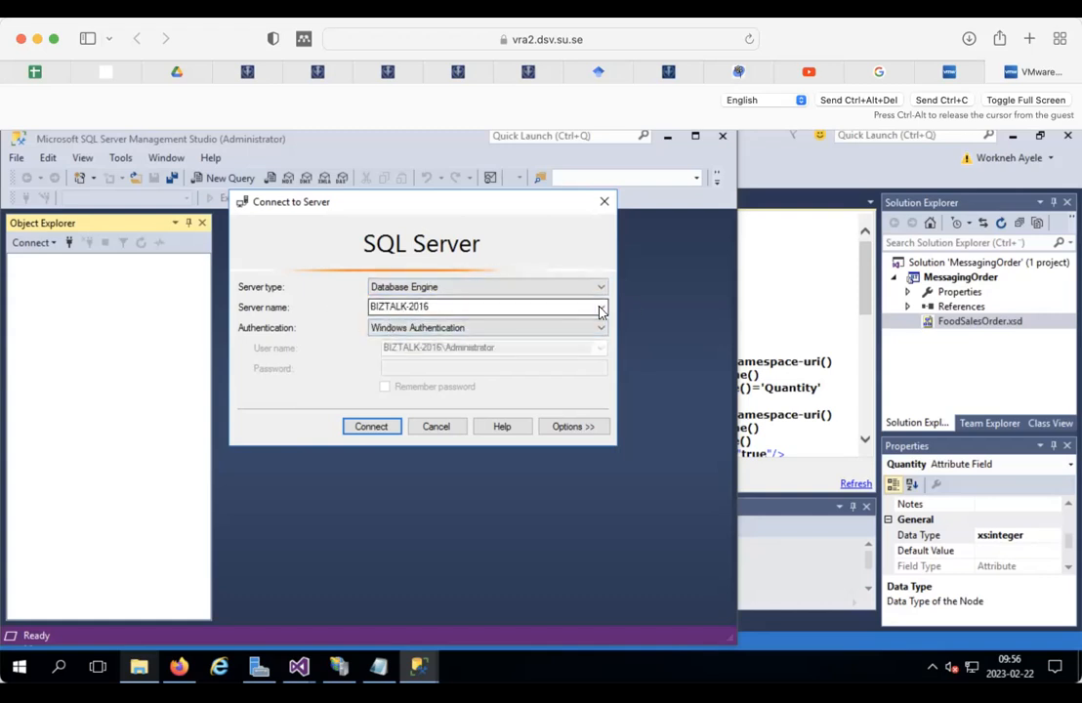
click(466, 307)
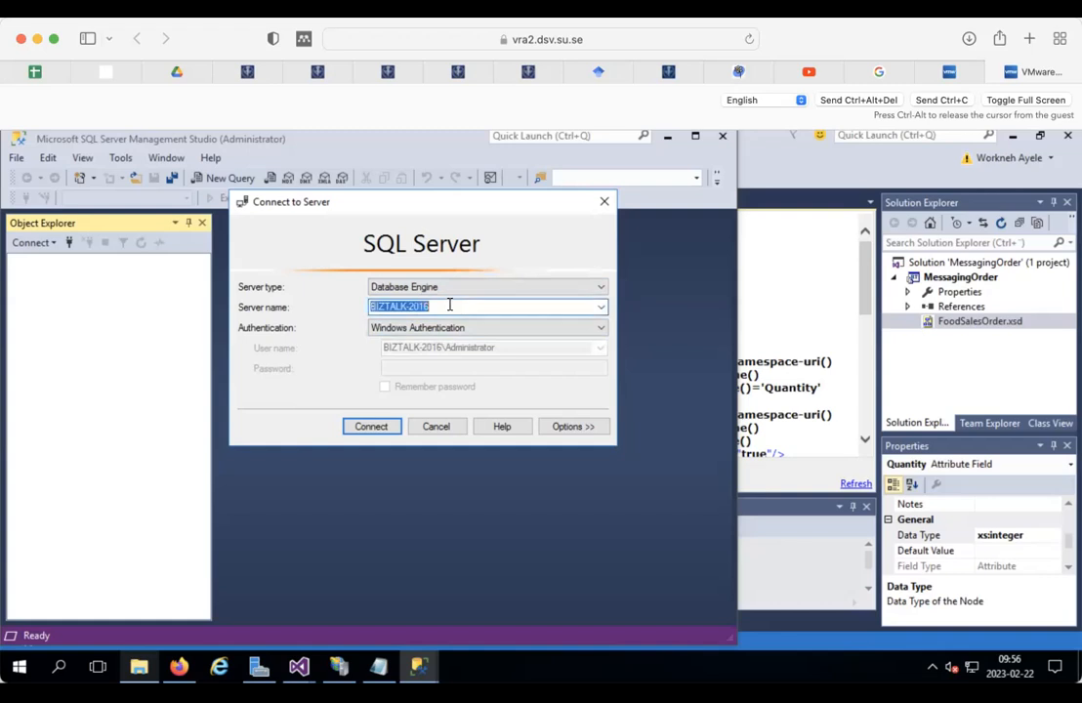
click(599, 307)
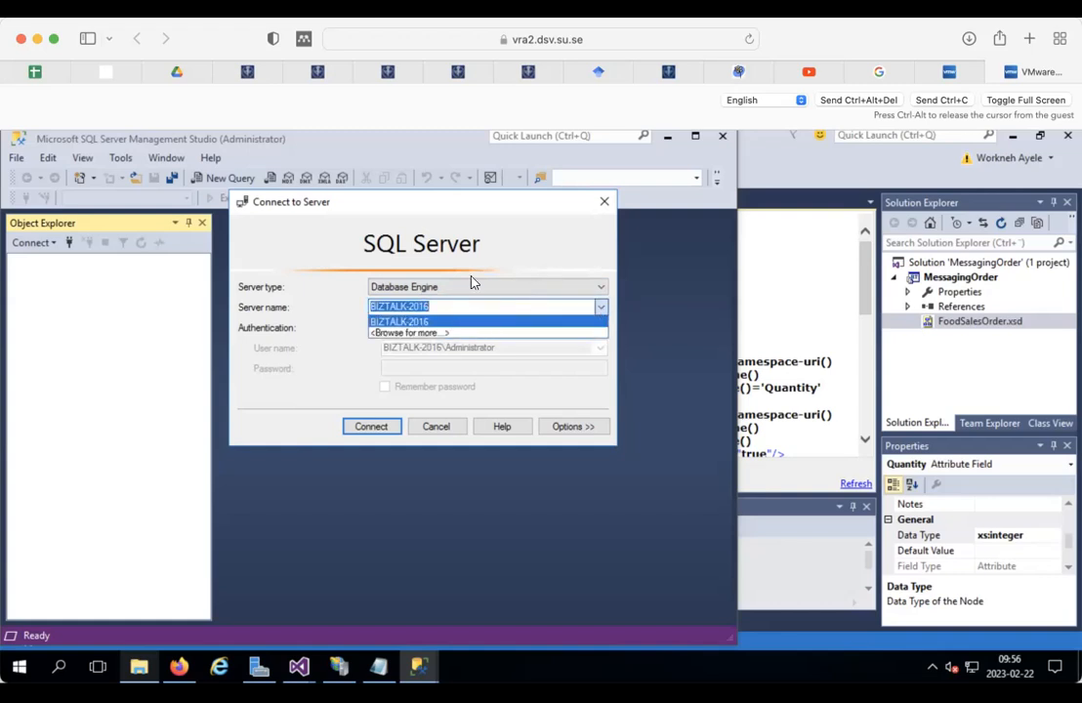
click(499, 248)
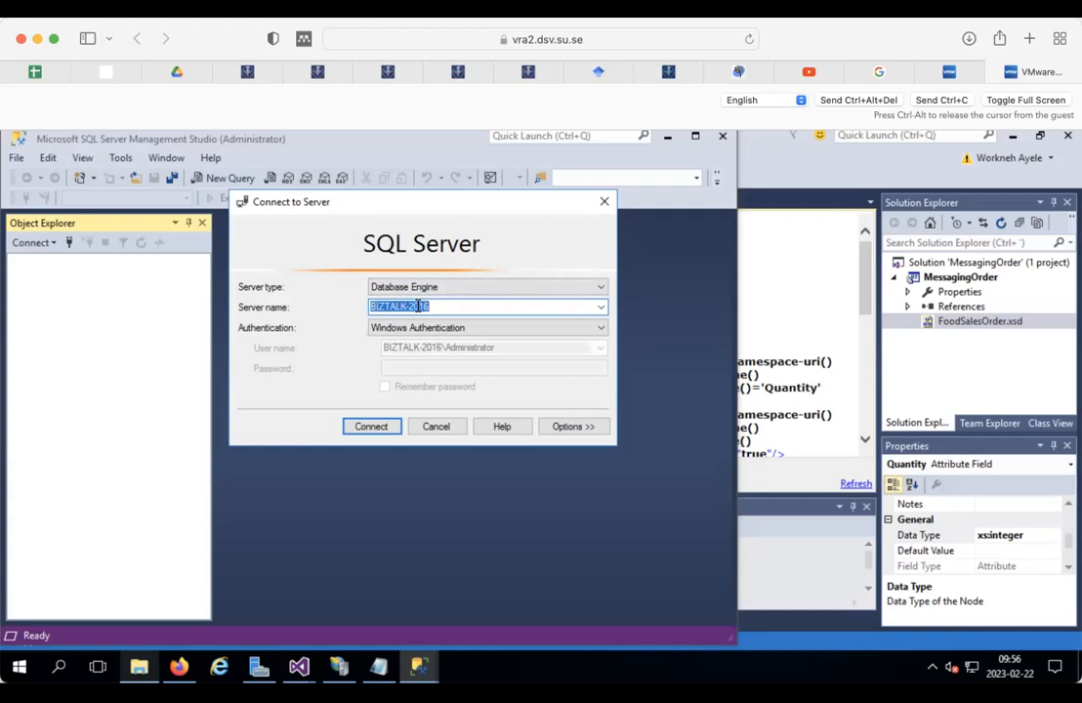
click(381, 429)
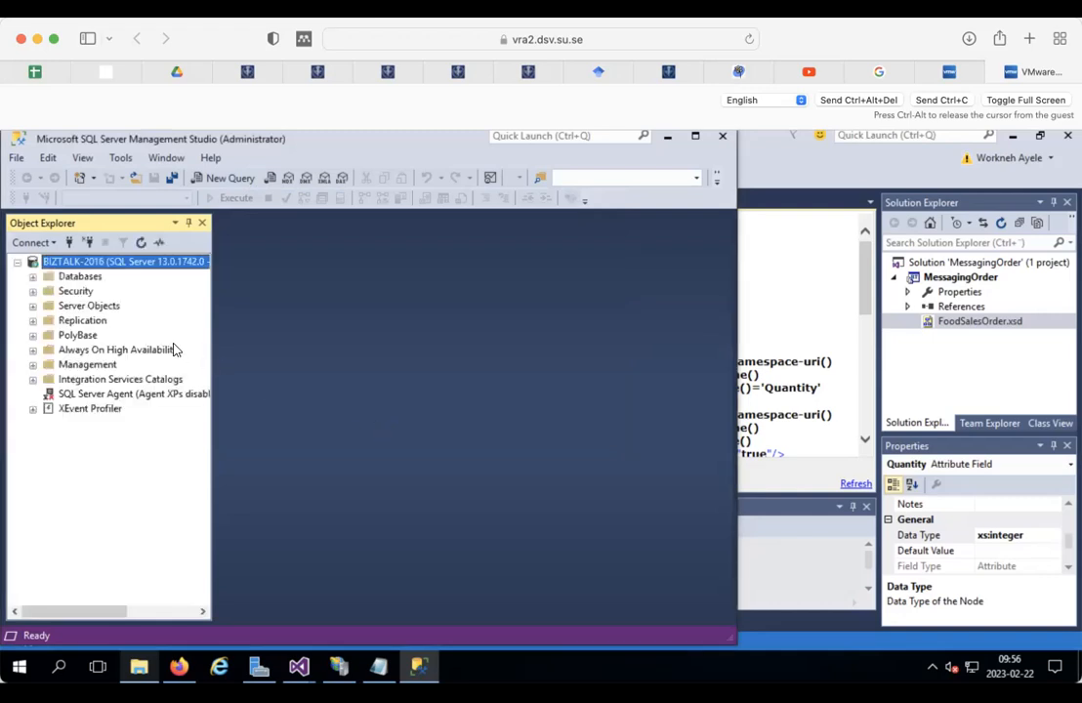
Step: Open the New Database dialog from the Databases folder in Object Explorer
click(33, 277)
click(33, 277)
click(76, 276)
right_click(76, 276)
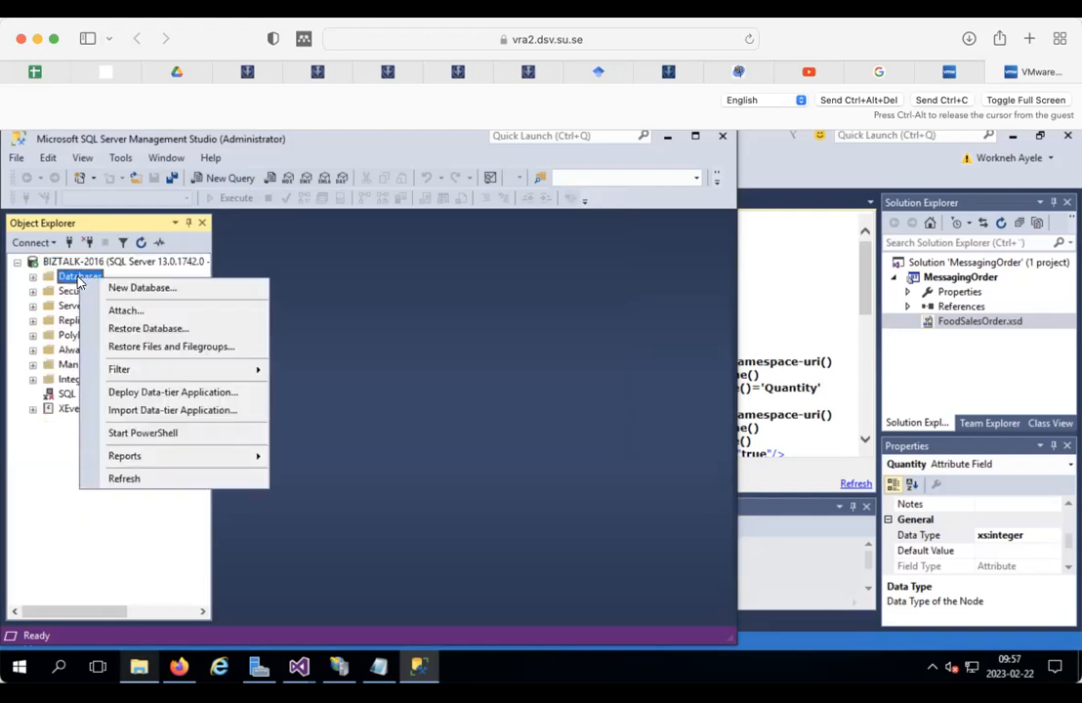
click(127, 284)
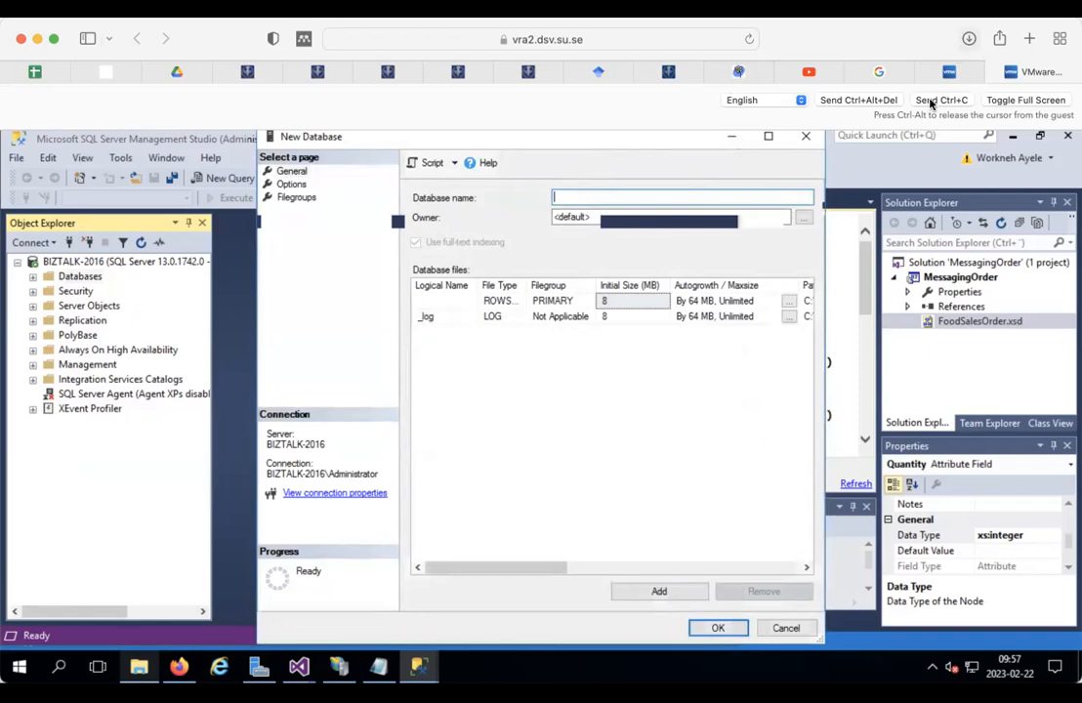
Step: Name the new database LegacySystemDB and create it
text(L)
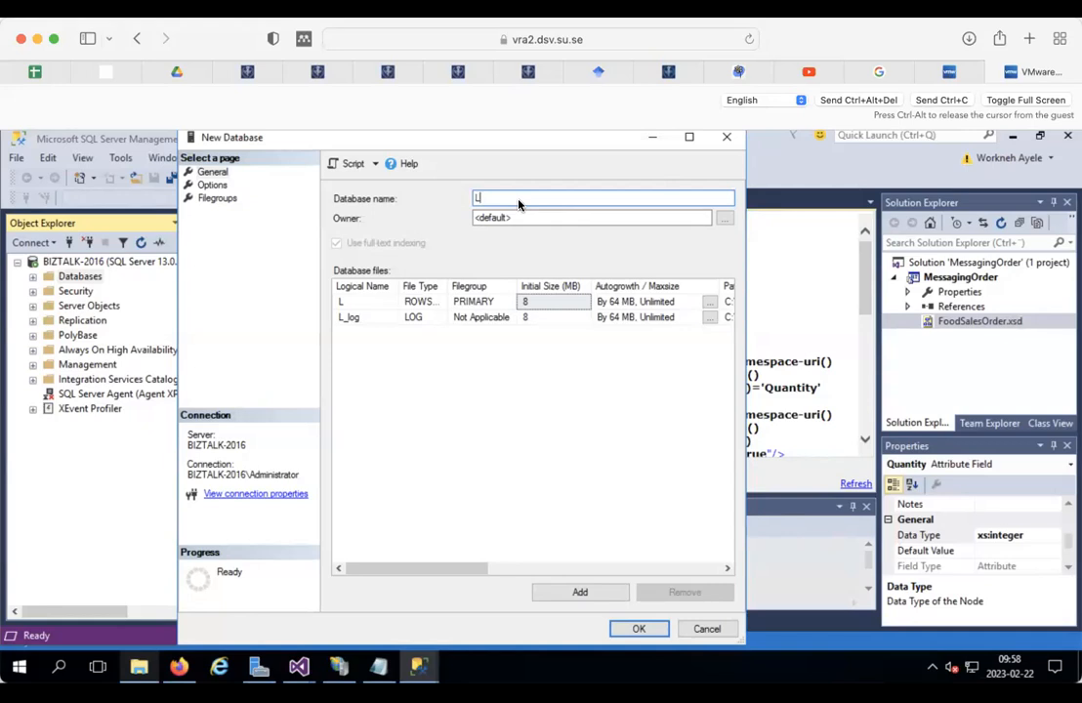
text(egacySyste)
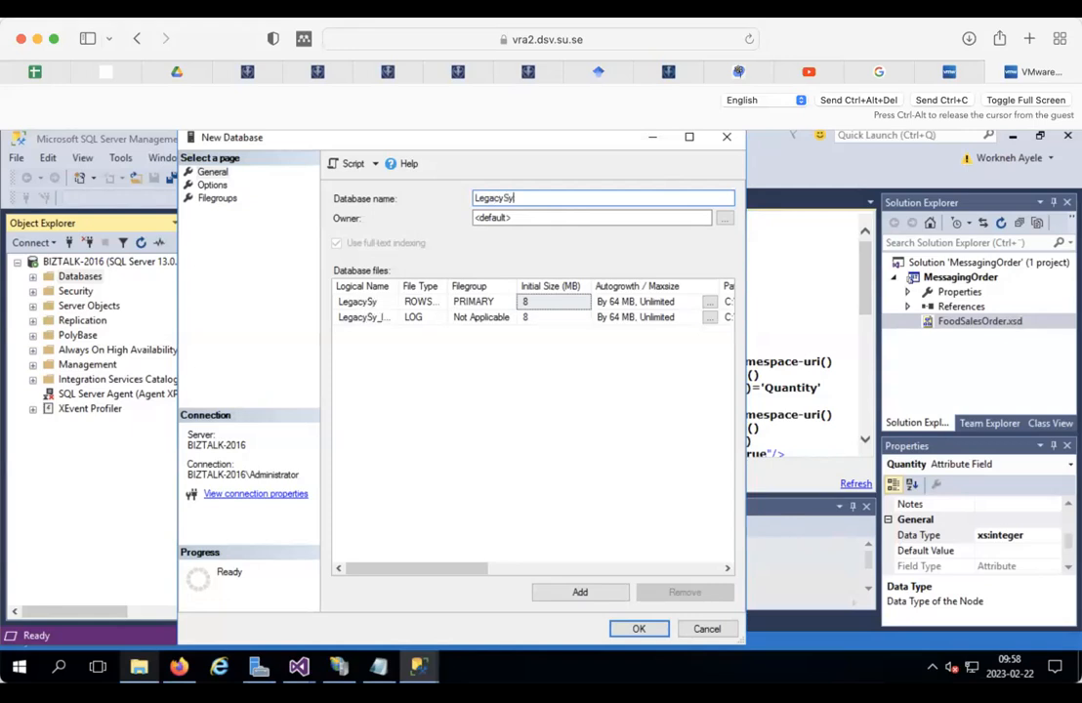
text(mDB)
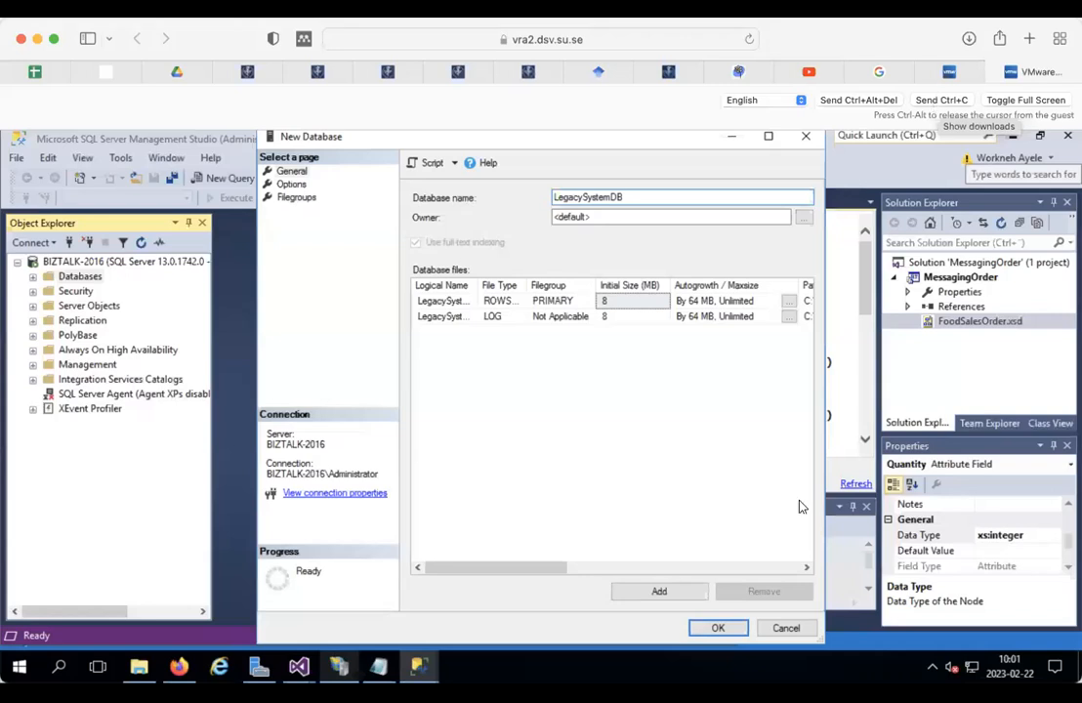
click(720, 629)
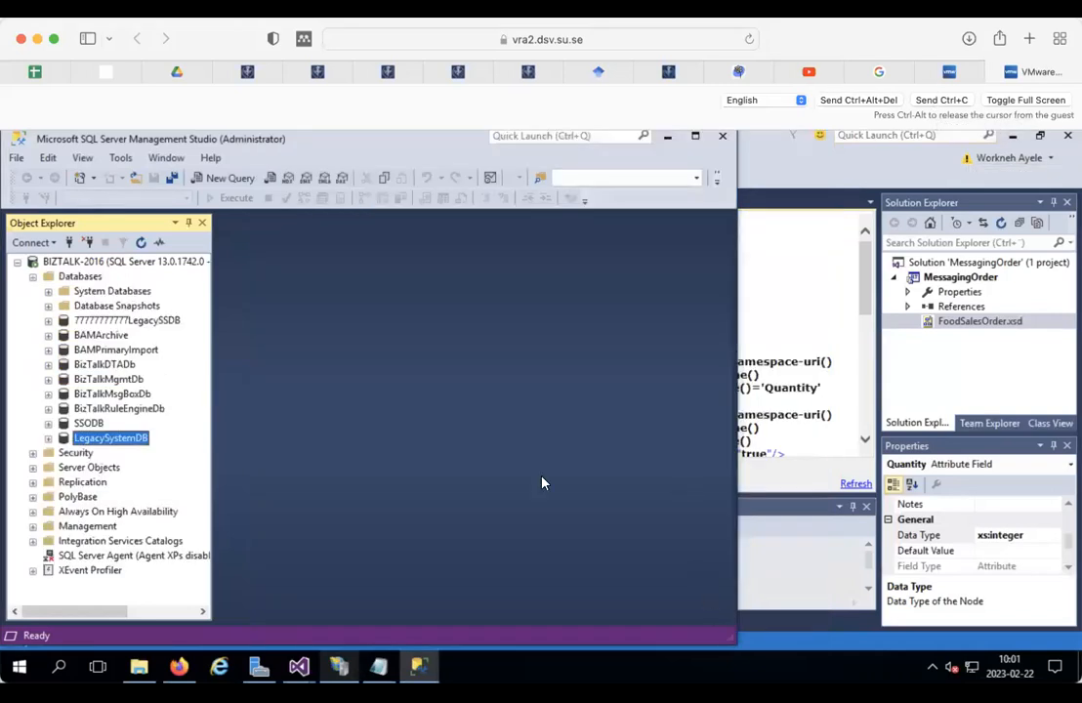
Step: Open a new query window against LegacySystemDB and type 'create table'
right_click(98, 442)
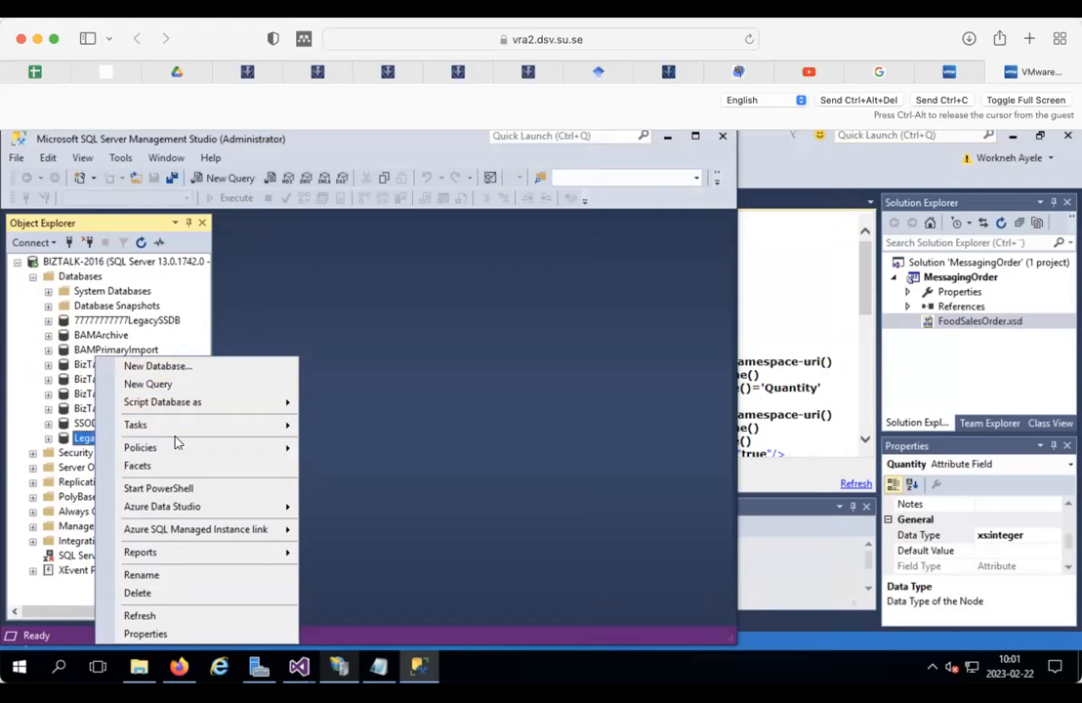
click(48, 438)
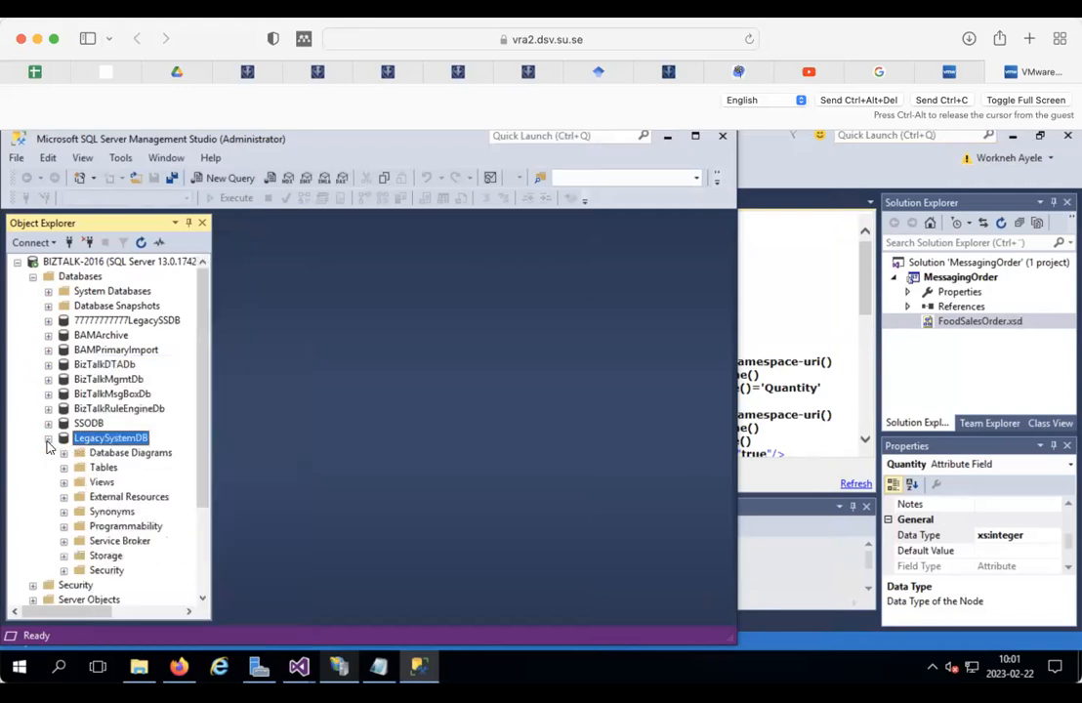
right_click(104, 468)
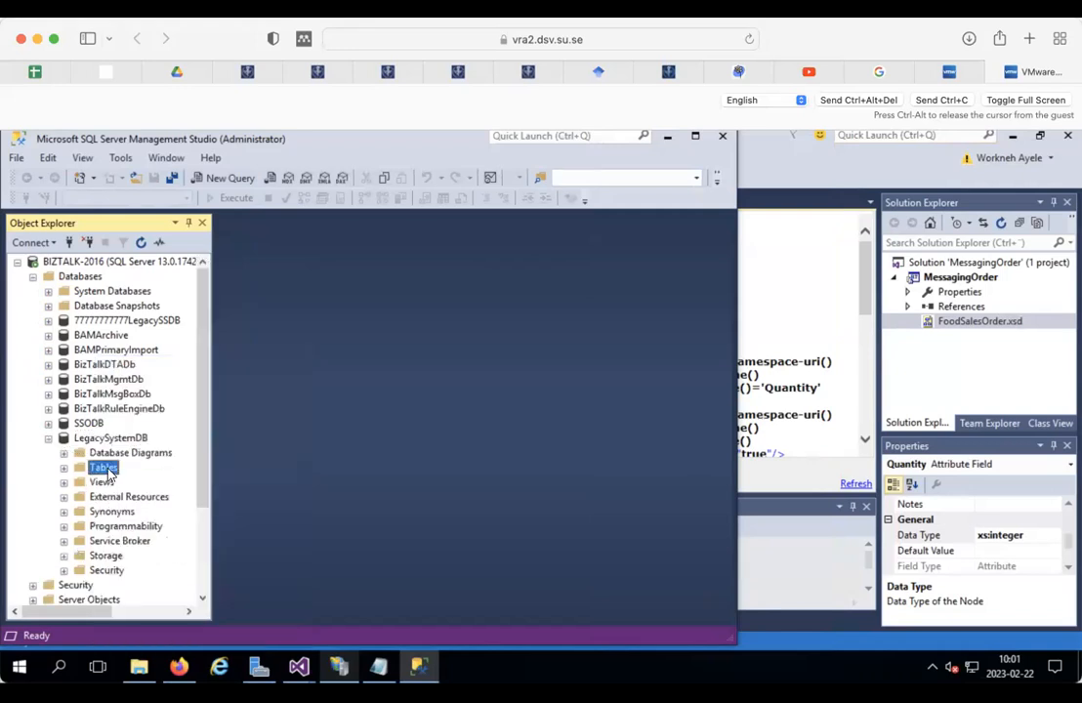
mouse_move(194, 482)
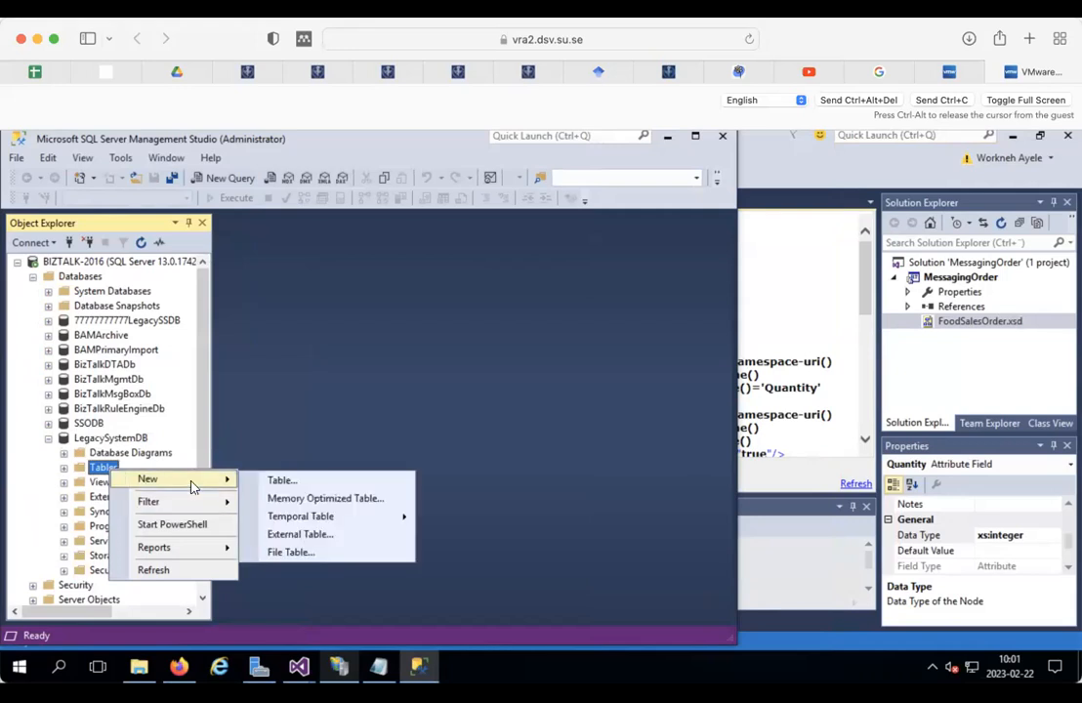
click(223, 178)
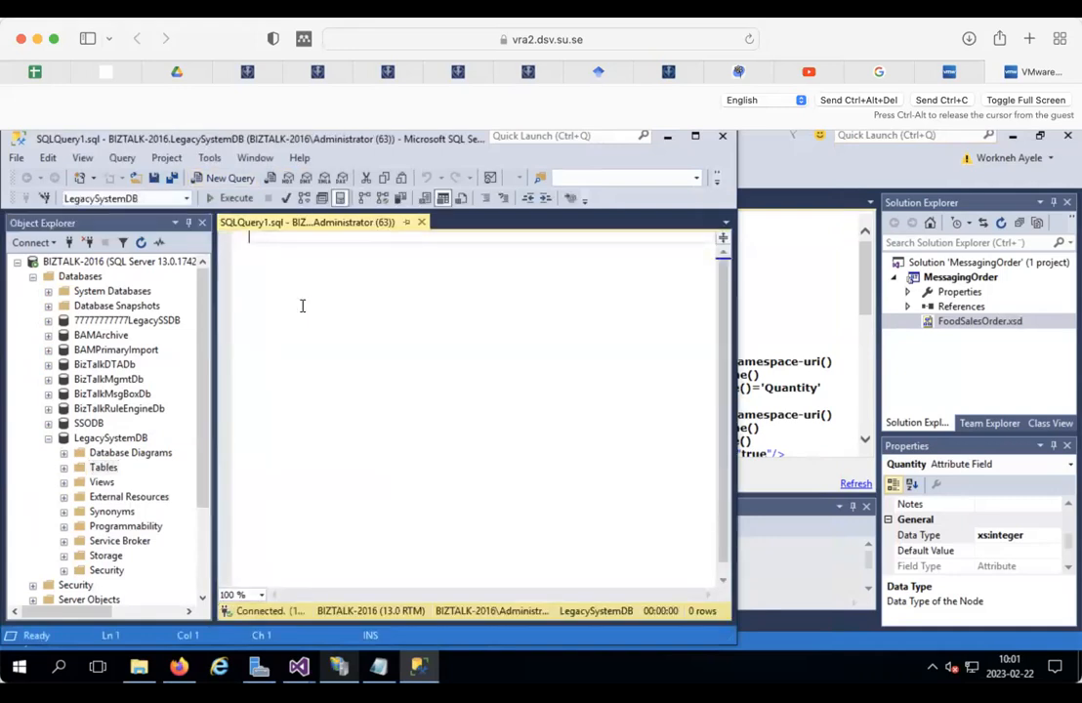
text(create table)
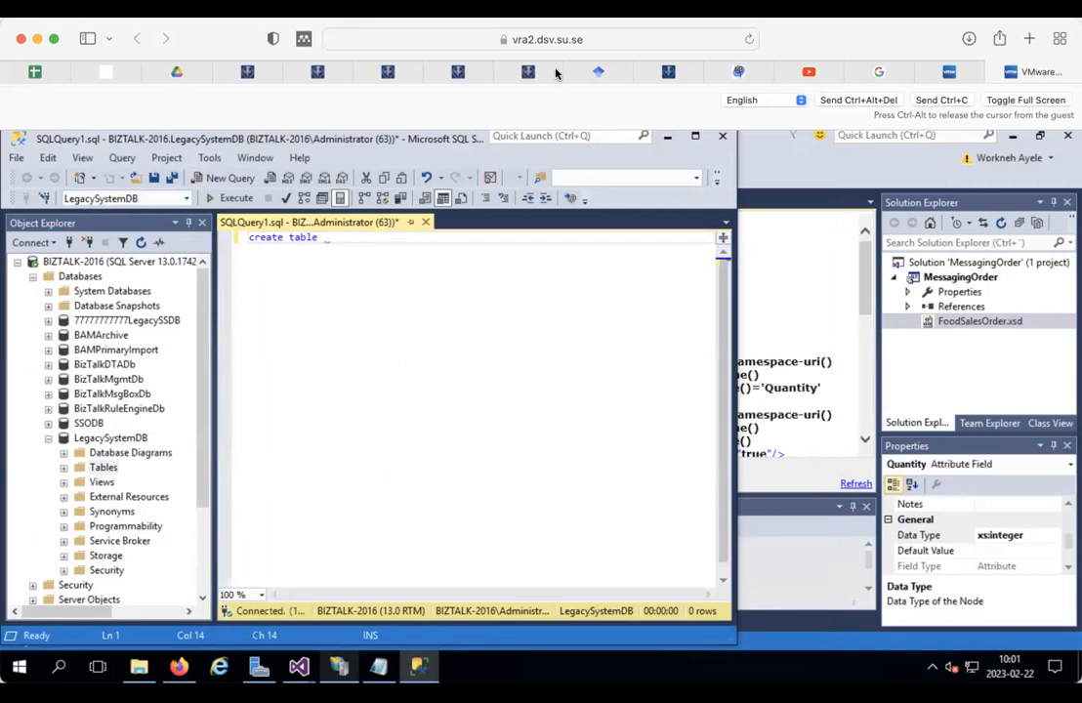
click(882, 73)
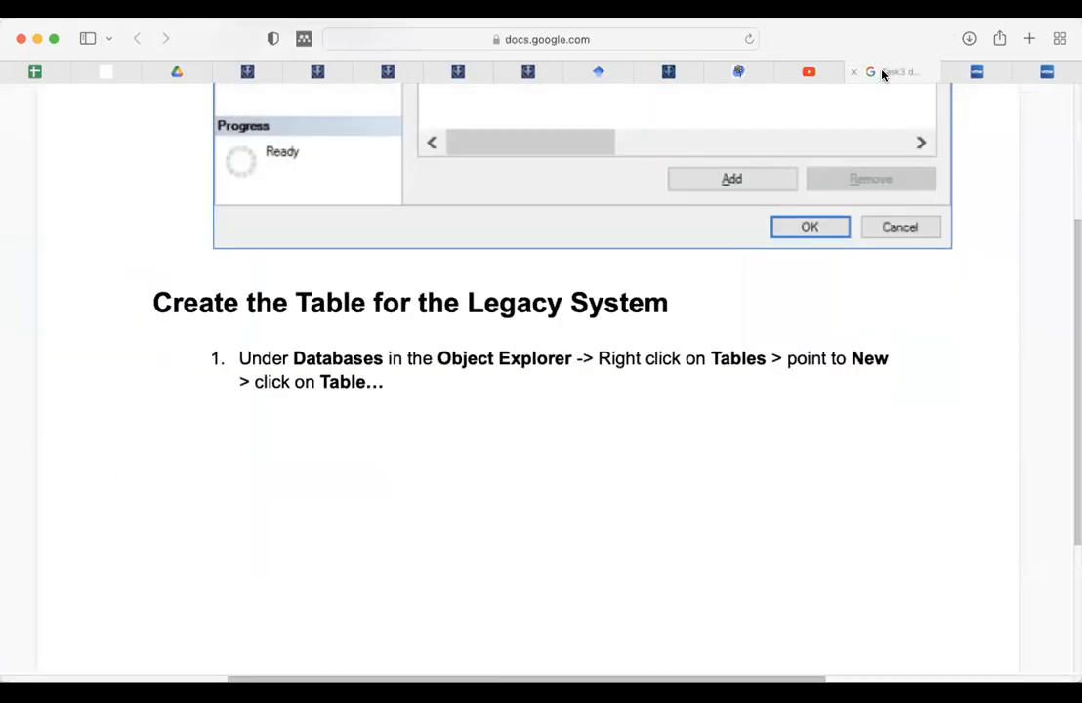
scroll(710, 302, up, 10)
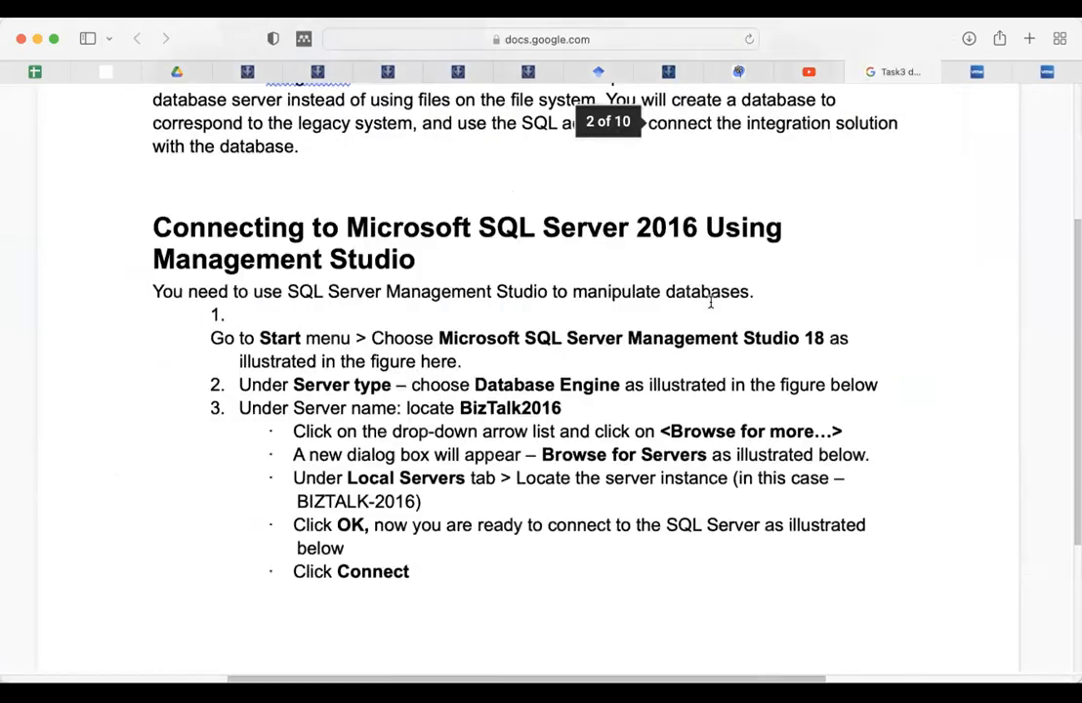
scroll(709, 301, up, 10)
scroll(710, 301, down, 3)
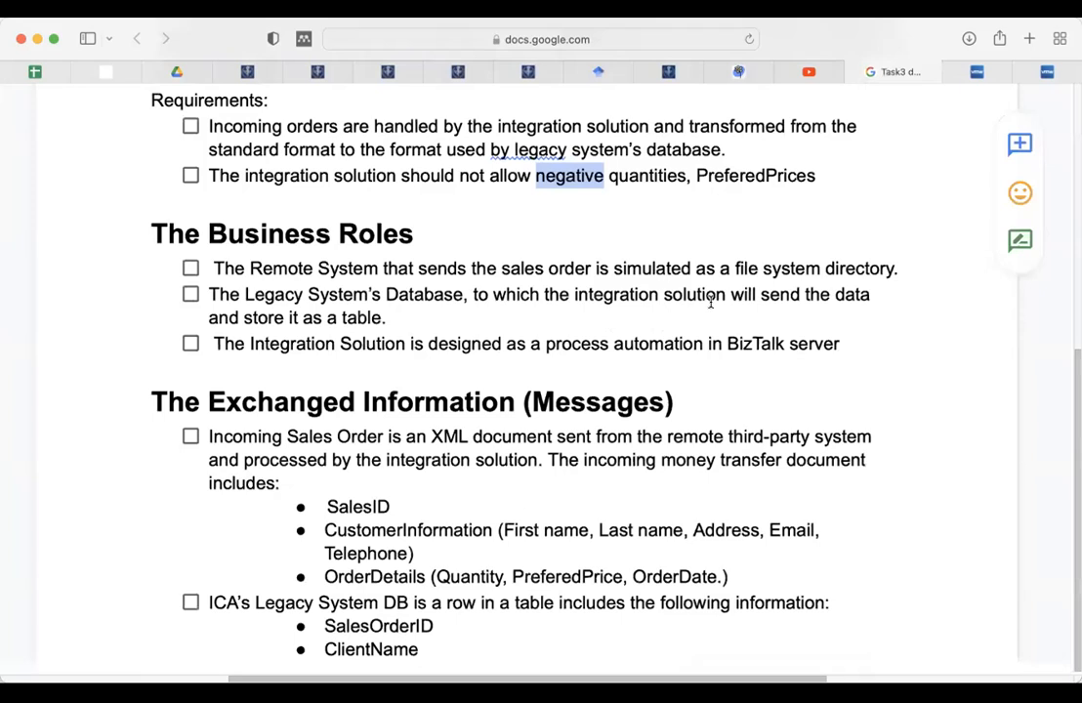
scroll(710, 301, down, 3)
scroll(710, 301, down, 1)
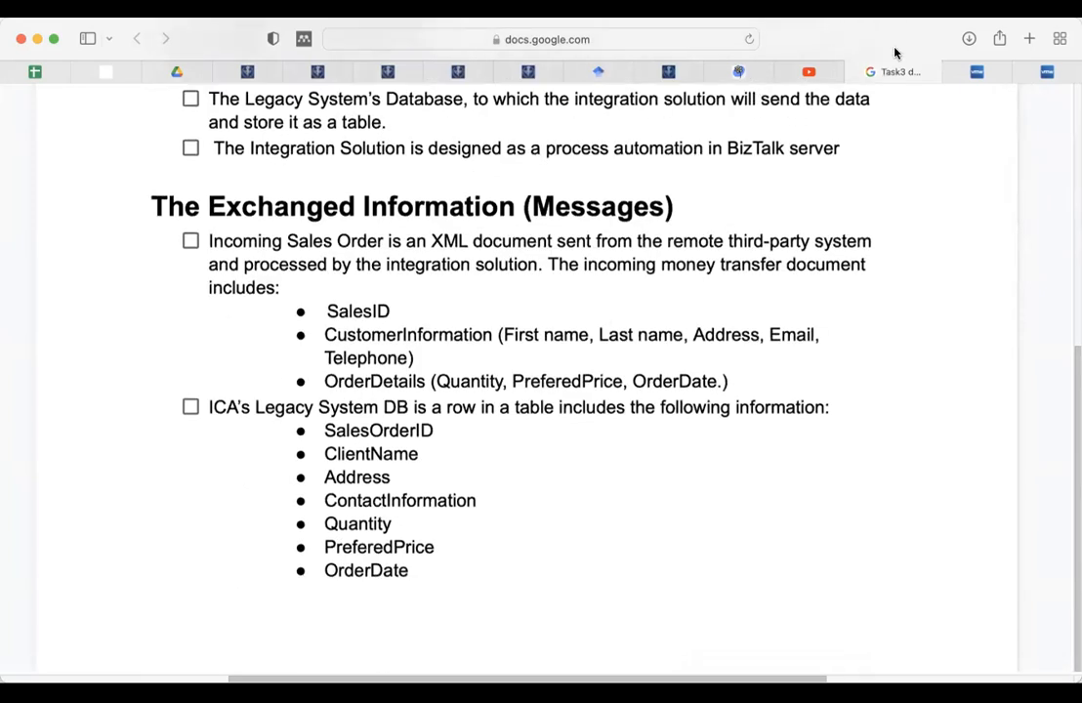
click(1047, 74)
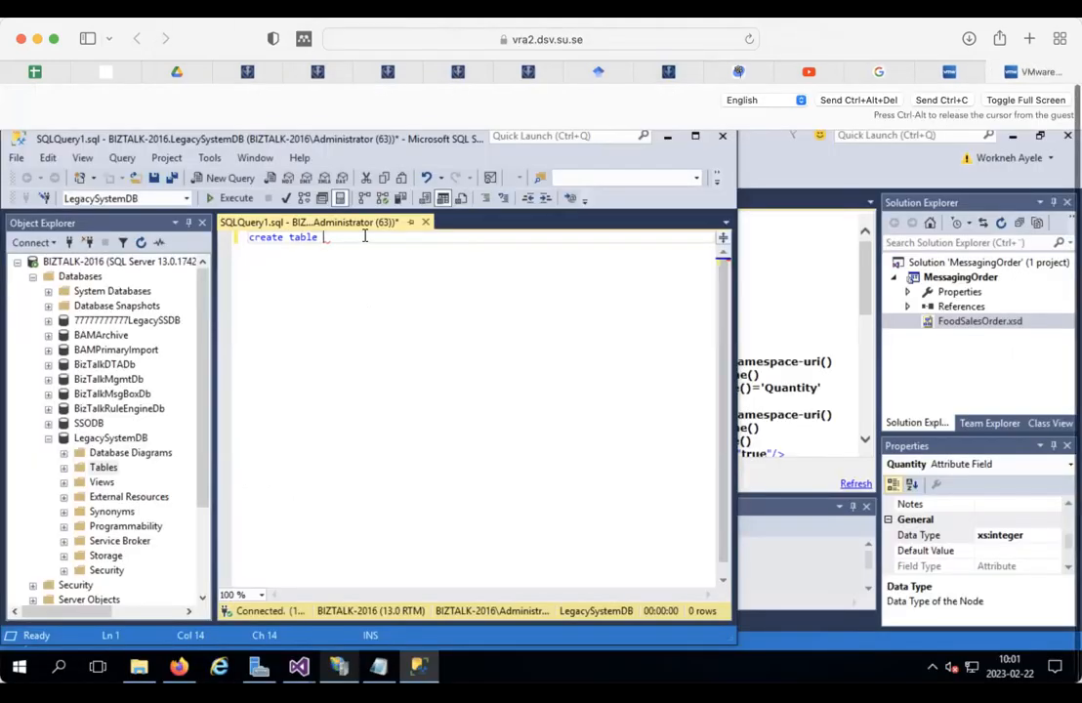
Step: Name the table SalesOrder and prepare an indented line inside its parentheses
text(S)
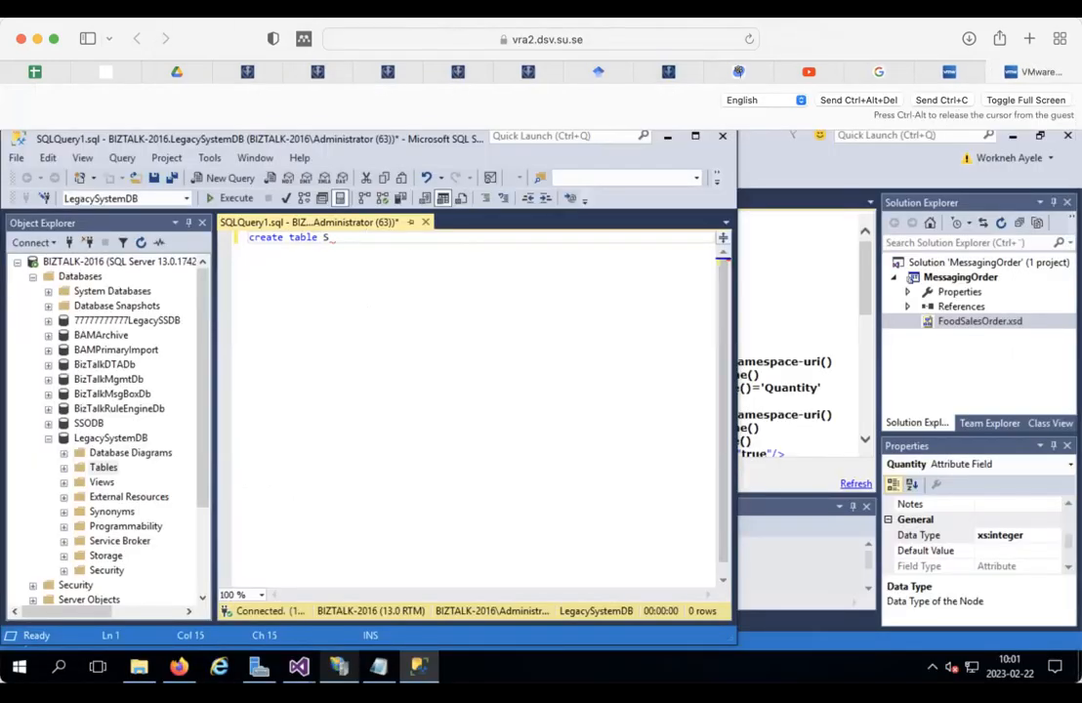
key(BackSpace)
text(SalesOrder ())
key(Left)
key(Return)
key(Return)
key(Up)
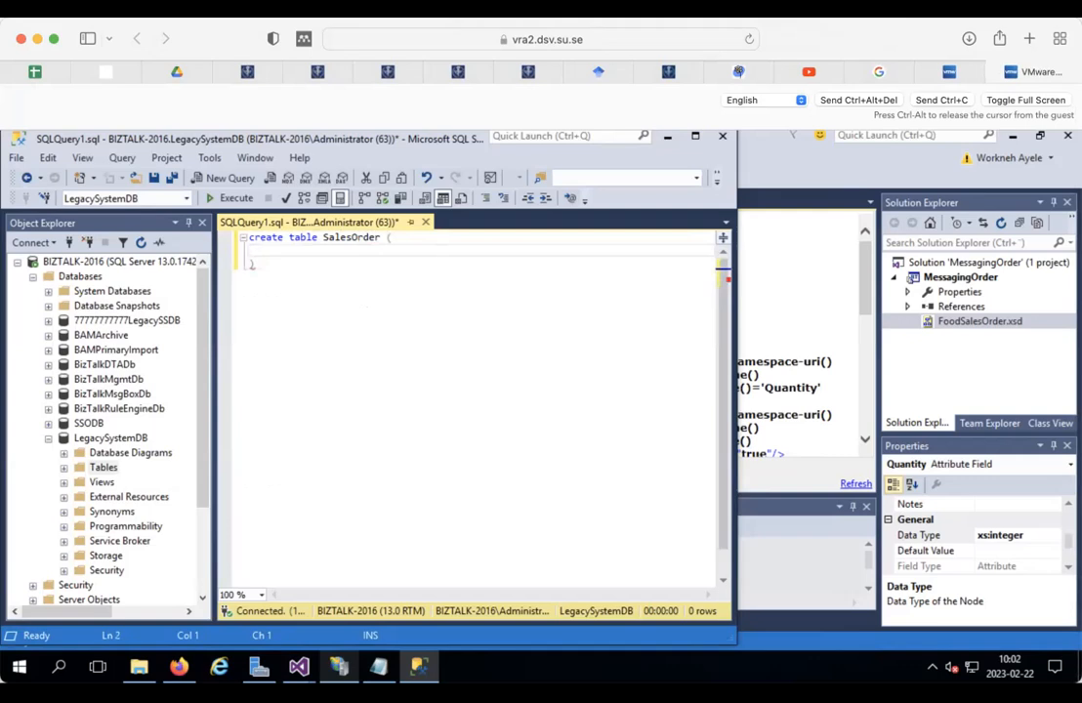
key(Tab)
Step: Check the task document, then add the column SalesOrderId varchar(20)
click(877, 71)
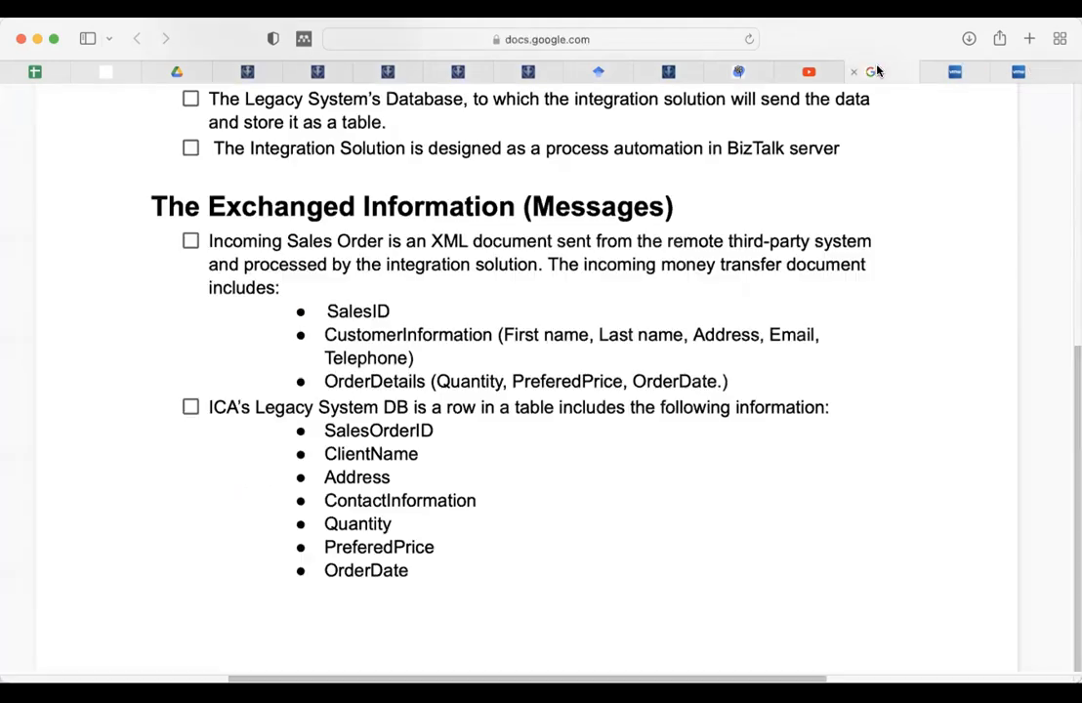
click(1045, 71)
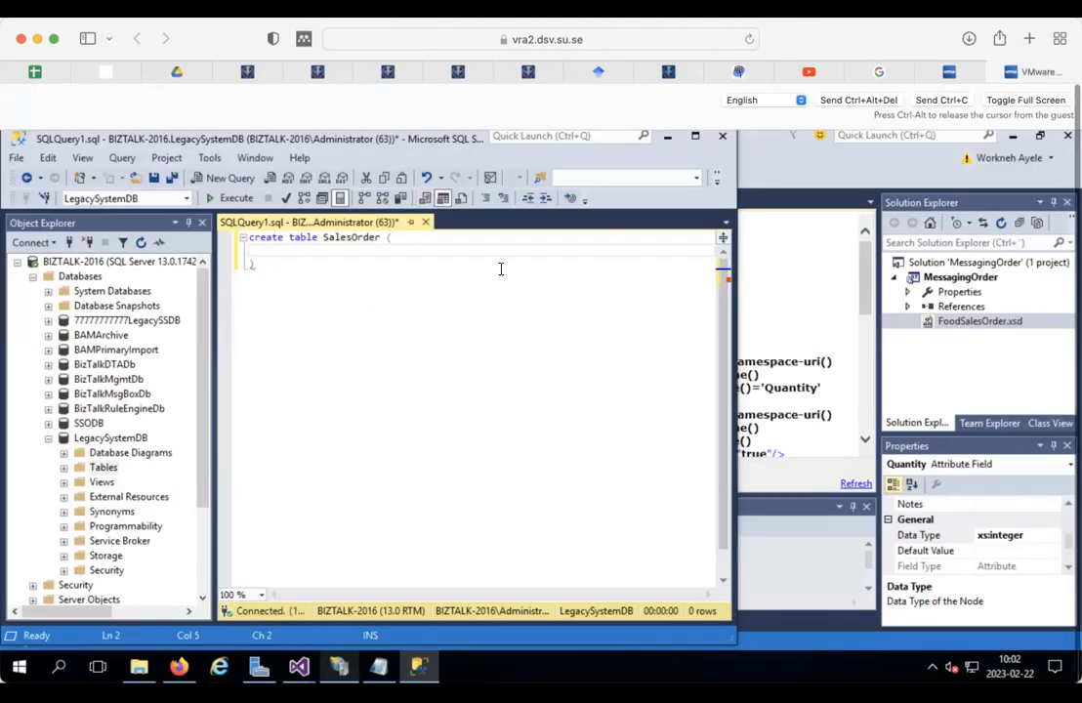
text(S)
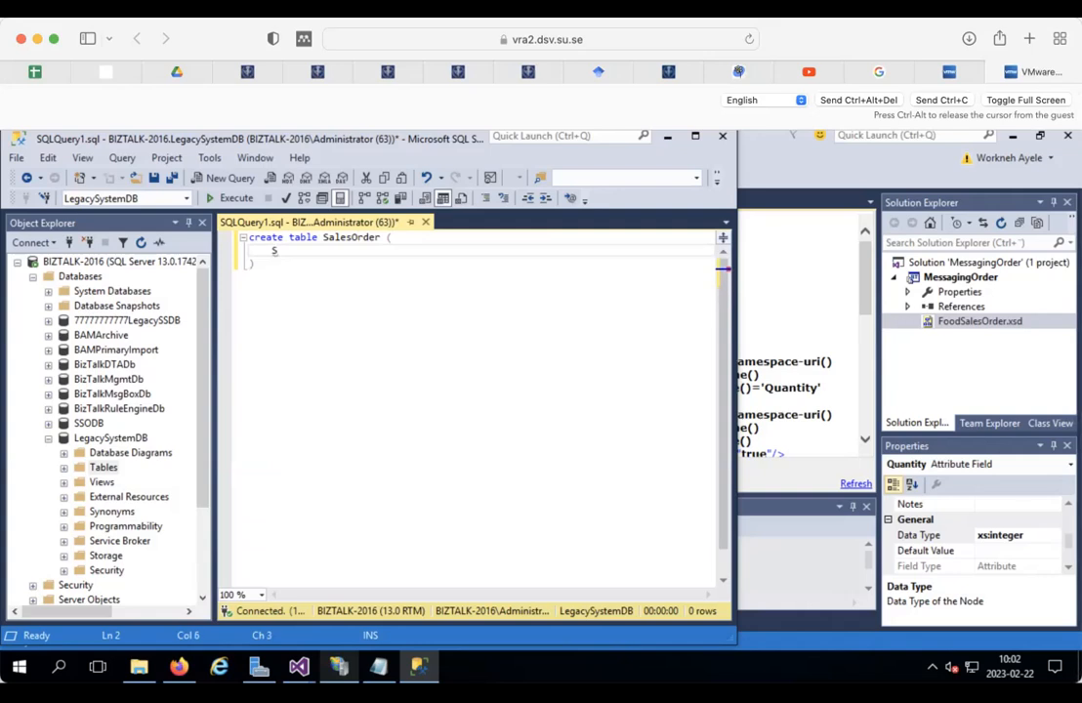
text(alesOrder IF)
key(BackSpace)
text(d)
text( varc)
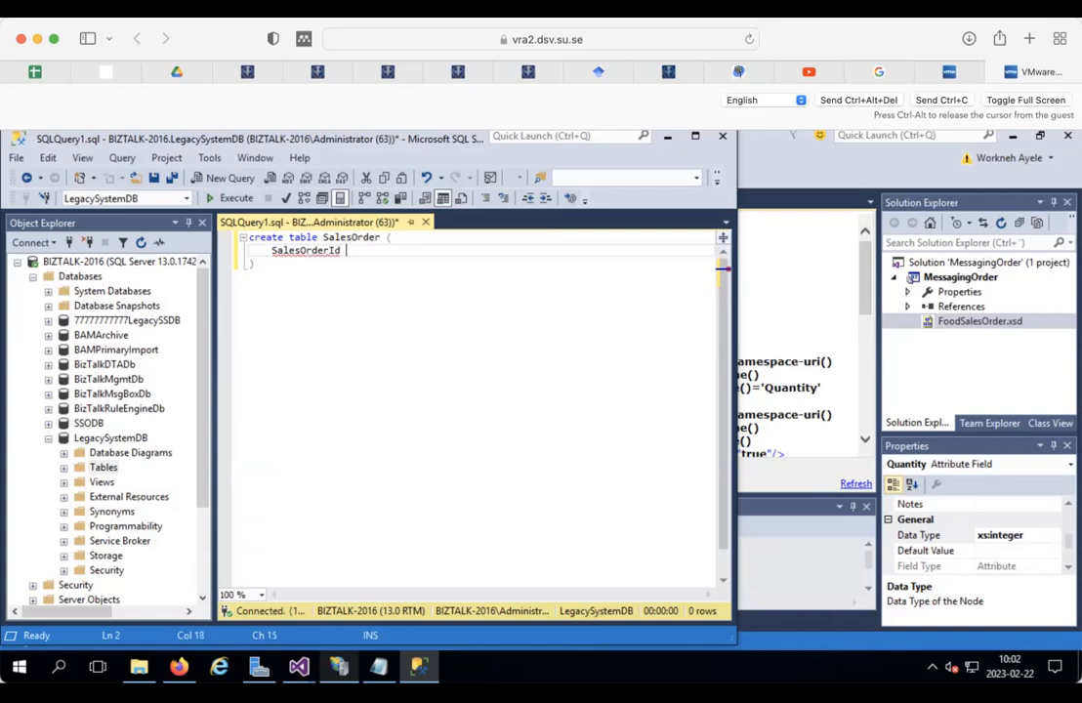
text(har())
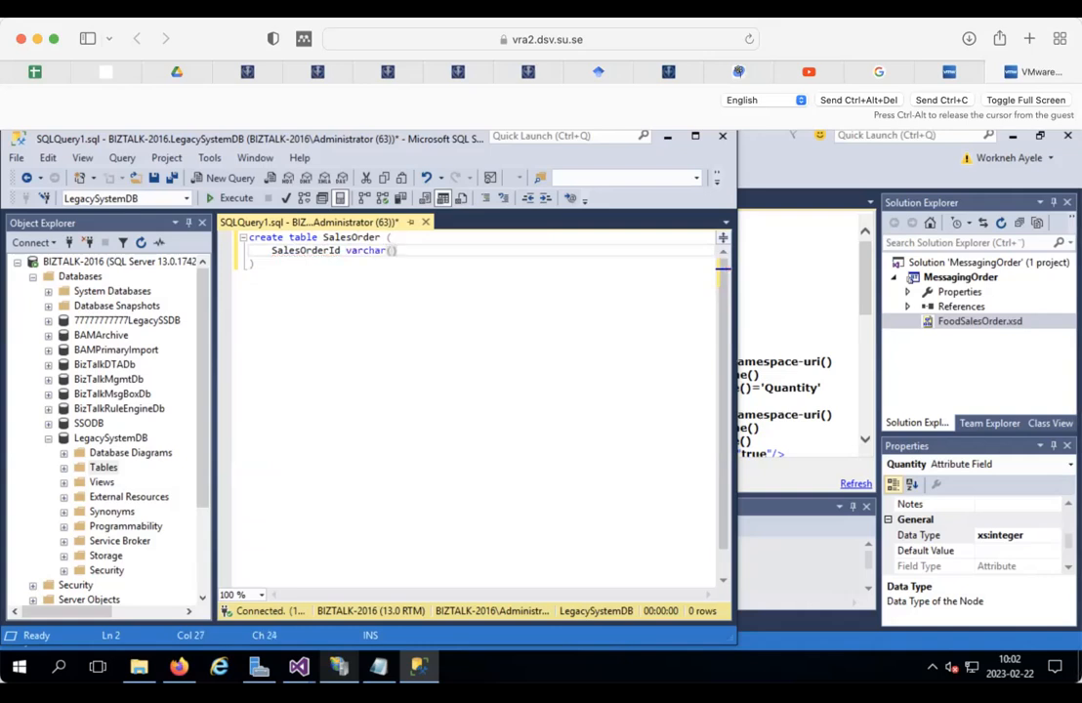
key(Left)
text(20)
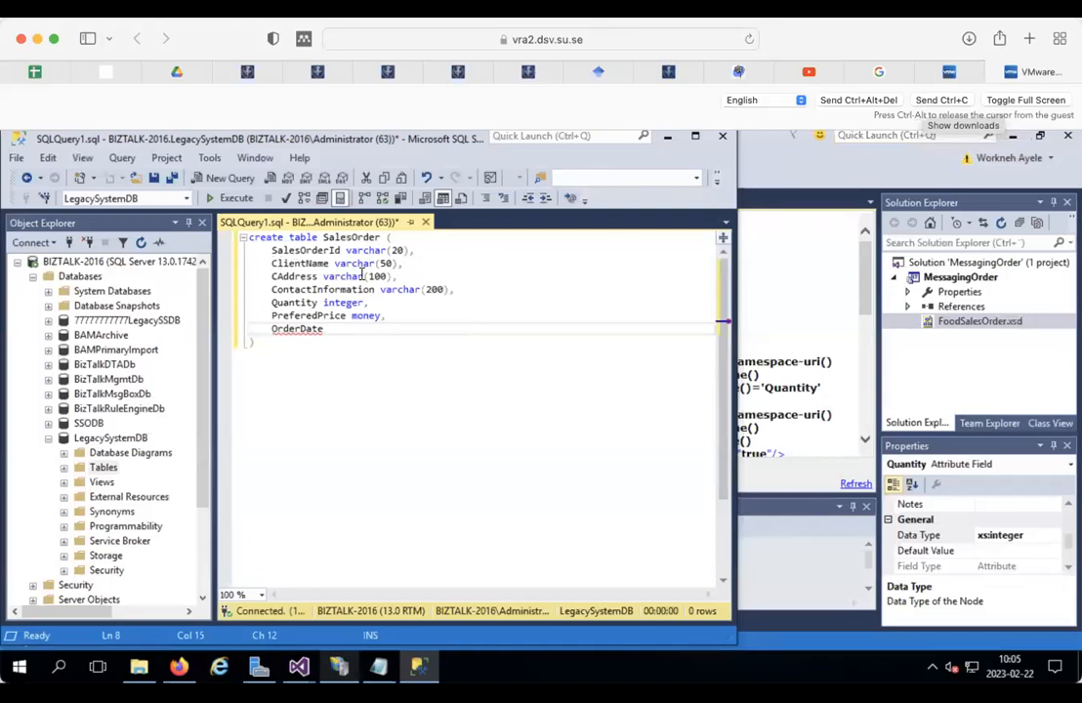
Step: Retype CAddress's leading C and verify the name against the Task3 requirements
double_click(289, 277)
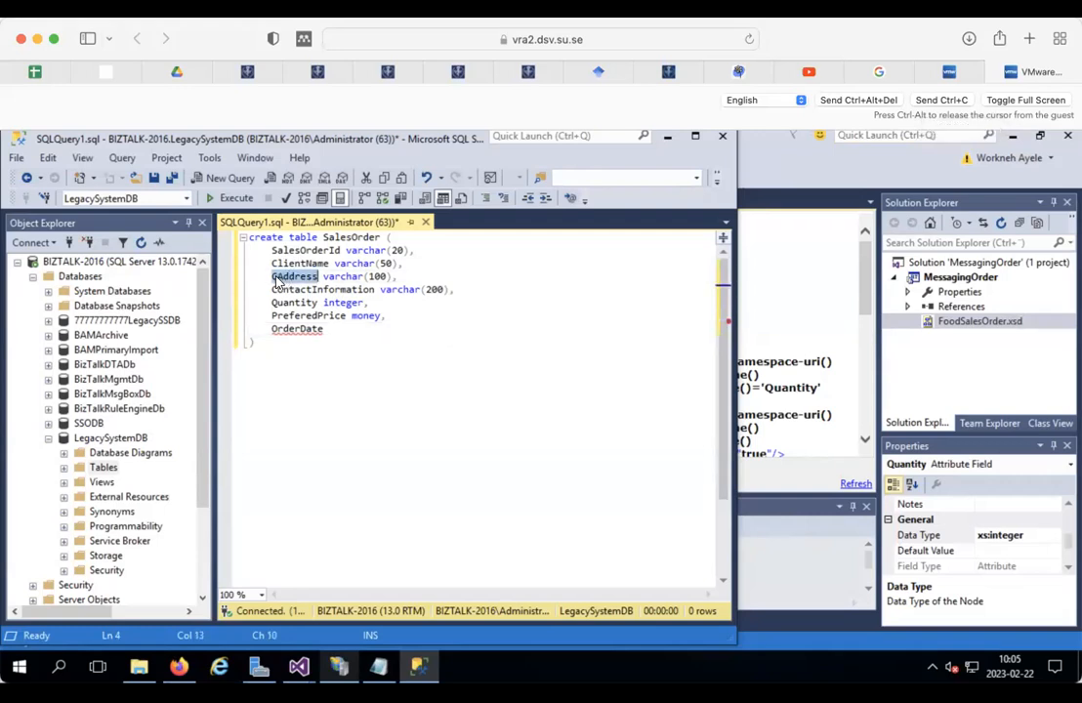
click(275, 277)
key(BackSpace)
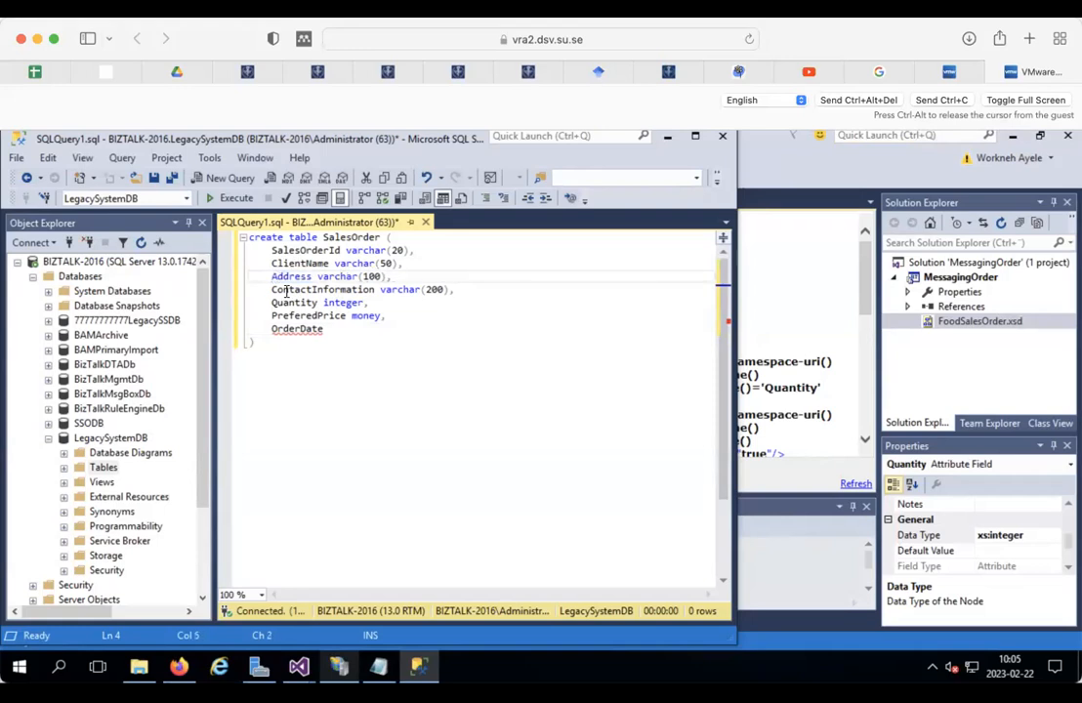
text(C)
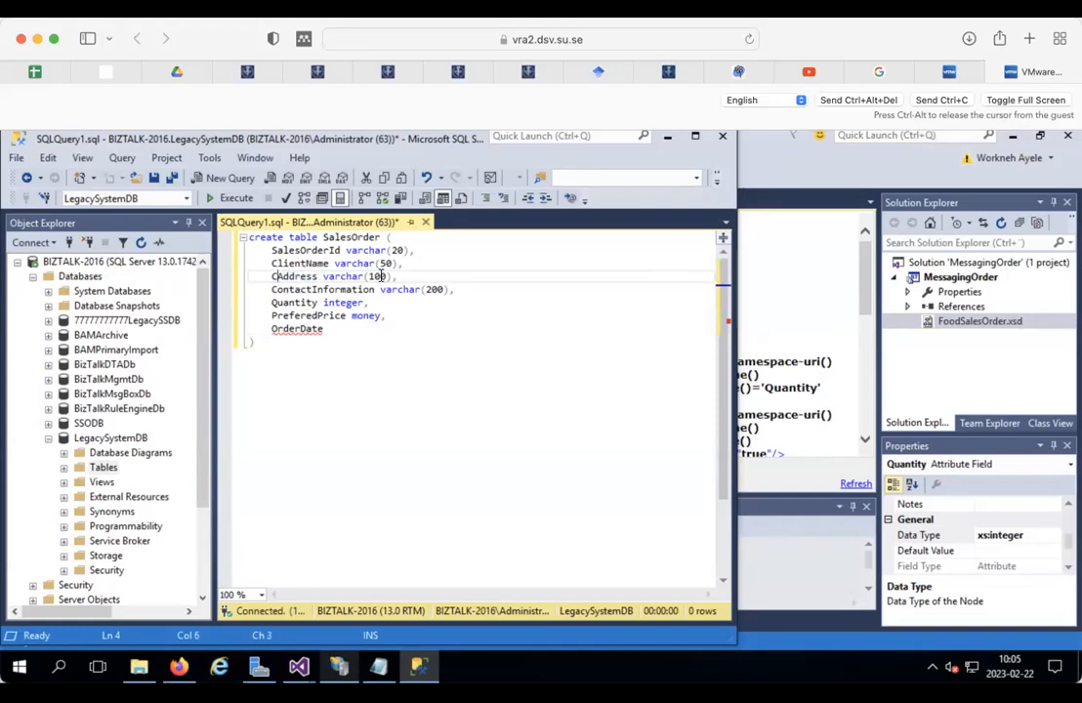
click(877, 72)
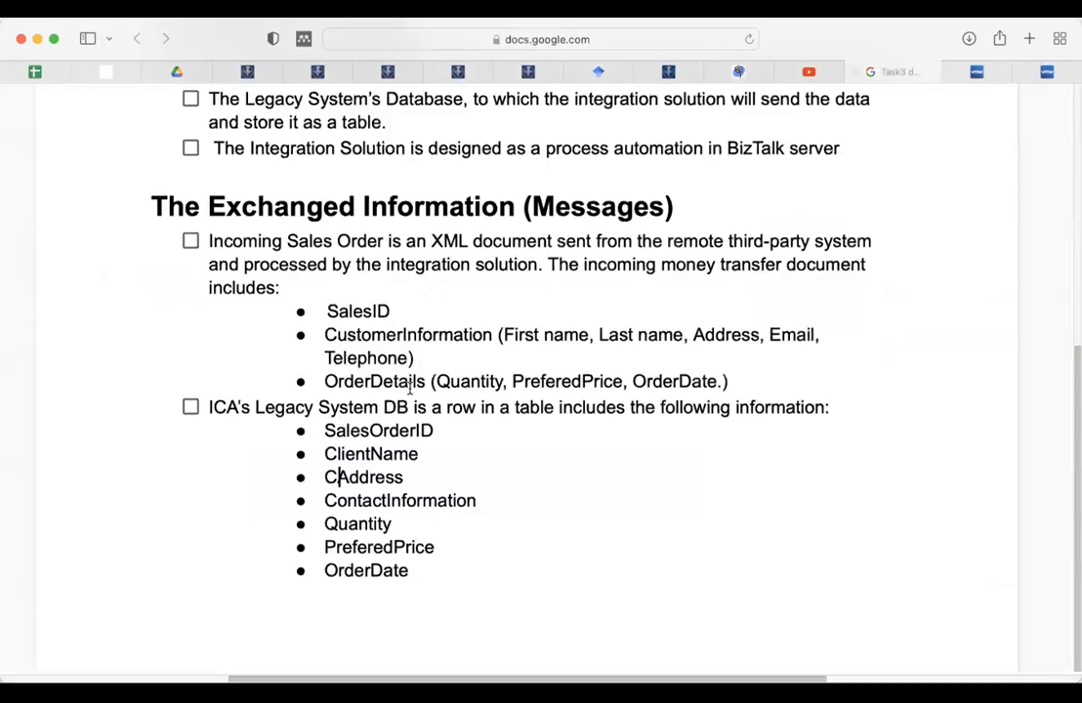
double_click(329, 477)
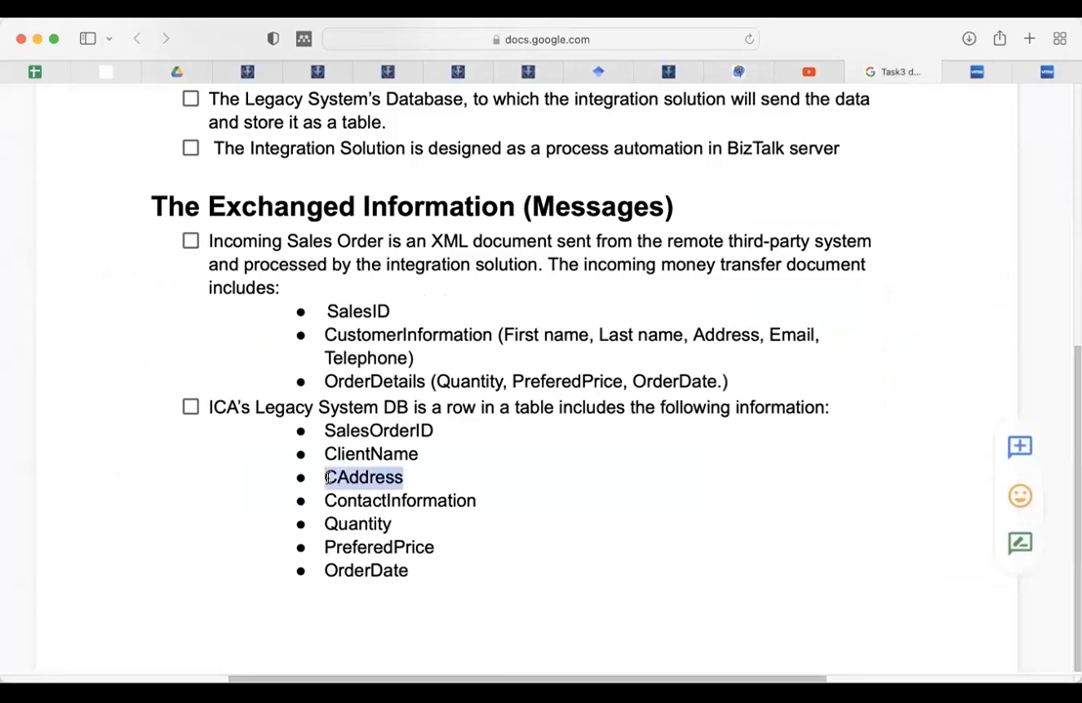
click(1045, 72)
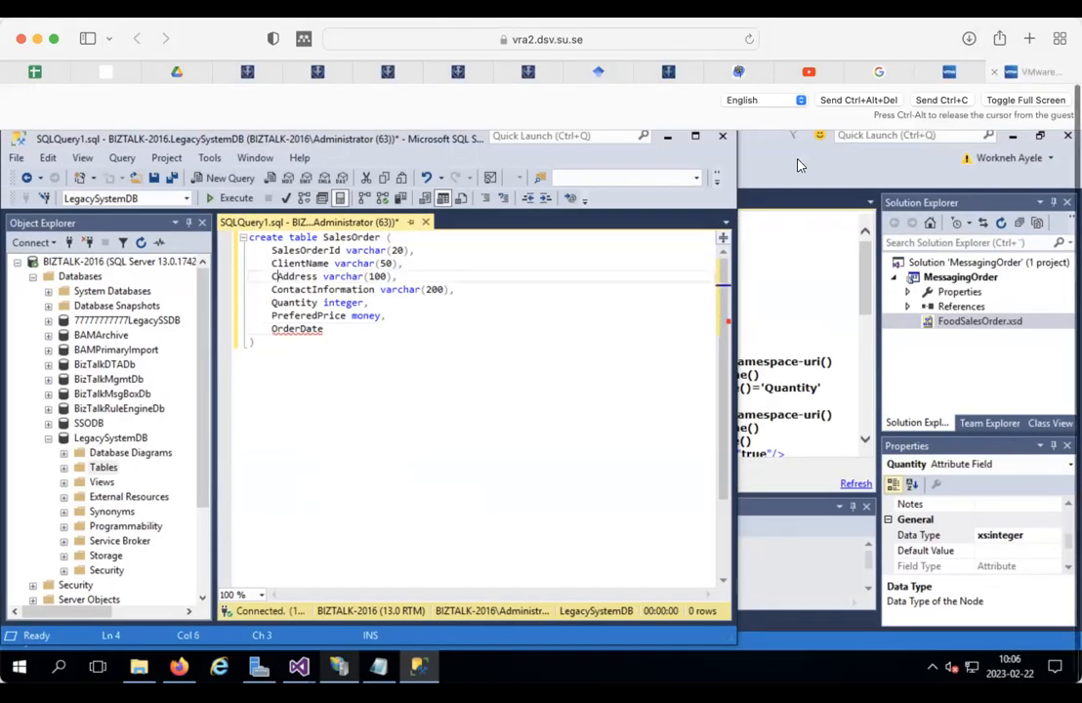
Step: Give OrderDate the datetime type to complete the script
click(350, 329)
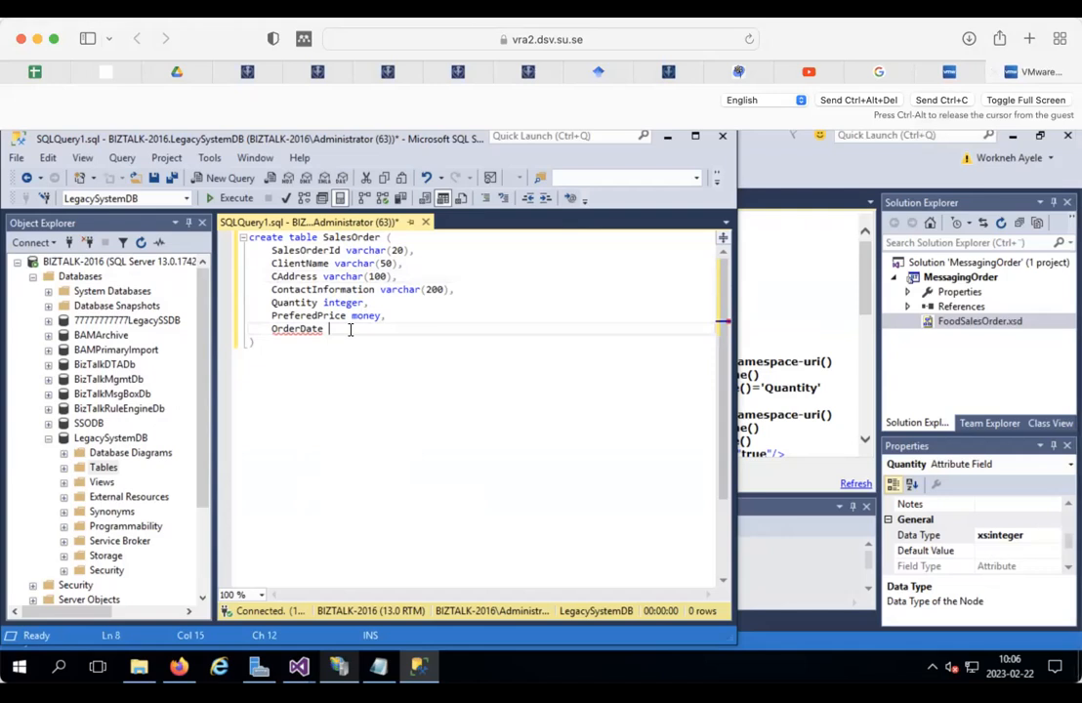
text(datetime)
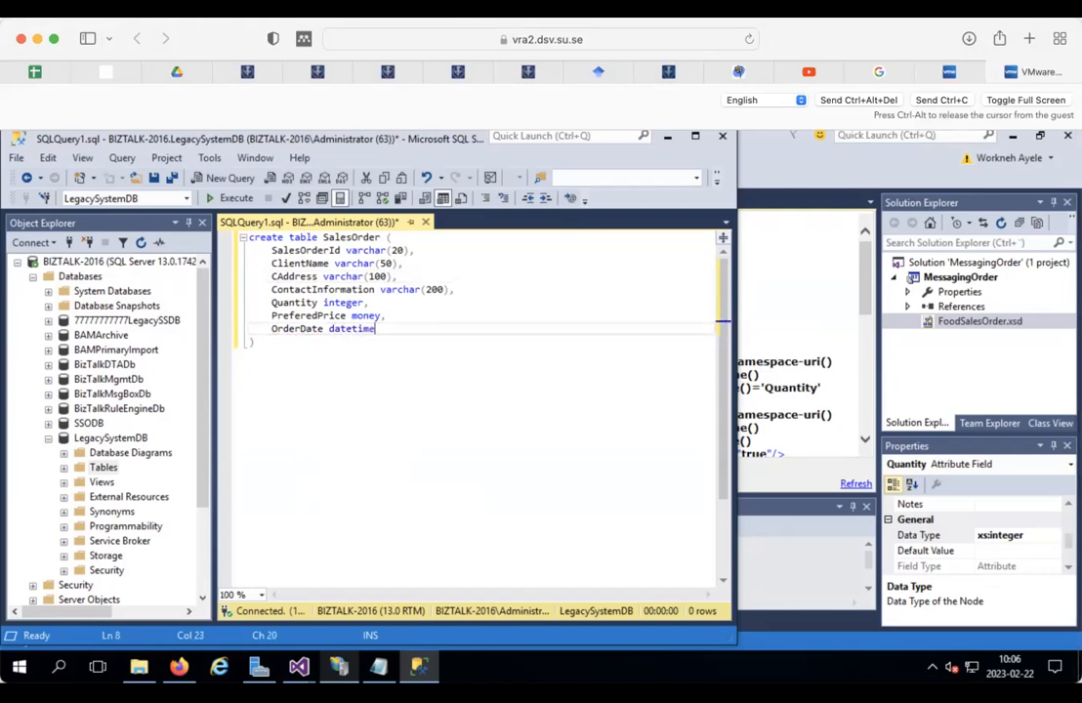
click(289, 349)
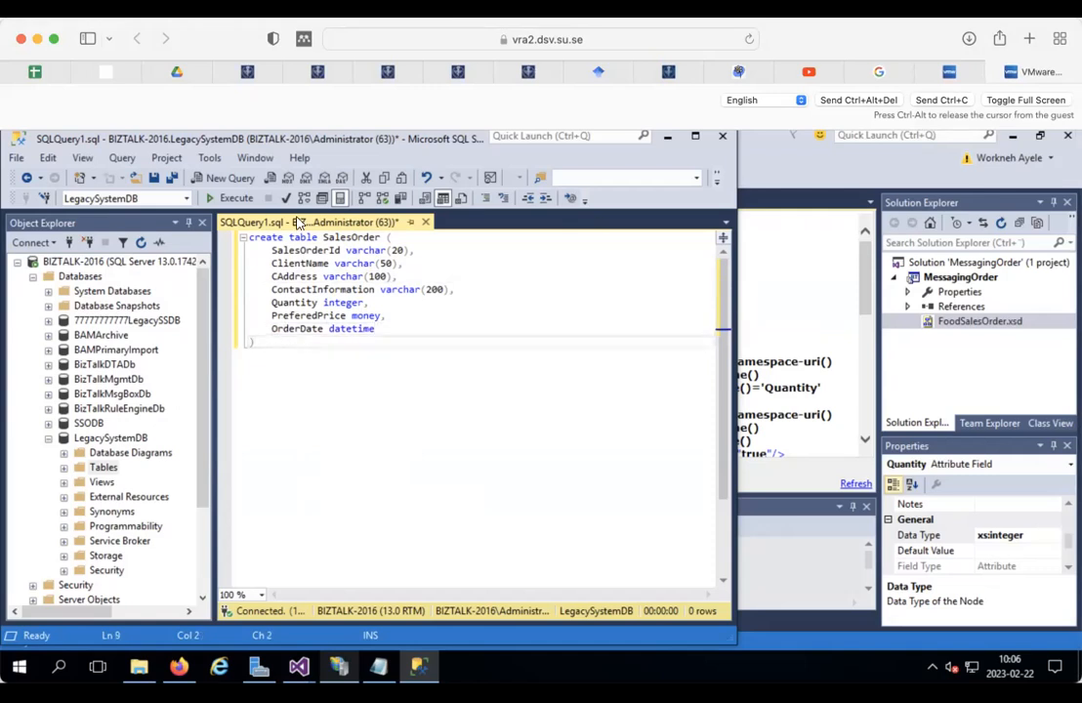
Step: Parse and run the CREATE TABLE script, then open dbo.SalesOrder's seven columns in the table designer
click(287, 205)
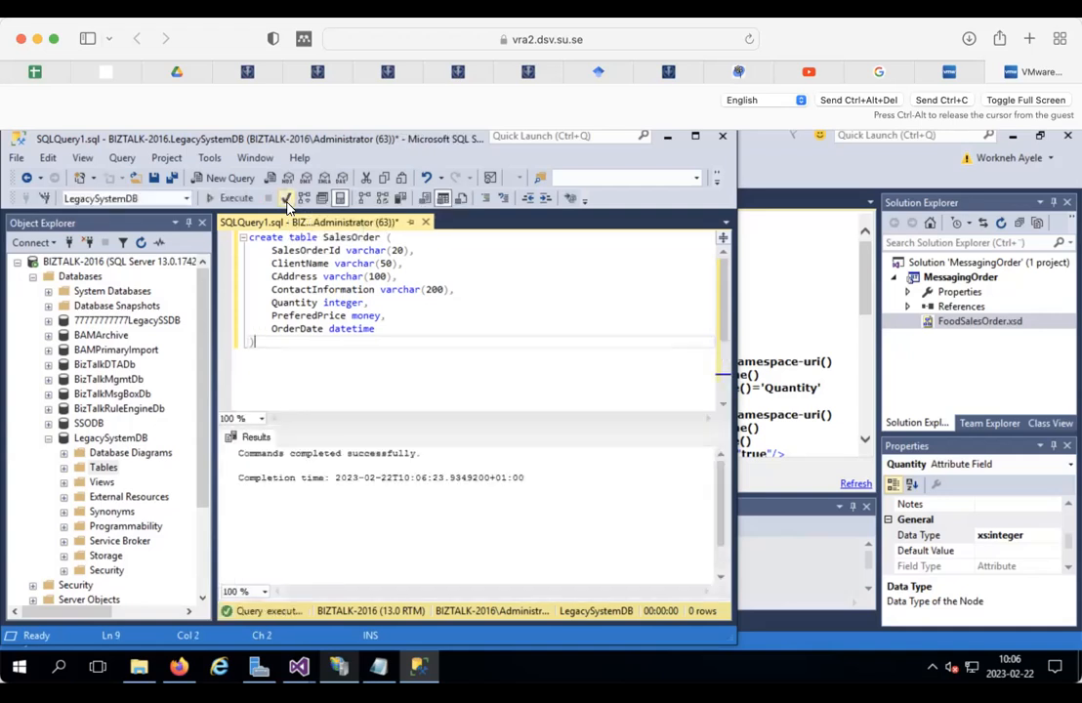
click(234, 200)
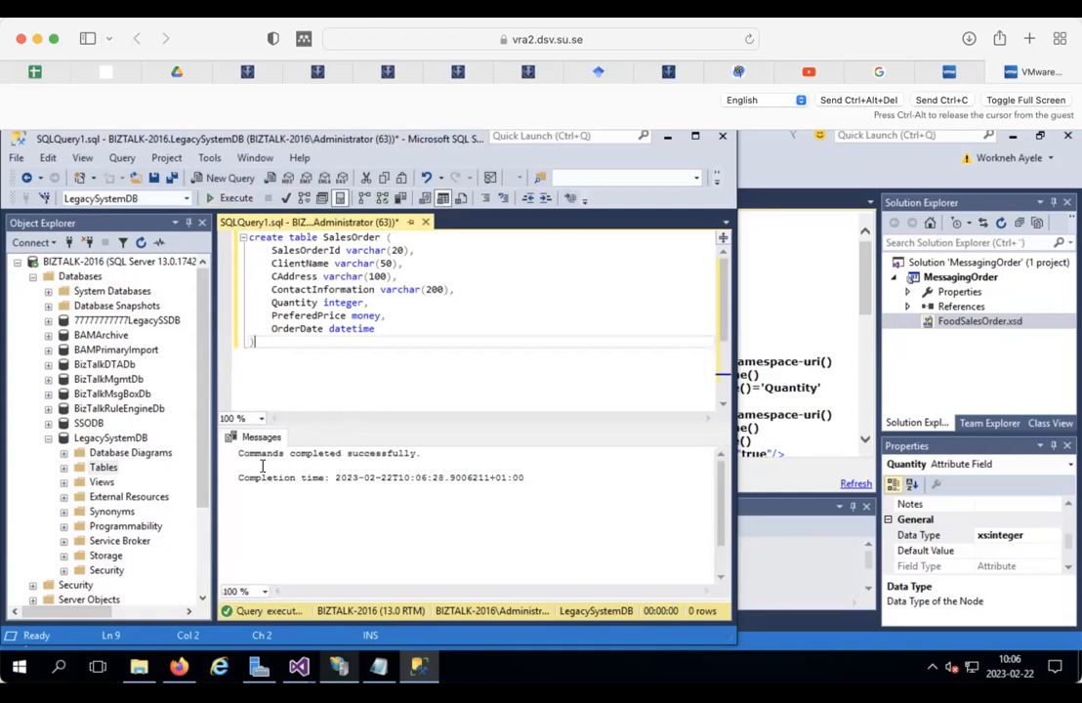
click(63, 467)
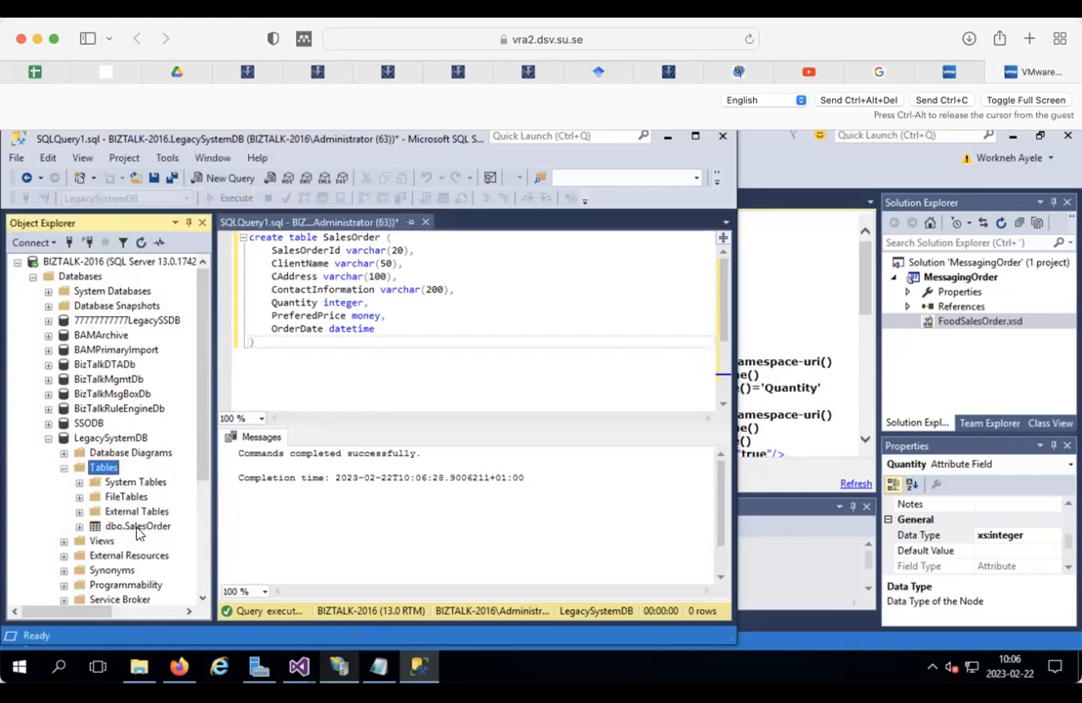
click(137, 527)
right_click(138, 532)
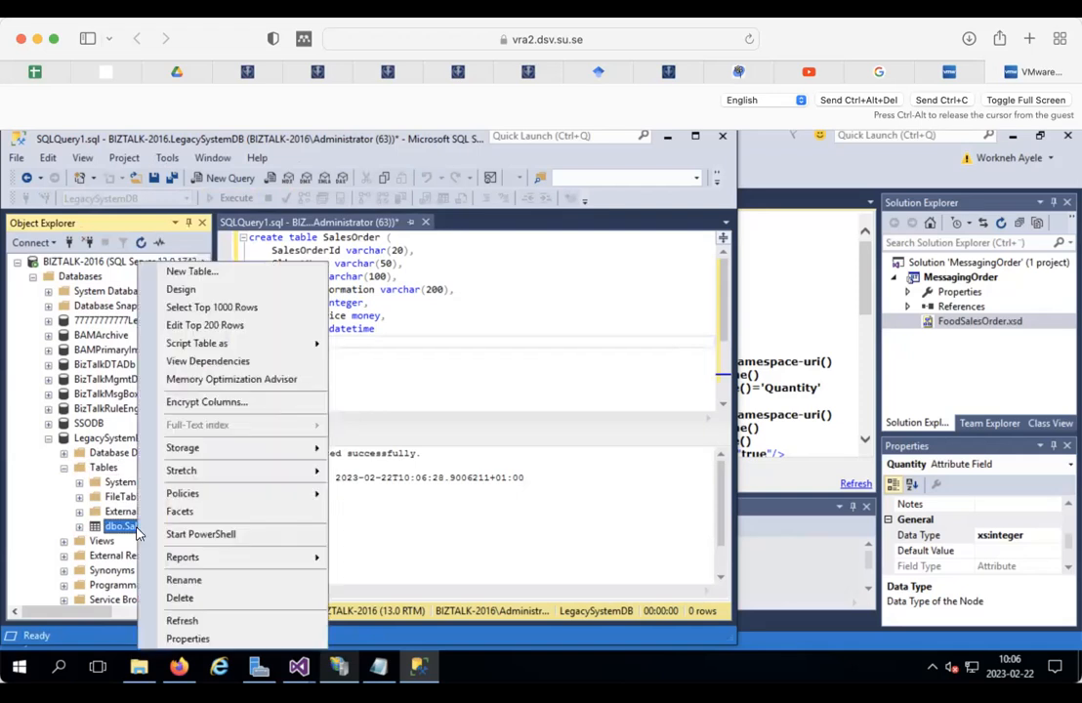
click(199, 292)
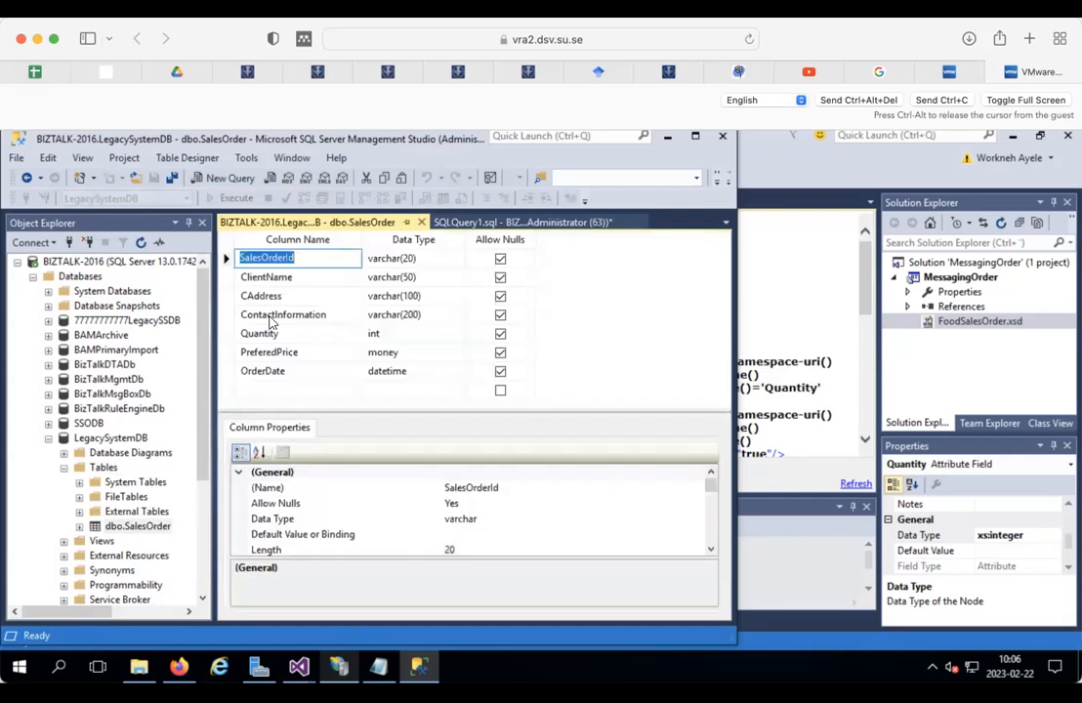
Step: Toggle Allow Nulls for SalesOrderId and save the SalesOrder table design
right_click(112, 470)
mouse_move(174, 475)
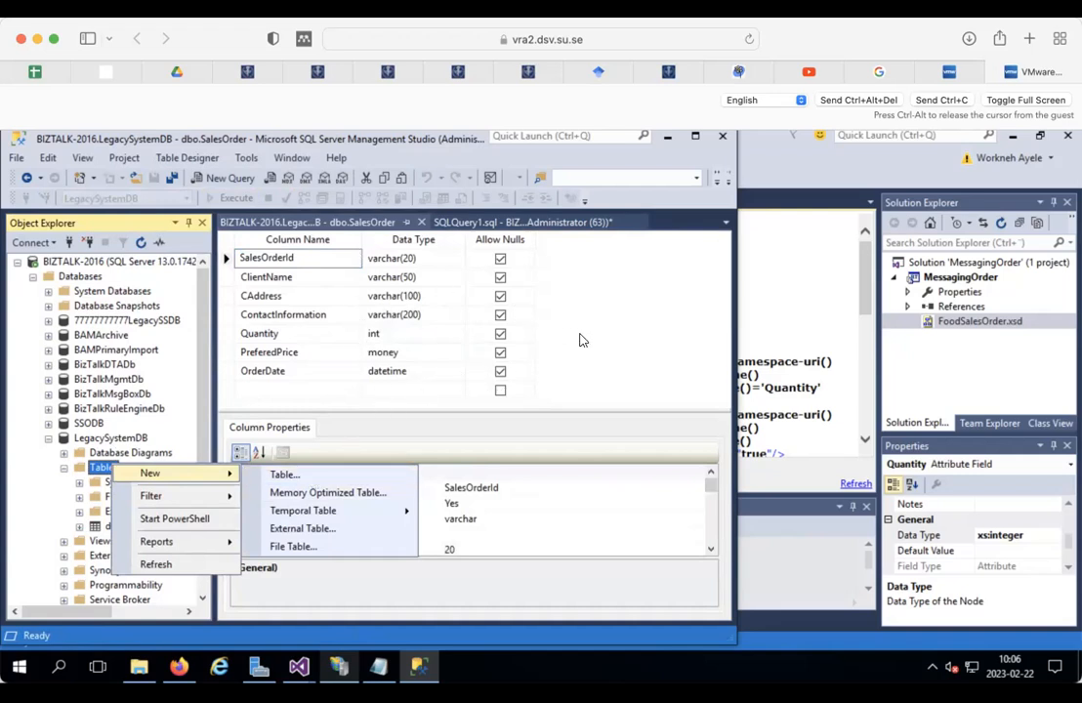
click(628, 340)
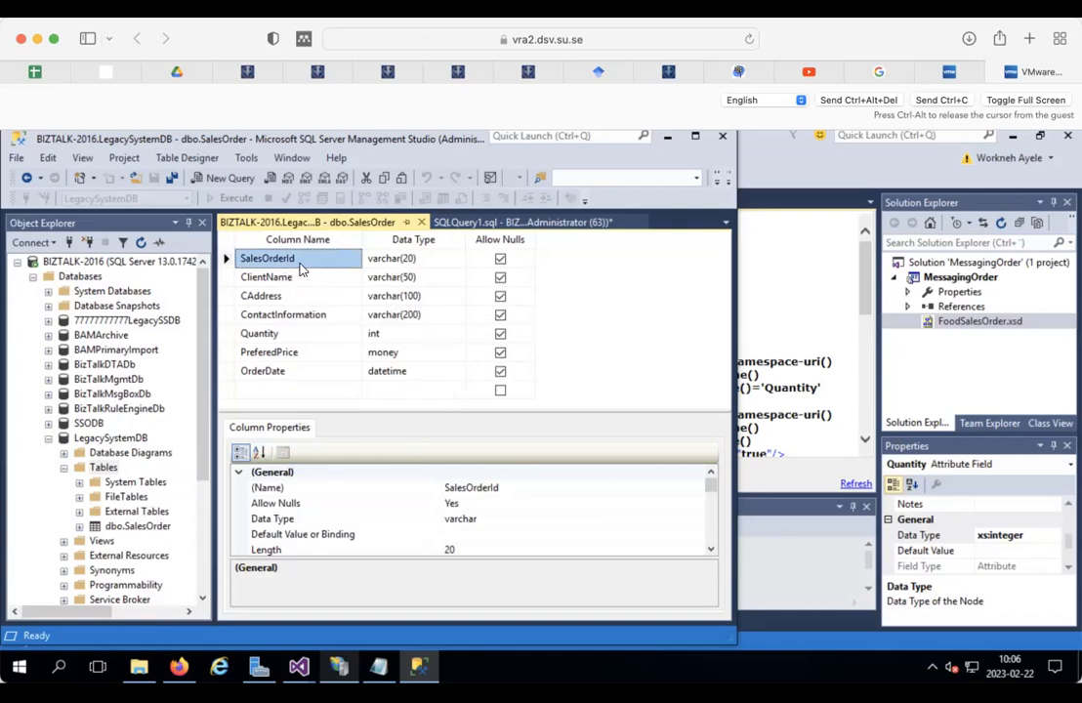
click(499, 260)
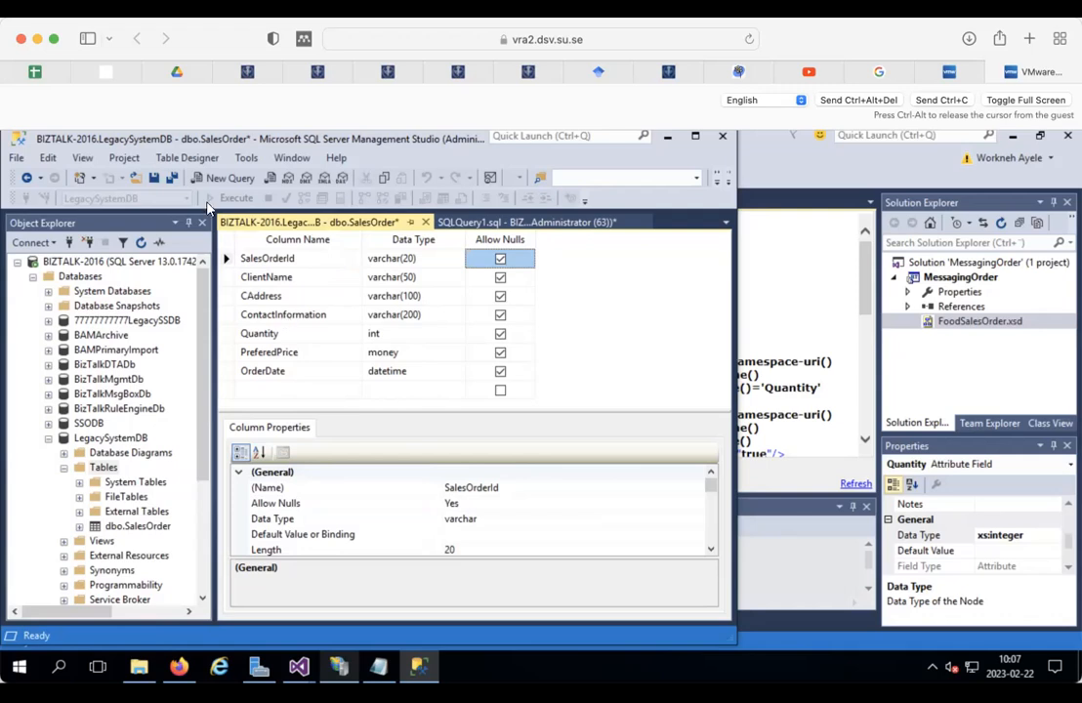
click(154, 181)
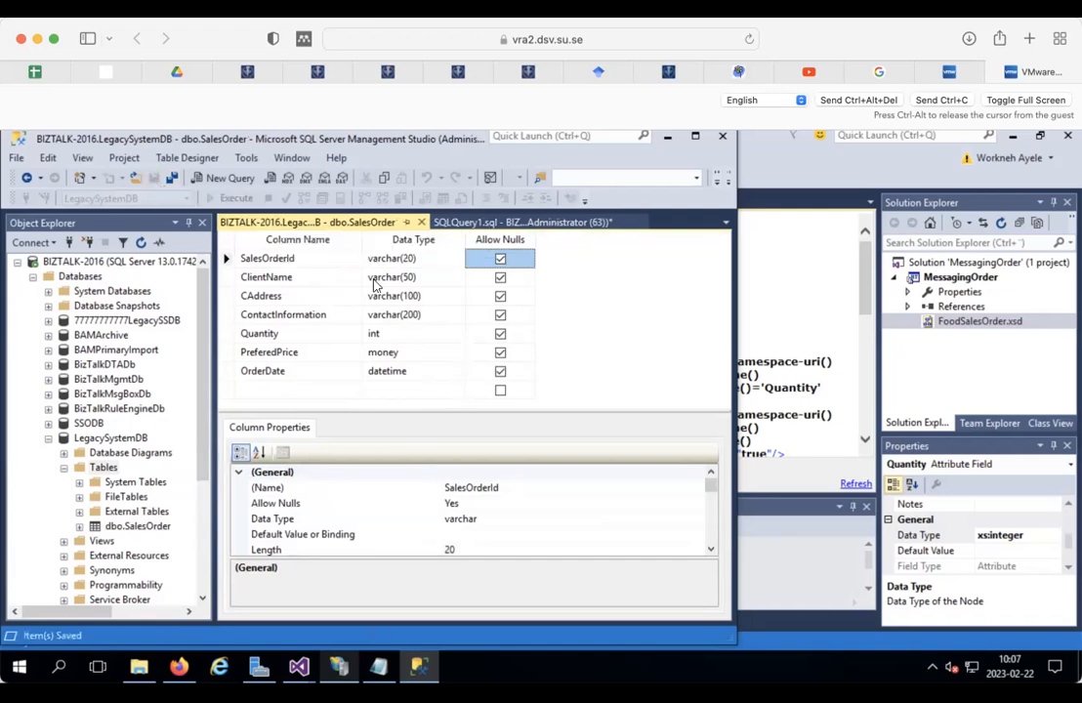
Step: Rerun the SQLQuery1.sql create script, which returns error 2714: SalesOrder already exists
click(498, 222)
click(397, 276)
click(230, 200)
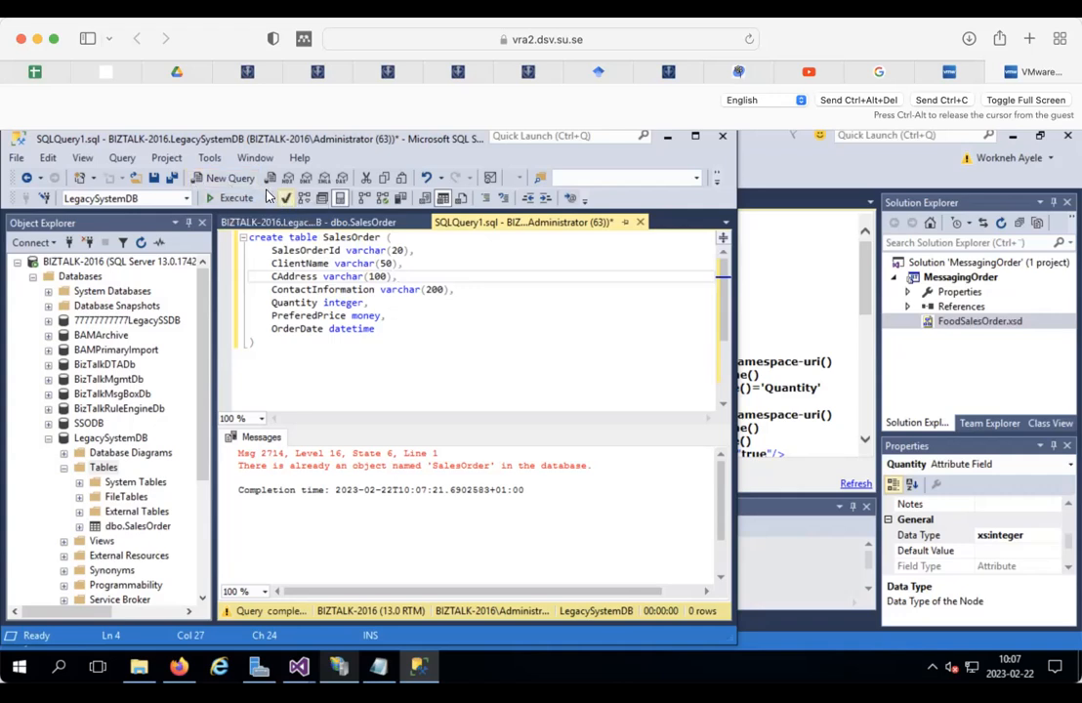
Step: Run 'select * from salesorder' in a new query, returning seven columns and 0 rows
click(223, 181)
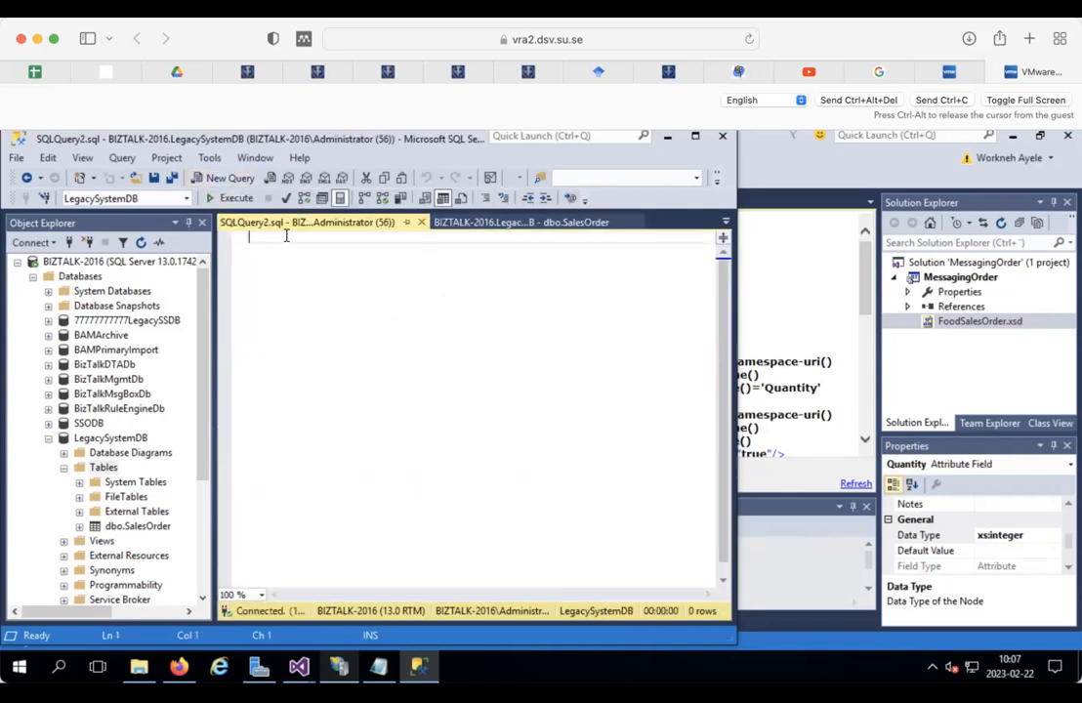
text(select * from)
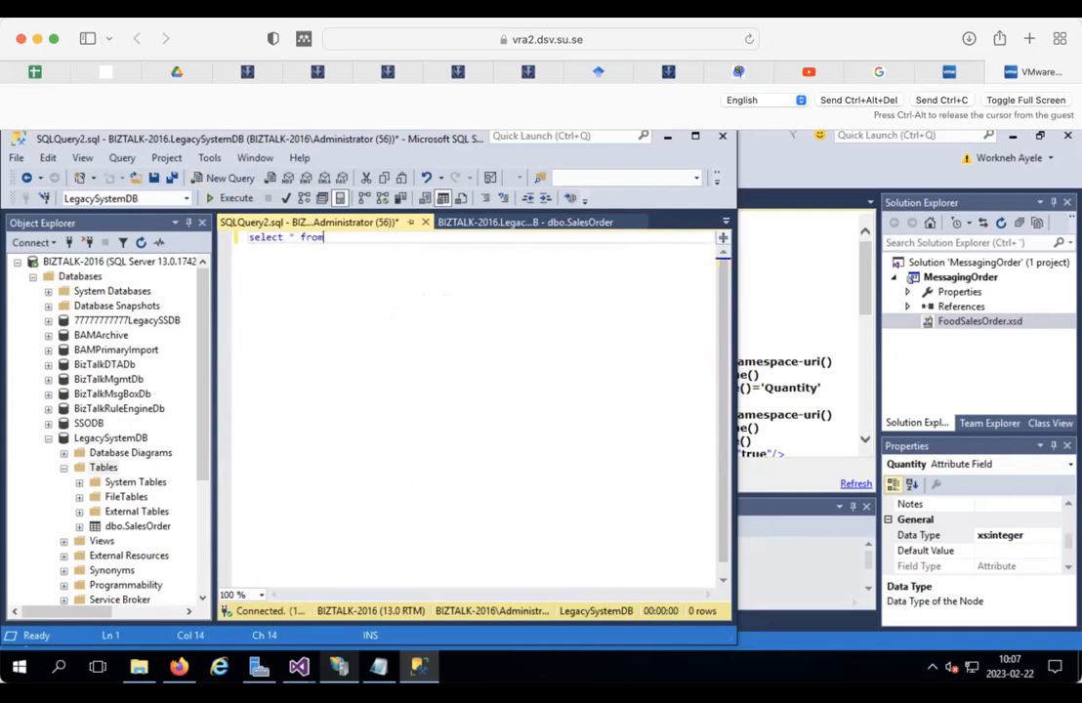
text(sales)
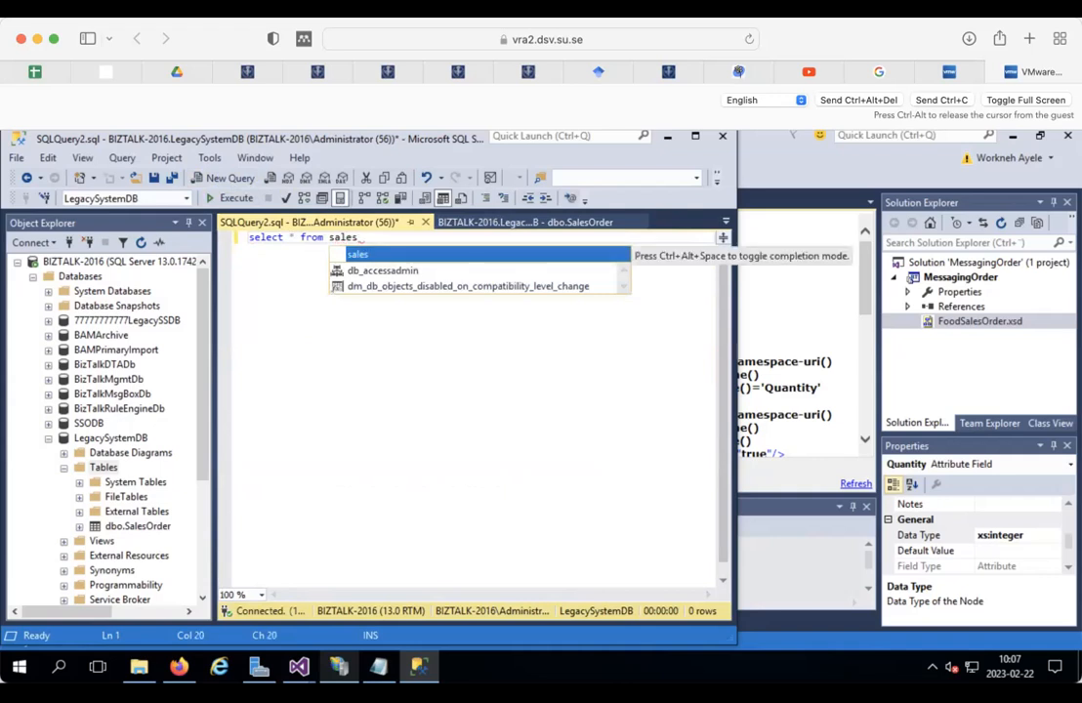
text(order)
key(Escape)
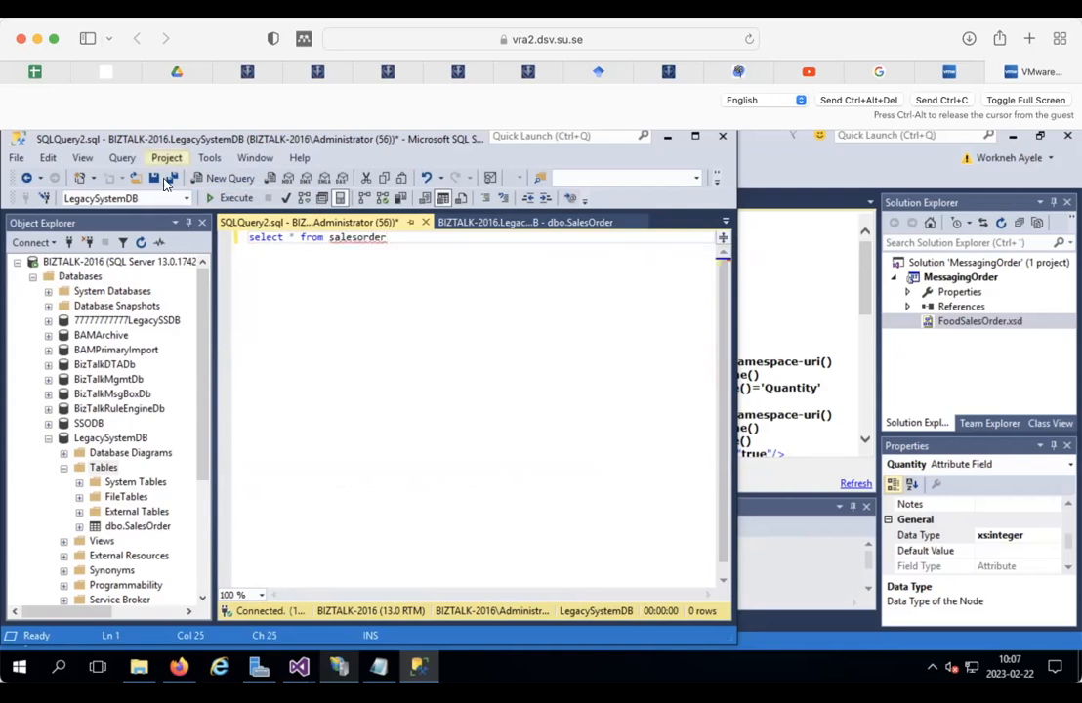
click(228, 198)
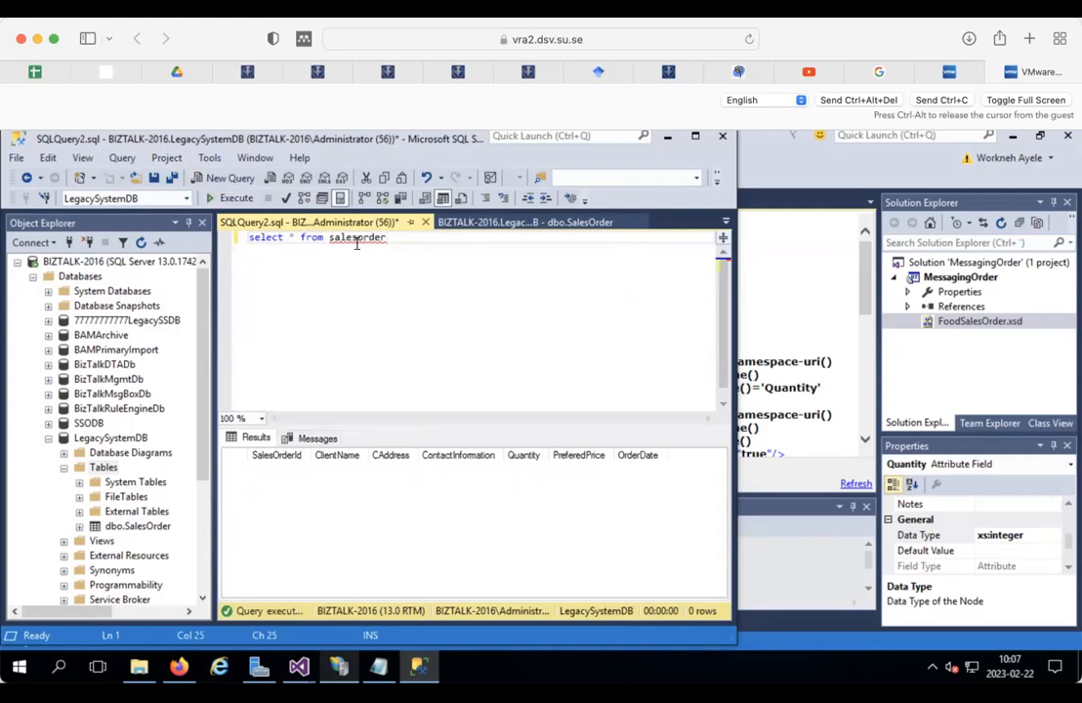
mouse_move(357, 241)
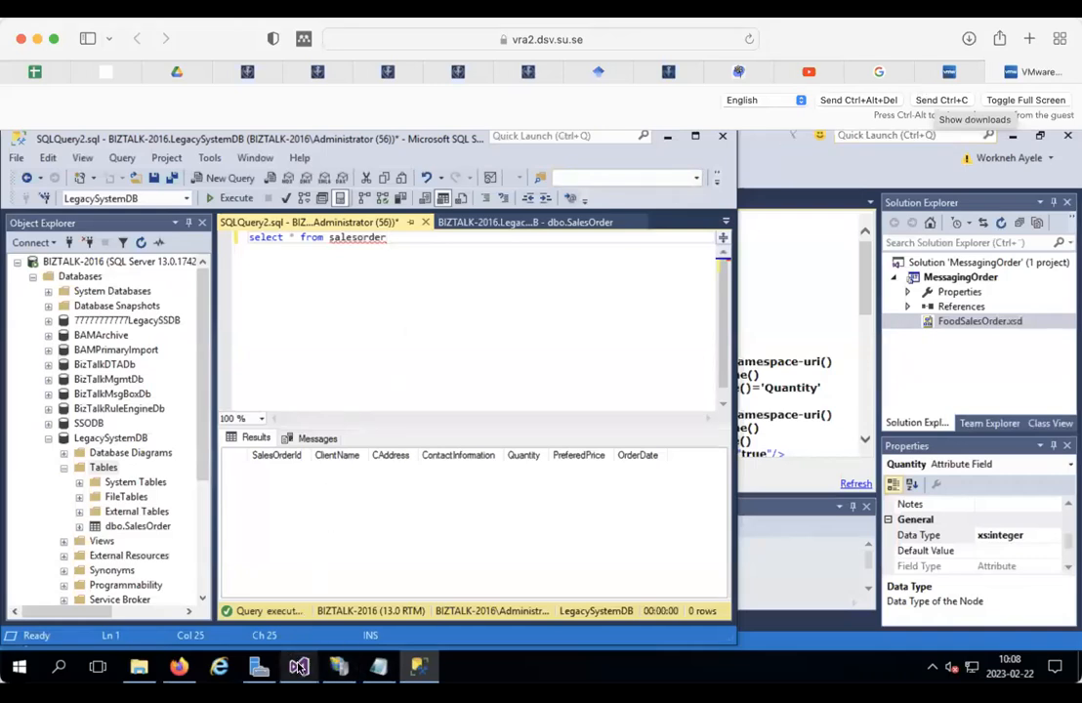
Step: Back in Visual Studio, save the open FoodSalesOrder schema
mouse_move(299, 666)
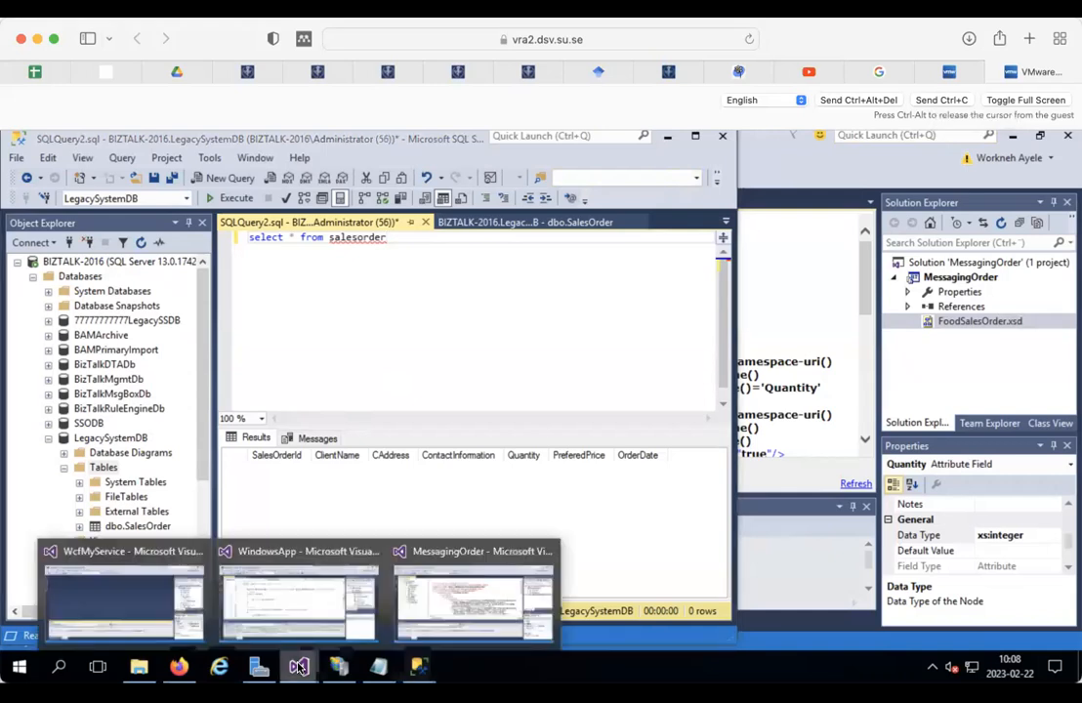
click(475, 581)
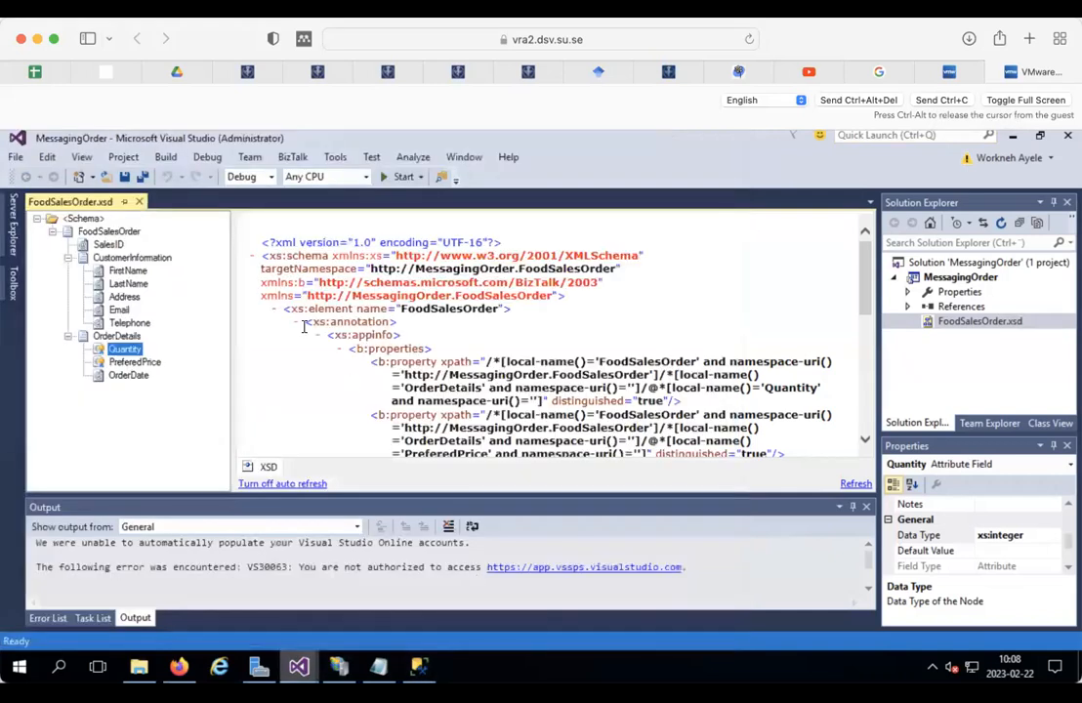
click(125, 177)
Step: Add a generated item to MessagingOrder using the Add Adapter Metadata template
click(947, 280)
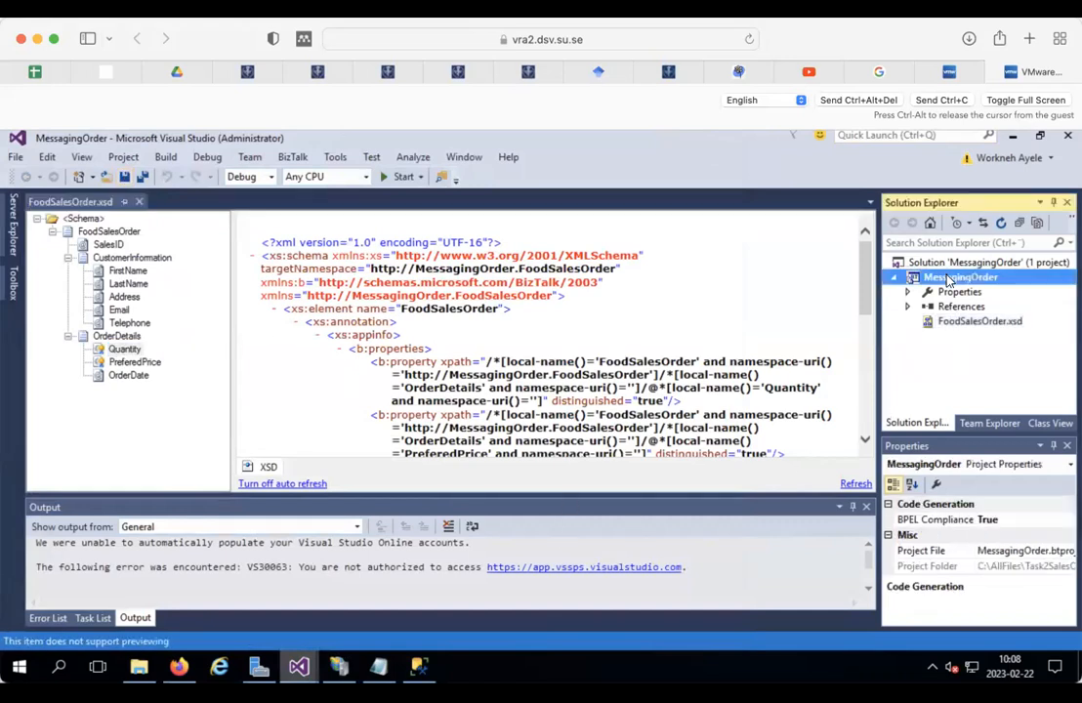
right_click(945, 280)
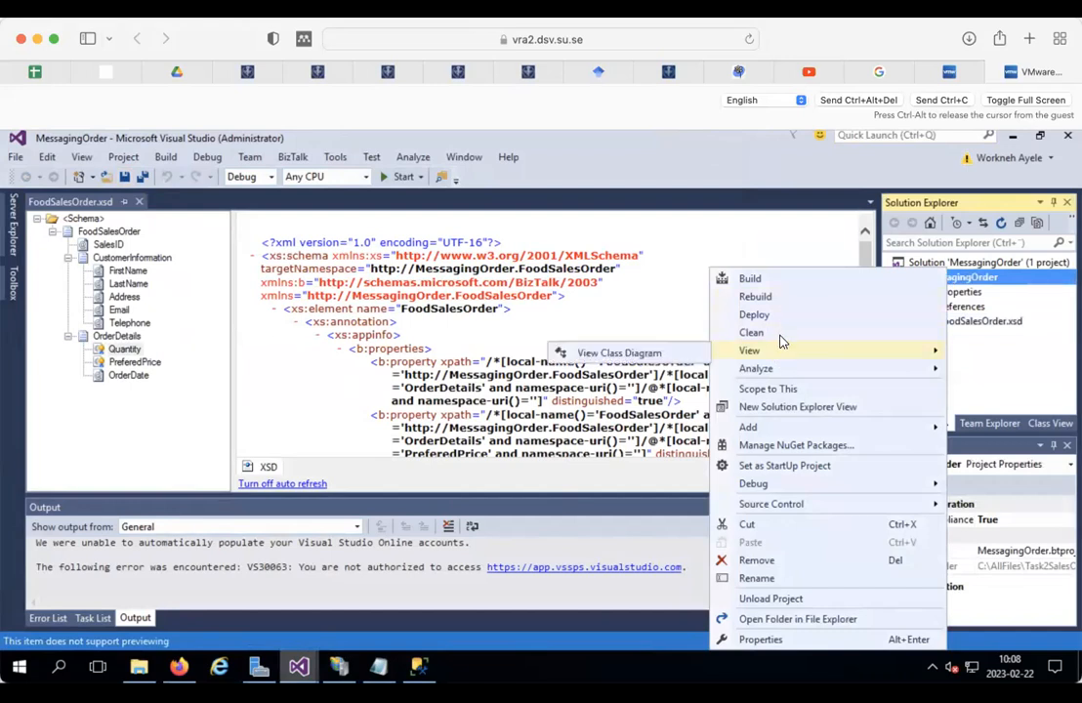
mouse_move(778, 427)
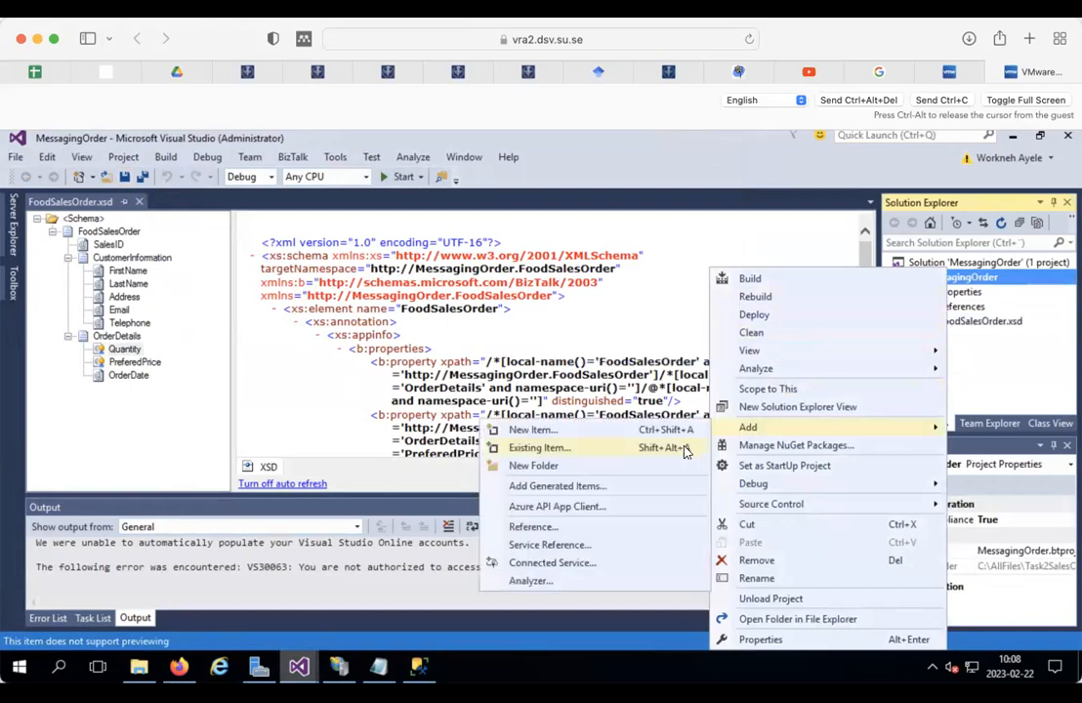
click(582, 486)
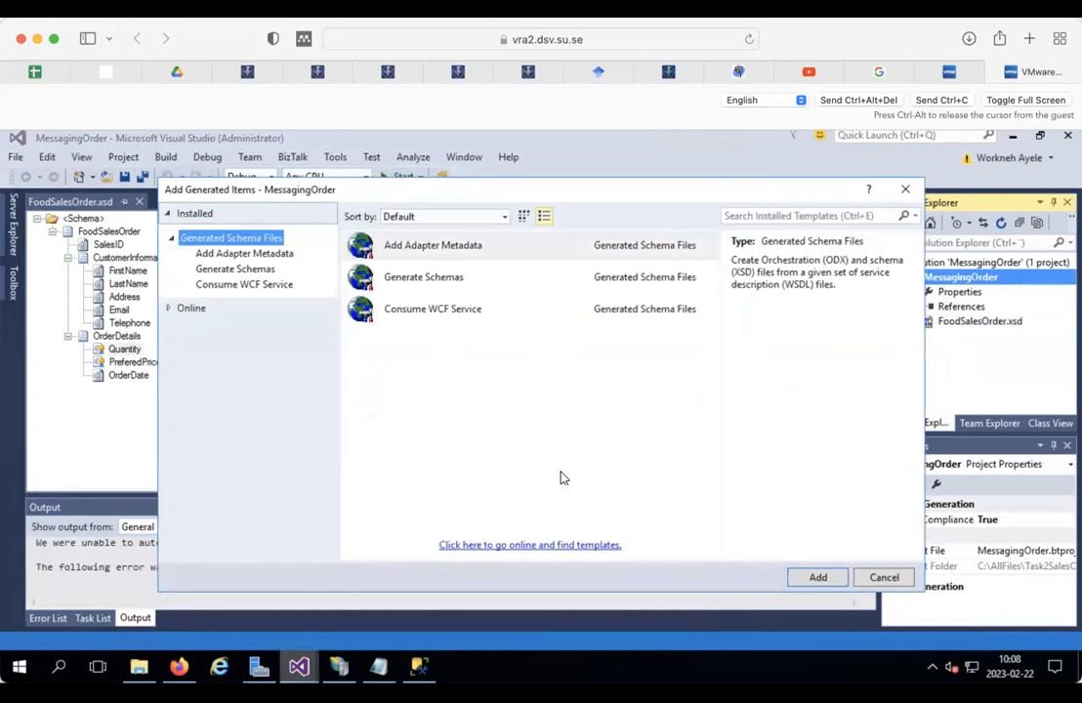
click(436, 251)
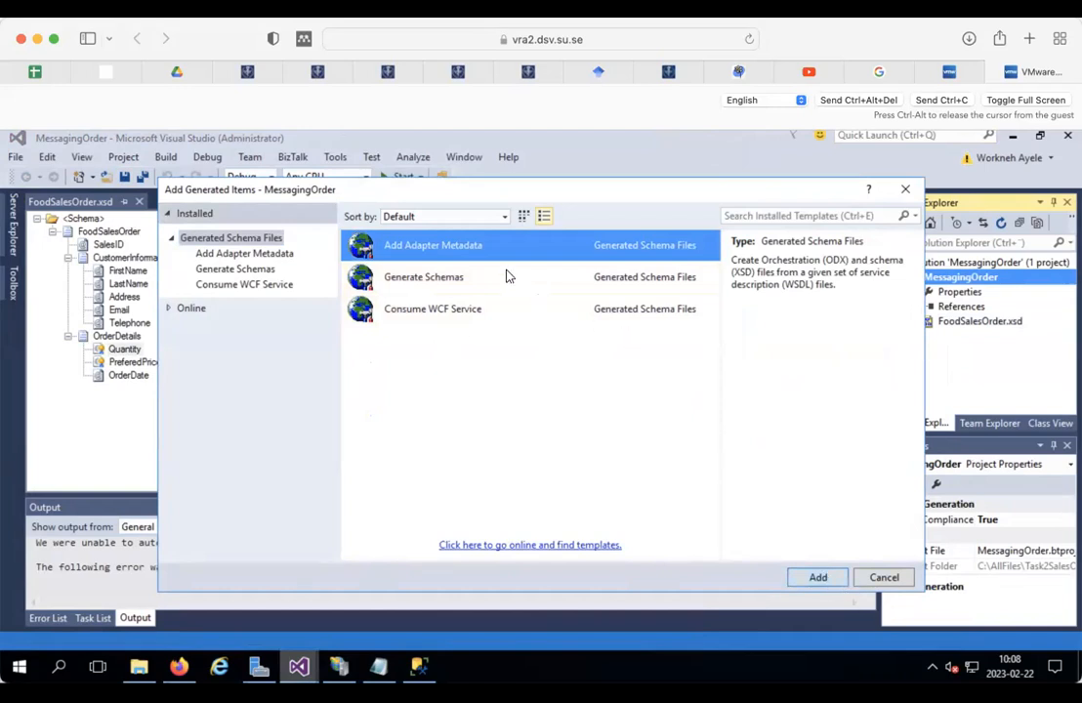
click(440, 277)
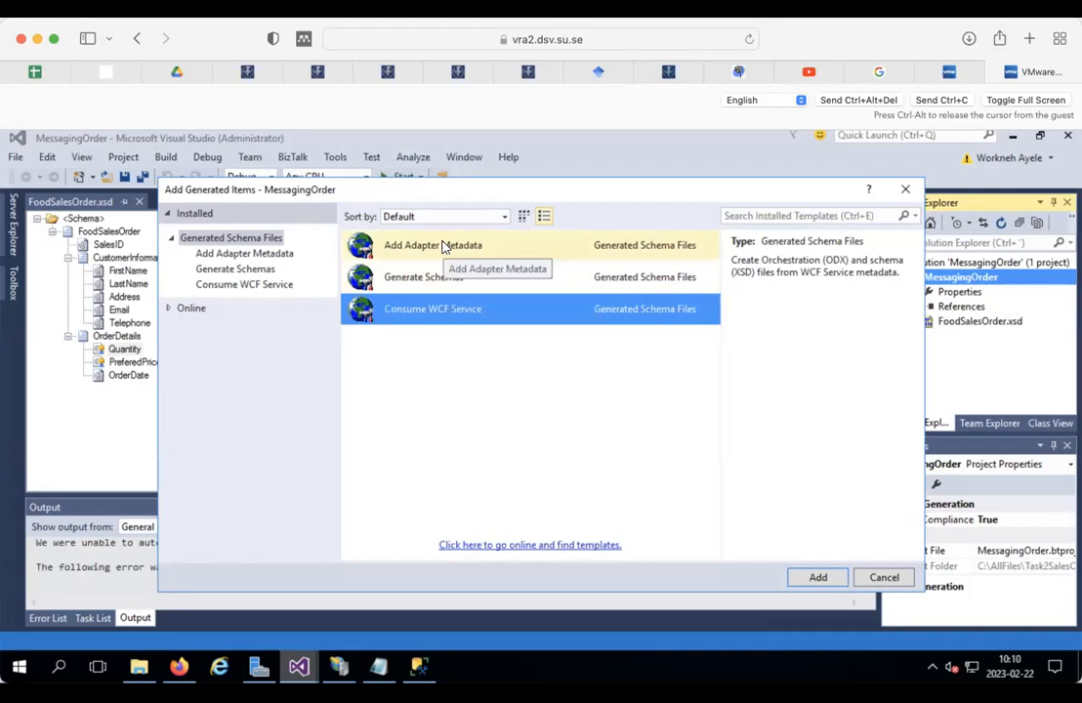
click(443, 246)
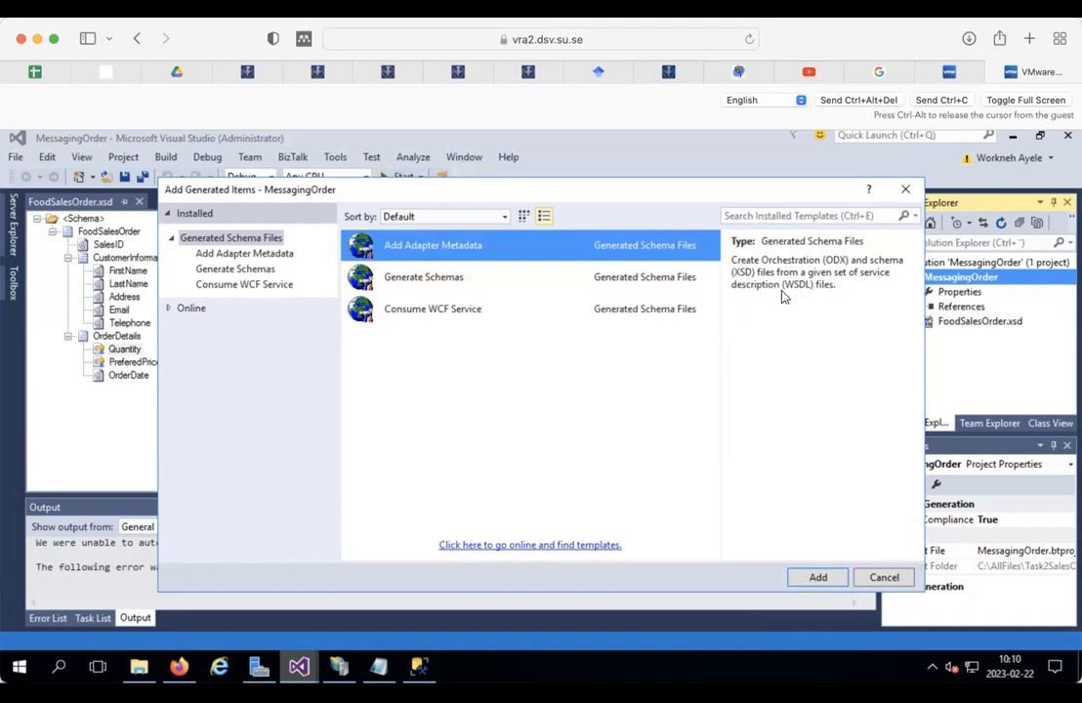
click(433, 279)
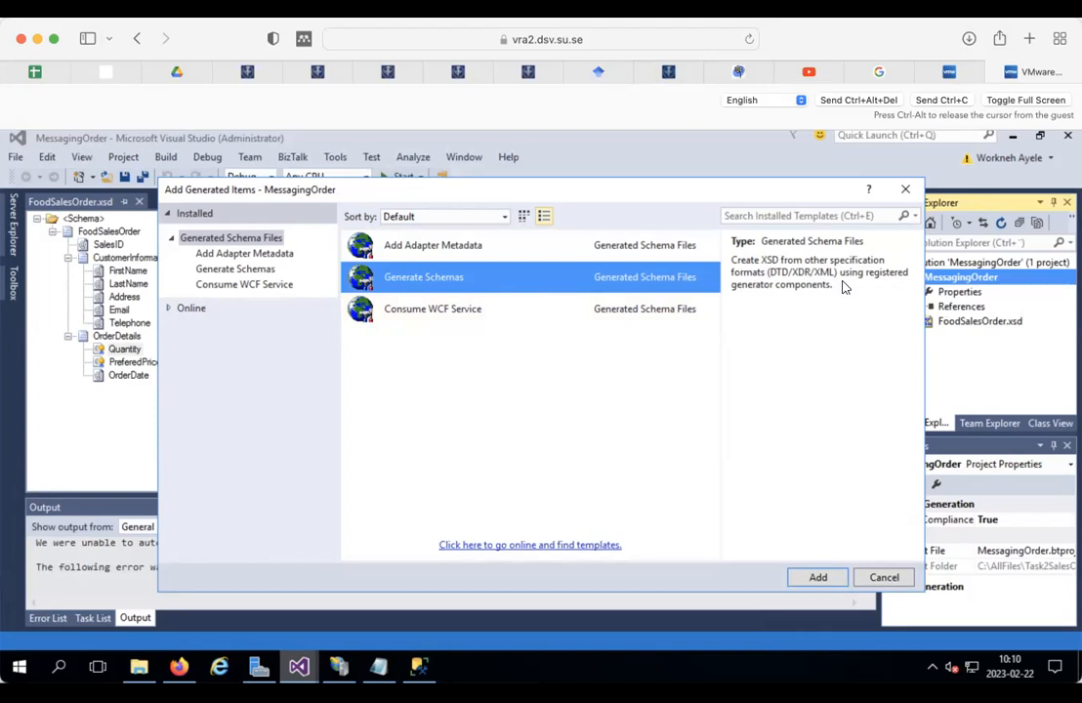
click(435, 311)
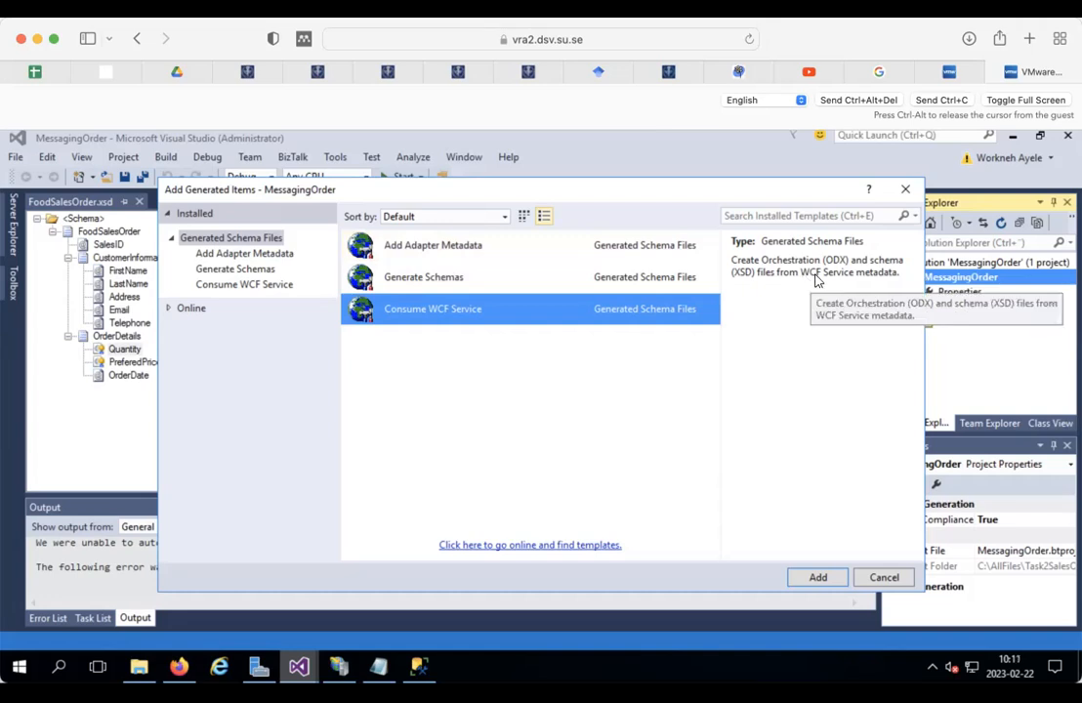
click(435, 248)
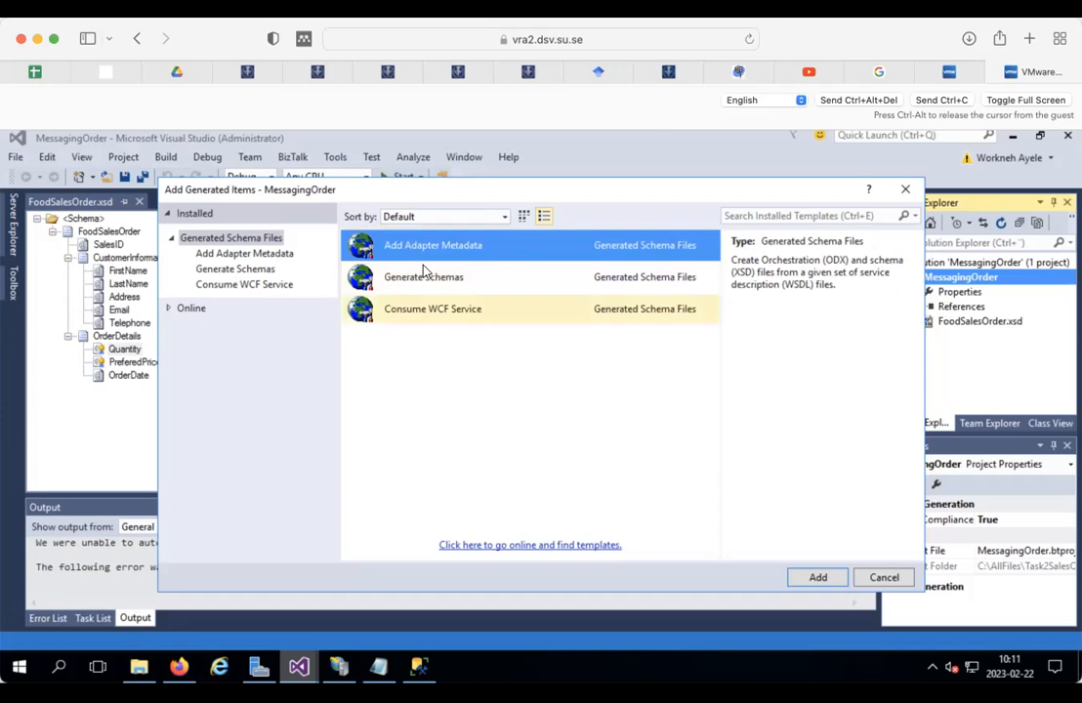
click(816, 578)
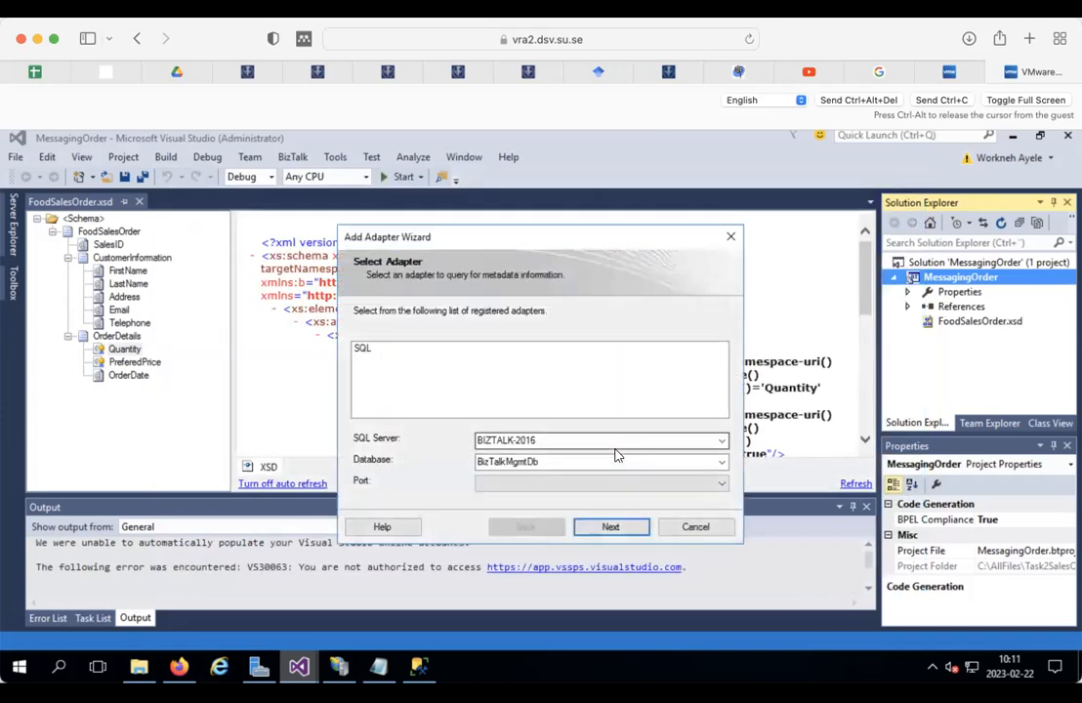
Step: Choose the SQL adapter, replace database BizTalkMgmtDb with LegacySystemDB, and continue
click(361, 350)
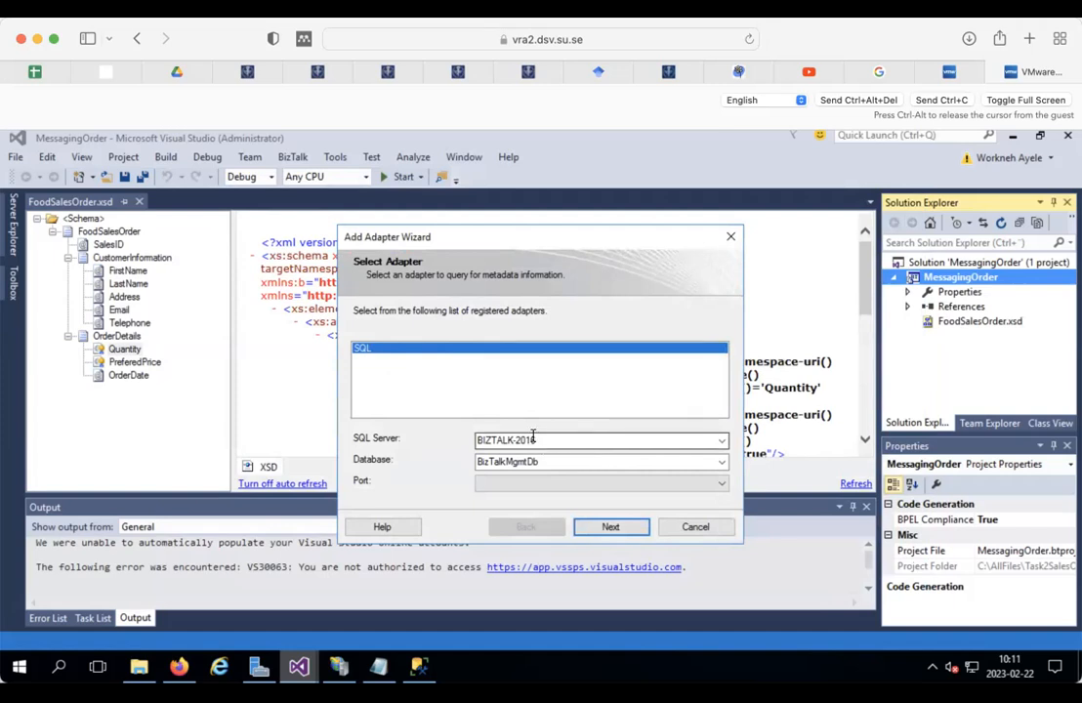
mouse_move(414, 666)
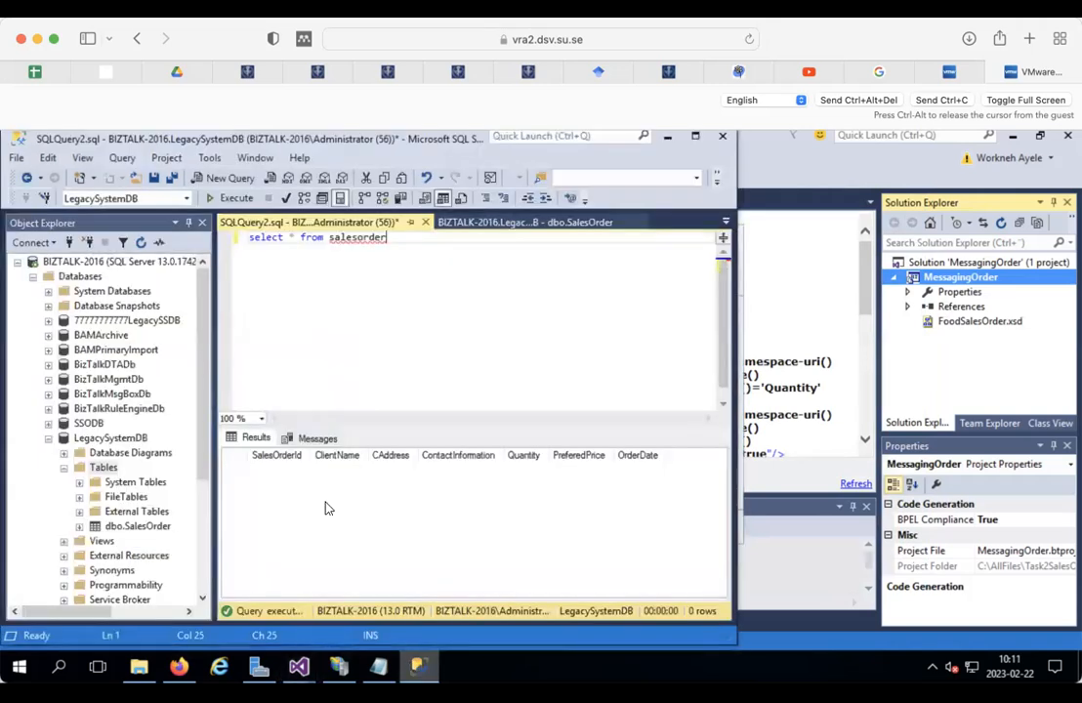
click(116, 442)
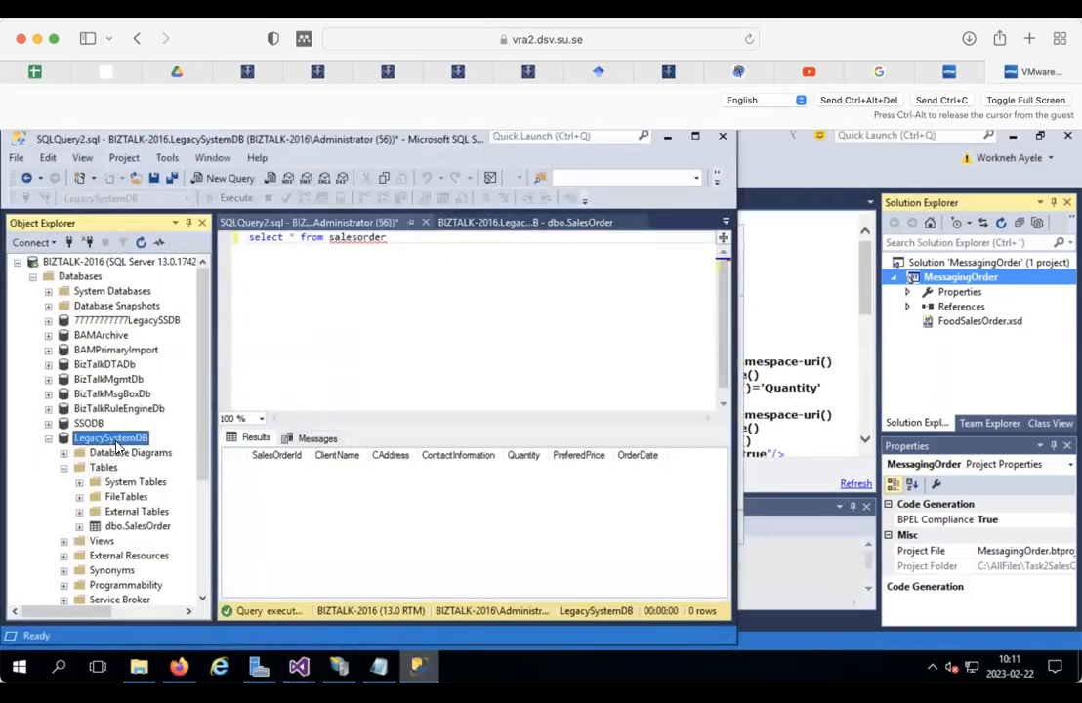
right_click(115, 439)
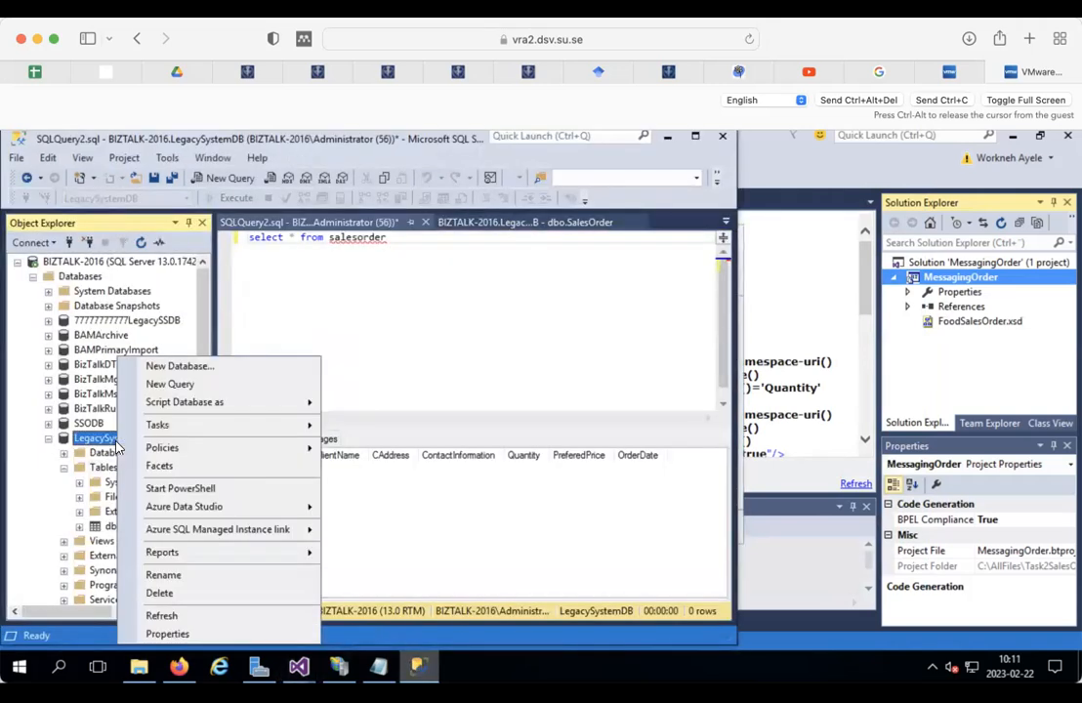
click(166, 576)
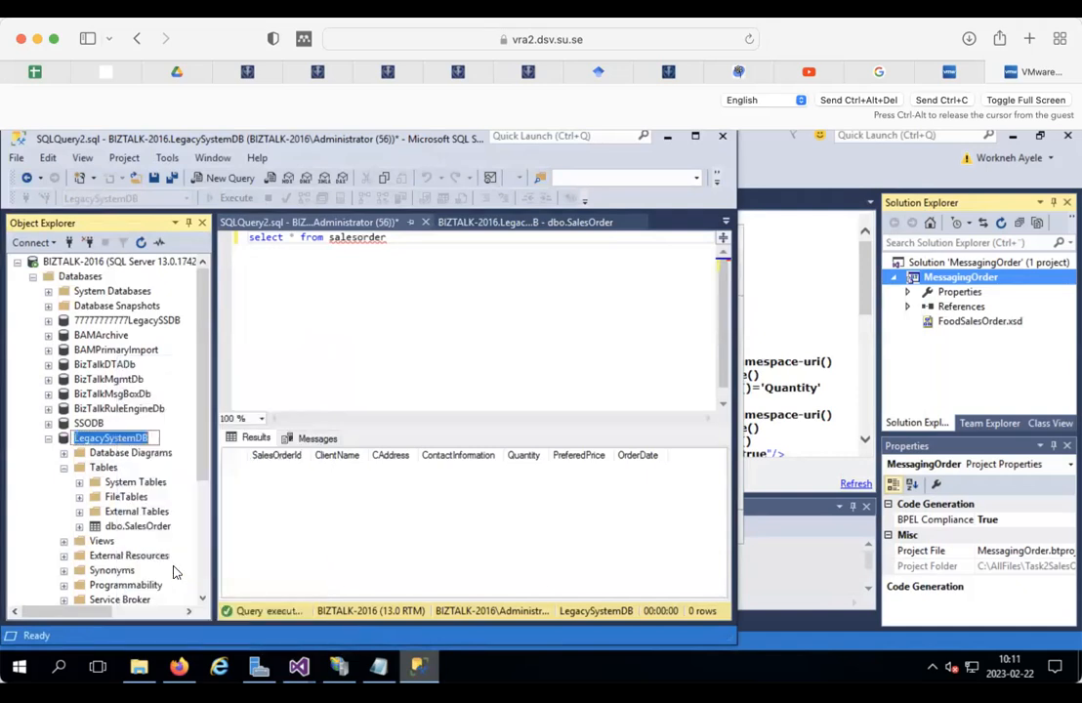
right_click(111, 438)
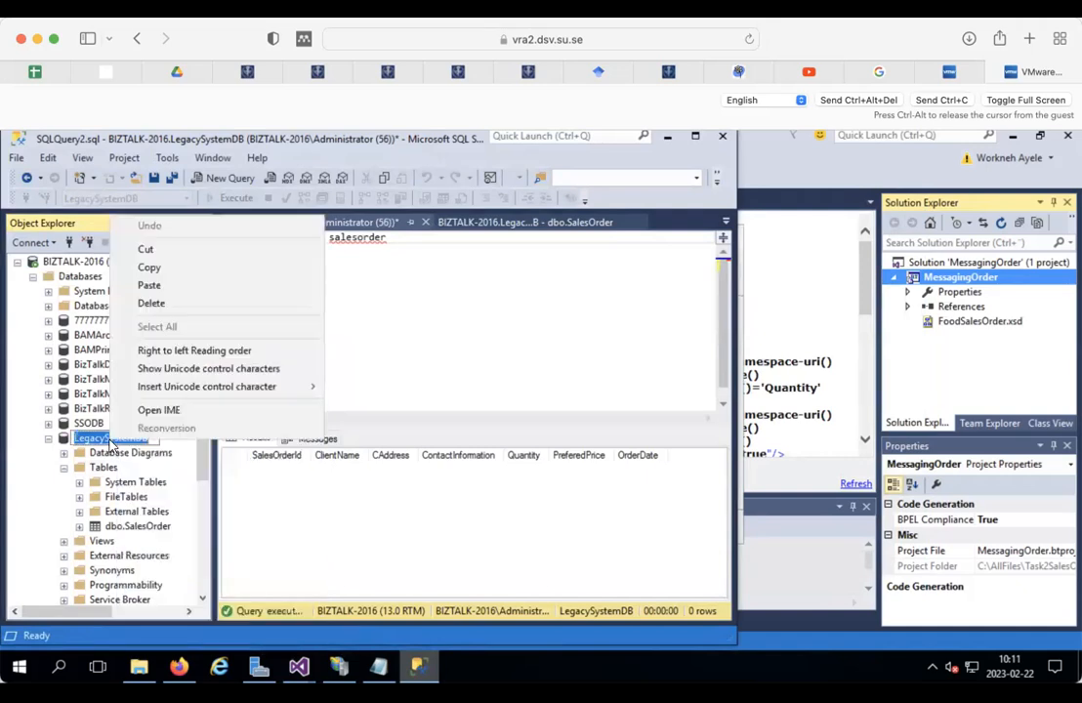
click(157, 267)
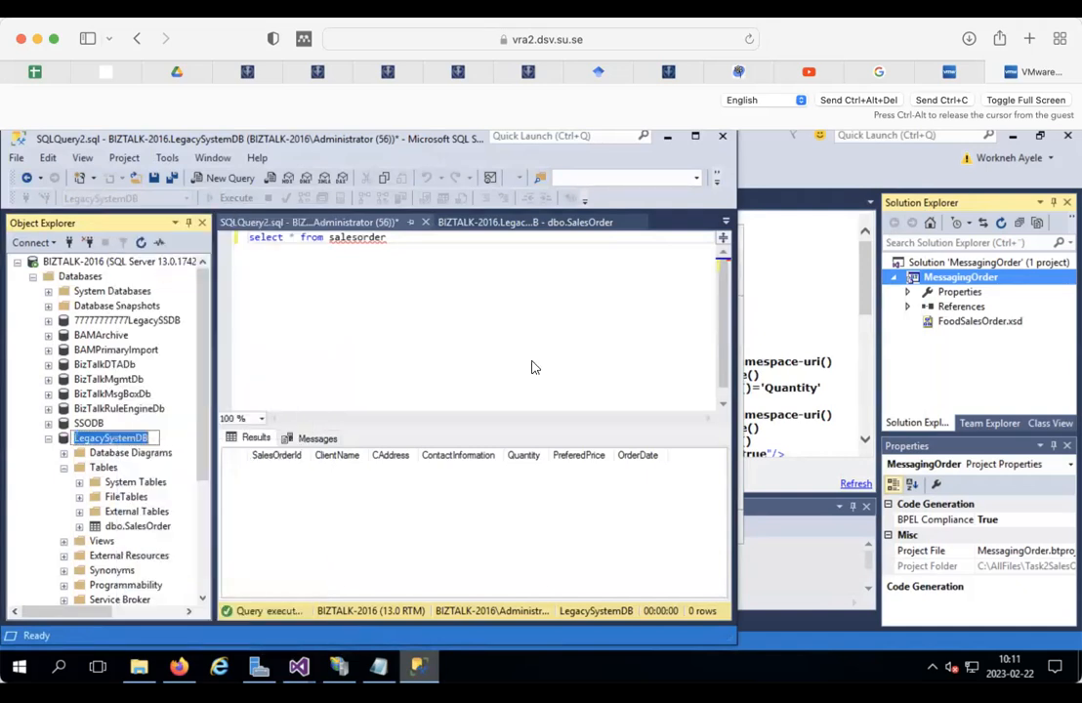
click(767, 285)
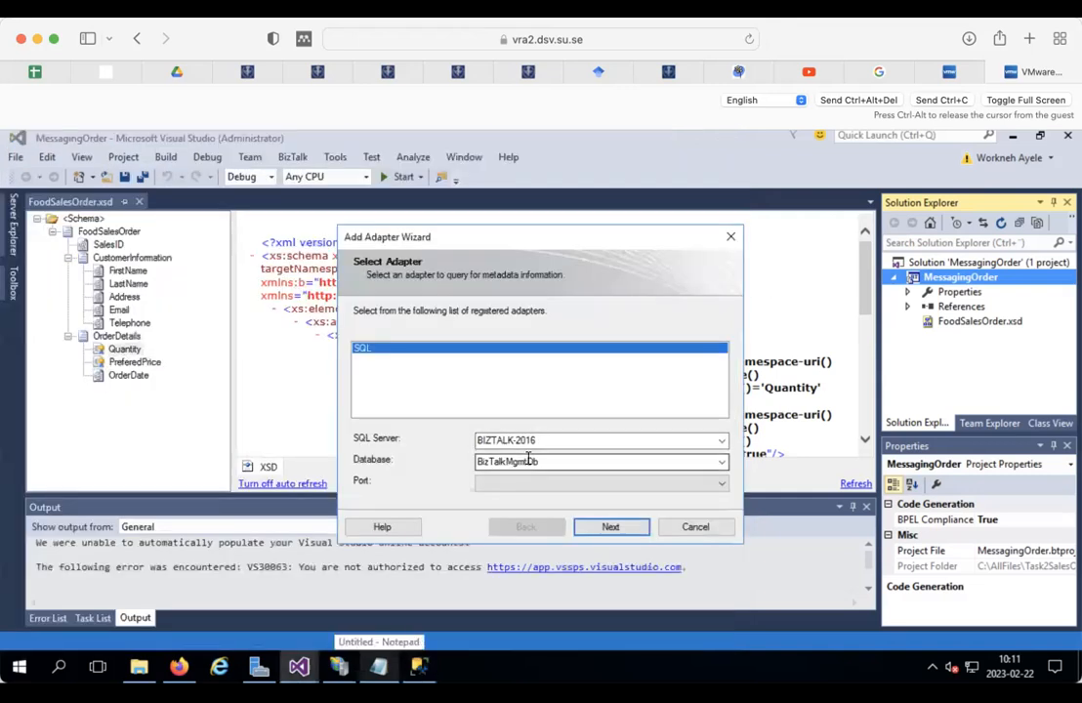
double_click(529, 461)
right_click(526, 460)
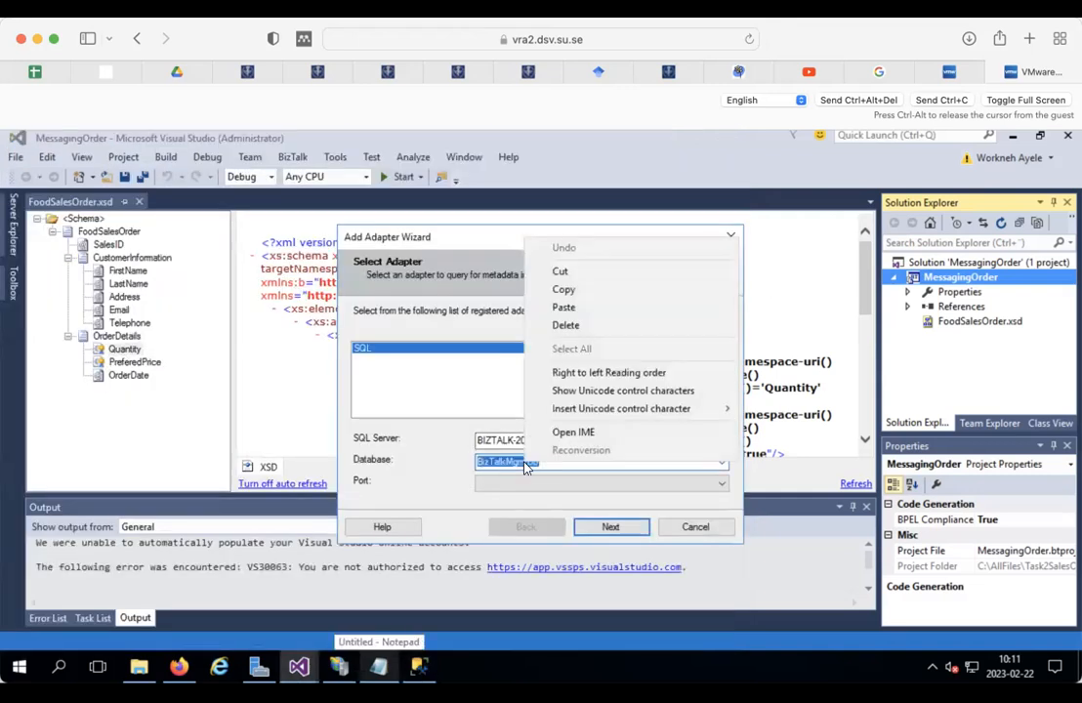
click(588, 310)
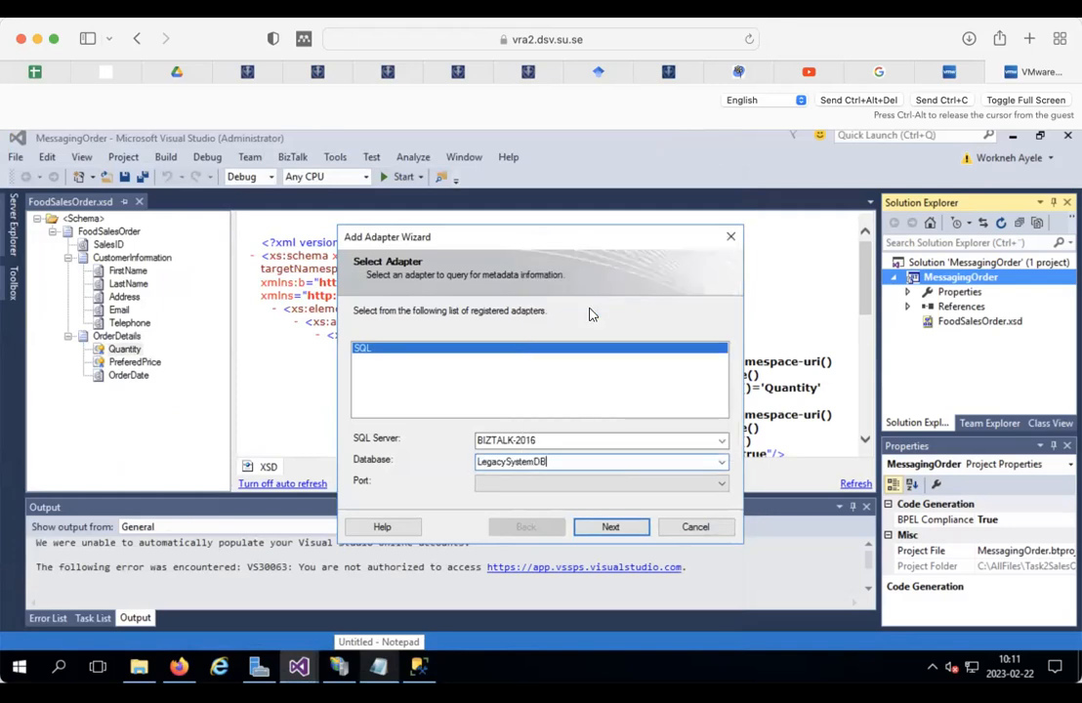
click(613, 526)
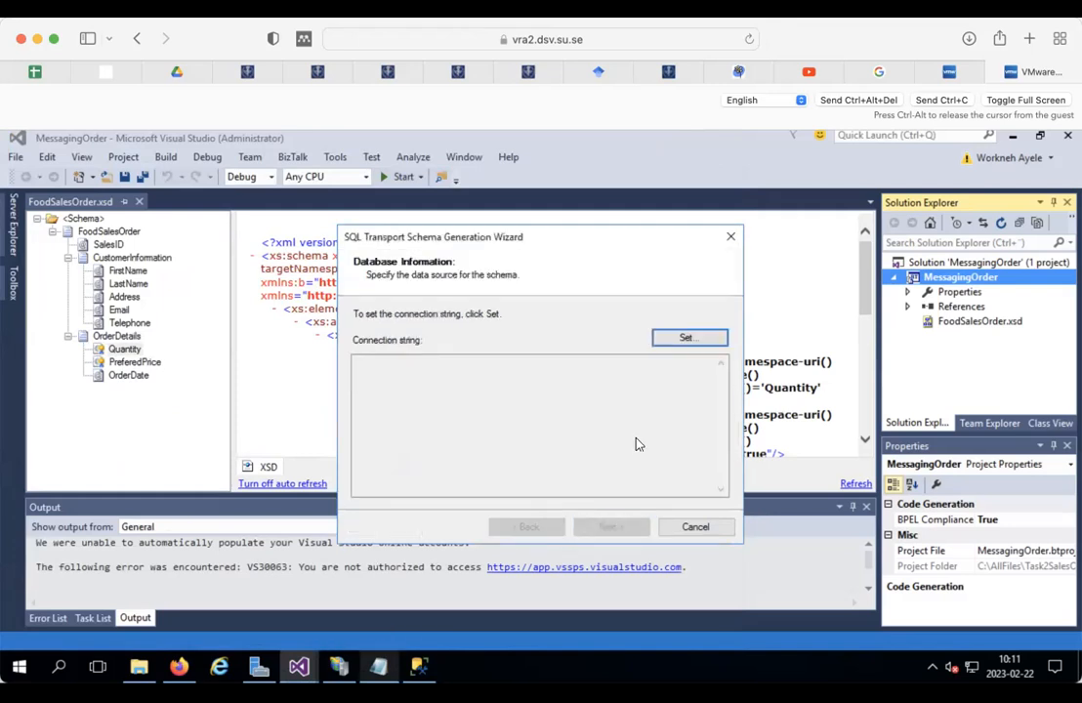
Step: Copy the BIZTALK-2016 server name from Management Studio into the Data Link server field
click(687, 341)
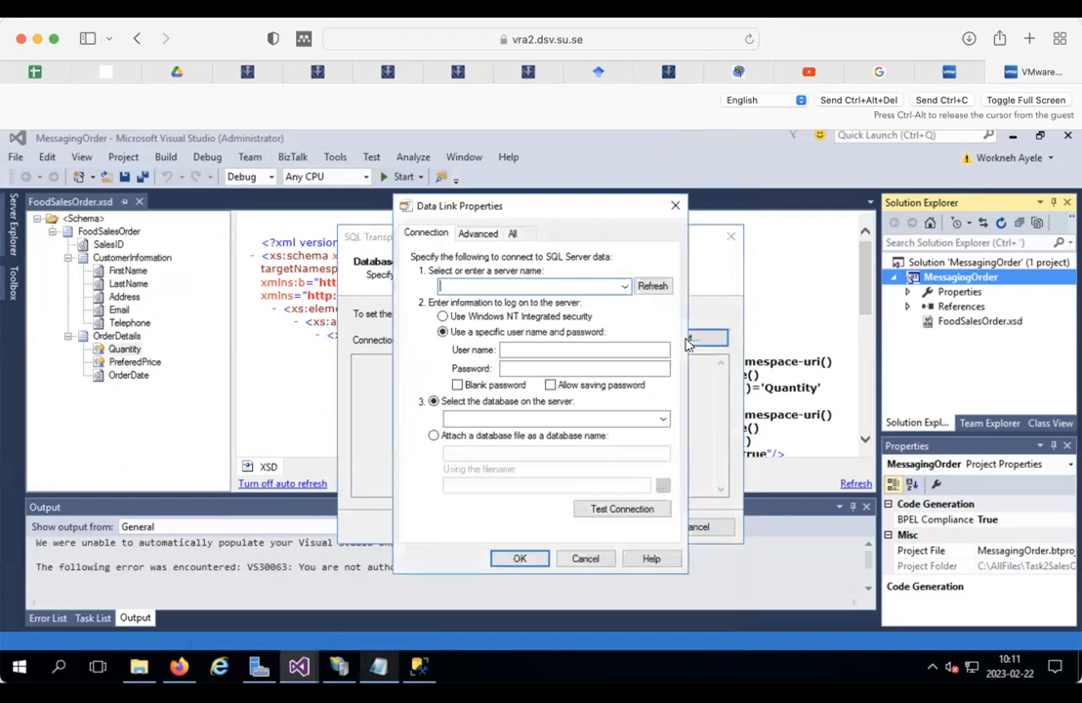
click(504, 288)
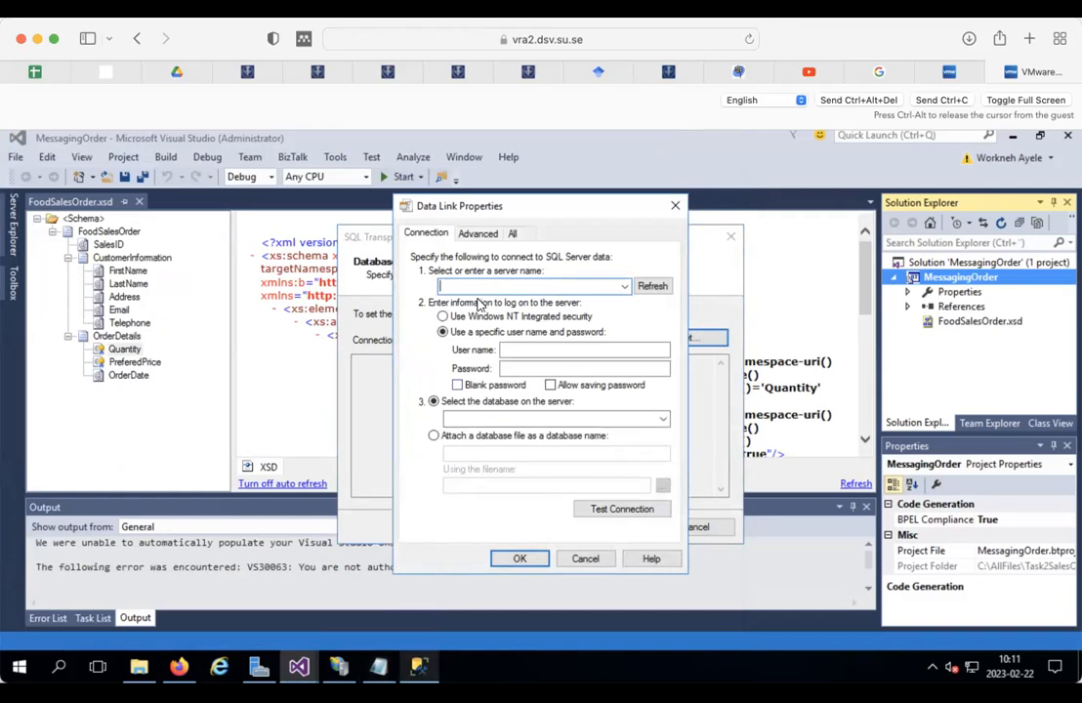
click(415, 666)
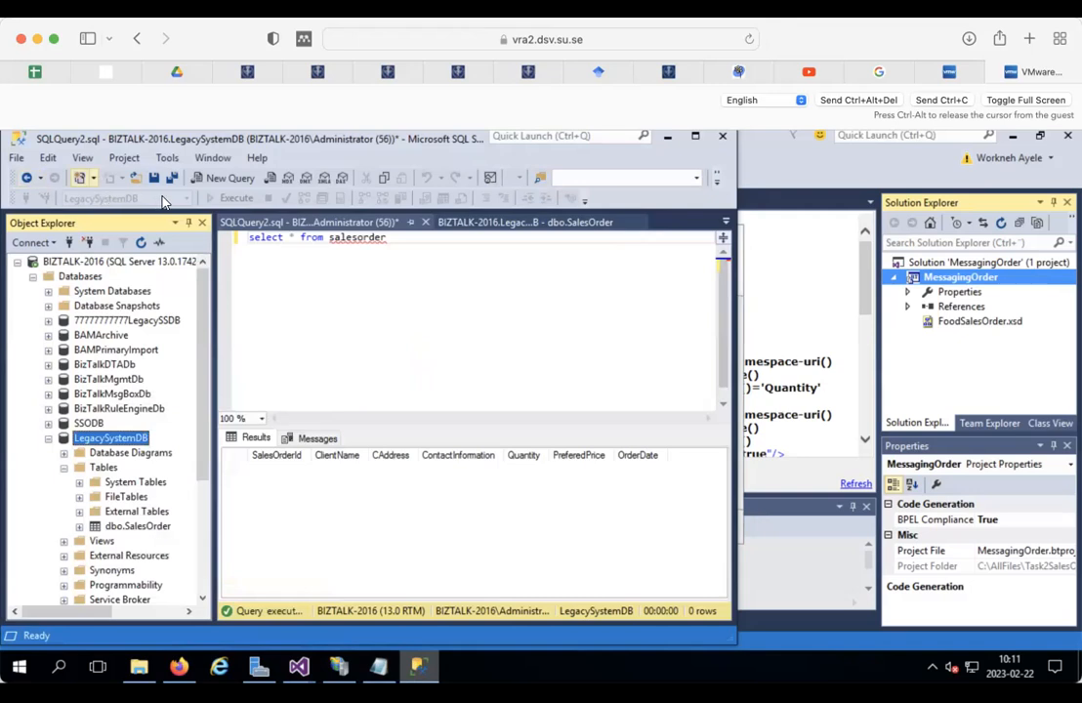
right_click(86, 263)
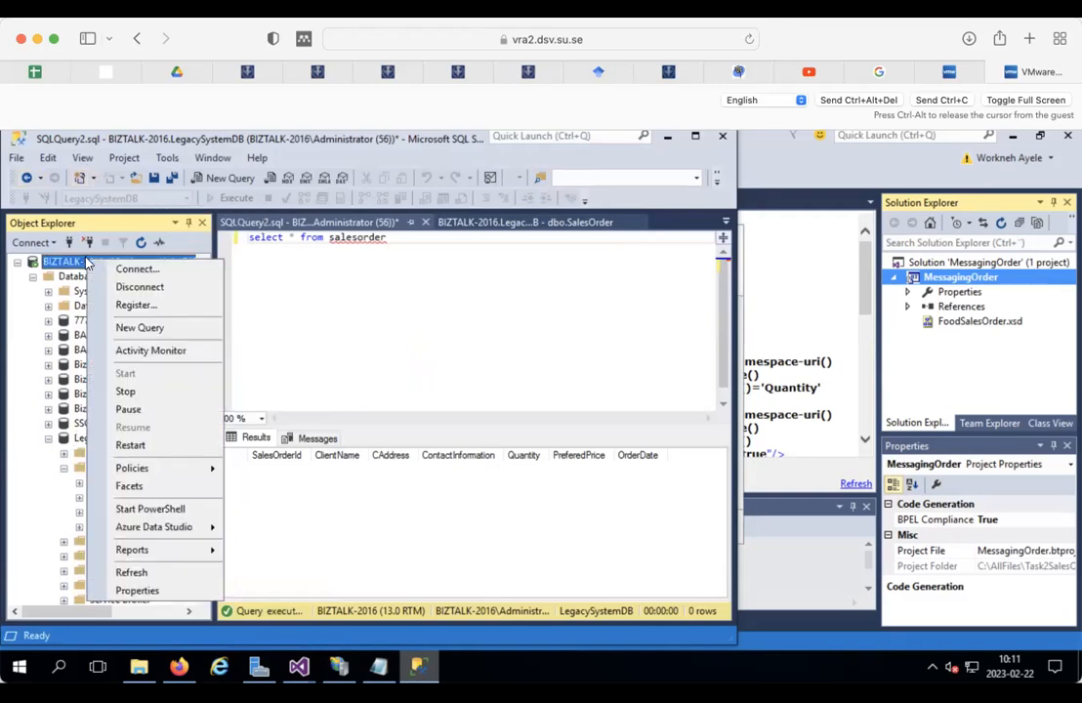
click(137, 269)
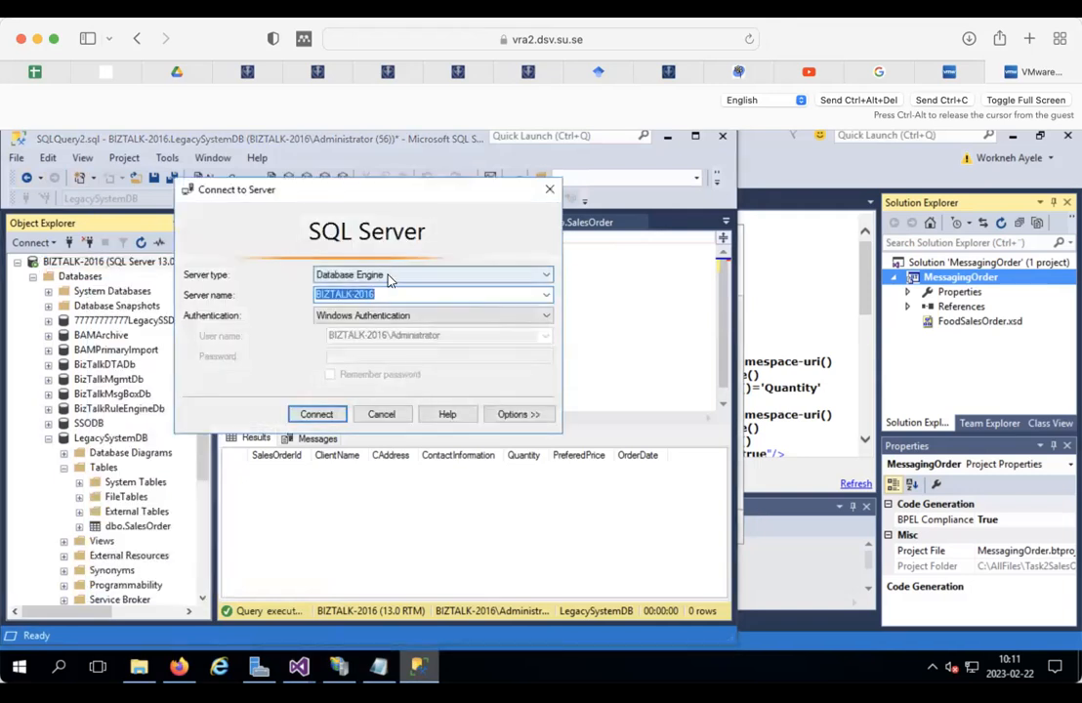
right_click(358, 295)
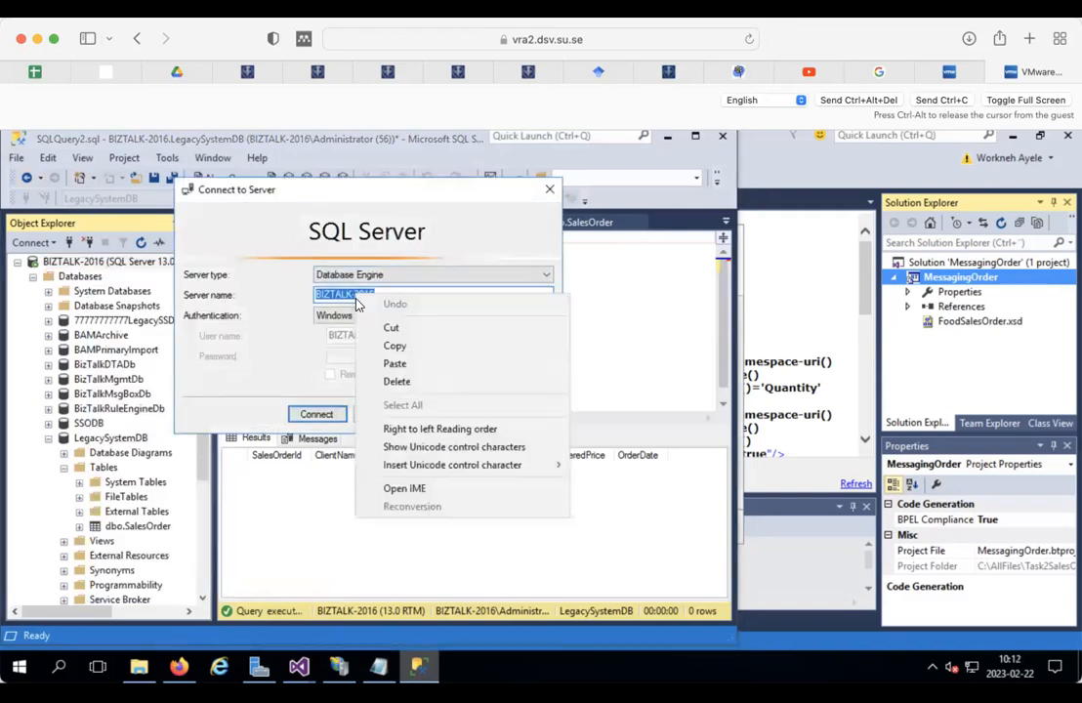
click(394, 345)
click(380, 414)
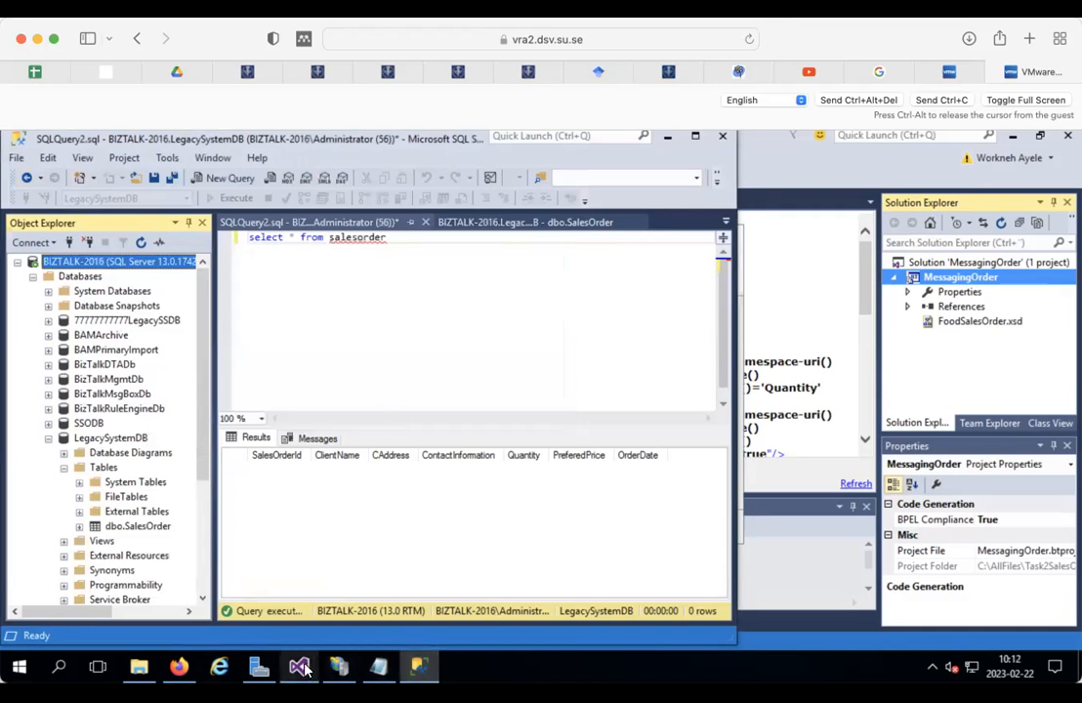
mouse_move(303, 668)
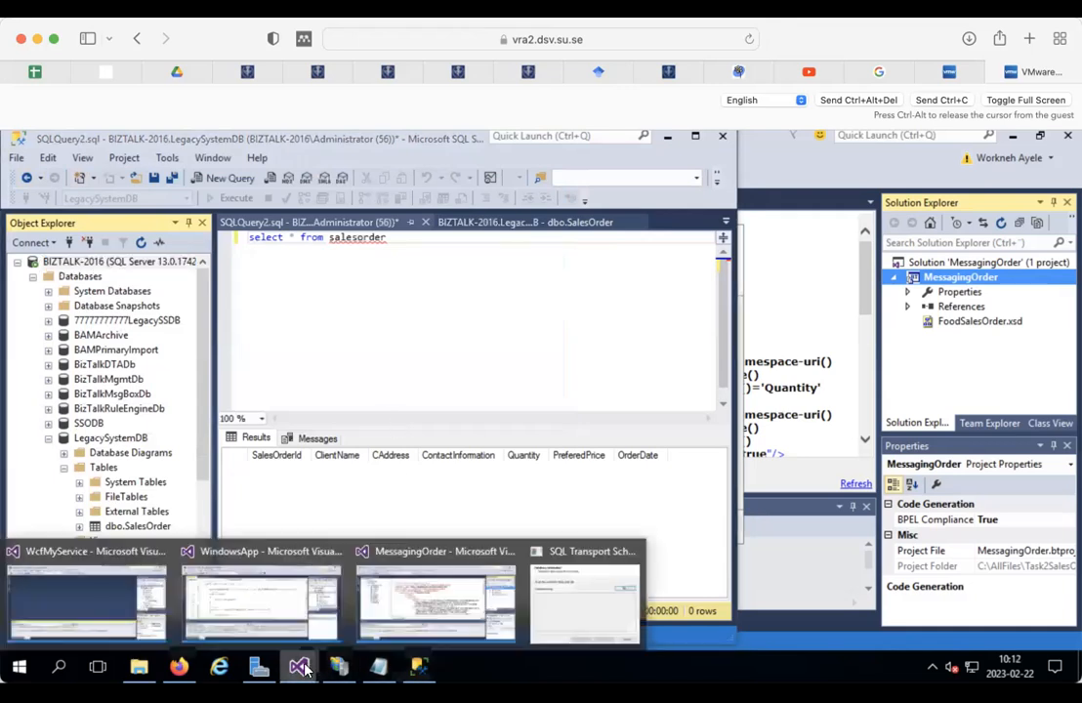
click(578, 582)
click(452, 284)
key(ctrl+v)
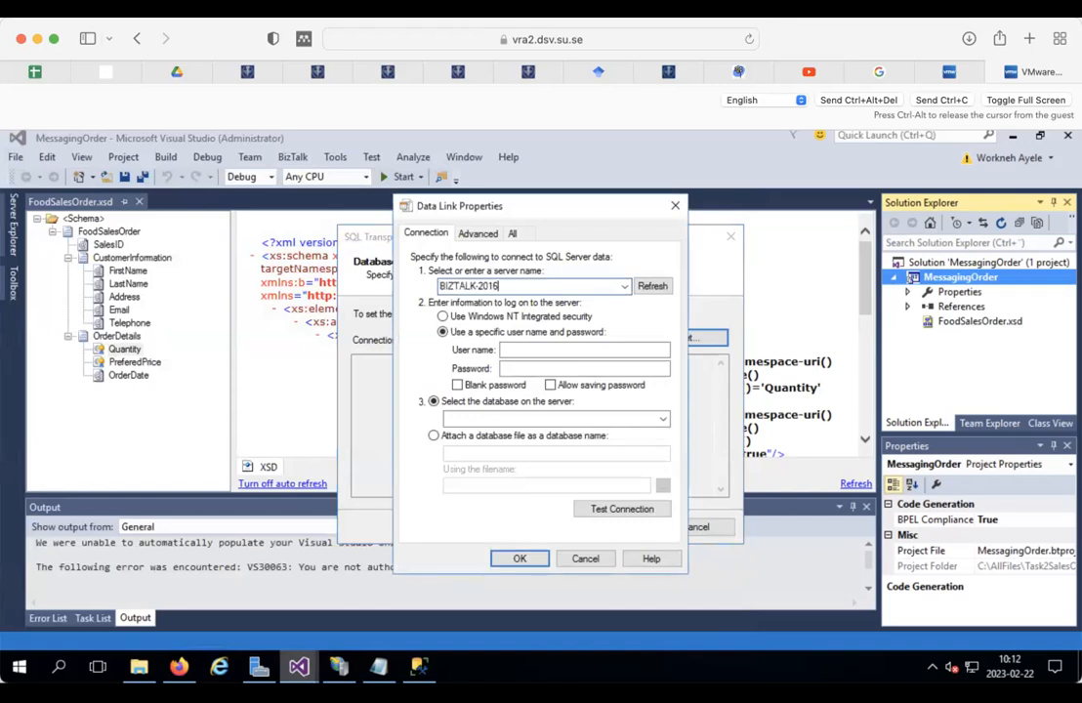
Step: Use Windows NT Integrated security, select database LegacySystemDB, test the connection successfully and accept
click(443, 317)
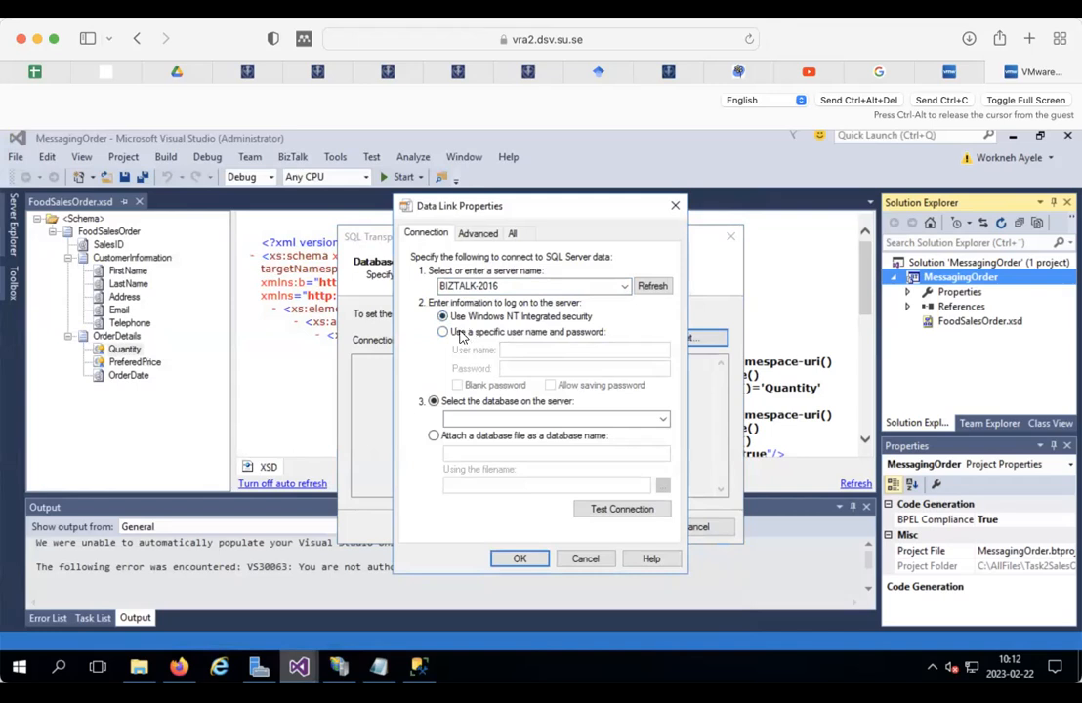
click(462, 334)
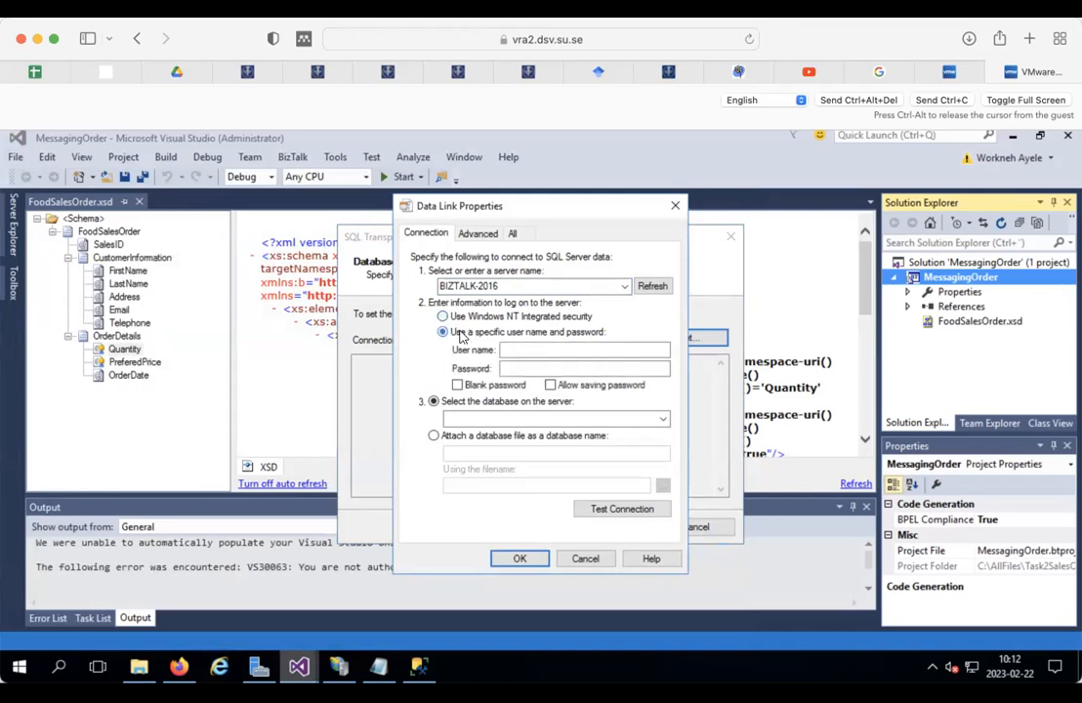
click(447, 320)
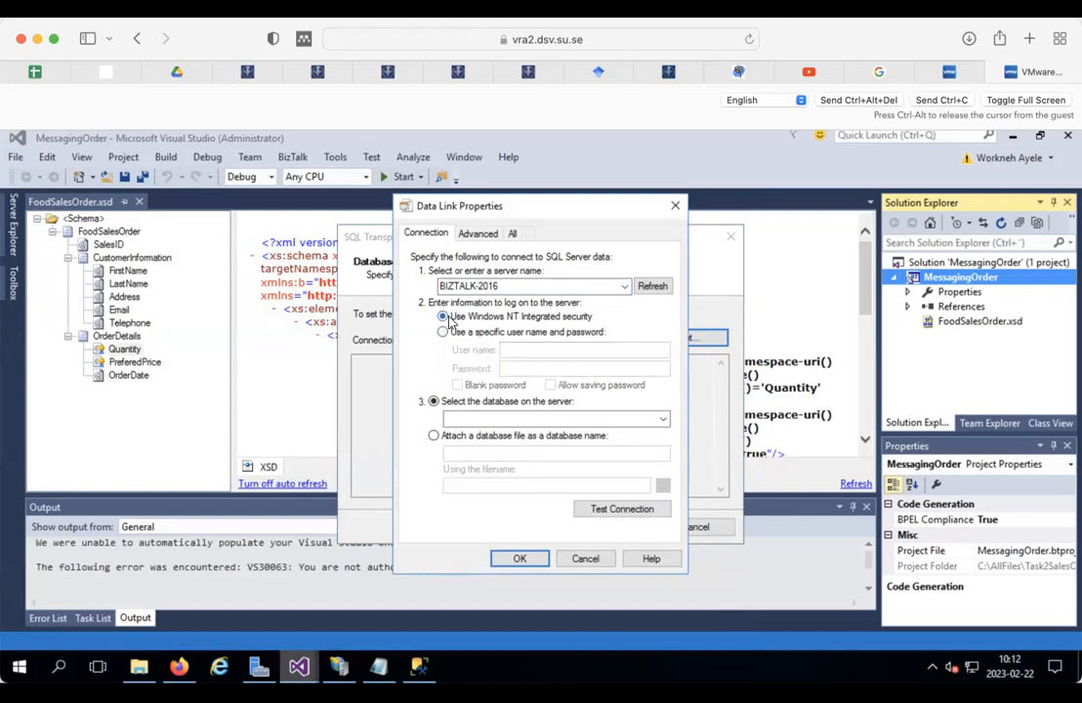
click(661, 419)
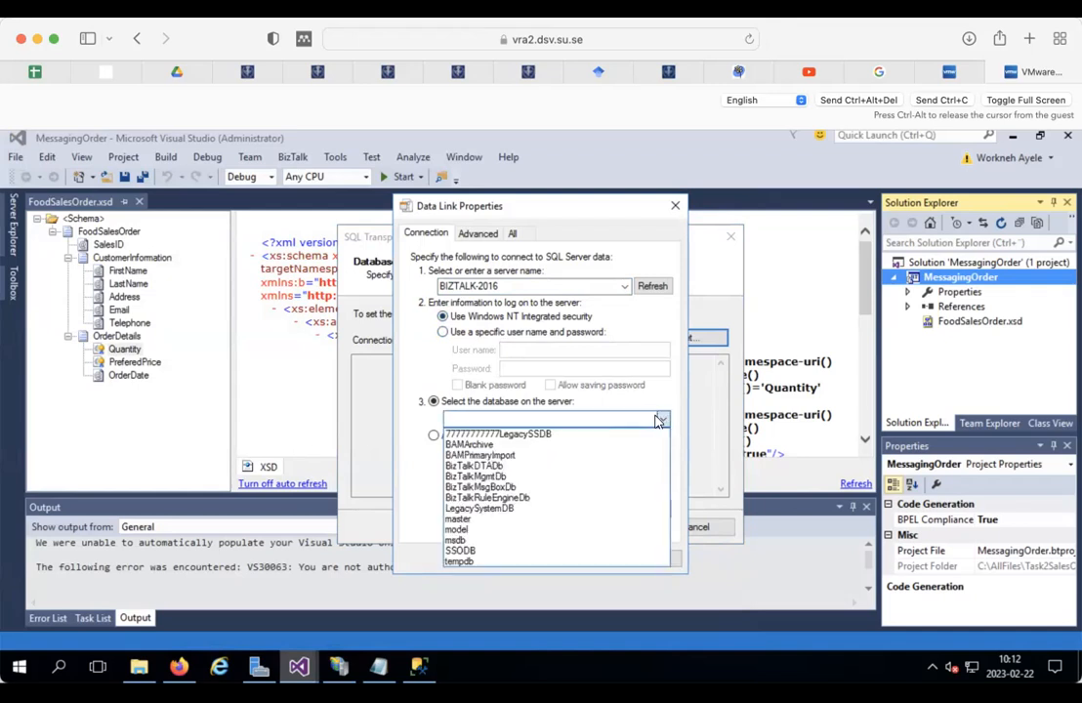
click(479, 508)
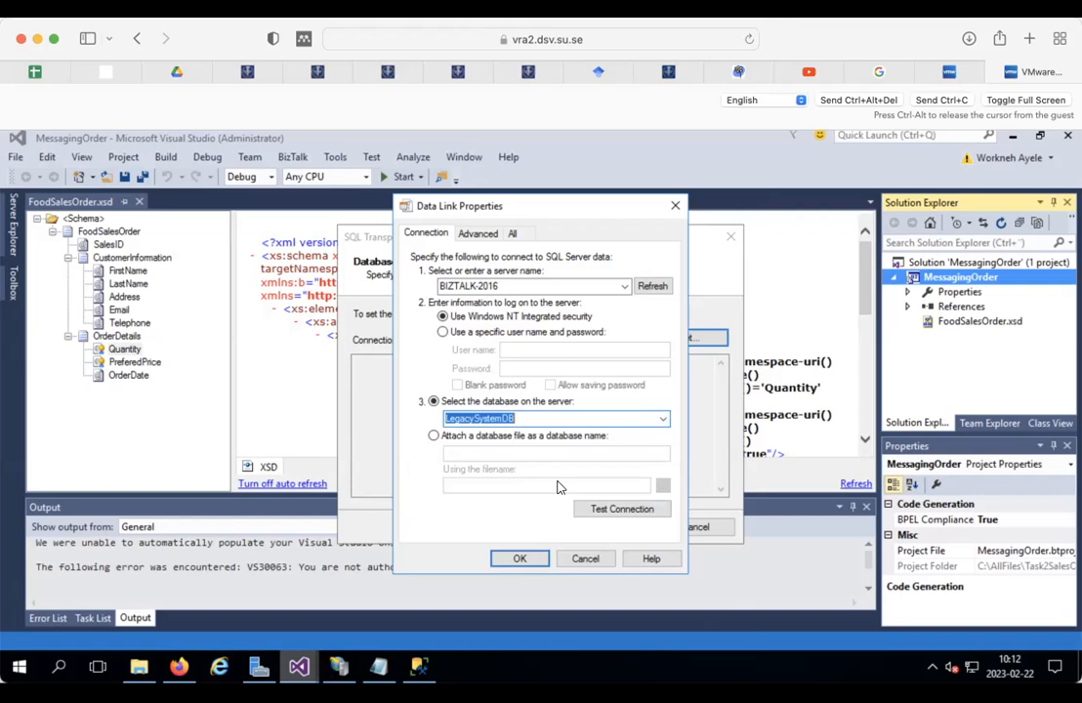
click(593, 509)
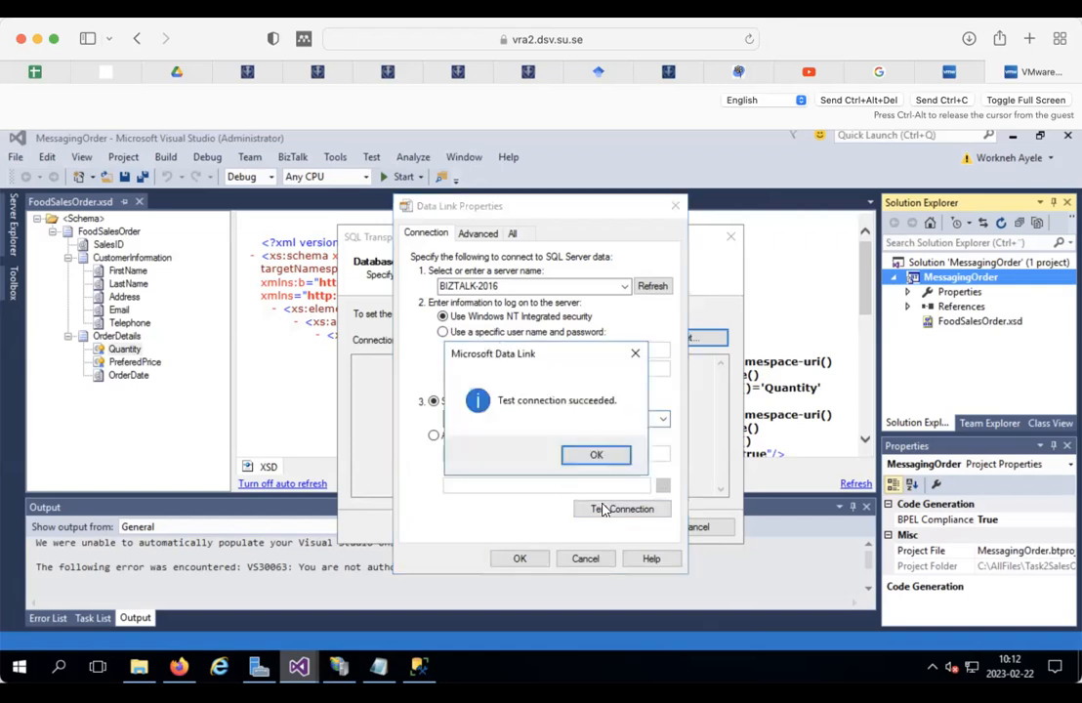
click(598, 455)
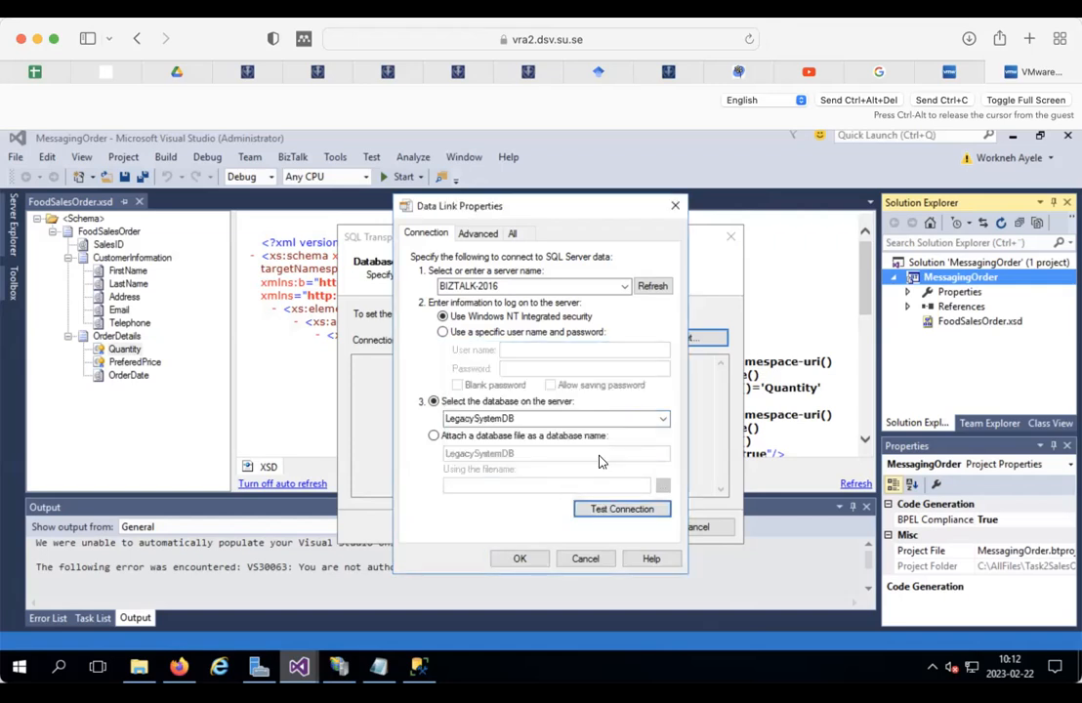
click(530, 559)
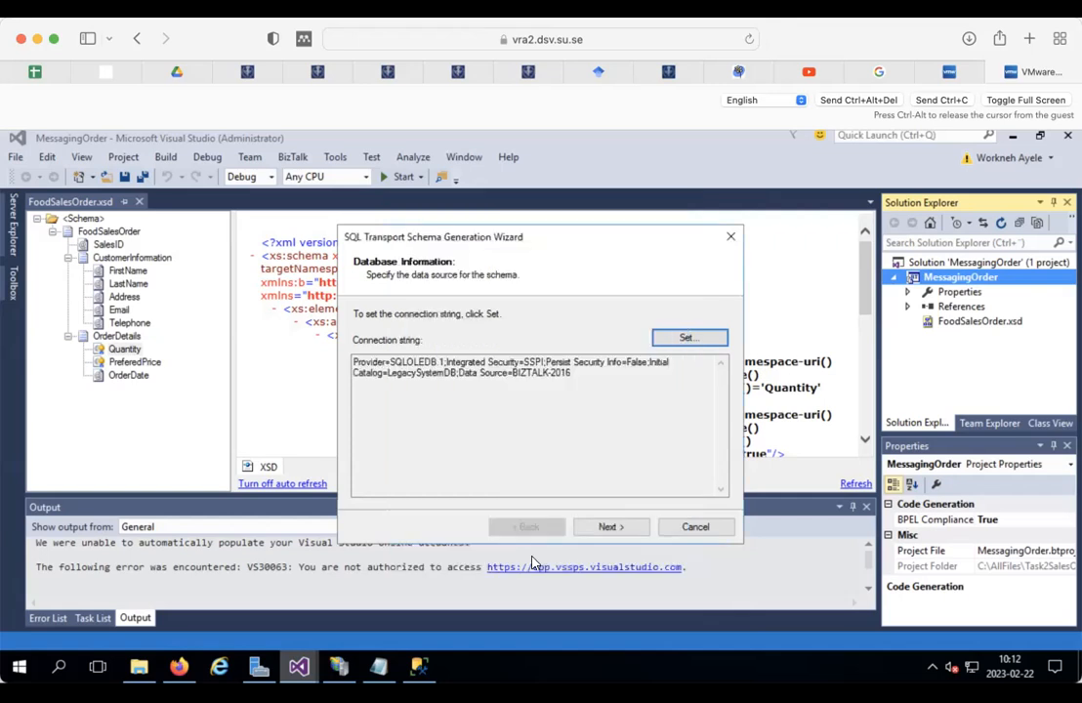
click(607, 528)
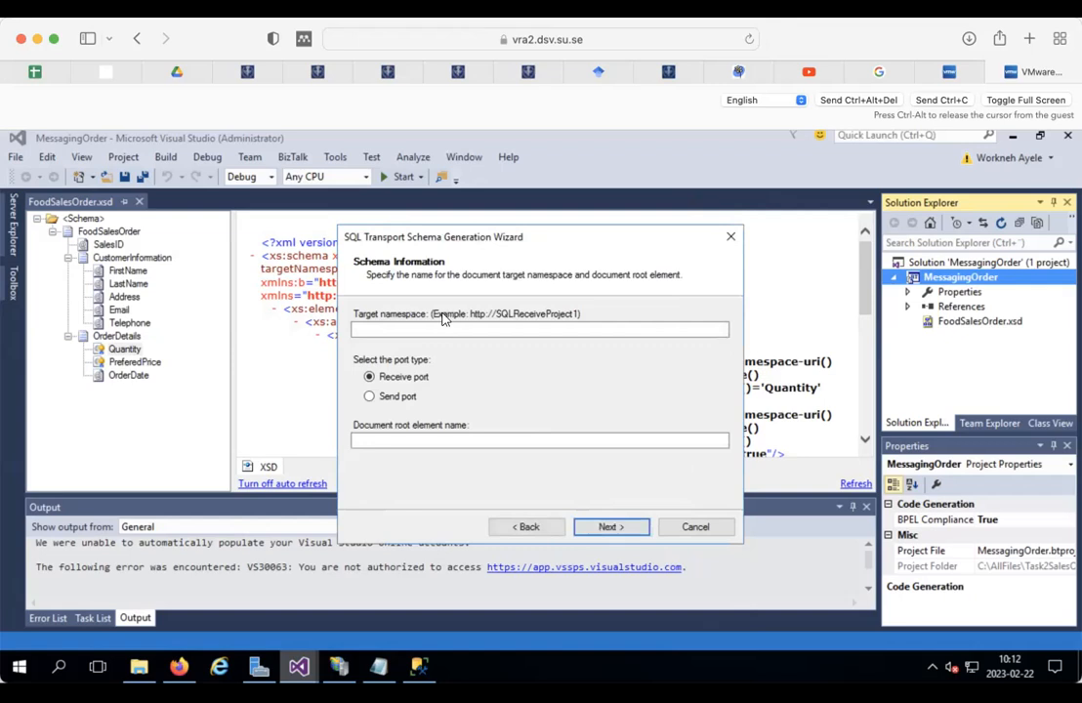
click(384, 404)
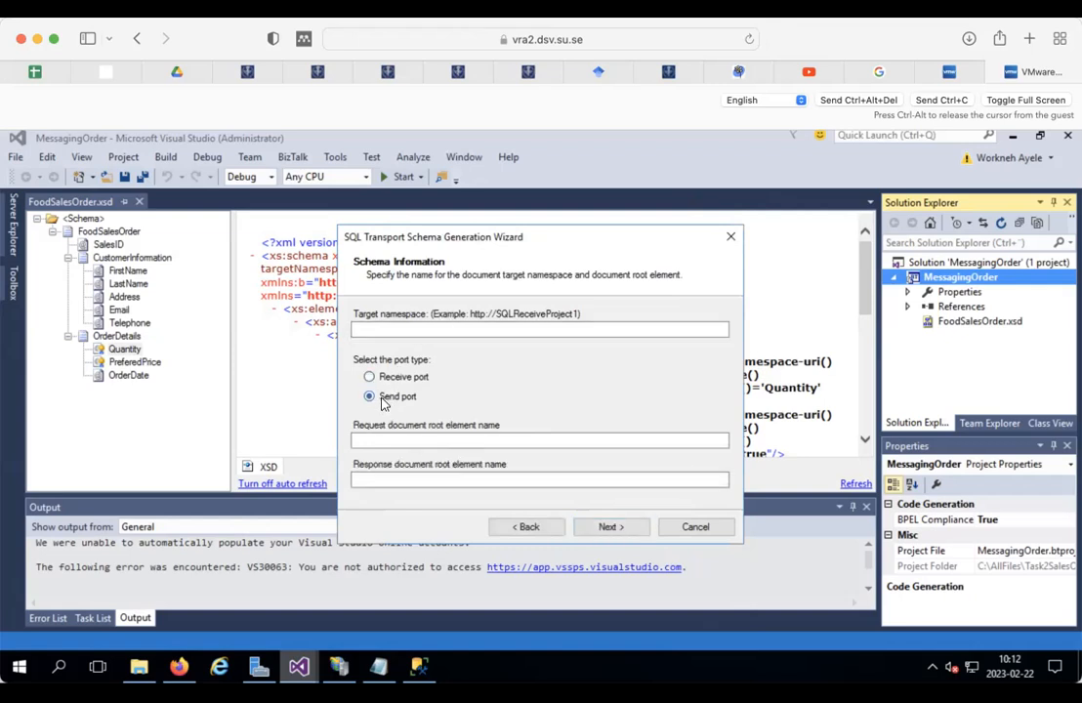
click(399, 326)
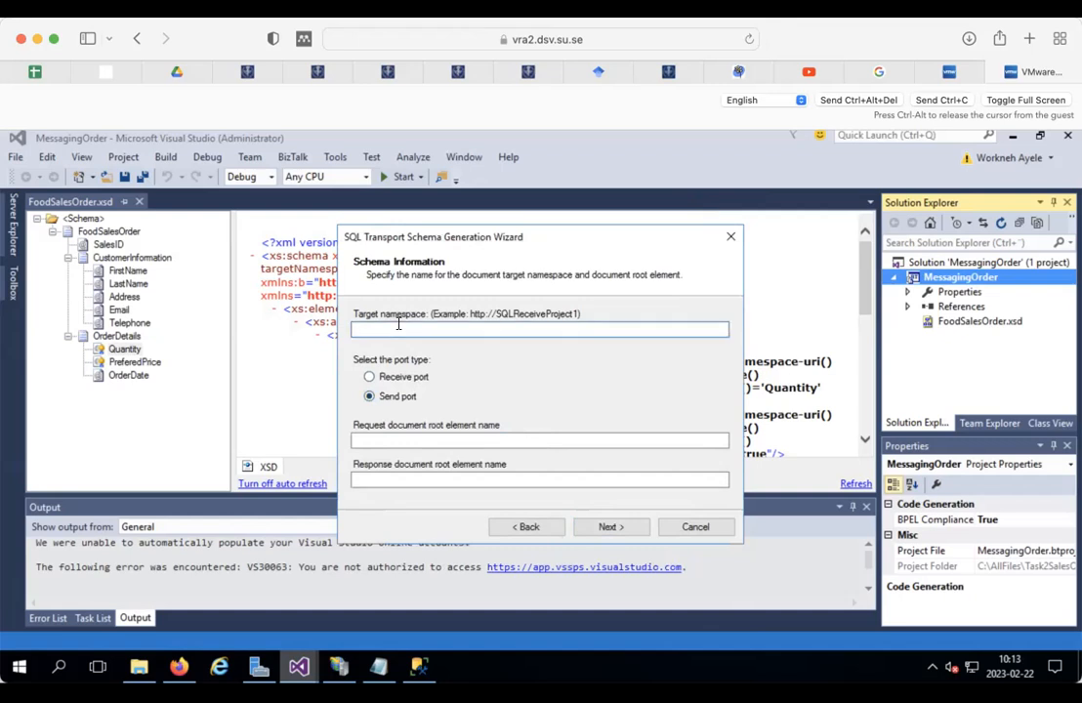
text(http://MessagingOrder.v)
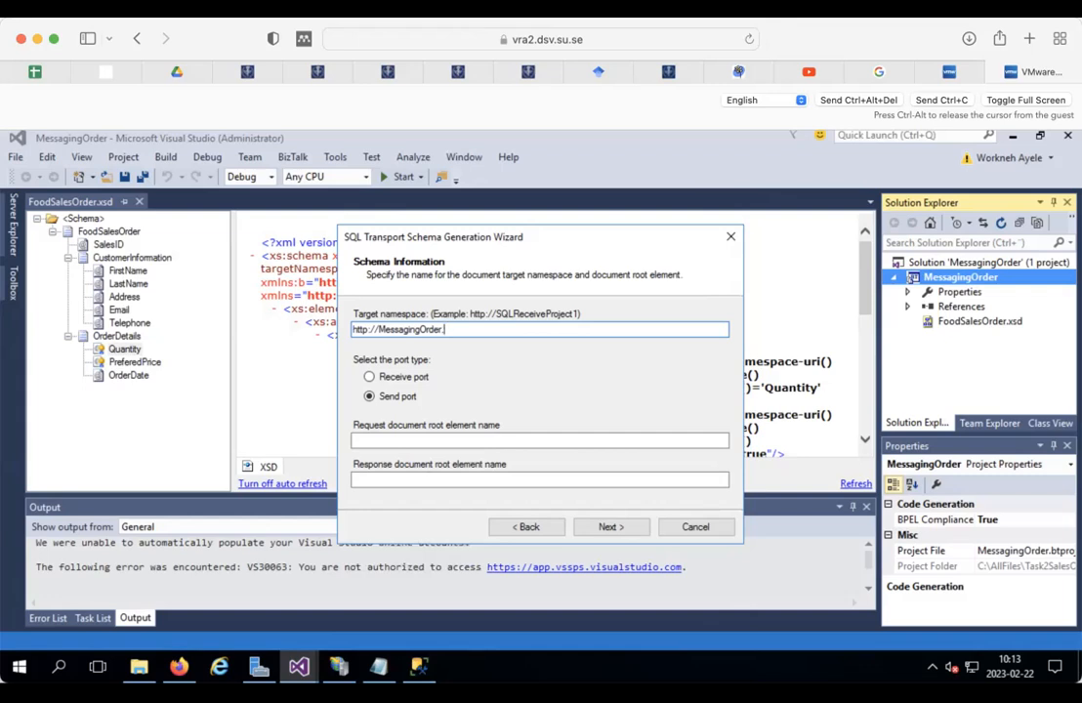
text(BIZTALK-2016)
key(BackSpace)
key(BackSpace)
key(BackSpace)
key(BackSpace)
key(BackSpace)
key(BackSpace)
key(BackSpace)
key(BackSpace)
key(BackSpace)
key(BackSpace)
key(BackSpace)
key(BackSpace)
Step: In Management Studio, copy the LegacySystemDB database name via Rename
right_click(418, 667)
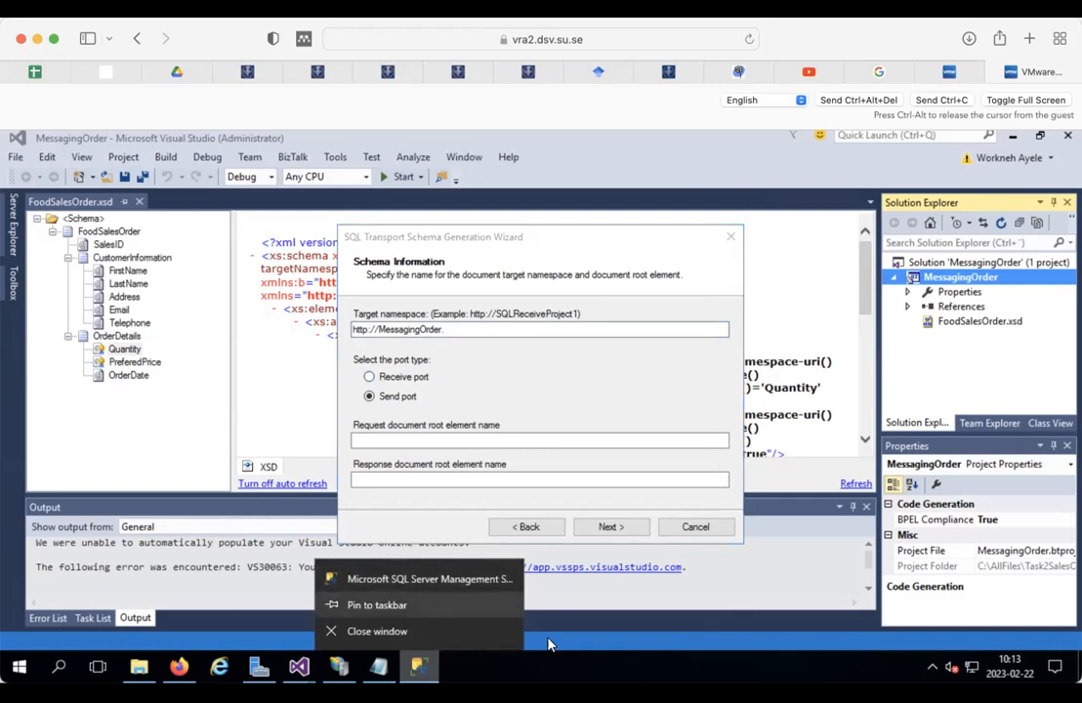
click(419, 666)
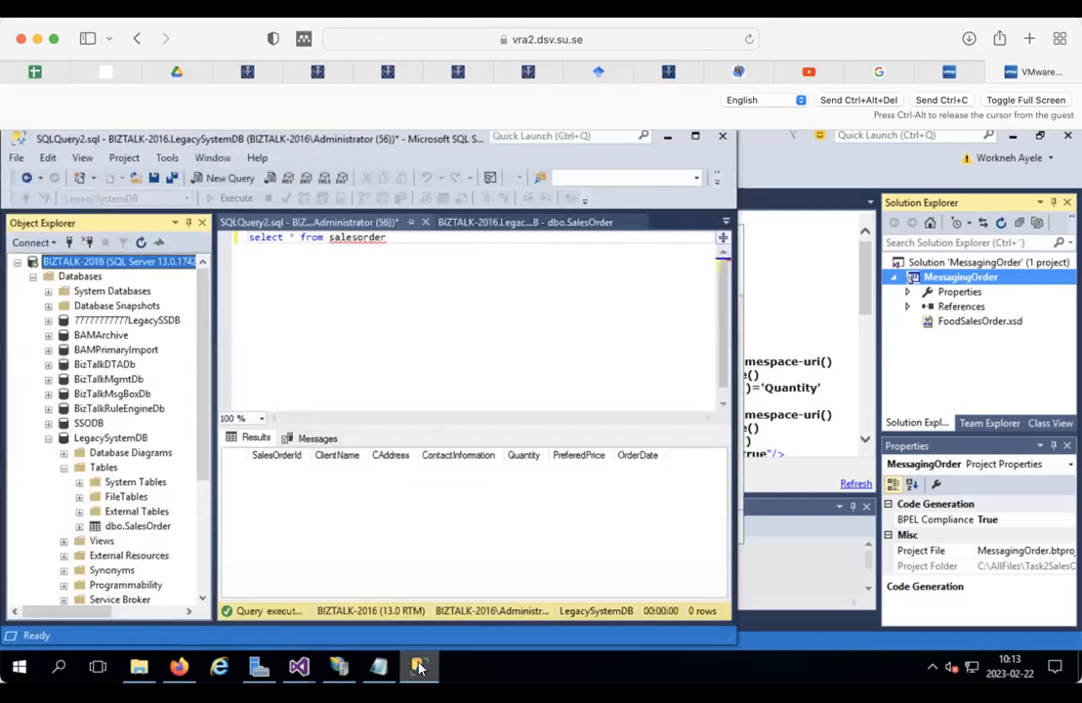
click(419, 666)
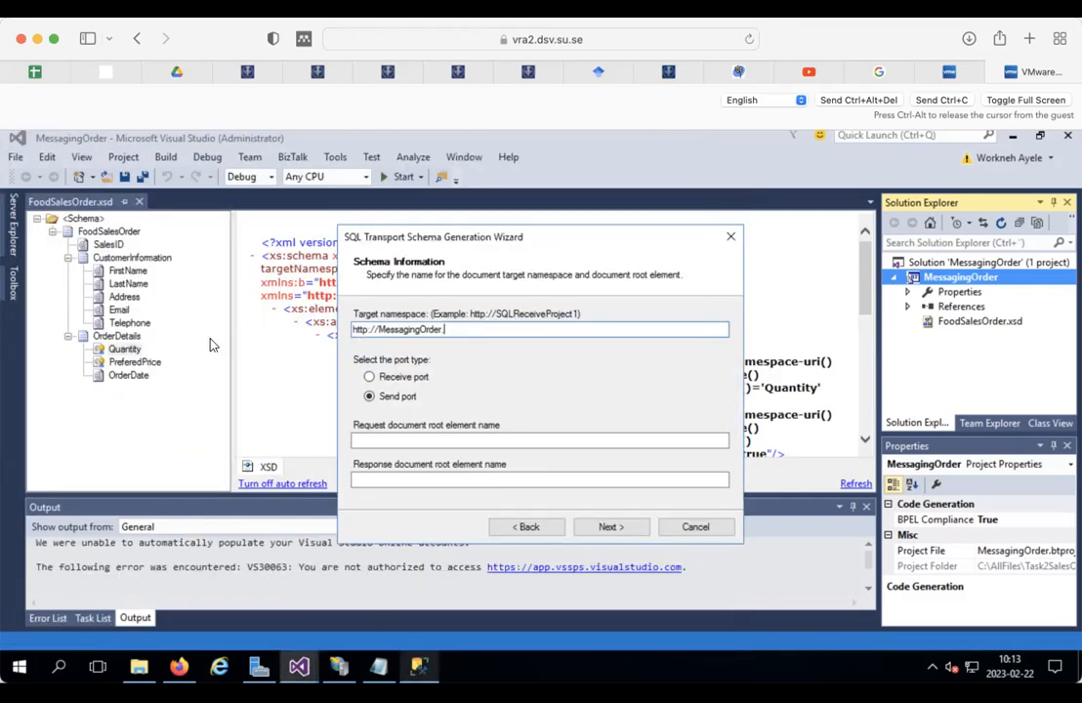
click(419, 667)
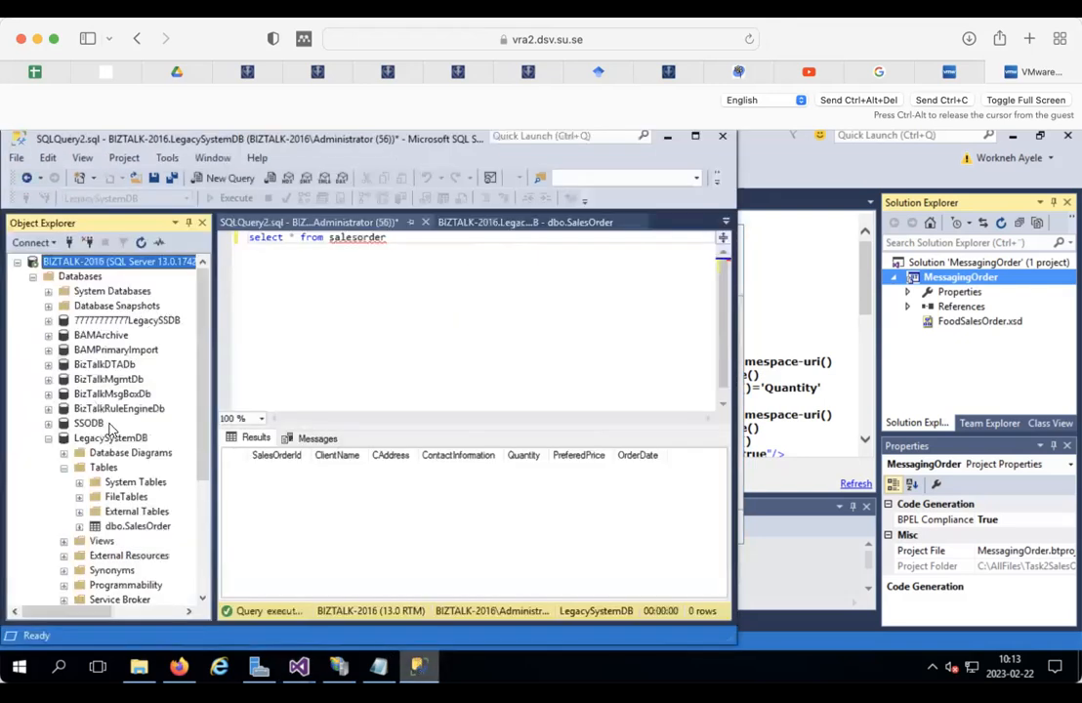
right_click(110, 438)
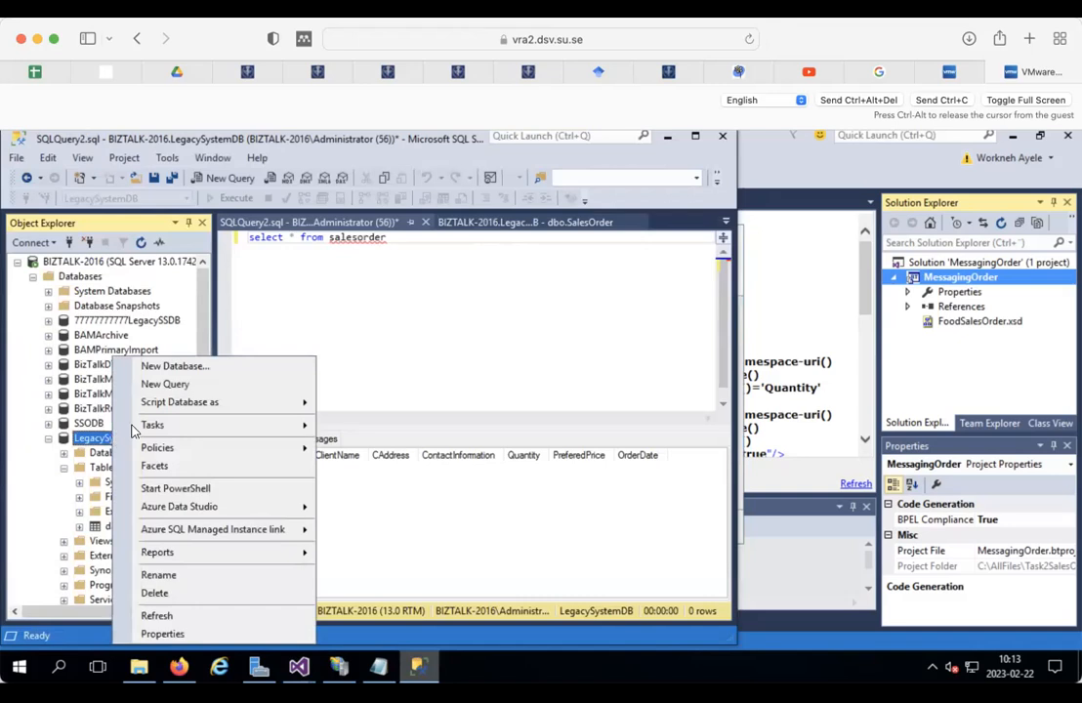
click(174, 574)
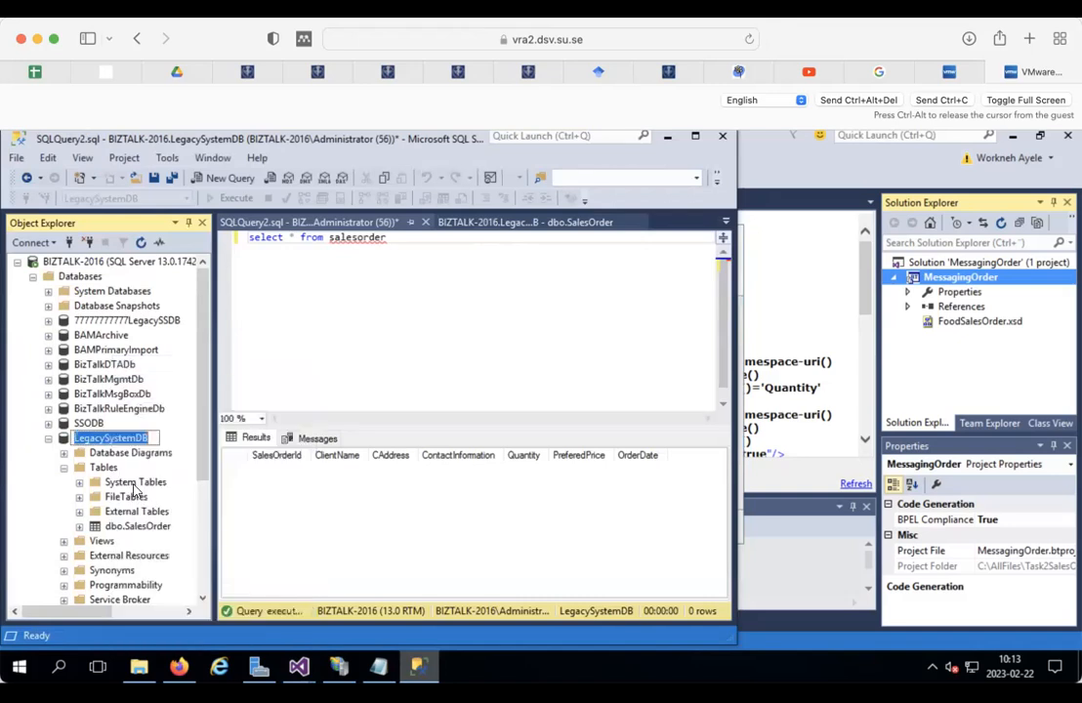
right_click(116, 441)
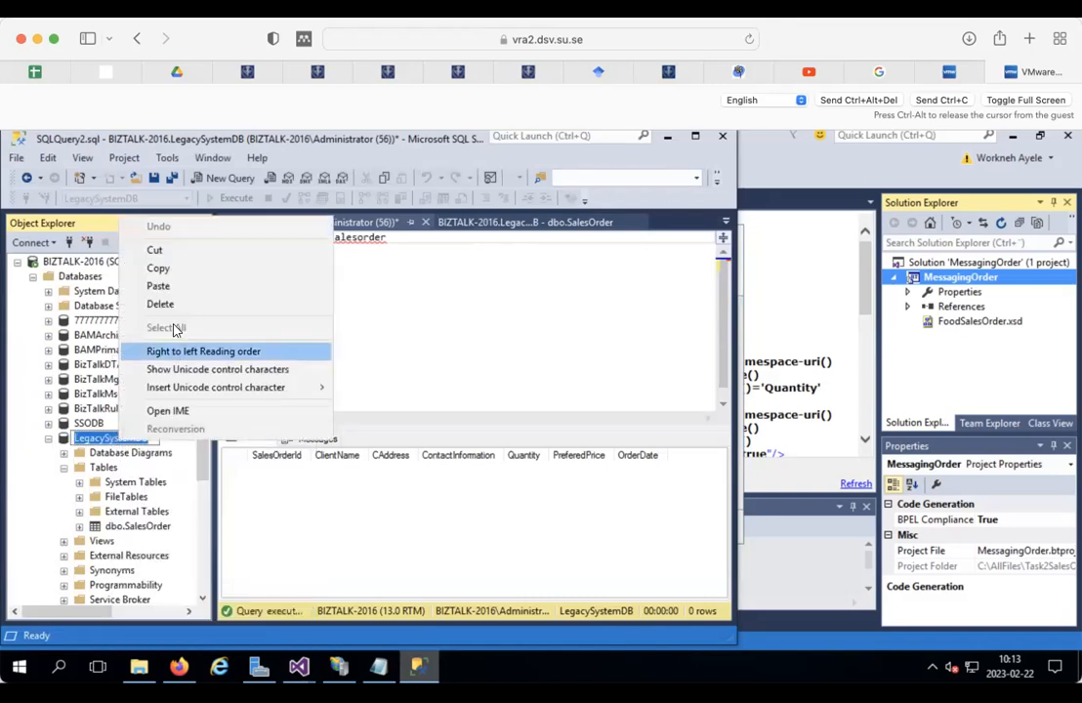
click(158, 267)
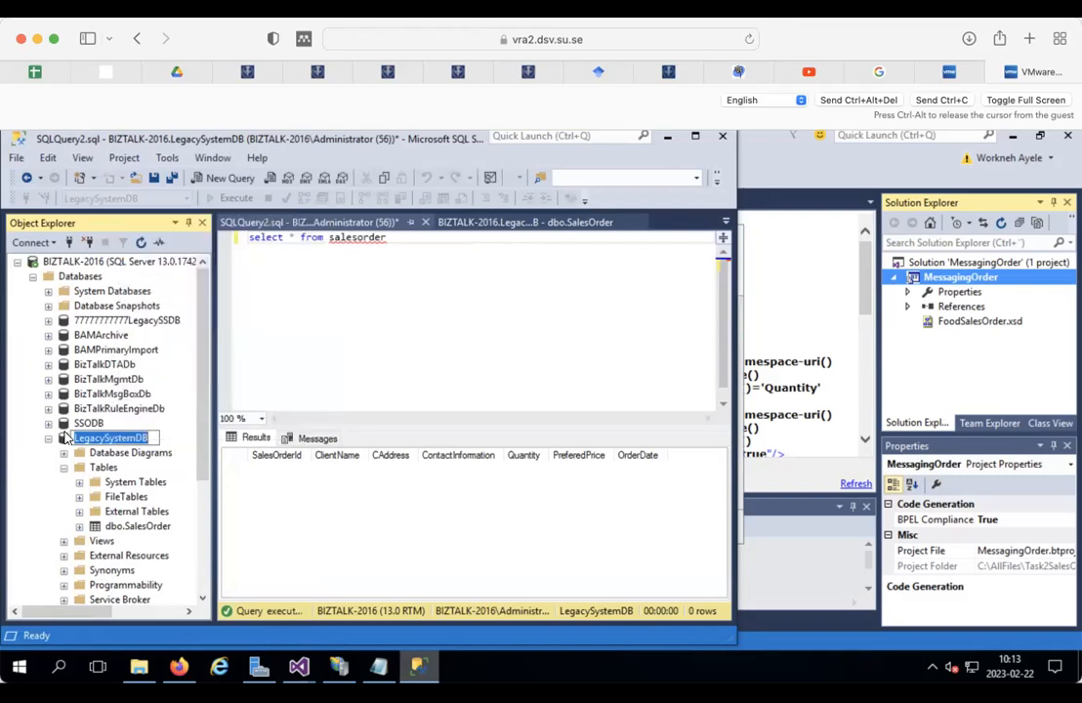
right_click(65, 441)
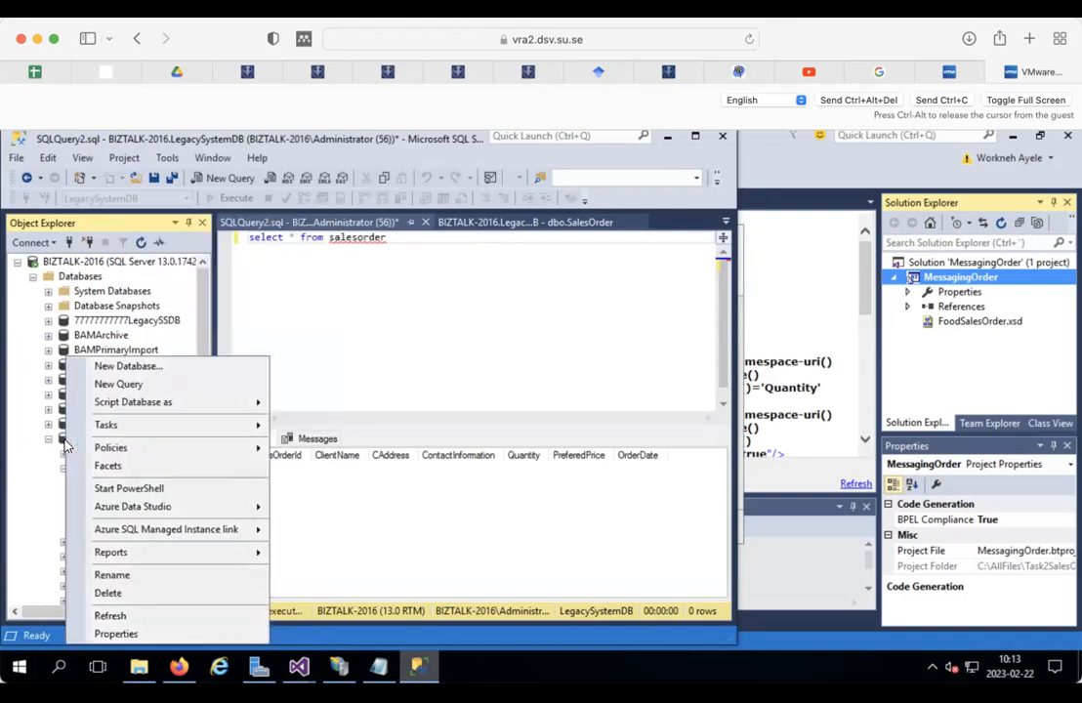
click(451, 349)
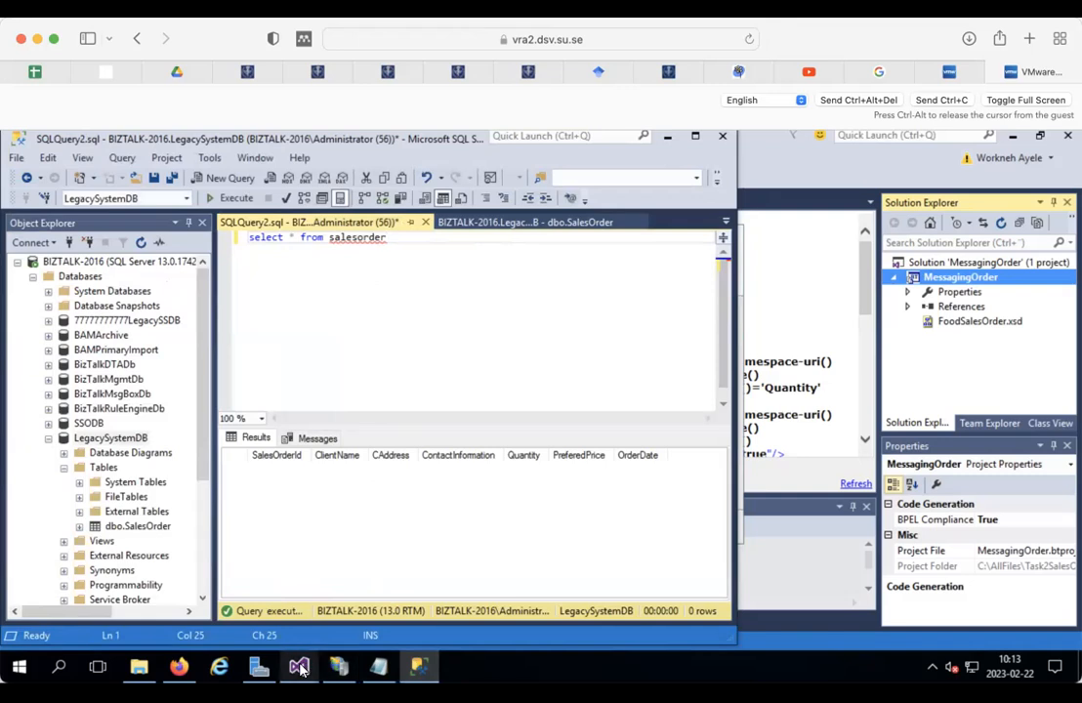
mouse_move(301, 669)
click(584, 590)
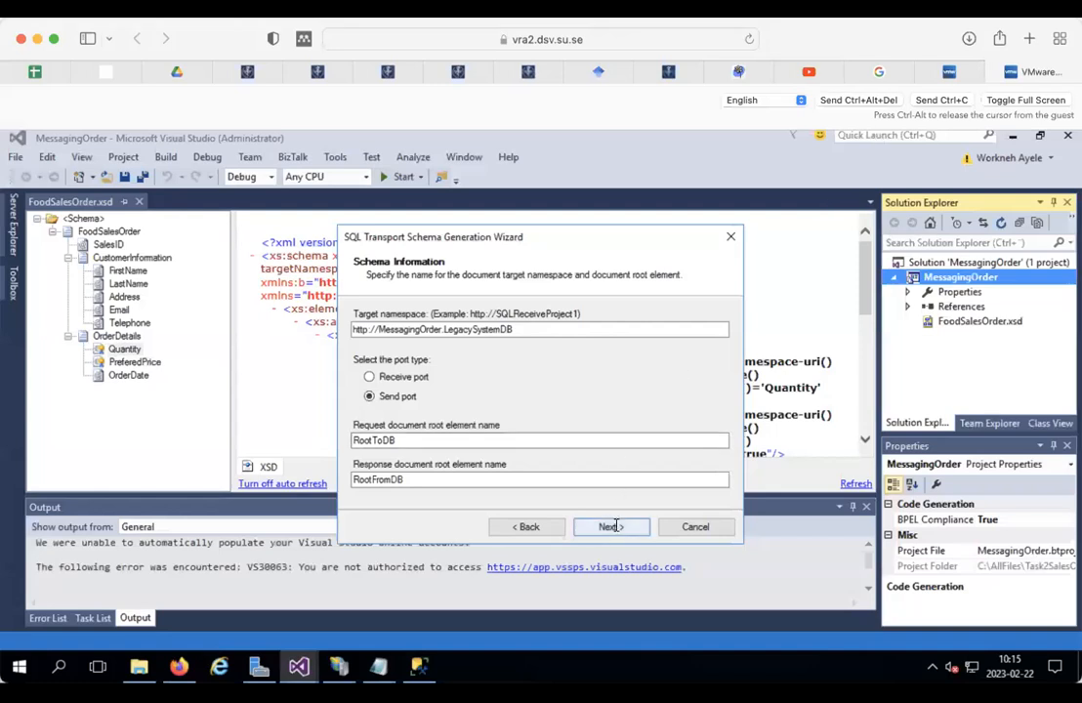
click(403, 442)
click(430, 329)
drag(420, 329, 442, 329)
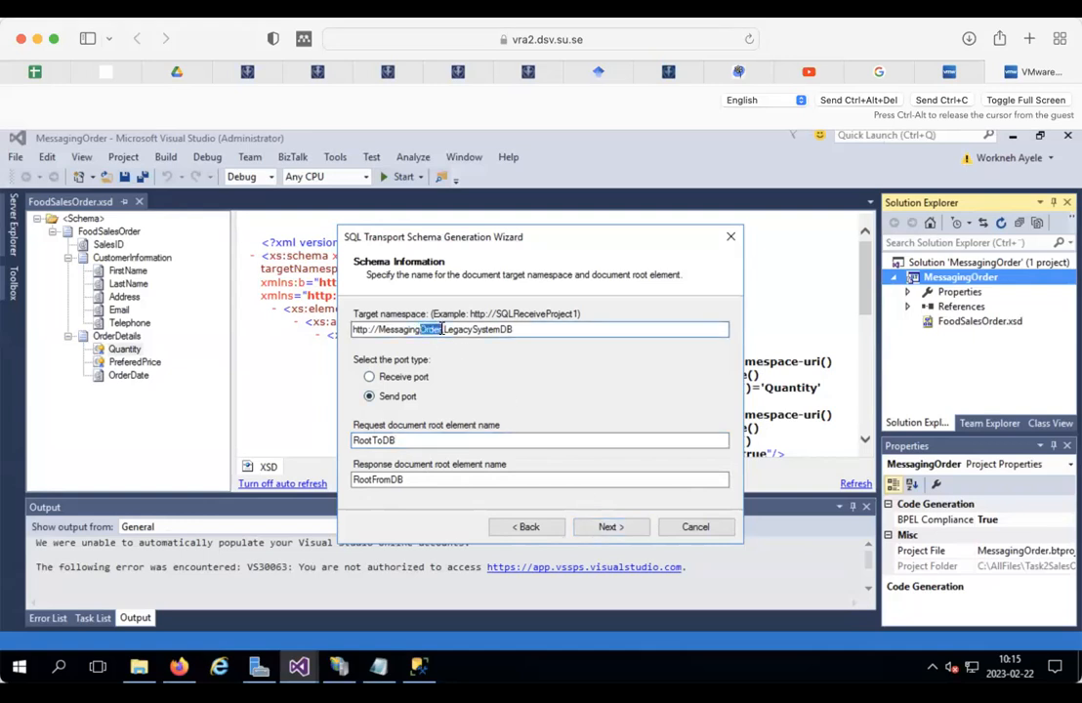
click(618, 527)
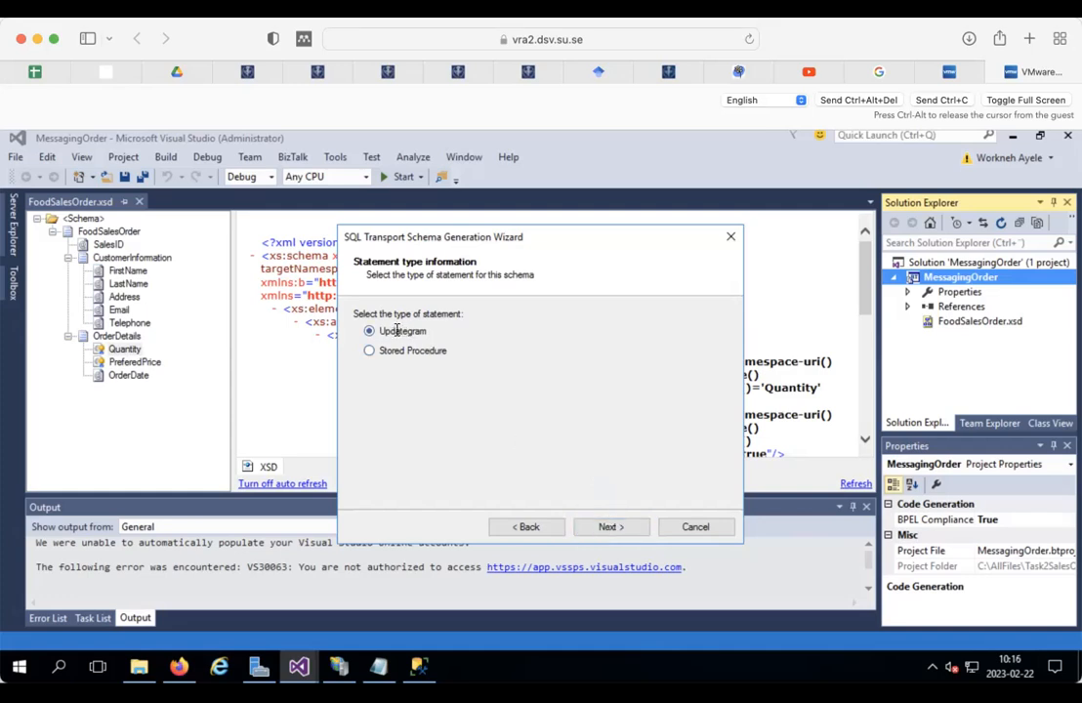
Step: Generate an Insert updategram schema for SalesOrder with all columns, SalesOrderId through OrderDate
click(609, 527)
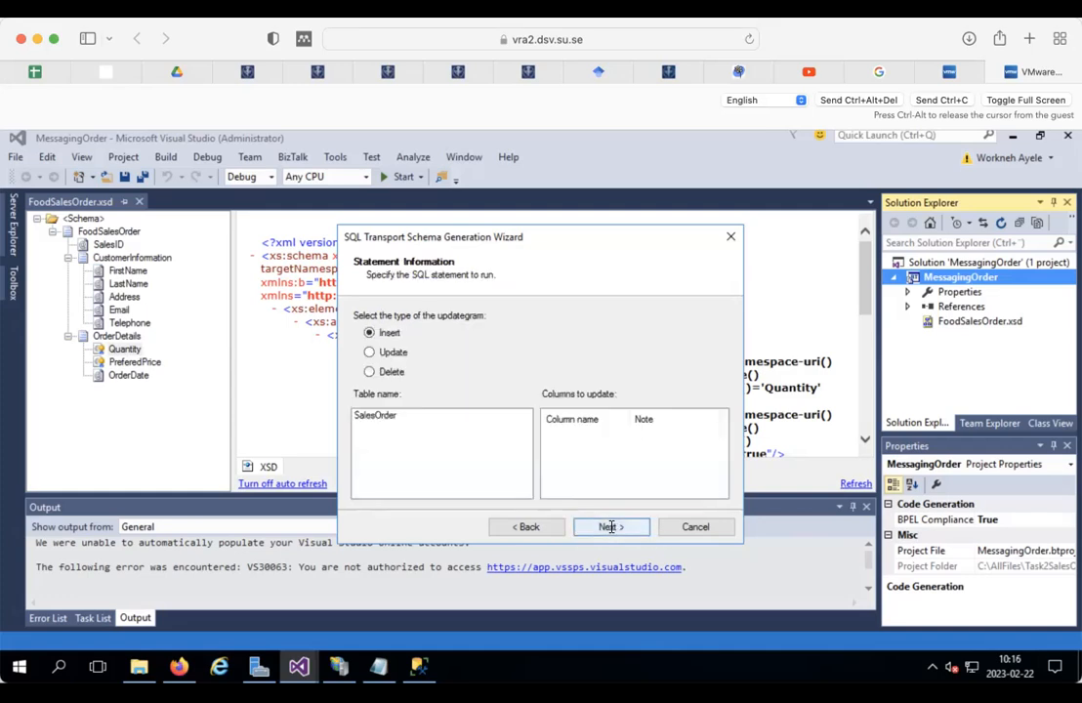
click(380, 414)
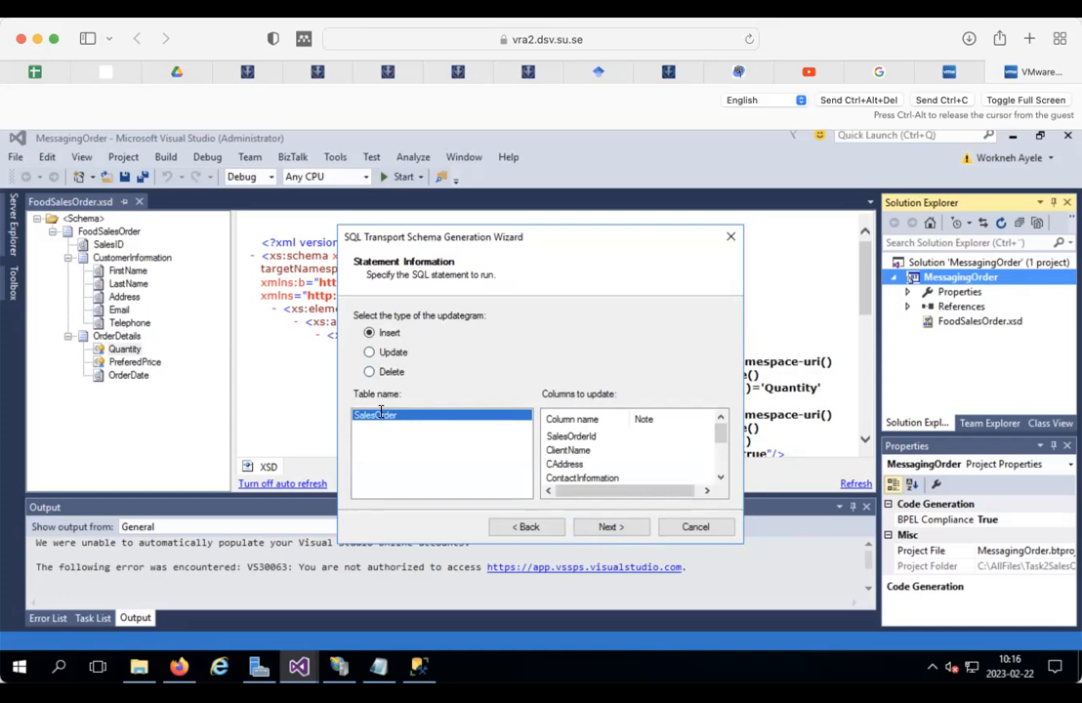
click(590, 436)
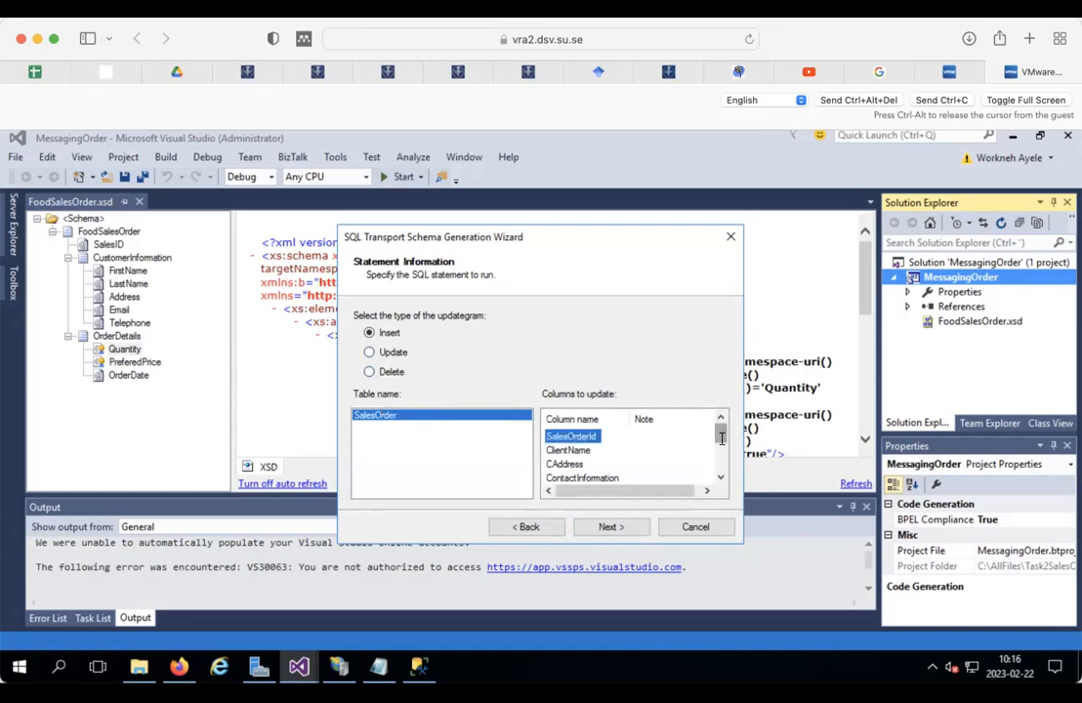
drag(720, 436, 721, 490)
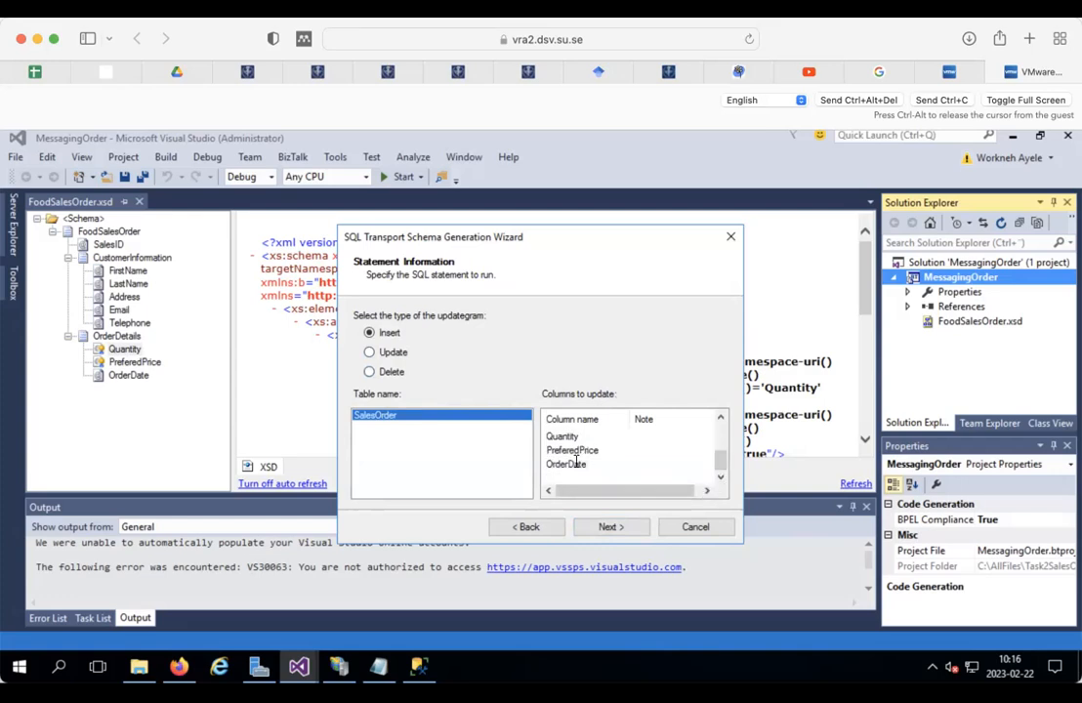
shift+click(578, 461)
drag(722, 463, 717, 420)
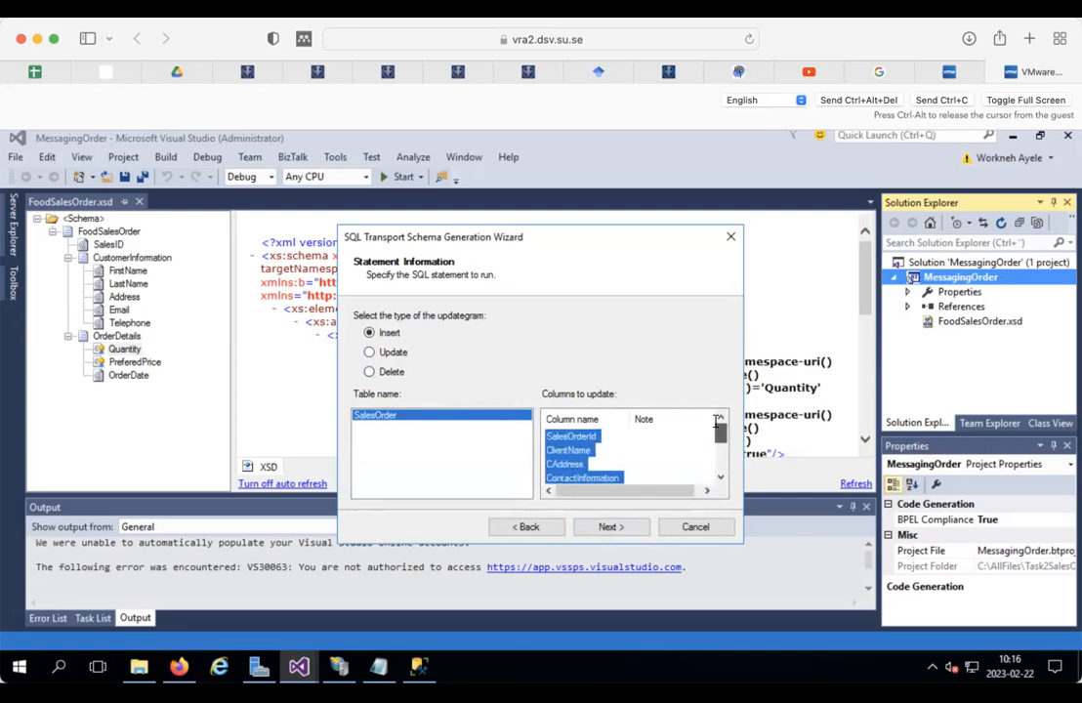
click(612, 527)
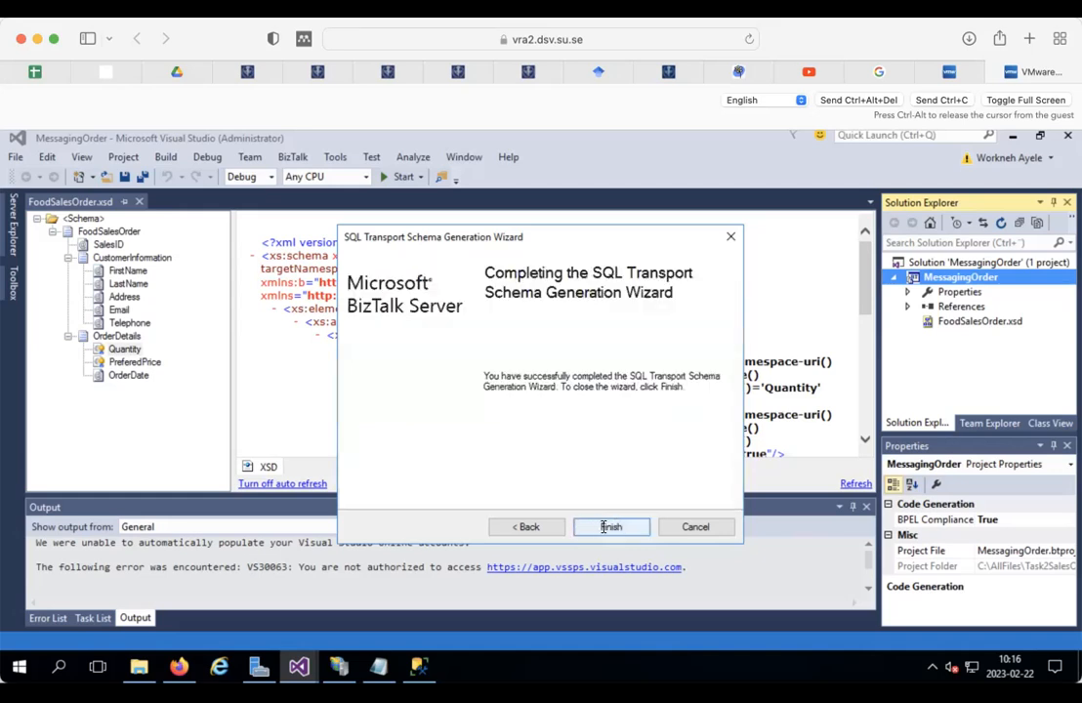
click(610, 527)
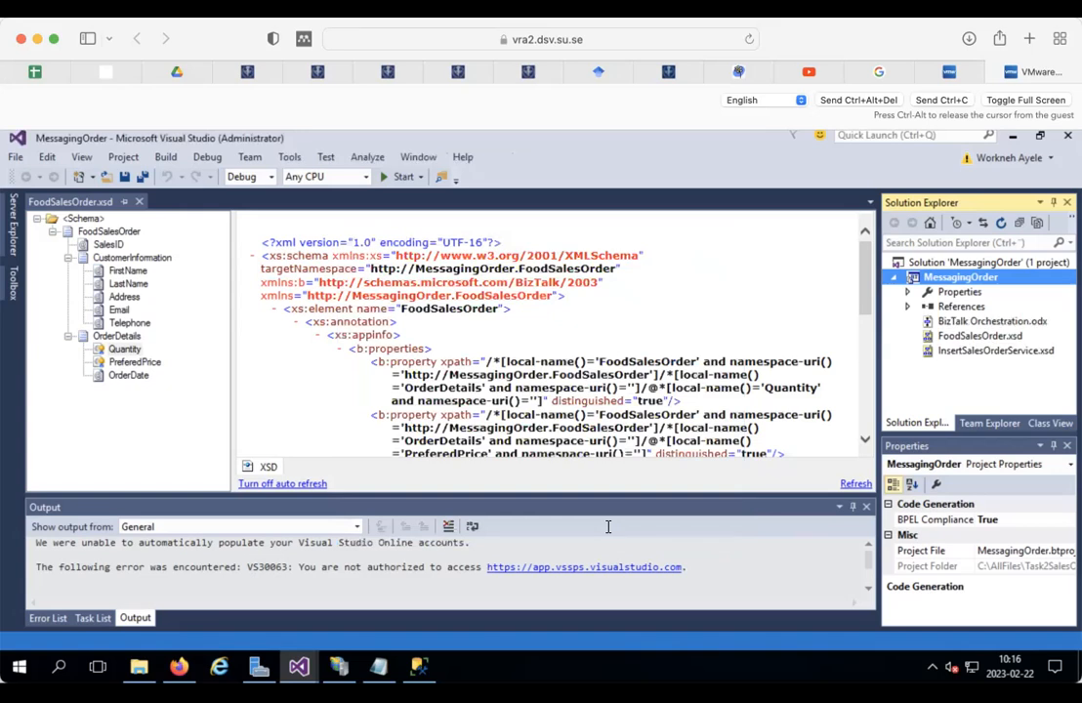
click(975, 351)
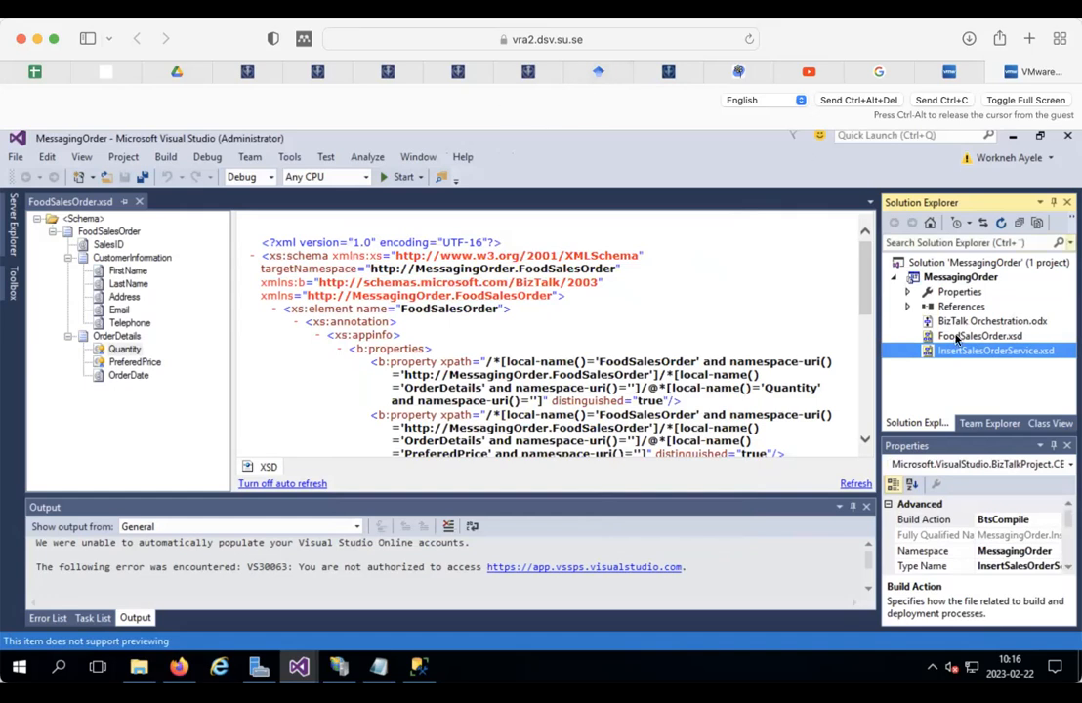
Step: Open InsertSalesOrderService.xsd, expand RootToDB > sync > after > SalesOrder, and save it
double_click(939, 351)
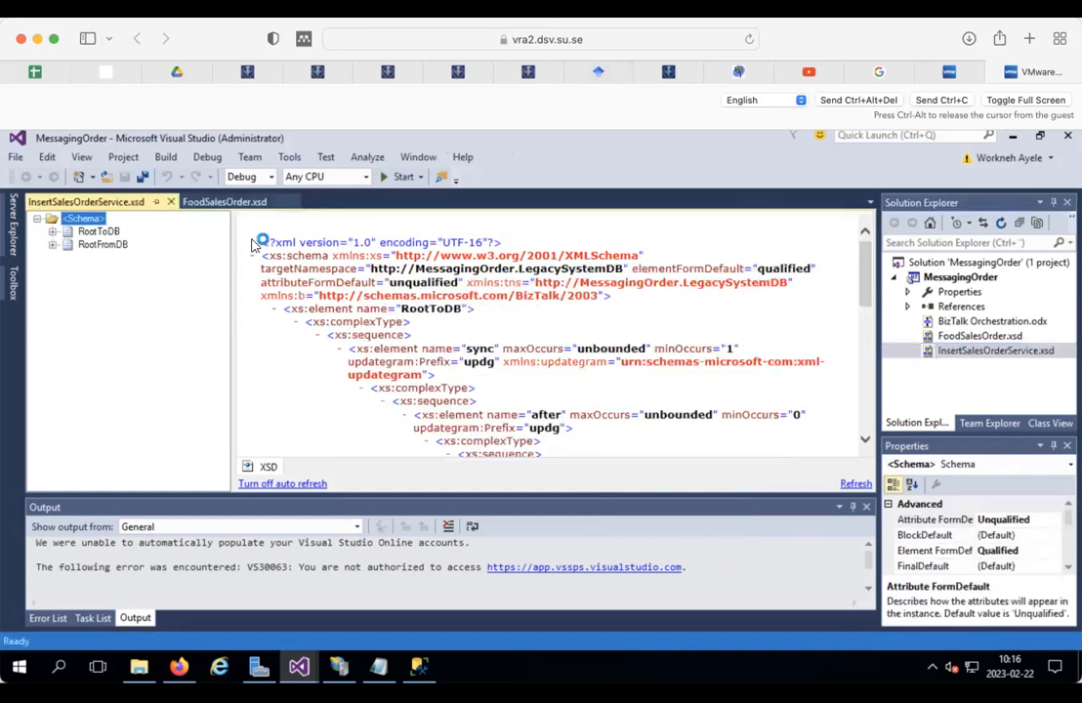
click(53, 231)
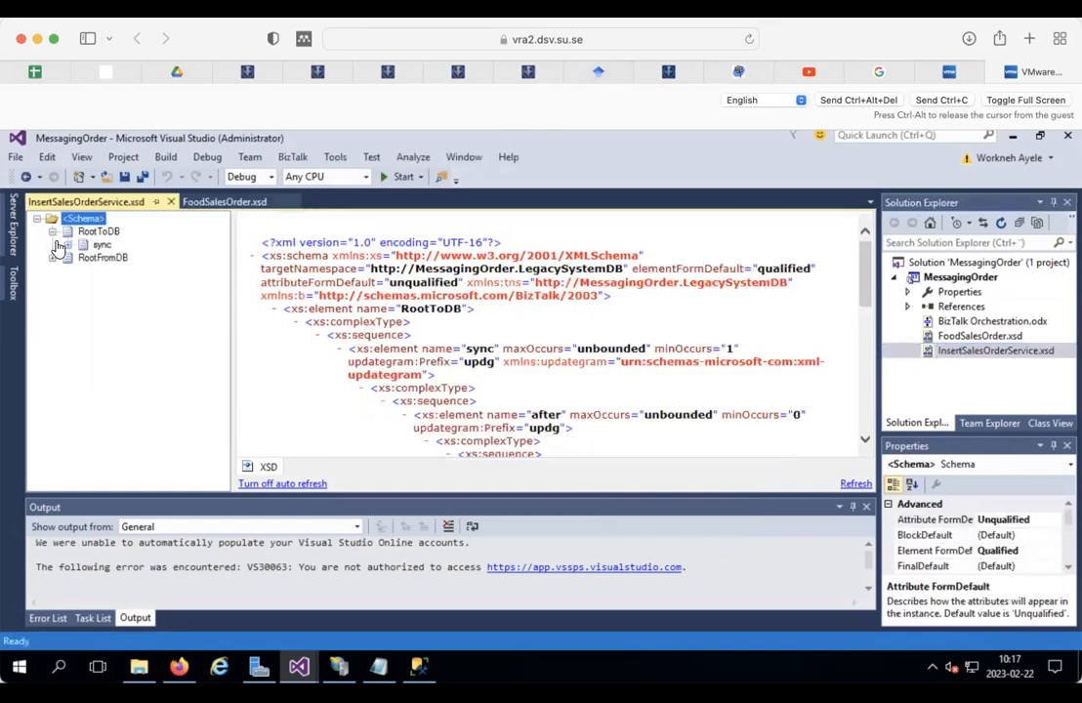
click(68, 244)
click(84, 258)
click(99, 270)
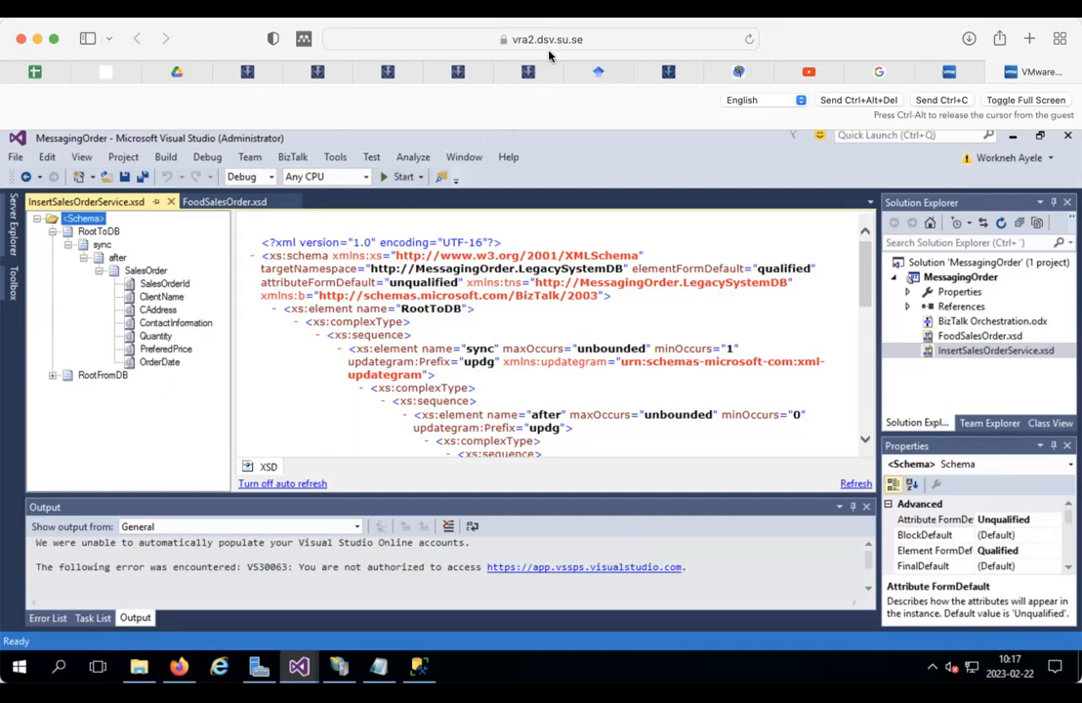
click(124, 176)
click(979, 319)
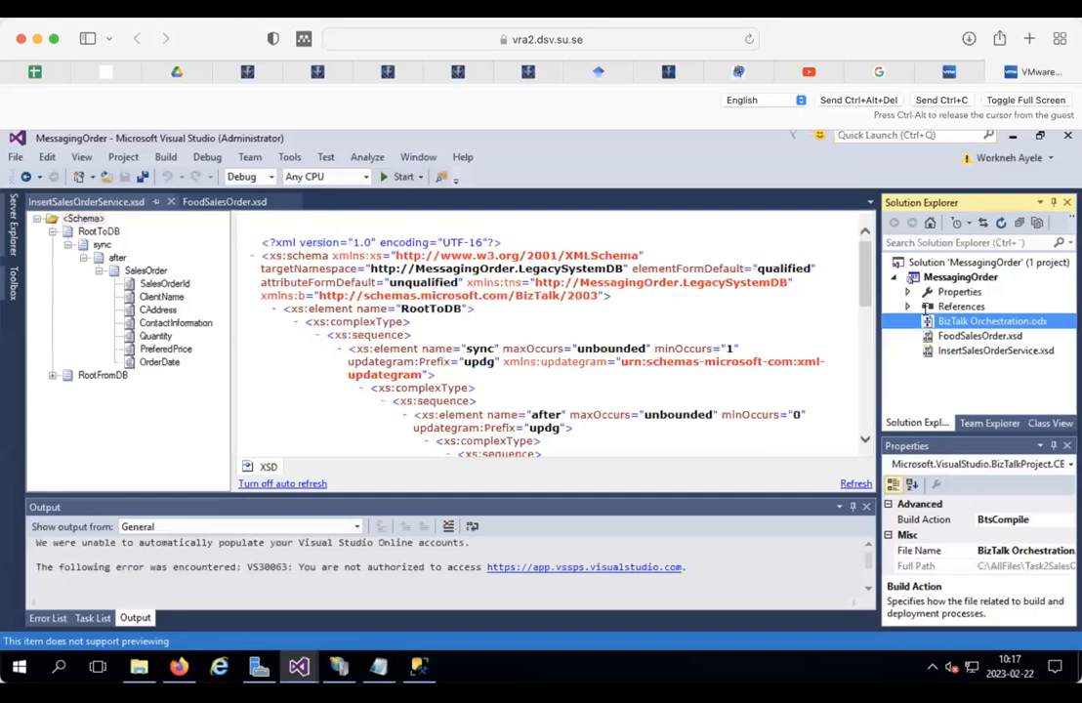
Step: Delete the generated BizTalk Orchestration.odx file permanently
right_click(970, 325)
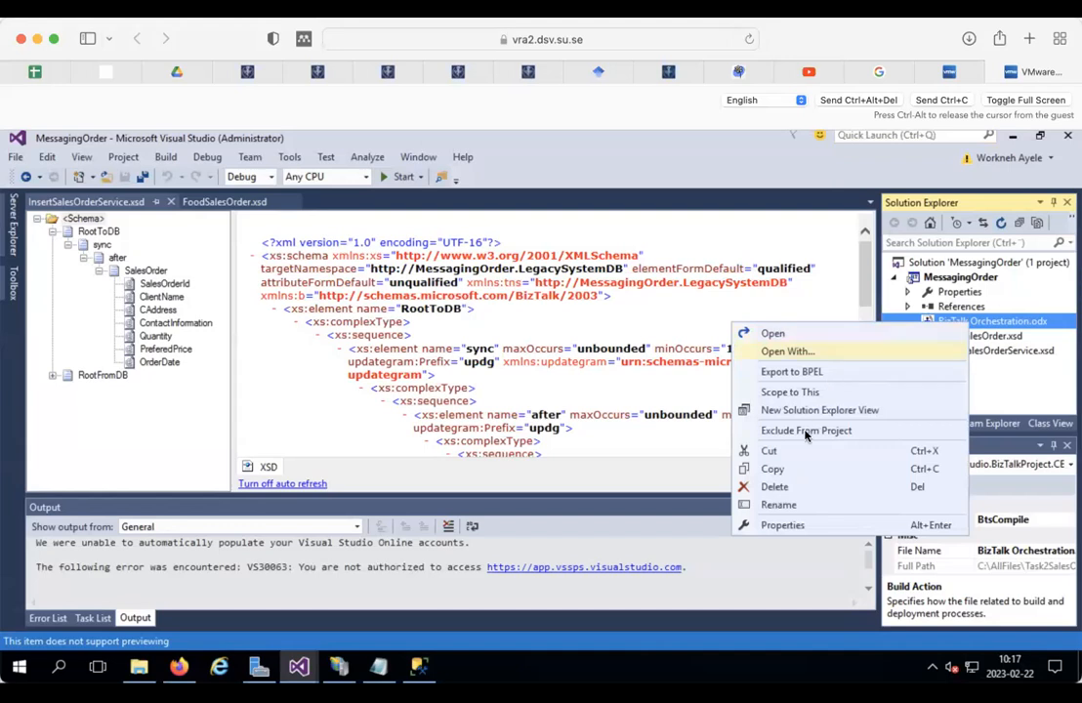
click(772, 486)
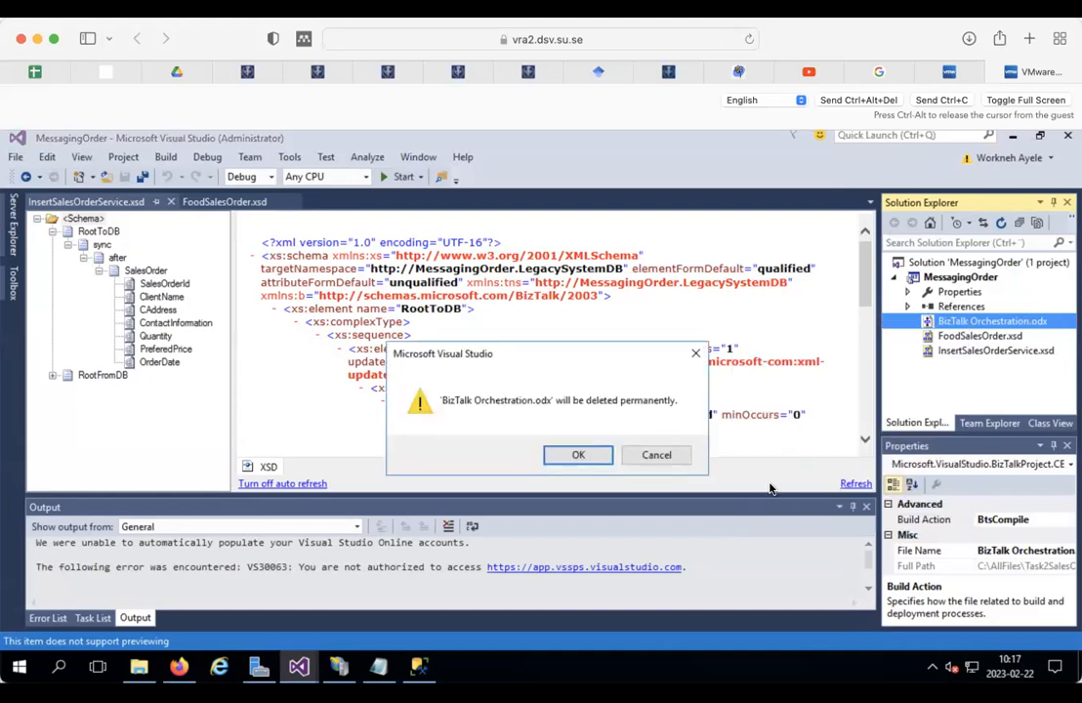
click(596, 455)
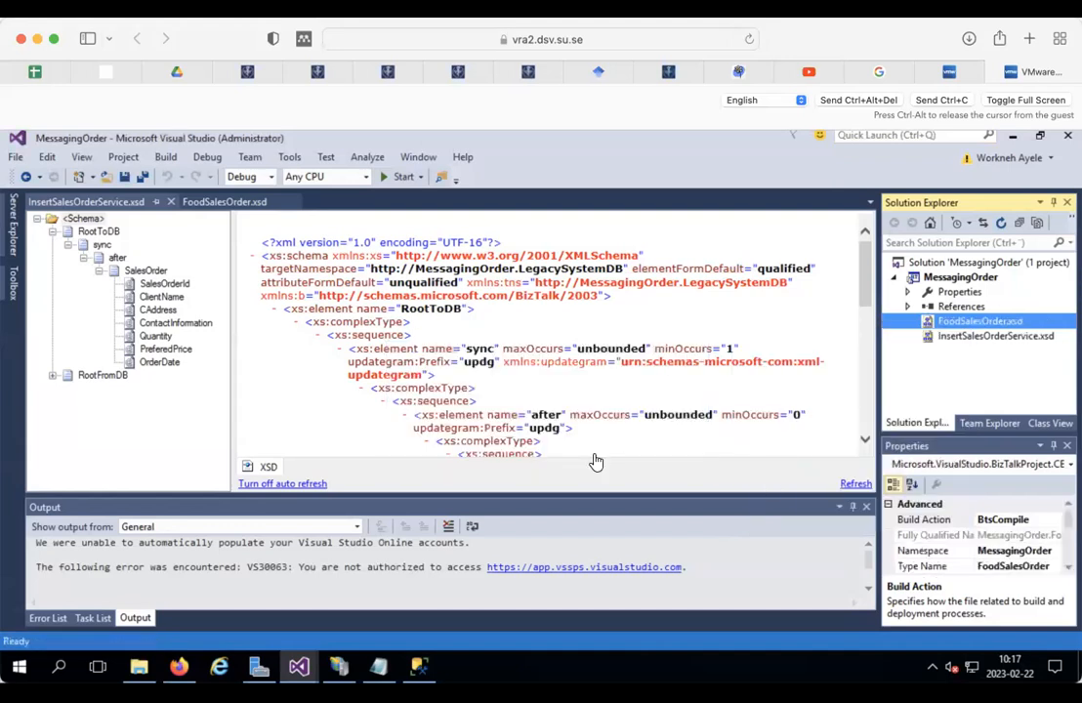
Step: Add a new Map item named MapSalesOrder2DB.btm to the MessagingOrder project
click(952, 278)
right_click(955, 279)
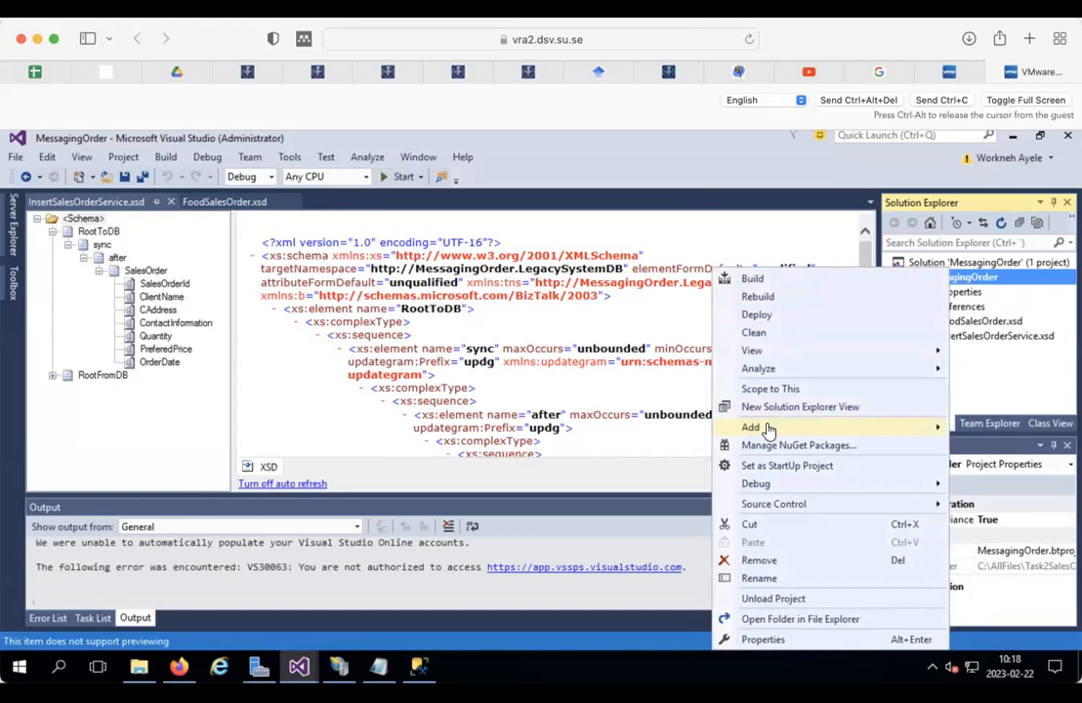
mouse_move(761, 428)
click(523, 429)
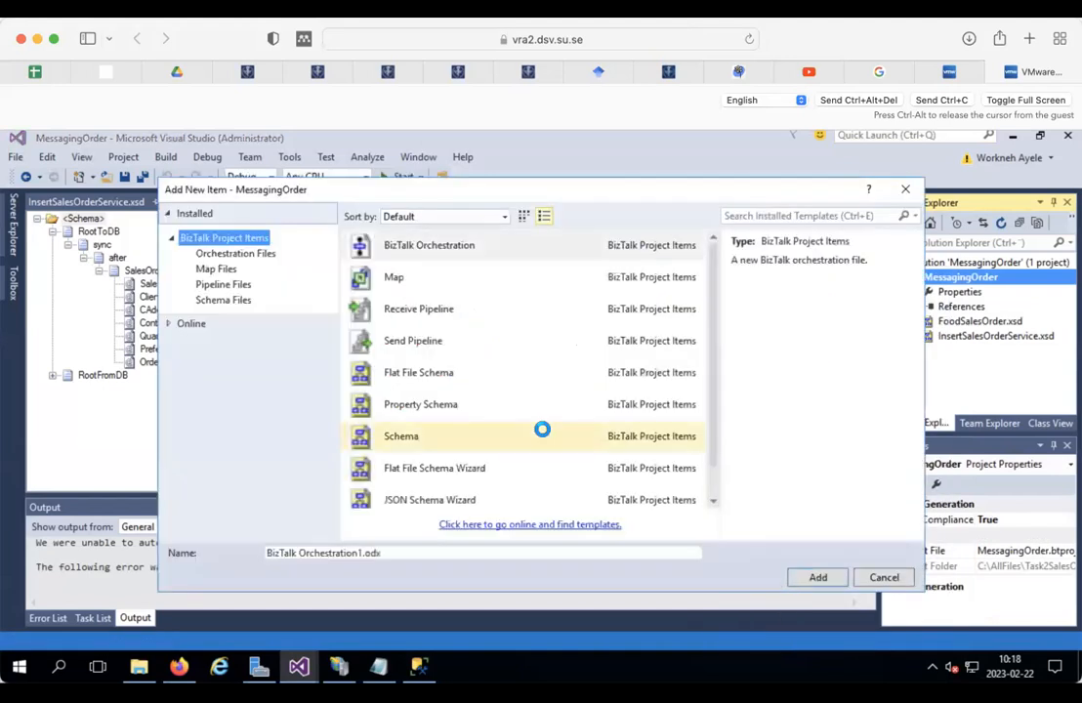
click(390, 278)
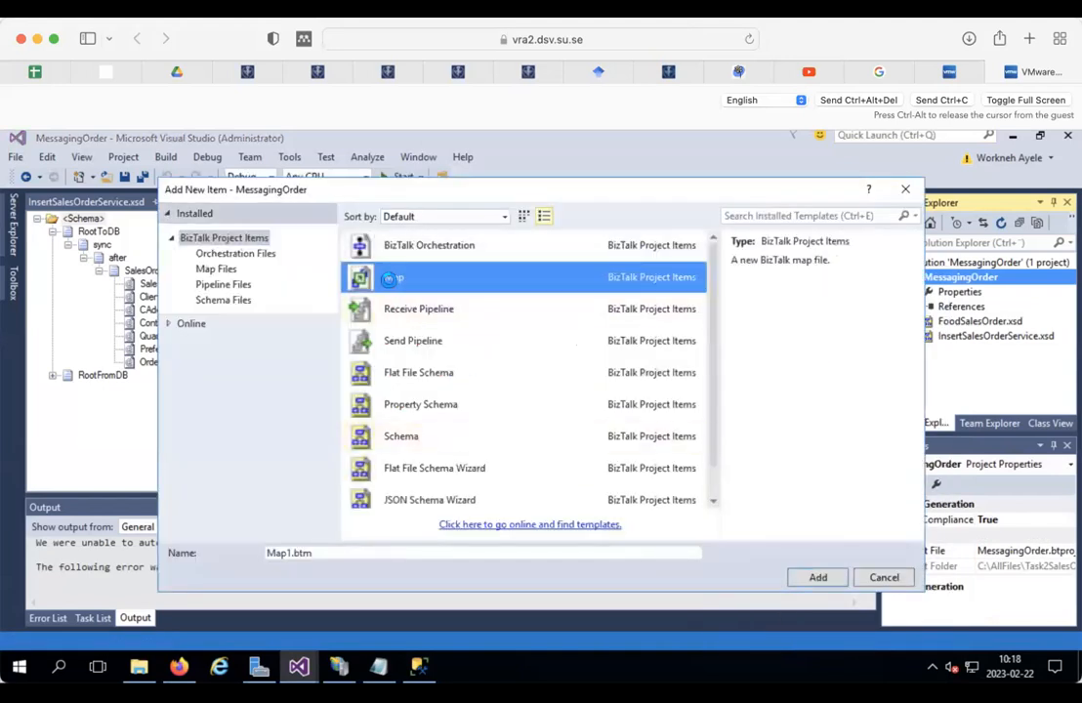
click(290, 552)
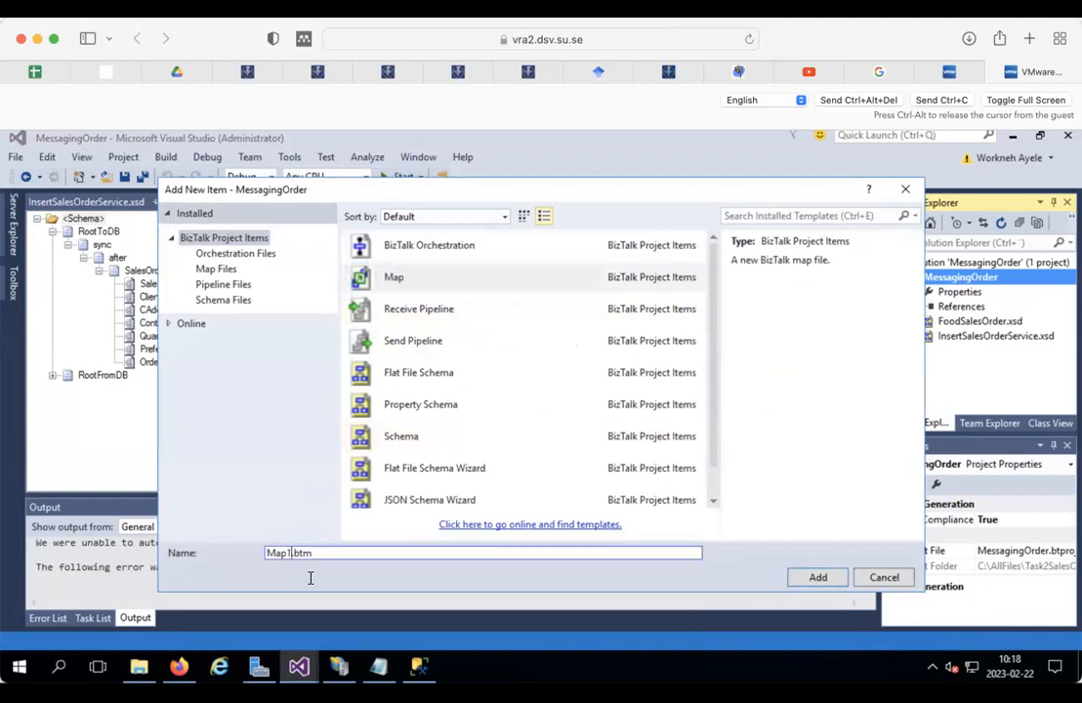
key(BackSpace)
key(BackSpace)
text(pSalesOrder2DB)
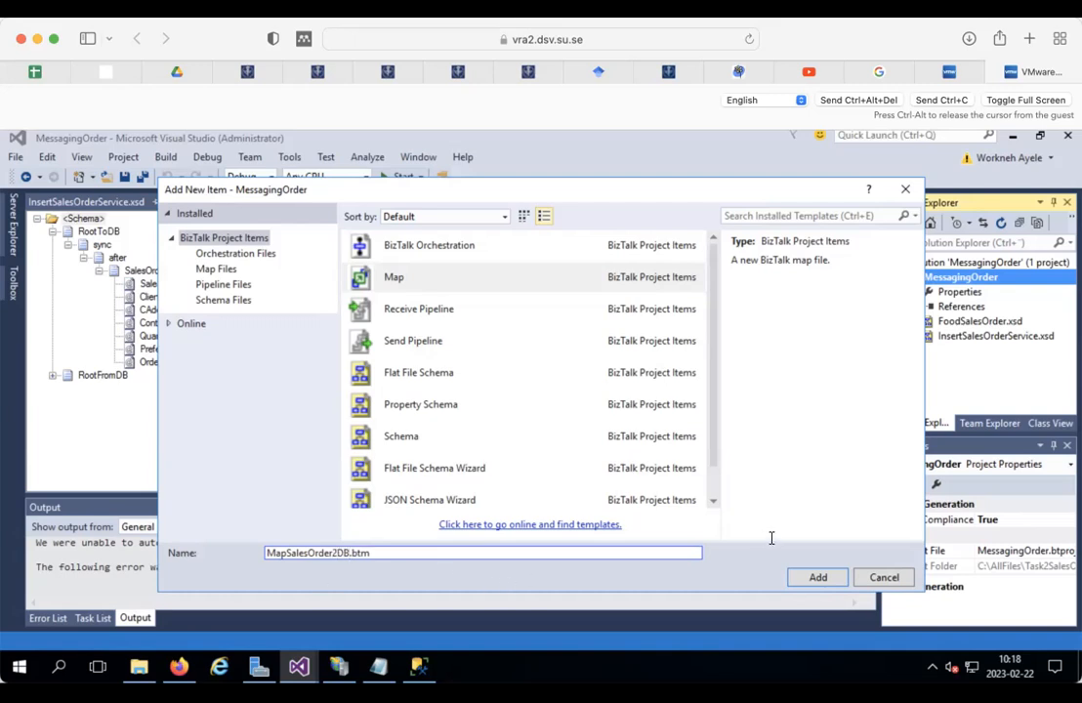
click(812, 577)
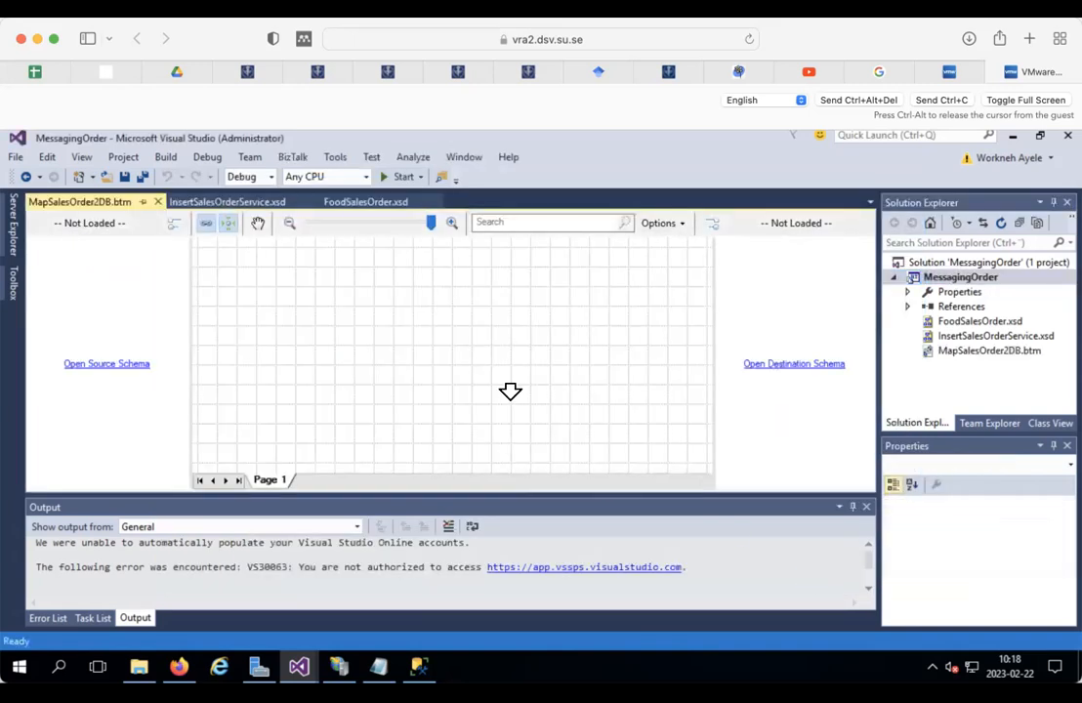
Step: Set FoodSalesOrder as the map's source schema and expand its whole tree
click(106, 365)
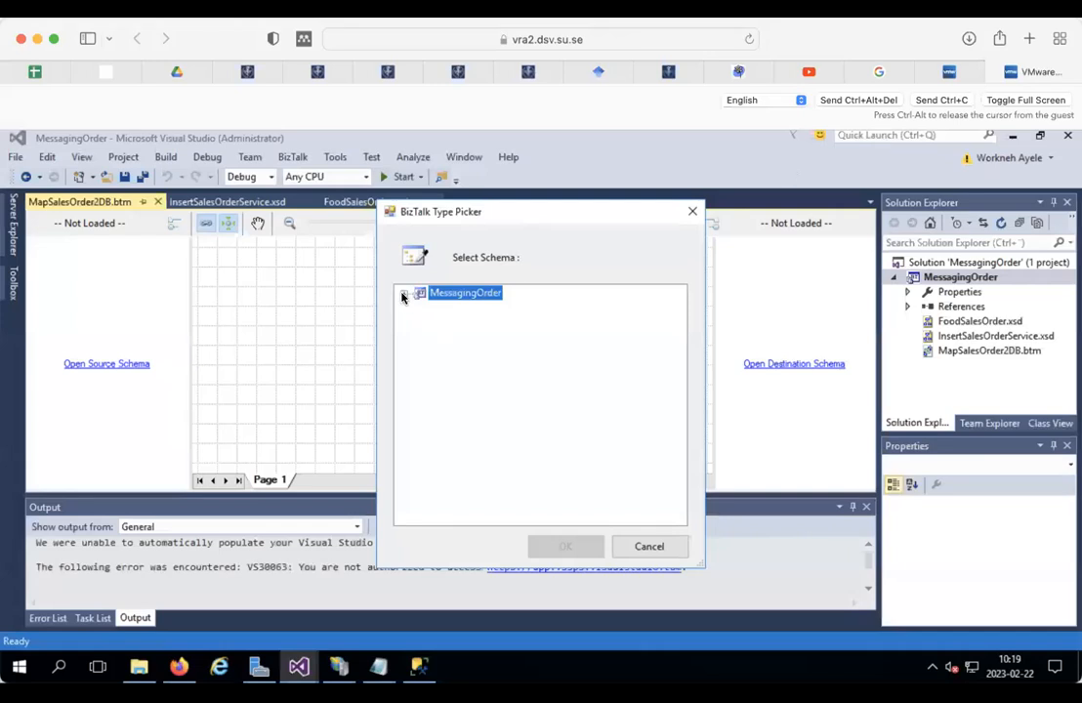
click(403, 295)
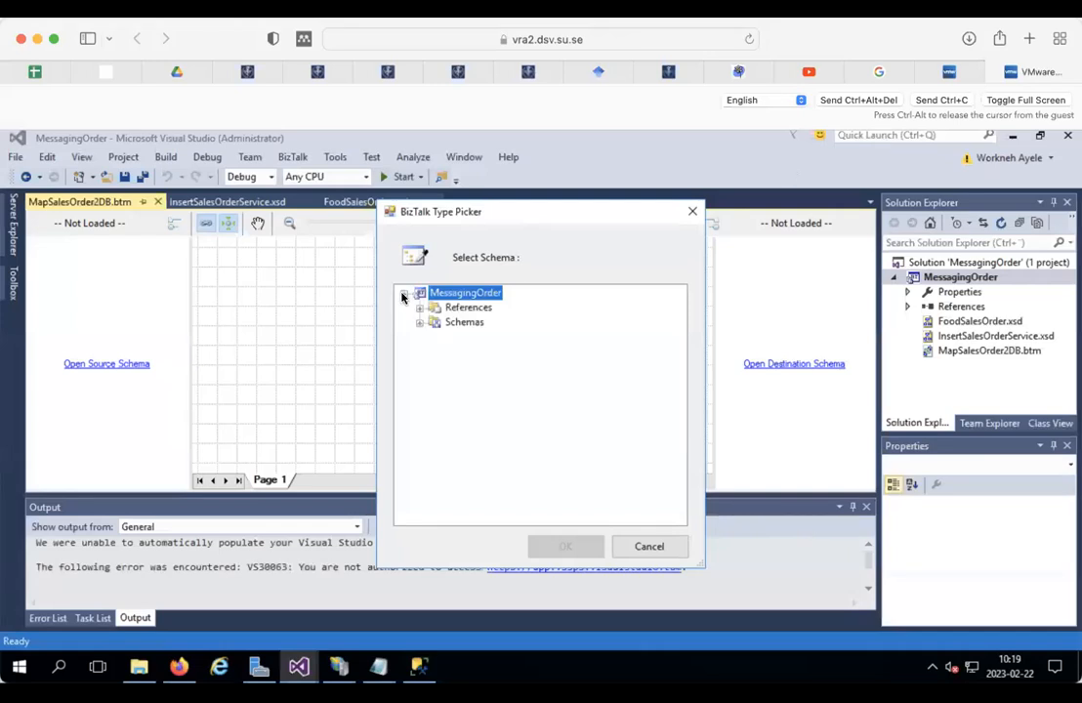
click(420, 321)
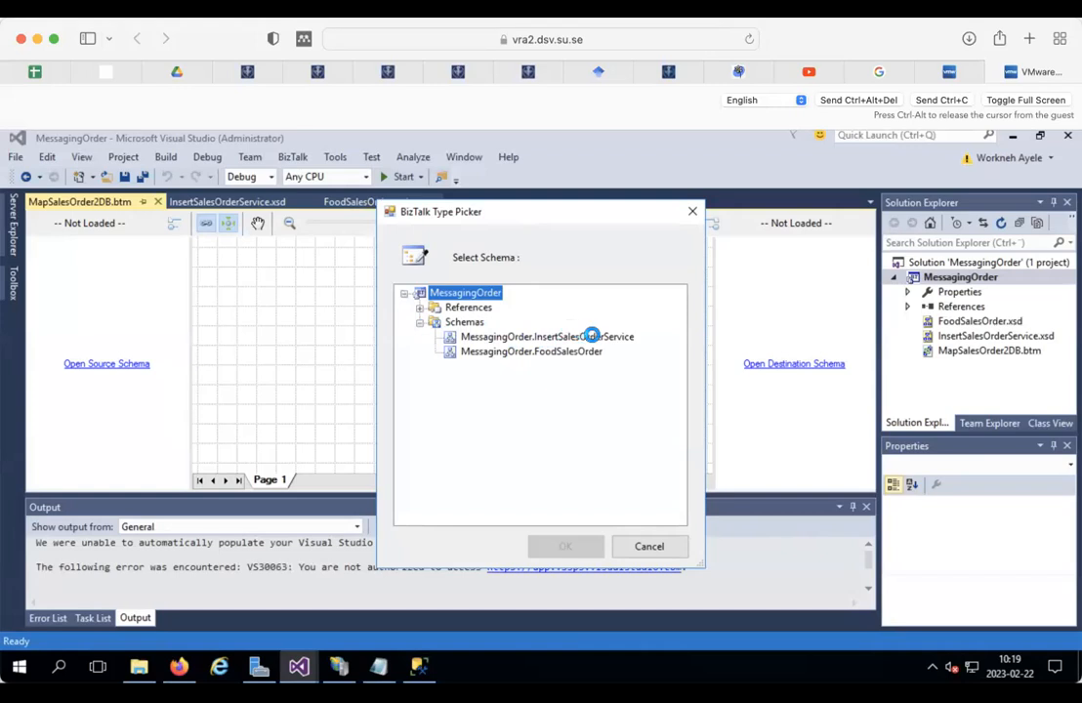
click(543, 350)
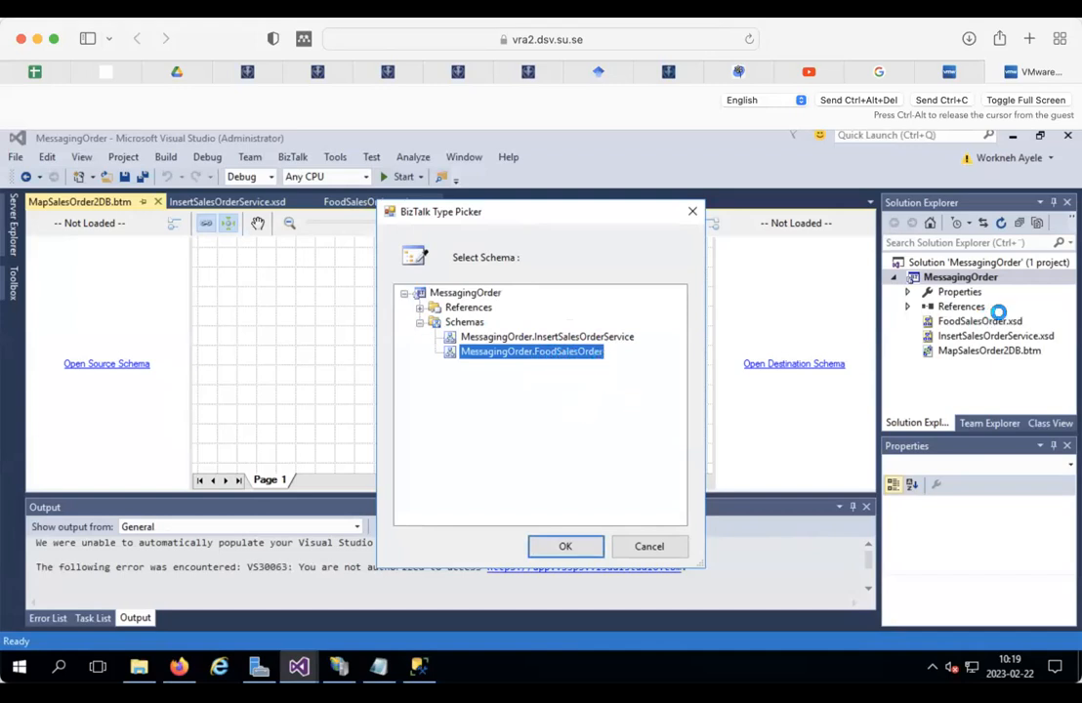
click(563, 545)
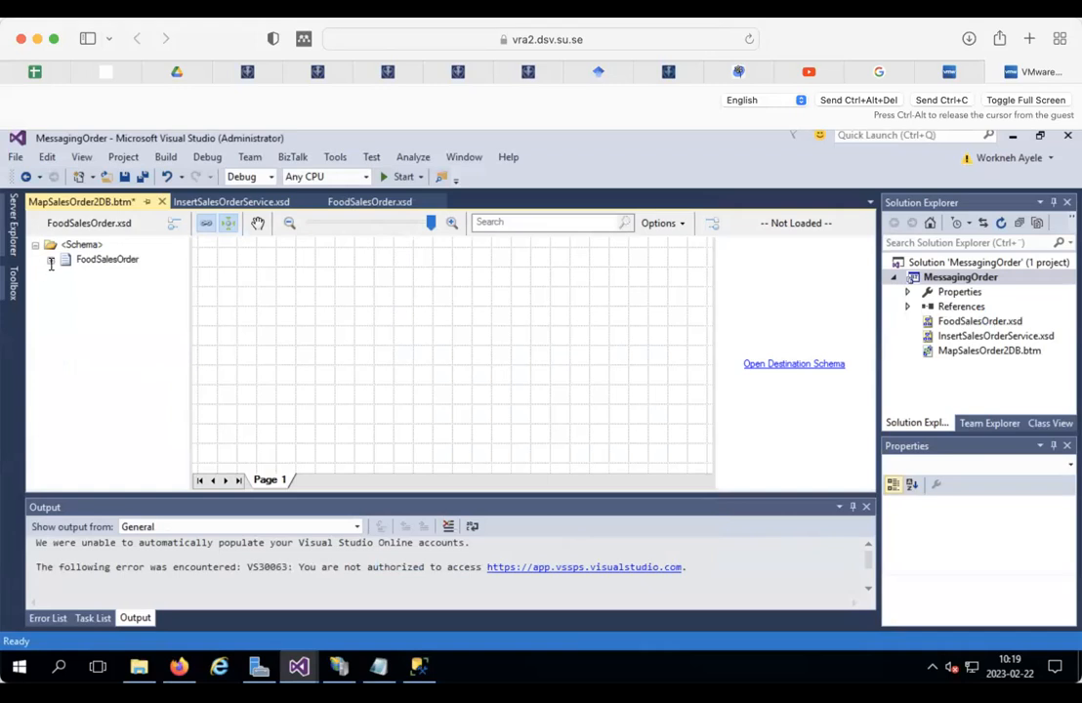
click(51, 261)
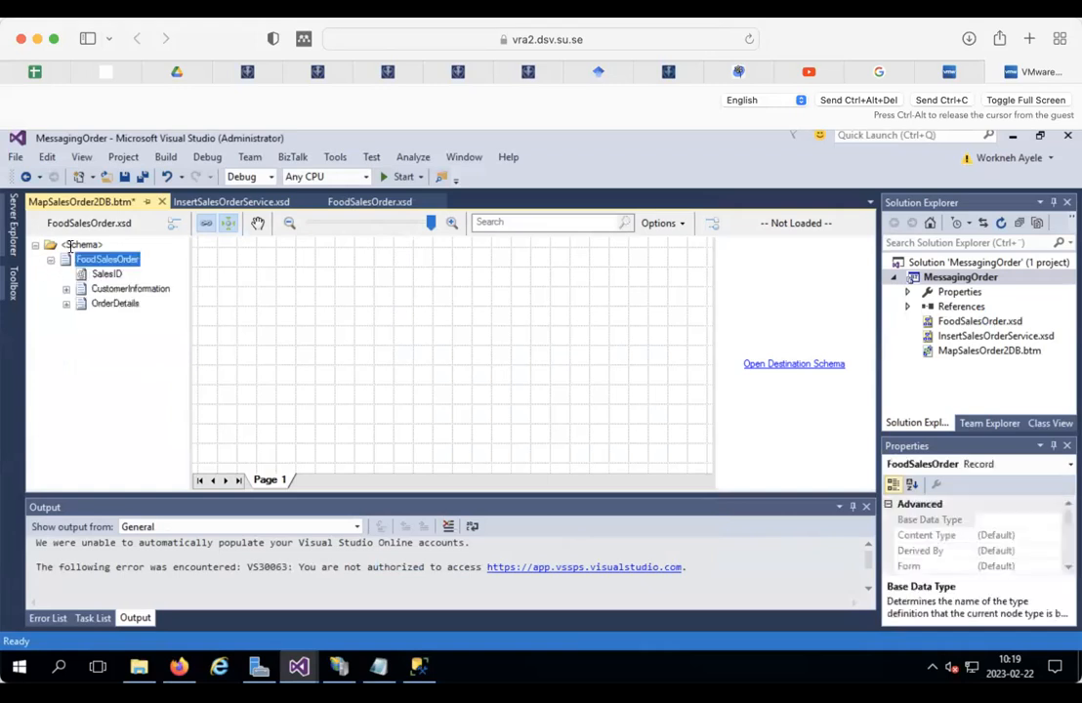
click(70, 245)
right_click(70, 248)
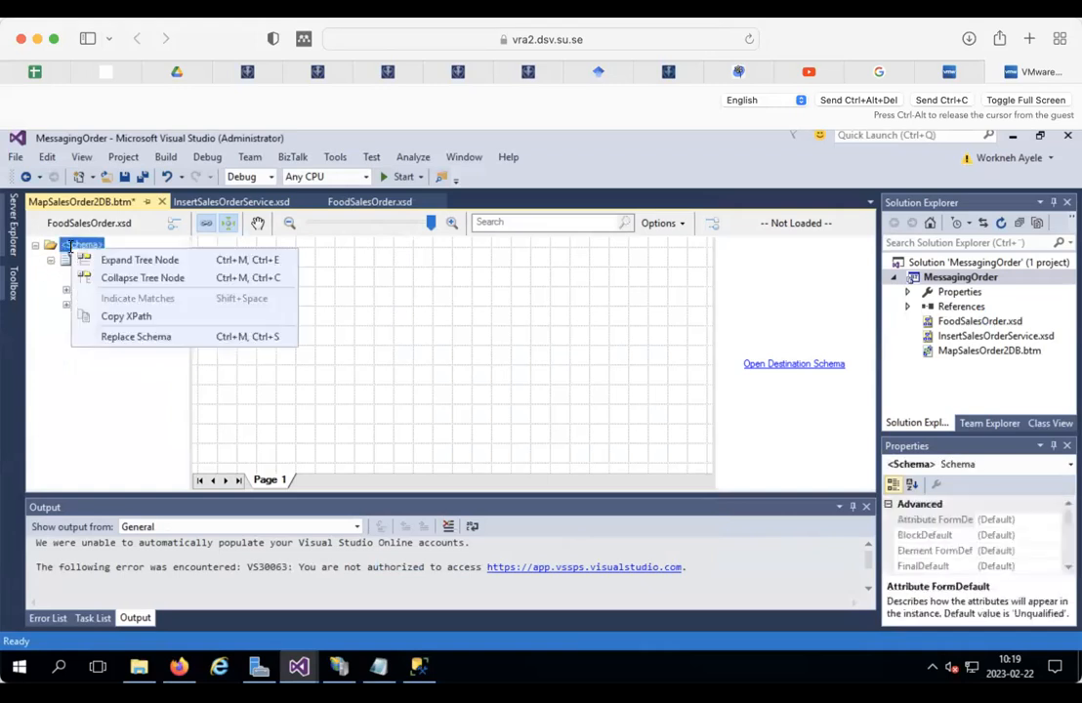
click(158, 260)
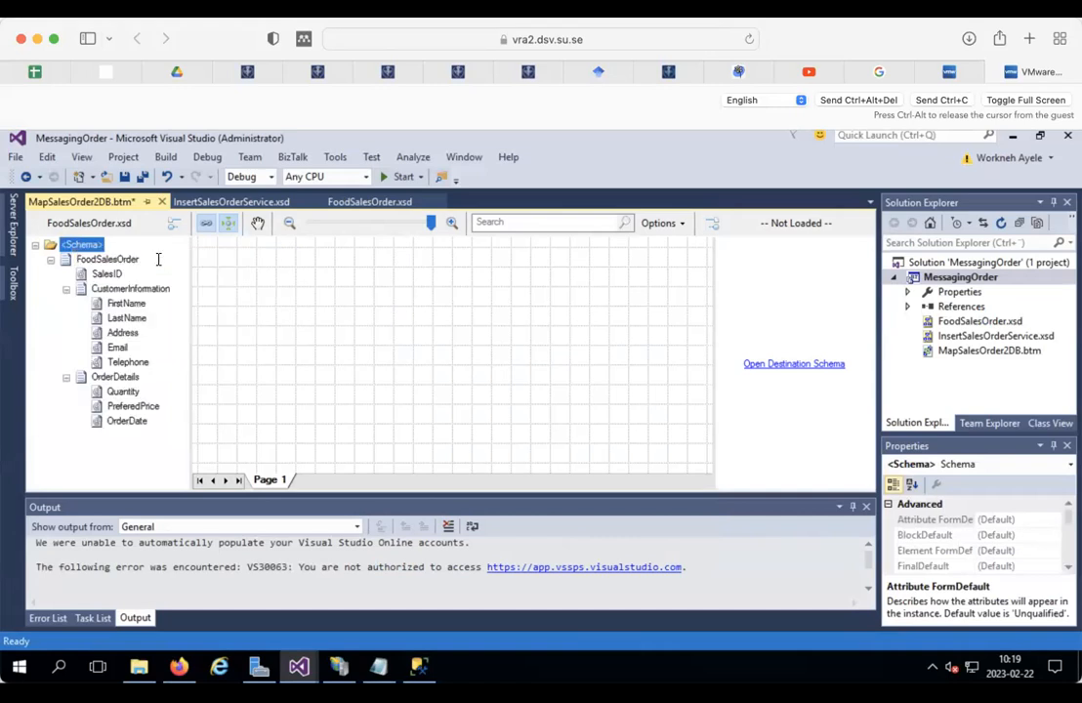
Step: Set InsertSalesOrderService as the destination schema with RootToDB as its root
click(787, 369)
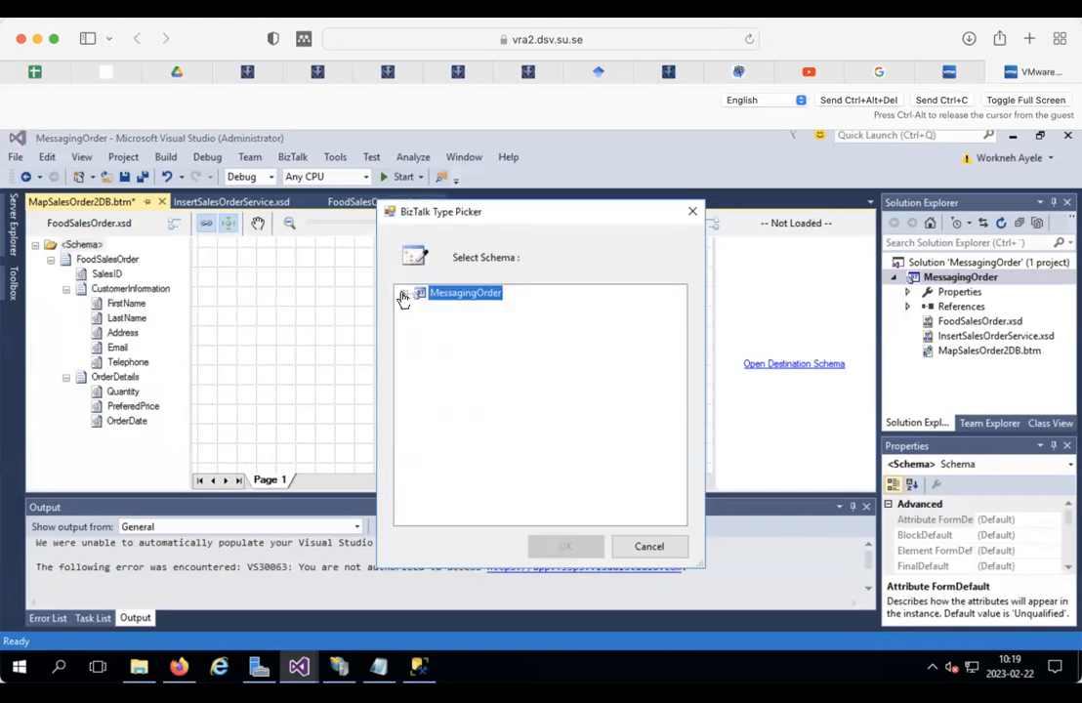
click(401, 293)
click(420, 322)
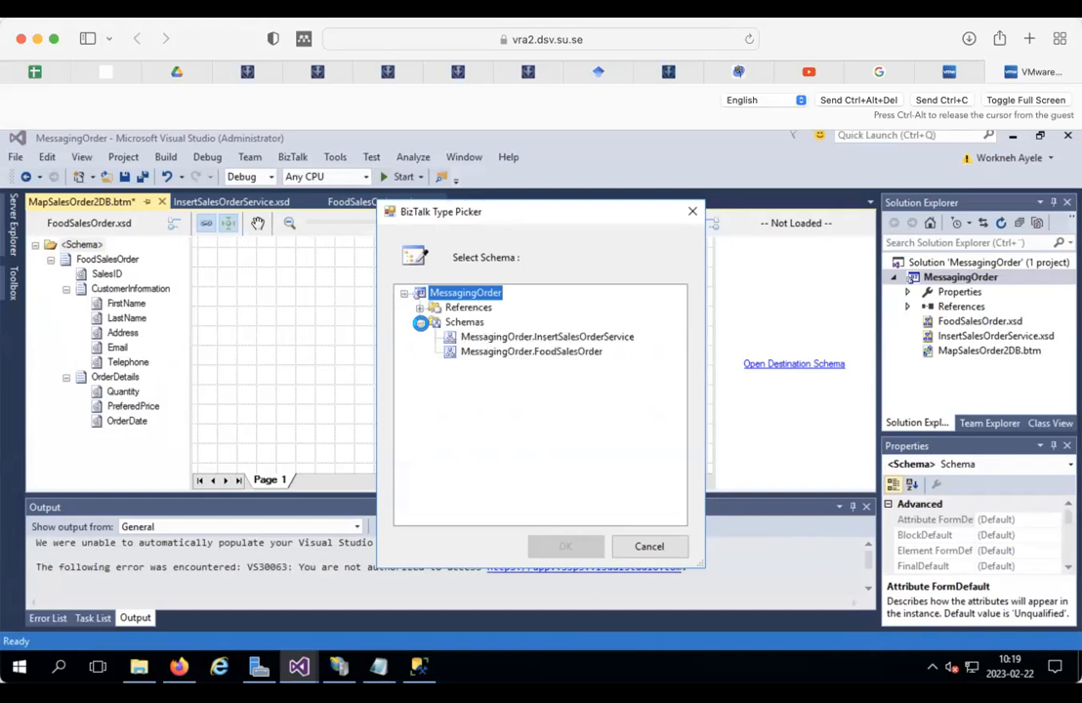
click(546, 336)
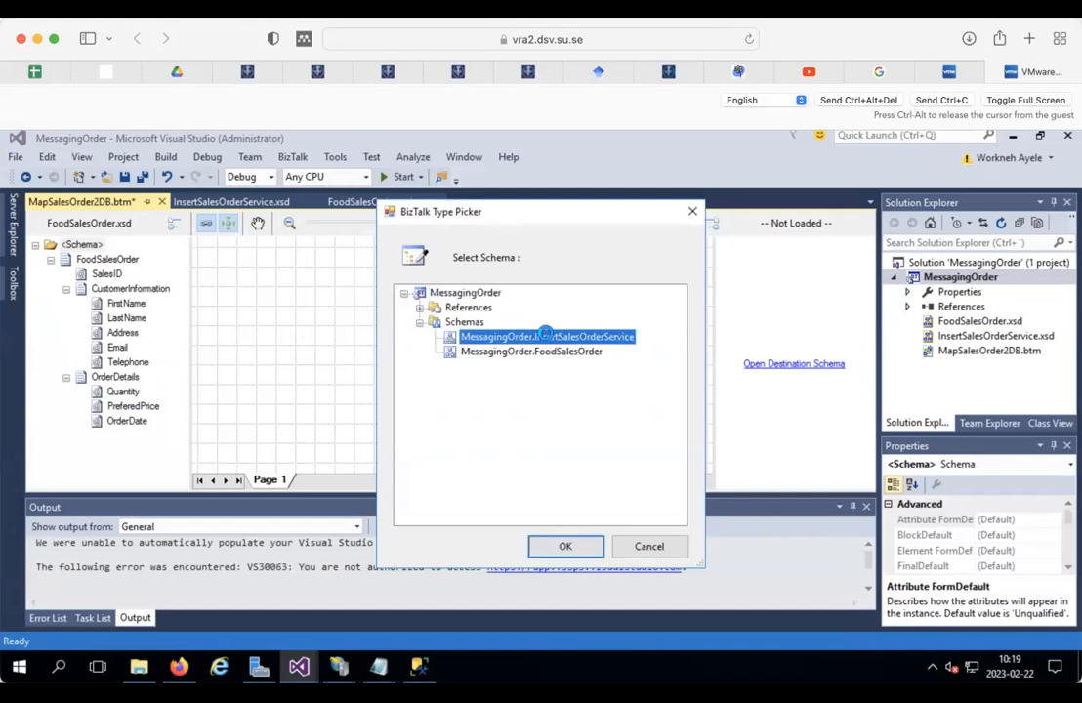
click(561, 544)
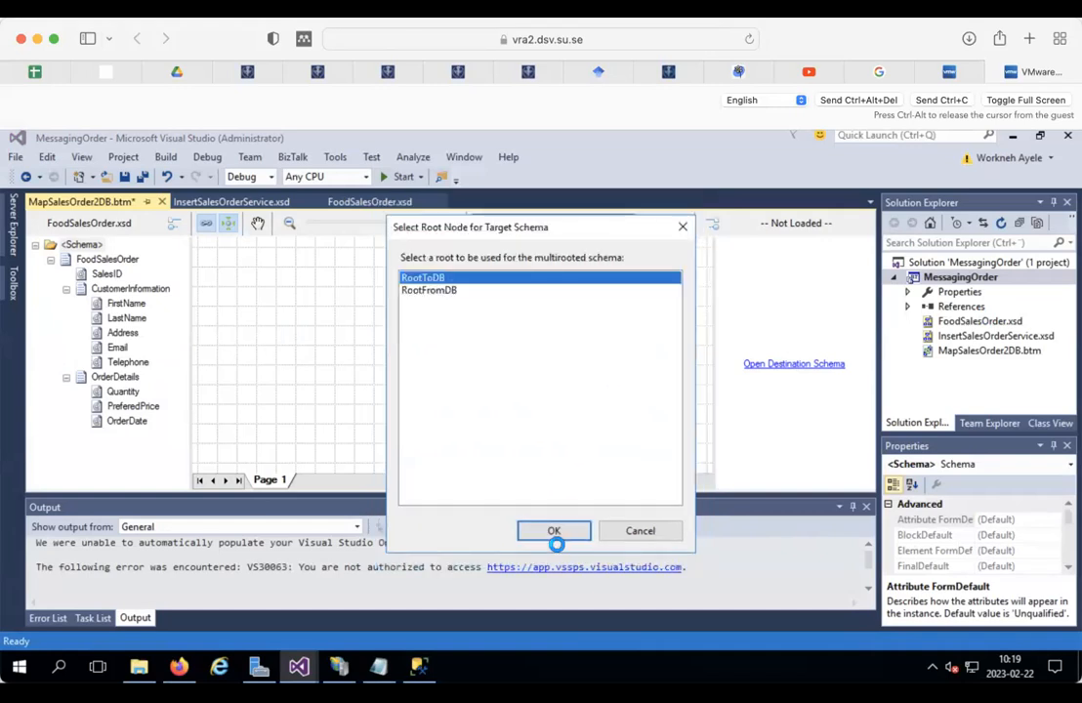
click(553, 530)
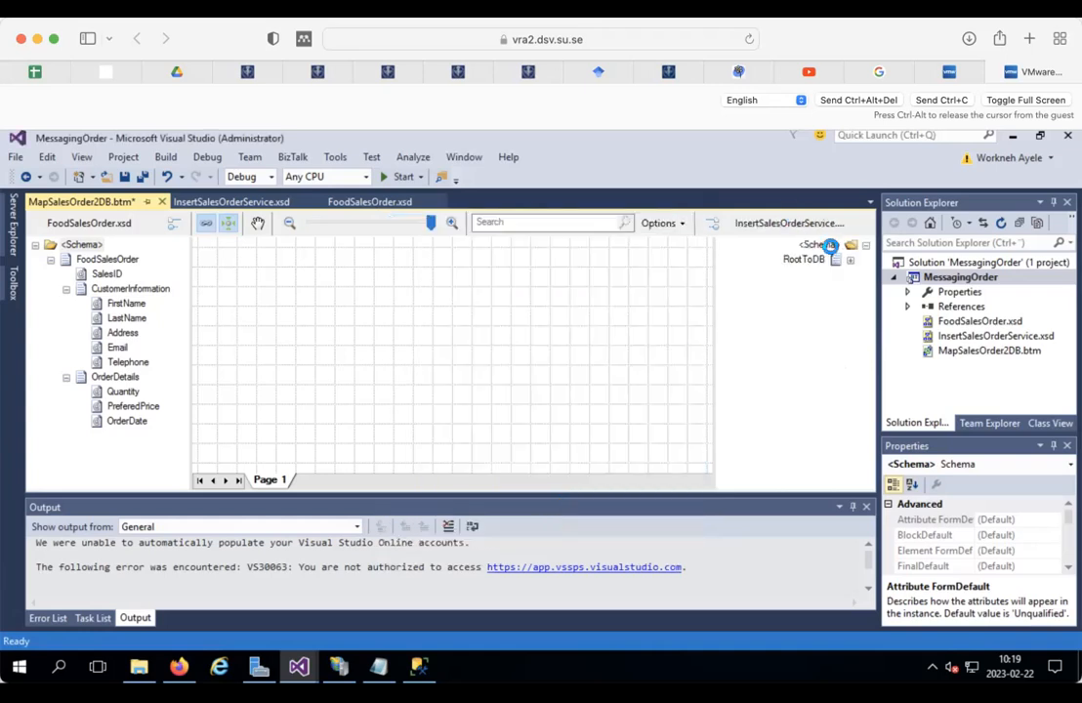
click(819, 244)
Step: Expand the destination tree and link SalesID to SalesOrderId
right_click(818, 244)
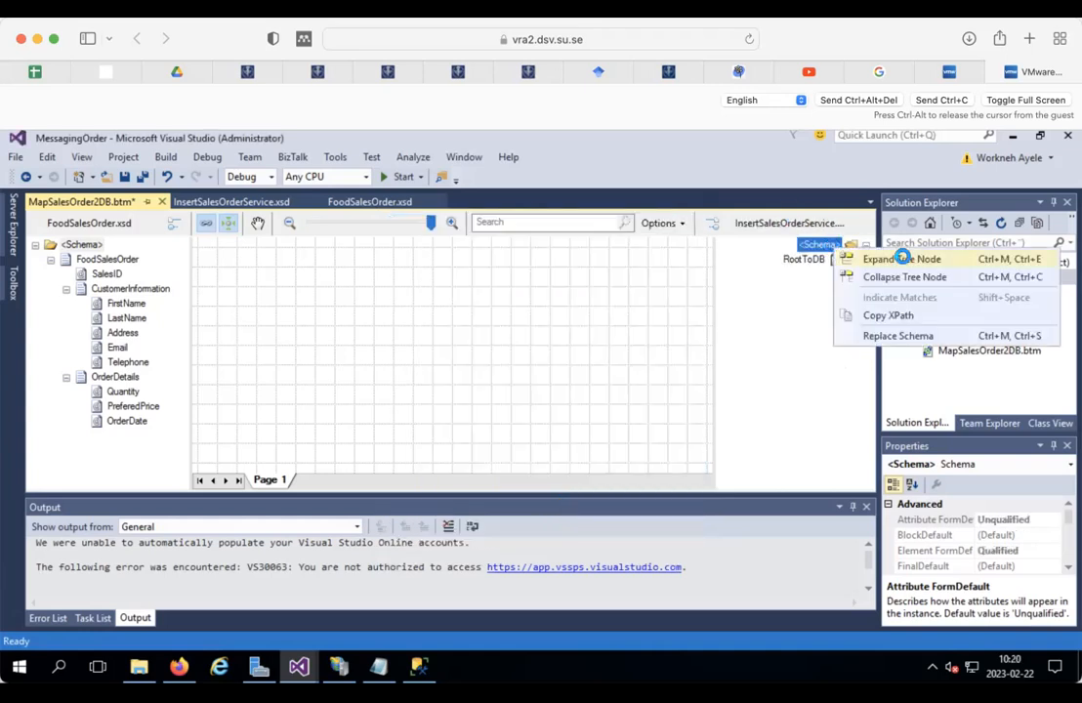
click(898, 256)
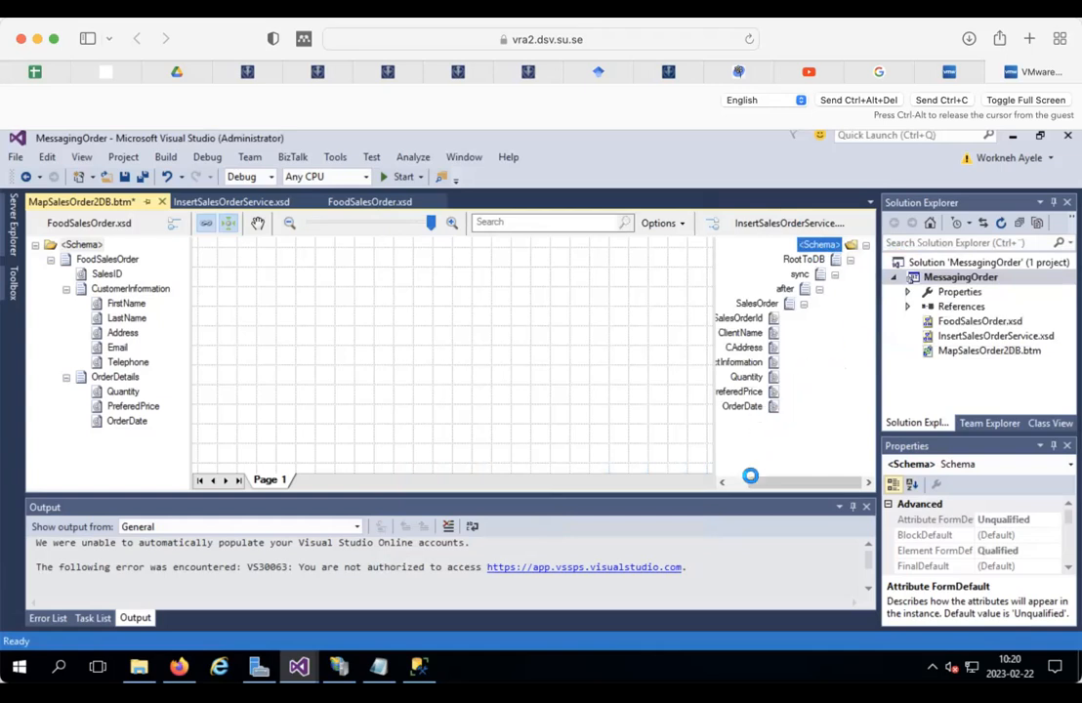
drag(750, 480, 730, 480)
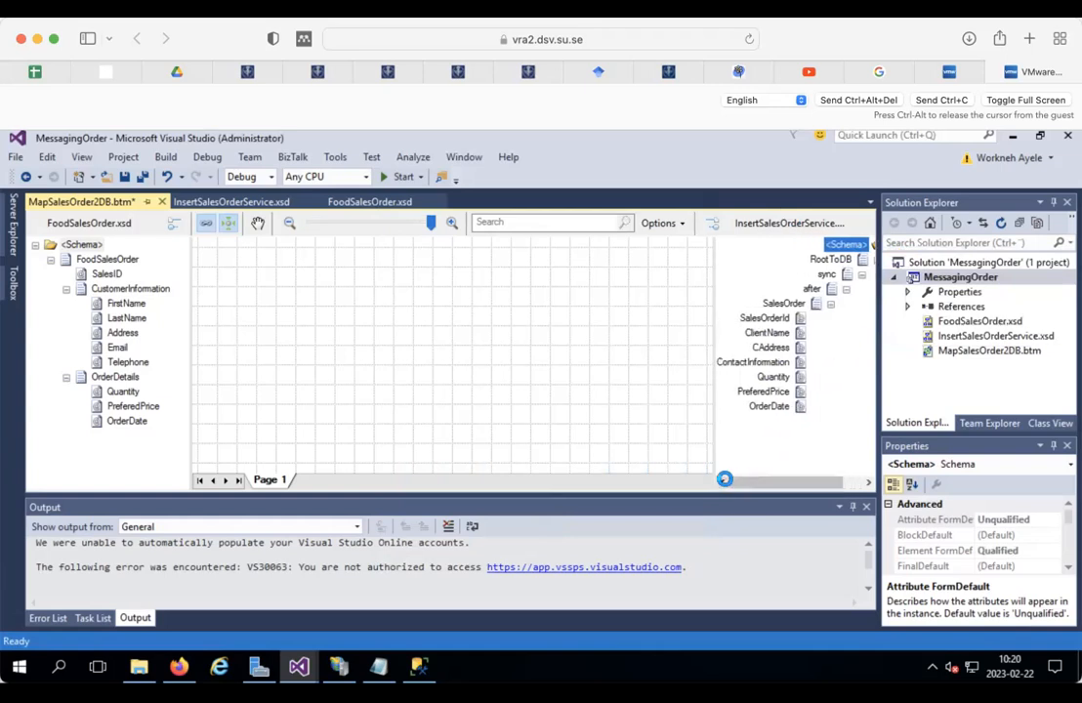
click(117, 288)
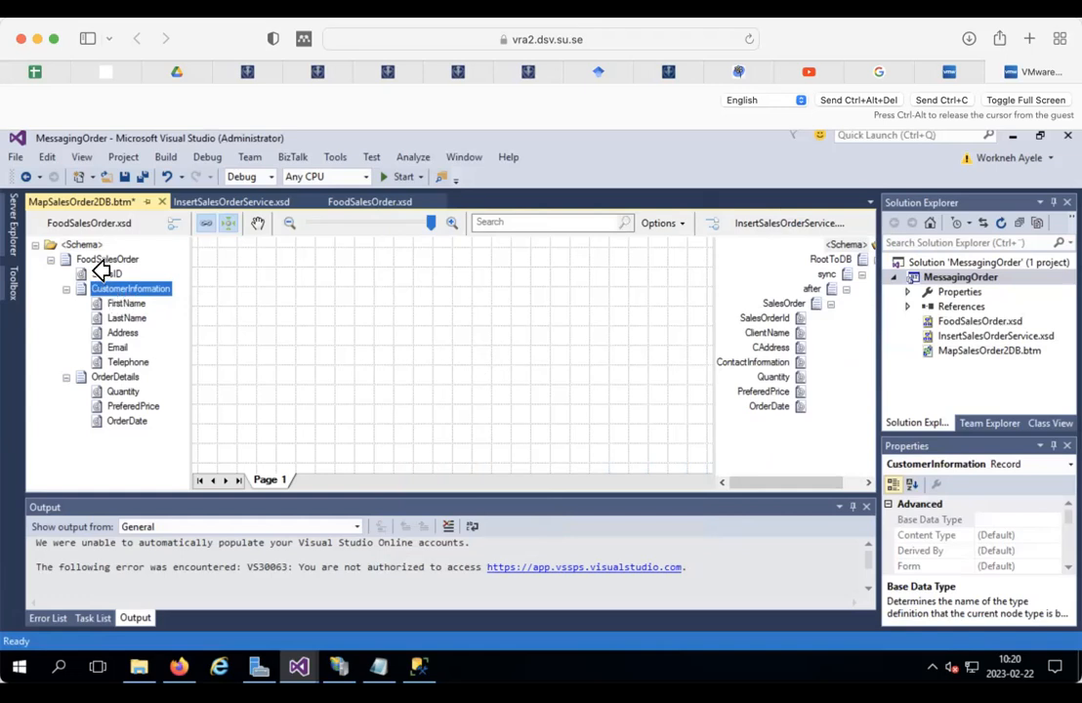
drag(102, 272, 760, 318)
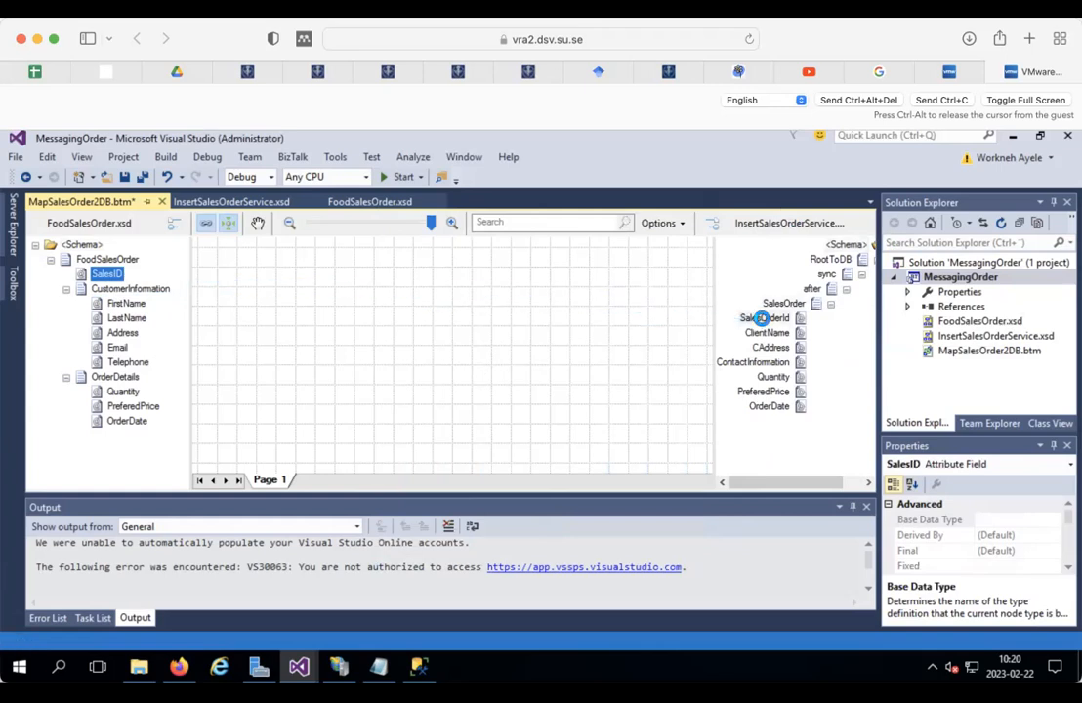
Step: Place two String Concatenate functoids, feeding FirstName and LastName into the first
click(13, 283)
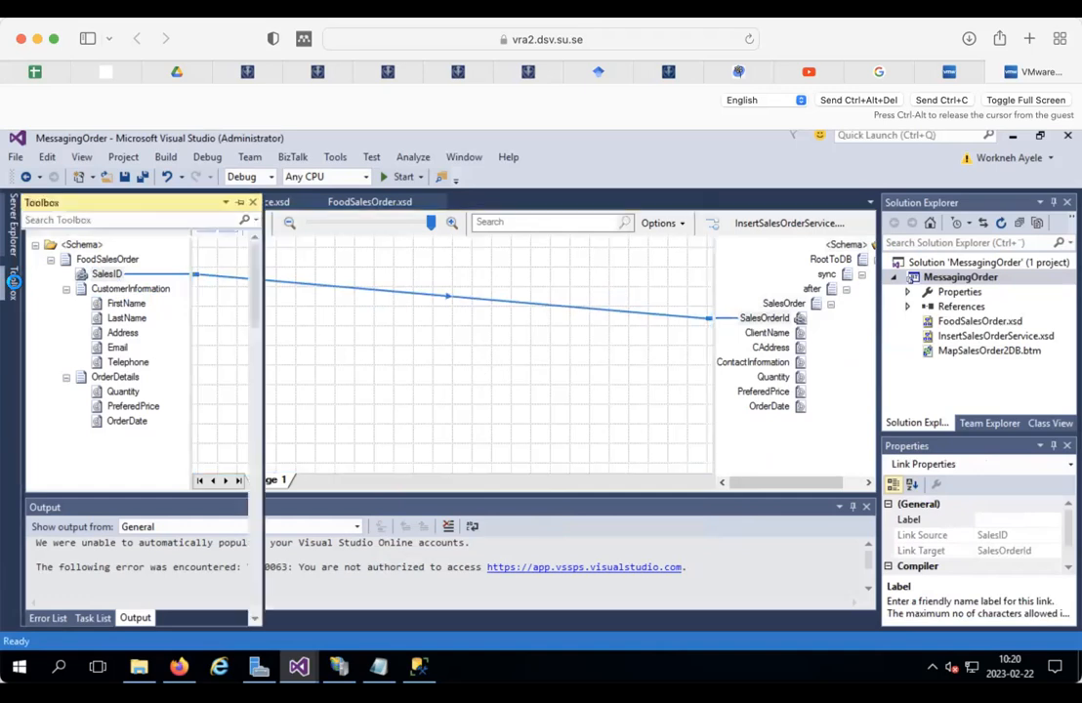
click(95, 219)
text(CONC)
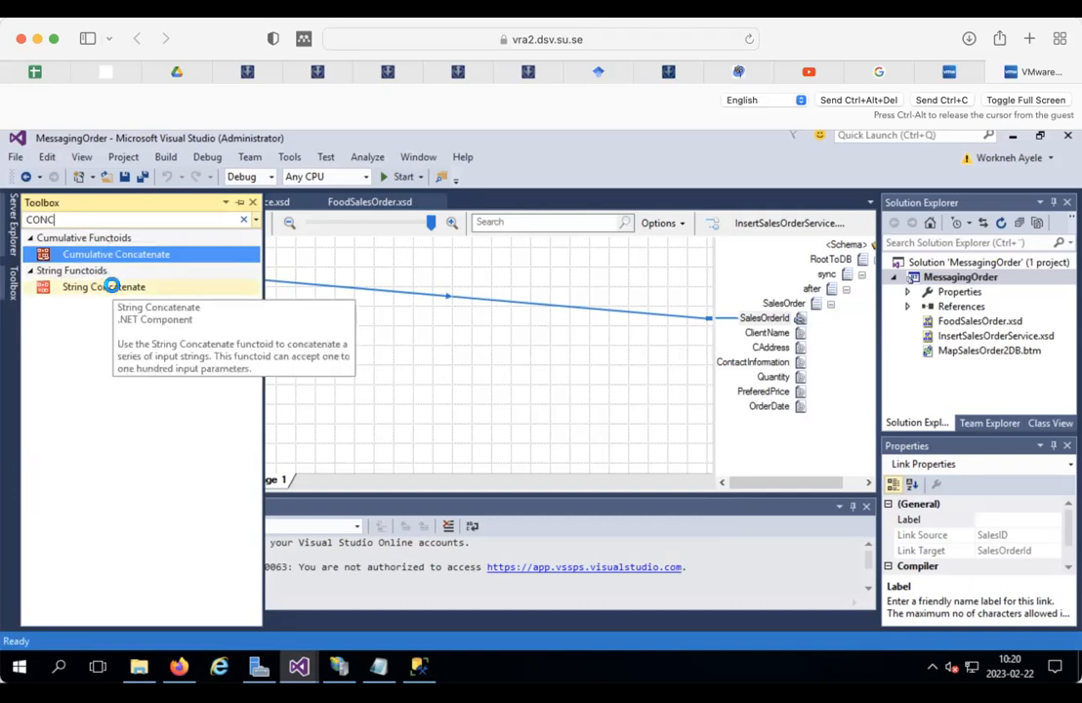
drag(112, 286, 451, 326)
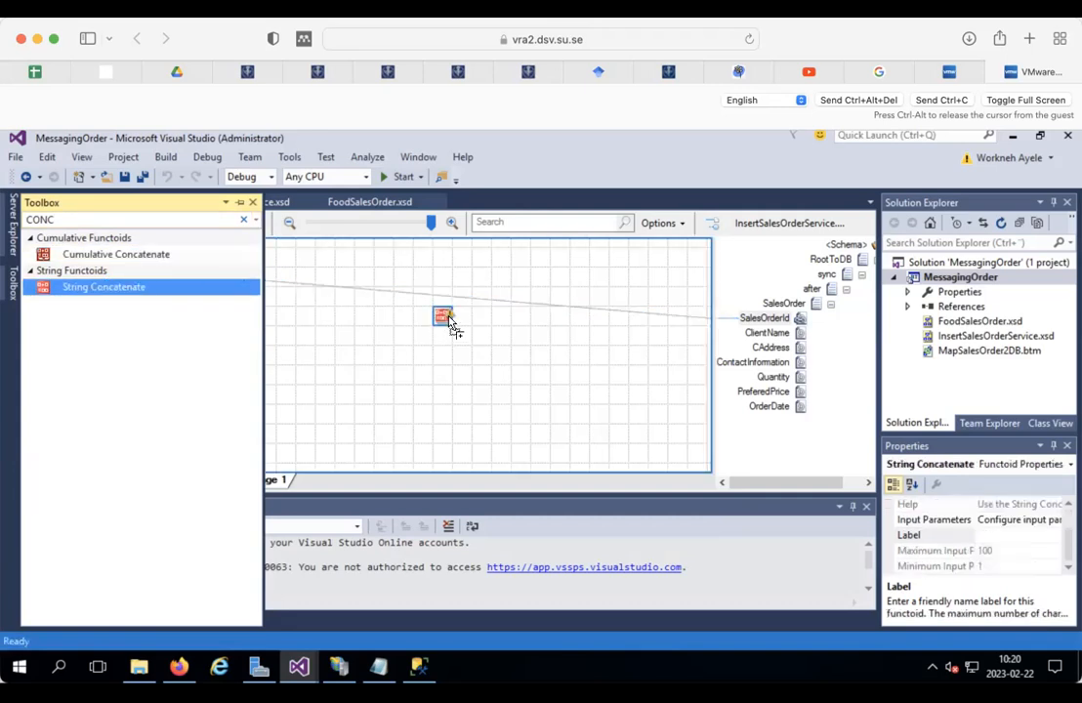
click(499, 343)
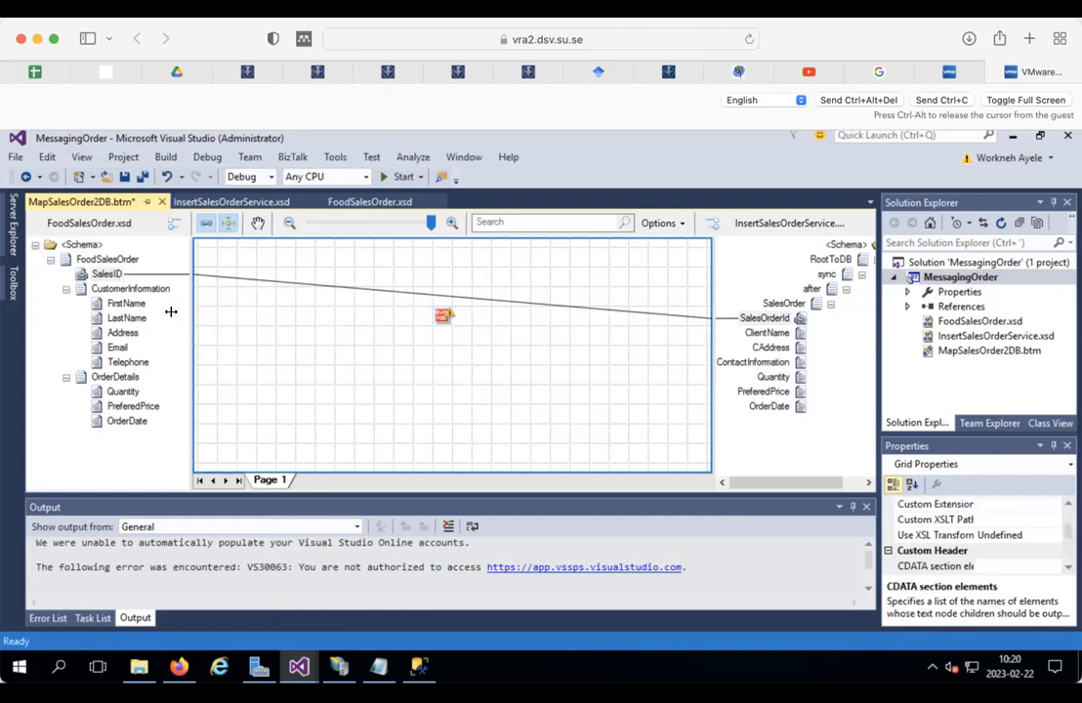
drag(129, 303, 439, 312)
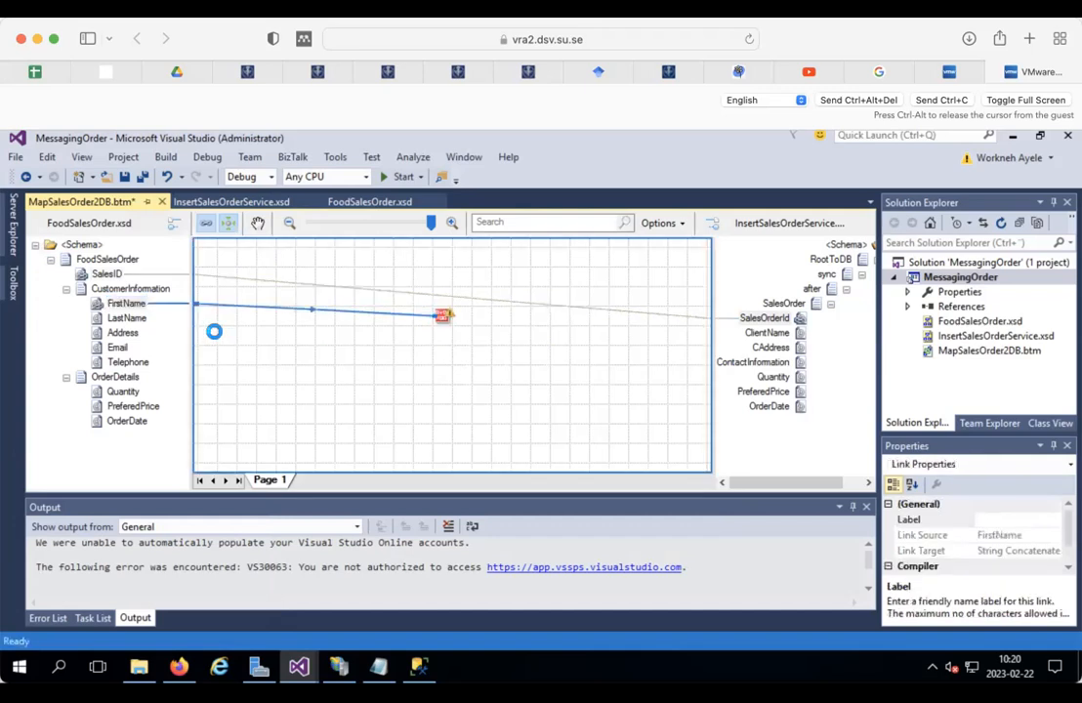
drag(130, 318, 442, 312)
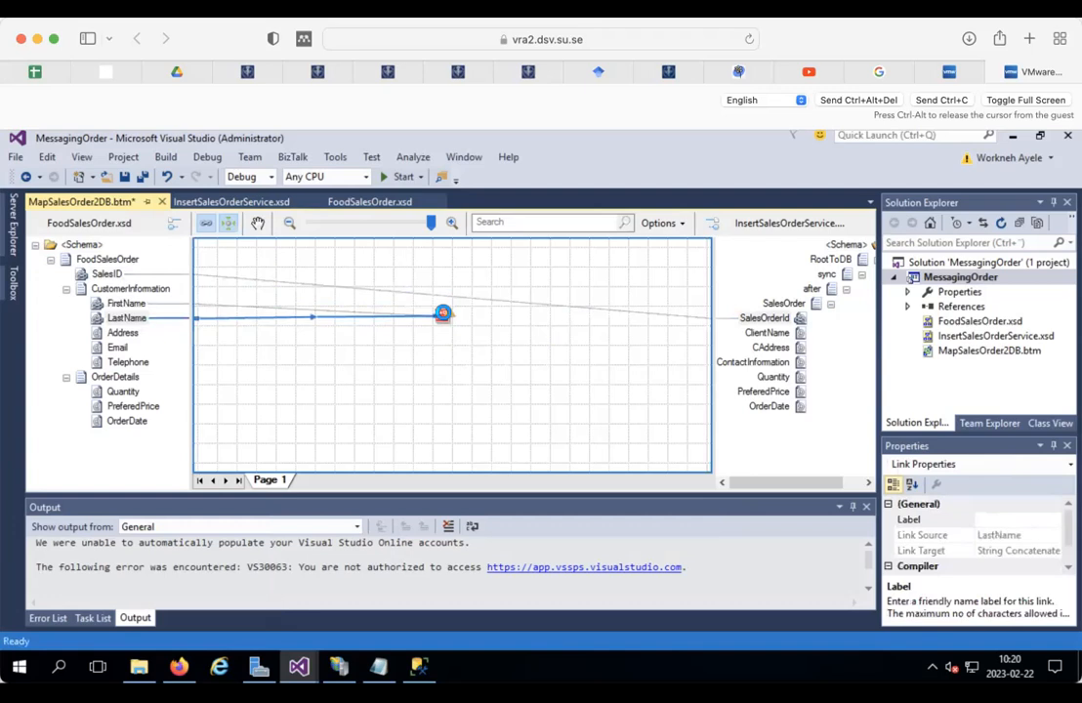
click(14, 276)
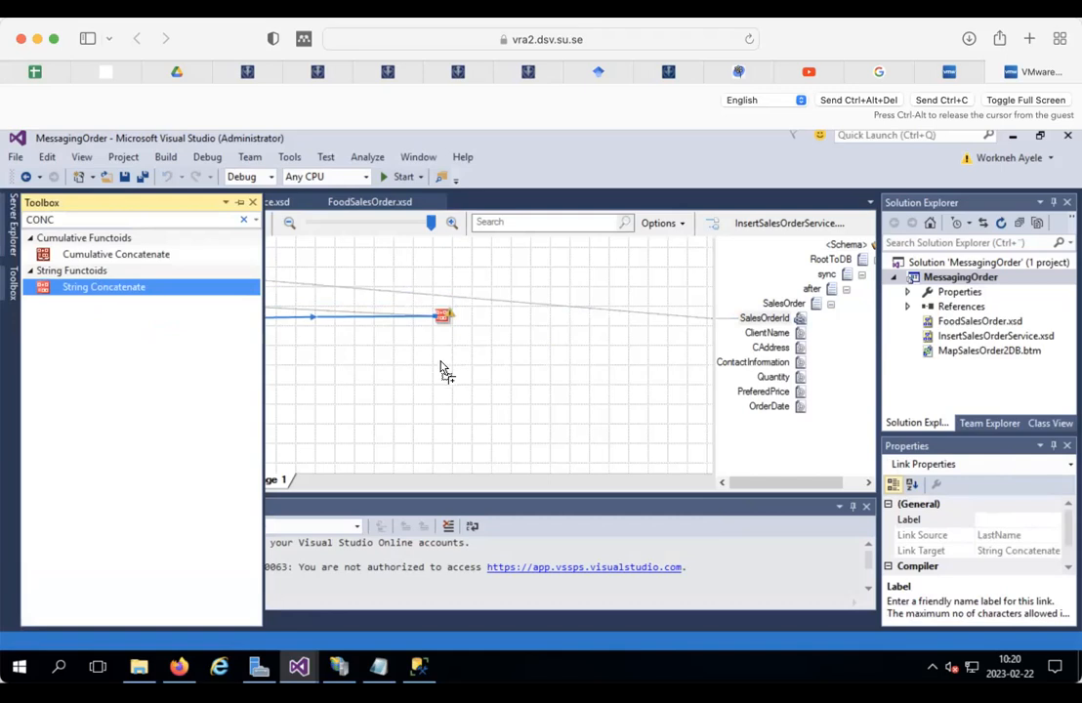
drag(440, 370, 444, 369)
click(500, 356)
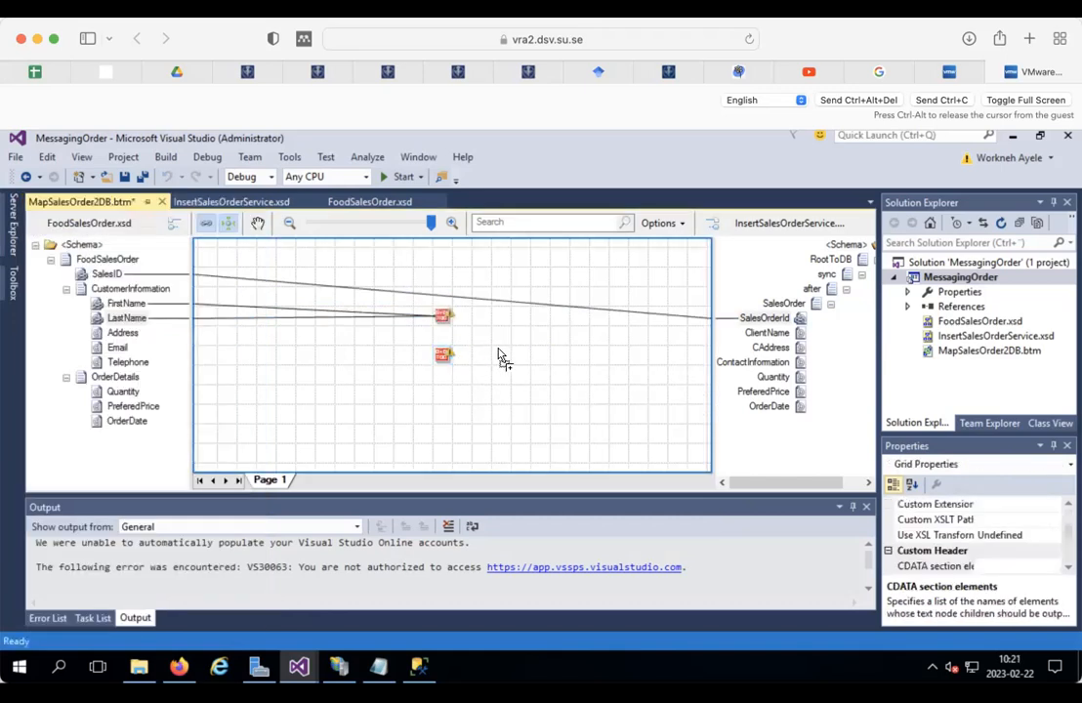
Step: Link Email and Telephone into the second concatenate functoid, outputting to ContactInformation
click(725, 364)
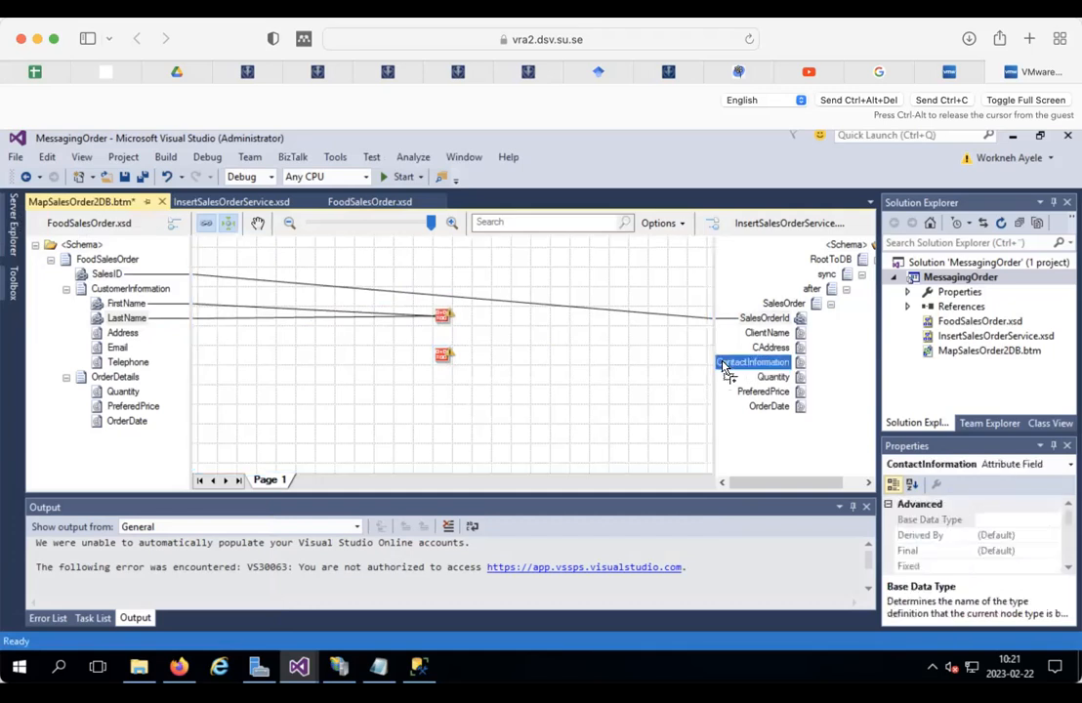
drag(724, 364, 444, 352)
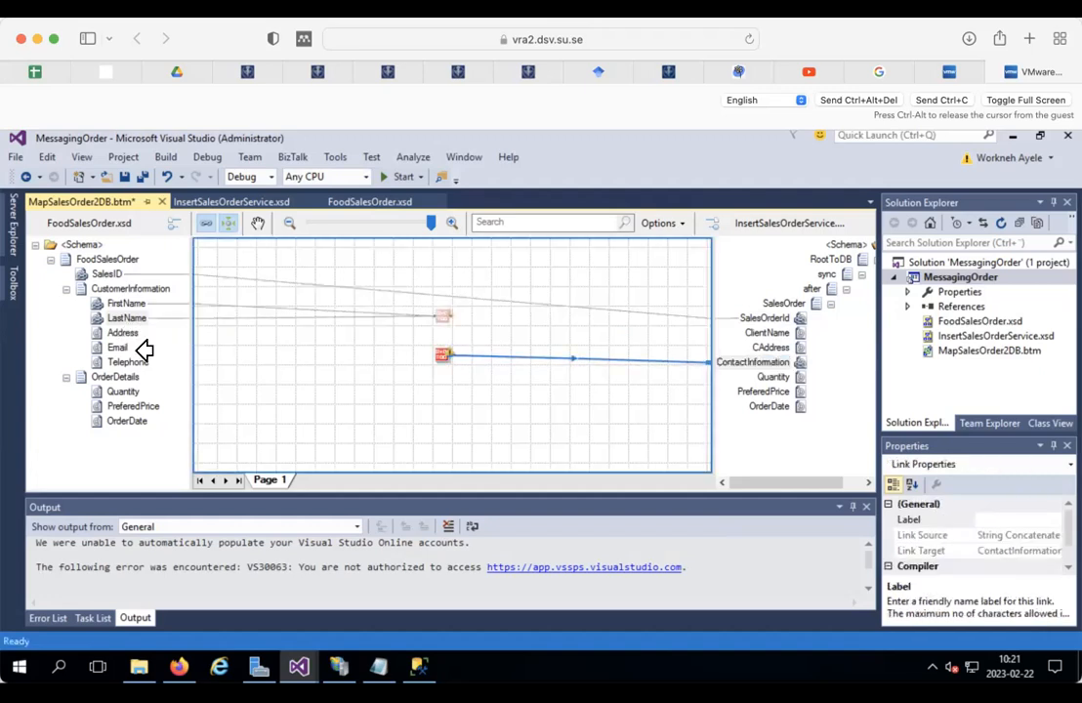
drag(119, 345, 445, 352)
drag(129, 361, 441, 354)
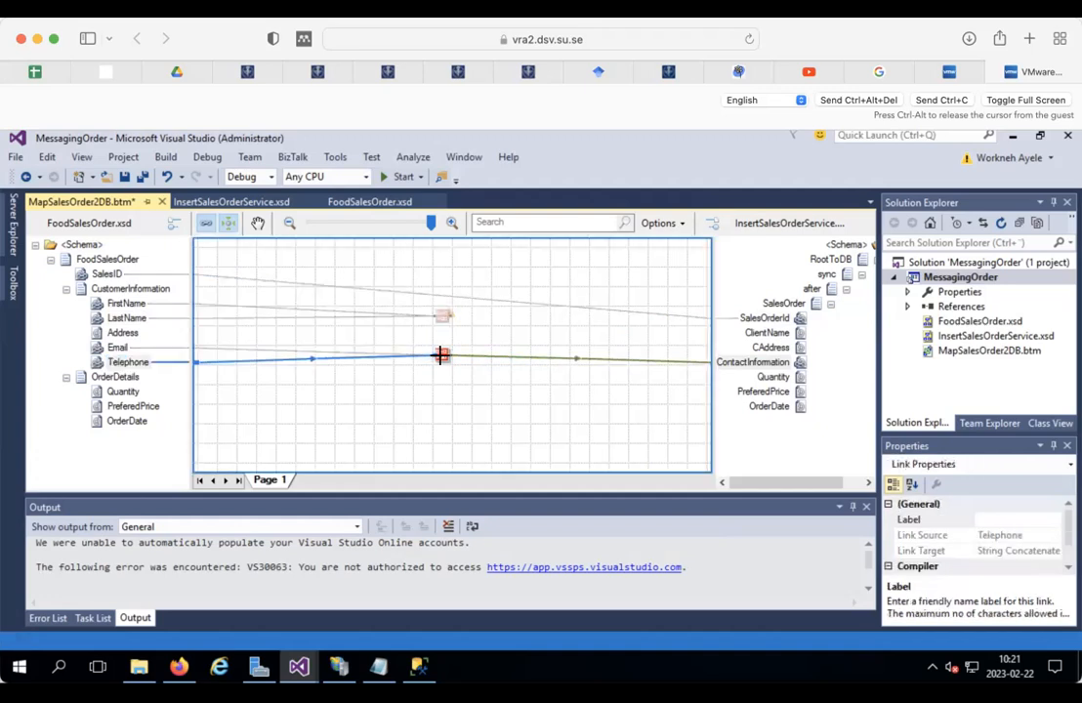
click(125, 333)
Step: Link Address to CAddress, and Quantity, PreferedPrice and OrderDate to their matching fields
drag(125, 333, 442, 314)
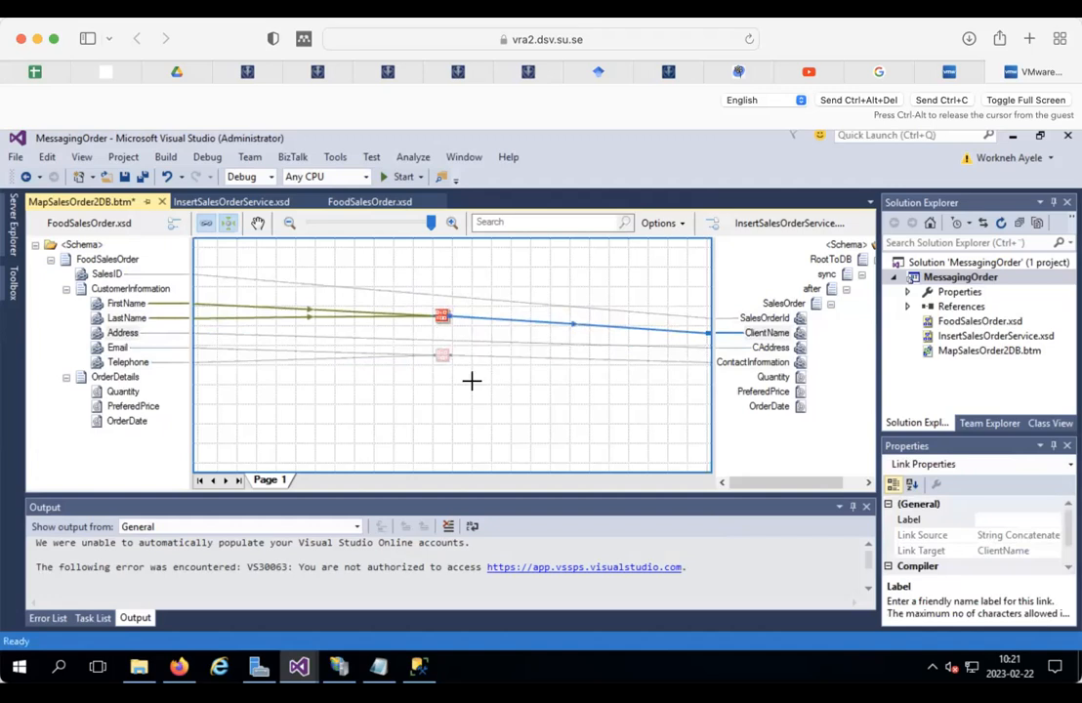
drag(124, 390, 772, 376)
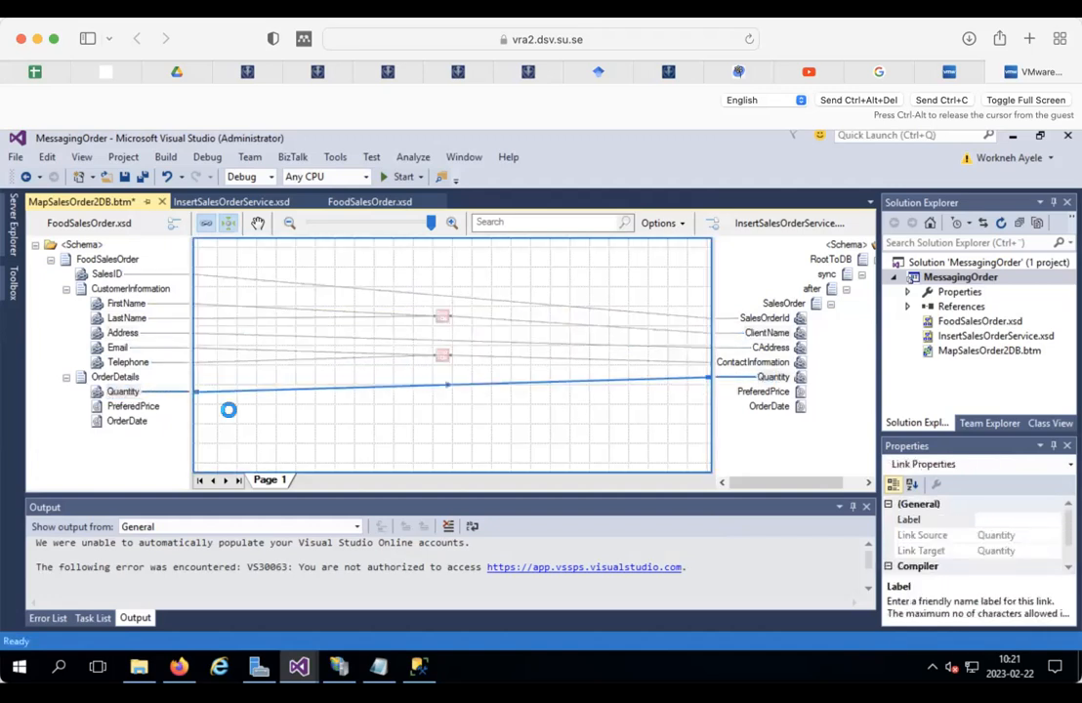
click(143, 405)
drag(142, 405, 754, 390)
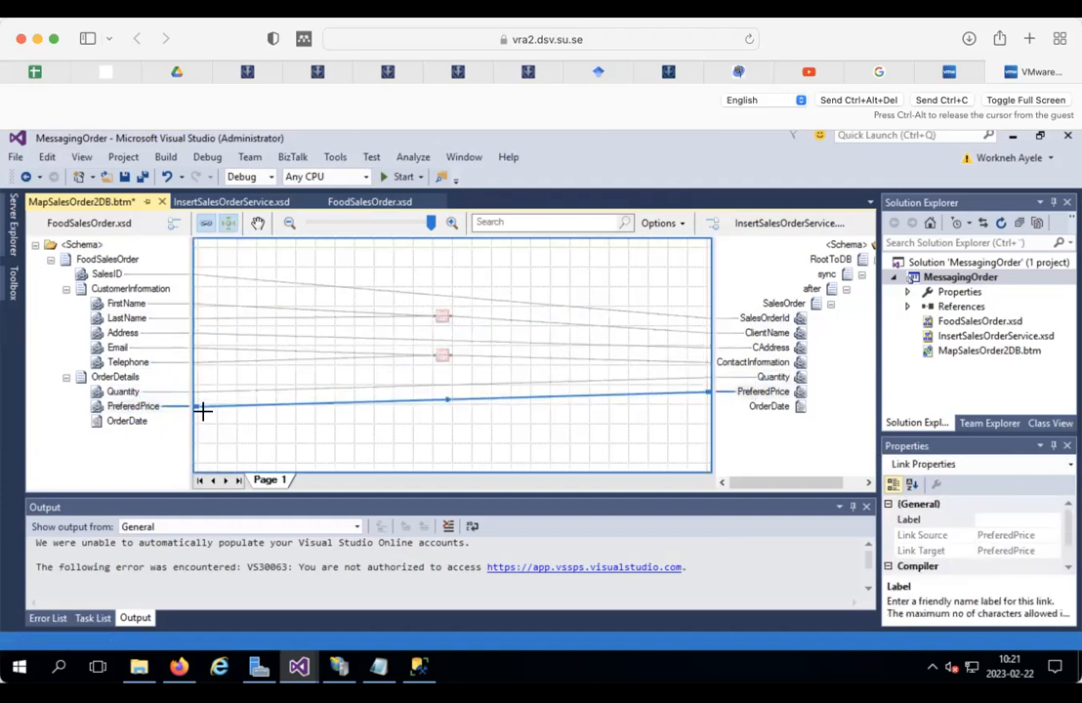
drag(130, 419, 762, 407)
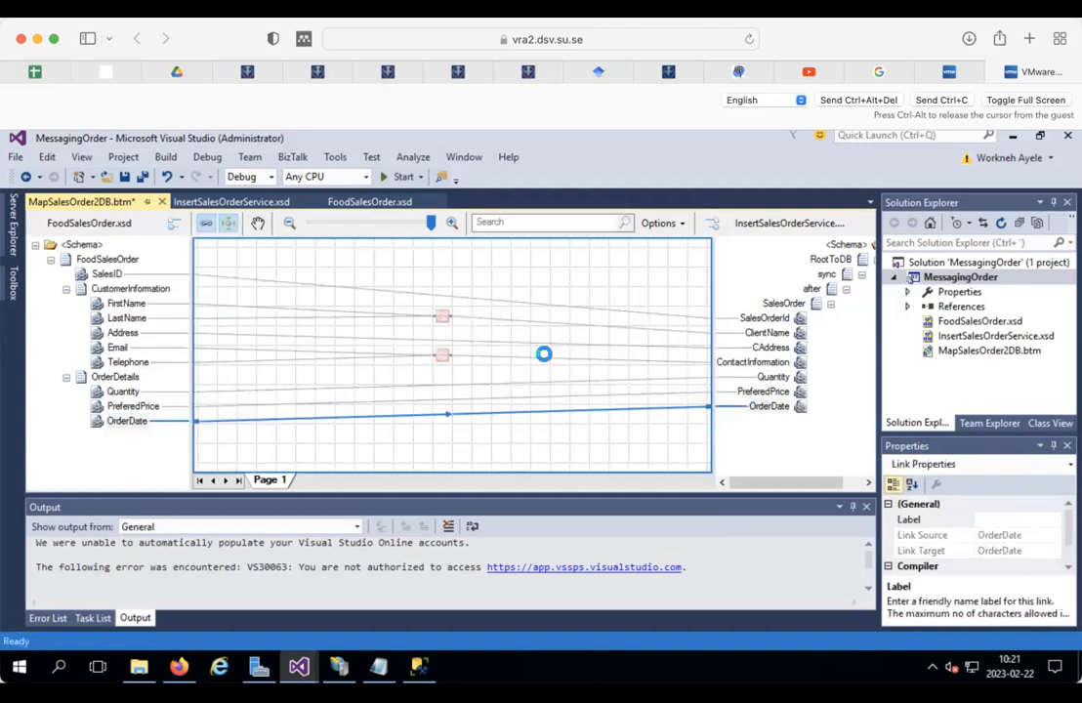
click(517, 273)
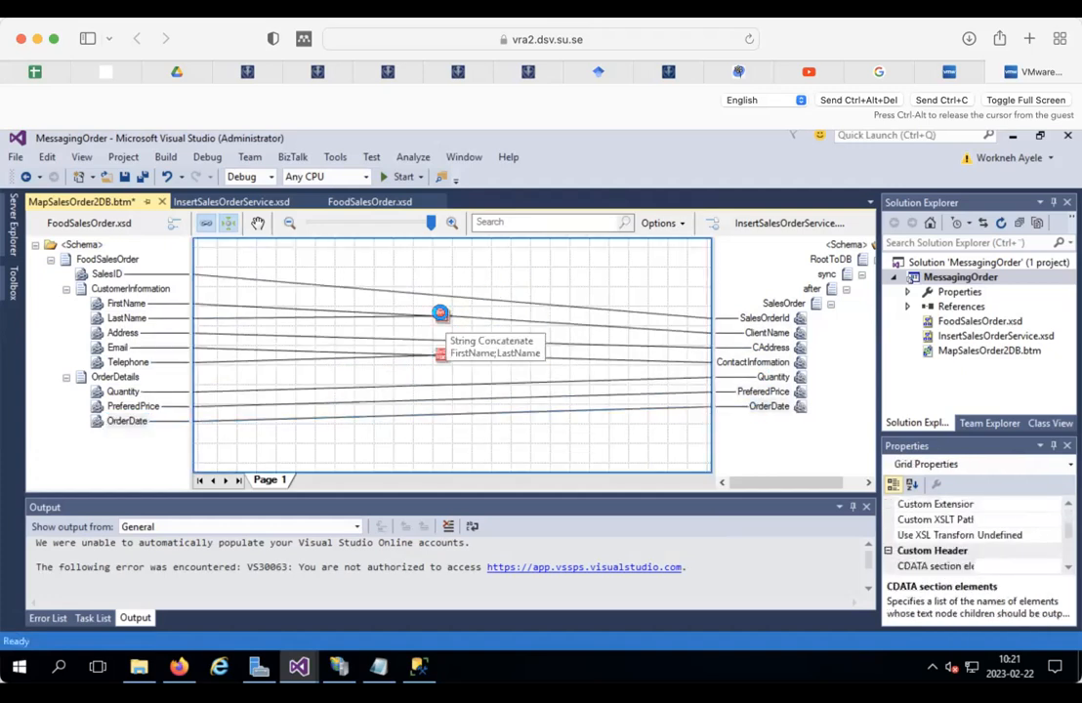
Step: Insert a space constant between FirstName and LastName in the name concatenation functoid
double_click(443, 314)
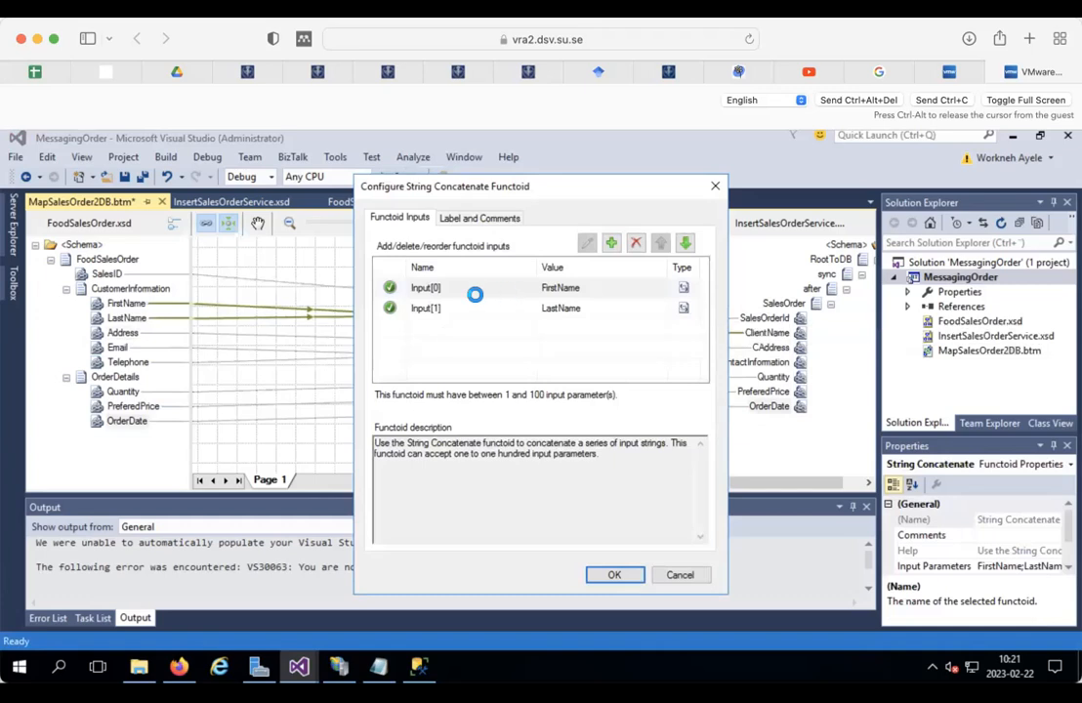
click(473, 289)
click(609, 243)
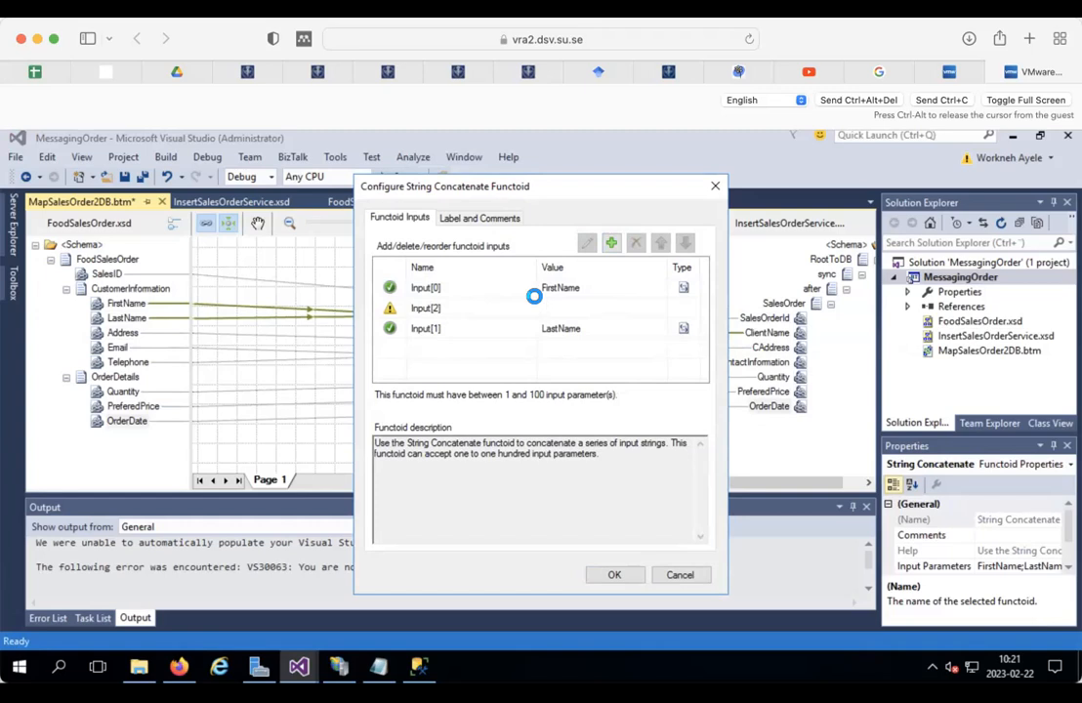
text(')
click(479, 326)
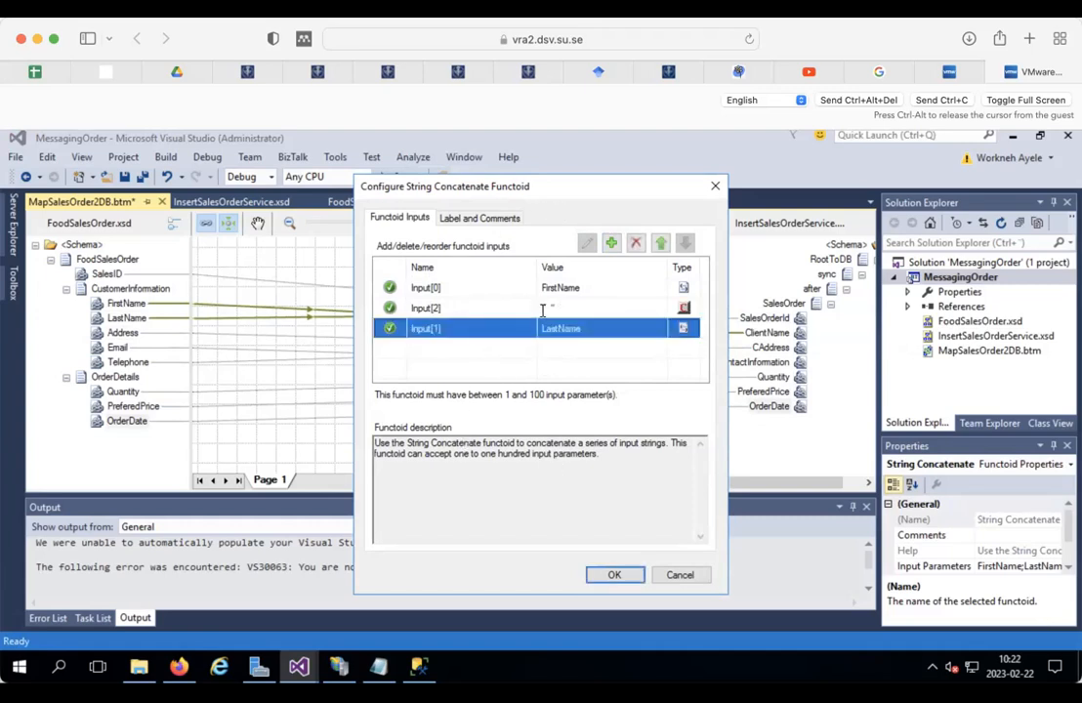
click(617, 574)
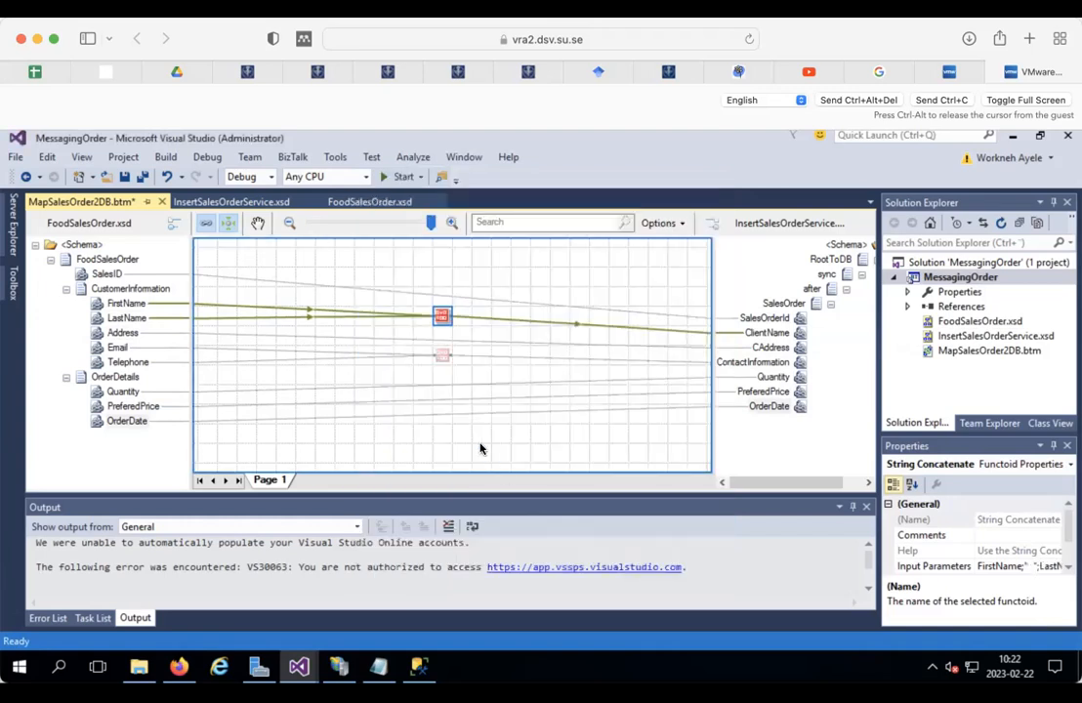
Step: Order the contact functoid inputs as "Email - ", Email, " Tel: - ", Telephone
click(439, 353)
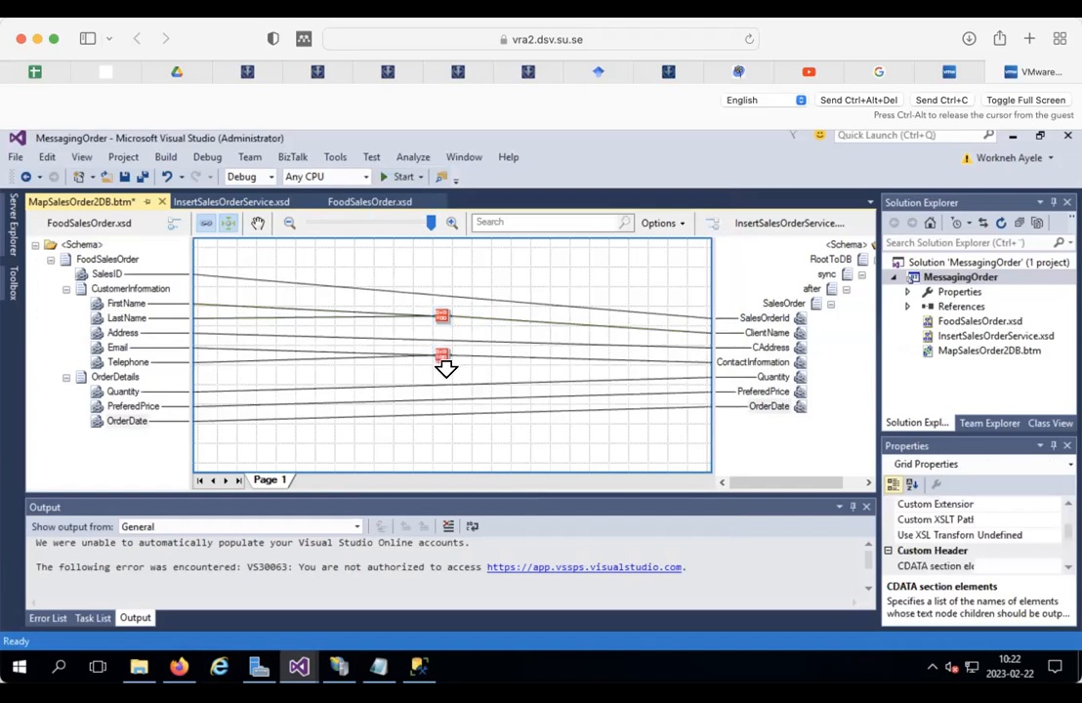
click(440, 352)
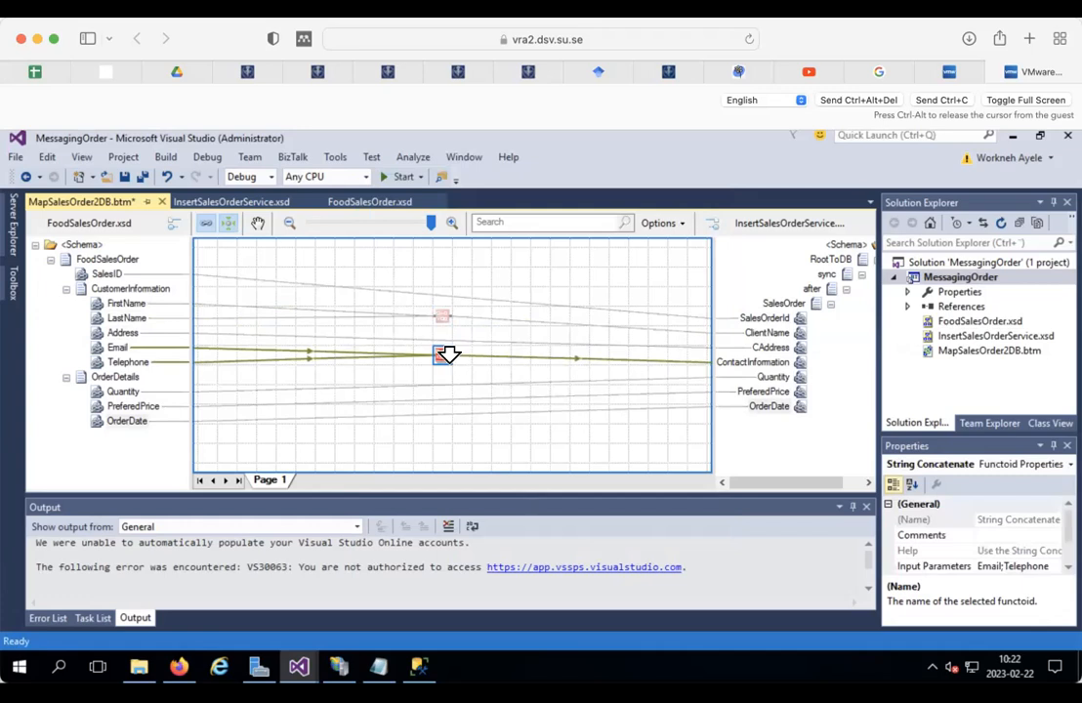
click(441, 353)
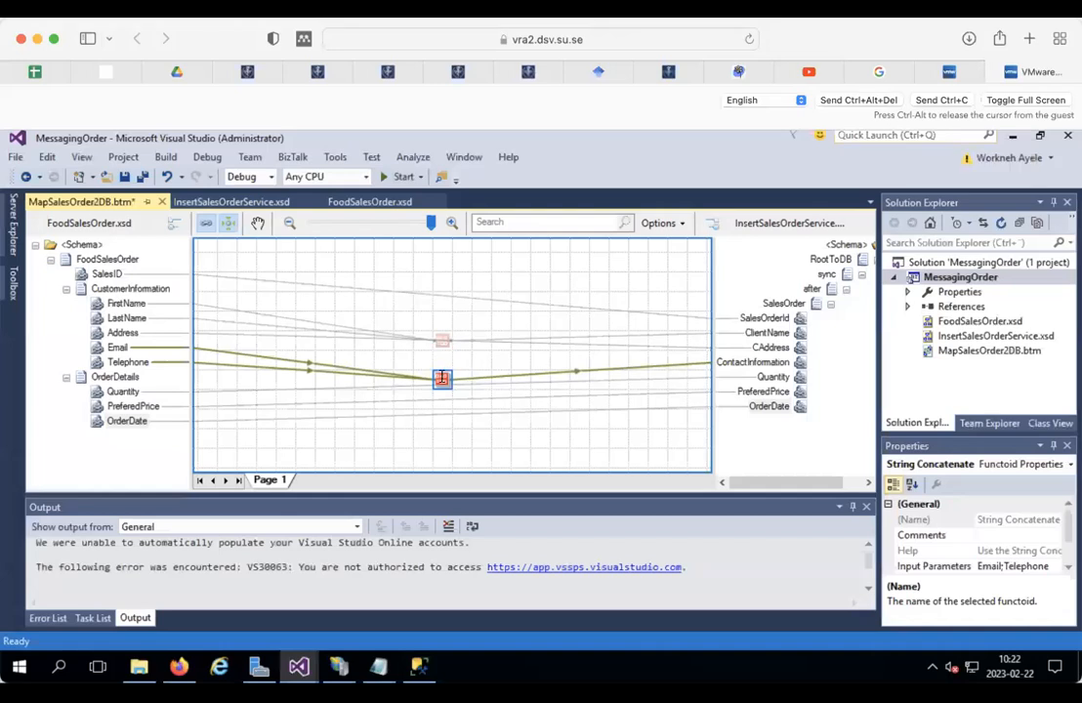
double_click(441, 381)
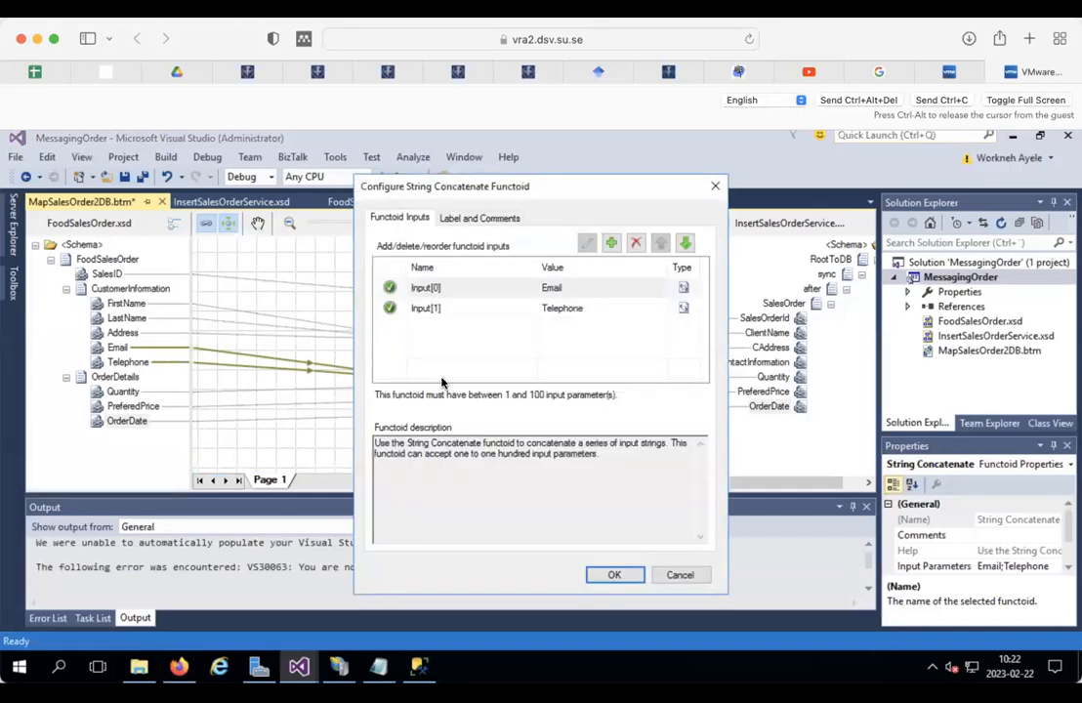
click(525, 285)
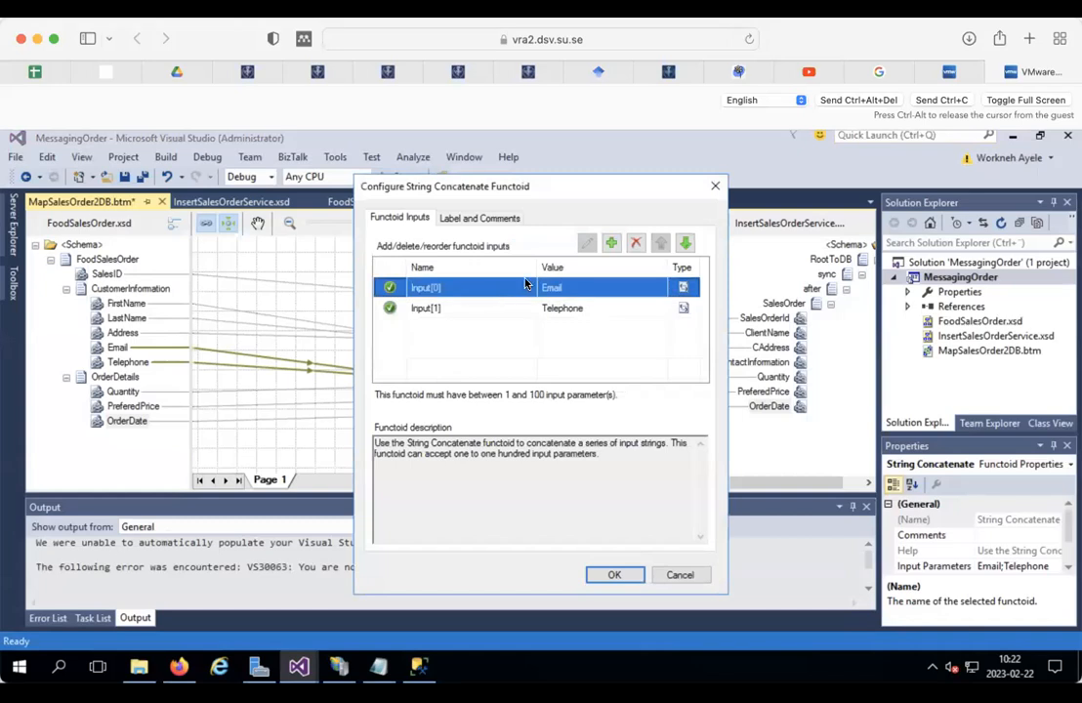
click(611, 244)
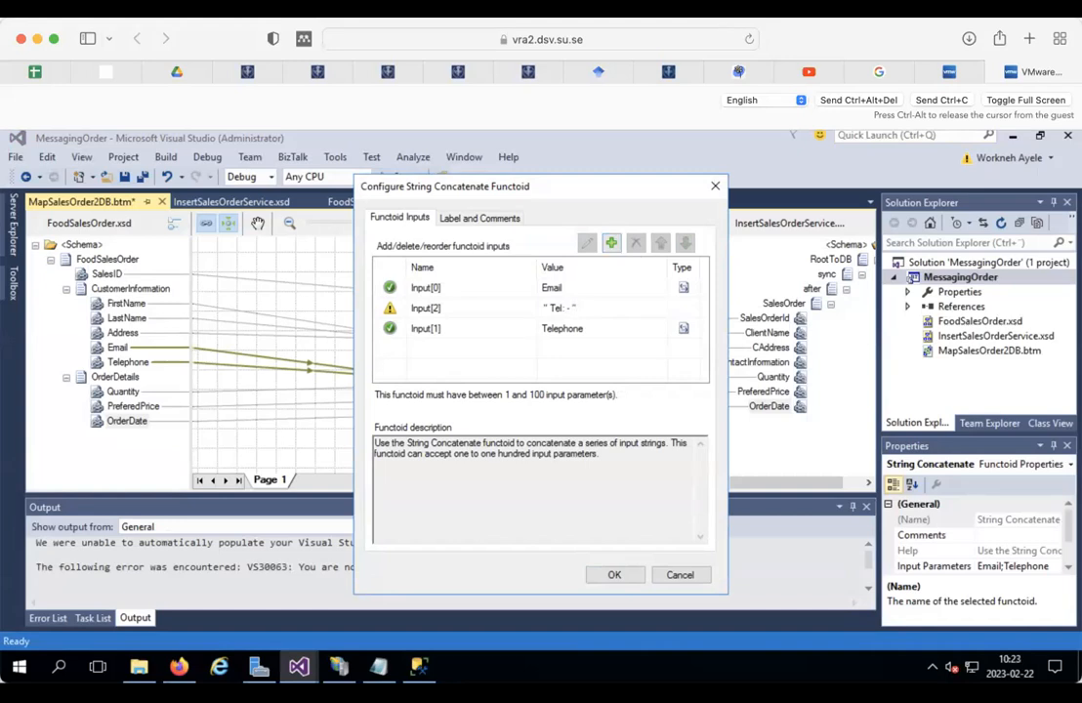
click(580, 289)
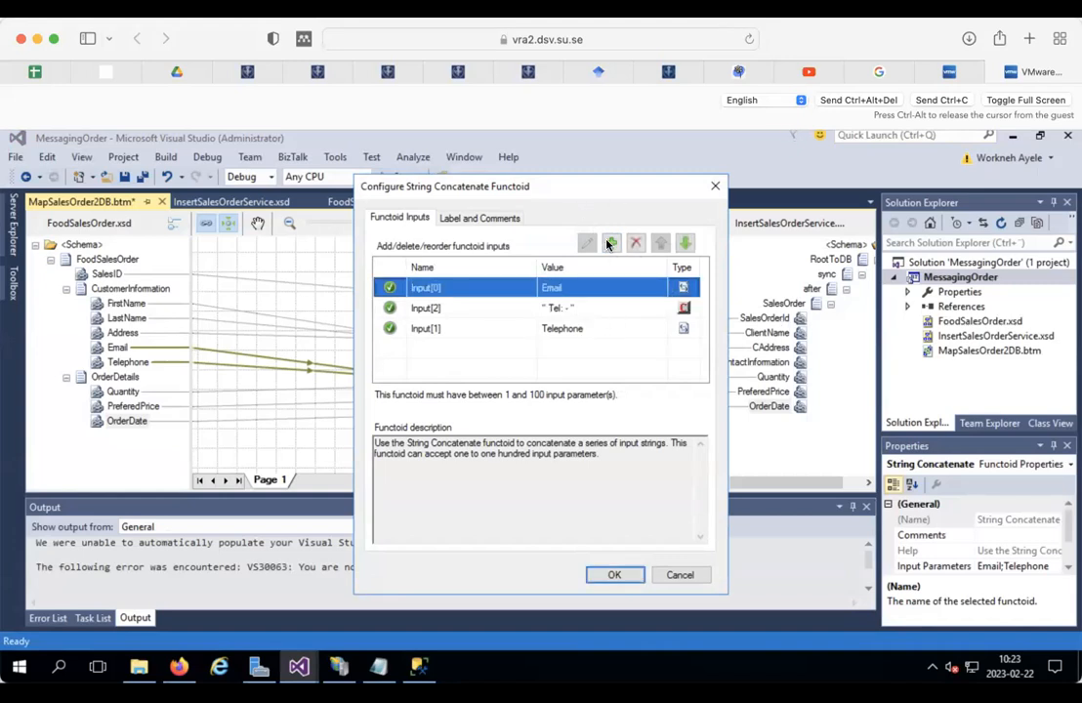
click(609, 243)
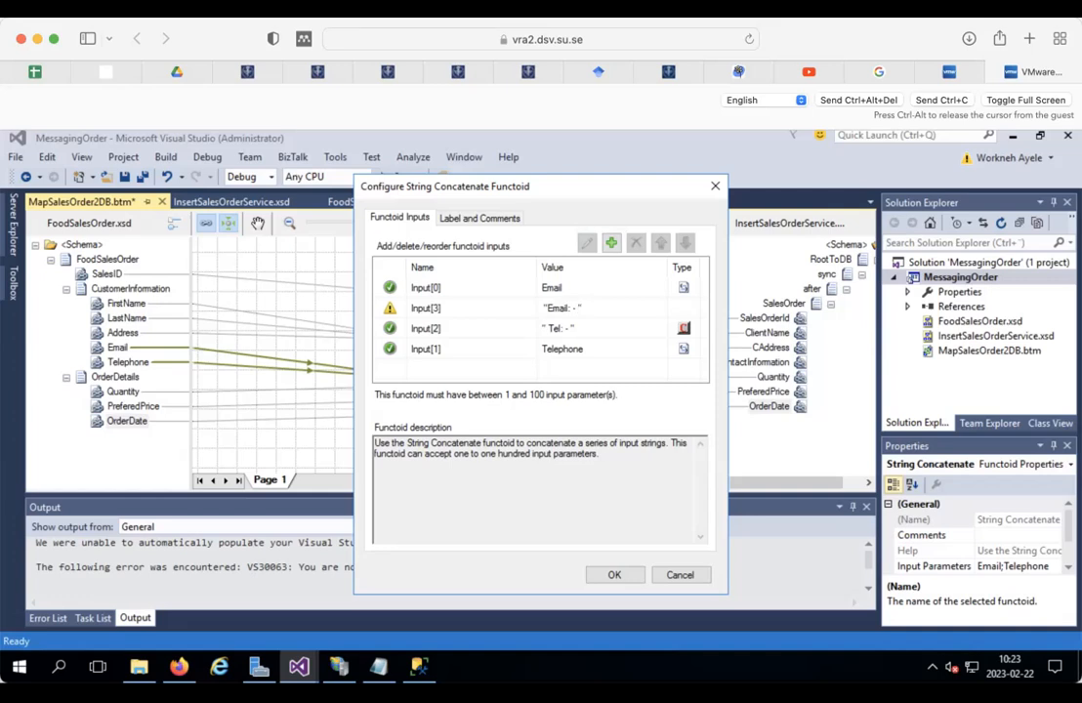
click(447, 333)
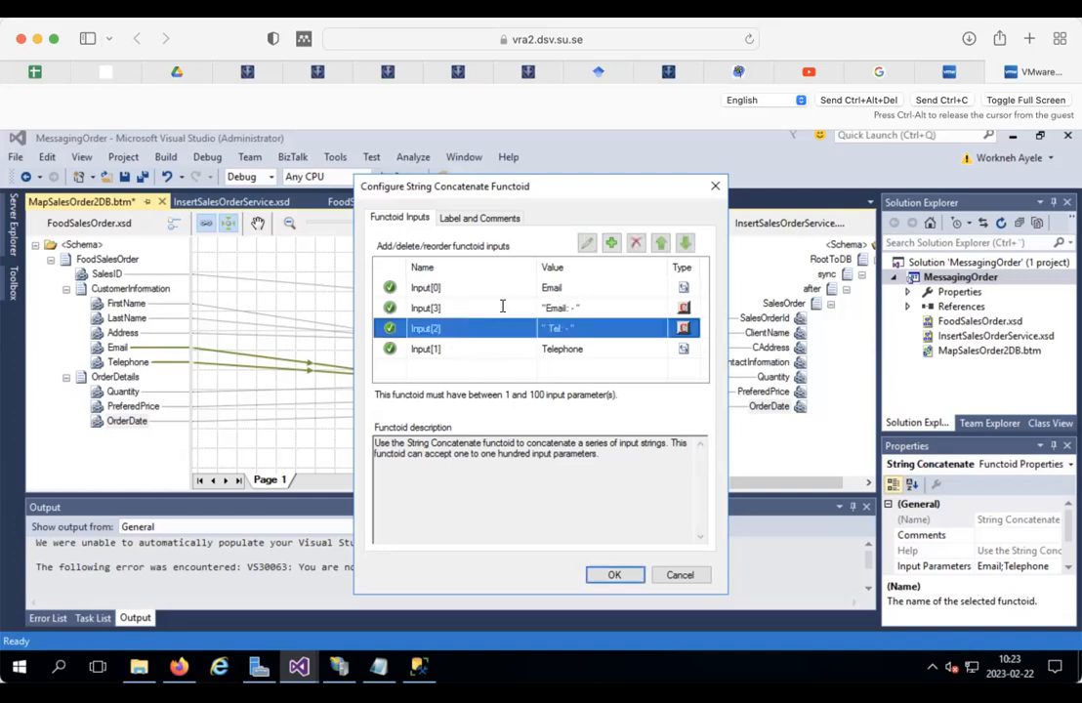
click(491, 307)
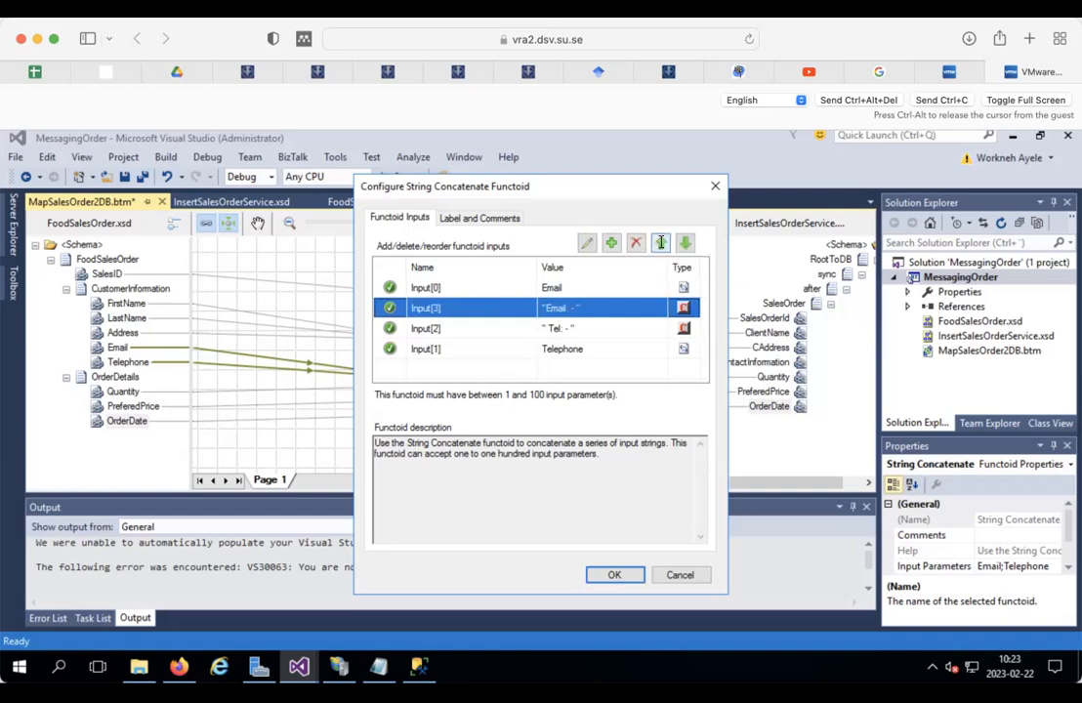
click(661, 243)
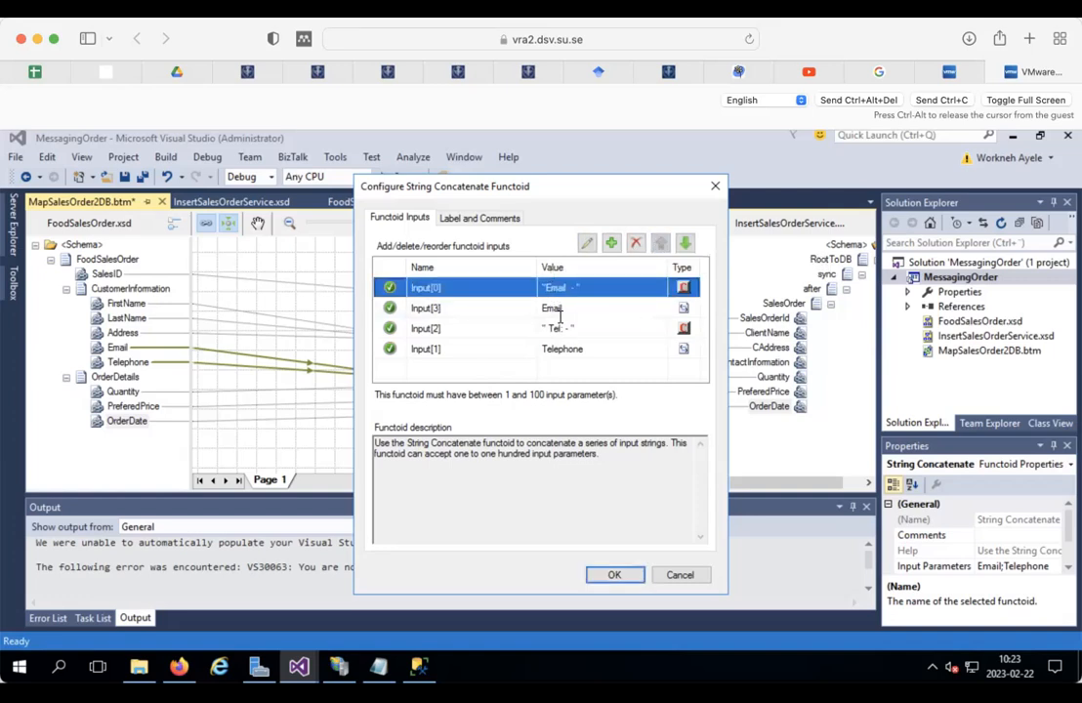
click(614, 574)
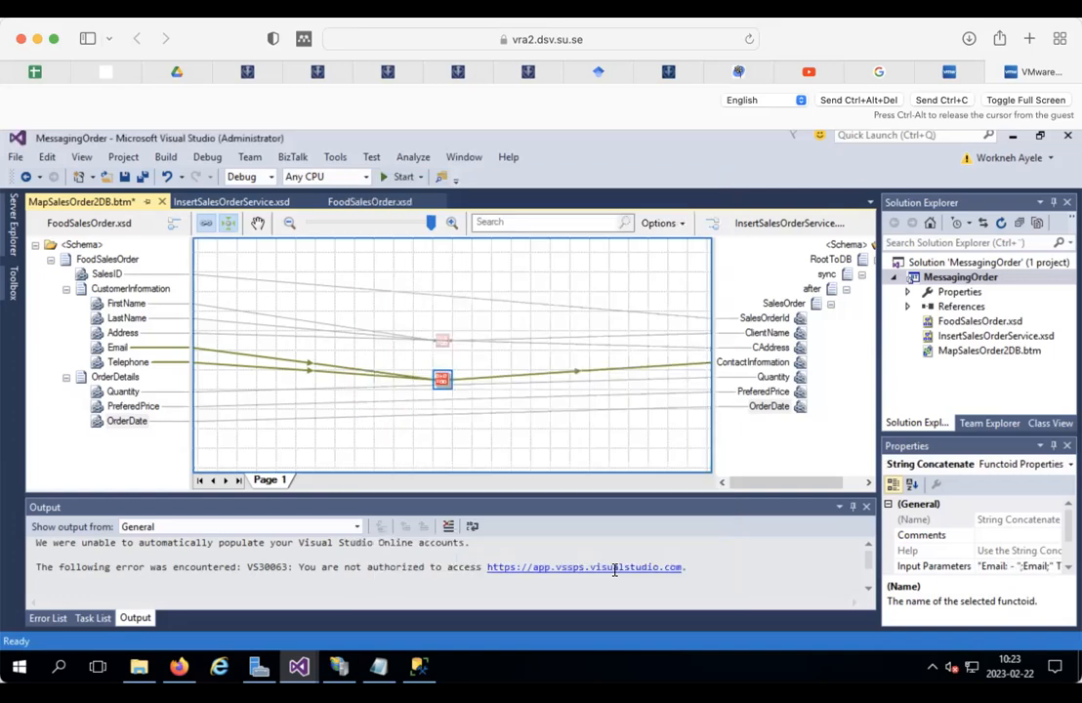
Step: Save the map and build the MessagingOrder project
click(124, 176)
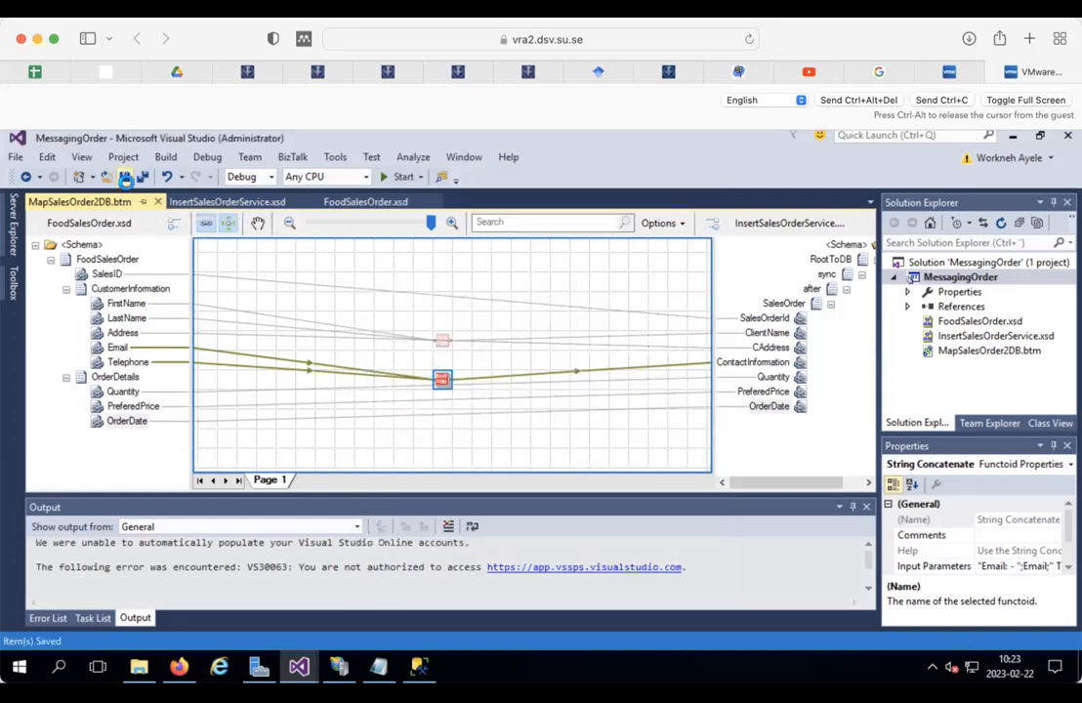
right_click(918, 276)
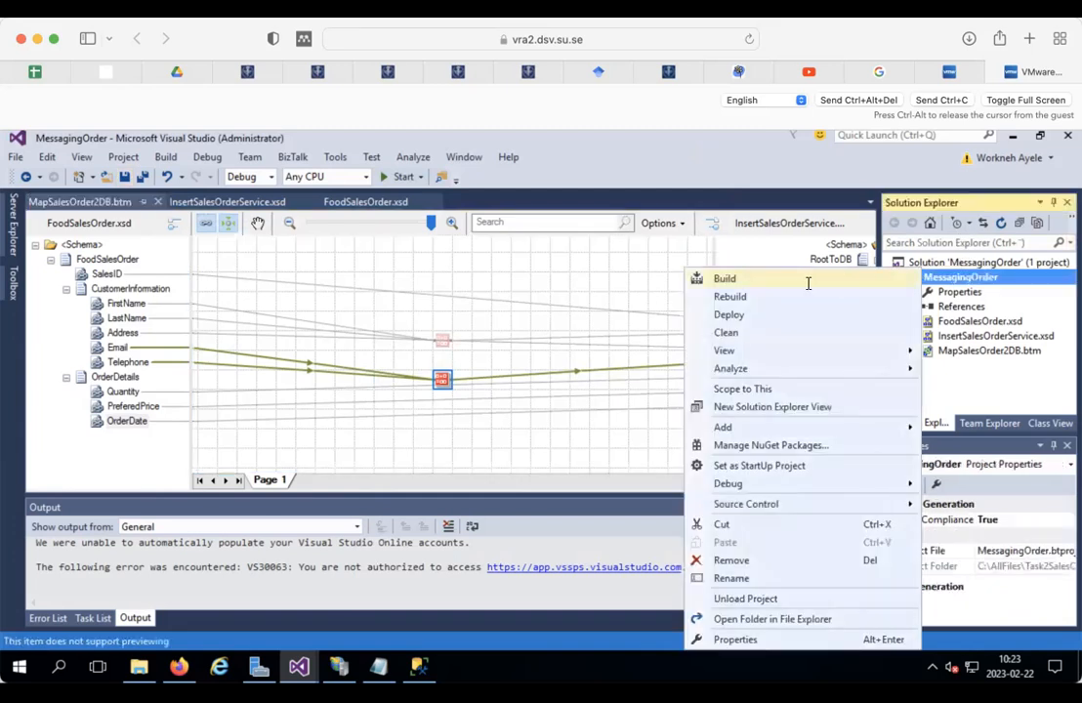
click(724, 280)
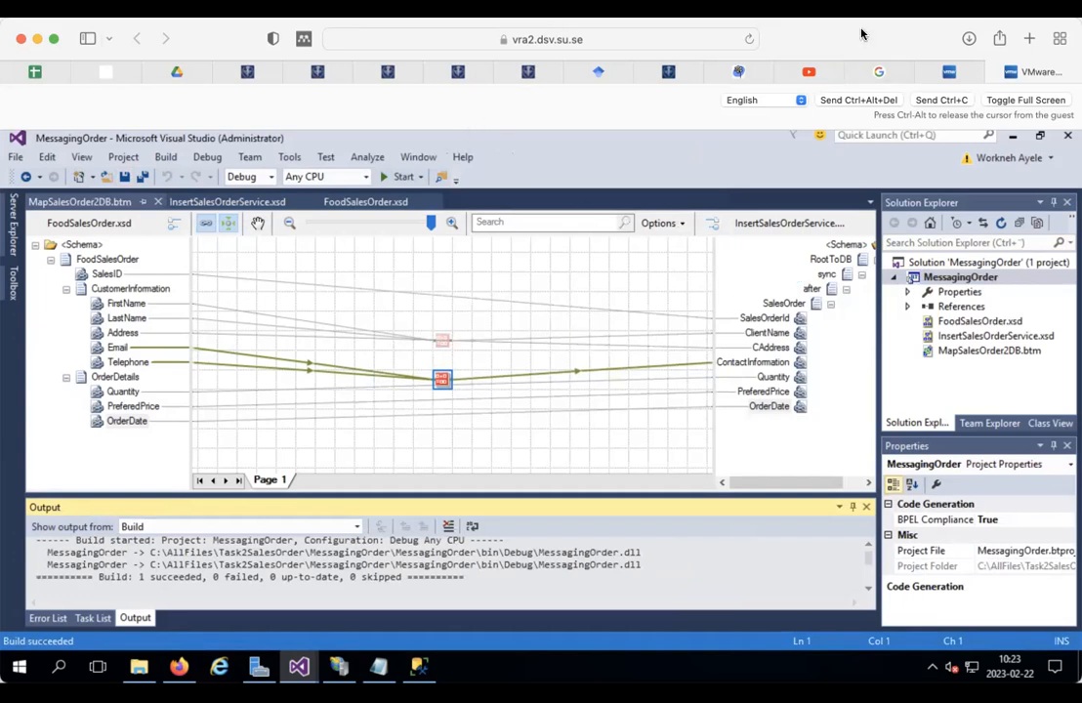
Step: Copy the MessagingOrder project name from its rename box
click(967, 280)
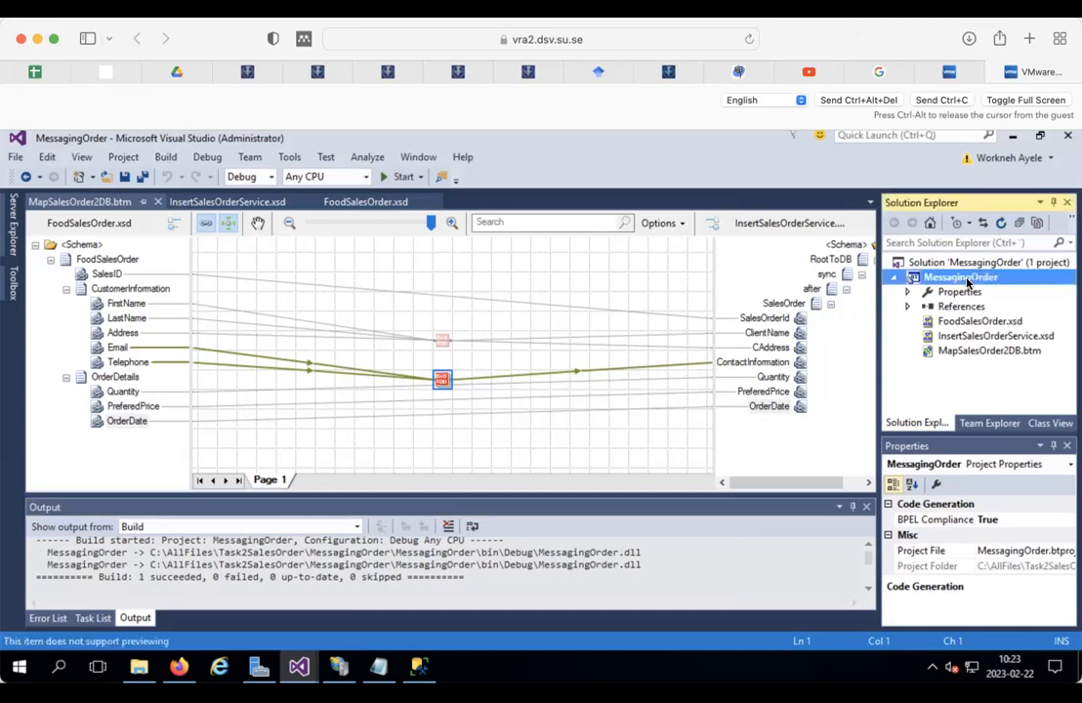
click(966, 279)
right_click(967, 279)
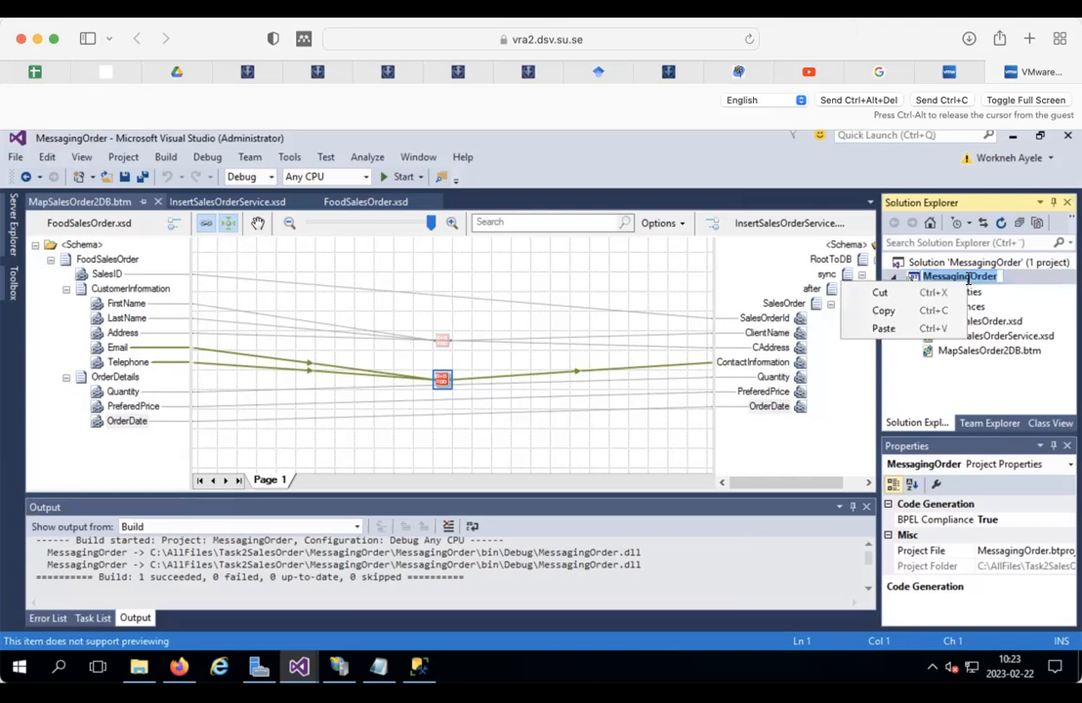
click(880, 310)
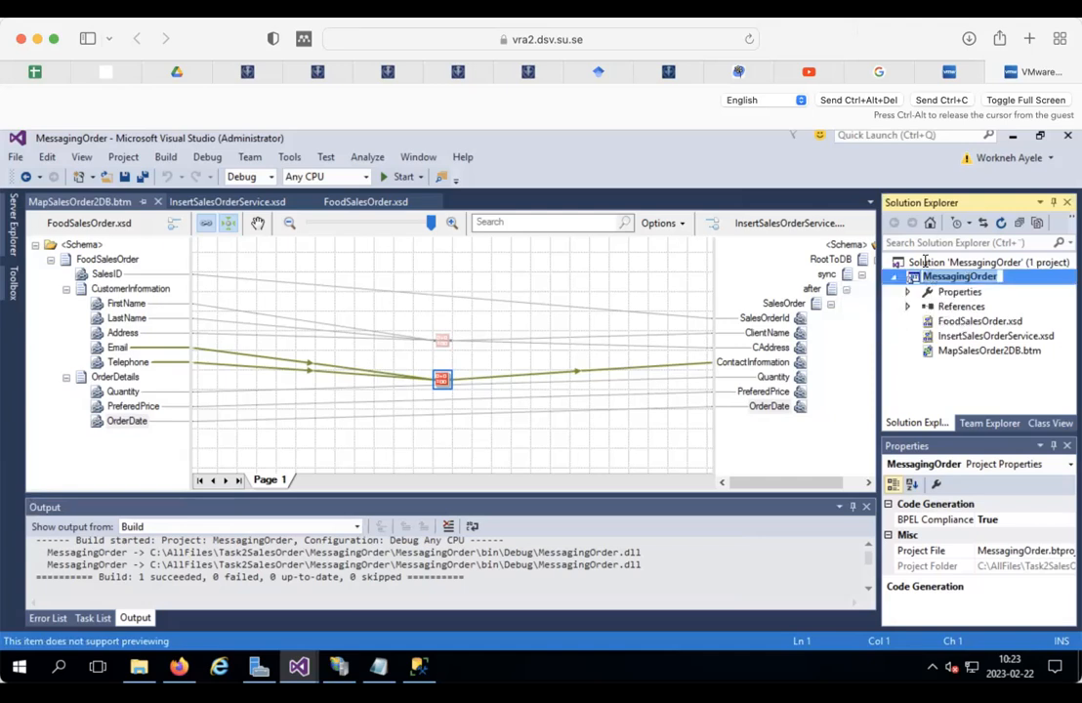
click(924, 261)
right_click(924, 262)
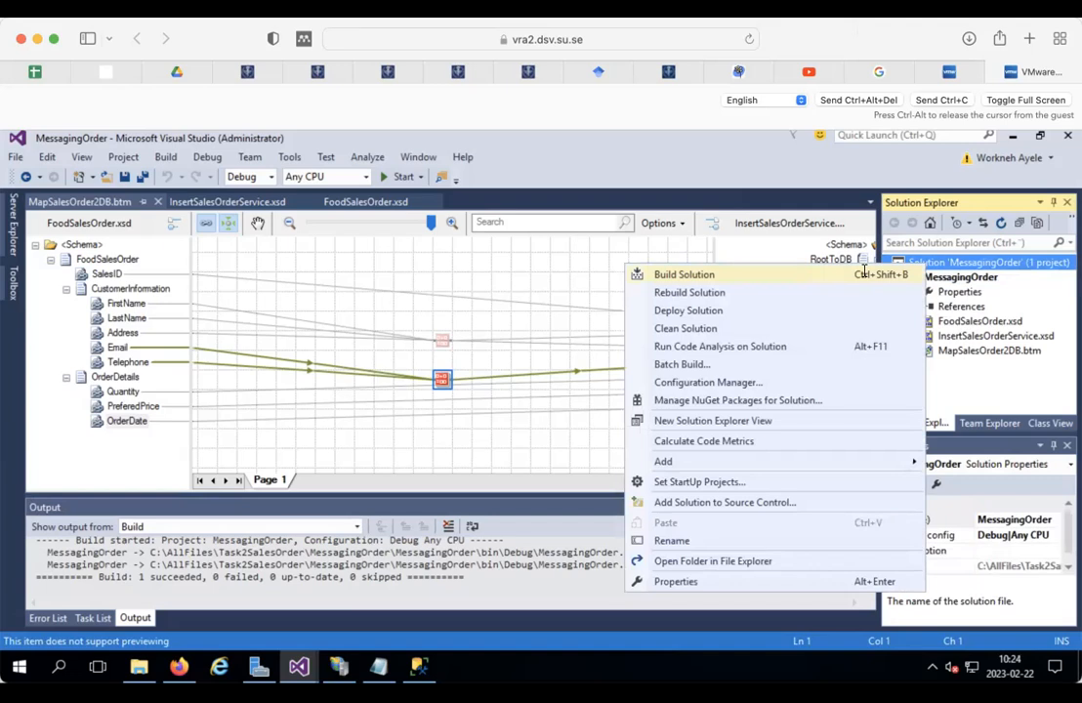
Step: Start a new Empty BizTalk Server project, pasting MessagingOrder as the name and editing it
click(969, 259)
right_click(968, 258)
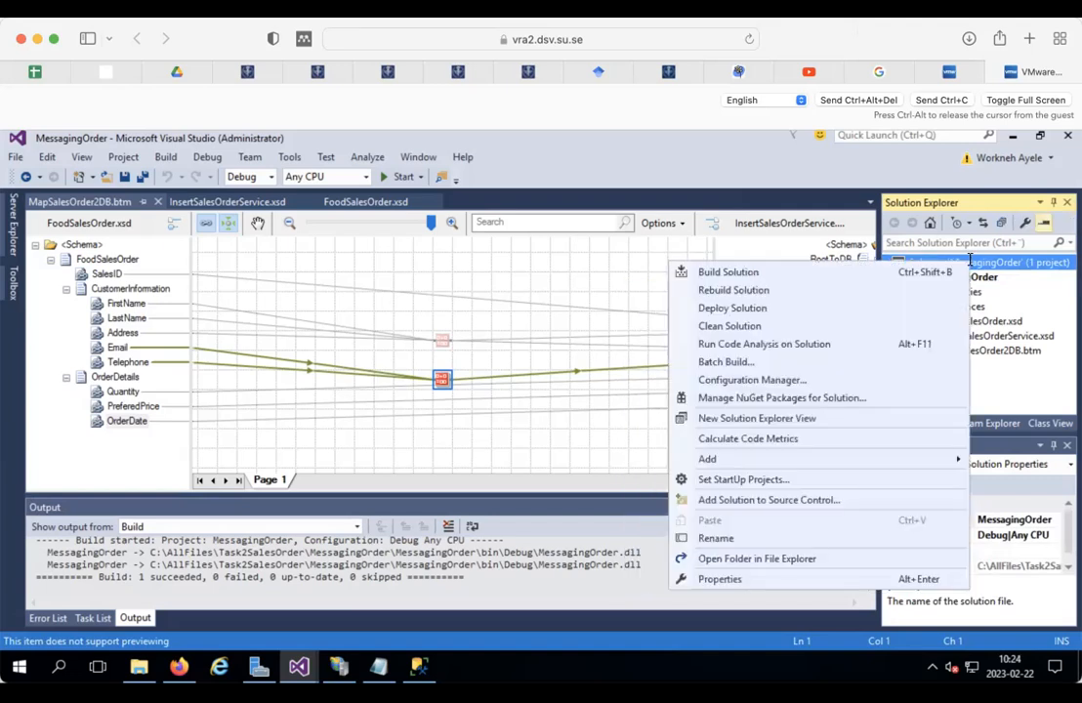
mouse_move(728, 457)
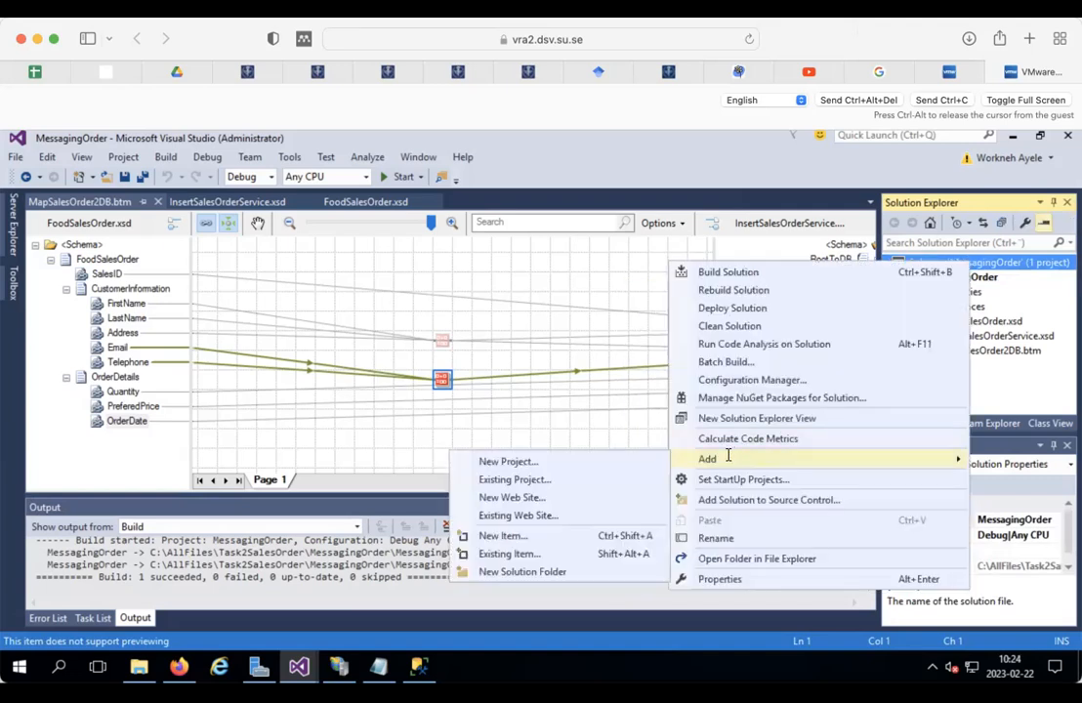
click(552, 460)
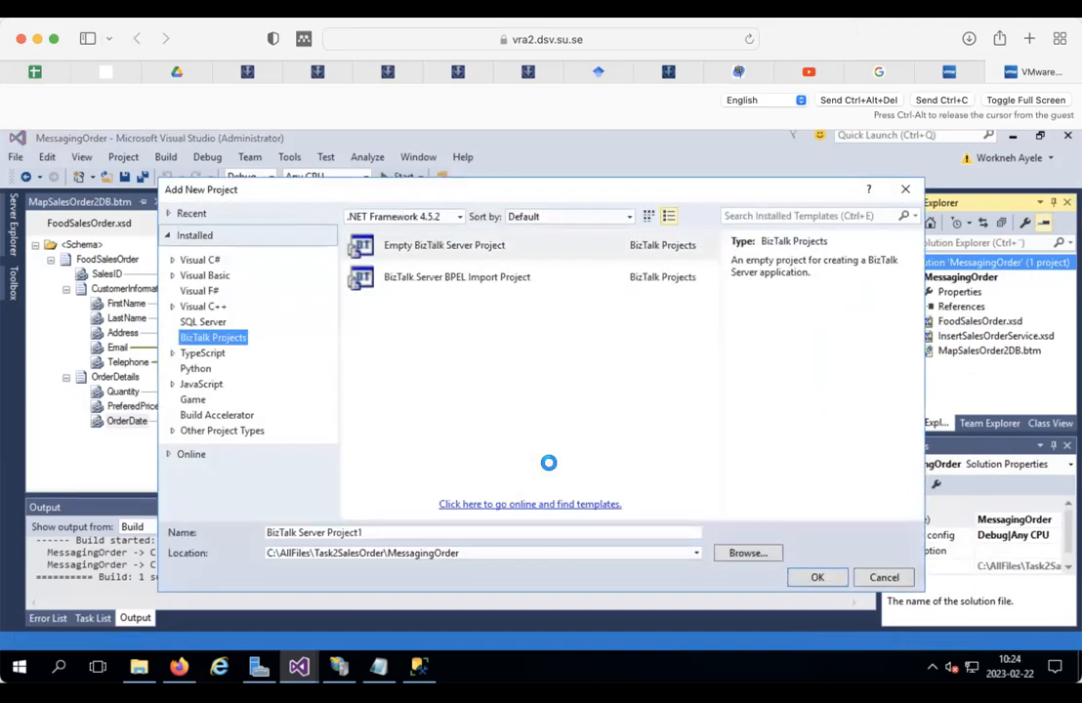
click(369, 528)
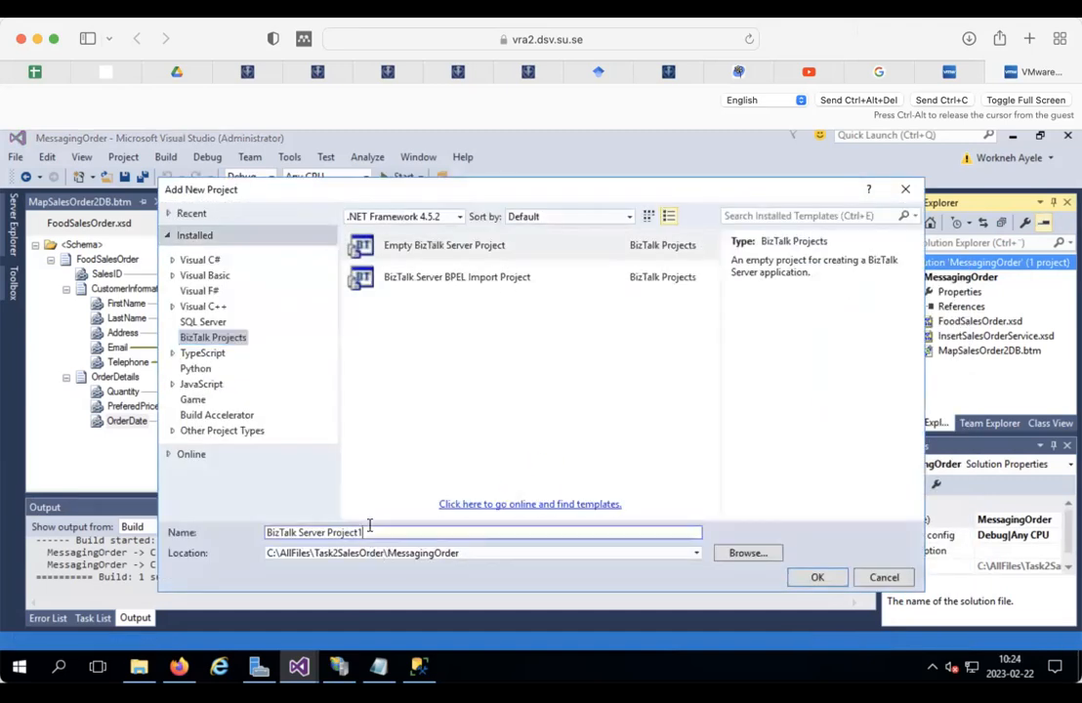
drag(357, 527, 201, 530)
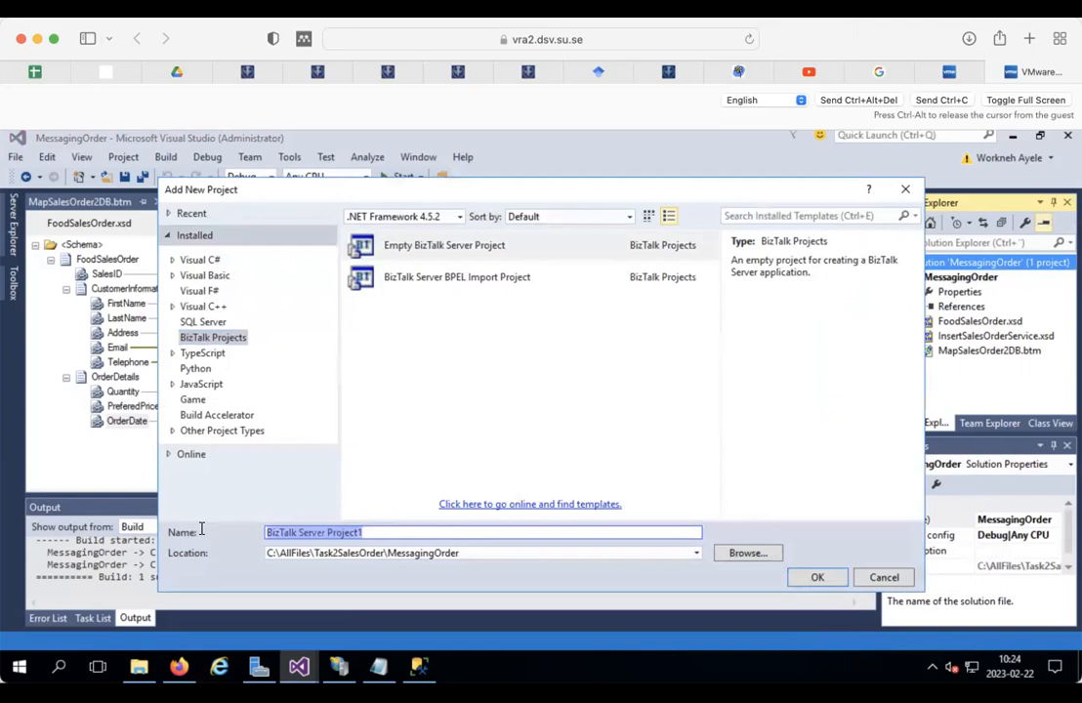
text(V)
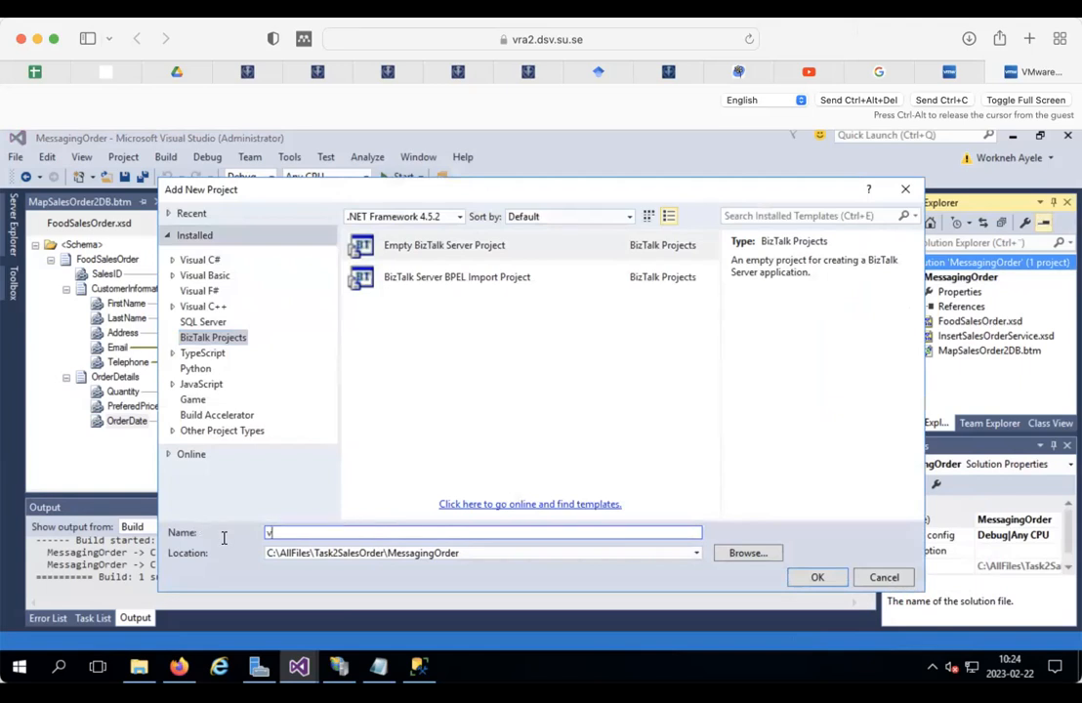
key(BackSpace)
key(ctrl+v)
drag(312, 532, 262, 528)
text(Processing)
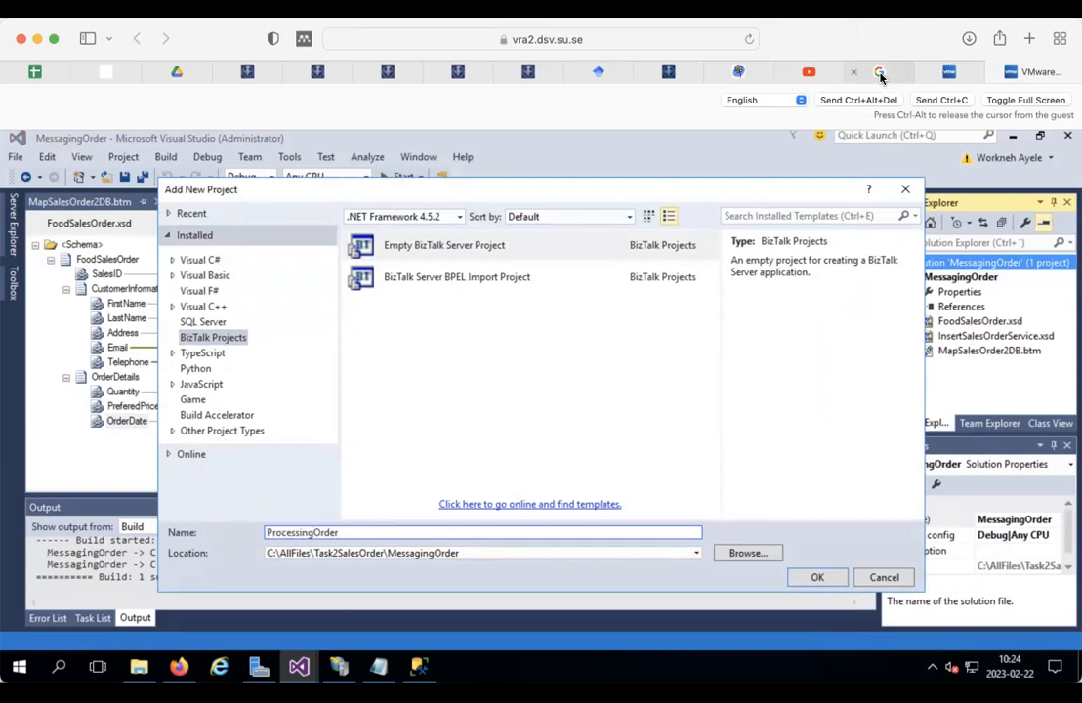
Step: Check the instructions, correct the name to ProcessOrder, and create the project
click(881, 72)
scroll(668, 406, up, 15)
scroll(668, 405, up, 15)
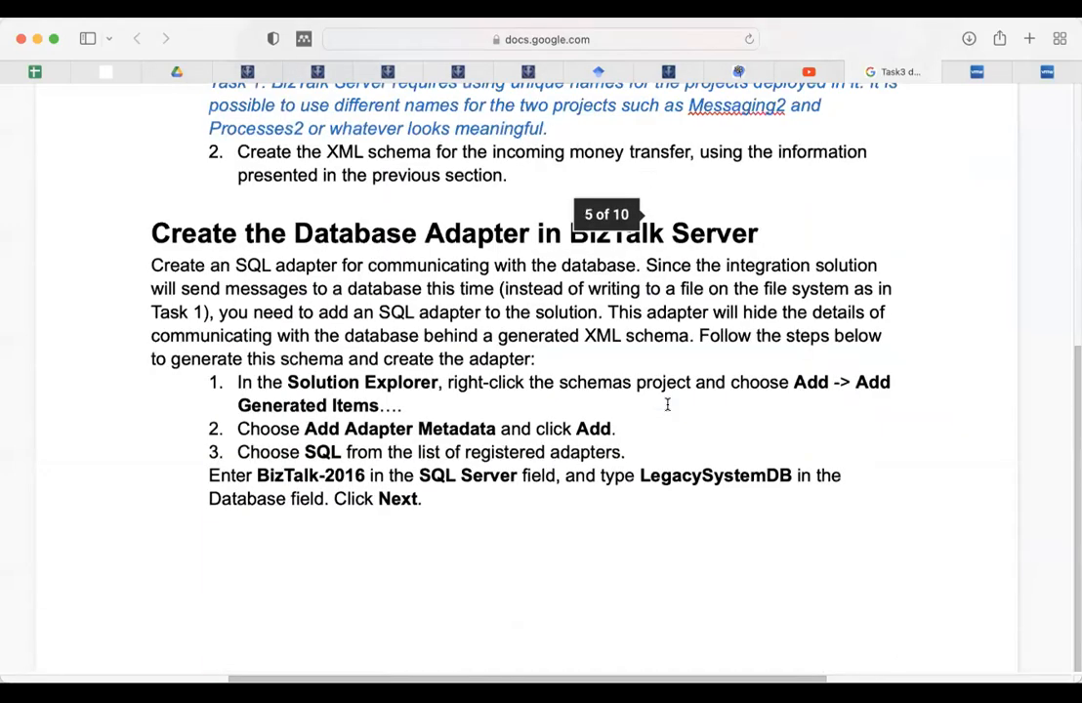
scroll(668, 406, up, 3)
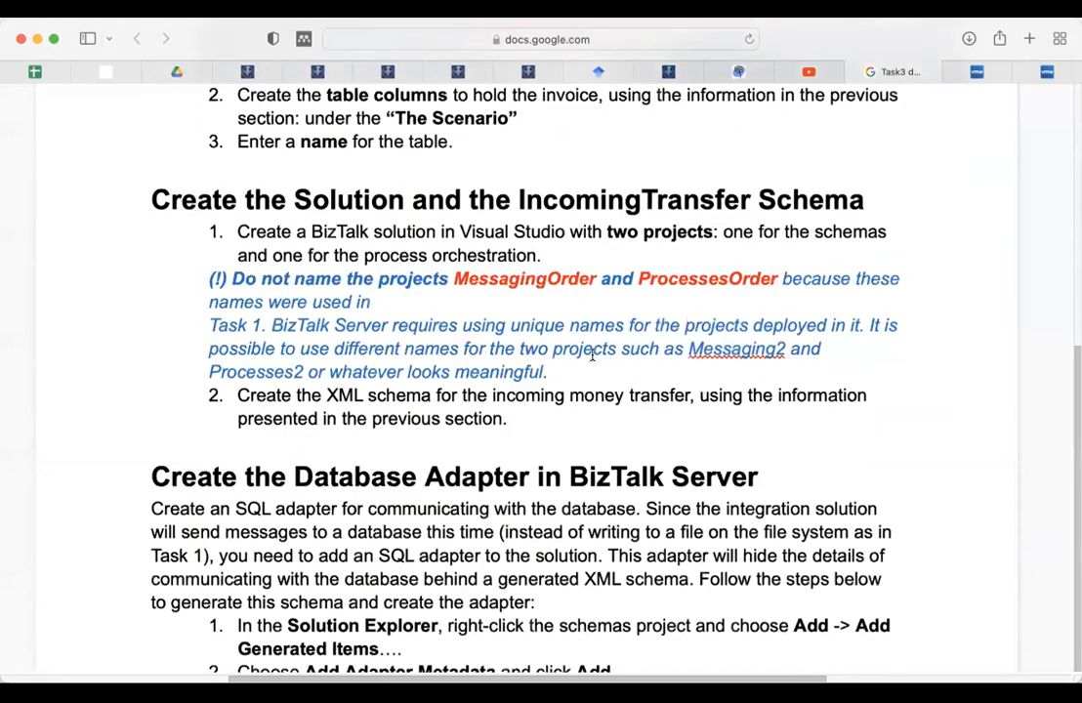
scroll(586, 355, up, 2)
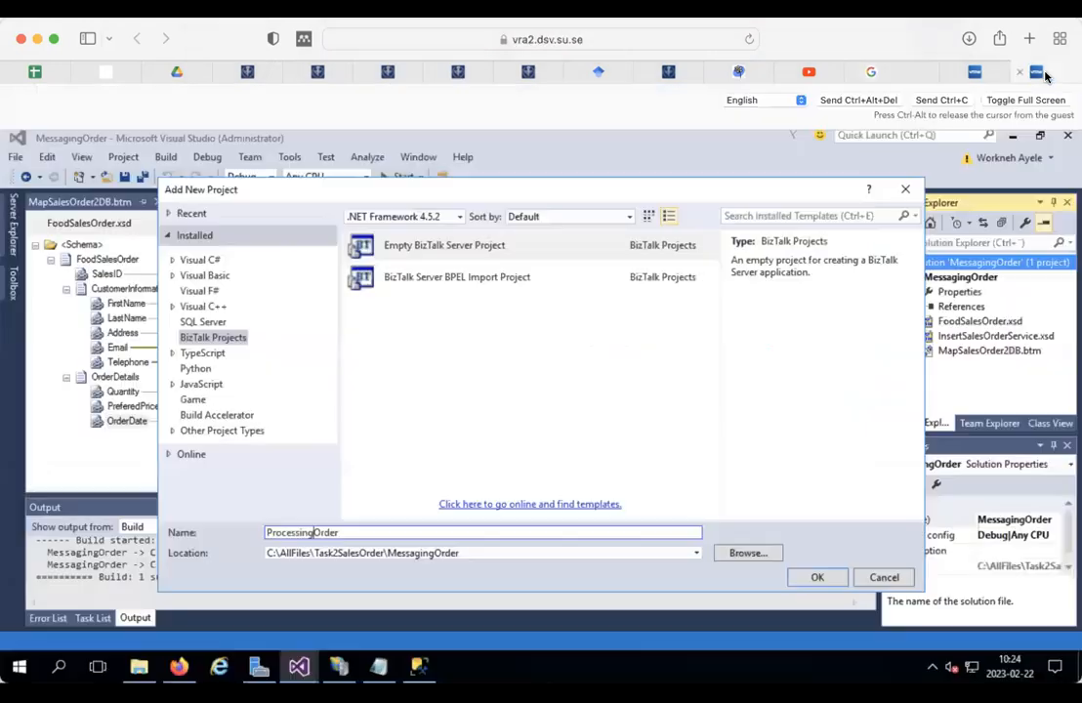
click(1045, 71)
key(BackSpace)
key(BackSpace)
key(BackSpace)
key(BackSpace)
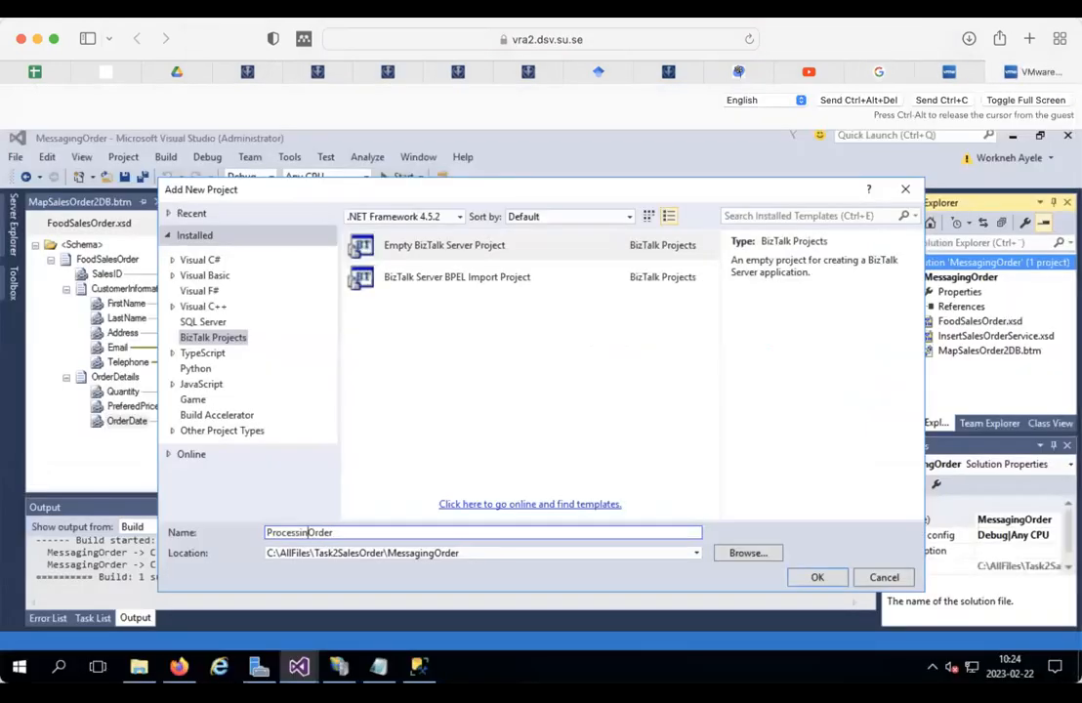
text(s)
click(884, 71)
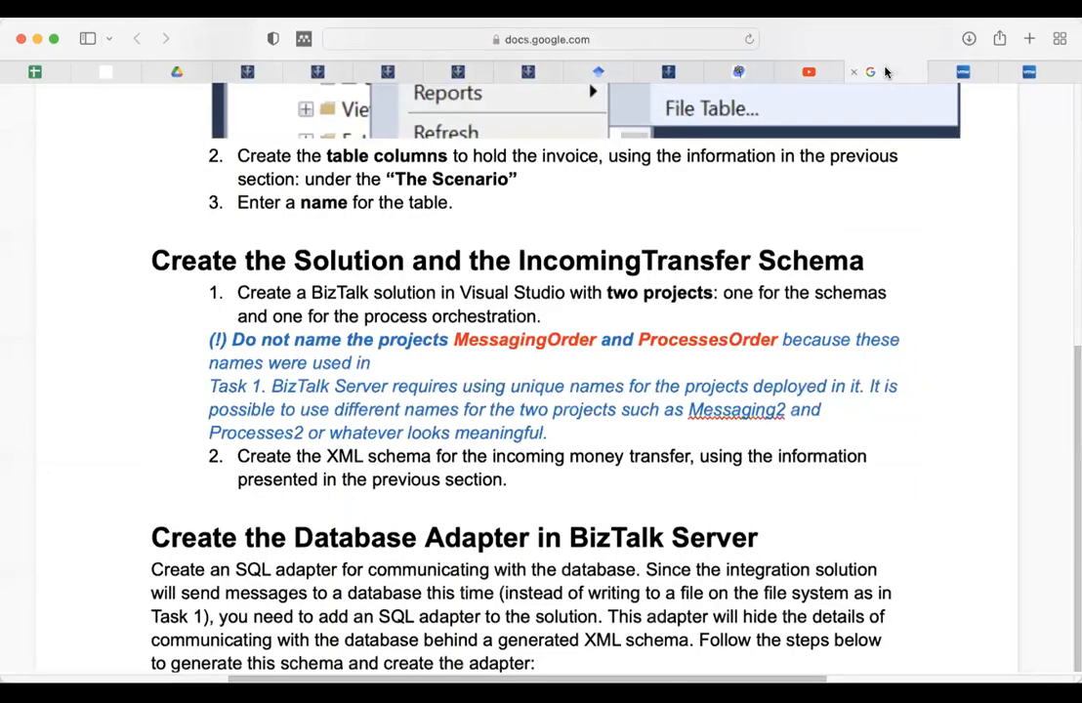
click(1046, 71)
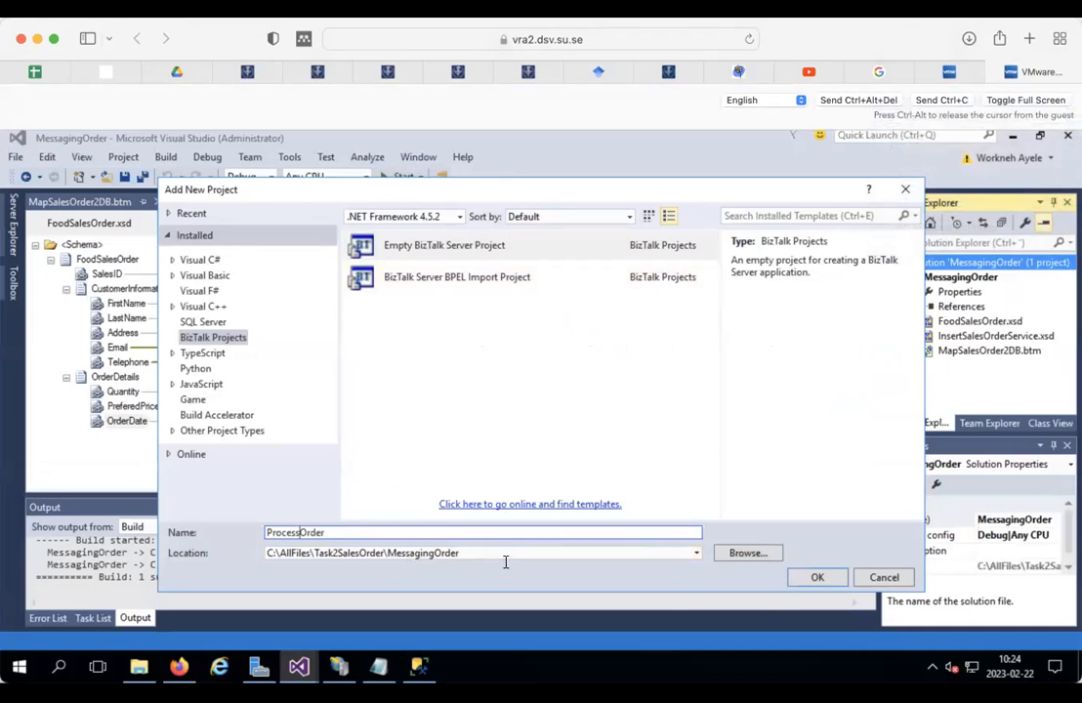
click(816, 578)
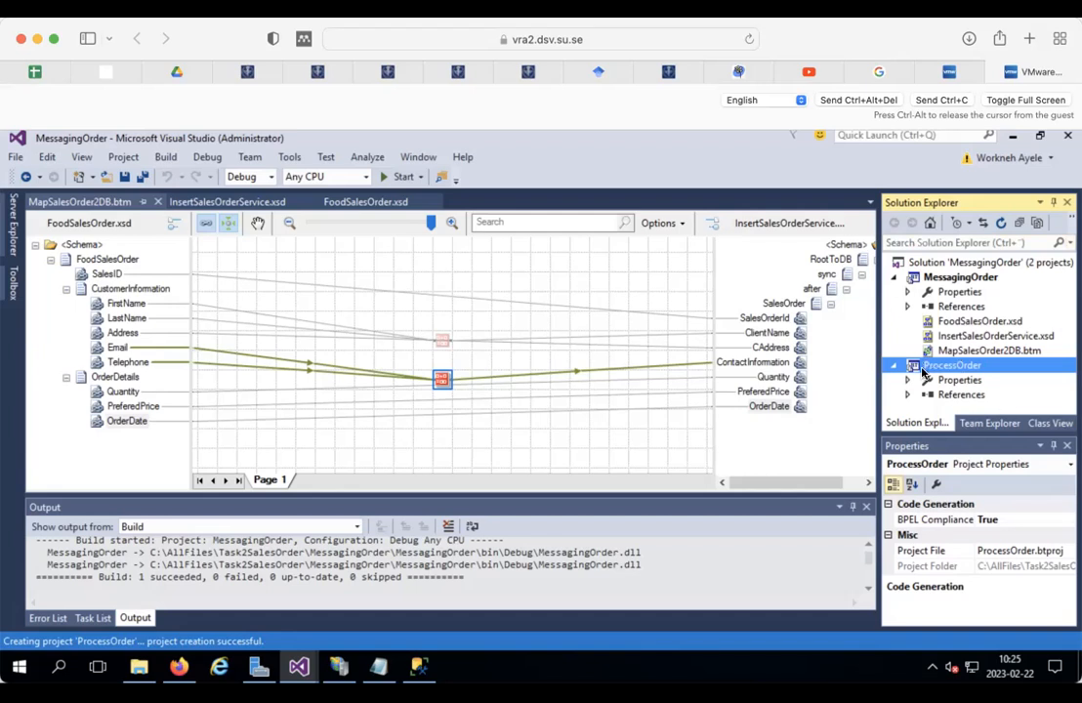
Step: Close the MapSalesOrder2DB, InsertSalesOrderService and FoodSalesOrder tabs, then inspect ProcessOrder's References
click(156, 203)
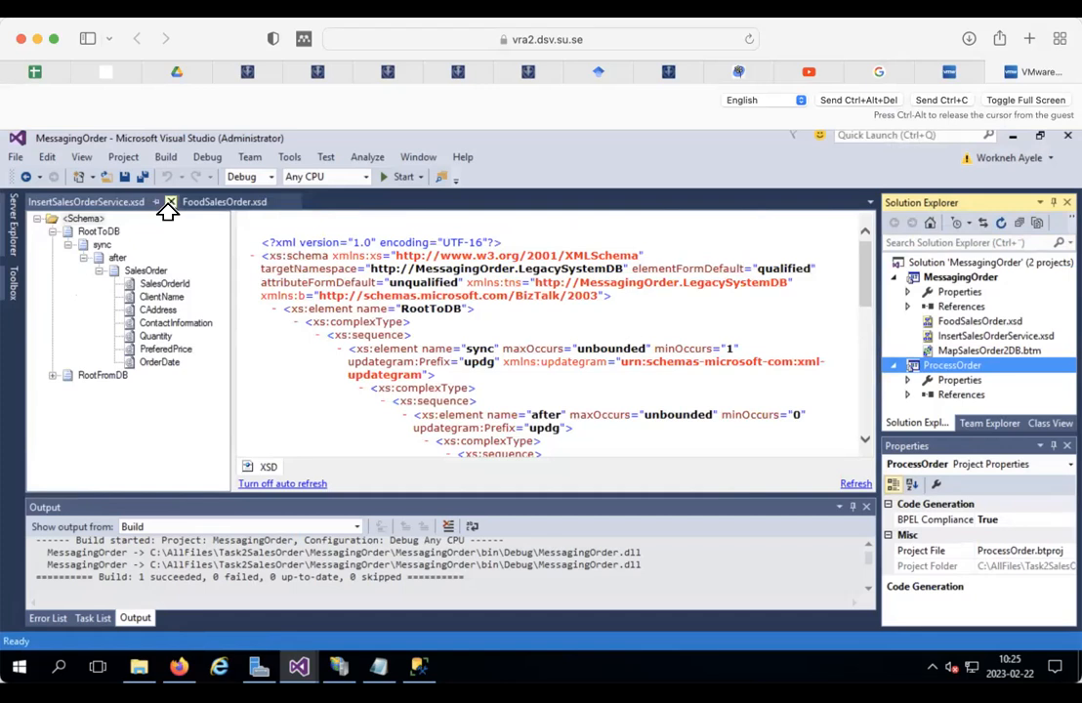
click(169, 203)
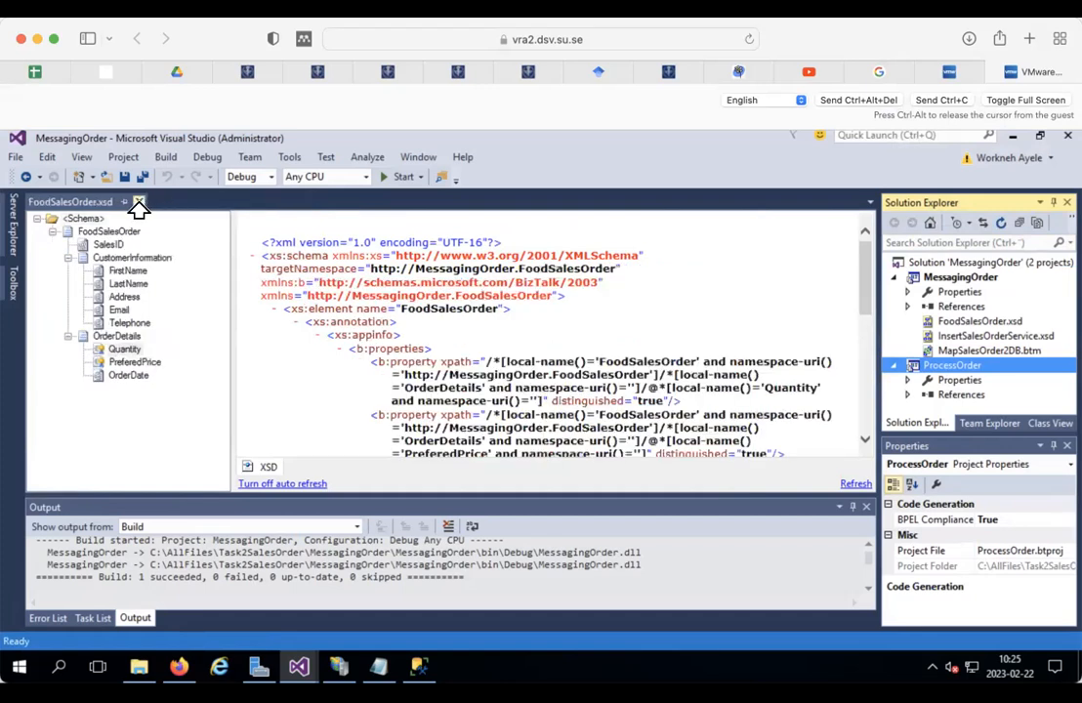
click(138, 203)
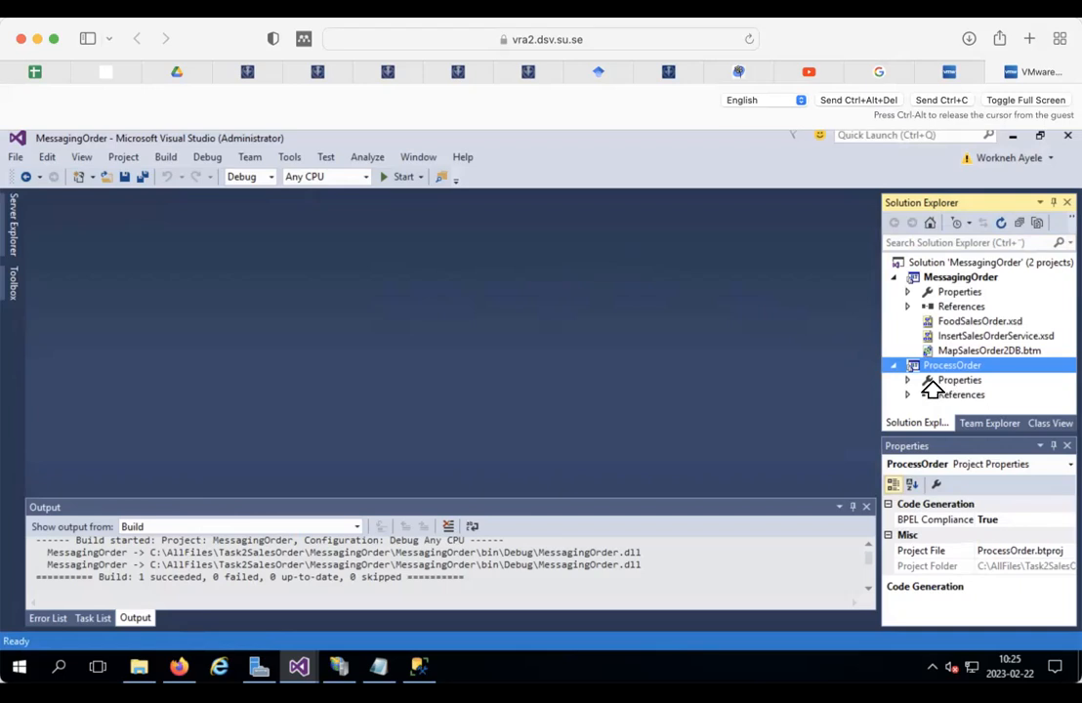
click(907, 395)
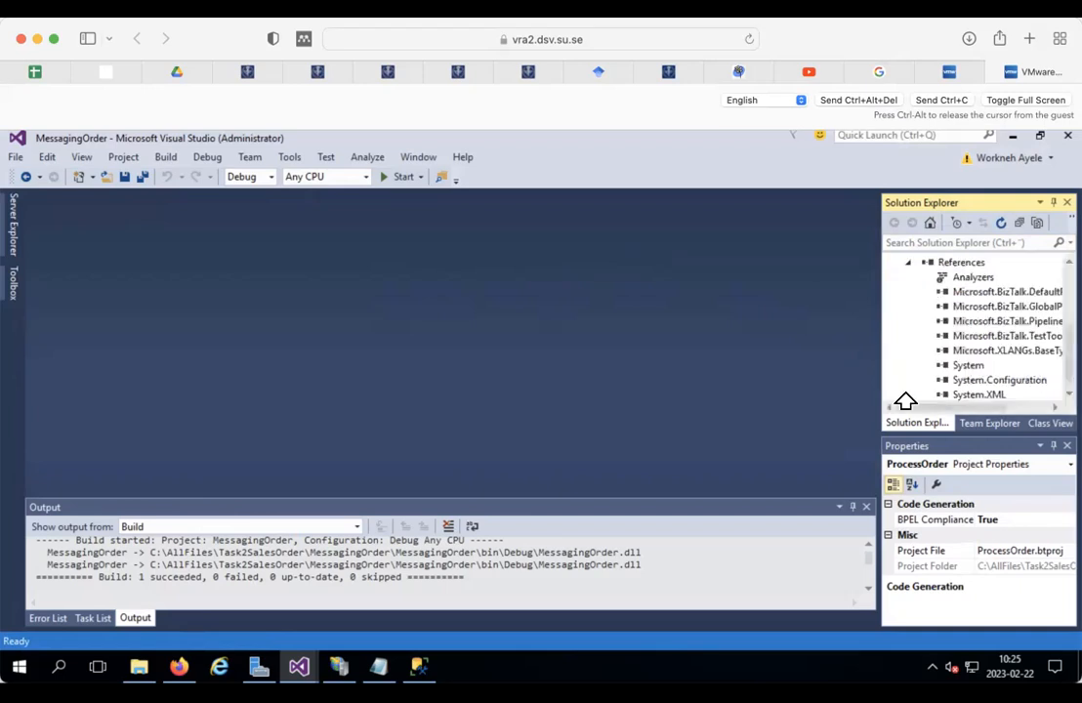
click(909, 263)
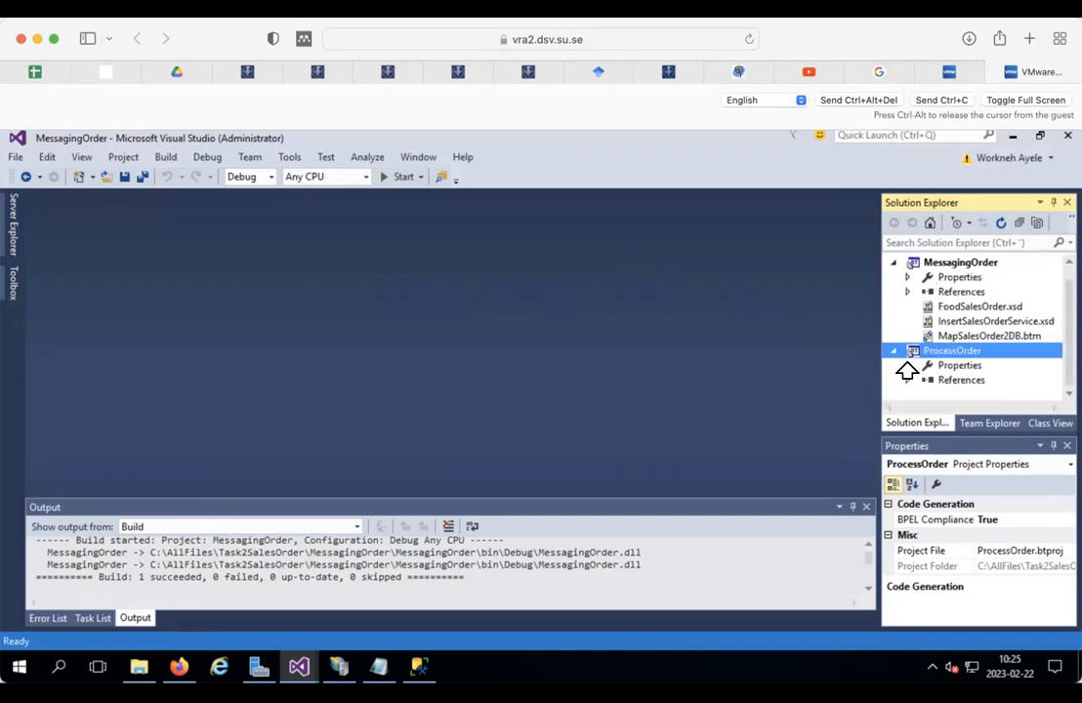
Step: Add a MessagingOrder project reference to ProcessOrder, confirm it appears, and save all
right_click(933, 382)
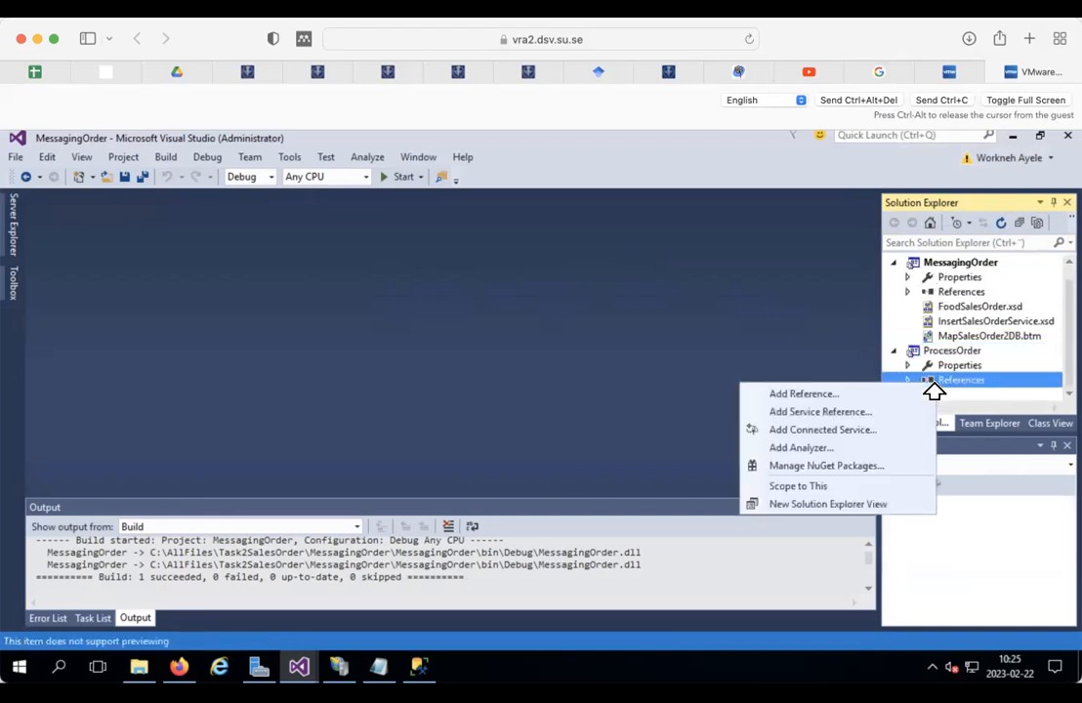
click(836, 393)
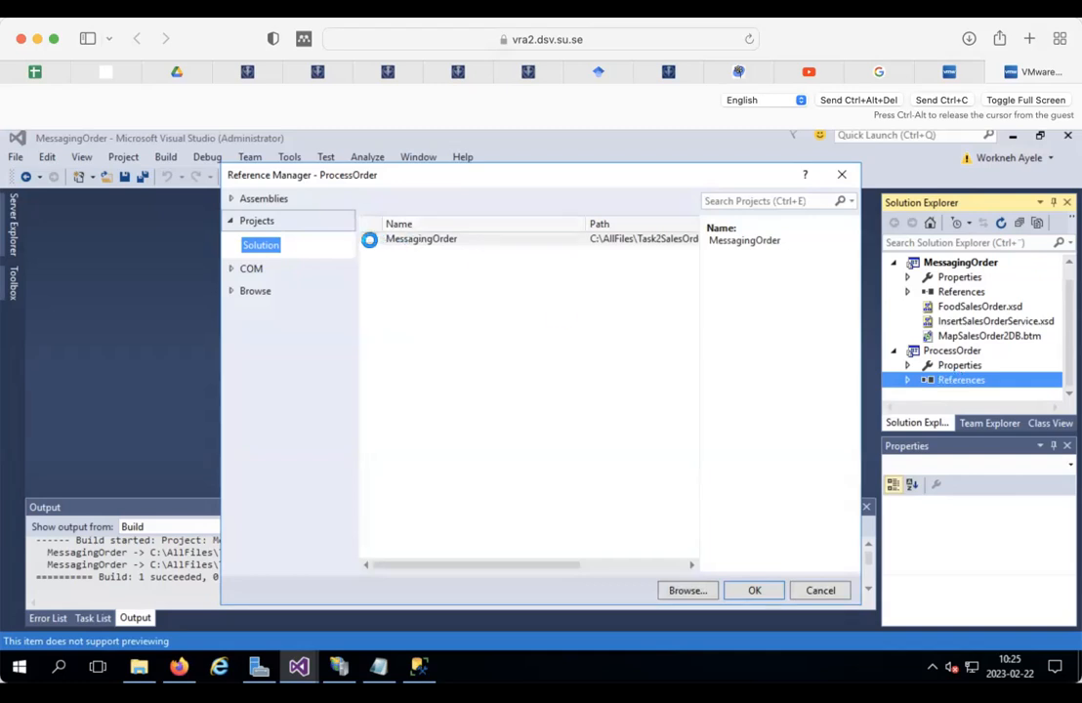
click(369, 239)
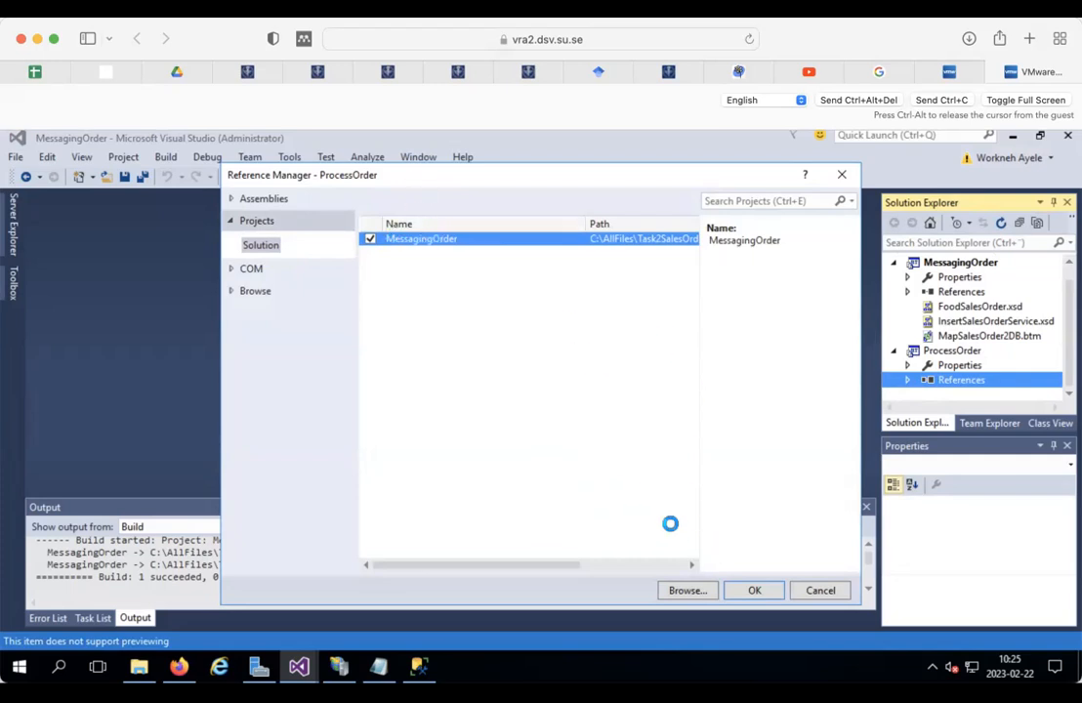
click(751, 590)
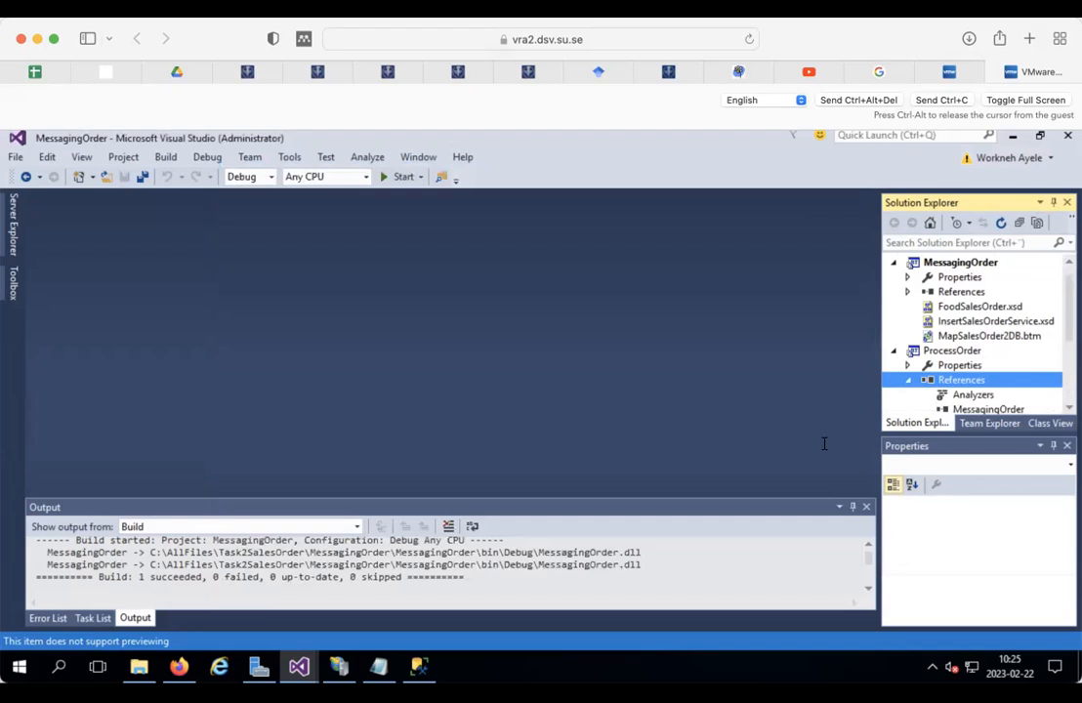
click(907, 379)
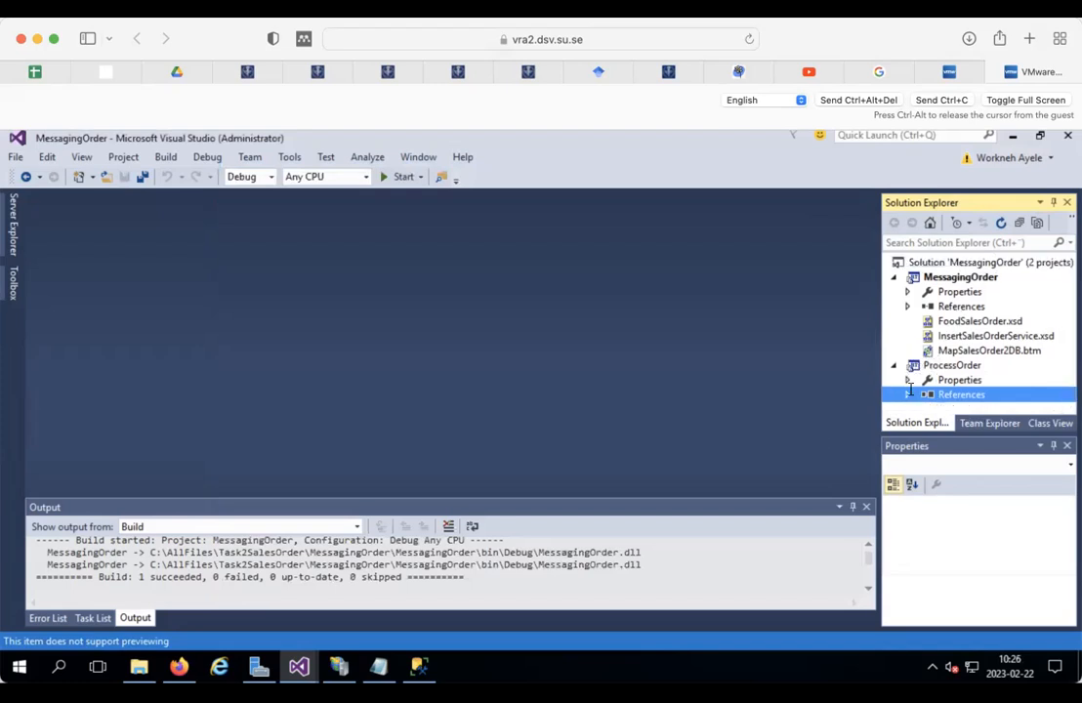
click(907, 393)
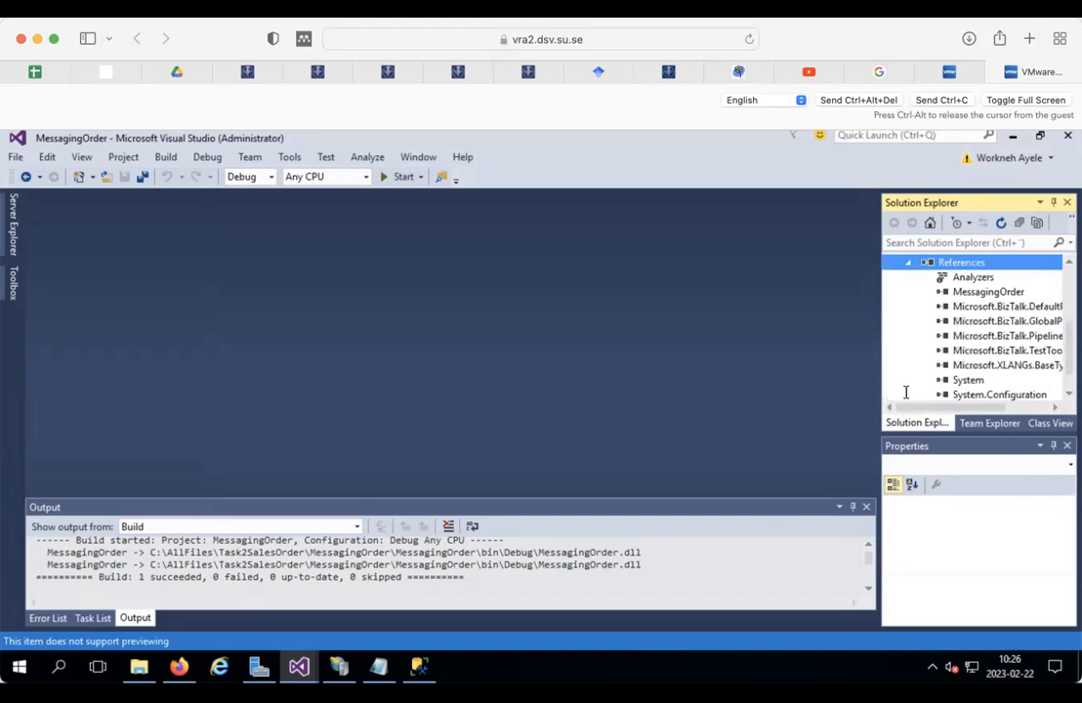
click(972, 292)
click(907, 263)
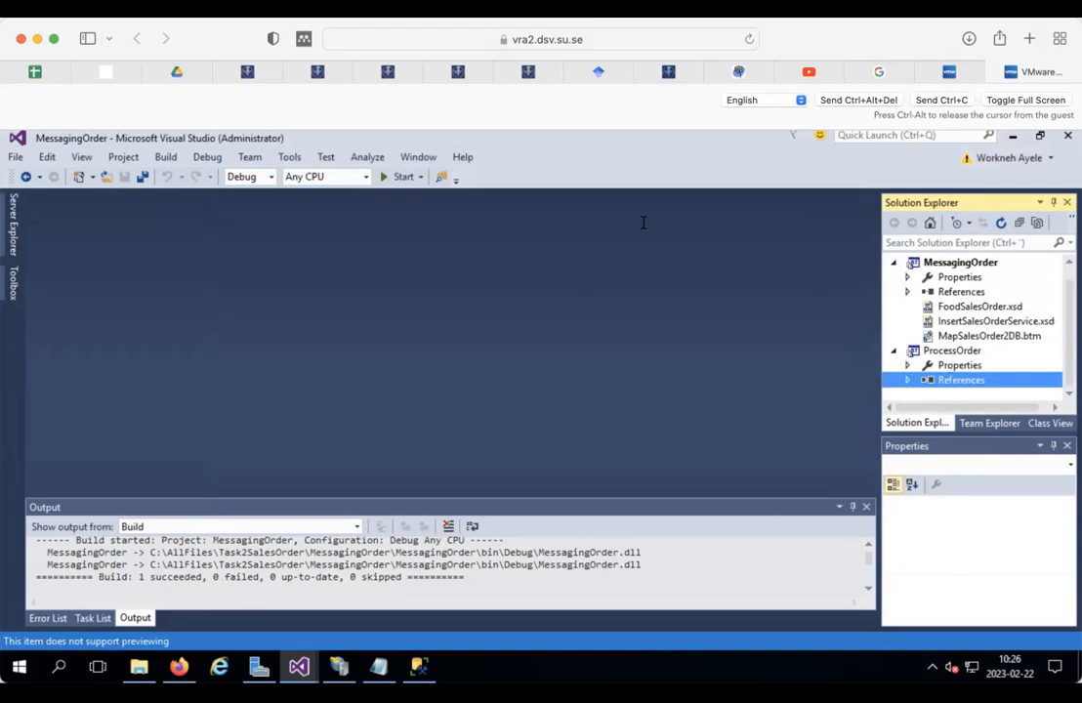
click(143, 176)
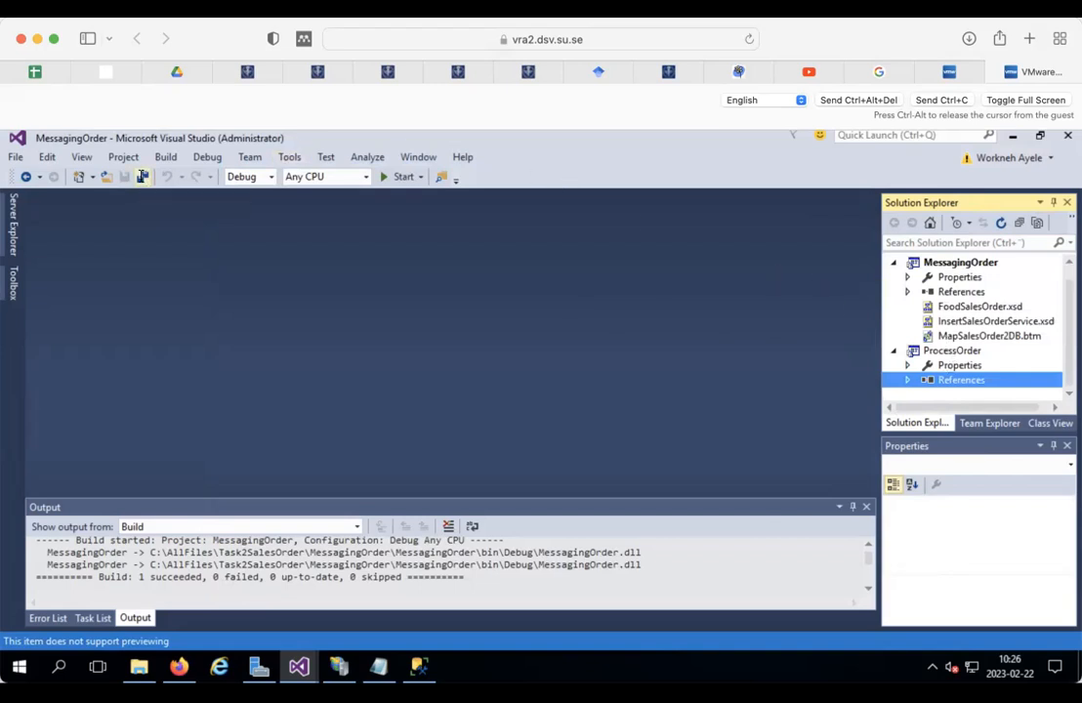
Step: Choose the BizTalk Orchestration template in ProcessOrder's Add New Item dialog
click(950, 349)
right_click(947, 349)
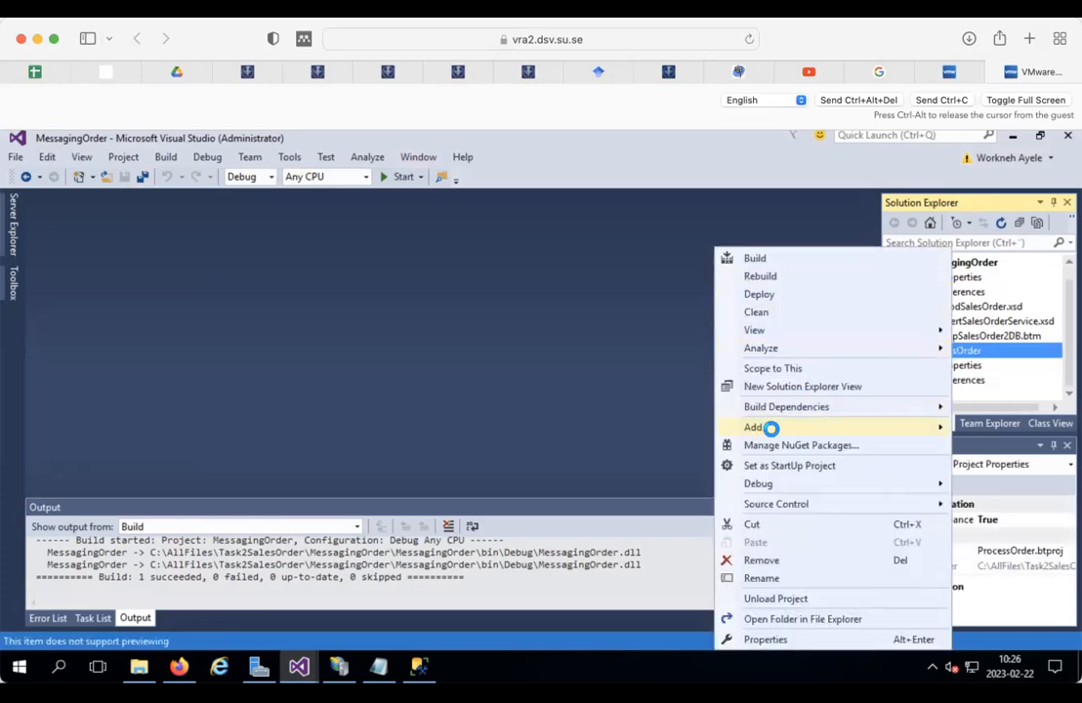
mouse_move(767, 427)
click(596, 429)
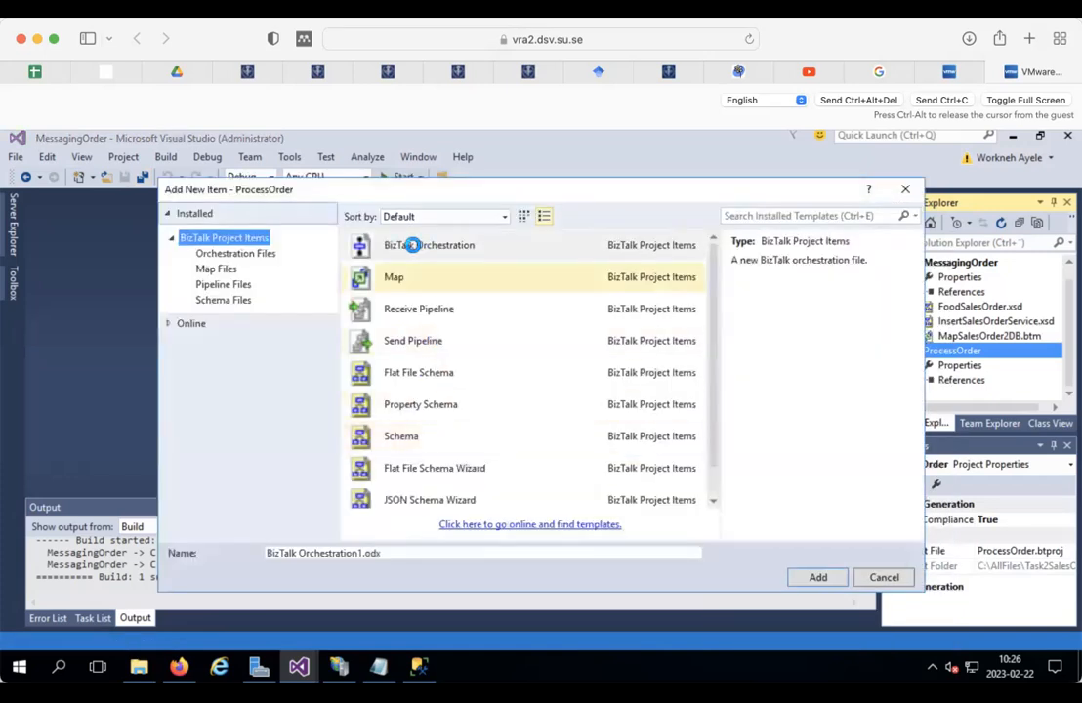
click(395, 245)
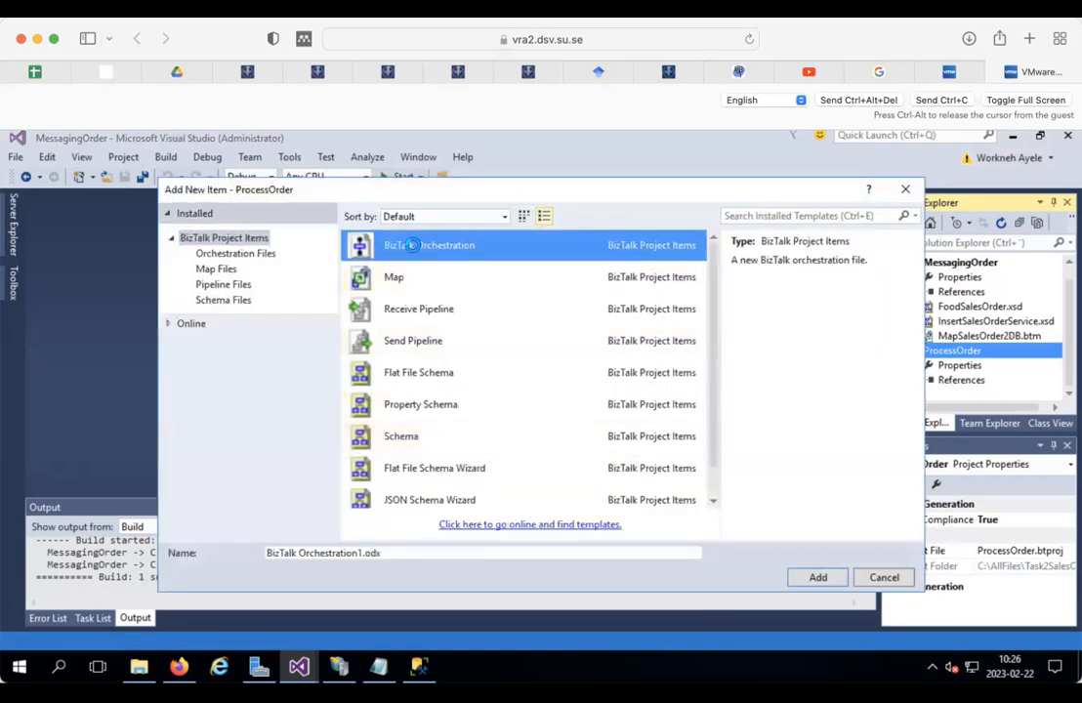
Step: Name the new item FoodOrderOrchestration.odx and add it
click(360, 553)
key(BackSpace)
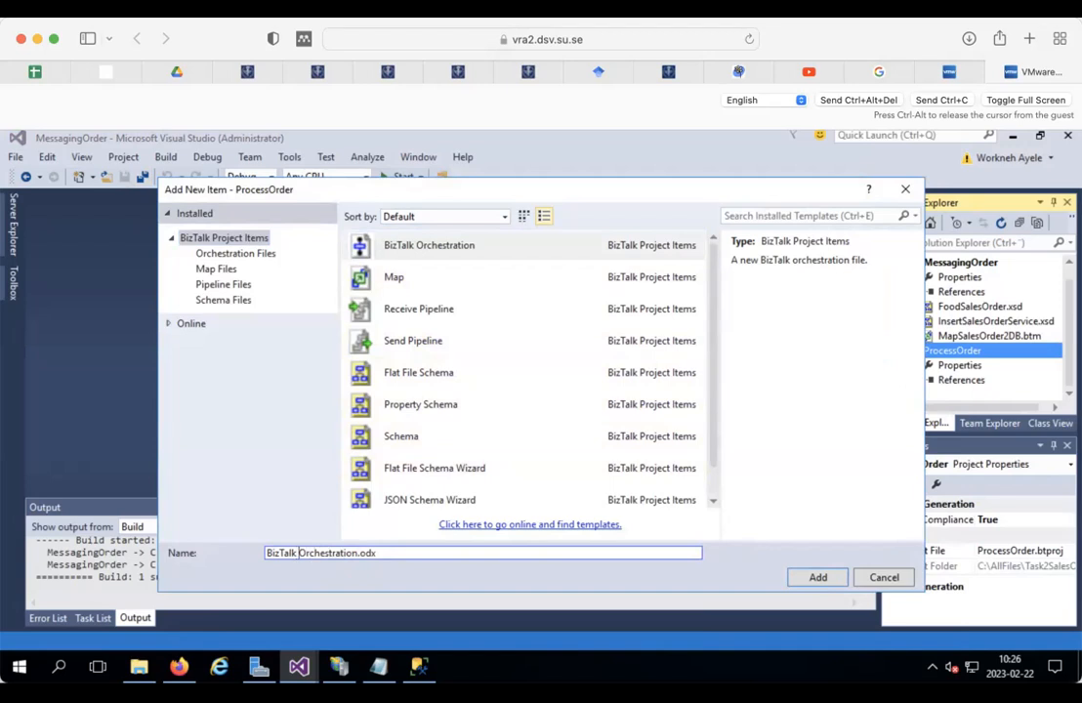
key(BackSpace)
key(BackSpace)
key(BackSpace)
key(BackSpace)
key(BackSpace)
key(BackSpace)
key(BackSpace)
key(BackSpace)
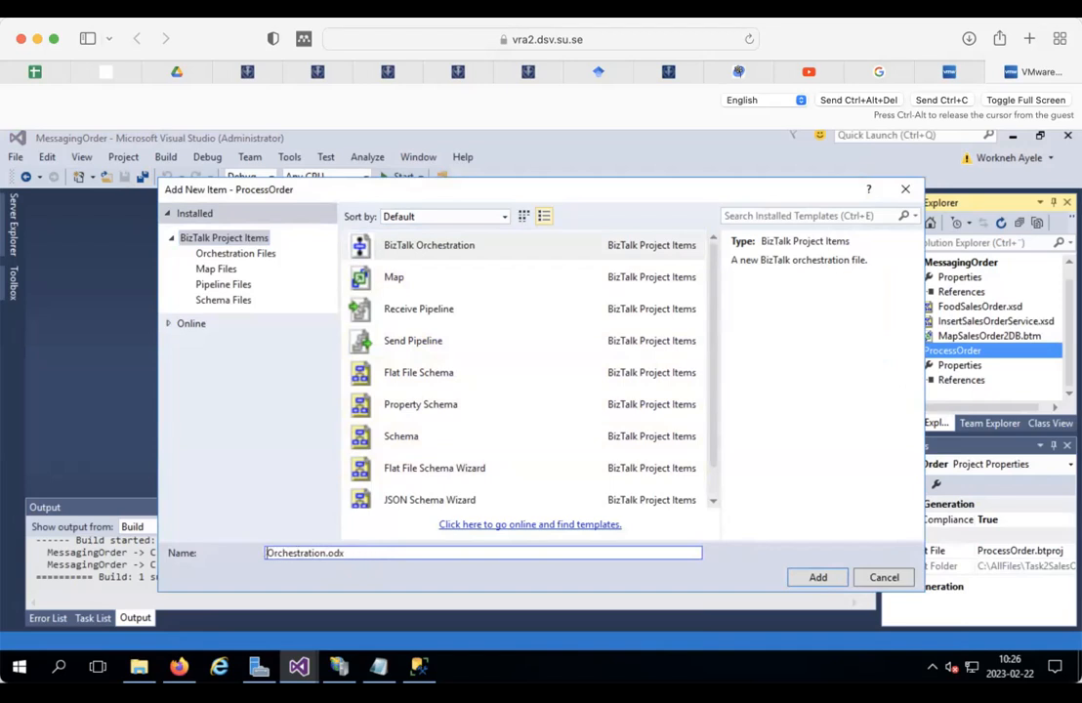
text(FoOd)
key(BackSpace)
key(BackSpace)
key(BackSpace)
text(oodOrder)
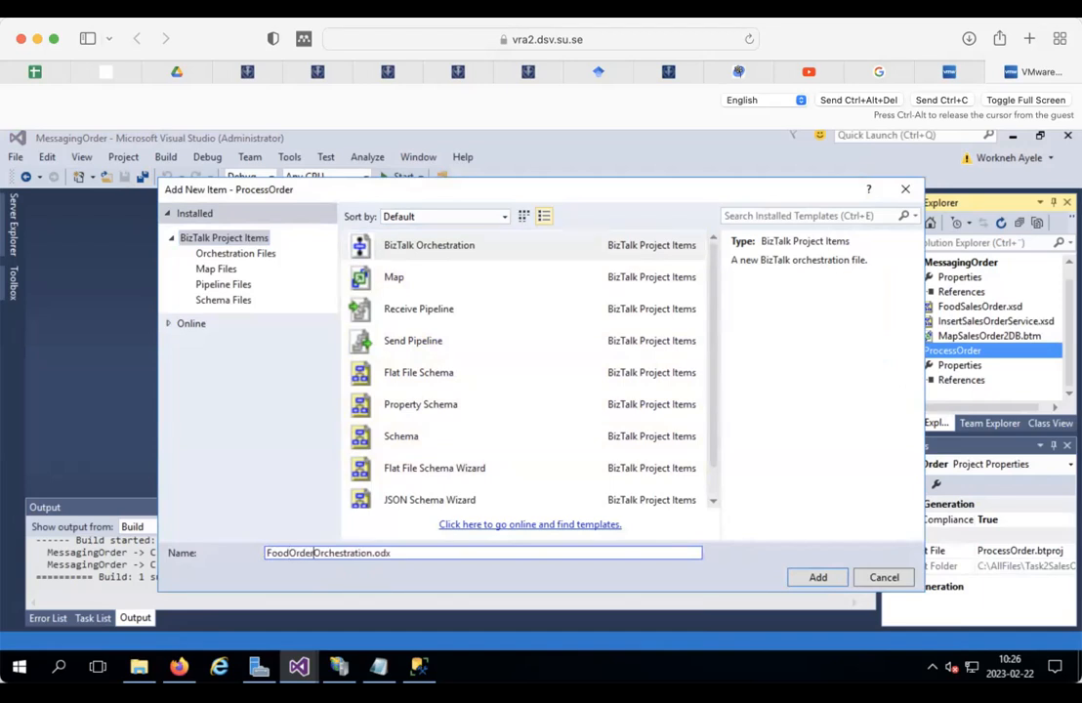
click(813, 577)
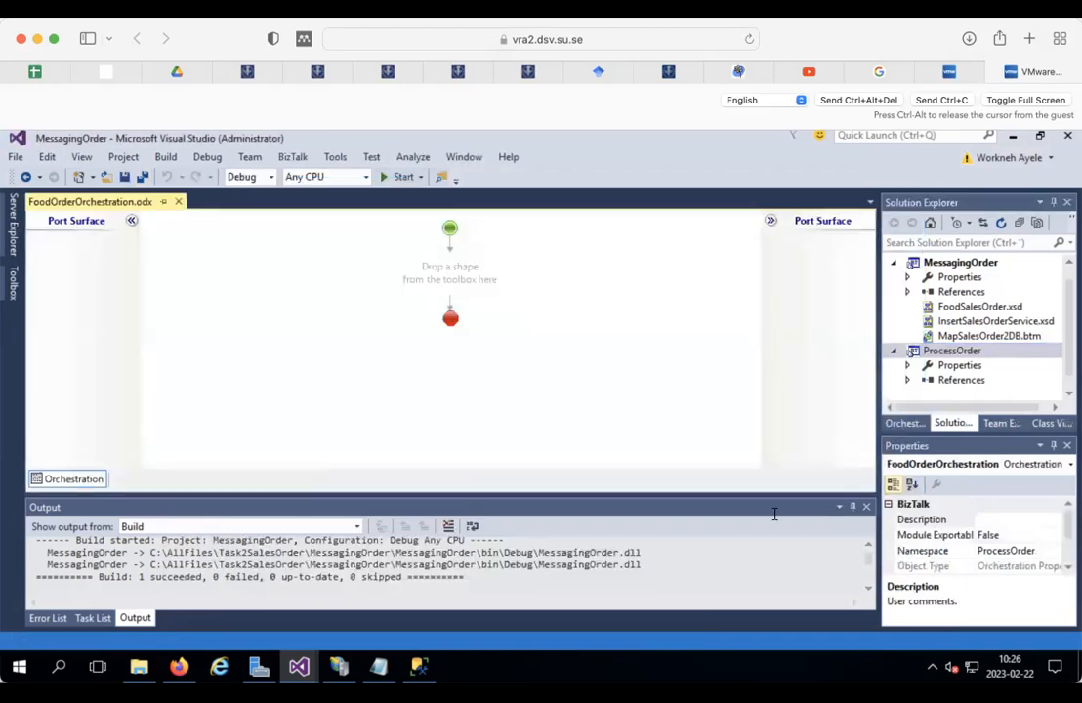
Step: Save the new orchestration and inspect its left and right port surfaces
click(125, 177)
click(82, 298)
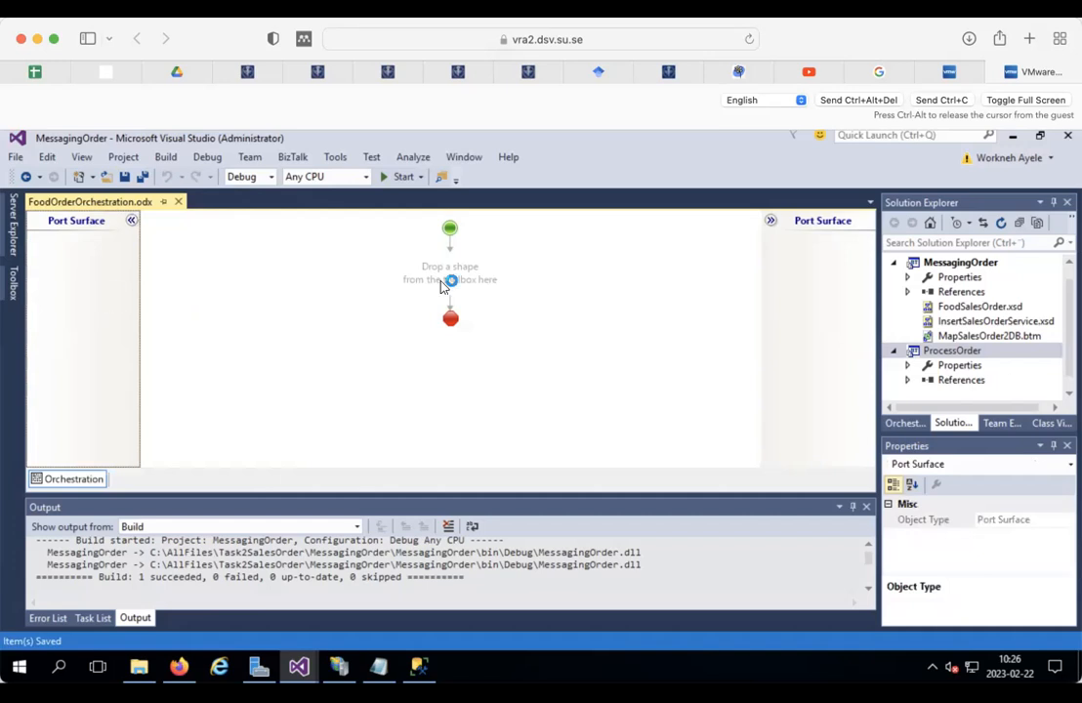
click(806, 321)
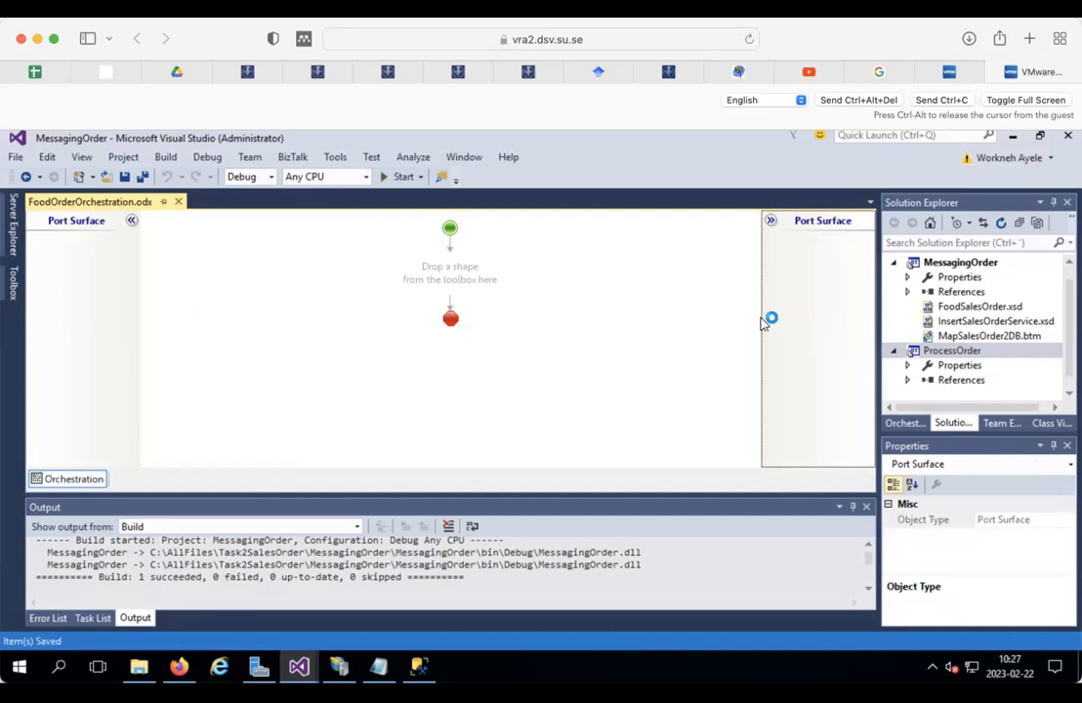
click(68, 246)
Step: Check the empty connector's Insert Shape menu, then show the Orchestration View outline
click(449, 271)
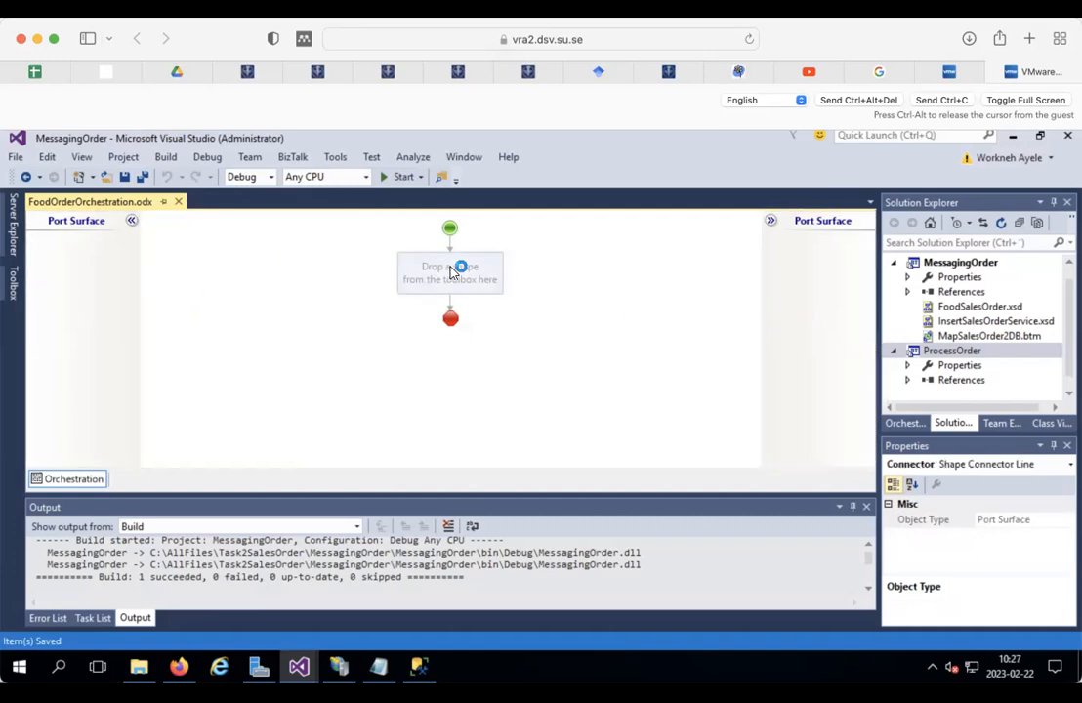
right_click(449, 271)
mouse_move(525, 283)
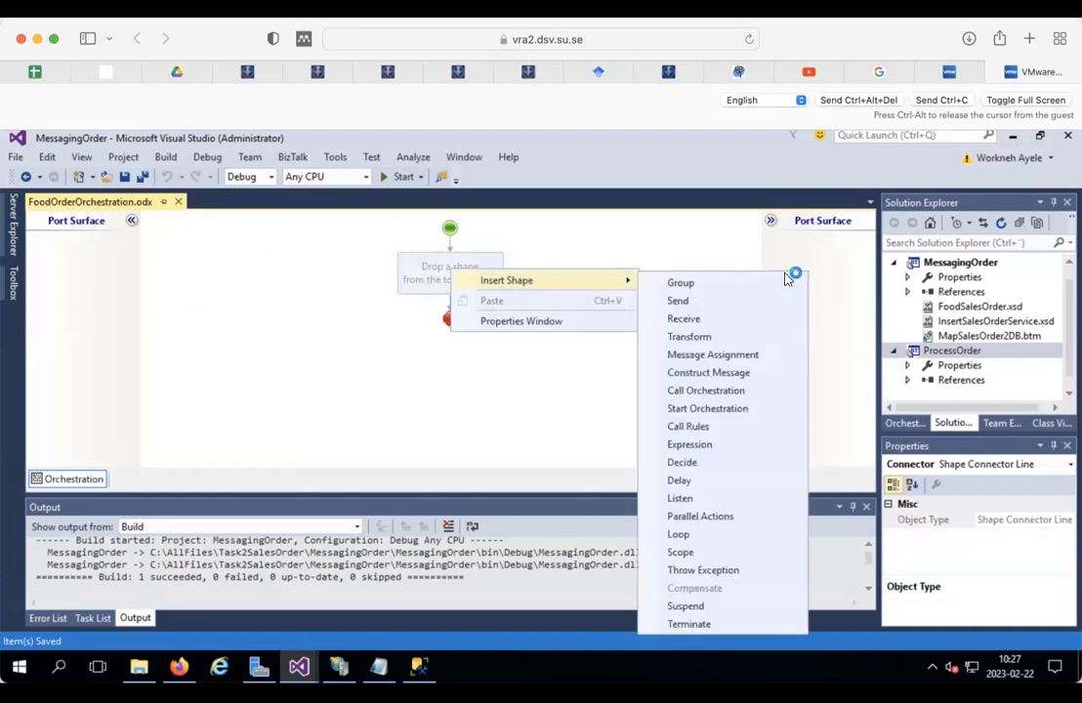
click(904, 424)
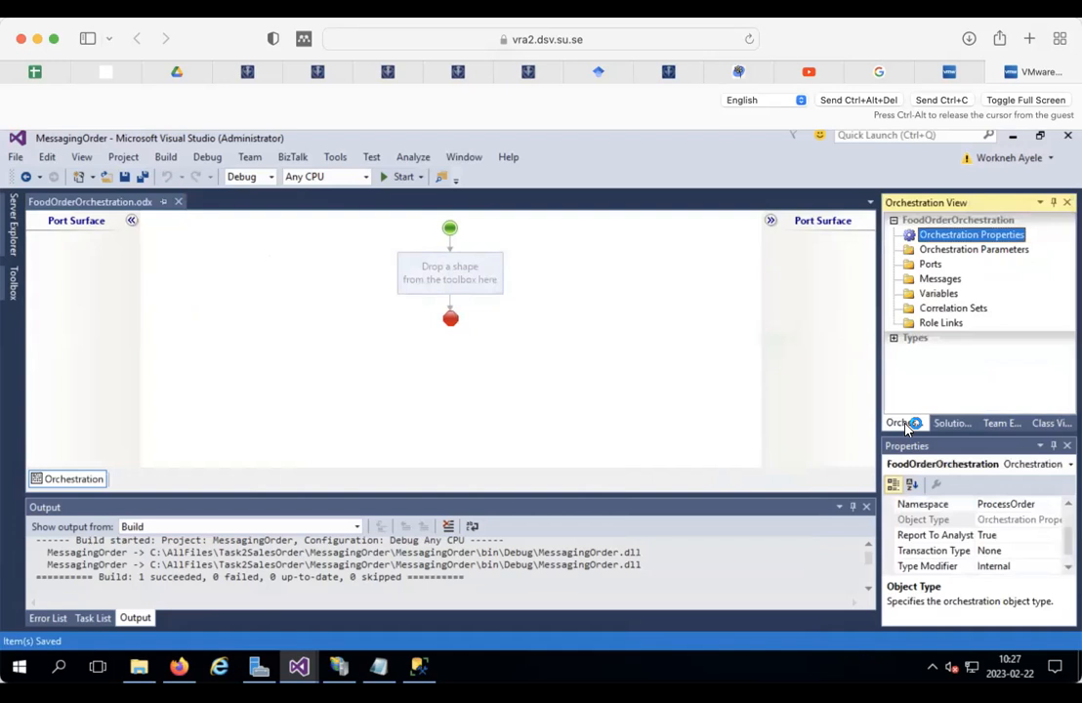
Step: Add a new message under Messages named msgFoodSalesOder
click(934, 280)
right_click(932, 281)
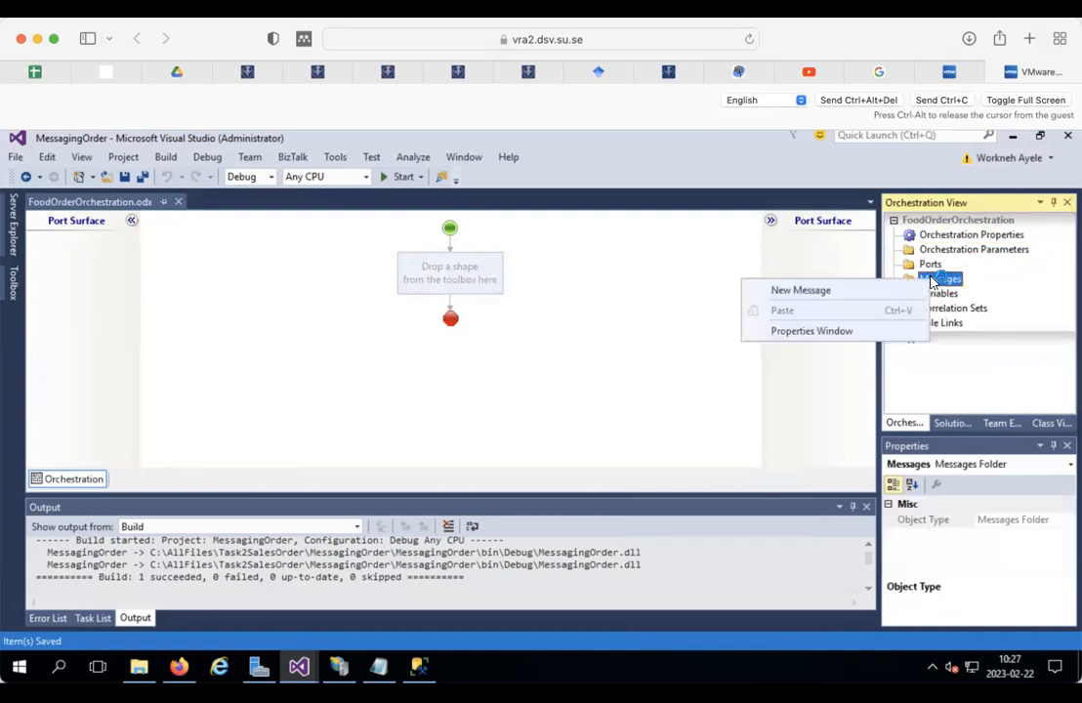
click(832, 290)
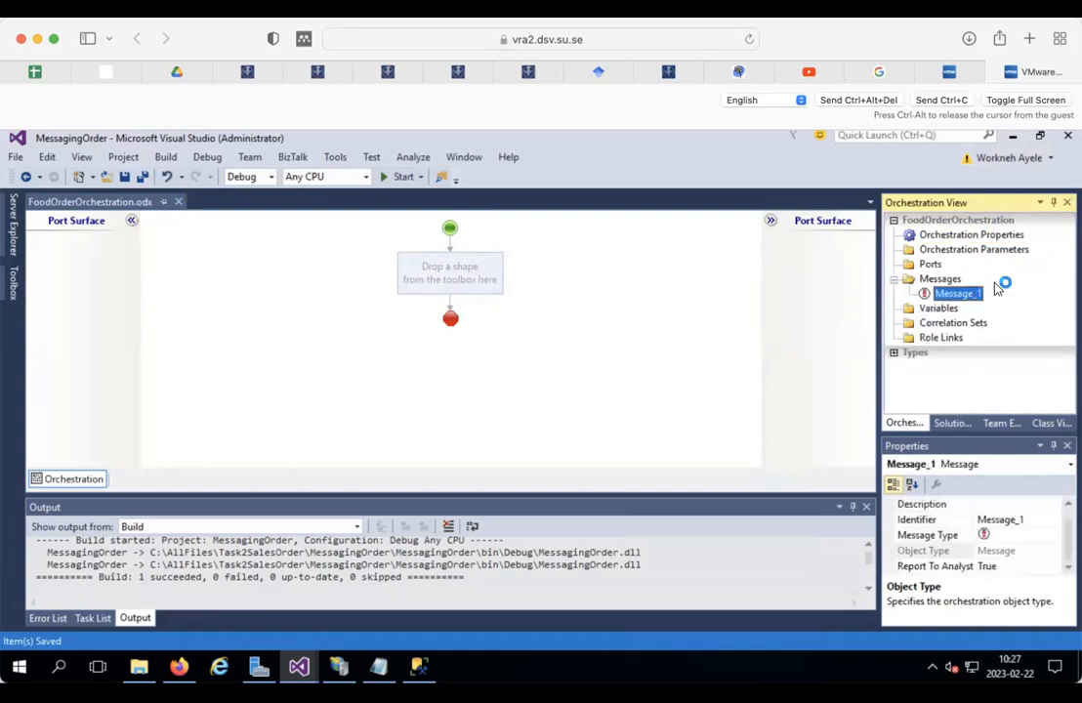
click(1032, 518)
text(msgFoodSales)
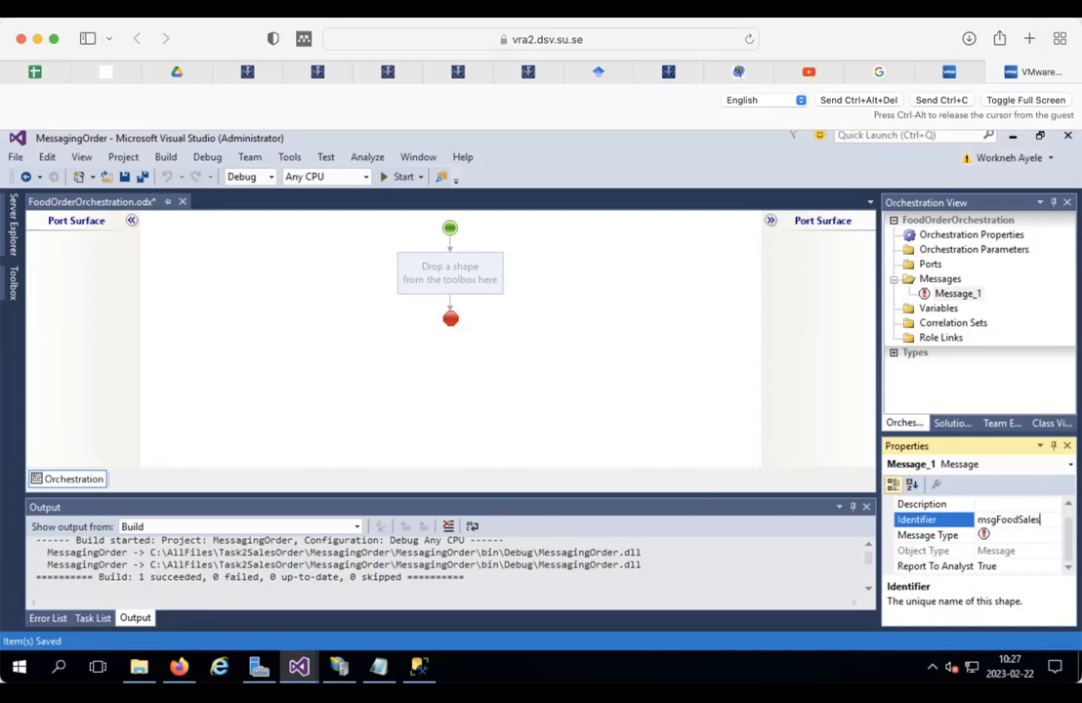
key(BackSpace)
key(BackSpace)
text(Oder)
key(Return)
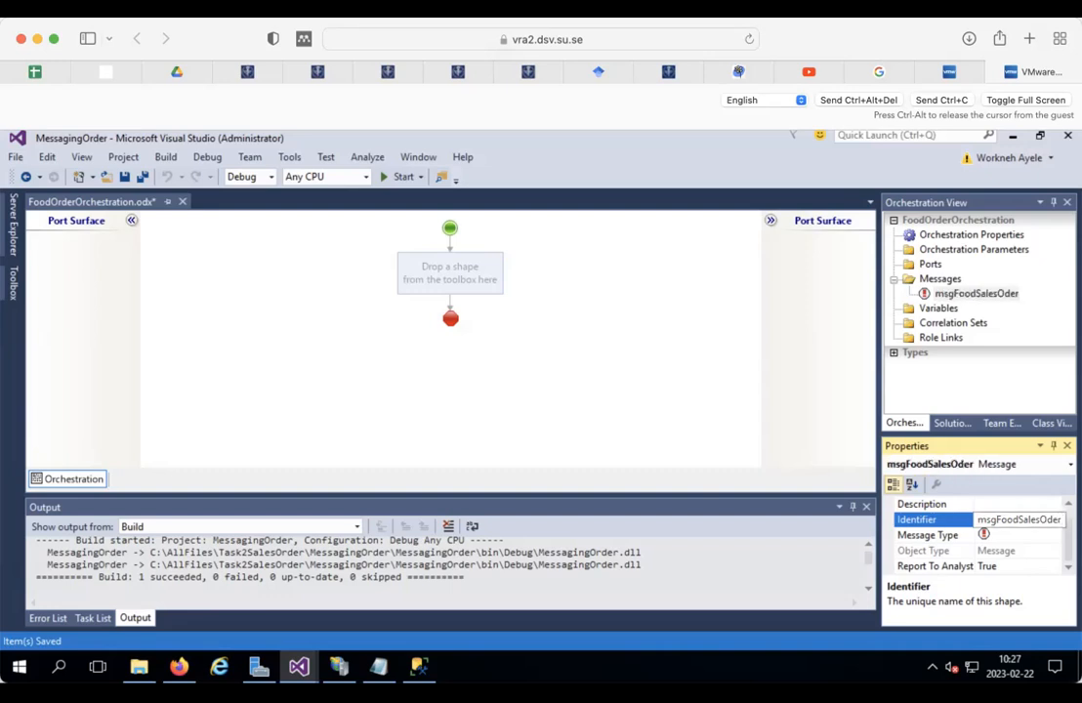
Step: Browse the message type choices, then widen the Orchestration View panel
click(1025, 534)
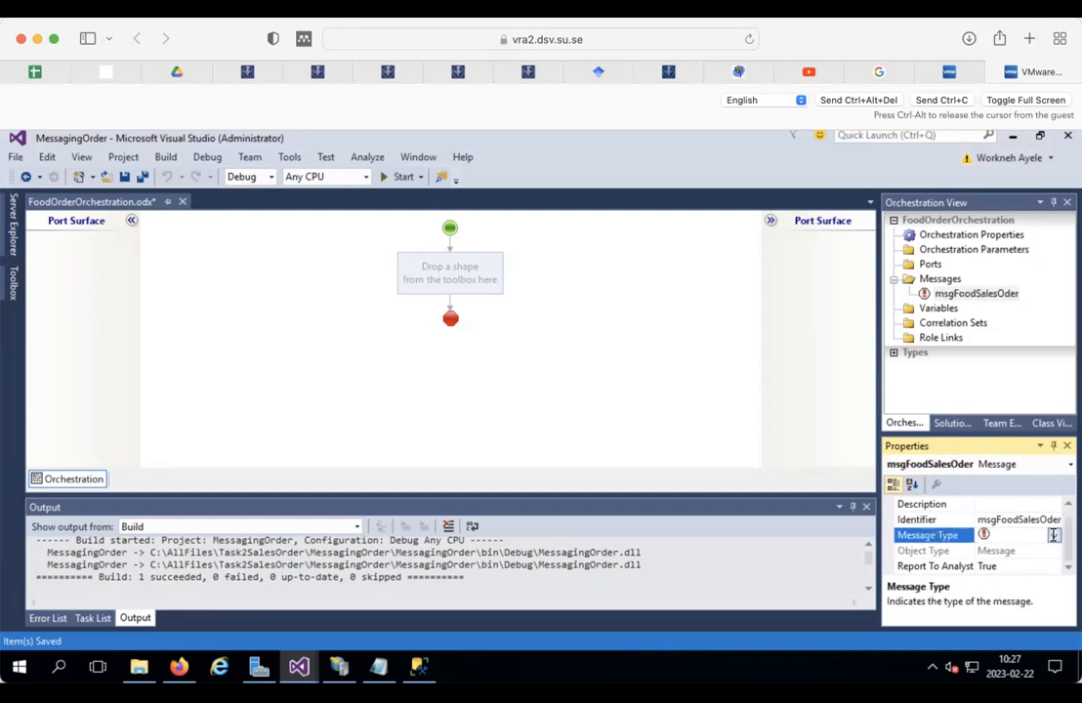
click(1053, 535)
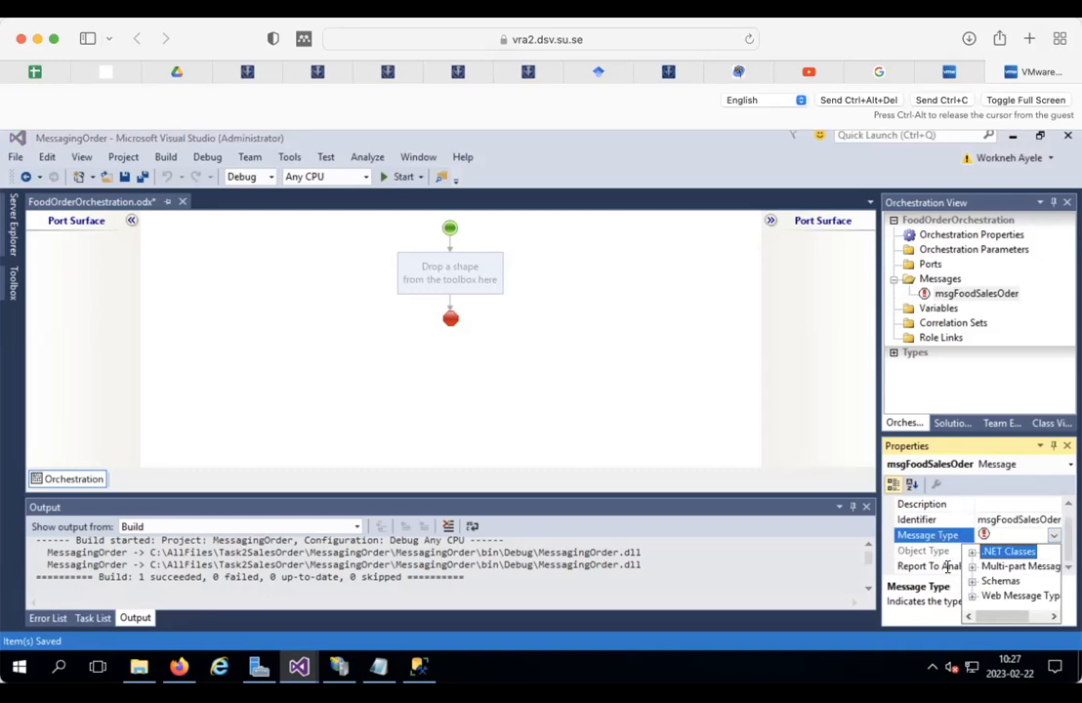
click(972, 581)
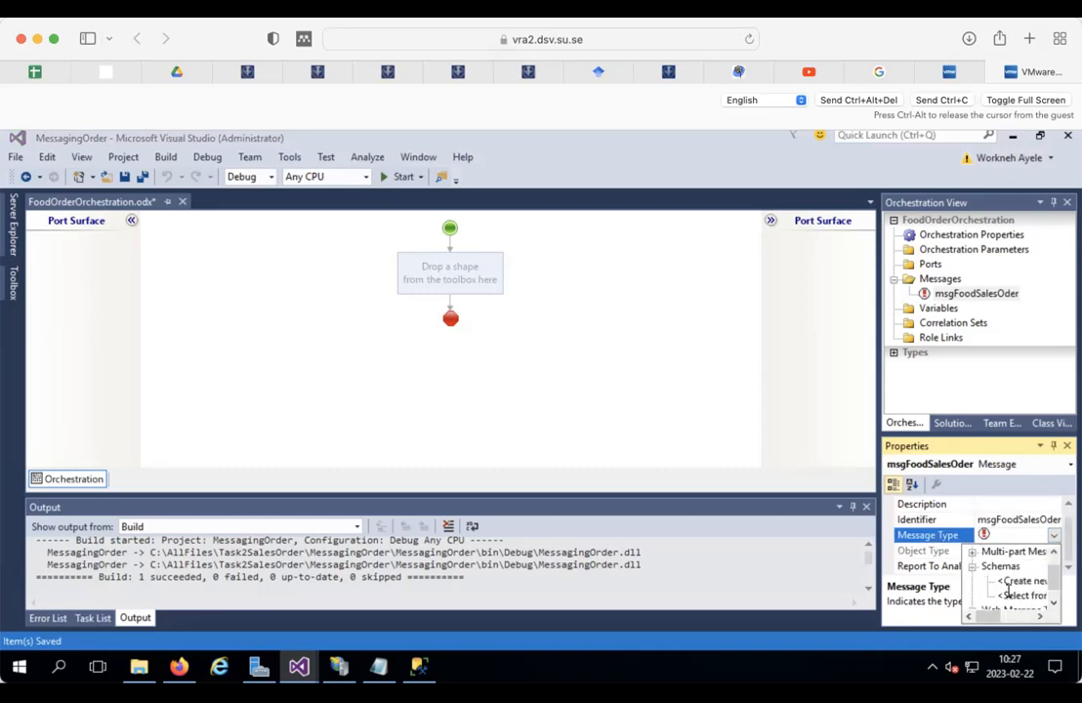
click(875, 399)
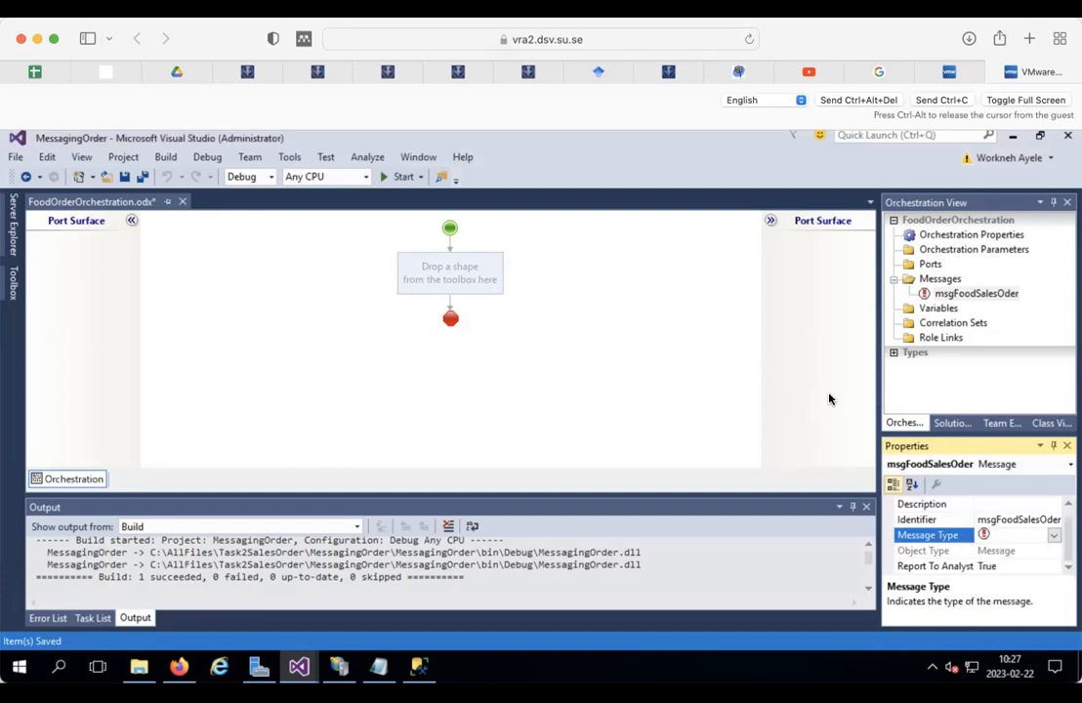
drag(876, 391, 811, 373)
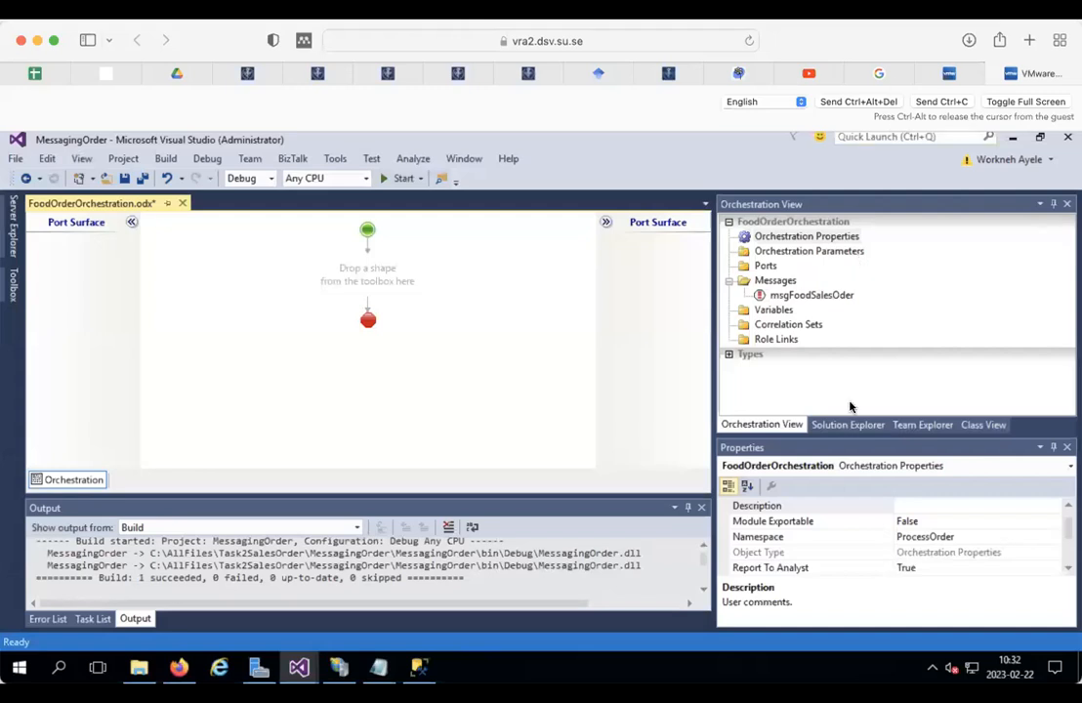
Step: Set msgFoodSalesOder's type to the MessagingOrder FoodSalesOrder schema from the referenced assembly
click(793, 296)
click(992, 540)
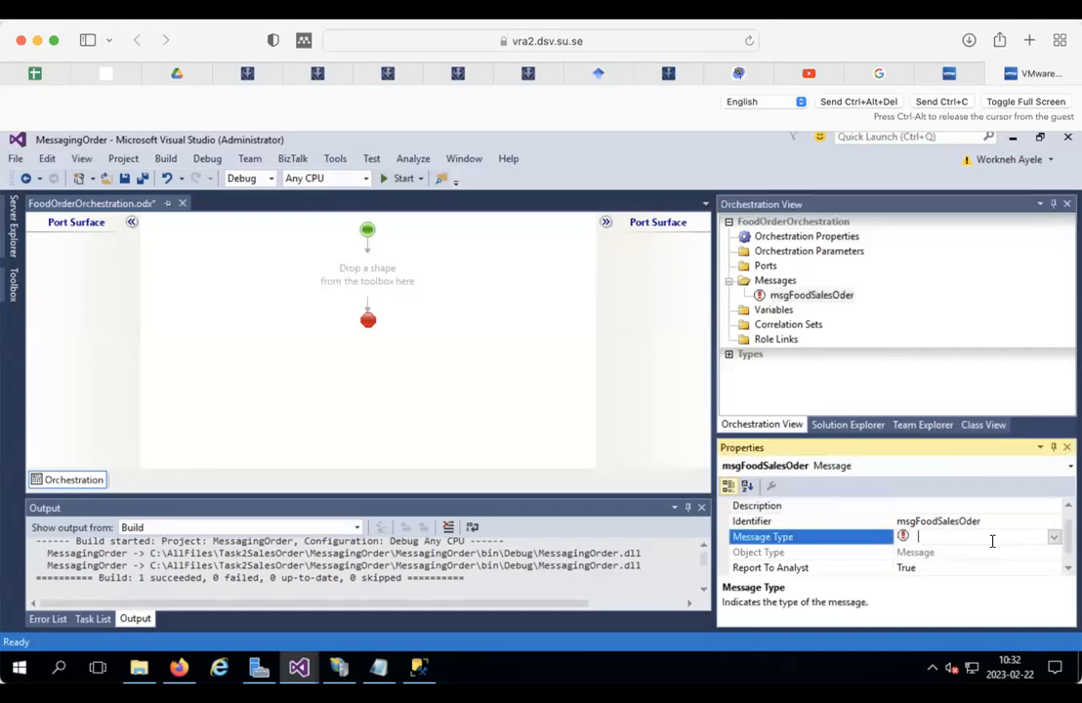
click(1054, 537)
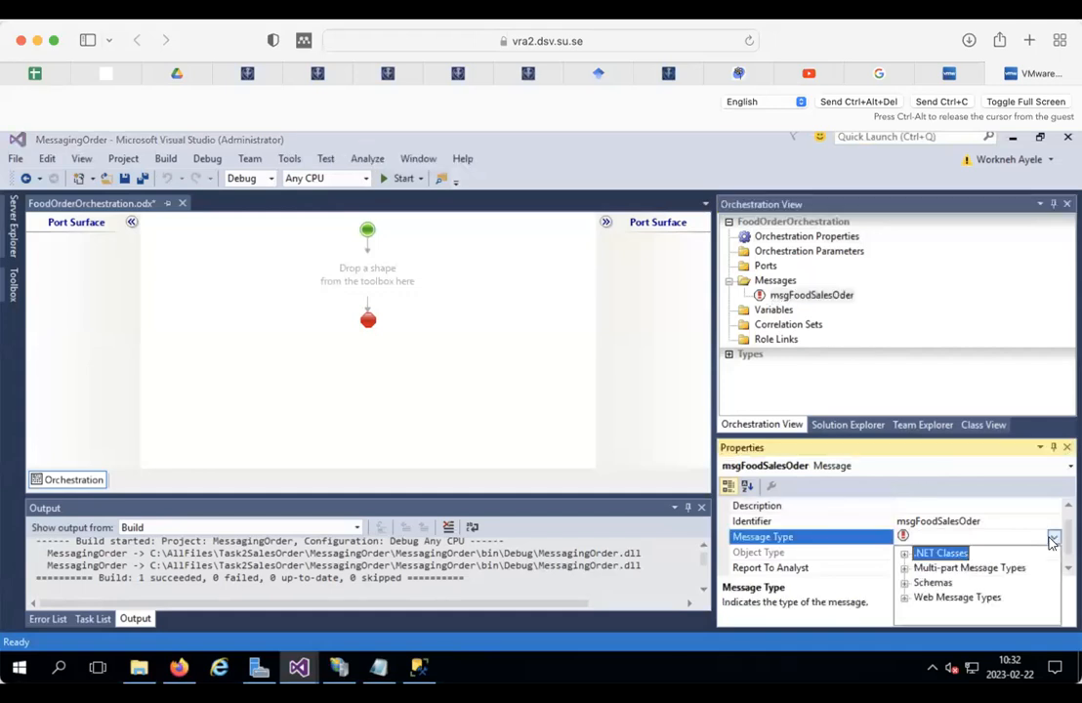
click(905, 582)
click(952, 596)
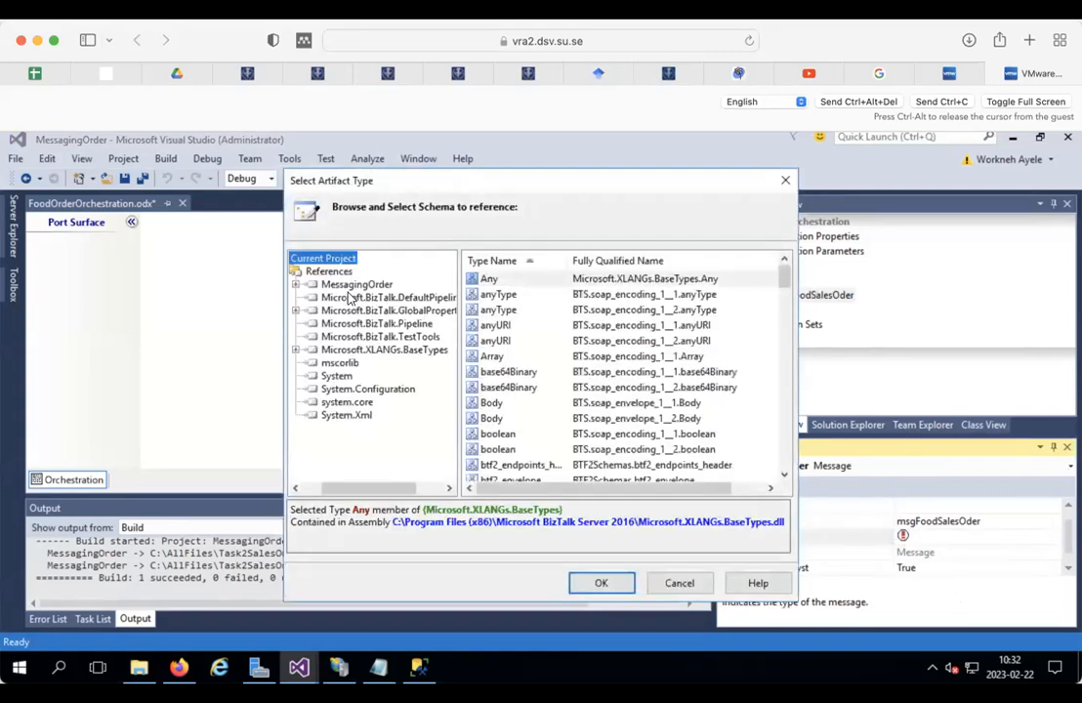
click(308, 284)
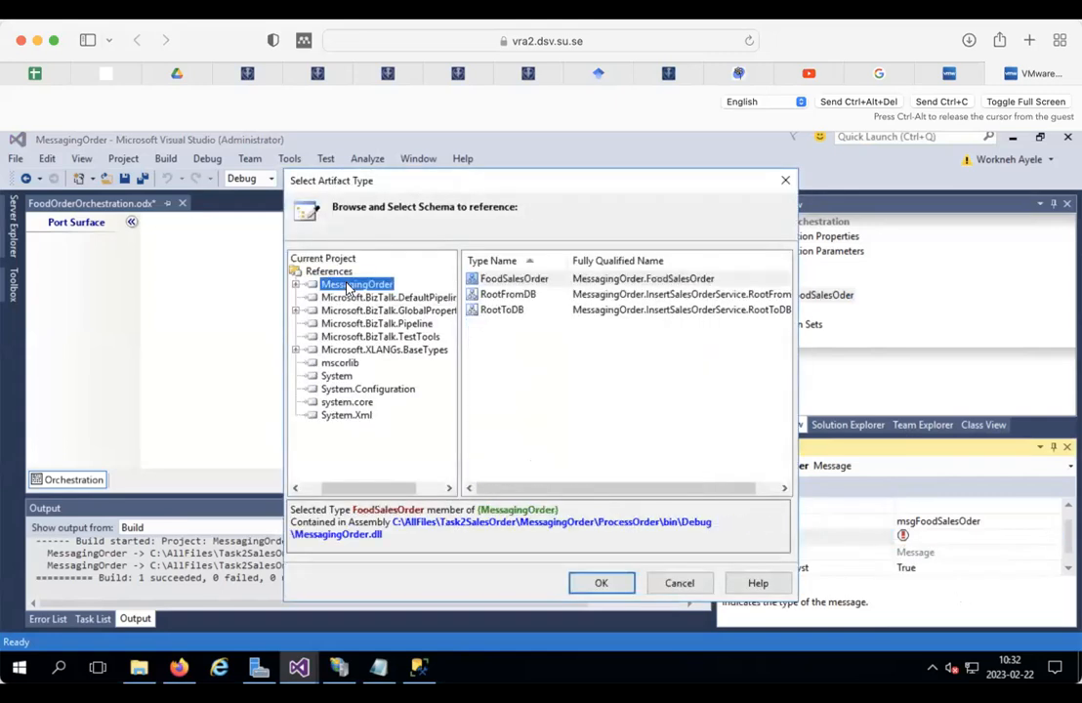
click(522, 278)
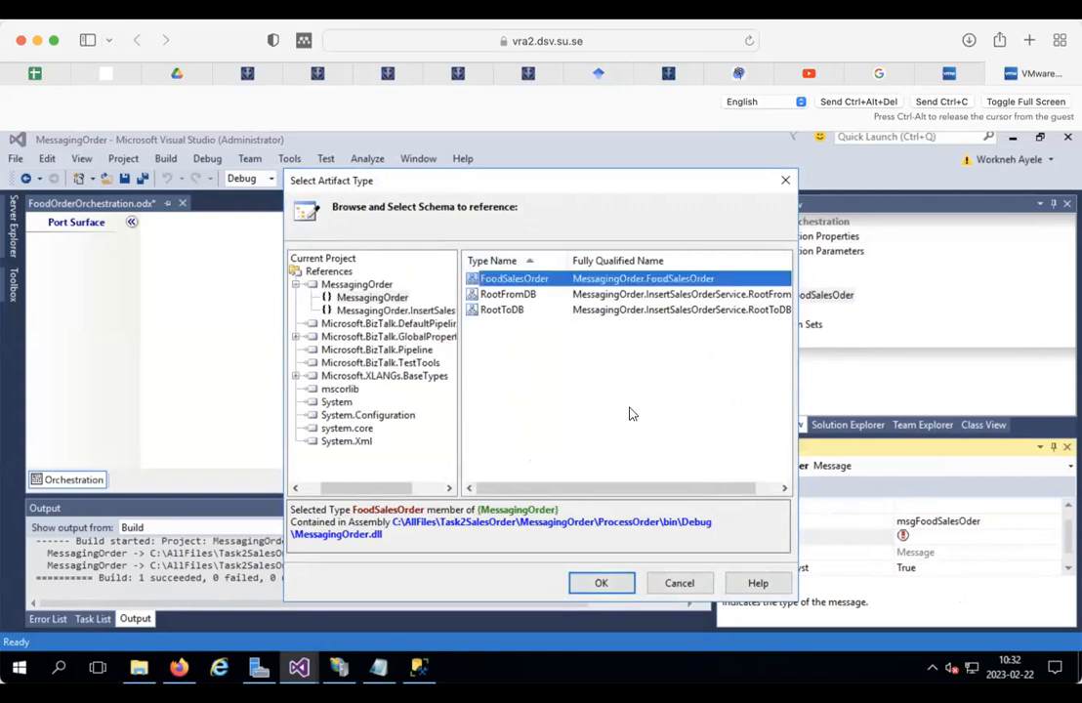
click(598, 584)
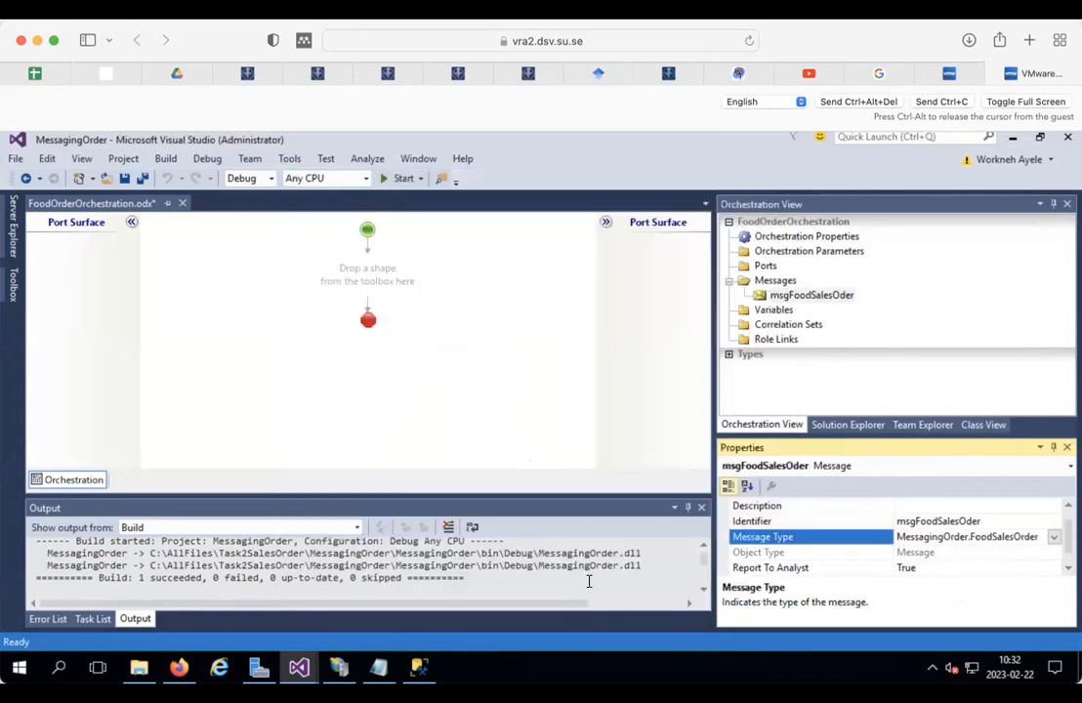
right_click(771, 282)
Step: Add another message and name it msgToLegacyDB
click(820, 294)
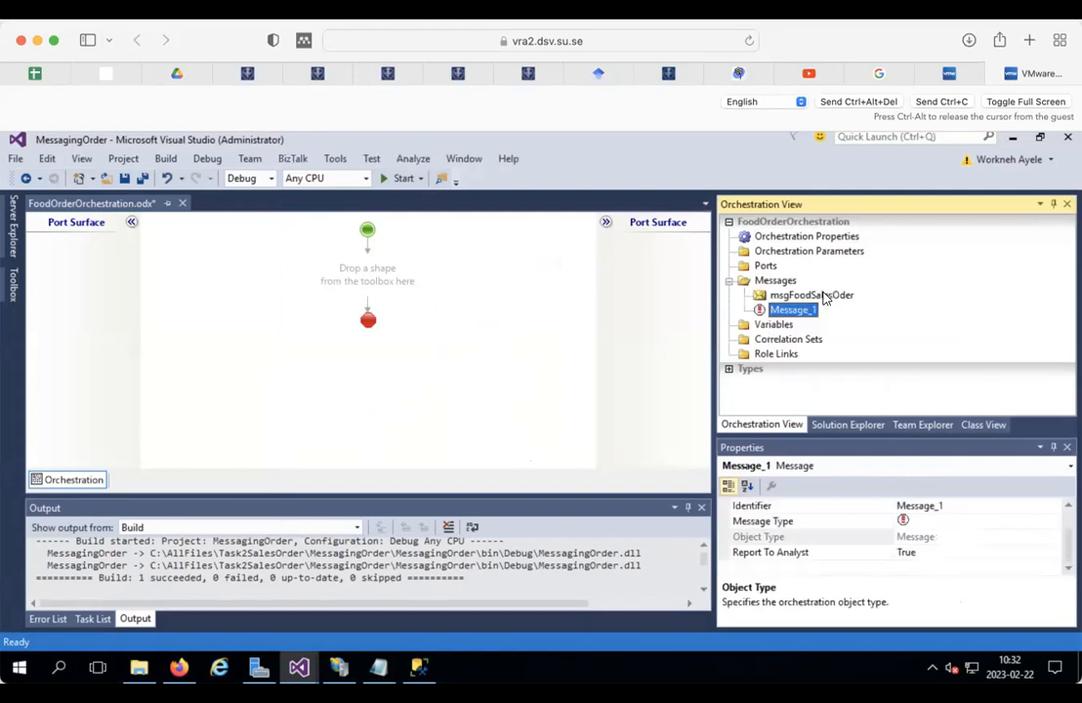
click(958, 503)
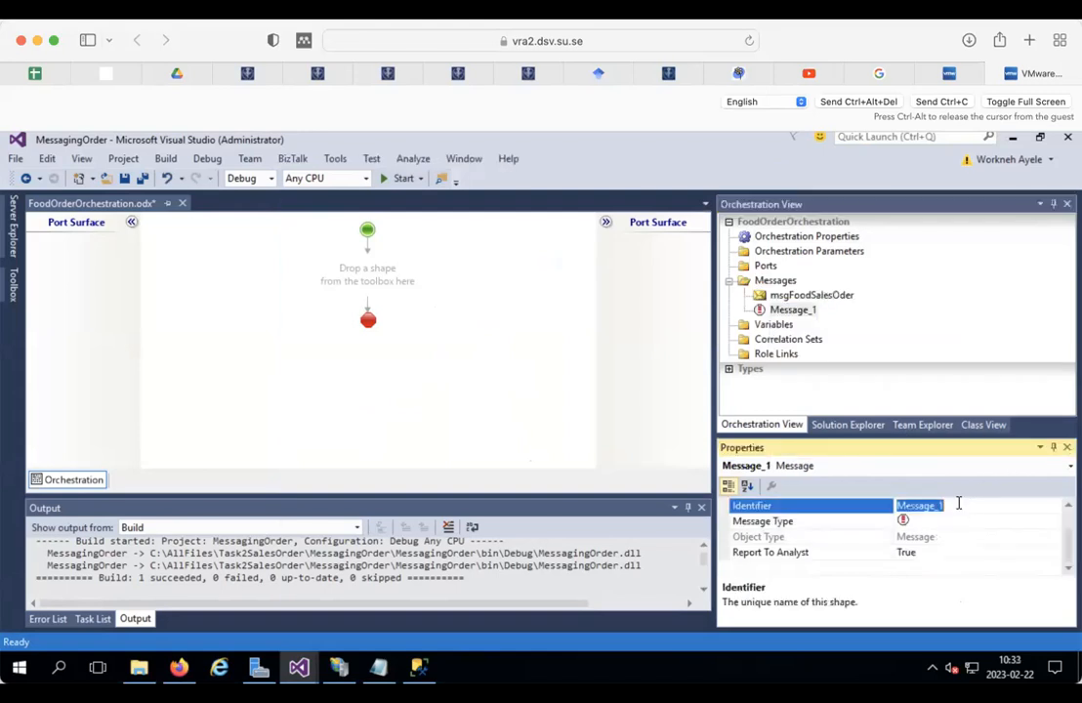
text(msgTo)
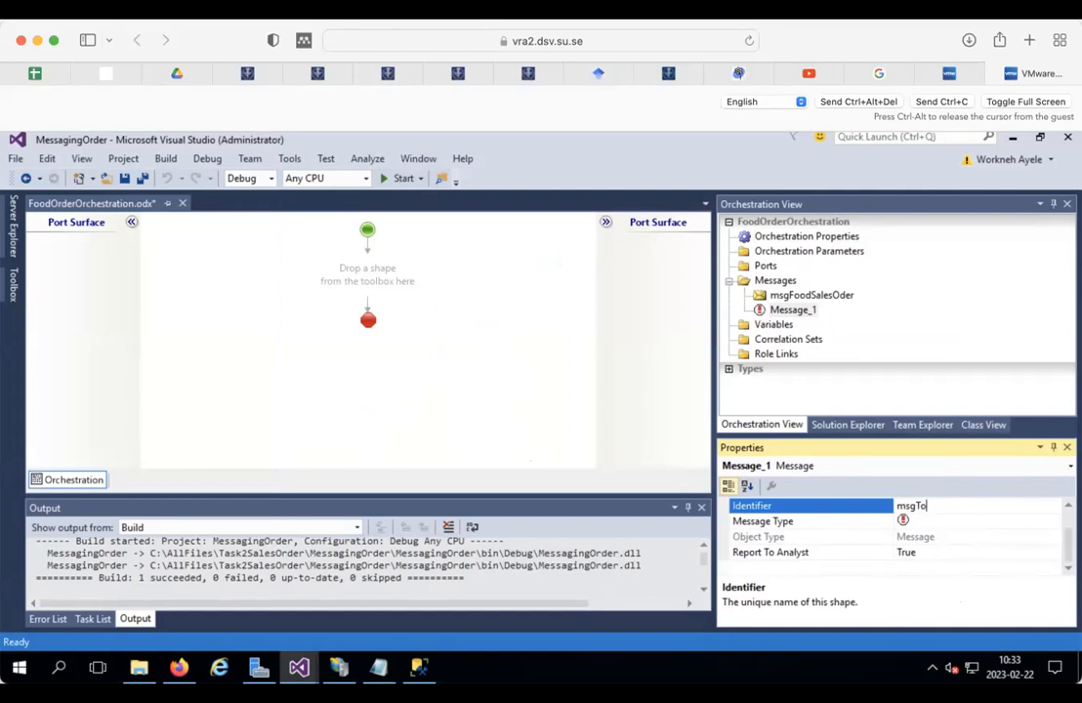
text(gac)
Step: Set msgToLegacyDB's type to the MessagingOrder InsertSalesOrderService RootToDB schema
click(1037, 521)
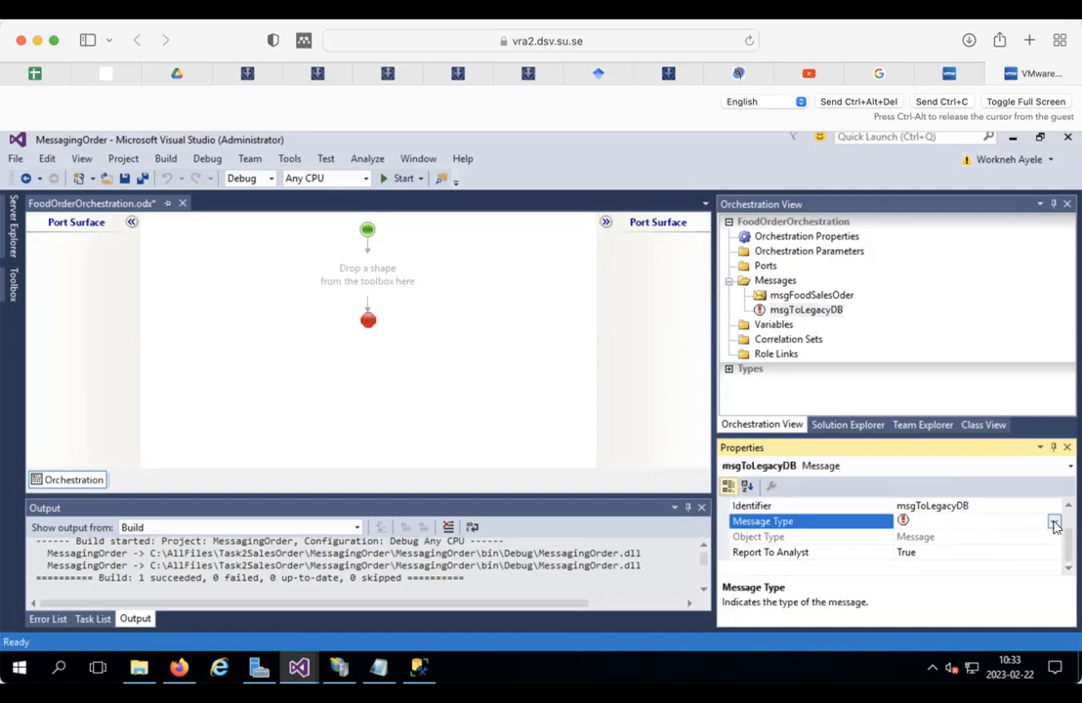
click(1054, 523)
click(904, 566)
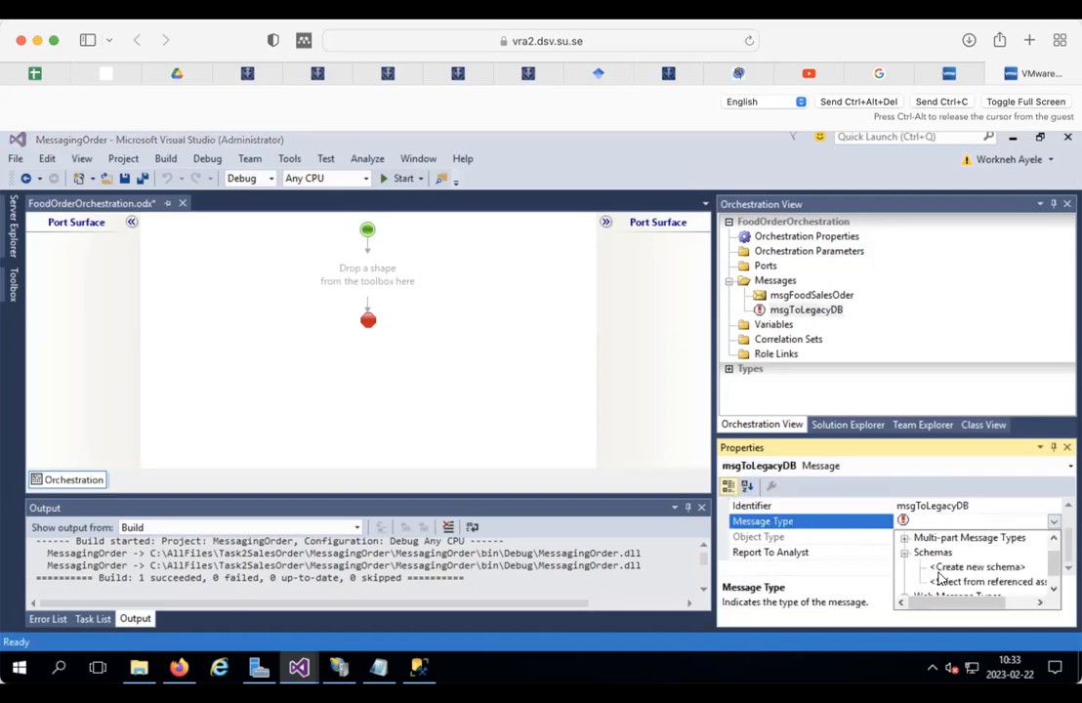
click(943, 581)
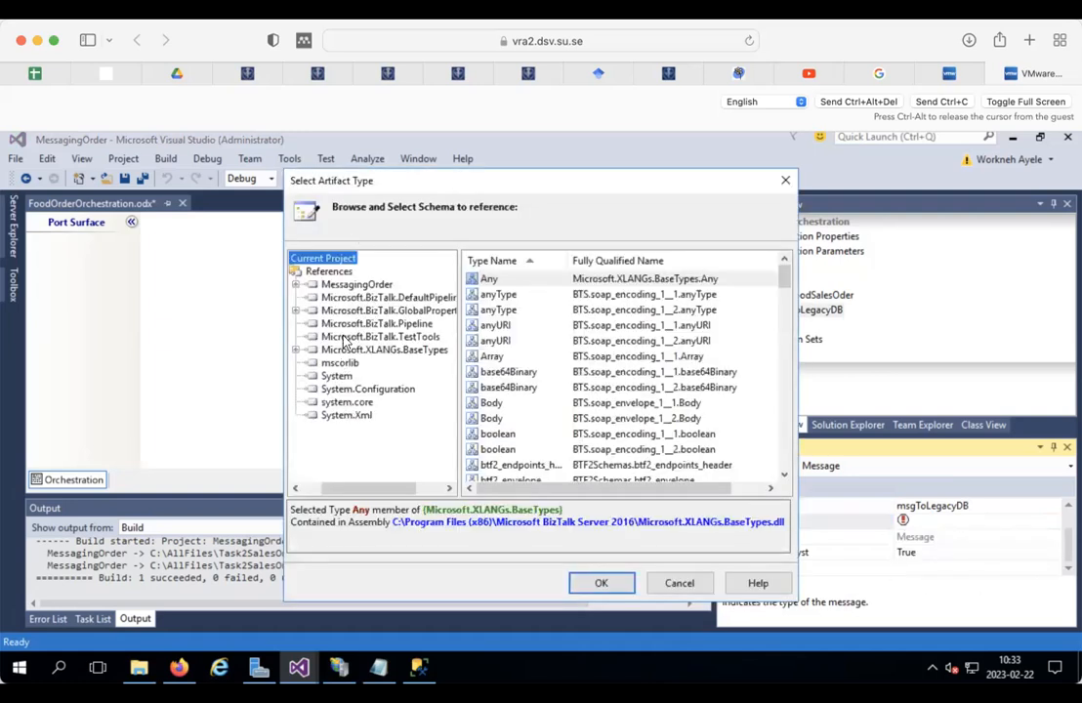
click(357, 284)
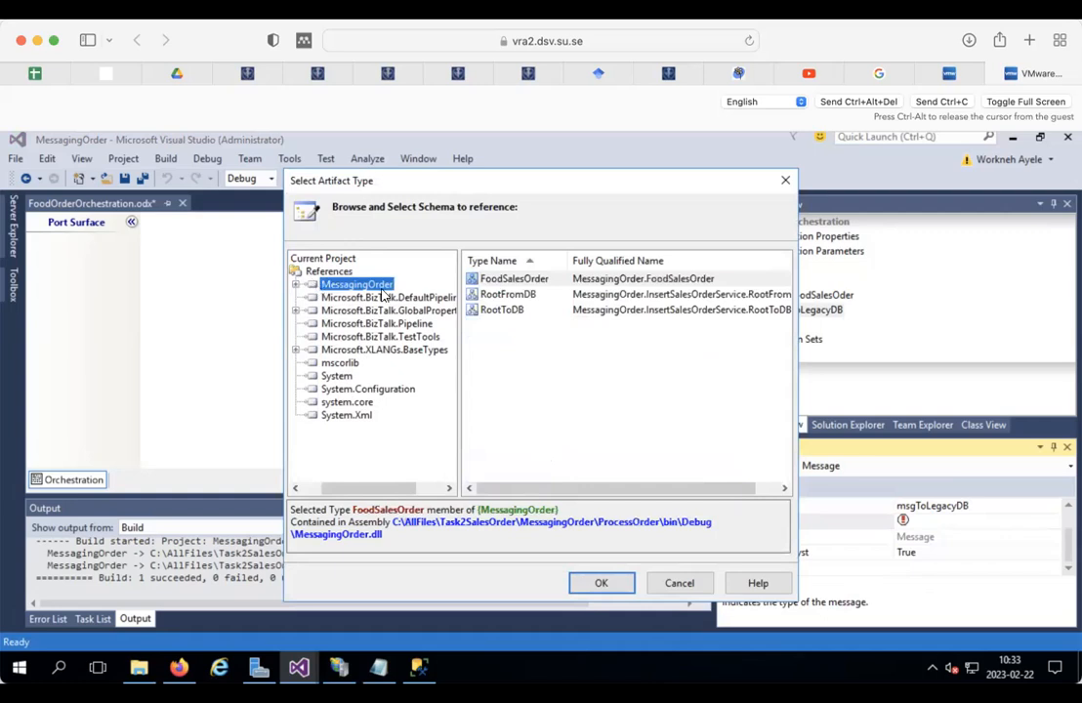
click(509, 311)
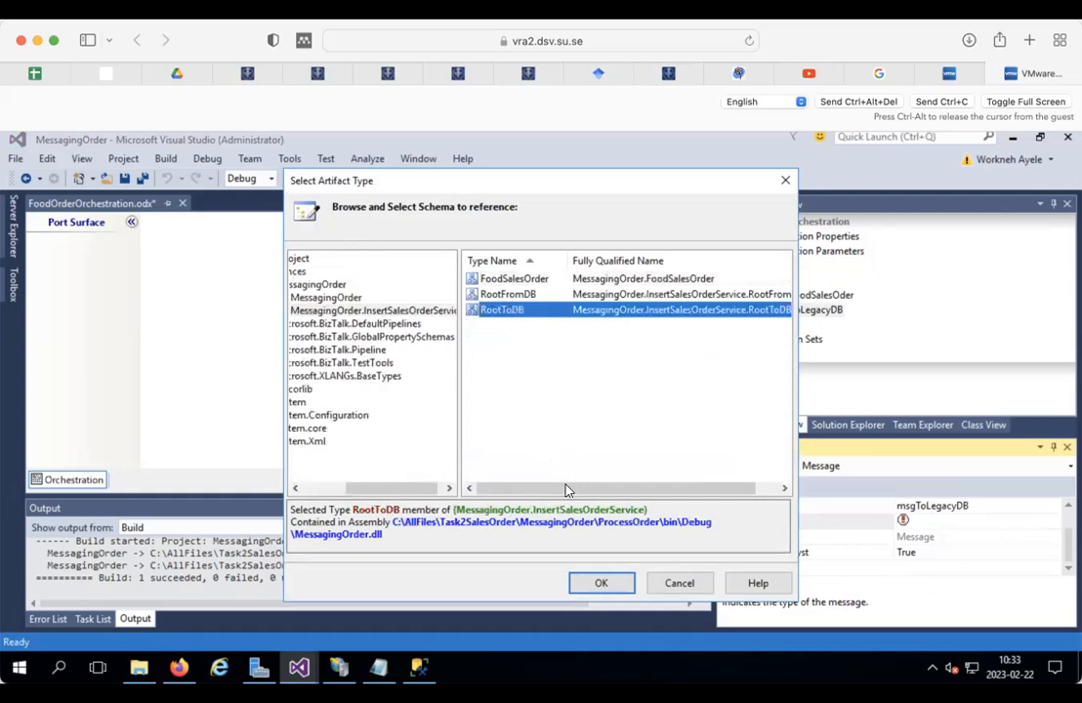
click(598, 584)
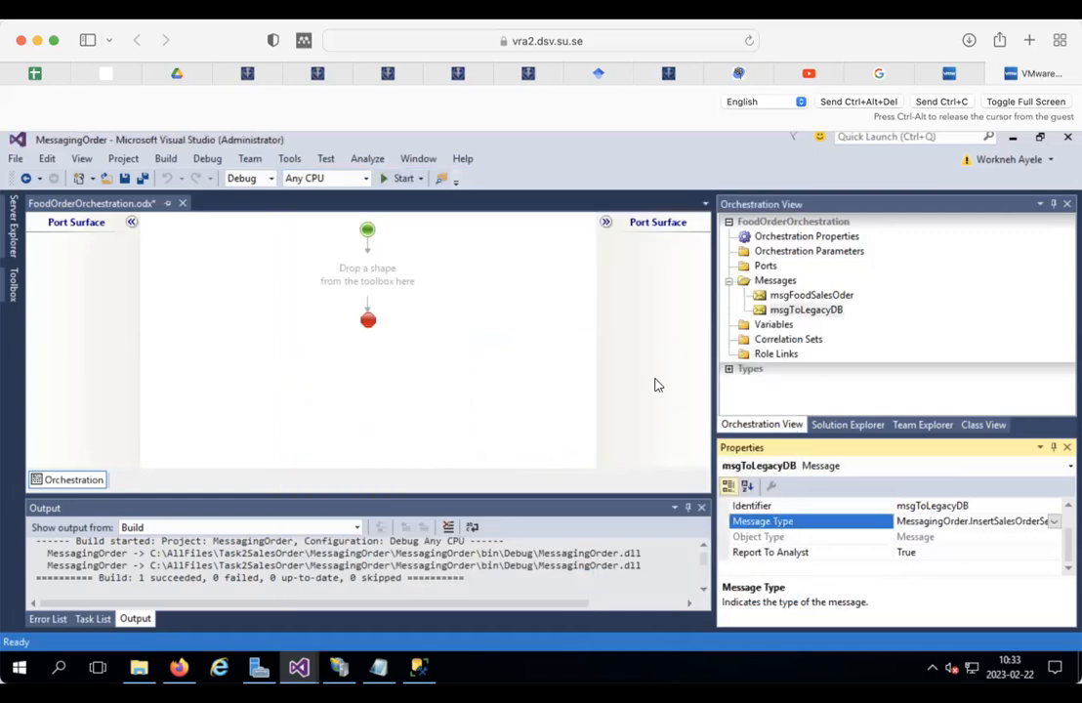
click(772, 281)
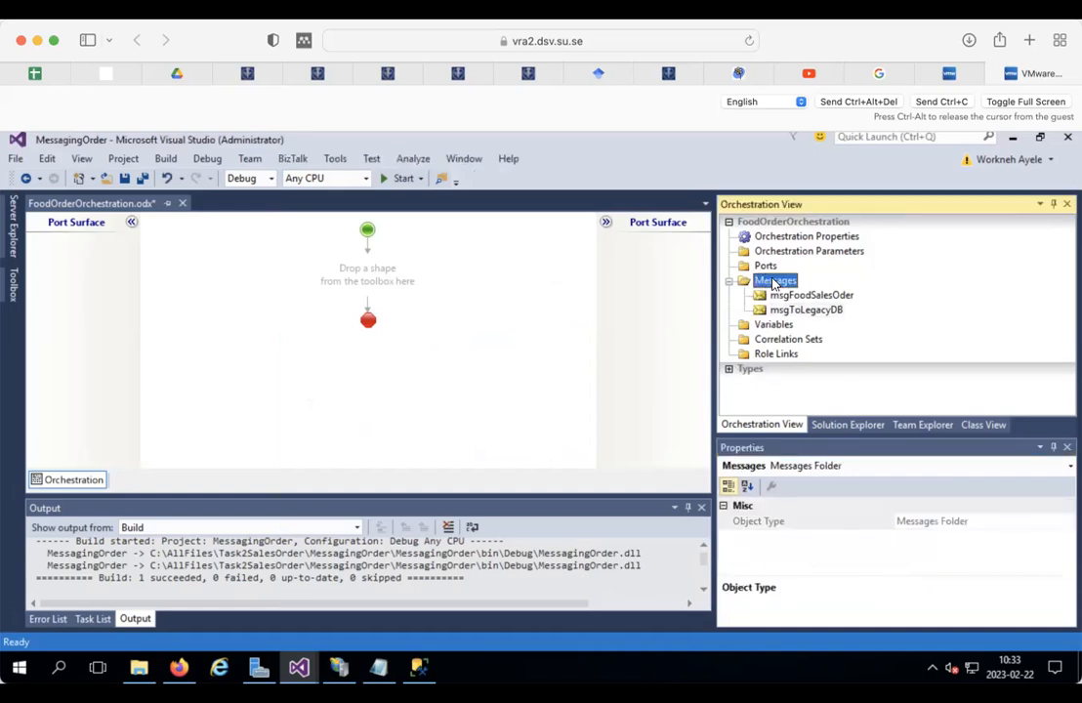
Step: Add a third message named msgWrongOrder
right_click(772, 281)
click(824, 296)
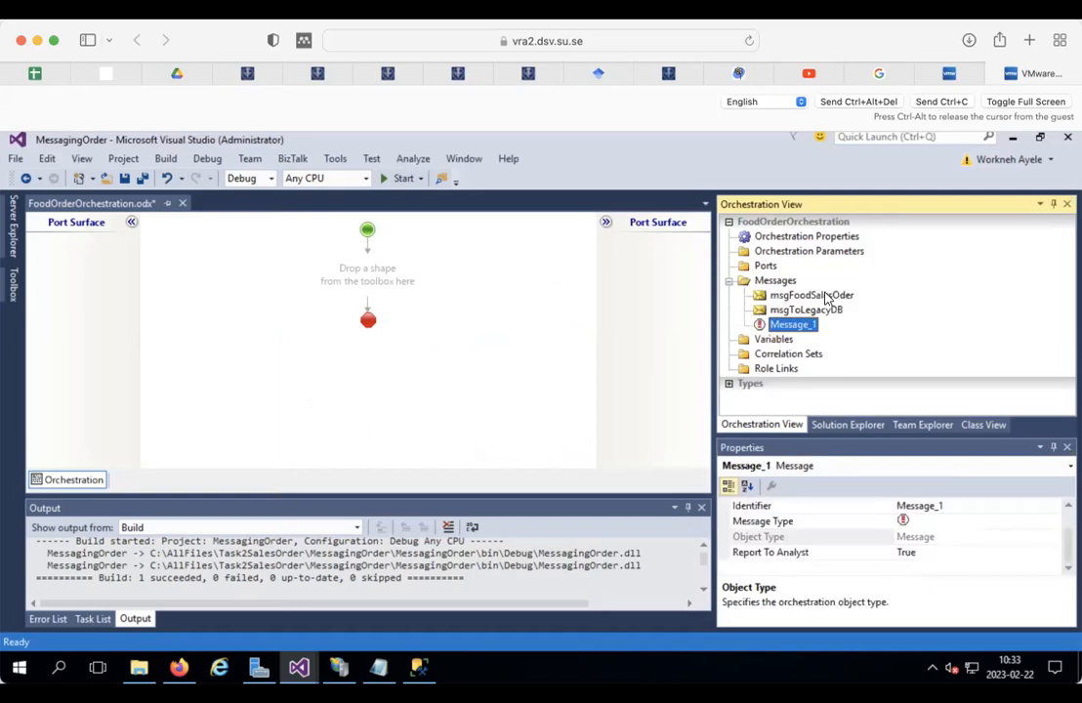
click(959, 507)
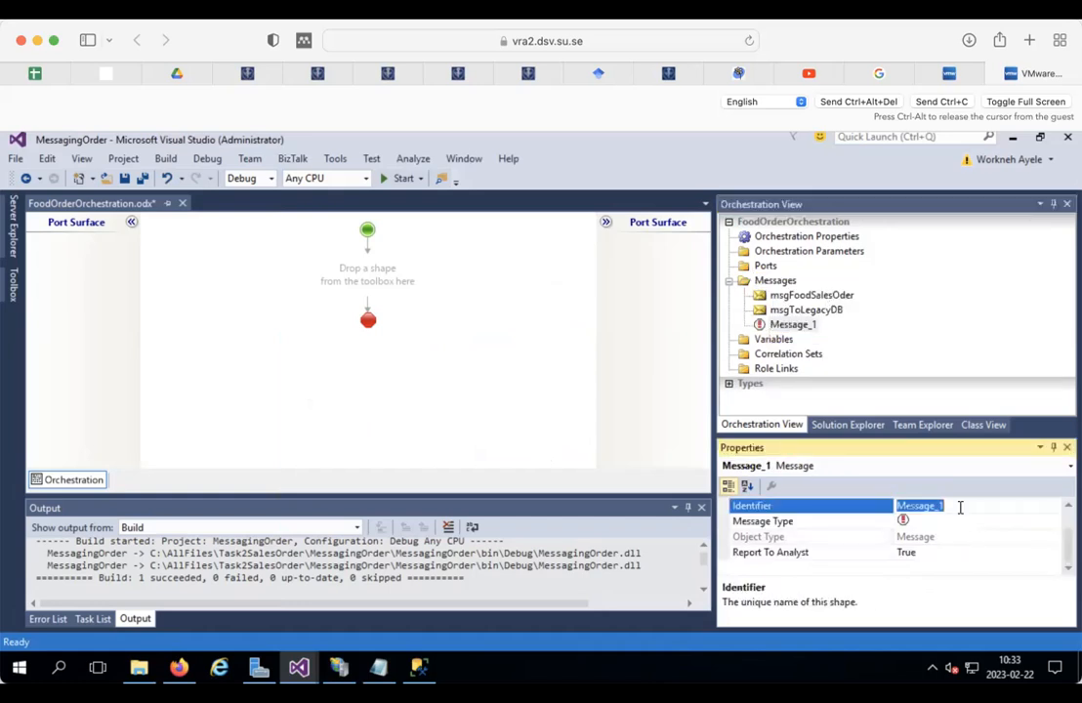
text(msgE)
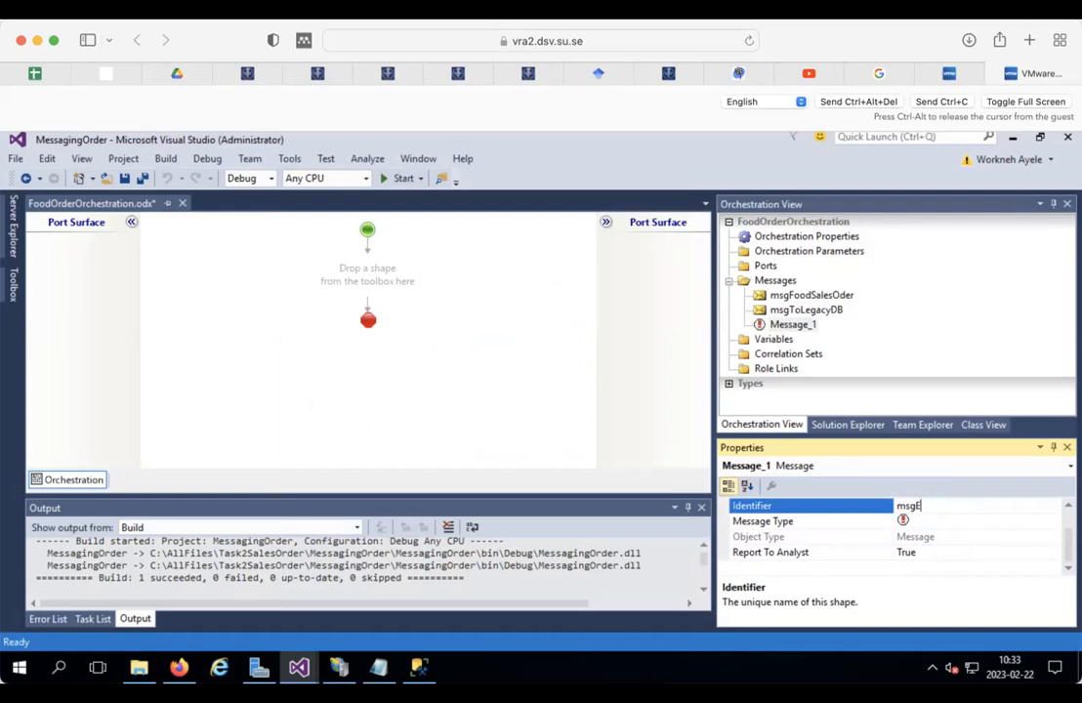
key(BackSpace)
key(BackSpace)
text(Wrong)
Step: Set msgWrongOrder's type to the MessagingOrder FoodSalesOrder schema from the referenced assembly
click(978, 521)
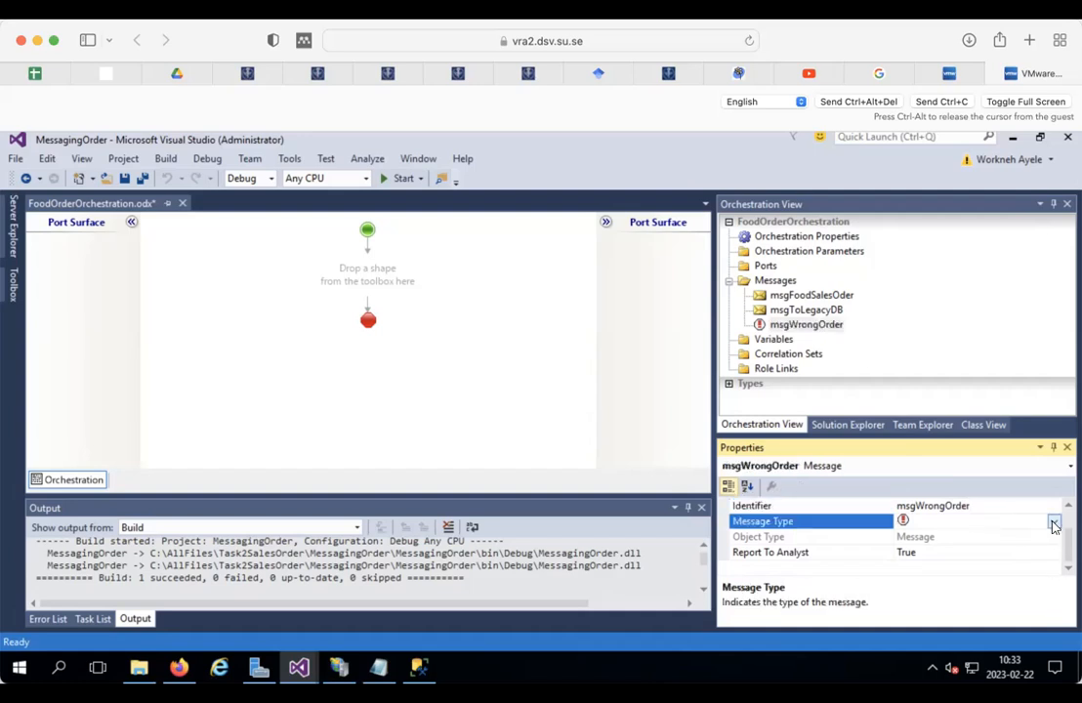
click(1054, 526)
click(904, 568)
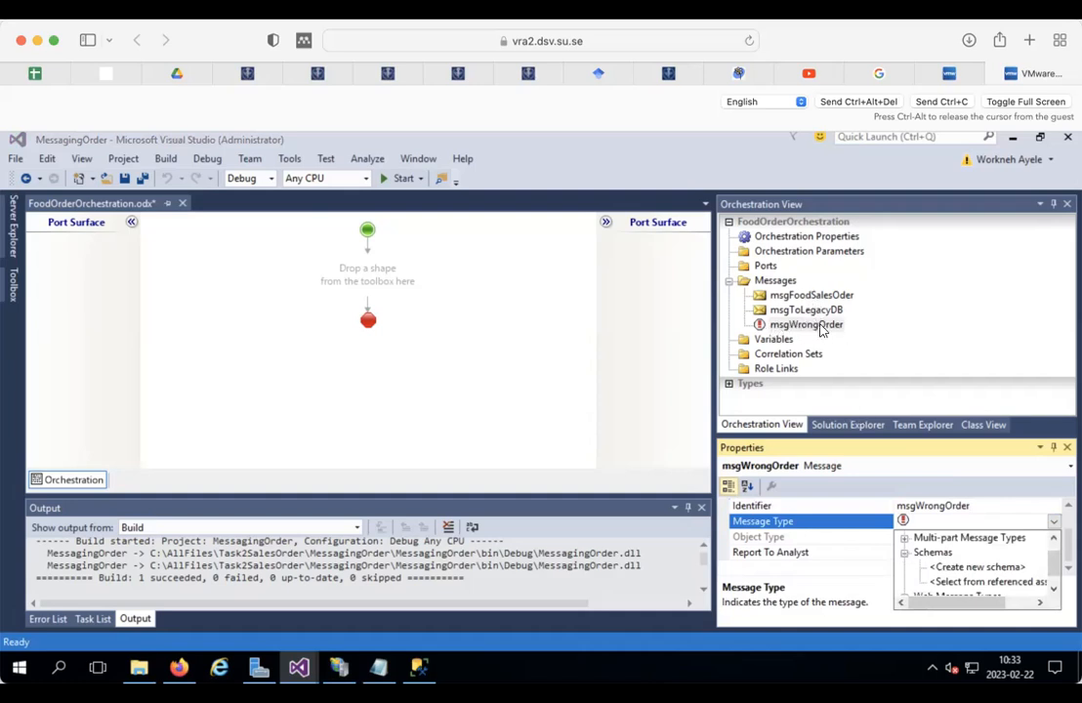
click(967, 582)
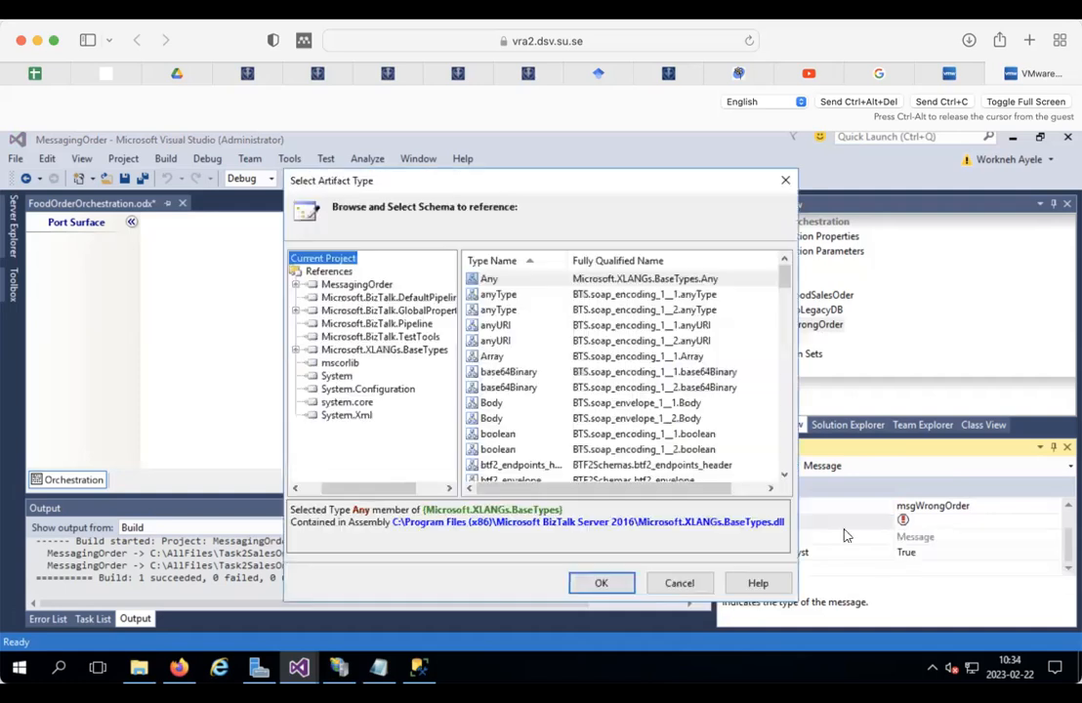
click(354, 284)
click(523, 282)
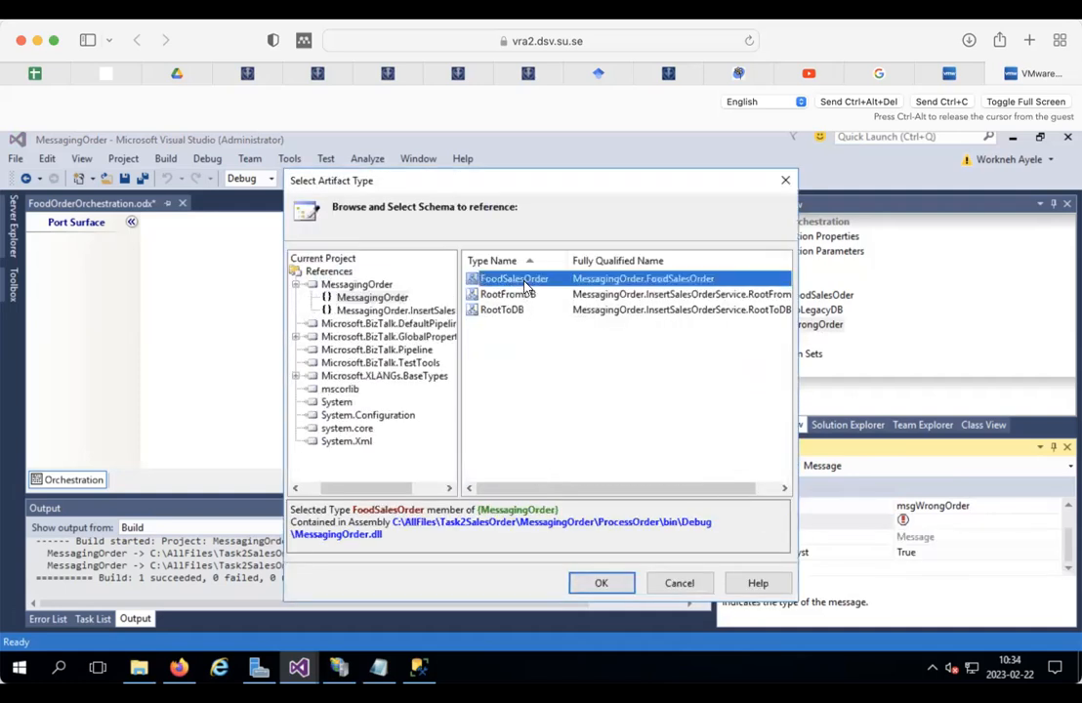
click(600, 583)
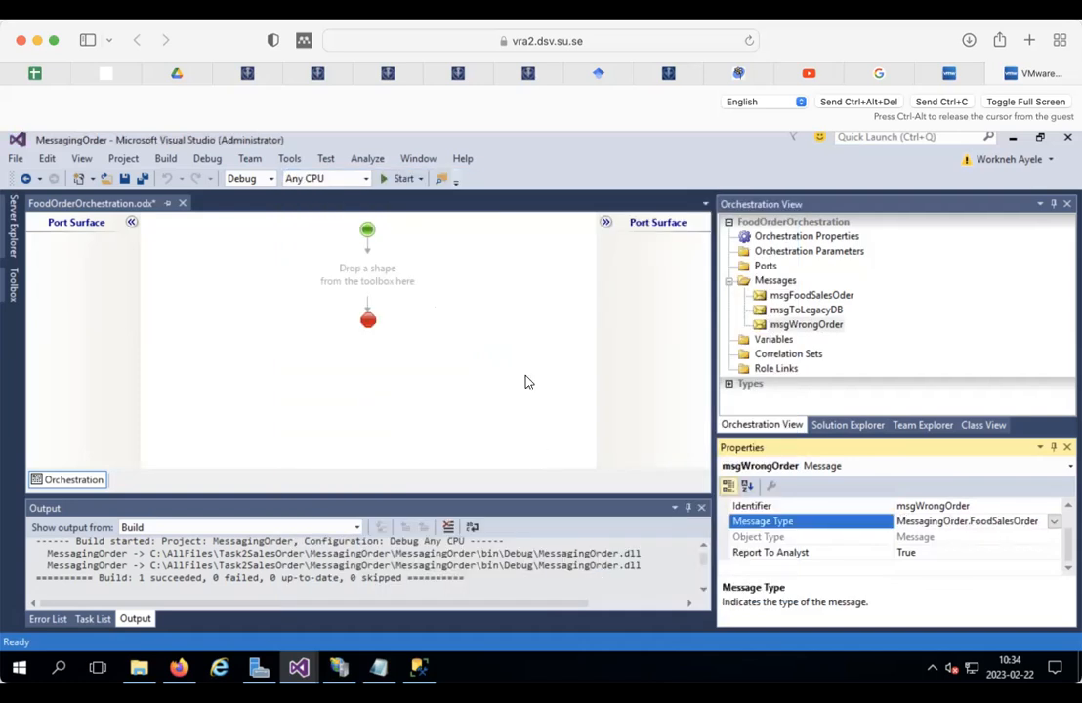
click(572, 318)
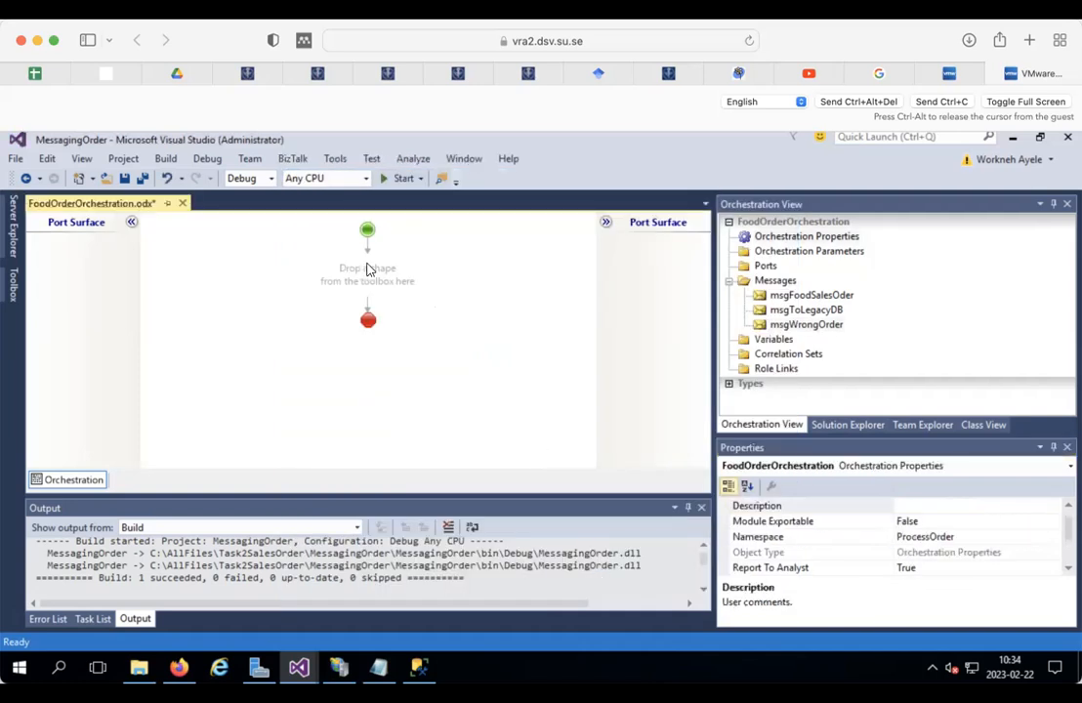
click(367, 276)
Step: Insert a Receive shape into the empty flow and name it Receive_SalesOrder
right_click(367, 277)
mouse_move(435, 293)
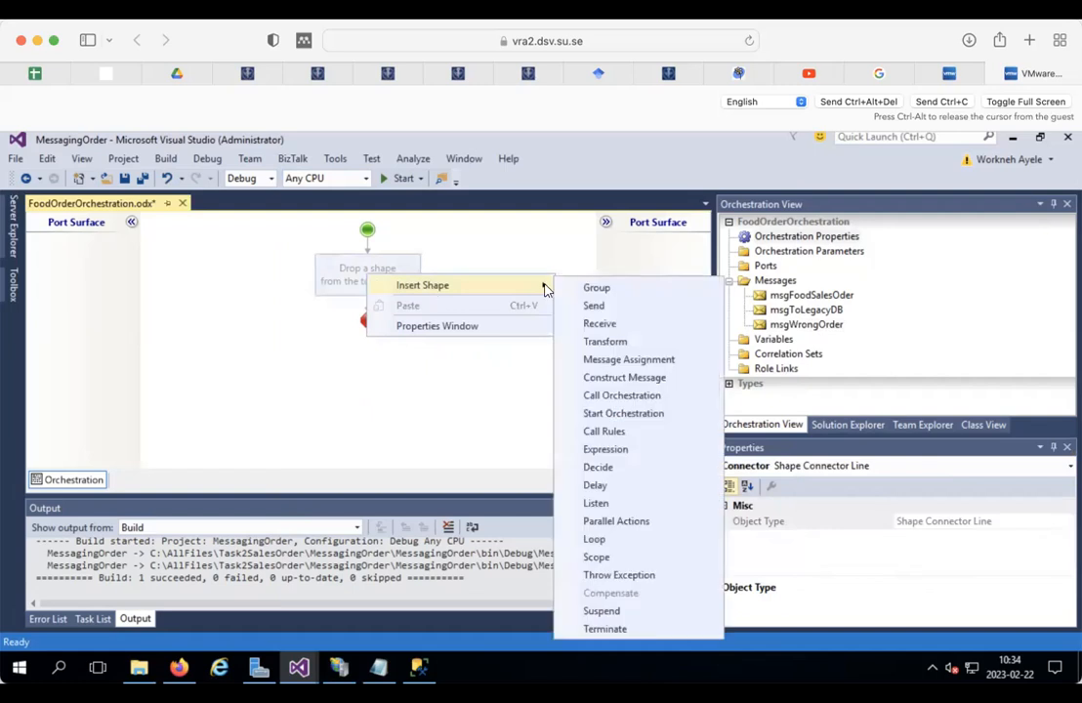
click(609, 321)
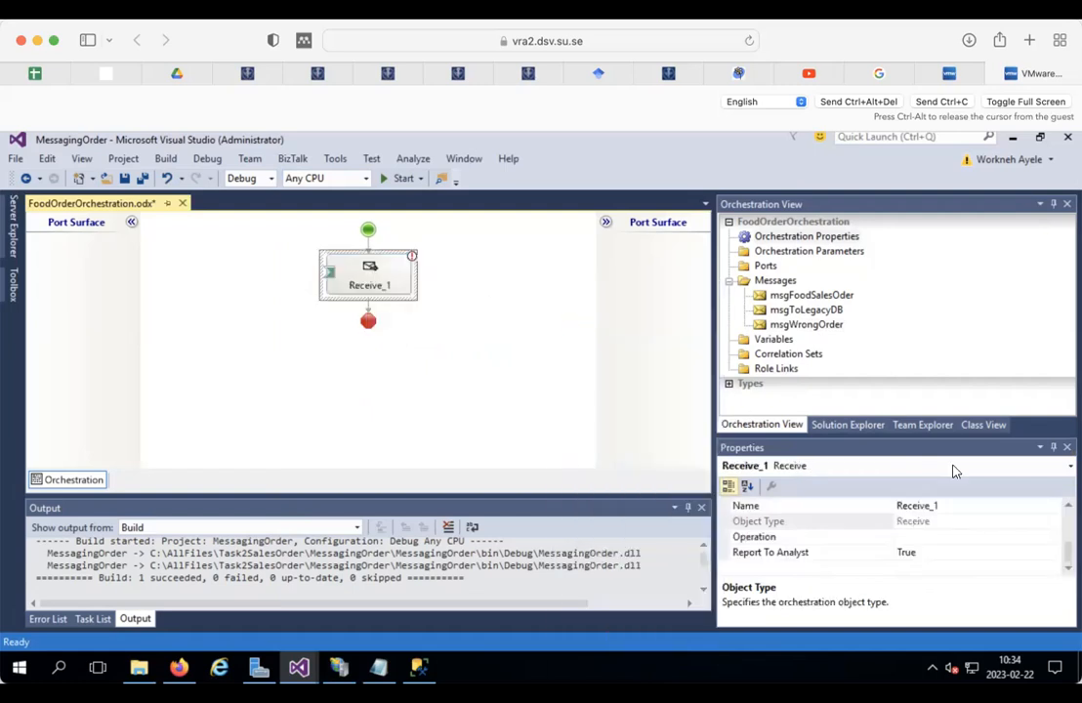
click(956, 504)
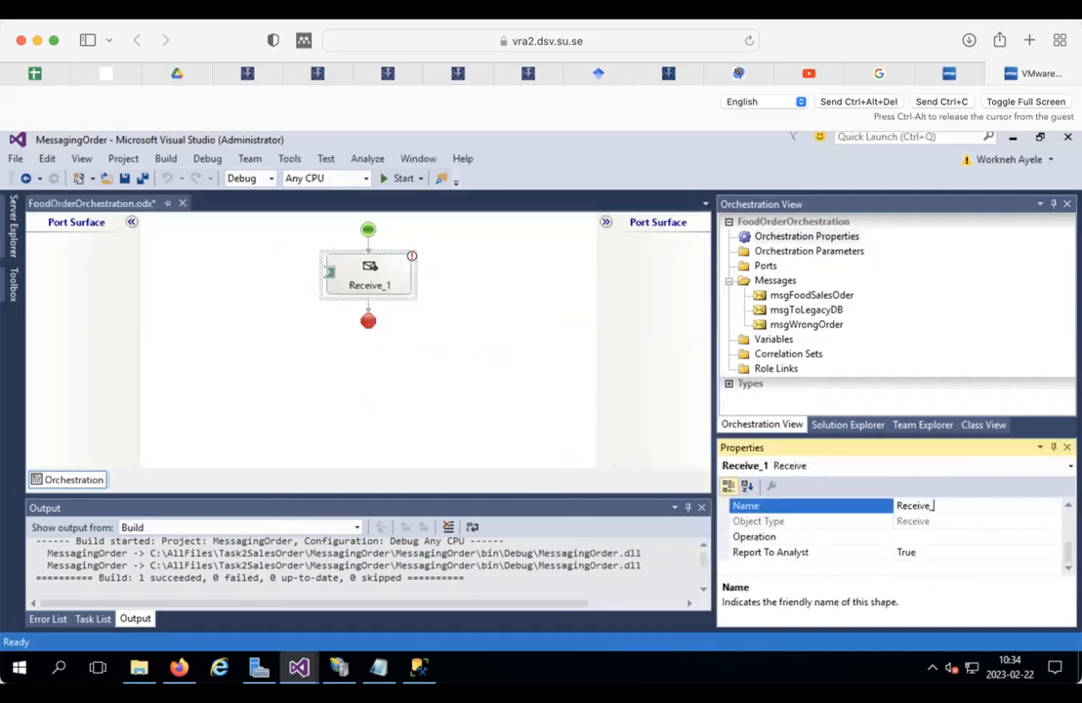
text(Sla)
key(BackSpace)
key(BackSpace)
key(BackSpace)
text(alesord)
click(339, 252)
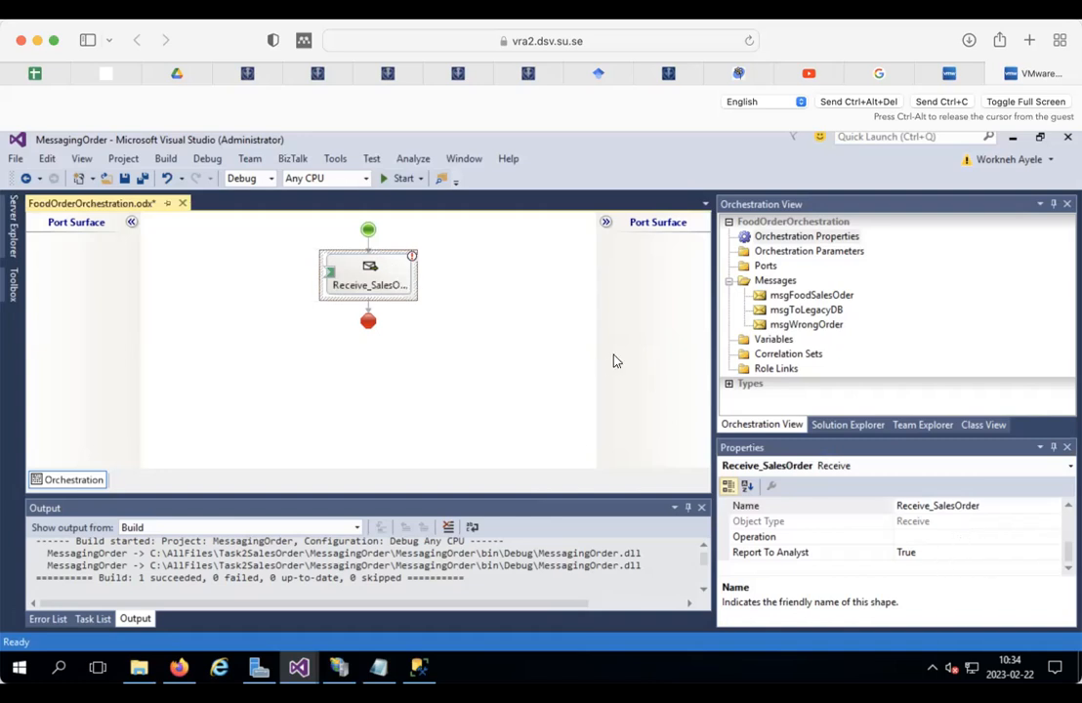
Step: Set Receive_SalesOrder's Activate property to True
drag(1069, 548, 1067, 493)
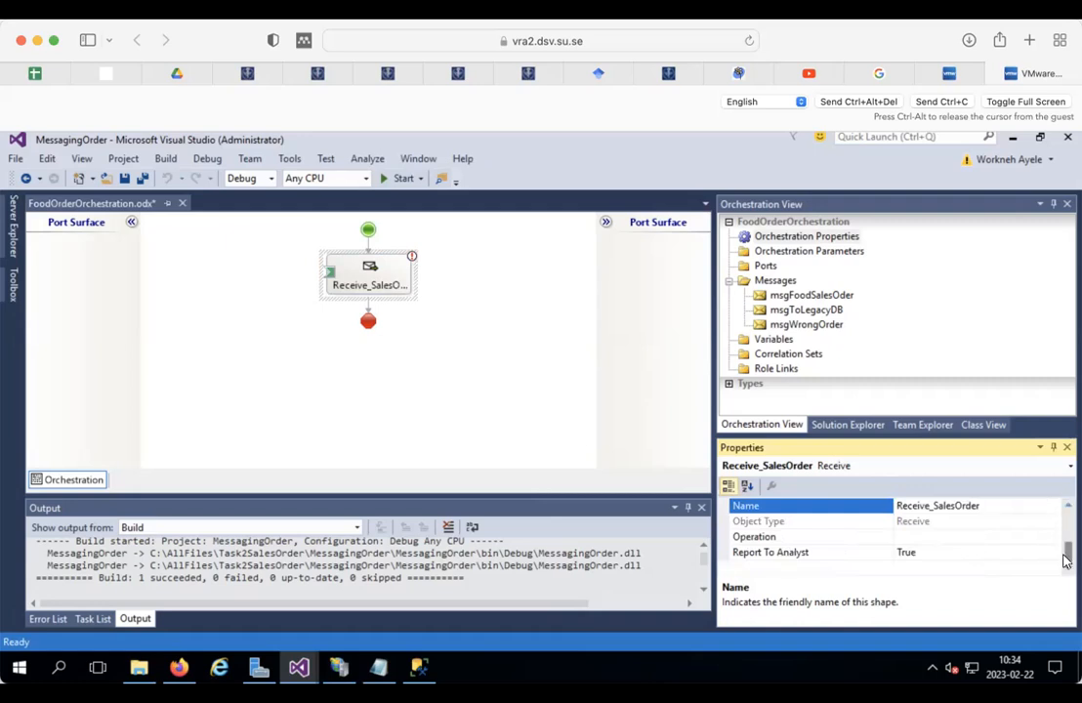
drag(1066, 547, 1069, 509)
scroll(1070, 516, up, 6)
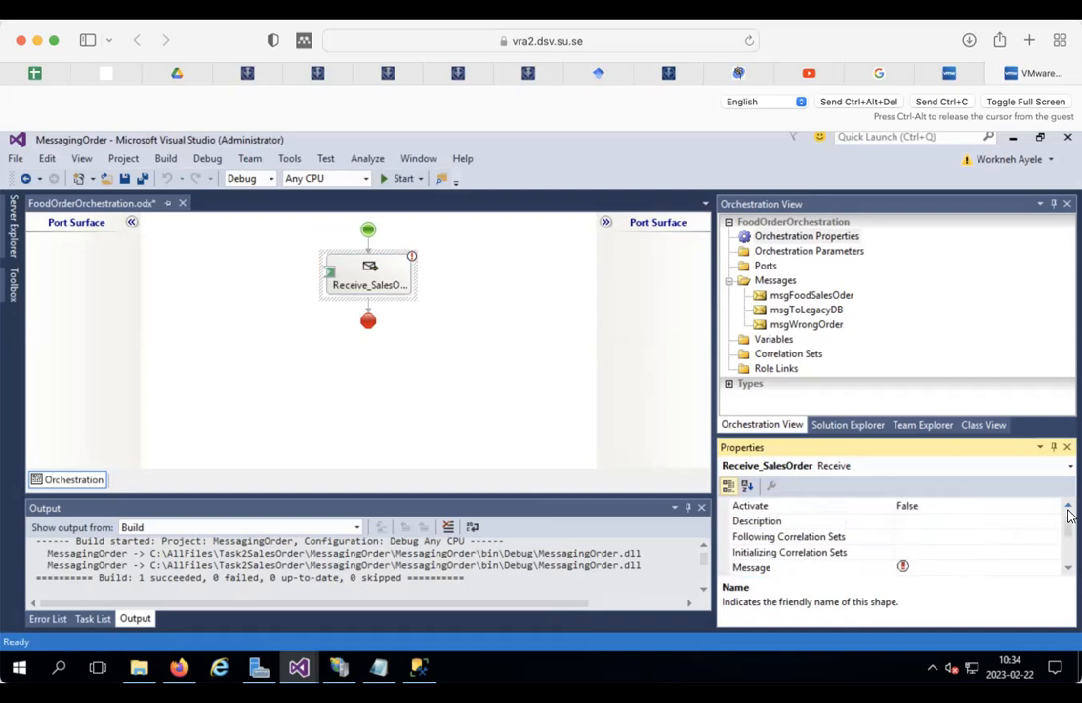
click(941, 520)
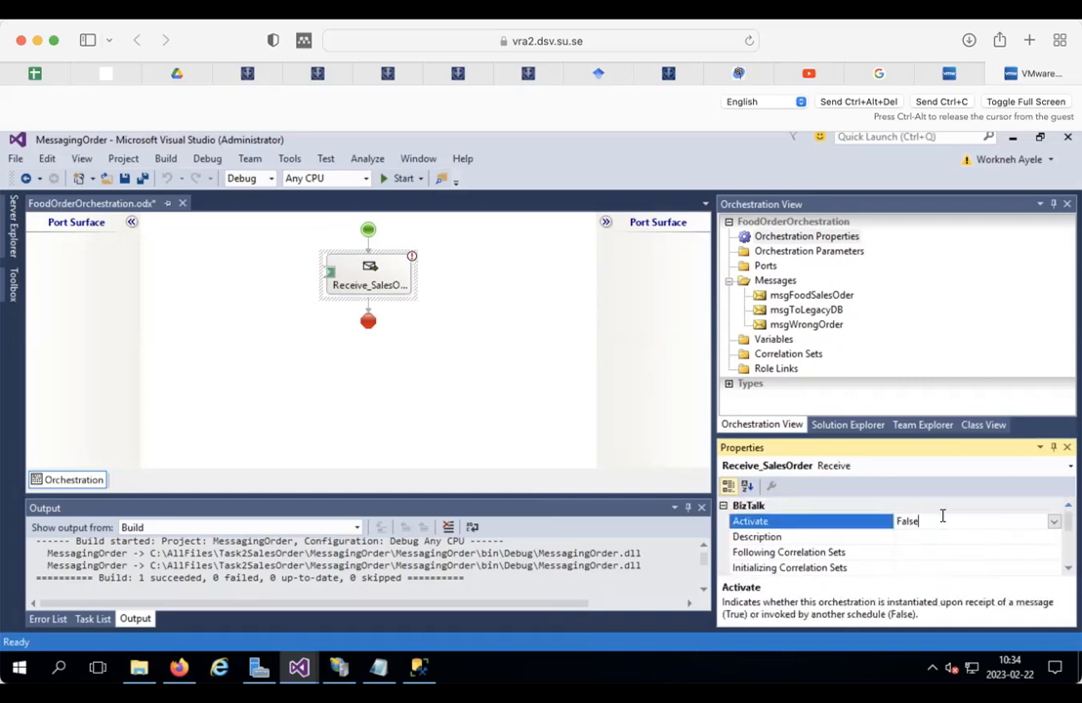
click(1053, 521)
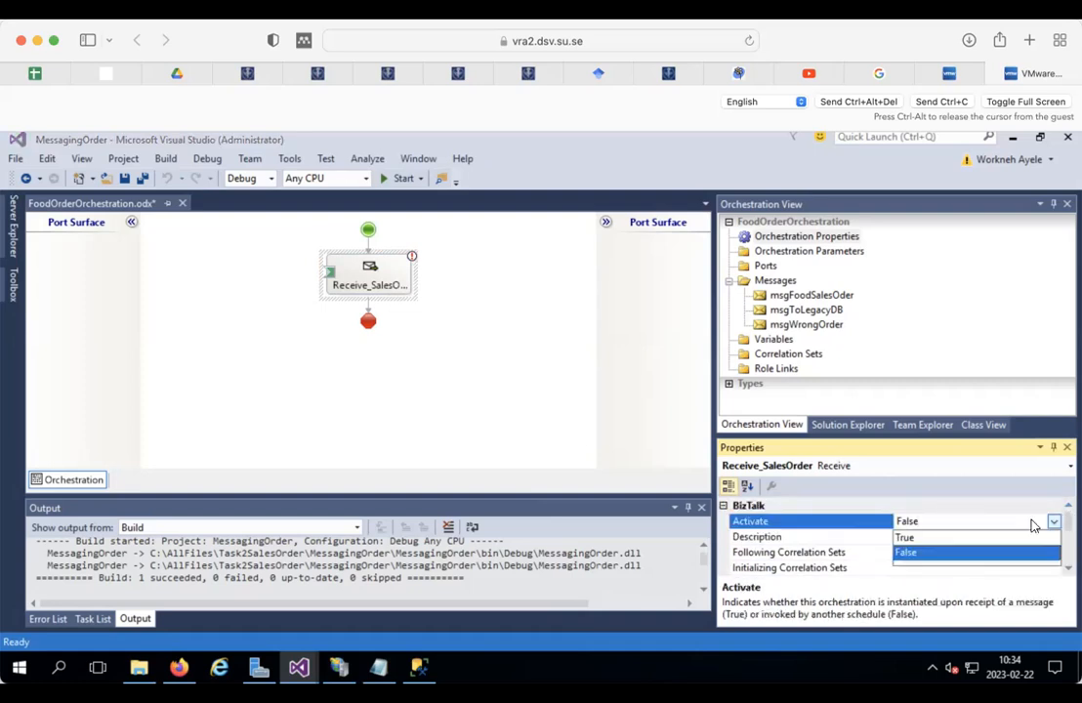
click(904, 537)
click(343, 262)
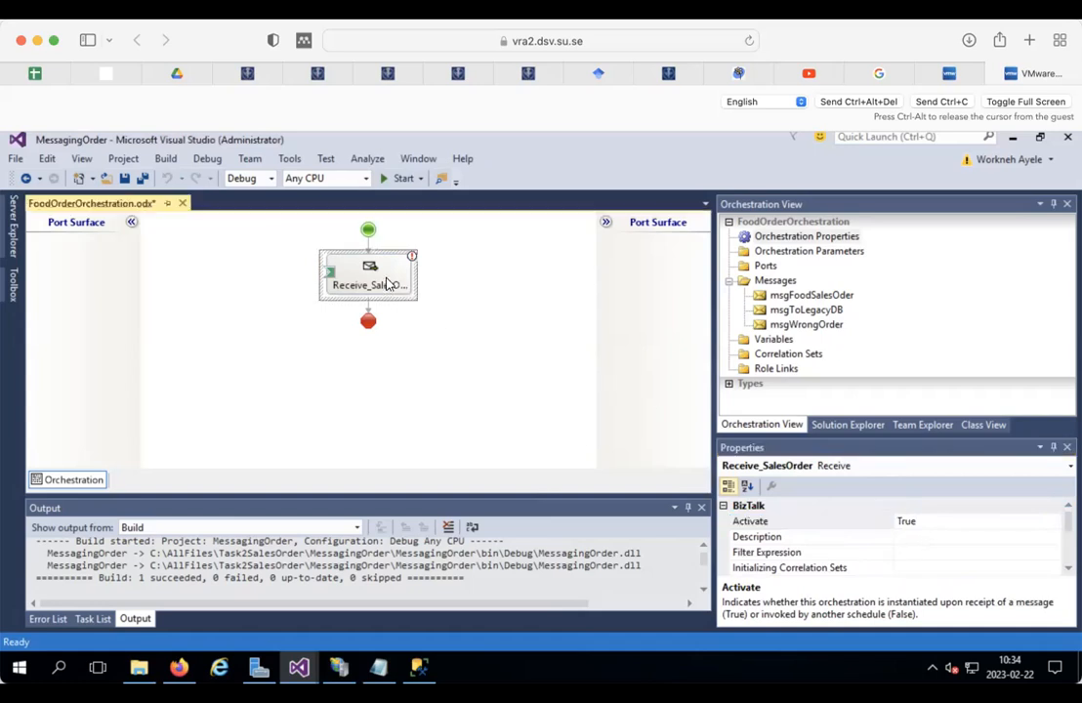
Step: Assign msgFoodSalesOder as the message the receive shape uses
mouse_move(1067, 521)
mouse_down()
mouse_move(1068, 555)
mouse_move(1065, 541)
mouse_up()
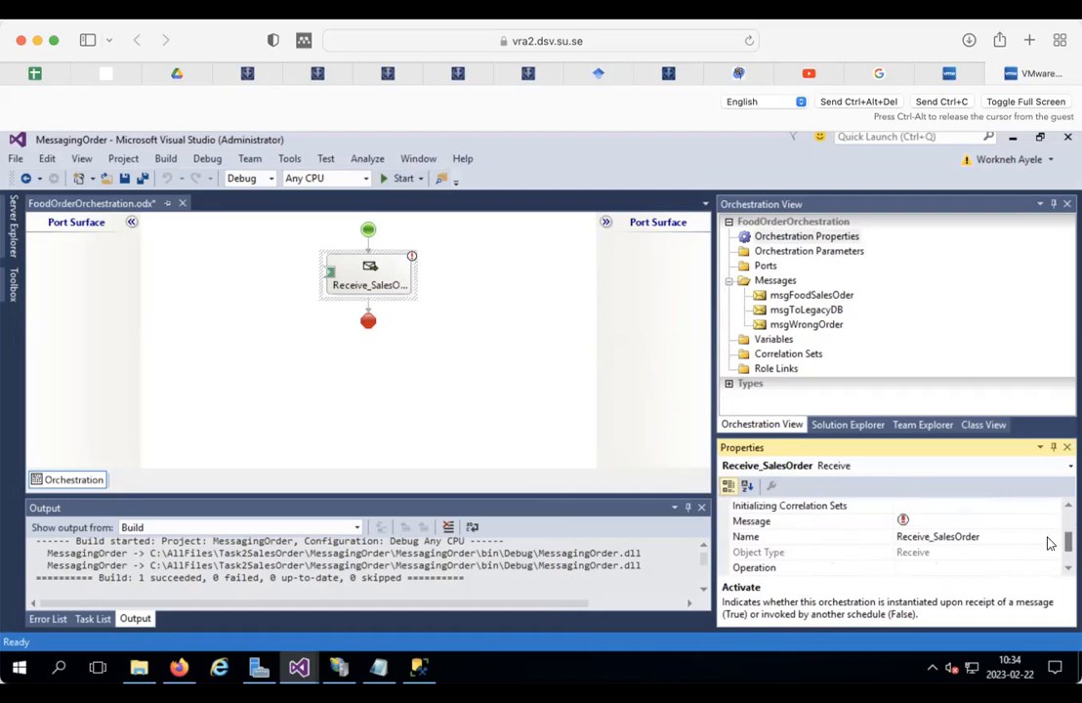
click(917, 520)
click(1052, 521)
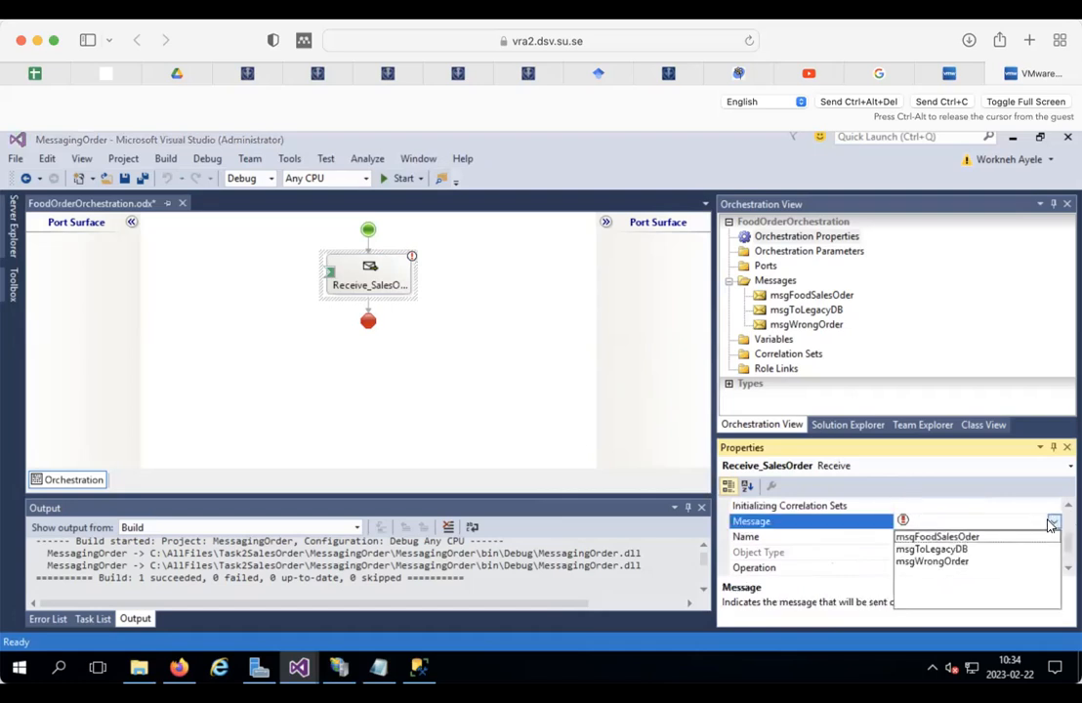
click(920, 537)
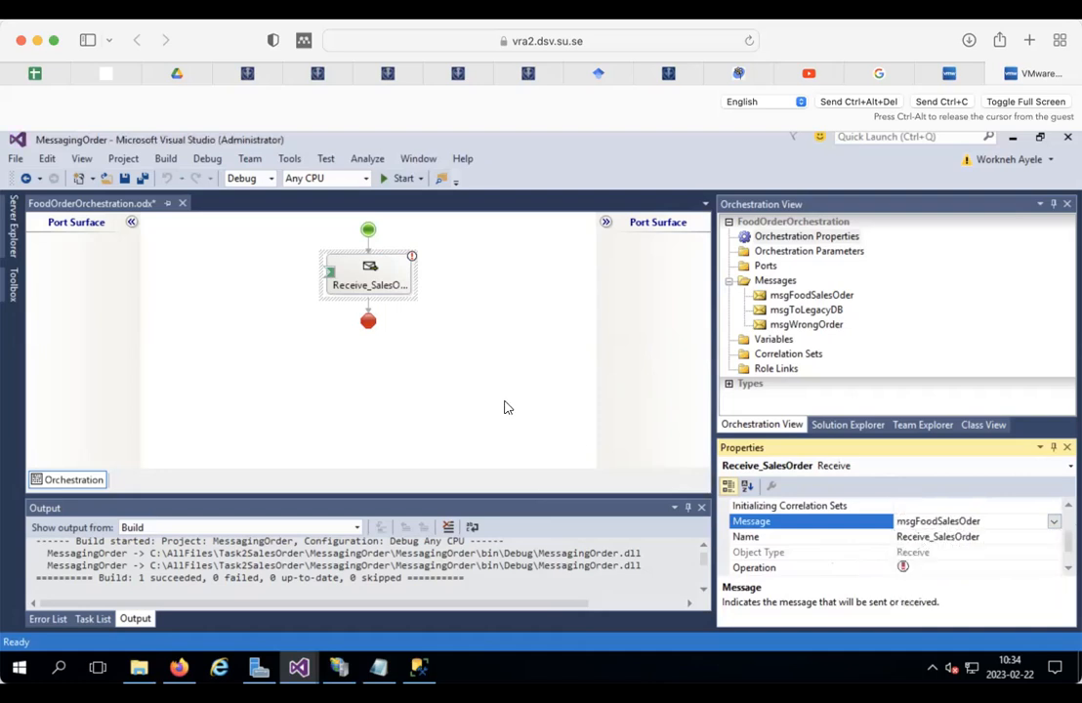
right_click(82, 276)
Step: Start a new configured port and name it Port_FoodOrder
click(159, 305)
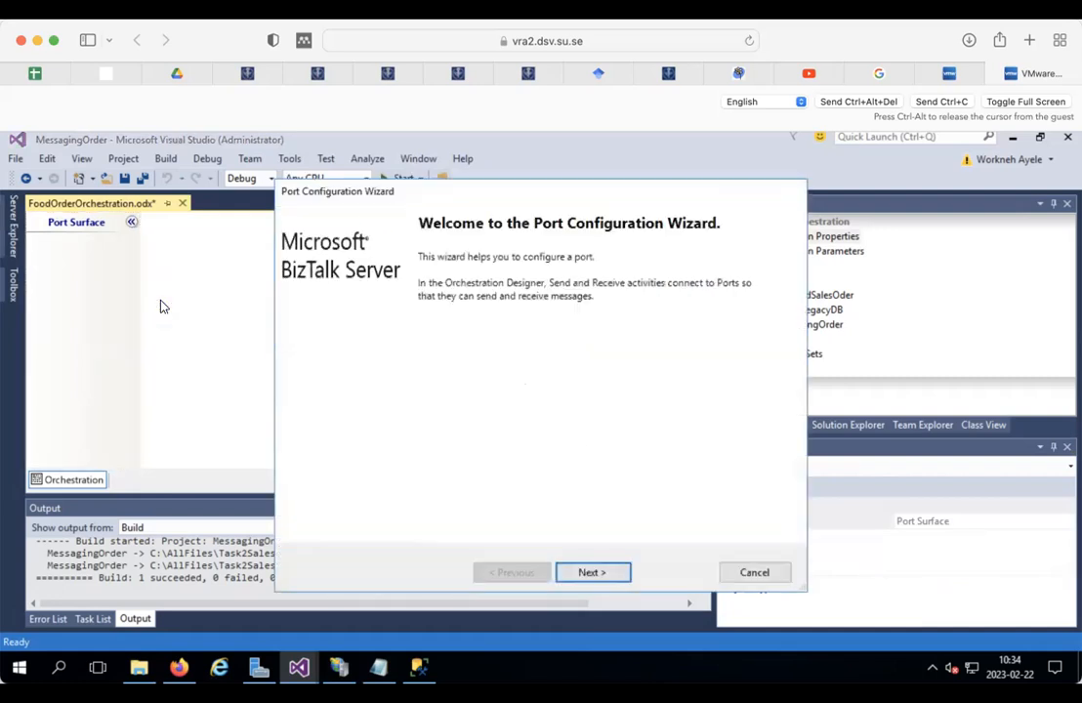
click(593, 573)
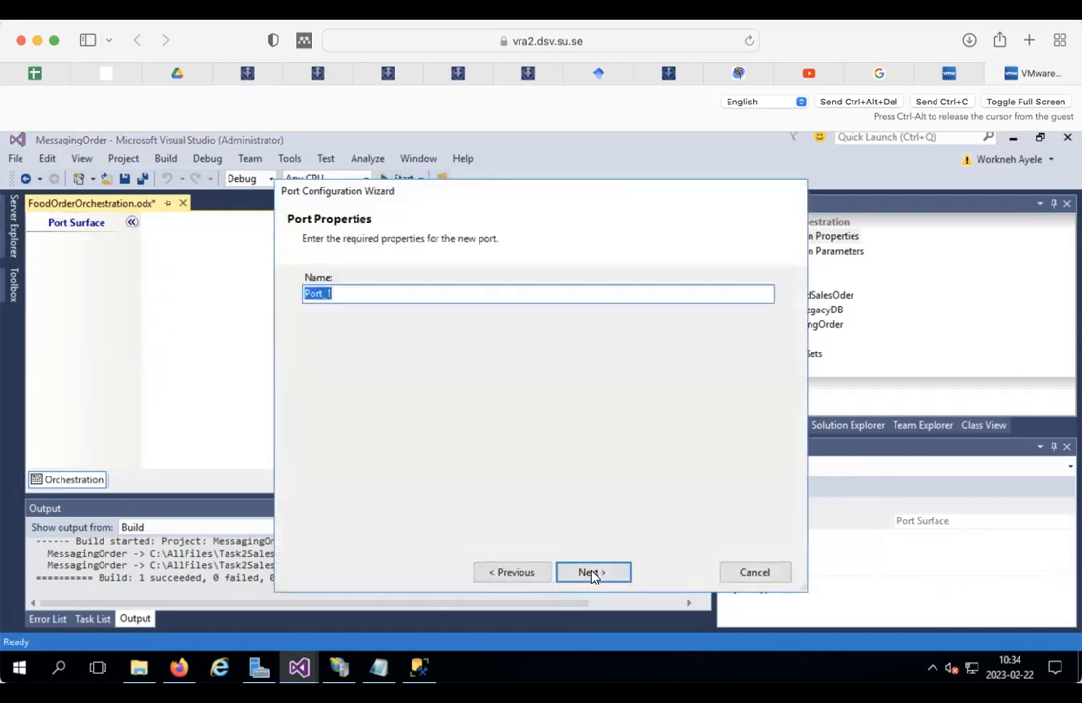
click(339, 299)
key(BackSpace)
text(oodOrder)
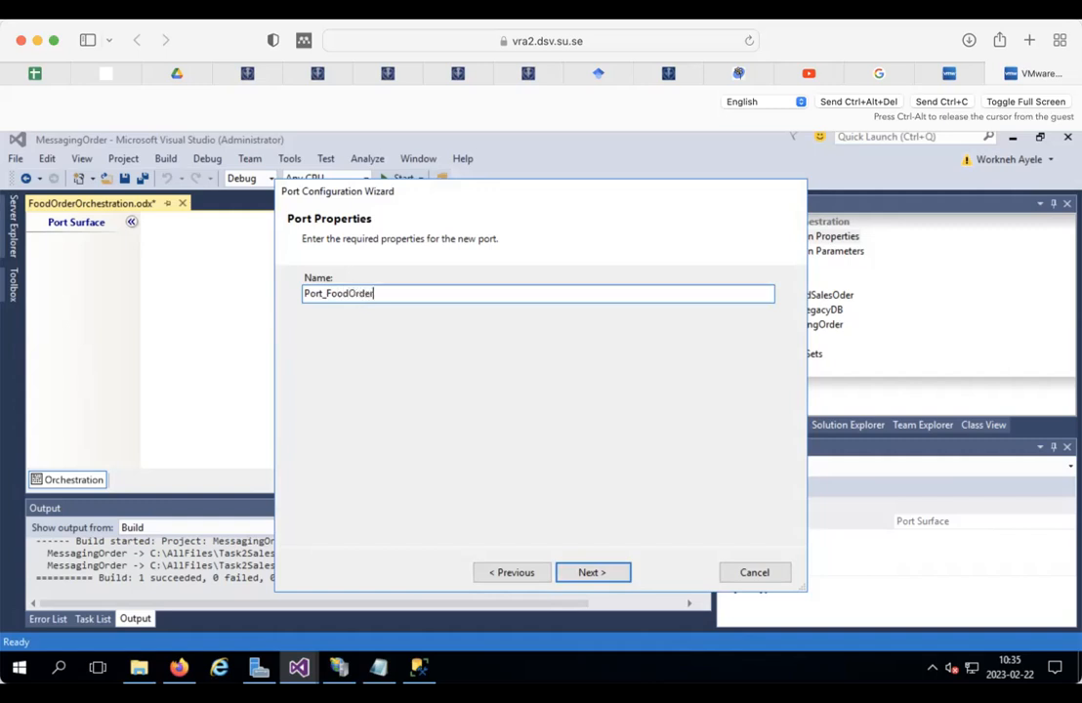
double_click(342, 294)
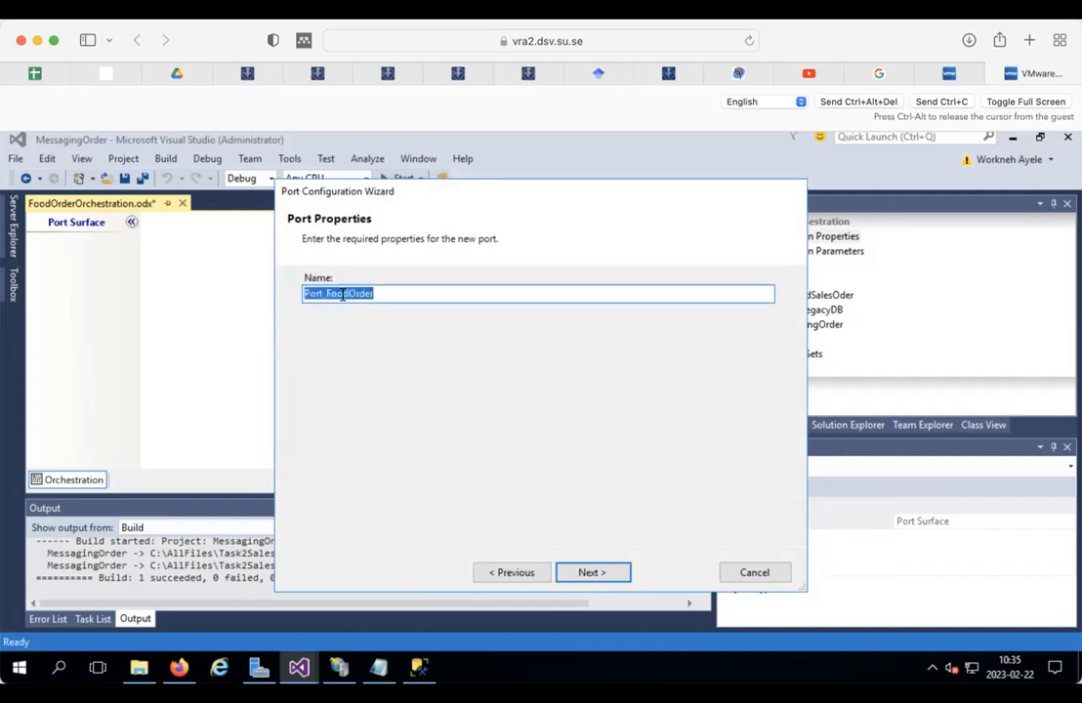
drag(388, 293, 325, 281)
key(ctrl+c)
Step: Give it port type PortType_FoodOrder, binding Specify now, and FILE transport
click(611, 573)
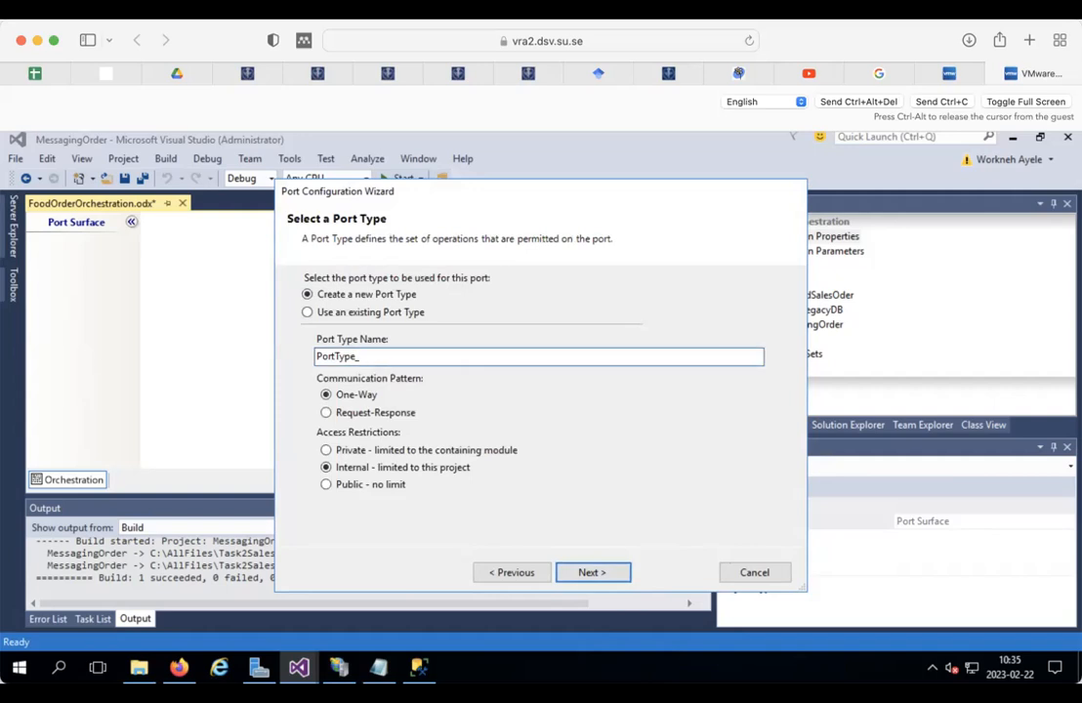
key(ctrl+v)
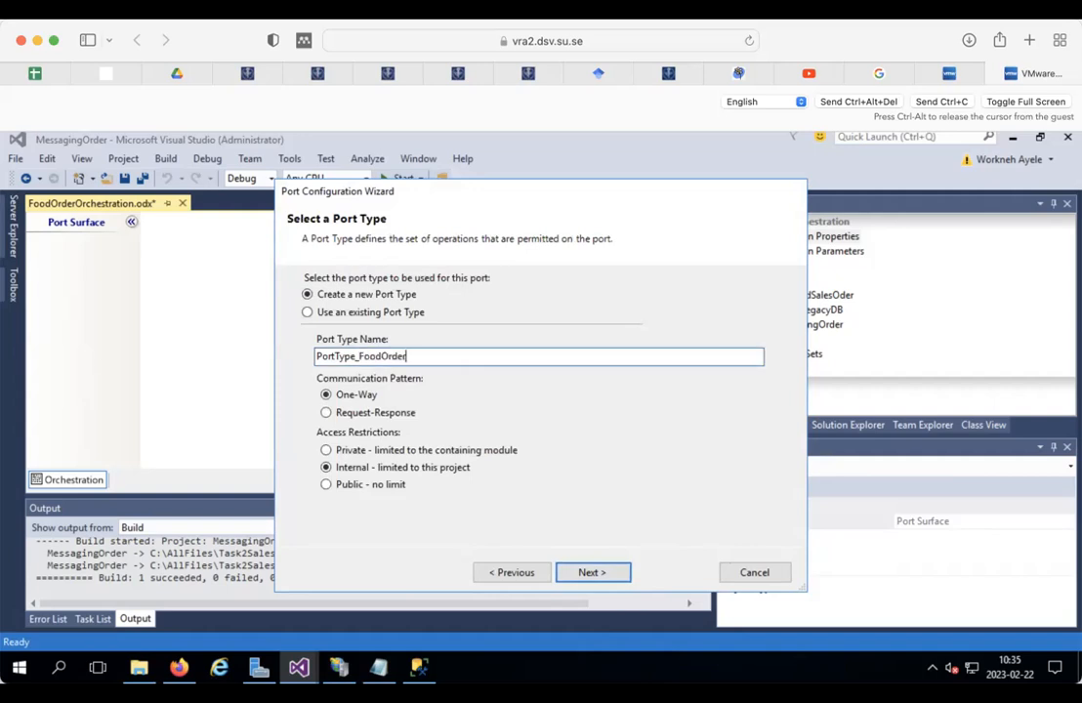
click(588, 573)
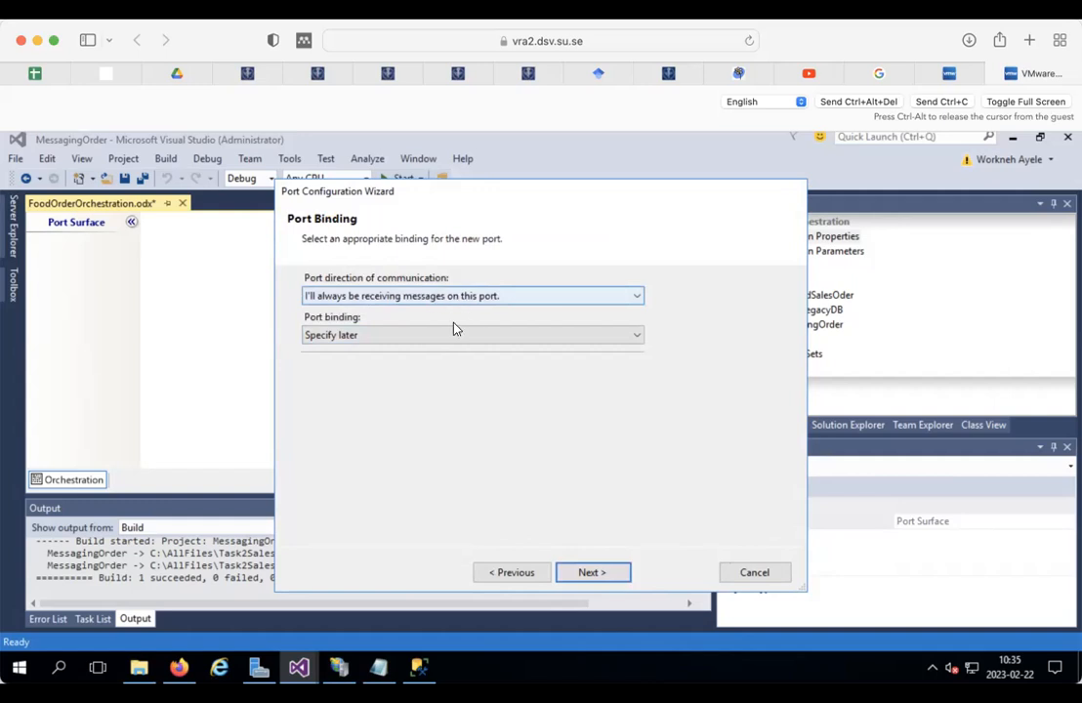
click(367, 336)
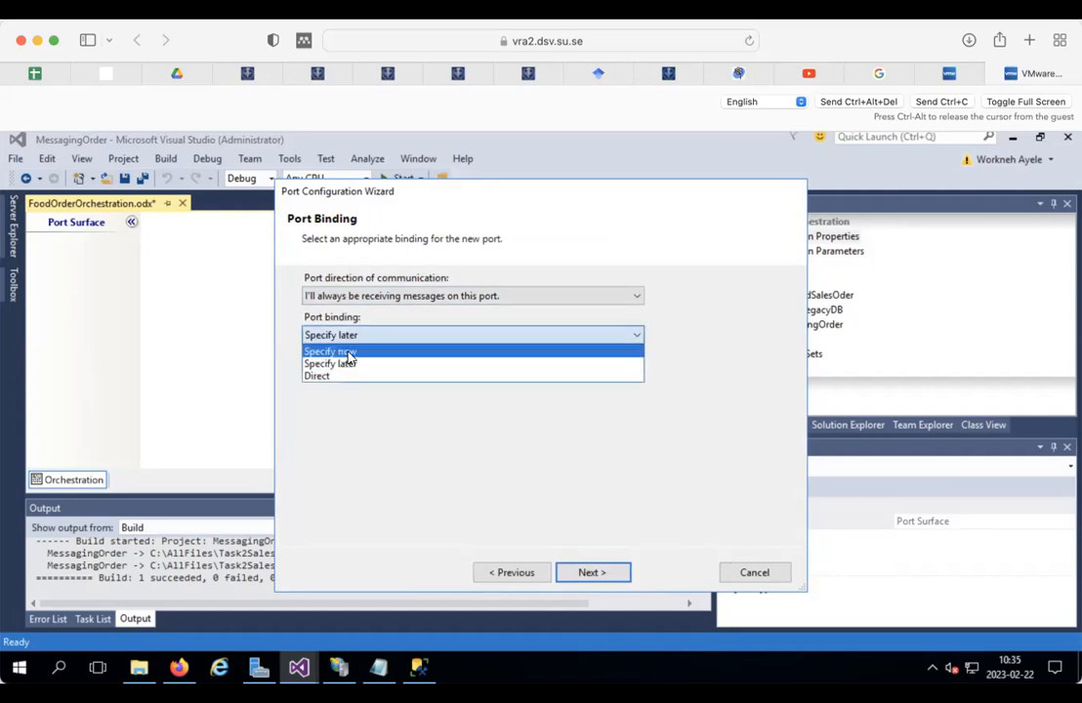
click(355, 351)
click(521, 385)
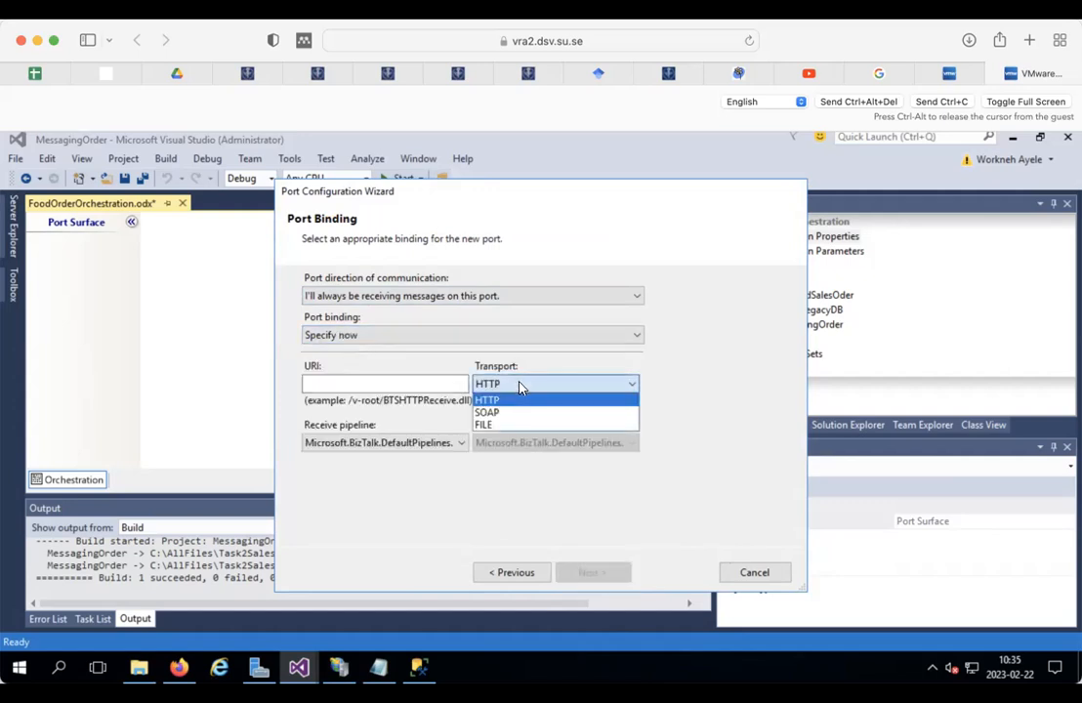
click(492, 426)
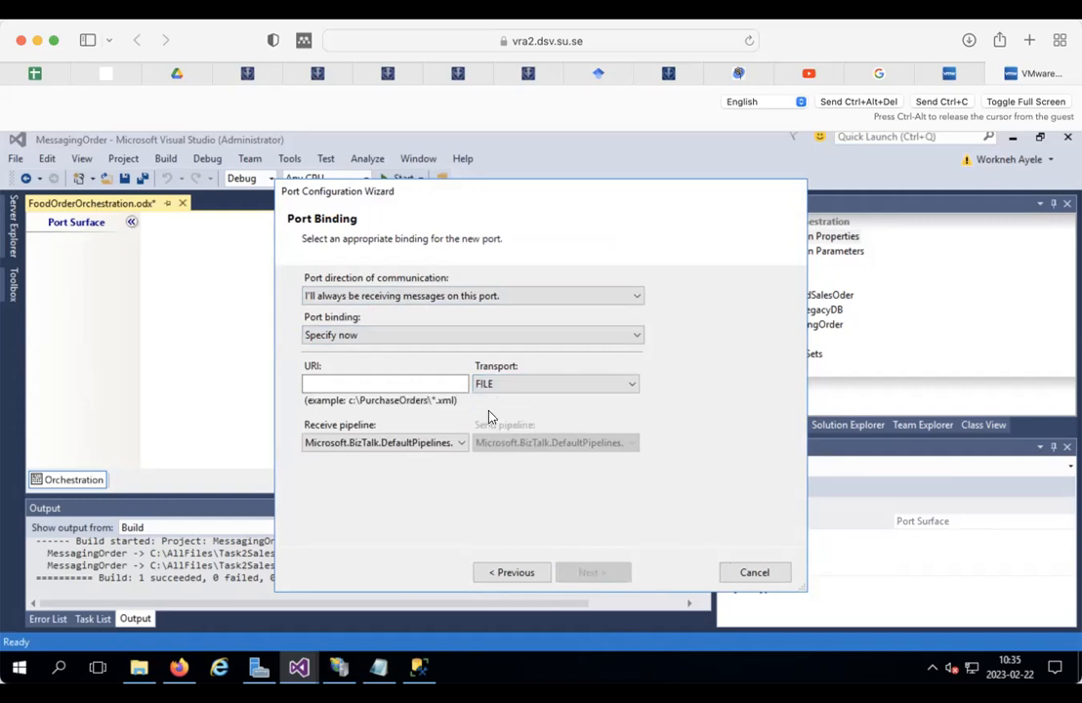
click(442, 382)
Step: Browse to C:\AllFiles\Task2SalesOrder in File Explorer, glancing into MessagingOrder
click(140, 668)
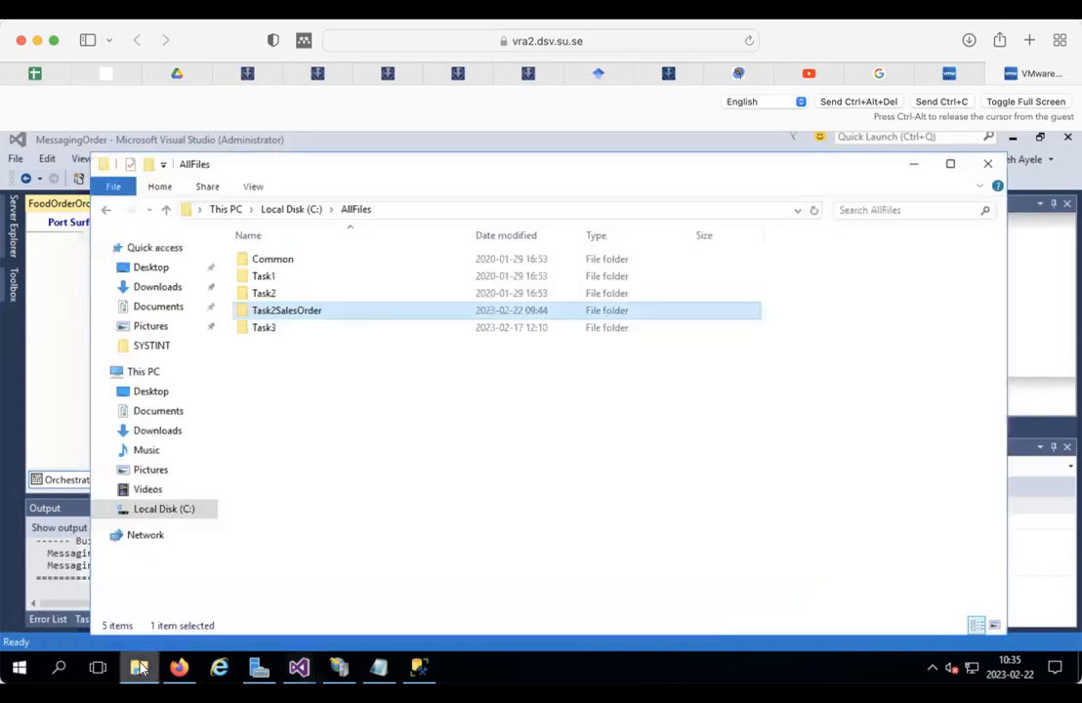
double_click(295, 310)
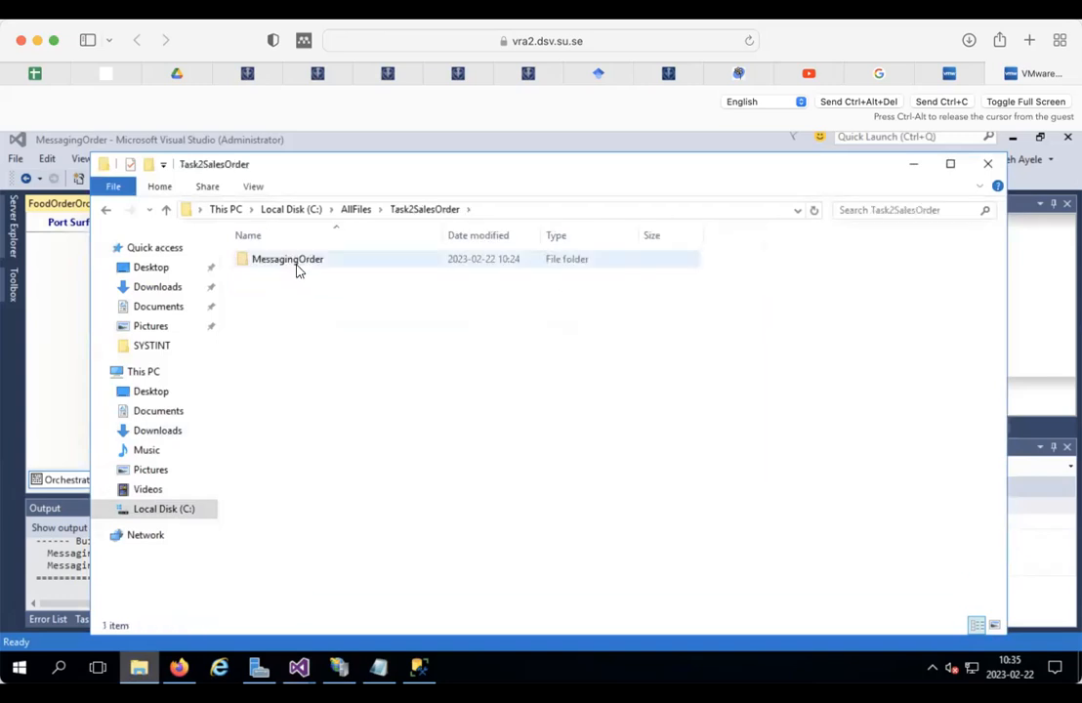
double_click(291, 258)
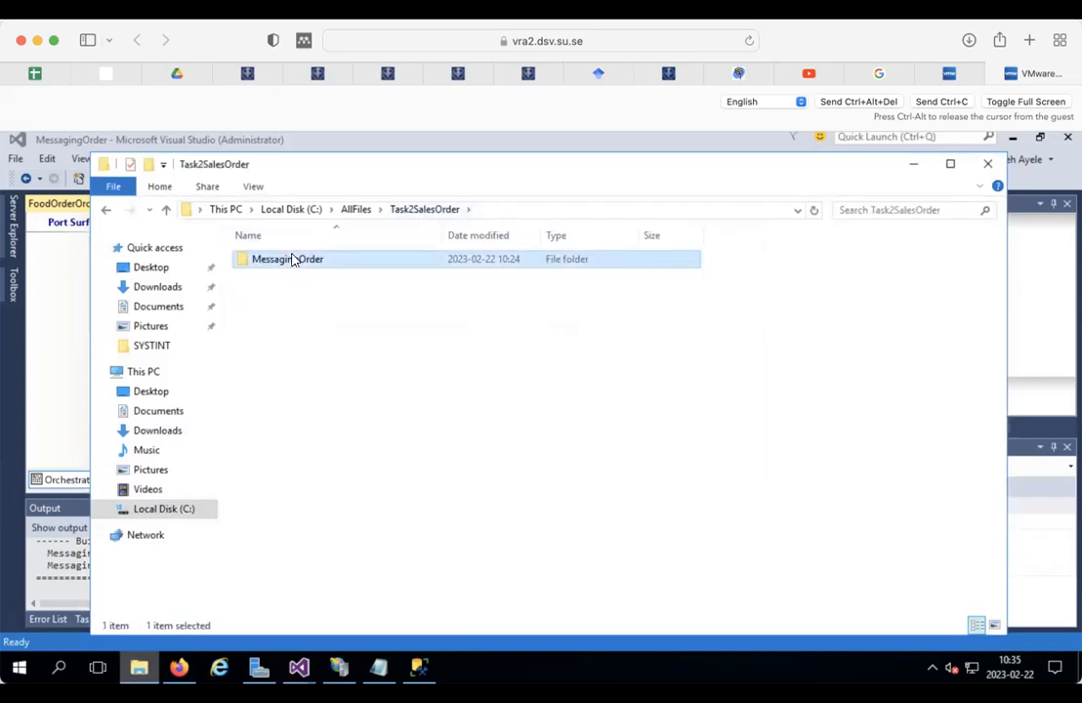
click(424, 209)
Step: Create a new folder named Incoming there, open it, and select its full path
right_click(274, 325)
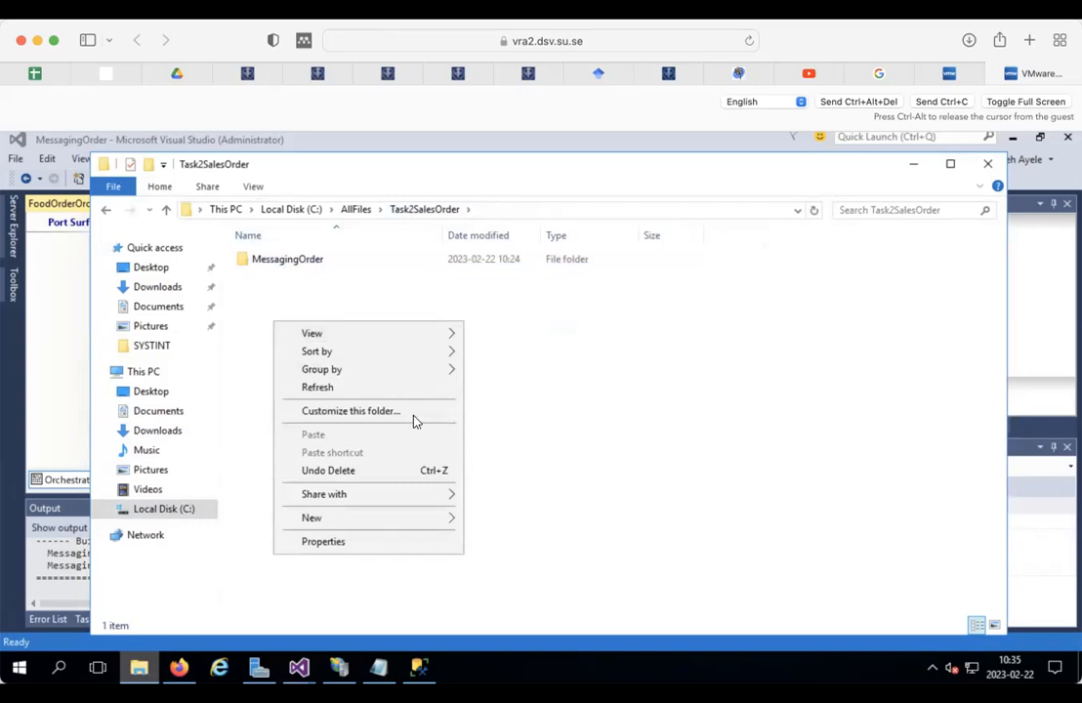
mouse_move(329, 518)
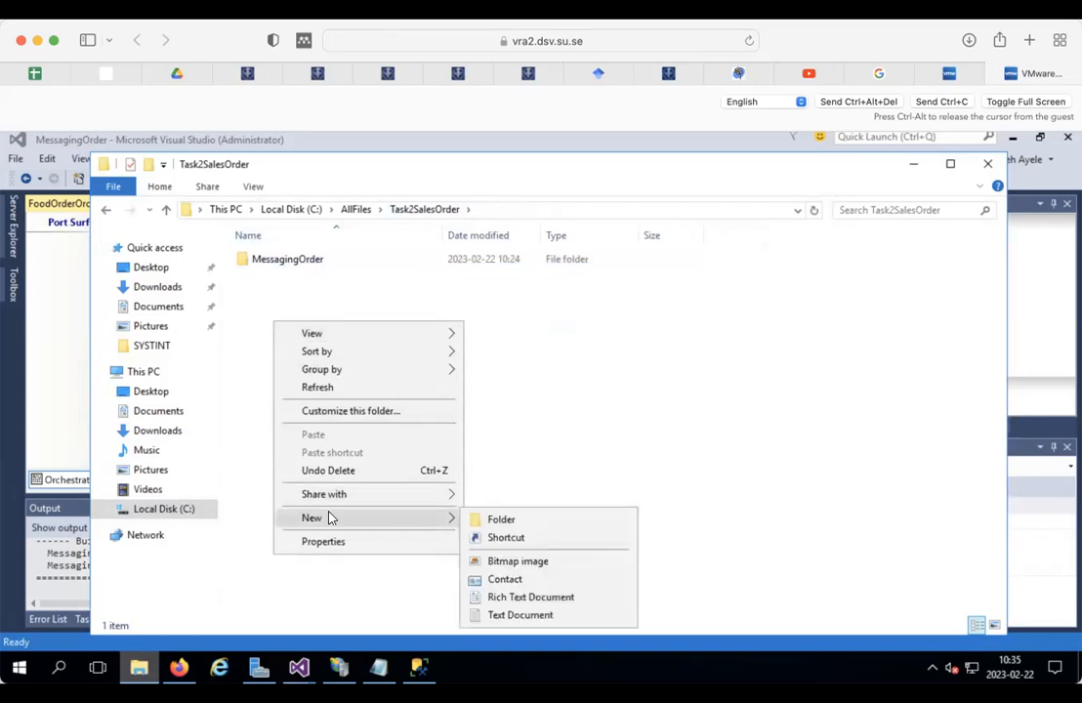
click(505, 519)
text(I)
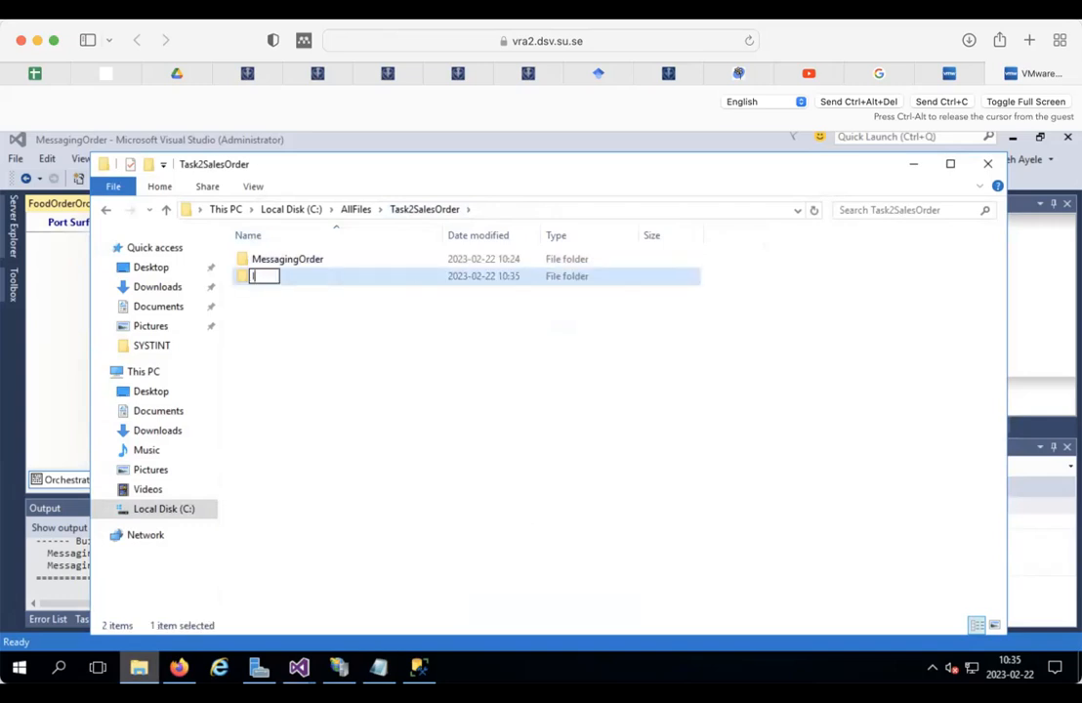
text(ncoming)
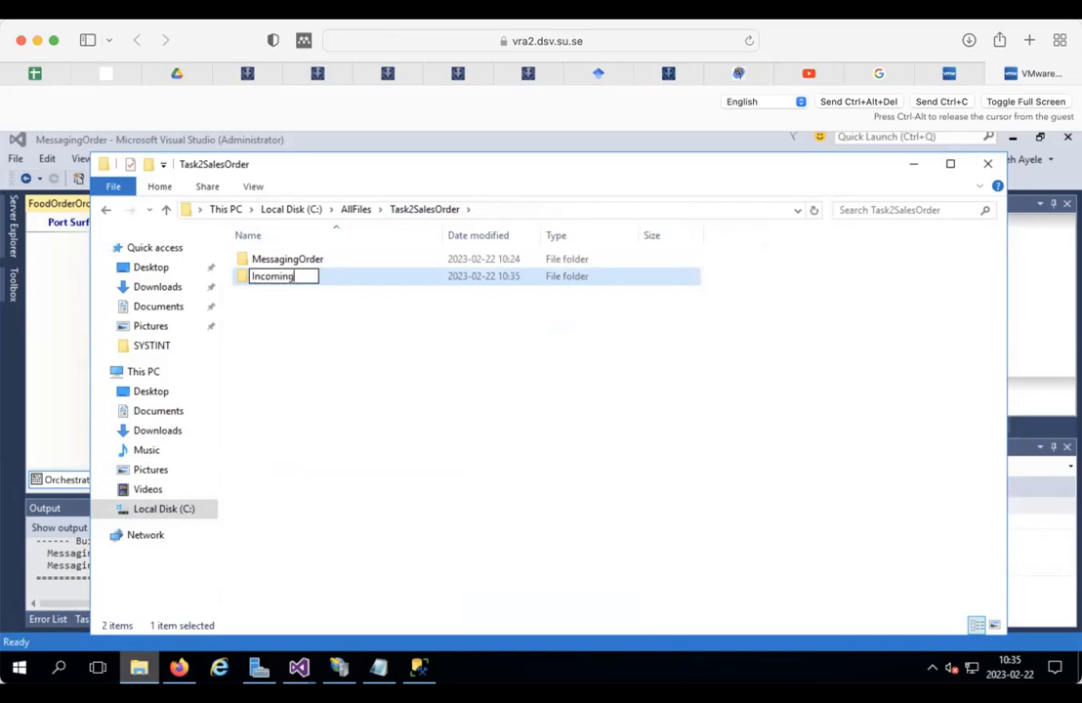
key(Return)
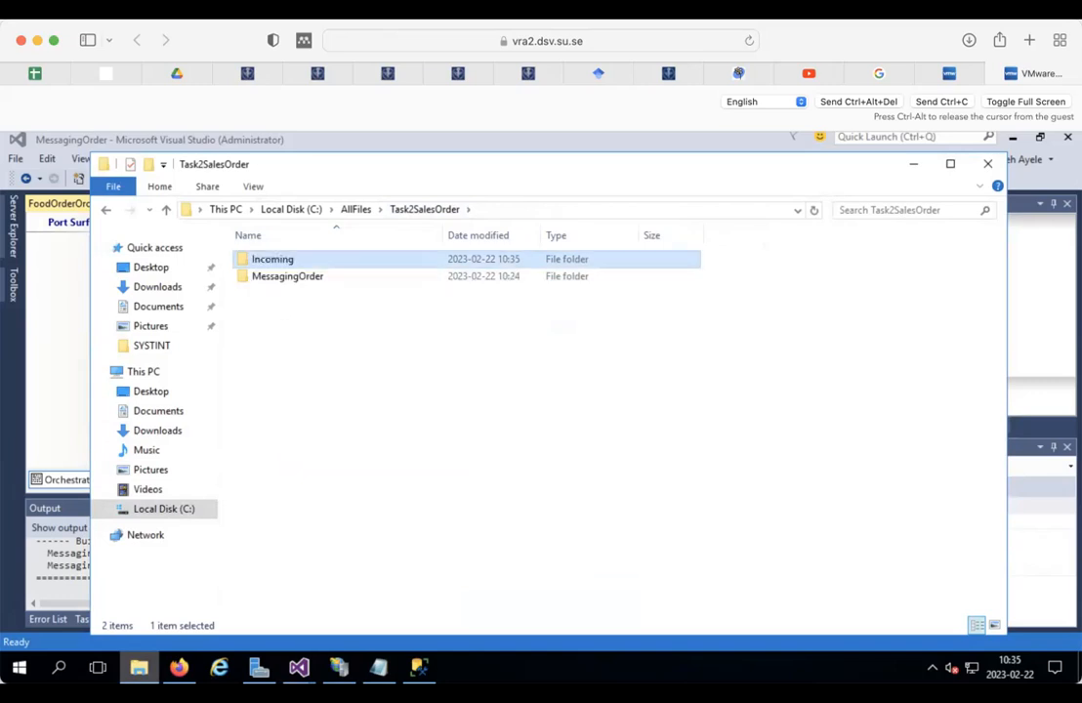
double_click(278, 259)
click(571, 209)
key(ctrl+c)
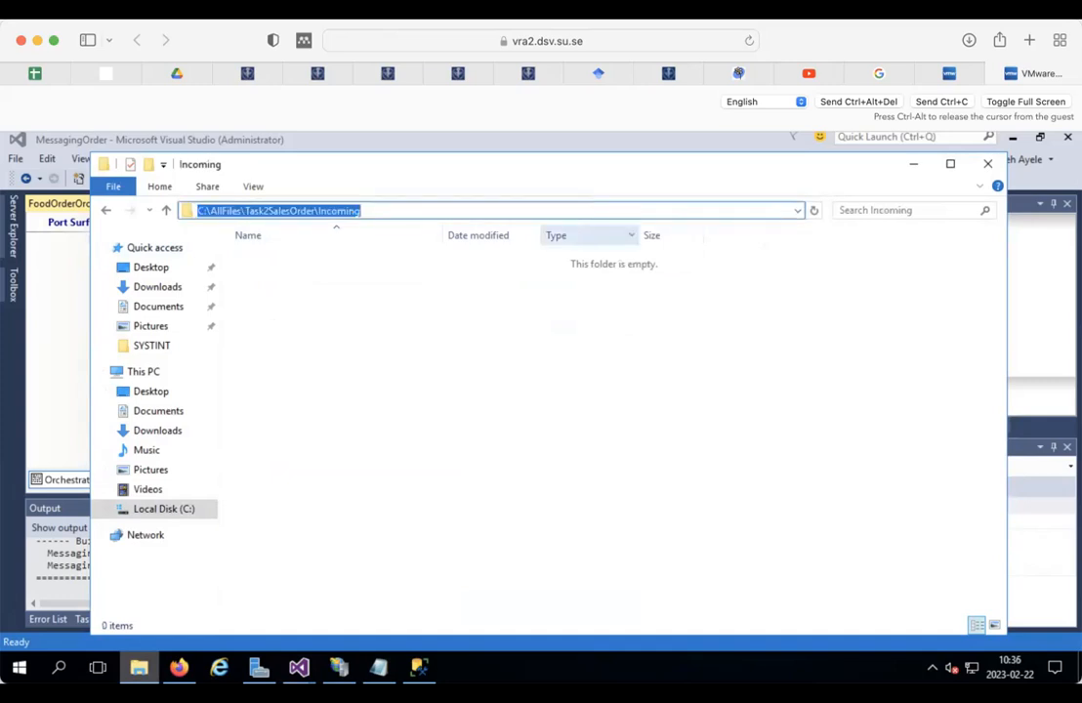
Step: Bind Port_FoodOrder to C:\AllFiles\Task2SalesOrder\Incoming\*.xml over FILE and finish the port wizard
click(909, 165)
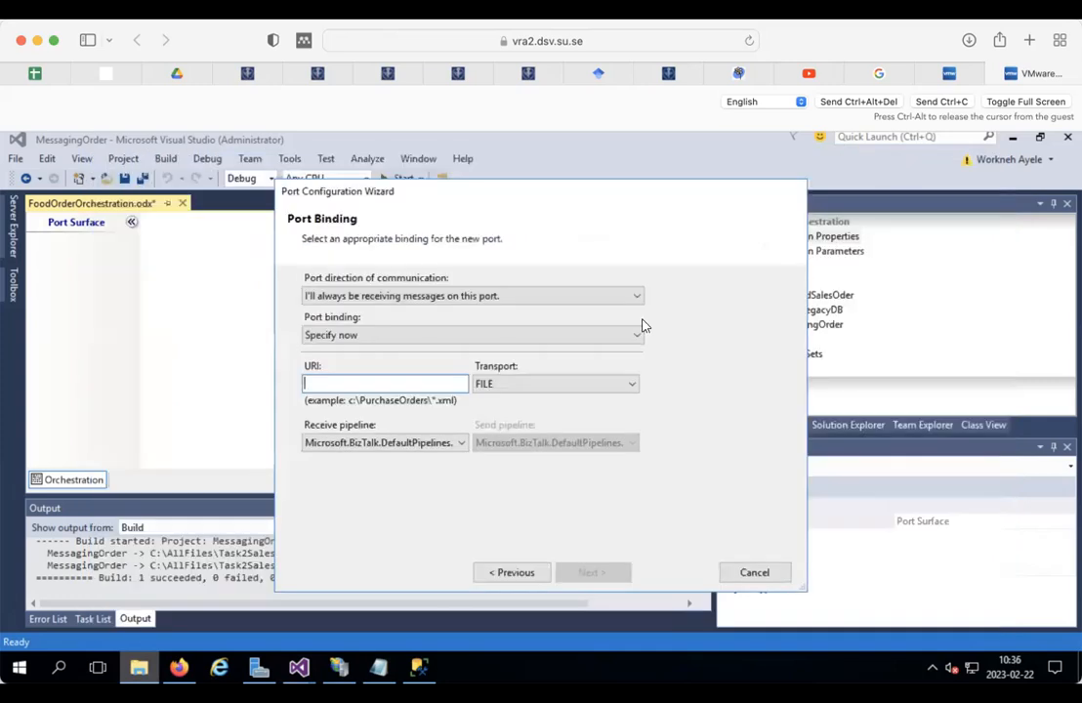
click(377, 383)
key(ctrl+v)
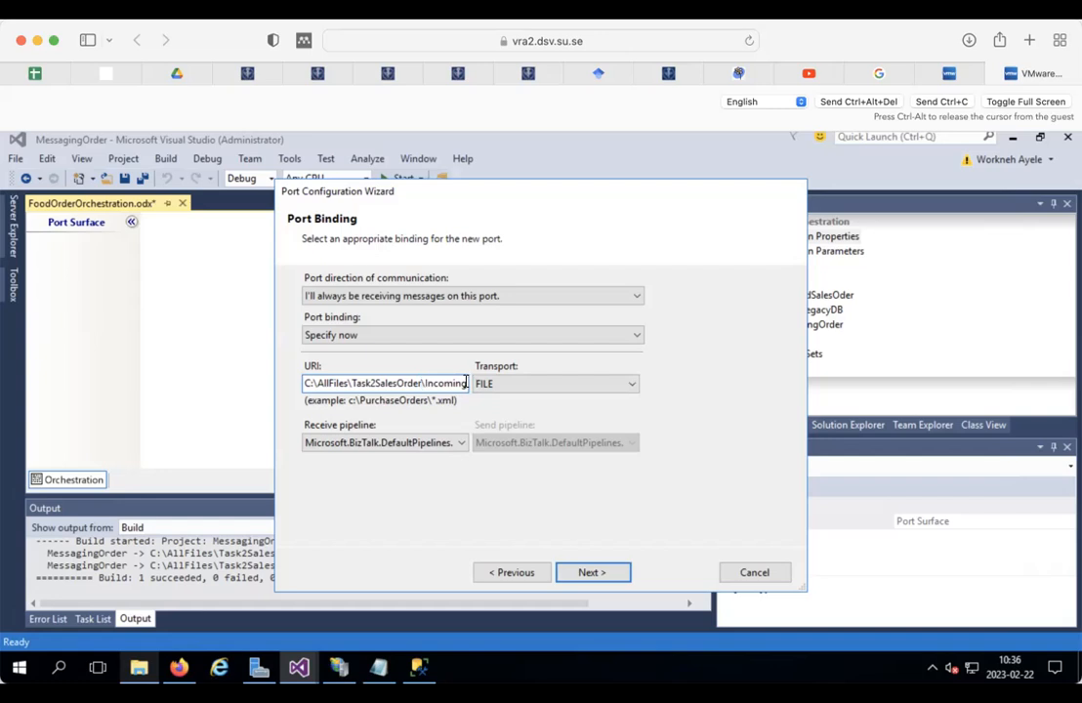
text(\)
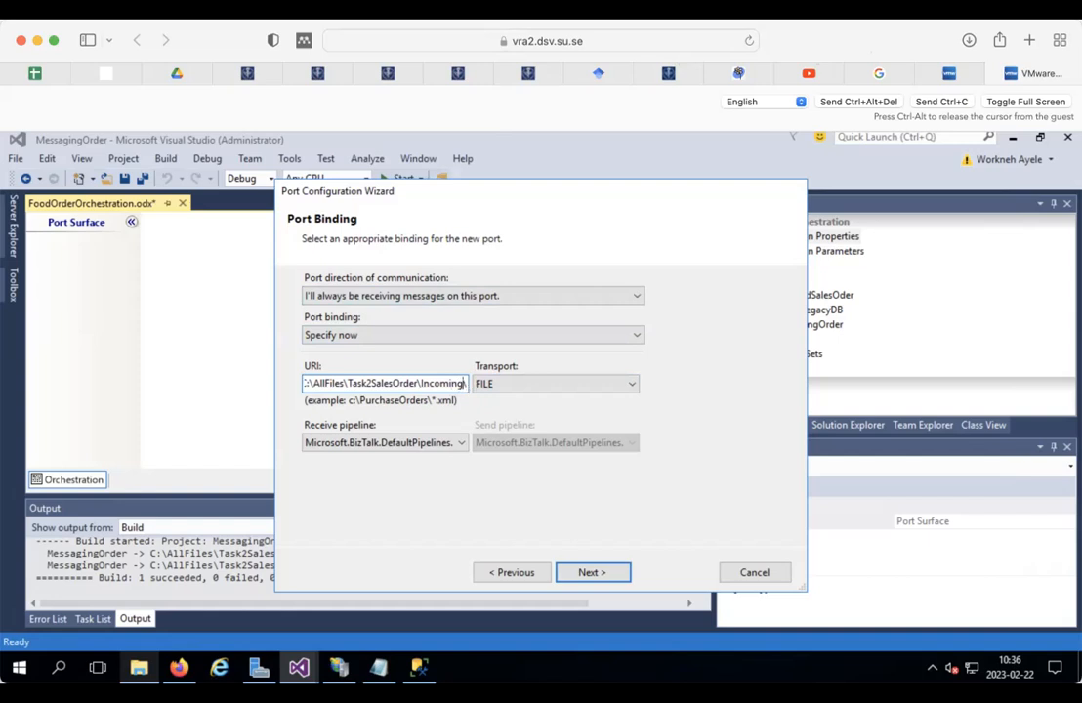
text(*)
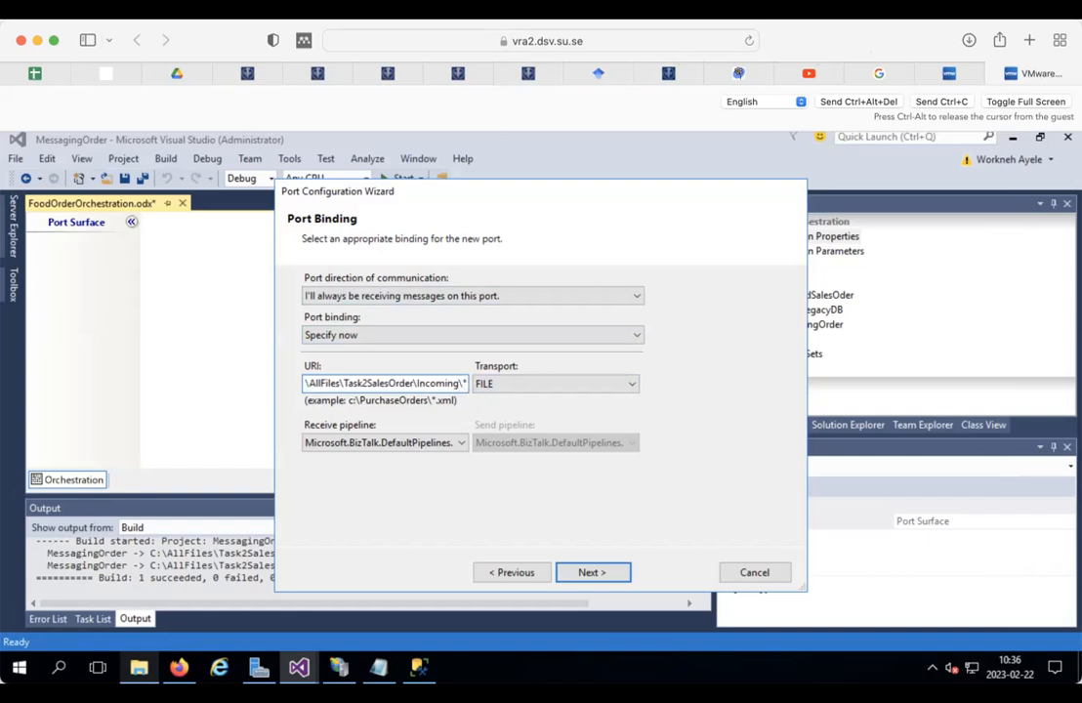
text(.)
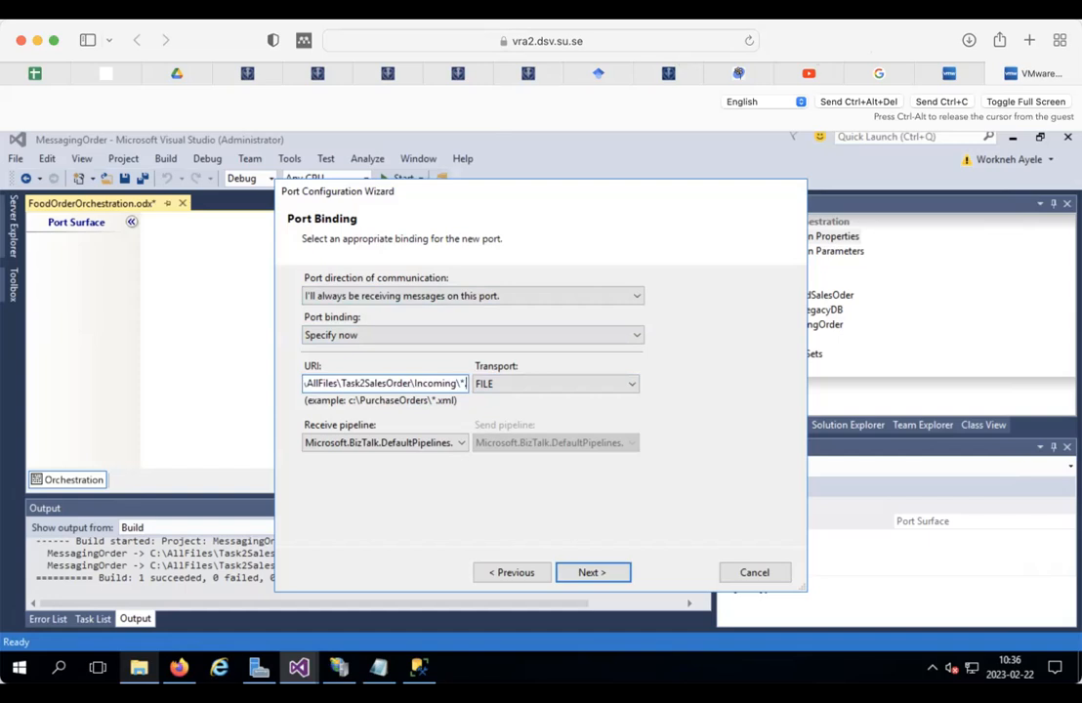
text(xml)
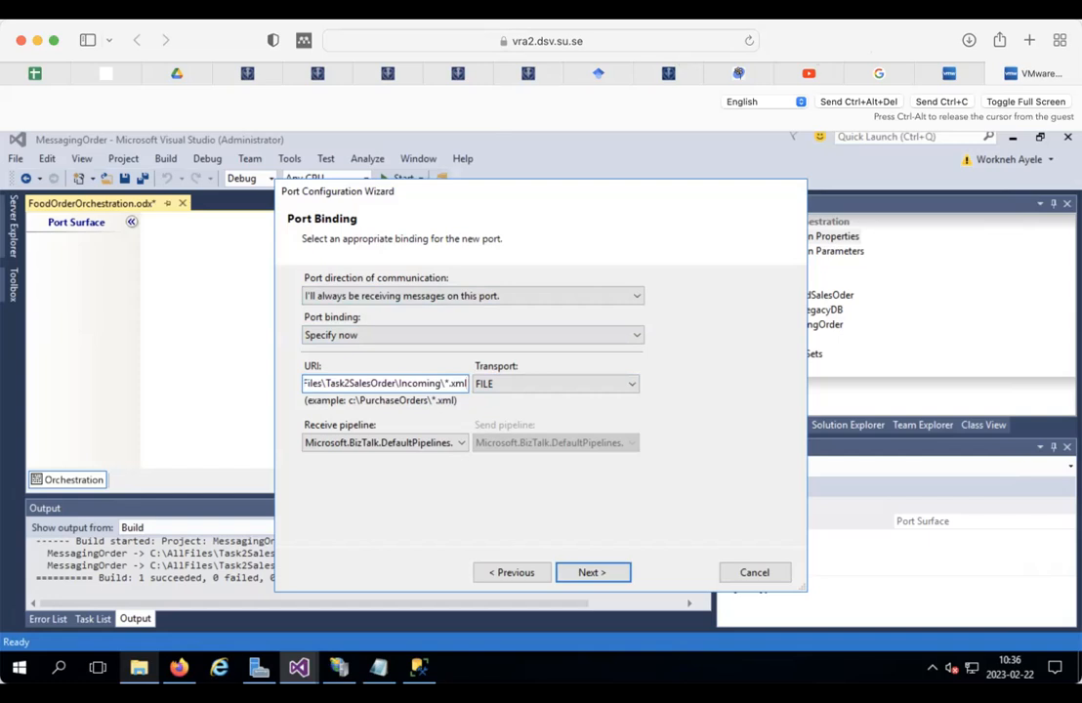
click(591, 573)
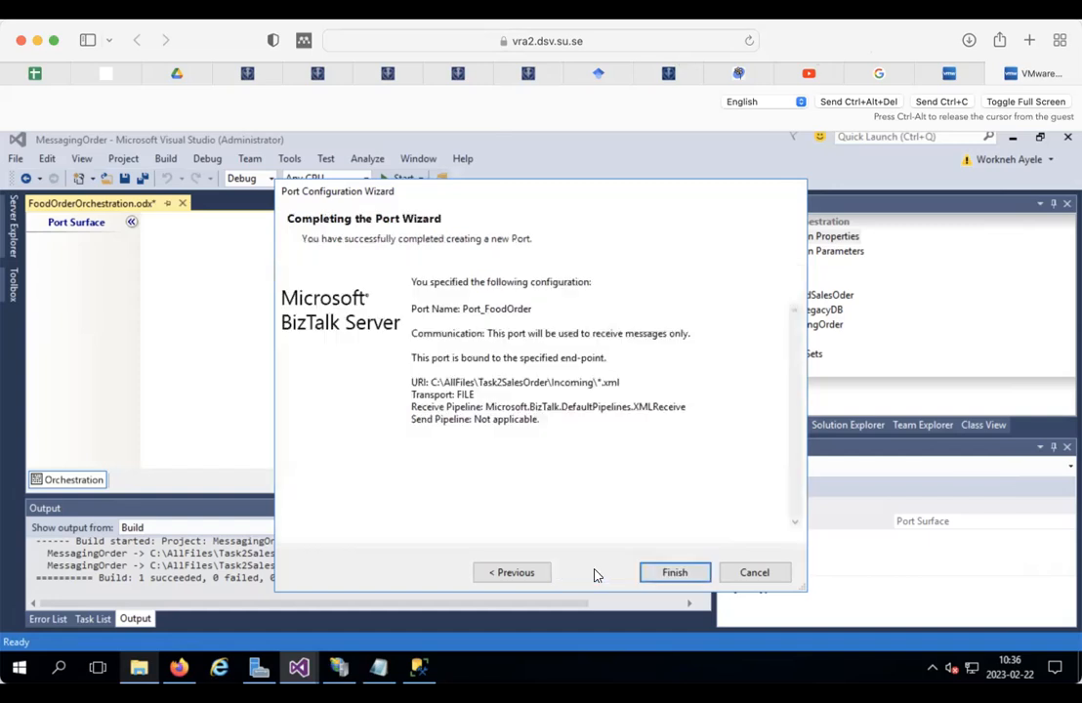
click(677, 571)
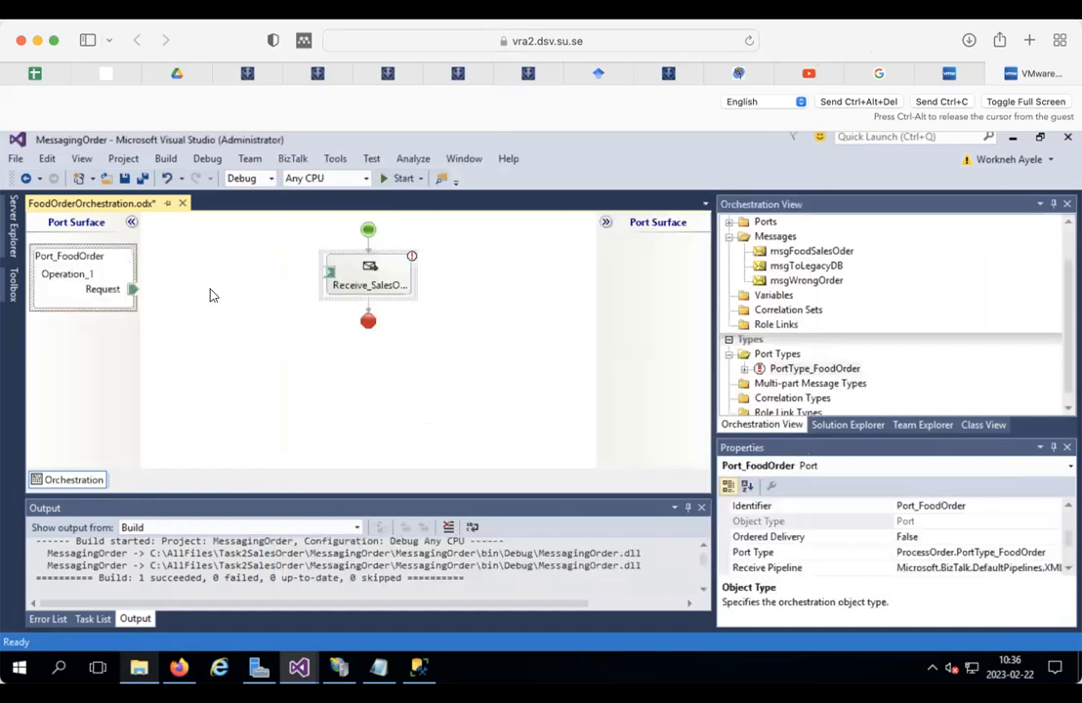
Step: Rename the port's Operation_1 operation to Operation_FoodOder
click(70, 273)
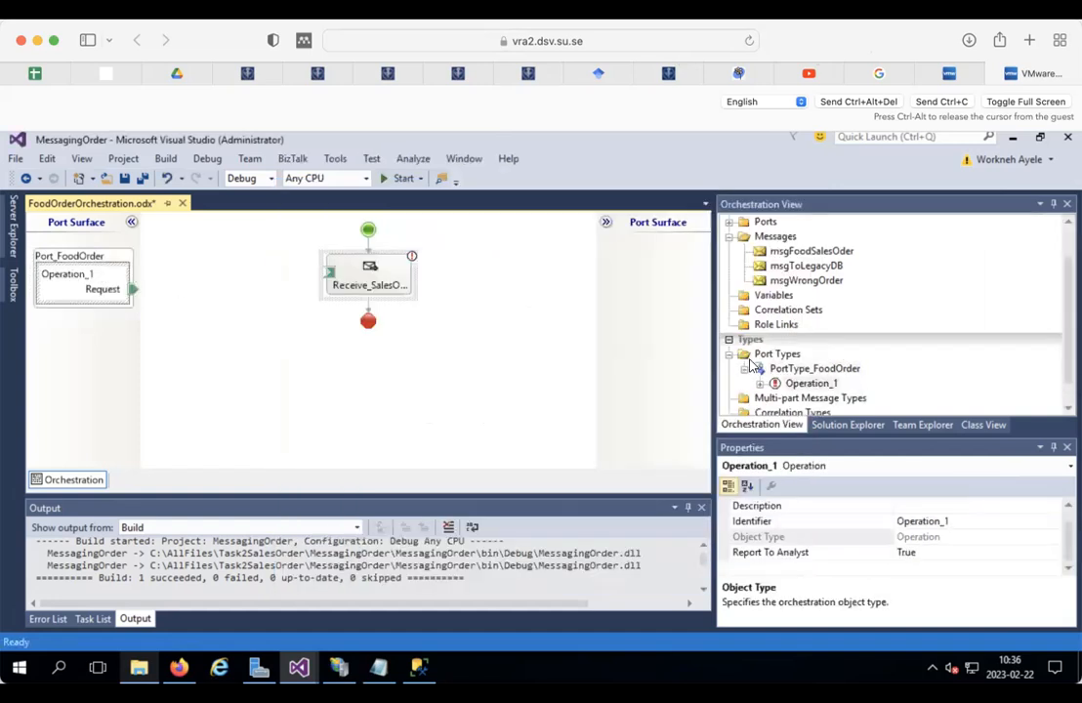
click(957, 521)
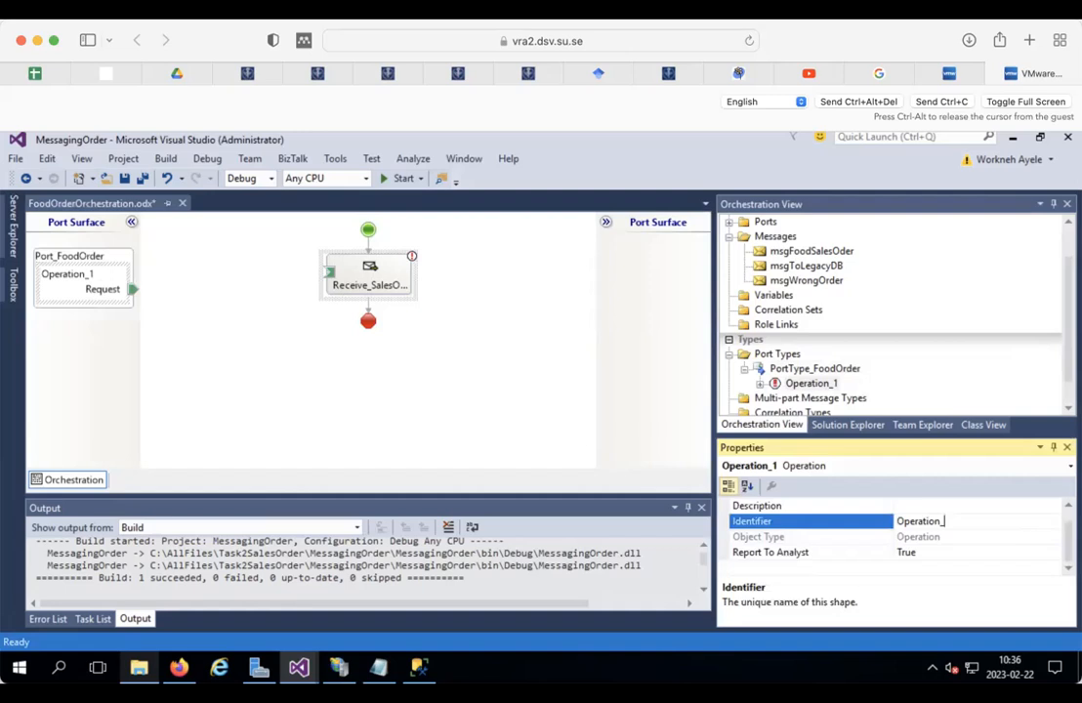
text(FoodOder)
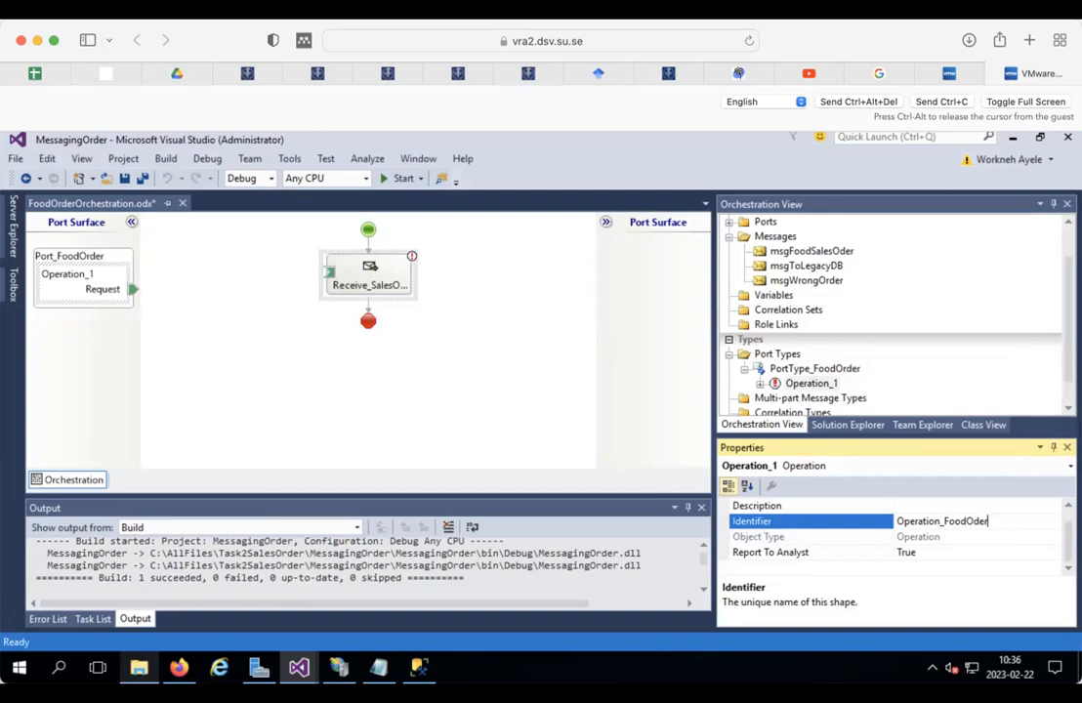
click(108, 297)
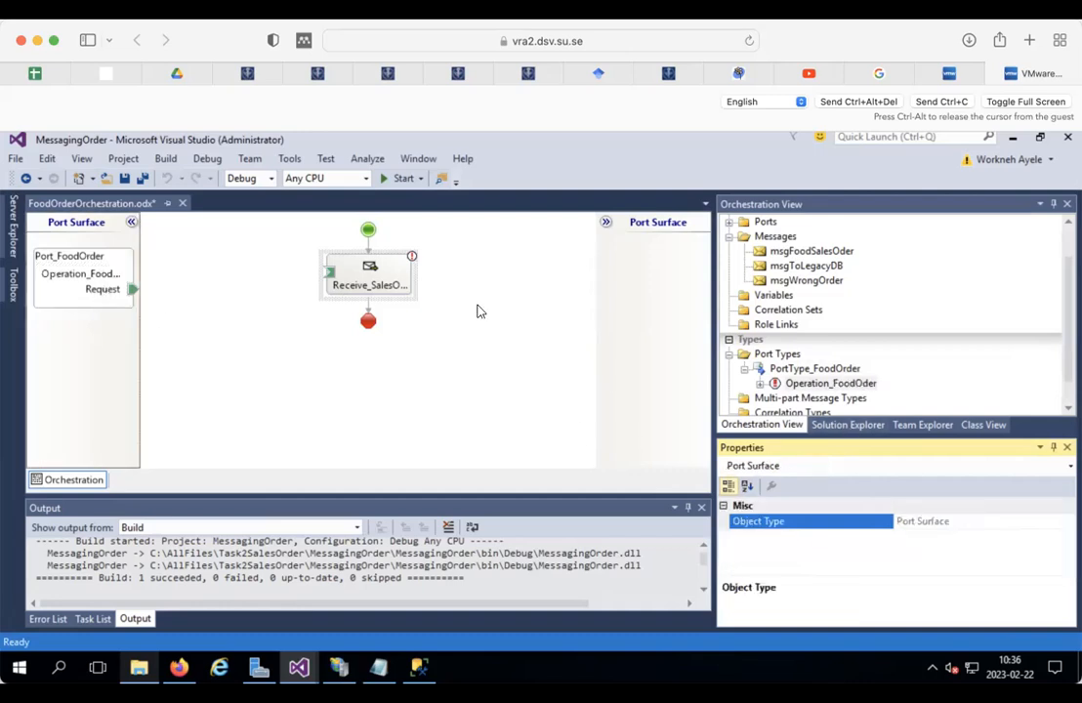
Step: Rename the Request message to XML_ORDER and wire it to the Receive_SalesOrder shape
click(103, 289)
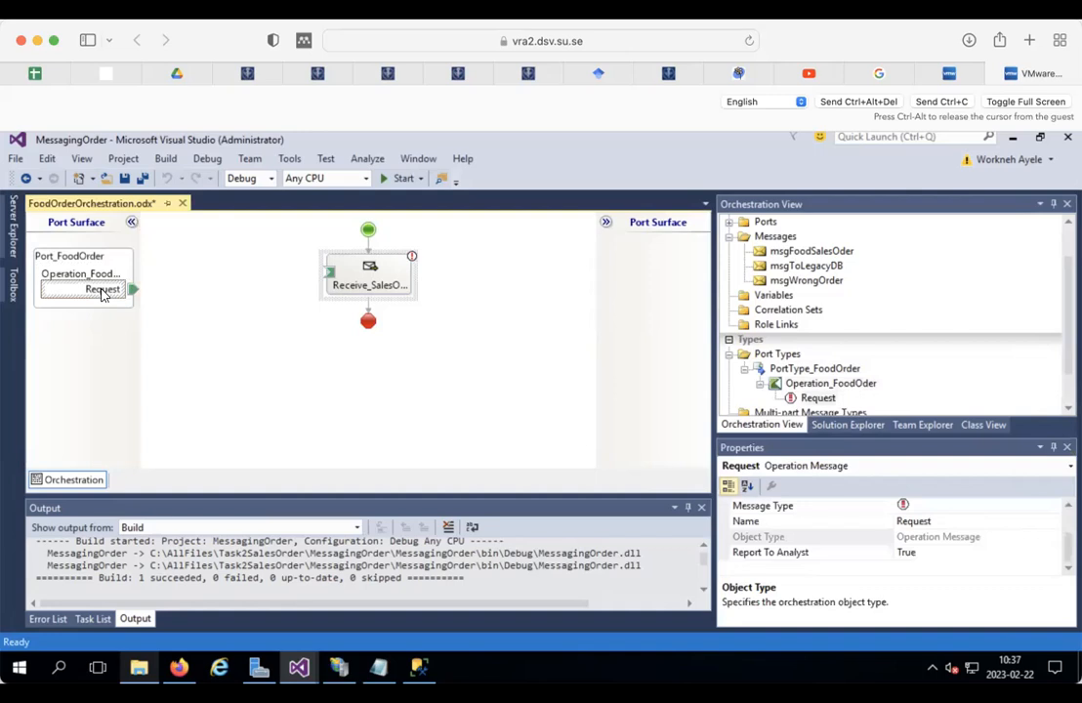
click(943, 521)
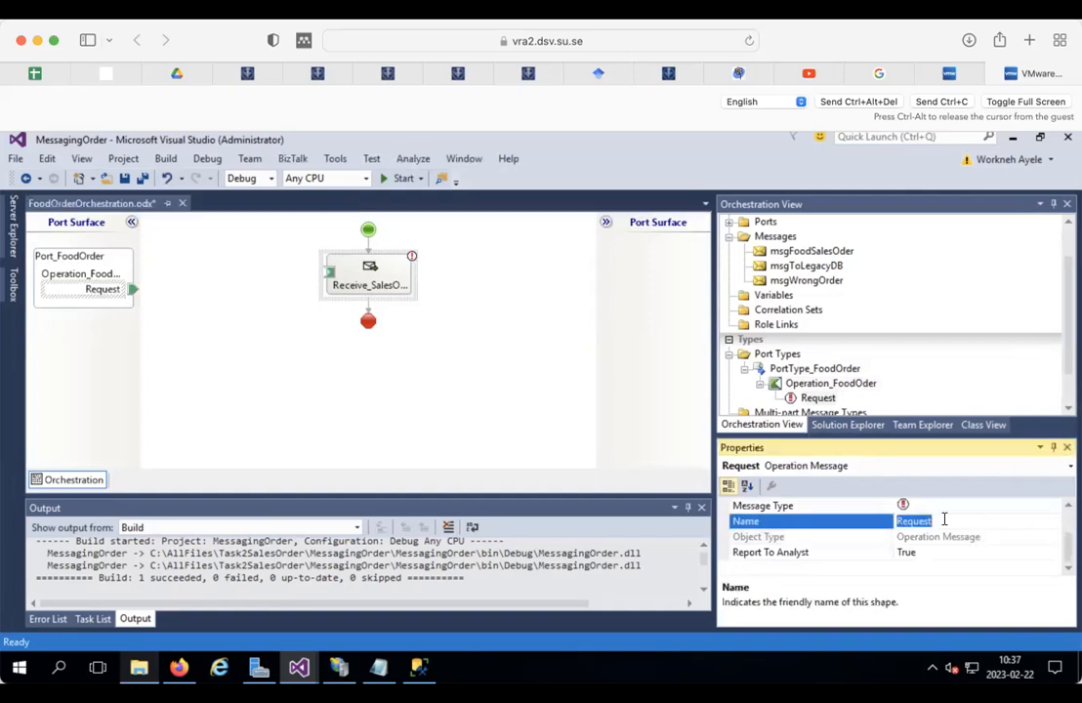
text(XML)
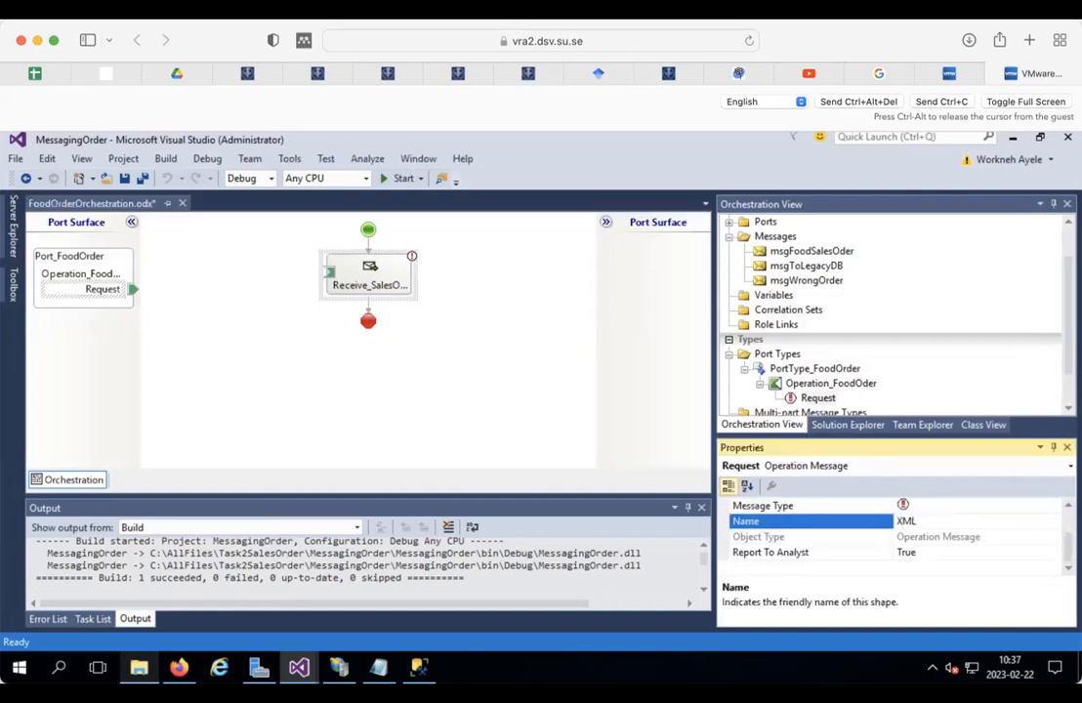
text(_ORDER)
key(Return)
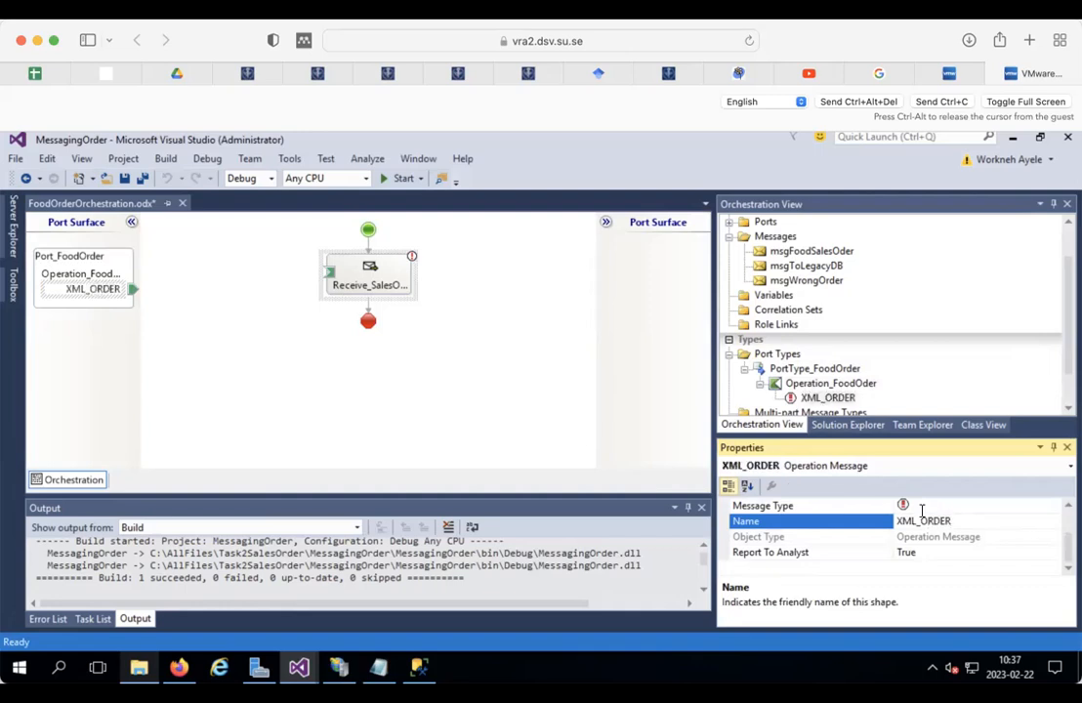
drag(134, 289, 328, 271)
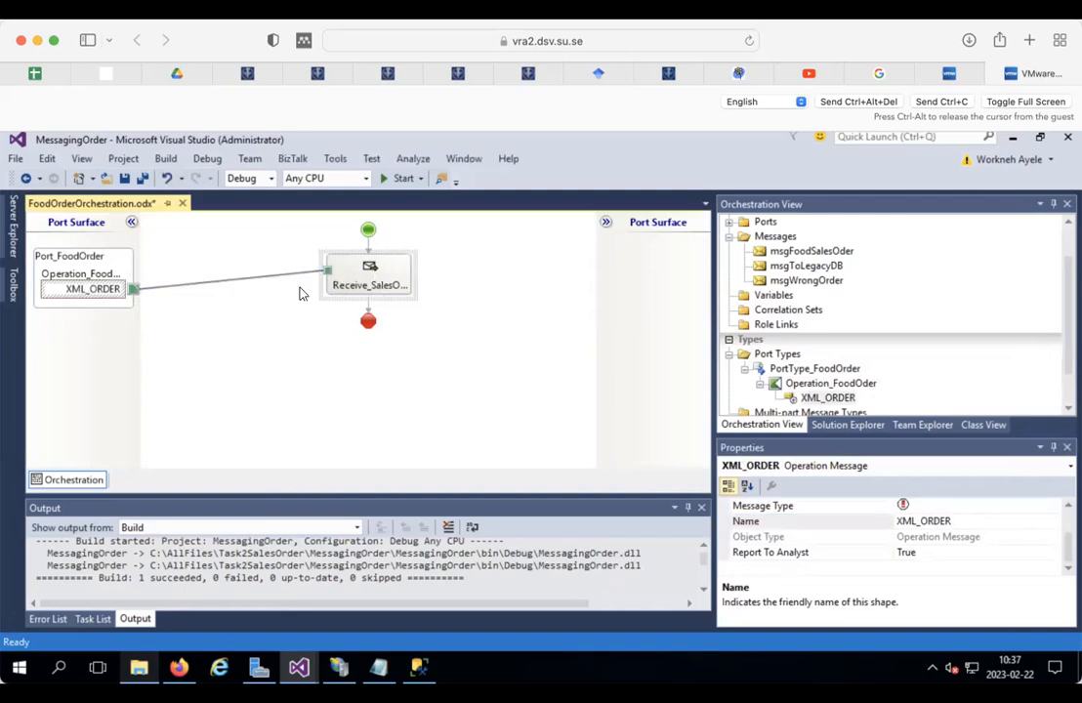
click(368, 310)
Step: Insert a Decide shape below Receive_SalesOrder and name it Decide_Validity
right_click(368, 310)
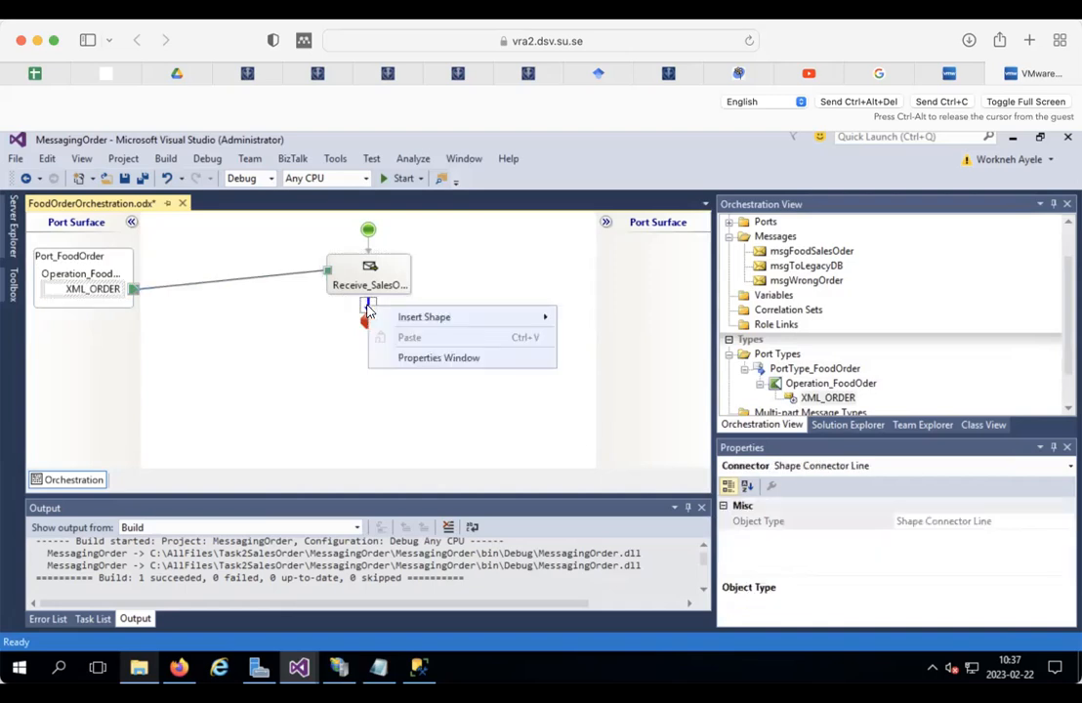
mouse_move(429, 317)
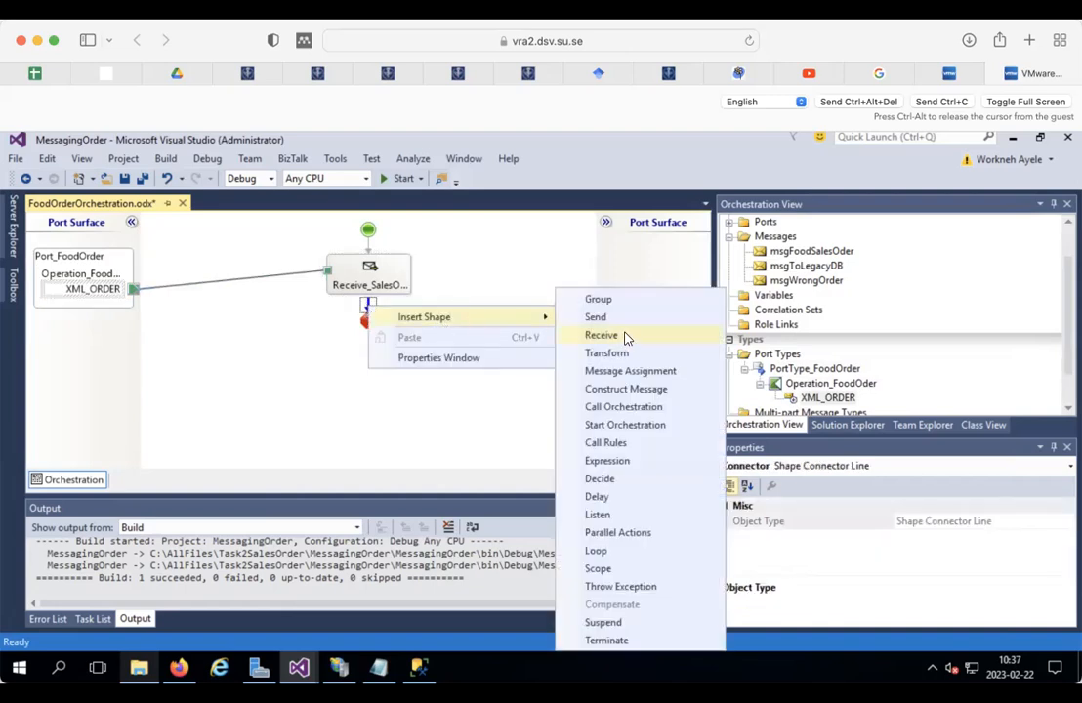
click(603, 479)
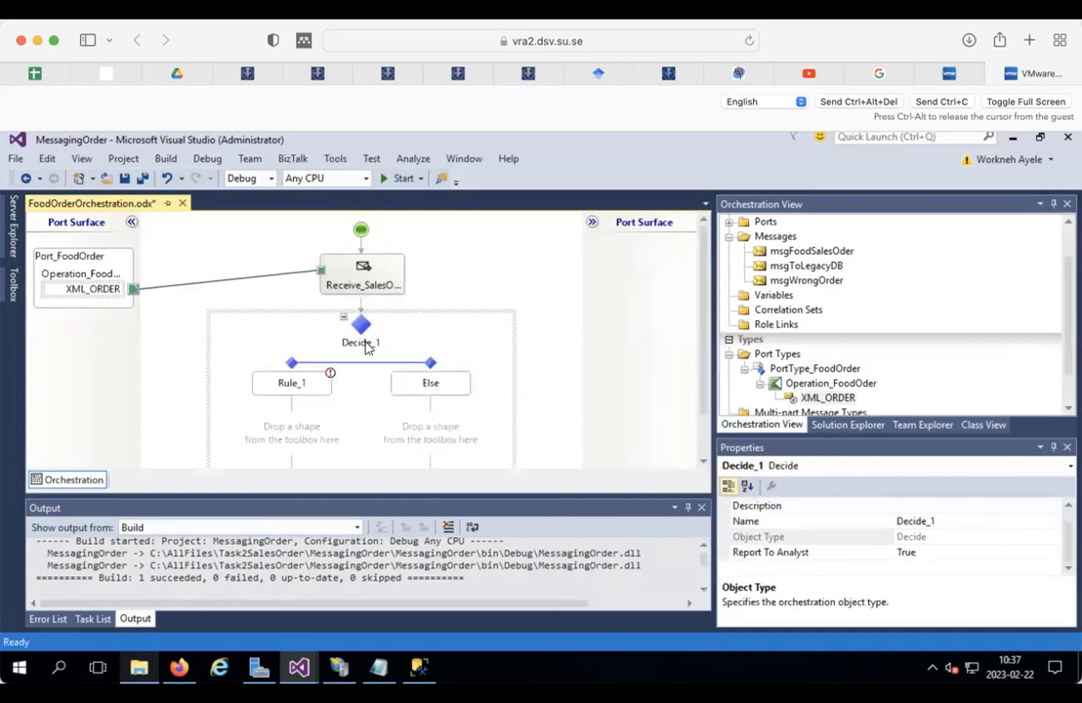
click(945, 521)
key(BackSpace)
text(vA)
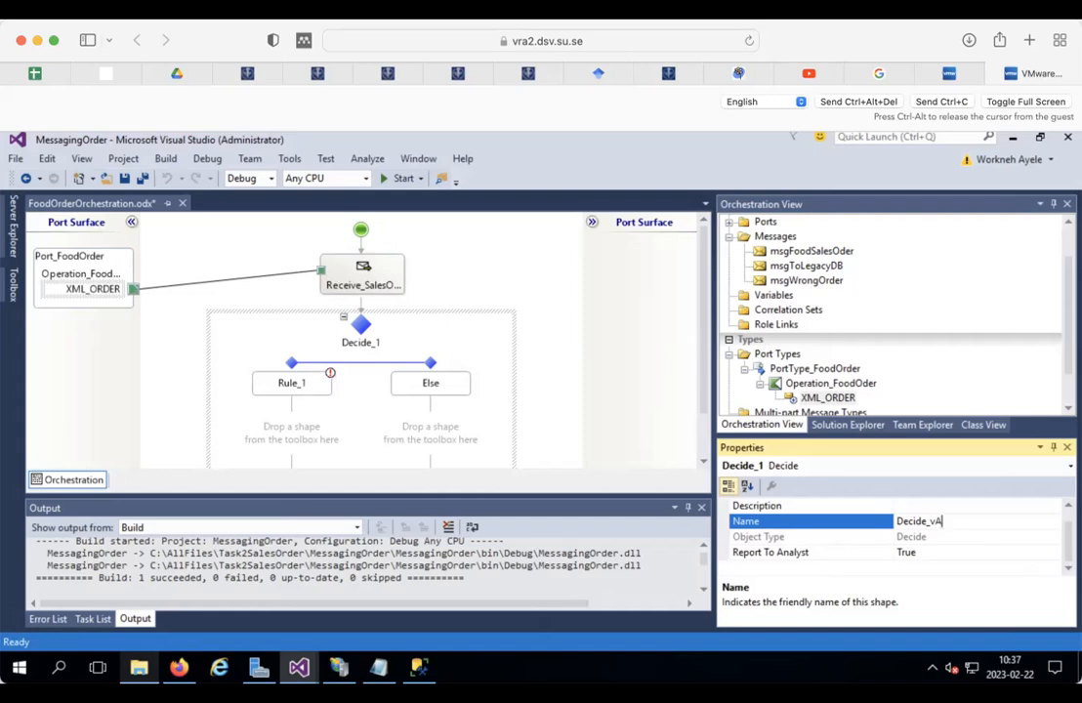
text(Validity)
click(427, 238)
Step: Rename the Rule_1 branch to Valid and the Else branch to NotValid
click(299, 382)
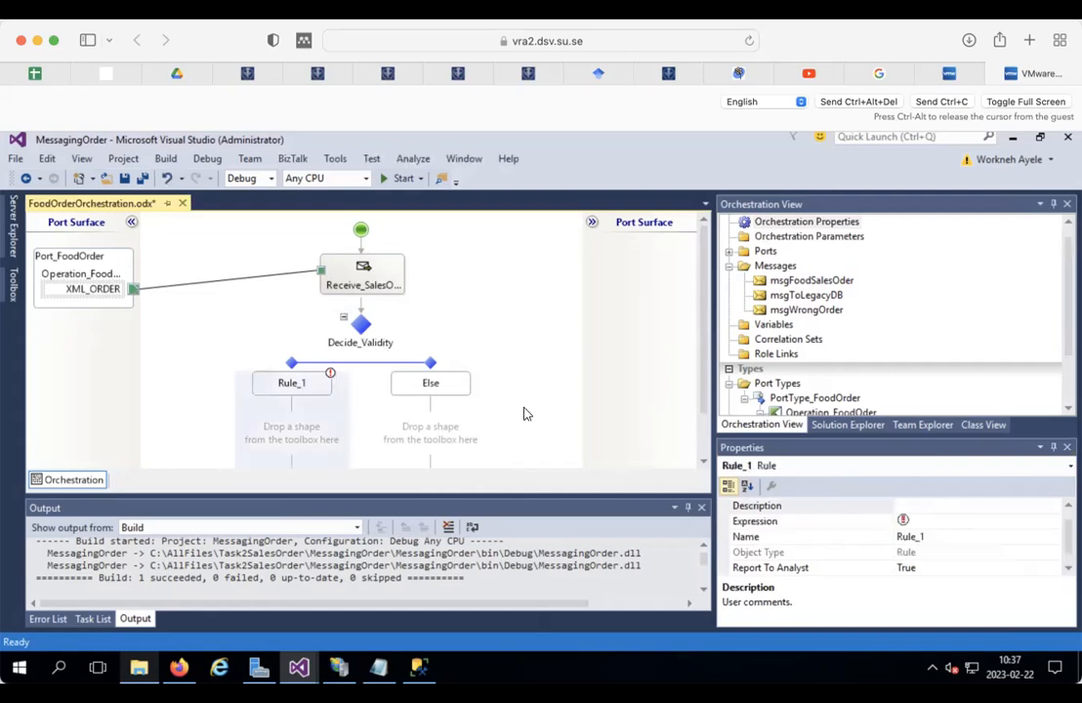
click(944, 536)
key(BackSpace)
key(BackSpace)
key(BackSpace)
key(BackSpace)
key(BackSpace)
key(BackSpace)
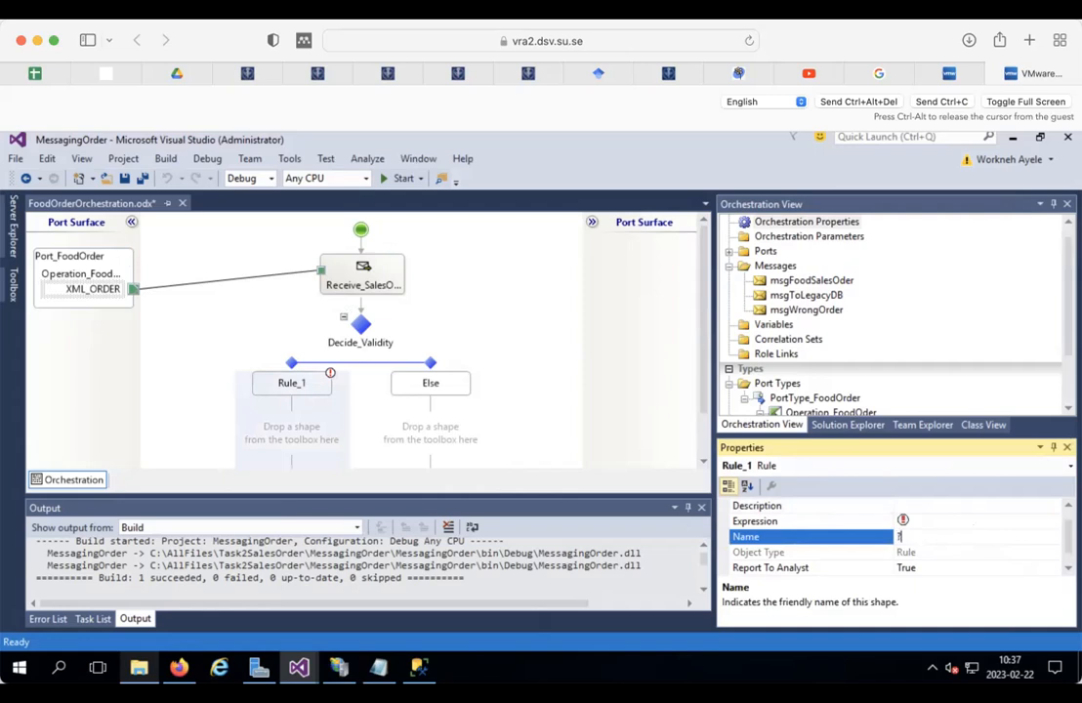
text(Valid)
key(Return)
click(430, 385)
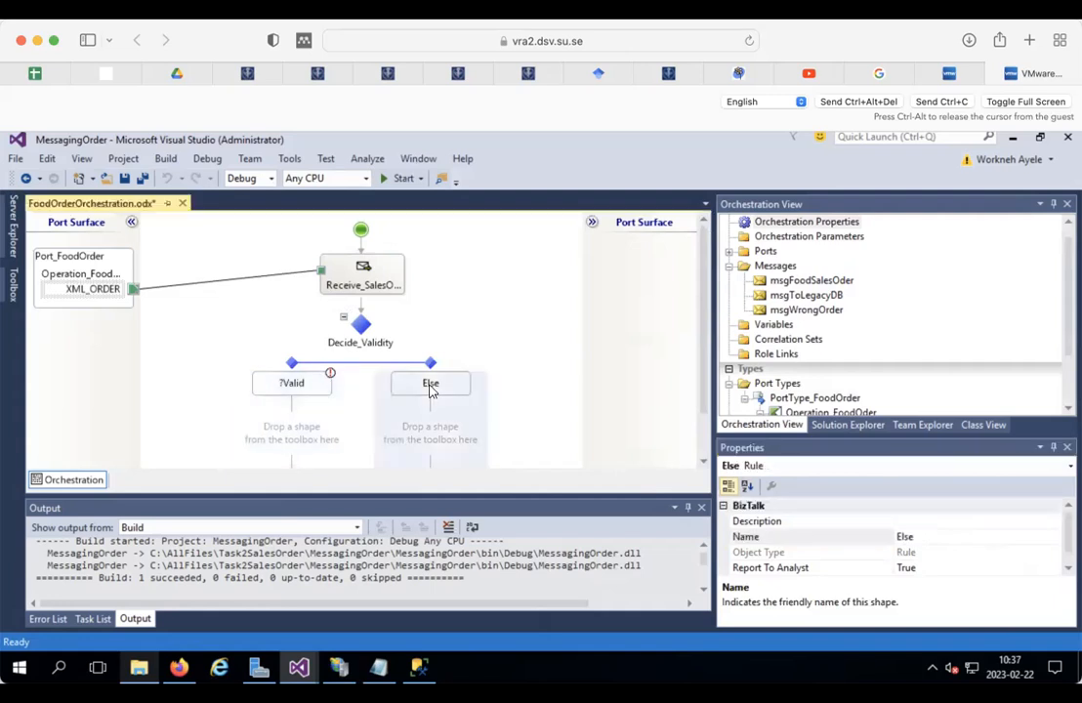
click(931, 539)
key(BackSpace)
key(BackSpace)
text(NotVa)
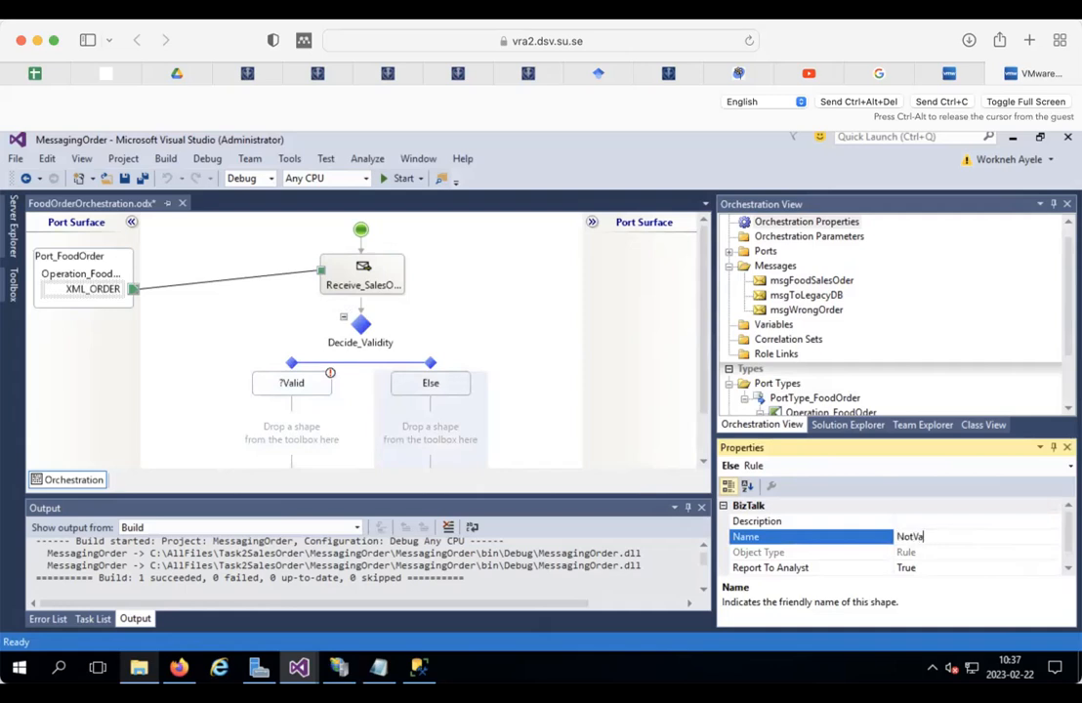
text(llid)
click(400, 305)
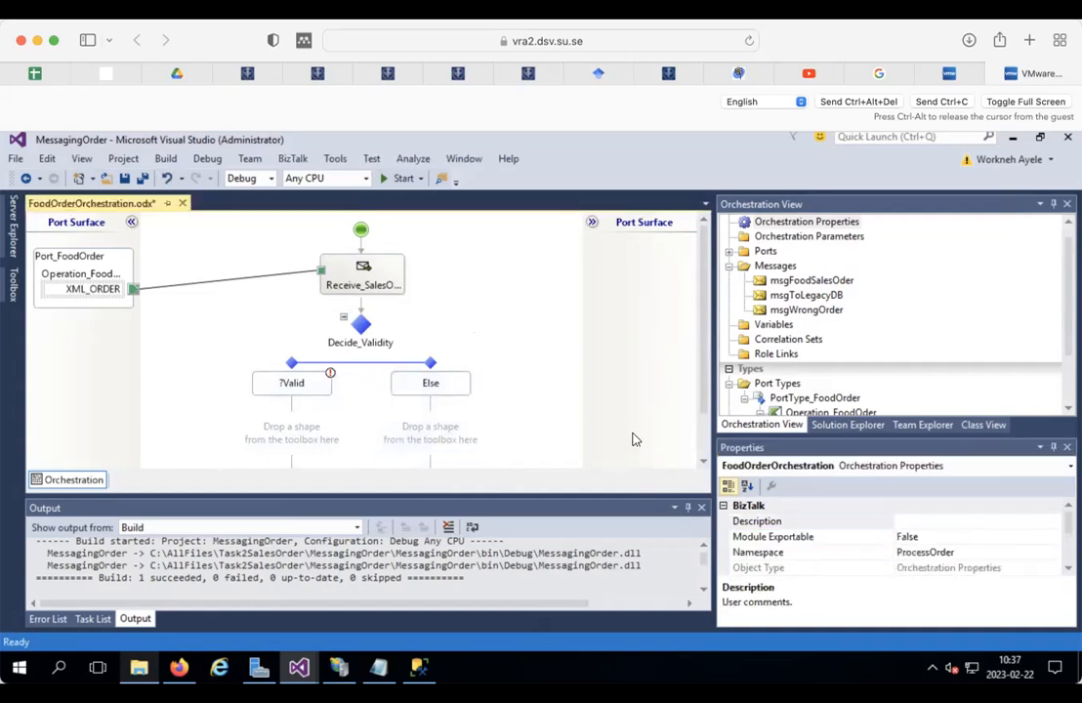
Step: Delete the extra Rule_1 branch so only ?Valid and NotValid remain, then select ?Valid
click(430, 381)
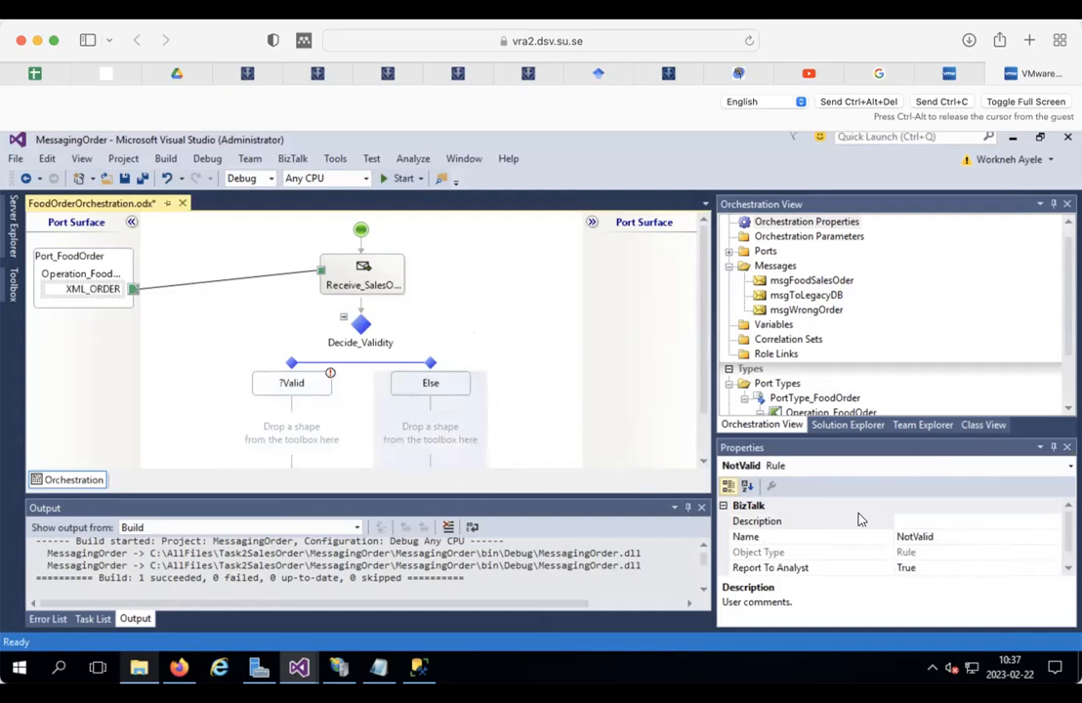
click(928, 545)
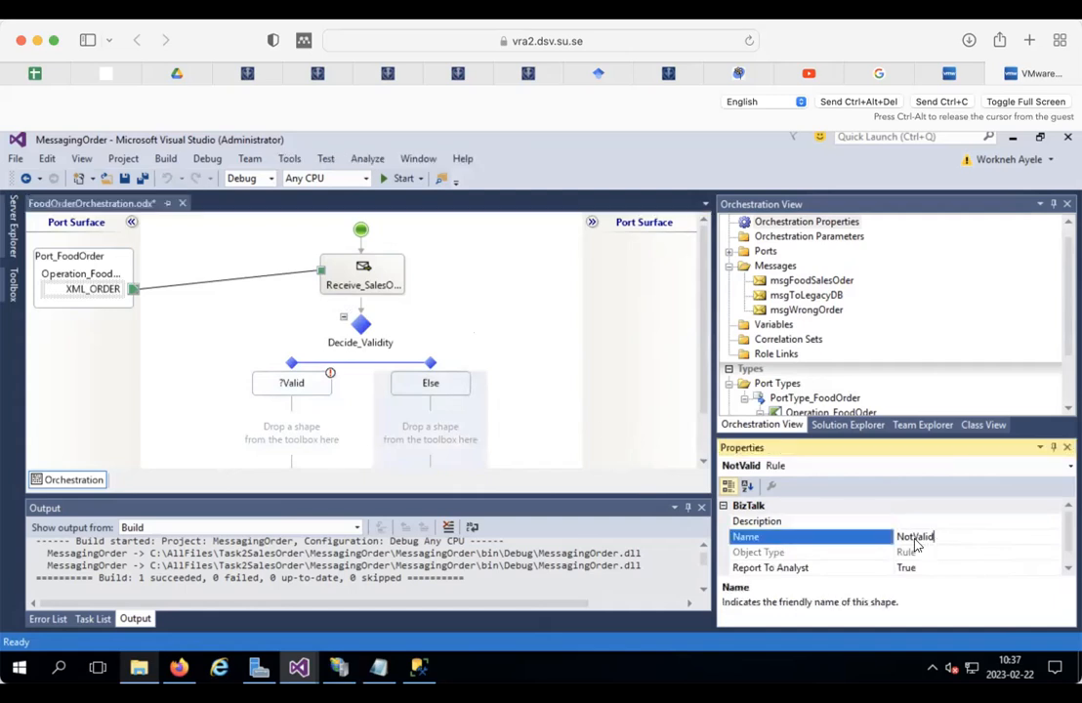
scroll(865, 542, down, 1)
scroll(865, 542, up, 1)
click(386, 342)
click(305, 384)
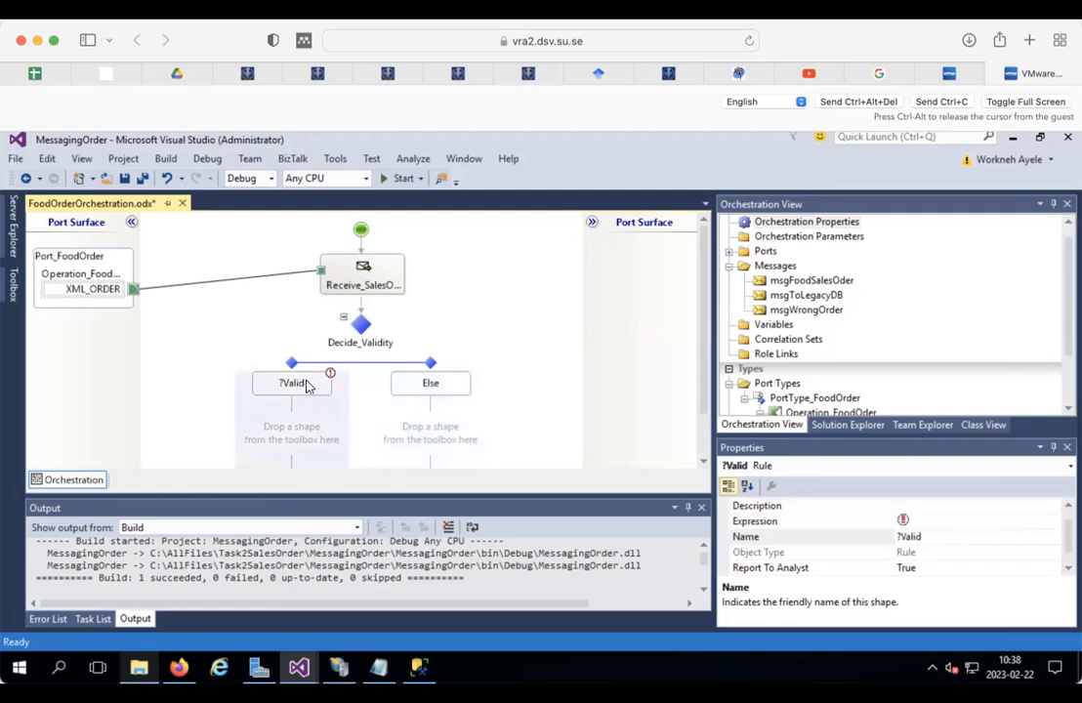
right_click(400, 362)
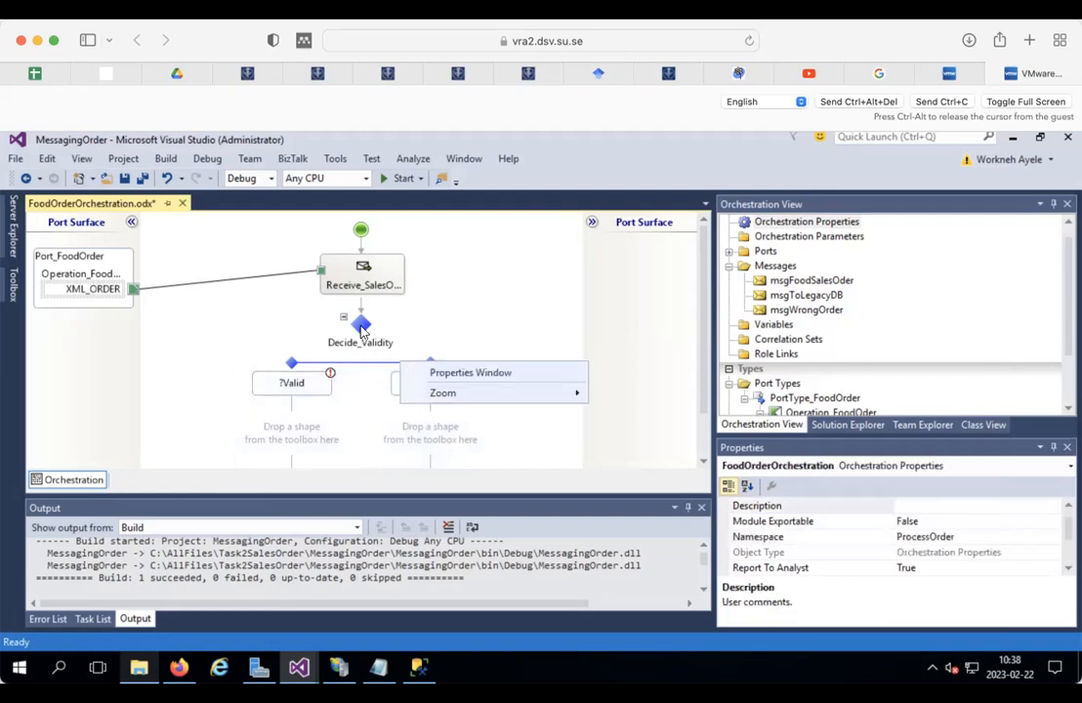
right_click(361, 330)
click(424, 342)
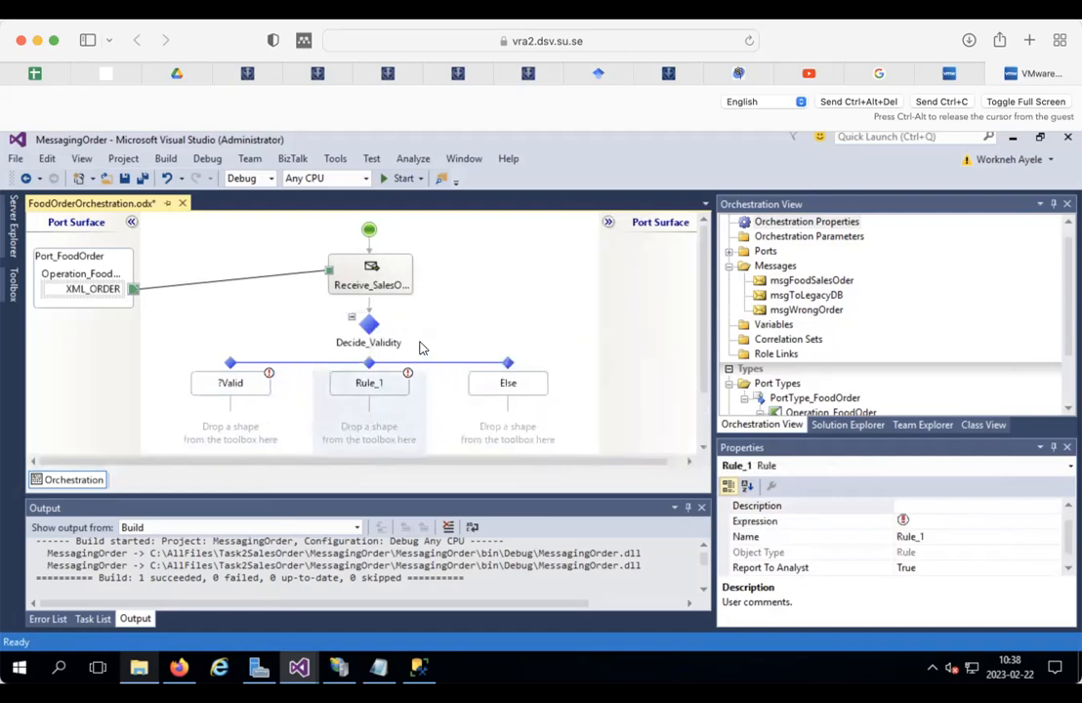
click(507, 383)
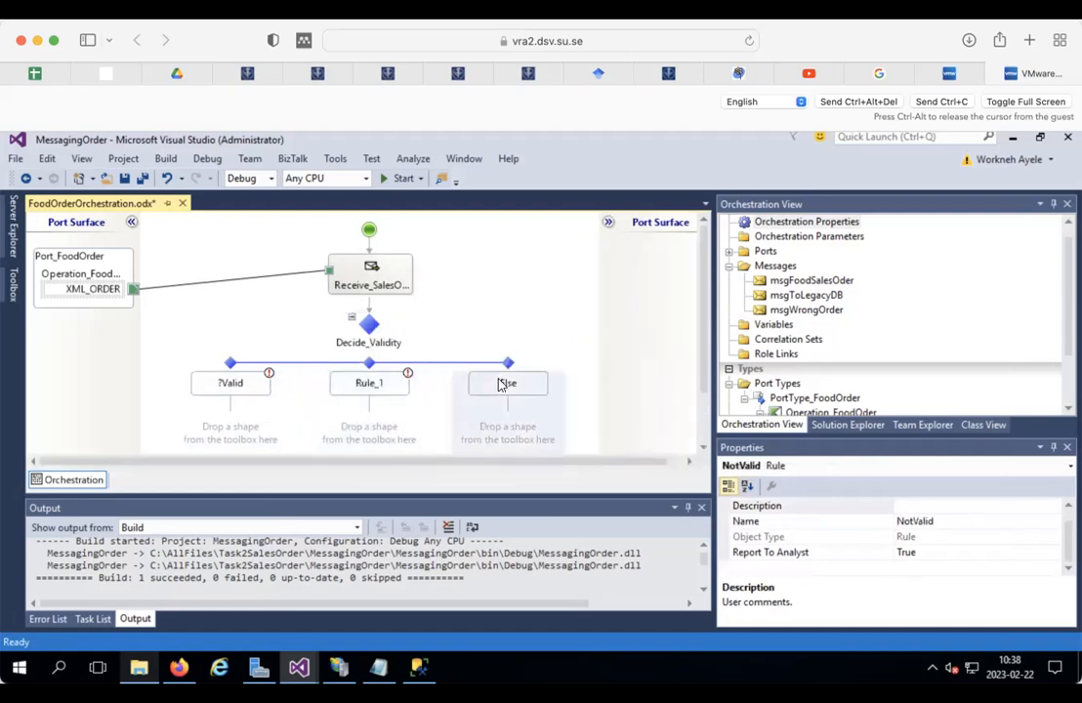
click(912, 520)
double_click(912, 520)
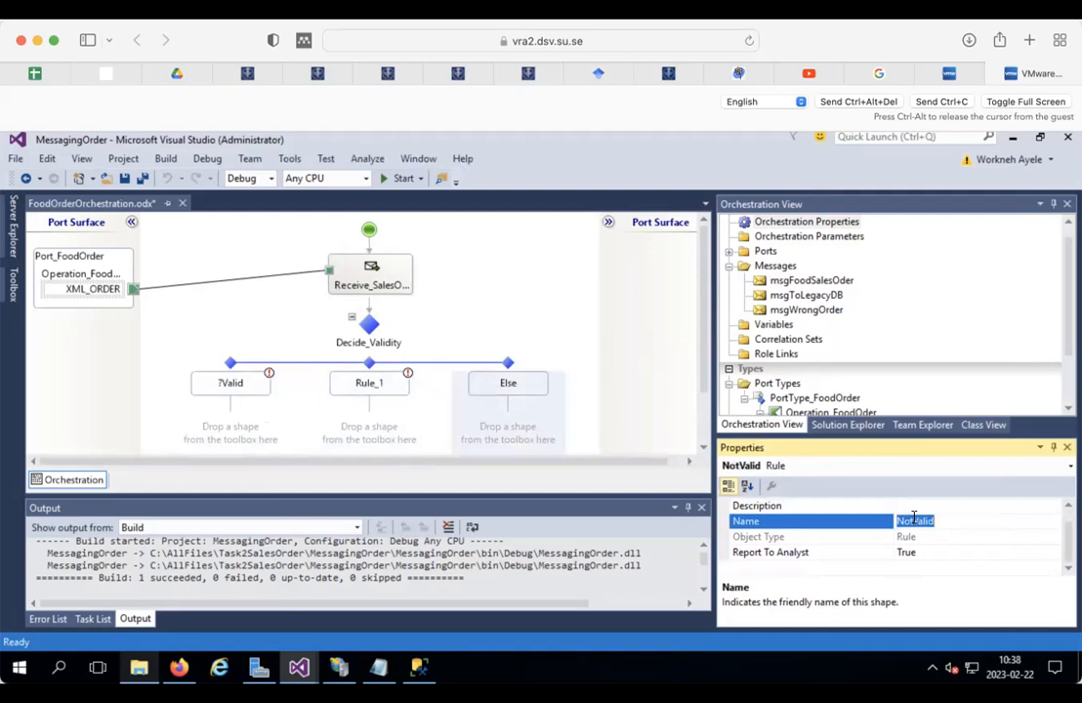
click(375, 385)
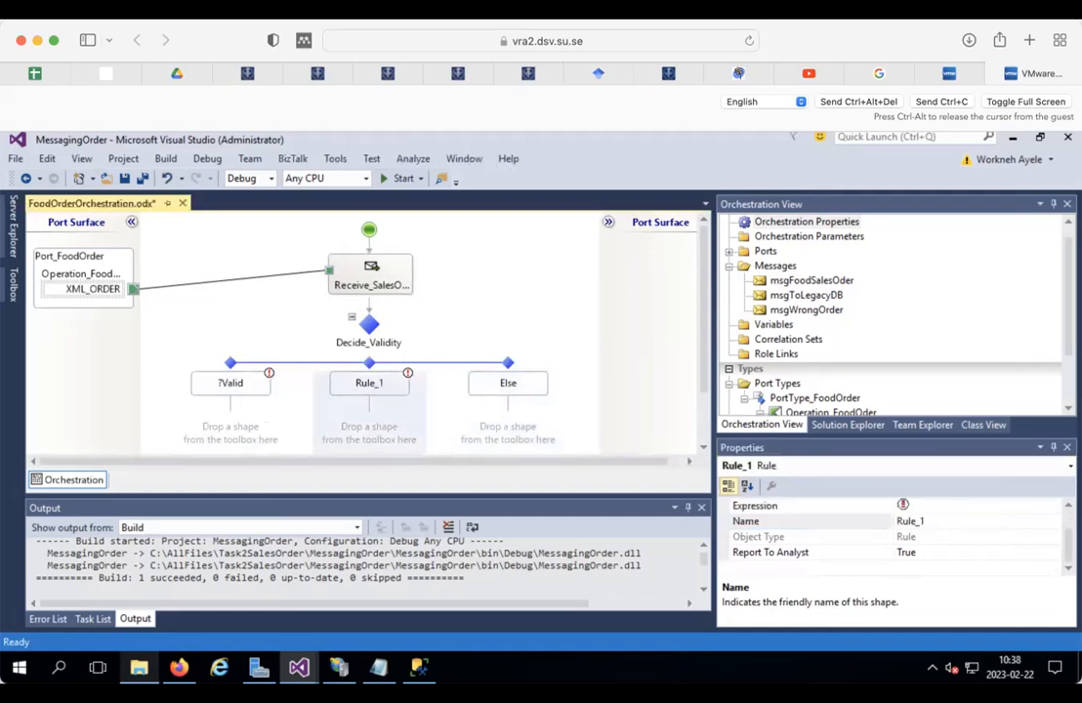
right_click(375, 385)
click(418, 450)
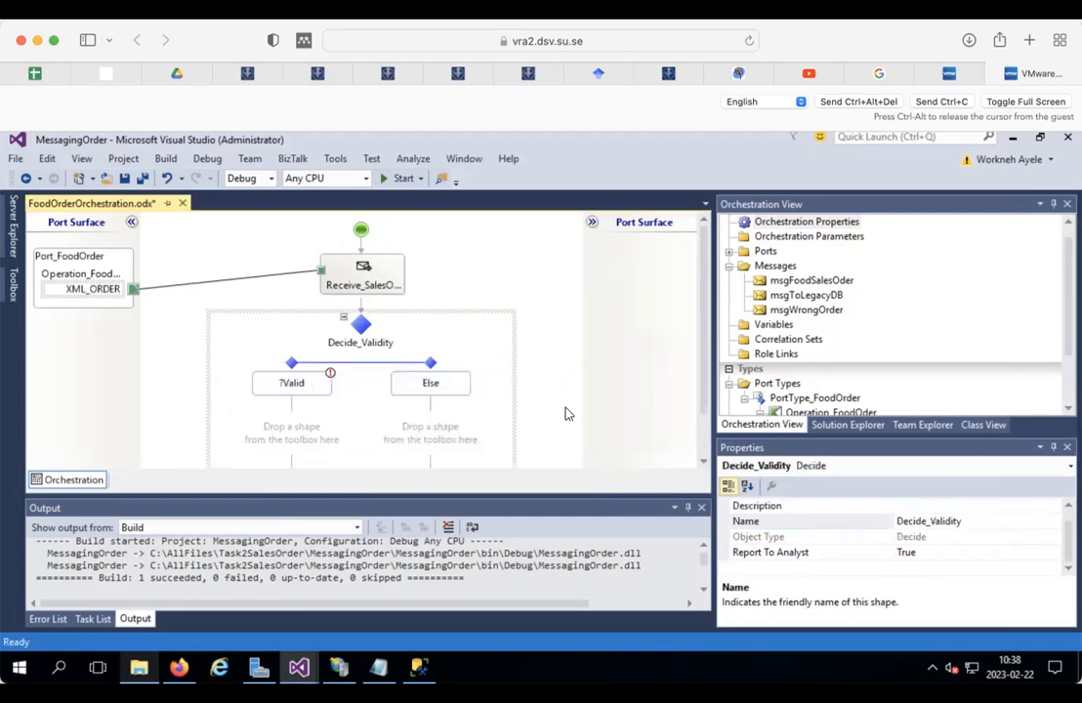
click(294, 383)
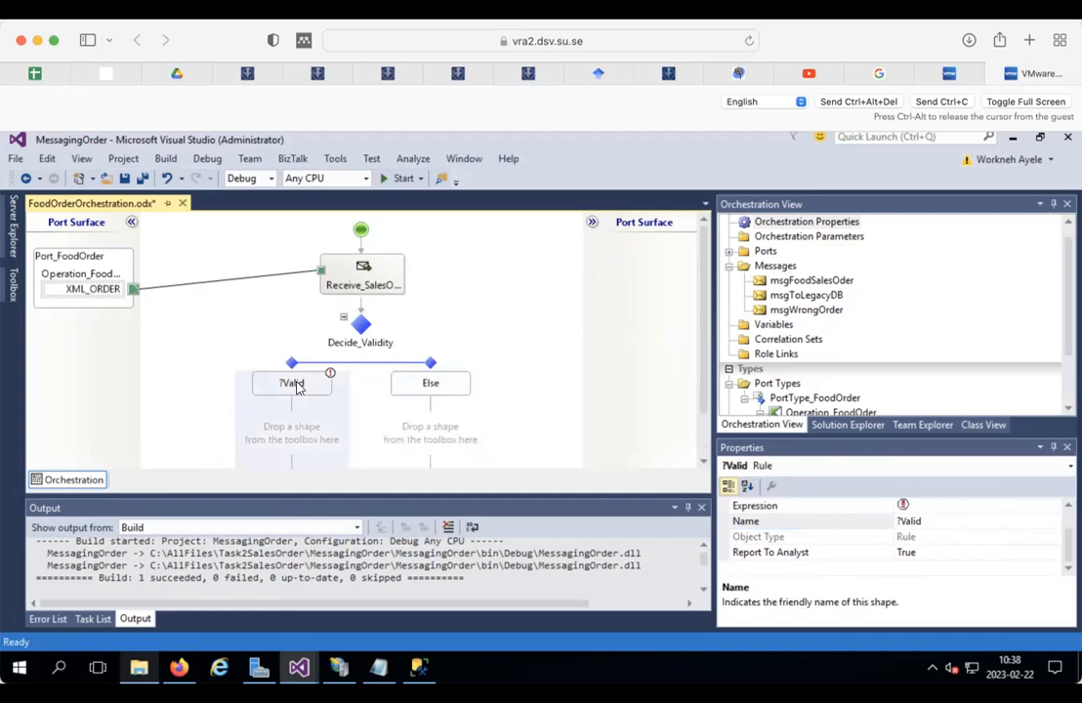
Step: Start the ?Valid condition with msgFoodSalesOder.OrderDetails.PreferedPrice using List Members
double_click(299, 386)
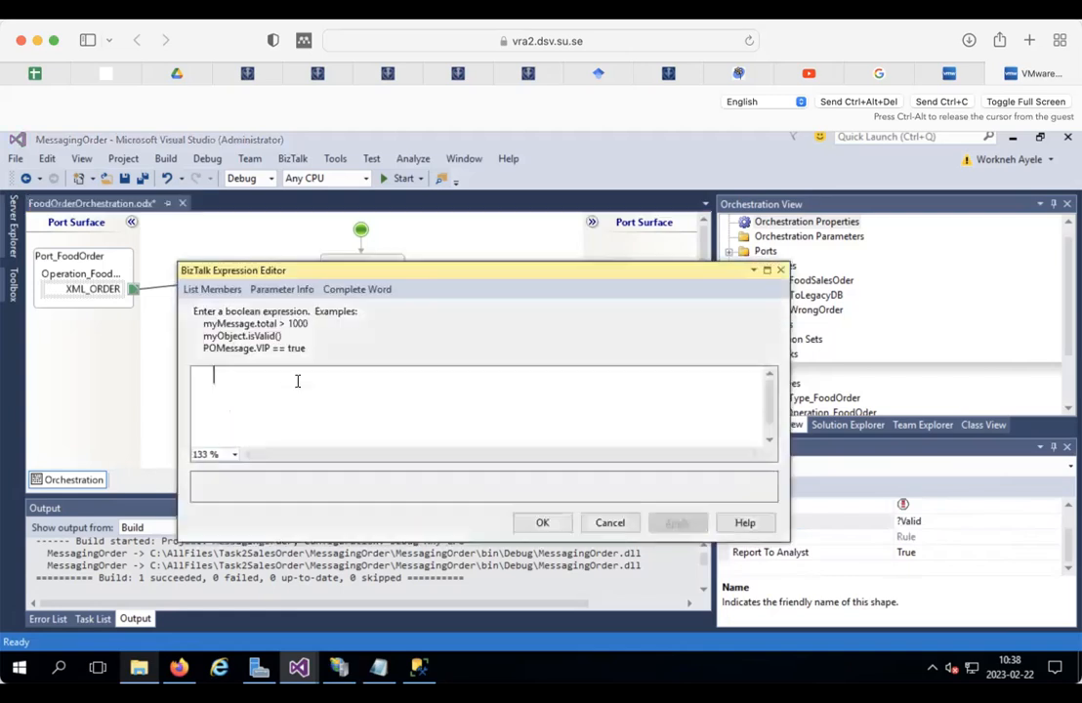
click(212, 291)
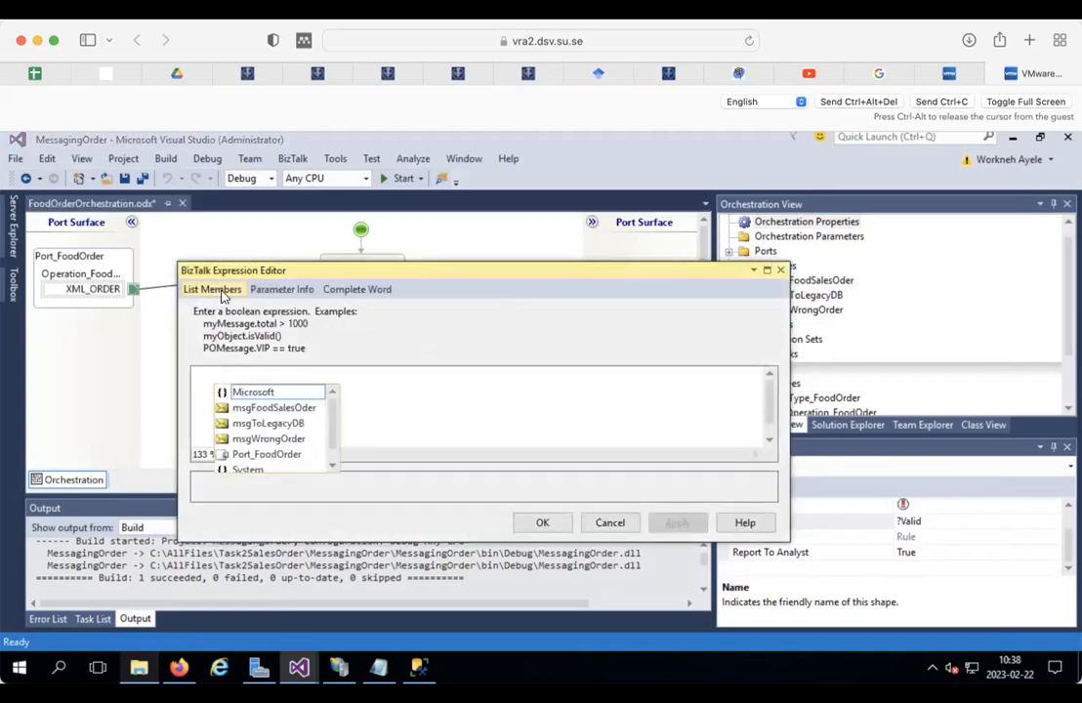
double_click(268, 414)
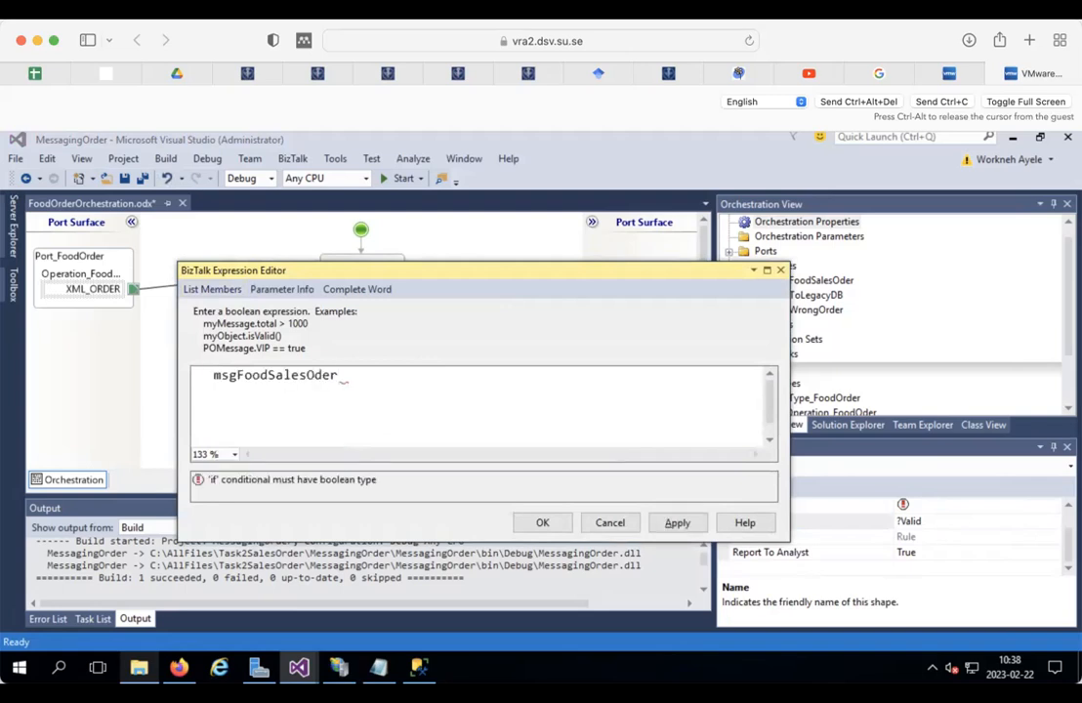
text(.)
double_click(383, 391)
text(.)
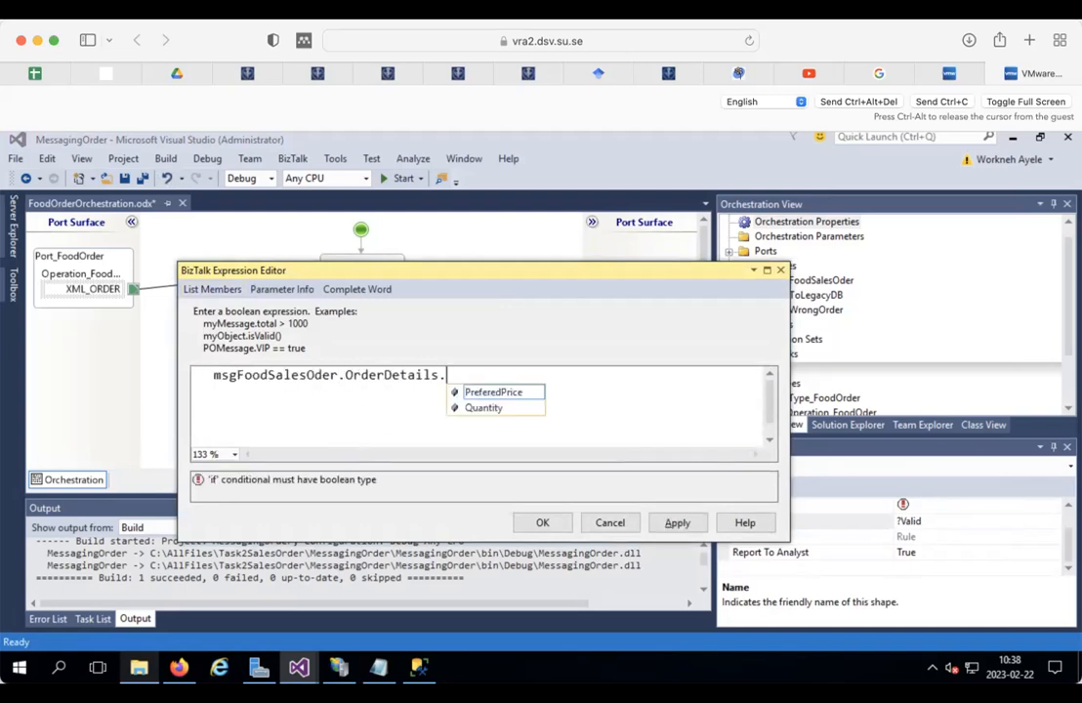
double_click(488, 389)
text(%)
key(BackSpace)
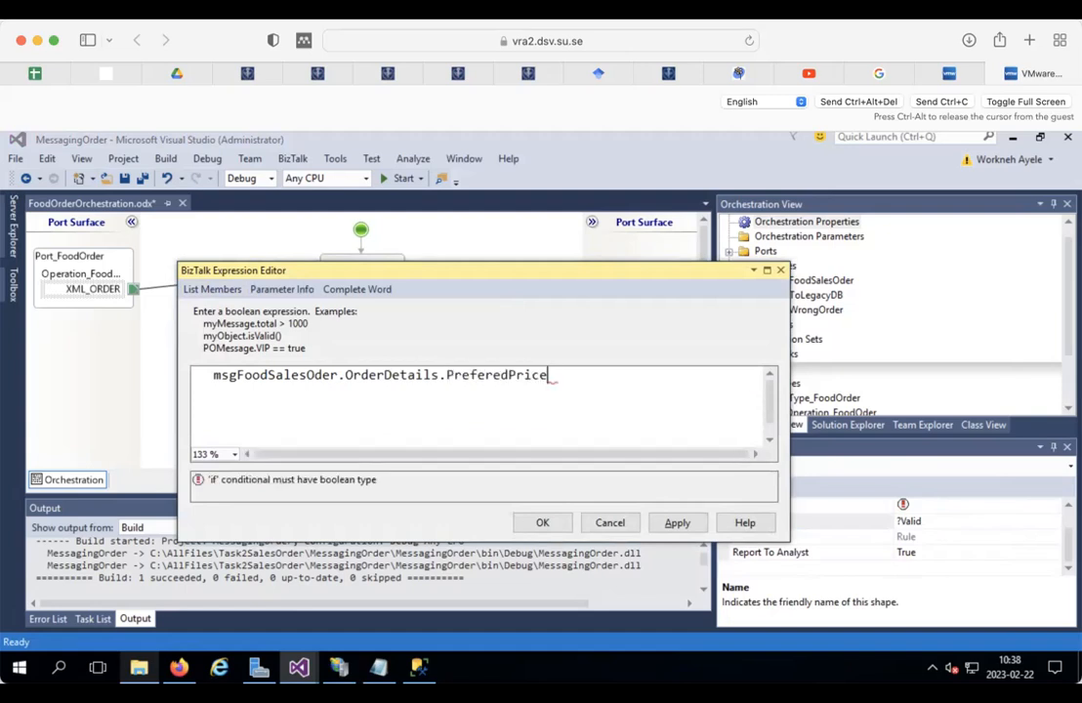
key(BackSpace)
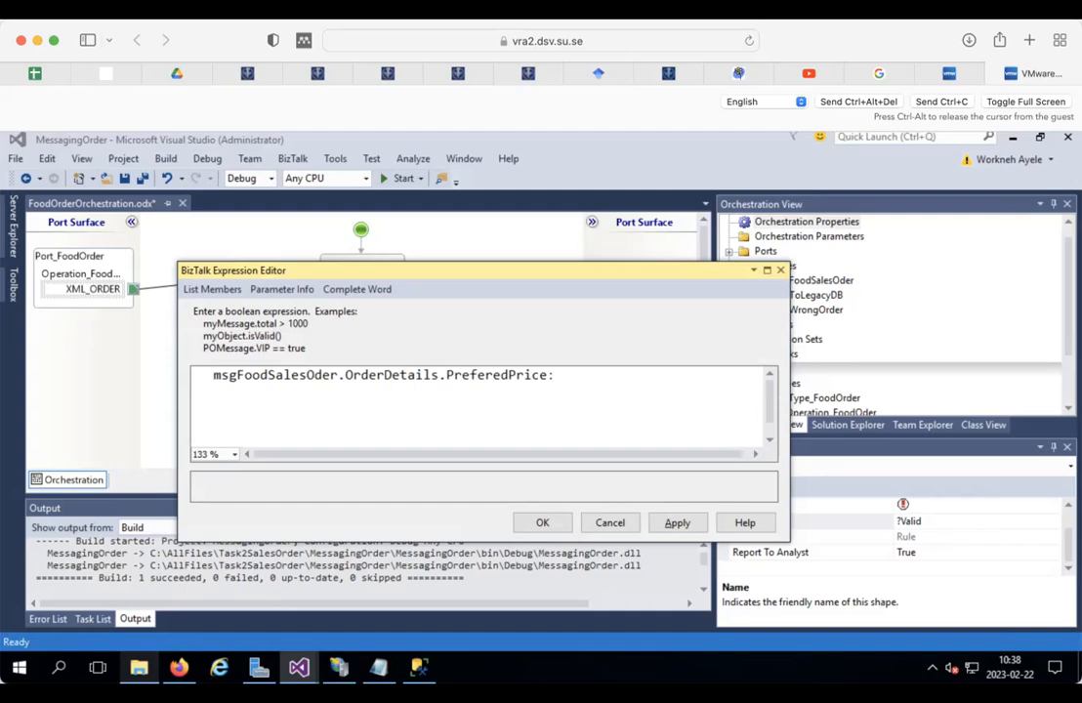
key(BackSpace)
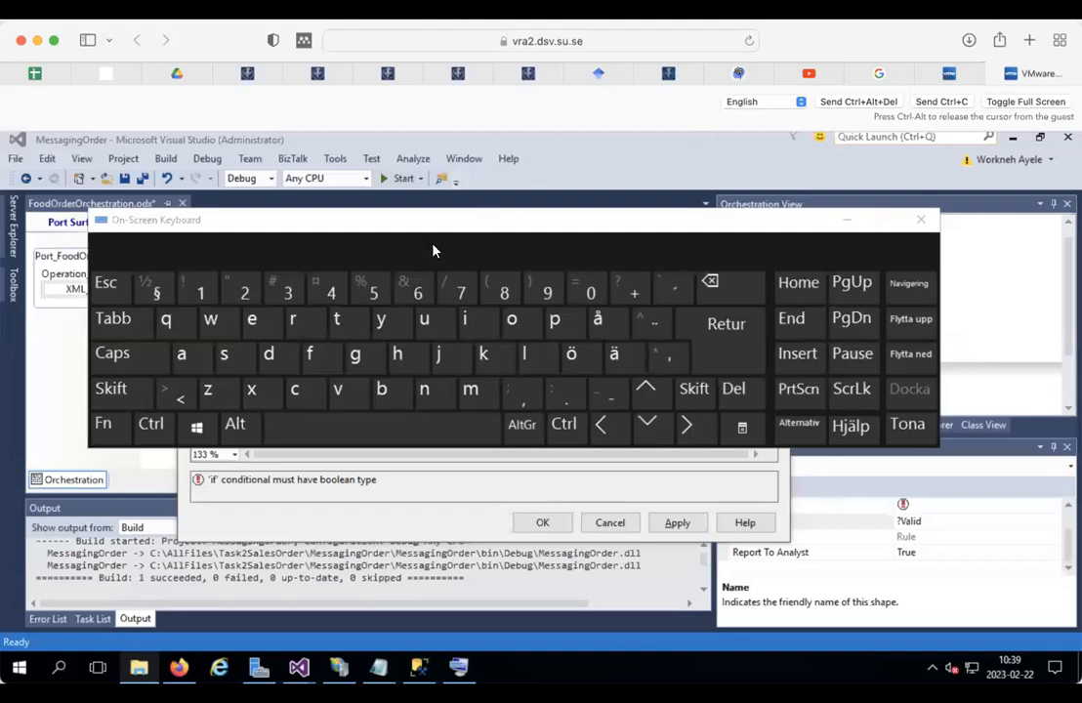
Step: Complete the condition as PreferedPrice>0 && msgFoodSalesOder.OrderDetails.Quantity>0 and confirm it
drag(419, 225, 686, 399)
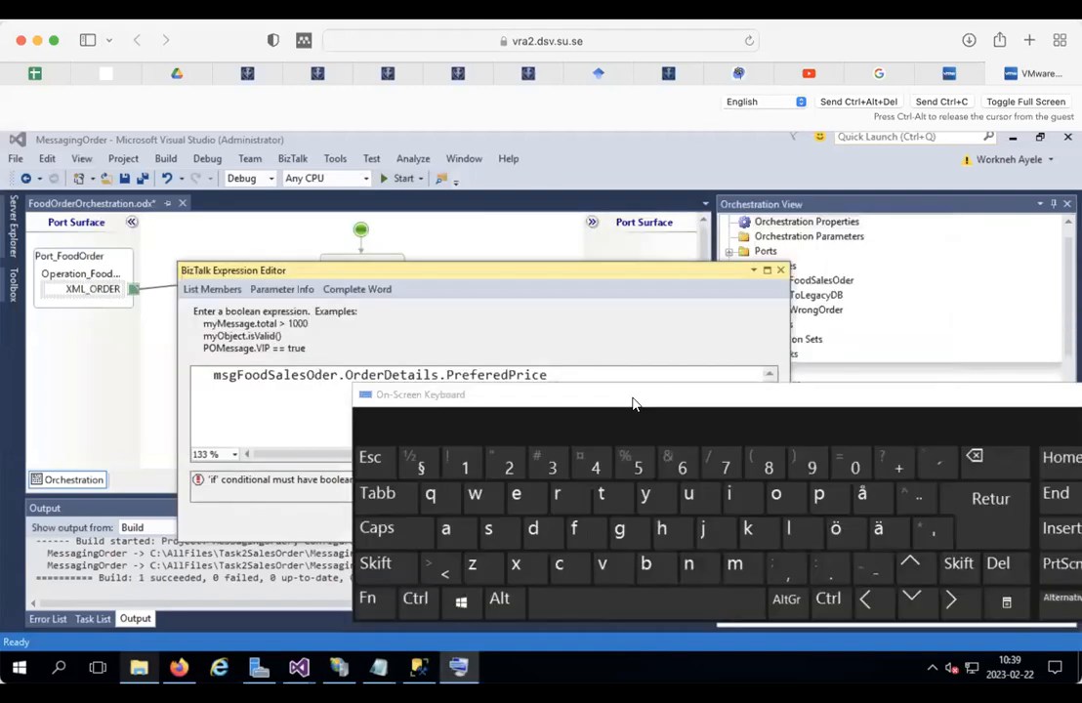
click(20, 667)
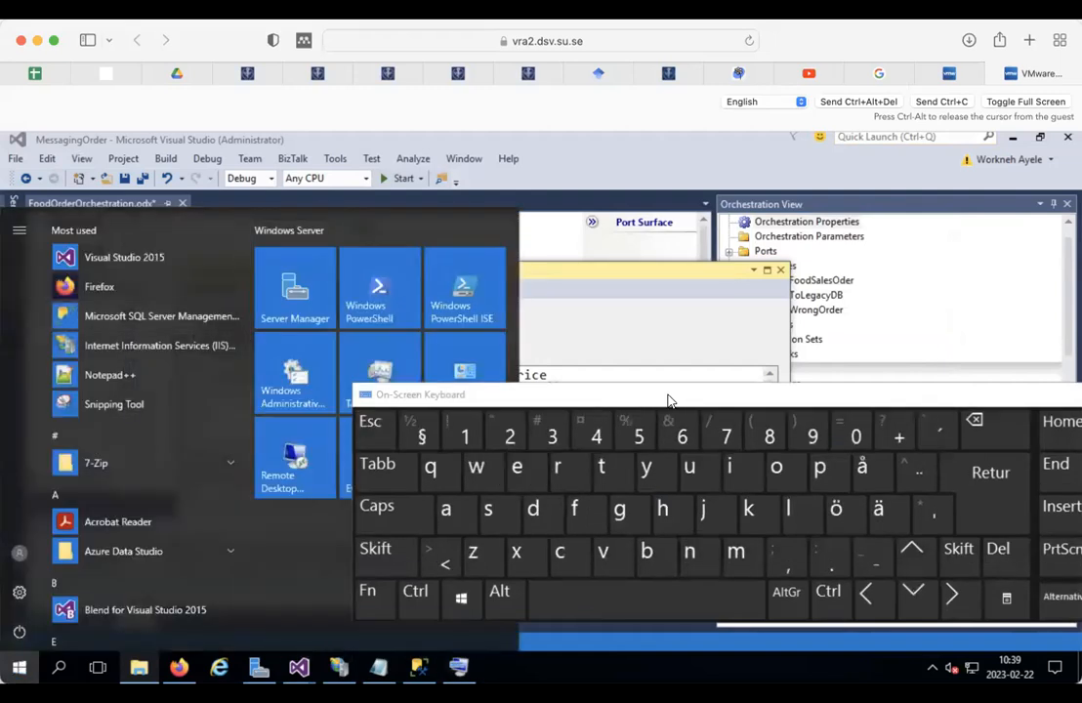
click(669, 400)
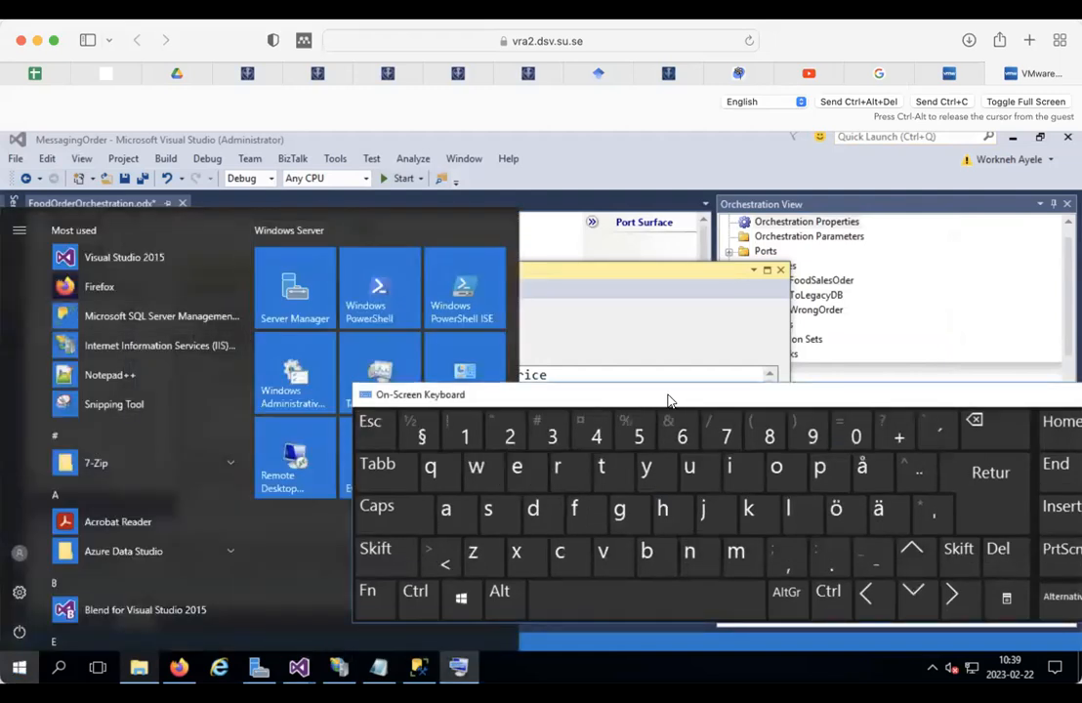
click(26, 667)
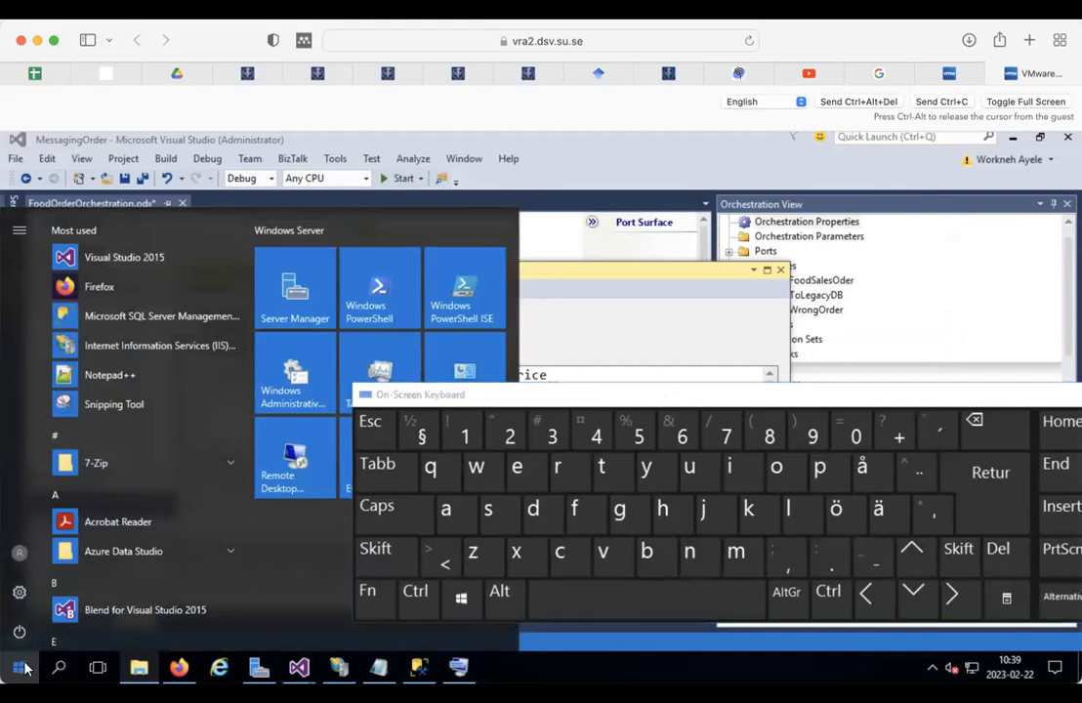
click(26, 668)
click(556, 372)
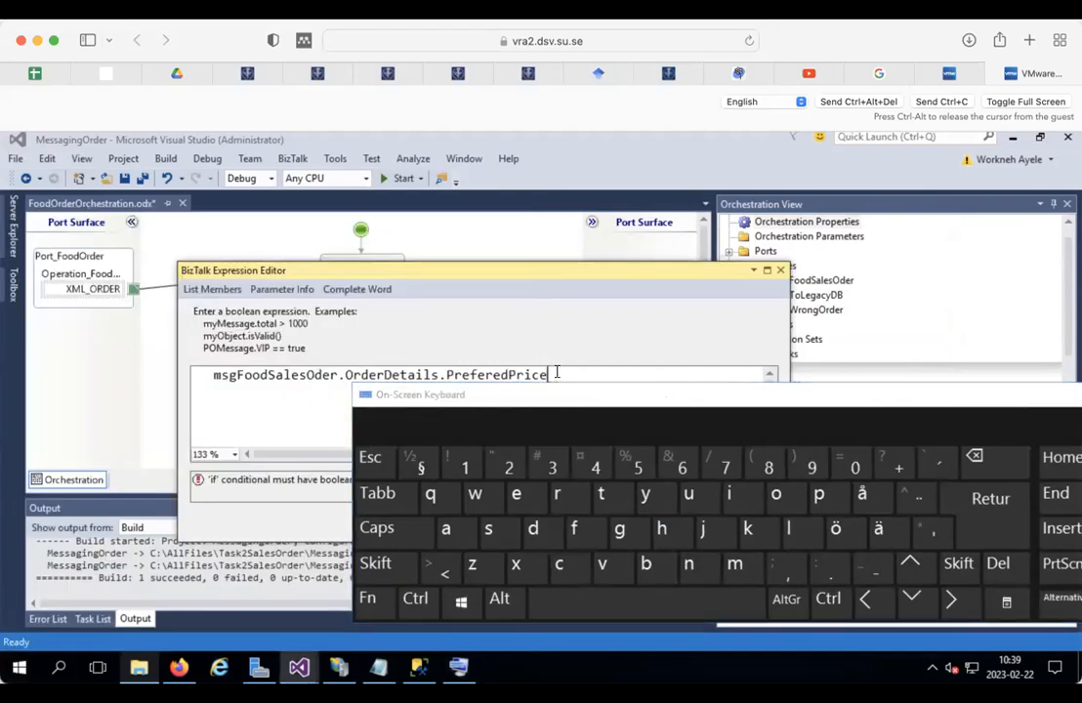
click(375, 565)
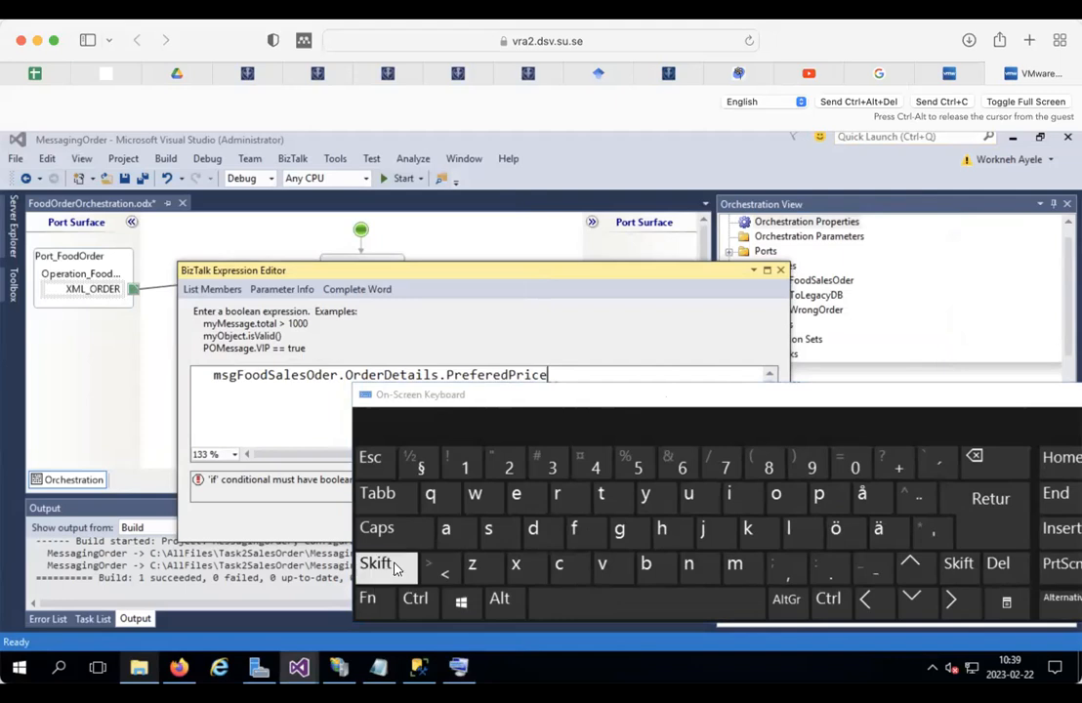
click(439, 570)
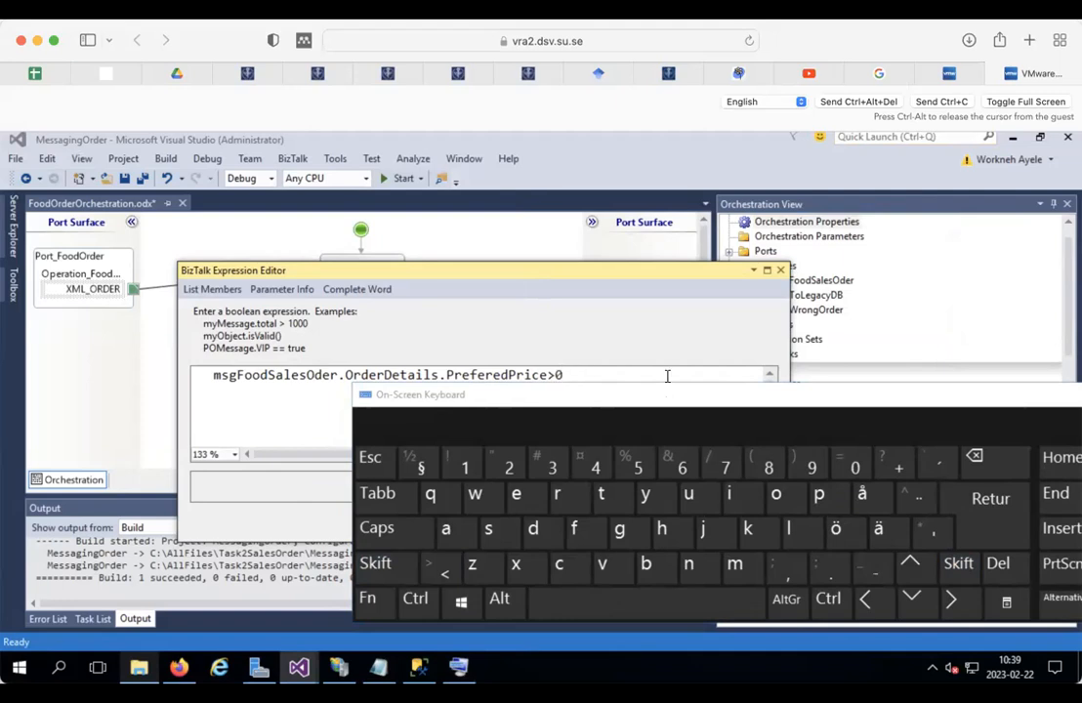
drag(607, 397, 352, 319)
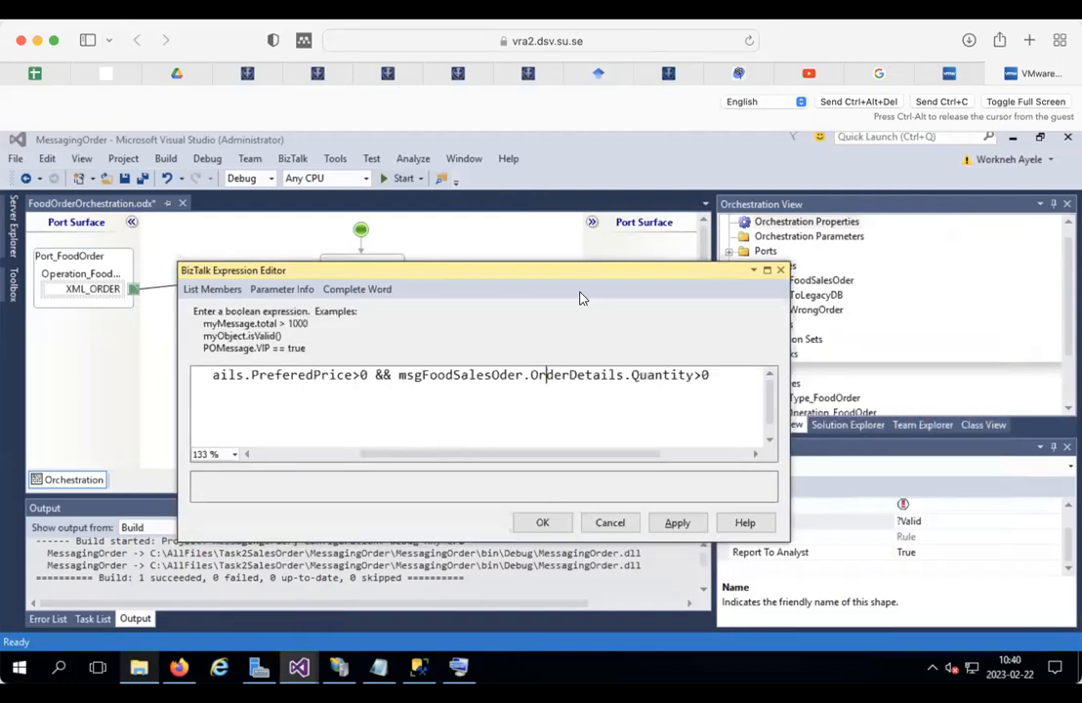
double_click(388, 375)
drag(398, 376, 696, 375)
click(544, 522)
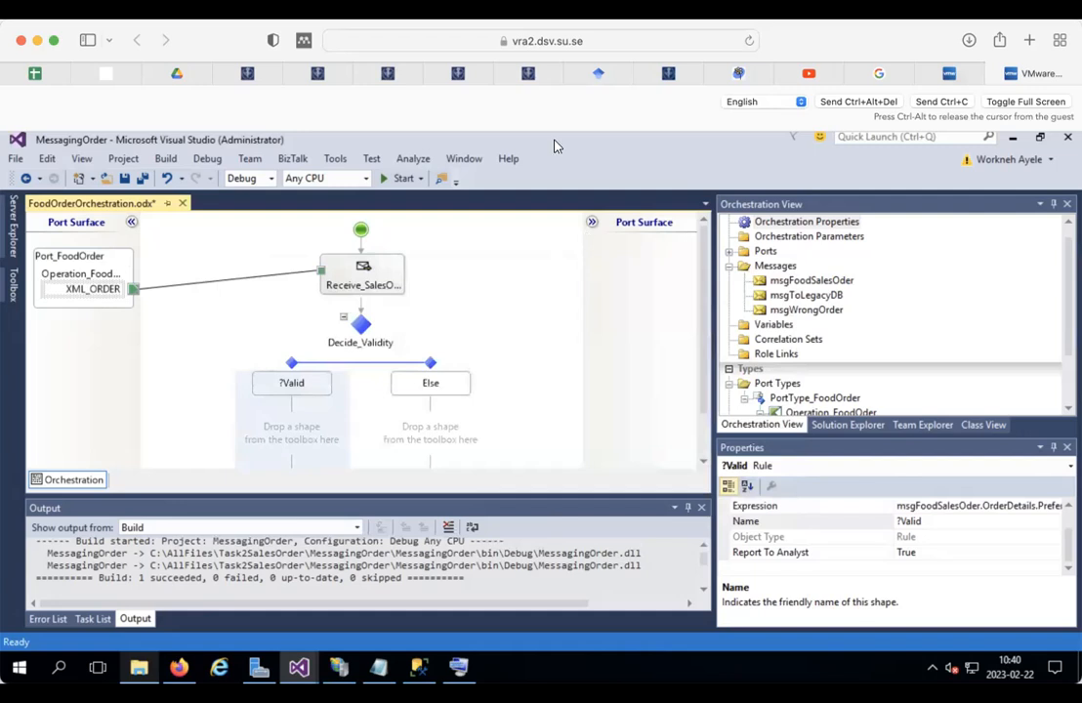
click(291, 424)
scroll(392, 396, down, 1)
scroll(393, 401, down, 2)
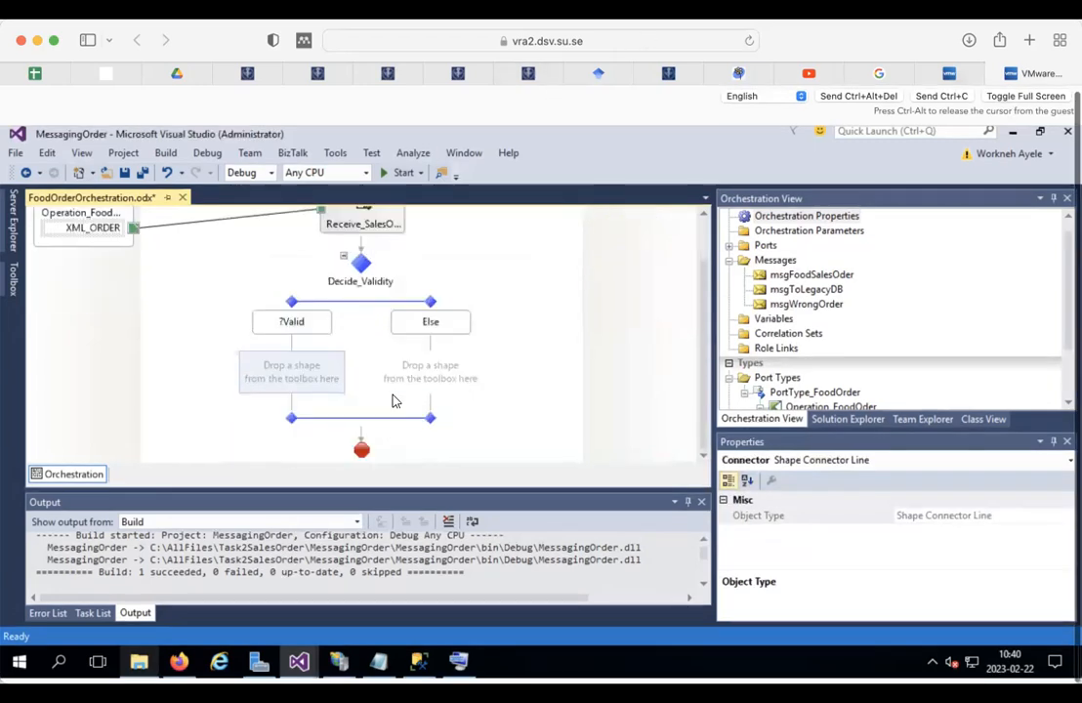
scroll(393, 400, up, 3)
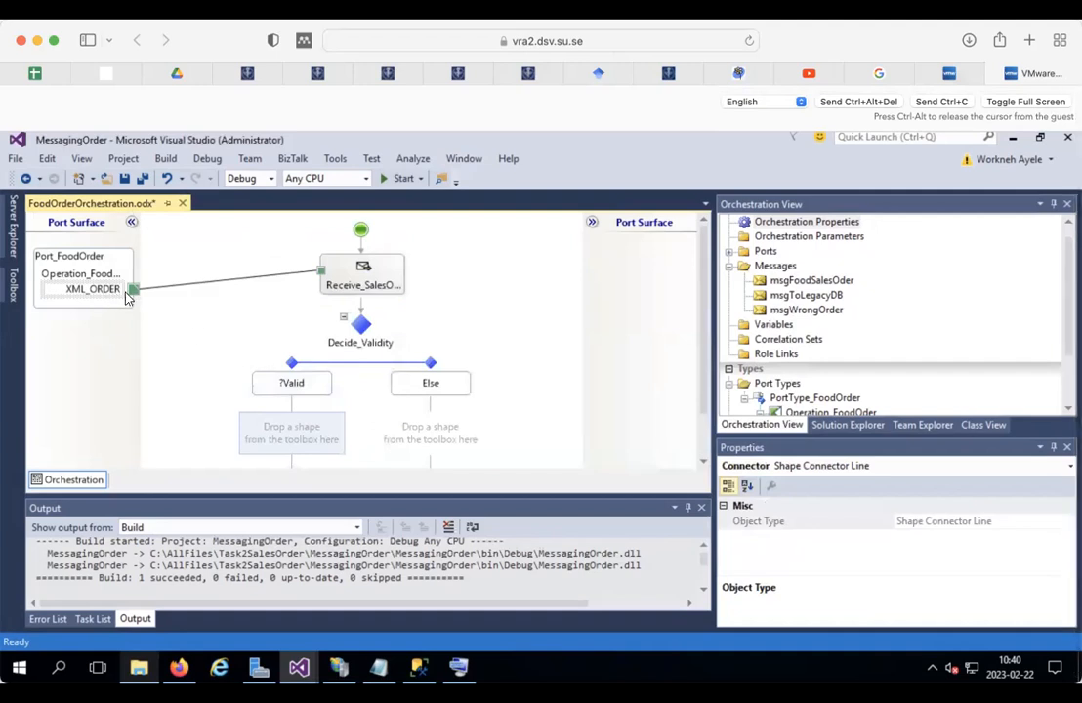
click(178, 287)
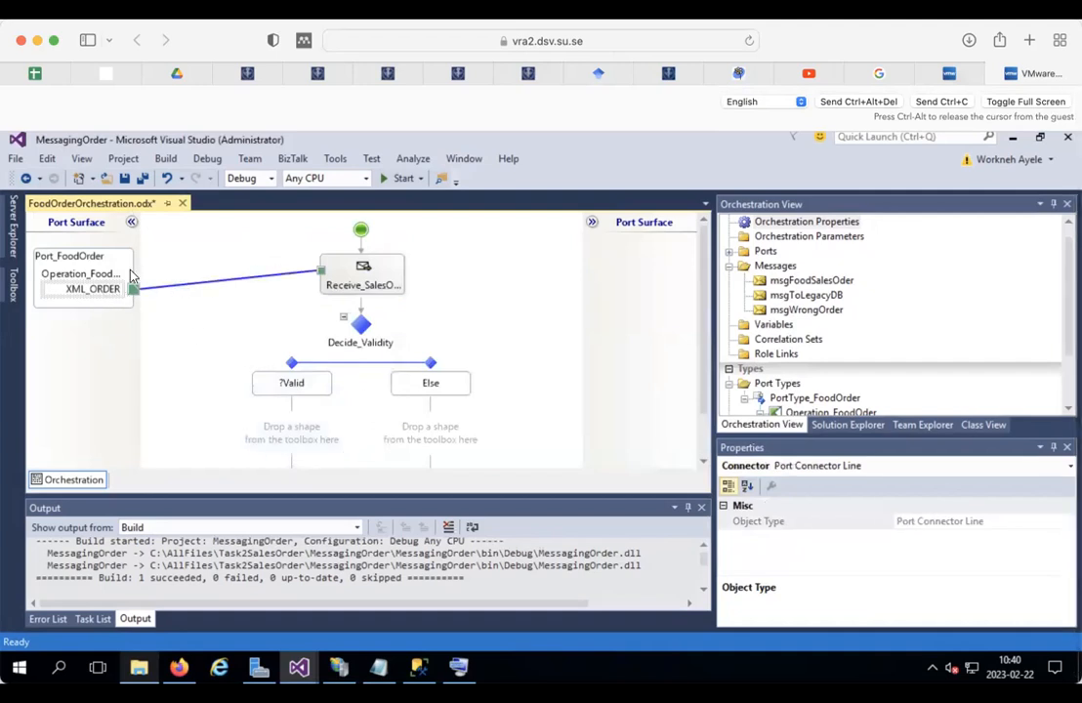
click(365, 281)
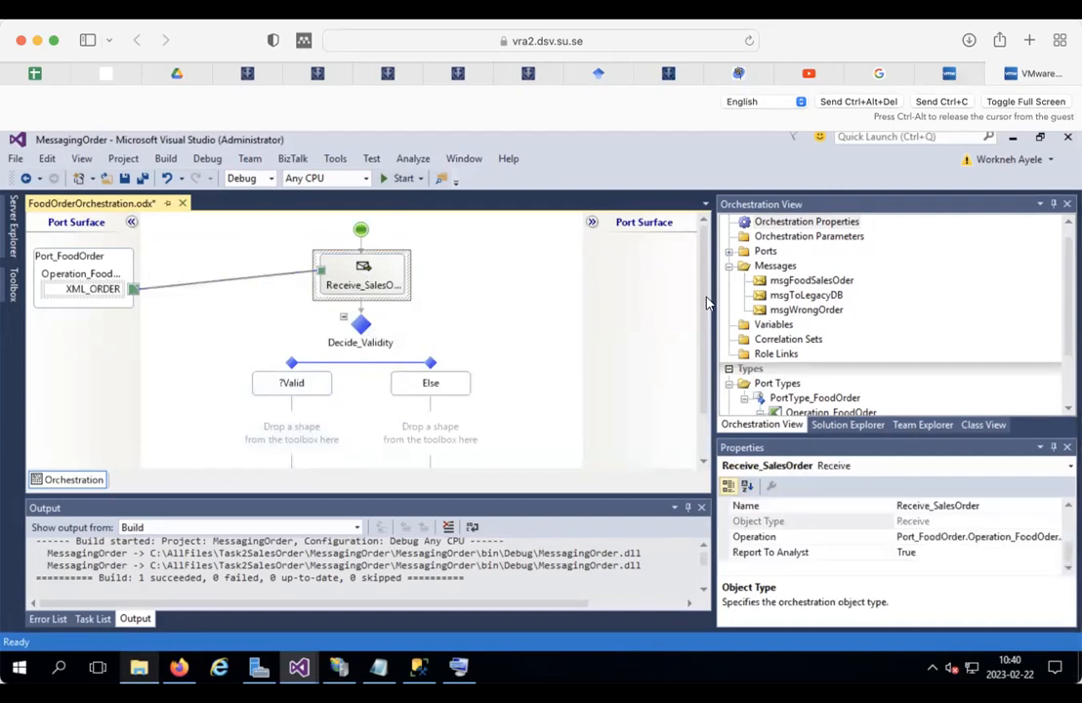
click(817, 281)
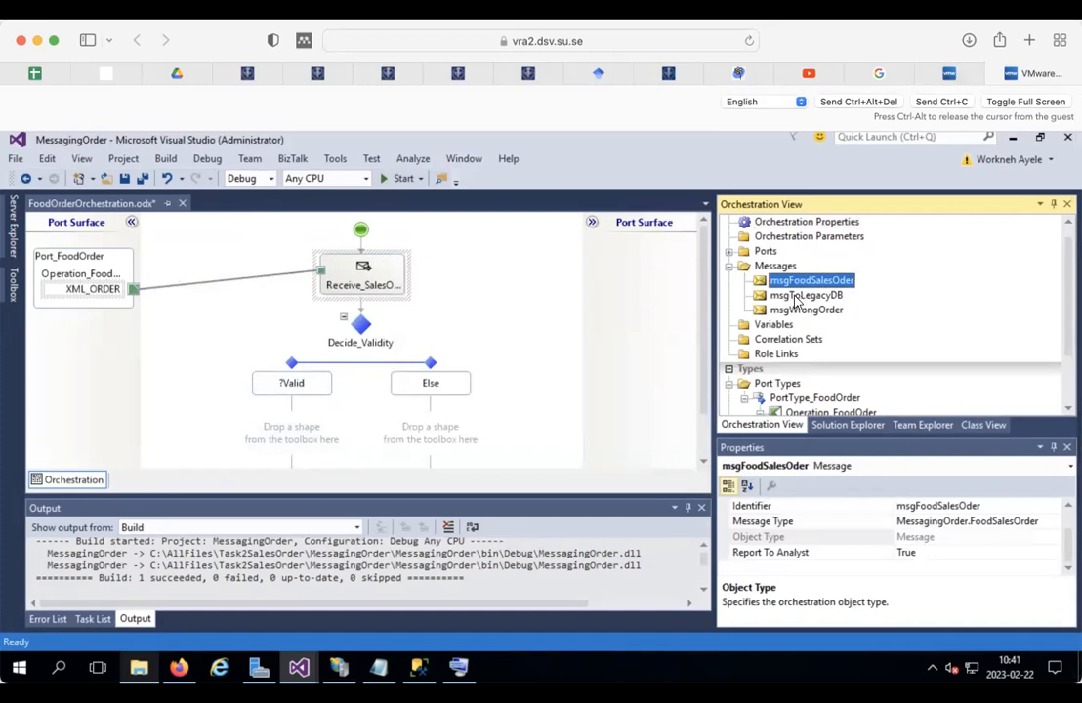
click(798, 295)
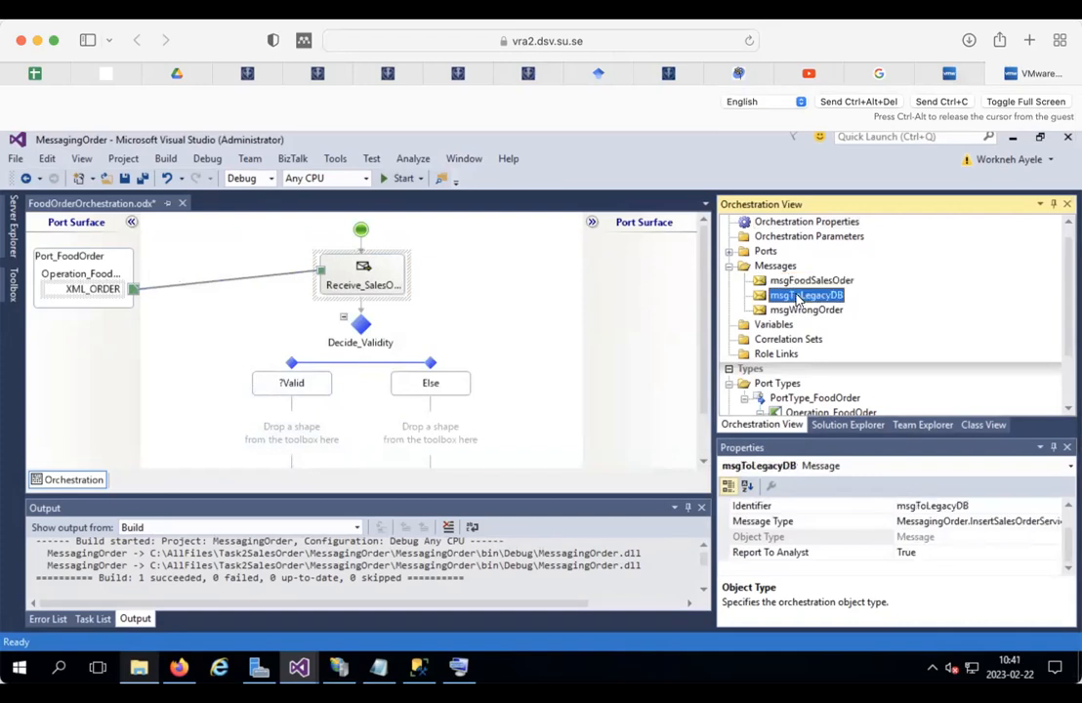
click(298, 432)
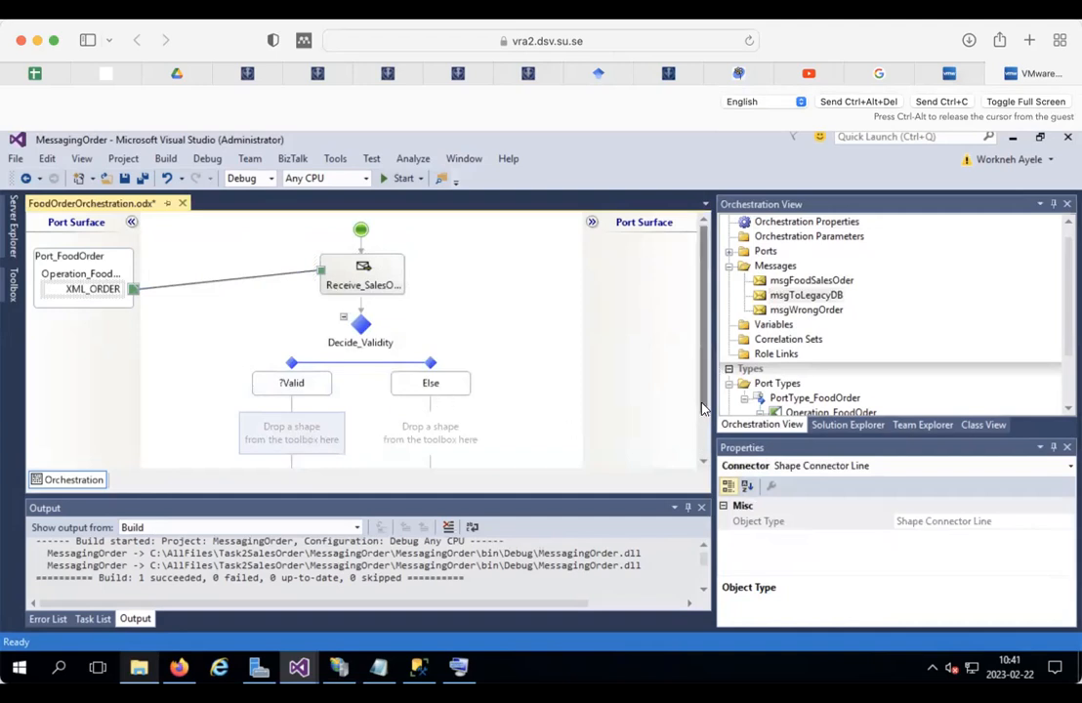
scroll(379, 414, down, 1)
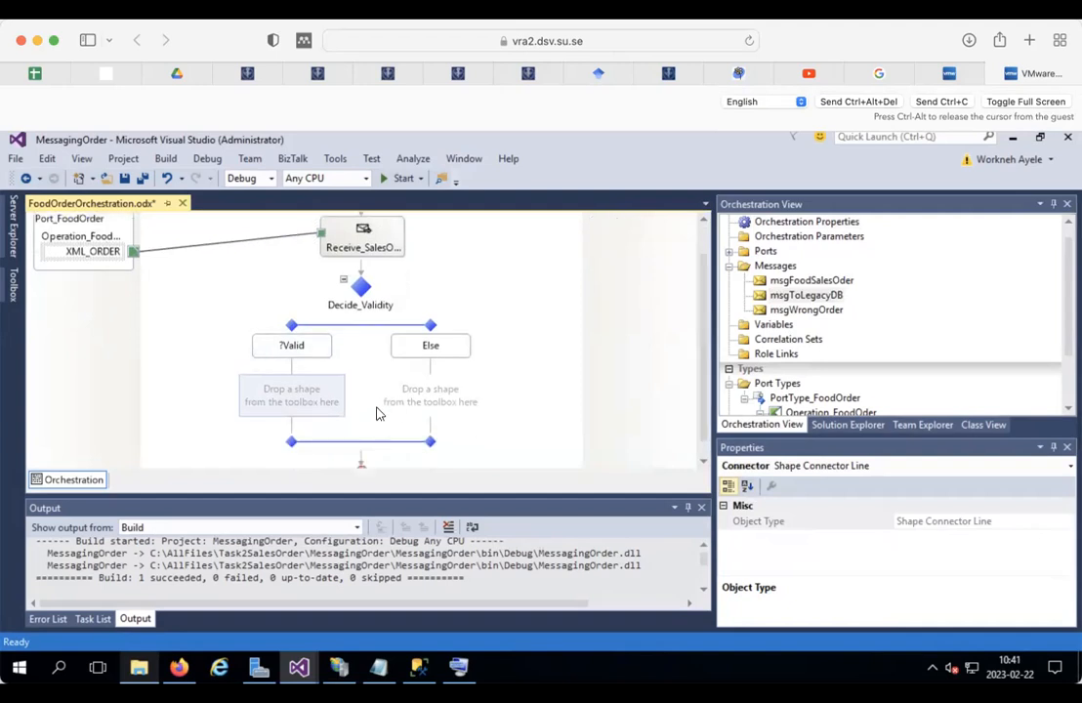
Step: Insert a Transform, wrapped in ConstructMessage_1, into the ?Valid branch and begin renaming ConstructMessage_1
right_click(297, 408)
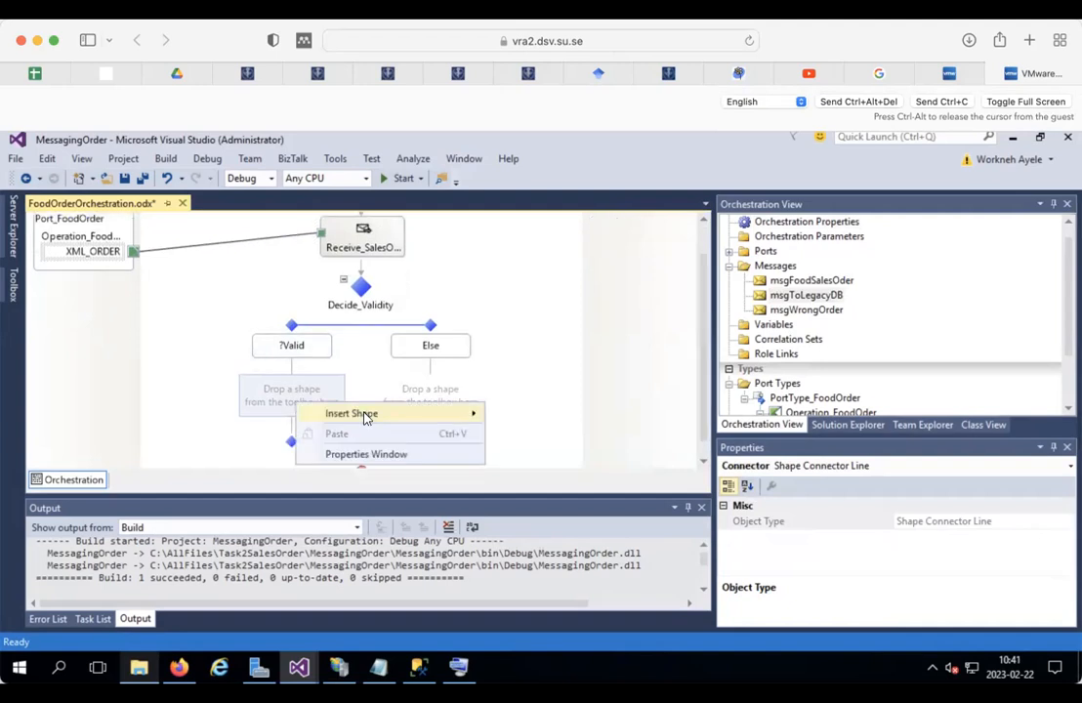
mouse_move(448, 411)
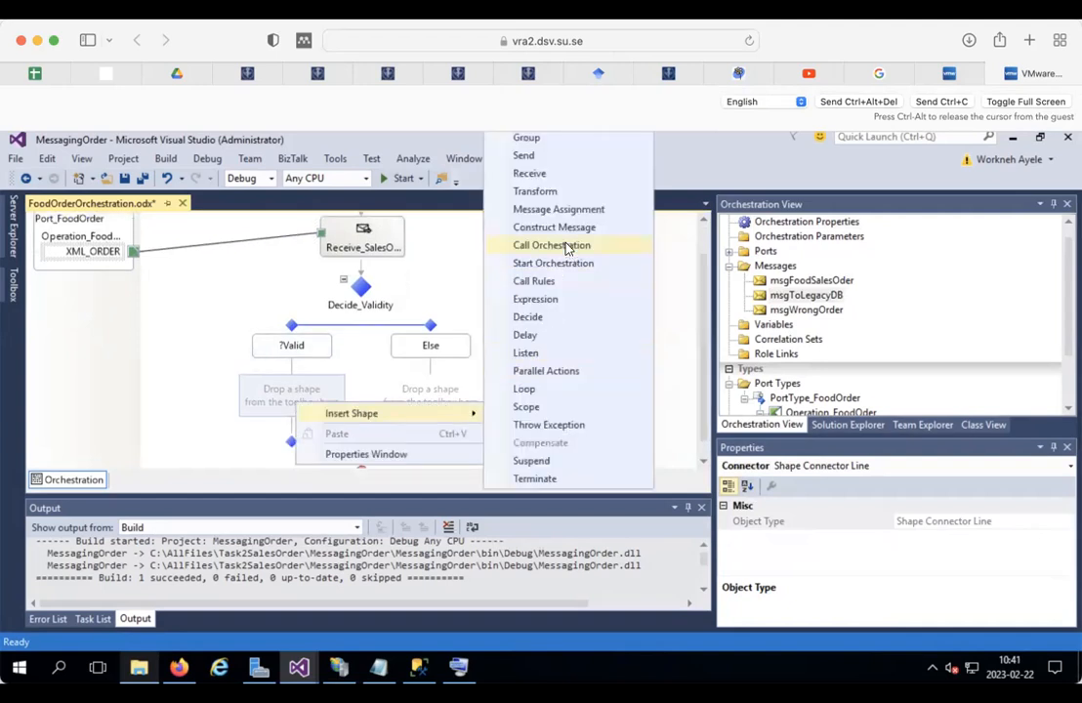
click(549, 192)
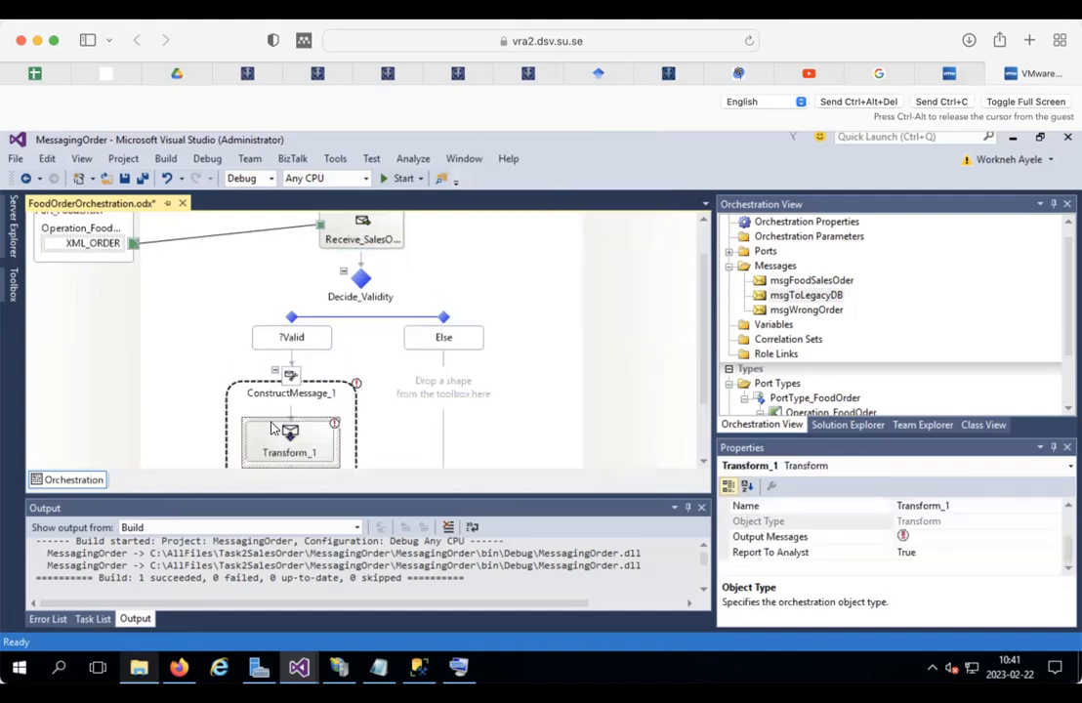
click(330, 395)
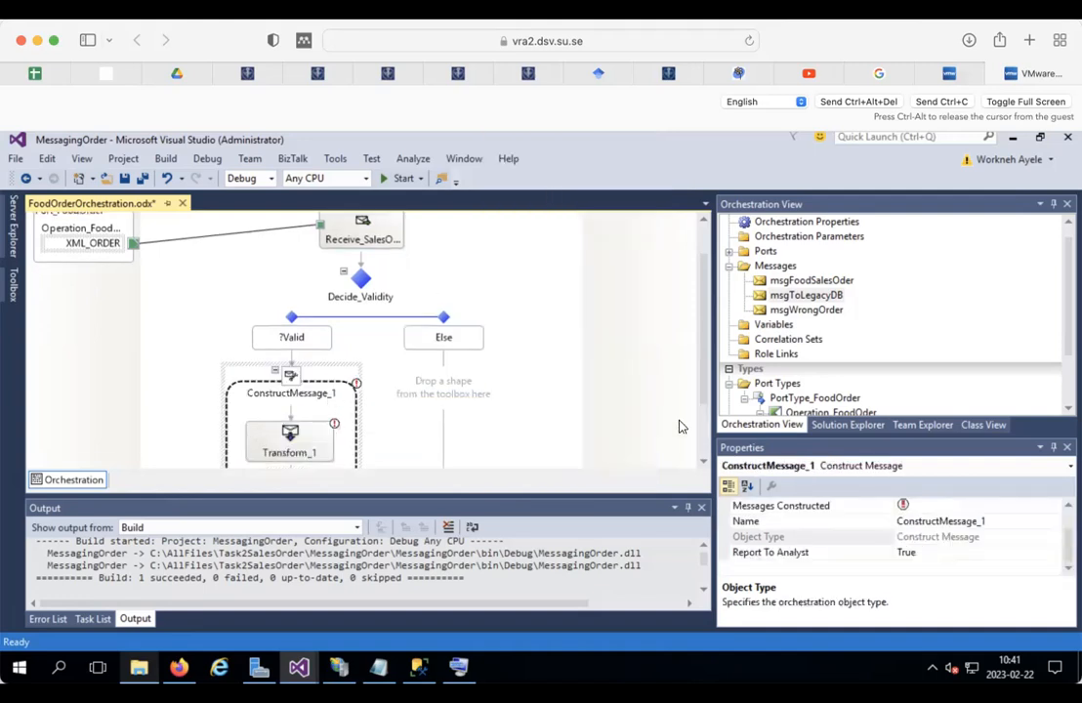
click(988, 521)
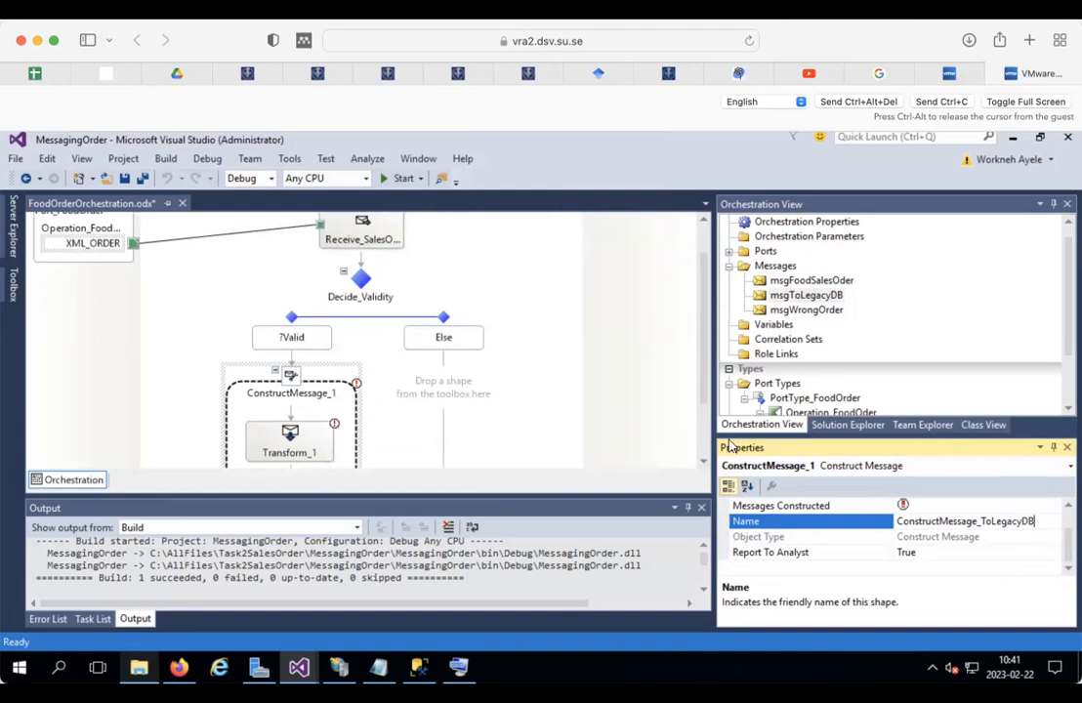
Step: Tick msgToLegacyDB under Messages Constructed for the ConstructMessage_ToLegacyDB shape
click(337, 411)
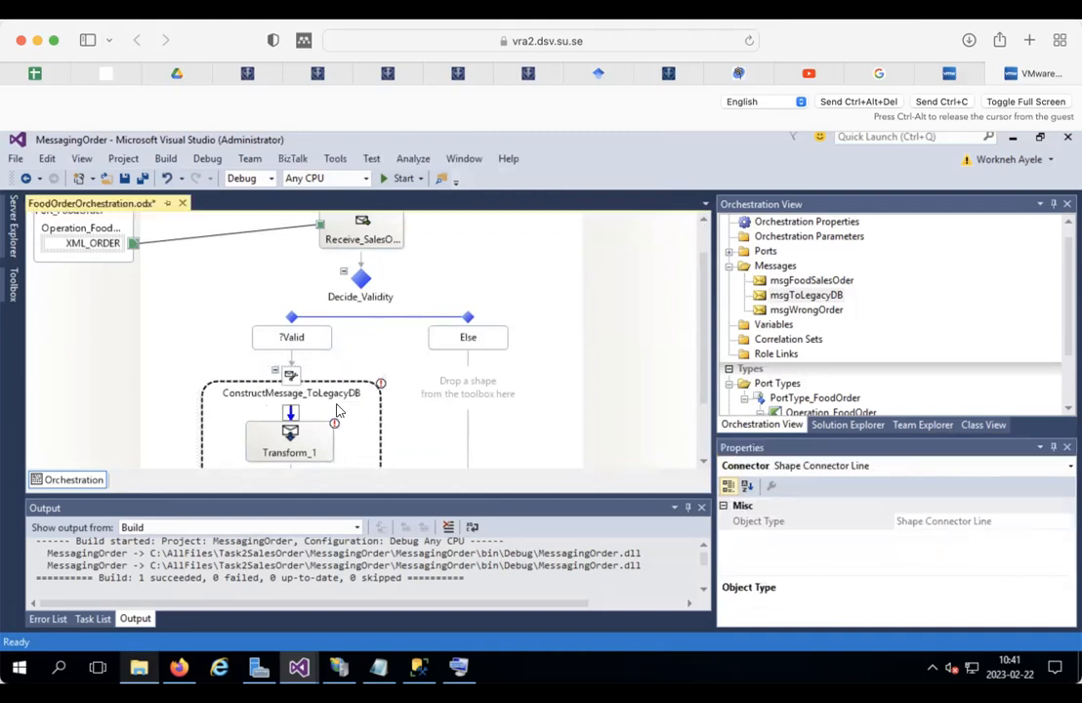
click(337, 404)
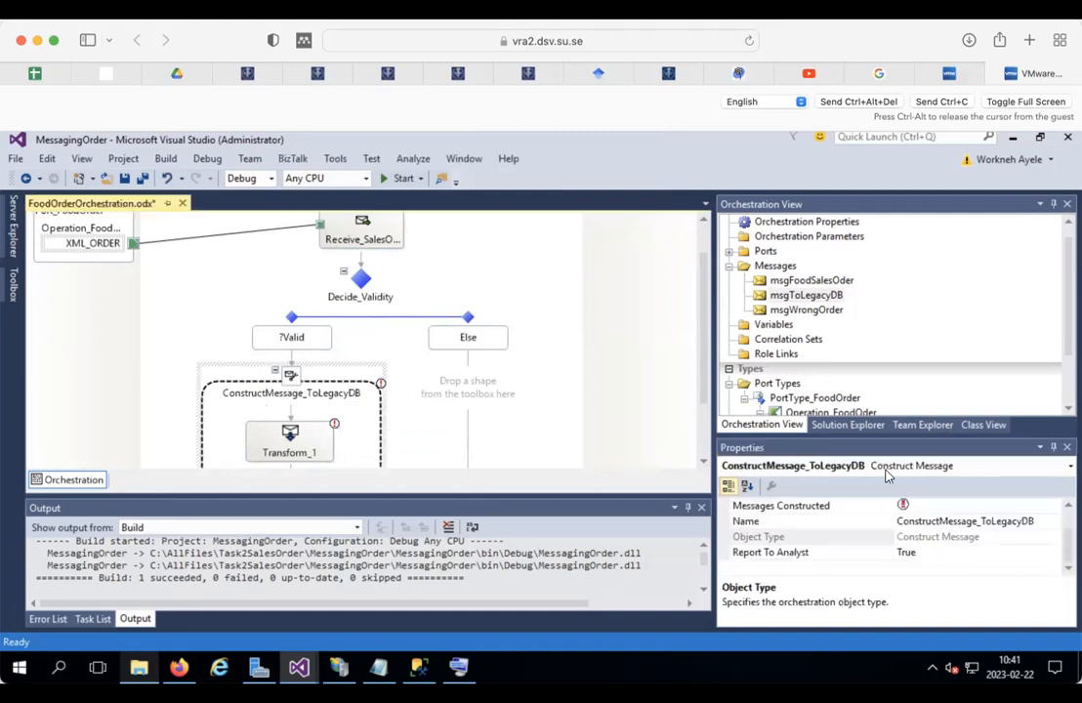
click(928, 504)
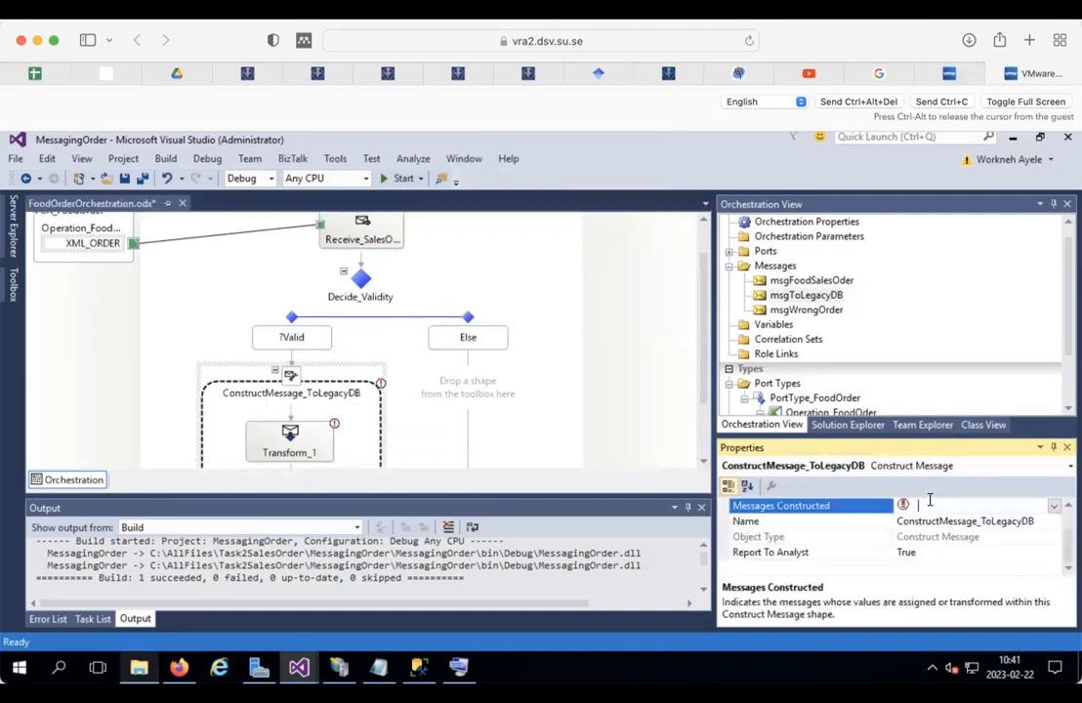
click(1055, 506)
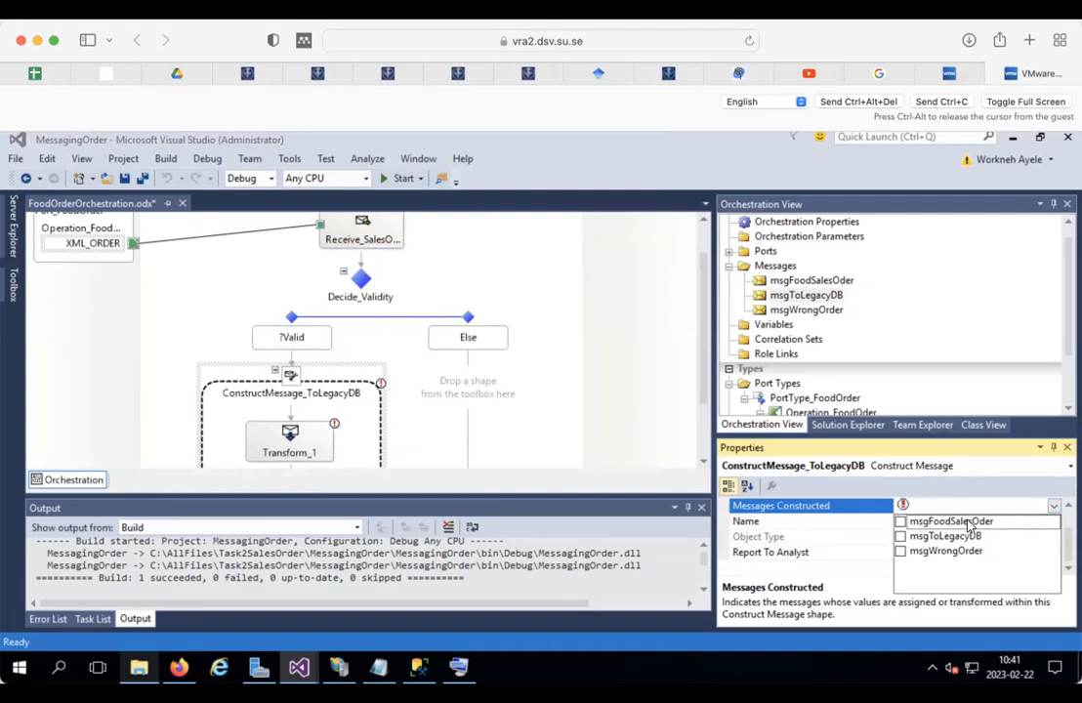
click(901, 539)
click(900, 539)
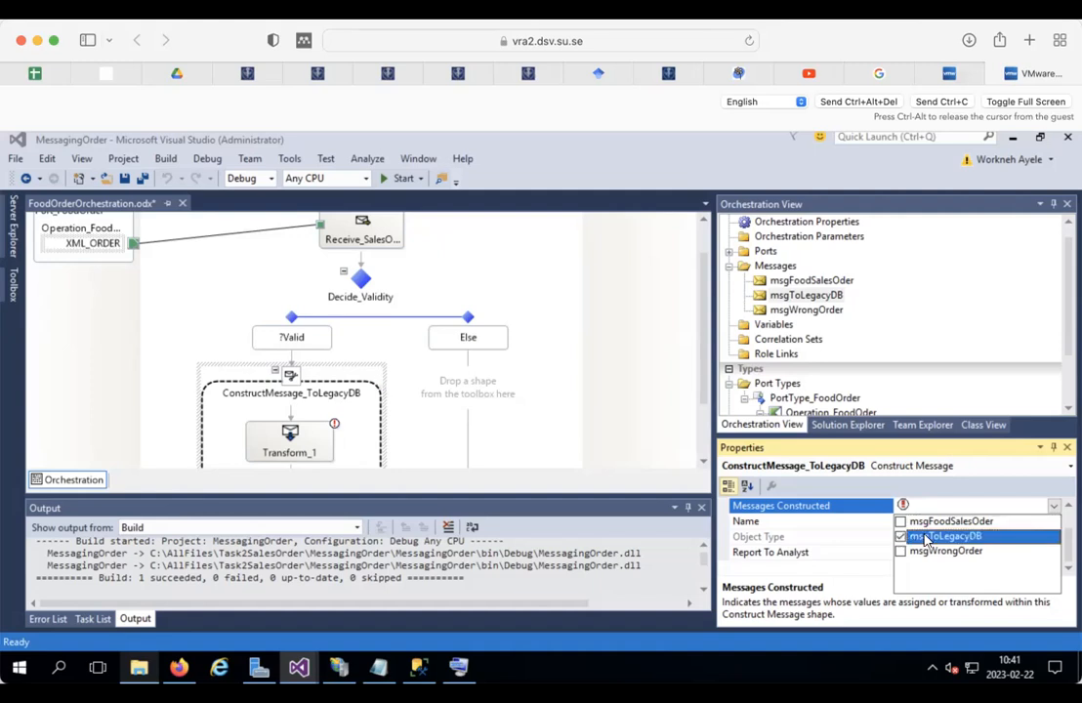
click(970, 483)
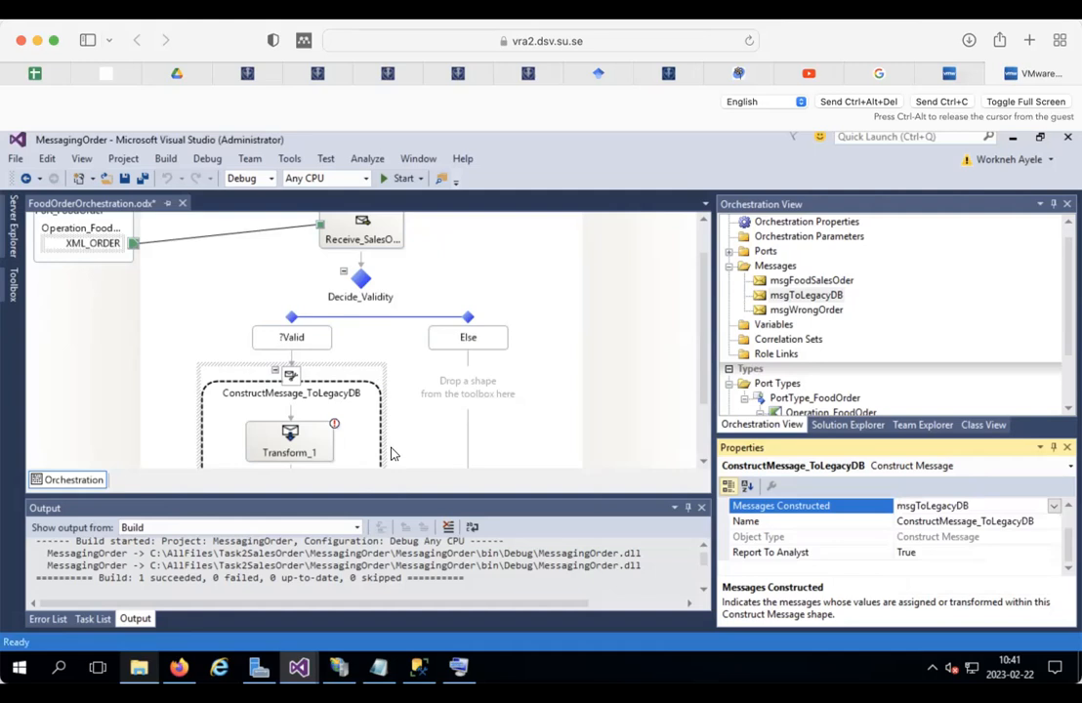
scroll(504, 408, down, 3)
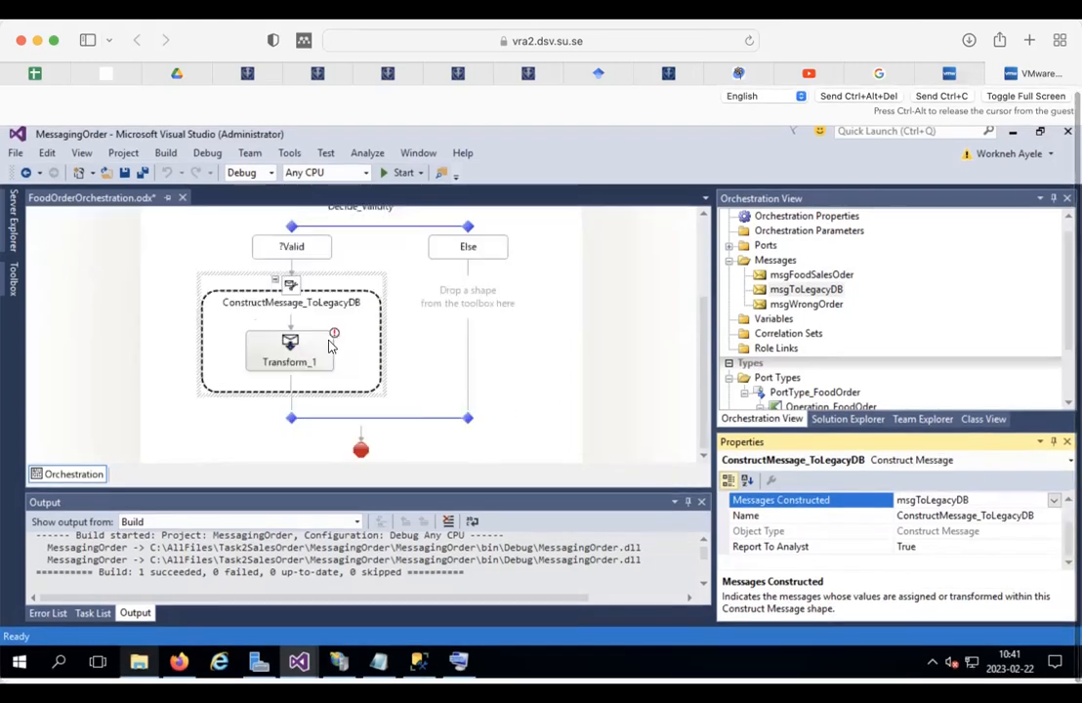
click(289, 354)
Step: Change Transform_1's Name property to Transform_MAP_order2db
click(968, 530)
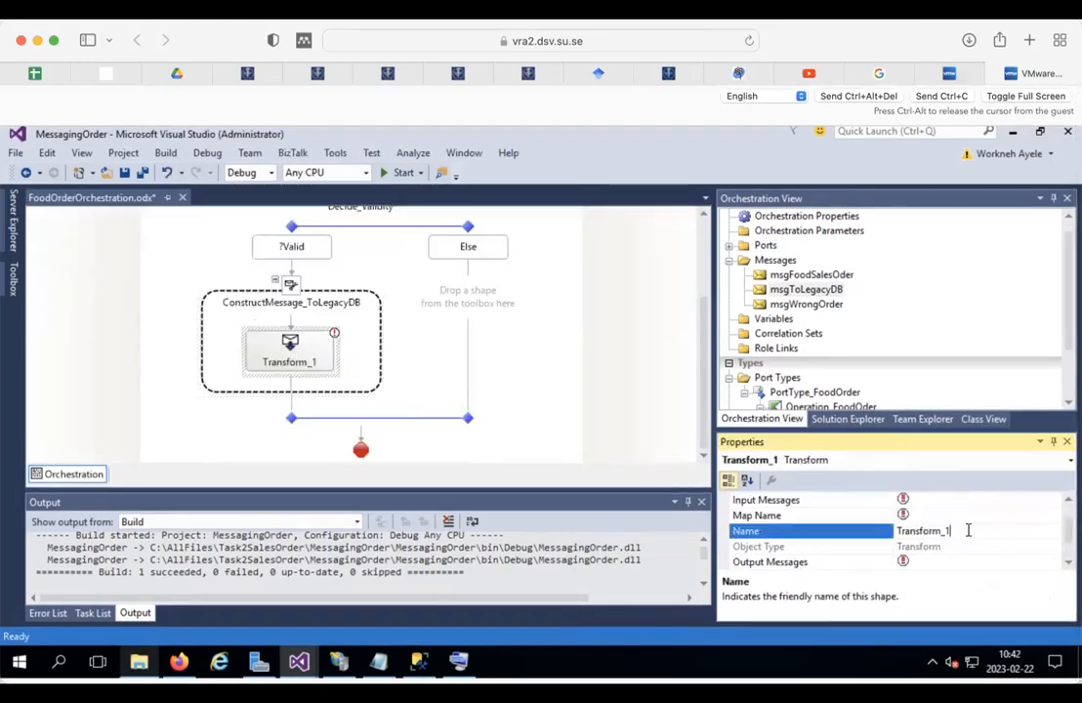
key(BackSpace)
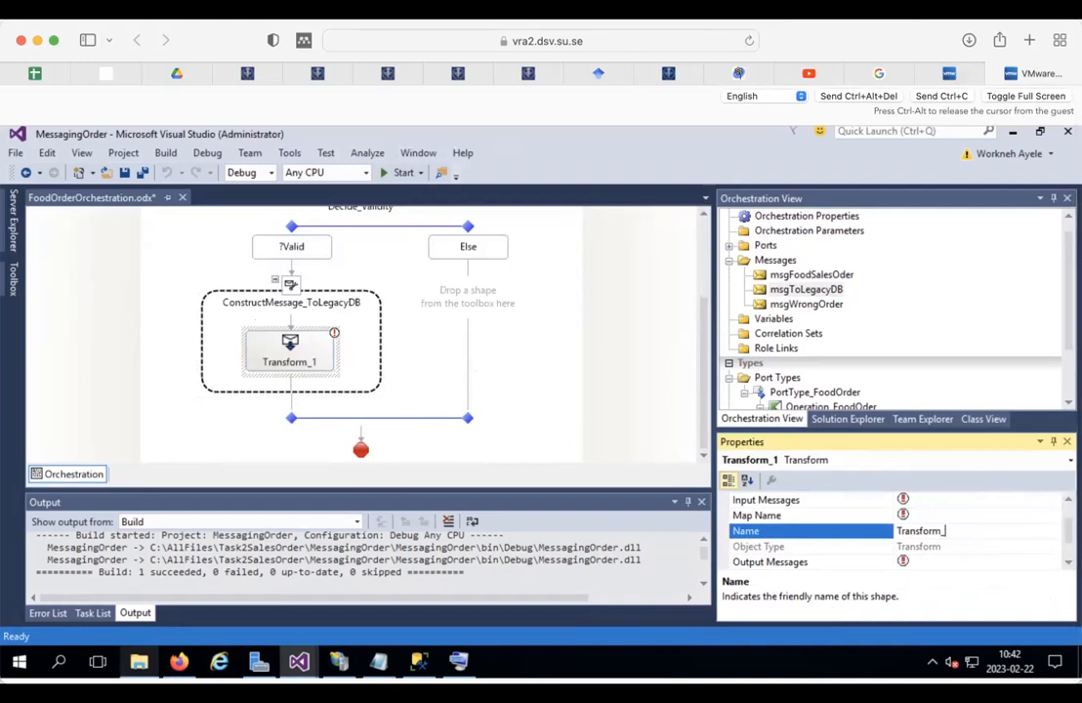
key(BackSpace)
key(BackSpace)
key(Return)
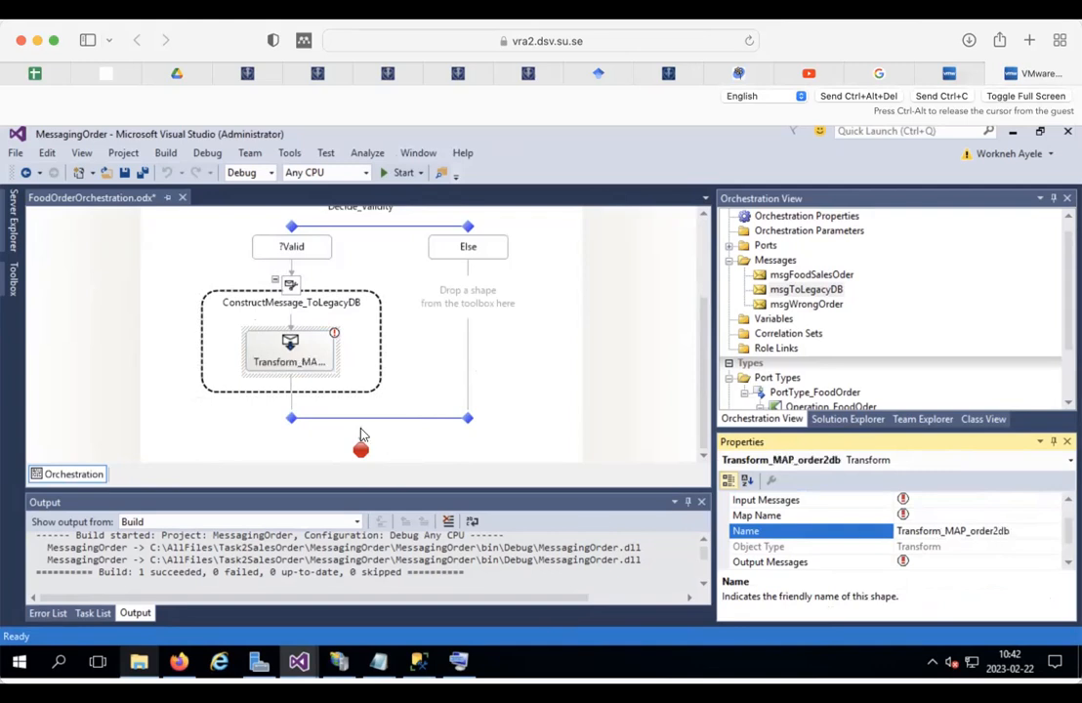
Step: Choose the existing map MessagingOrder.MapSalesOrder2DB from the referenced assembly for the transform
double_click(291, 344)
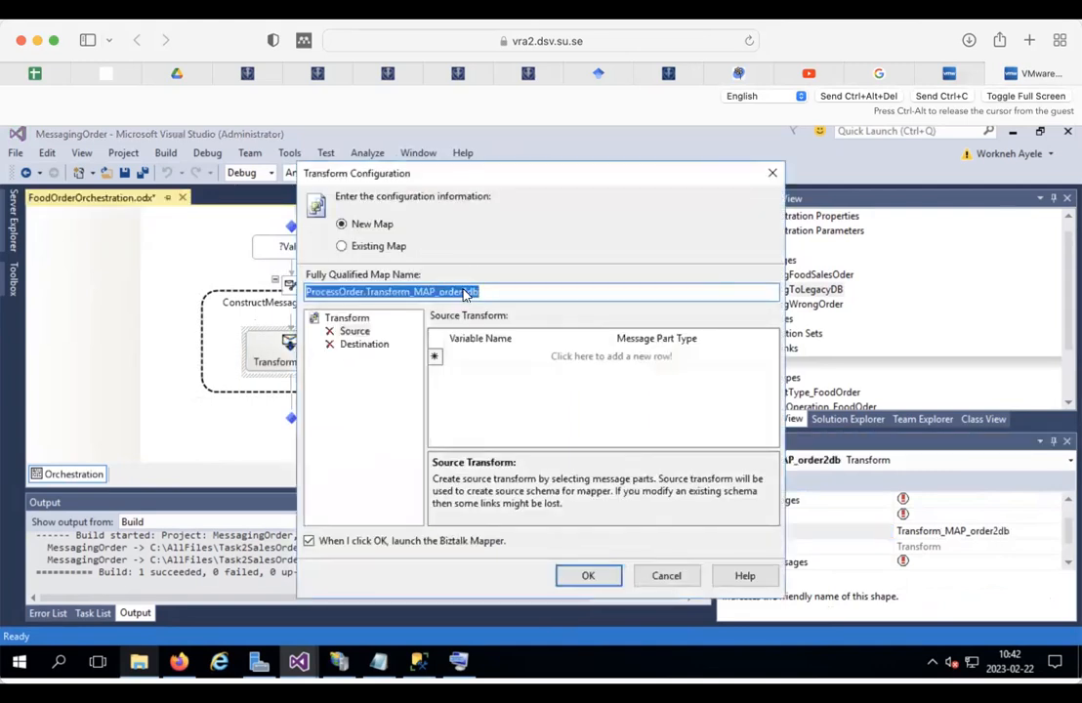
click(388, 251)
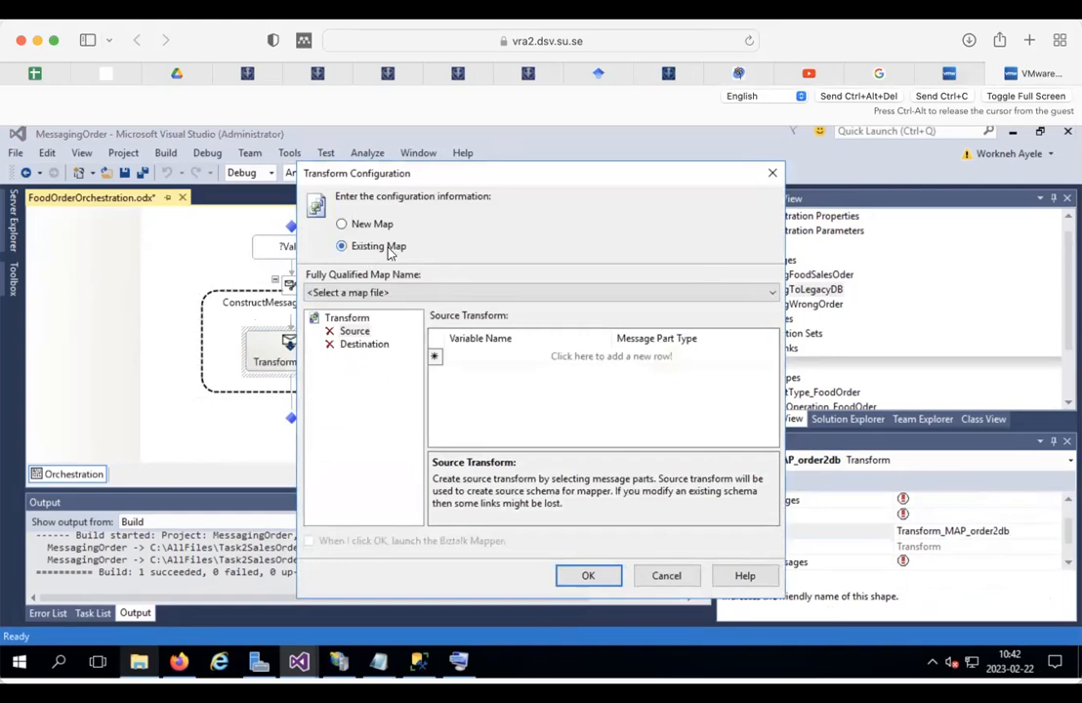
click(453, 293)
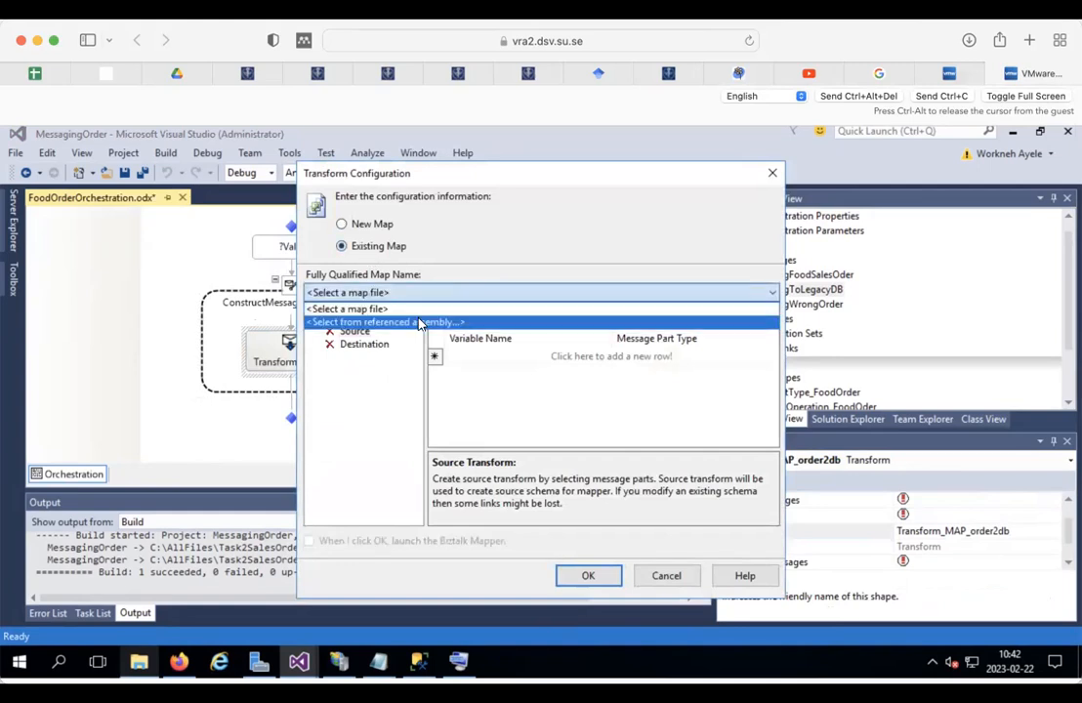
click(418, 321)
click(574, 315)
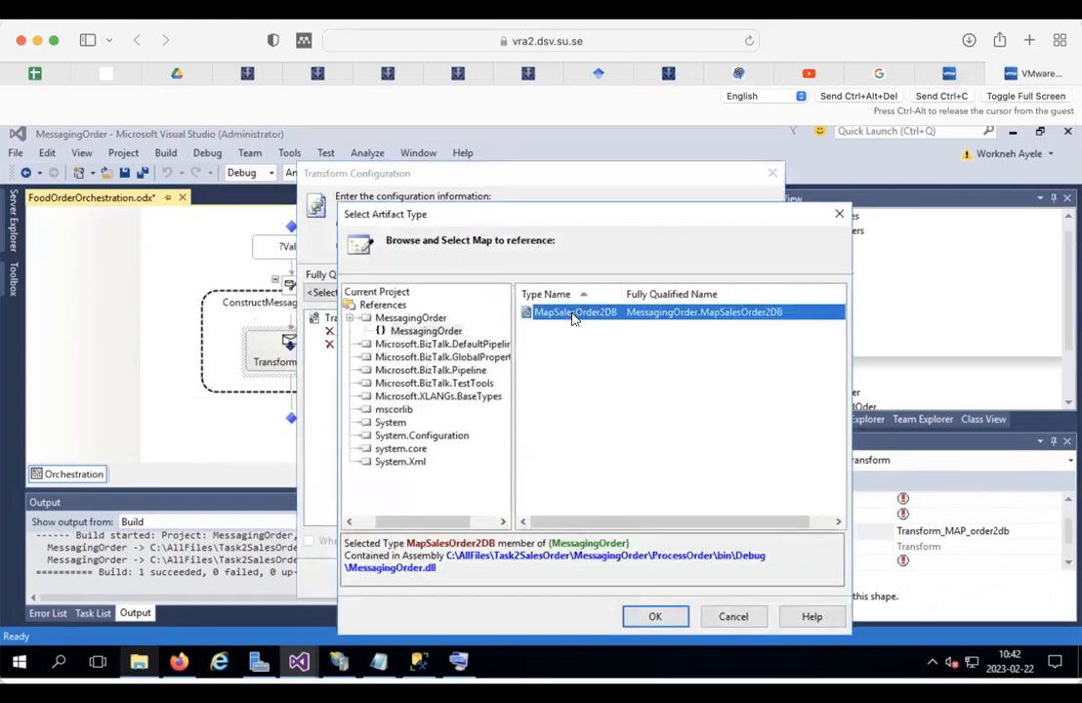
click(648, 615)
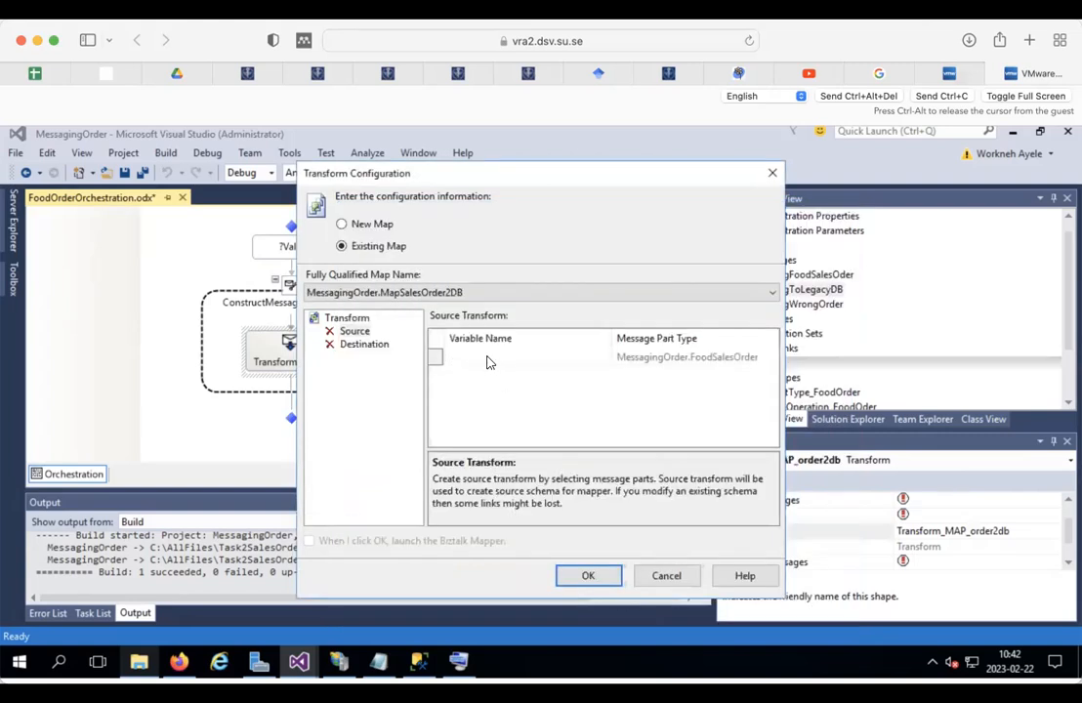
Step: Set msgFoodSalesOder as source and msgToLegacyDB as destination message, then confirm
click(351, 334)
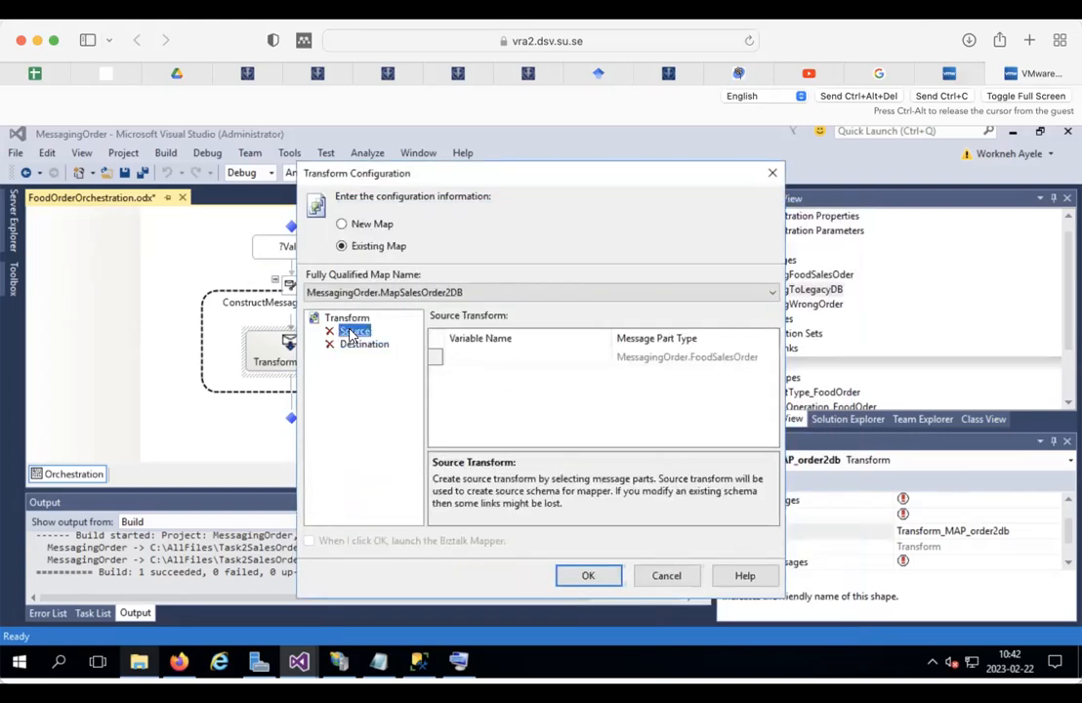
click(476, 357)
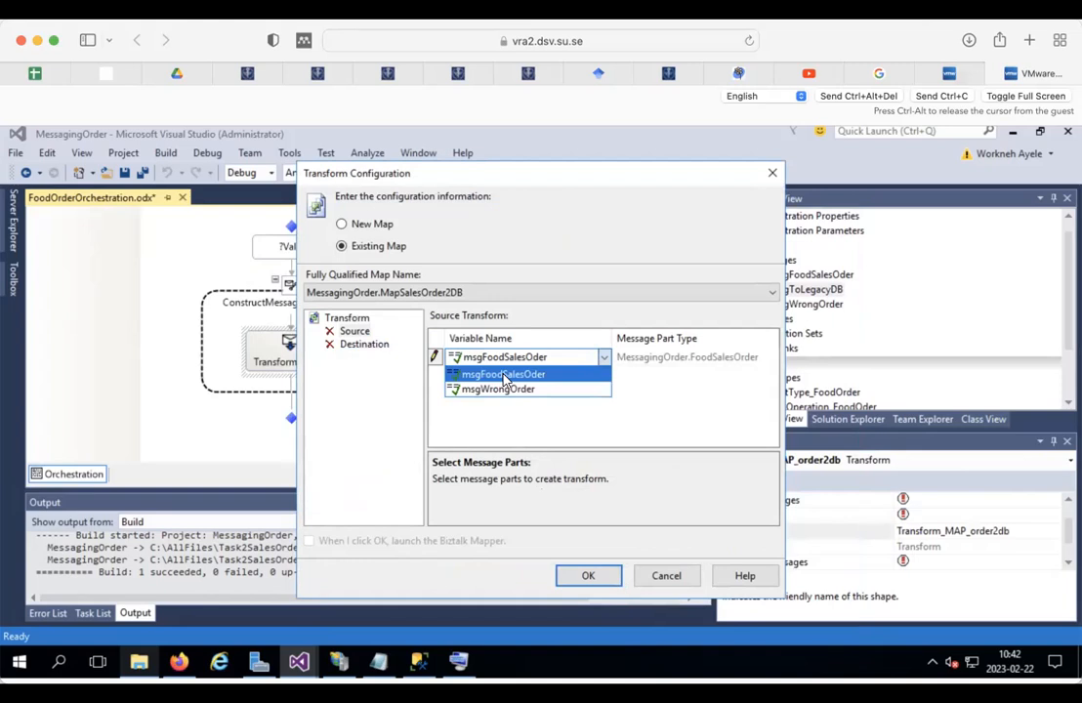
click(503, 379)
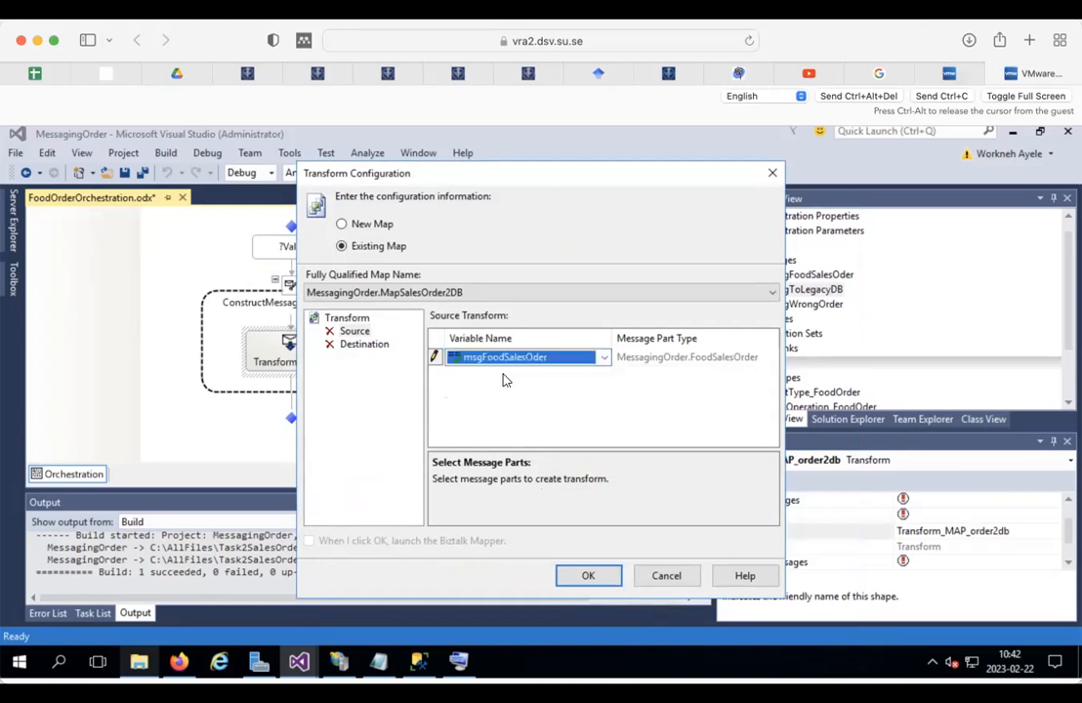
click(366, 344)
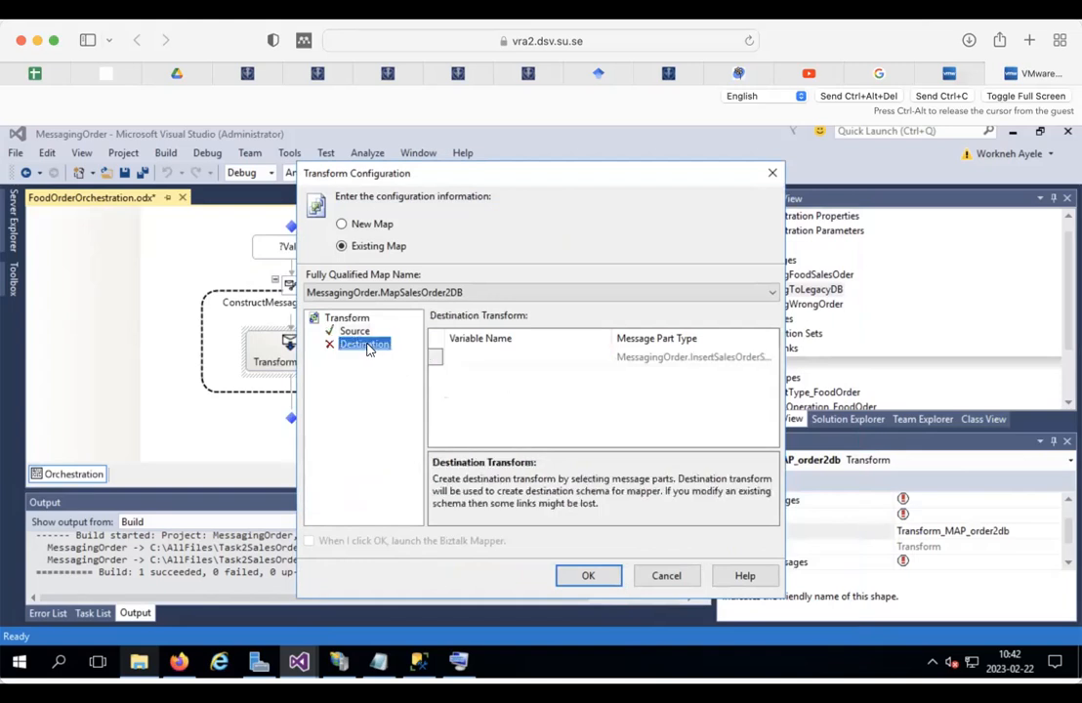
click(485, 356)
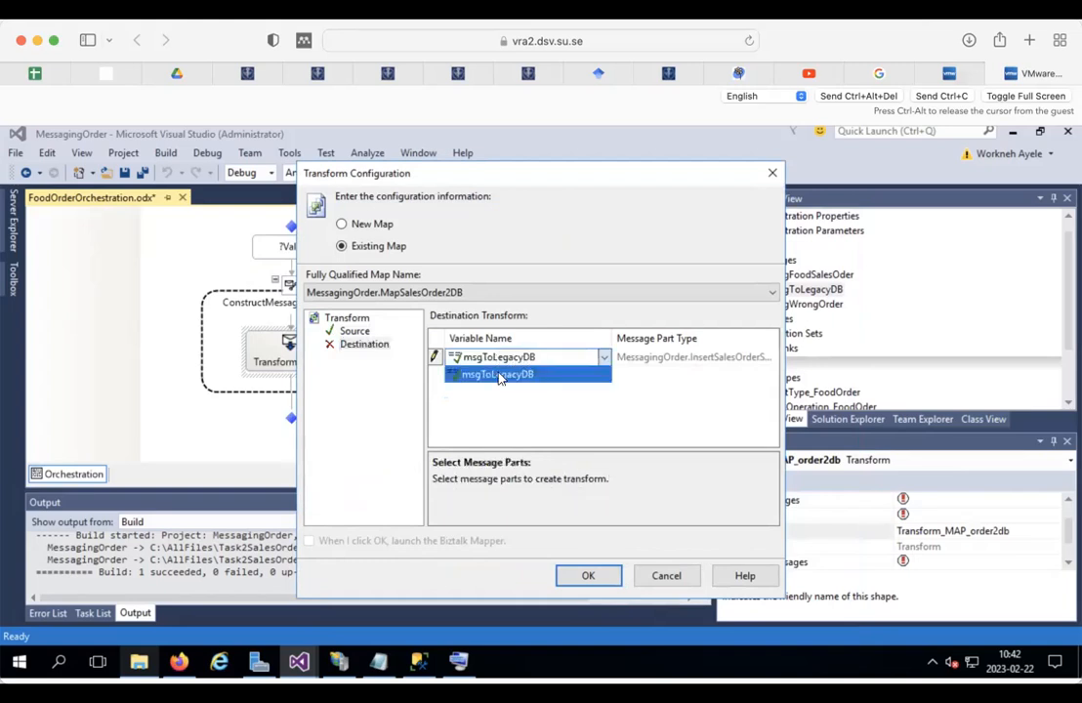
click(502, 375)
click(357, 333)
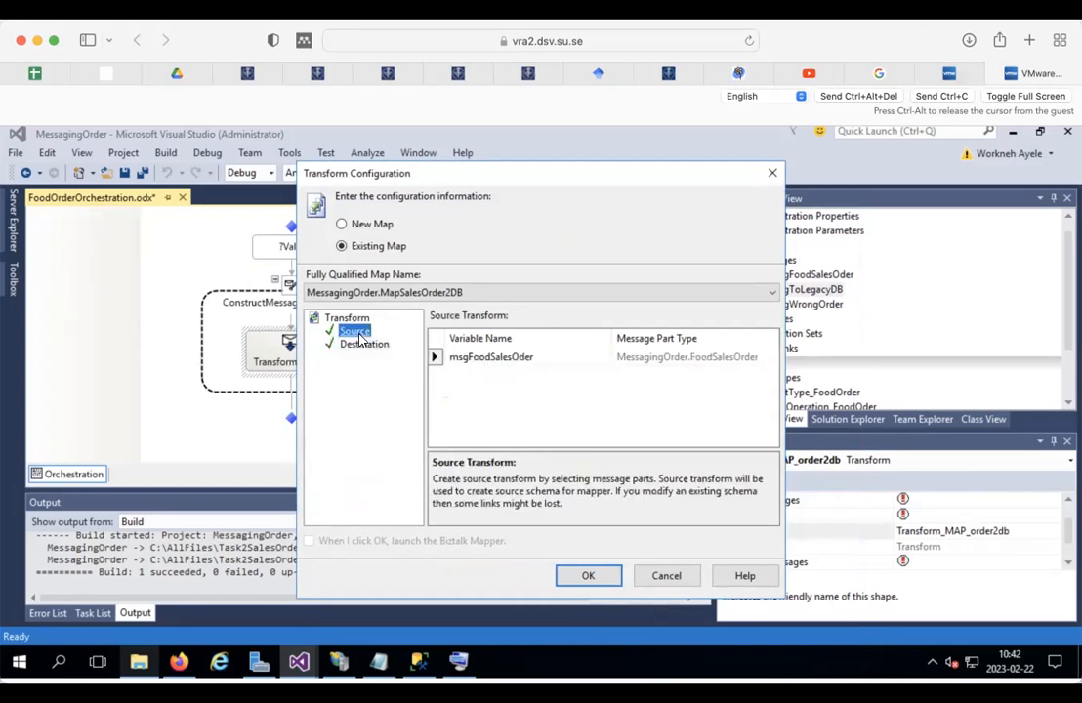
click(596, 578)
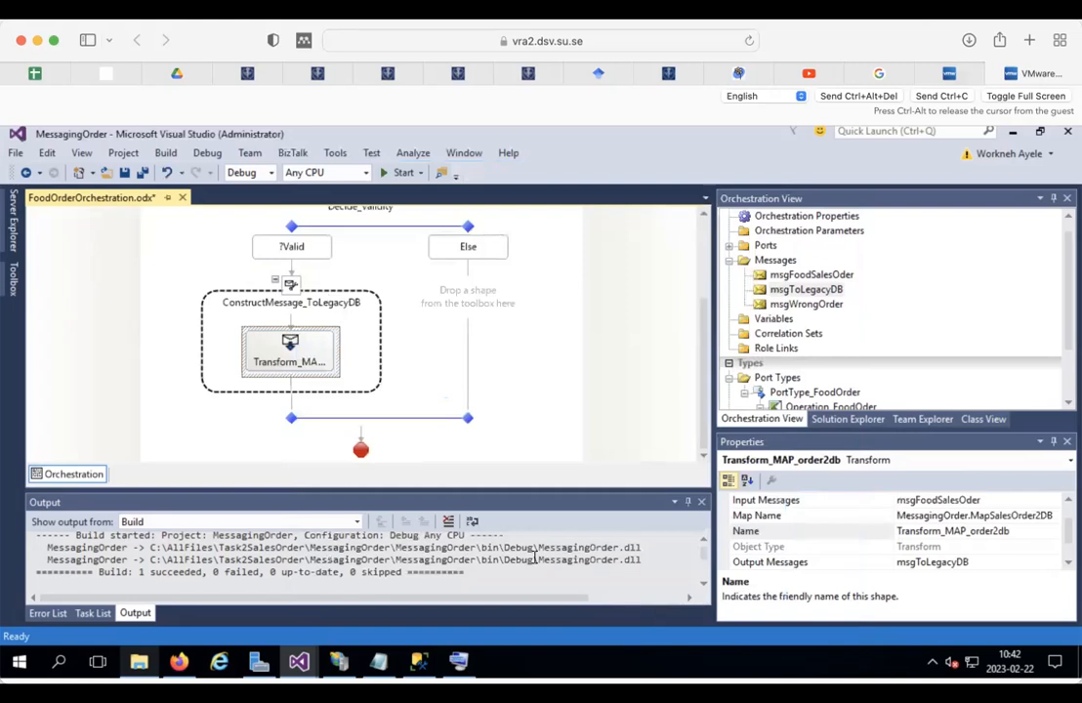
Step: Insert a Send shape below the construct block and name it Send_TOdb
click(290, 403)
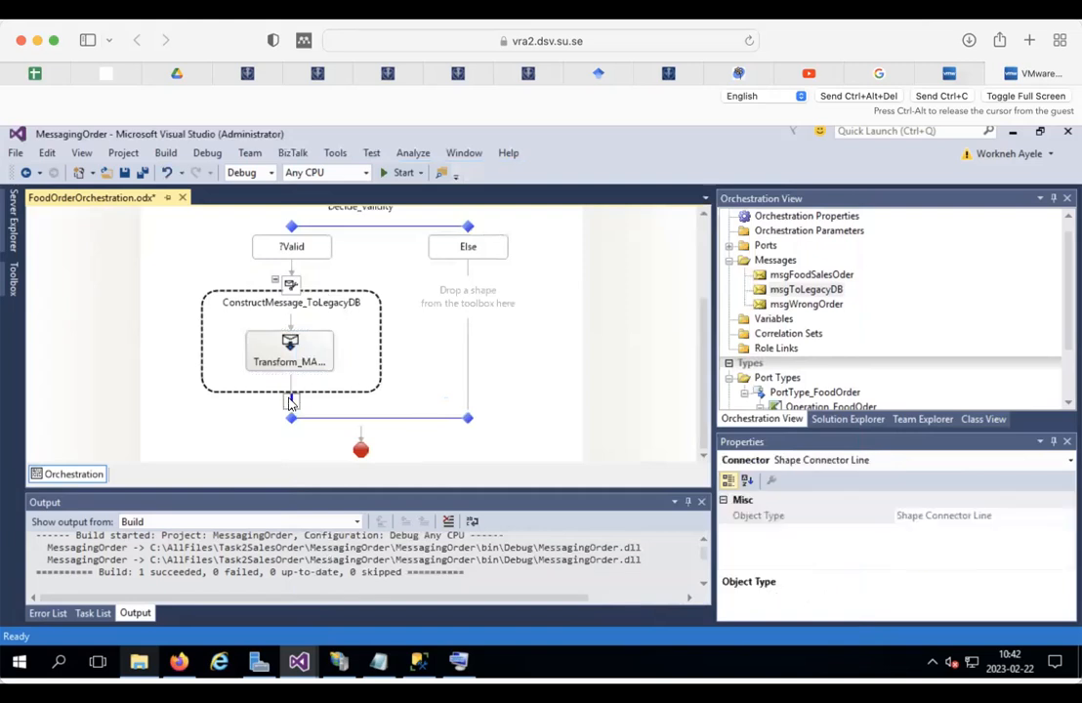
right_click(290, 404)
mouse_move(353, 411)
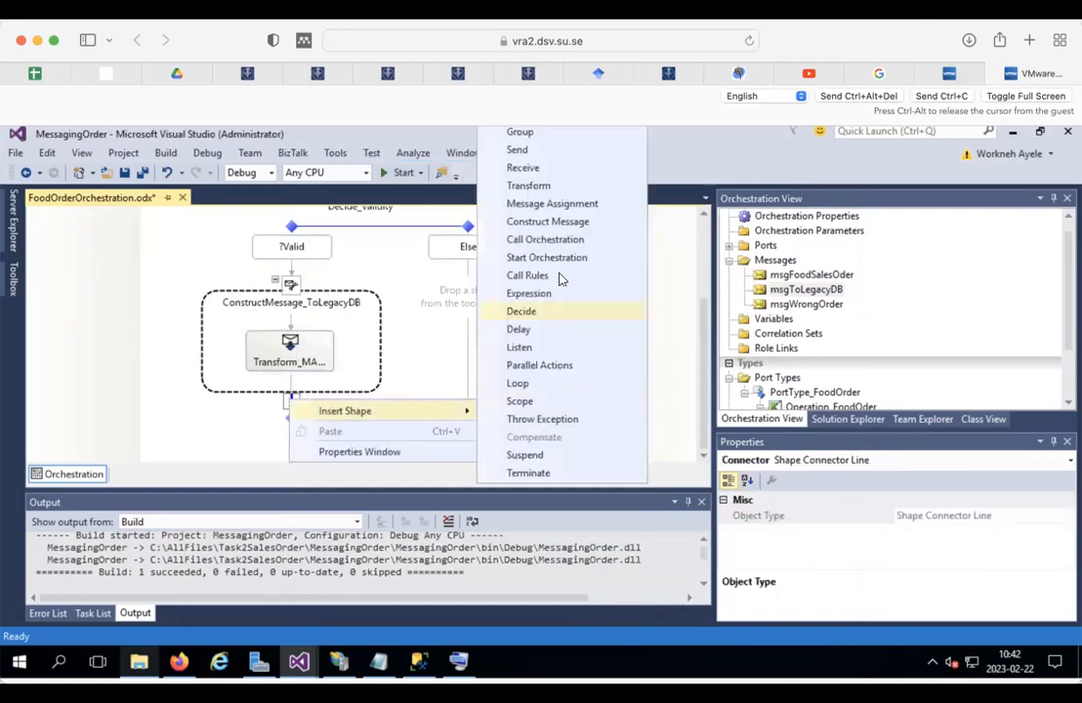
click(554, 151)
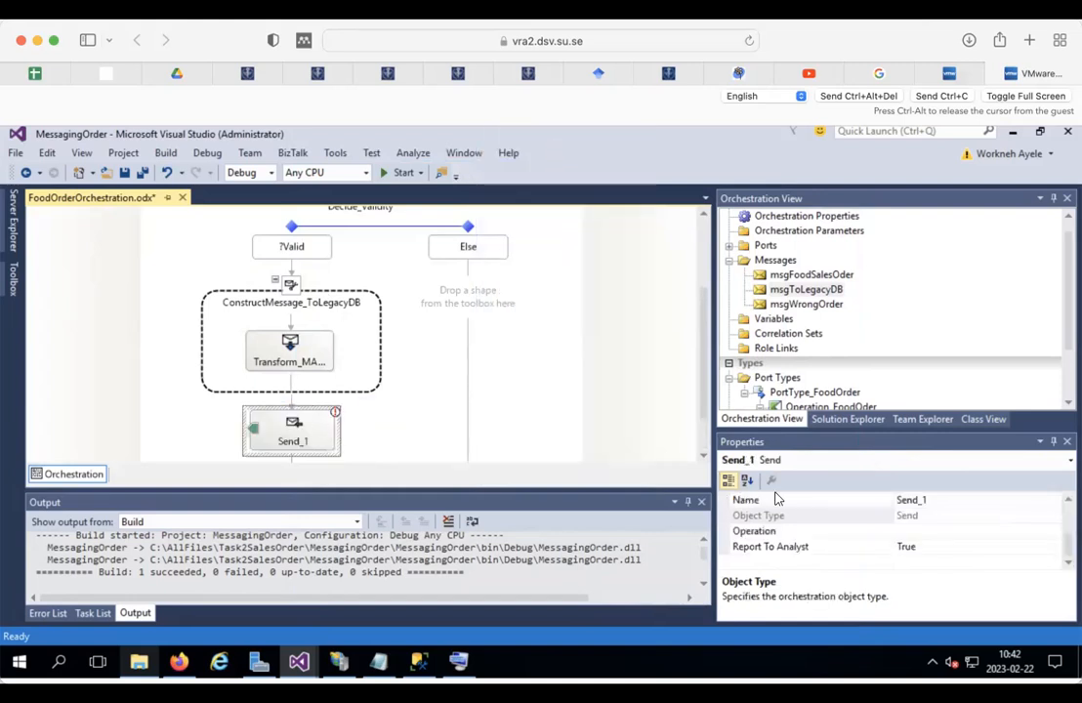
click(943, 499)
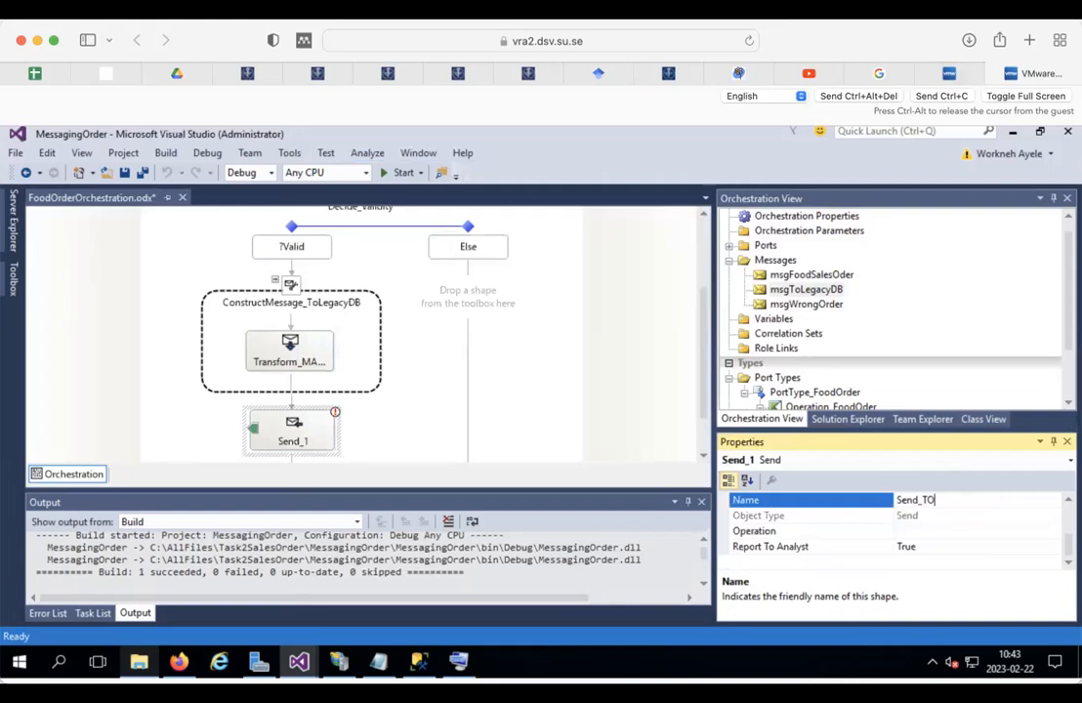
text(b)
click(310, 435)
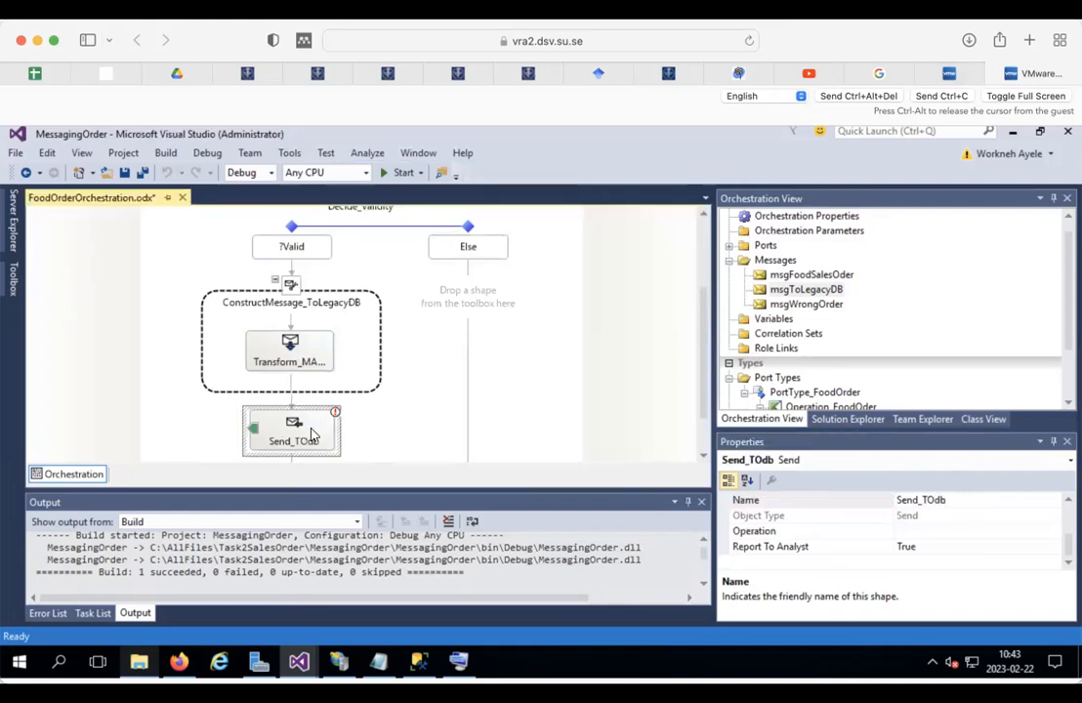
Step: Set the Send_TOdb shape's Message property to msgToLegacyDB
click(1068, 500)
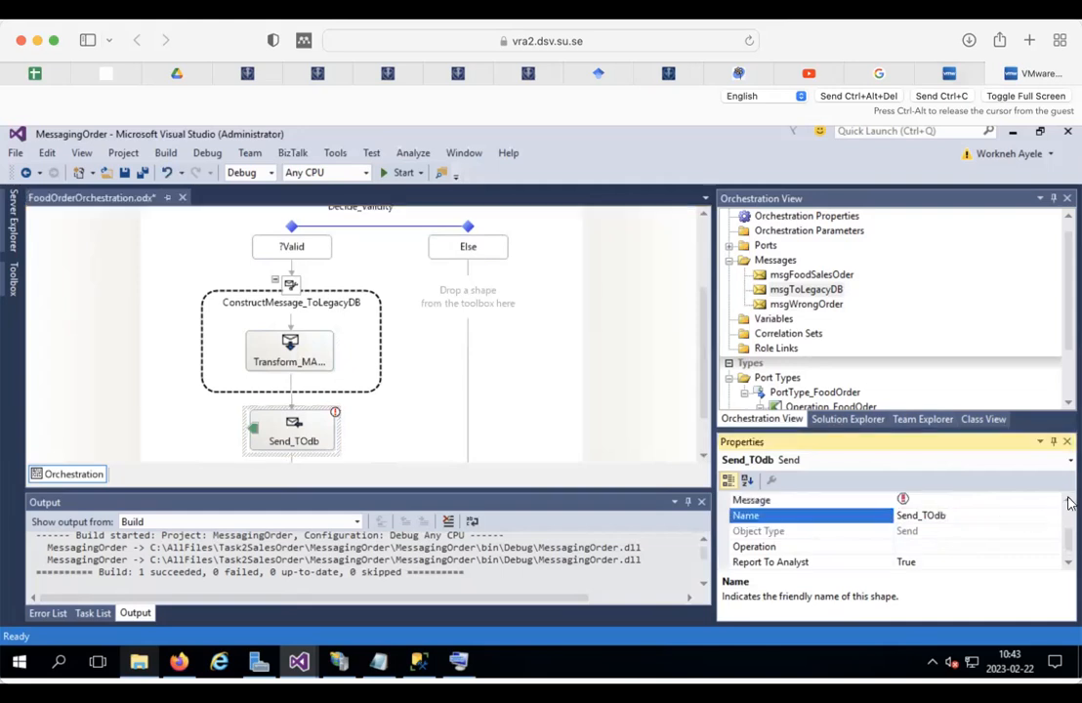
click(976, 500)
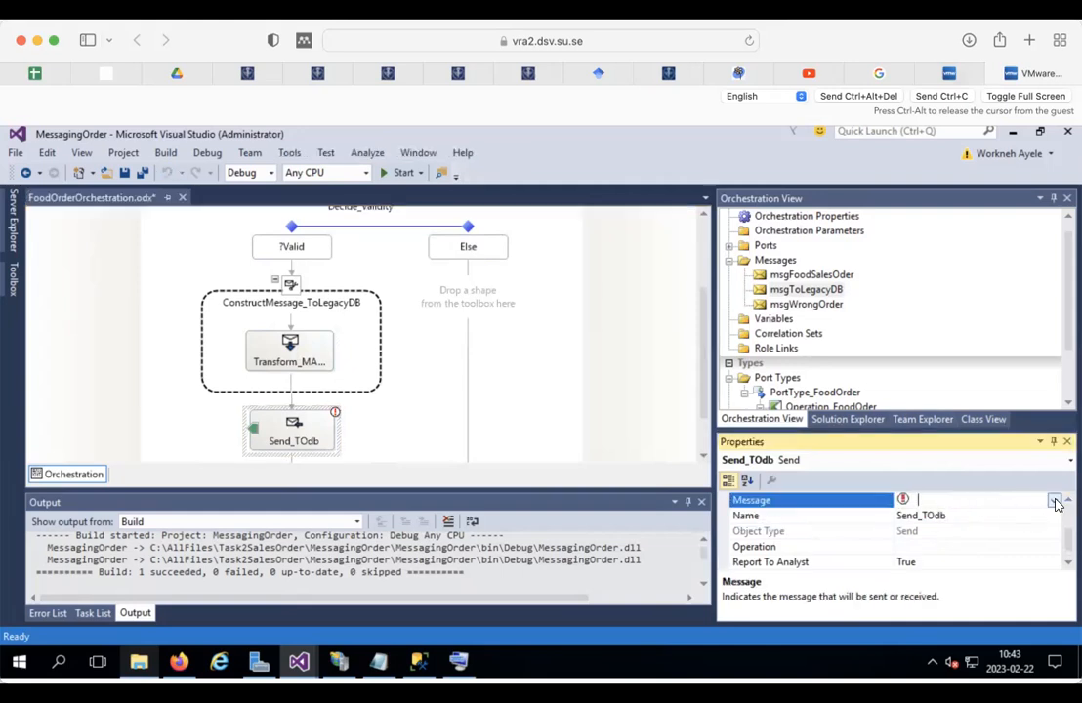
click(307, 357)
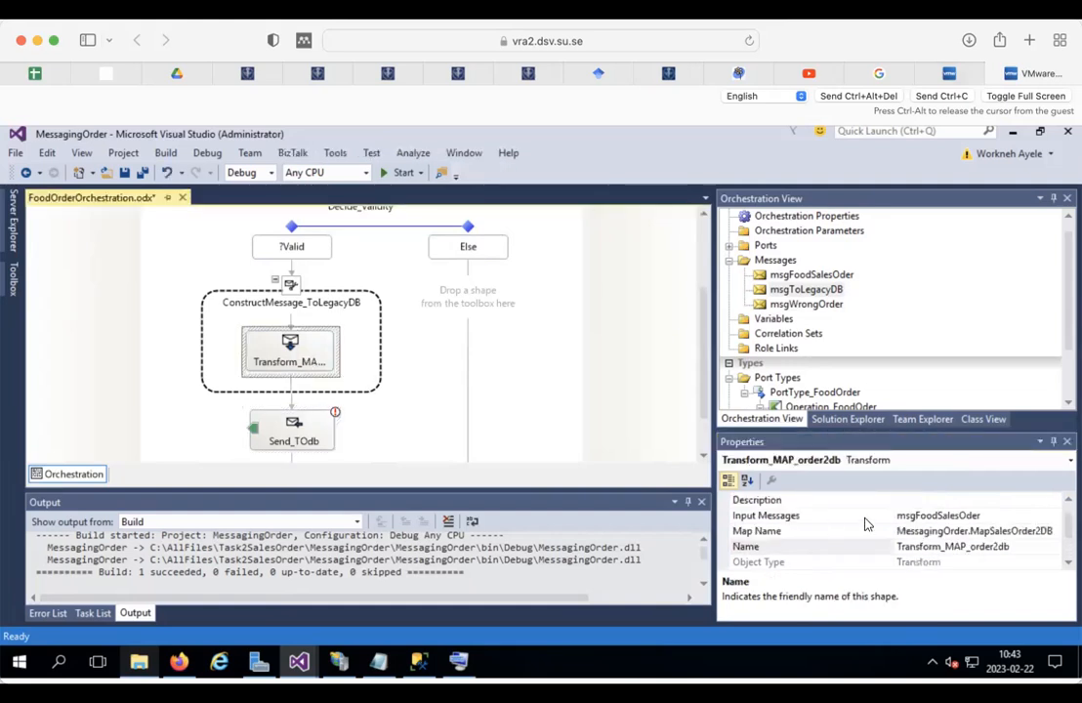
click(298, 425)
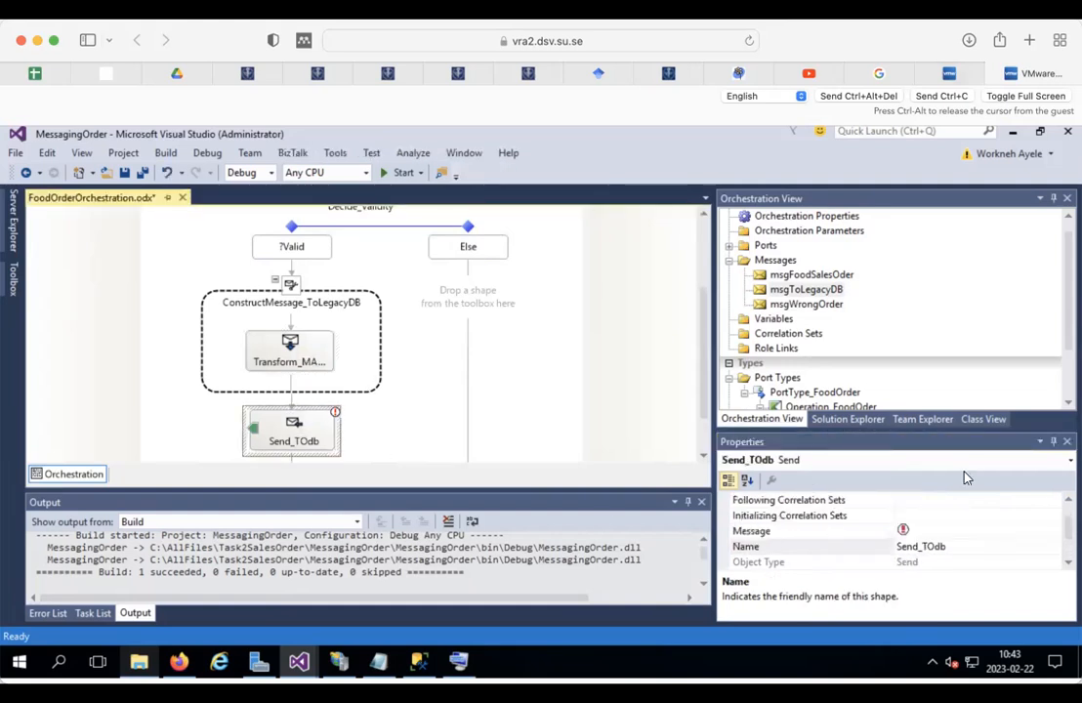
click(1033, 529)
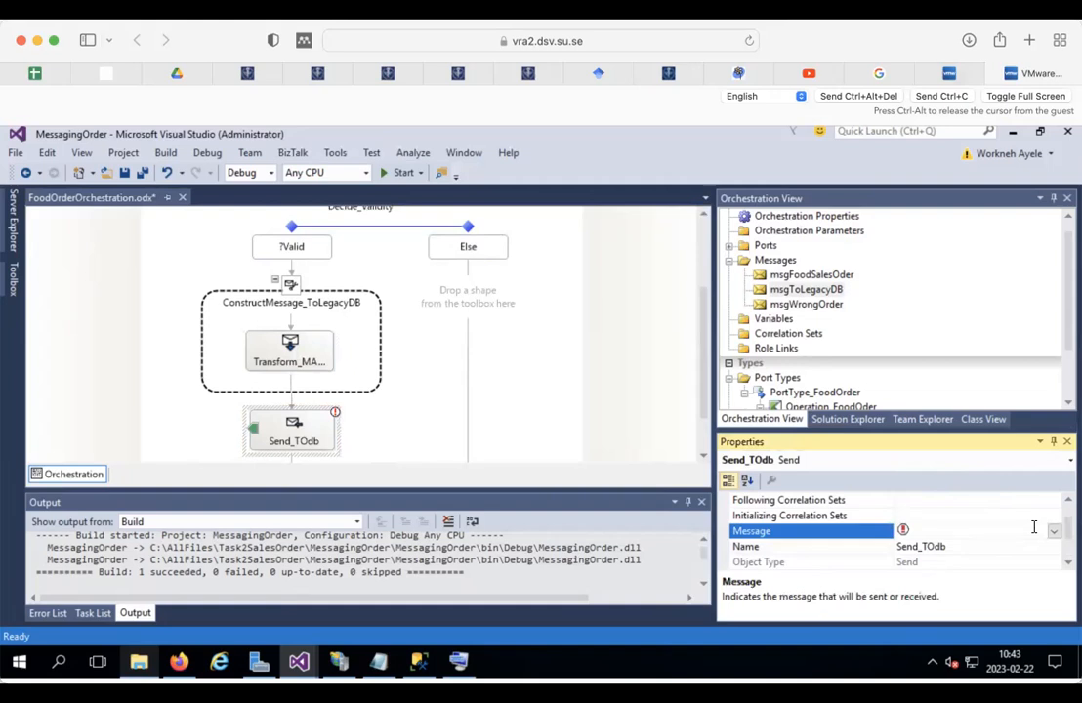
click(1054, 530)
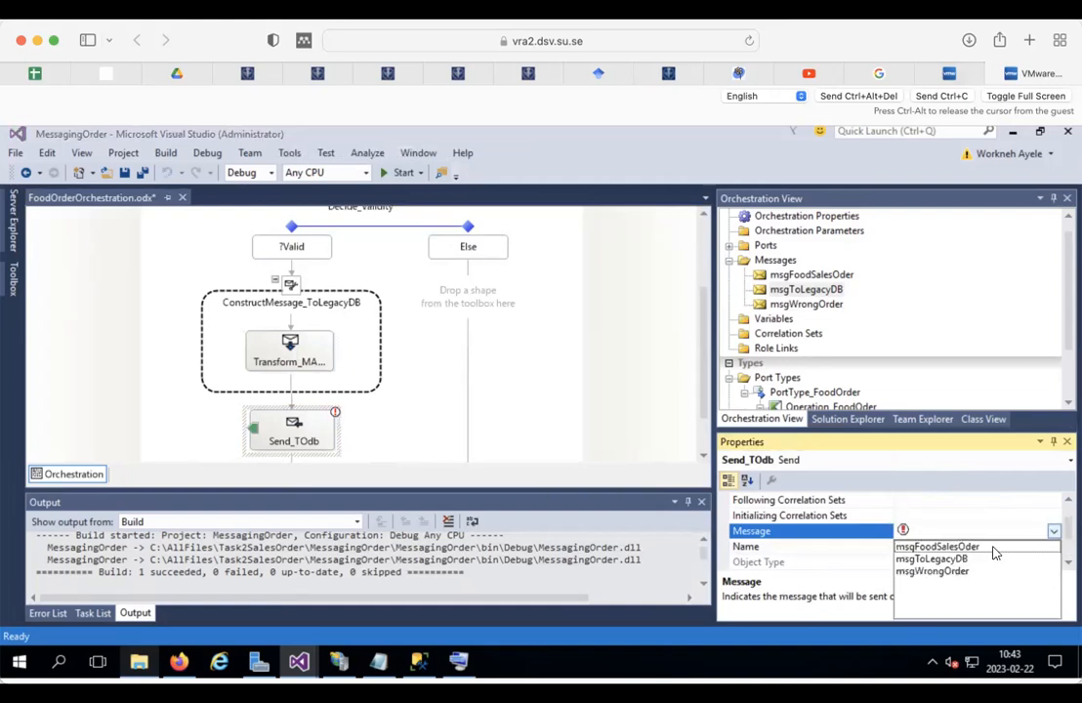
click(935, 559)
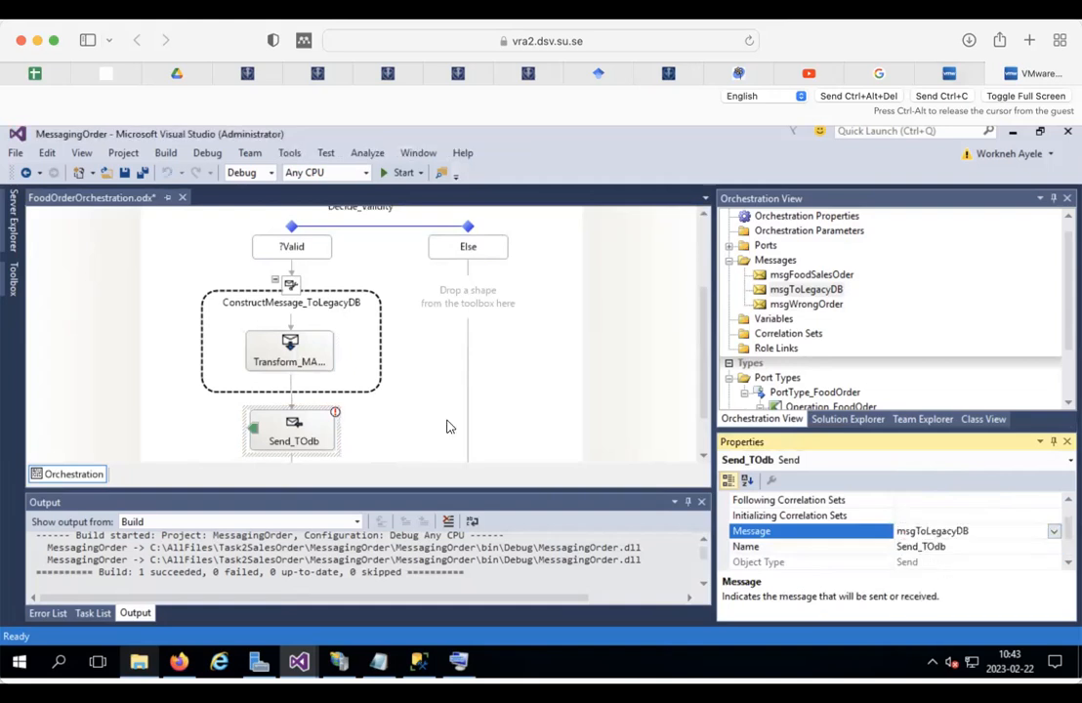
click(336, 414)
mouse_move(334, 416)
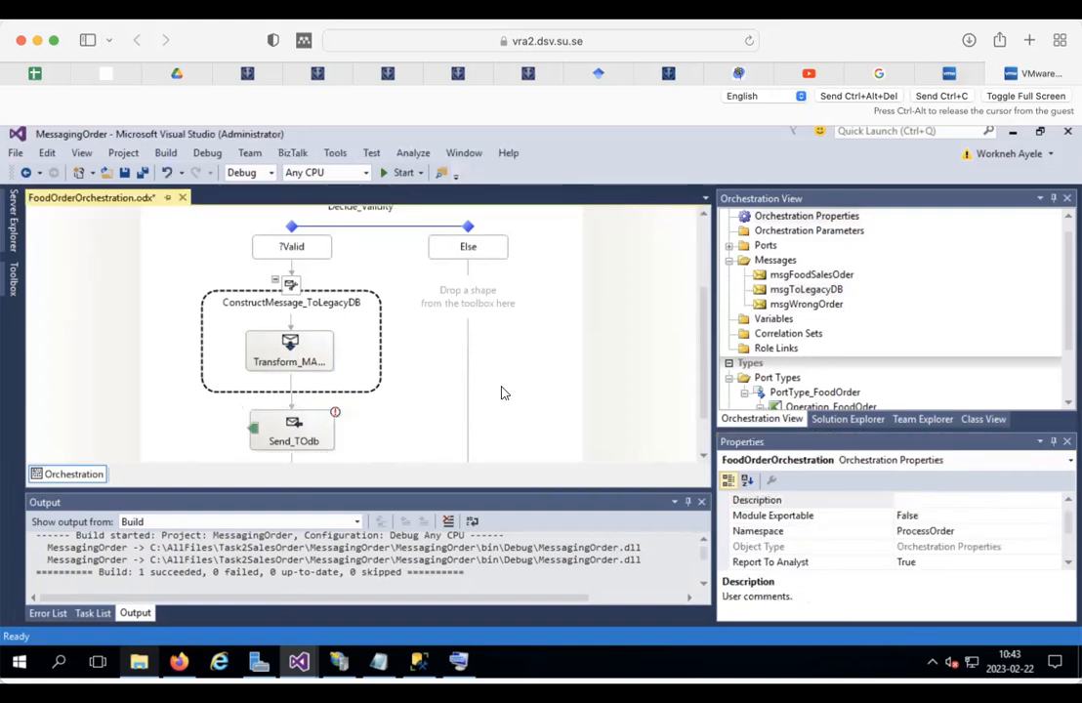
Step: Zoom the orchestration to 75% and drag the splitter right to widen the designer
right_click(571, 310)
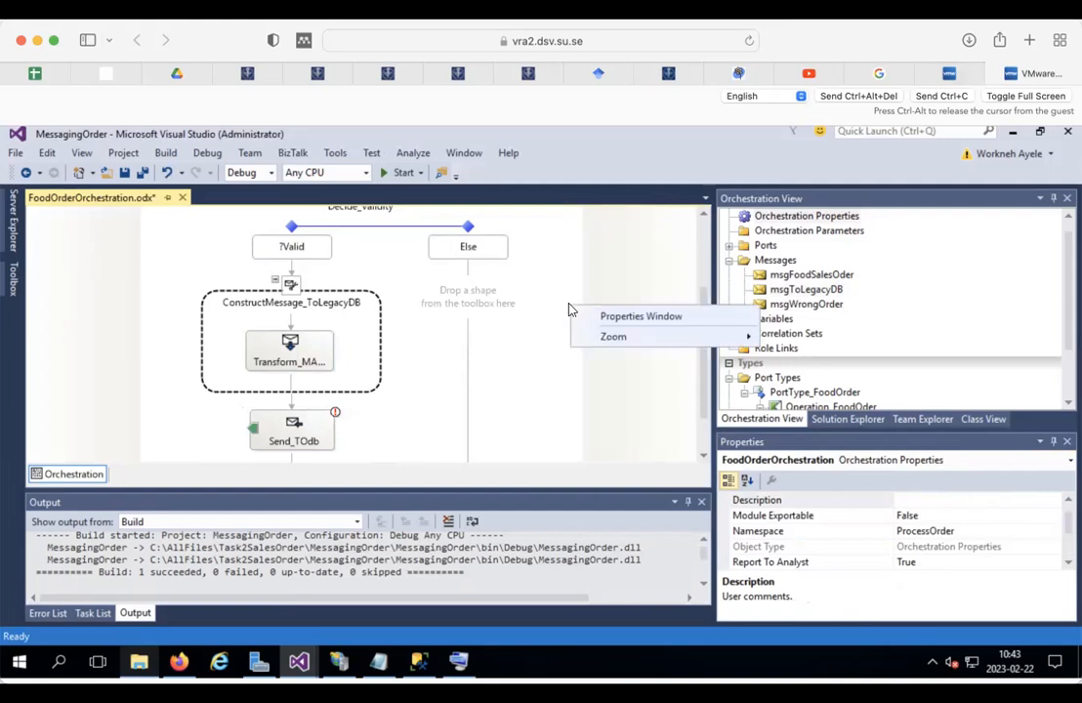
mouse_move(632, 347)
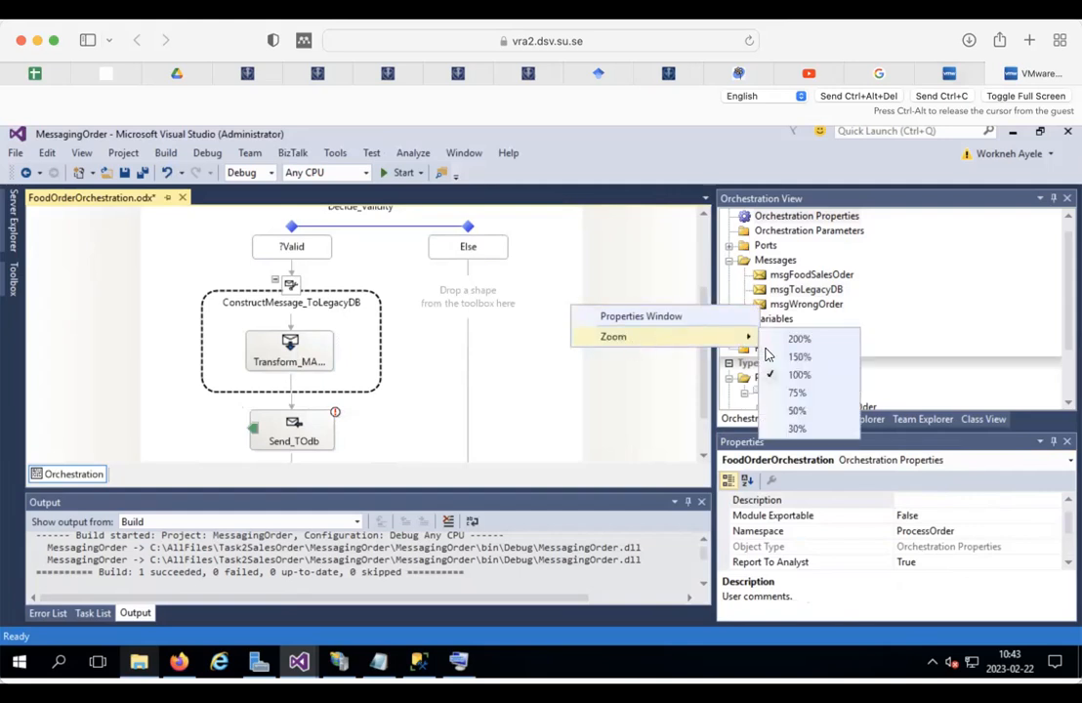
click(798, 392)
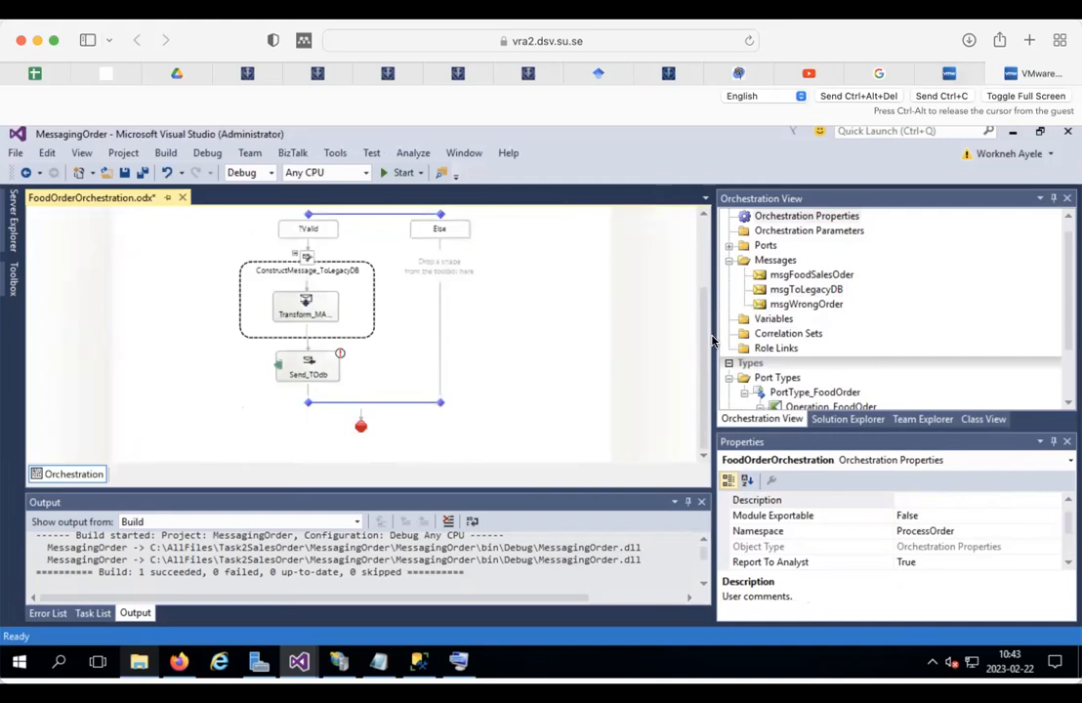
drag(712, 340, 754, 345)
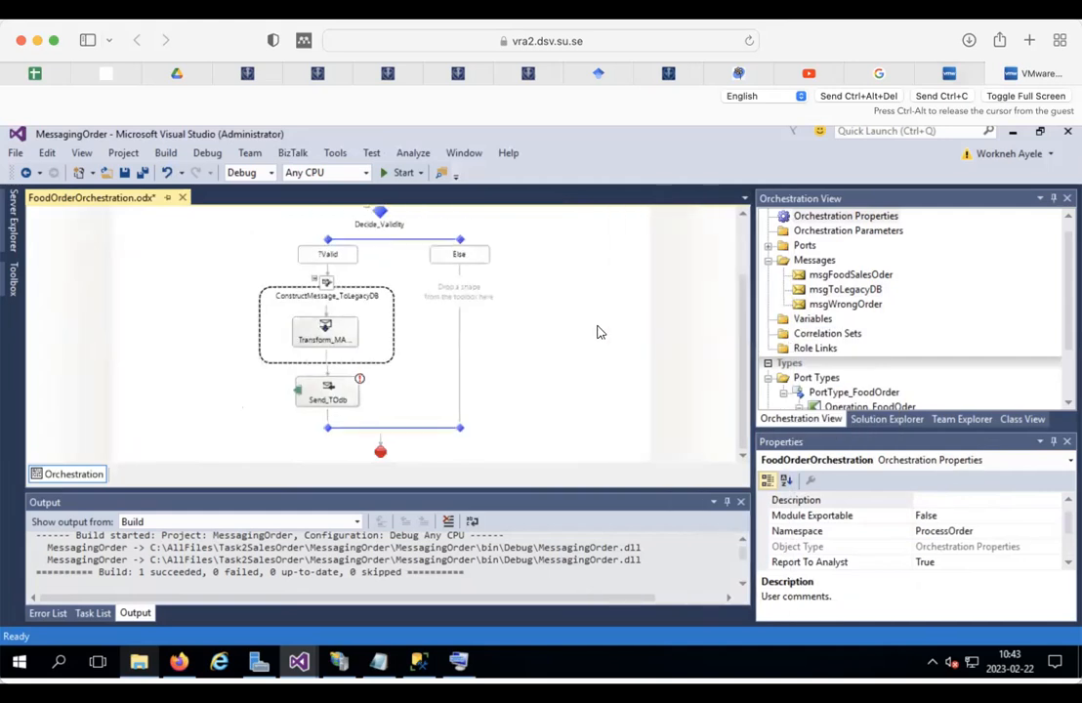
scroll(598, 335, up, 3)
scroll(599, 335, down, 3)
Step: Start a New Configured Port and name it Port_TODB
right_click(68, 375)
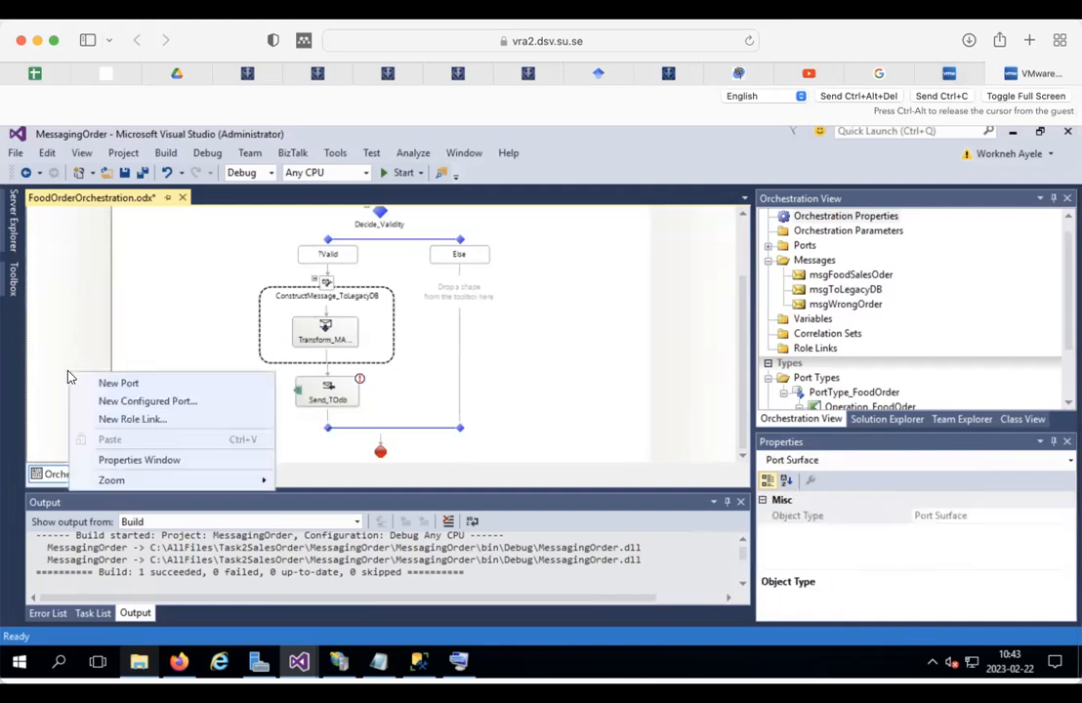
click(172, 402)
click(592, 568)
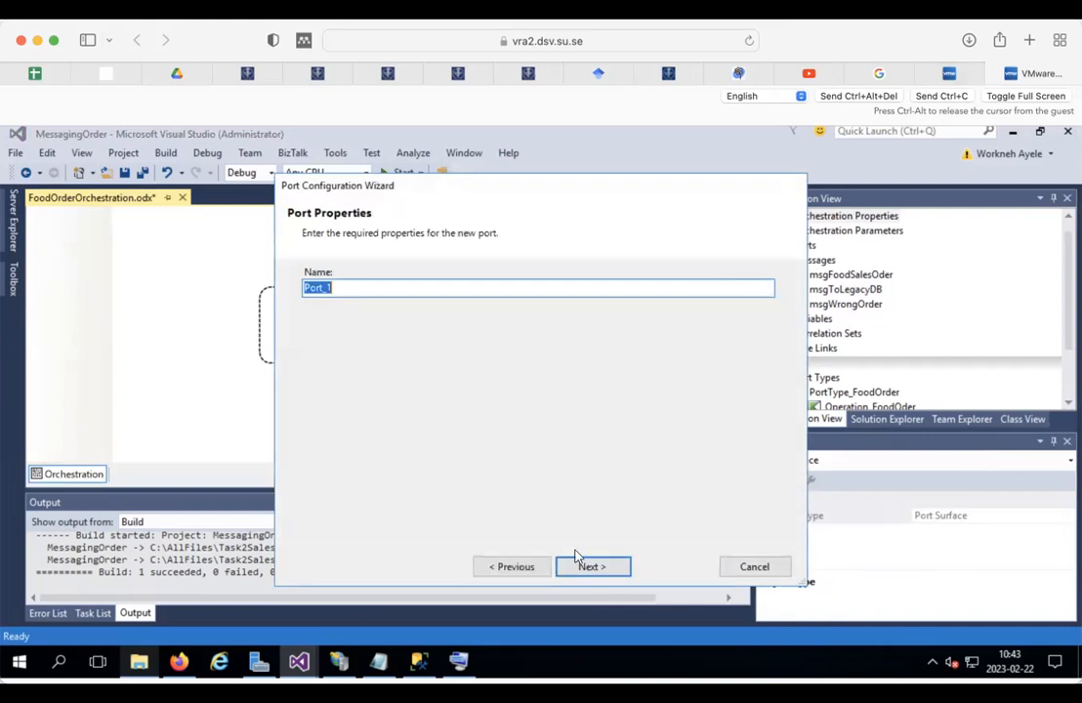
click(342, 287)
text(TODB)
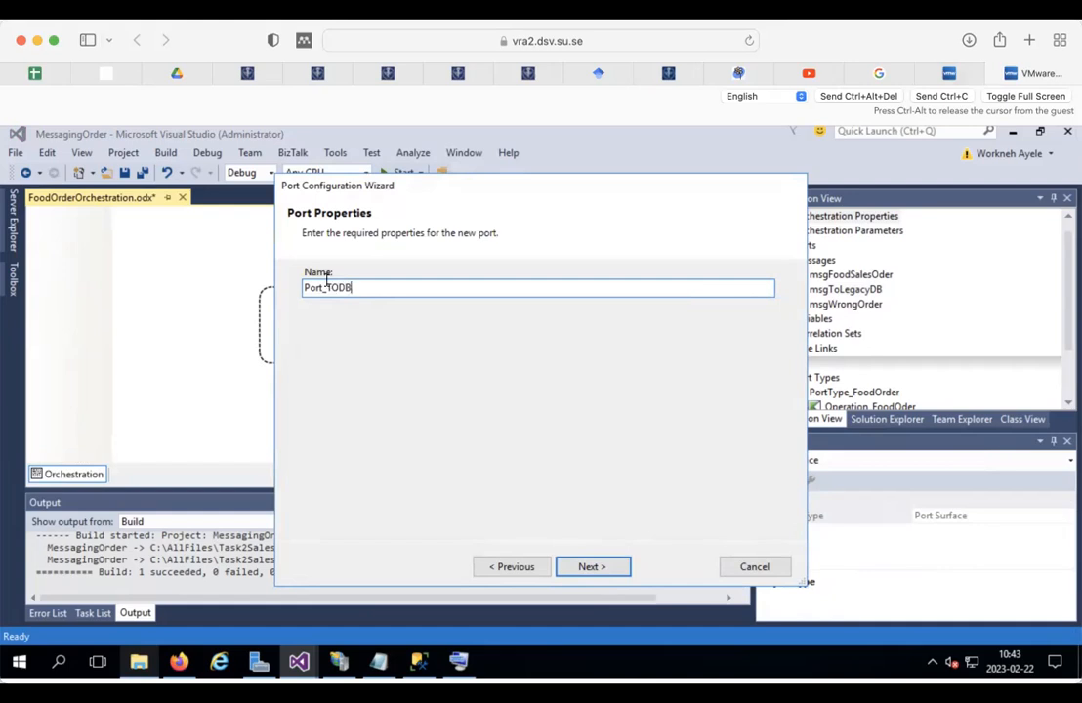
shift+click(329, 287)
key(ctrl+c)
click(584, 567)
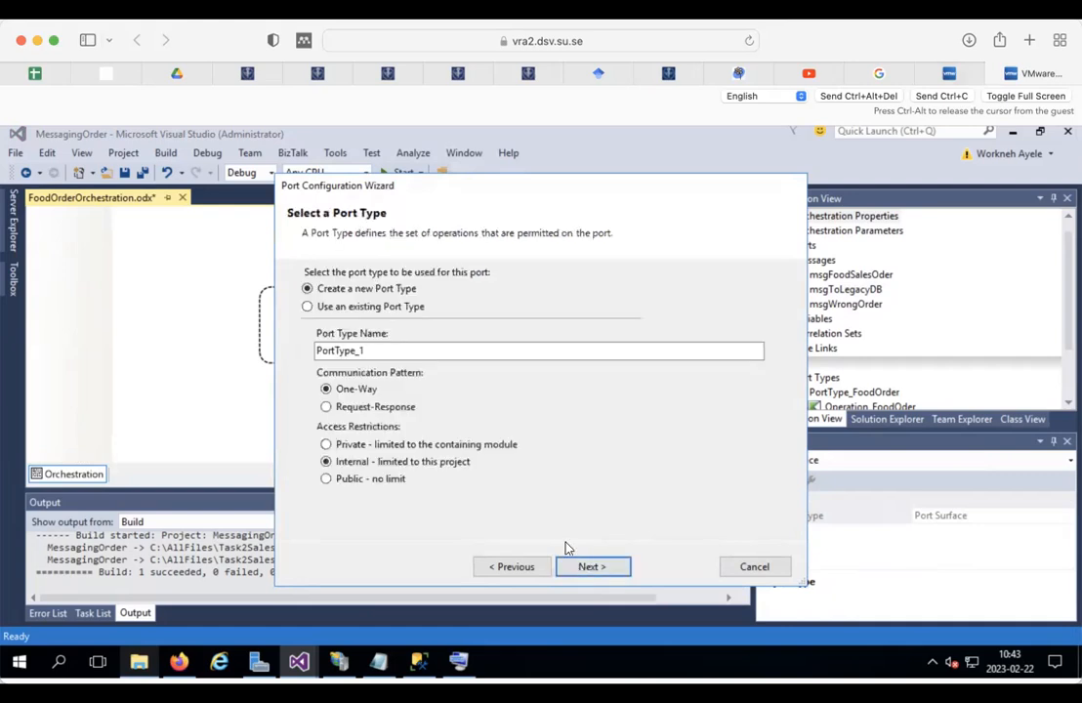
Step: Give it the new port type PortType_TODB, make it a sending port, and finish
click(366, 350)
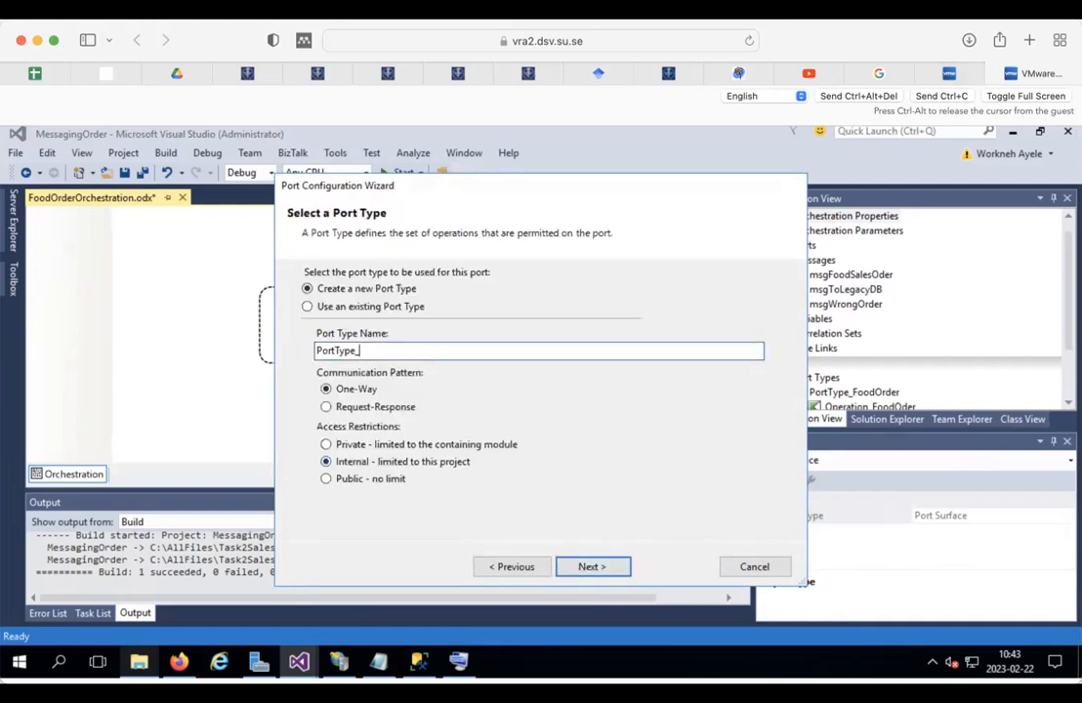
key(ctrl+v)
click(589, 567)
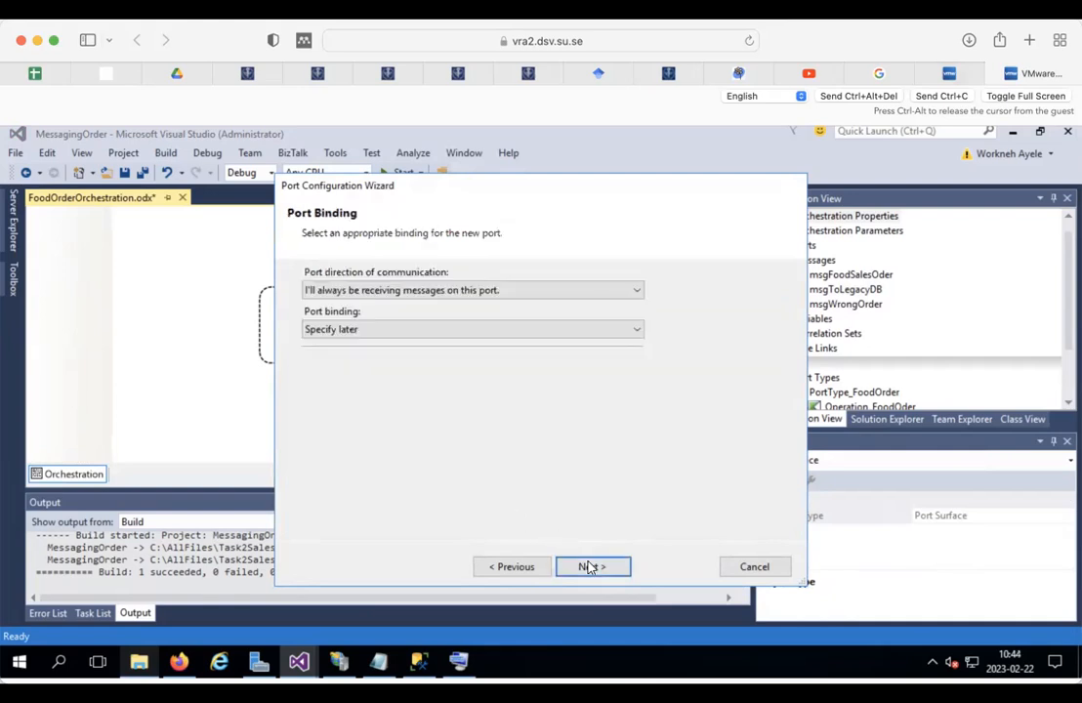
click(395, 293)
click(393, 319)
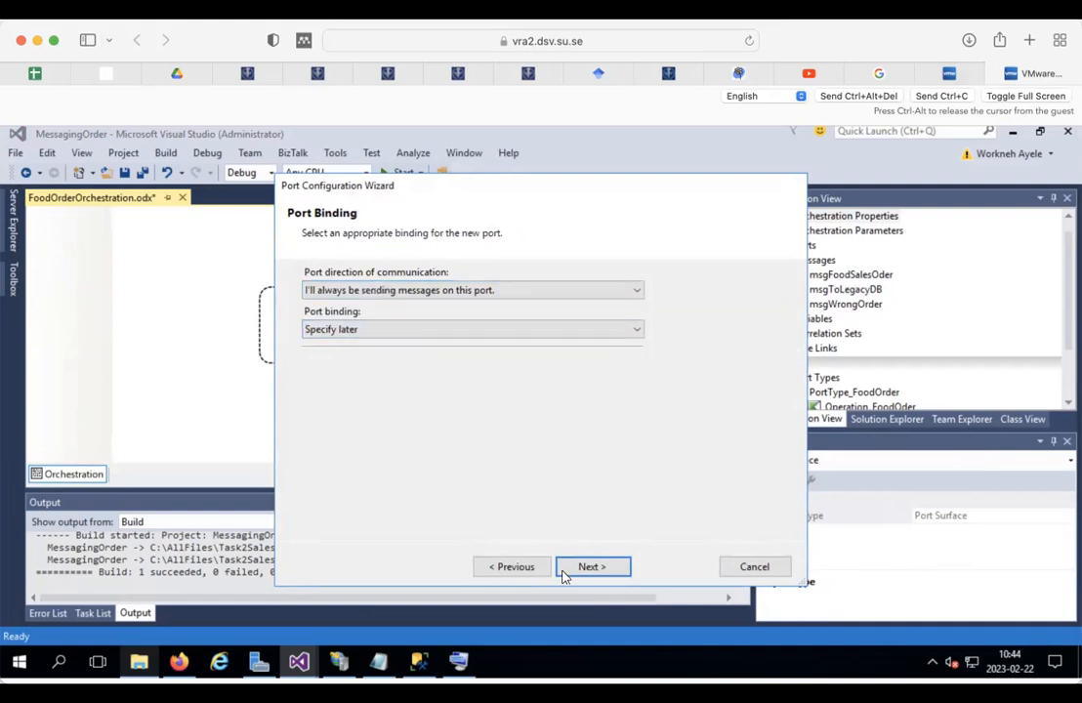
click(593, 566)
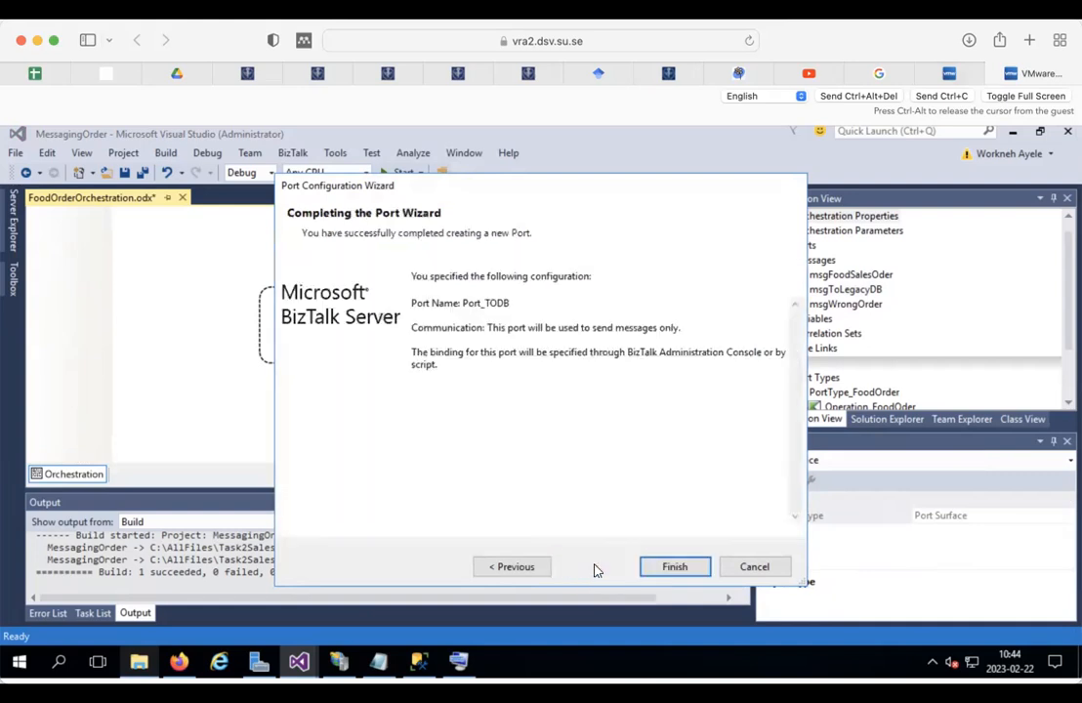
click(677, 568)
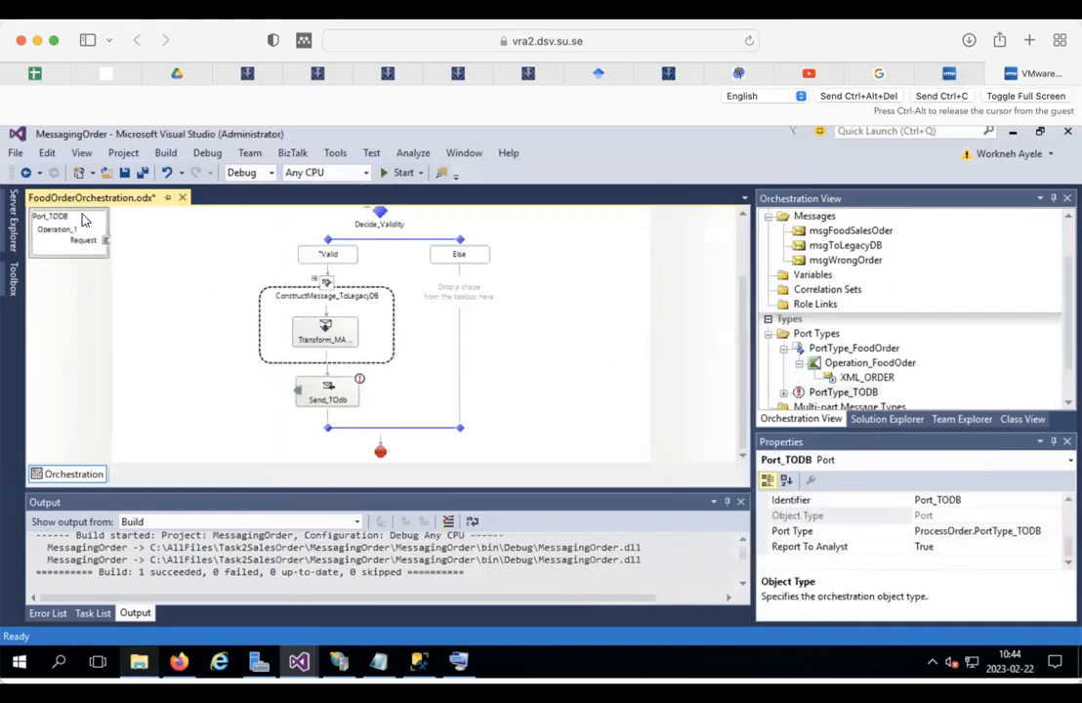
Step: Connect Send_TOdb to Port_TODB and rename the port's operation to Operation_TODB
drag(85, 213, 89, 387)
drag(296, 446, 116, 402)
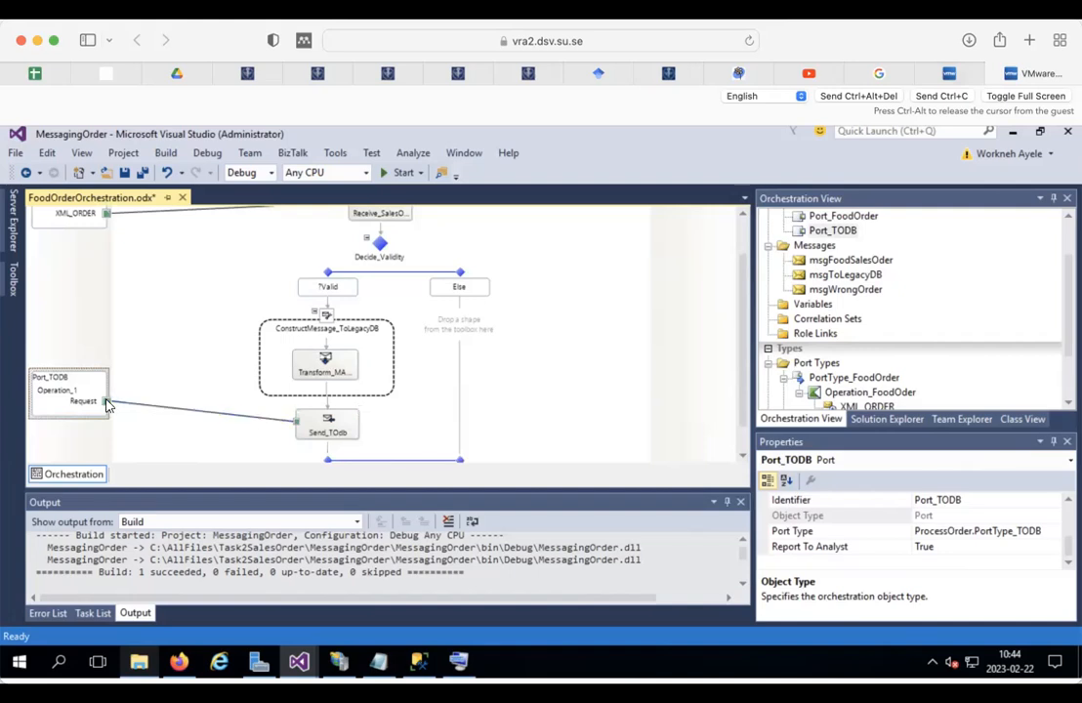
right_click(56, 390)
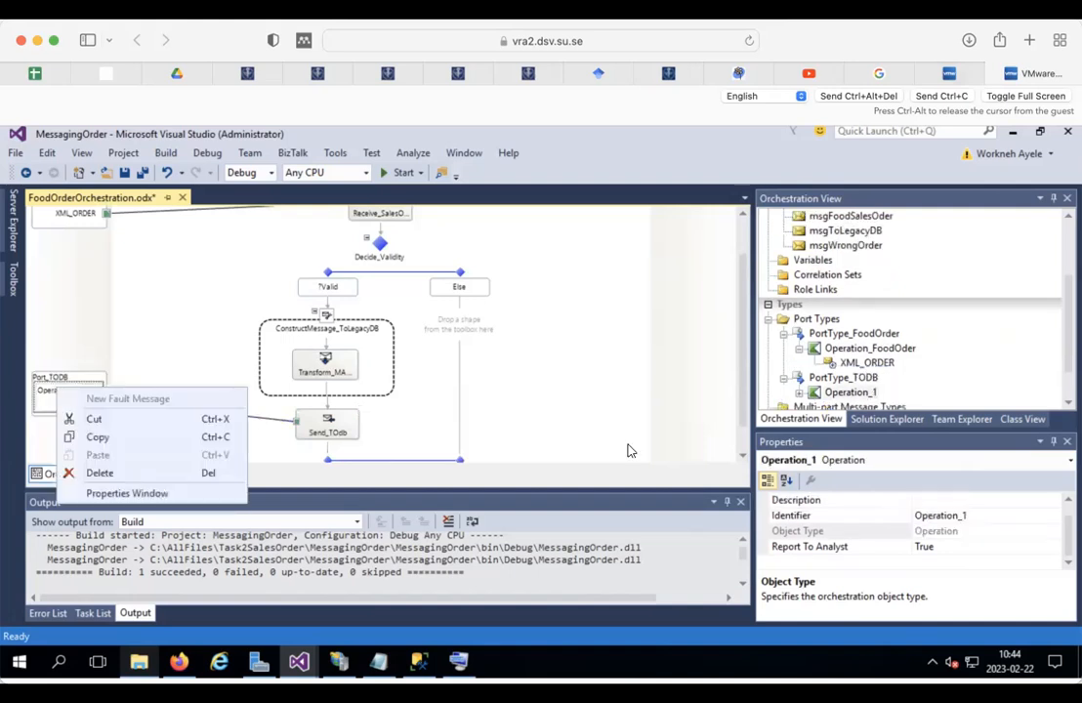
click(993, 515)
key(BackSpace)
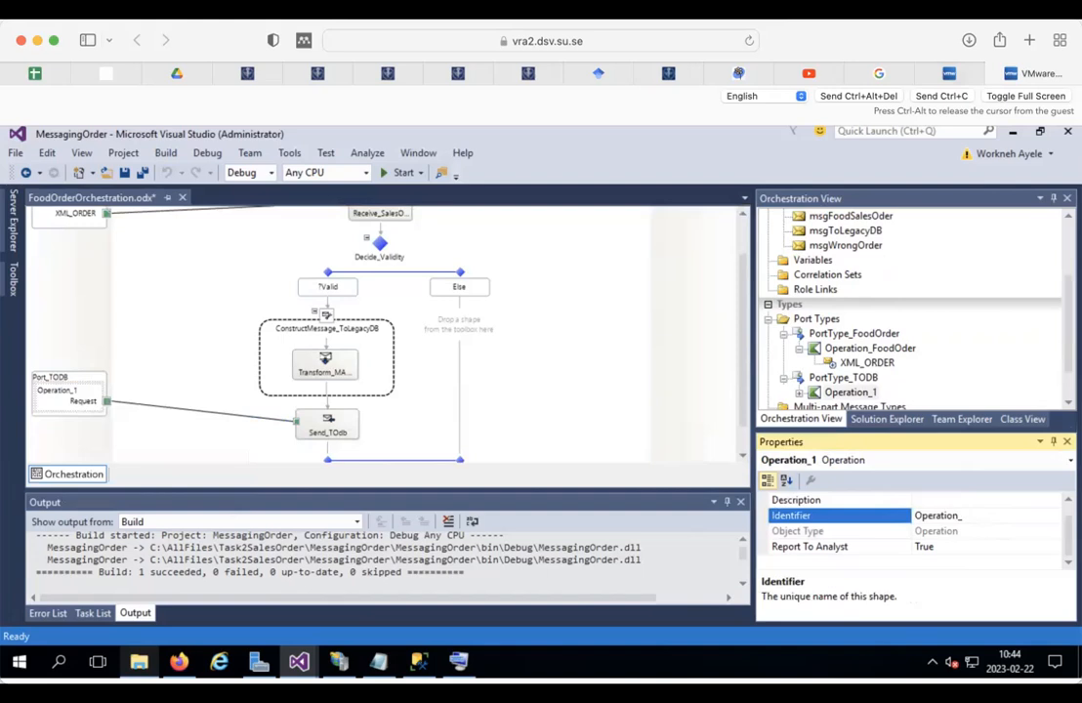
text(TODB)
click(219, 402)
Step: Rename the operation's Request message to TOSQL_DB, then bring up File Explorer
click(82, 400)
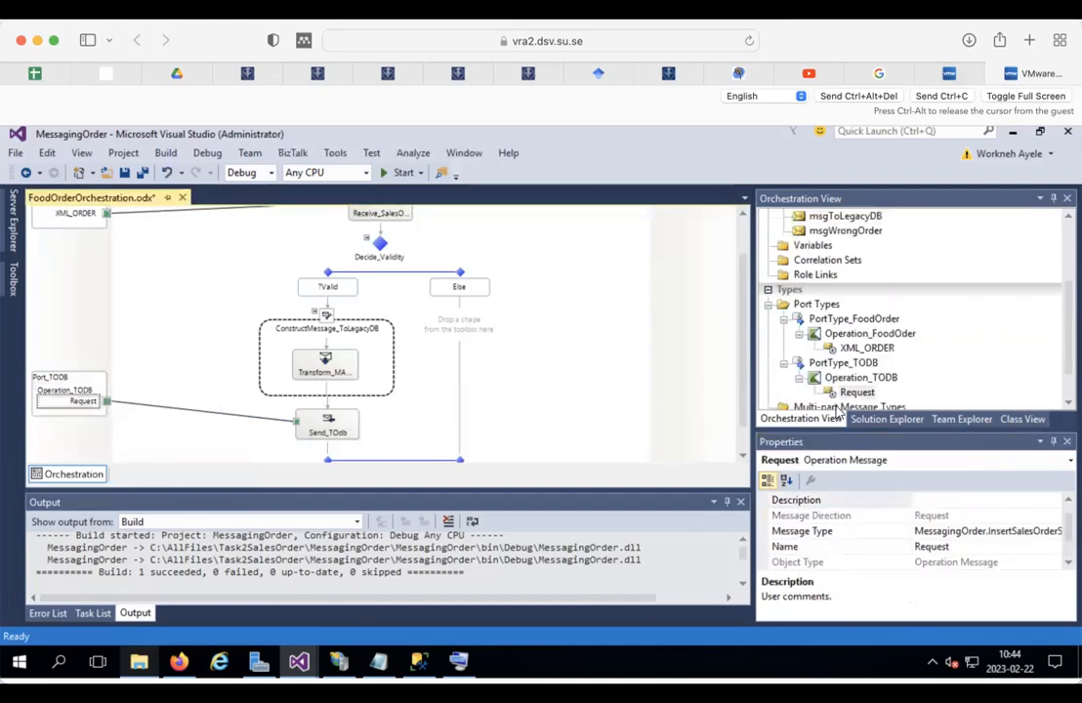
double_click(937, 547)
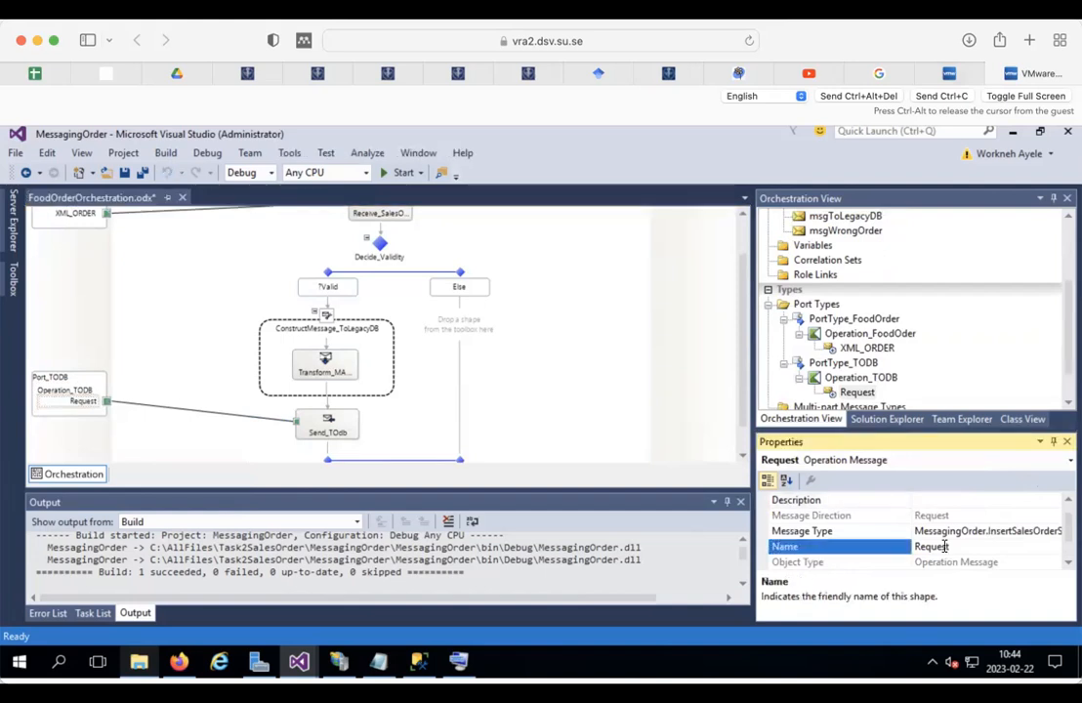
text(TOSQ)
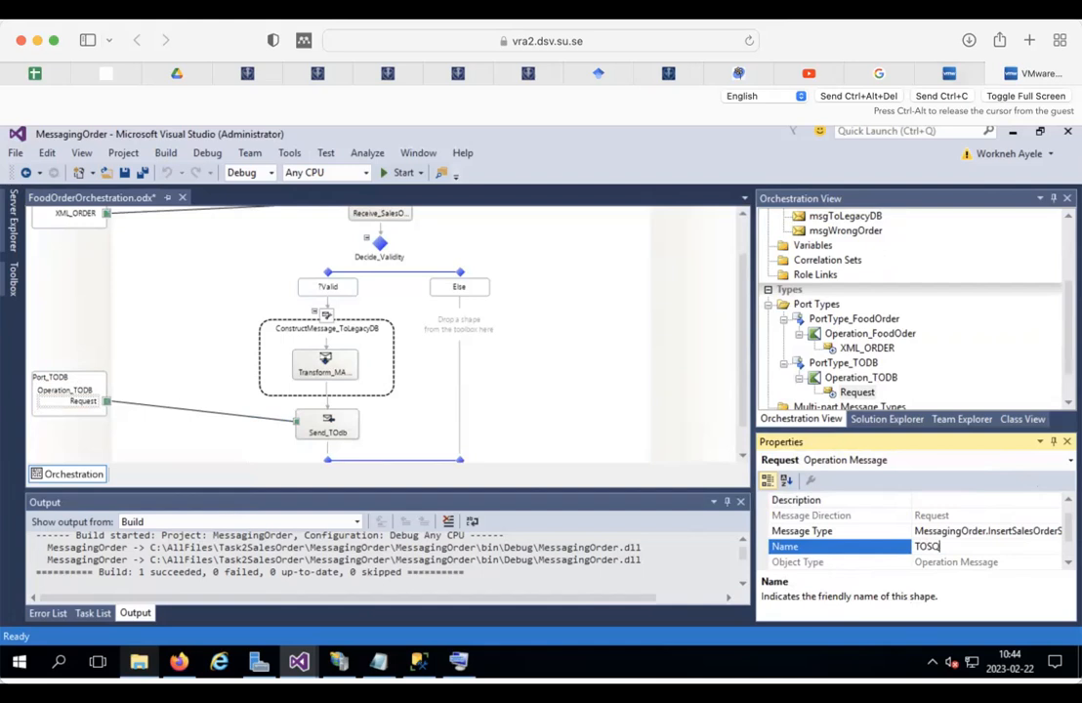
text(L_DB)
click(623, 350)
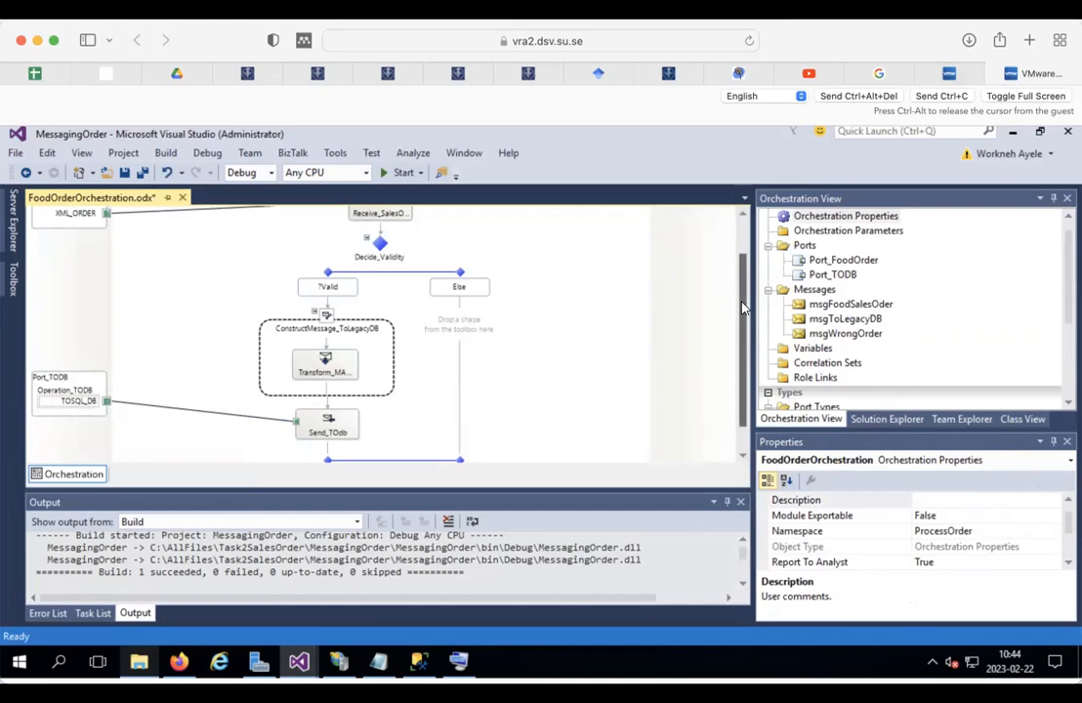
click(467, 338)
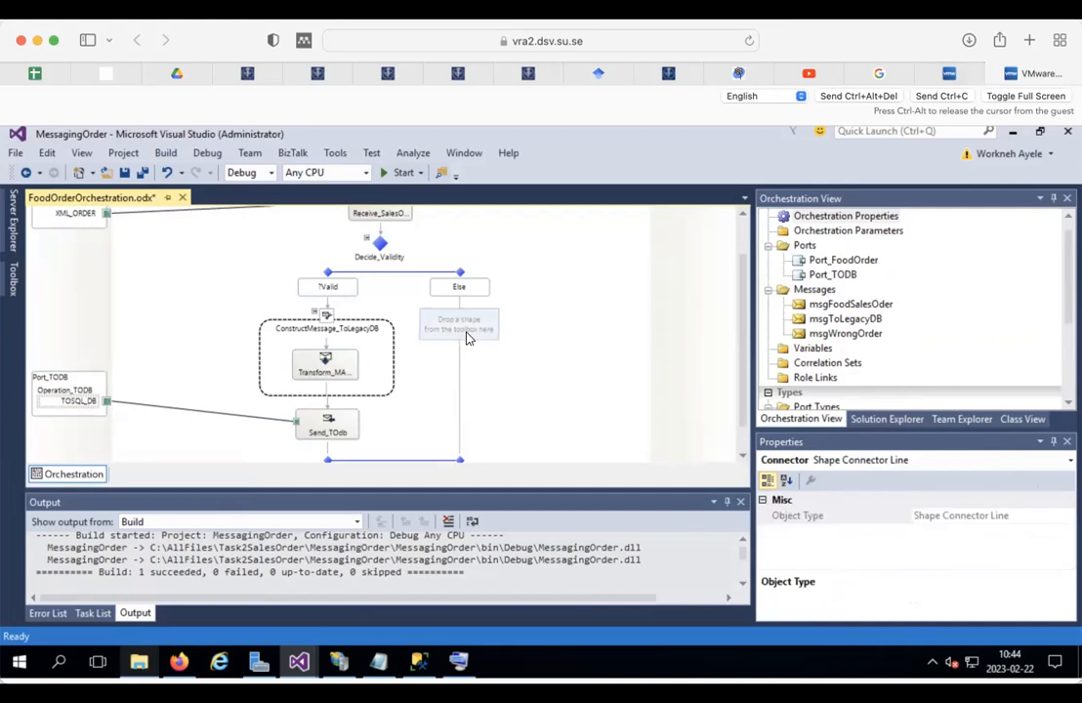
click(139, 661)
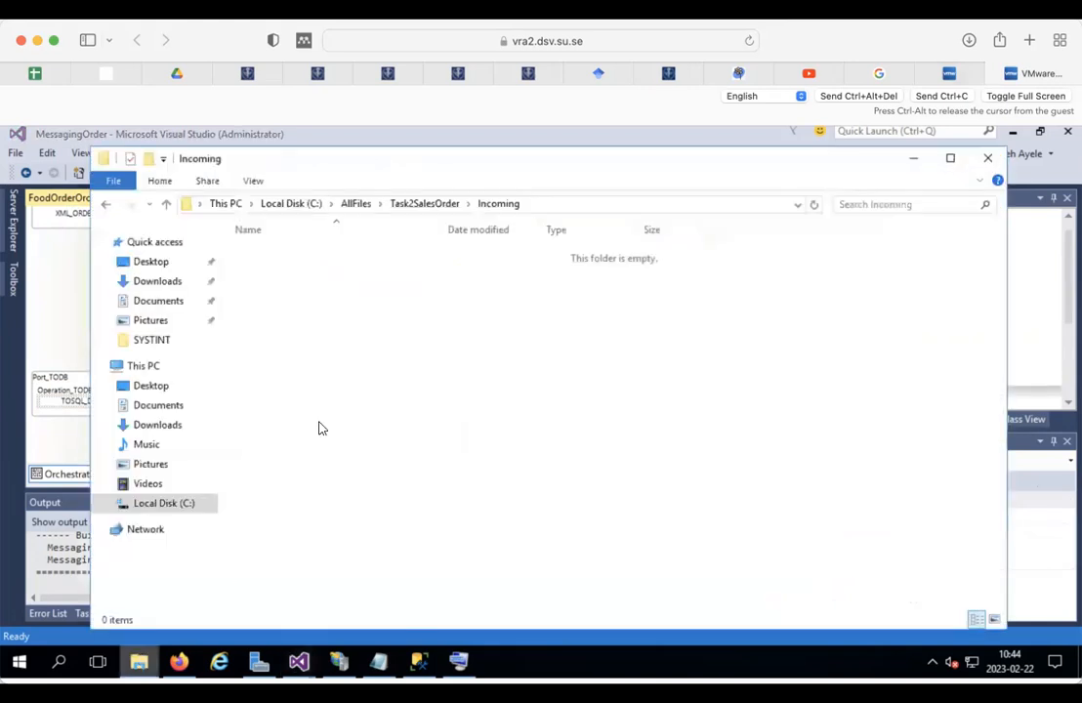
Step: Create an Error folder in C:\AllFiles\Task2SalesOrder and select its full path in the address bar
click(418, 205)
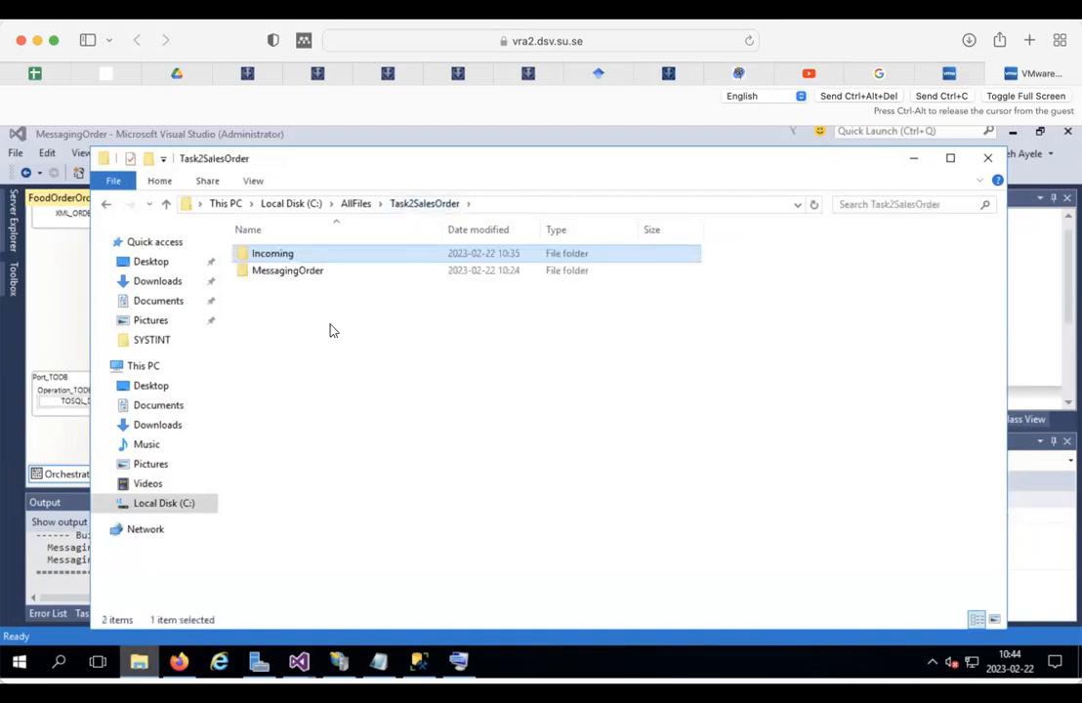
right_click(312, 372)
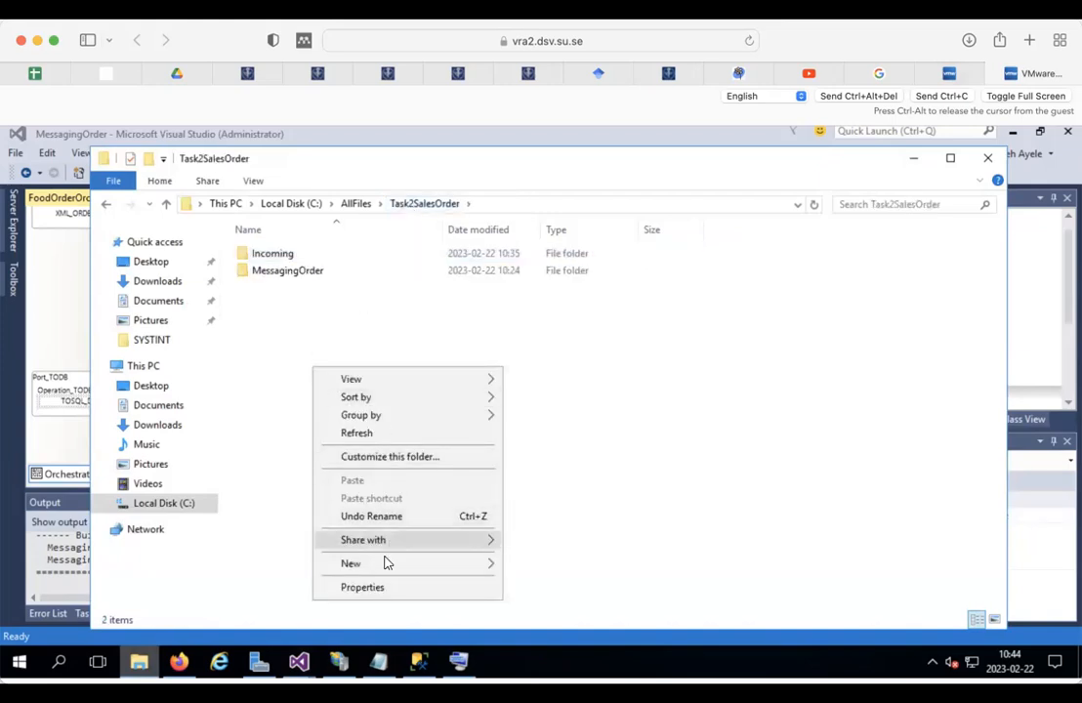
mouse_move(383, 564)
click(564, 564)
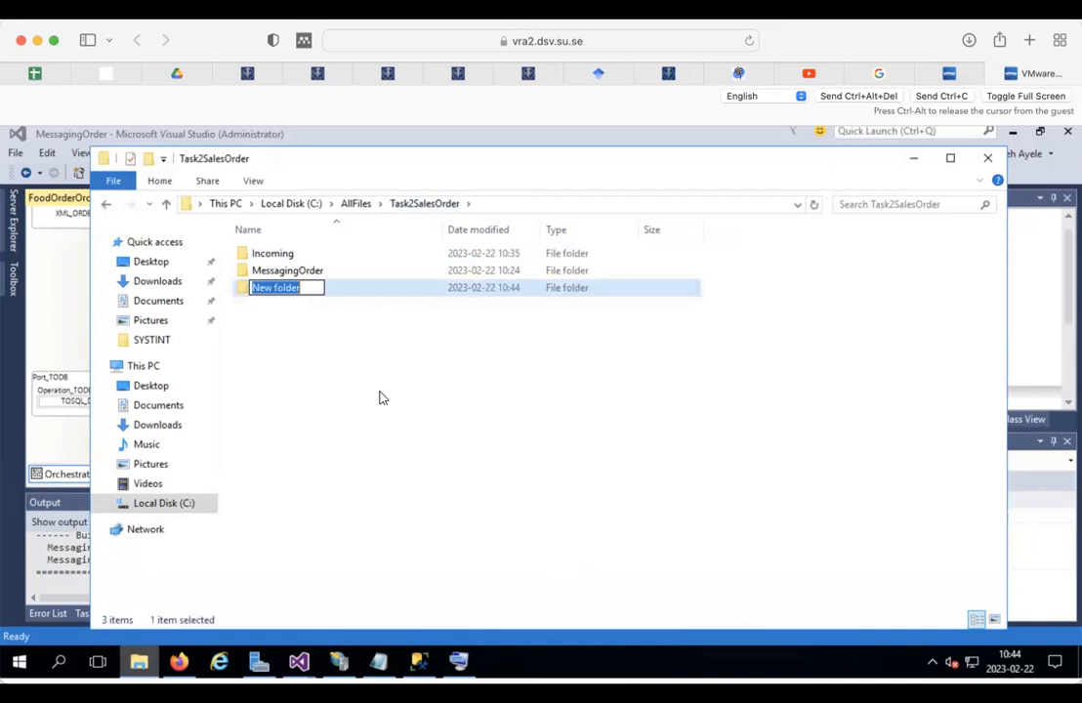
text(Erro)
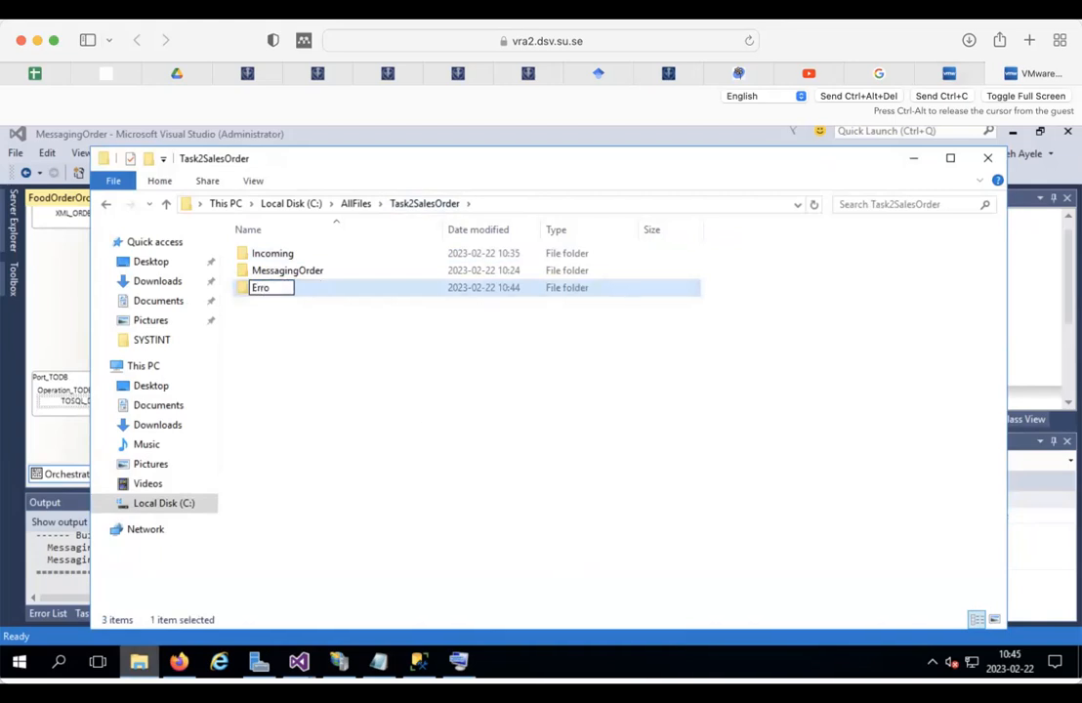
text(r)
key(Return)
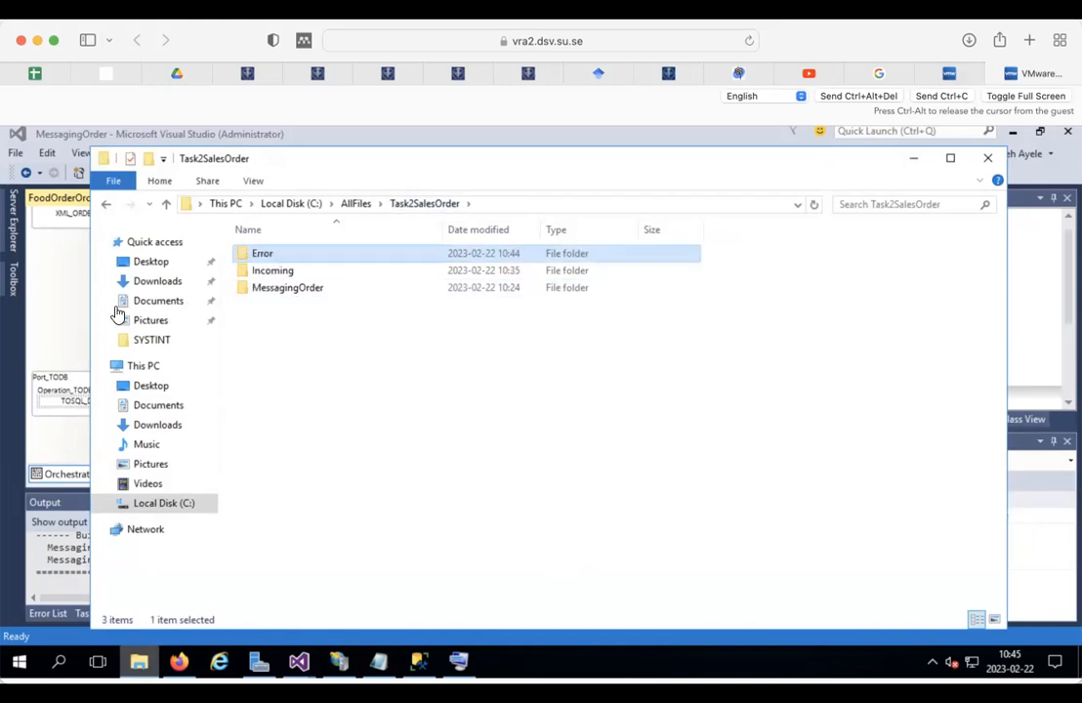
double_click(270, 253)
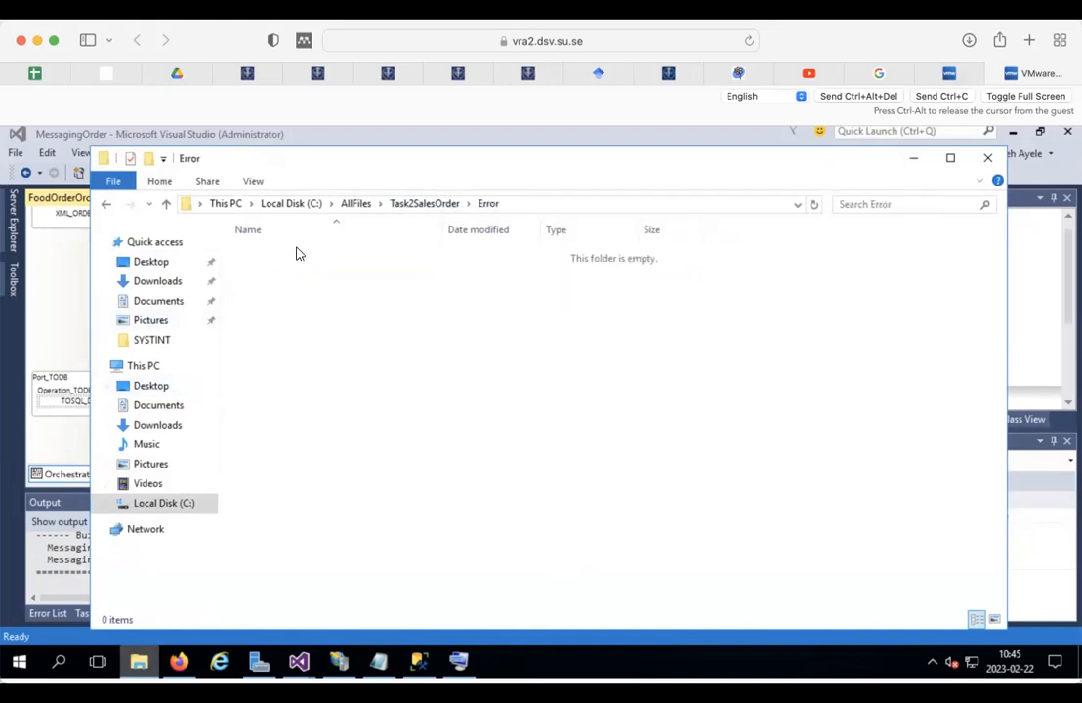
click(546, 206)
key(ctrl+c)
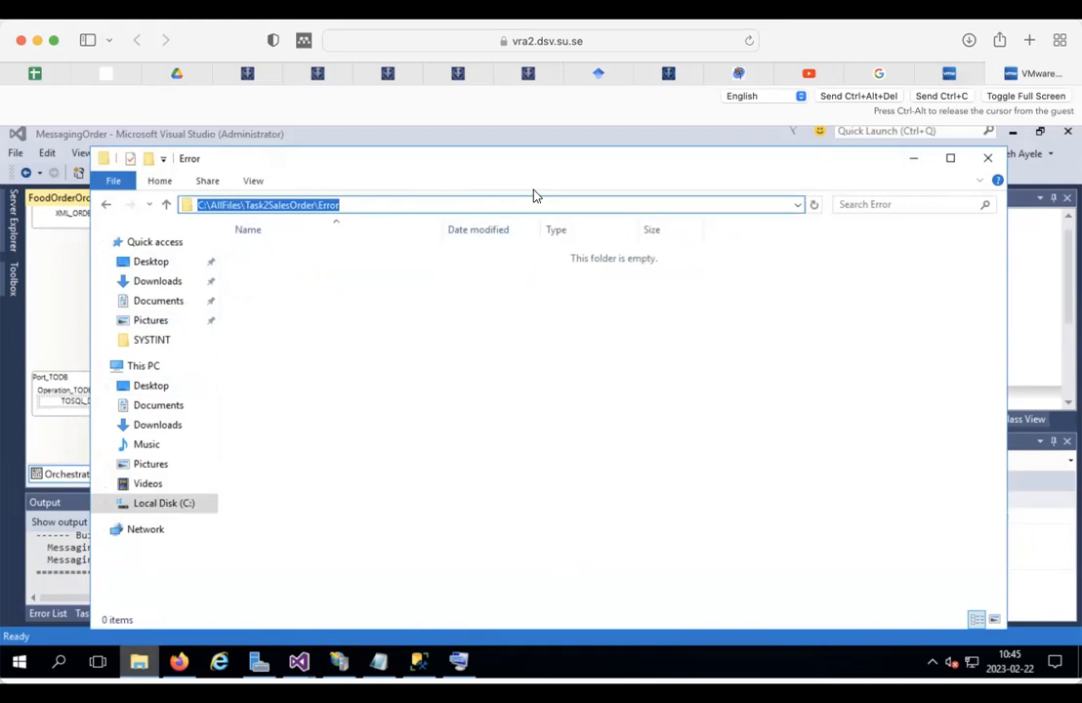
click(1070, 282)
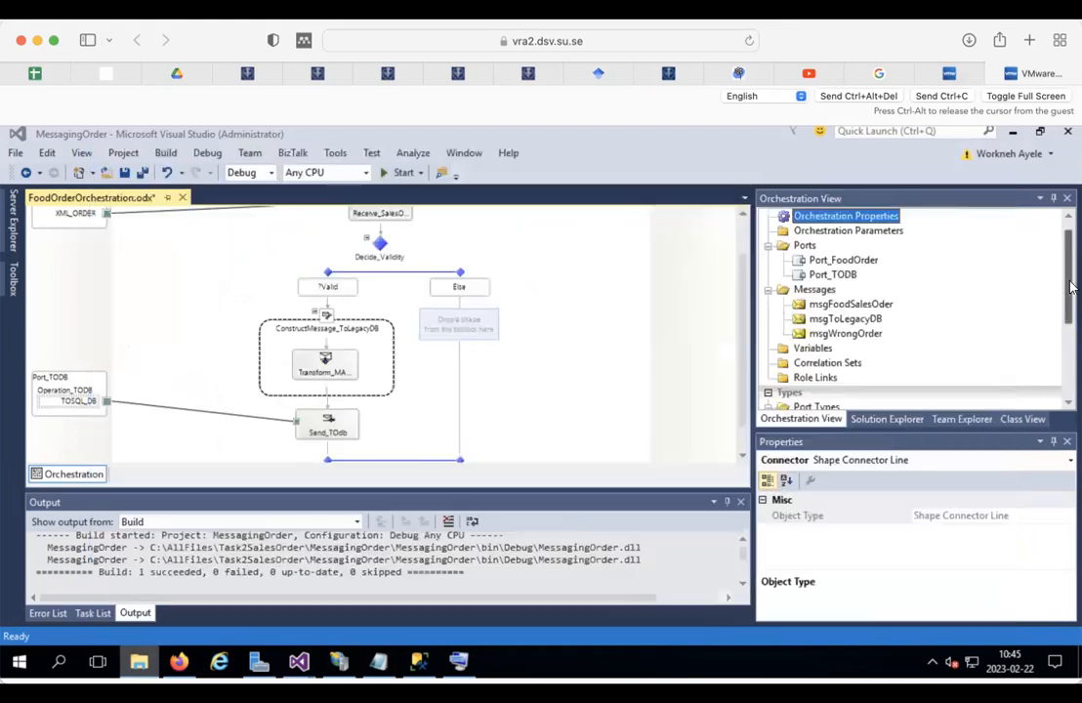
Step: Start a New Configured Port named Port_Error with new port type PortType_Error
click(713, 357)
right_click(687, 356)
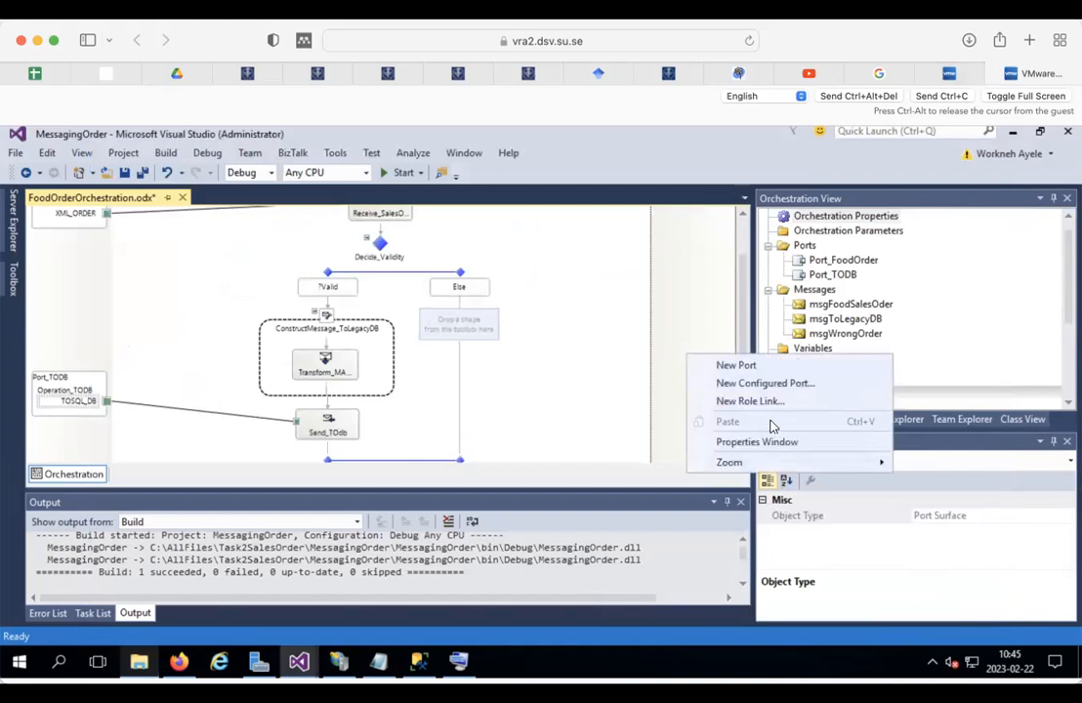
click(770, 384)
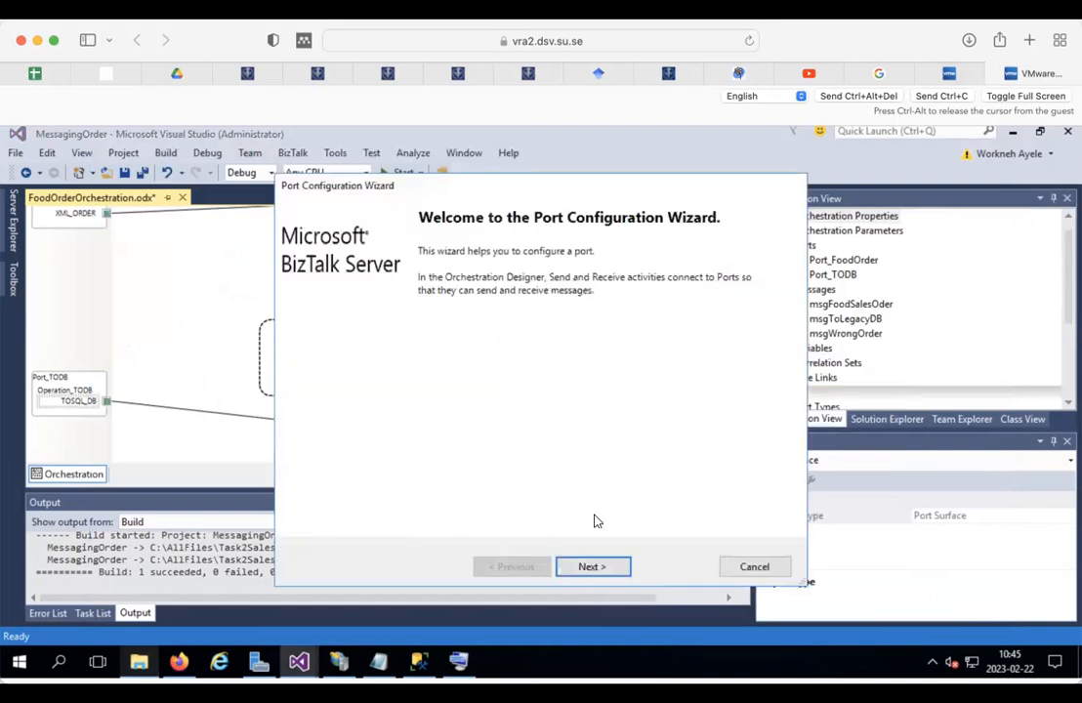
click(592, 566)
click(359, 289)
key(BackSpace)
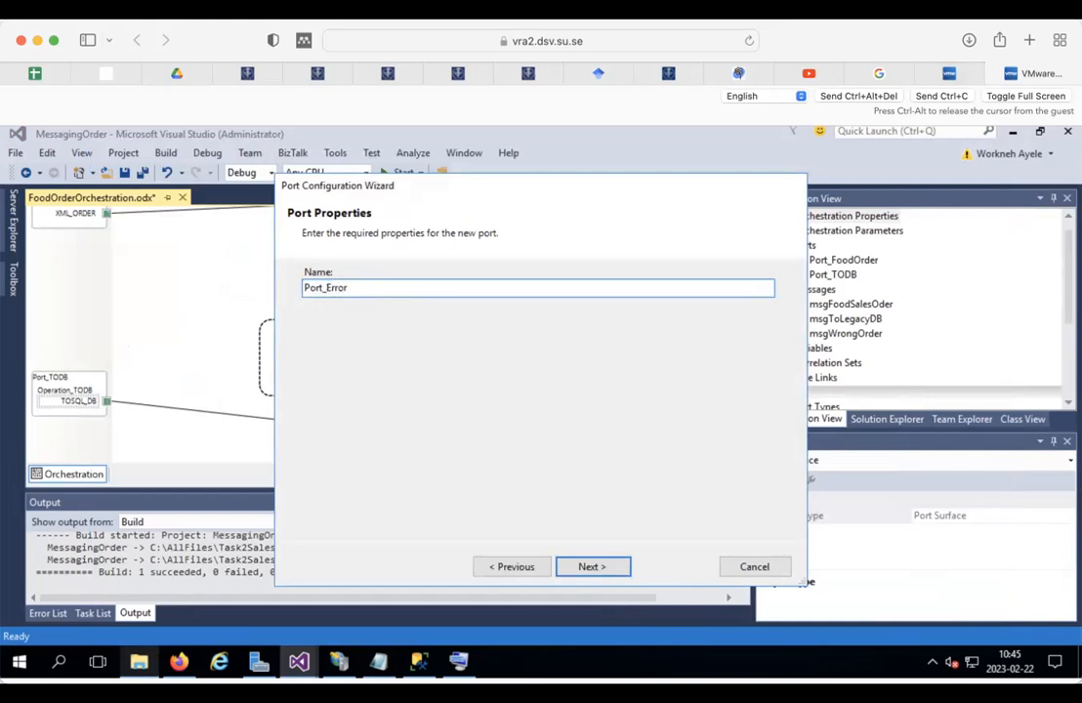
key(Return)
click(384, 353)
key(BackSpace)
text(Error)
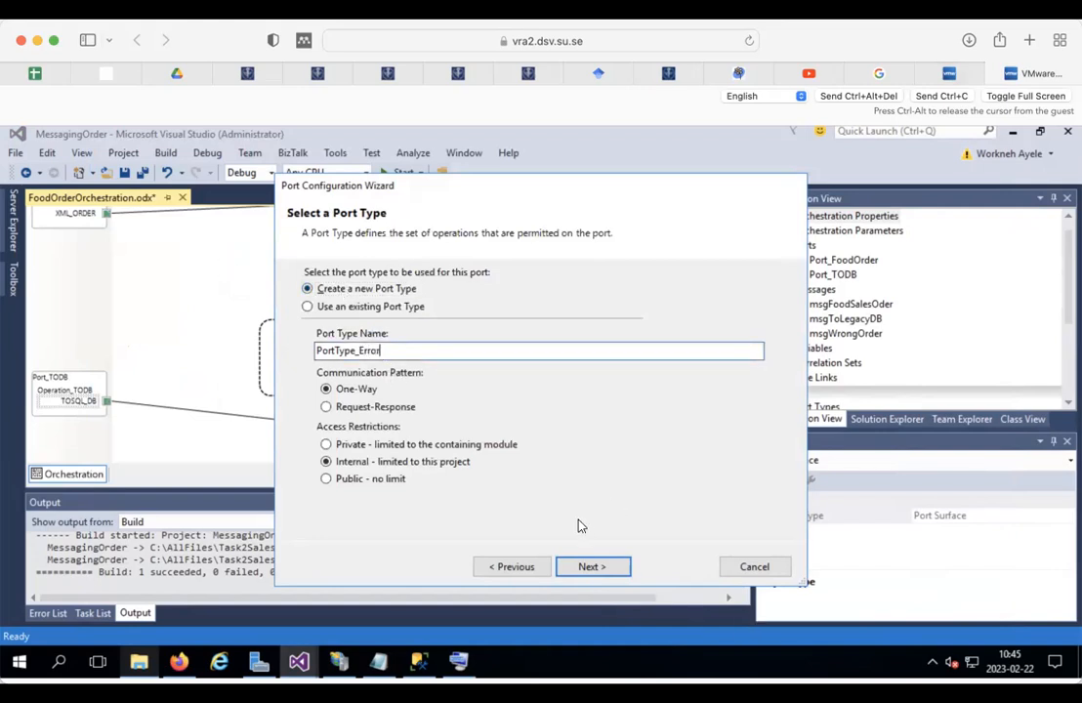
click(594, 566)
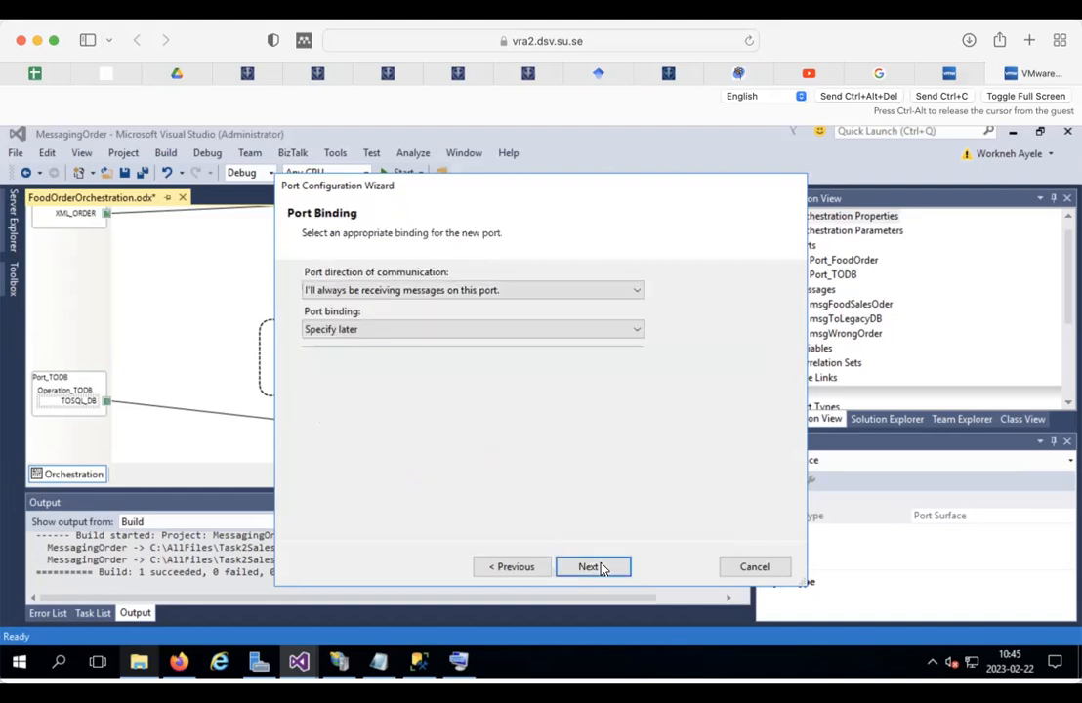
Step: Make the port a sending port bound now through the FILE transport
click(410, 293)
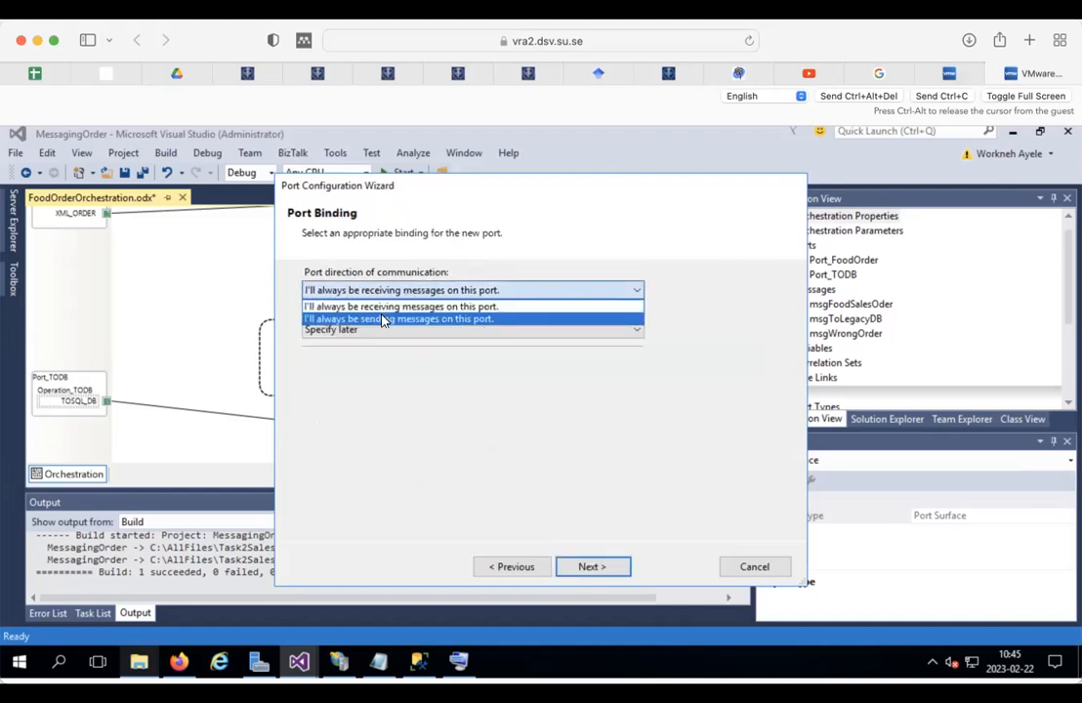
click(382, 319)
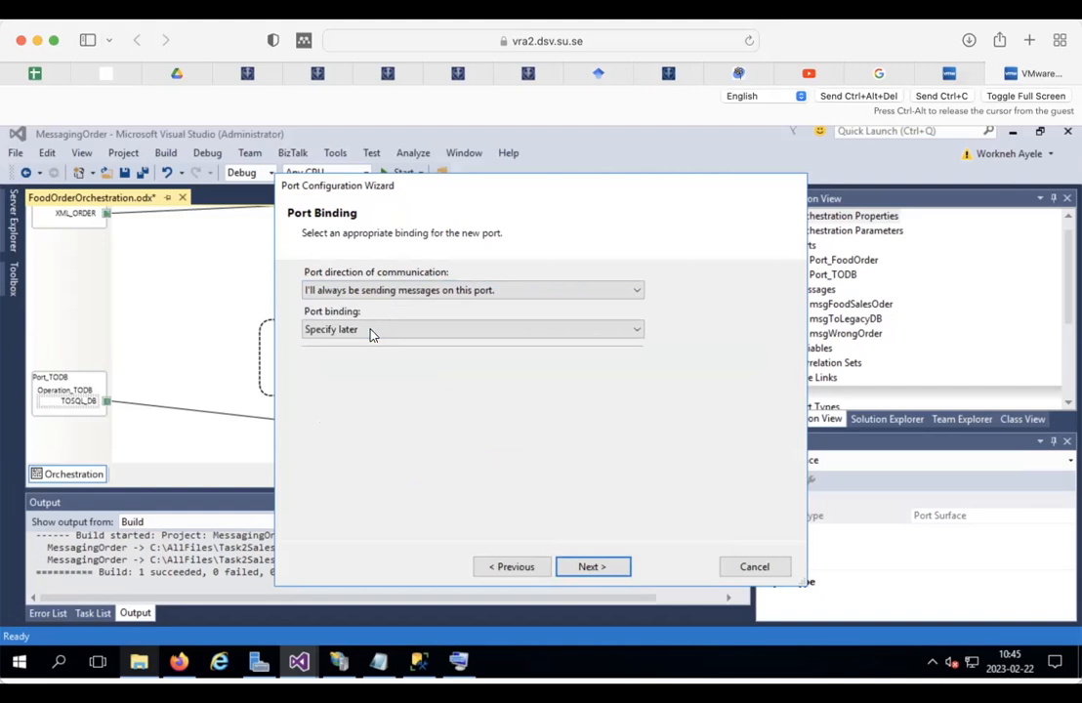
click(369, 331)
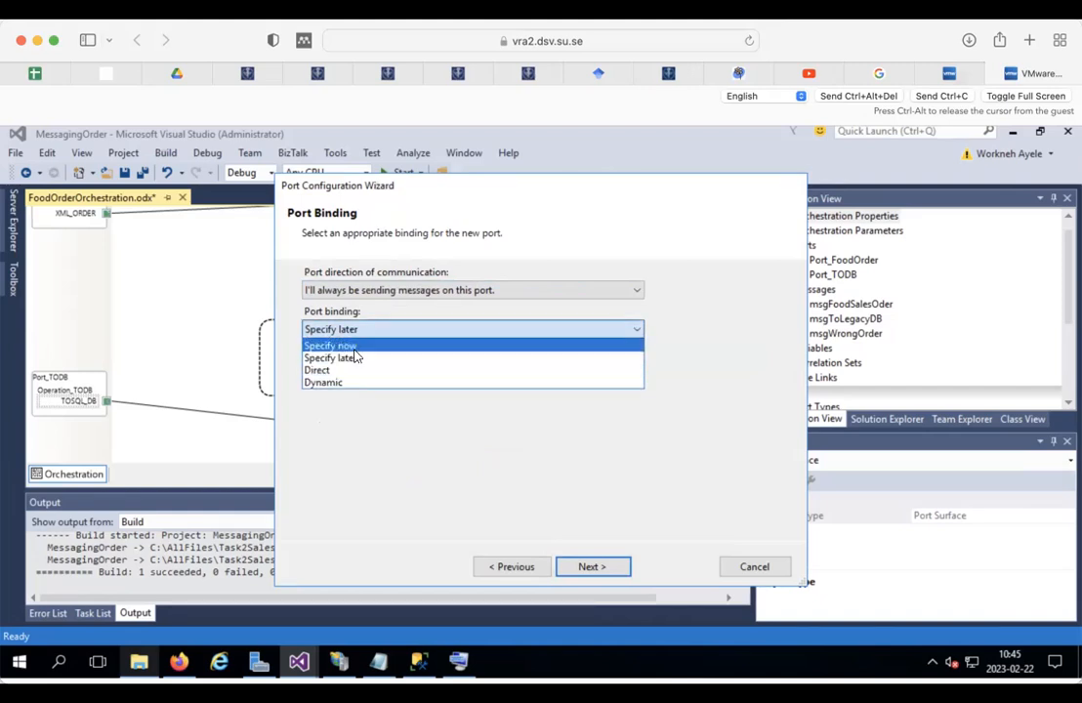
click(345, 350)
click(527, 379)
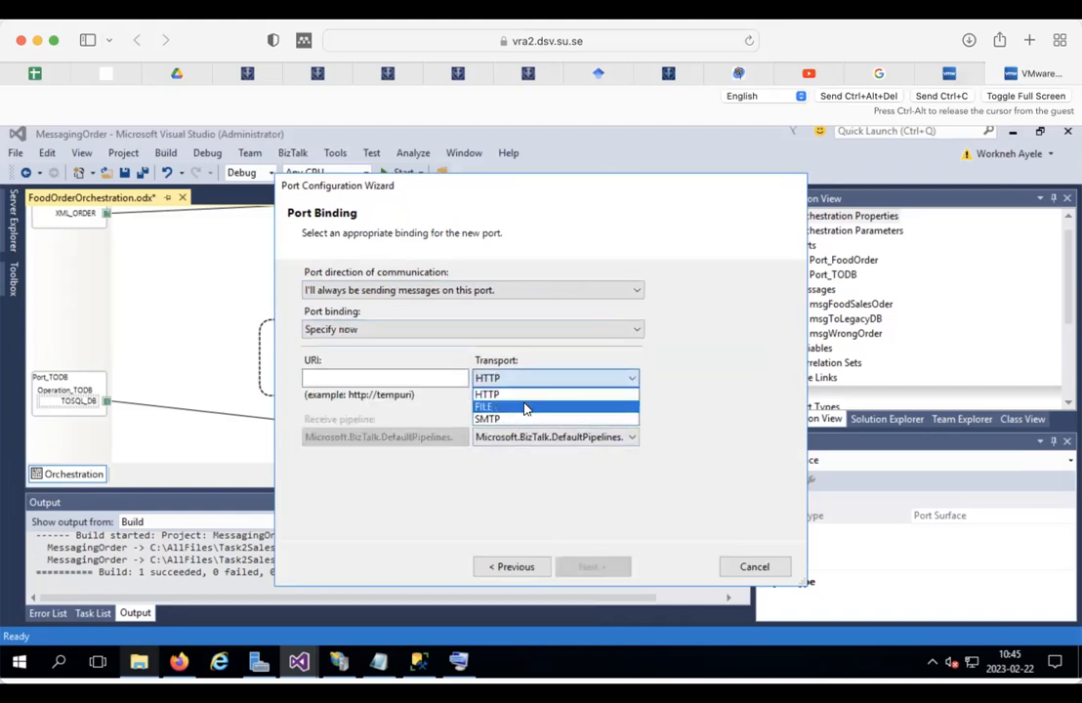
click(498, 406)
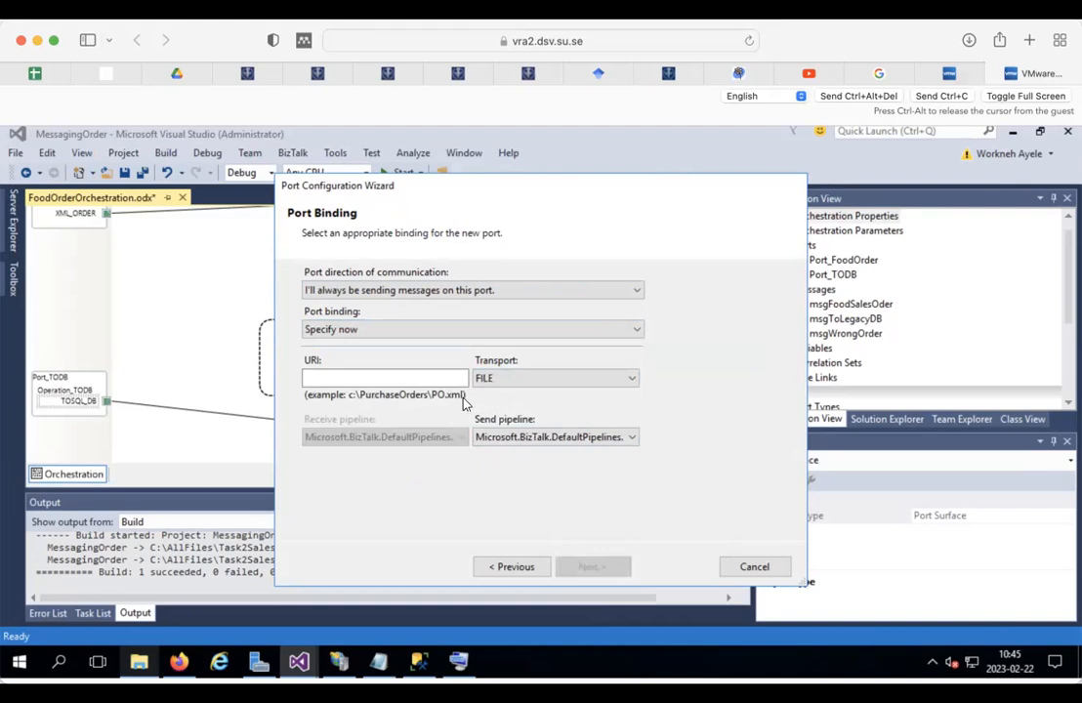
Step: Set the URI to the Error folder path plus WrongOrder%MessageID%.xml
click(399, 380)
key(ctrl+v)
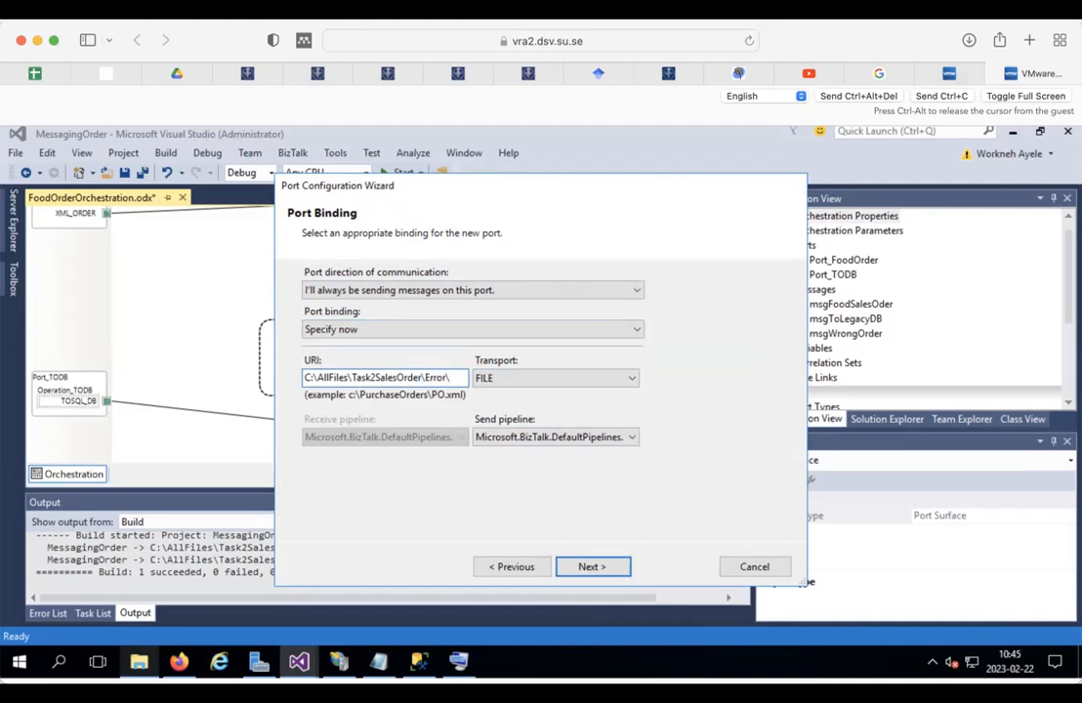
text(ong)
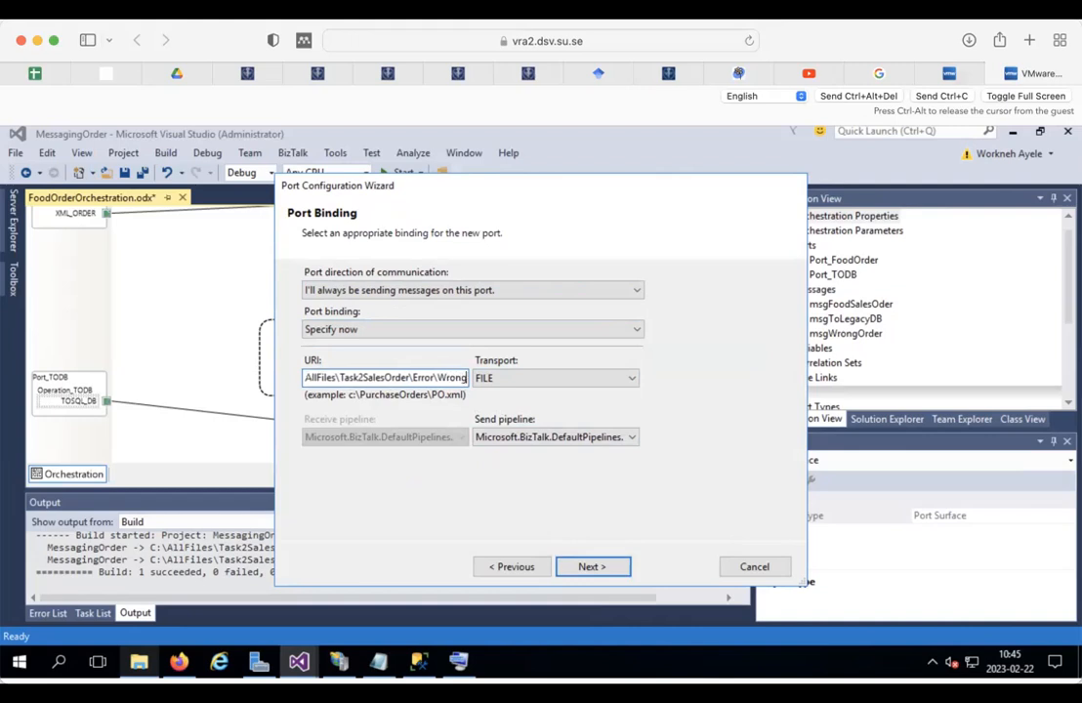
text(Order)
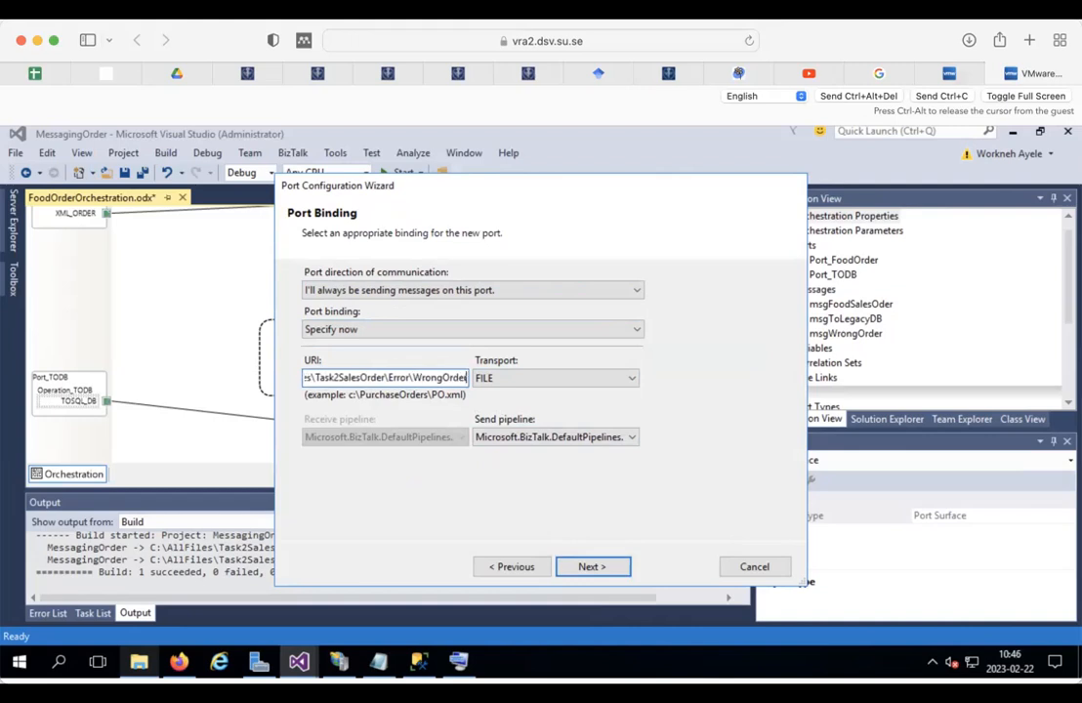
text(%)
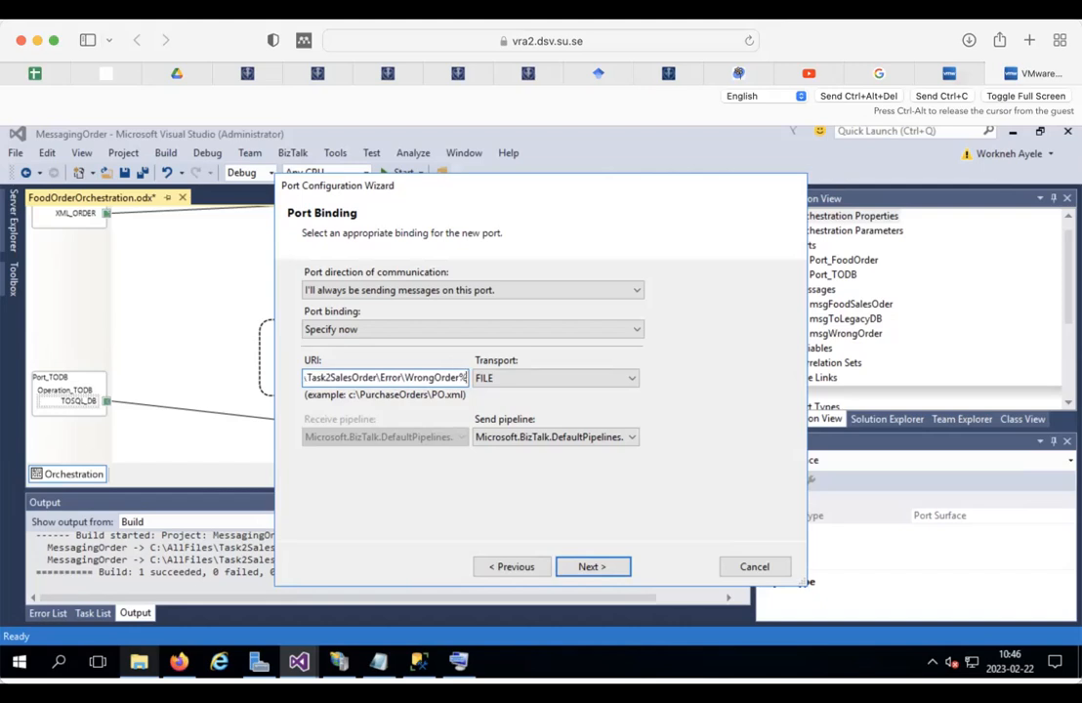
text(me)
key(BackSpace)
key(BackSpace)
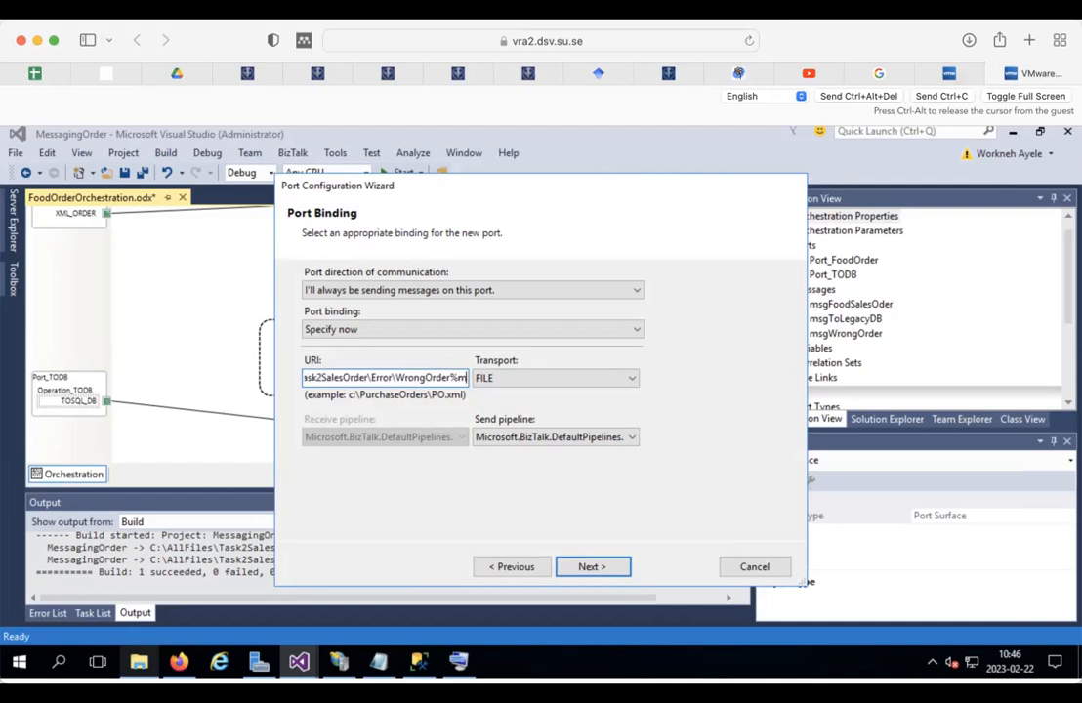
text(MessageID)
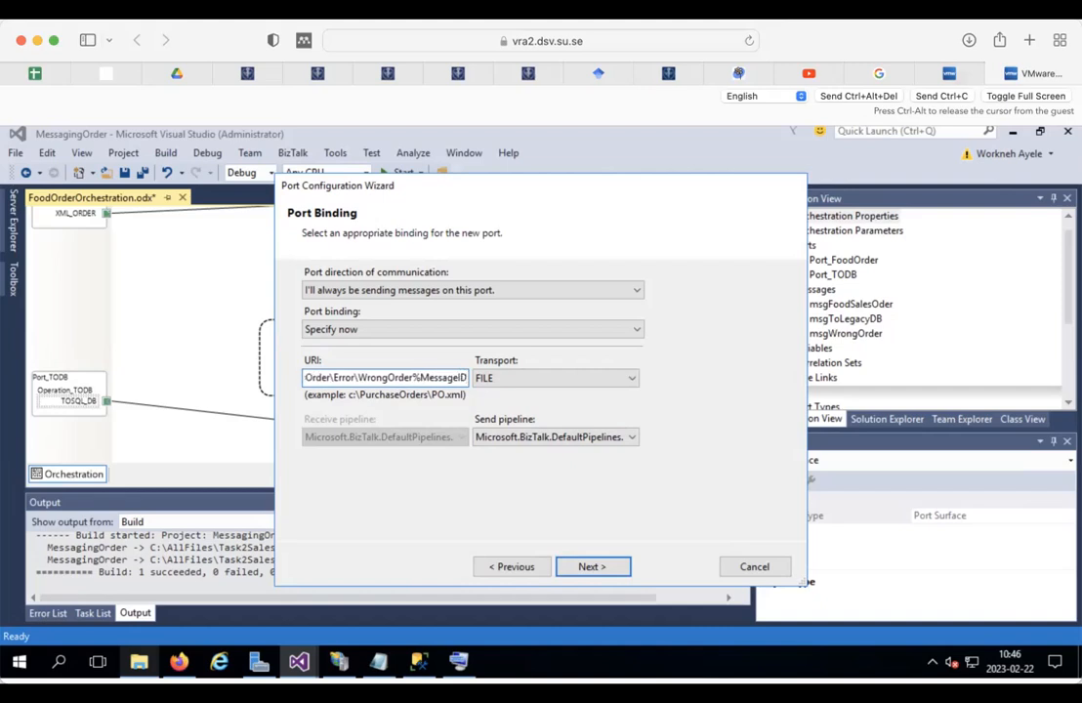
text(%)
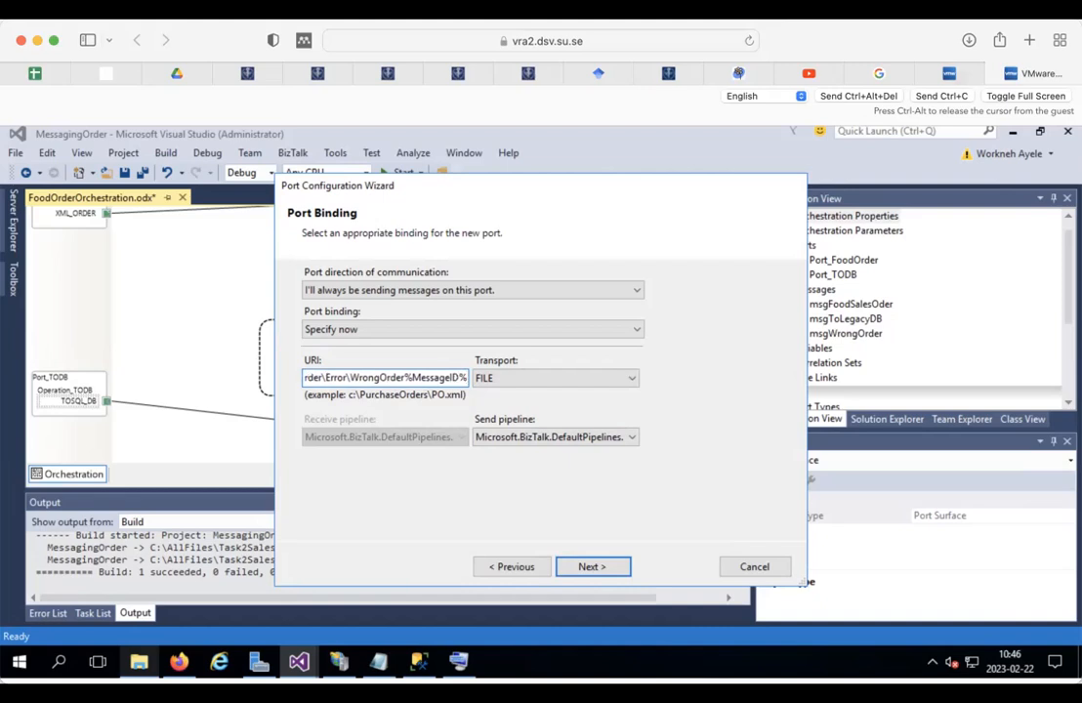
text(.)
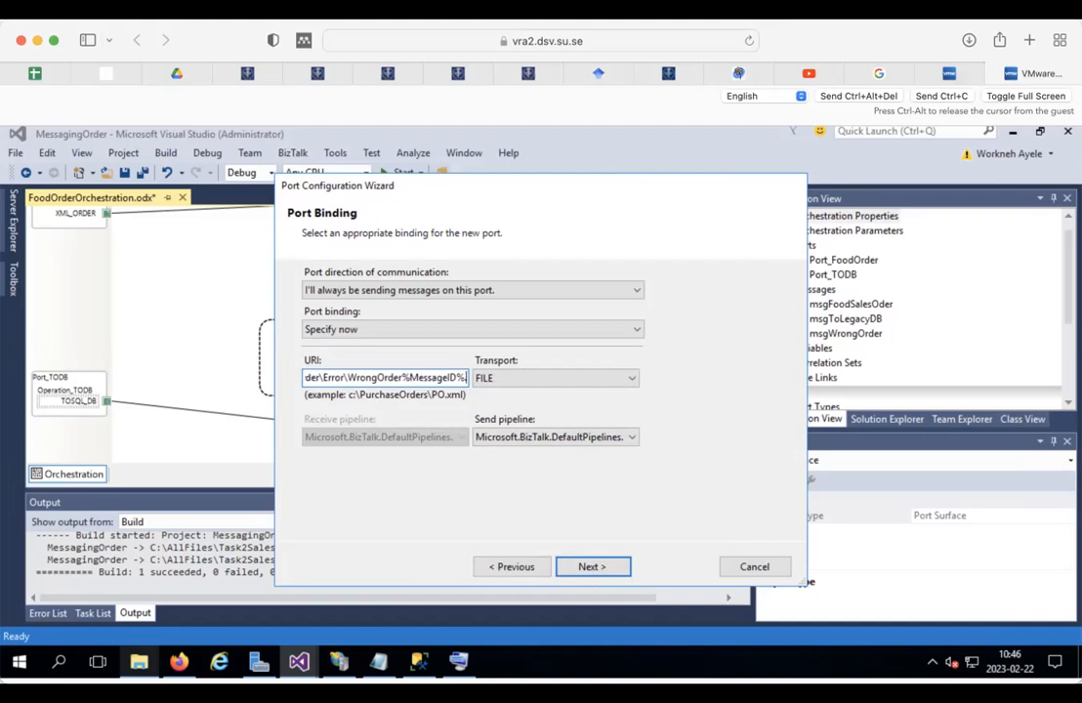
text(x)
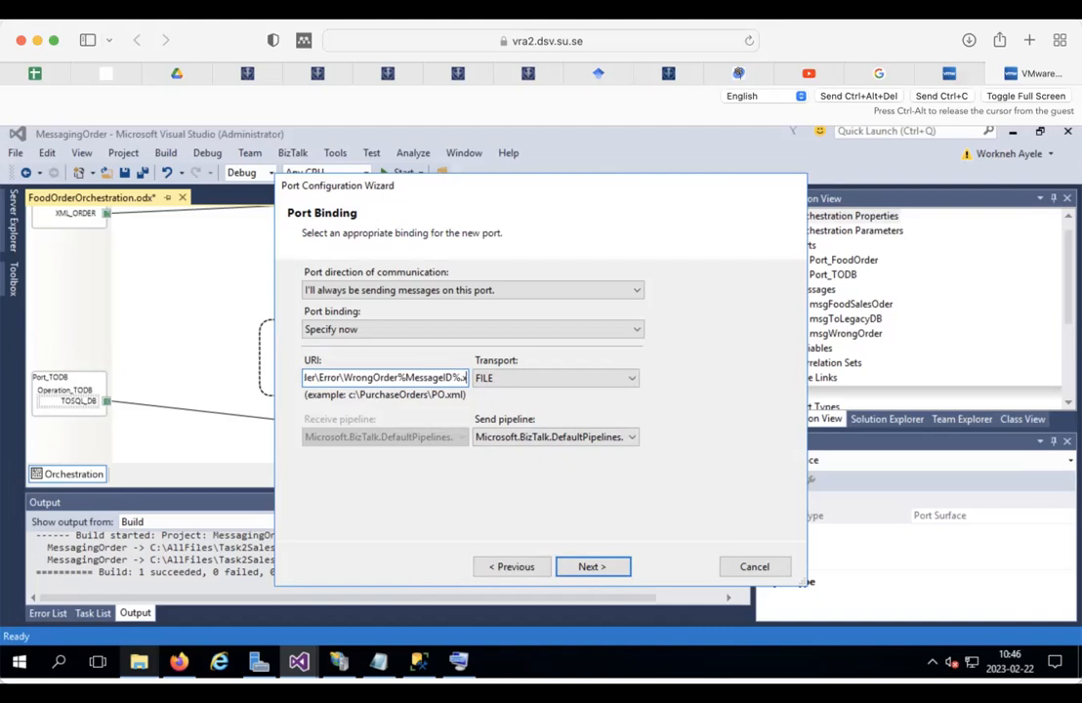
text(ml)
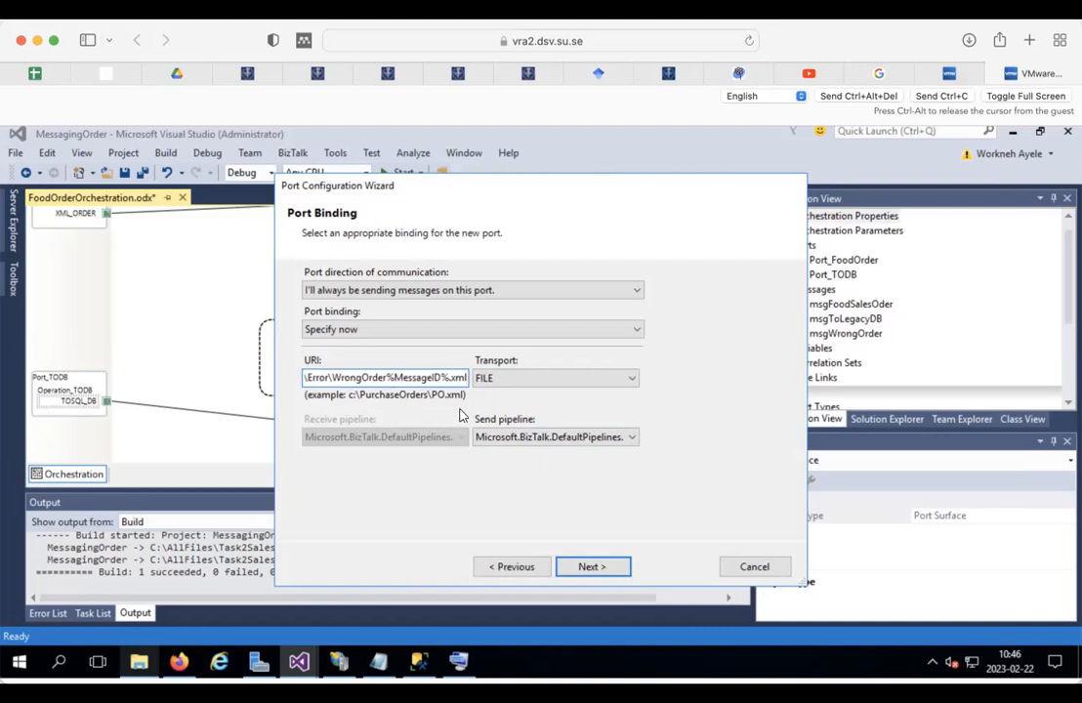
Step: Finish the port wizard and rename Port_Error's Request message to Error
click(617, 567)
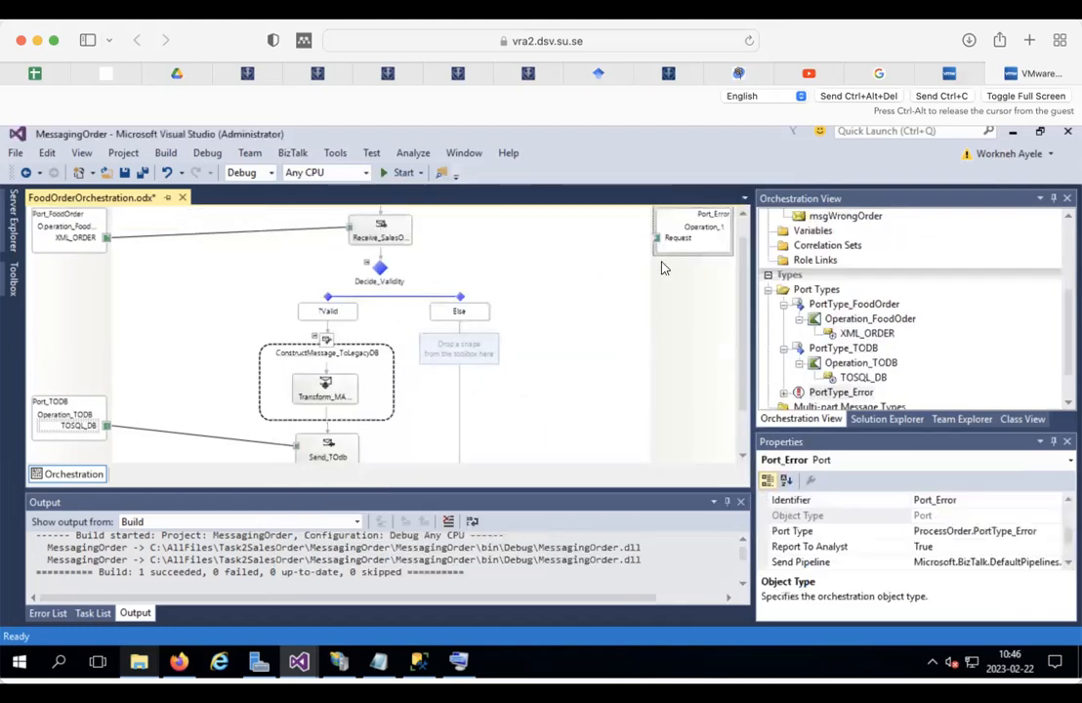
drag(683, 221, 750, 429)
click(689, 369)
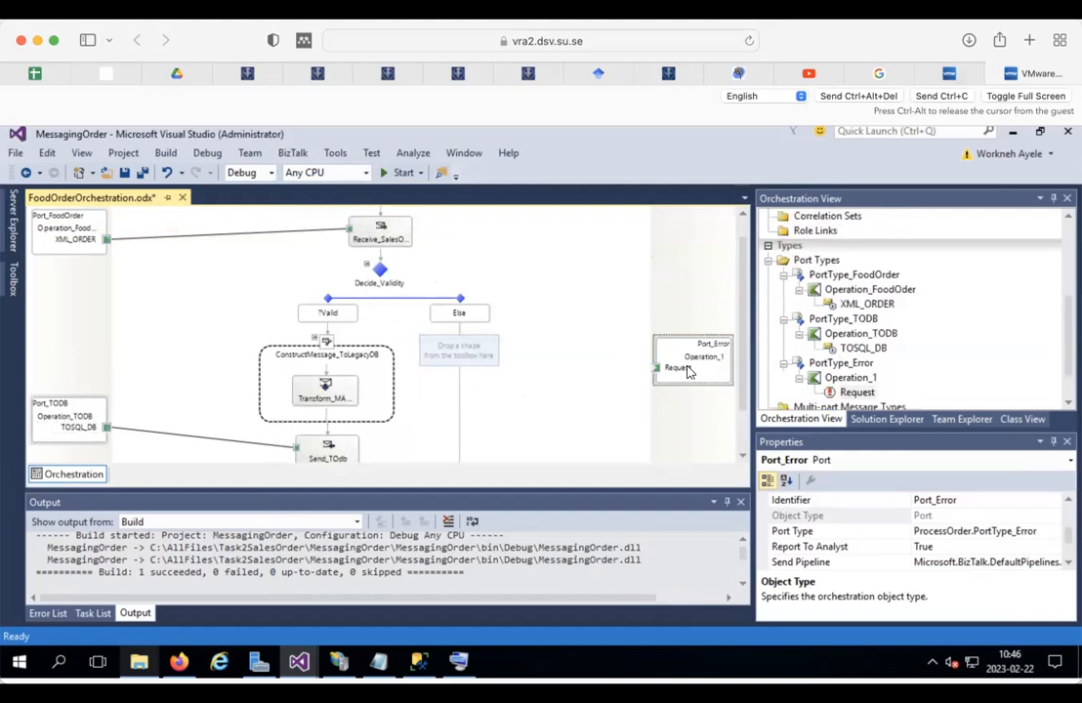
click(954, 516)
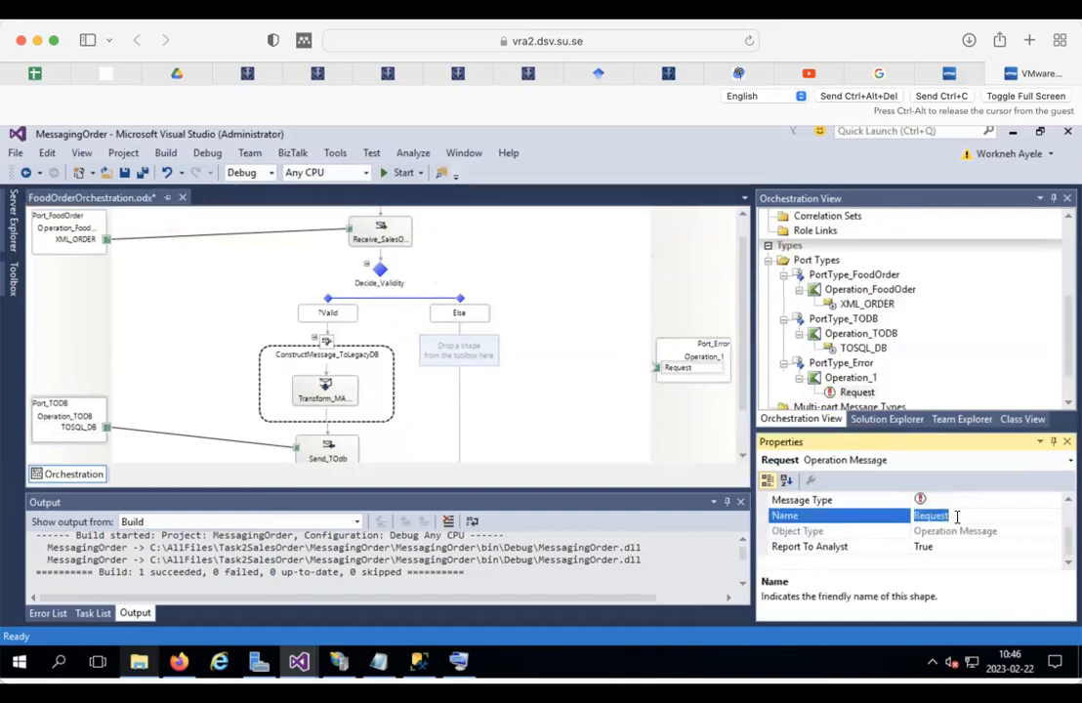
text(Error)
click(727, 380)
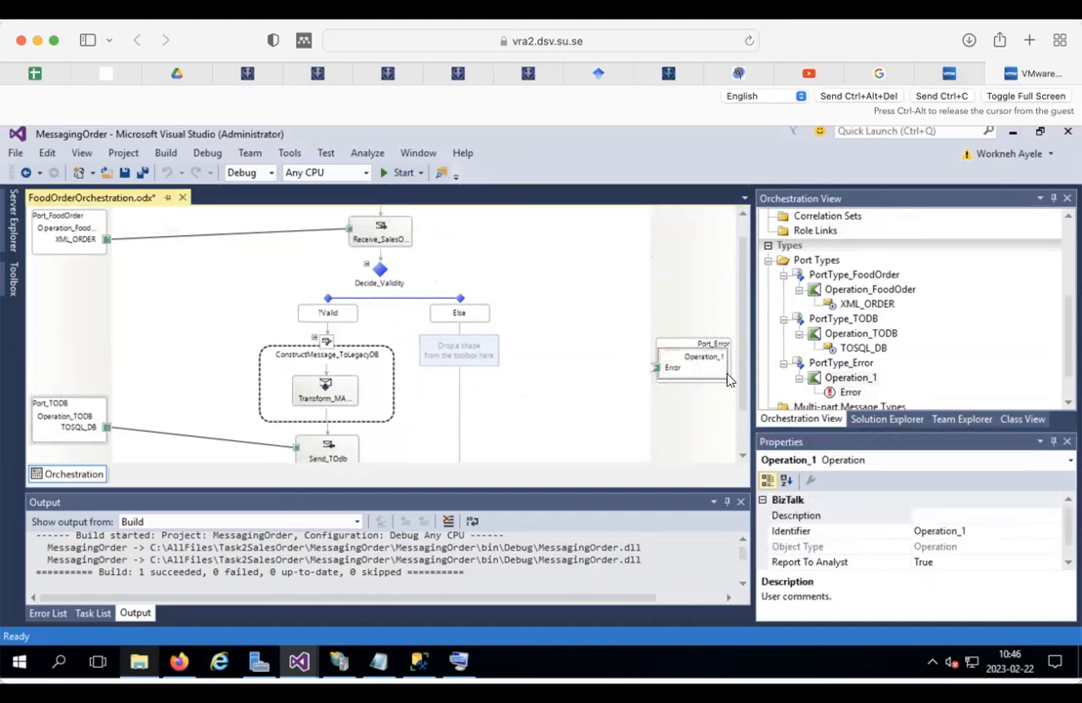
Step: Rename the error port's operation to Operation_Wrongorder
click(962, 531)
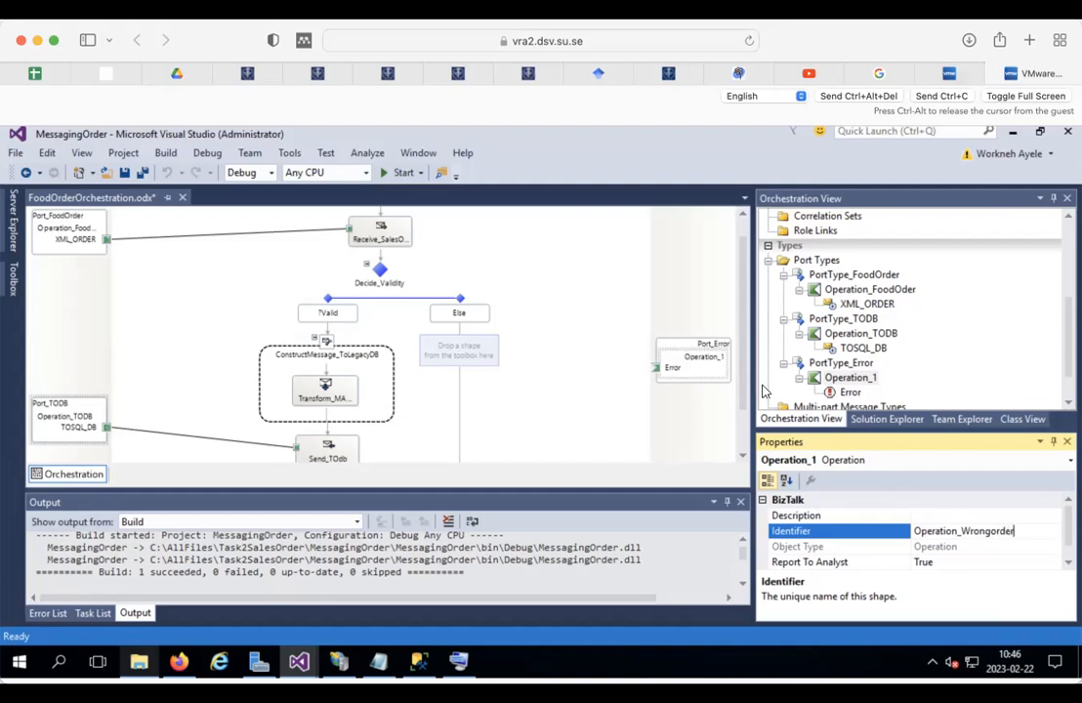
click(680, 308)
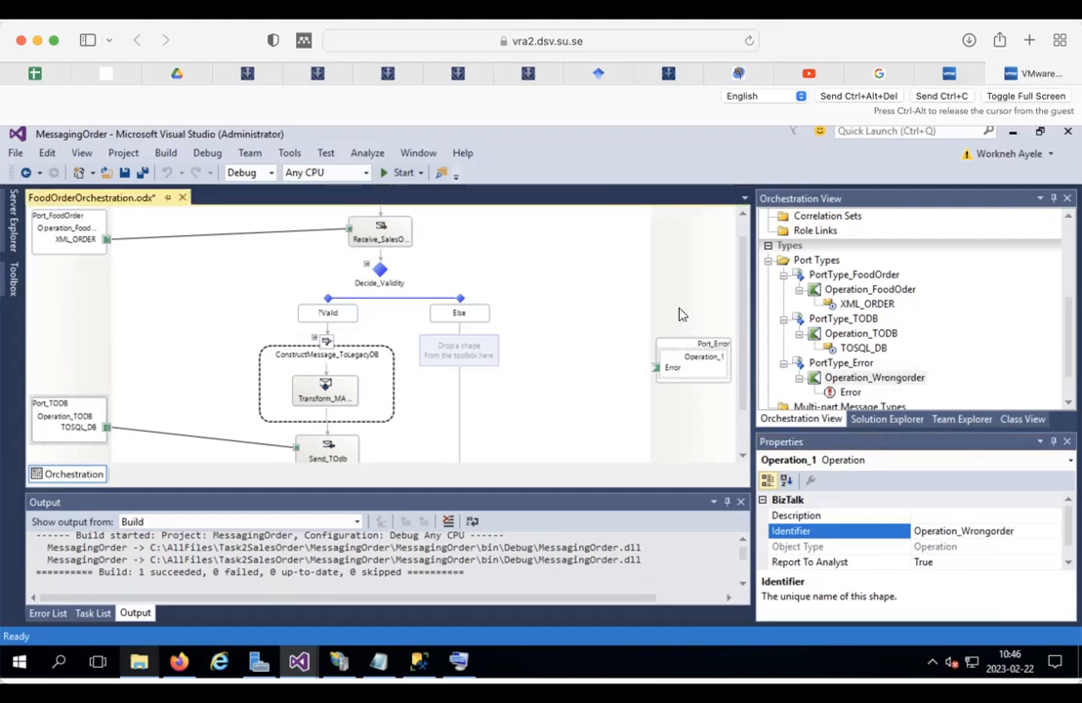
click(458, 356)
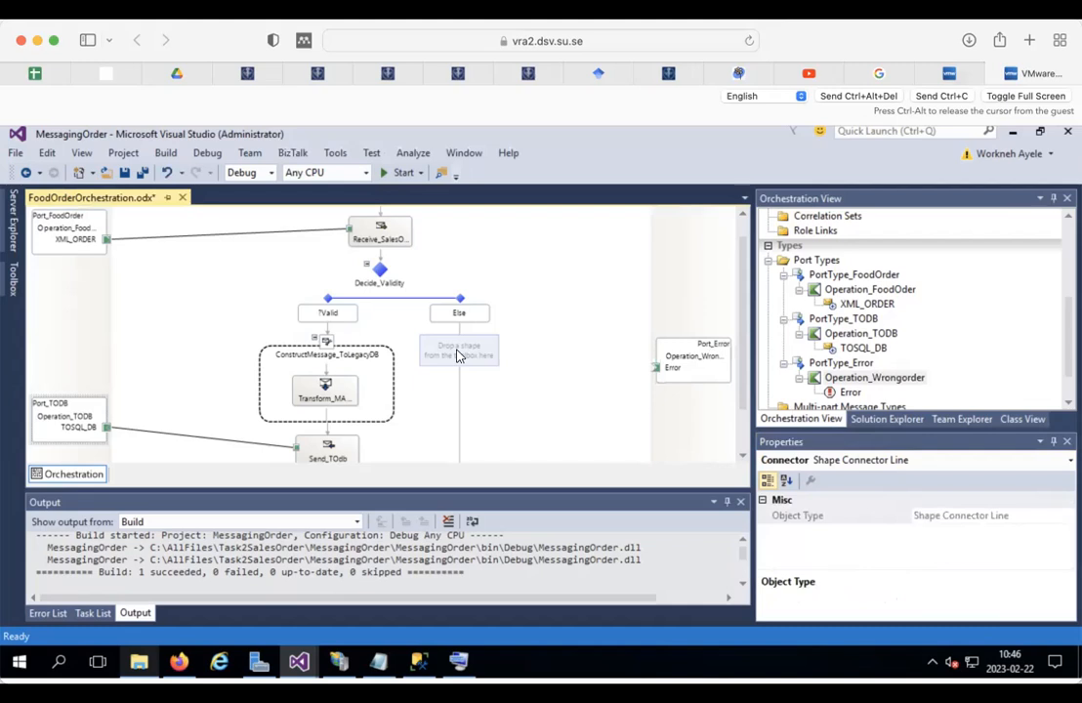
right_click(458, 357)
Step: Inspect the properties of the msgFoodSalesOder message and the Receive_SalesOrder shape
mouse_move(572, 371)
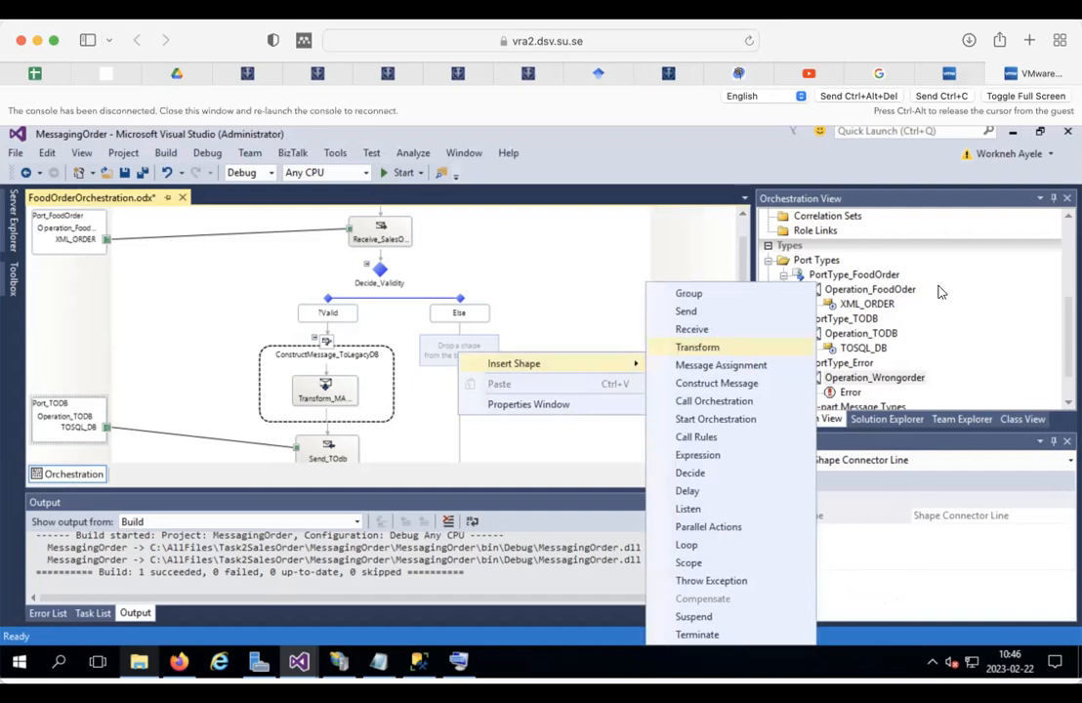
scroll(971, 295, up, 1)
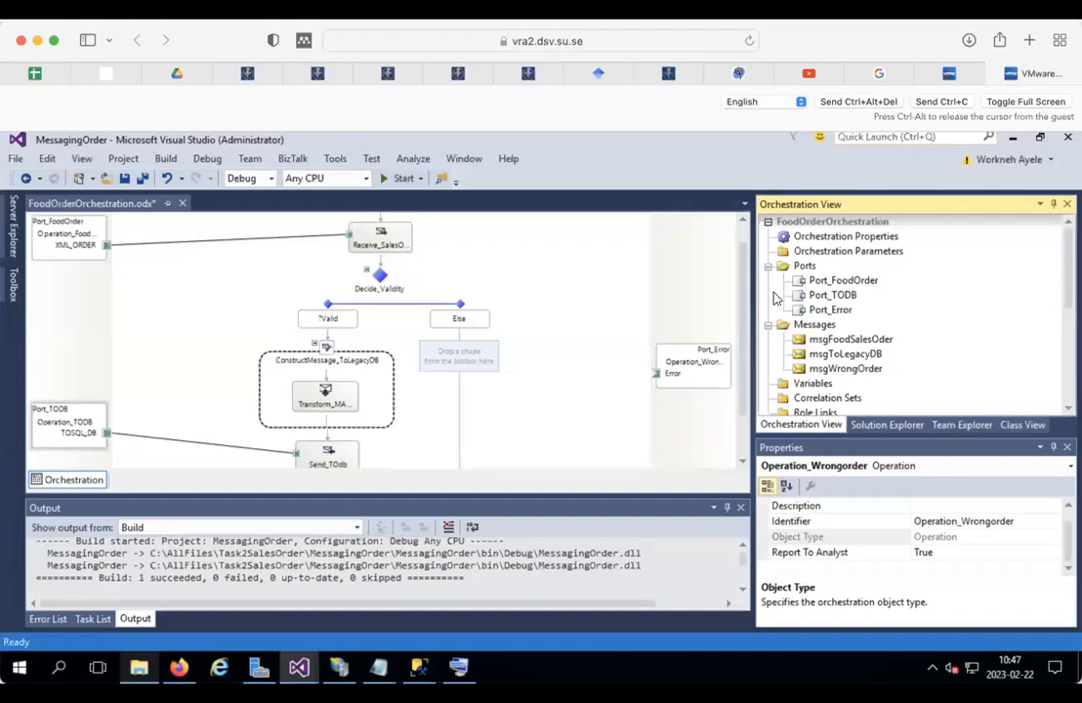
click(848, 338)
click(378, 241)
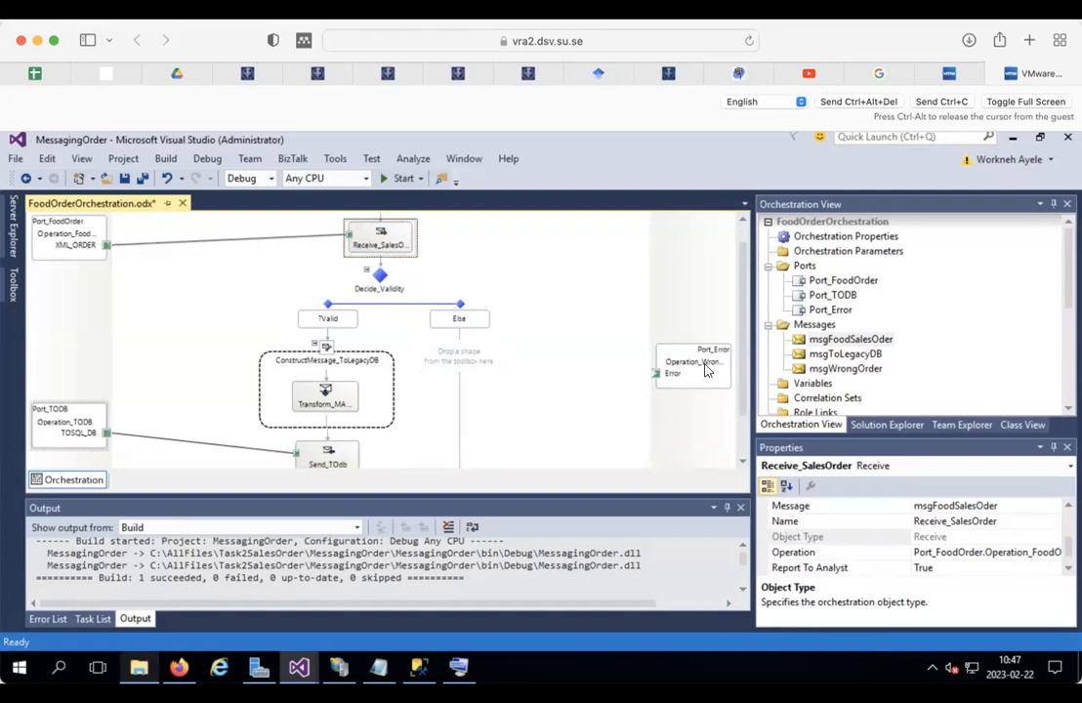
Step: Insert a message assignment into the Else branch and name its construct shape ConstructMessage_Error
click(461, 369)
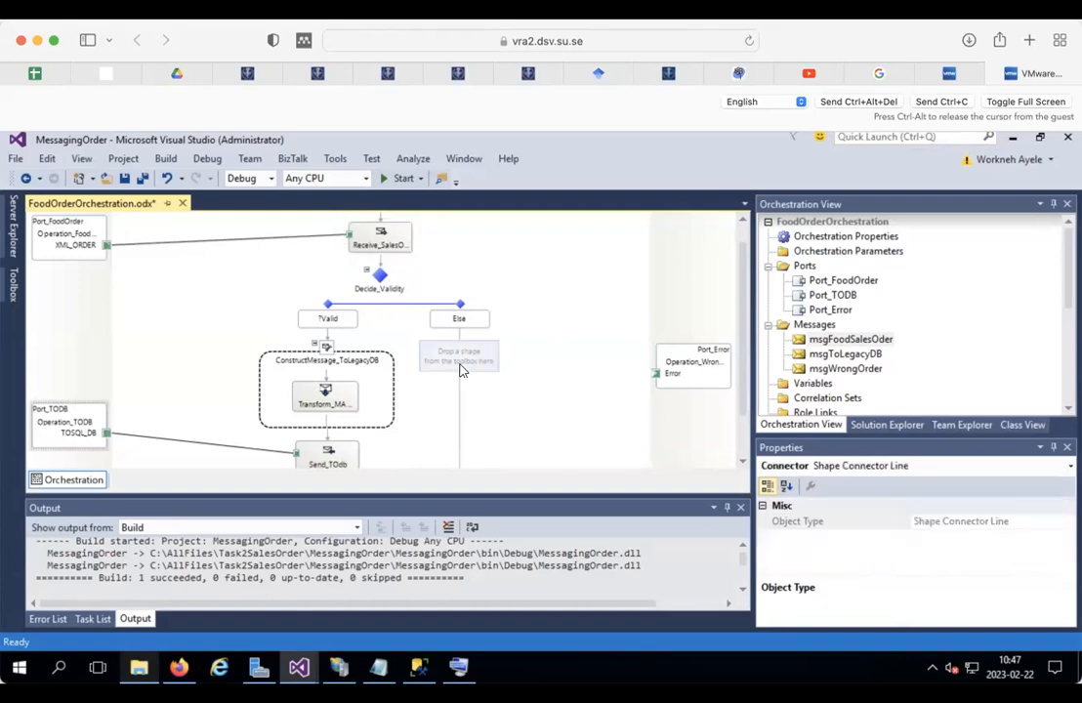
right_click(461, 369)
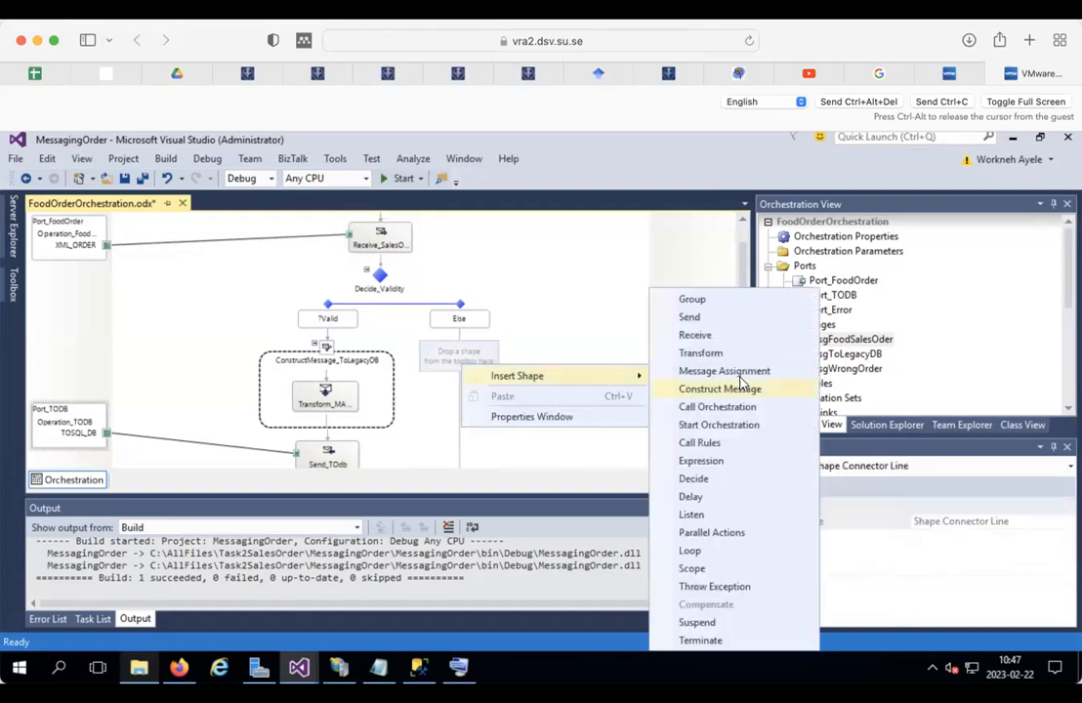
click(747, 374)
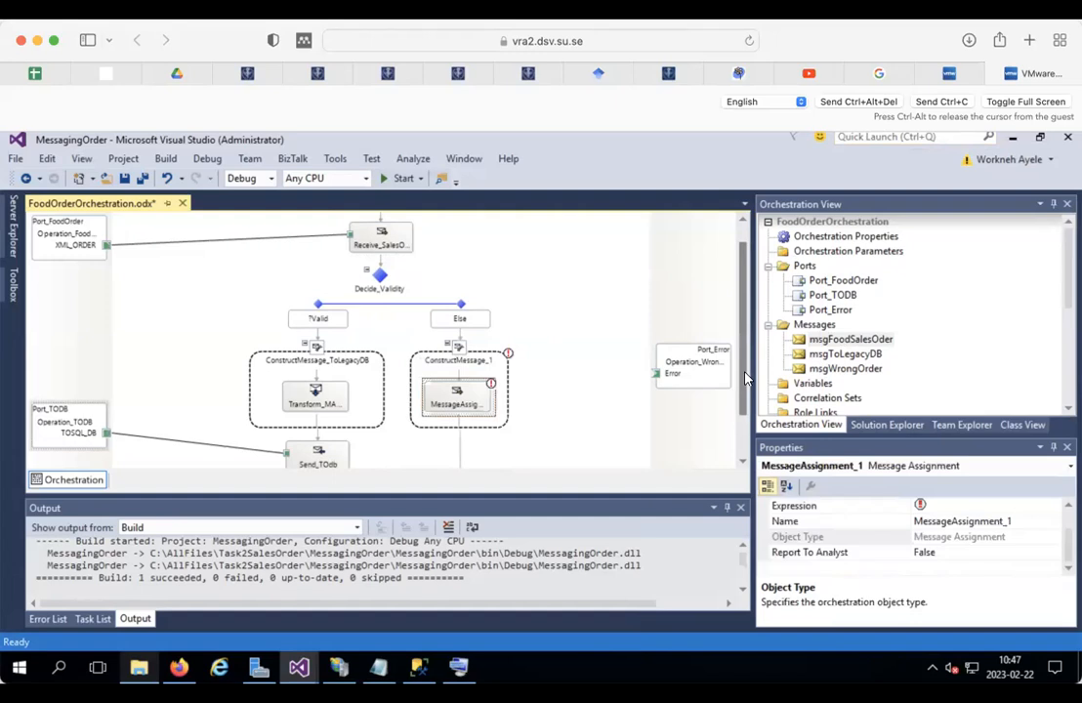
click(457, 369)
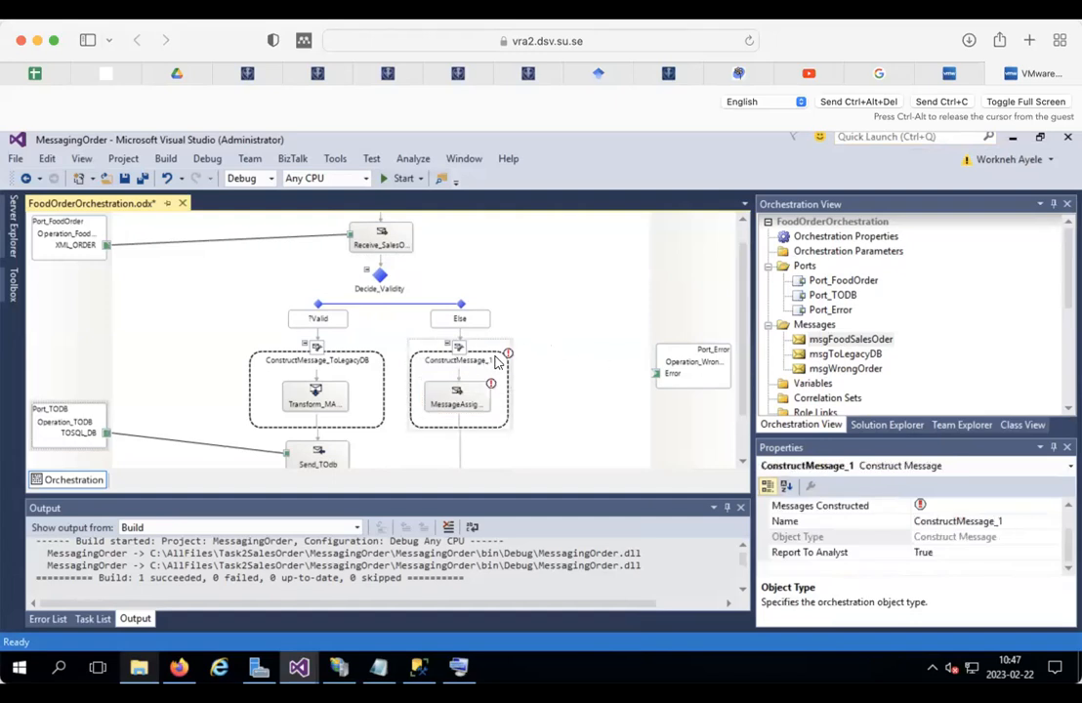
click(1018, 522)
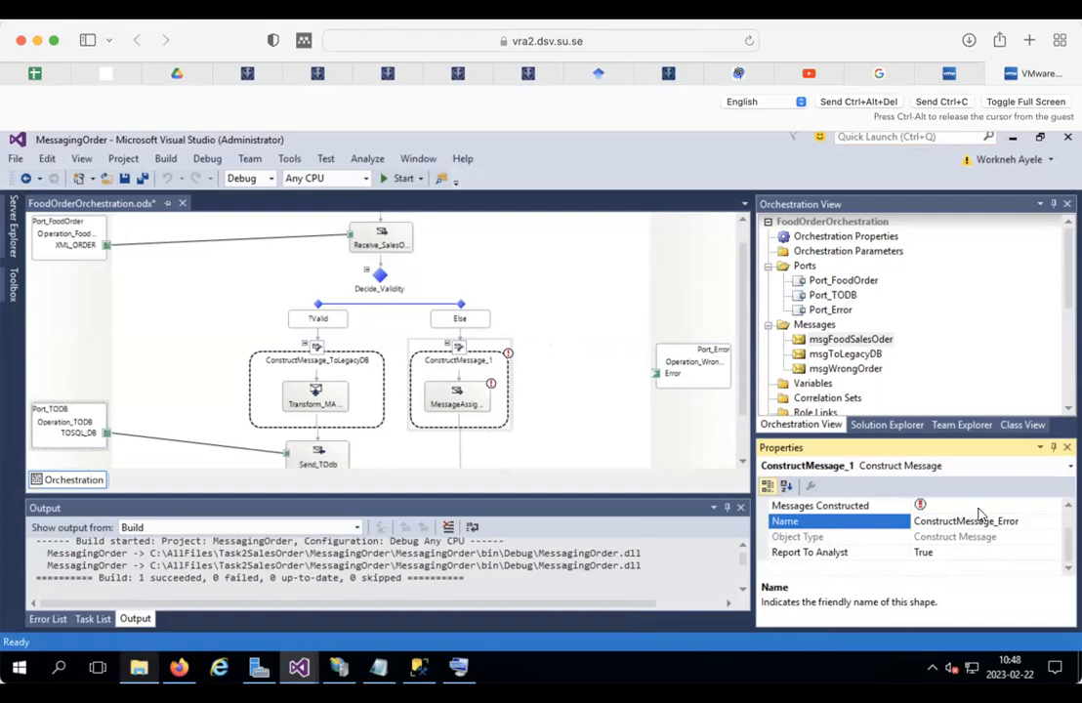
click(1033, 504)
Step: Set ConstructMessage_Error's Messages Constructed to msgWrongOrder
click(1051, 506)
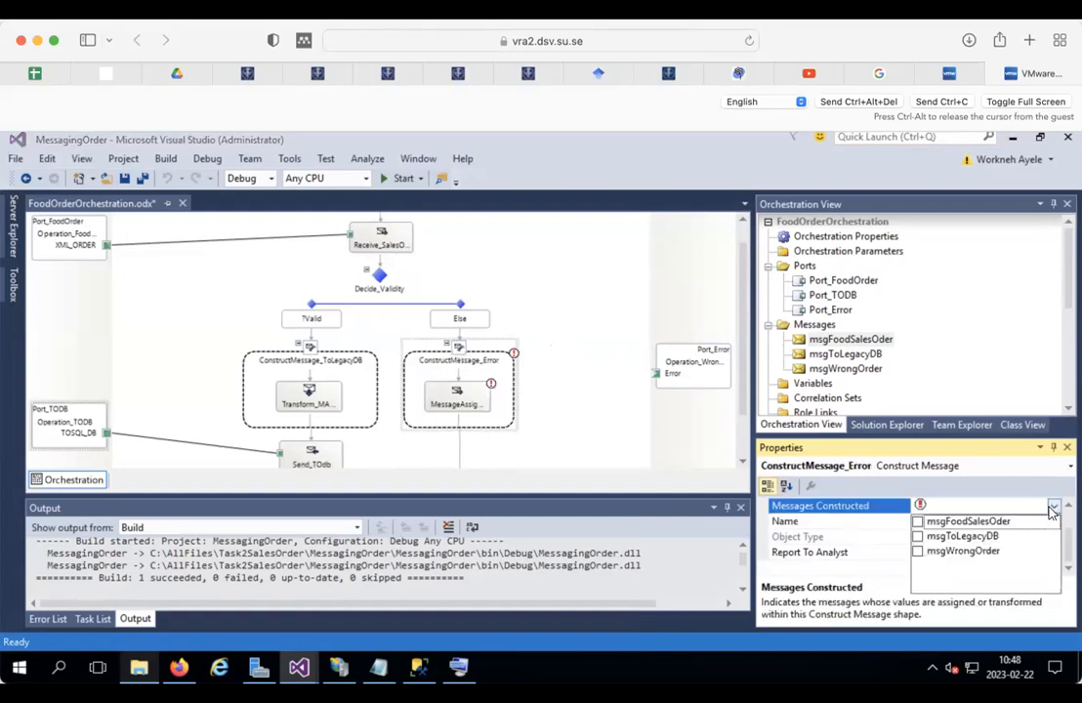
click(917, 552)
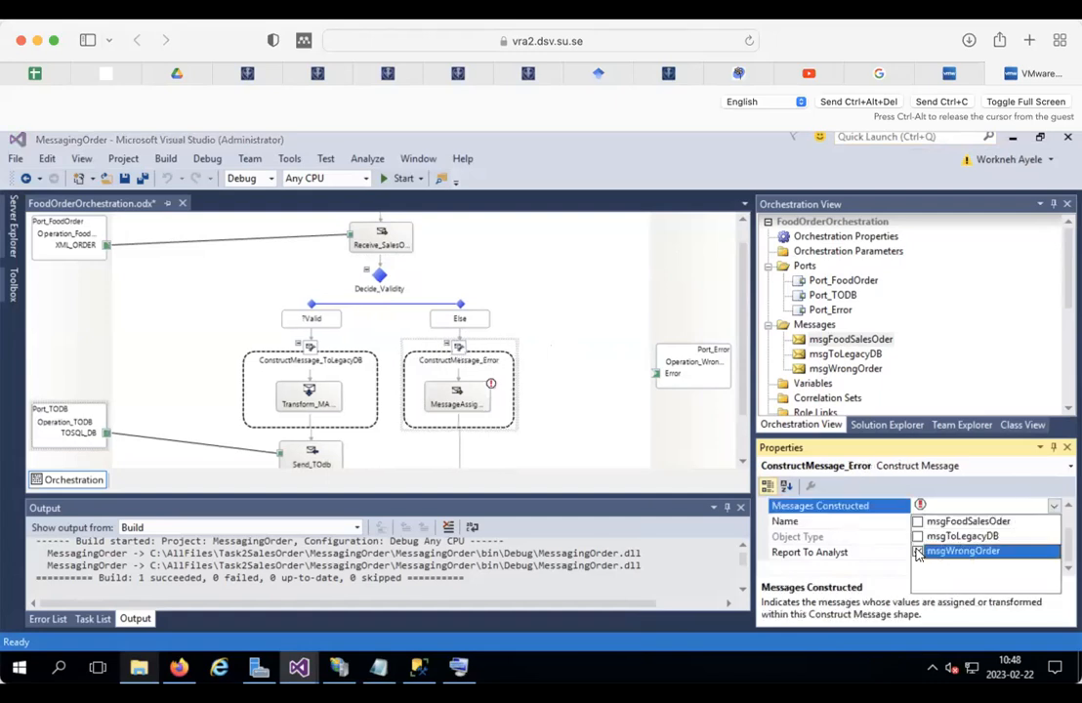
click(592, 345)
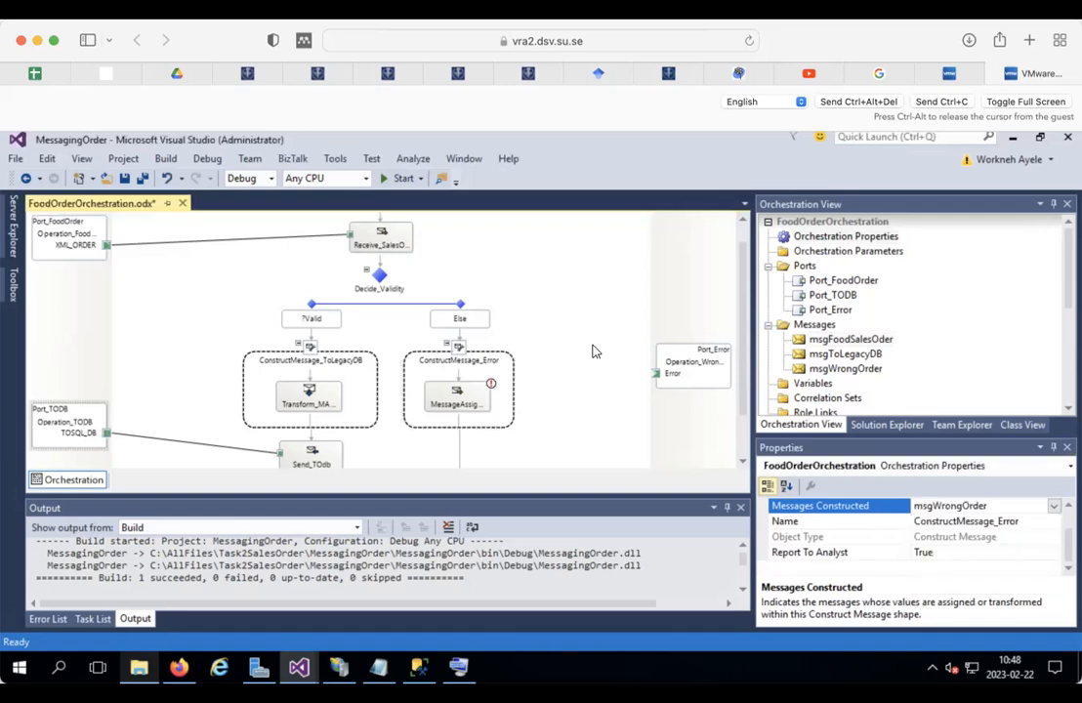
click(467, 397)
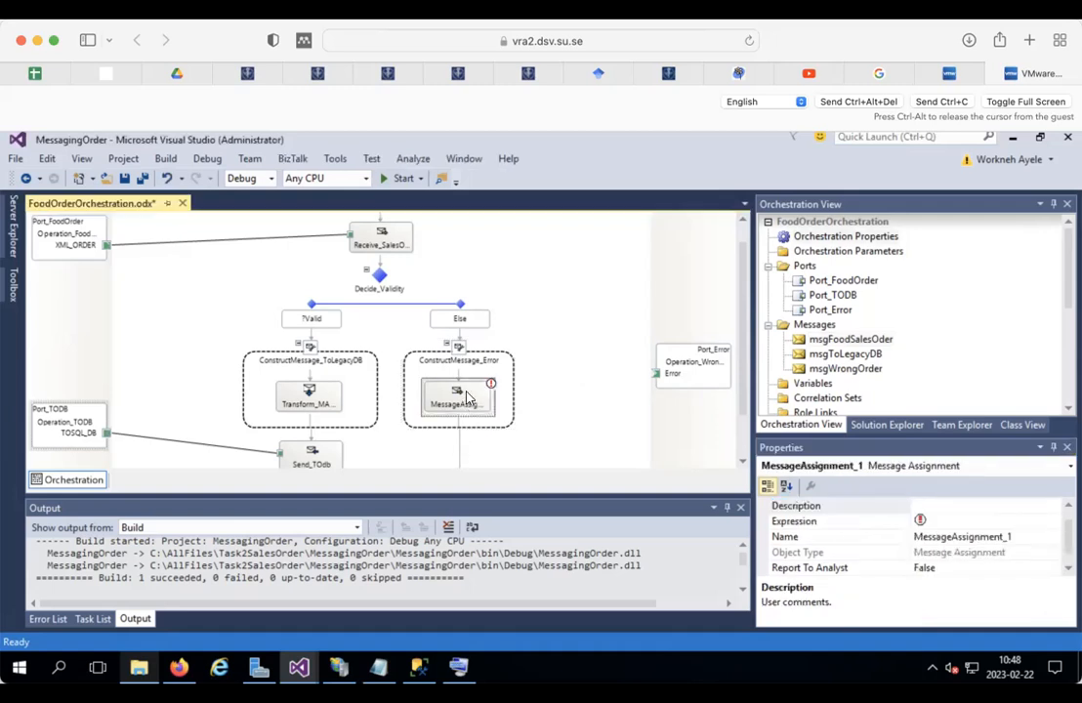
Step: Give MessageAssignment_1 the expression msgWrongOrder=msgFoodSalesOder; using the member list
double_click(466, 397)
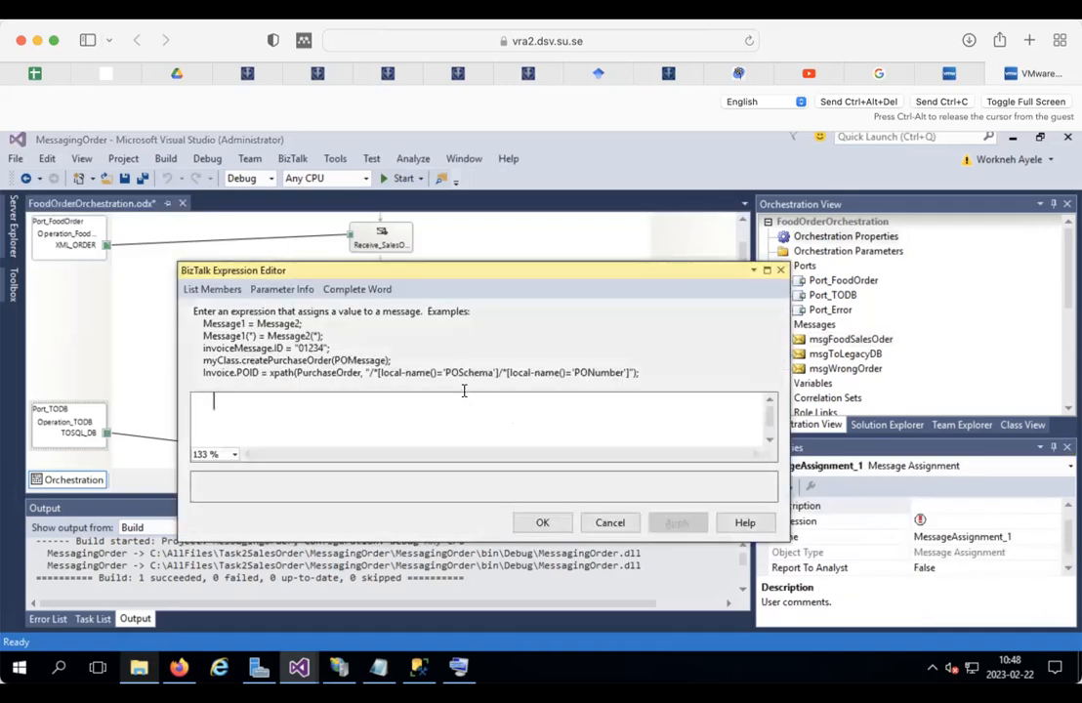
click(216, 293)
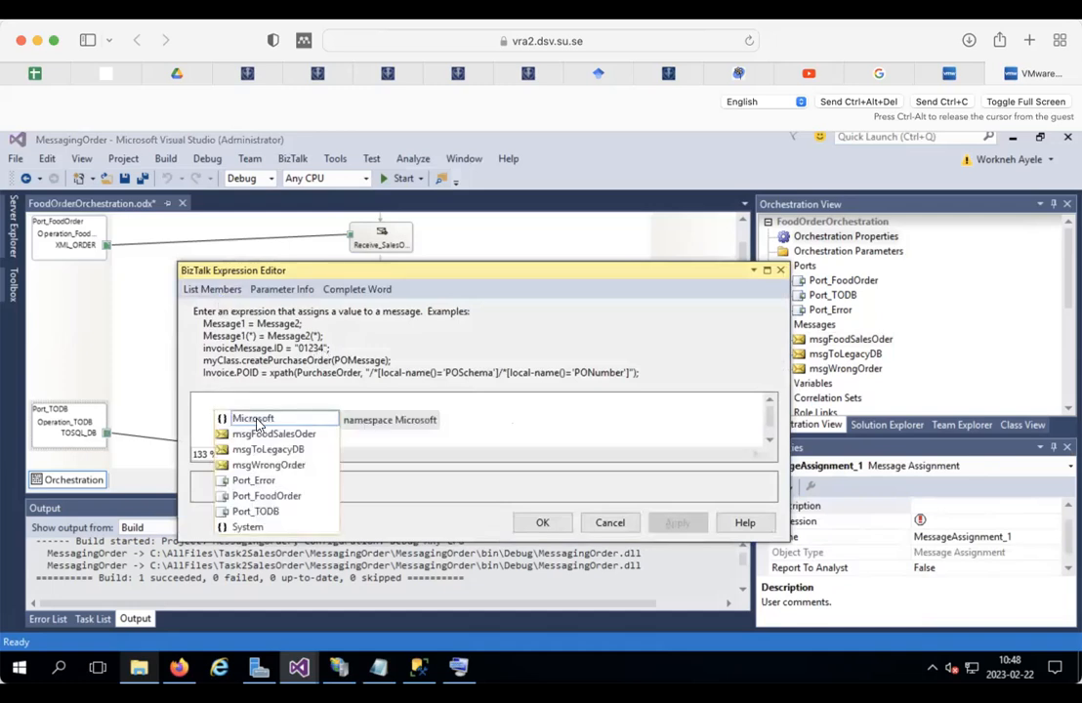
double_click(268, 464)
text(=)
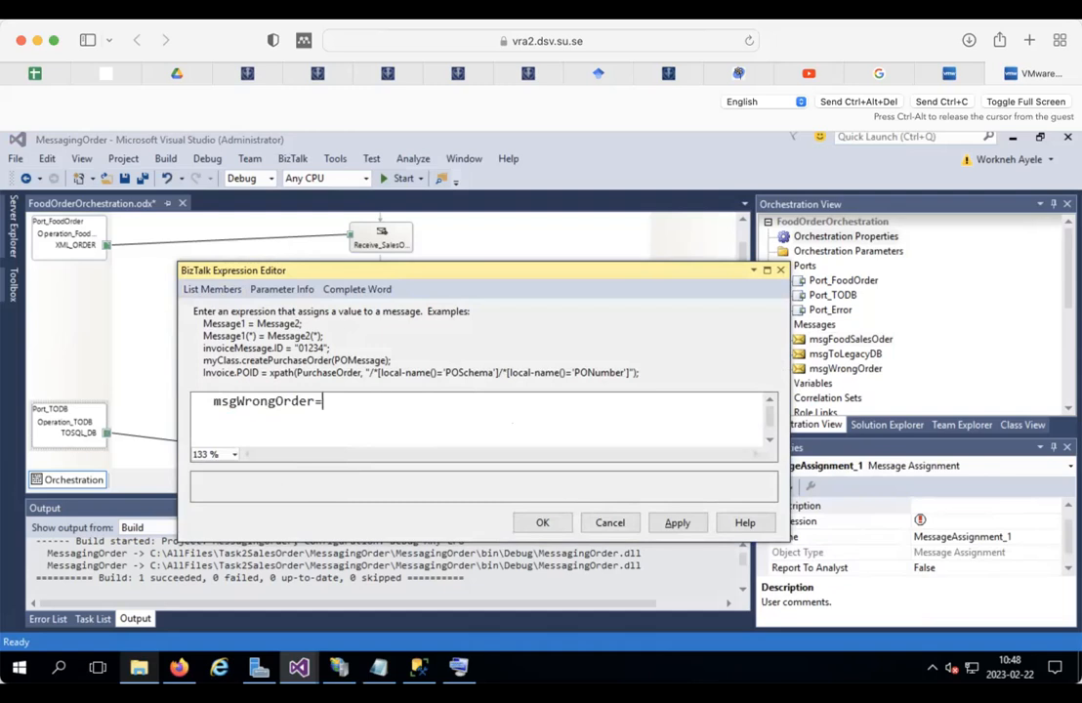
click(215, 290)
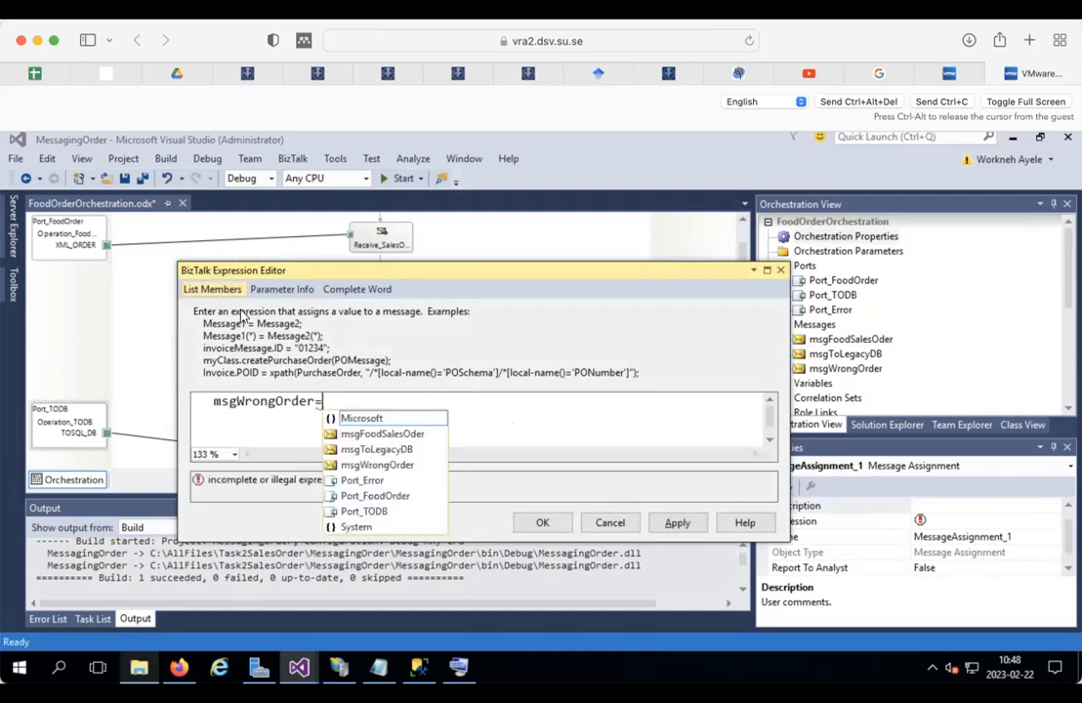
click(391, 434)
double_click(392, 434)
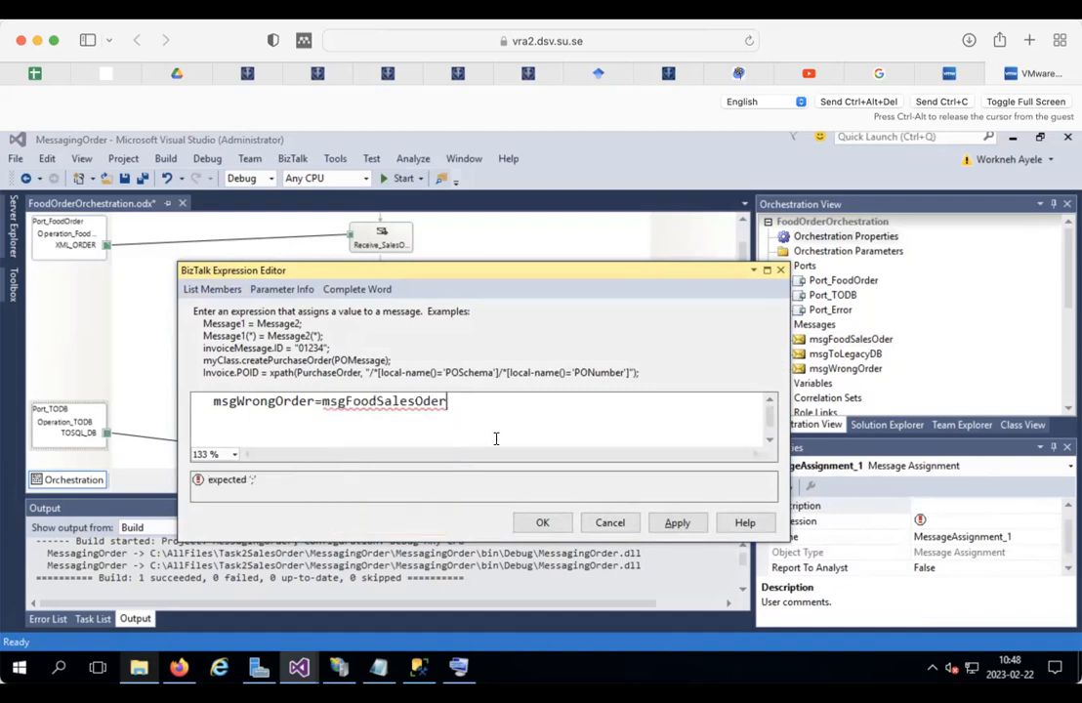
text(;)
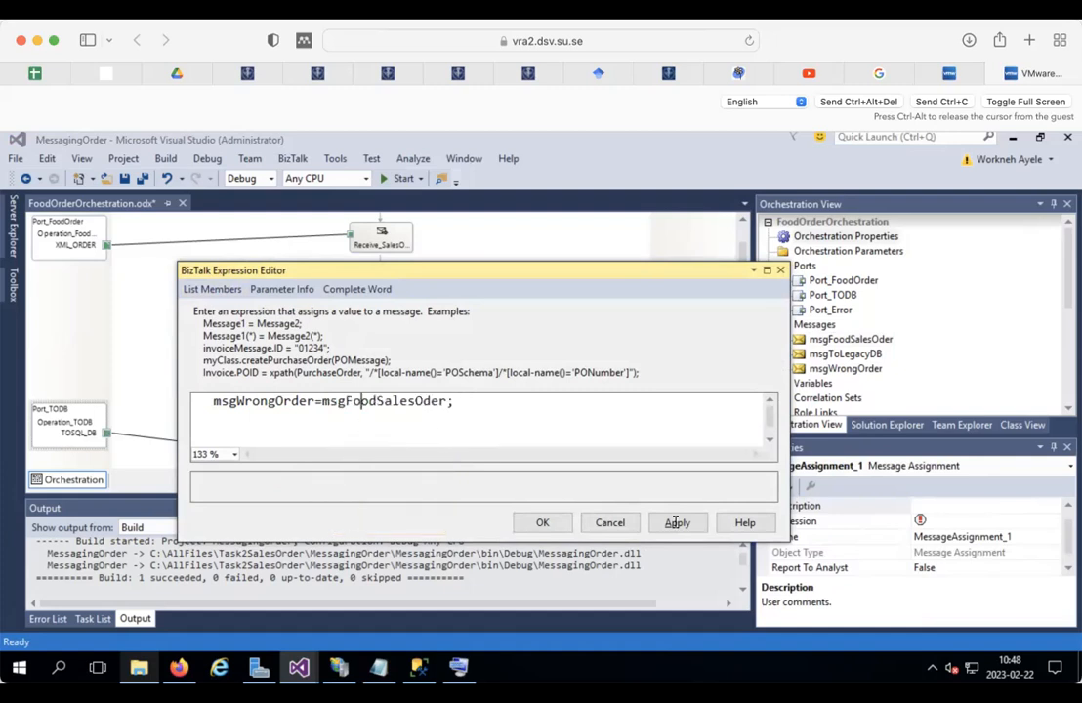
click(543, 522)
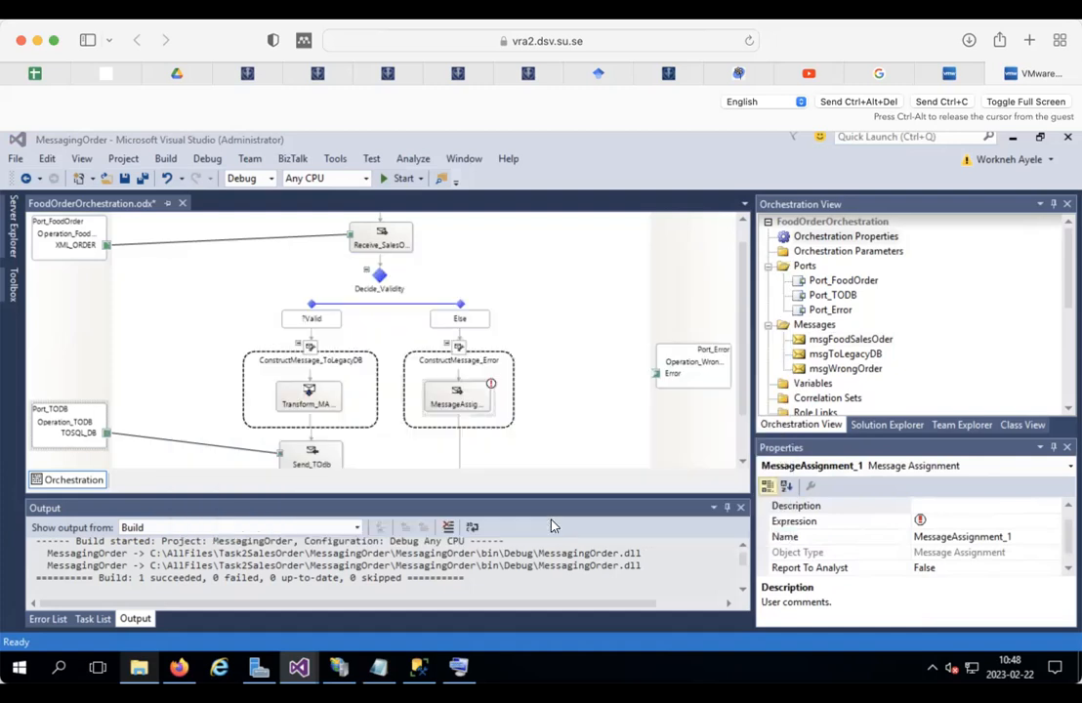
click(458, 451)
Step: Add a send shape below the message assignment and name it Send_Error
right_click(459, 451)
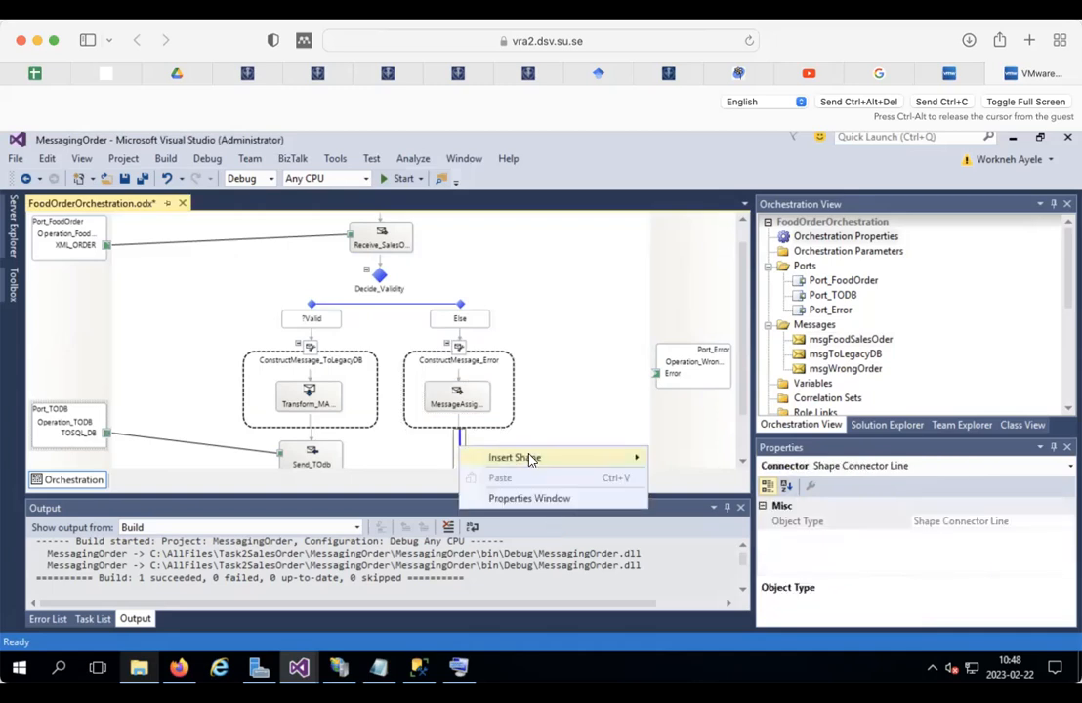
mouse_move(527, 456)
click(688, 155)
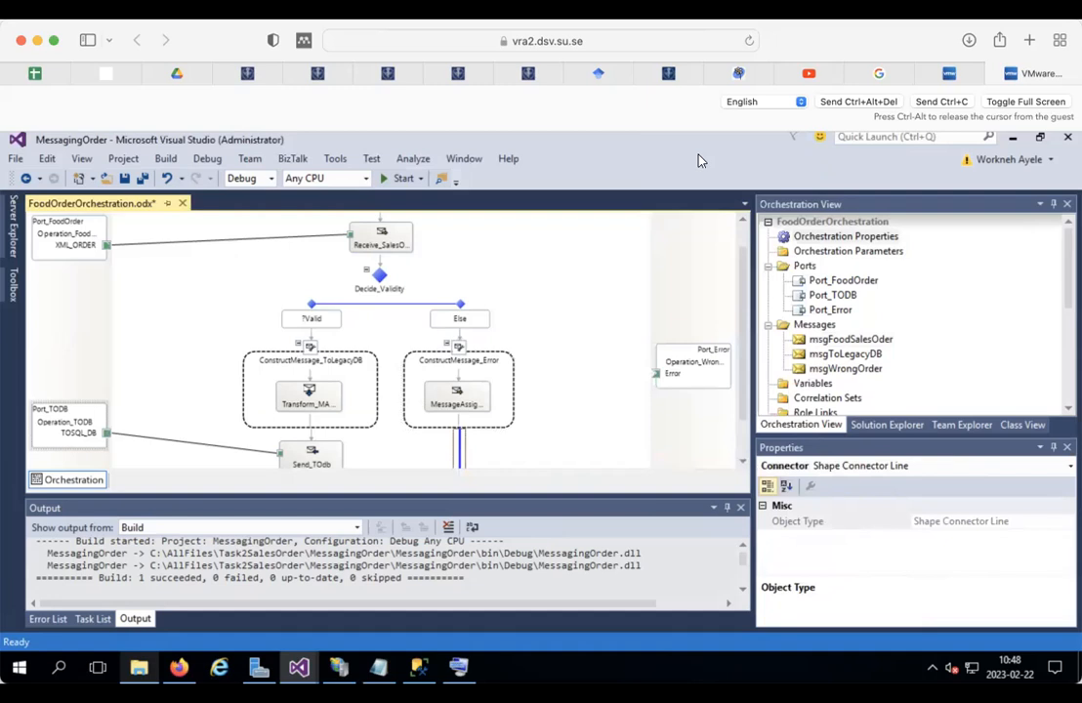
click(947, 507)
key(BackSpace)
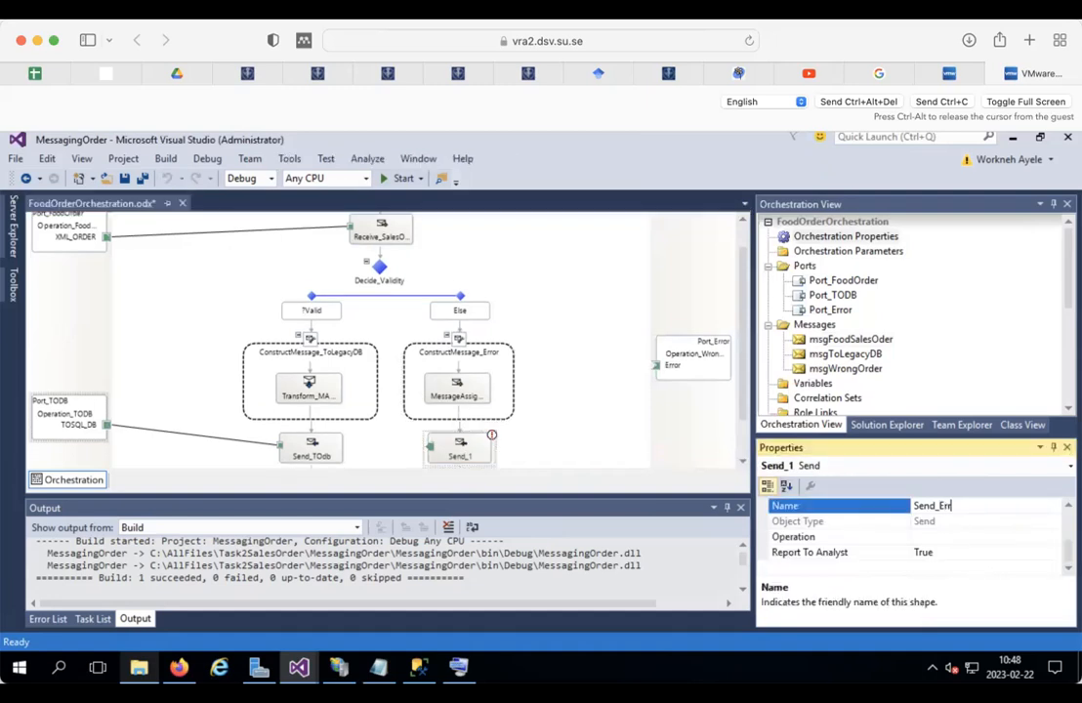
click(478, 444)
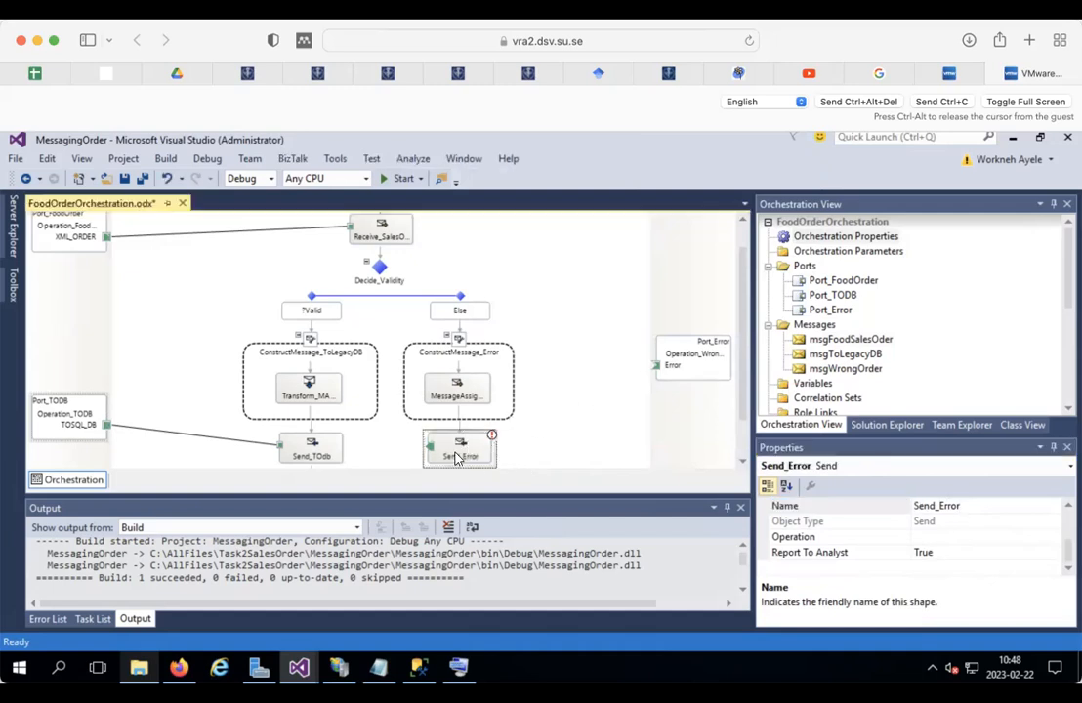
Step: Make Send_Error send msgWrongOrder and connect it to the Port_Error port
click(1070, 508)
click(987, 504)
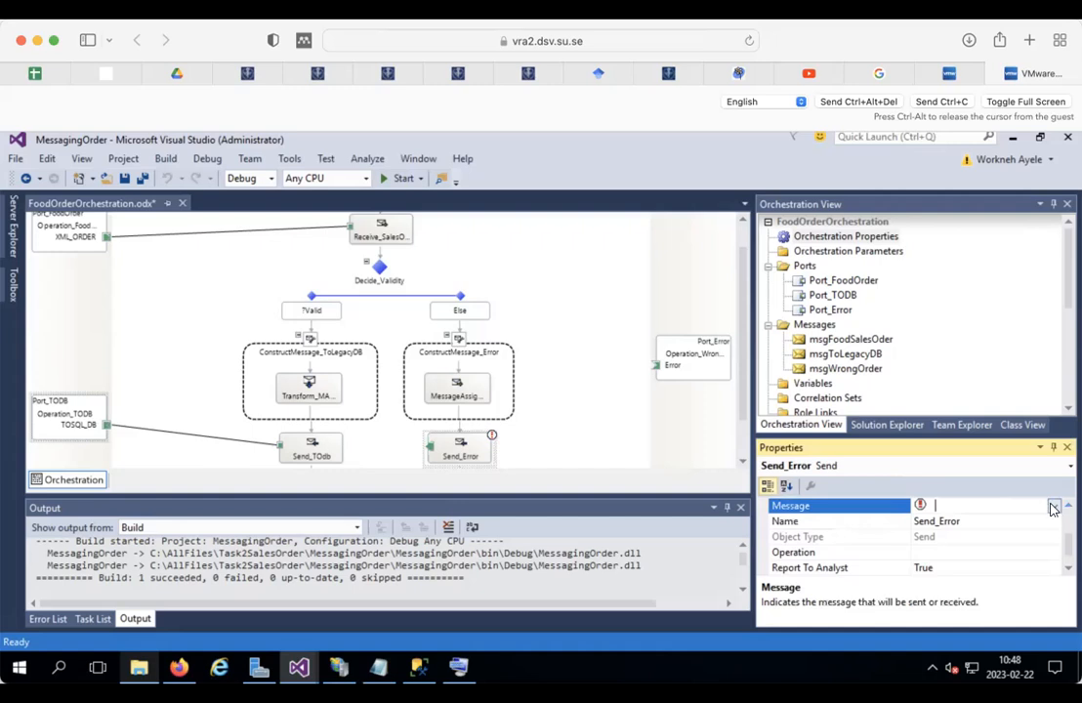
click(1053, 505)
click(922, 548)
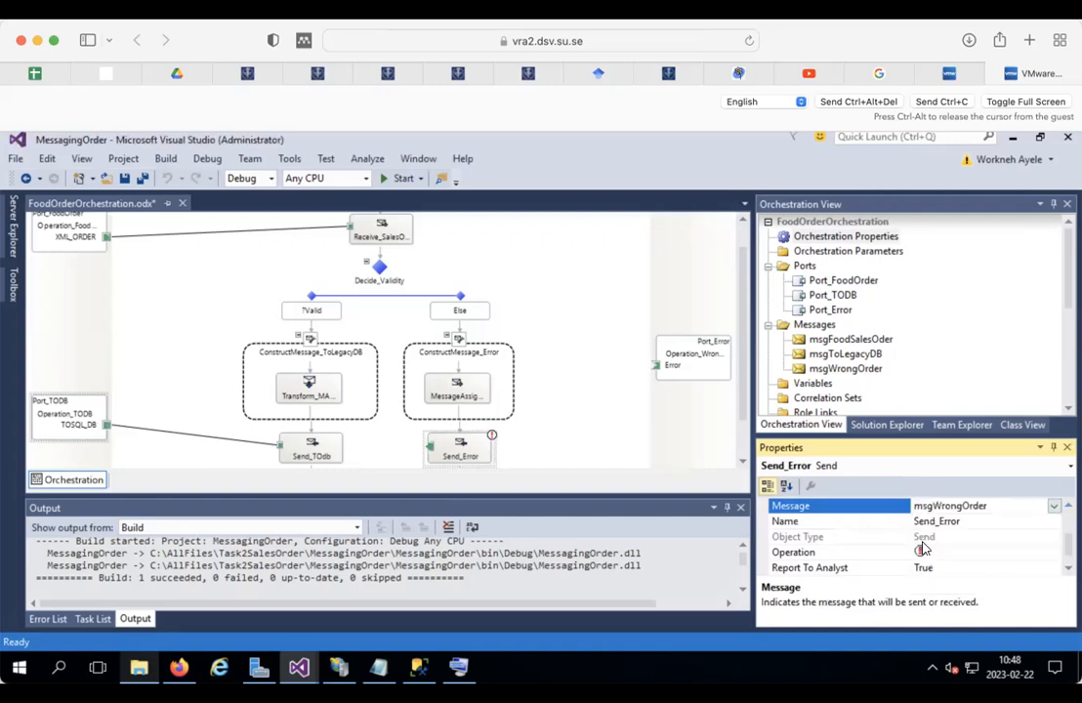
drag(430, 448, 655, 333)
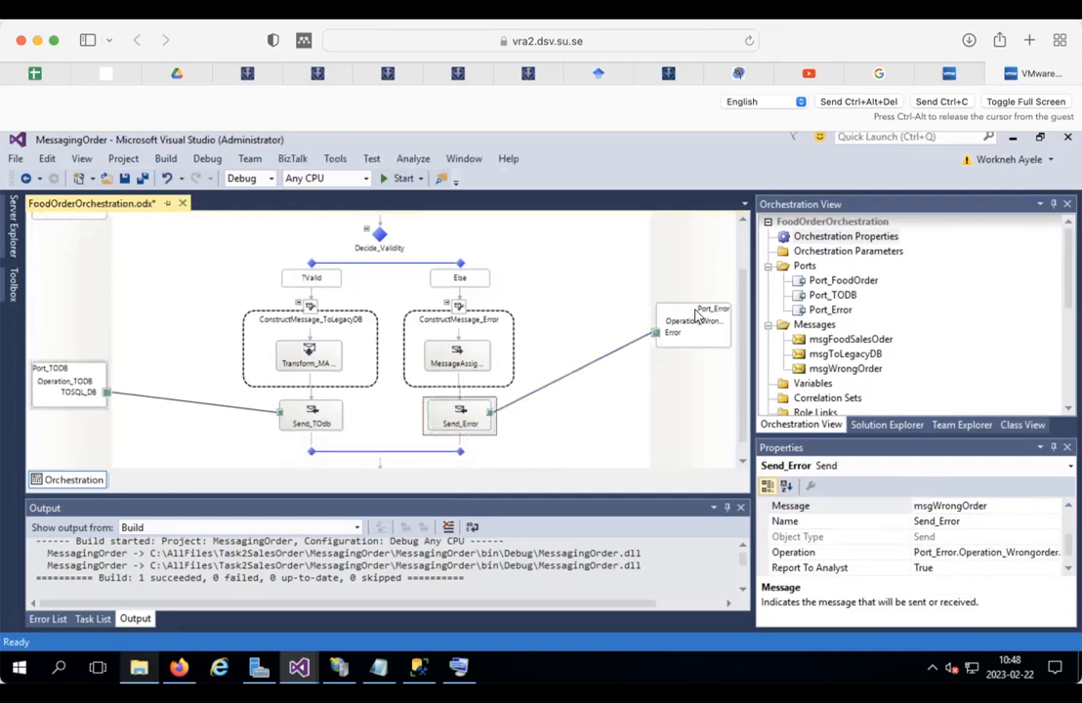
click(885, 425)
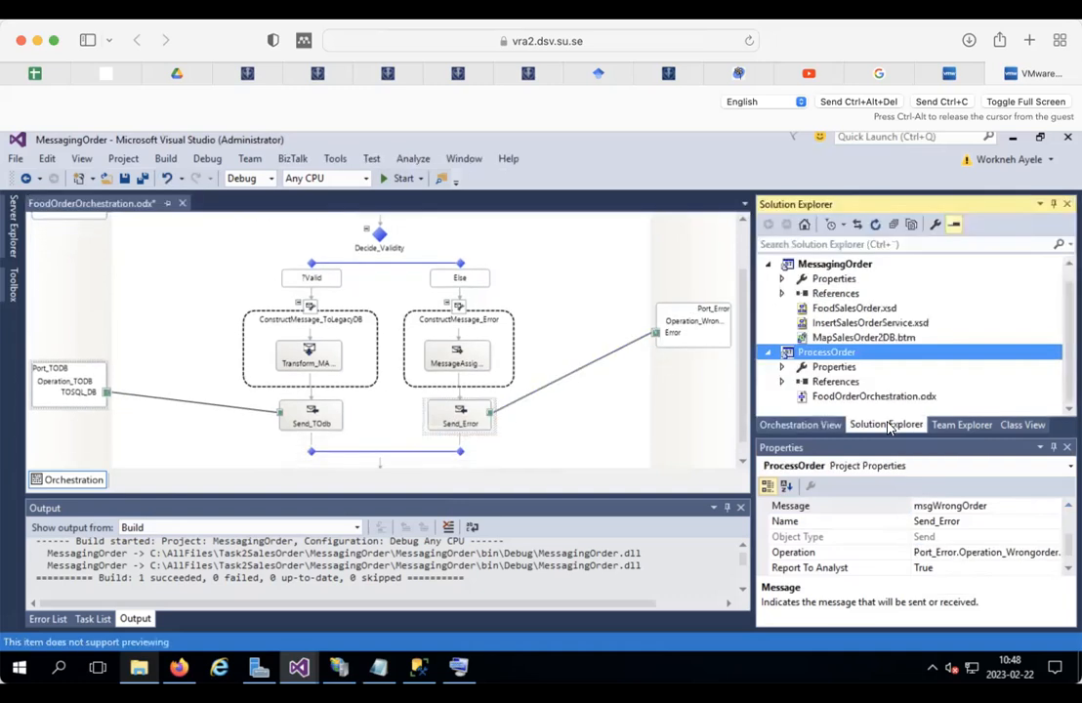
Step: Save the orchestration and open the MessagingOrder project properties
click(124, 179)
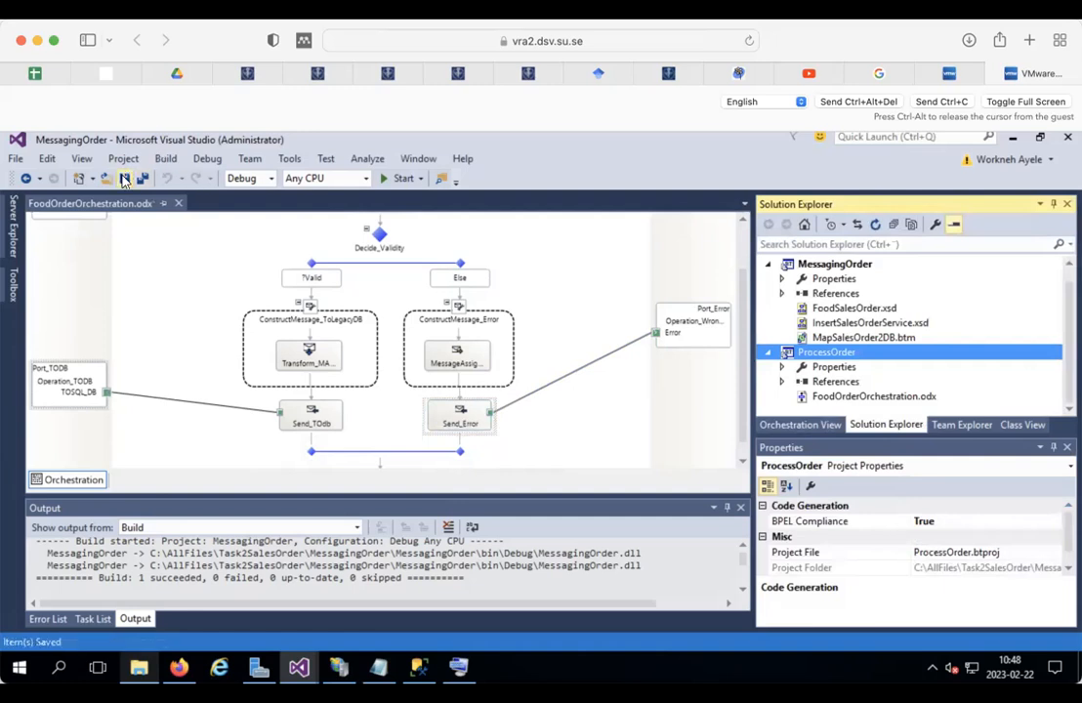
click(830, 264)
right_click(825, 265)
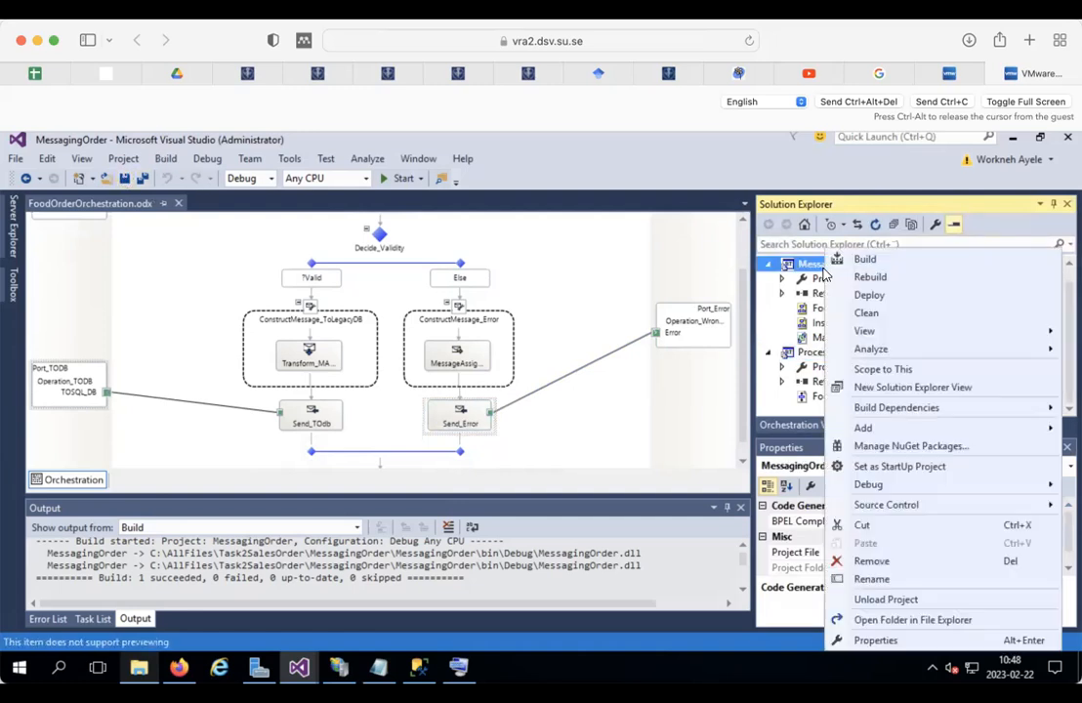
click(872, 641)
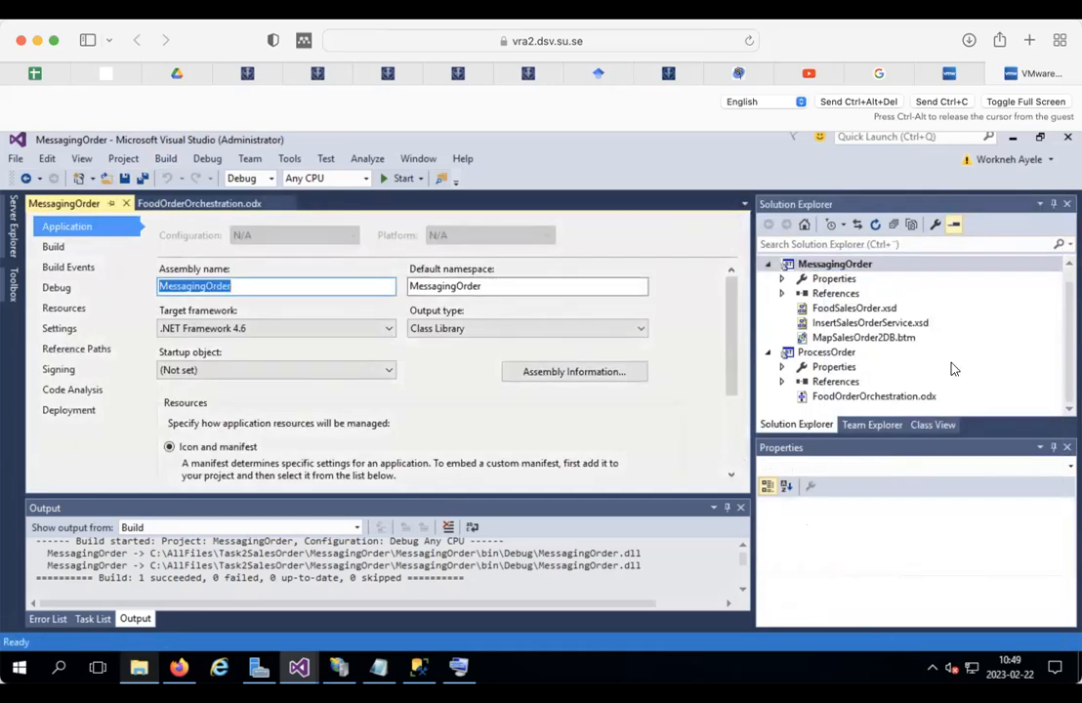
scroll(823, 314, up, 1)
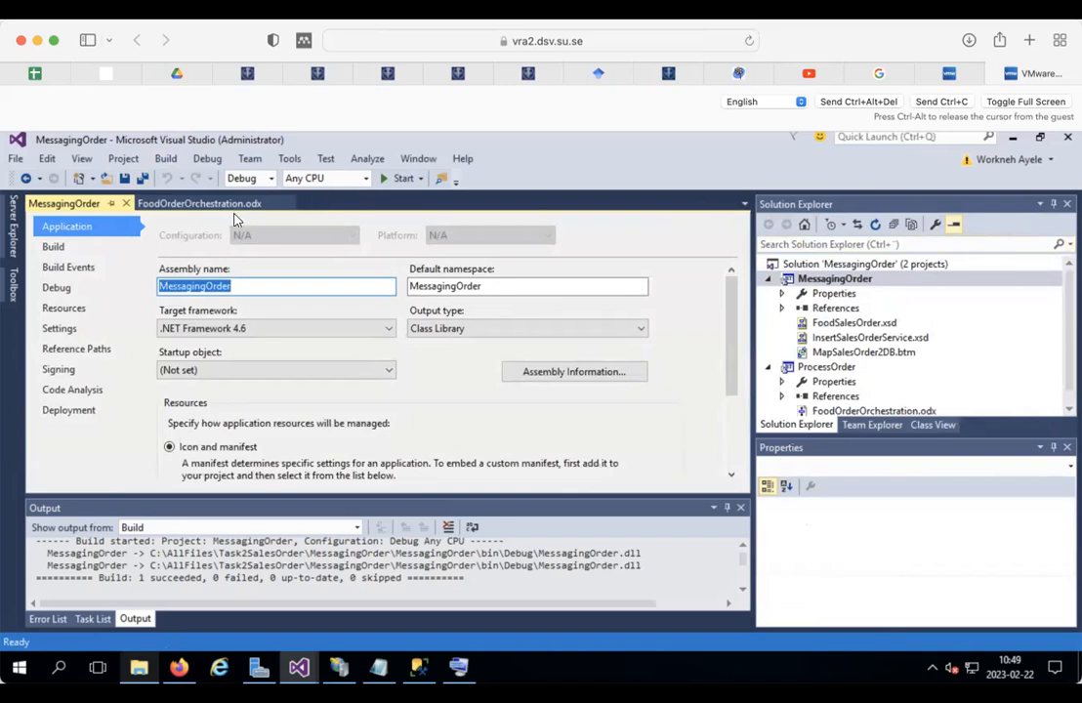
click(845, 267)
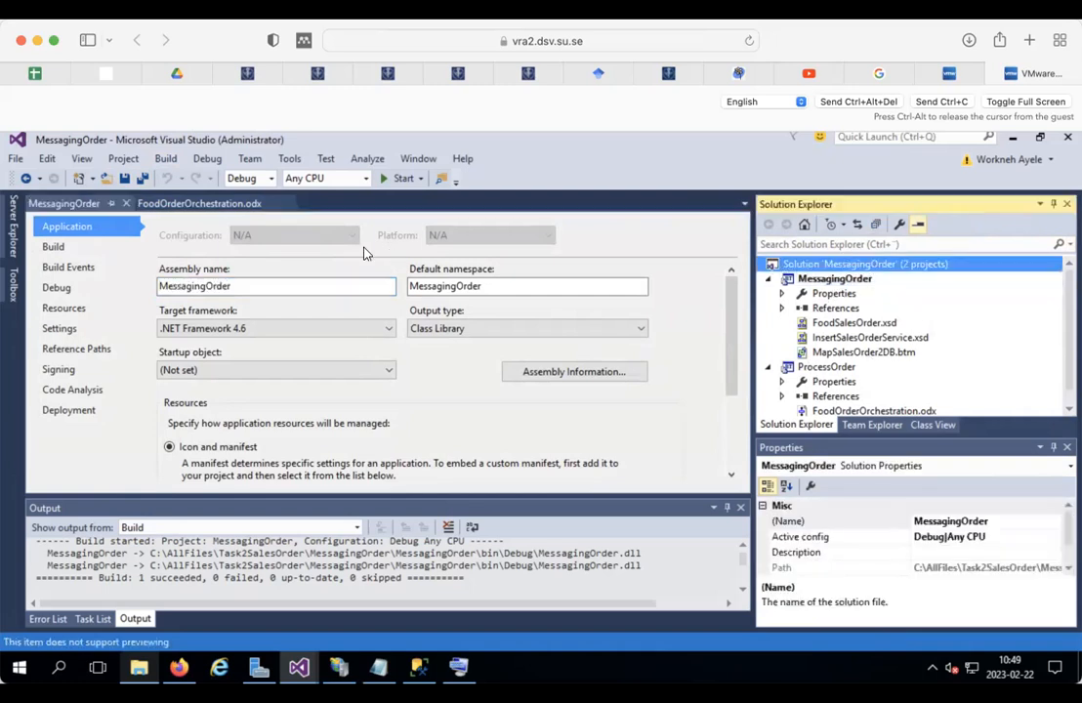
Step: Copy the Deployment Application Name value, MessagingOrder
click(83, 411)
click(510, 305)
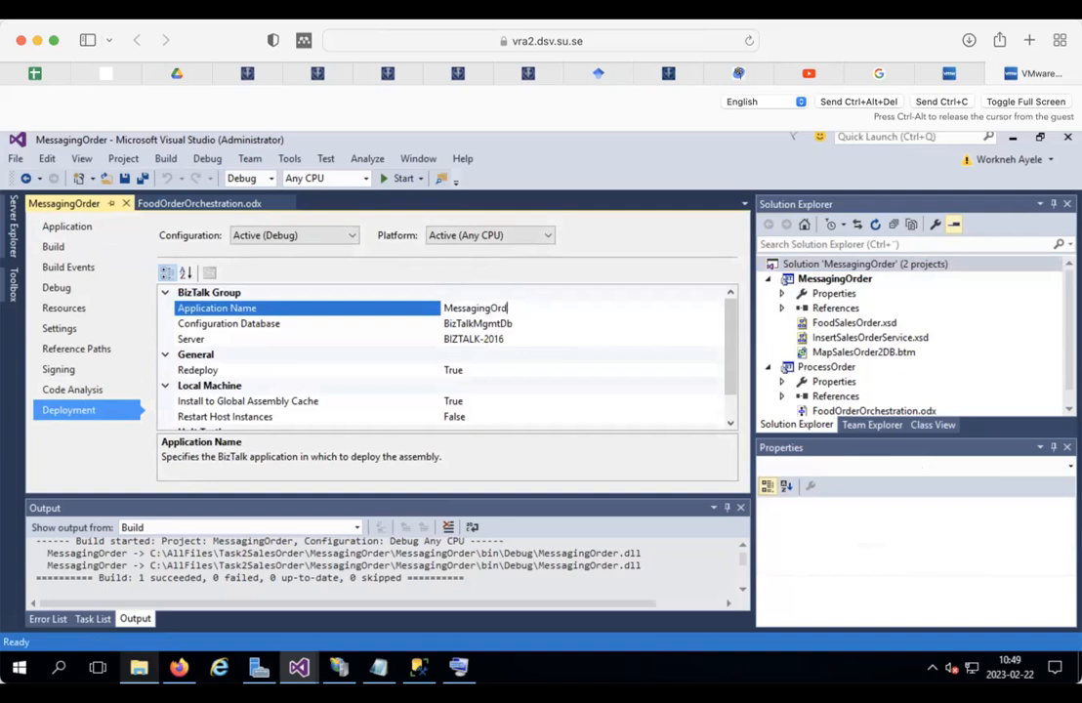
right_click(474, 311)
click(458, 306)
double_click(458, 307)
right_click(469, 308)
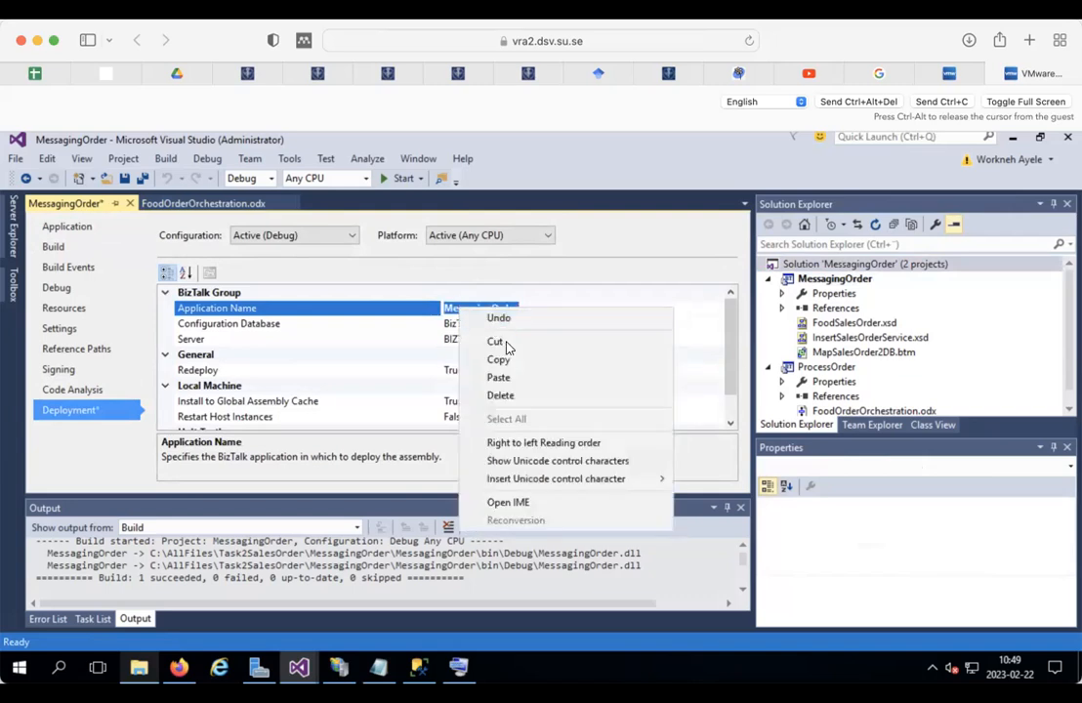
click(501, 359)
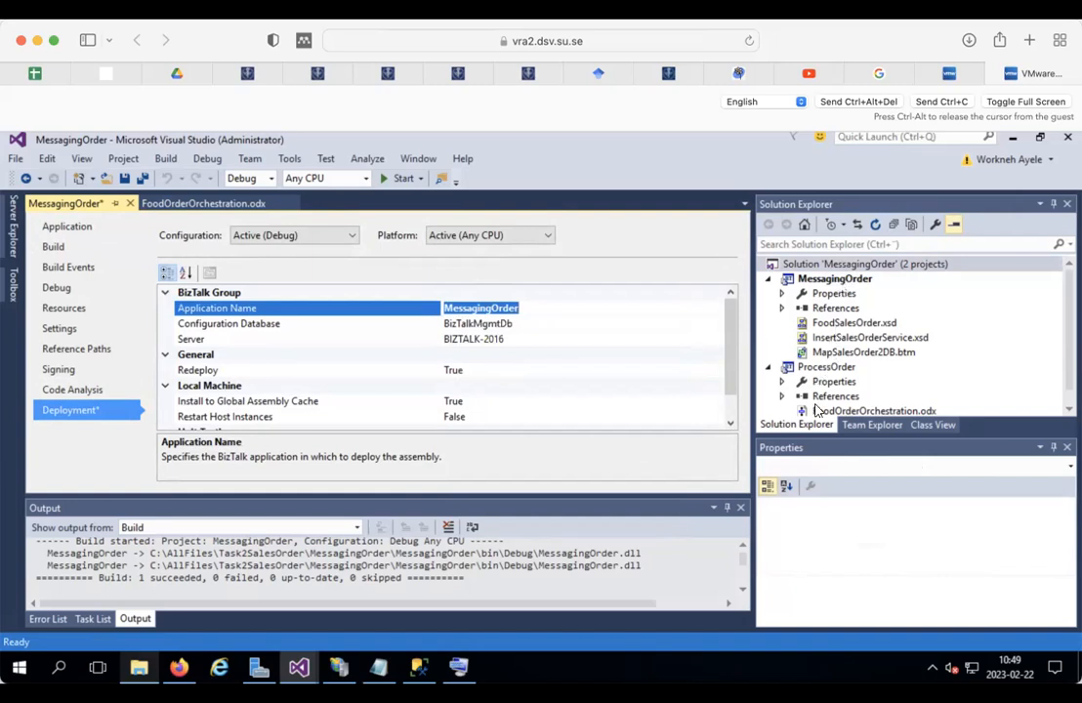
click(820, 369)
Step: Paste MessagingOrder as ProcessOrder's deployment Application Name and save both projects
right_click(820, 371)
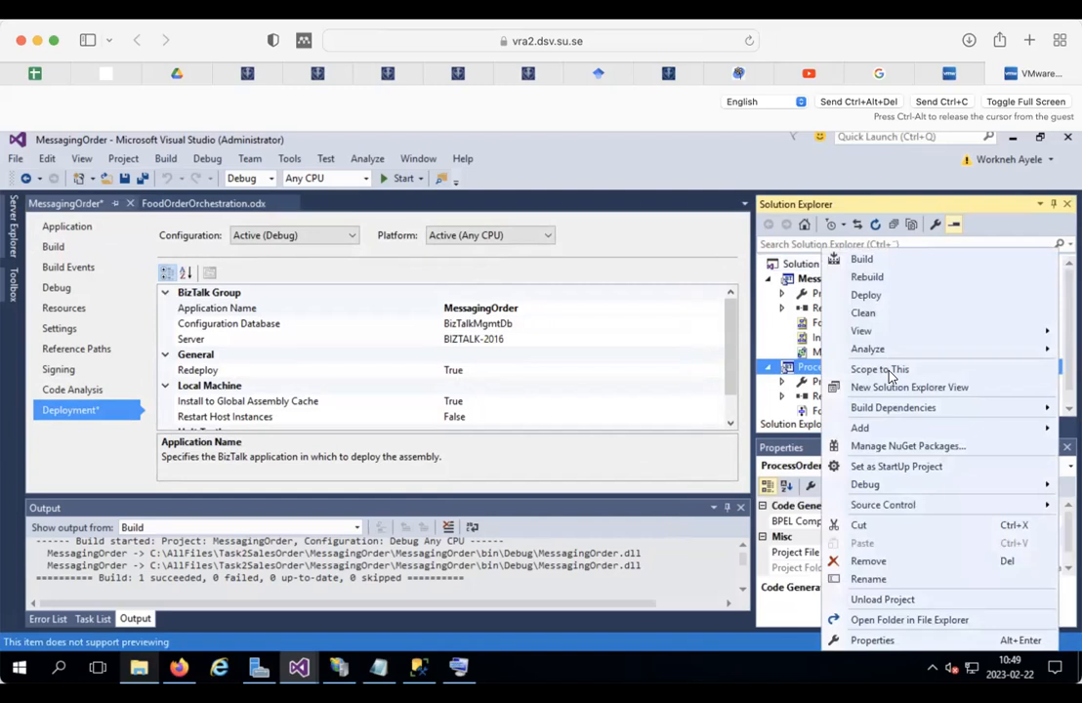
click(872, 638)
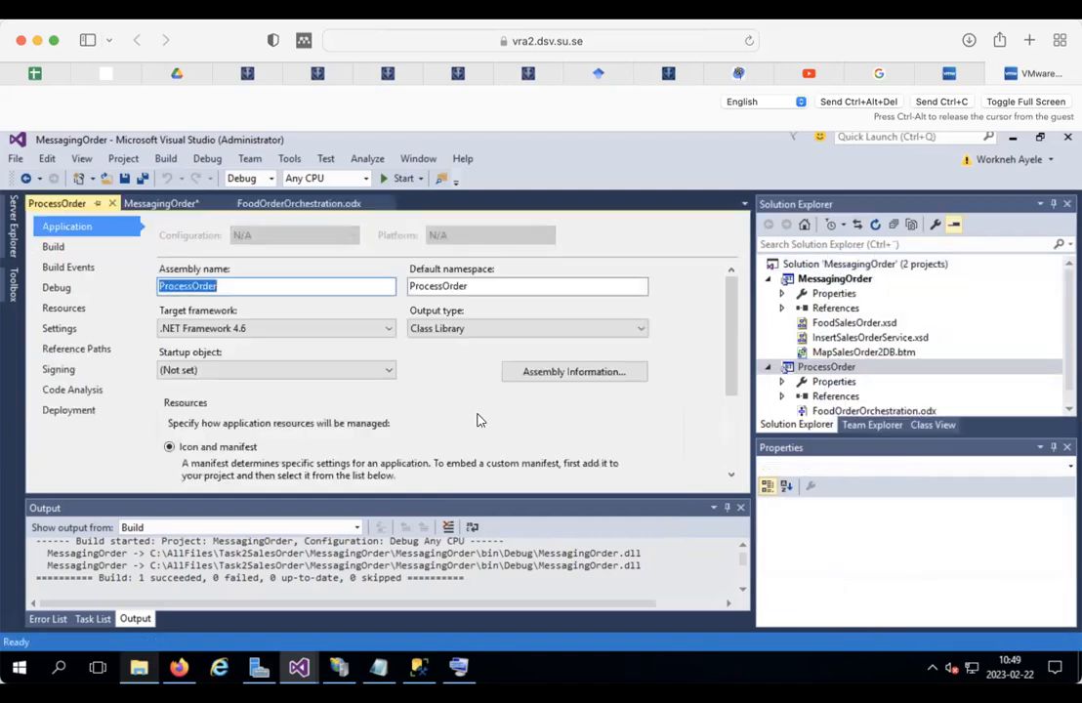
click(85, 410)
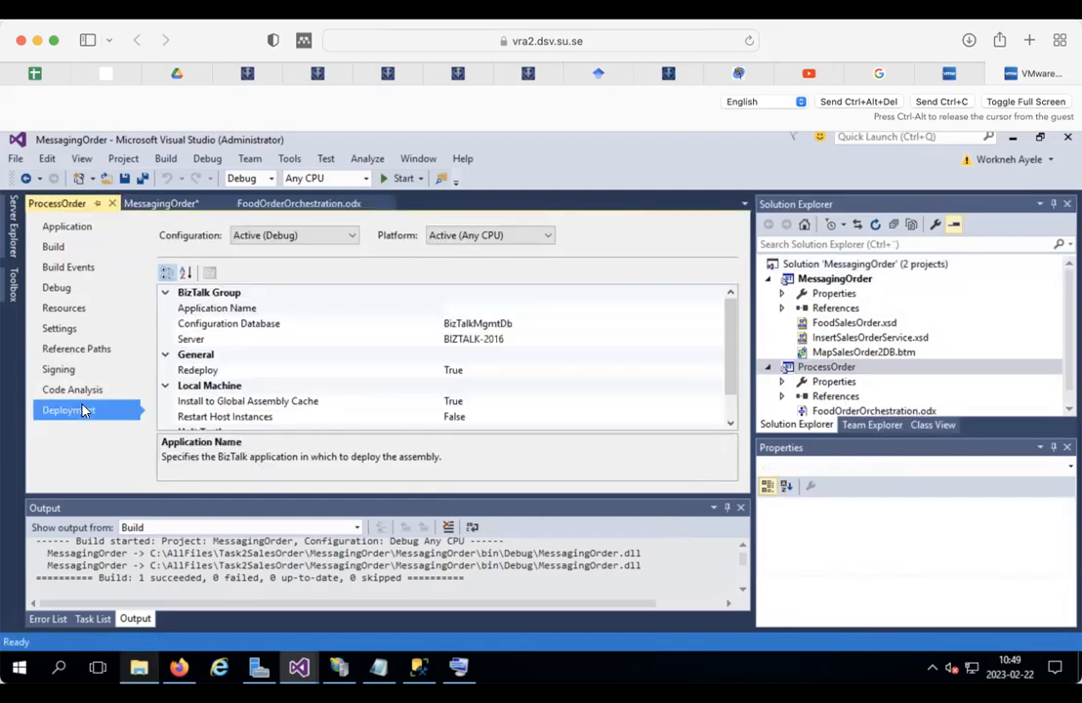
click(464, 308)
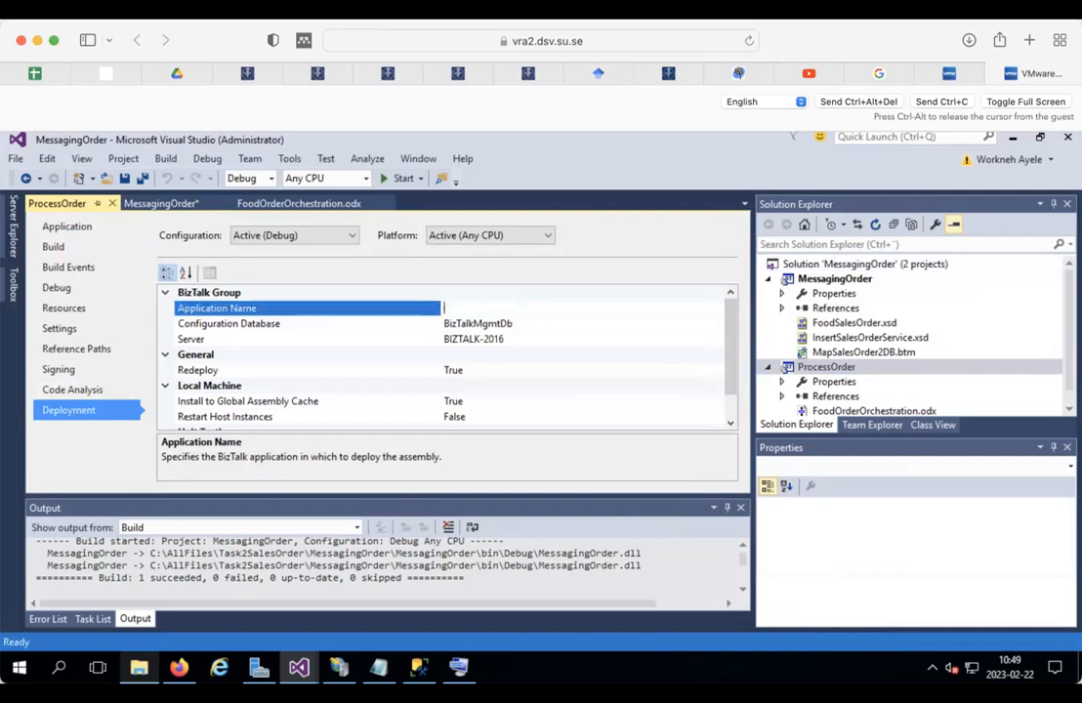
key(ctrl+v)
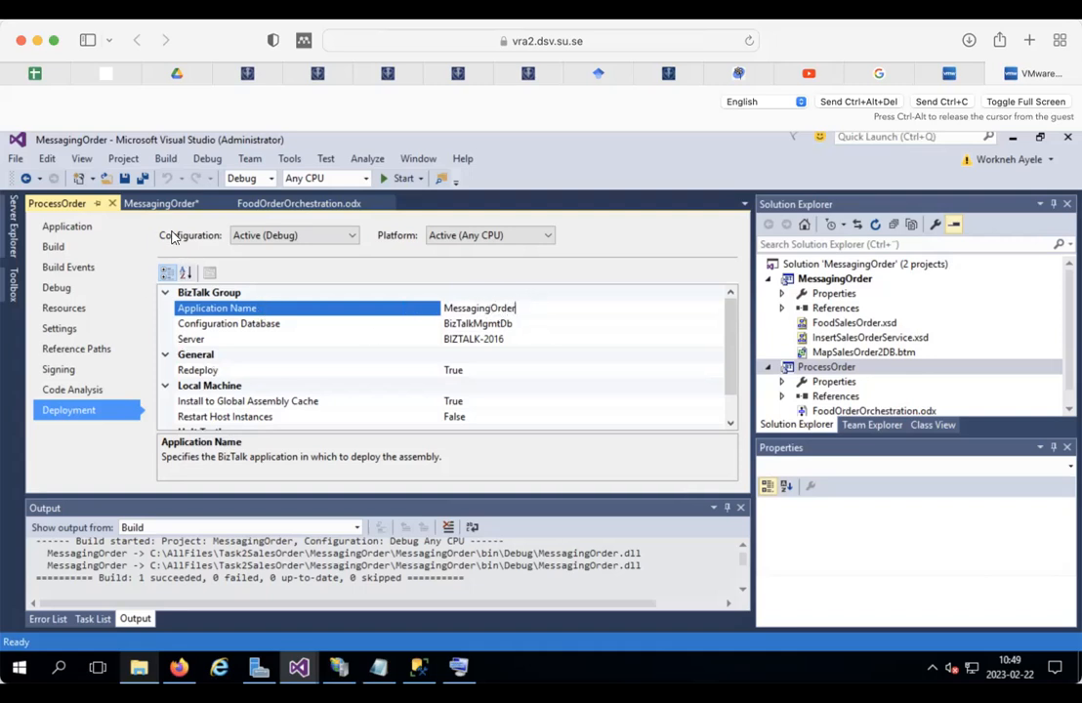
click(156, 203)
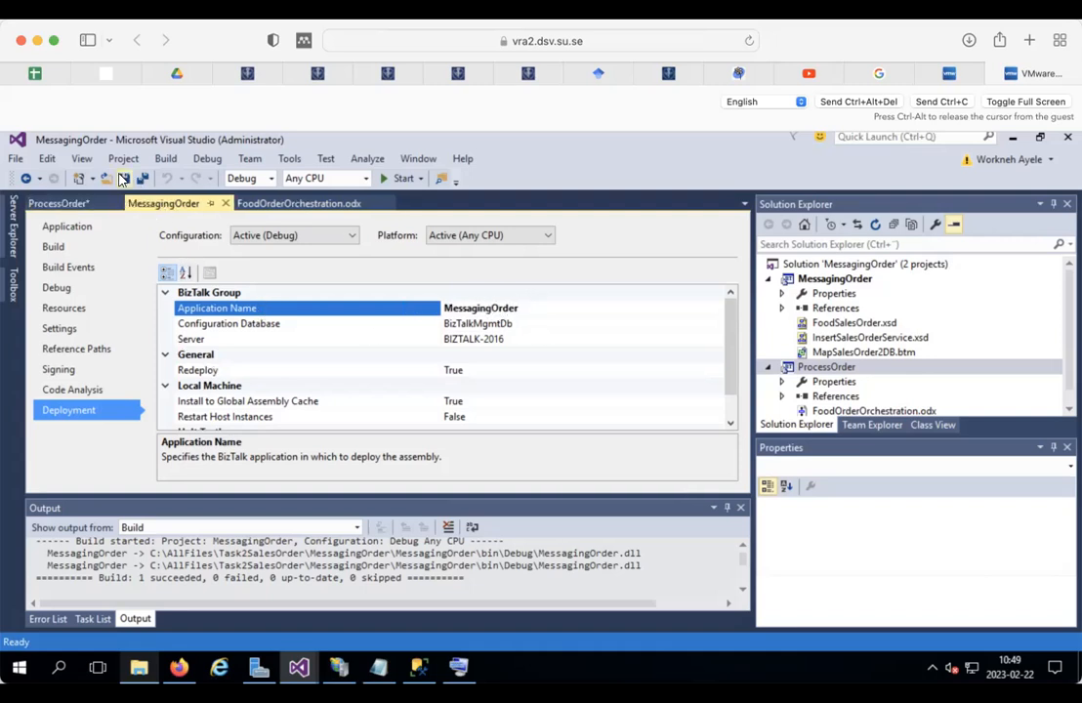
click(123, 179)
click(123, 178)
Step: Go to the ProcessOrder project's Signing properties page
click(162, 204)
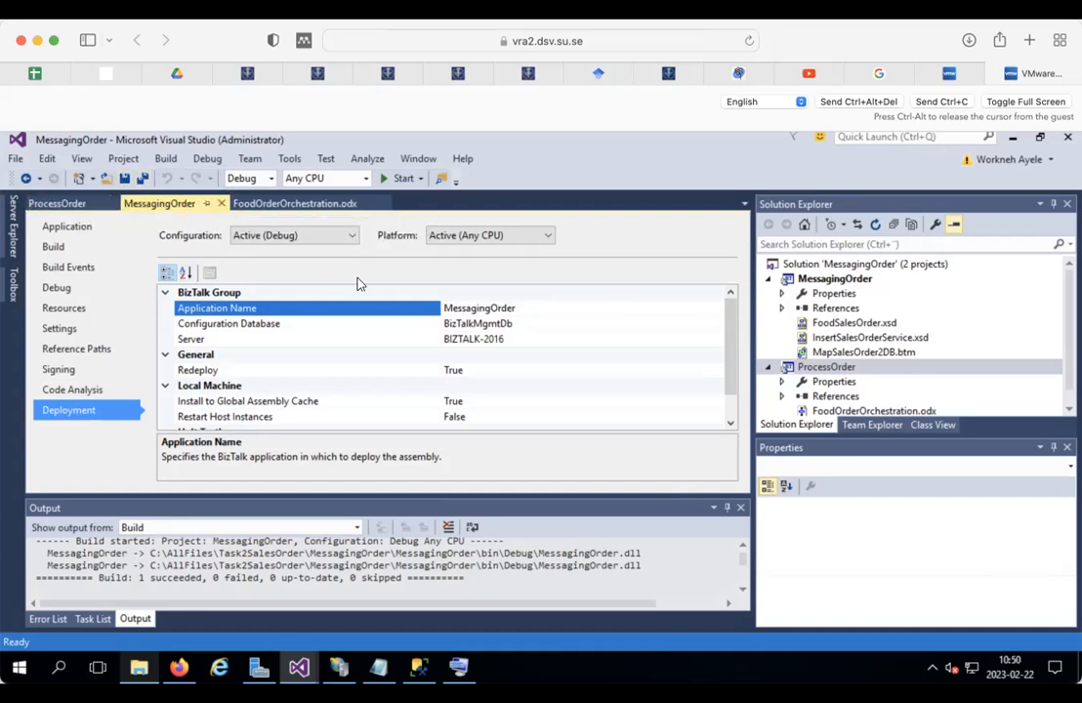
click(58, 204)
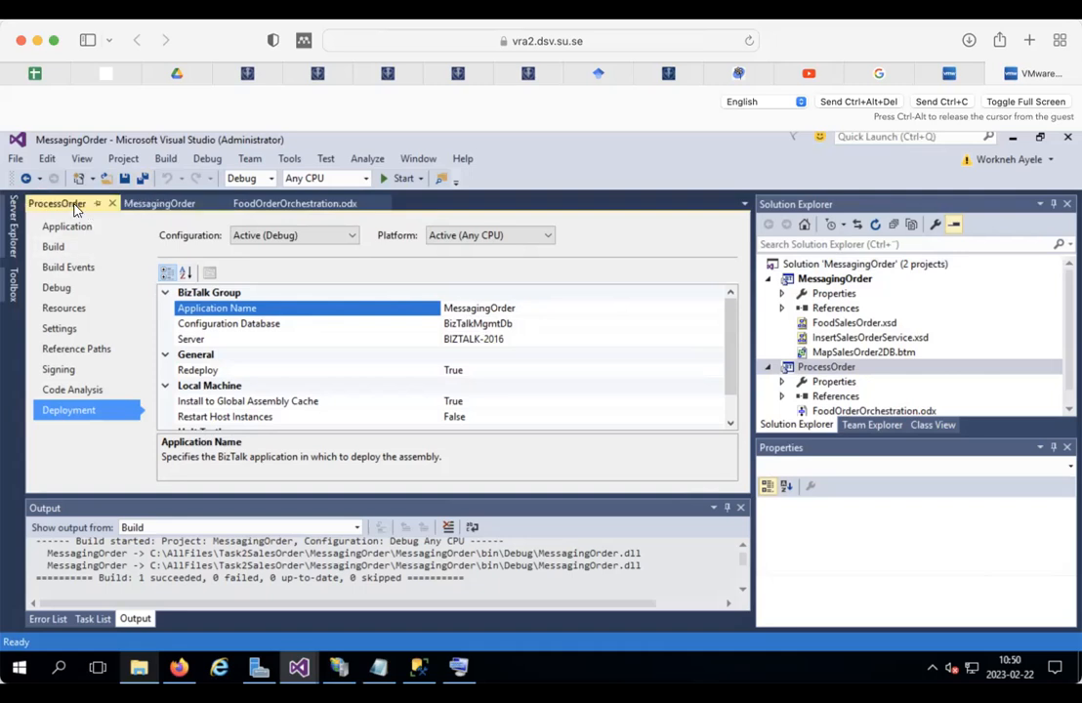
click(156, 204)
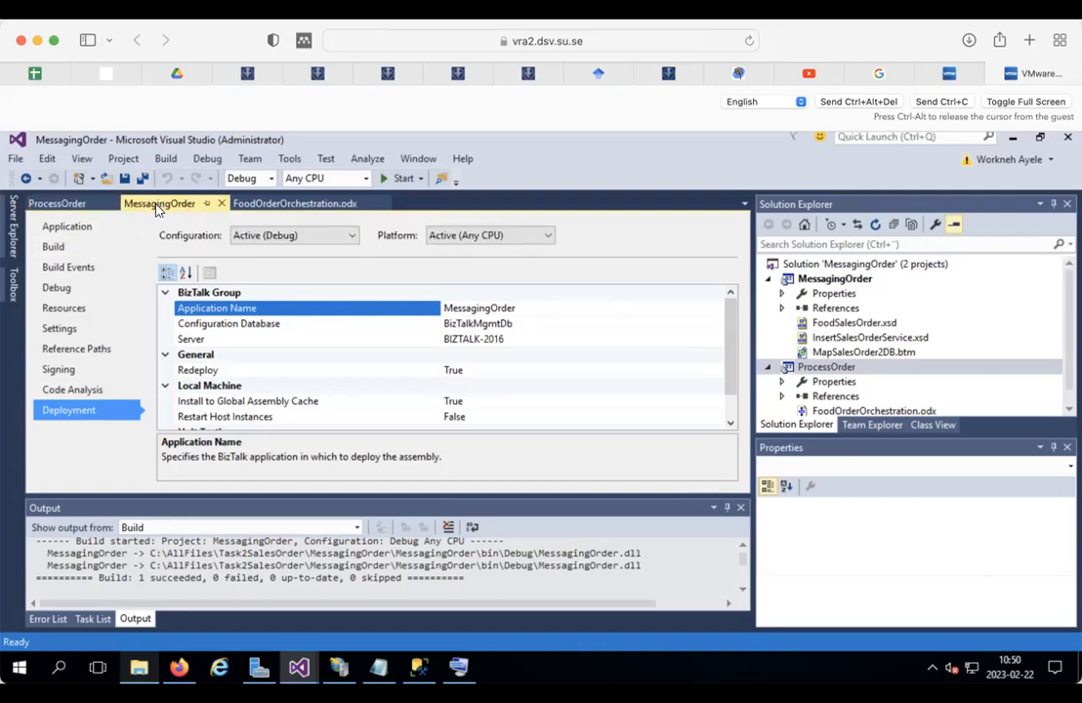
click(61, 204)
click(78, 369)
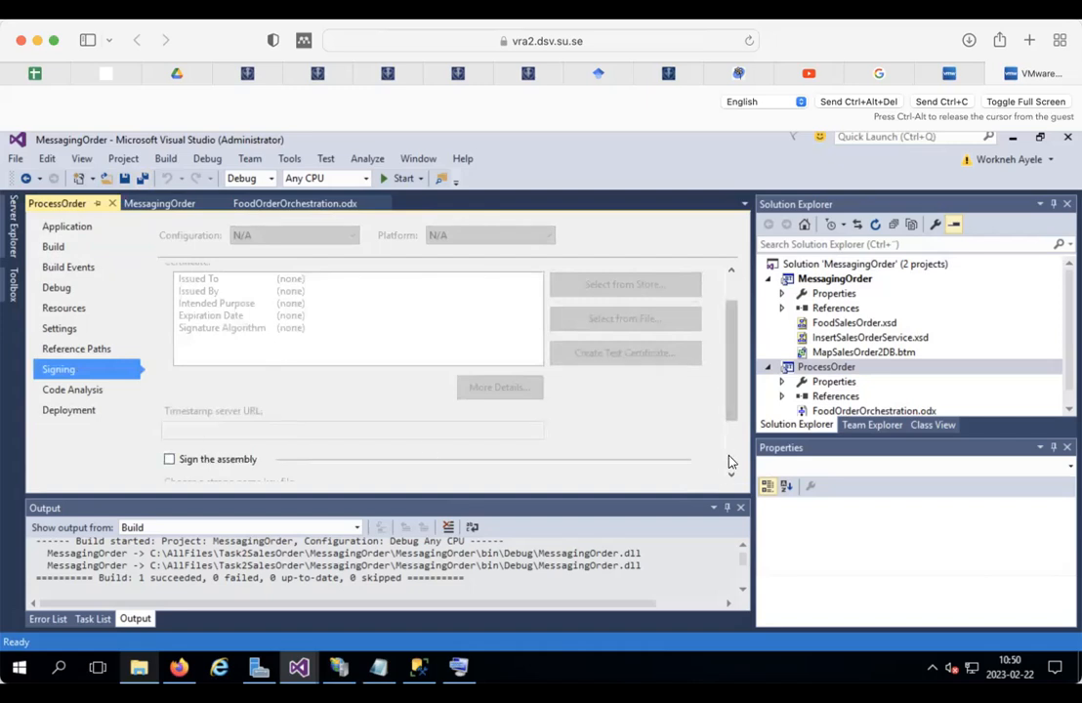
scroll(729, 464, down, 3)
Step: Sign ProcessOrder with a new password-protected key abc.pfx, then save and close its properties
click(207, 375)
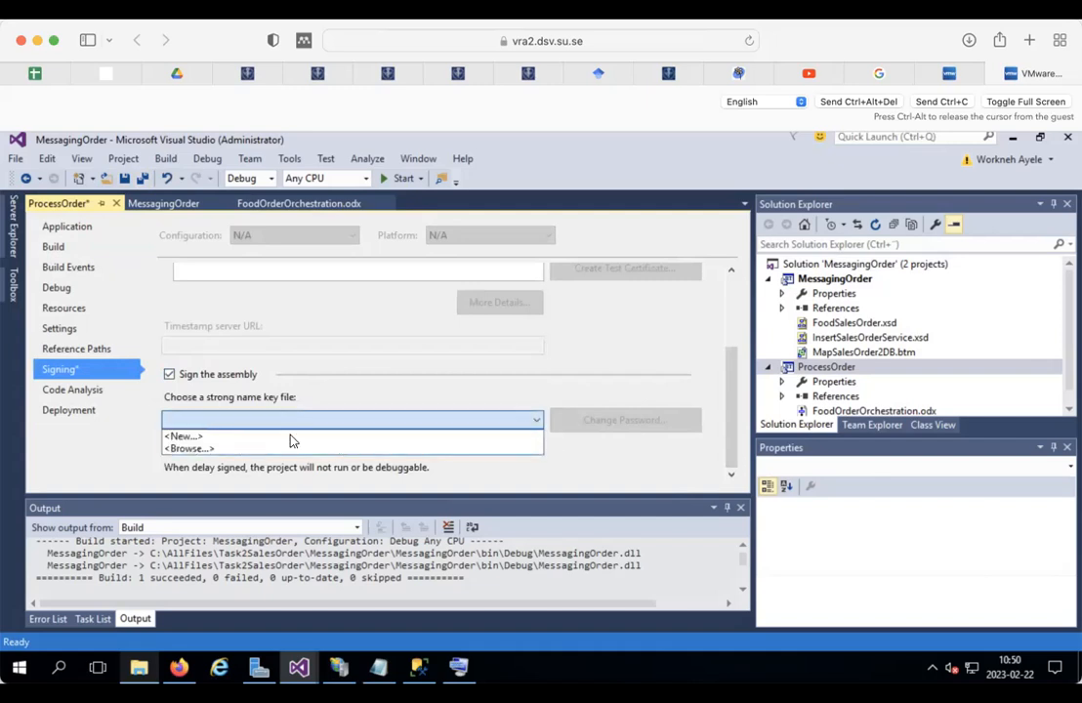
click(261, 435)
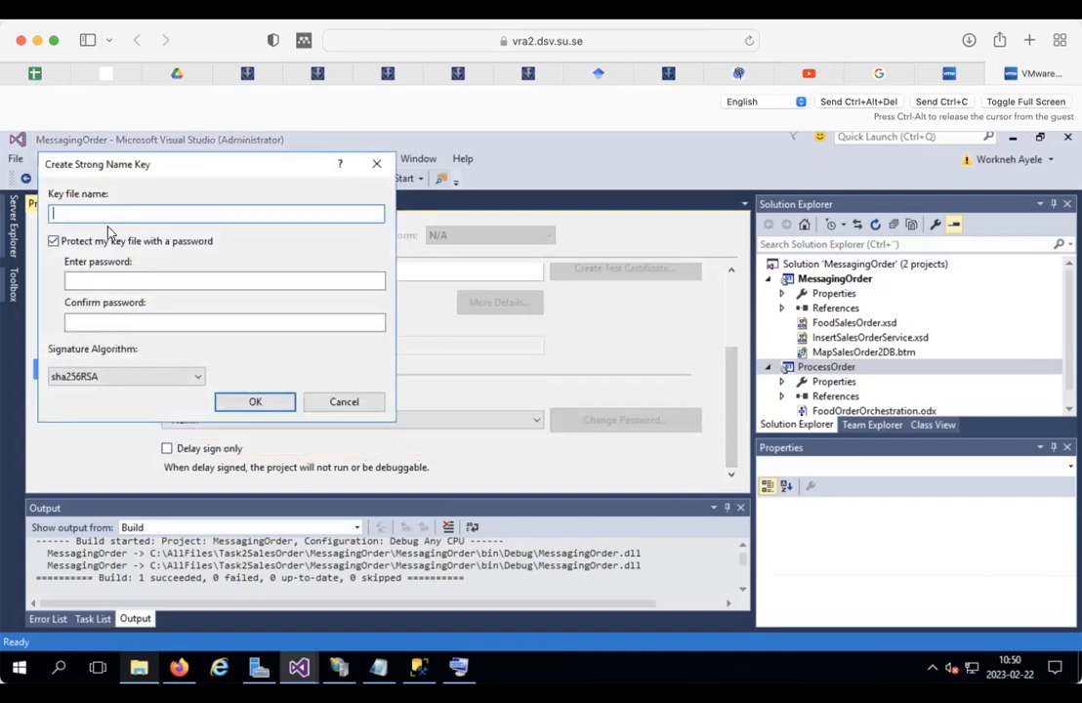
text(abc)
click(112, 284)
right_click(112, 283)
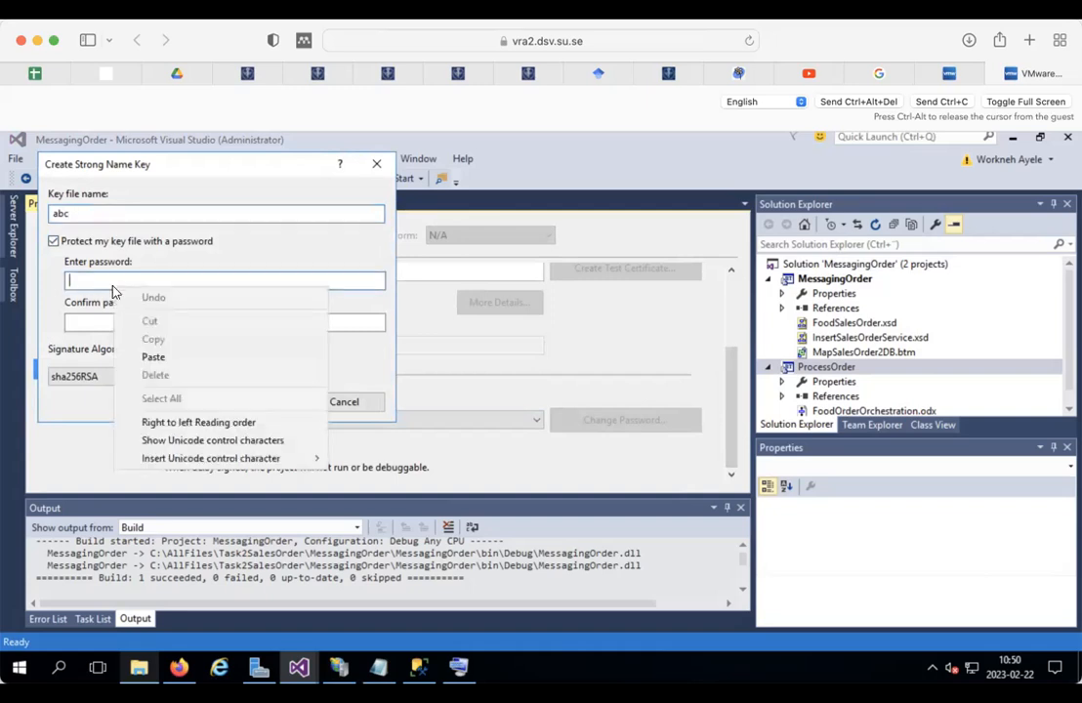
key(Escape)
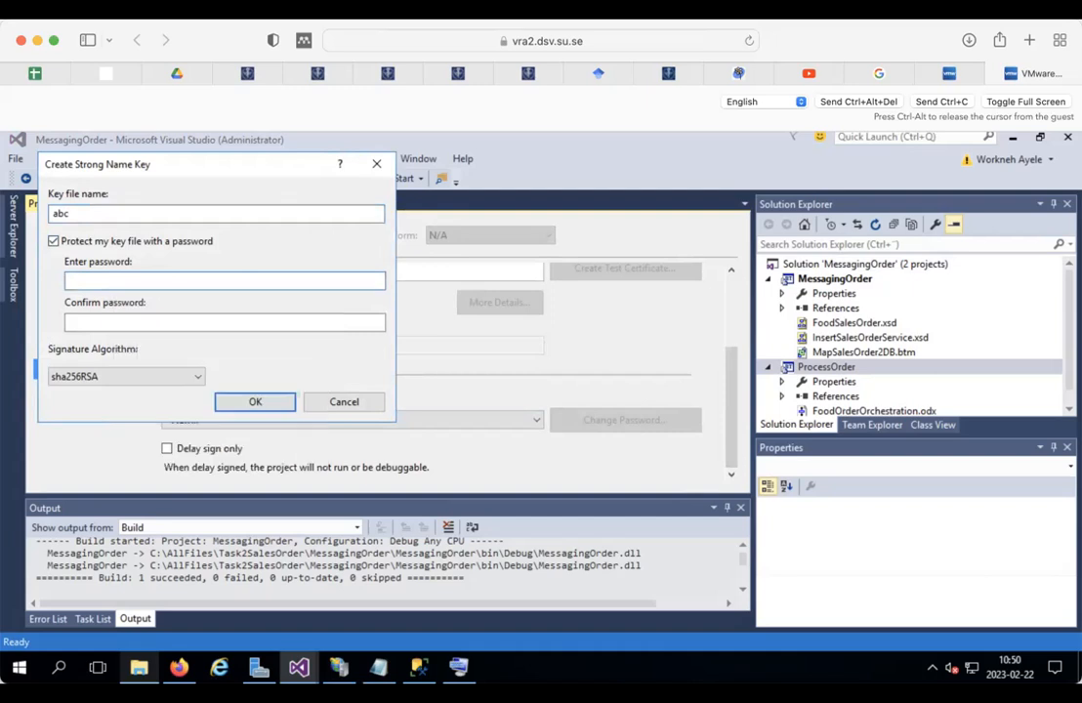
text(••••••)
click(116, 323)
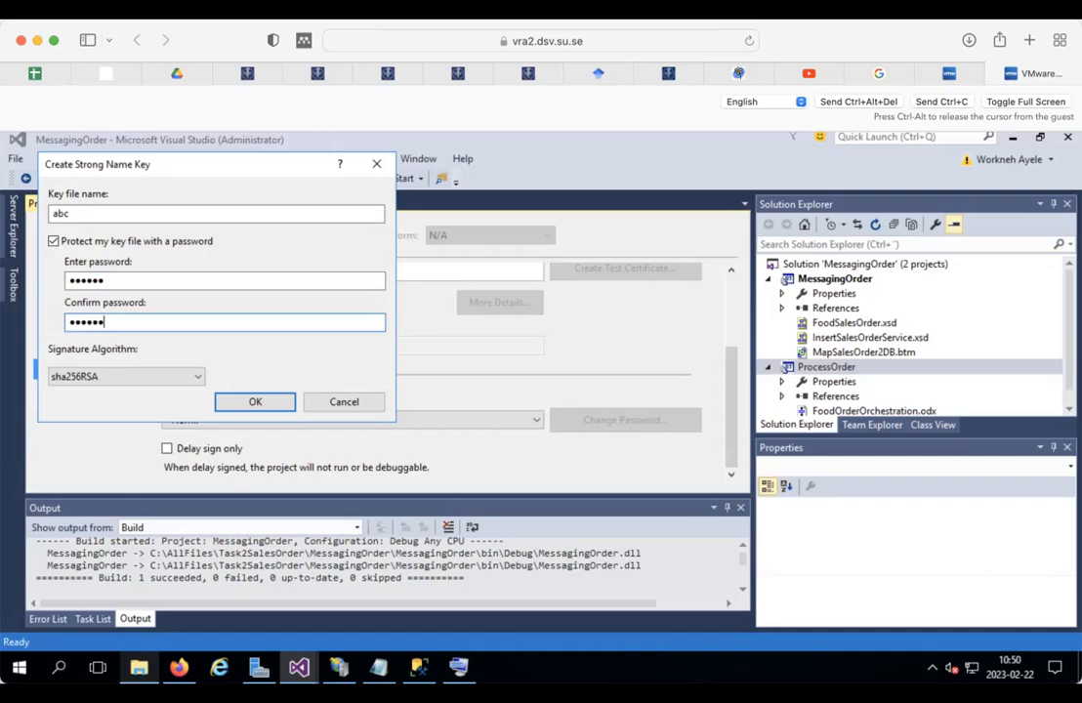
click(252, 402)
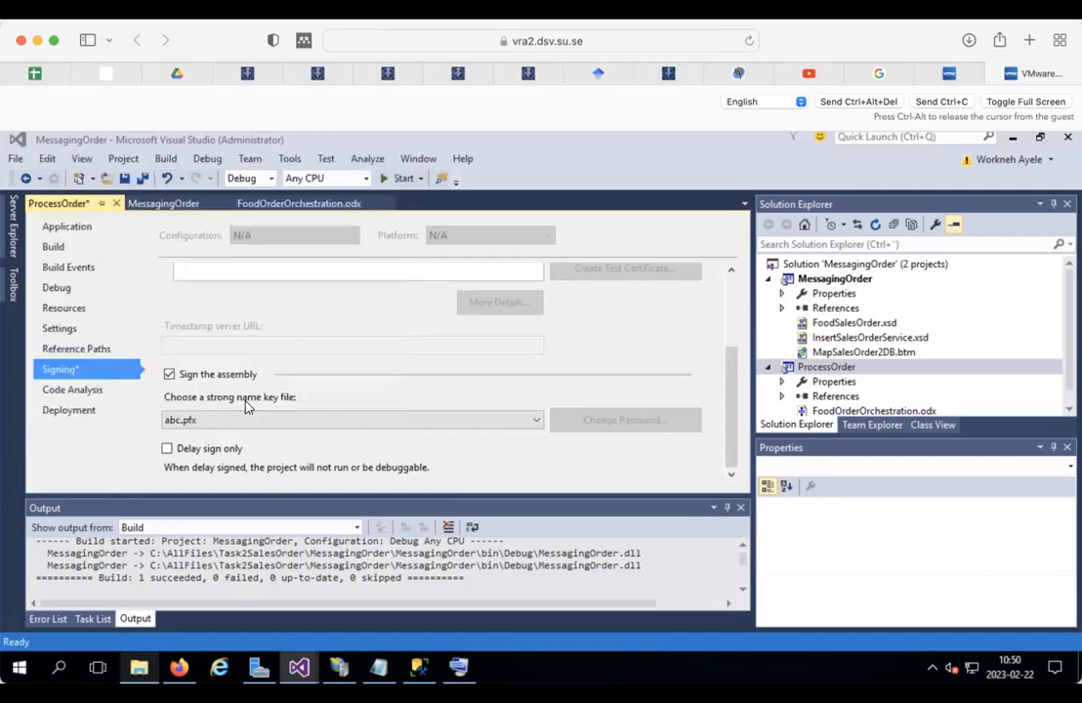
click(127, 180)
click(113, 204)
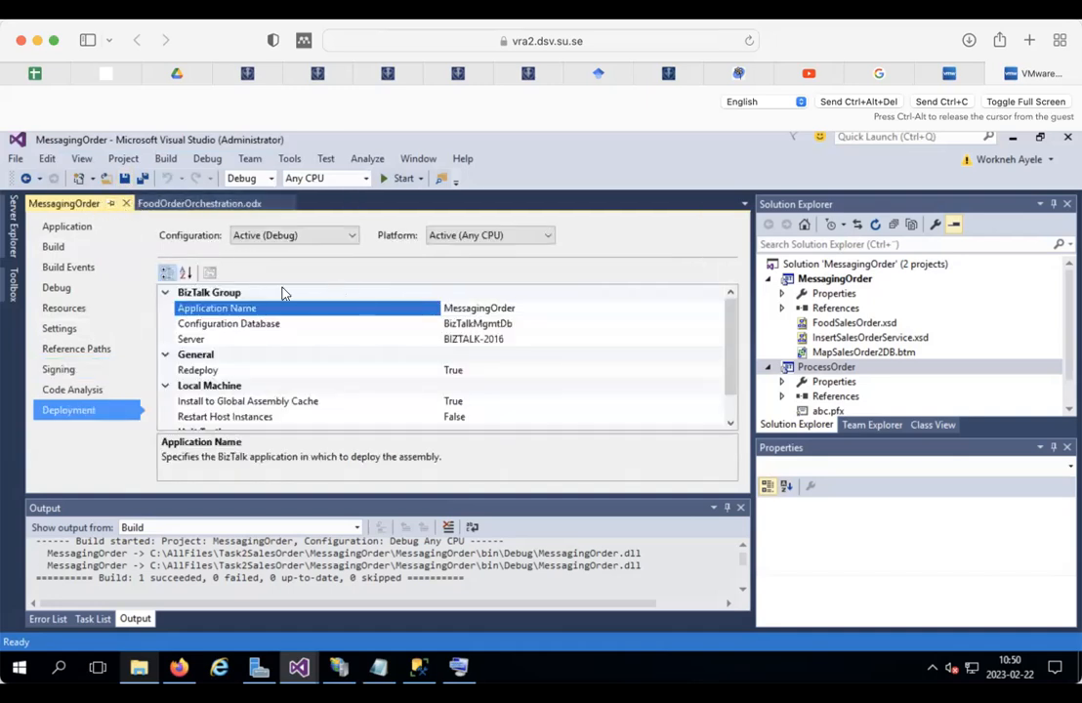
Step: Turn on Sign the assembly on MessagingOrder's Signing page
click(53, 369)
click(216, 459)
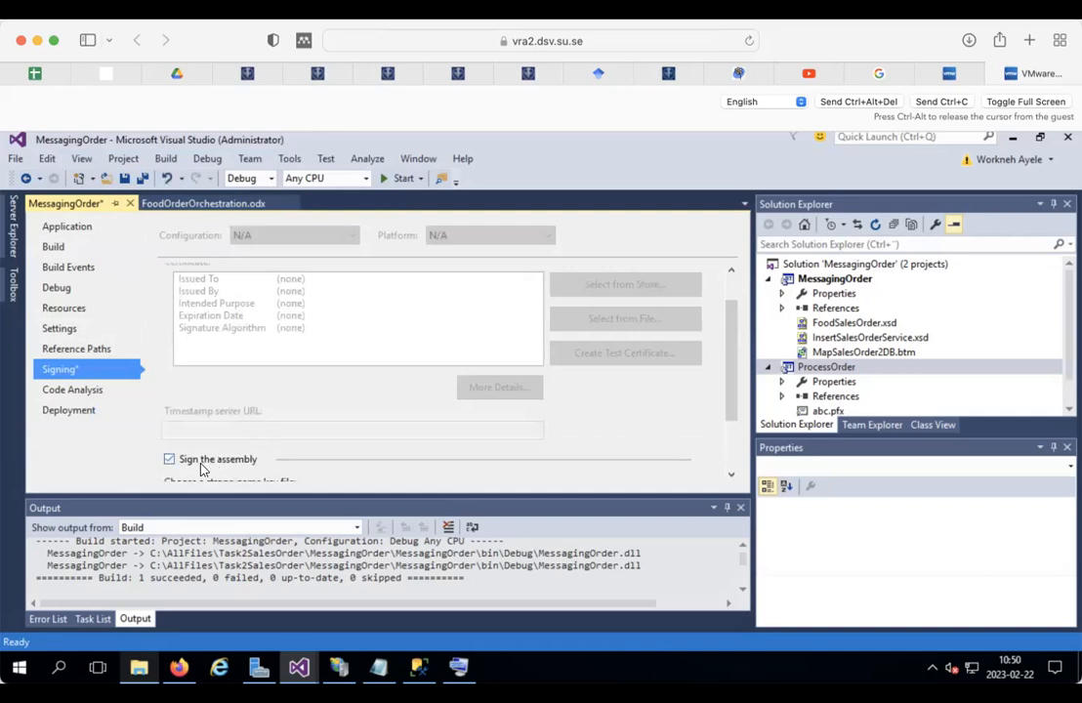
click(731, 476)
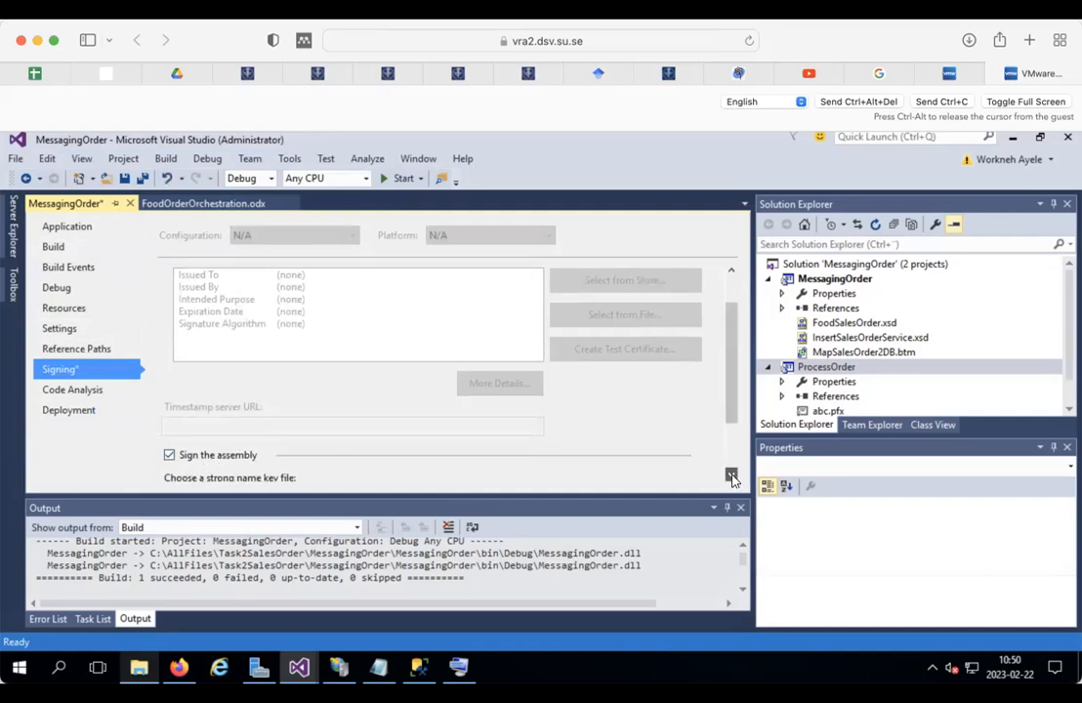
click(730, 477)
scroll(730, 476, down, 5)
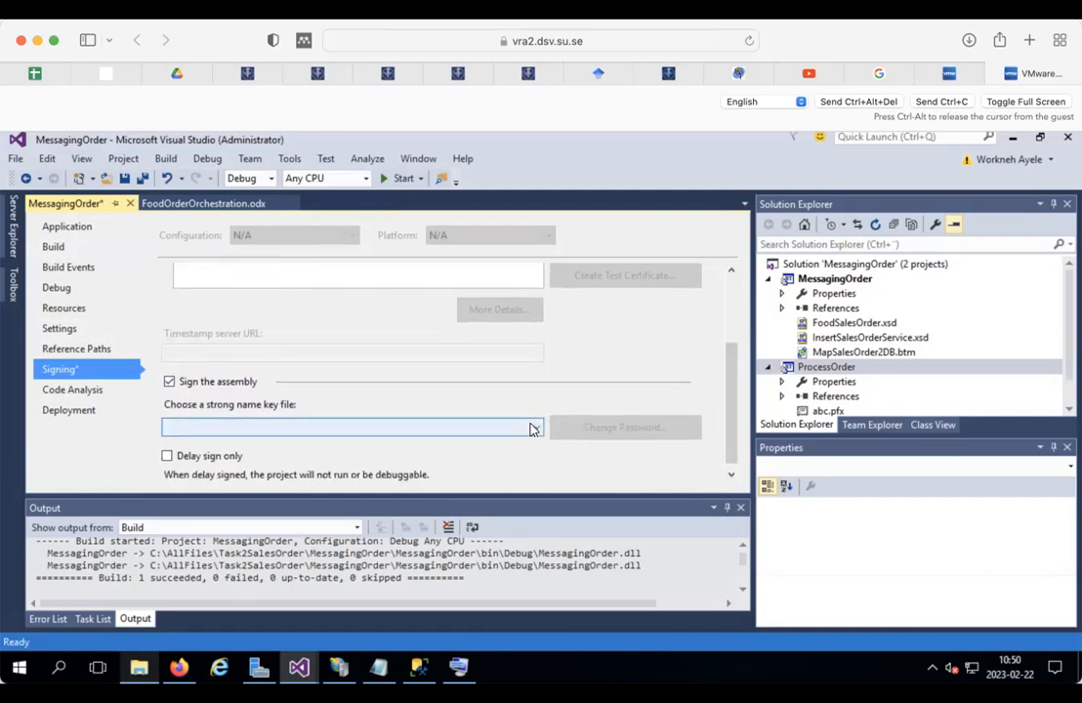
Step: Create a new password-protected abc.pfx strong name key and save the project
click(466, 425)
click(274, 445)
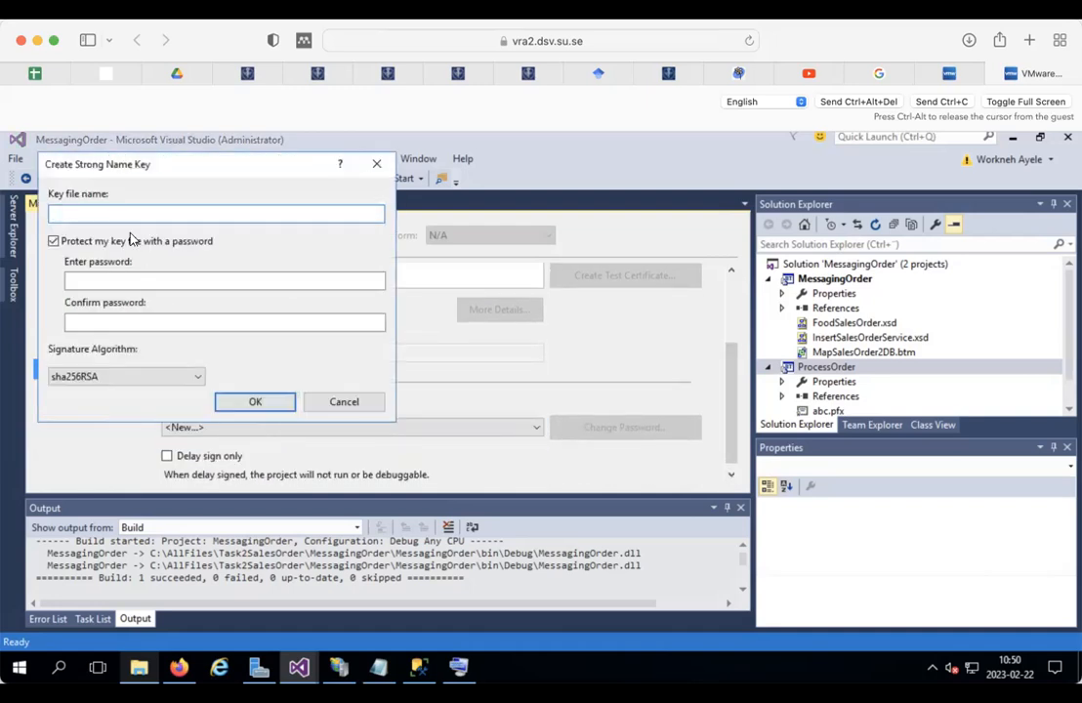
click(83, 278)
click(105, 319)
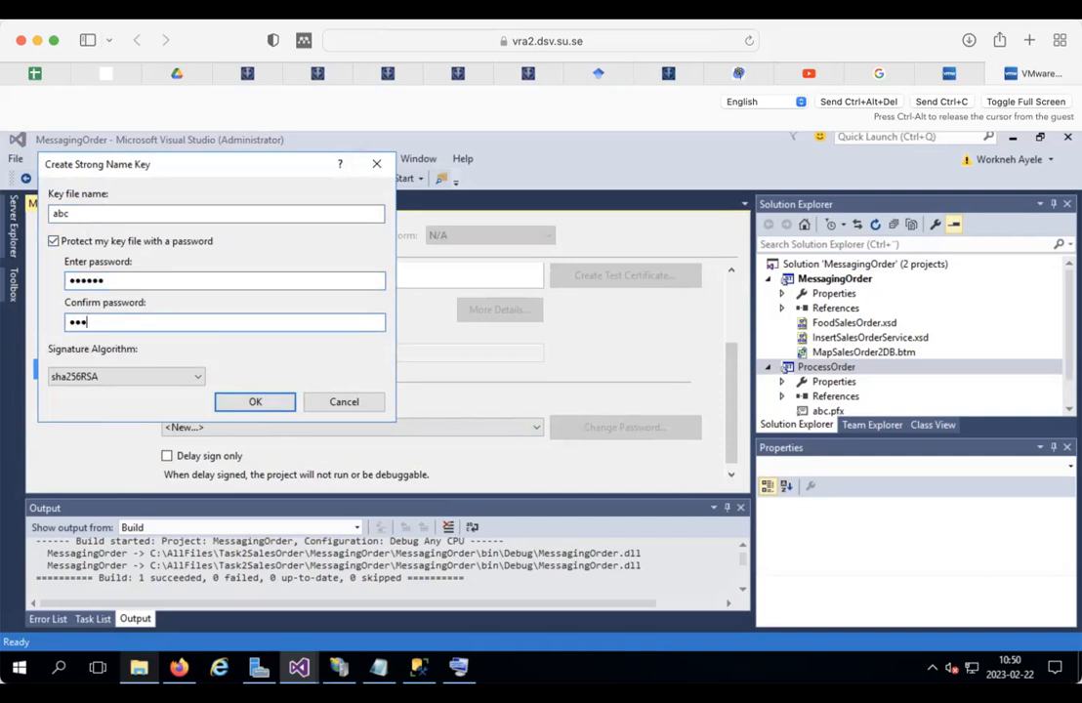
text(••••••)
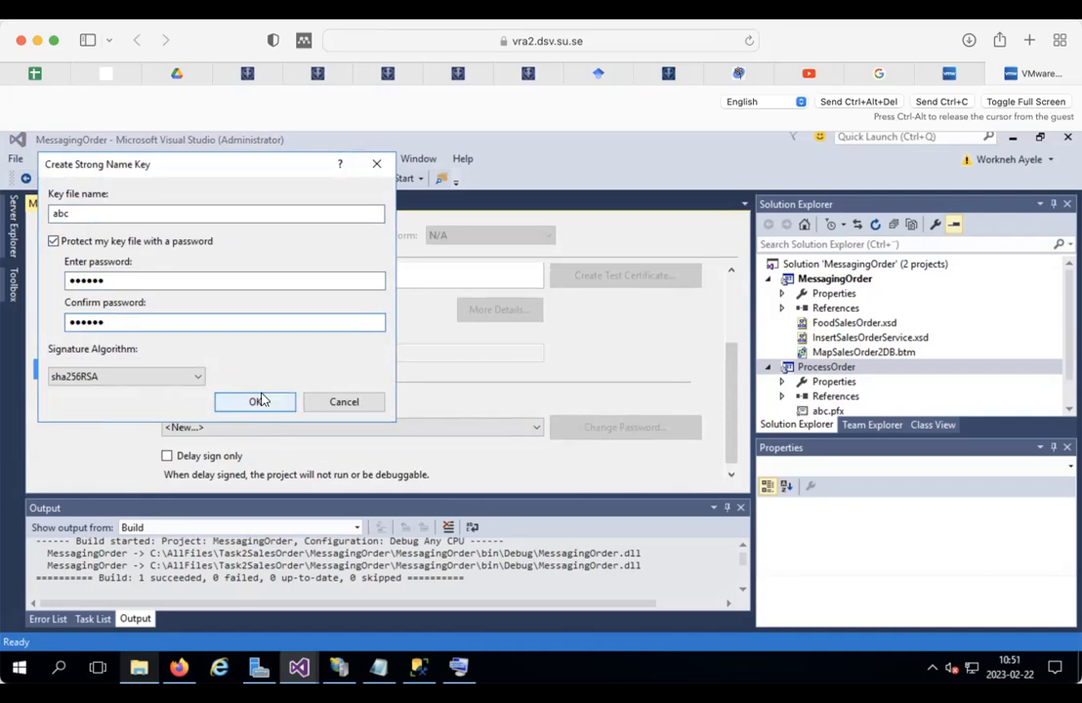
click(256, 402)
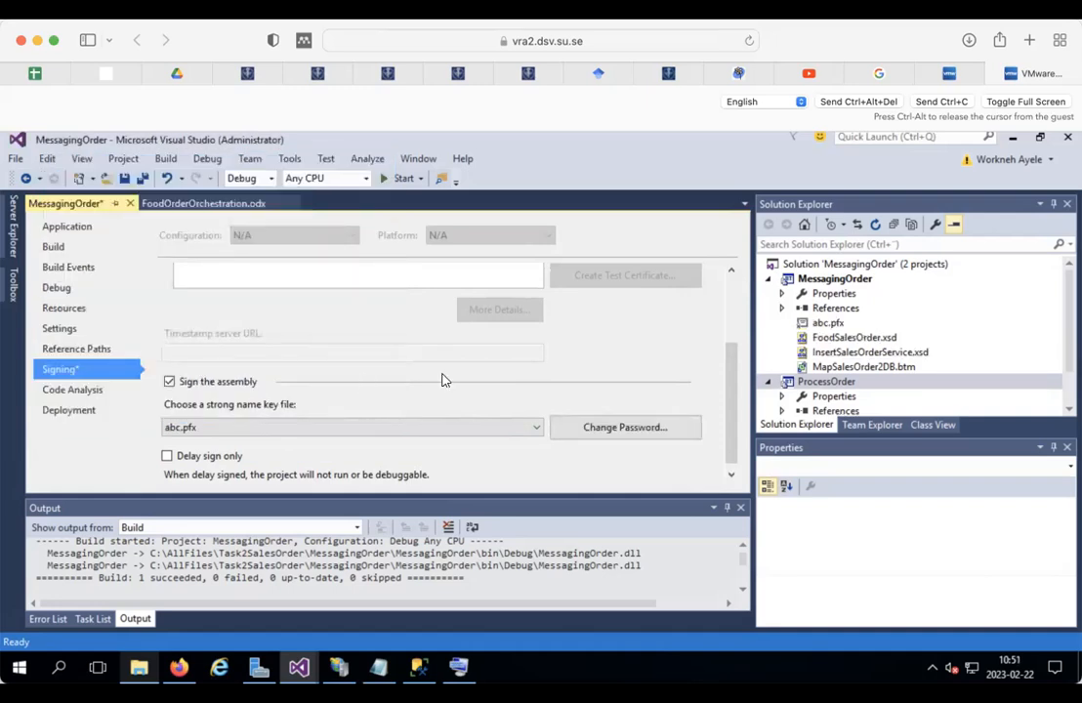
click(121, 177)
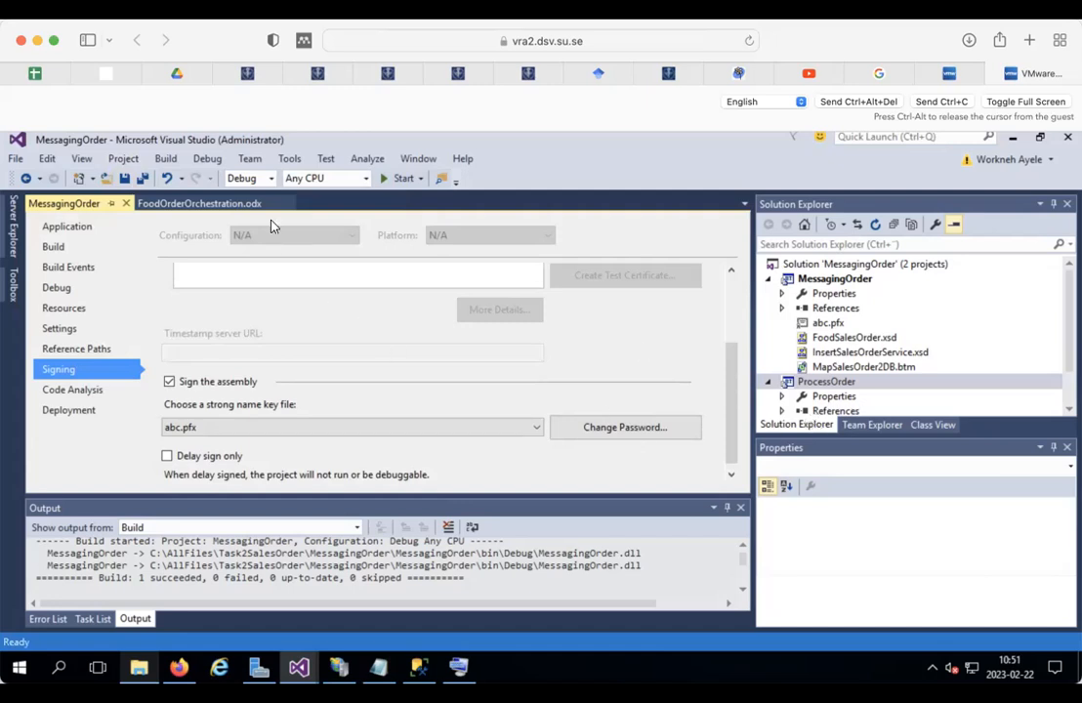
Step: Build the ProcessOrder project, then deploy it to BizTalk
right_click(828, 384)
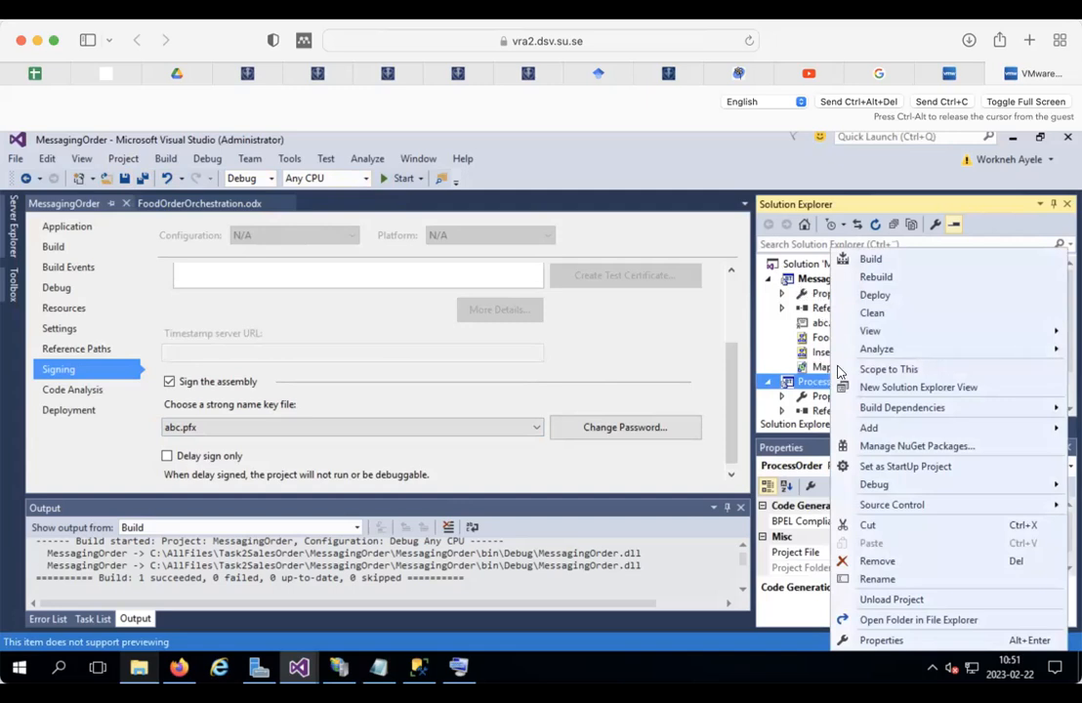
click(871, 260)
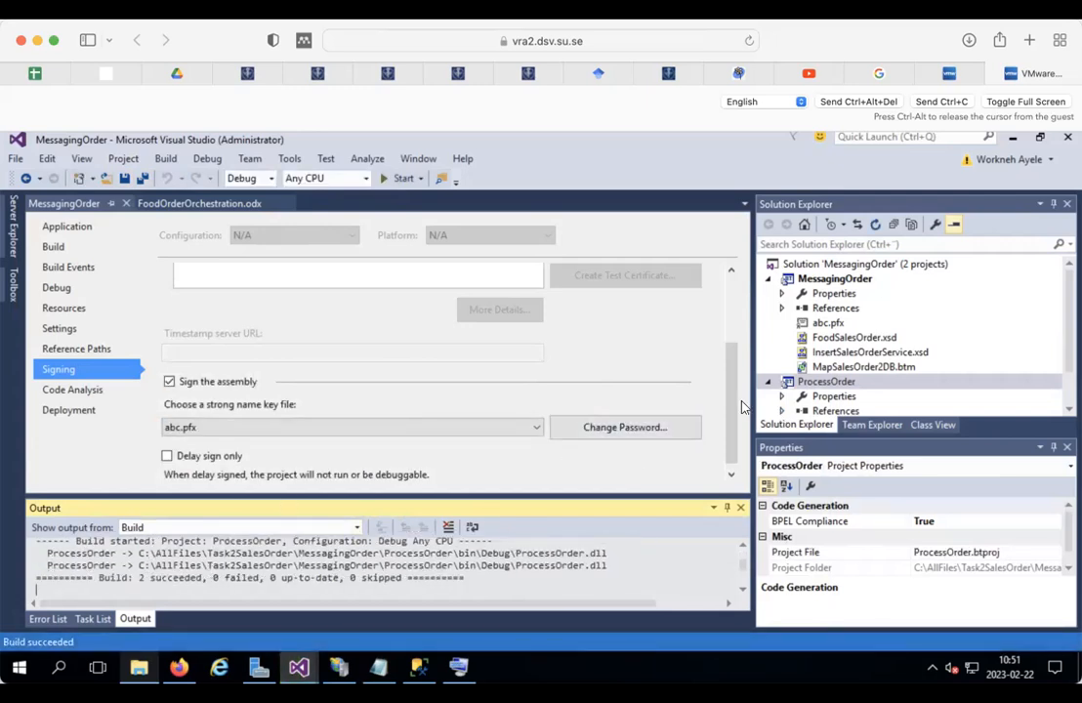
right_click(830, 382)
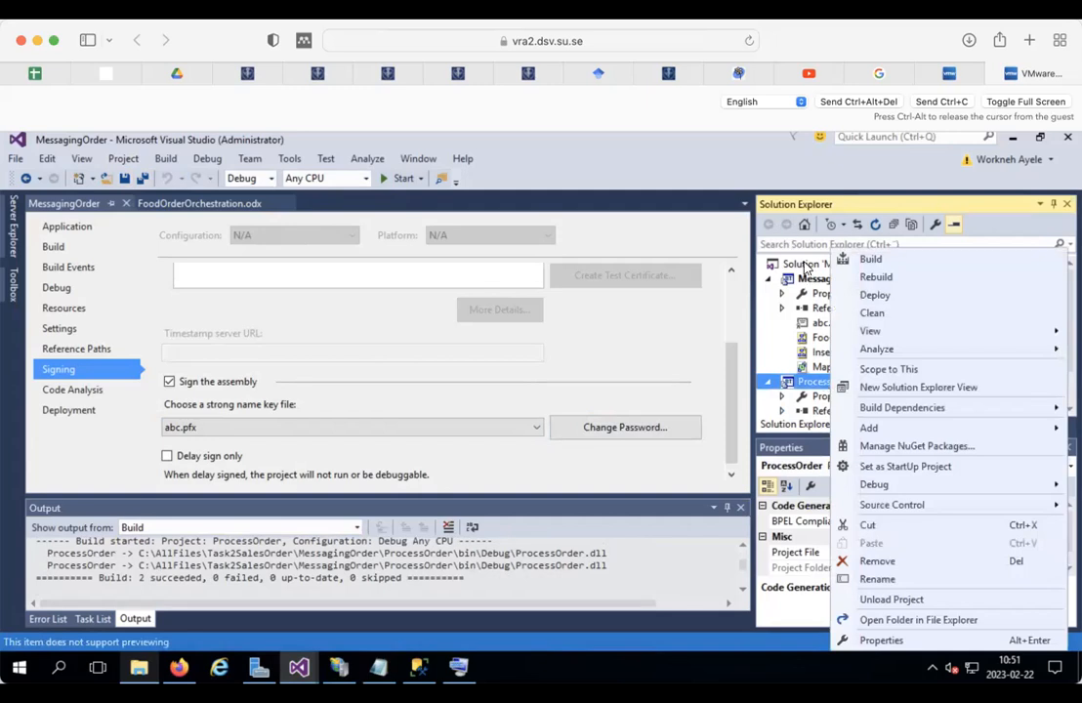
click(876, 295)
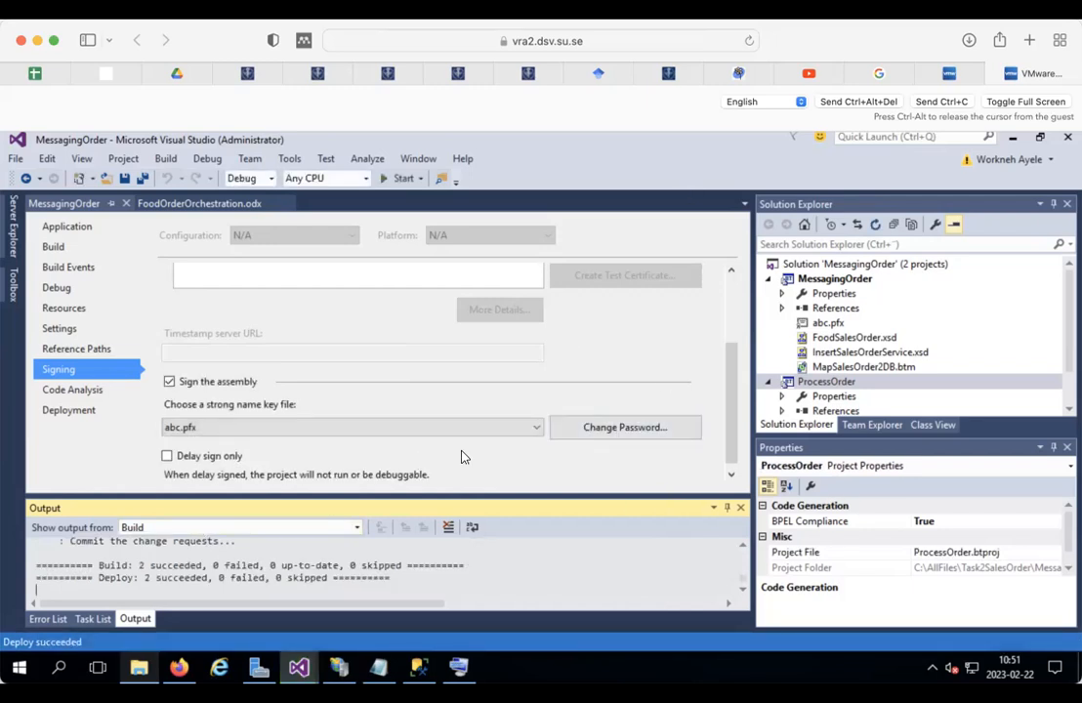
click(20, 666)
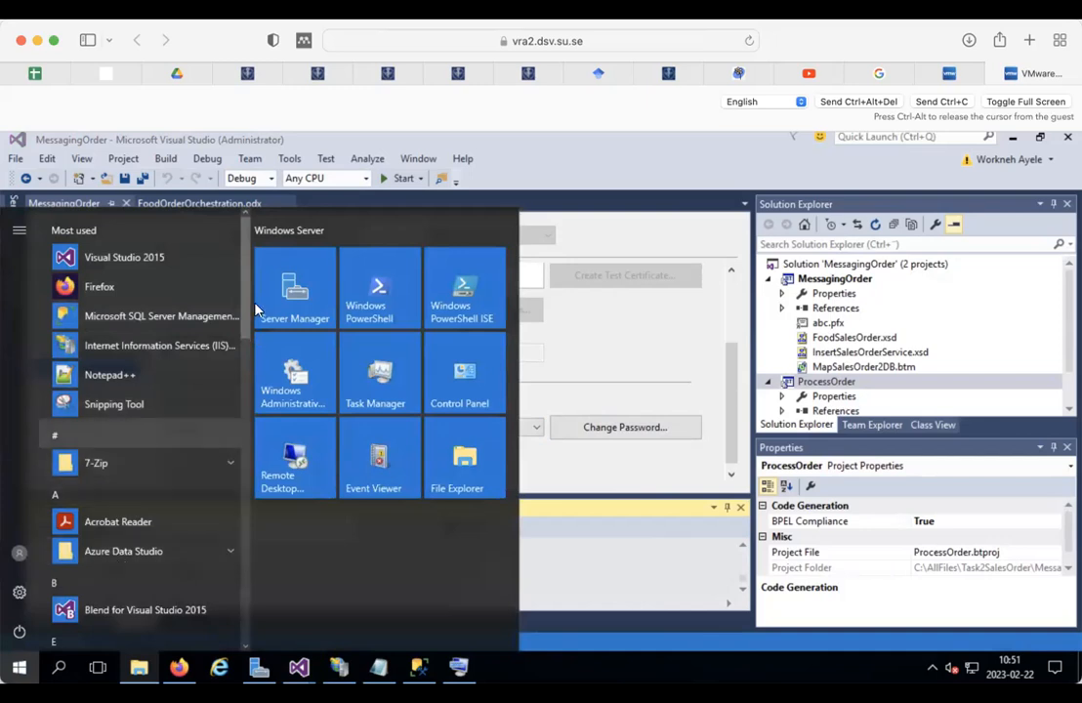
Step: Launch BizTalk Server Administration from the Start menu's Microsoft BizTalk Server 2016 group
drag(246, 273, 246, 425)
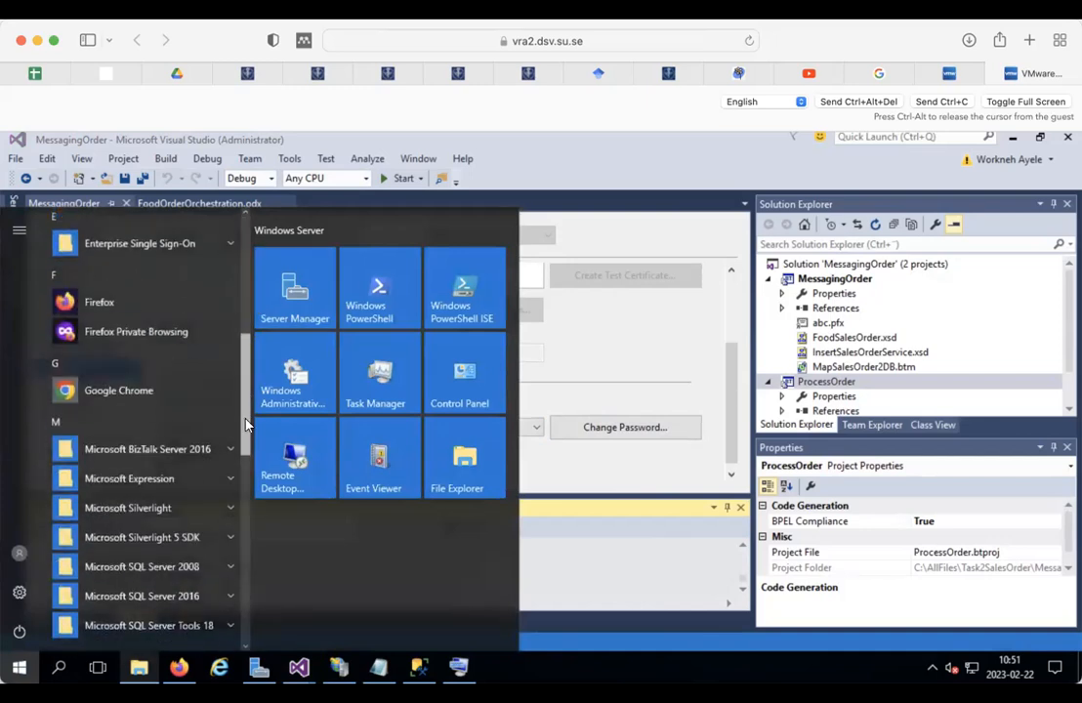
scroll(246, 425, down, 3)
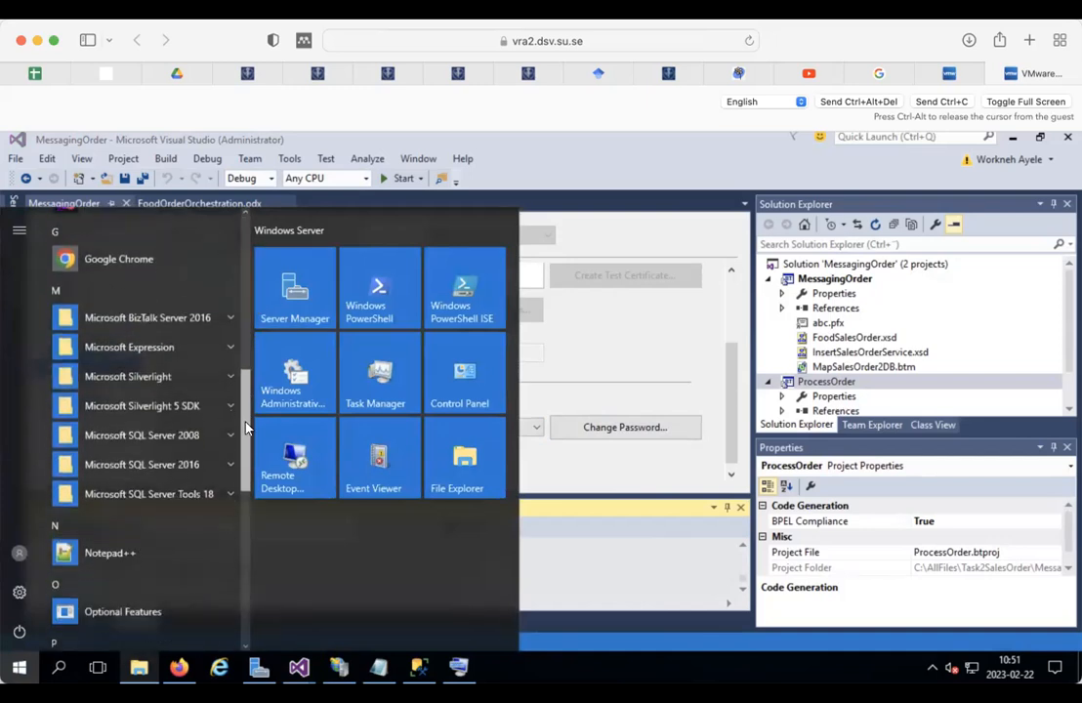
click(216, 322)
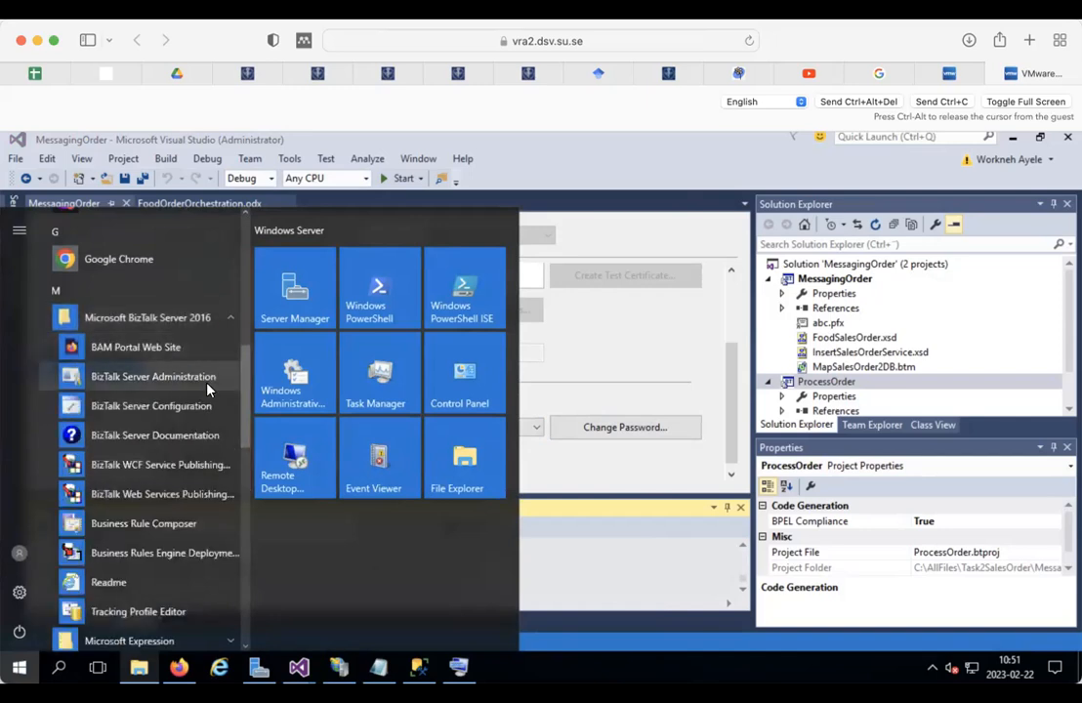
click(179, 378)
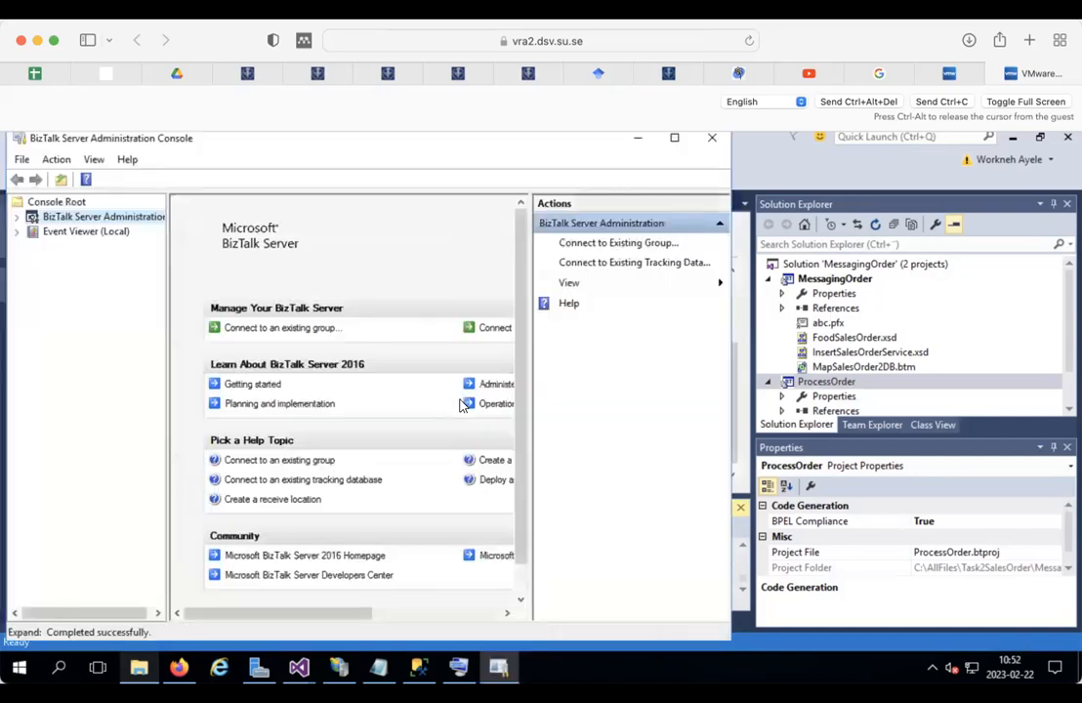
Step: Under BizTalk Group > Applications, configure MessagingOrder and view FoodOrderOrchestration's bindings
click(20, 220)
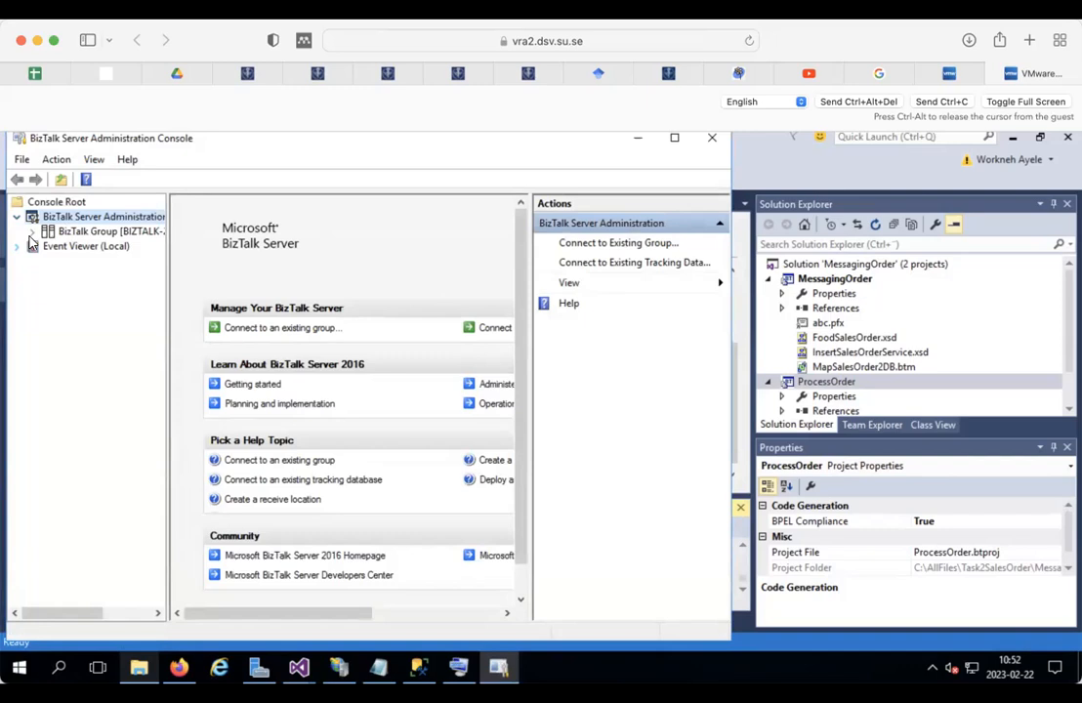
click(33, 232)
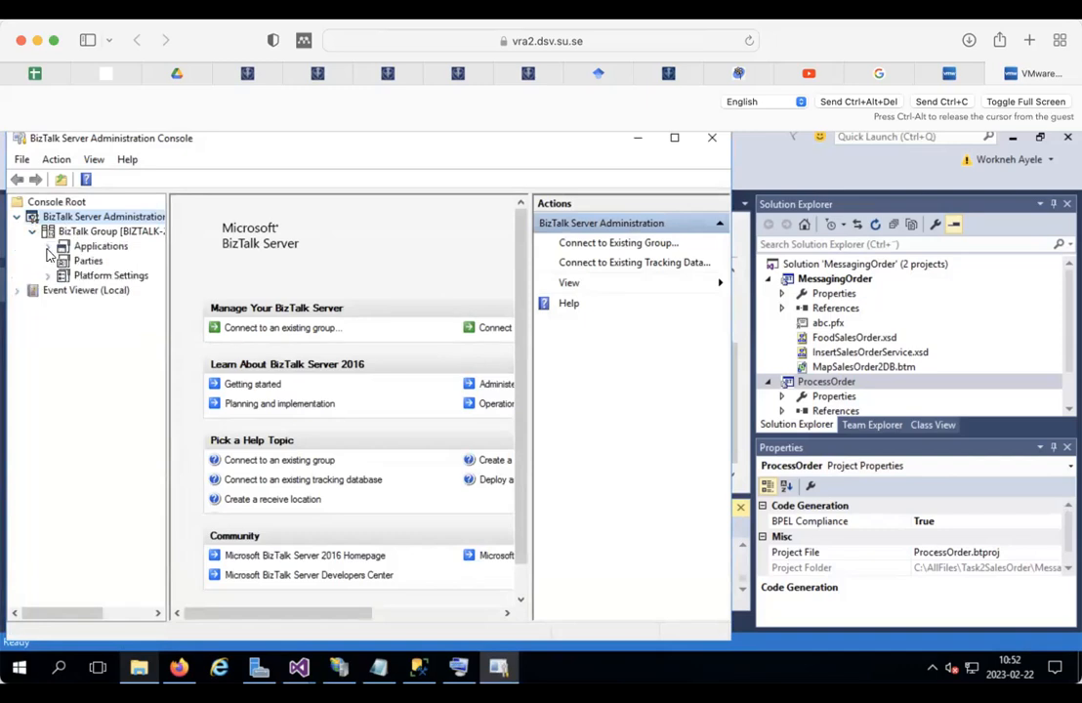
click(47, 246)
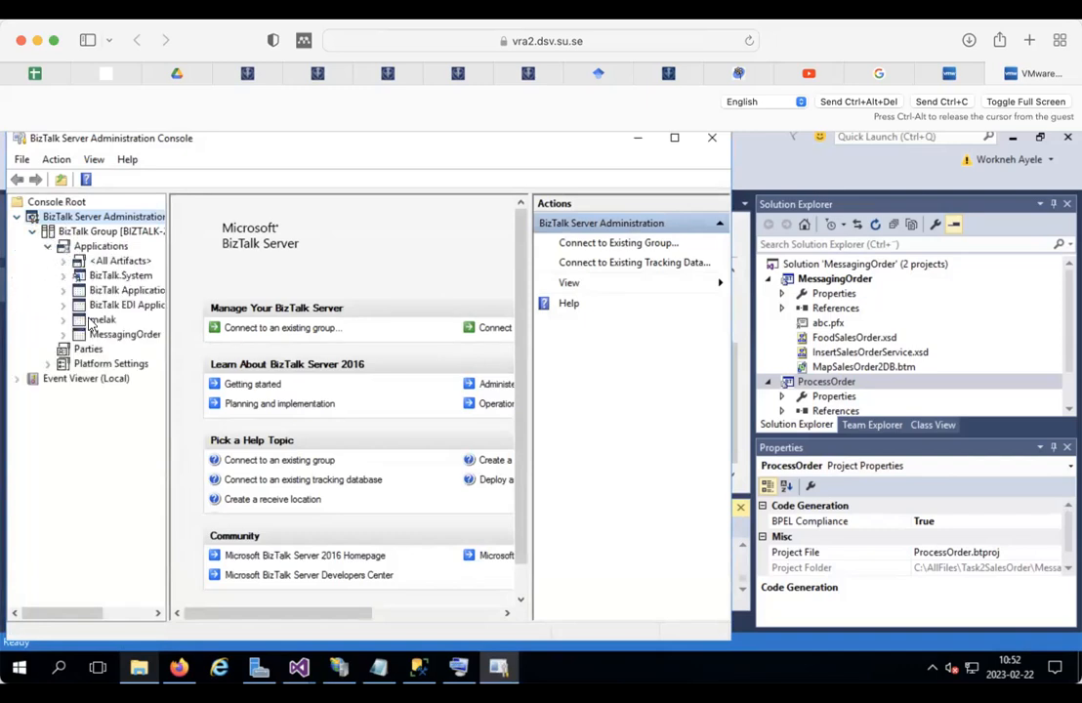
click(141, 336)
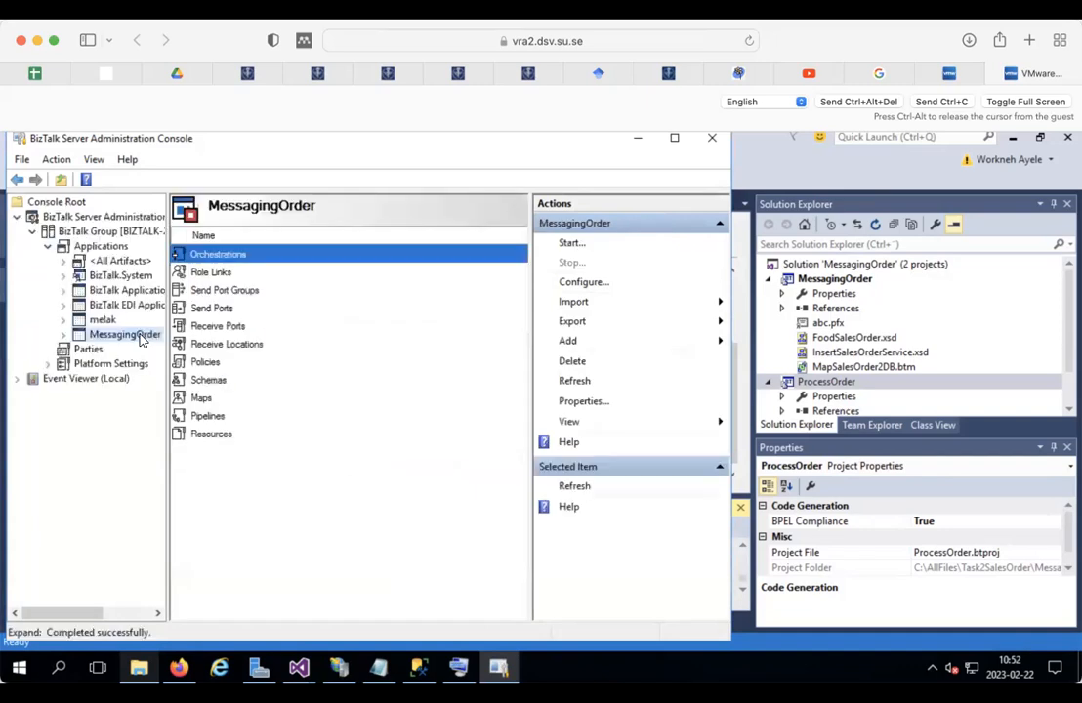
click(15, 379)
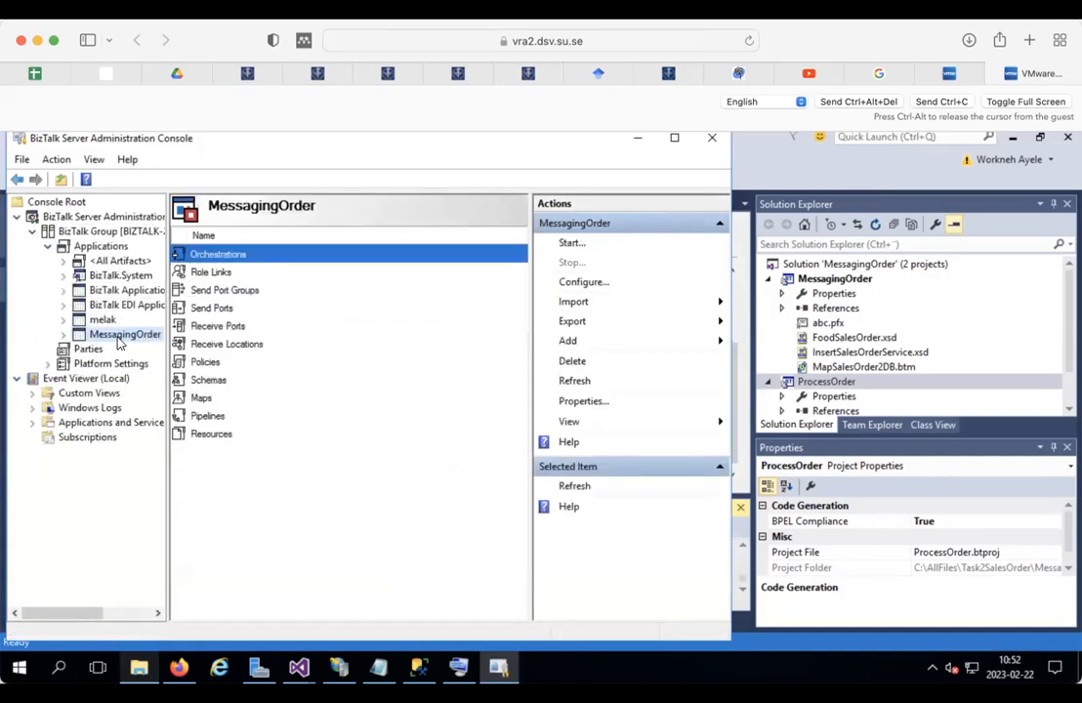
right_click(124, 335)
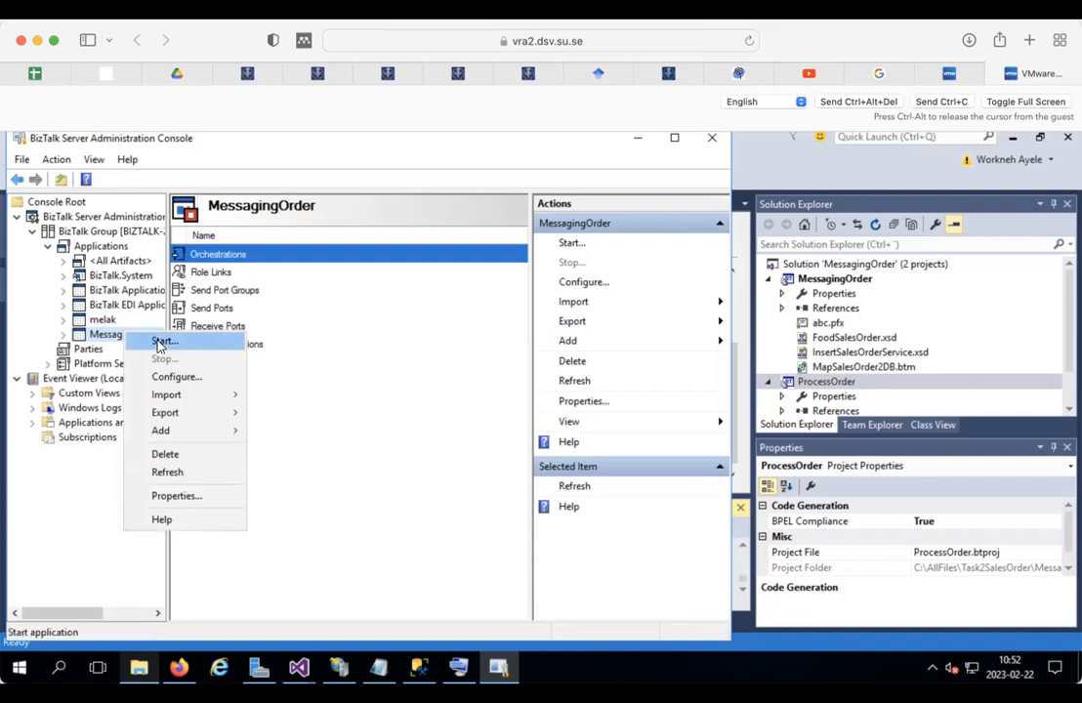
click(171, 377)
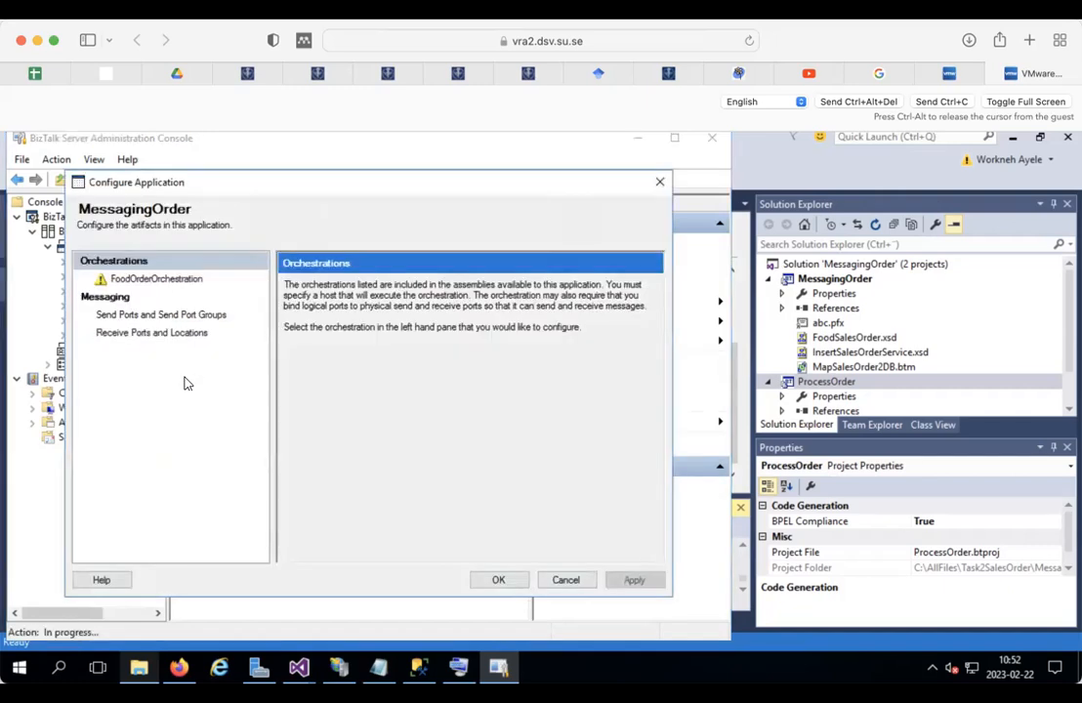
click(158, 280)
Step: Run FoodOrderOrchestration on the BizTalkServerApplication host and start a new send port for Port_TODB
click(500, 342)
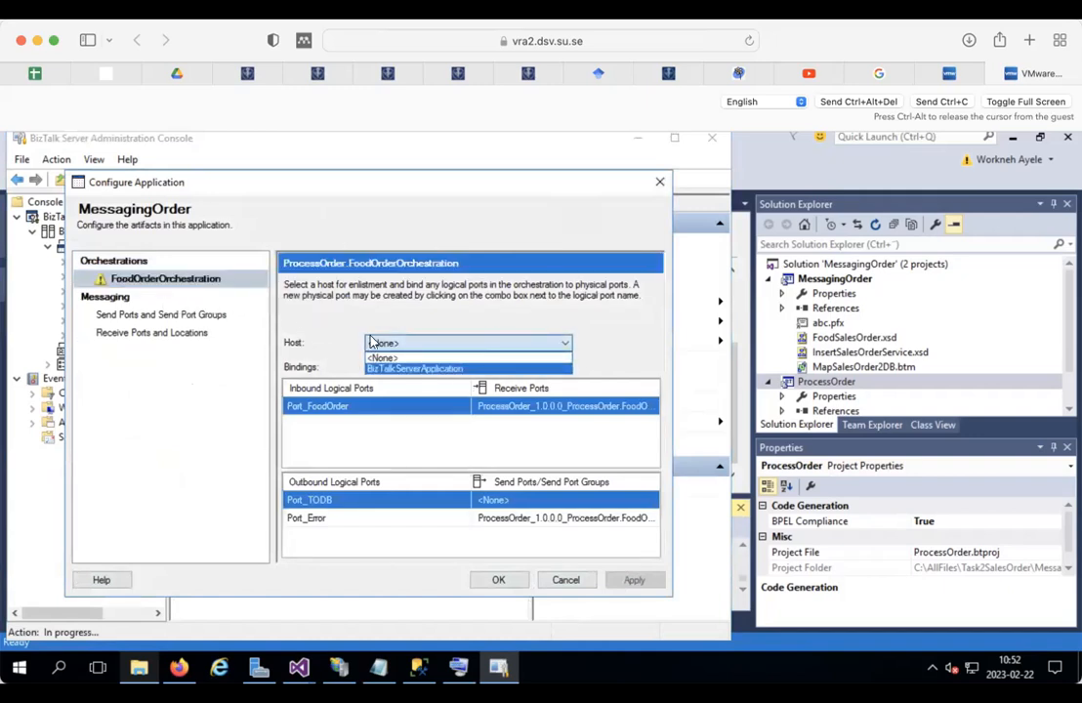
click(430, 369)
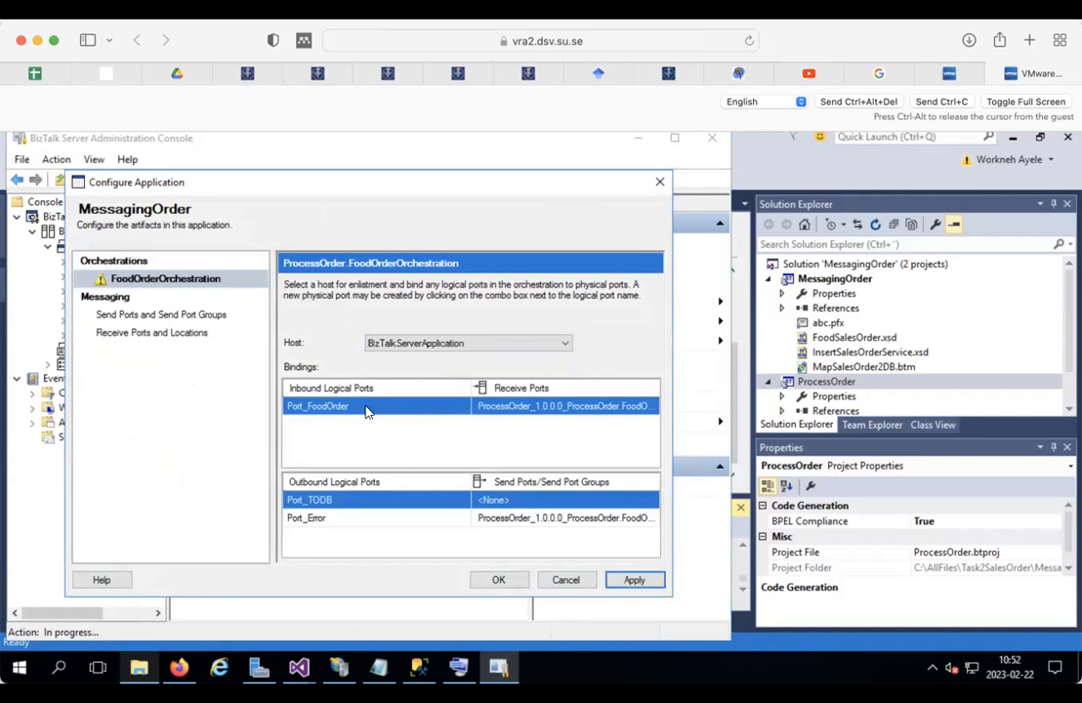
click(561, 500)
click(562, 501)
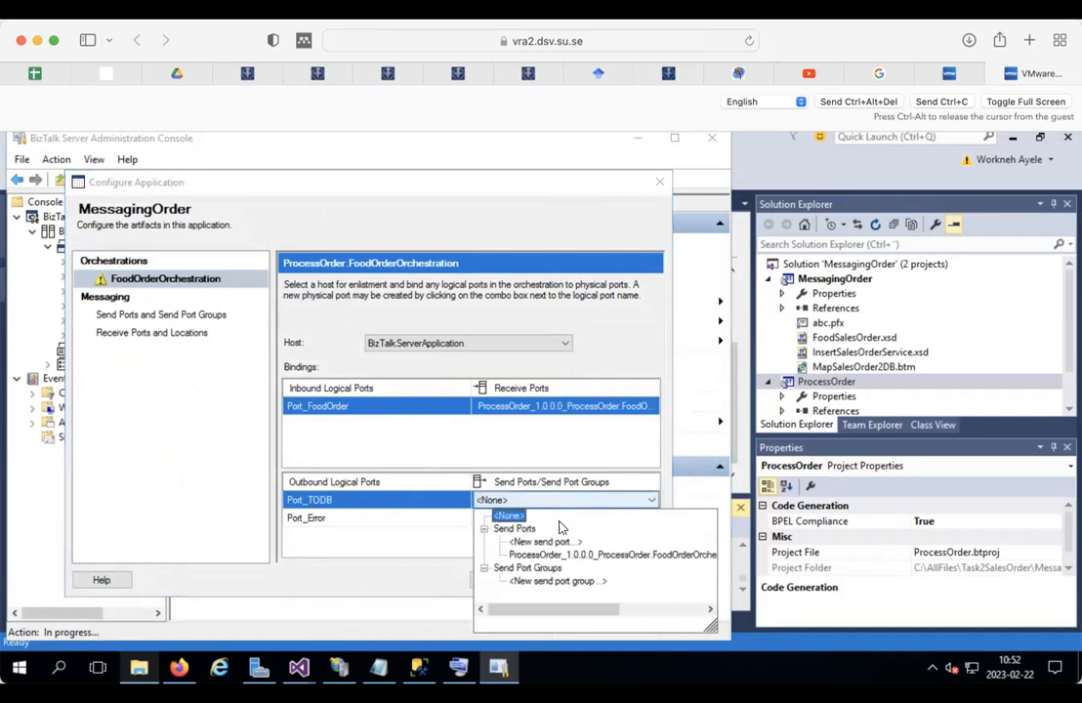
click(551, 541)
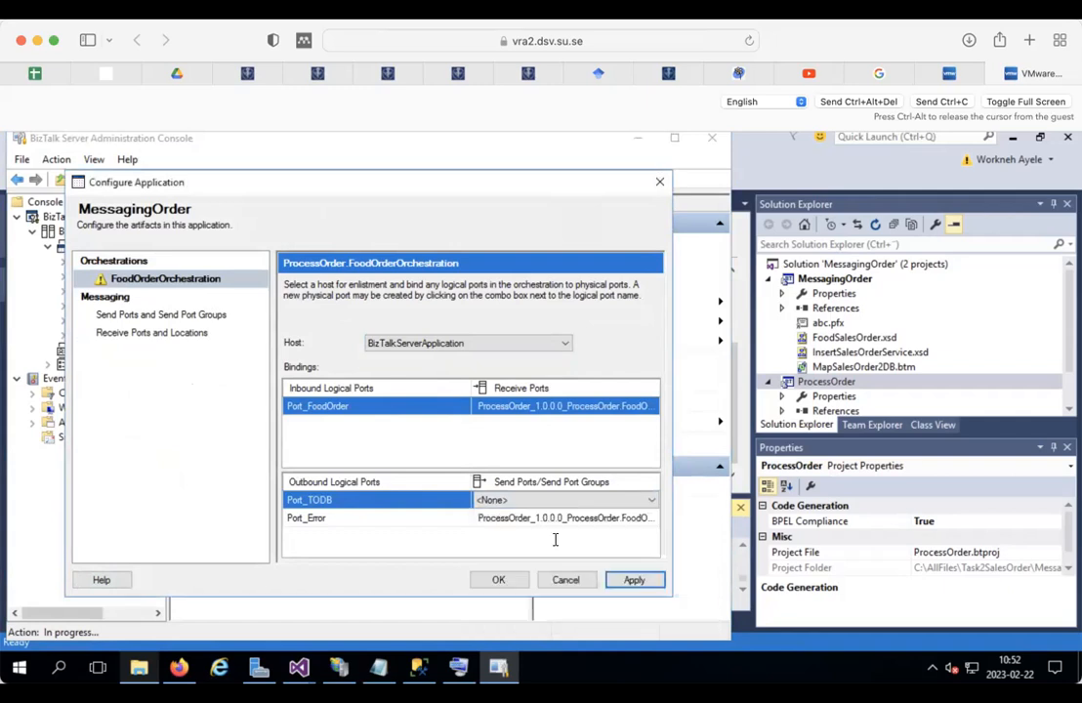
Step: Name the new send port SendPort2DB
click(412, 241)
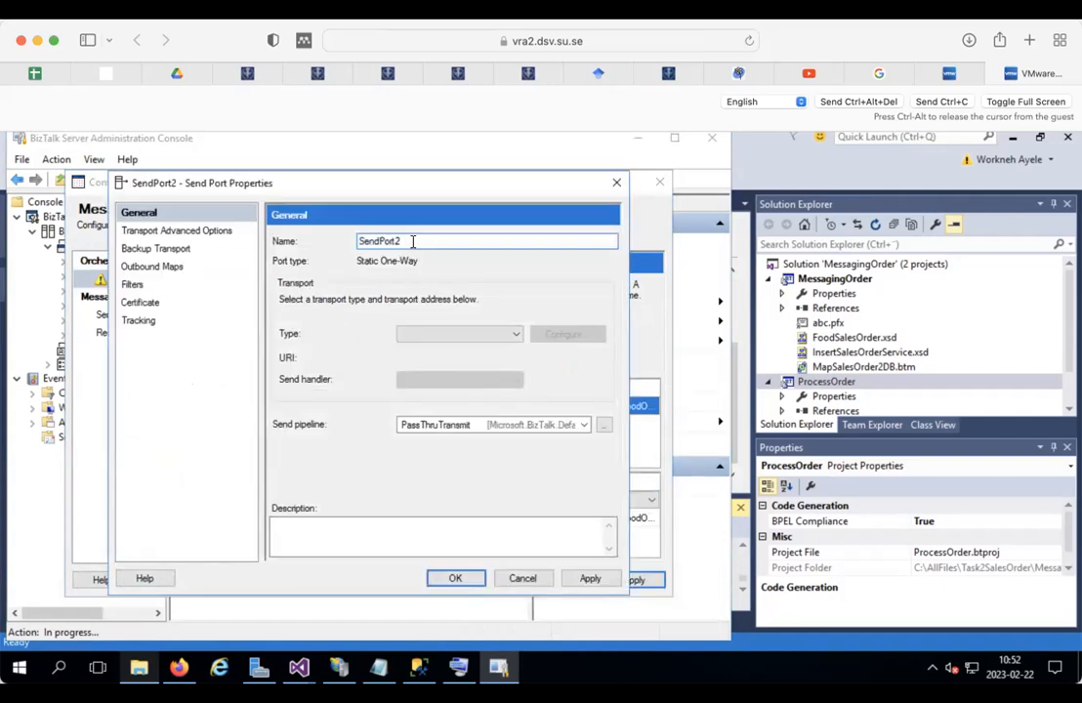
key(BackSpace)
text(2DB)
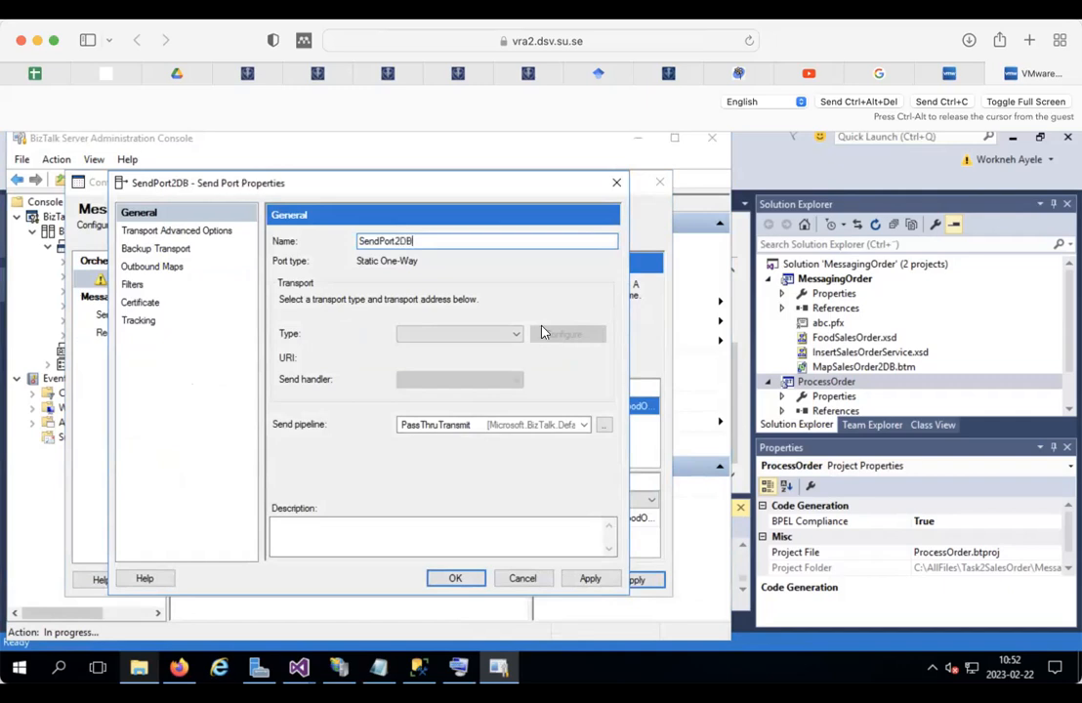
Step: Set the transport type to SQL and open its connection string settings
click(515, 334)
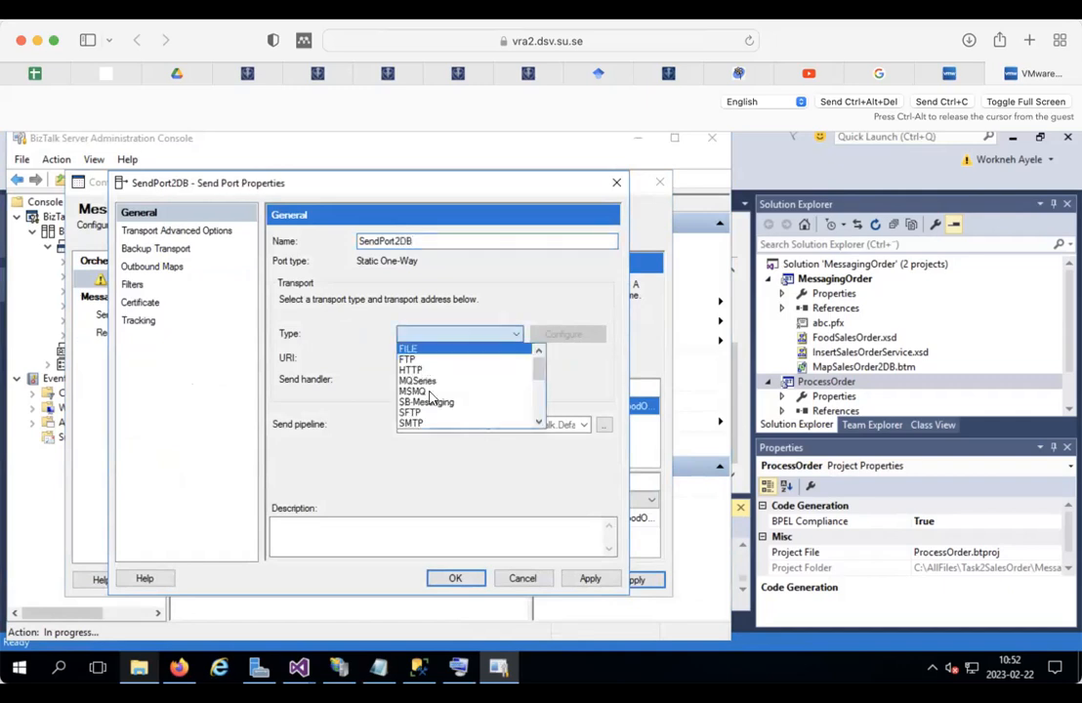
scroll(434, 406, down, 3)
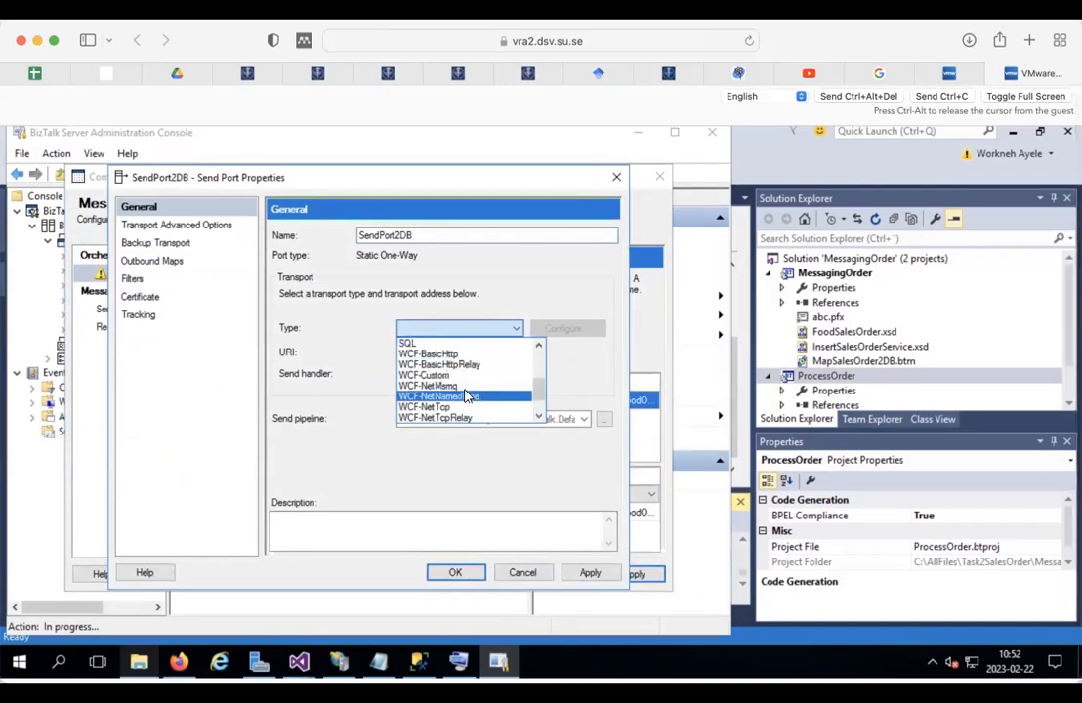
click(418, 344)
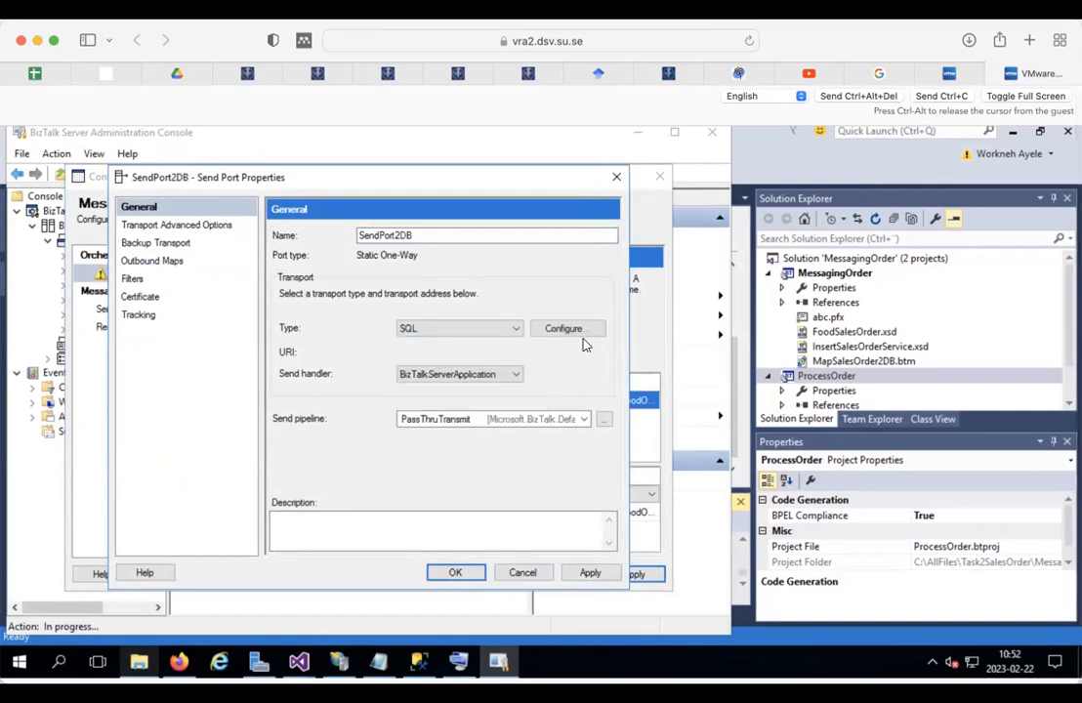
click(553, 328)
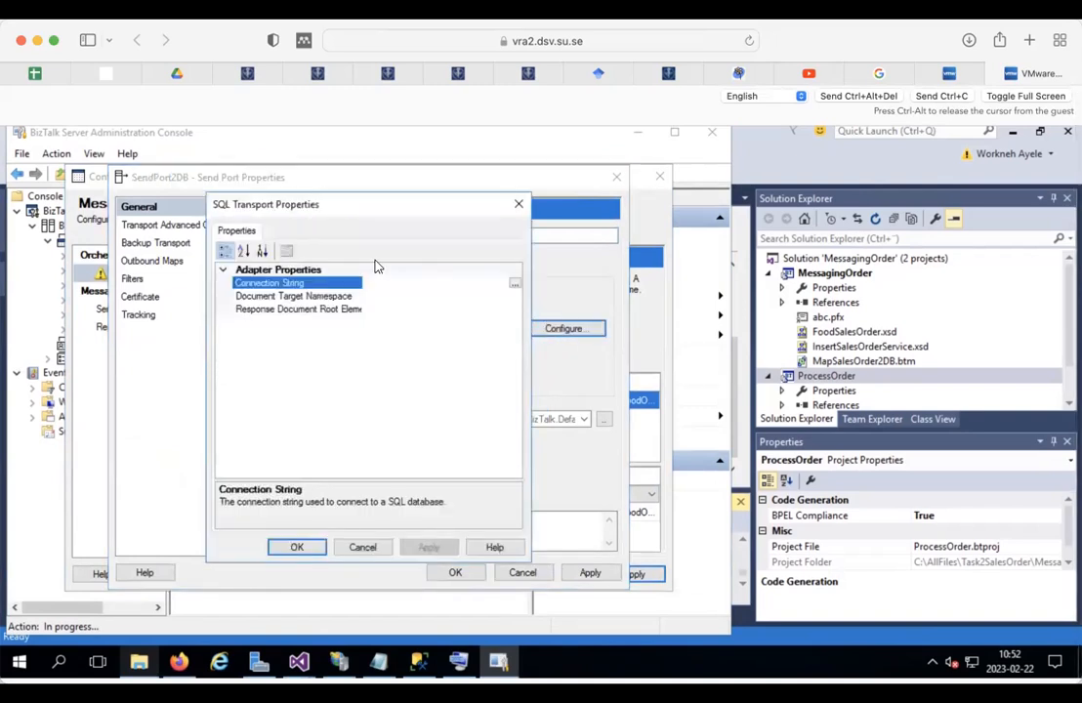
click(513, 286)
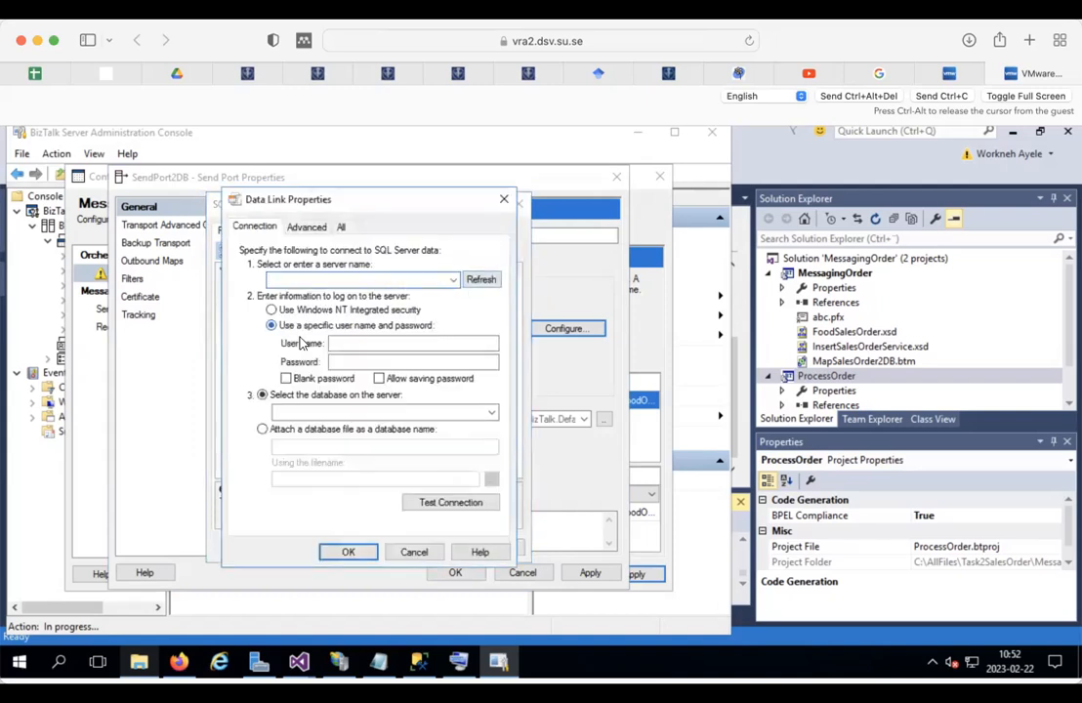
Step: Copy the server name BIZTALK-2016 from SQL Server Management Studio's Connect to Server dialog
click(418, 663)
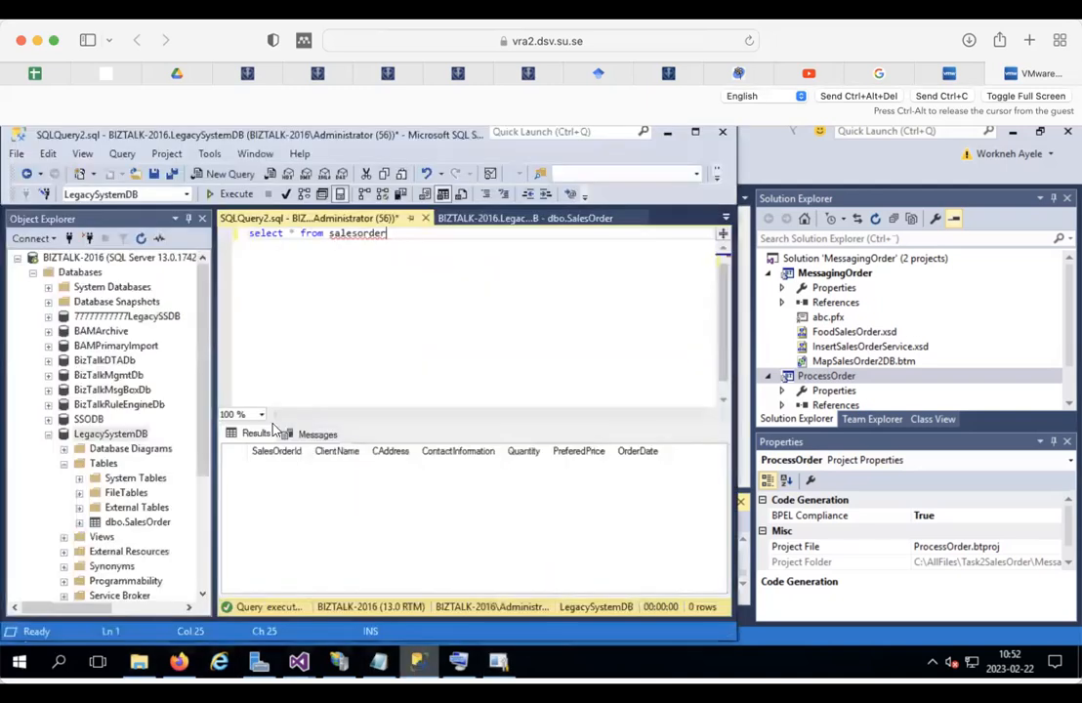
right_click(86, 258)
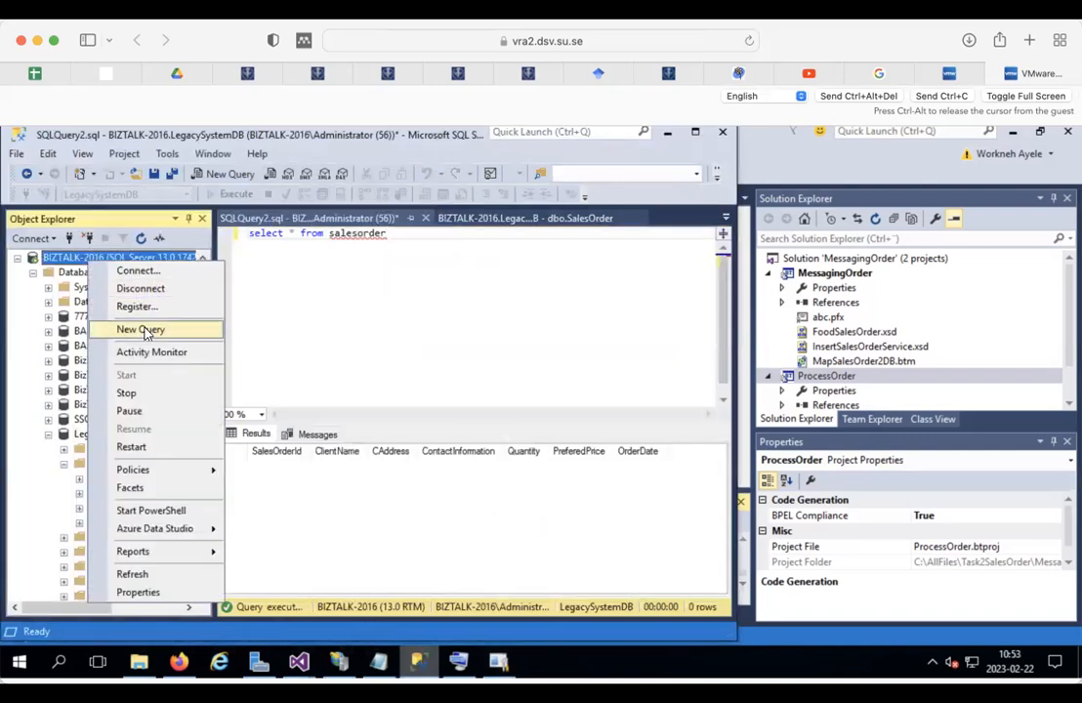
click(121, 270)
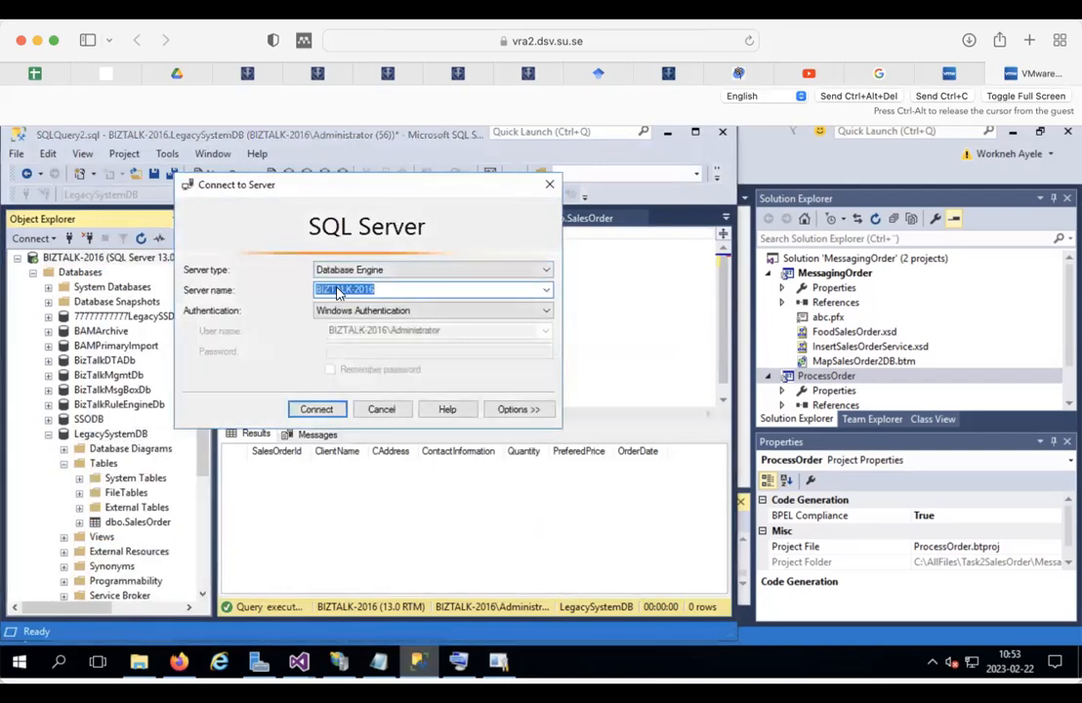
right_click(337, 289)
click(379, 341)
click(549, 184)
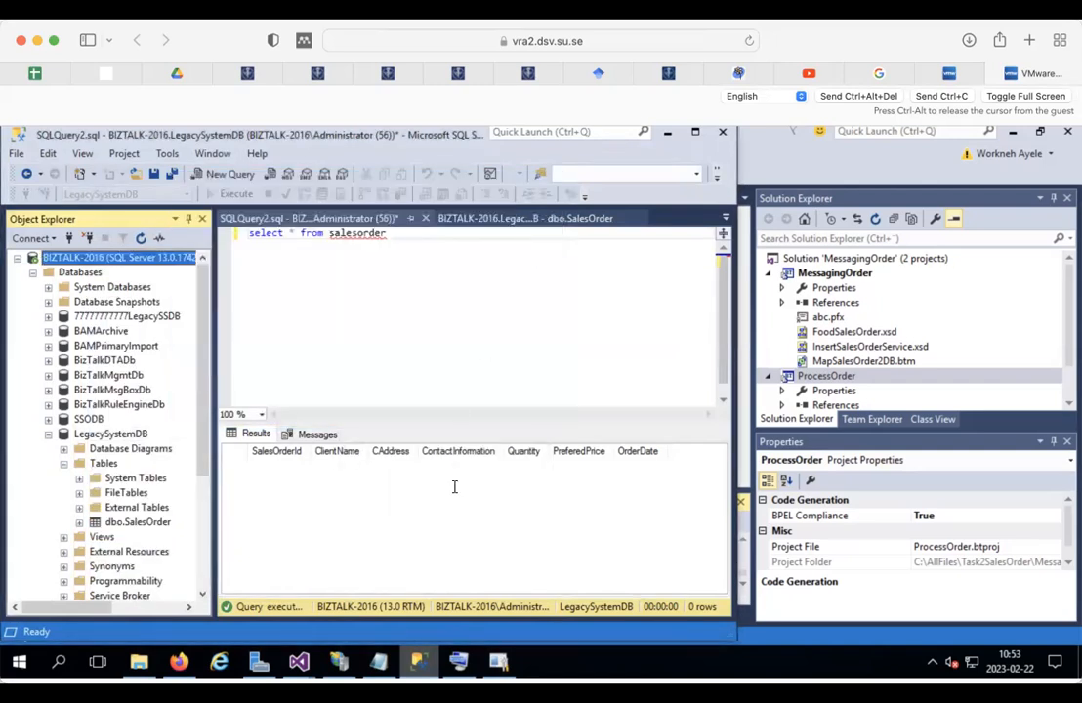
Step: Connect to LegacySystemDB on BIZTALK-2016 with Windows integrated security, tested, and set root element RootToDB
click(498, 662)
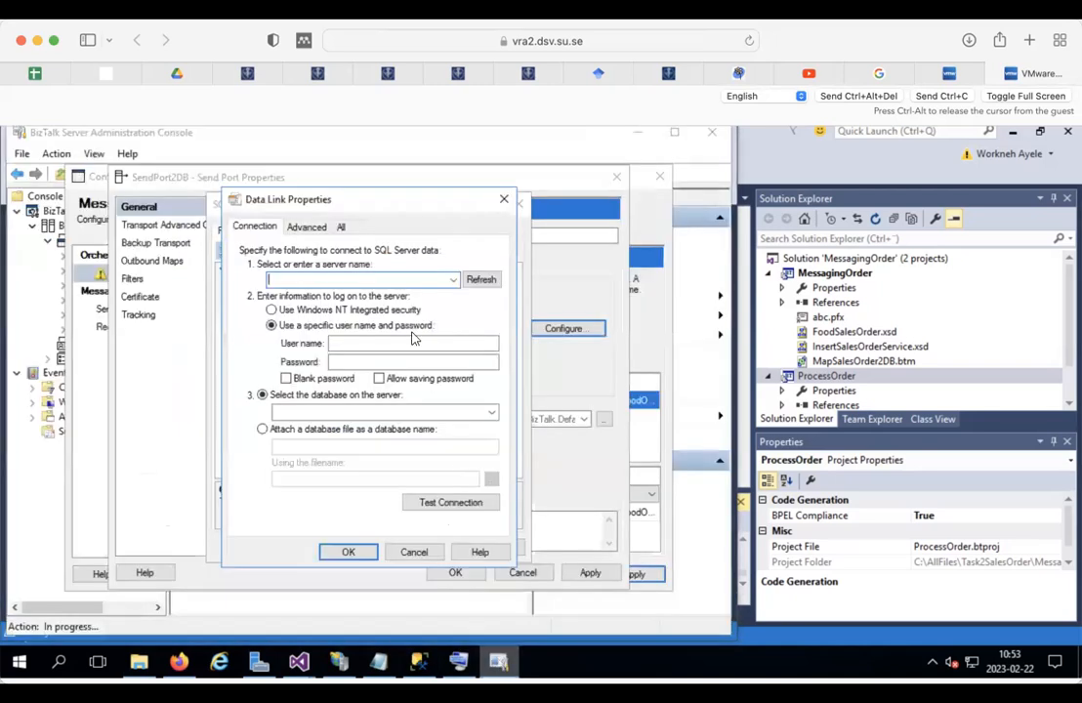
key(ctrl+v)
click(274, 309)
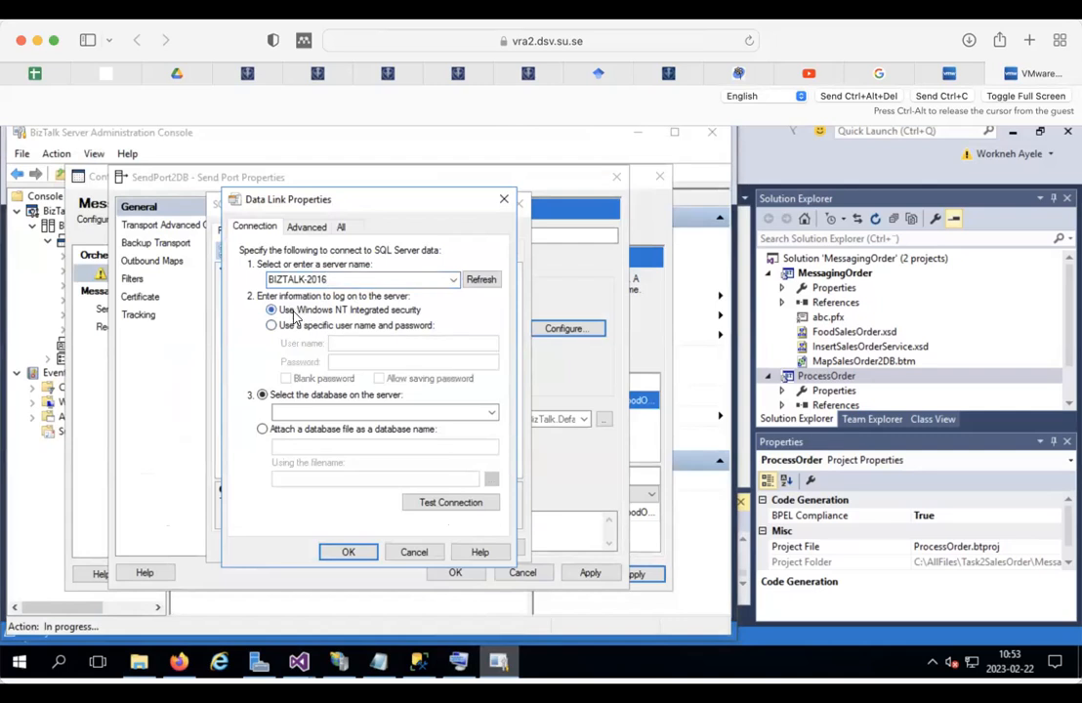
click(491, 412)
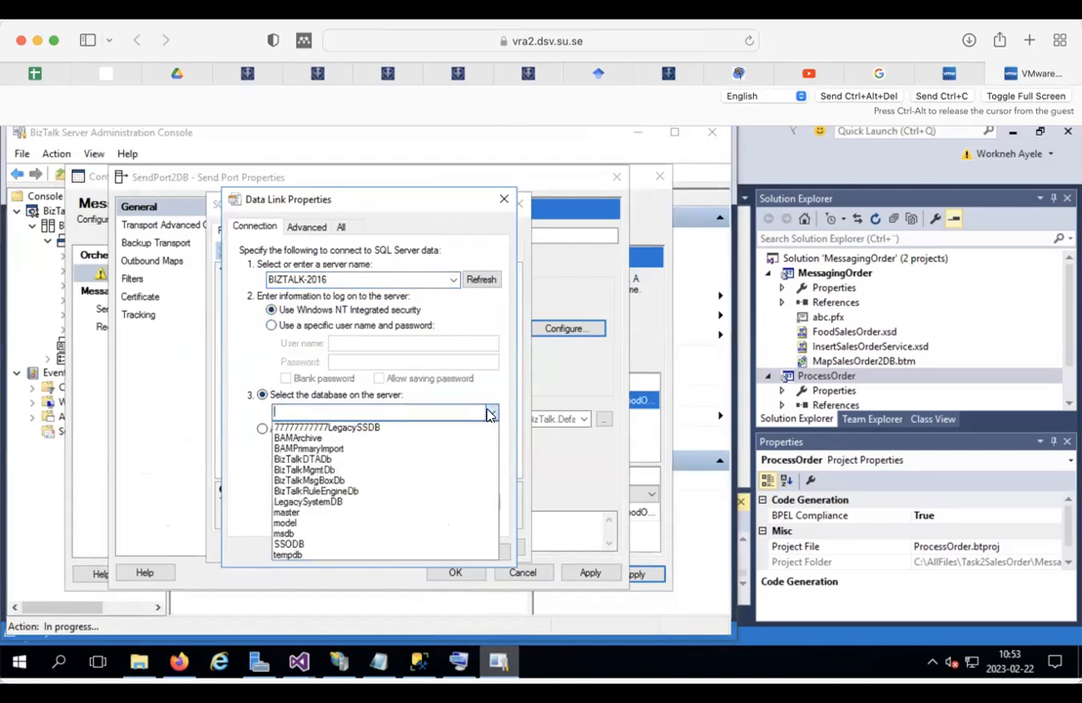
click(329, 501)
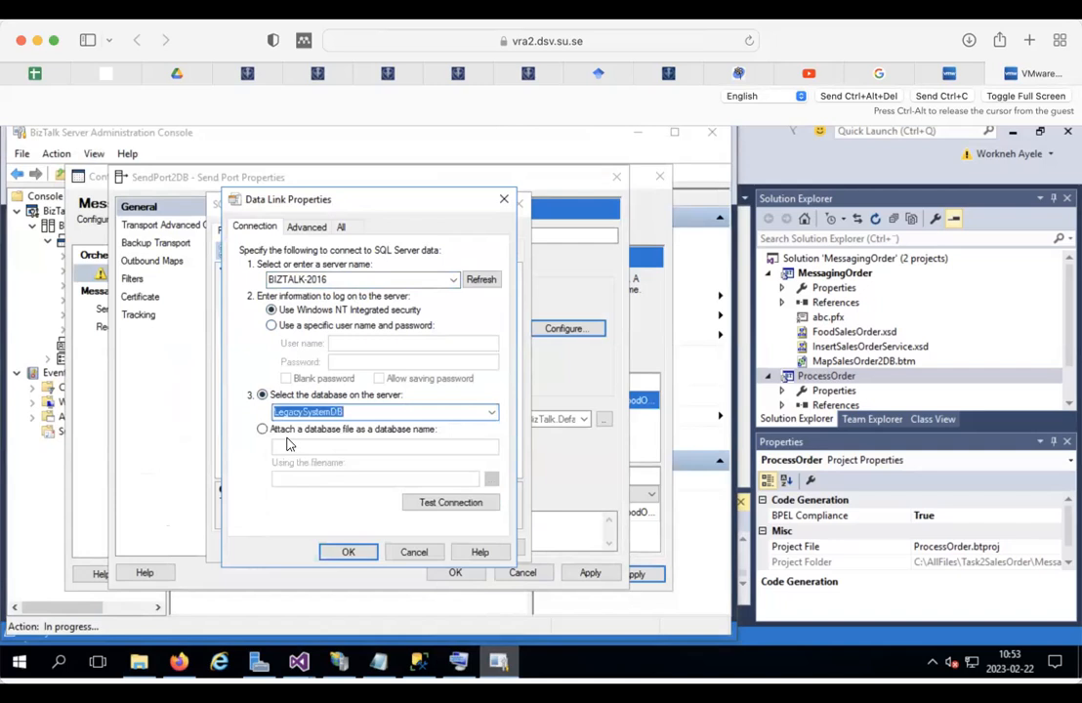
click(444, 503)
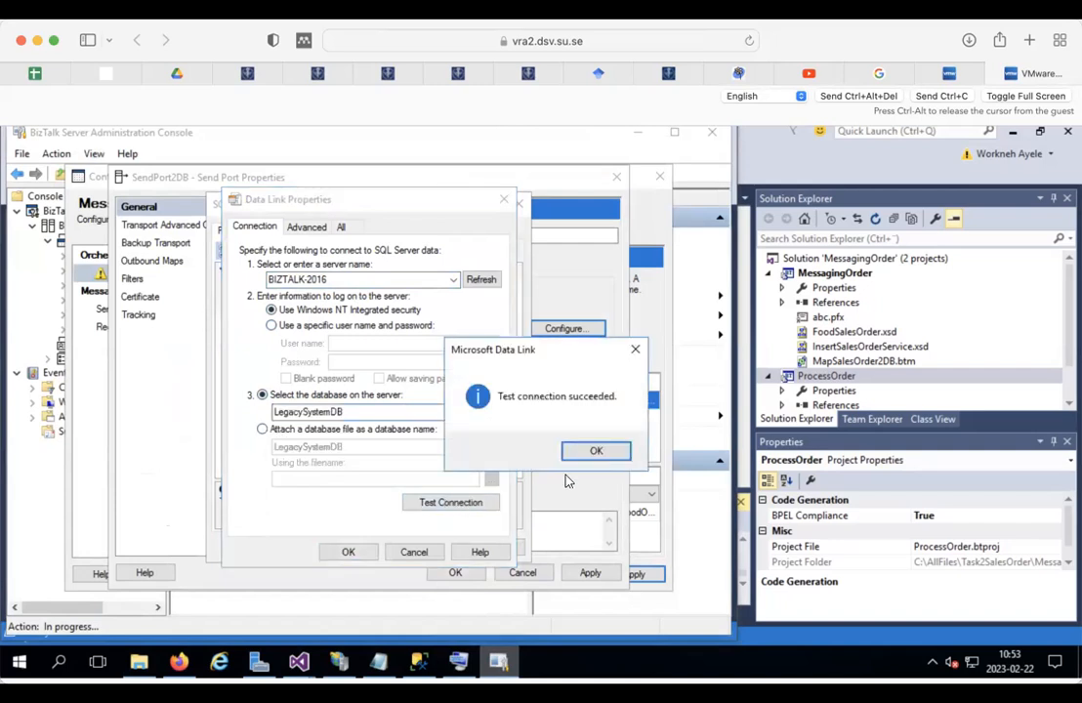
click(593, 455)
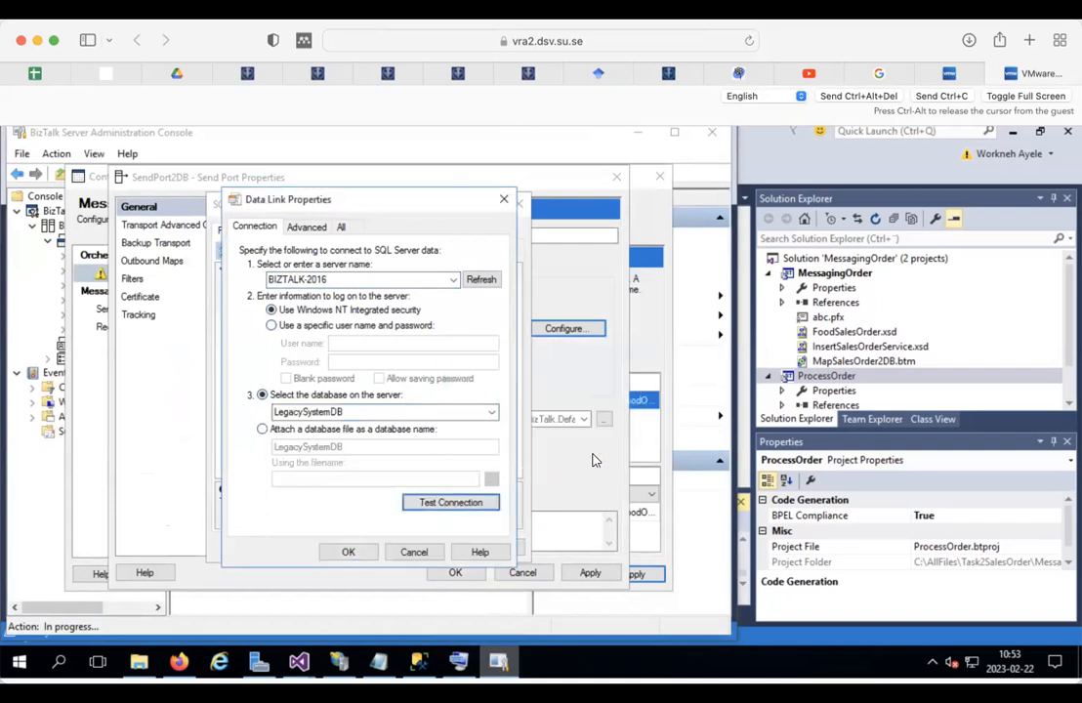
click(348, 551)
click(397, 310)
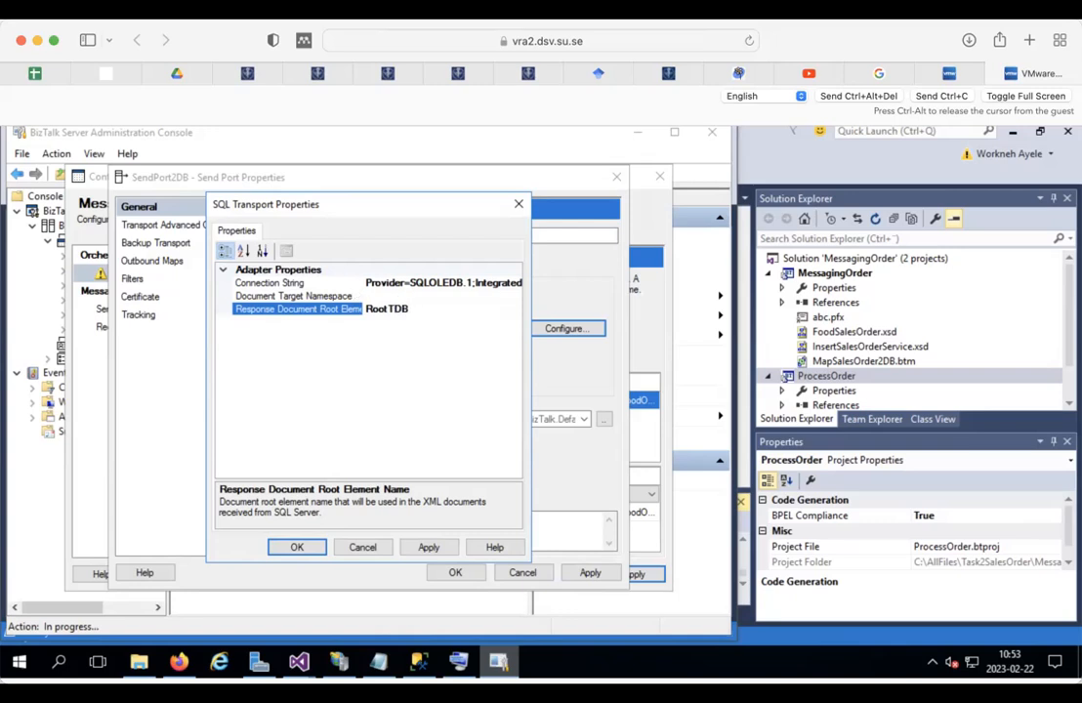
click(395, 295)
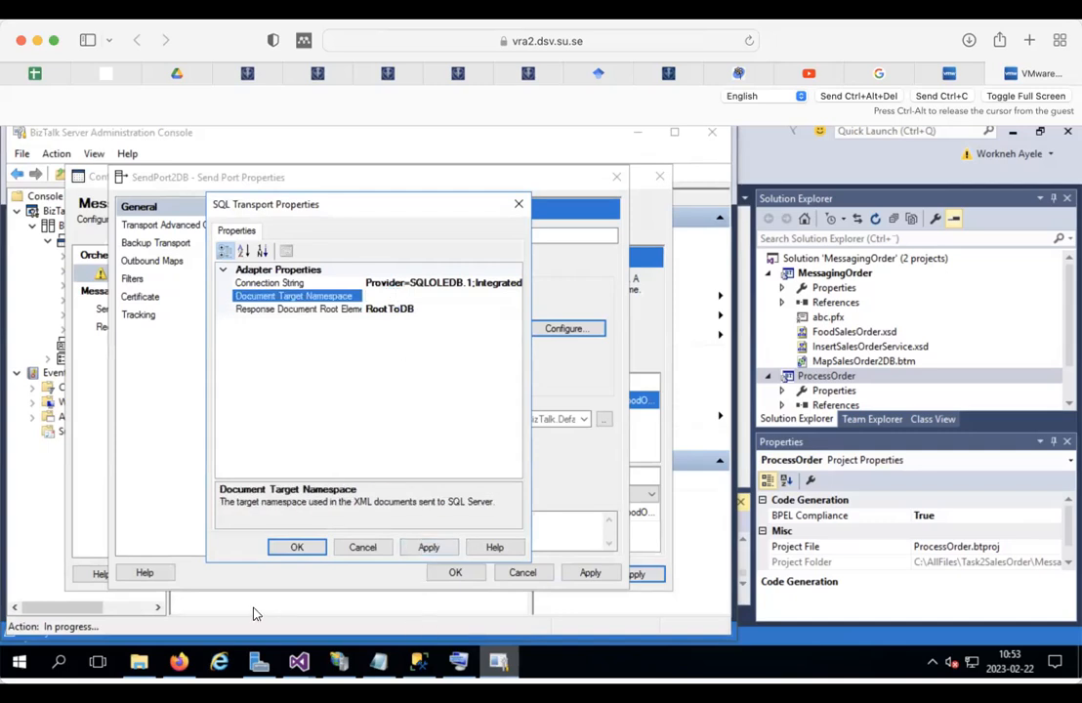
Step: Open the InsertSalesOrderService.xsd schema in Visual Studio and show its properties
click(299, 664)
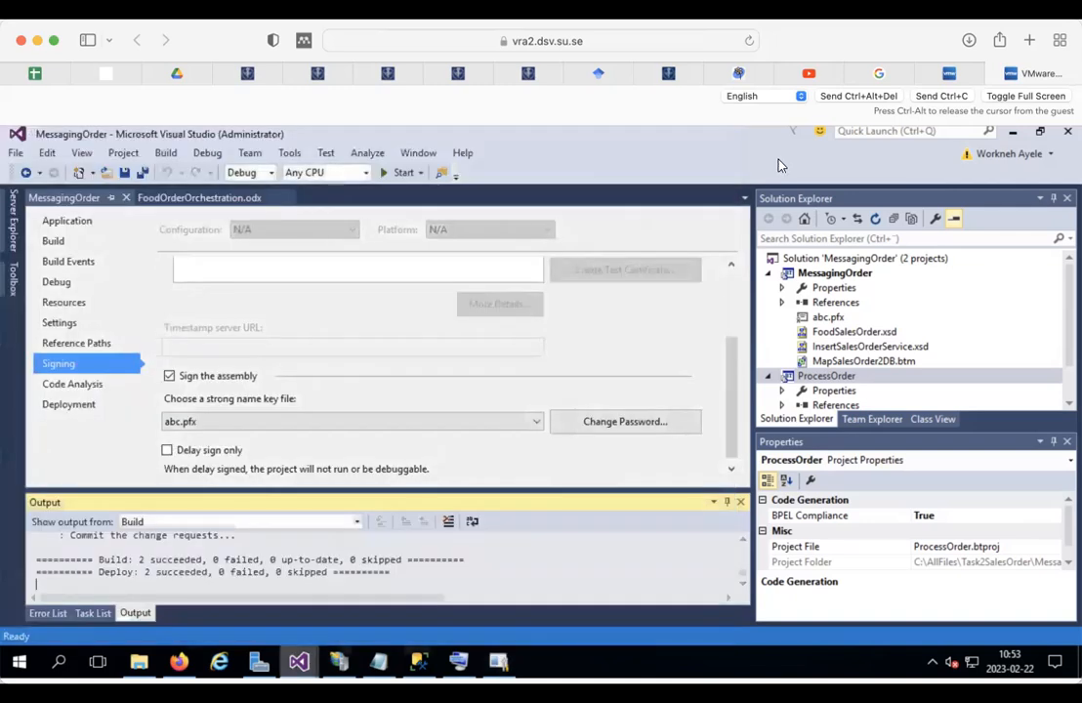
double_click(845, 333)
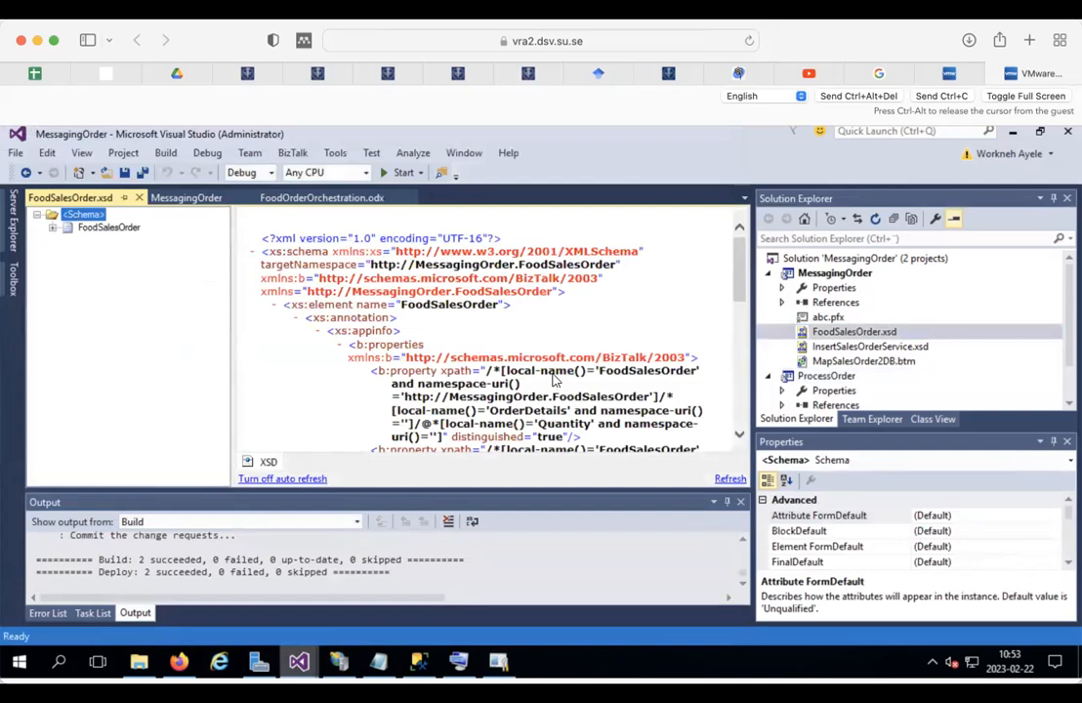
click(846, 350)
double_click(846, 350)
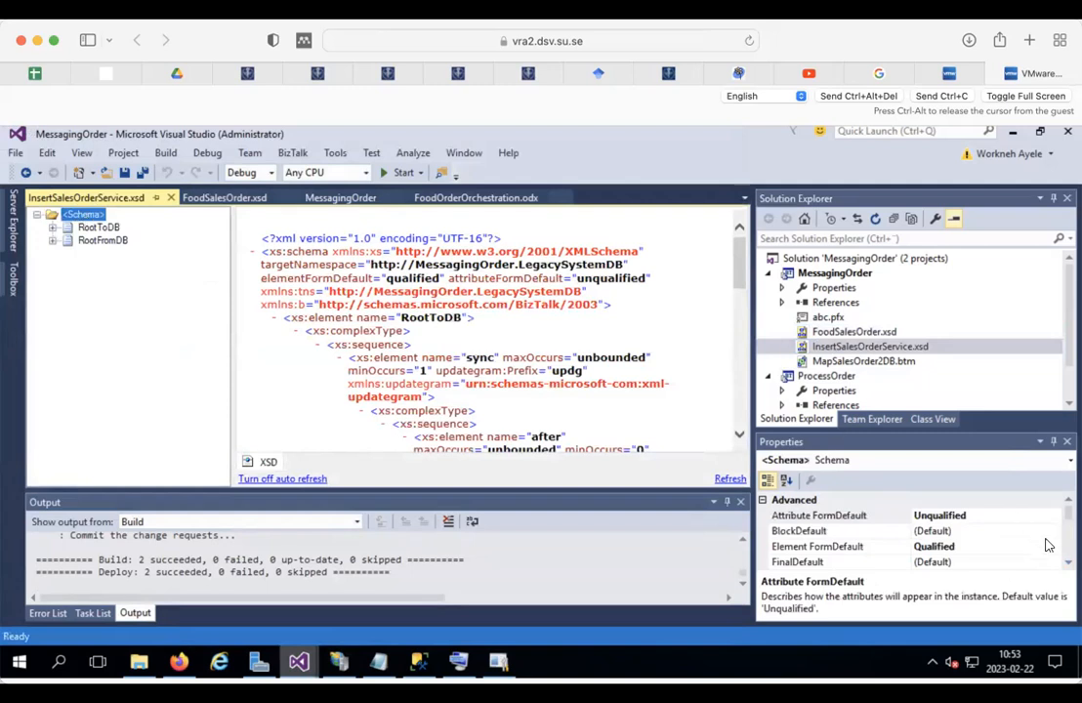
click(1069, 564)
click(1069, 564)
click(1069, 563)
click(1069, 563)
click(1069, 563)
click(1069, 563)
click(1069, 563)
click(1069, 563)
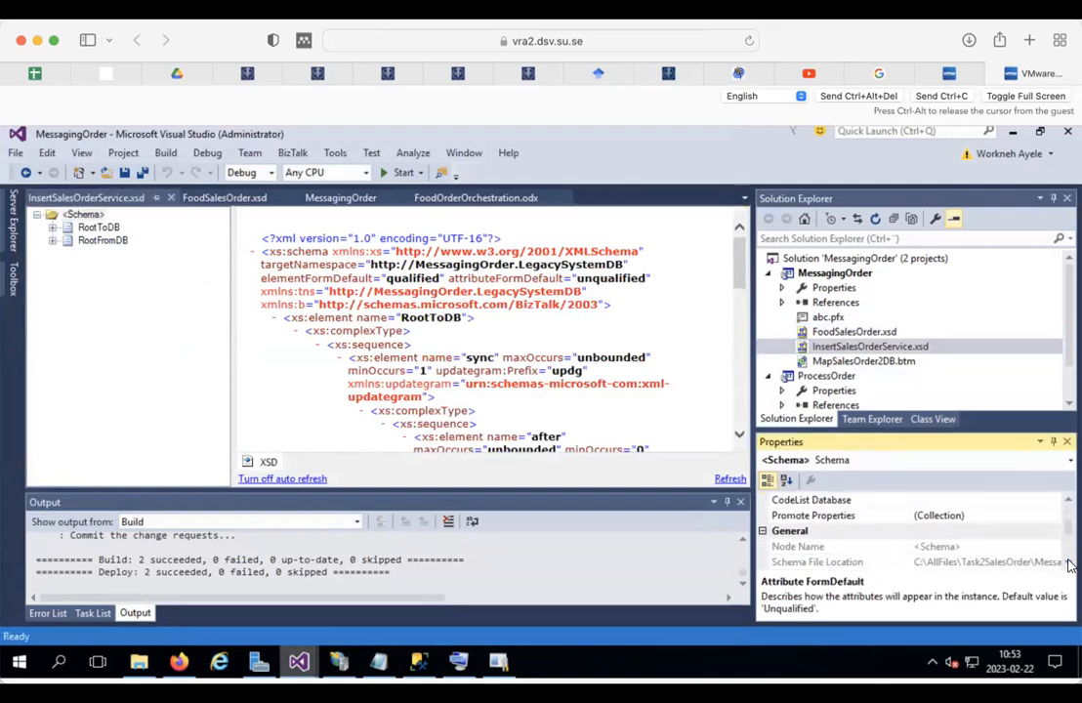
click(1069, 564)
click(1069, 563)
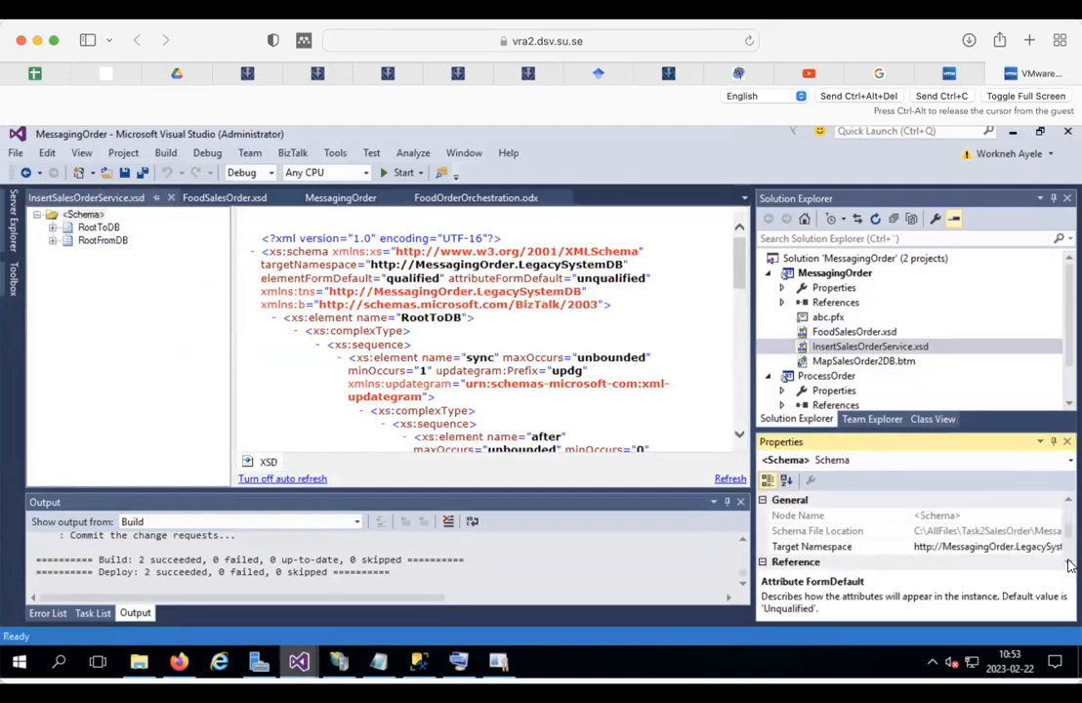
Step: Copy the schema's target namespace, MessagingOrder.LegacySystemDB, and return to the BizTalk console
click(988, 546)
key(End)
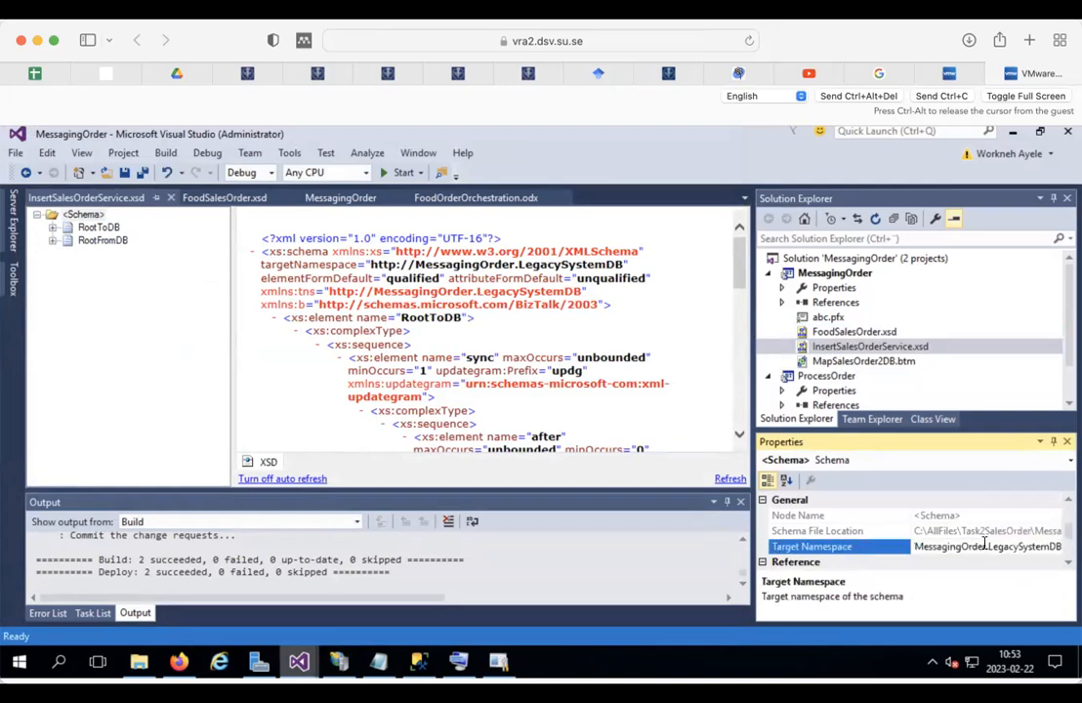
key(ctrl+a)
key(ctrl+c)
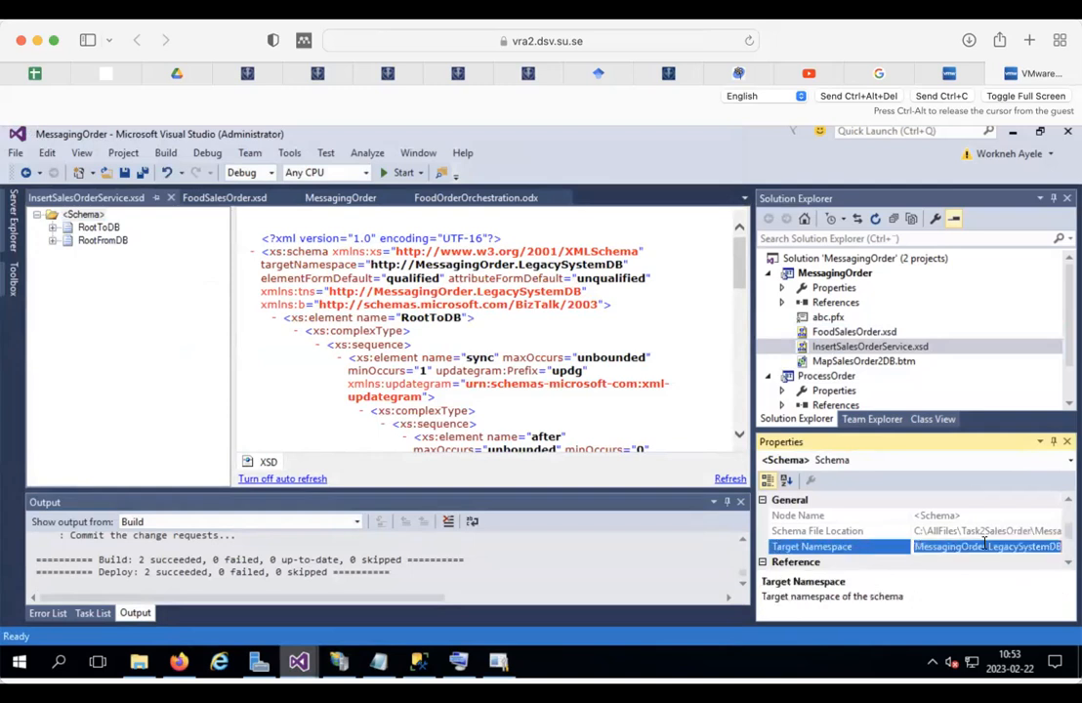
click(708, 377)
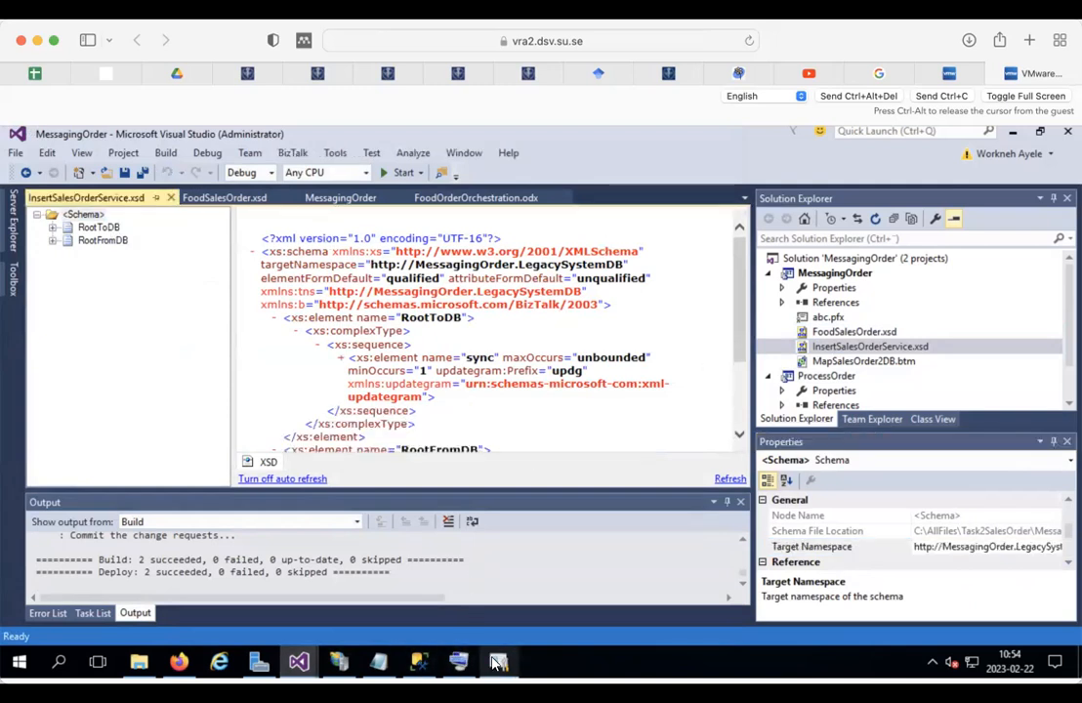
click(458, 661)
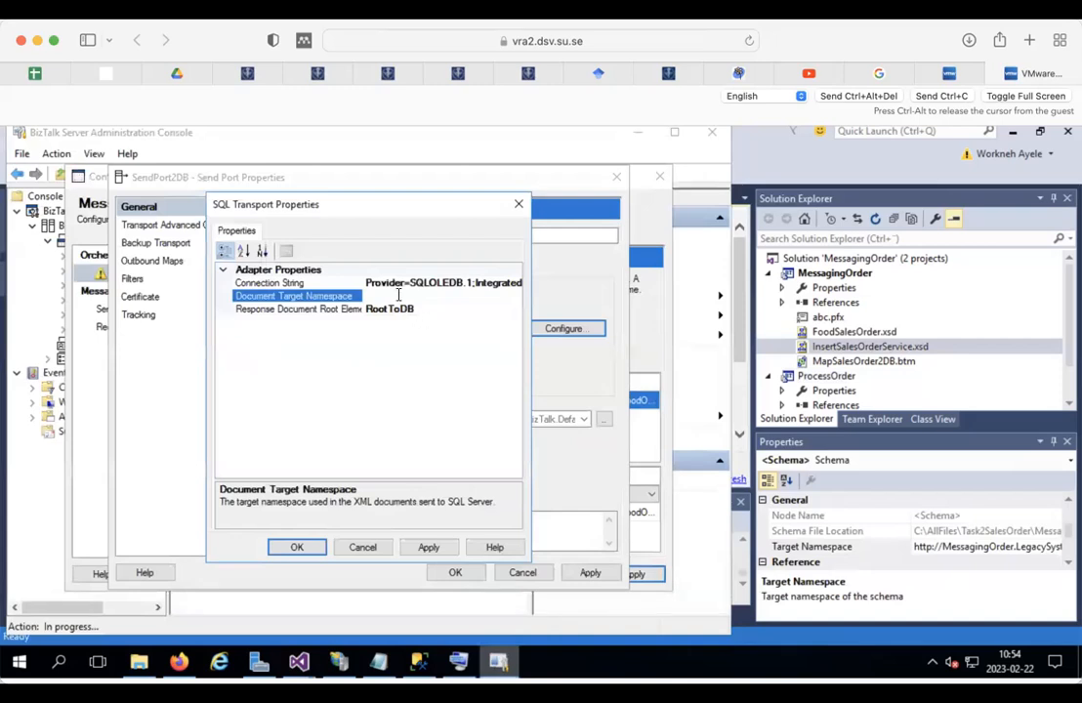
key(ctrl+v)
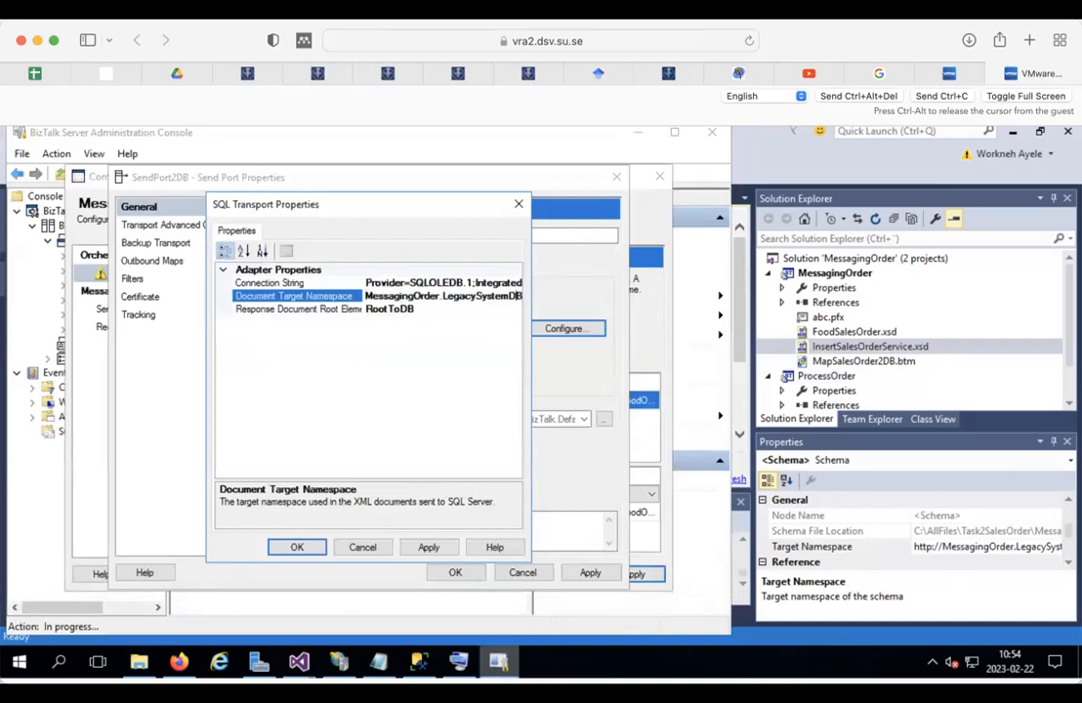
key(Home)
text(http://)
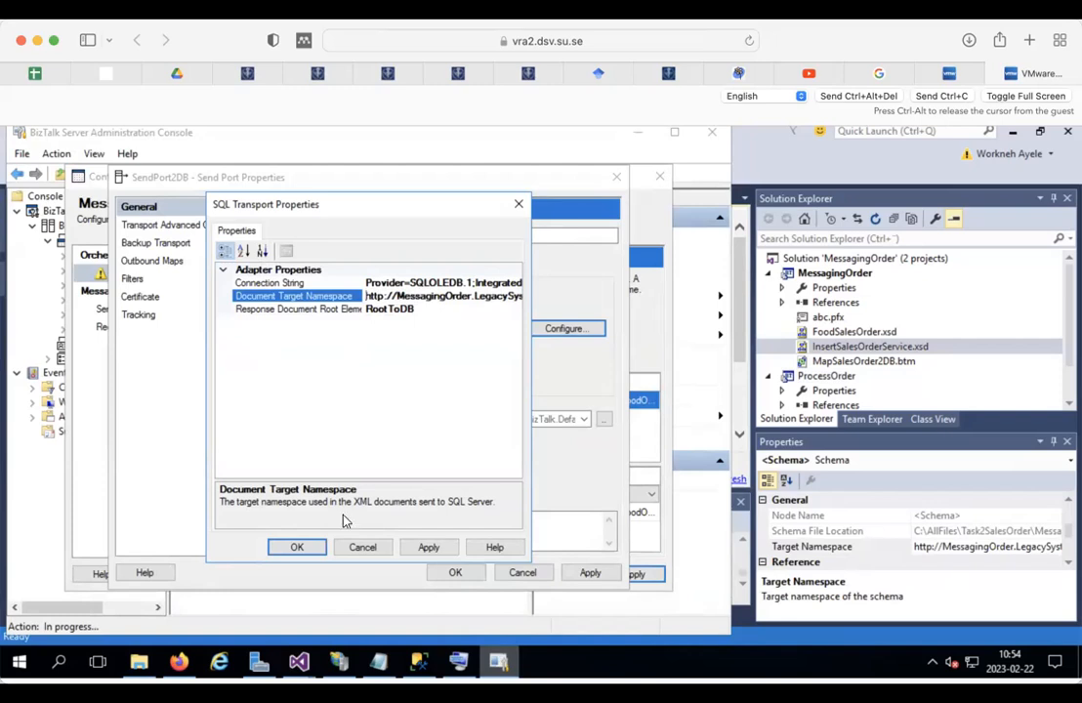
click(299, 548)
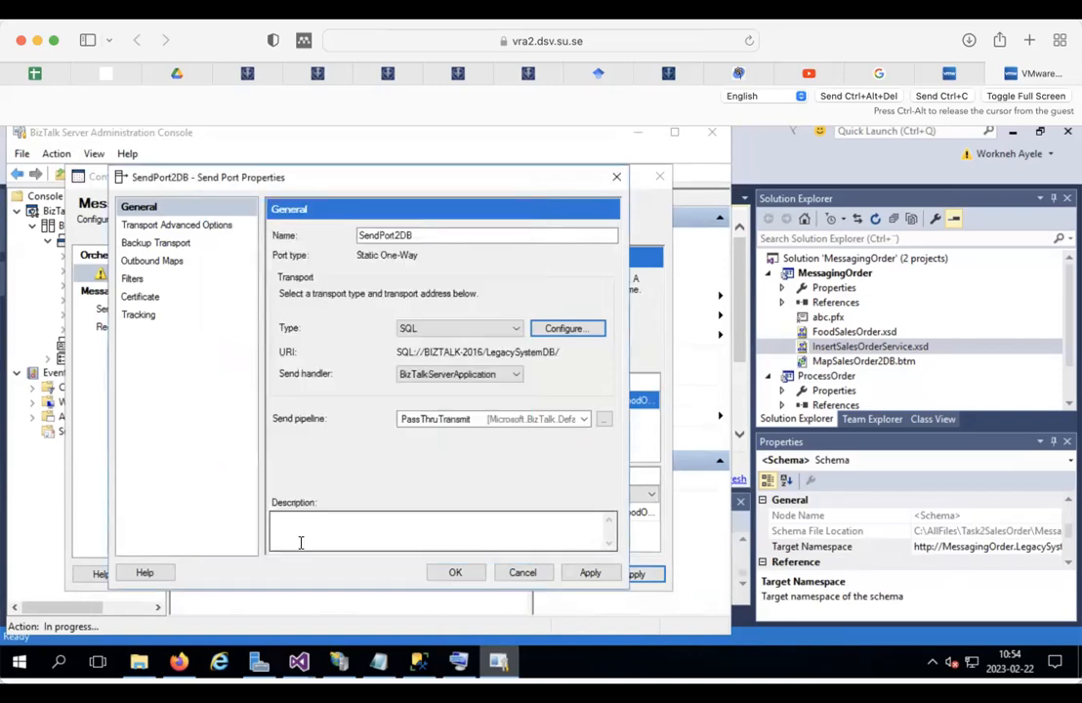
click(453, 573)
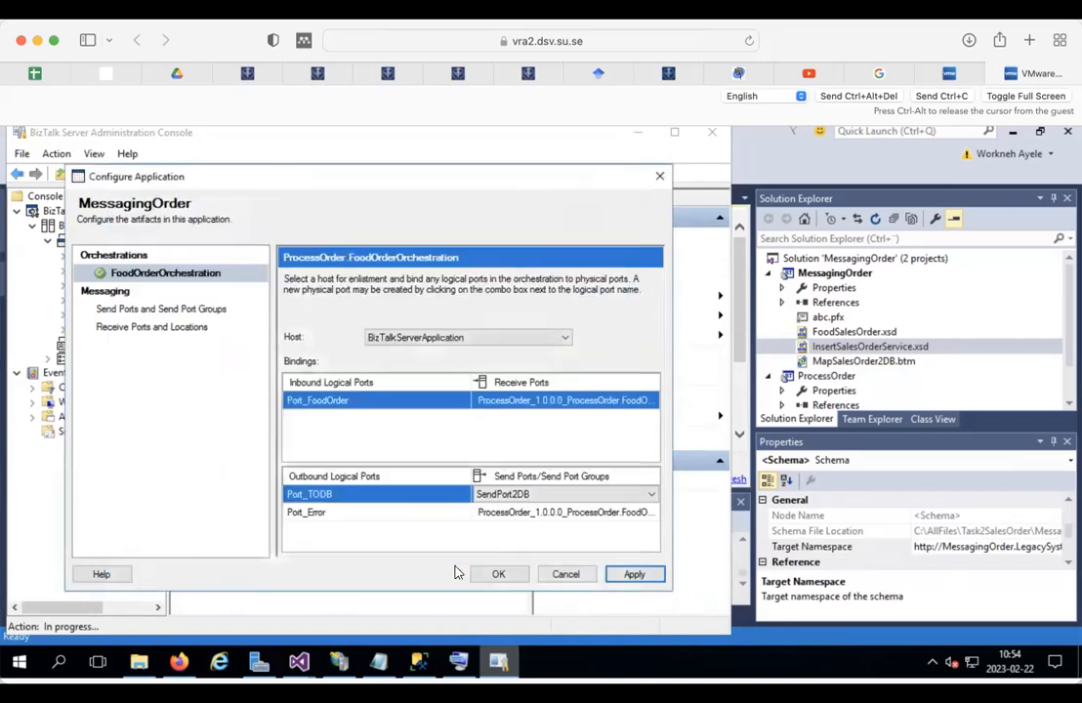
Step: Confirm the port bindings and start MessagingOrder with all artifacts enabled
click(500, 574)
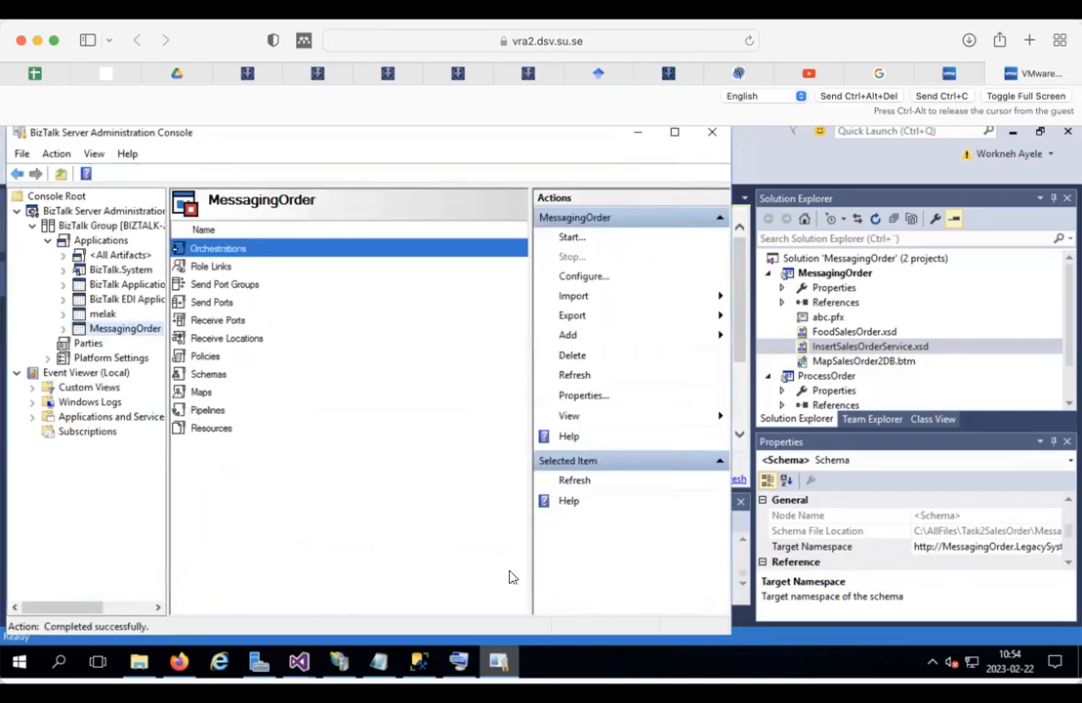
right_click(134, 335)
click(186, 341)
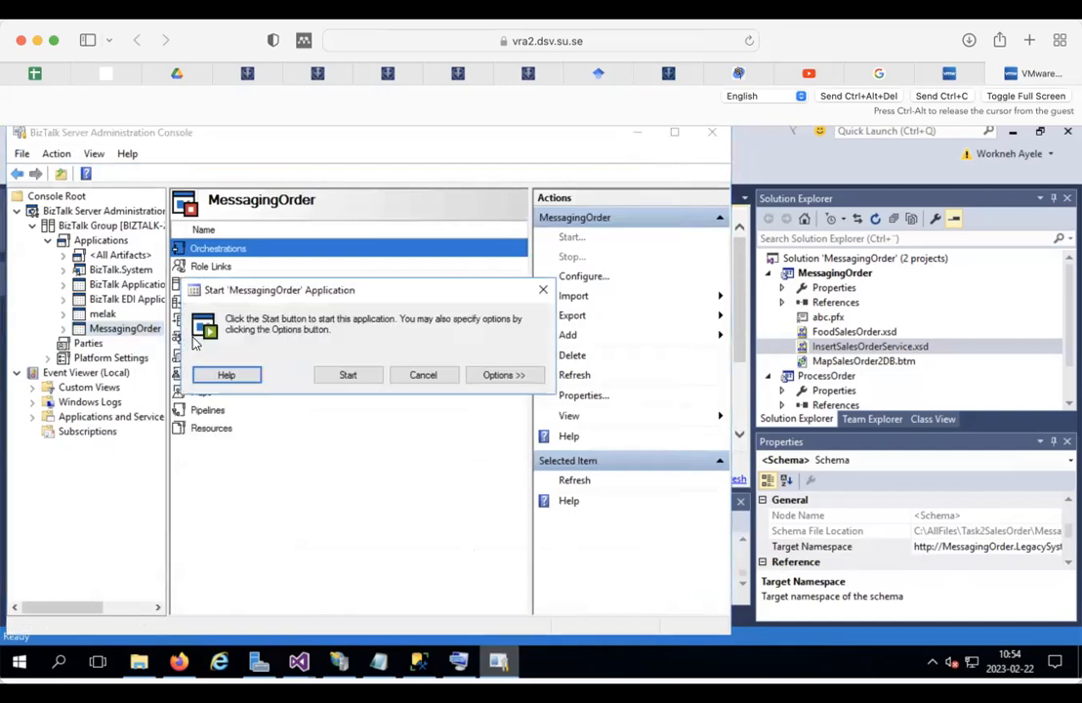
click(504, 375)
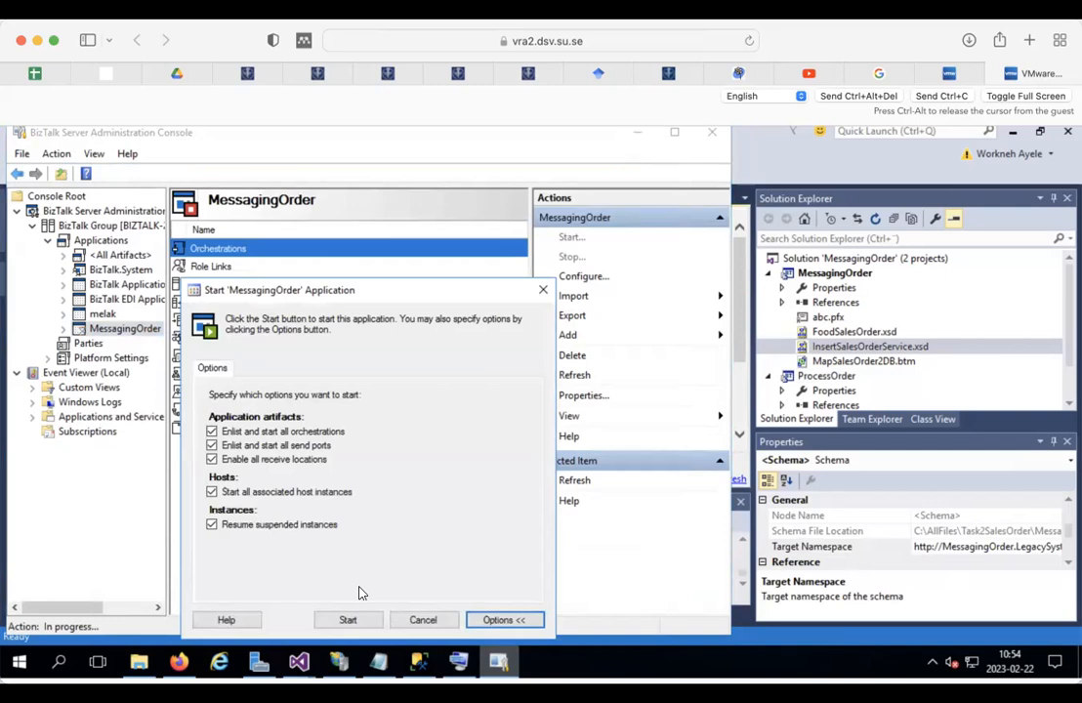
click(351, 617)
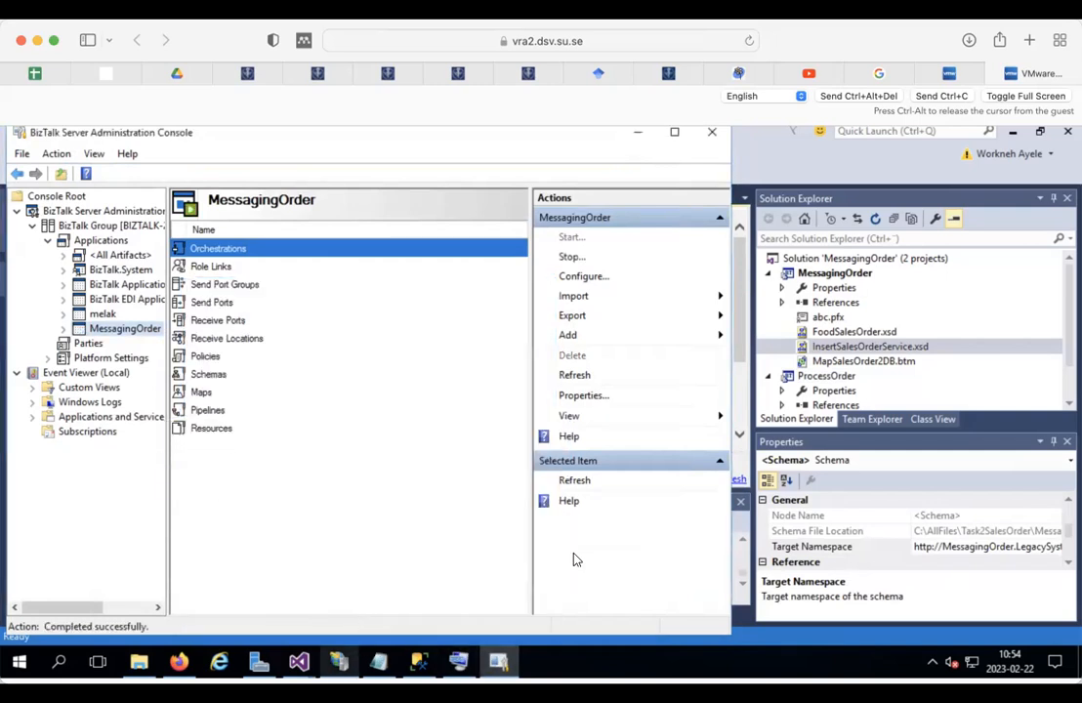
click(837, 160)
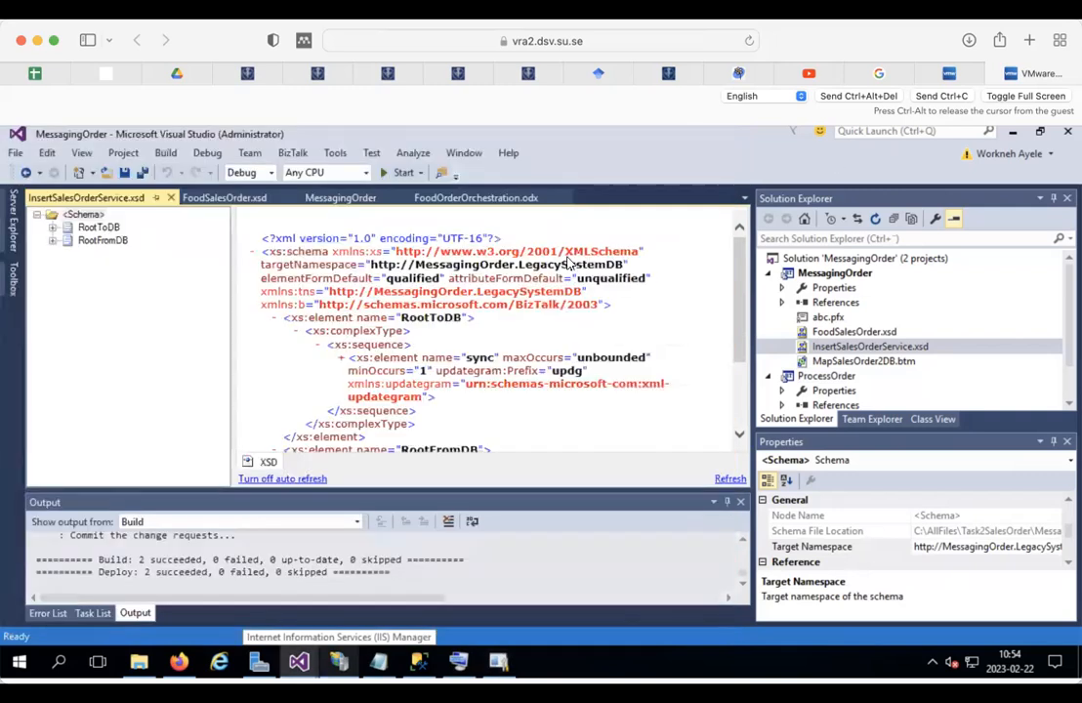
Step: Open FoodSalesOrder.xsd and display its file properties
double_click(853, 333)
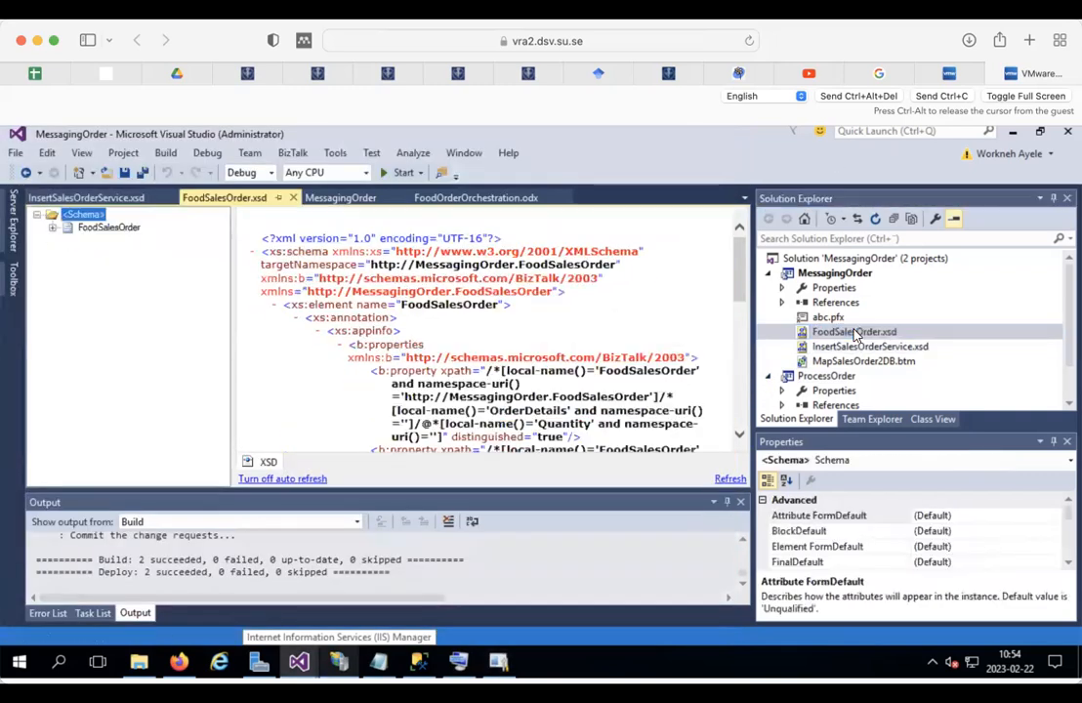
click(52, 227)
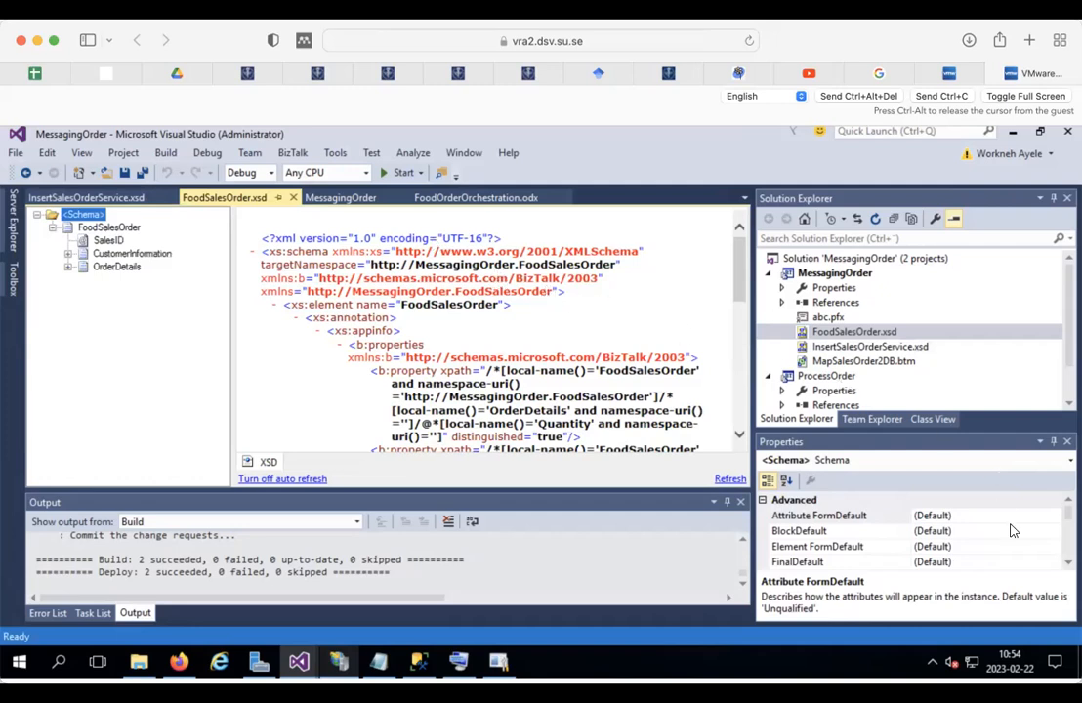
click(854, 332)
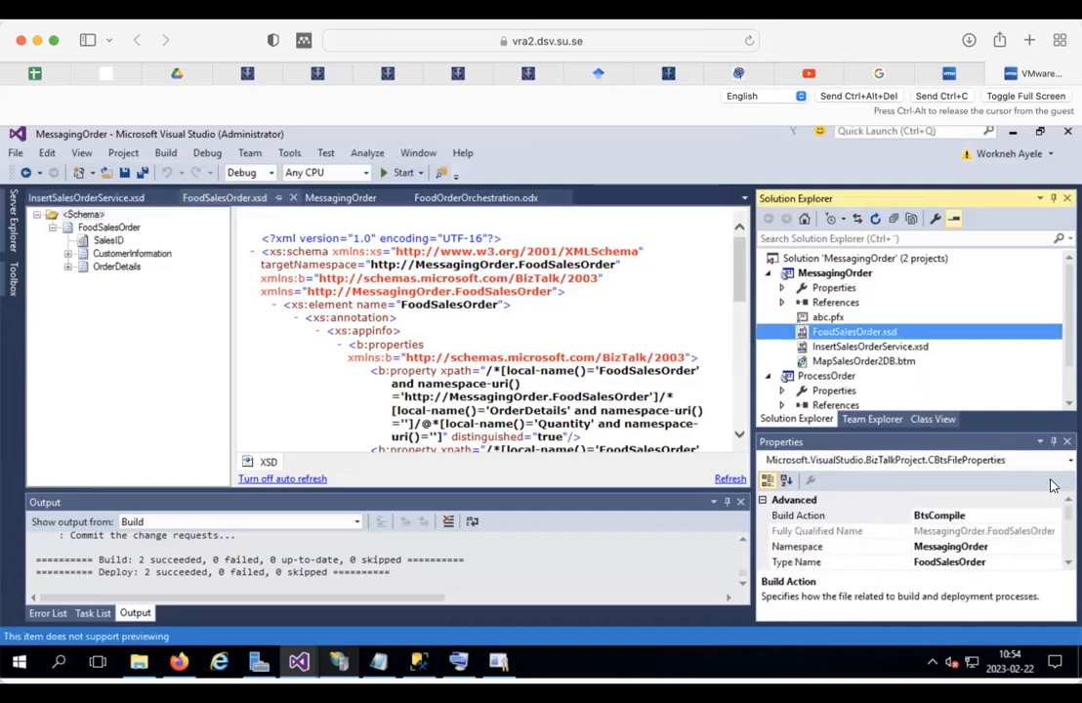
click(1068, 564)
click(1068, 564)
click(1068, 564)
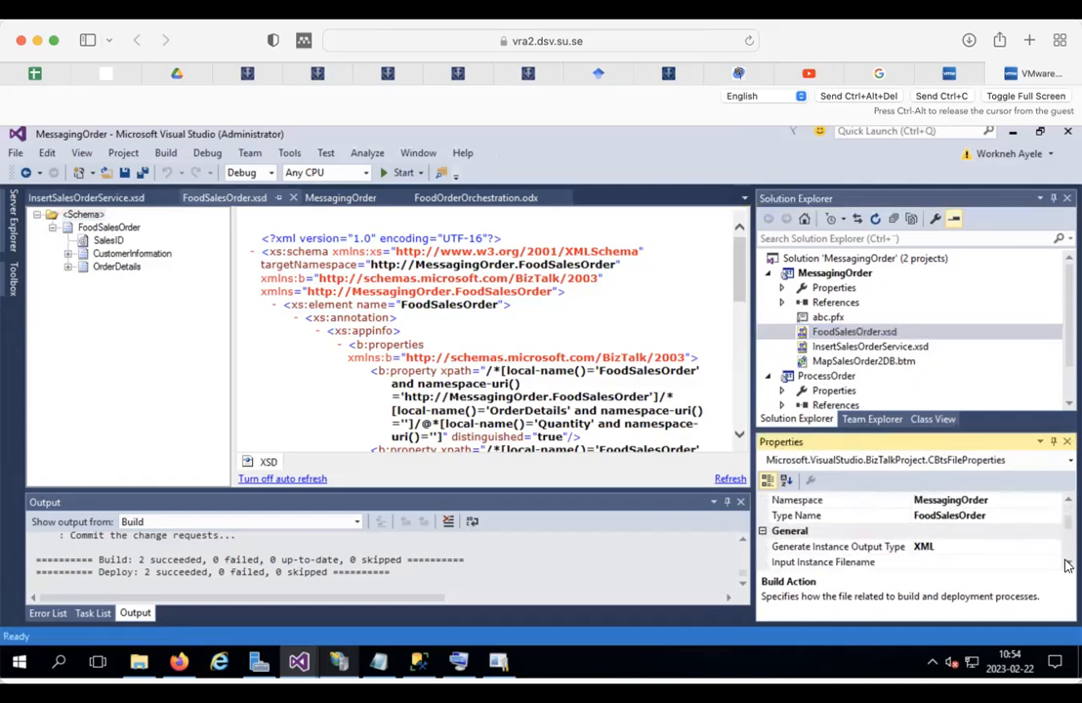
click(1068, 564)
click(1068, 565)
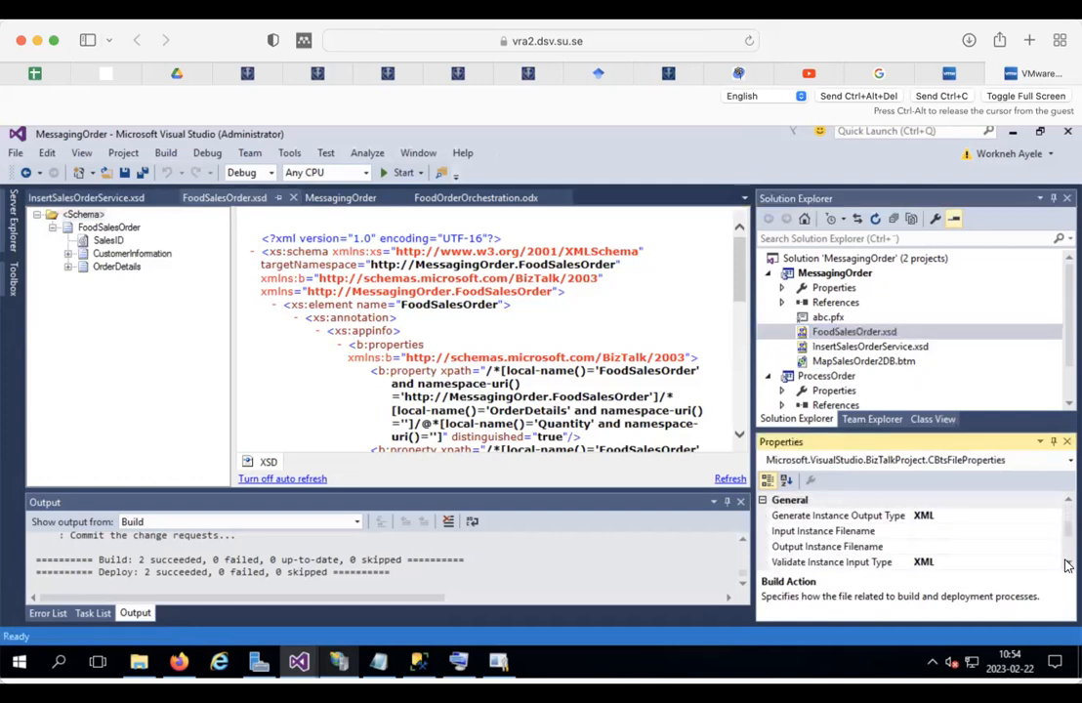
Step: Set Output Instance Filename to C:\AllFiles\Task2SalesOrder\FoodOrdersample and generate the instance
click(922, 547)
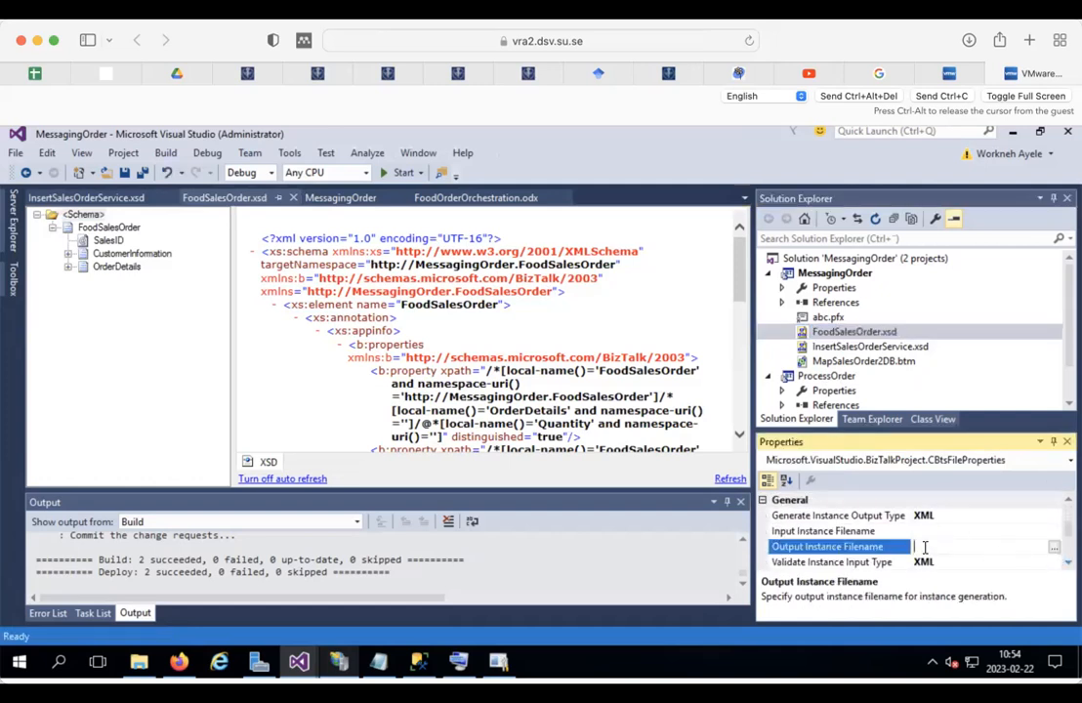
click(1054, 547)
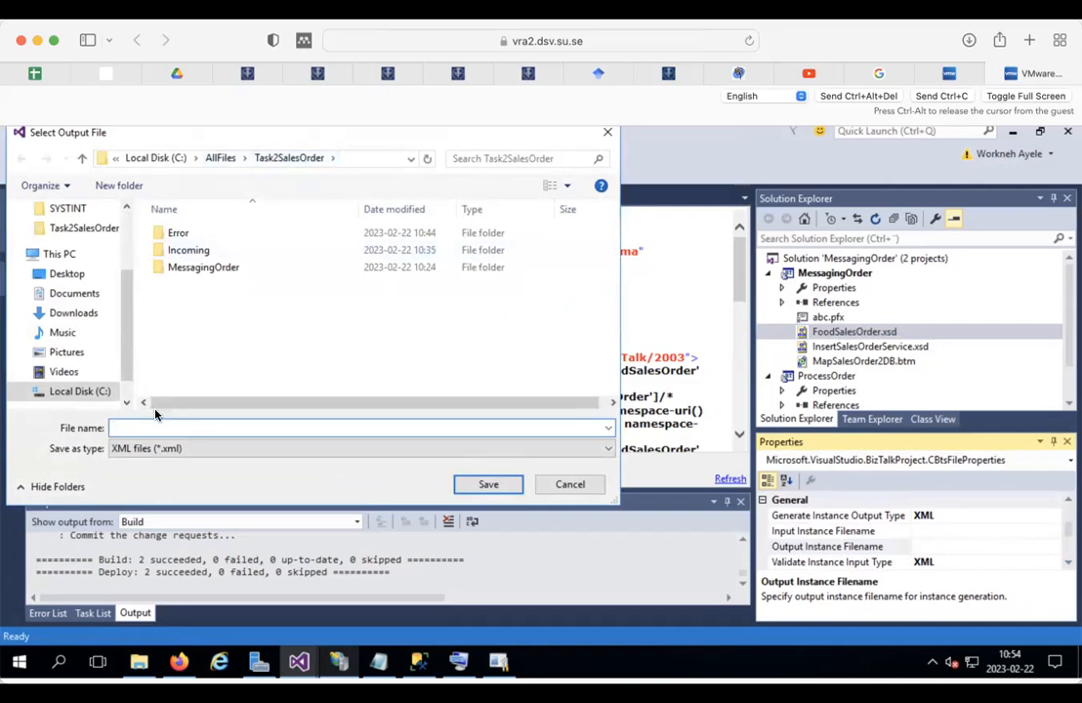
text(FoodOrdersample)
click(496, 489)
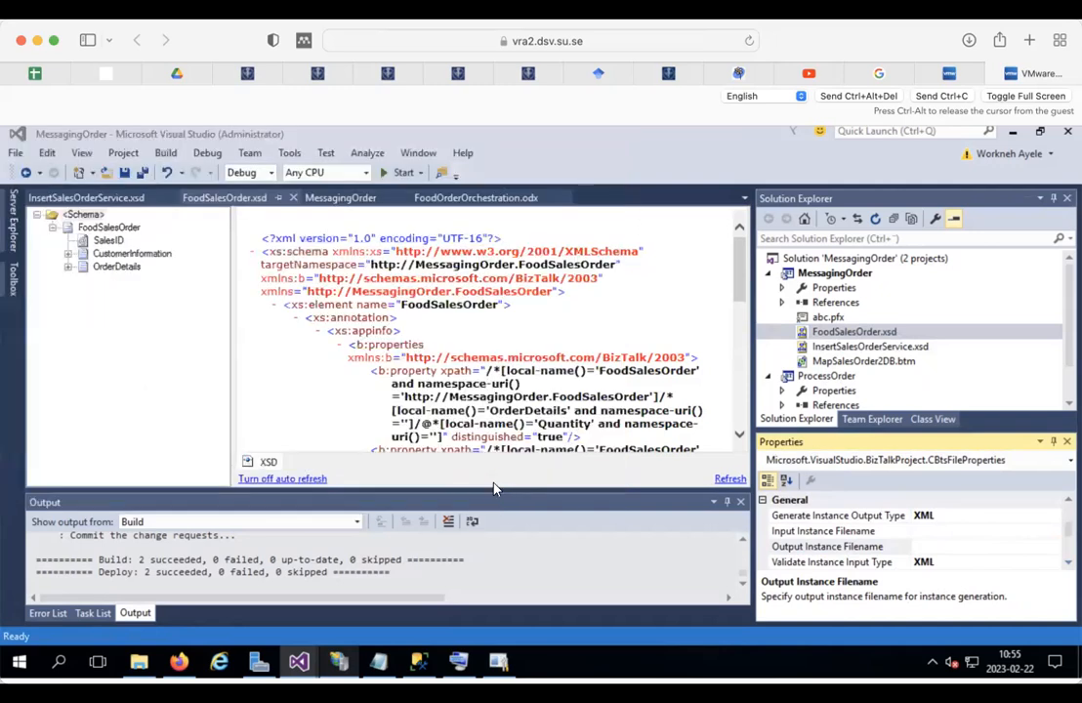
right_click(855, 333)
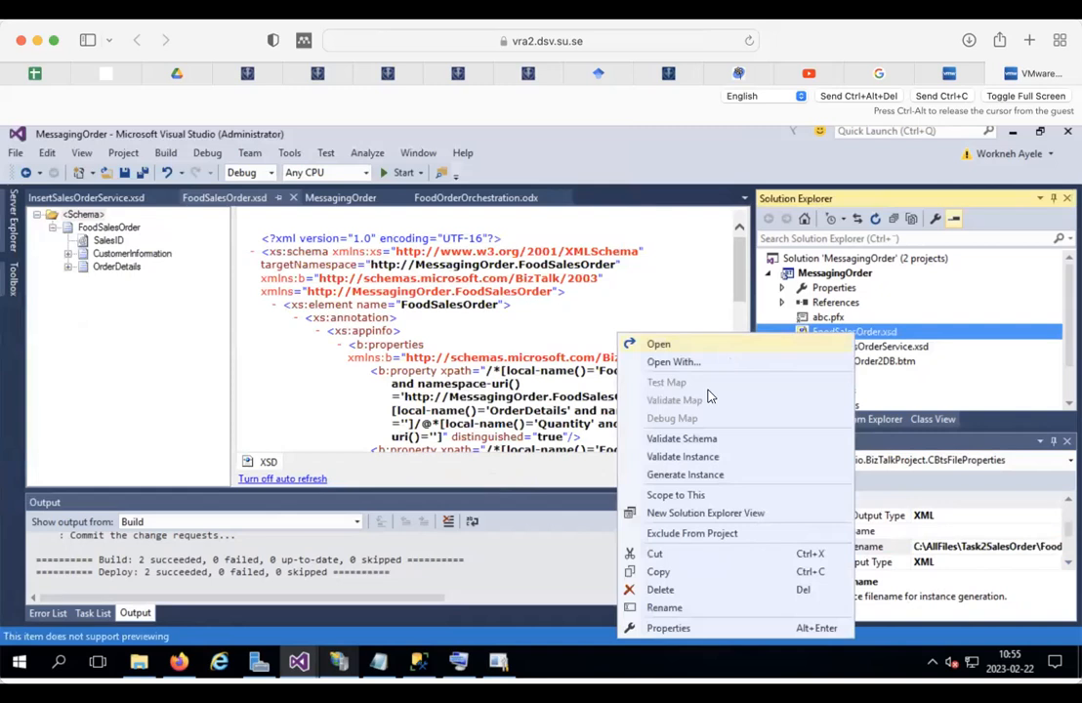
click(683, 474)
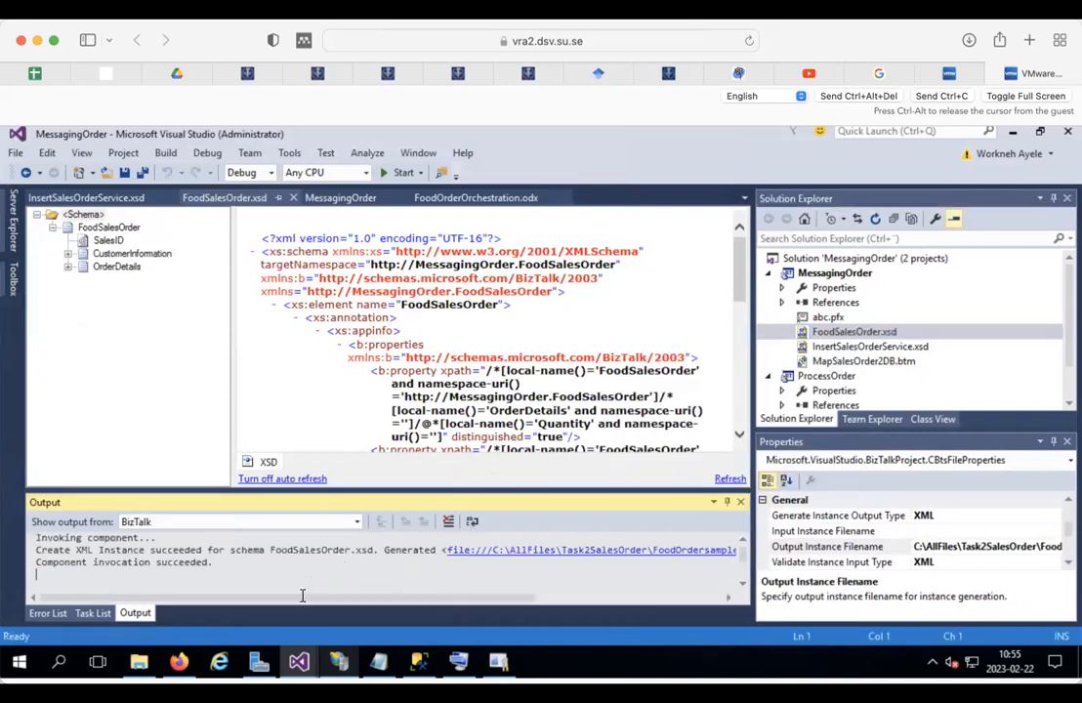
Step: Open FoodOrdersample from the Task2SalesOrder folder in Notepad++ to check it, then close it
click(139, 663)
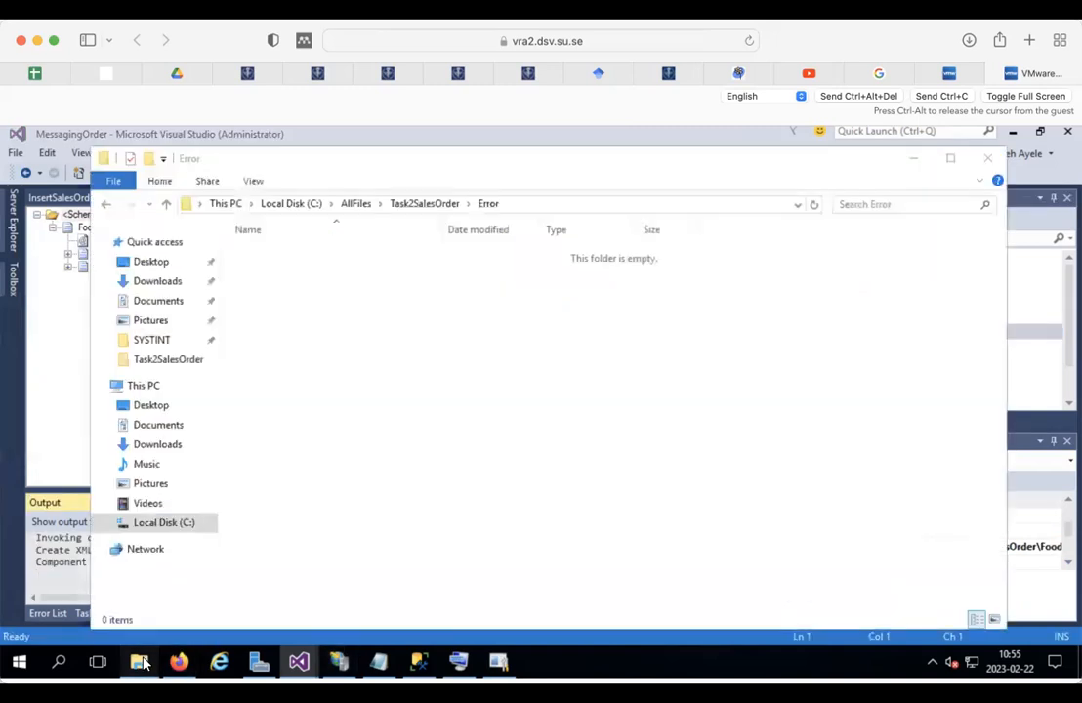
click(403, 209)
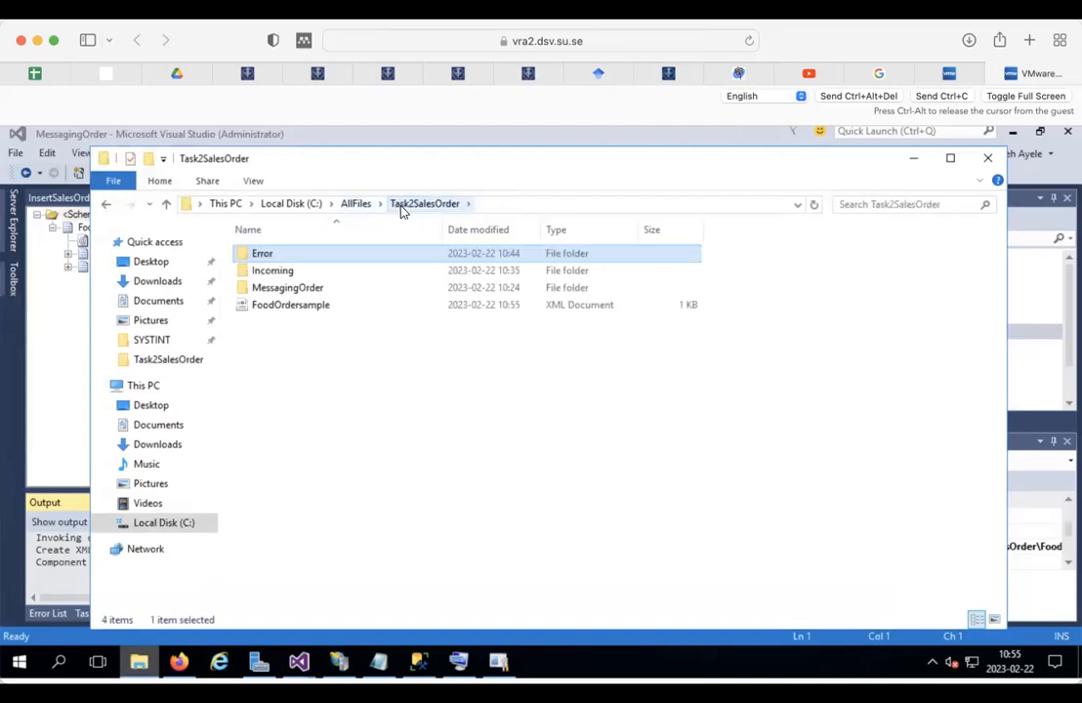
click(280, 306)
right_click(280, 306)
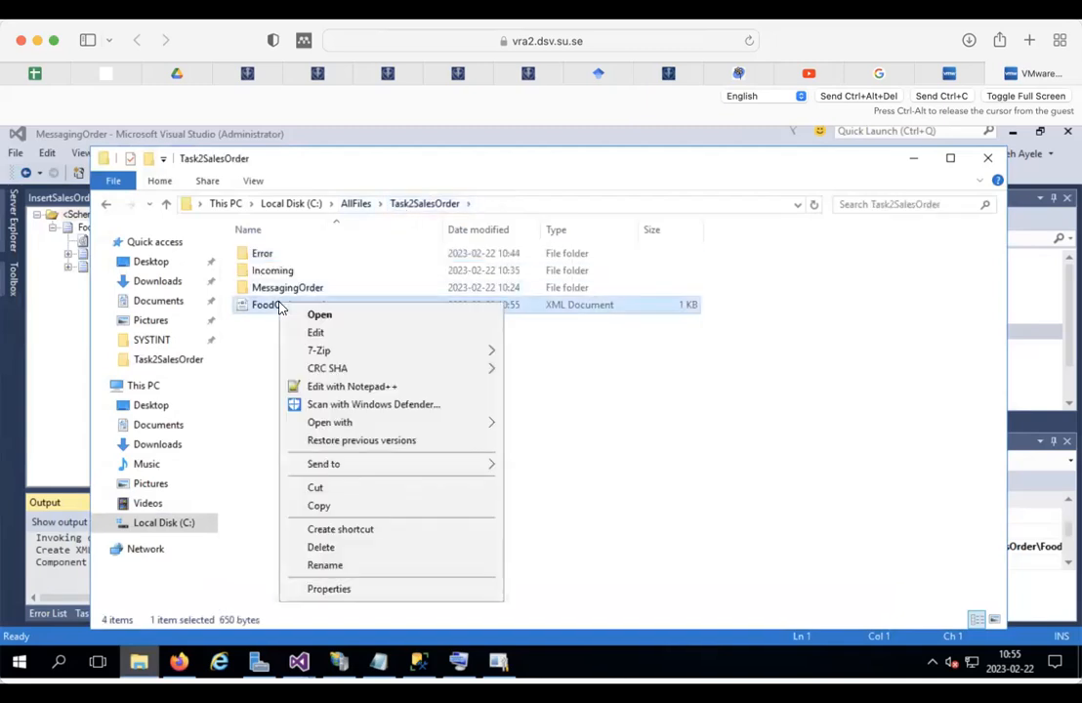
click(330, 387)
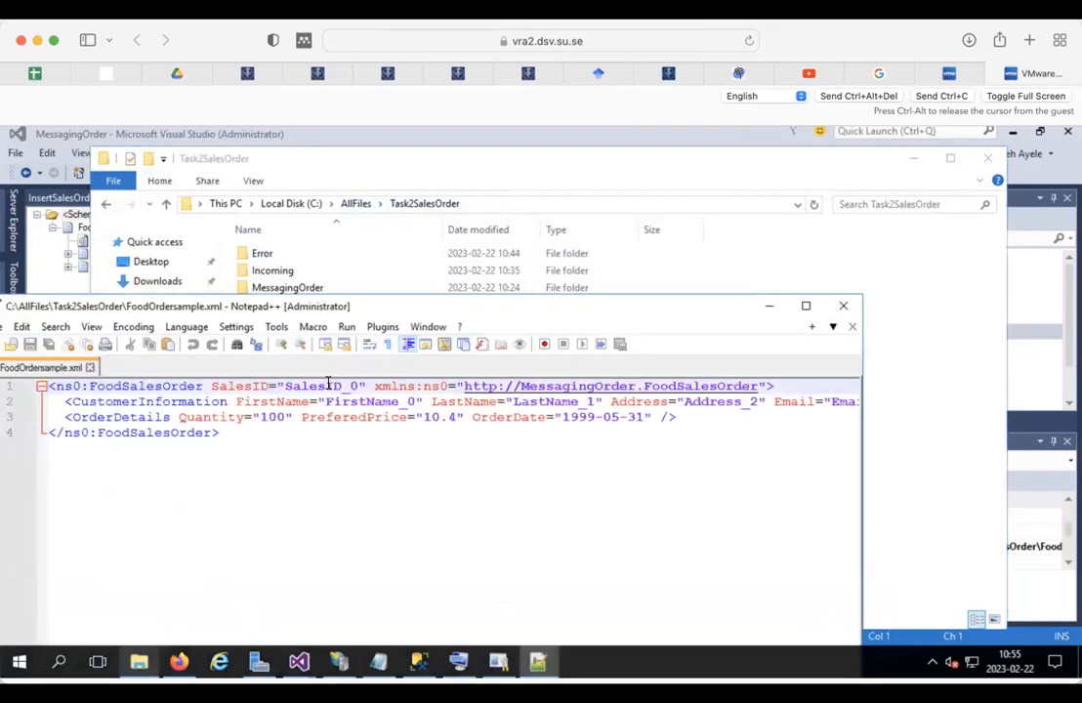
click(843, 306)
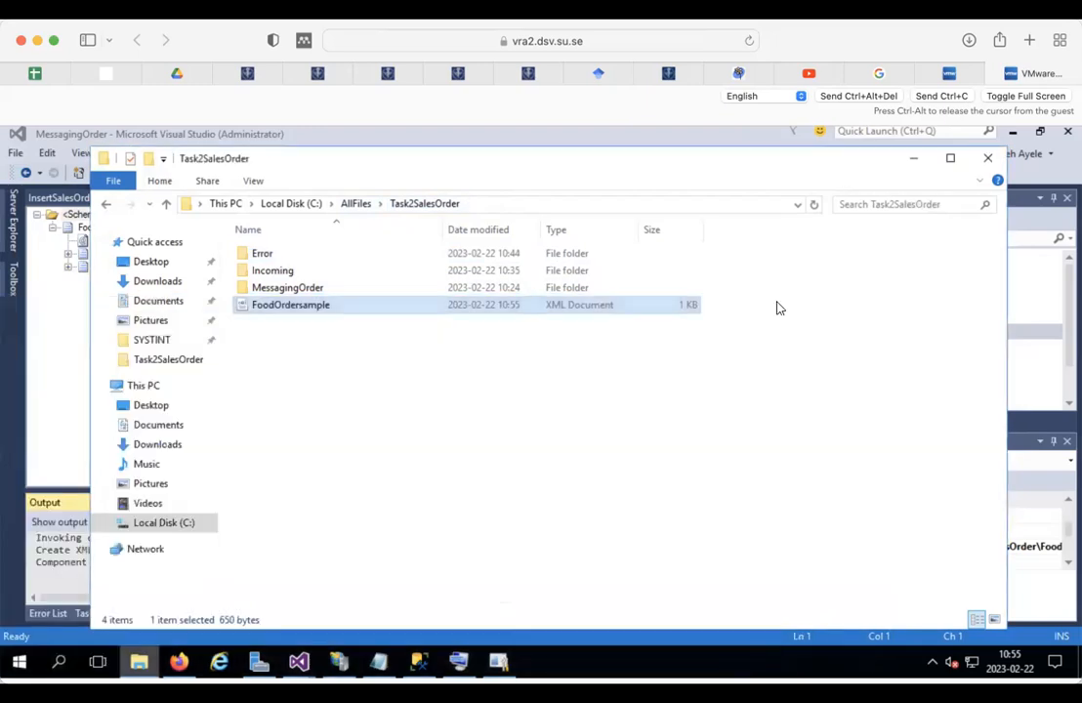
Step: Duplicate FoodOrdersample twice and select all three sample files
click(281, 306)
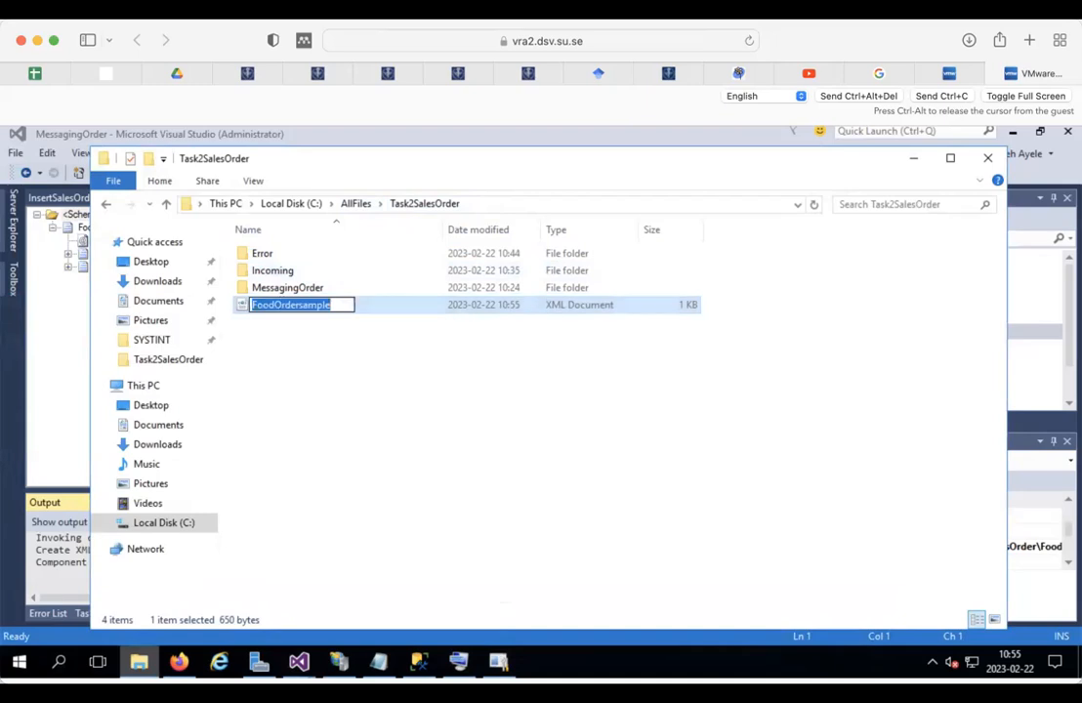
click(361, 375)
click(301, 310)
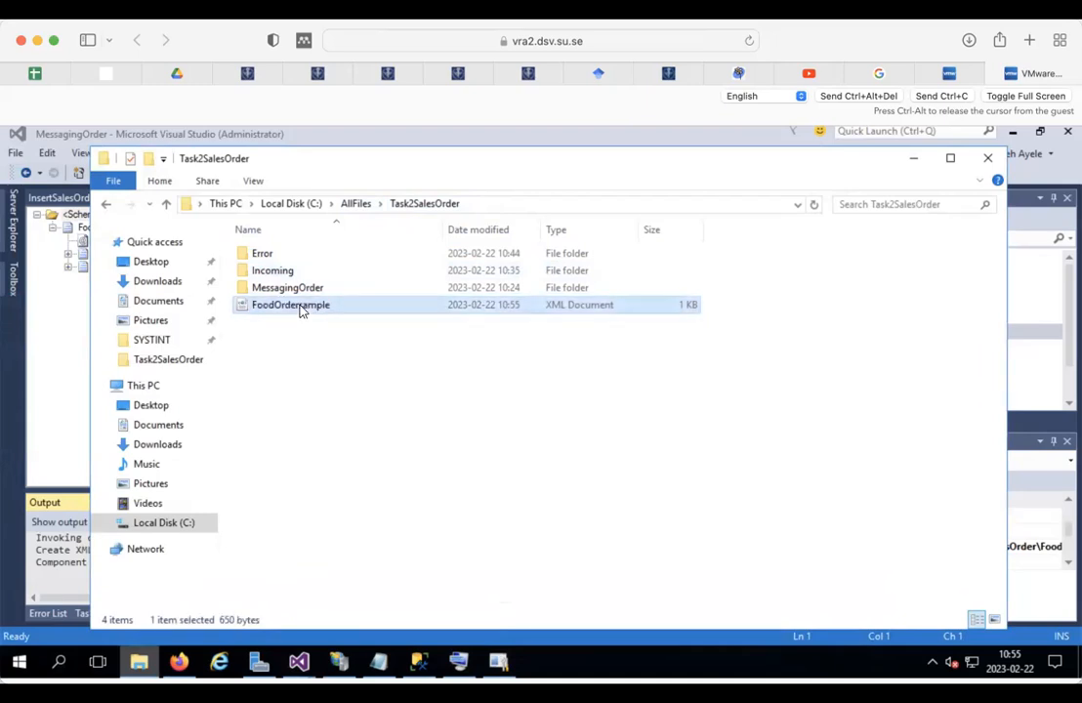
key(ctrl+v)
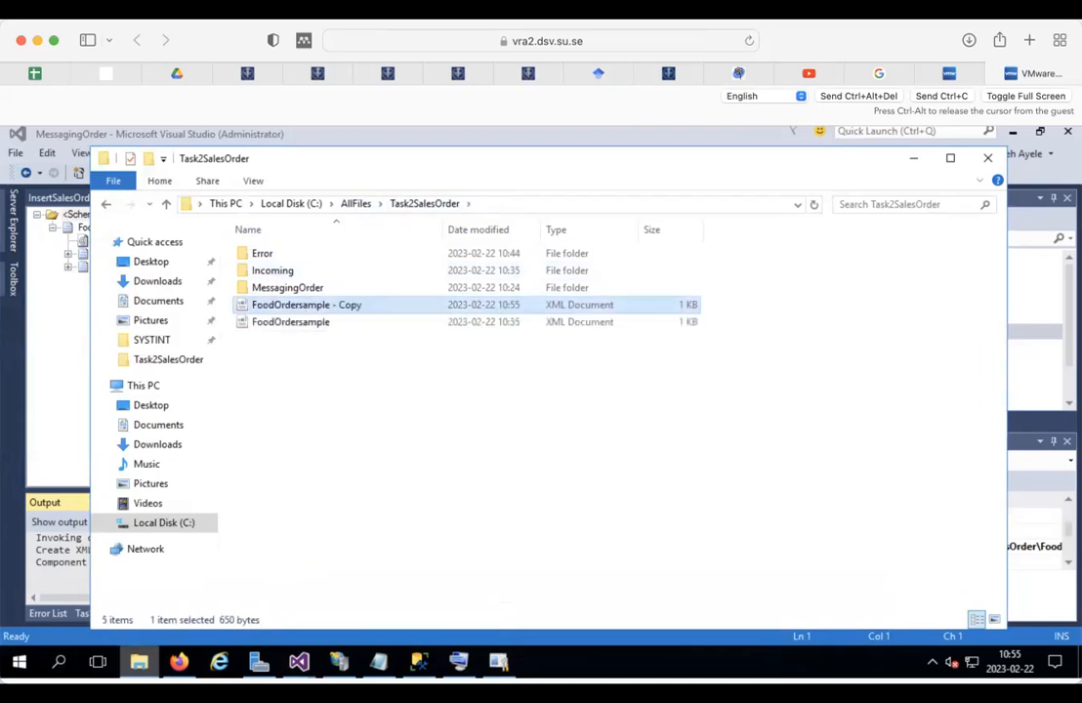
key(ctrl+v)
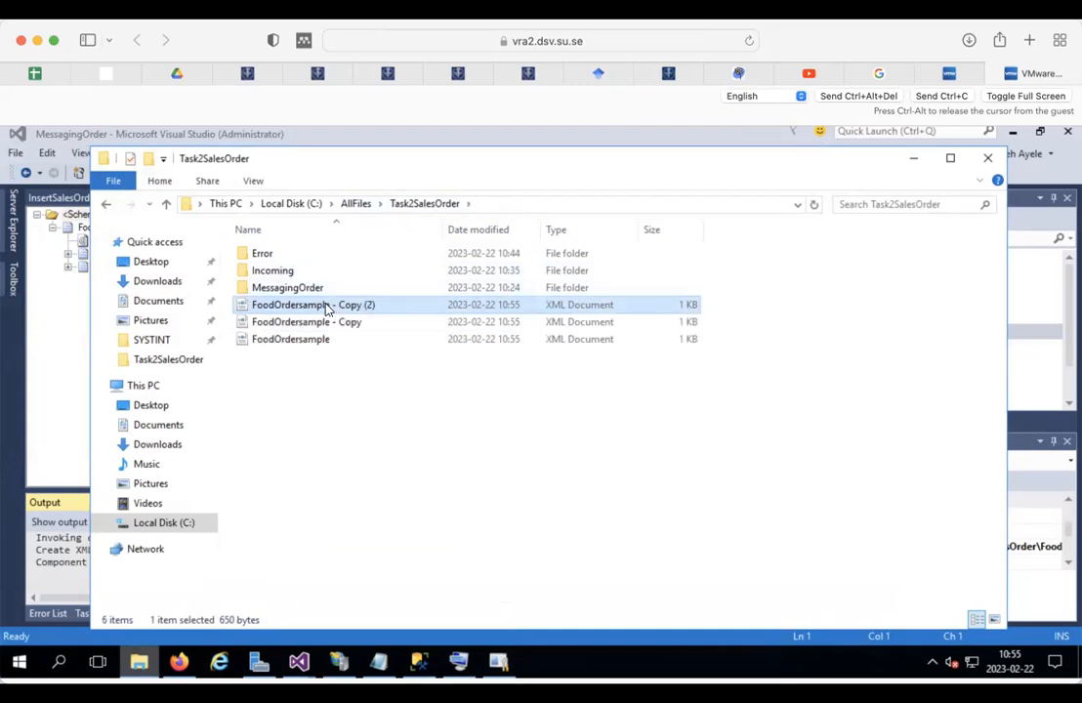
drag(313, 354, 275, 307)
right_click(277, 307)
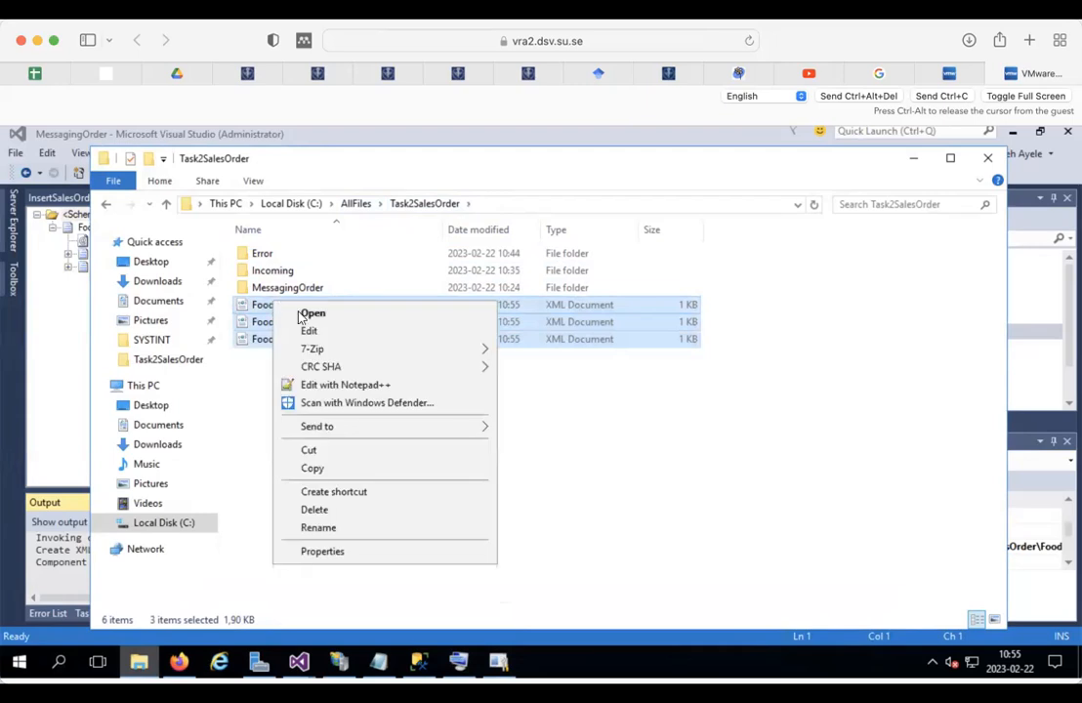
Step: Open all three samples in Notepad++ and replace the placeholder sales ID and first name
click(338, 382)
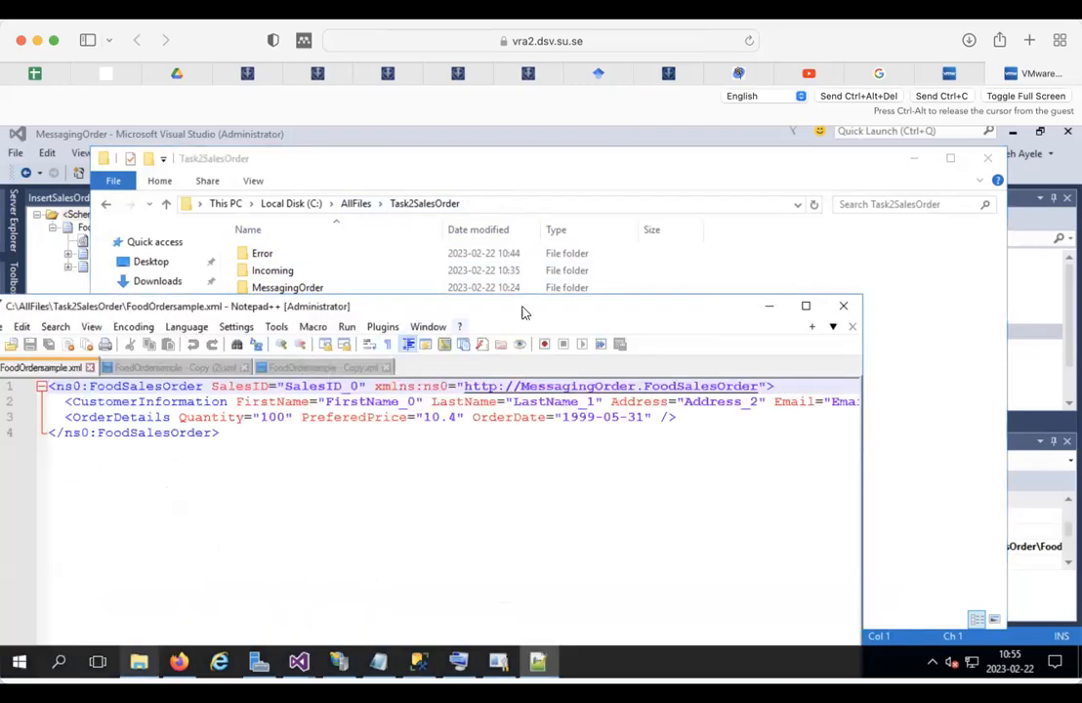
drag(522, 306, 683, 174)
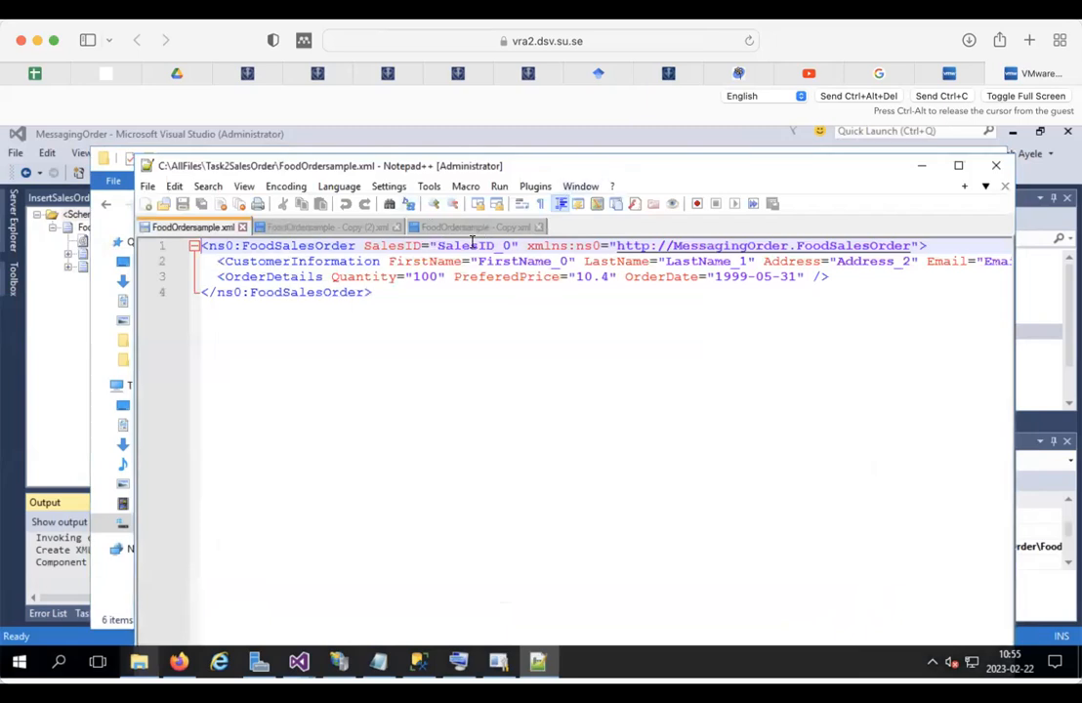
drag(439, 244, 507, 244)
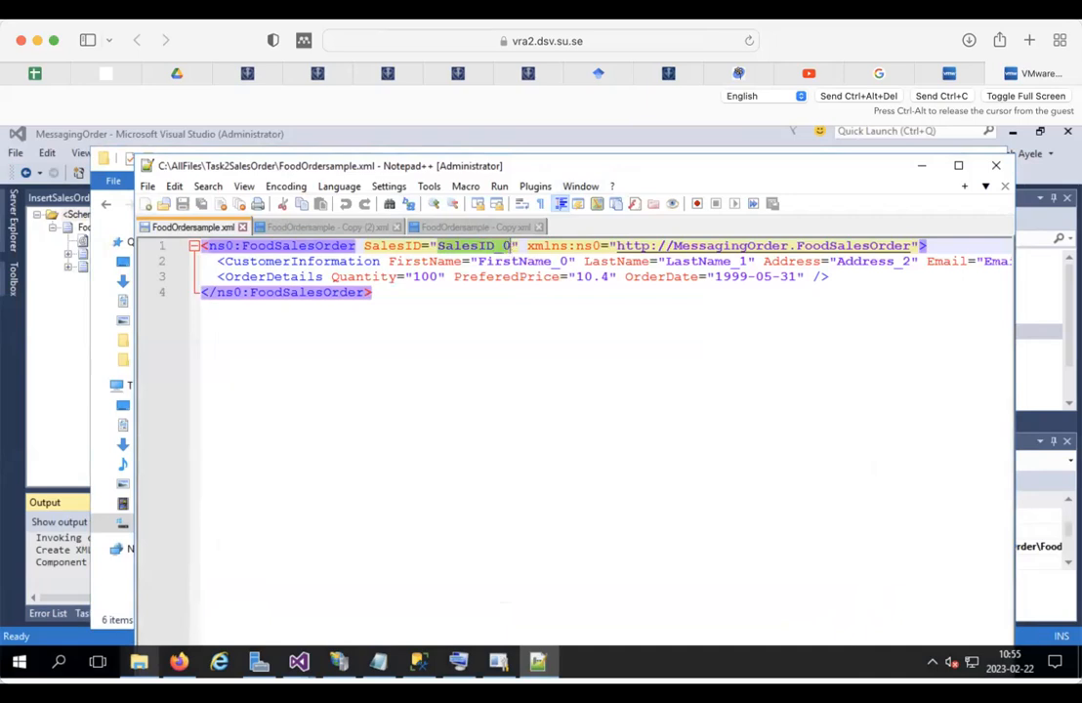
text(abc123)
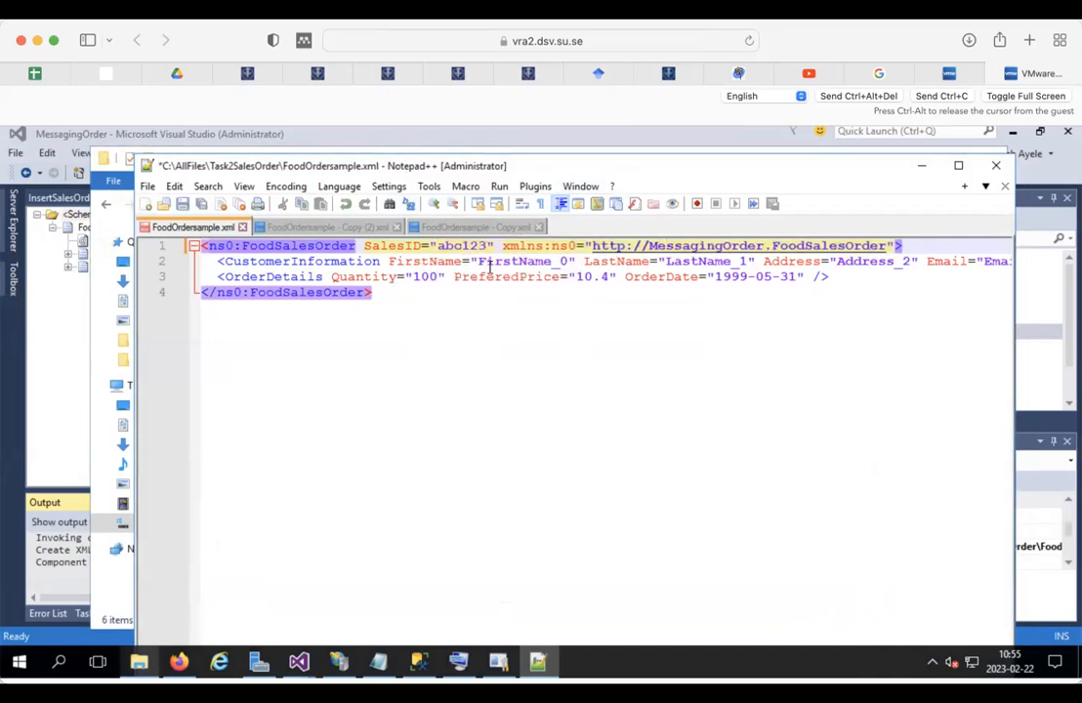
drag(478, 260, 567, 259)
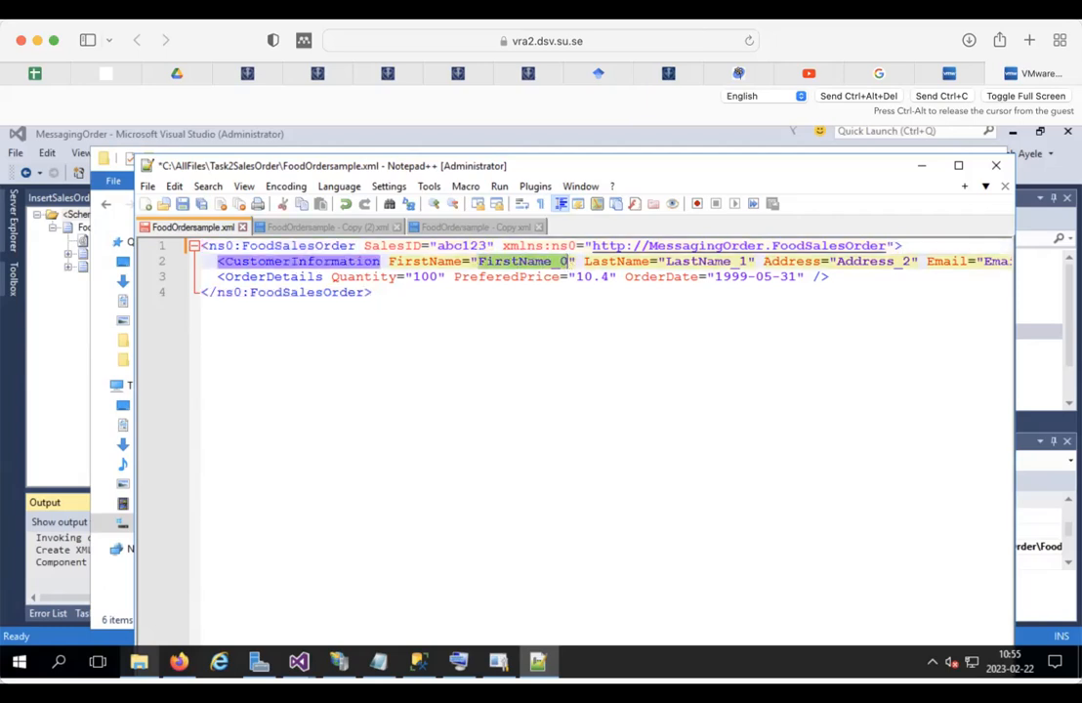
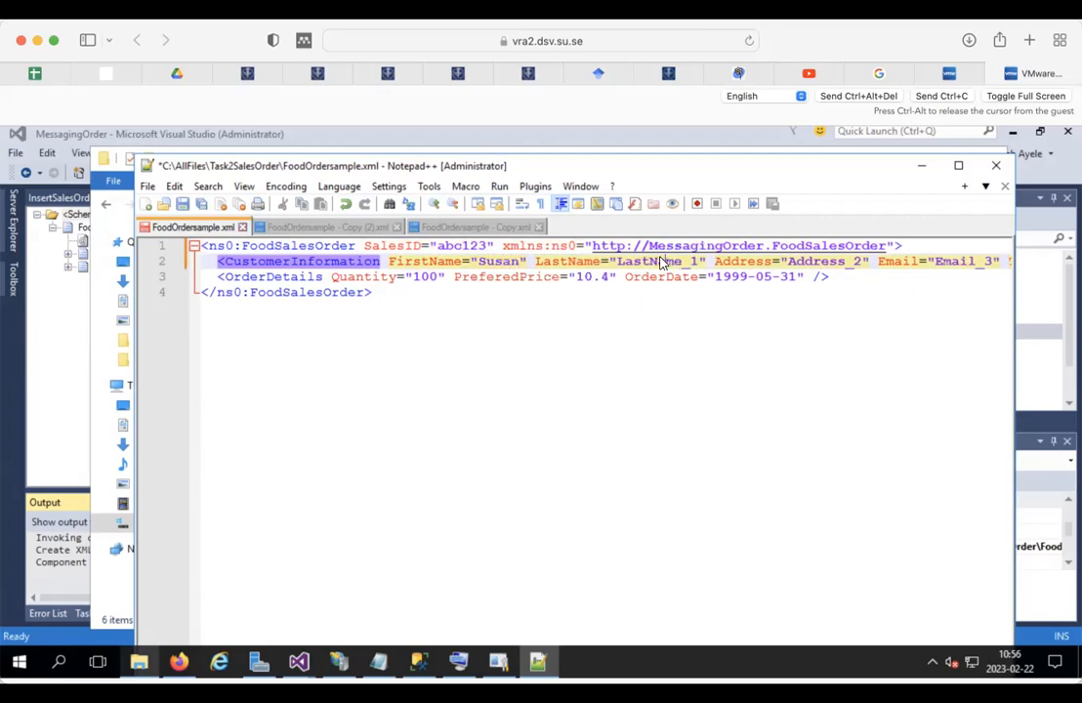
Step: Fill in the customer's last name, address and e-mail in place of the placeholders
double_click(662, 262)
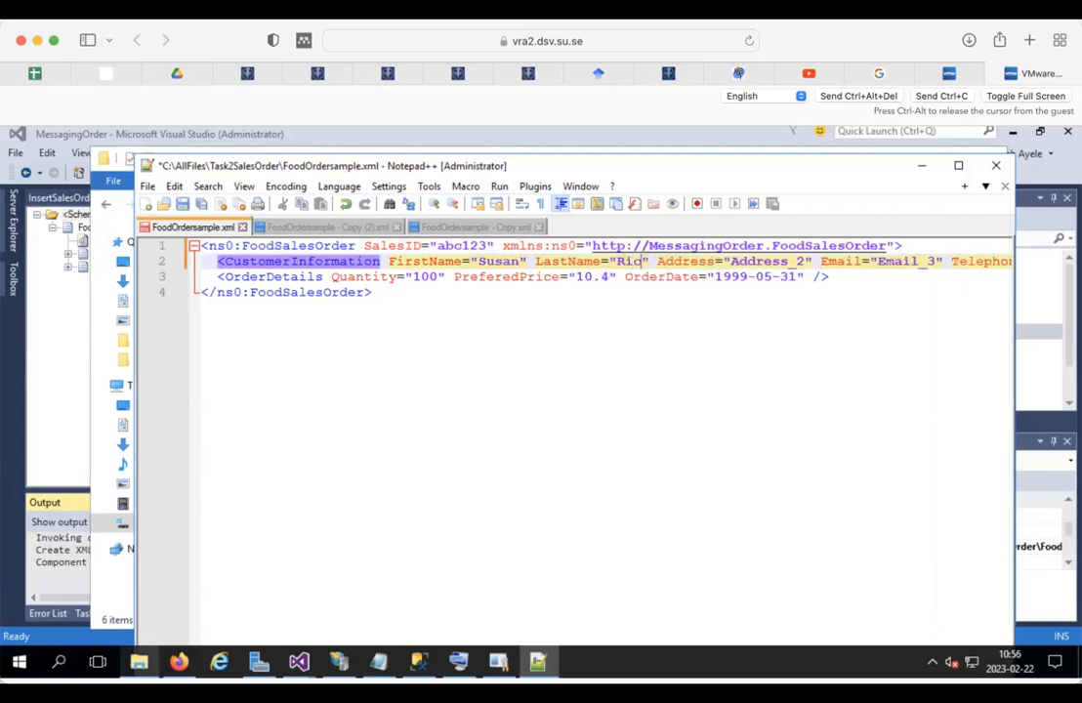
double_click(770, 264)
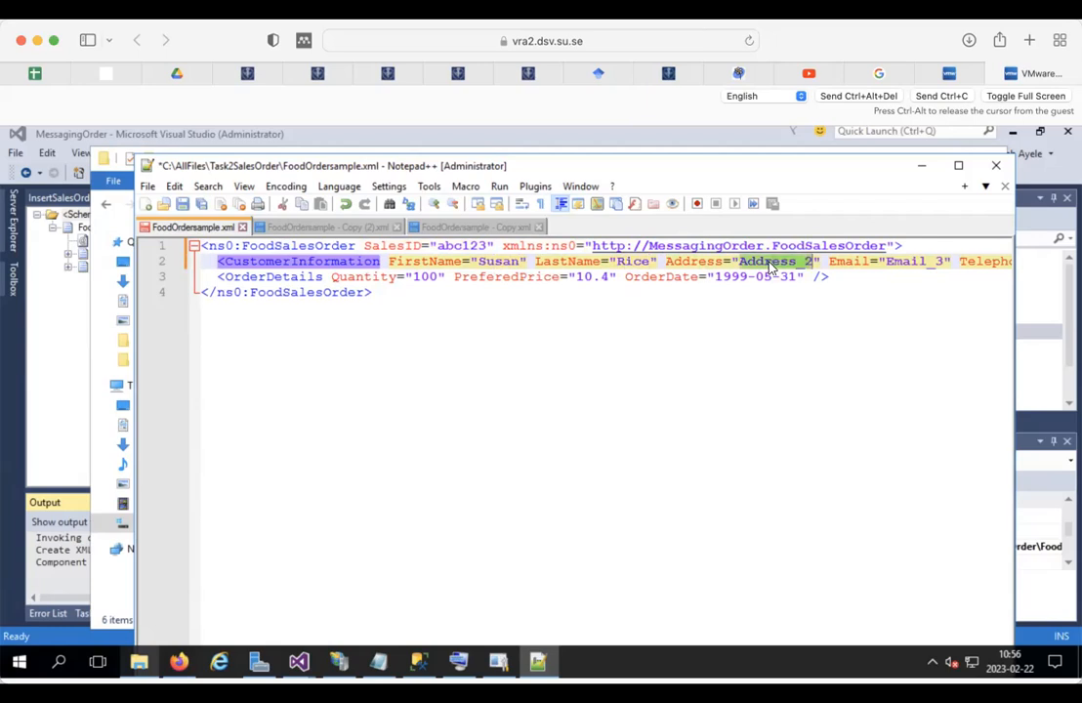
text(n)
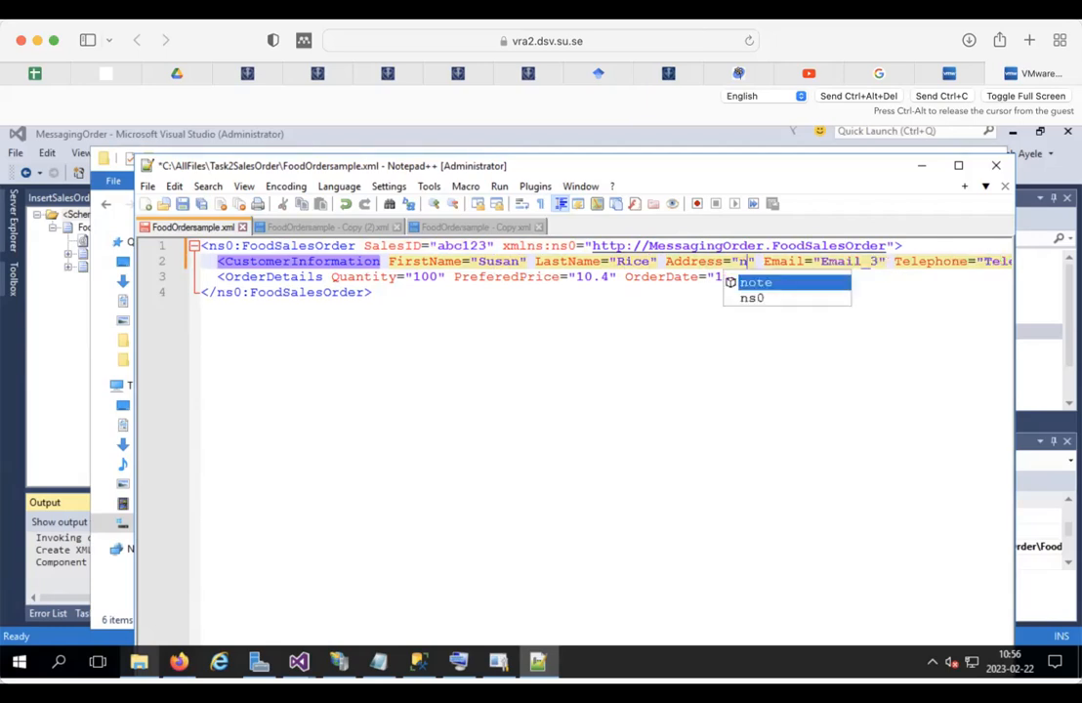
key(BackSpace)
text(n)
key(BackSpace)
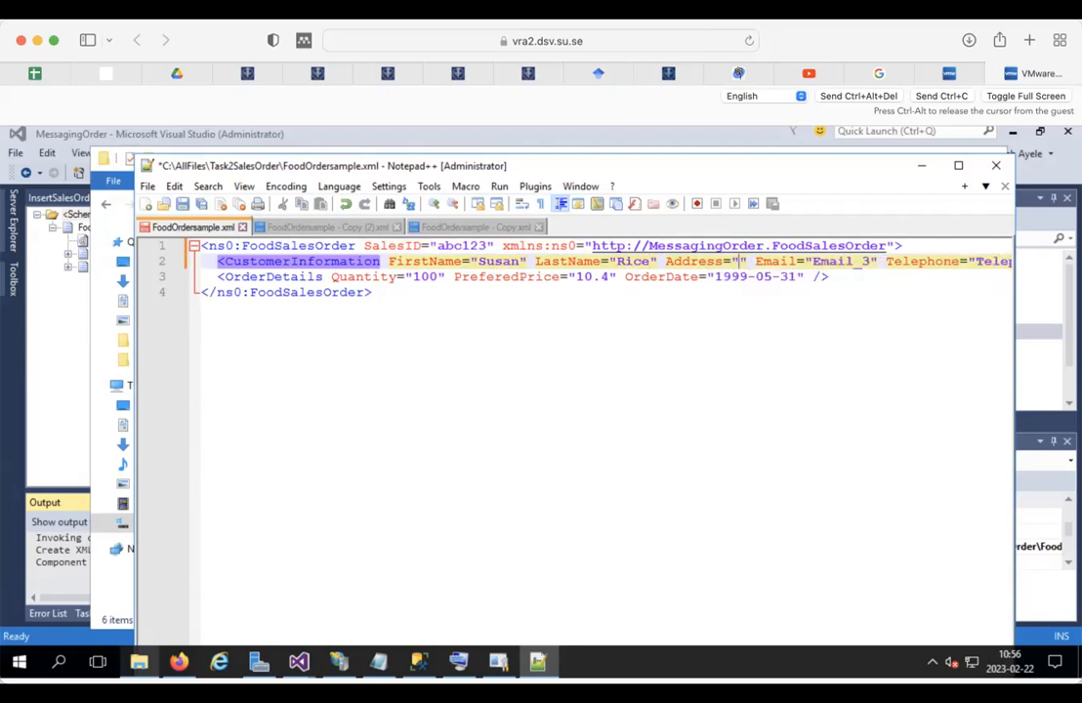
text(NY)
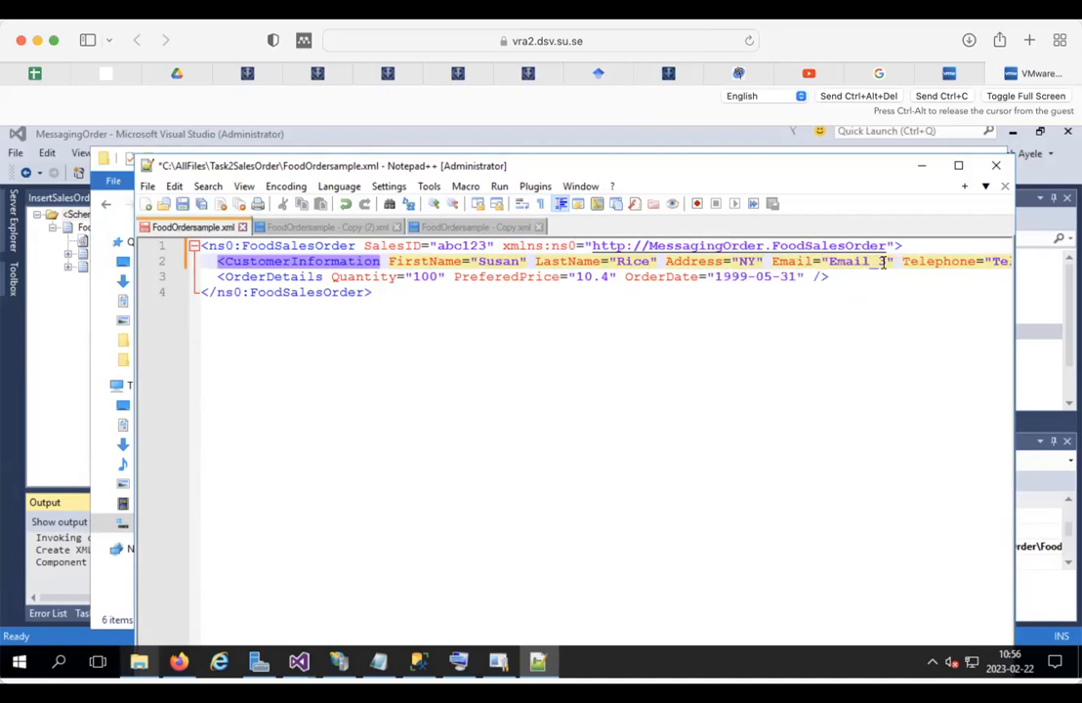
double_click(857, 261)
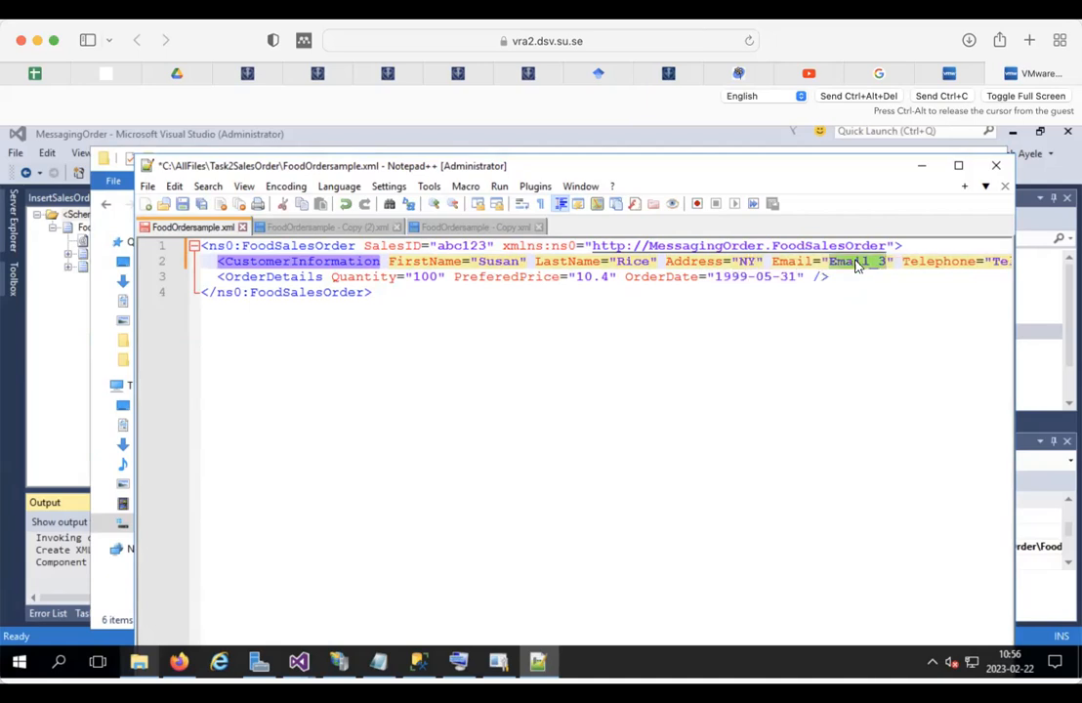
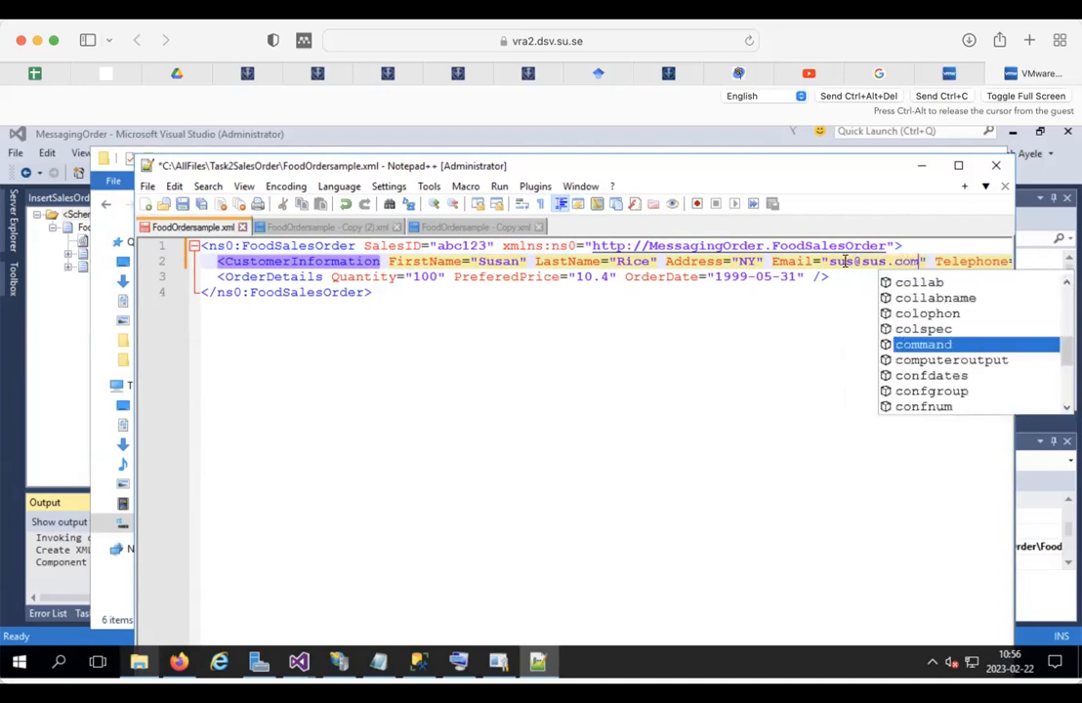
scroll(695, 276, right, 5)
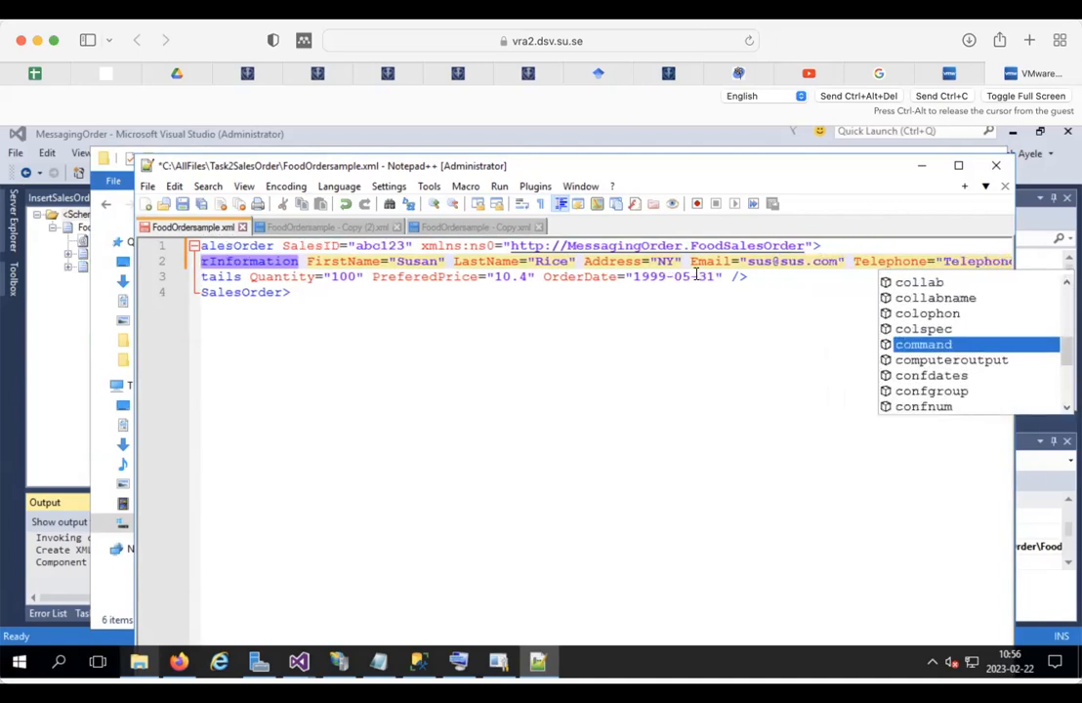
Step: Enter a telephone number and change PreferedPrice from 10.4 to 119 in FoodOrdersample.xml
double_click(941, 264)
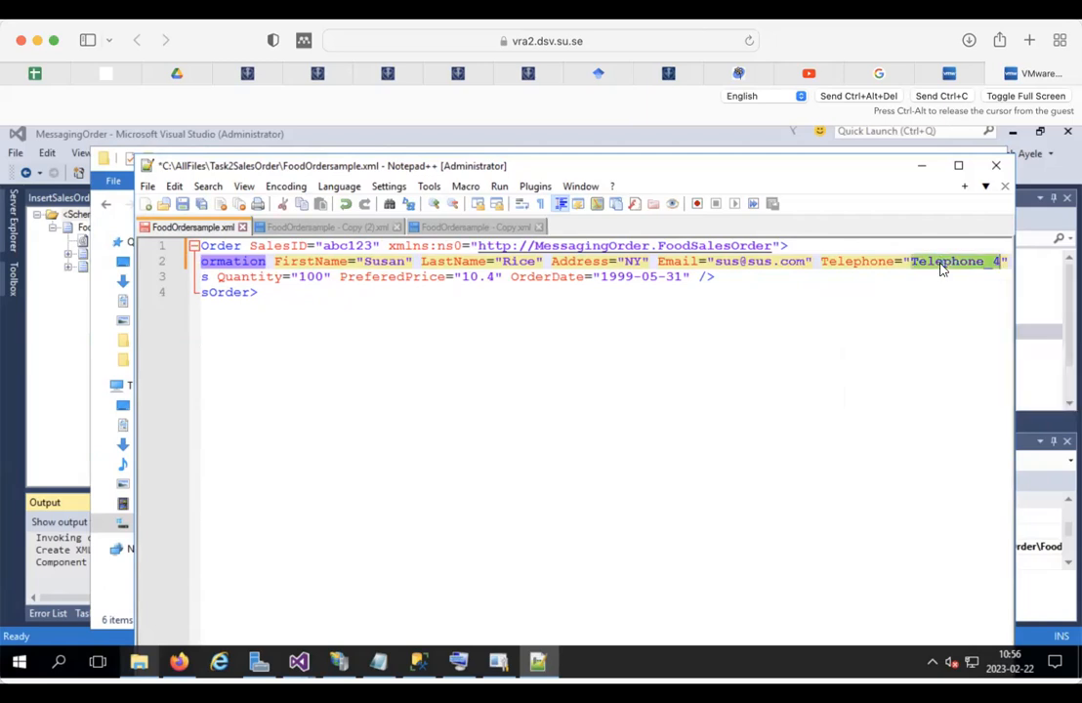
text(12346788)
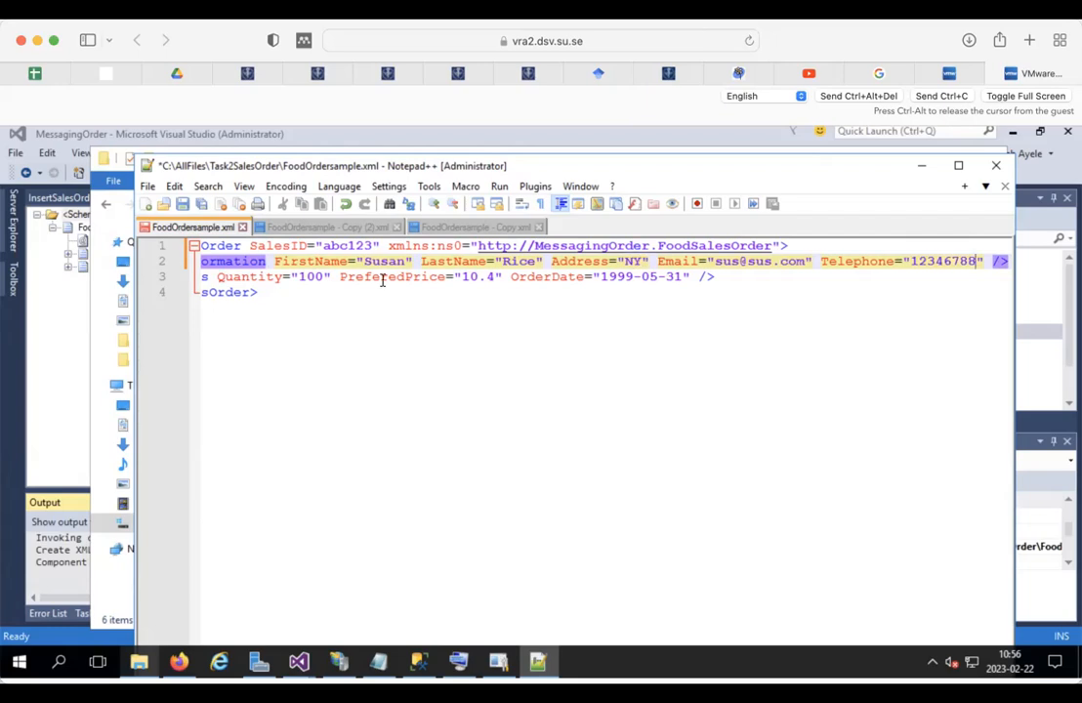
triple_click(312, 276)
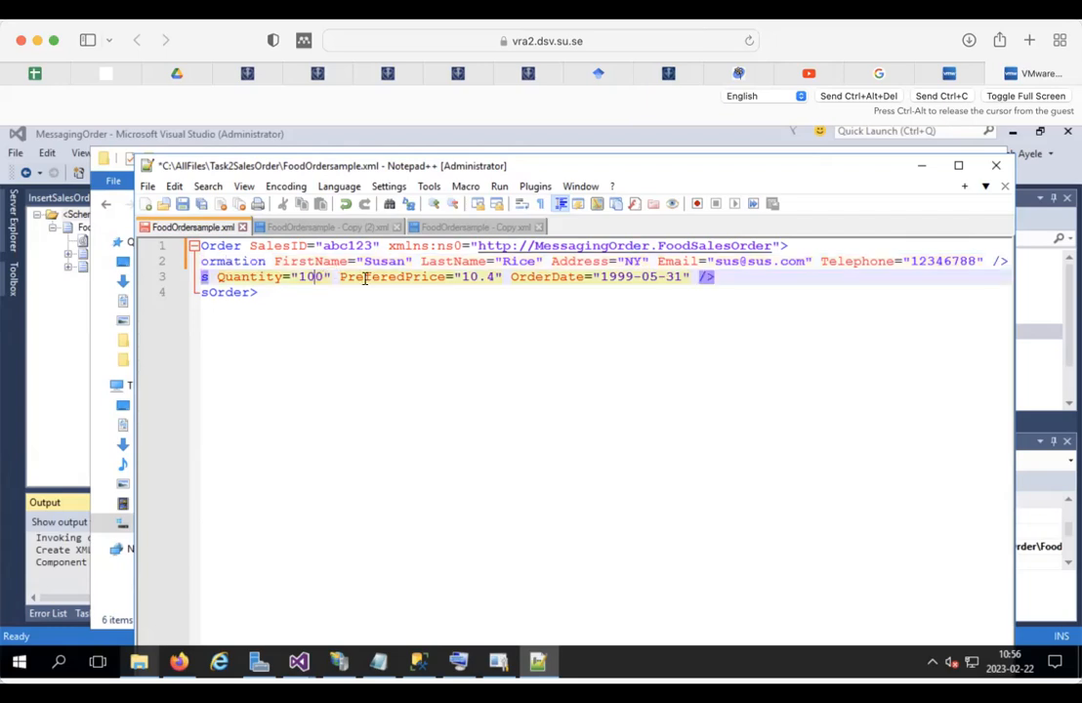
drag(494, 276, 466, 276)
text(11999)
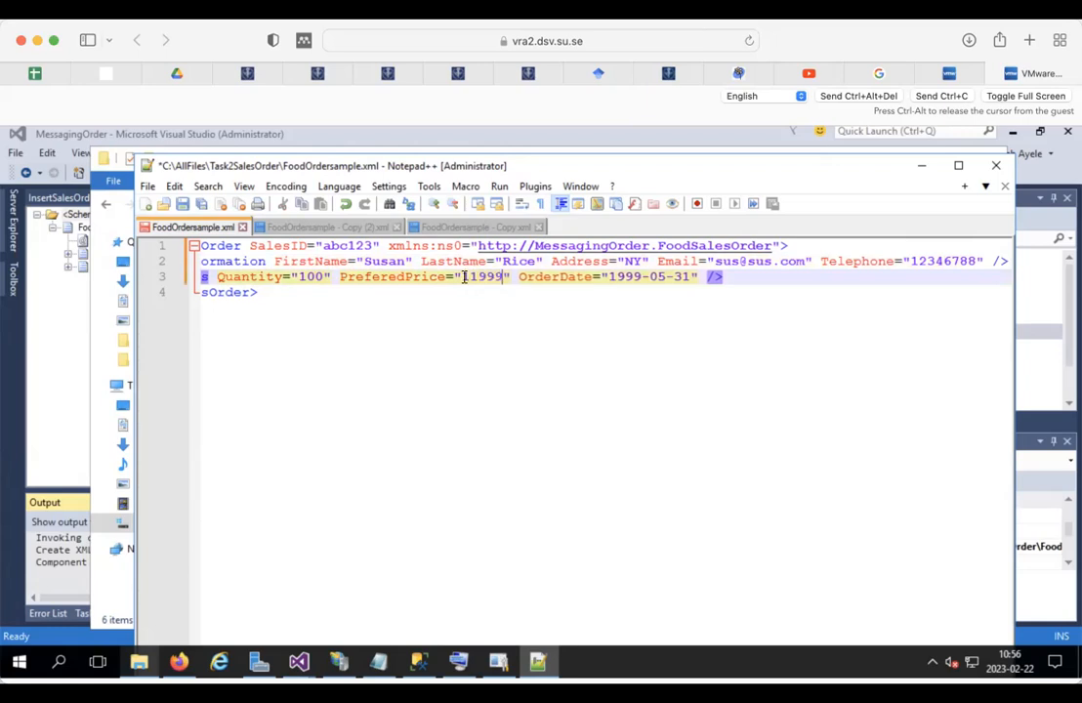
key(BackSpace)
key(BackSpace)
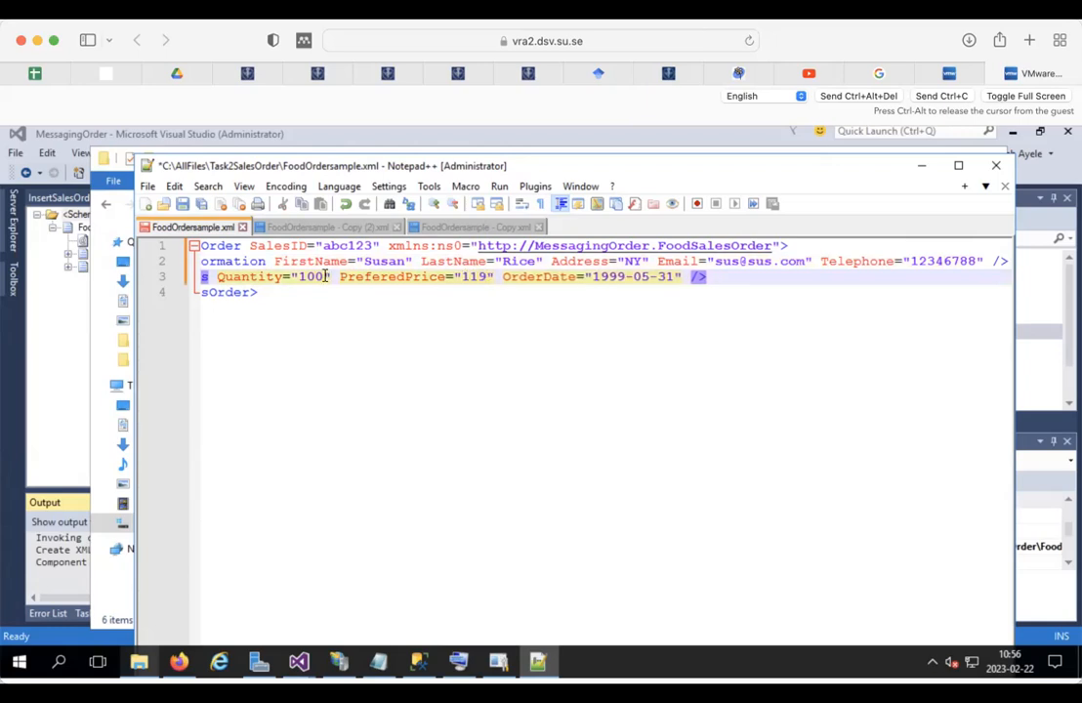
Step: Set Quantity to 200 and OrderDate to 2023-05-31, then save FoodOrdersample.xml
drag(316, 272, 299, 272)
key(BackSpace)
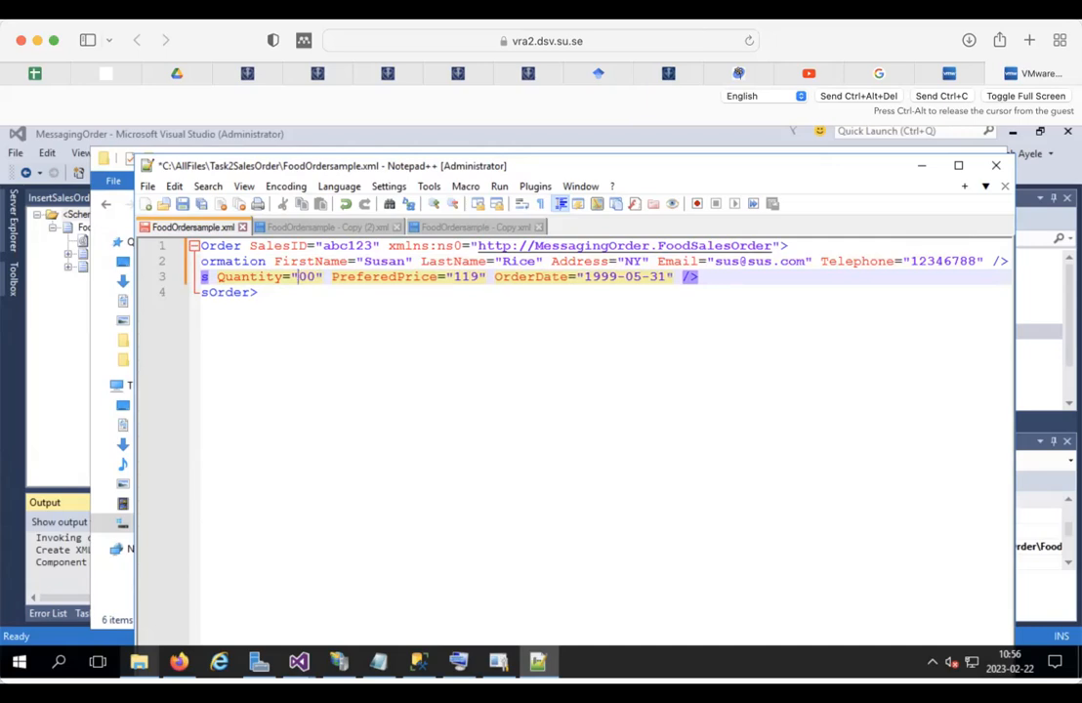
text(2)
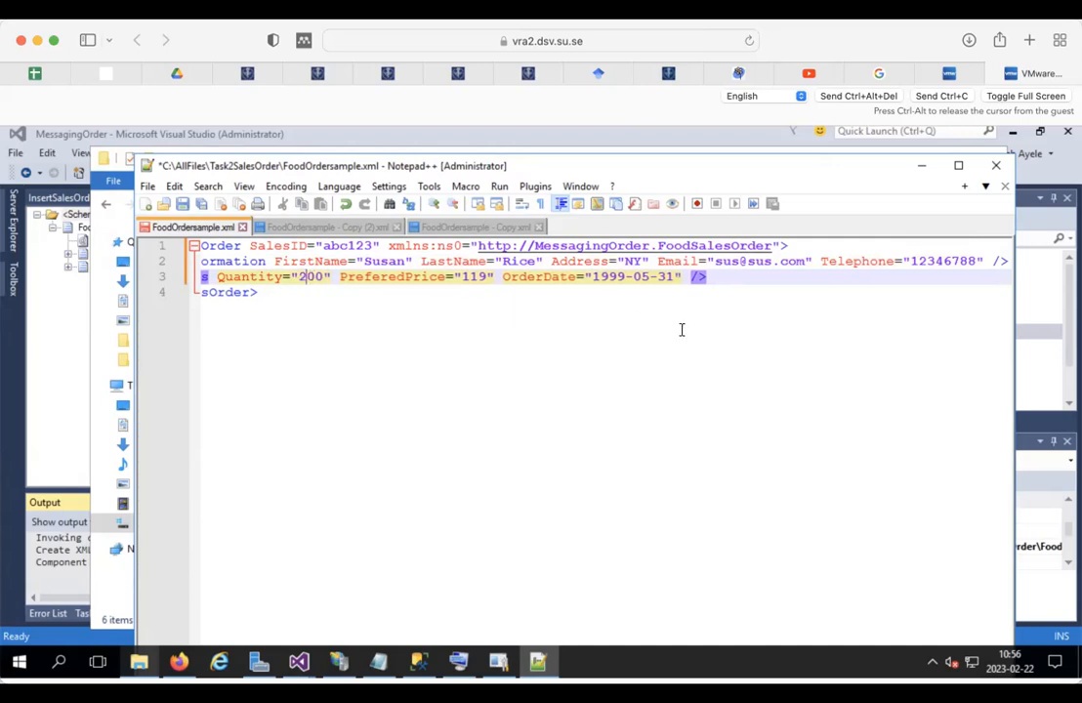
double_click(621, 277)
text(2)
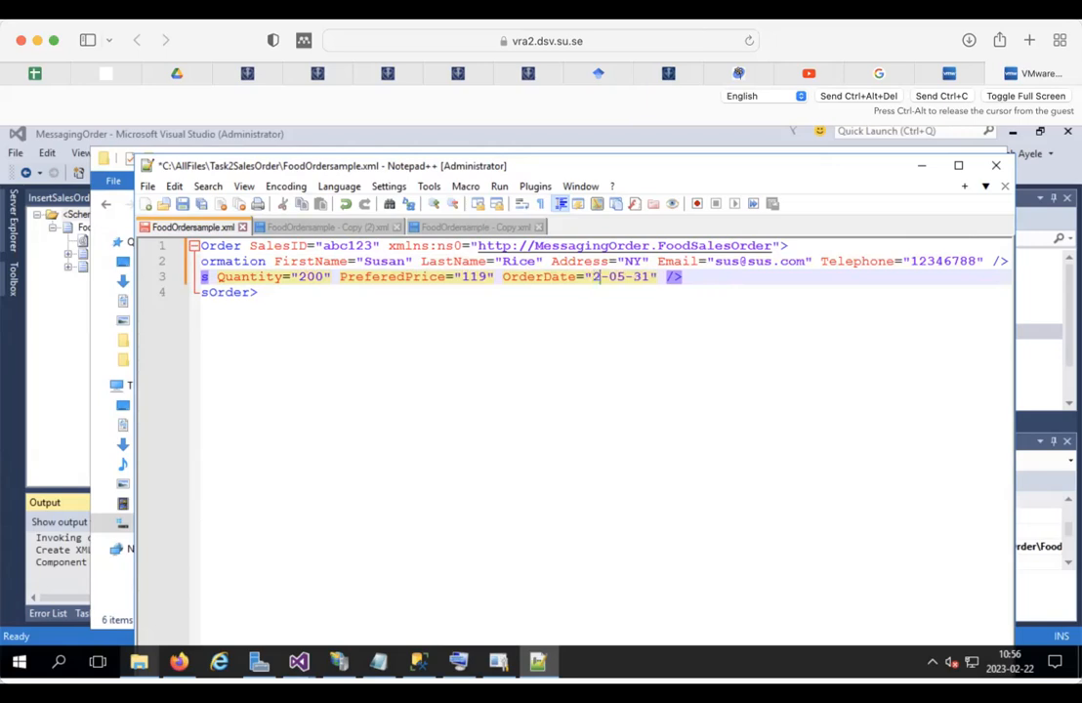
text(022)
key(BackSpace)
text(3)
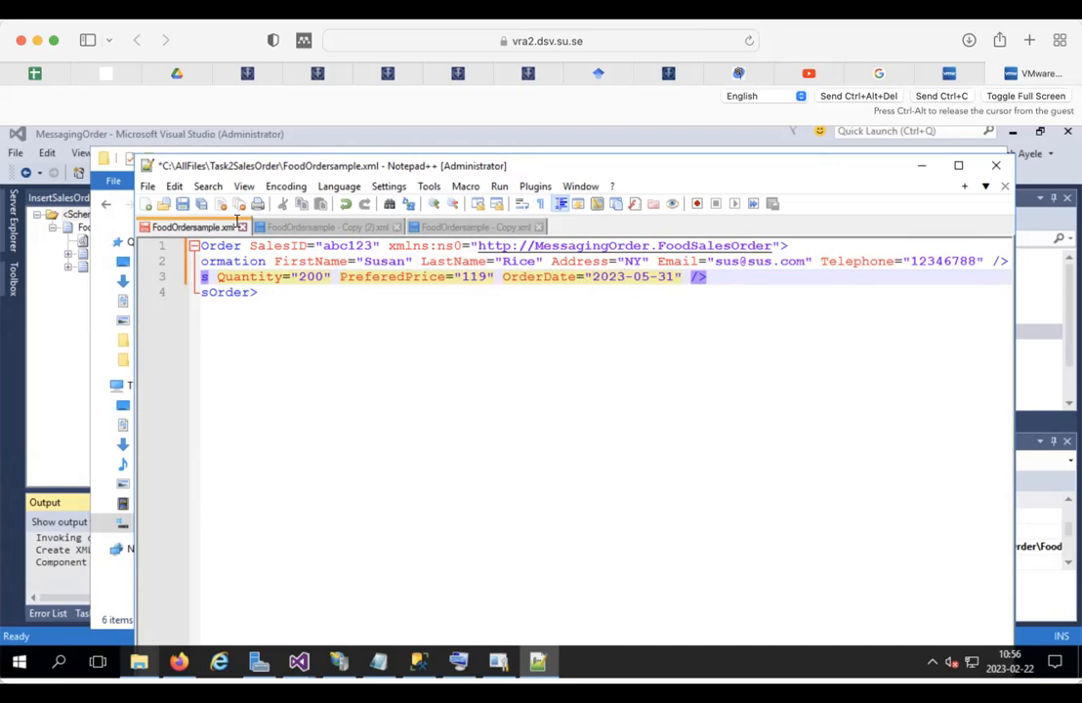
click(181, 203)
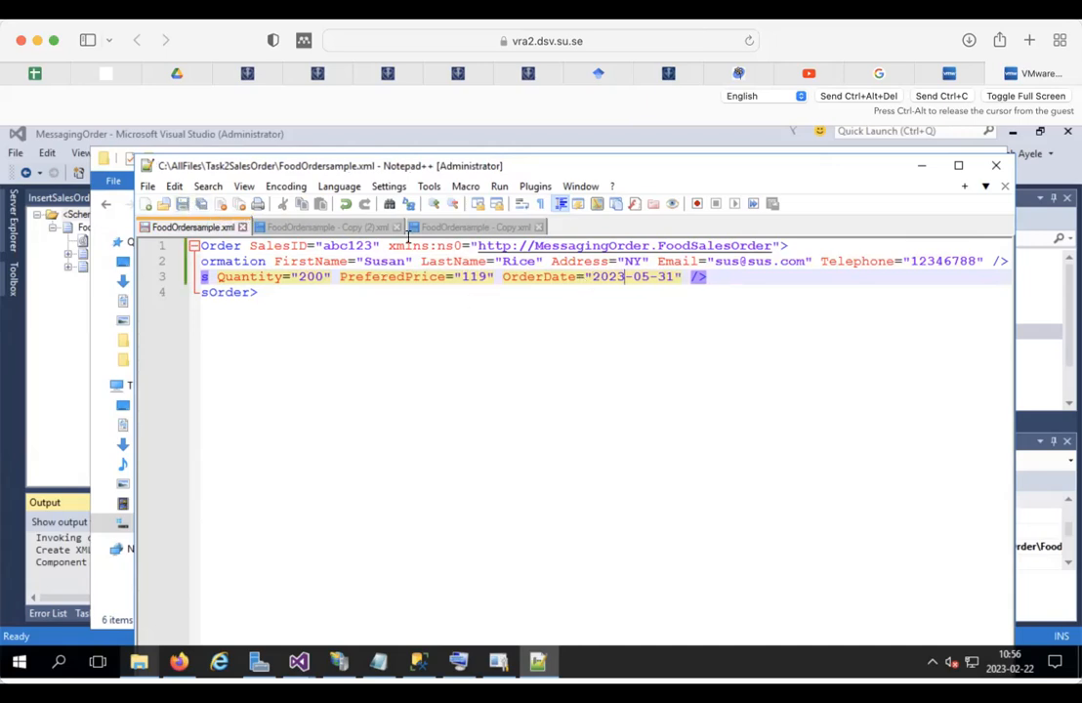
click(315, 227)
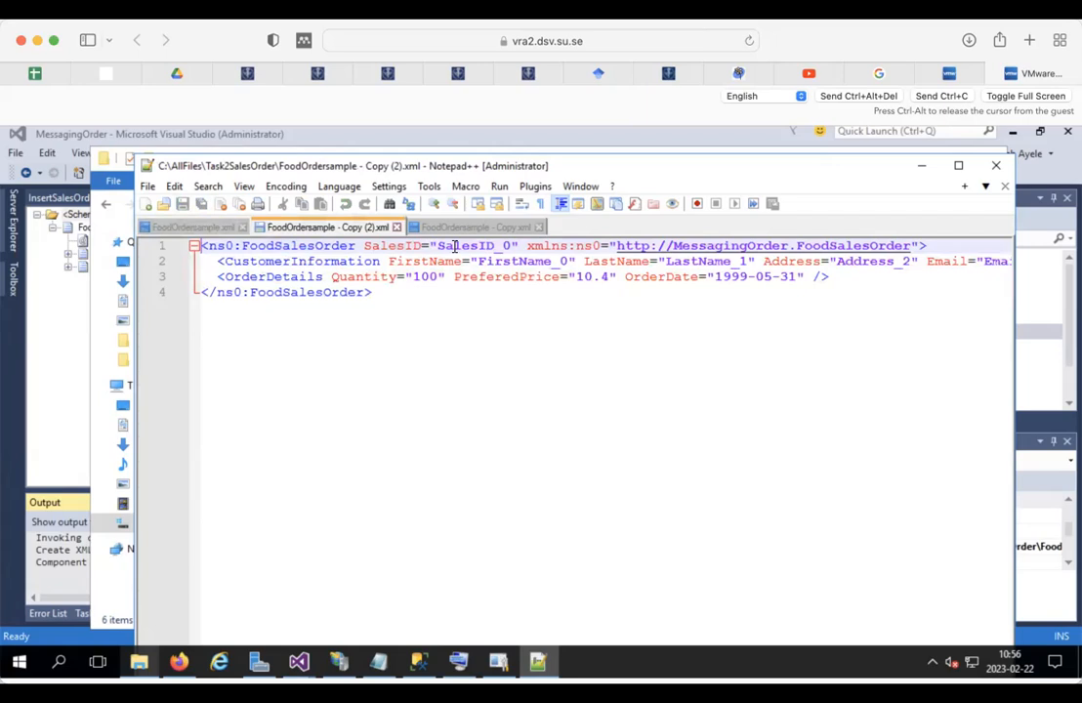
Step: Overwrite the SalesID_0 placeholder on line 1 of the Copy (2) file with a new sales ID
drag(438, 245, 508, 245)
text(F)
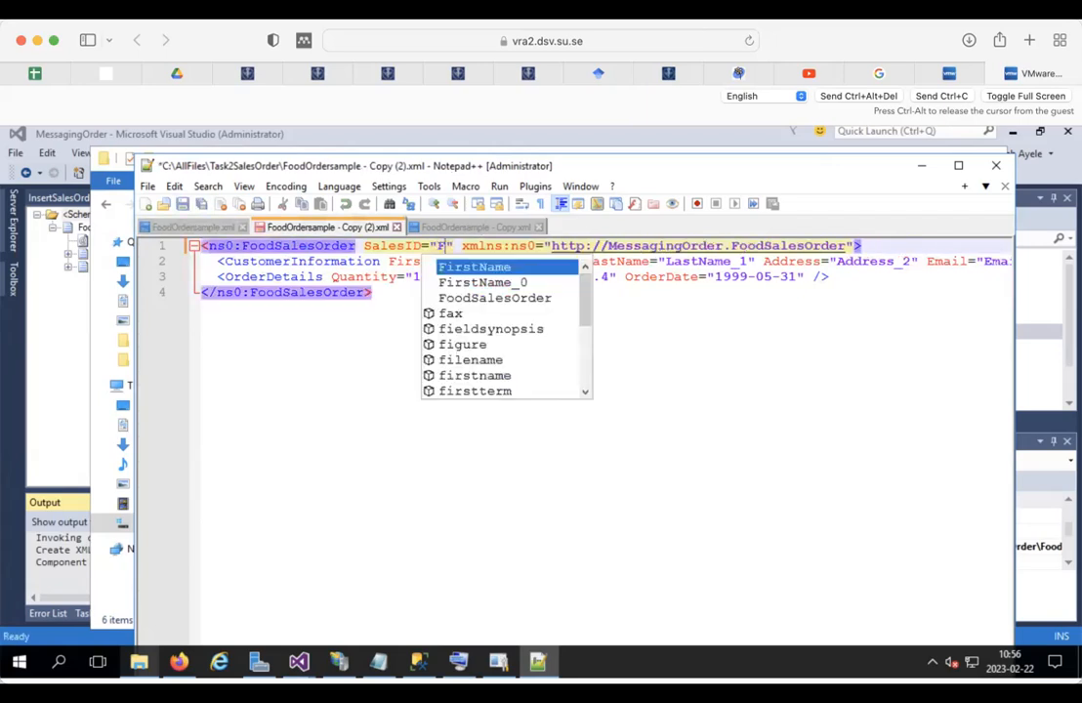
text(233)
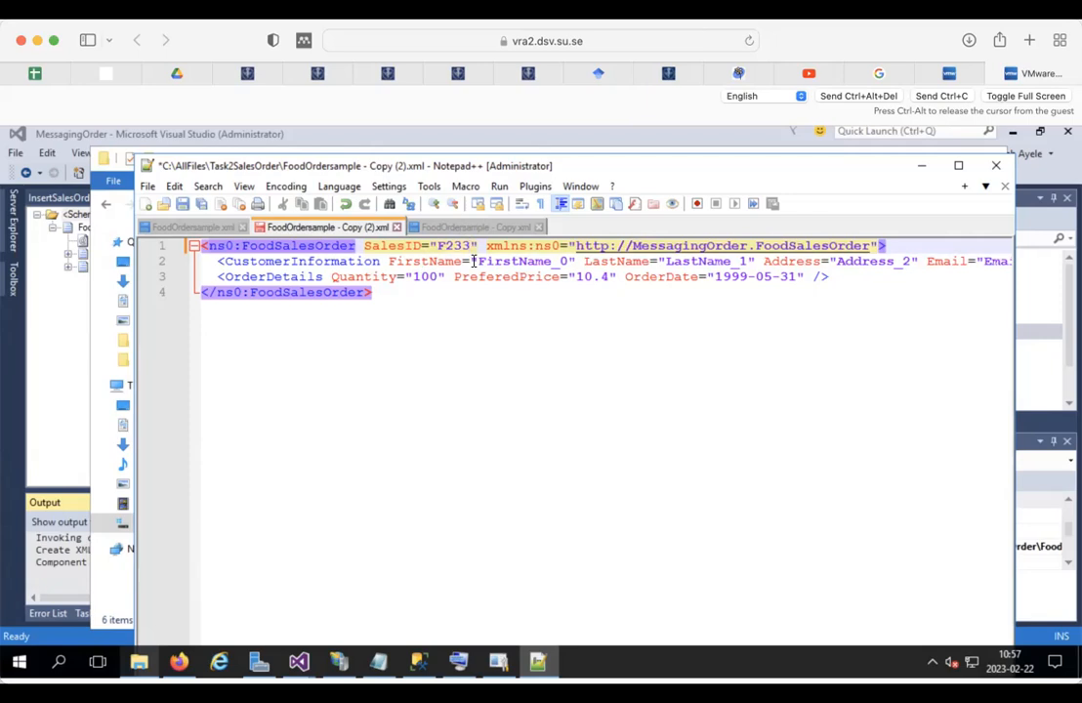
Step: Replace the first name, last name, address and e-mail placeholders on line 2 with the customer's details
drag(474, 261, 564, 255)
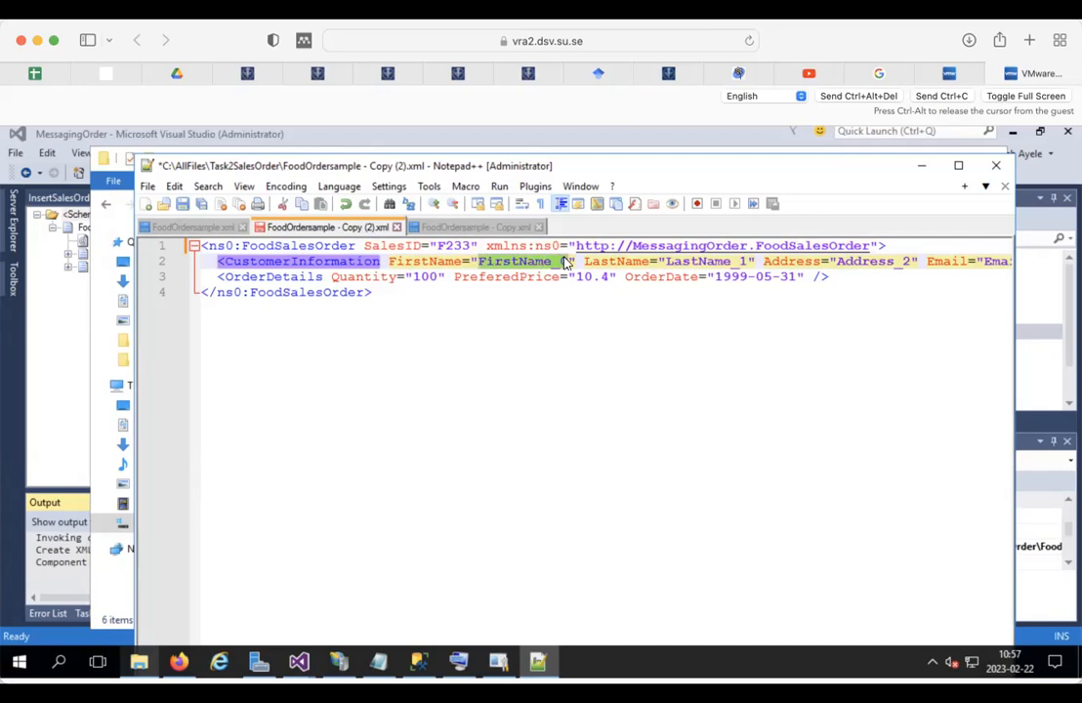
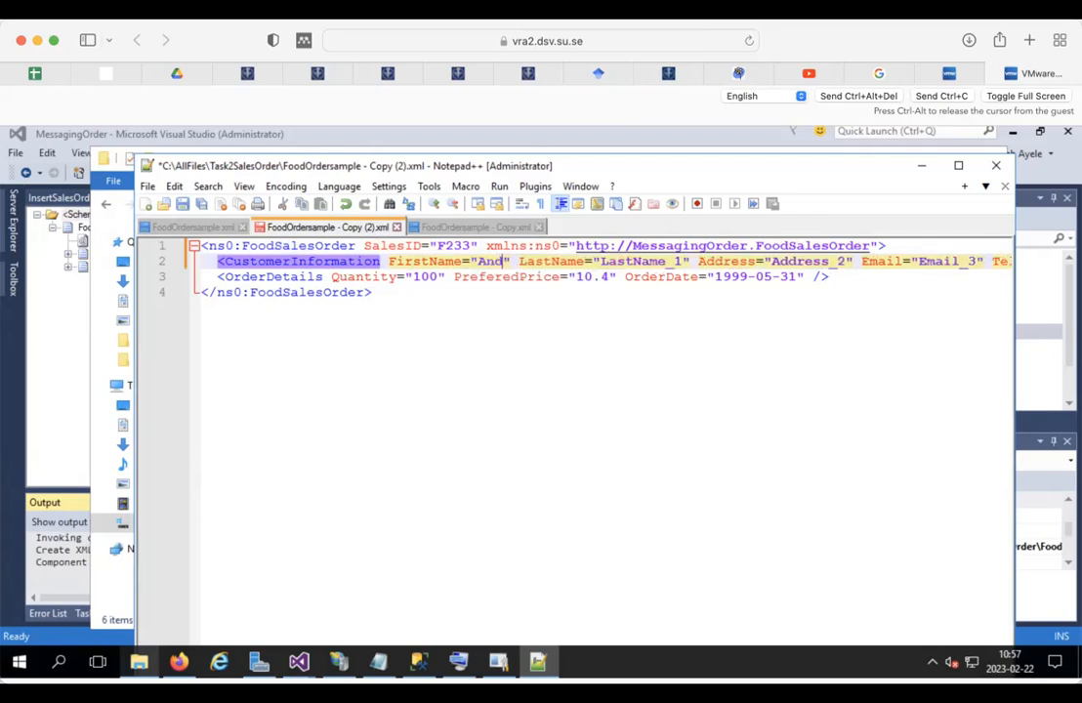
double_click(654, 260)
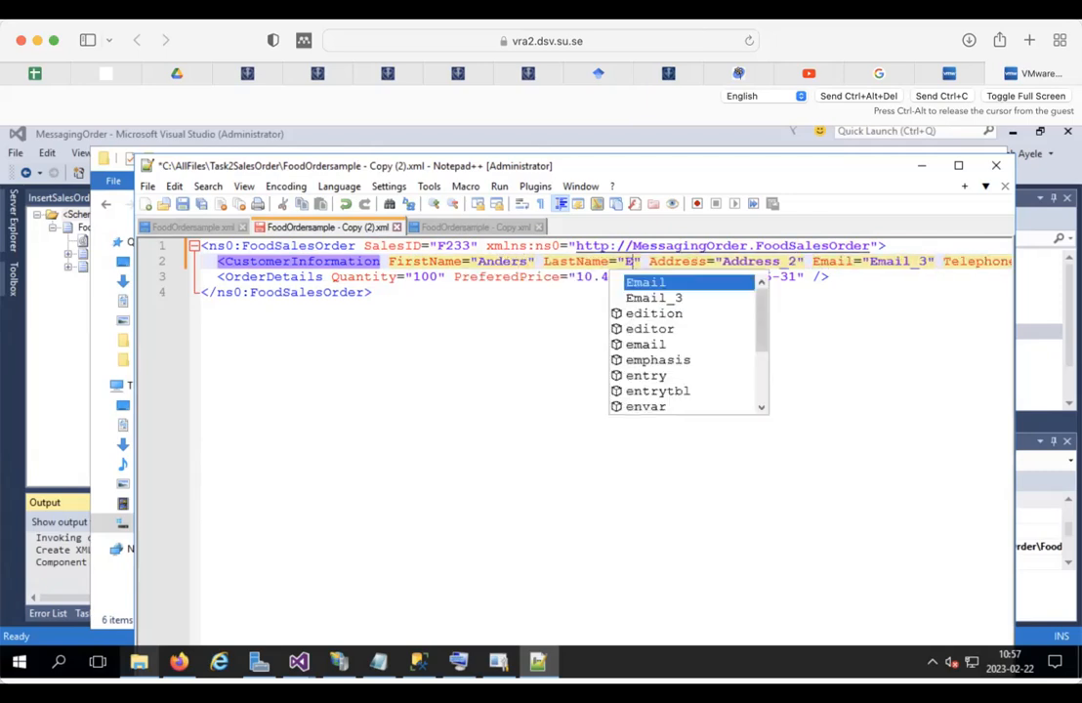
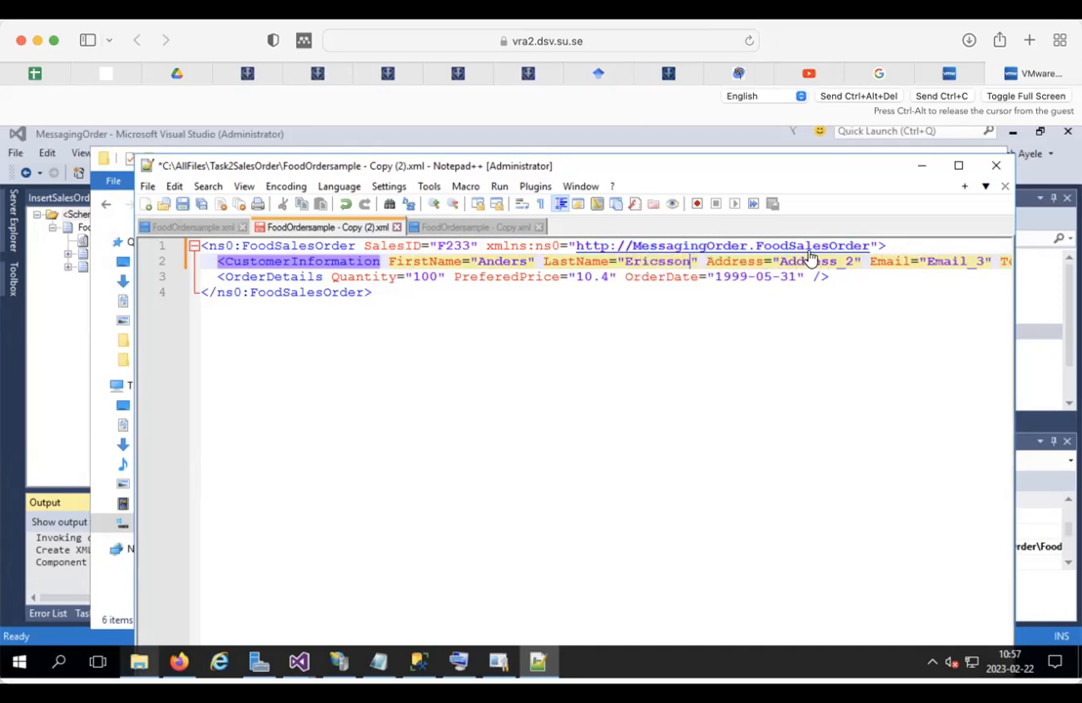
double_click(808, 261)
text(Kista)
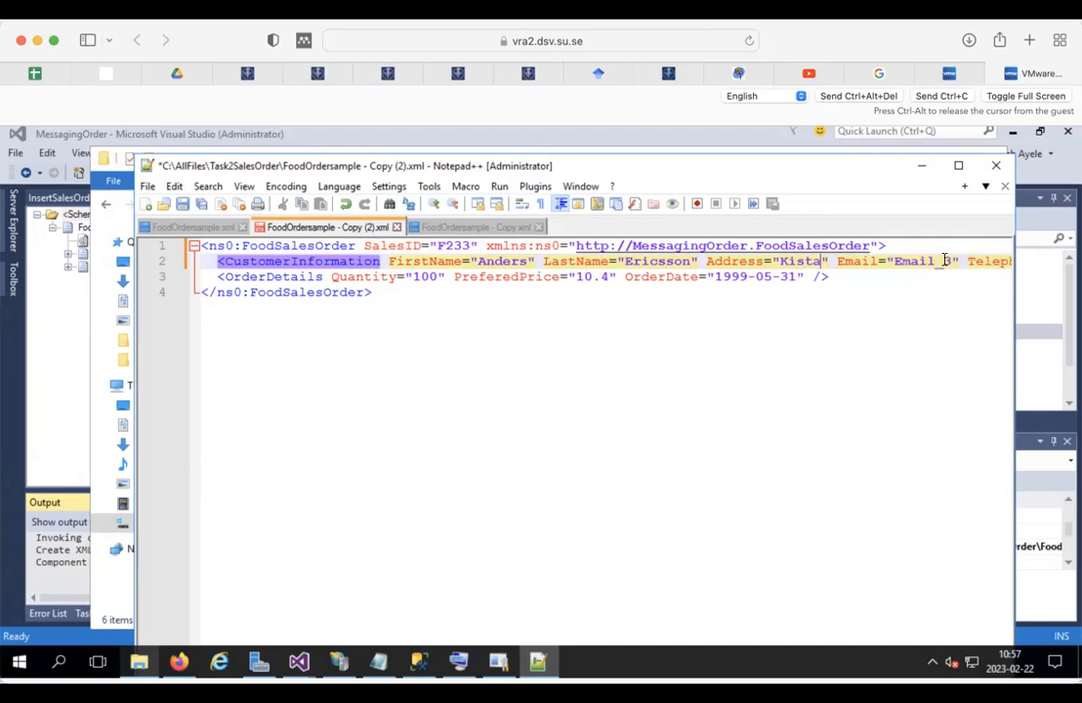
double_click(924, 262)
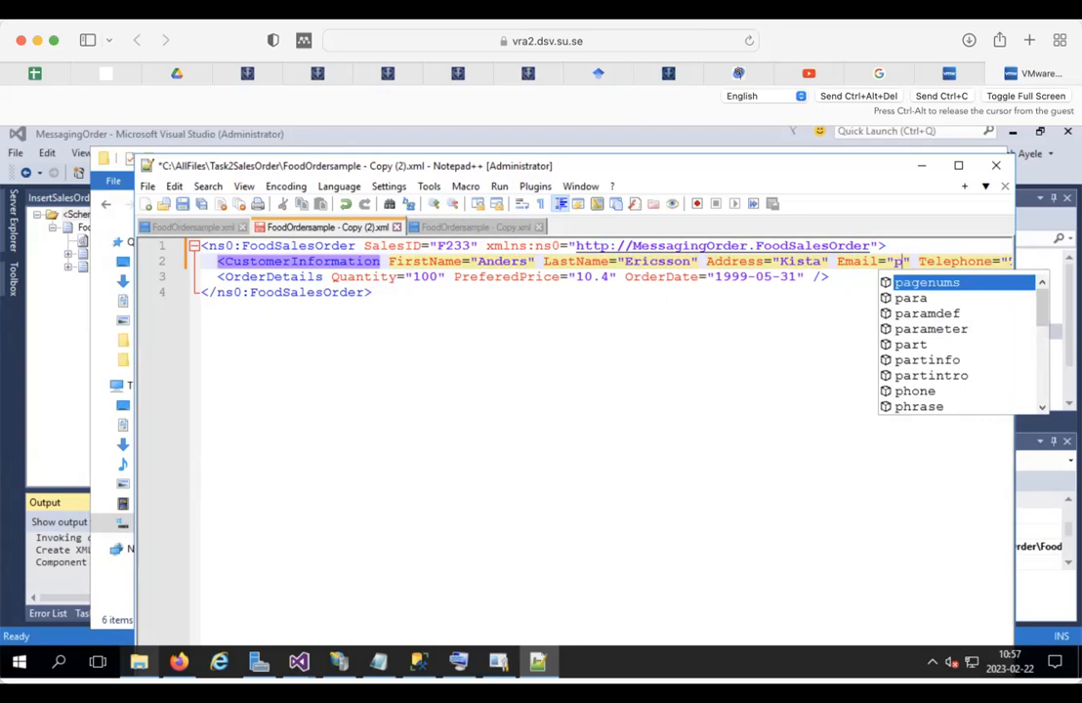
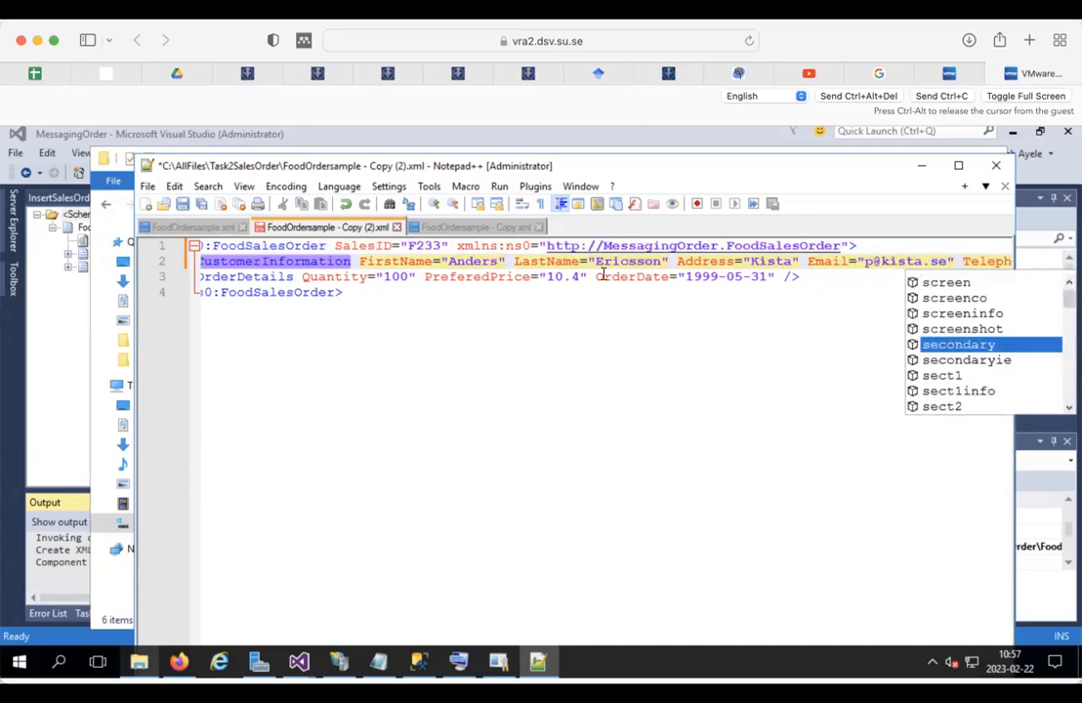
Step: Change the OrderDate year from 1999 to 2023, enter the customer's telephone number, and save the file
click(693, 277)
double_click(691, 276)
text(2023)
scroll(825, 261, right, 4)
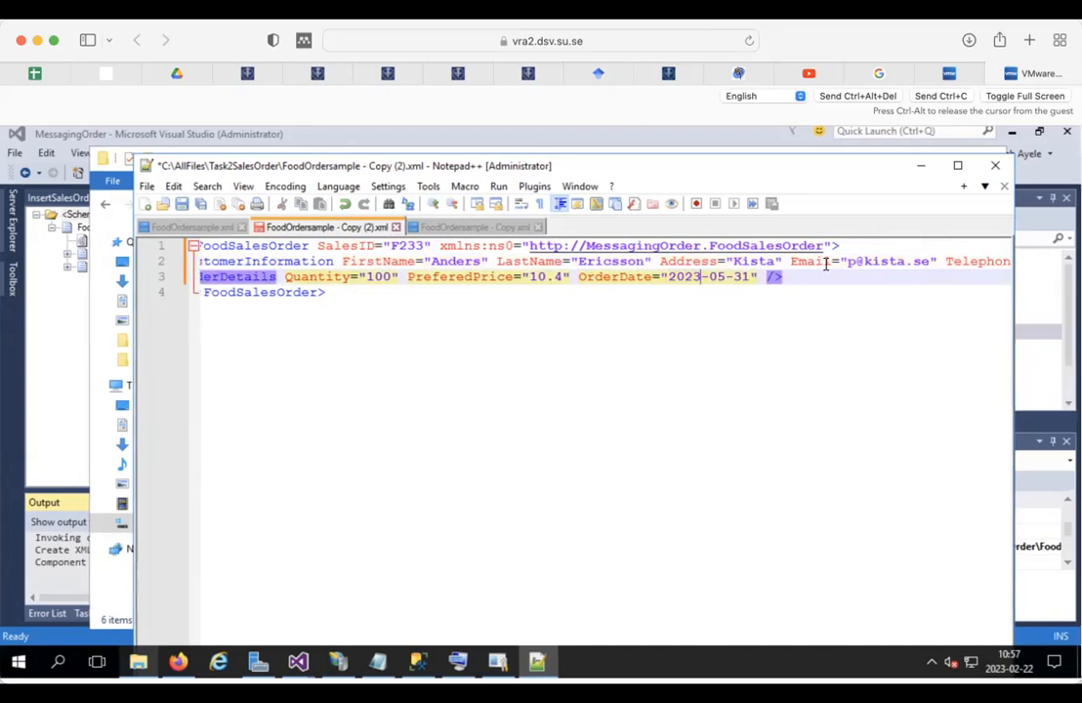
click(990, 261)
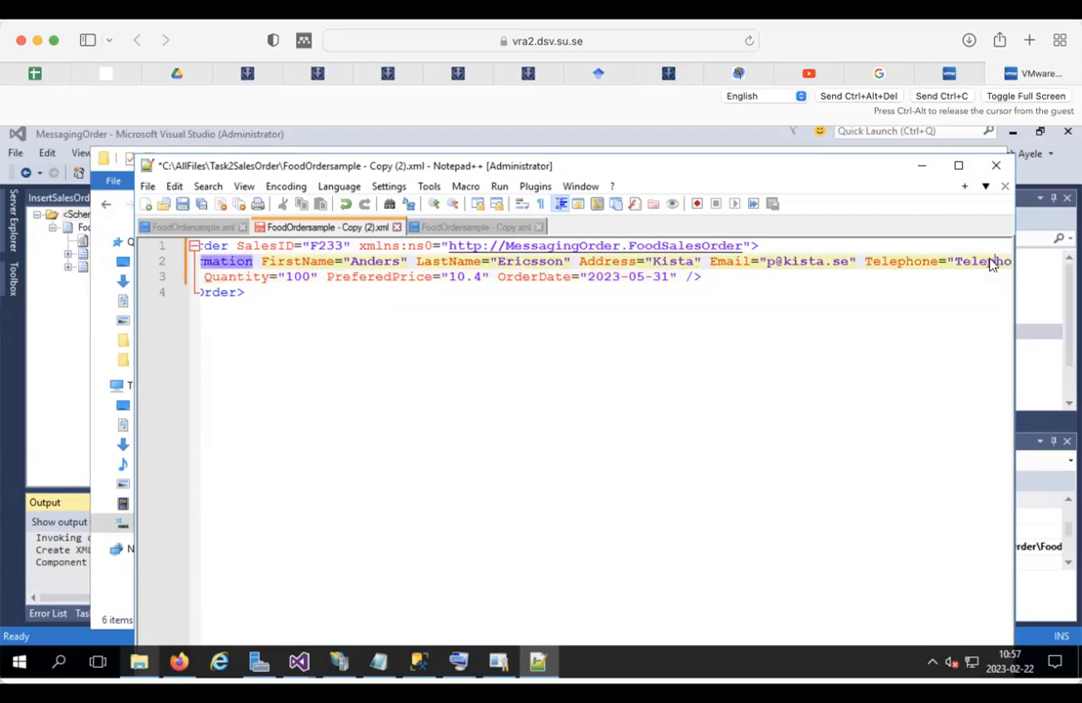
text(08166666" />)
click(526, 311)
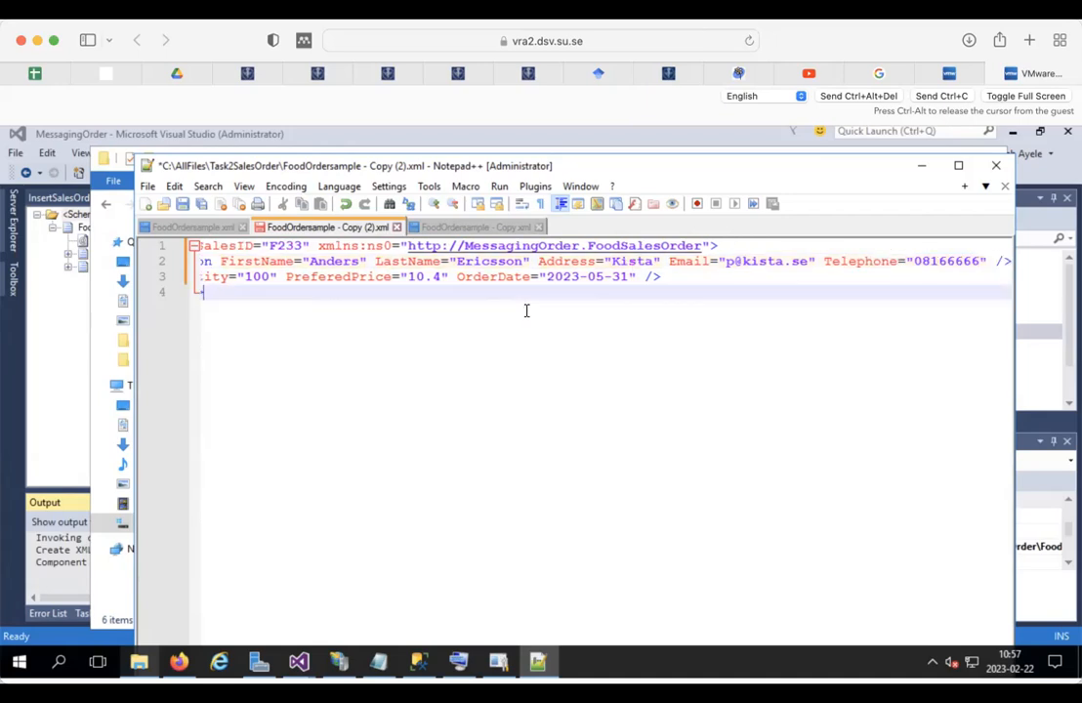
click(302, 292)
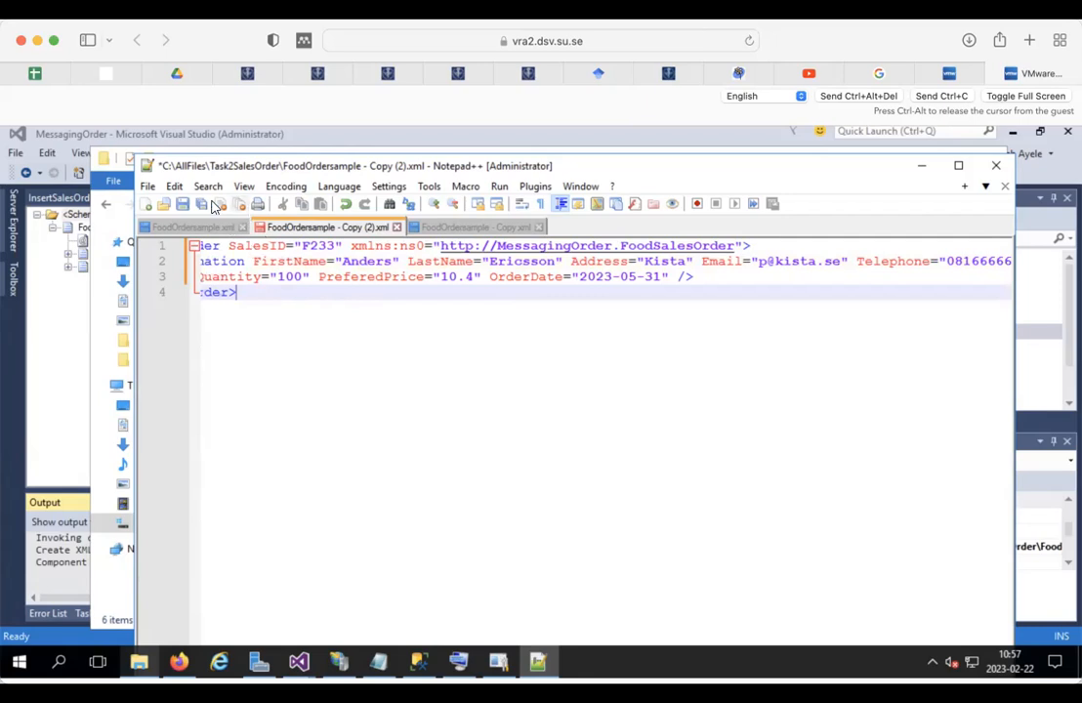
click(184, 205)
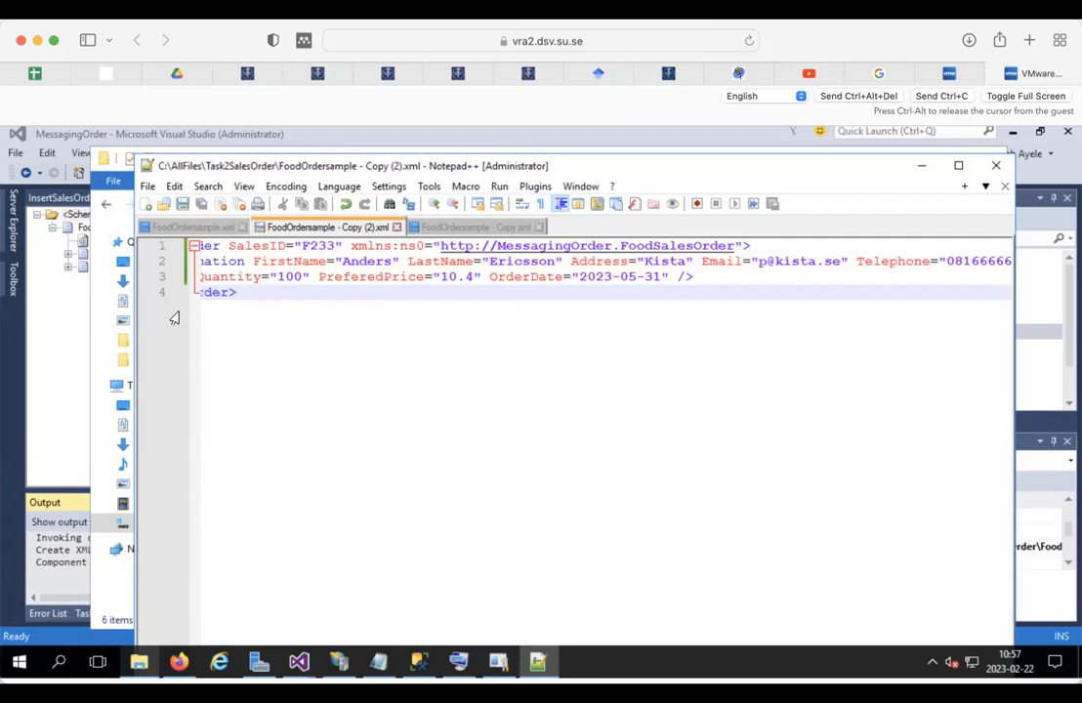
click(921, 166)
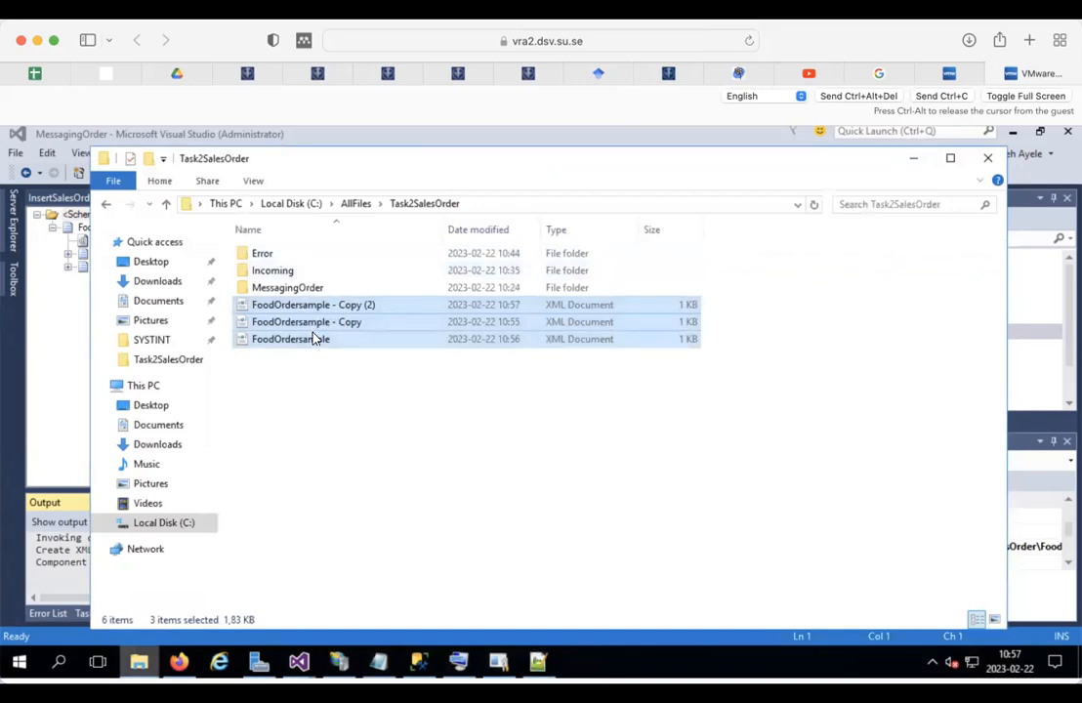
double_click(266, 254)
click(415, 204)
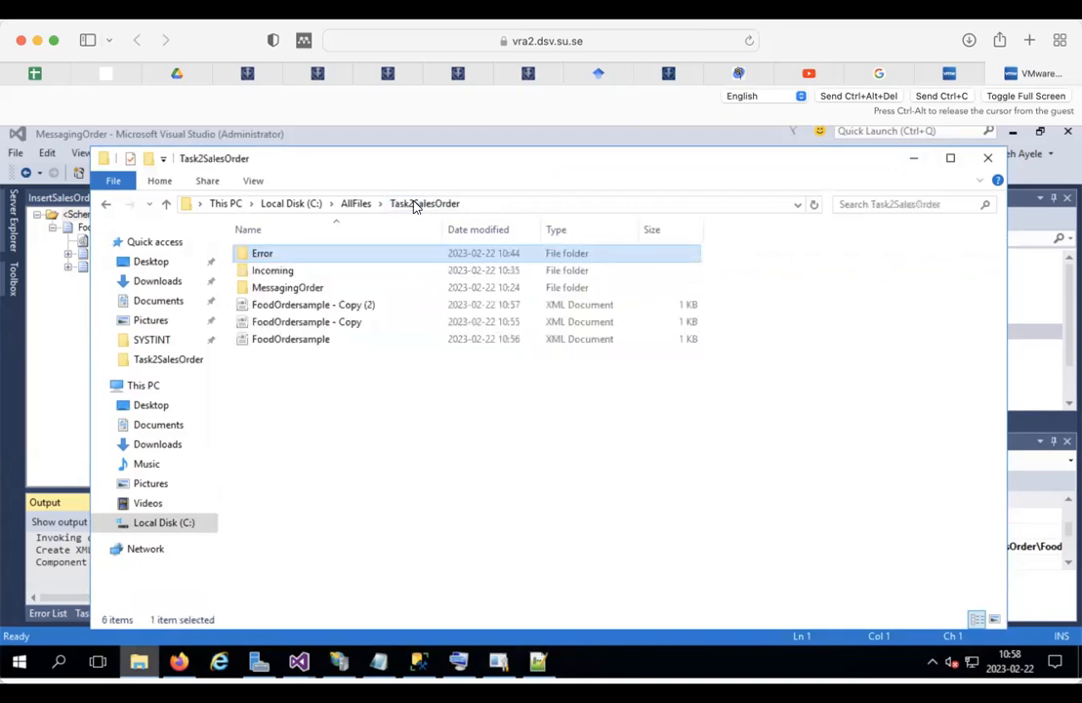
double_click(261, 278)
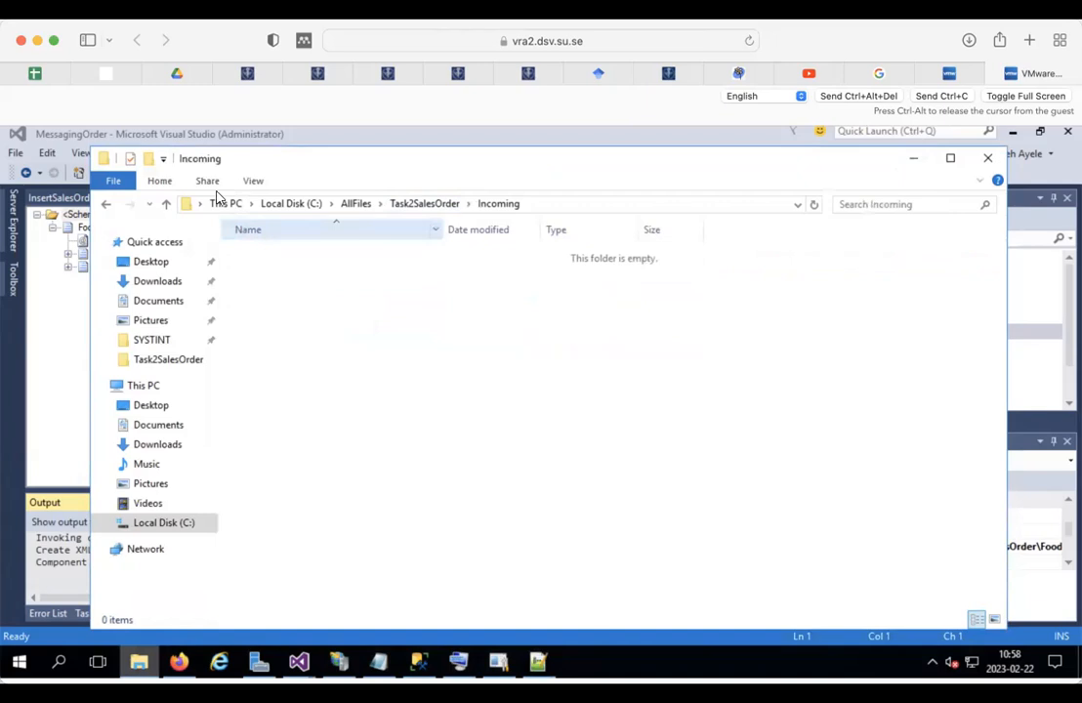
click(537, 662)
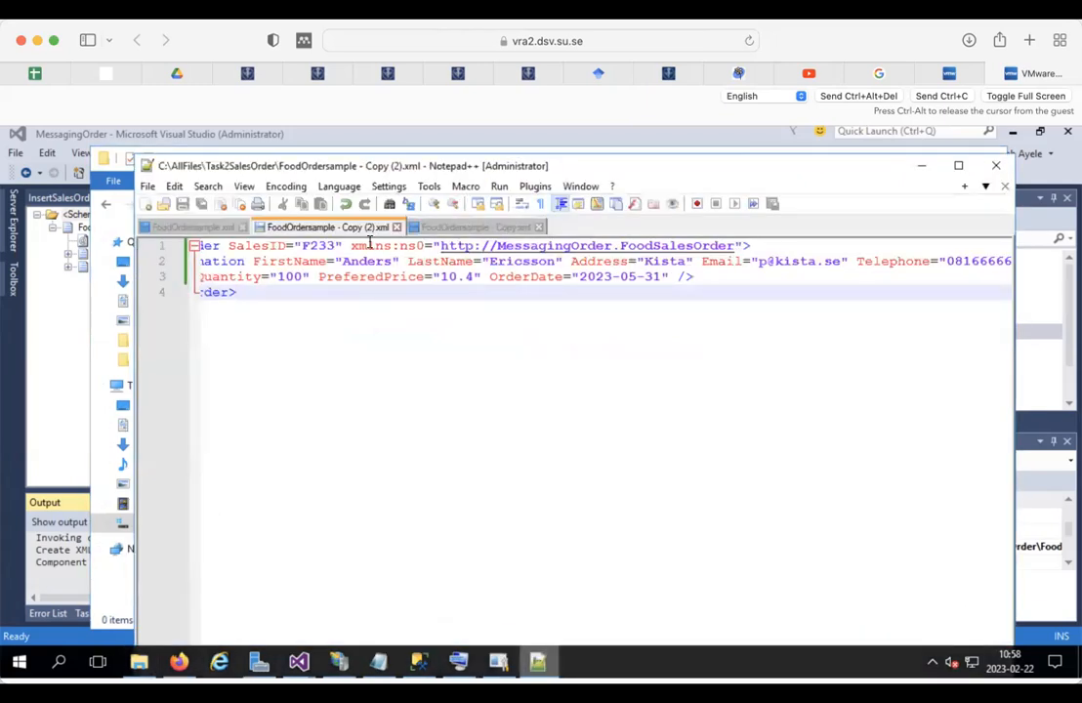
Step: Make FoodOrdersample - Copy.xml invalid with Quantity -100 and PreferedPrice -10.4, save, and minimize Notepad++
click(469, 228)
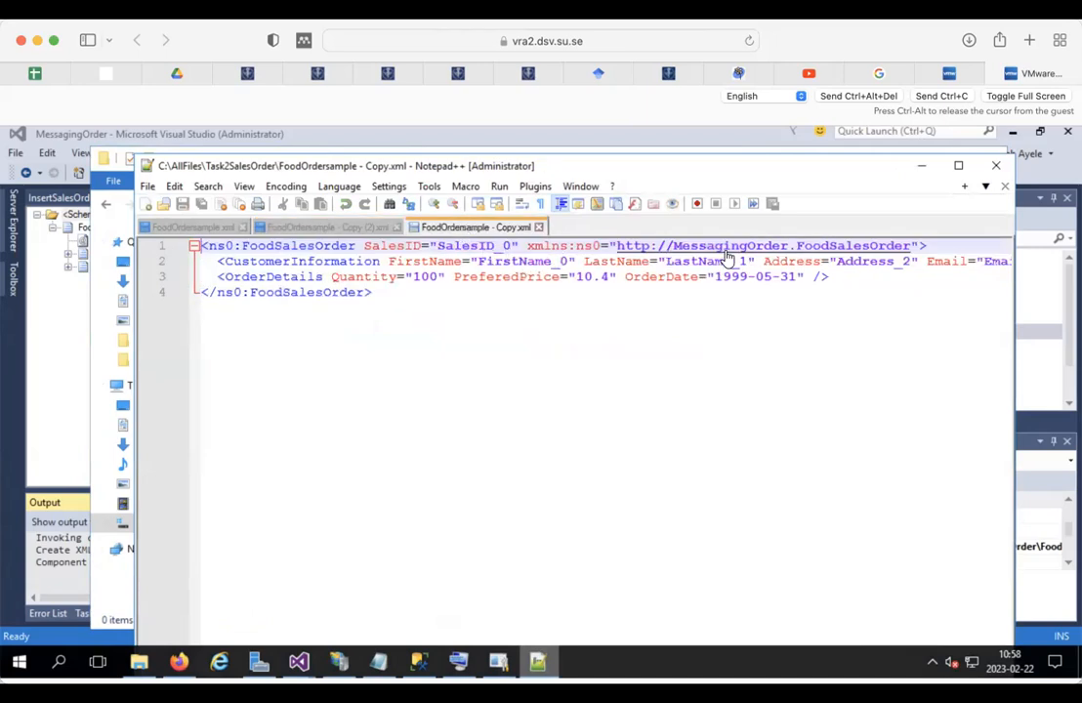
click(411, 277)
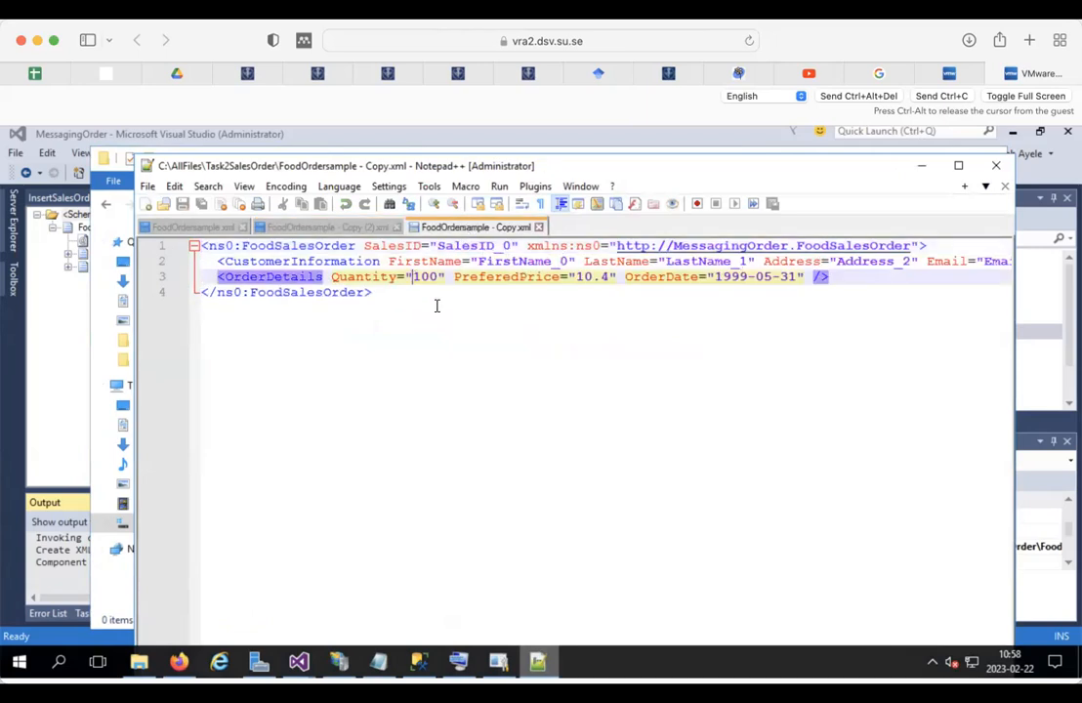
text(-)
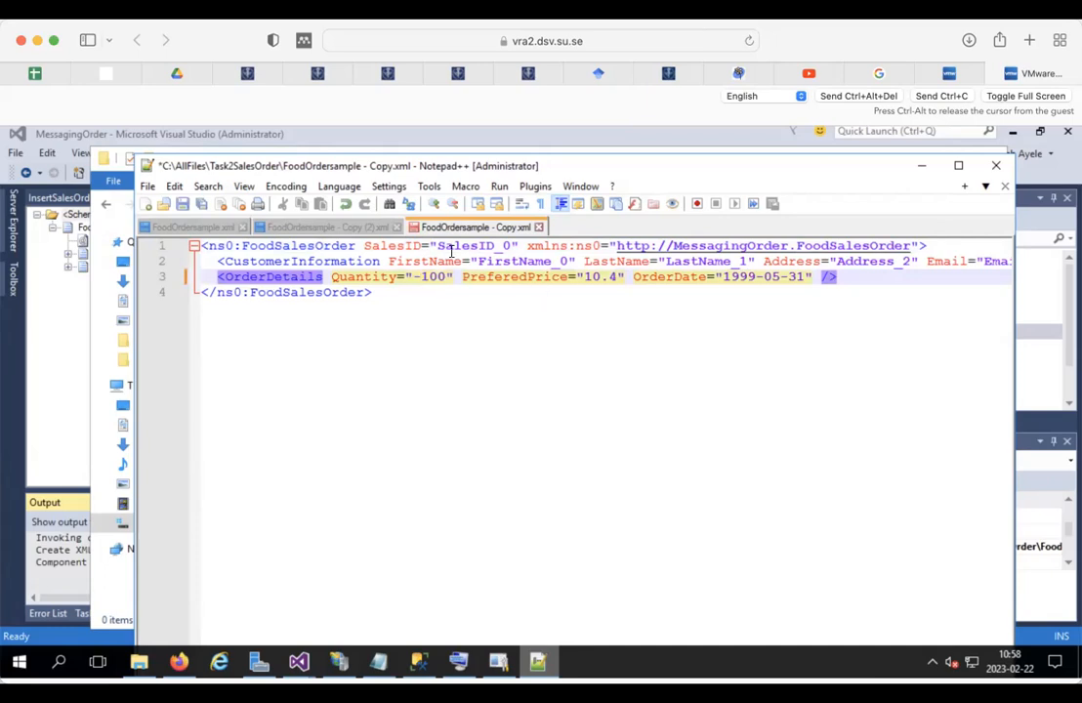
key(ctrl+s)
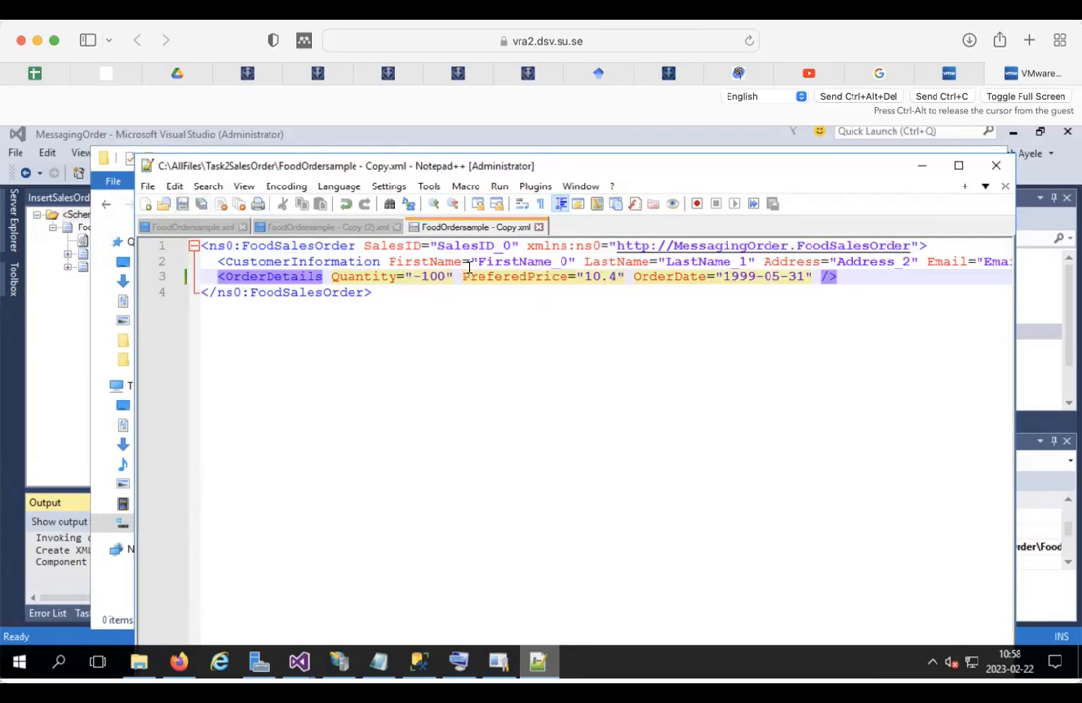
click(582, 276)
text(-)
click(182, 203)
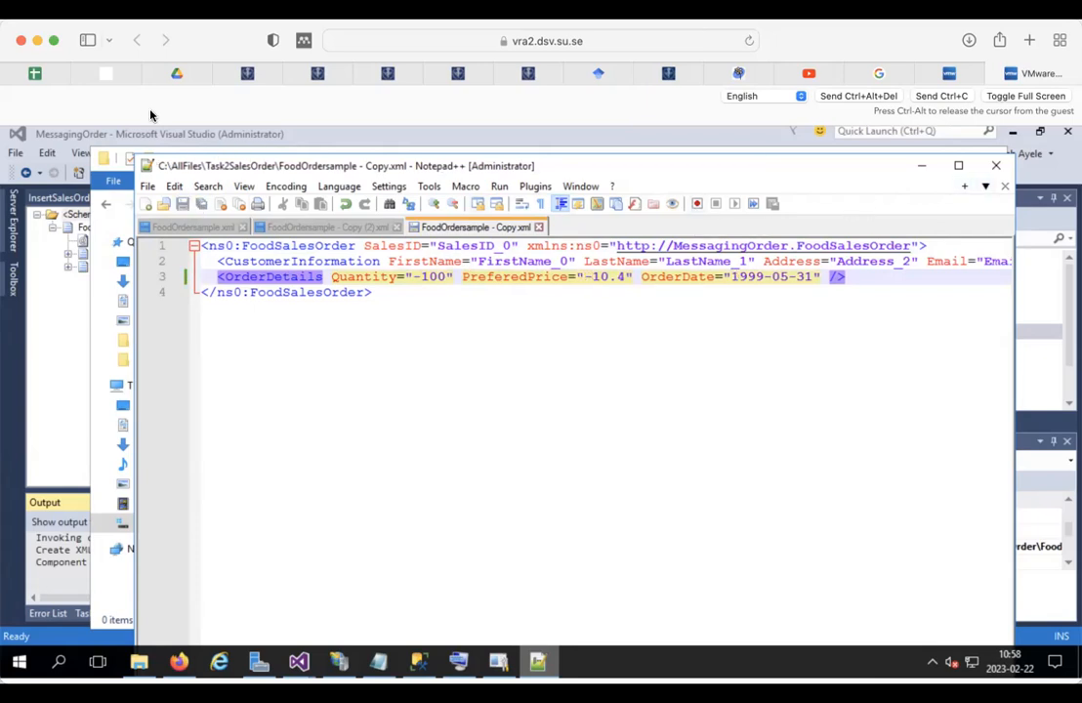
click(921, 167)
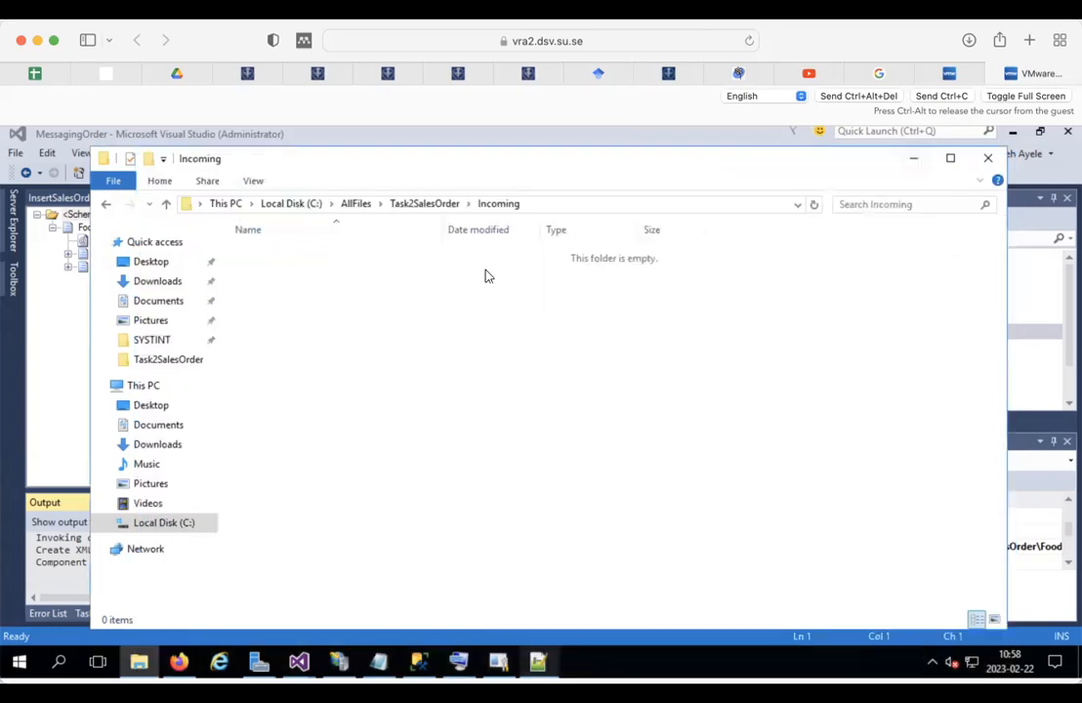
Step: Paste the three FoodOrdersample XML files into the Incoming folder, then focus the SalesOrder query in SSMS
click(401, 205)
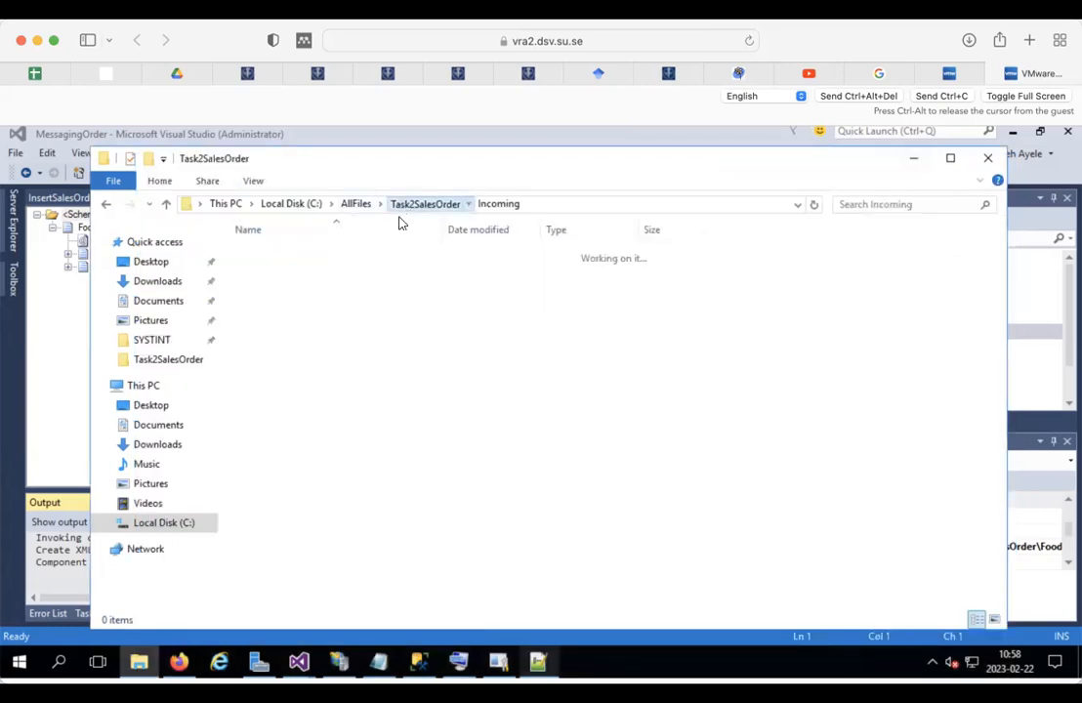
drag(331, 379, 252, 305)
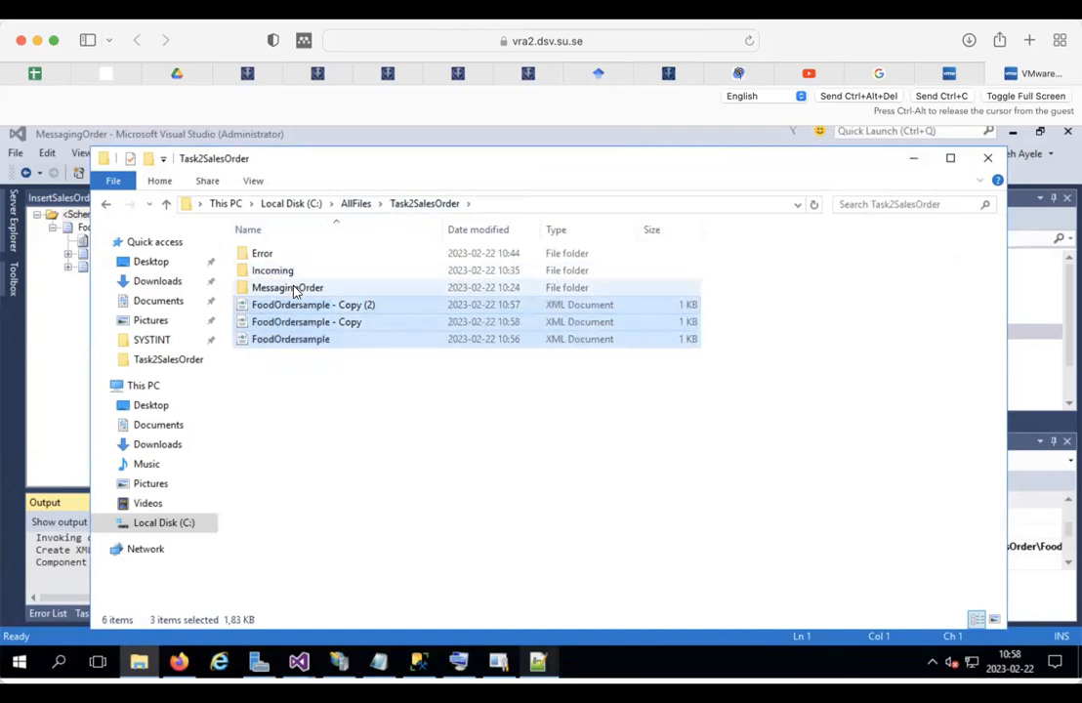
double_click(282, 277)
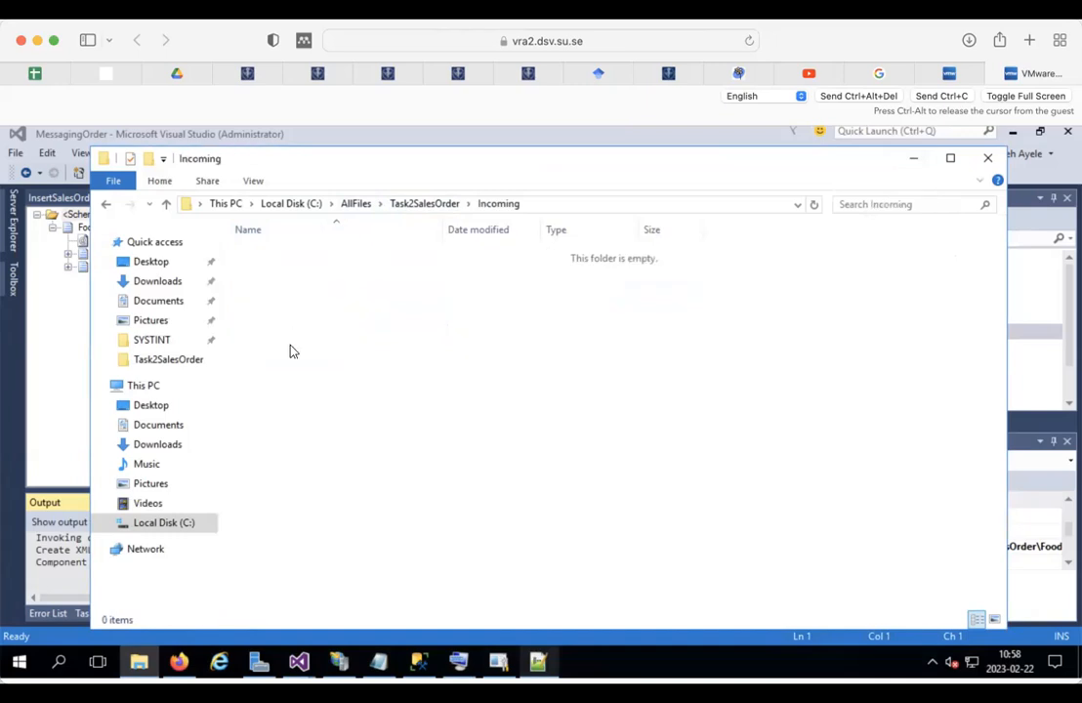
key(ctrl+v)
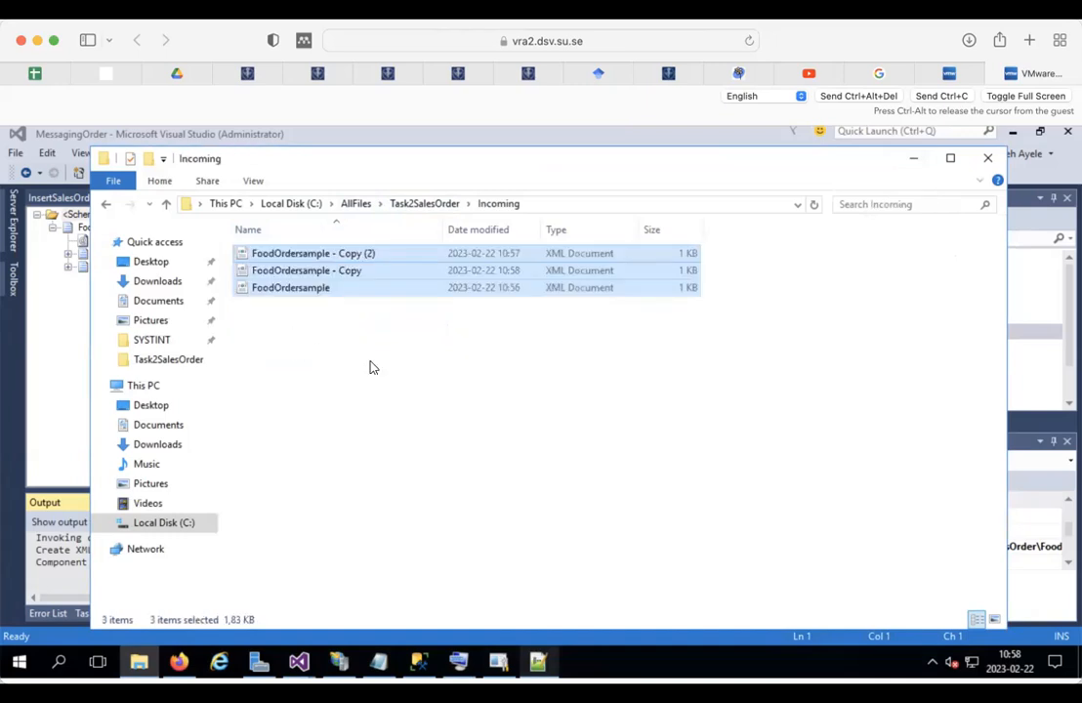
click(418, 662)
click(374, 235)
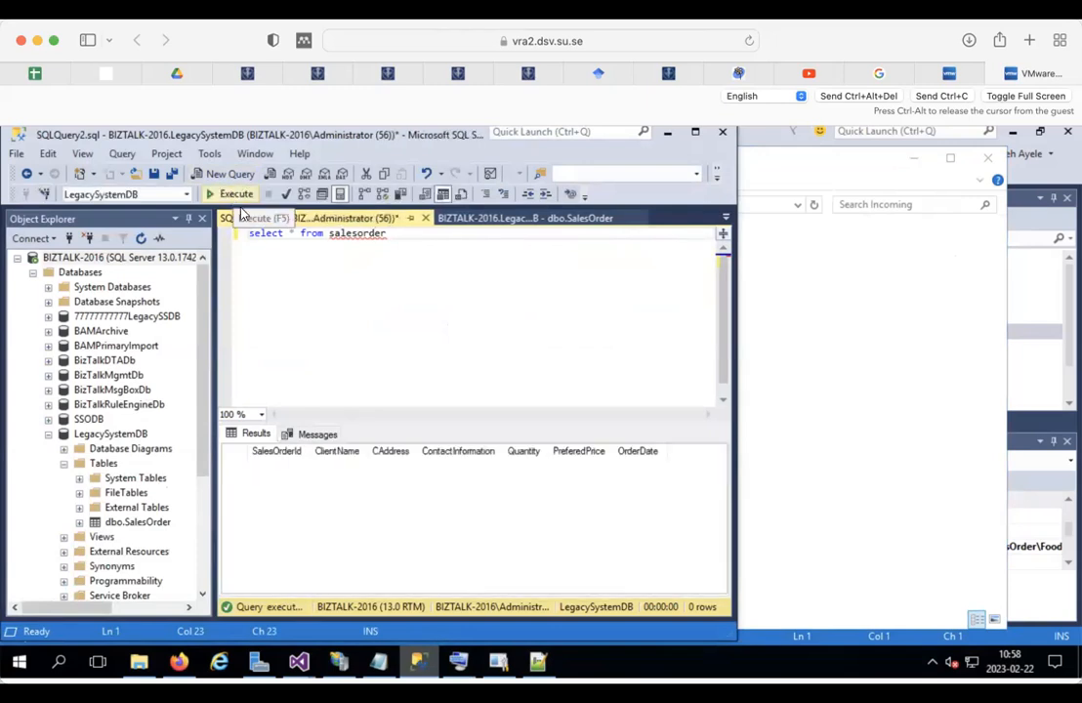
Step: Show the Application event log in a maximized console and read BizTalk error events like 5753
click(499, 664)
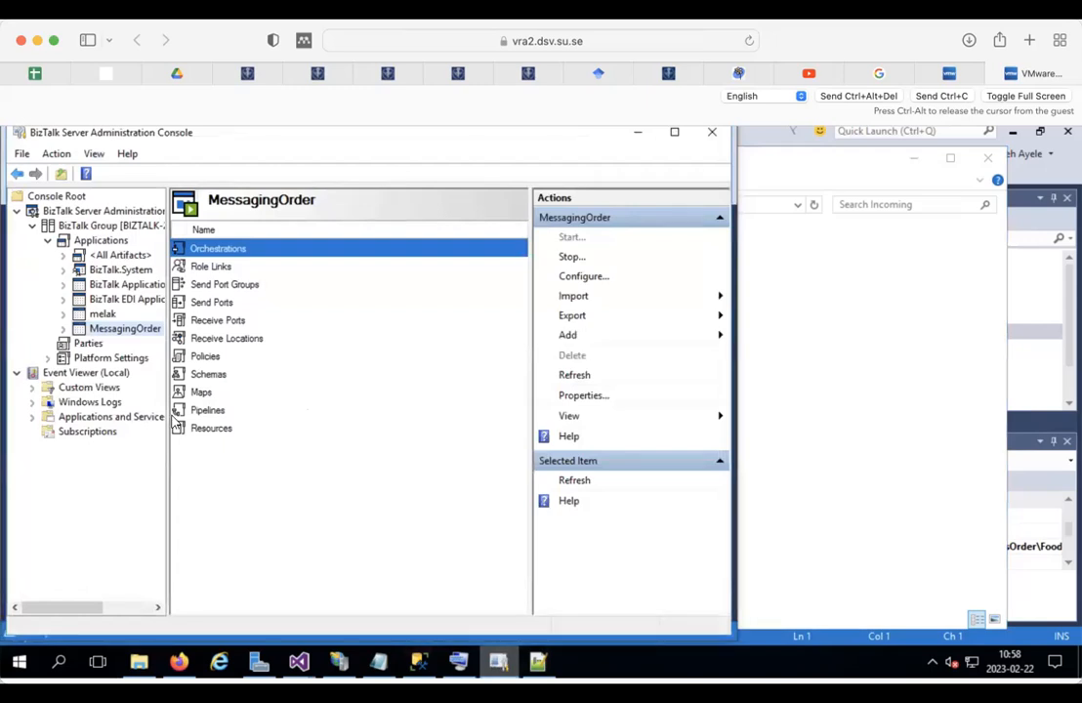
click(31, 401)
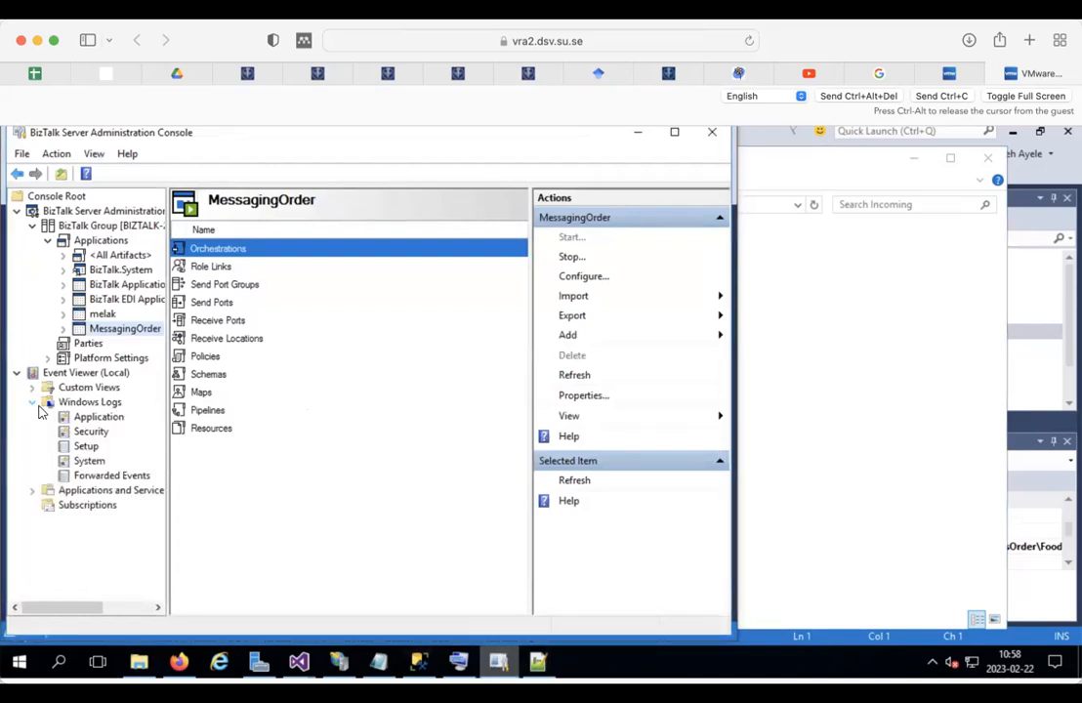
click(80, 420)
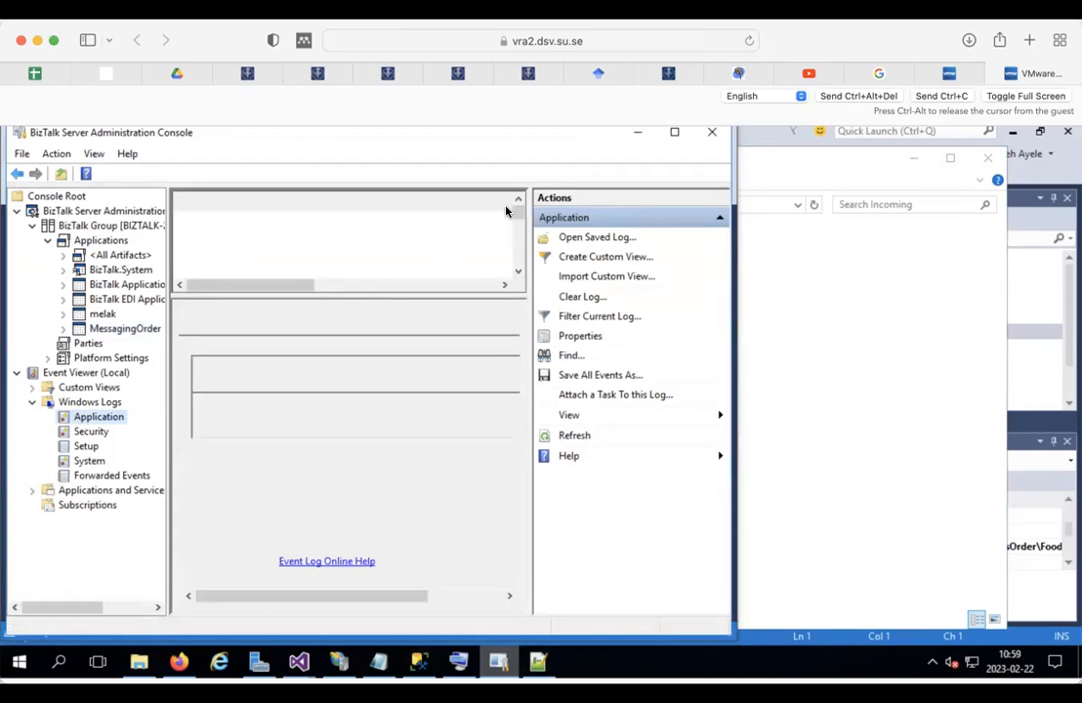
click(96, 435)
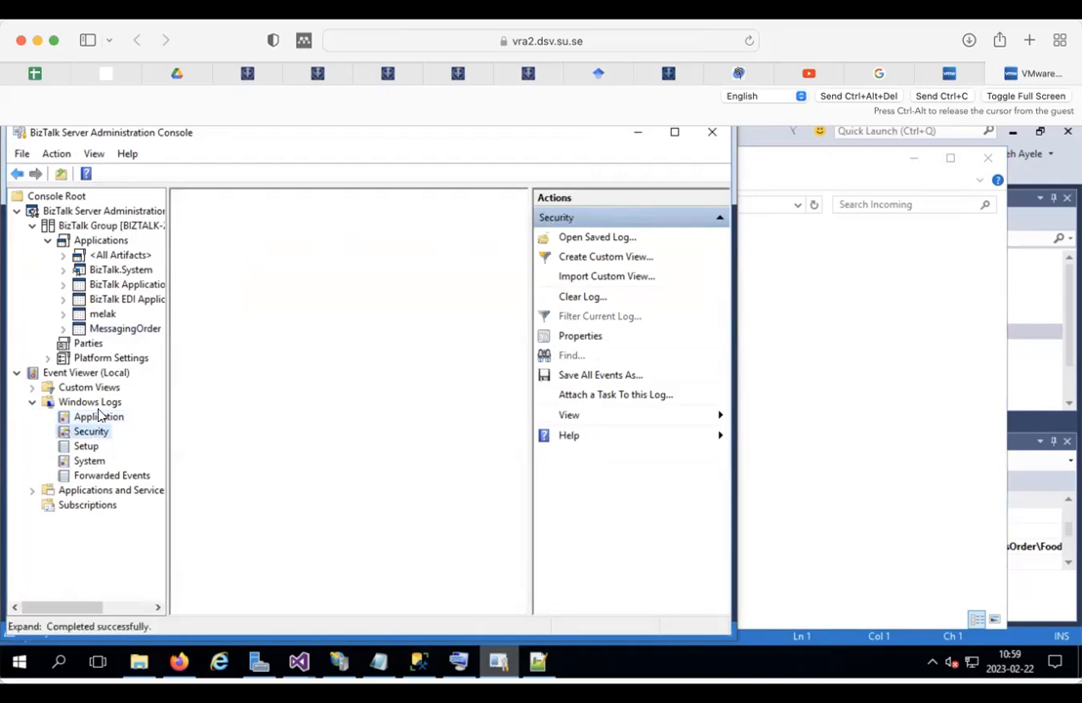
click(102, 419)
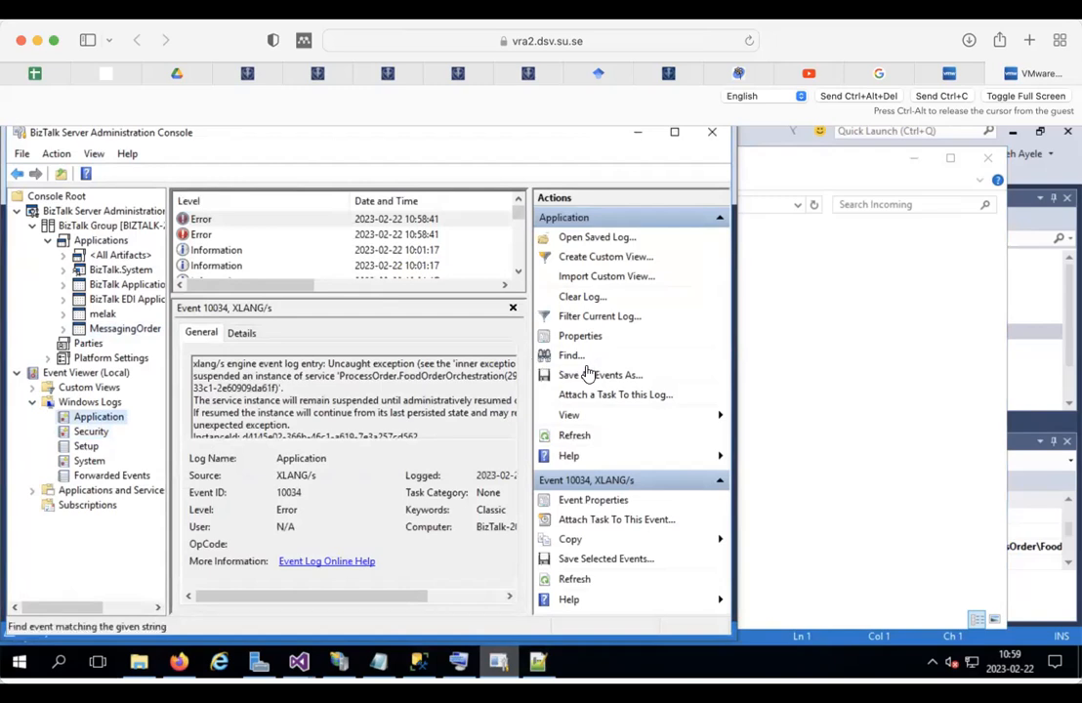
click(673, 133)
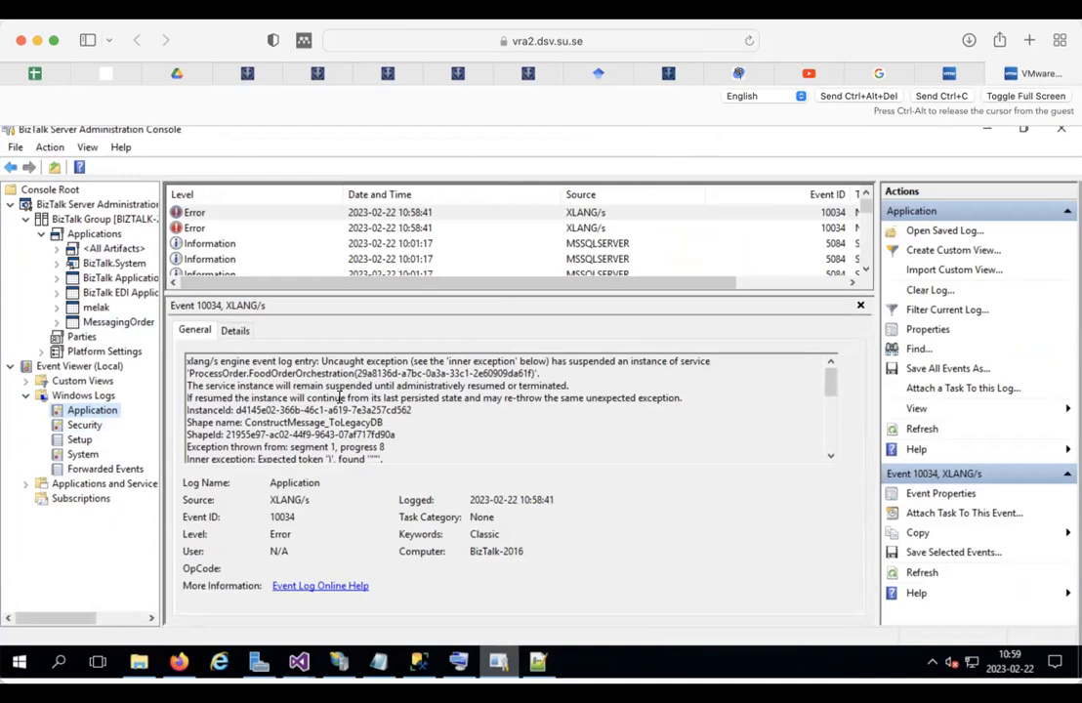
click(195, 227)
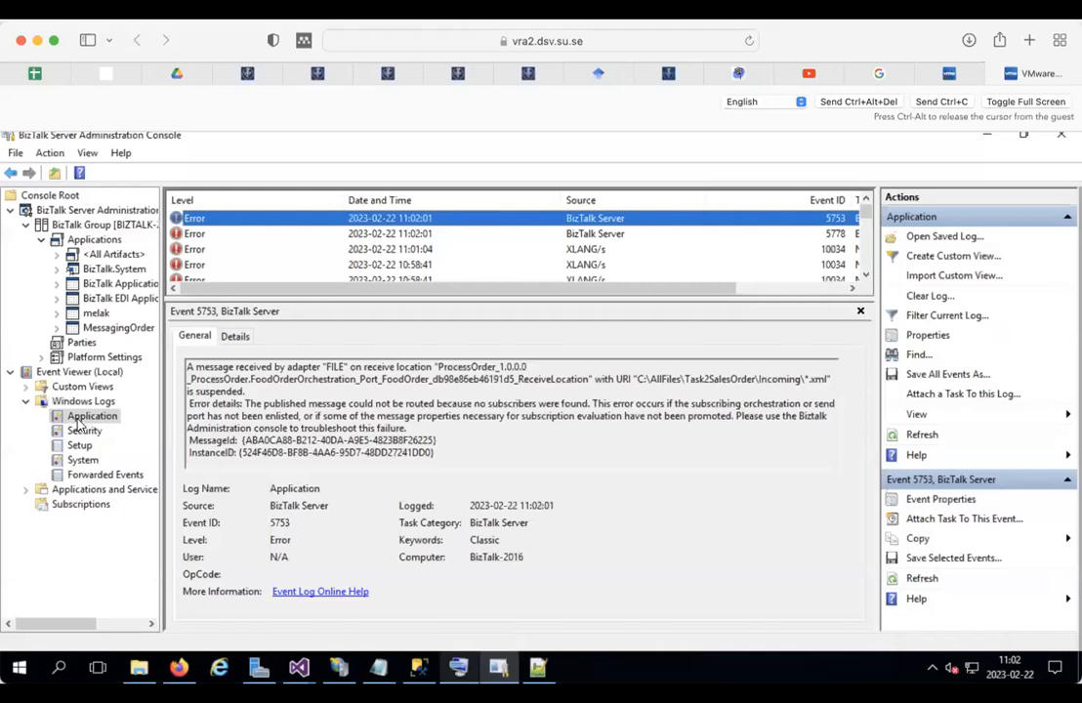
Step: Read error 5778 about the unroutable Incoming folder message, marking the AllFiles name in its text
click(209, 236)
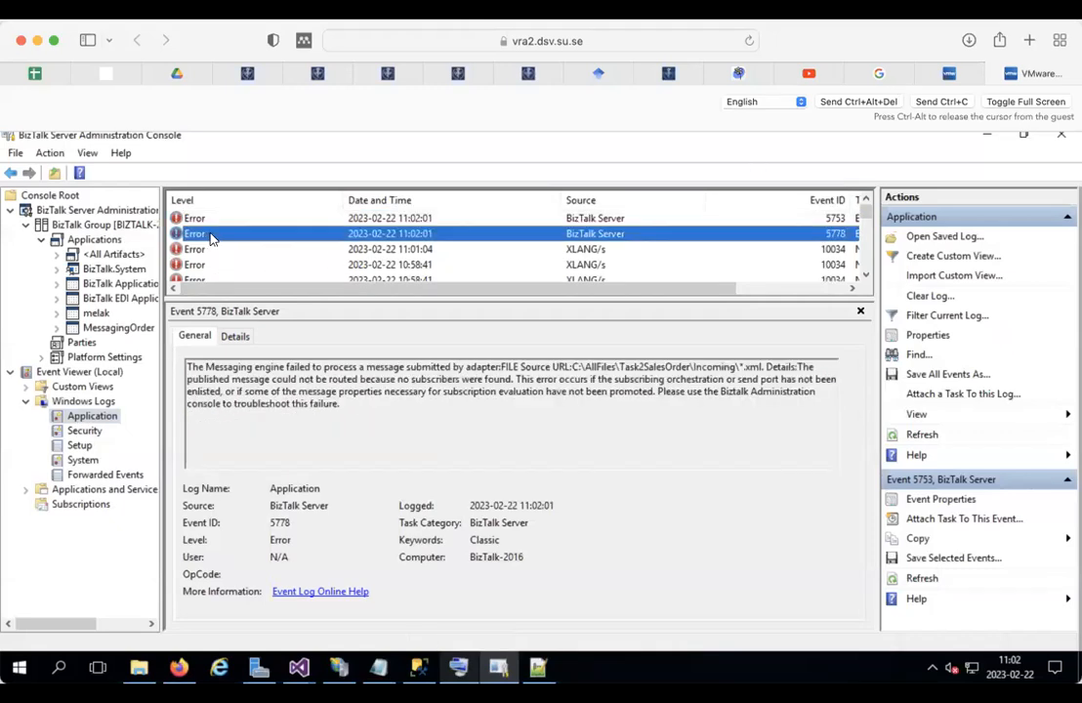
double_click(591, 366)
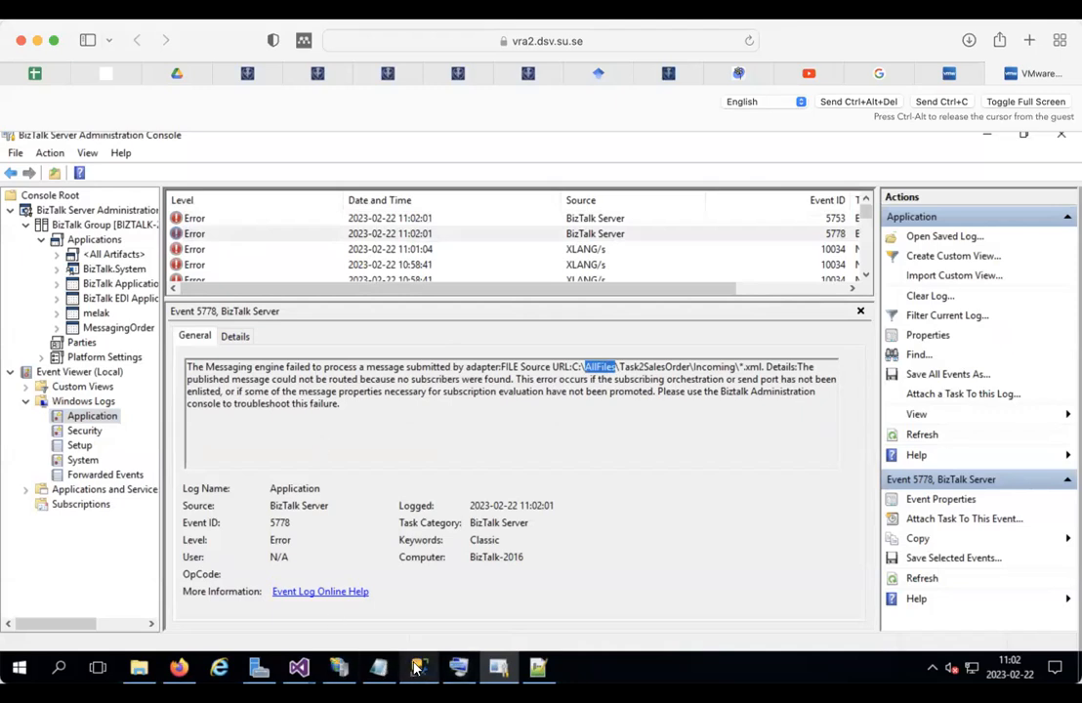
click(496, 670)
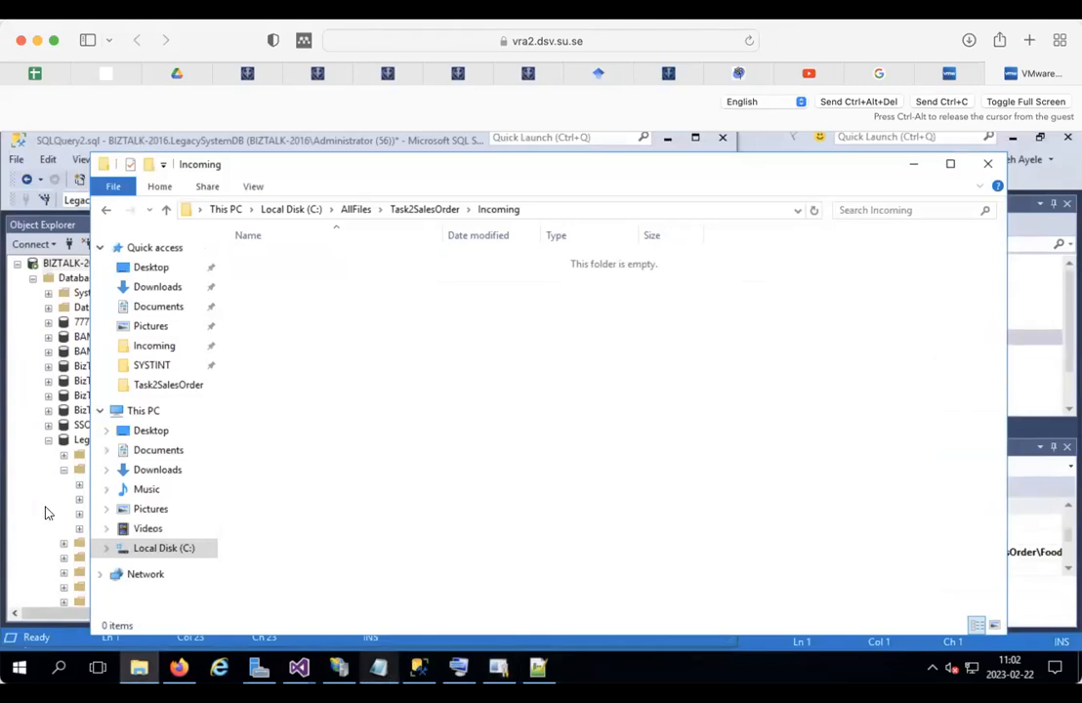
click(496, 669)
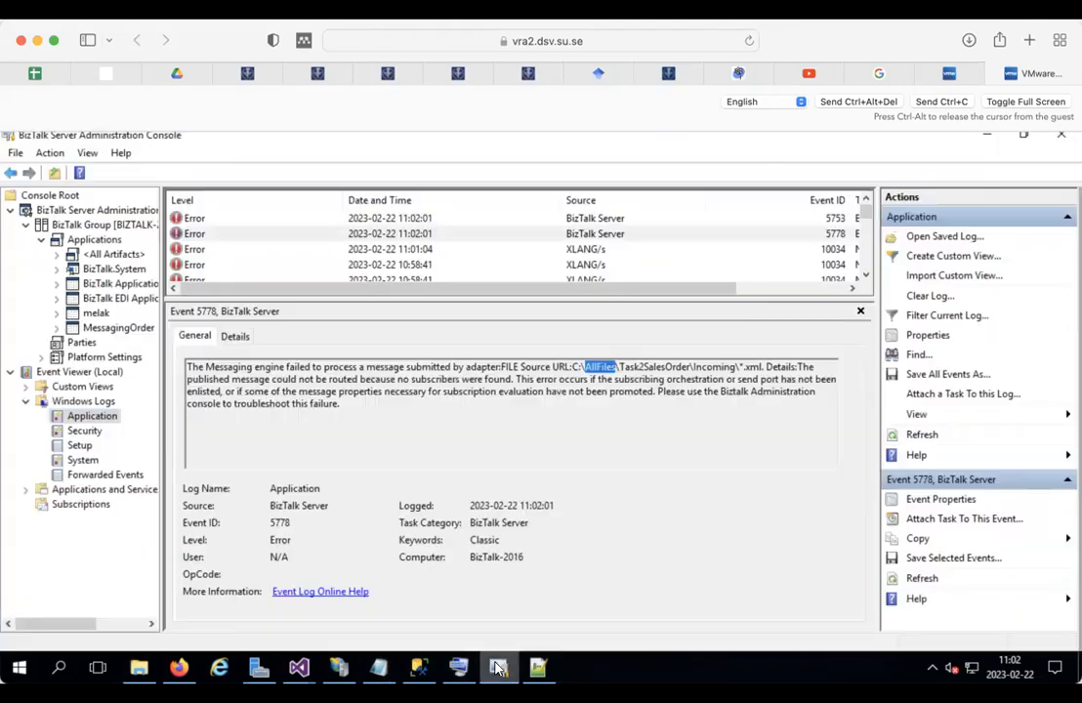
Step: Review MessagingOrder's receive and send ports, including ProcessOrder's folder path, then cancel the configuration
click(112, 327)
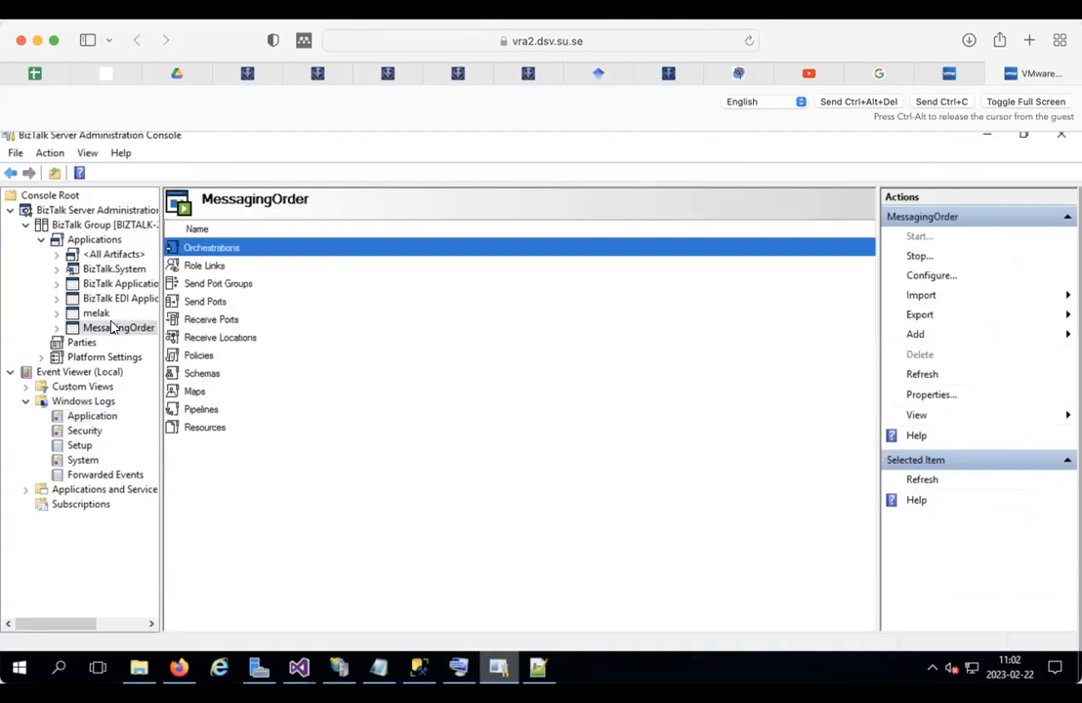
right_click(112, 327)
click(180, 373)
click(309, 335)
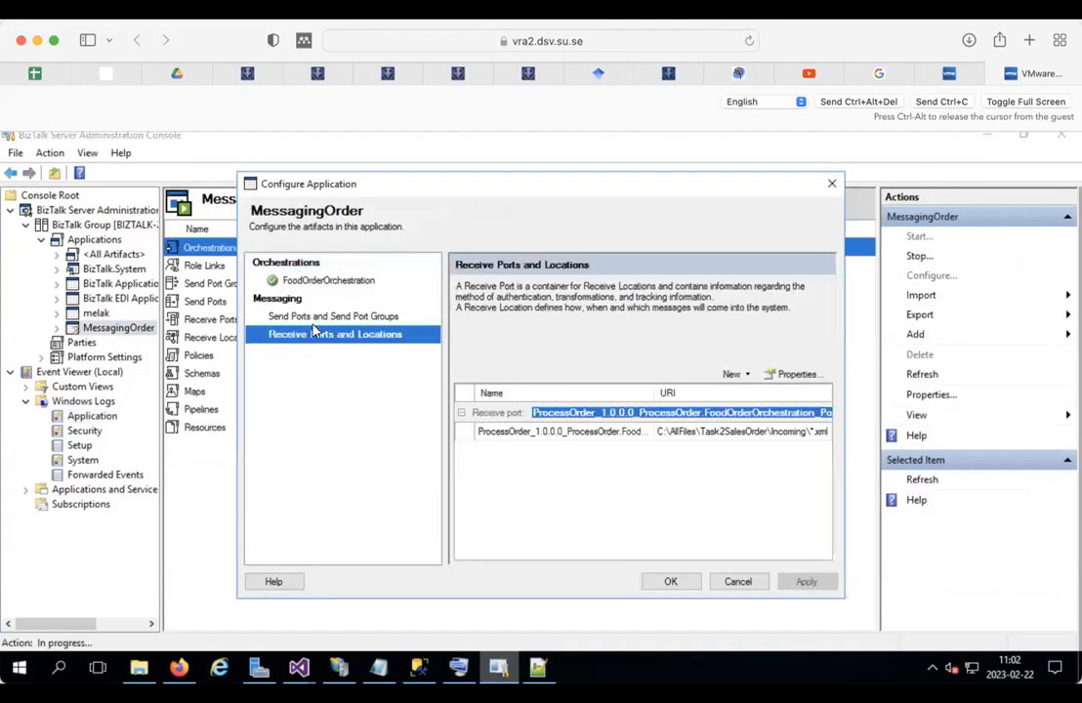
click(332, 316)
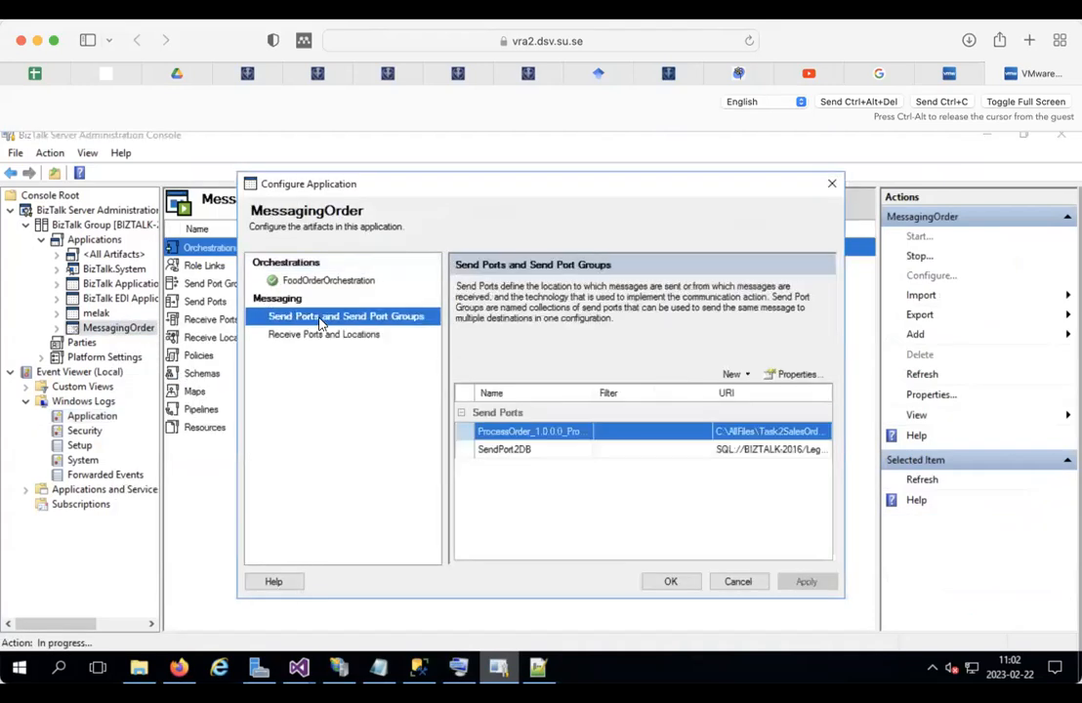
click(740, 434)
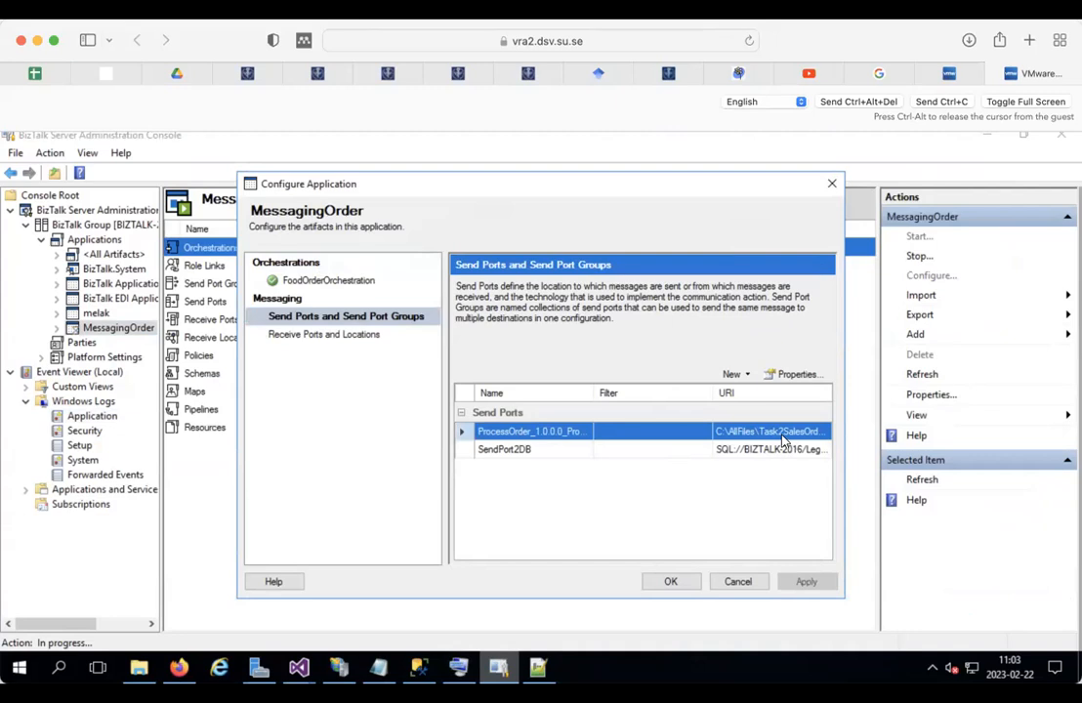
click(737, 581)
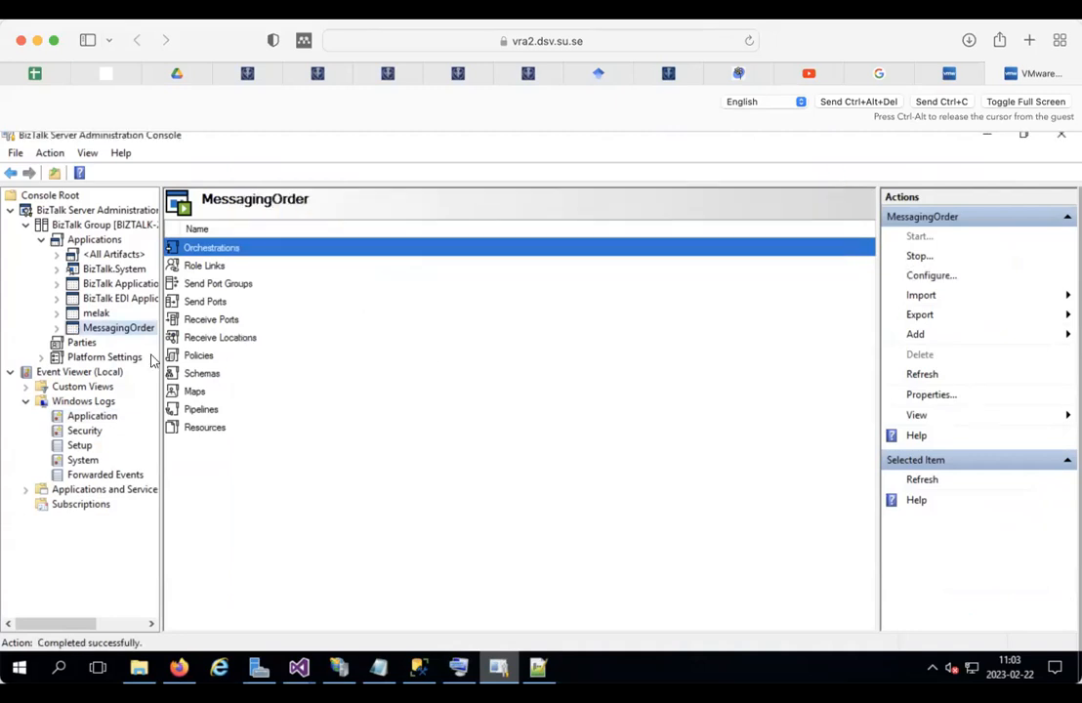
Step: Stop MessagingOrder with Full Stop - Terminate instances
right_click(120, 330)
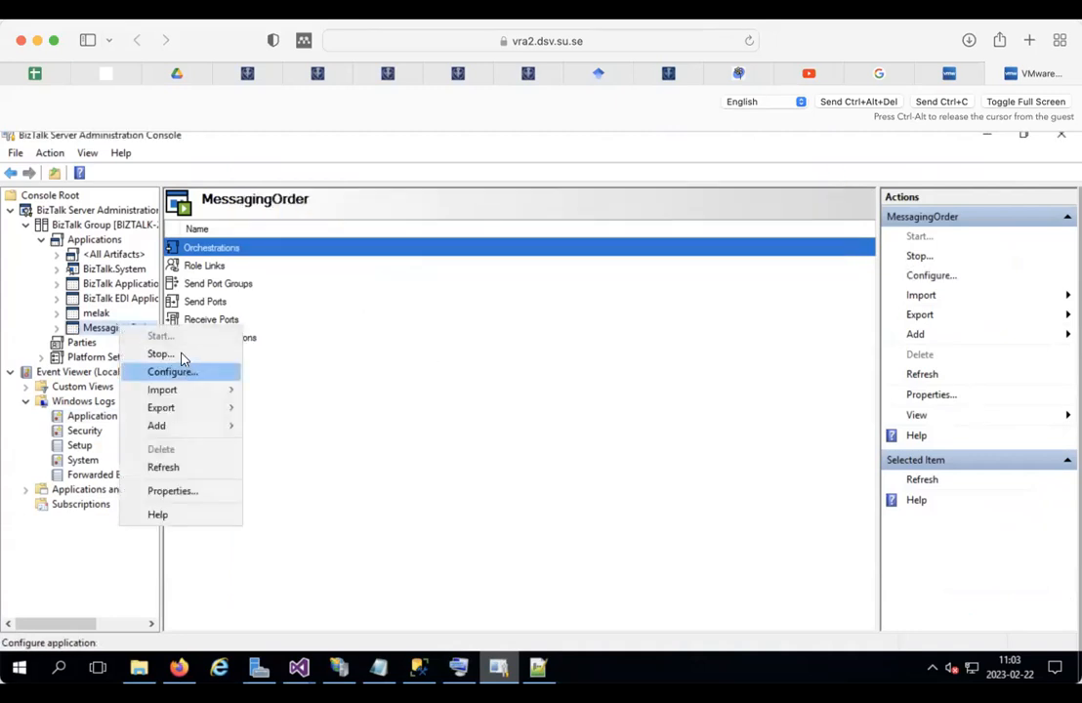
click(156, 353)
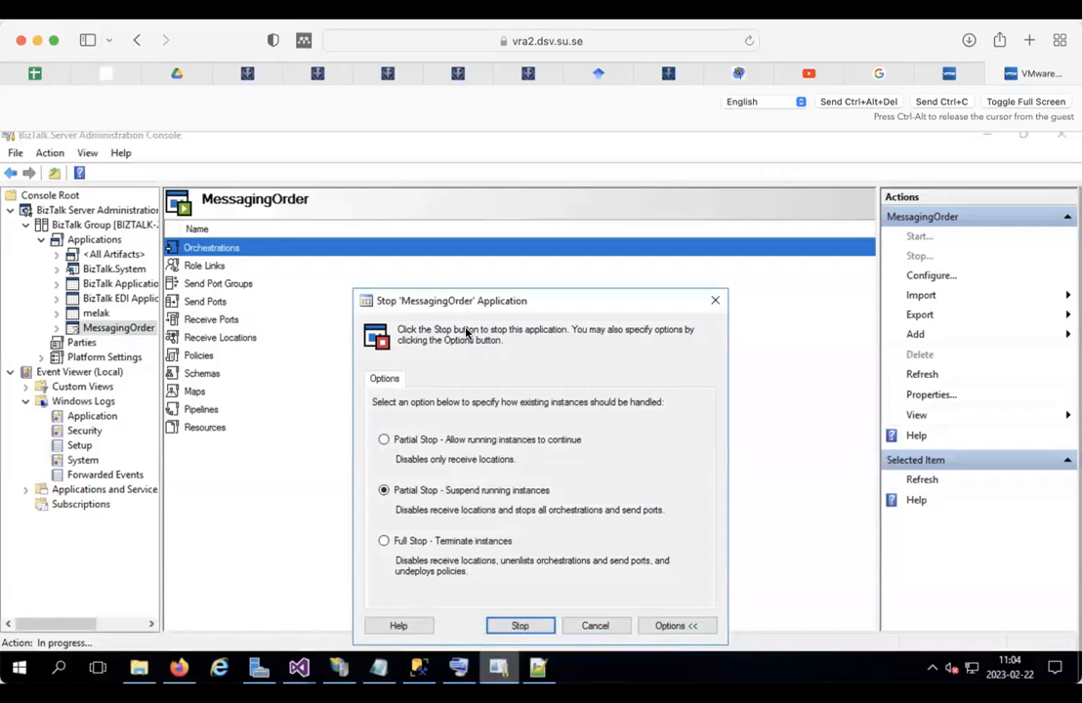
click(383, 541)
click(515, 625)
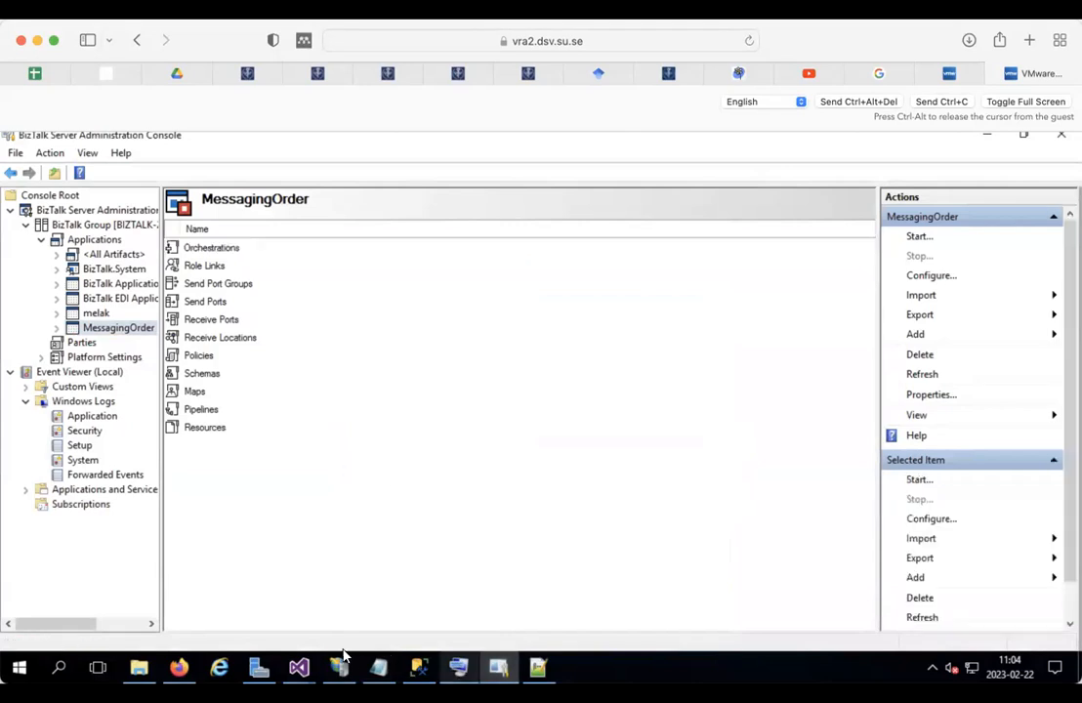
Step: Show the MessagingOrder solution in Visual Studio with FoodOrderOrchestration.odx open
mouse_move(302, 669)
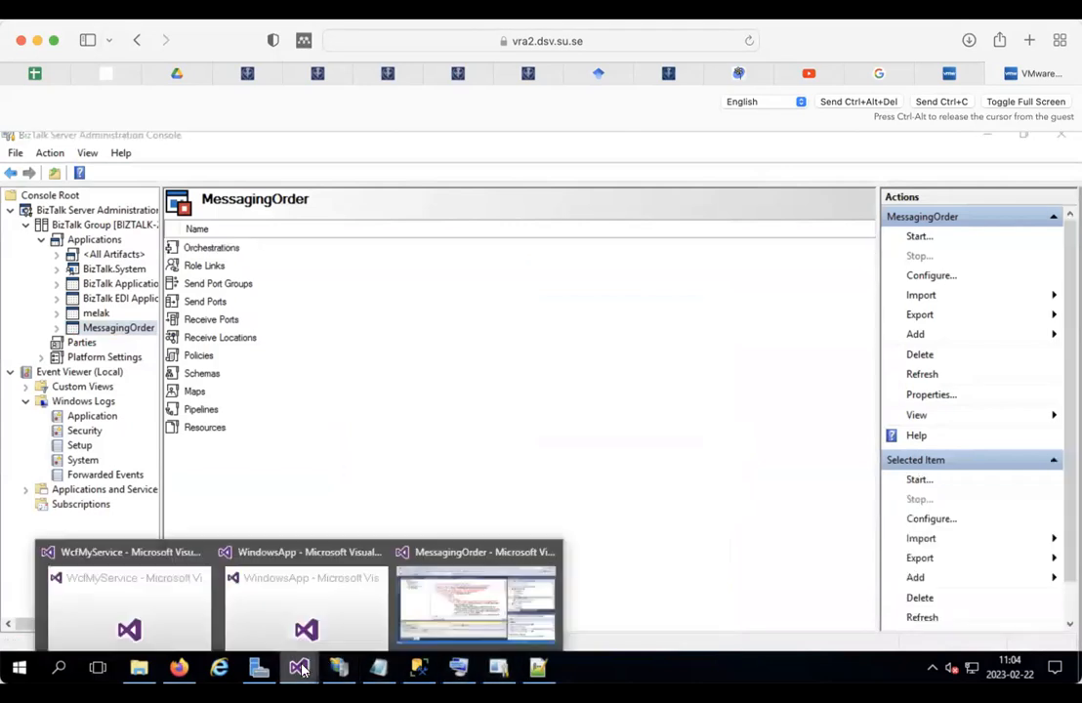
click(450, 586)
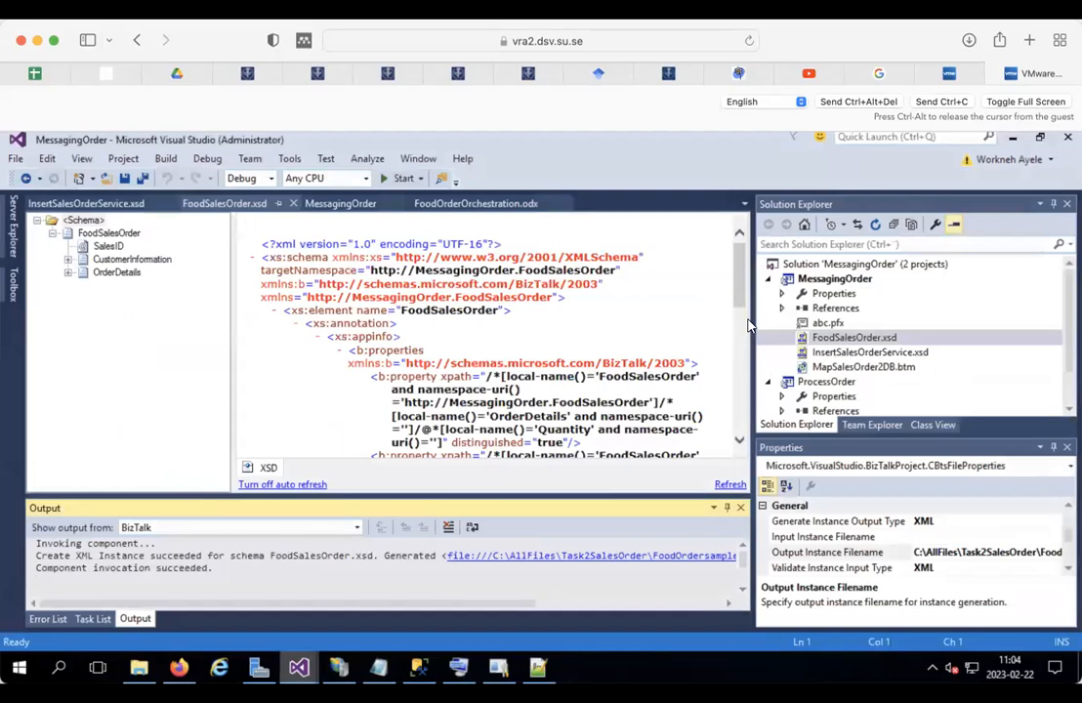
click(503, 204)
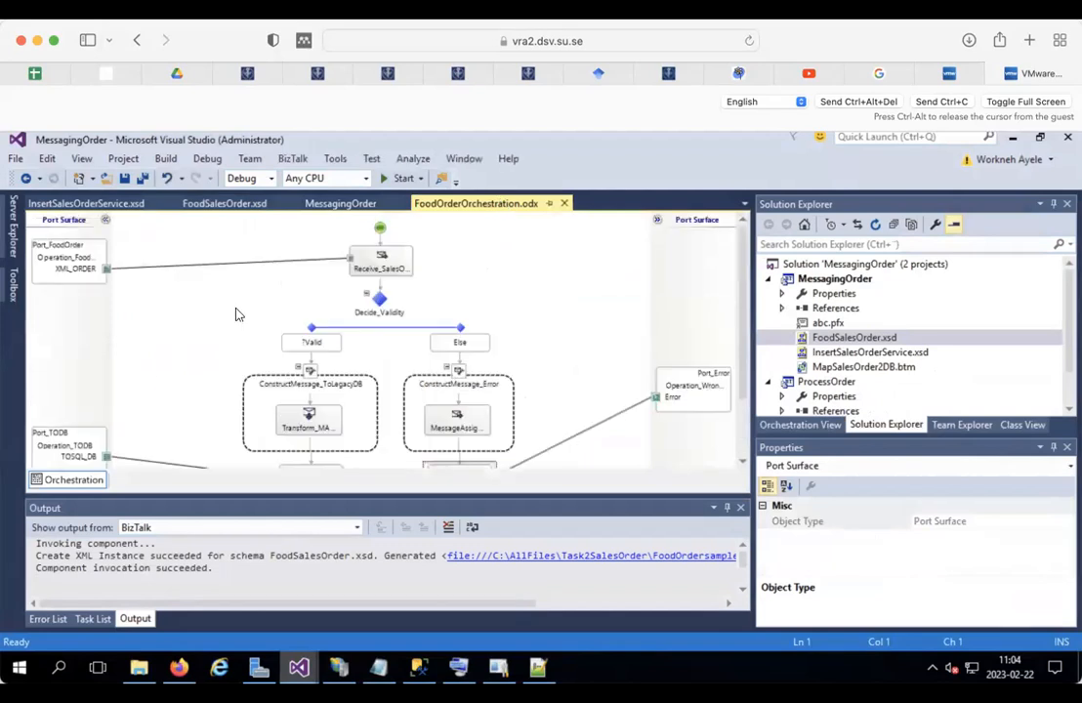
Step: Reopen the Port_FoodOrder port wizard, keeping its name and the existing FoodOrder port type
double_click(78, 252)
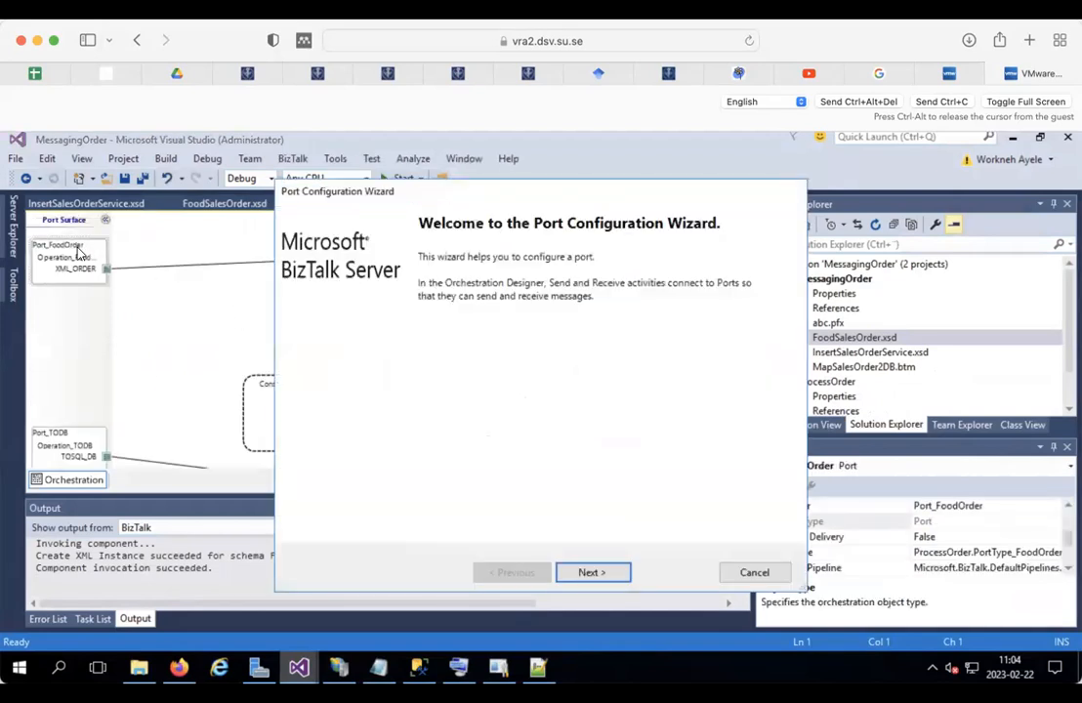
click(596, 574)
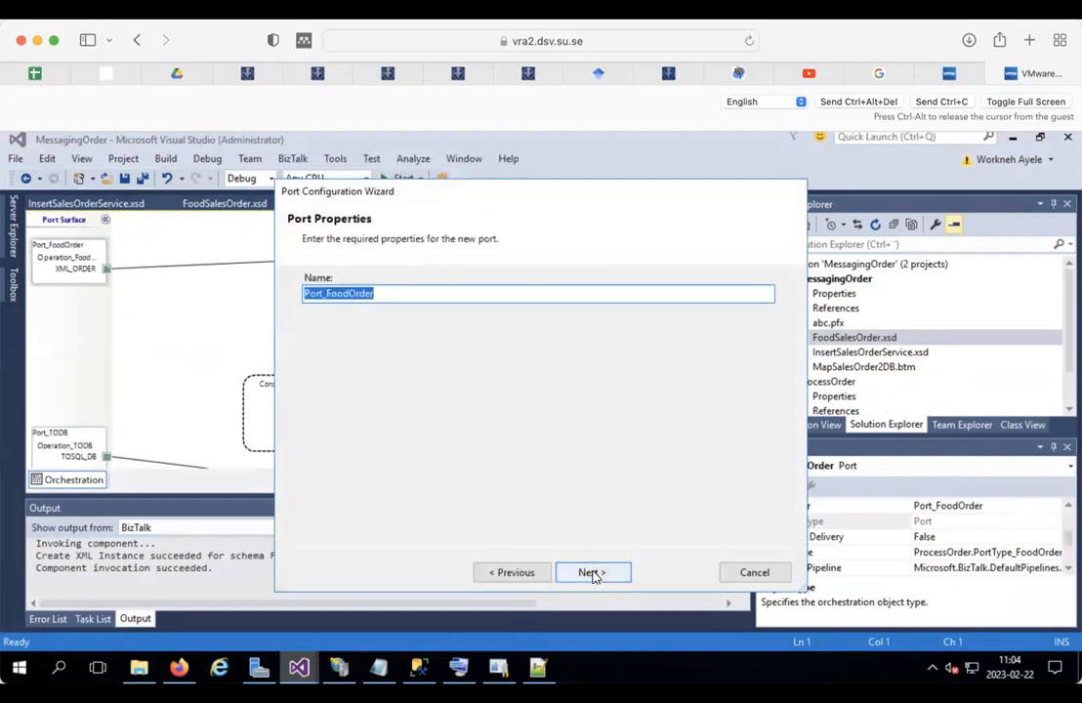
click(592, 573)
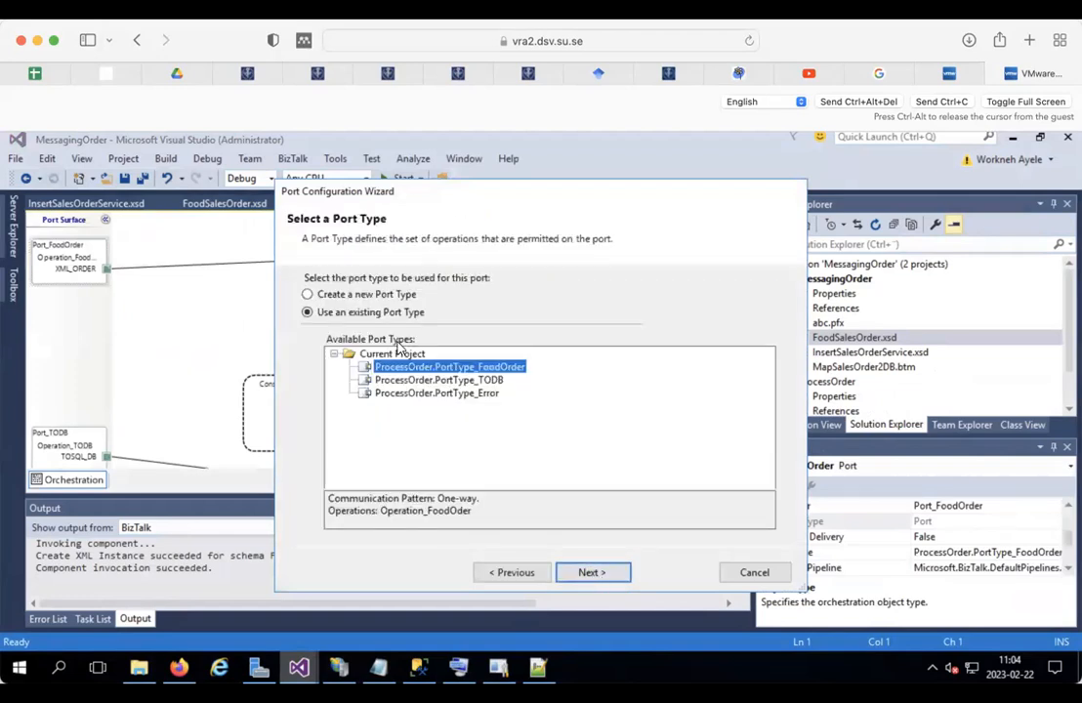
click(606, 574)
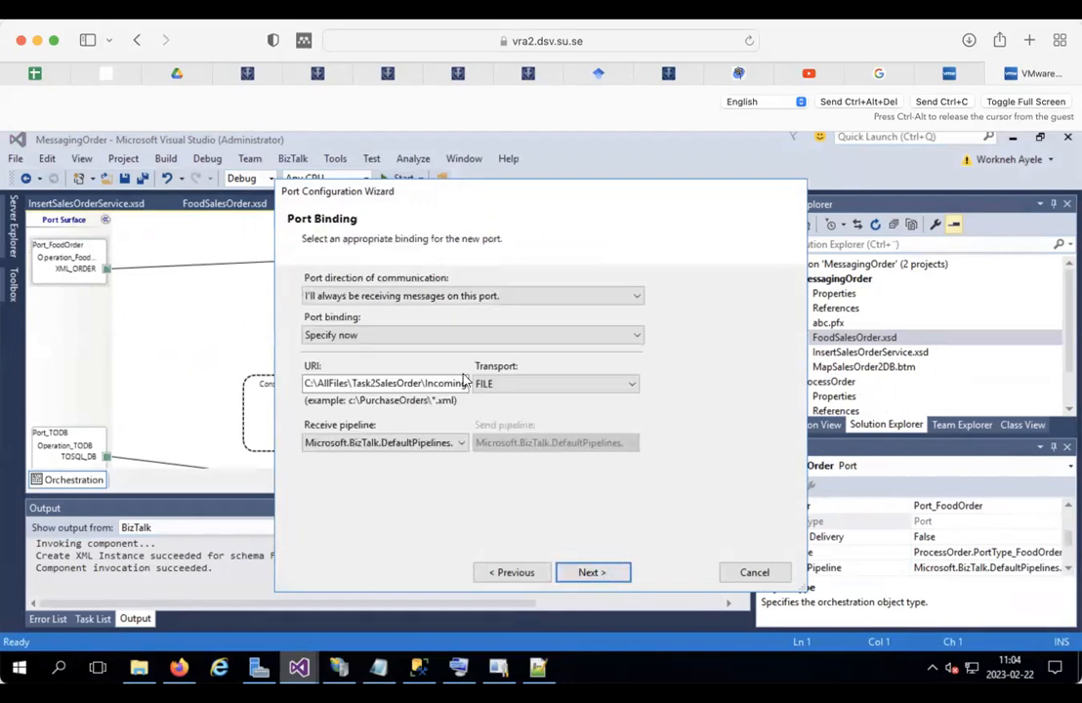
click(408, 337)
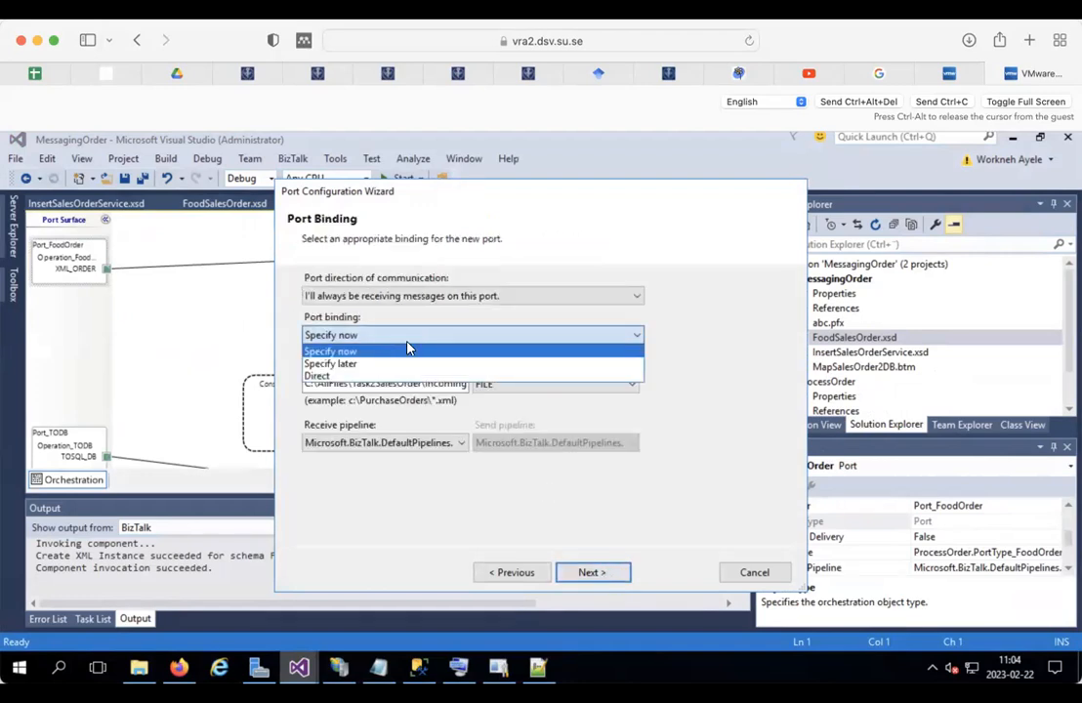
click(739, 322)
Step: Change Port_FoodOrder's binding to Specify later and finish the wizard
click(432, 382)
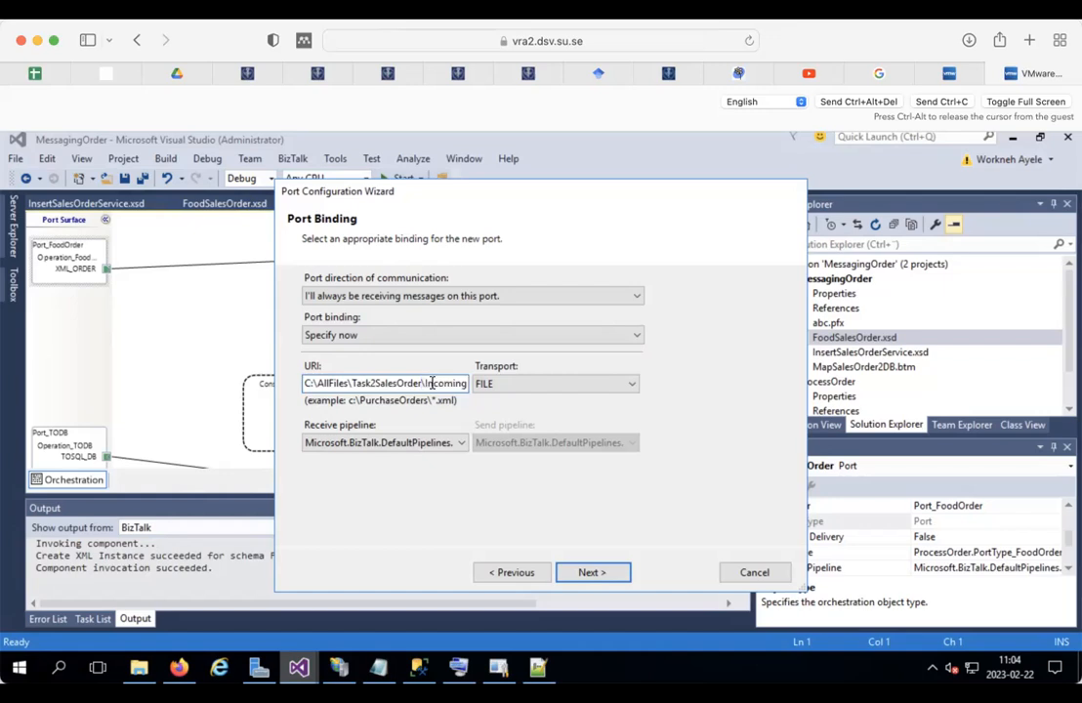
text(a)
key(BackSpace)
key(ctrl+a)
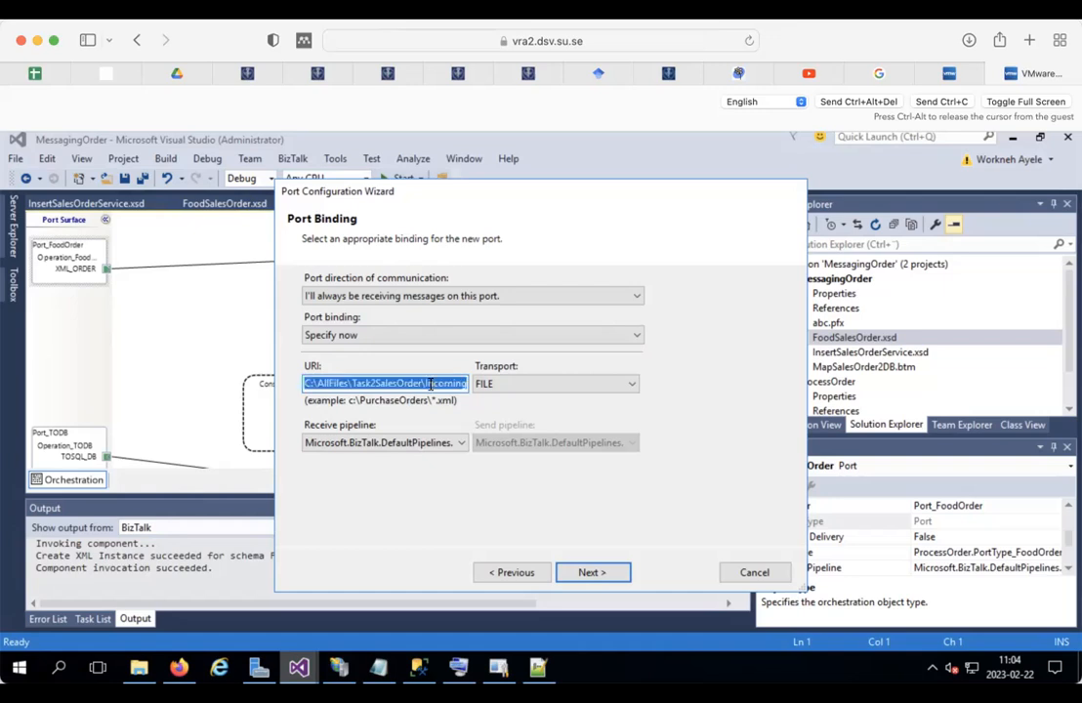
click(437, 334)
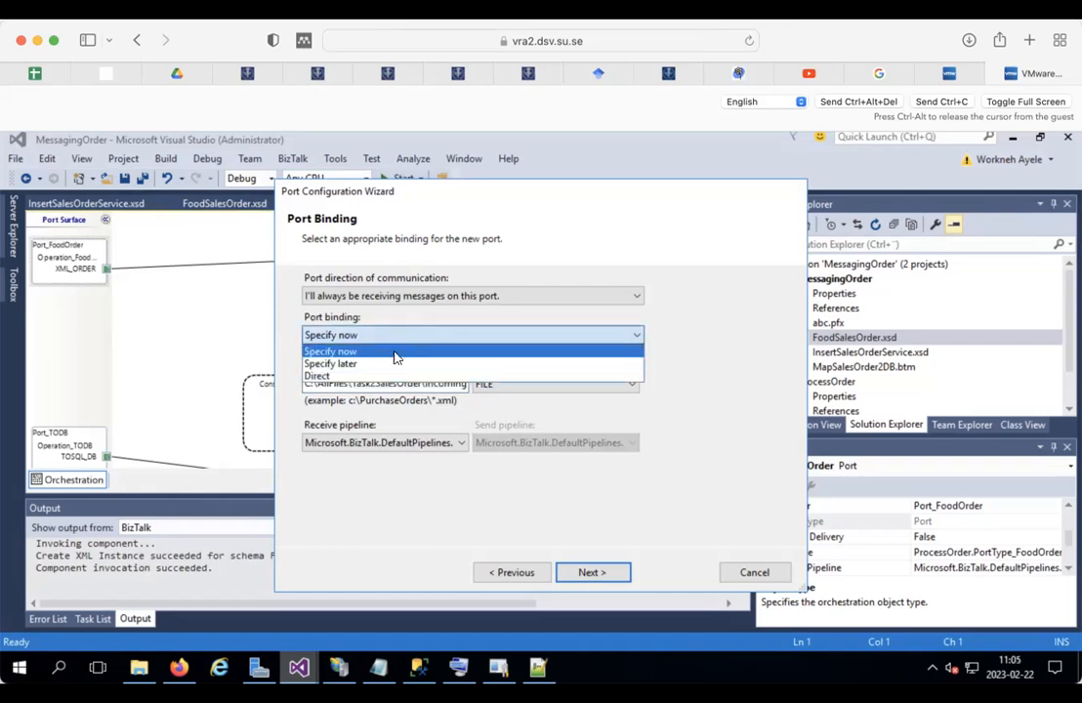
click(387, 361)
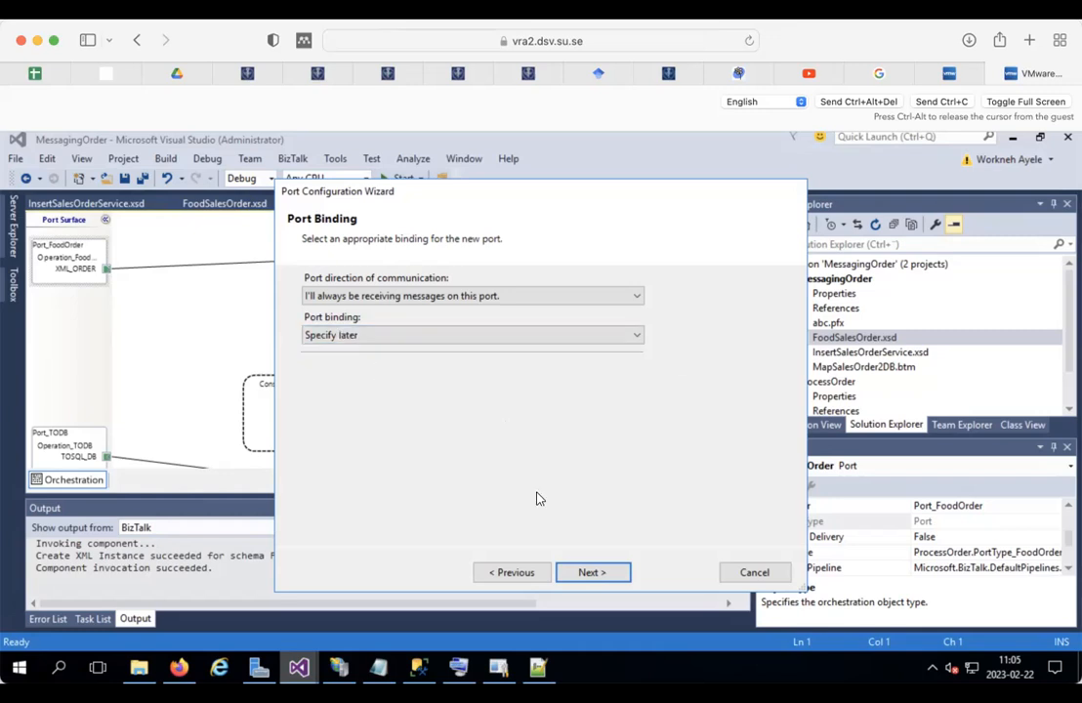
click(588, 570)
click(677, 573)
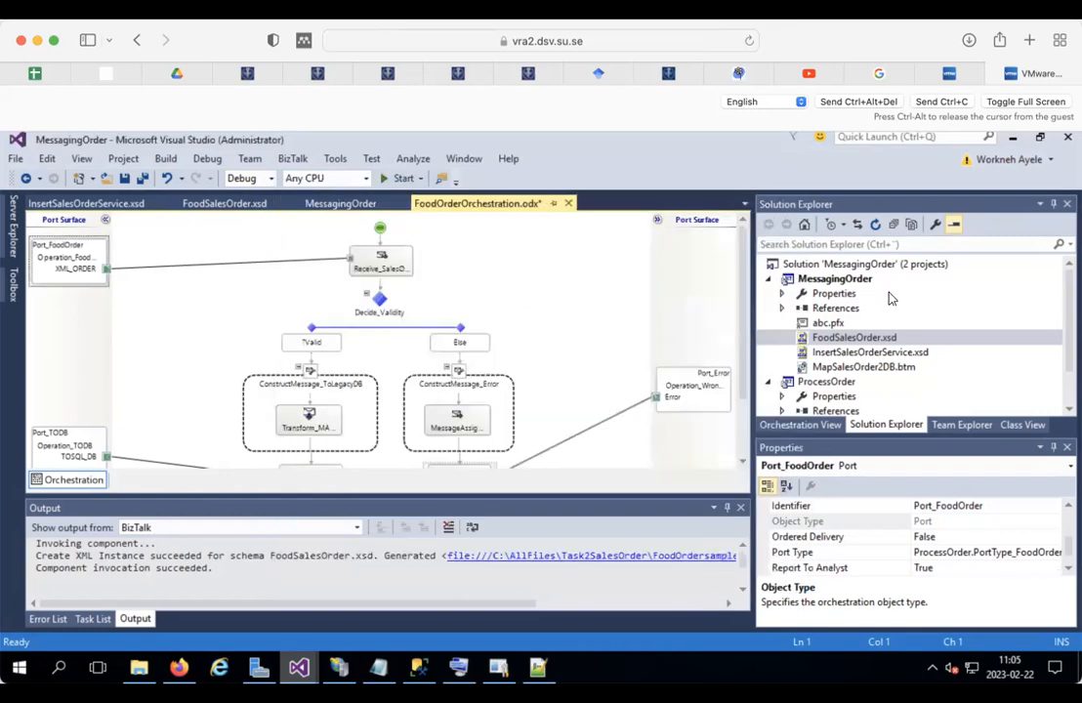
Step: Clean the MessagingOrder solution and deploy the ProcessOrder project
right_click(861, 270)
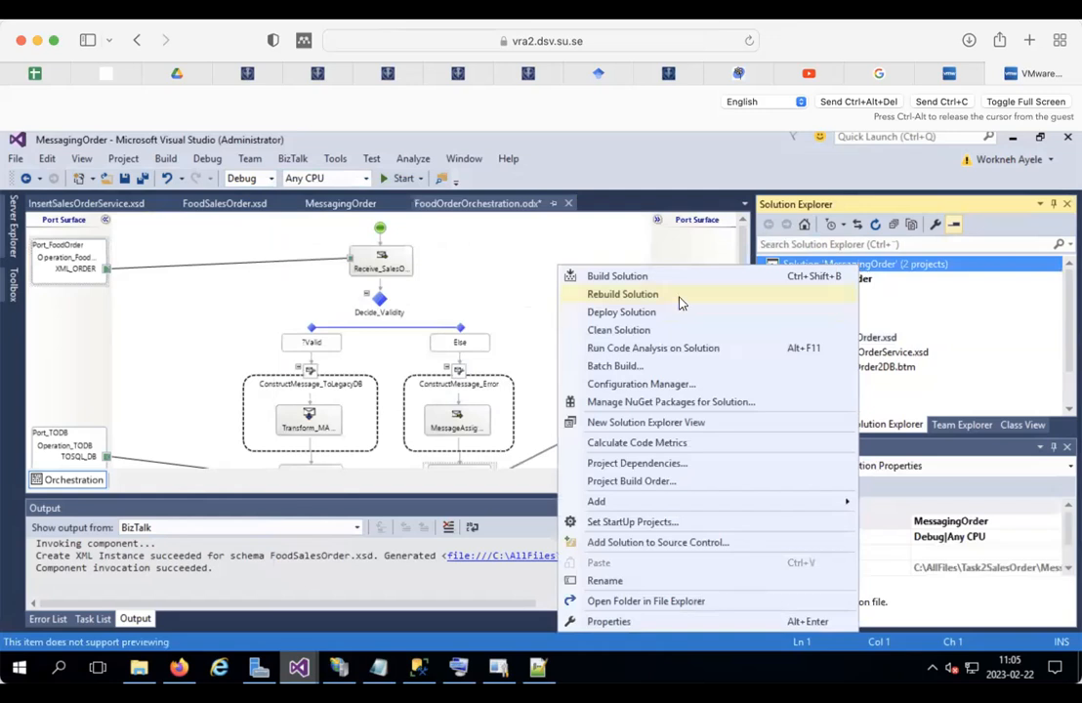
click(632, 330)
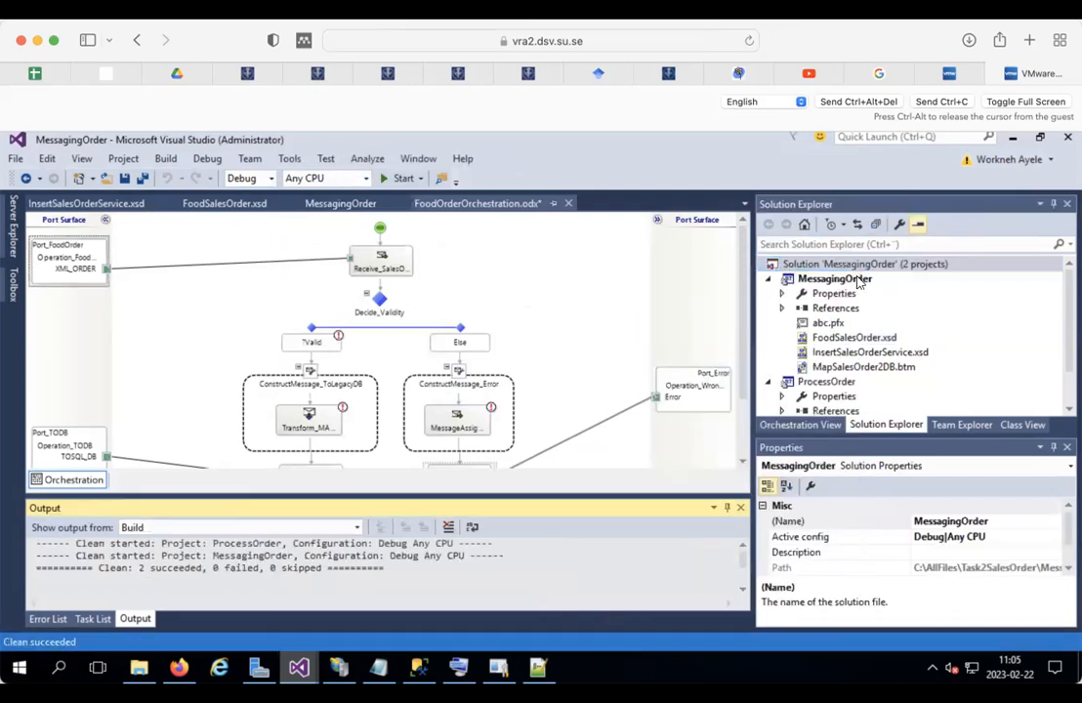
click(816, 382)
right_click(820, 383)
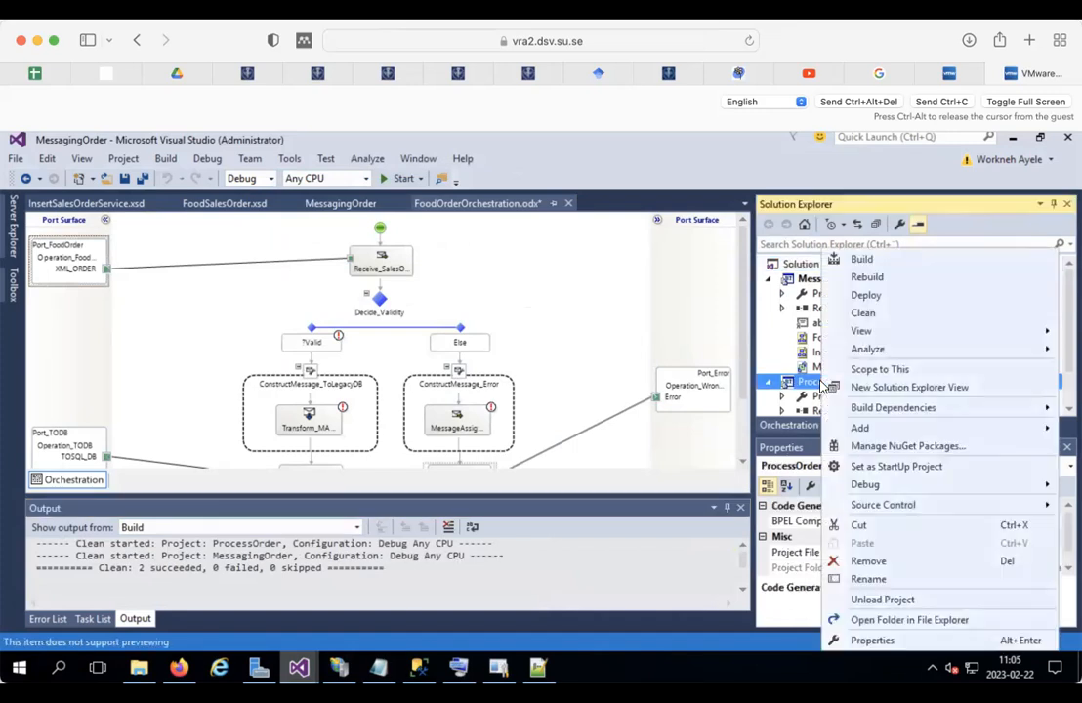
click(872, 296)
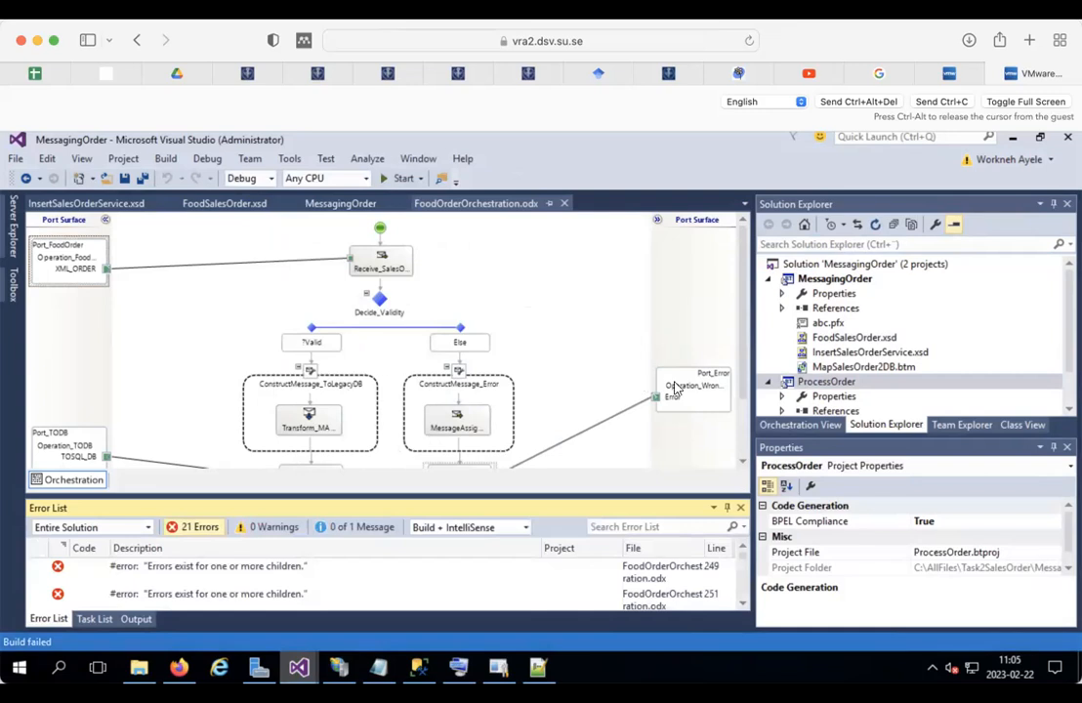
Step: Inspect the 21 build errors in the Error List
drag(742, 314, 743, 227)
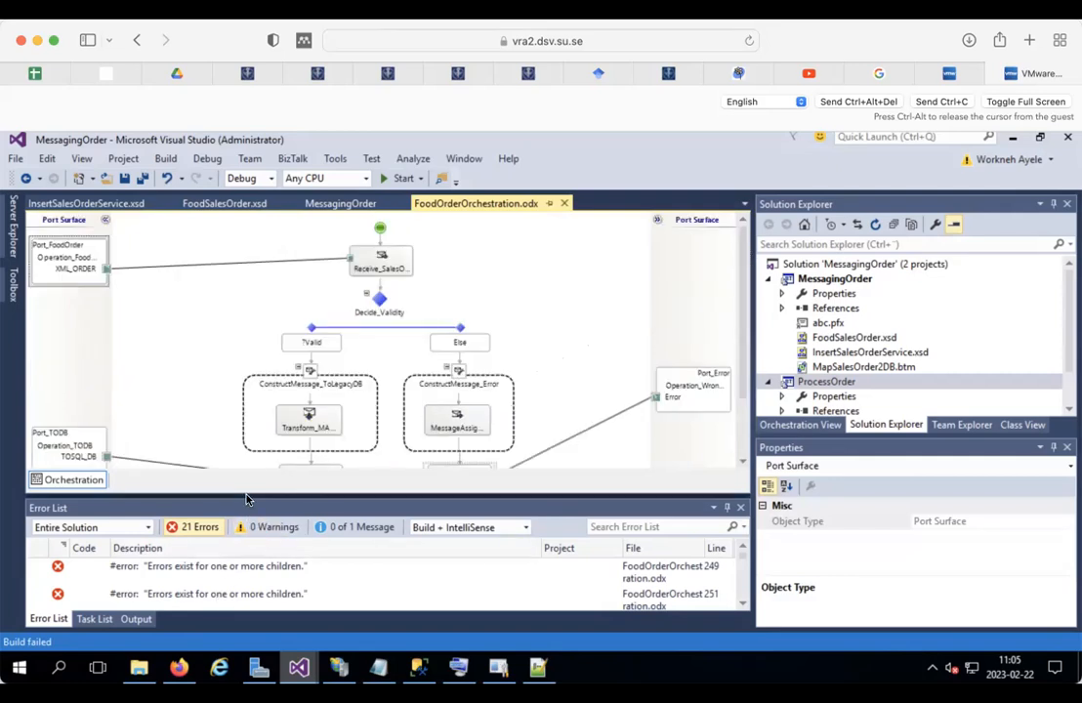
click(202, 571)
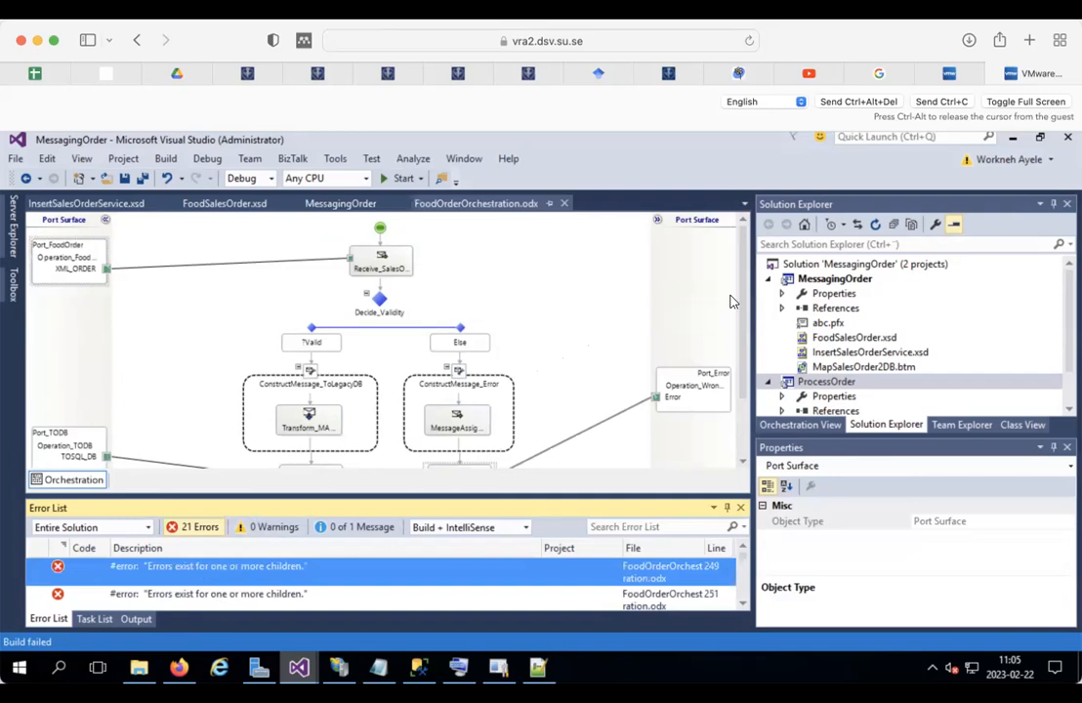
click(820, 265)
Step: Clean and build the whole MessagingOrder solution again
right_click(820, 268)
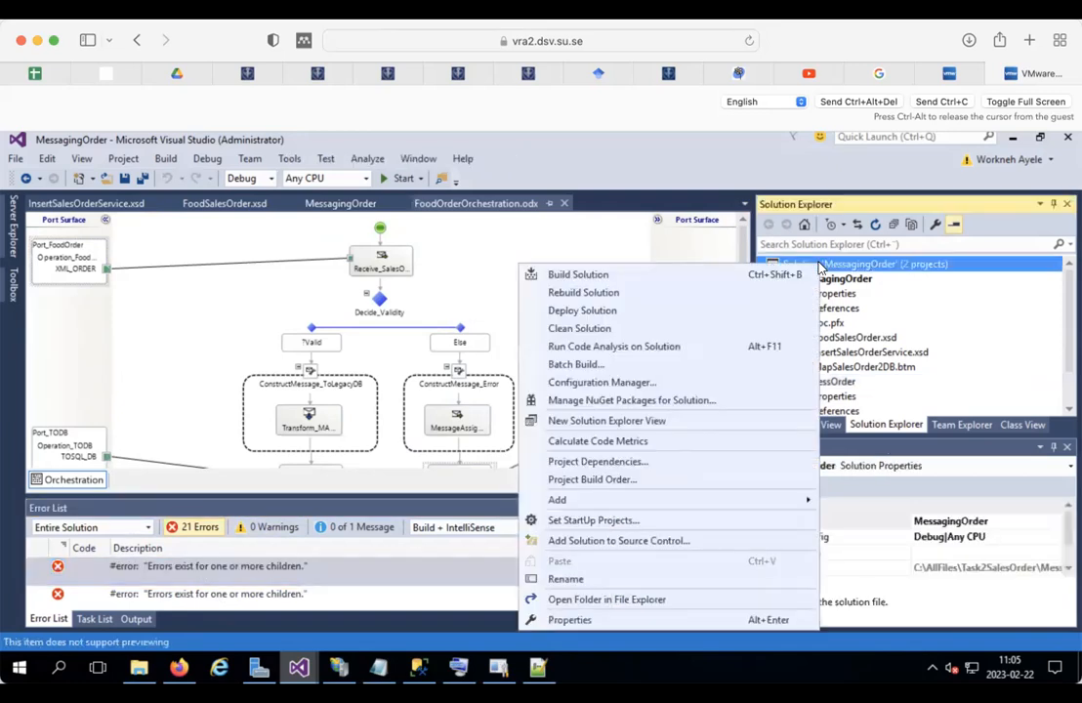
click(608, 330)
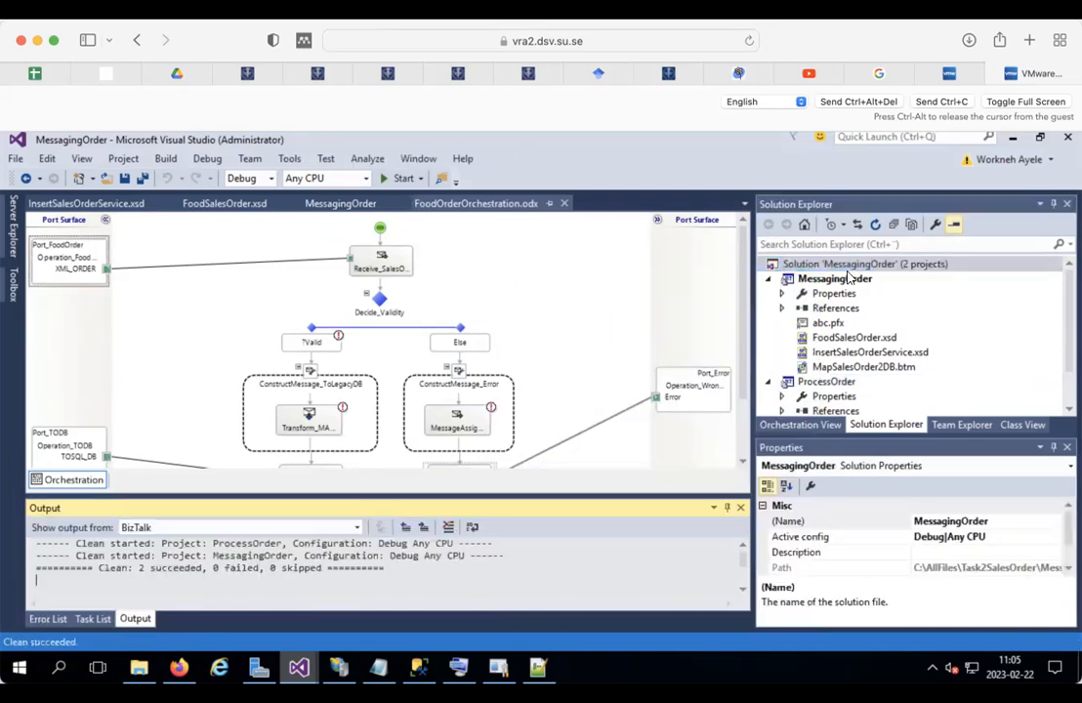
right_click(822, 268)
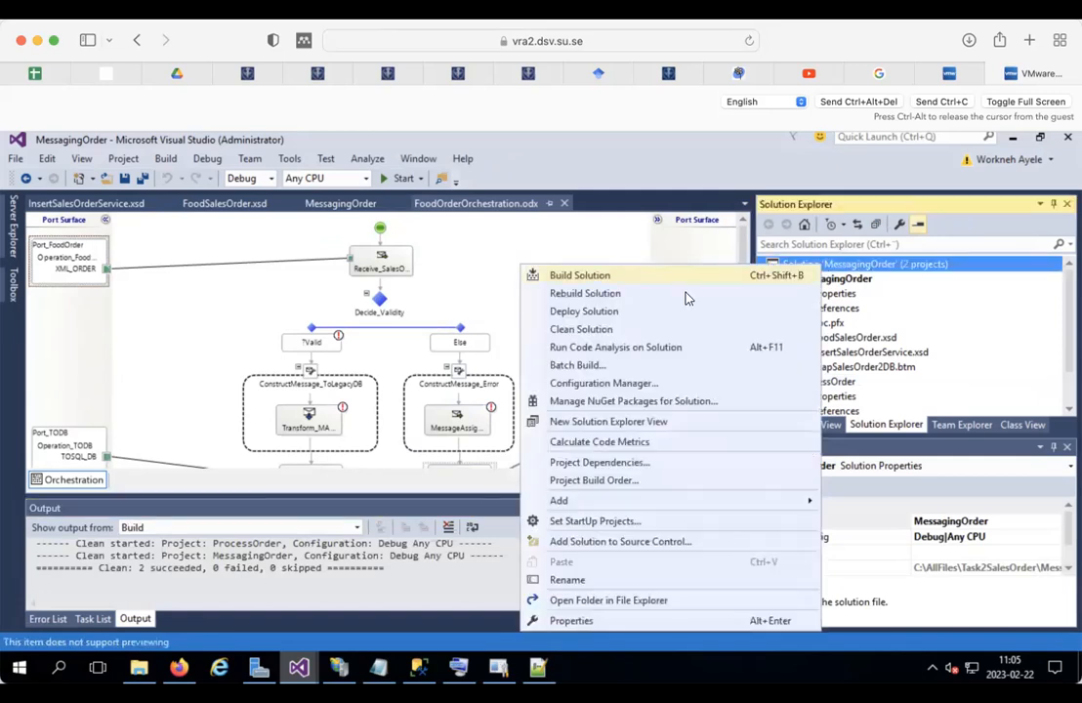
click(625, 277)
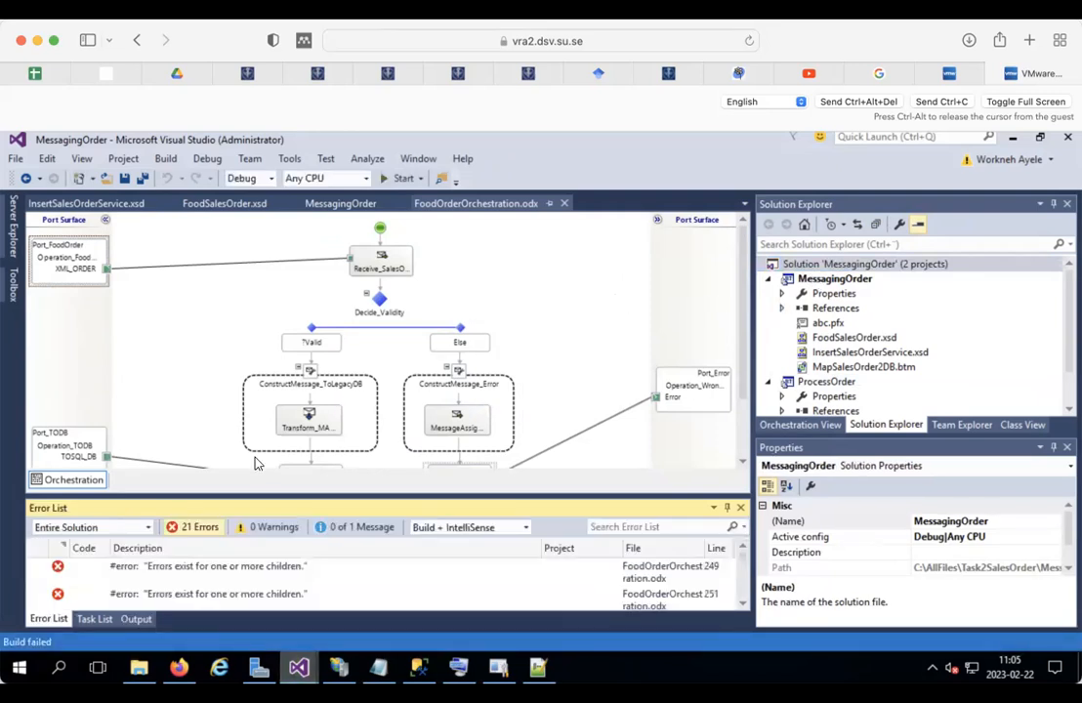
Step: Trace the missing 'PortType_FoodOrder' error to the Port_FoodOrder port on the orchestration surface
click(220, 568)
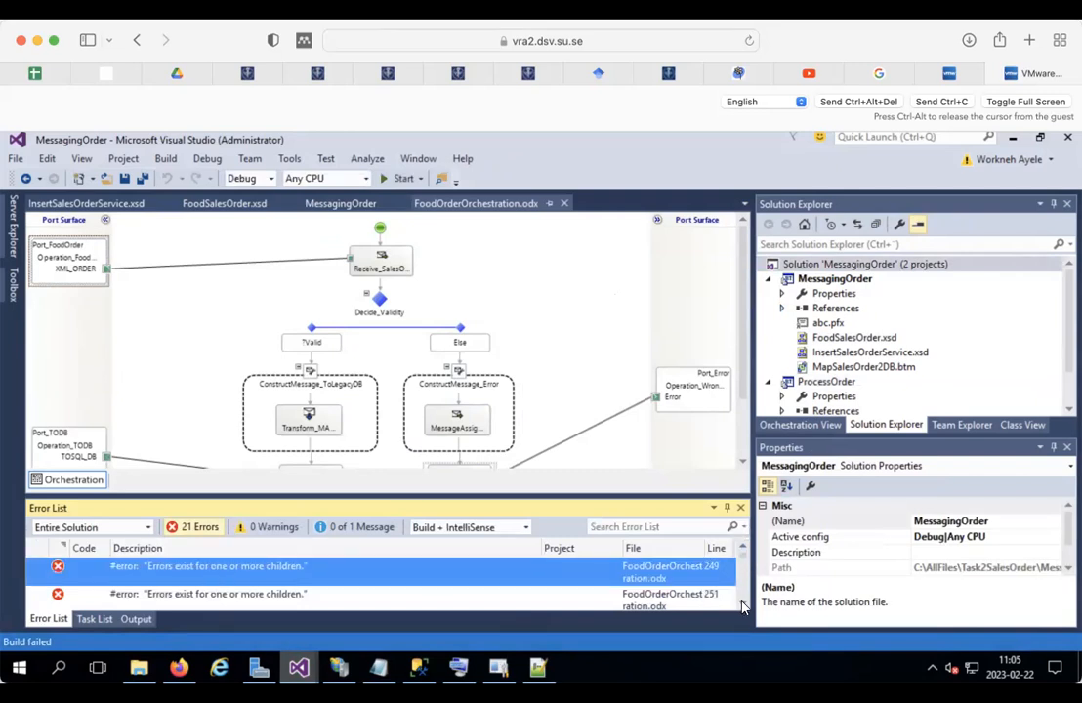
scroll(742, 608, down, 3)
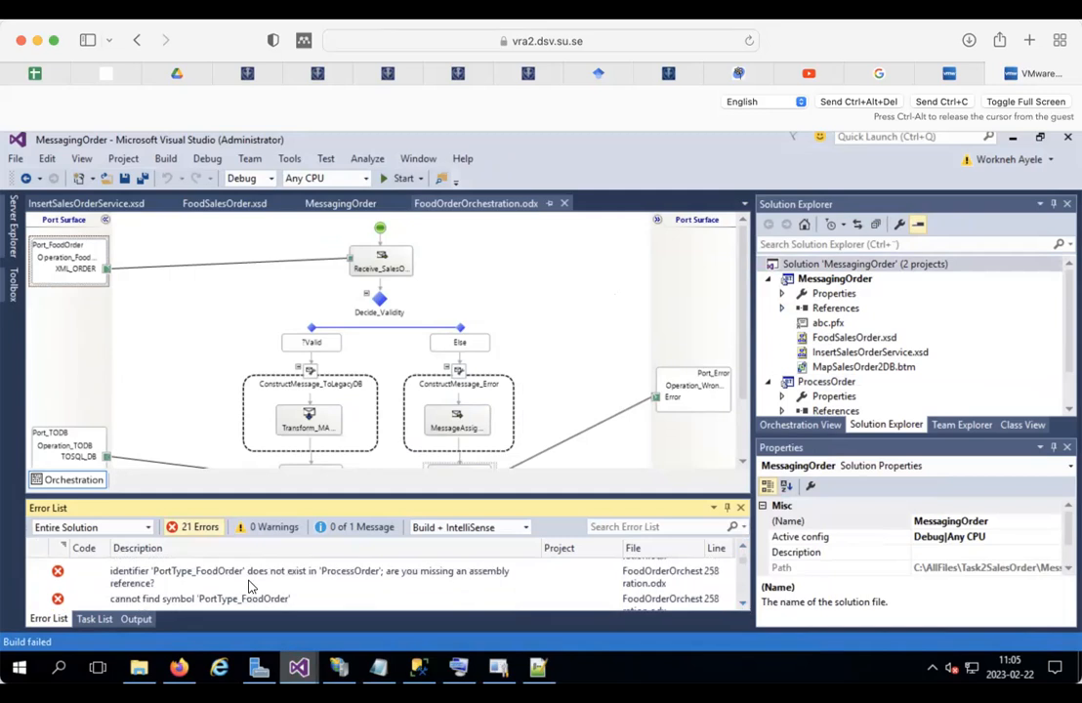
click(201, 574)
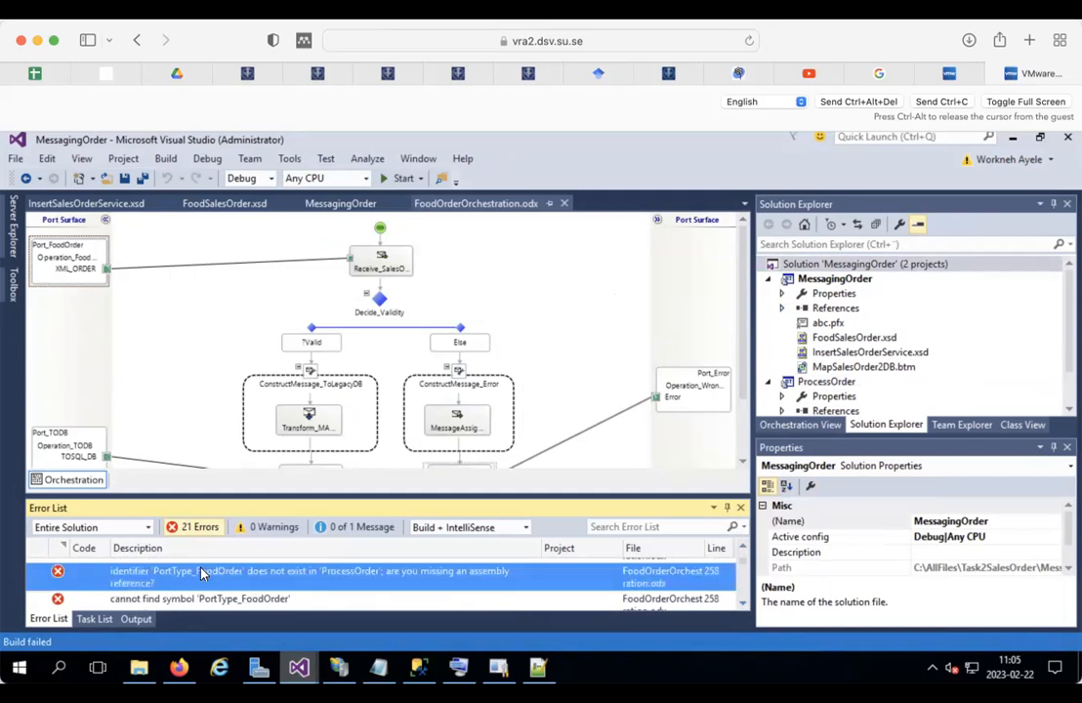
double_click(201, 573)
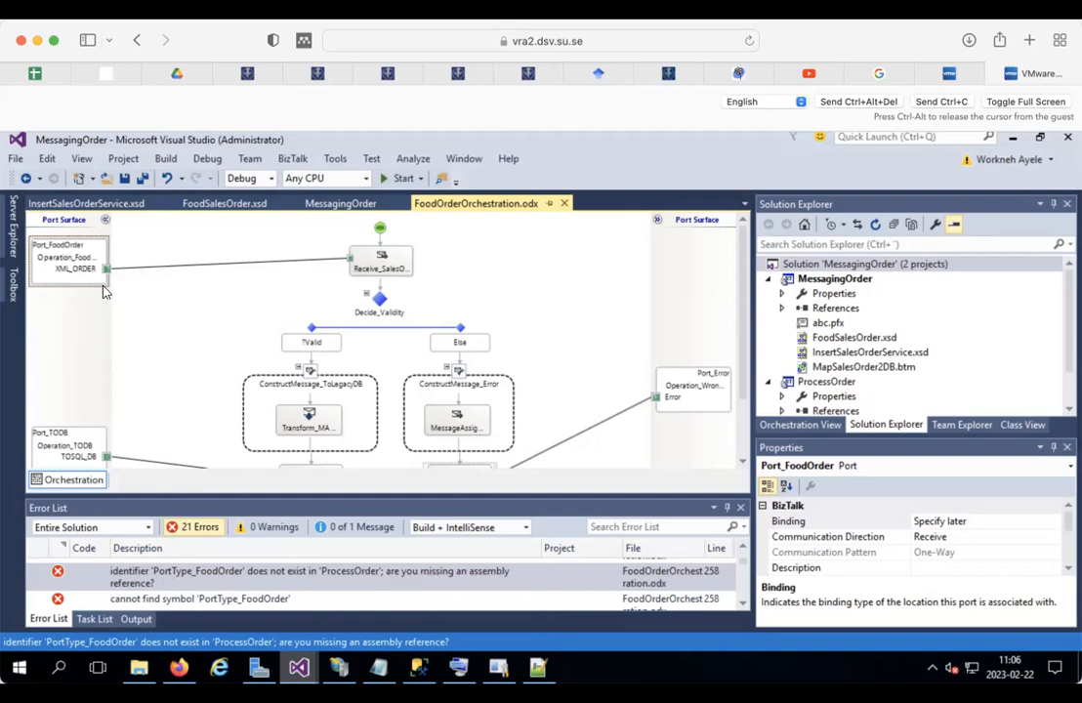
click(75, 303)
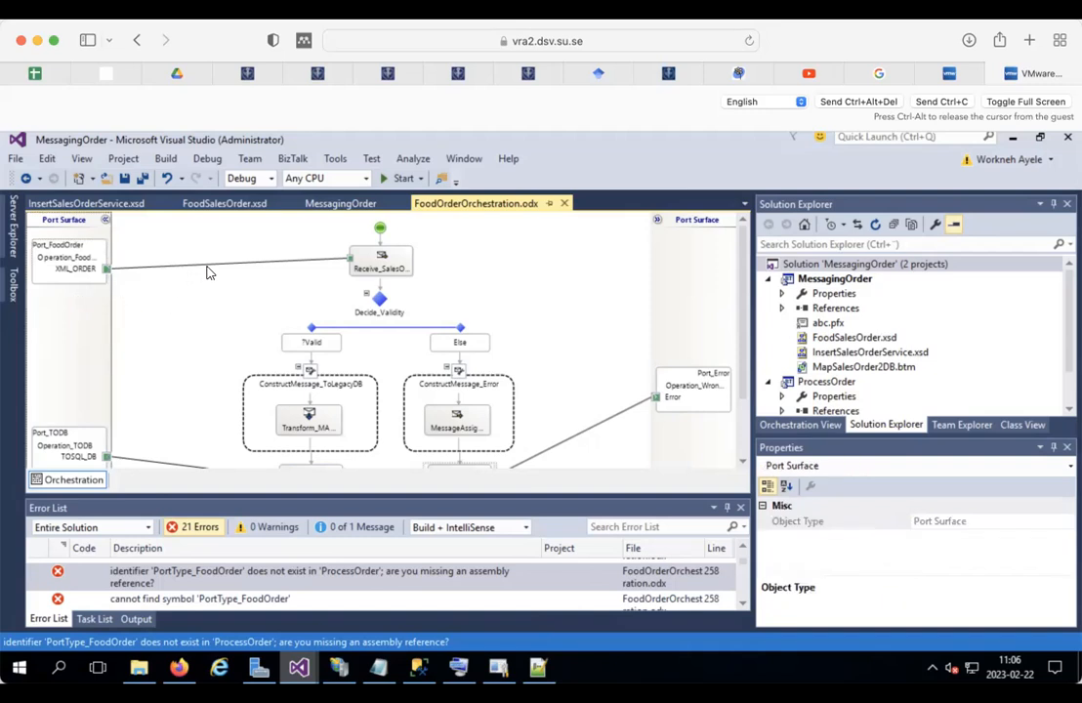
click(176, 265)
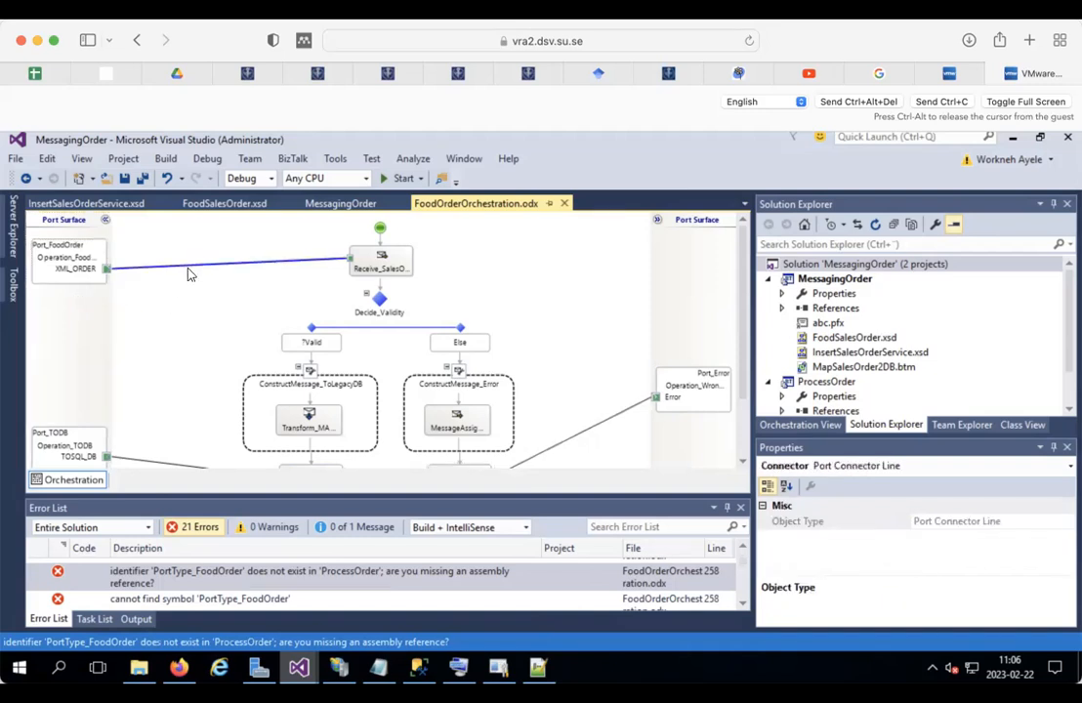
right_click(69, 318)
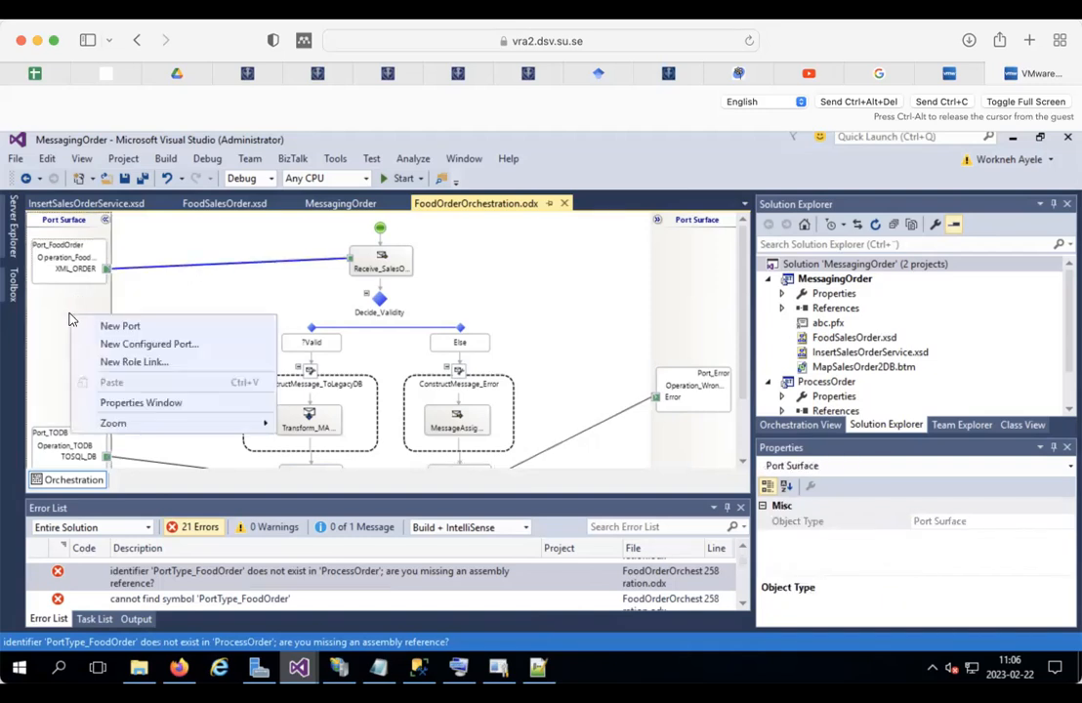
Step: Add receive port Port_Foodorder_new using a new one-way internal port type PortType_FO, binding specified later
click(173, 344)
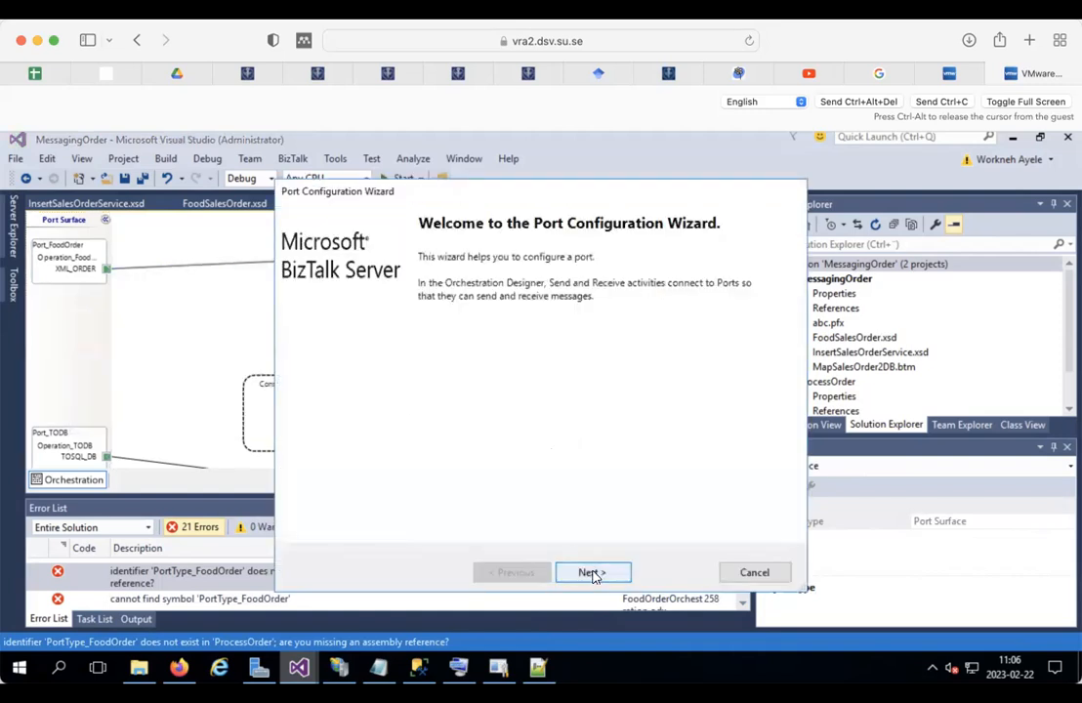
click(592, 573)
click(353, 288)
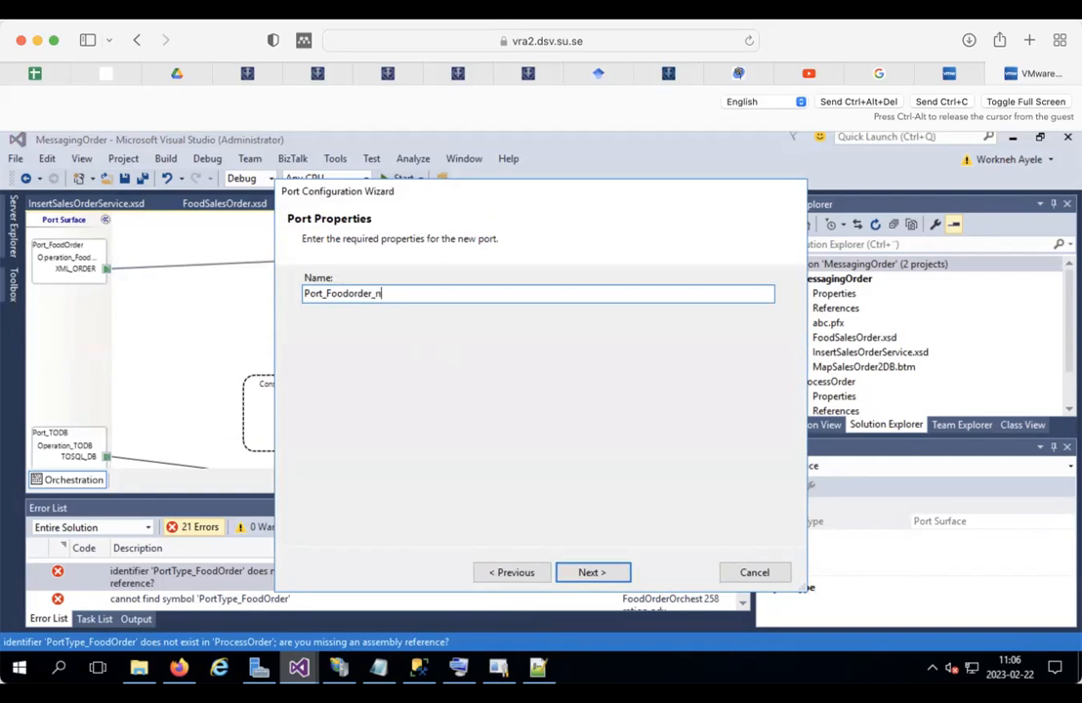
click(589, 572)
click(374, 356)
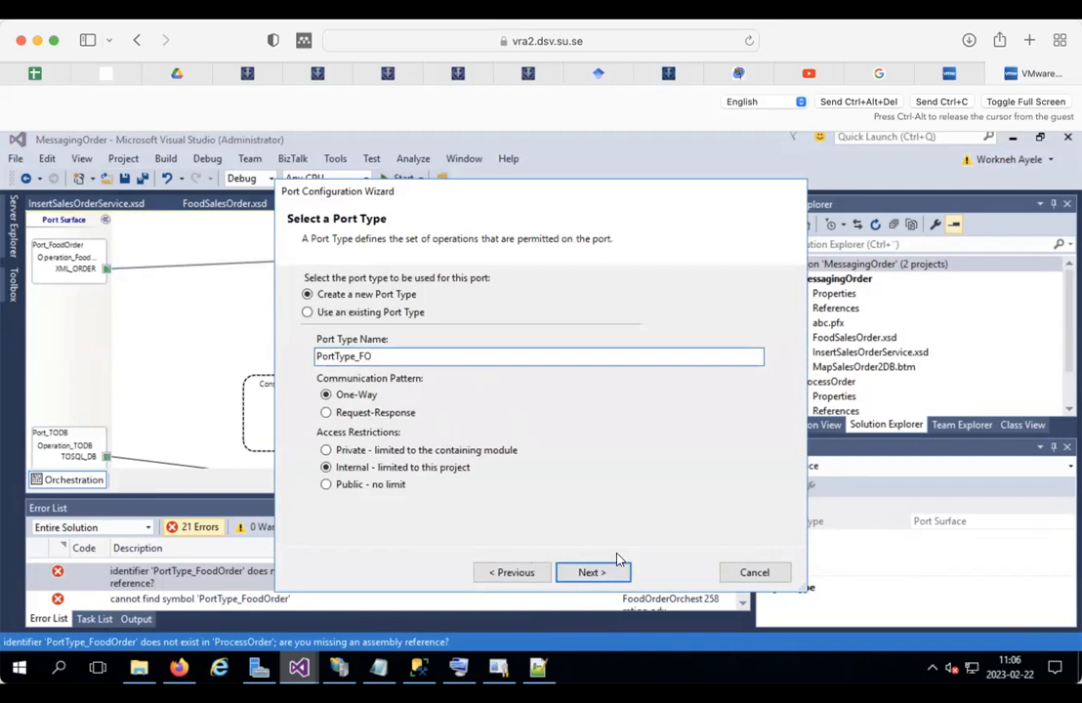
click(602, 573)
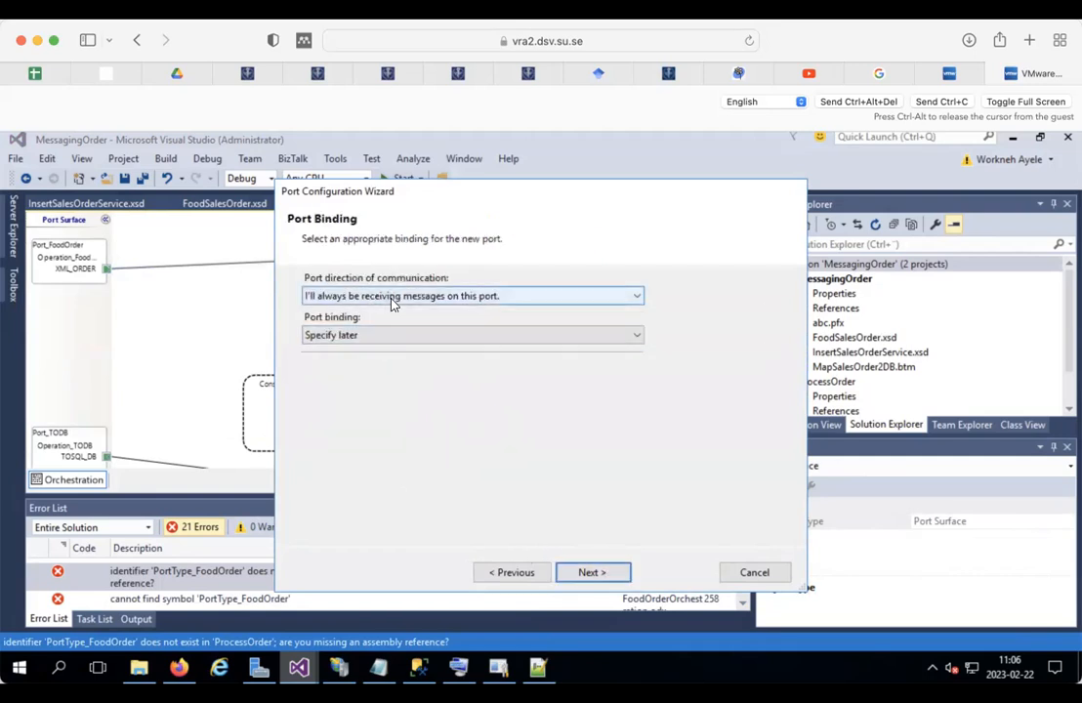
click(606, 575)
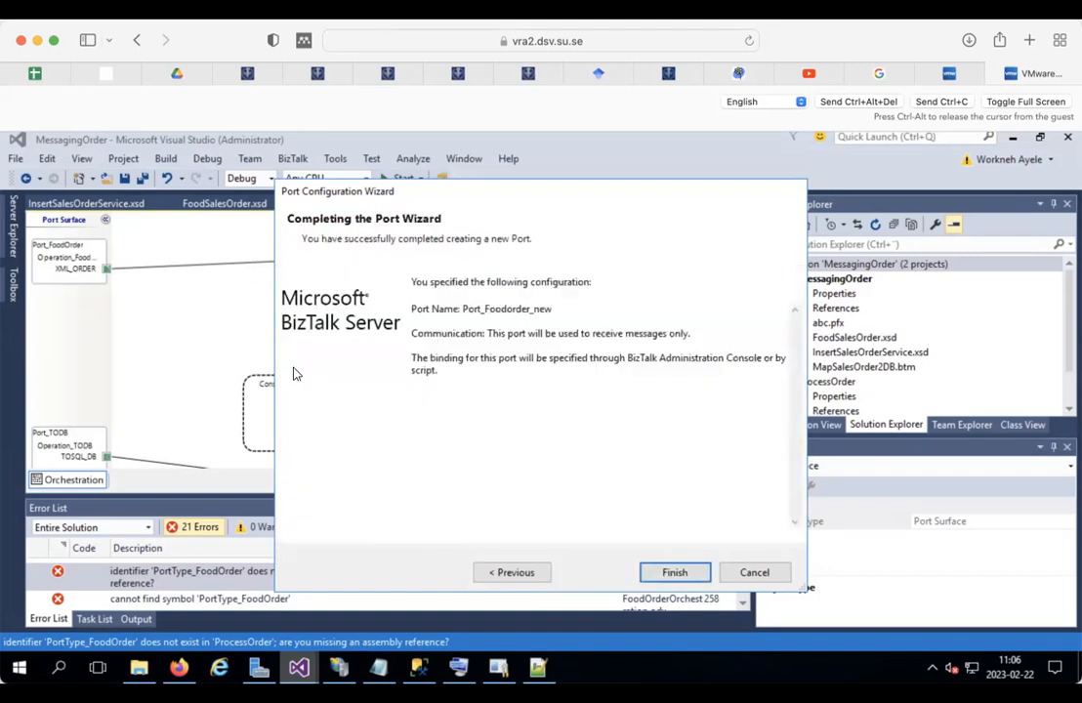
click(695, 575)
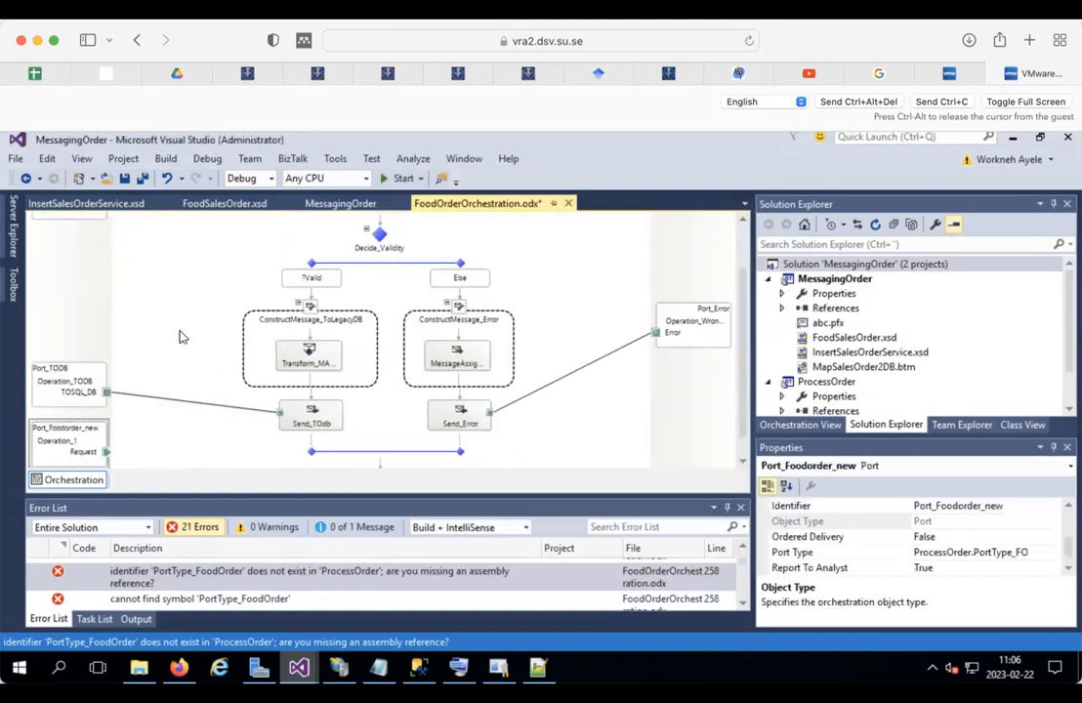
Step: Delete Port_FoodOrder's link to Receive_SalesOrder and connect Port_Foodorder_new to that receive shape instead
drag(70, 430, 62, 257)
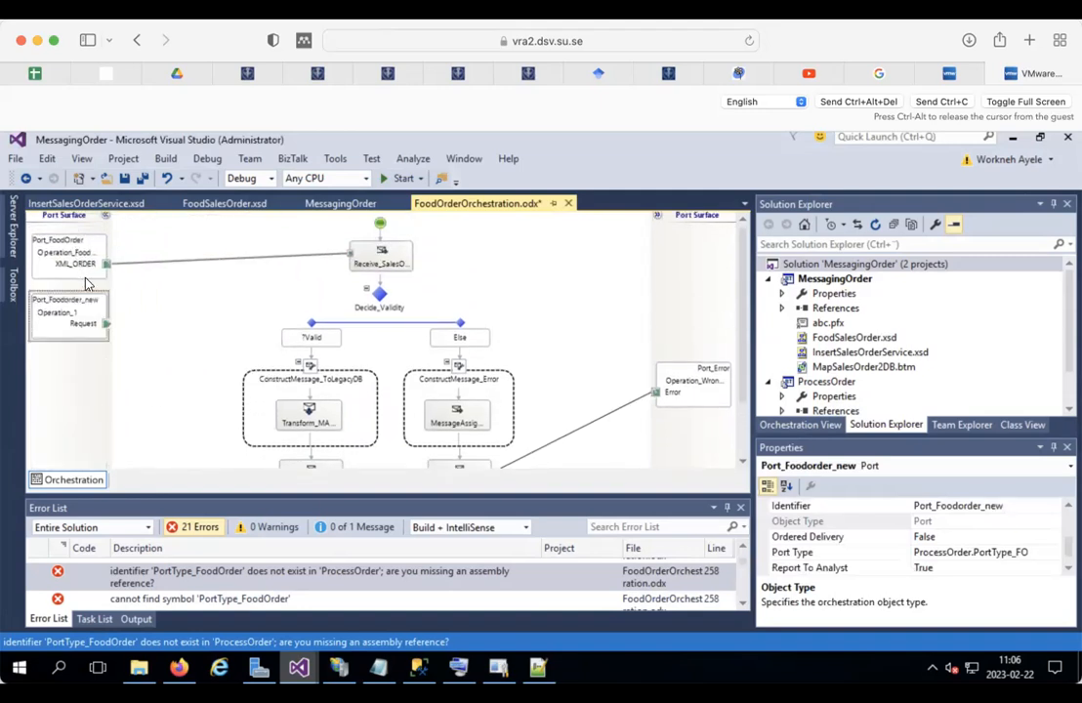
click(82, 256)
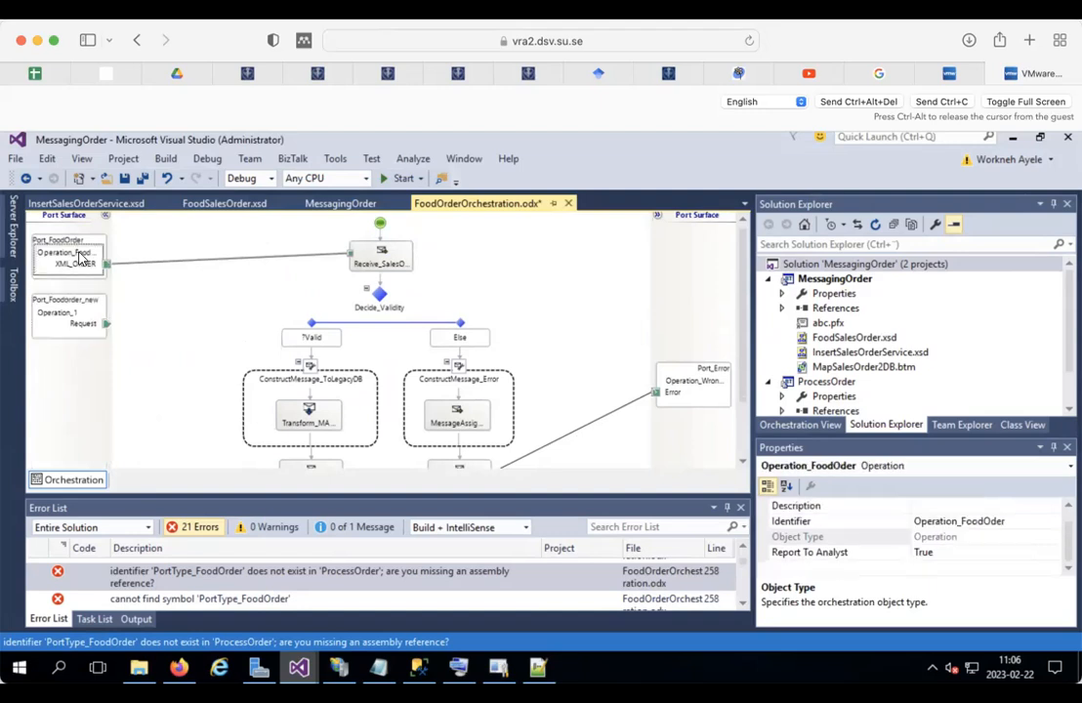
click(801, 425)
scroll(952, 352, down, 5)
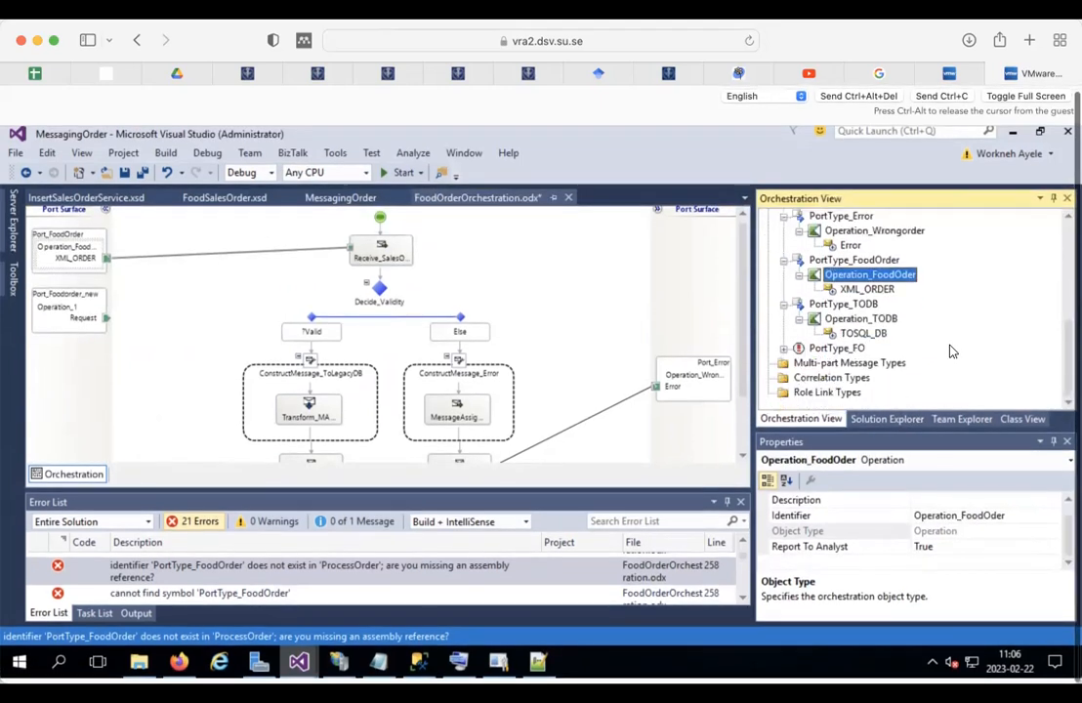
click(147, 261)
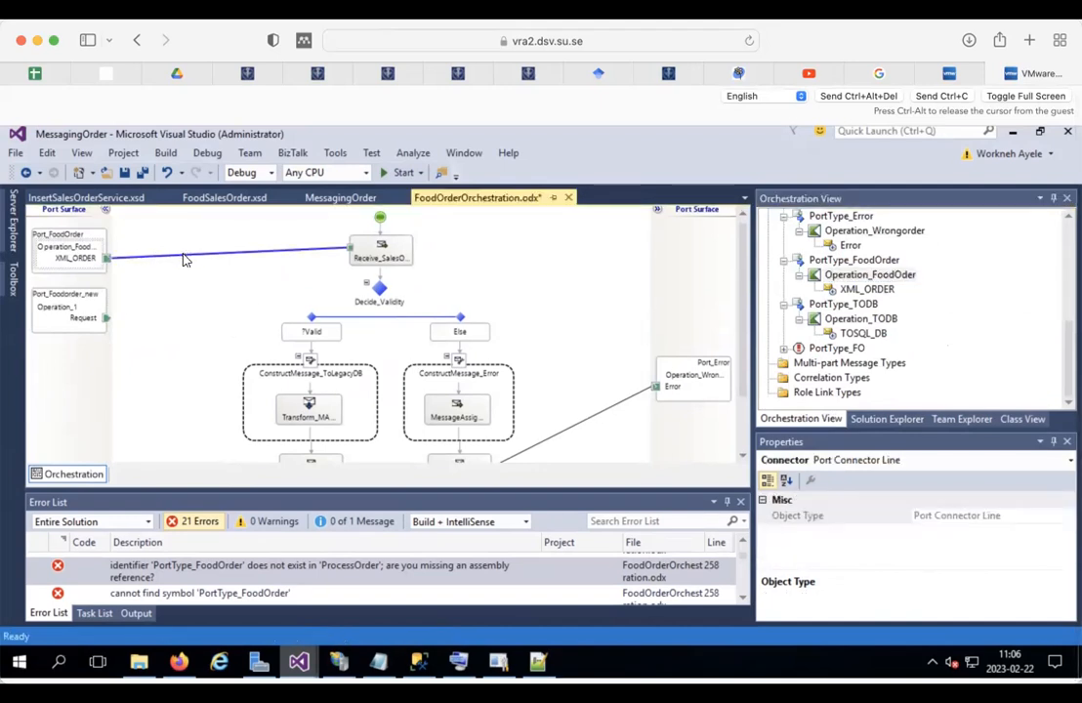
right_click(184, 255)
click(211, 266)
drag(105, 290, 360, 236)
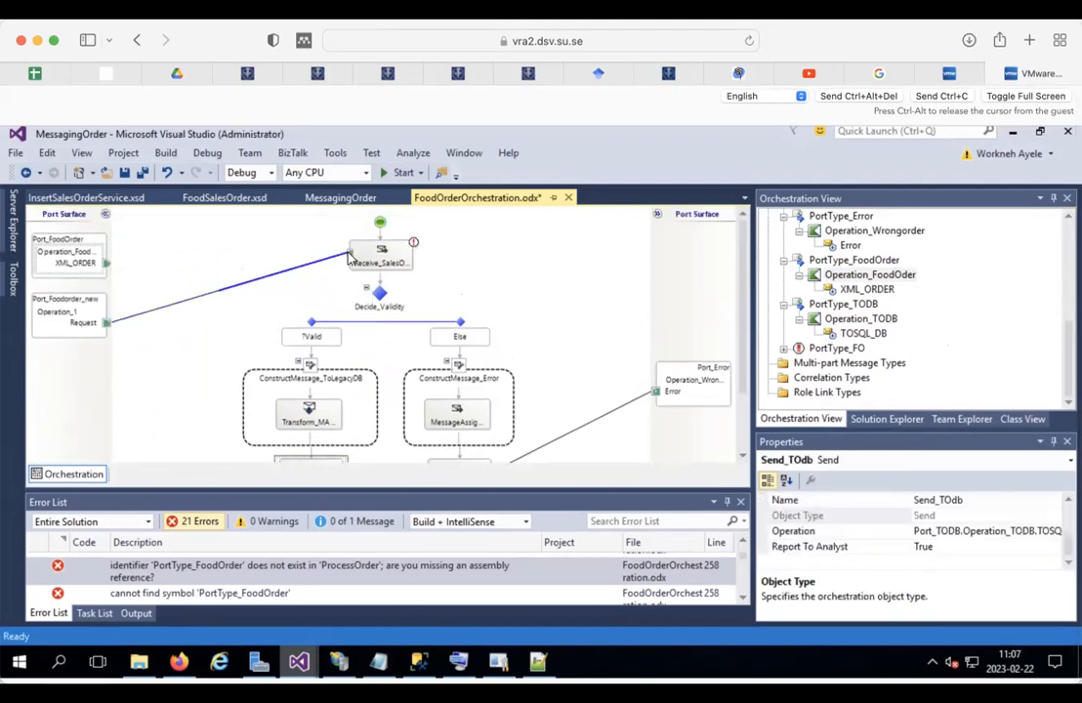
Step: Delete the old Port_FoodOrder port and save the orchestration
click(83, 248)
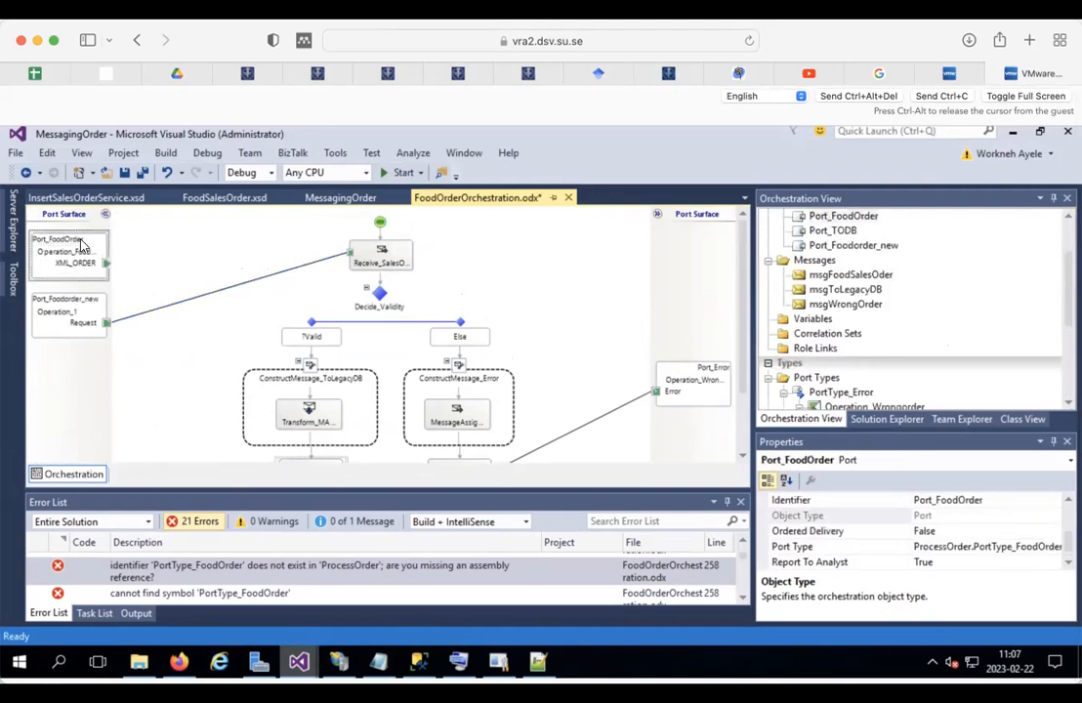
right_click(83, 248)
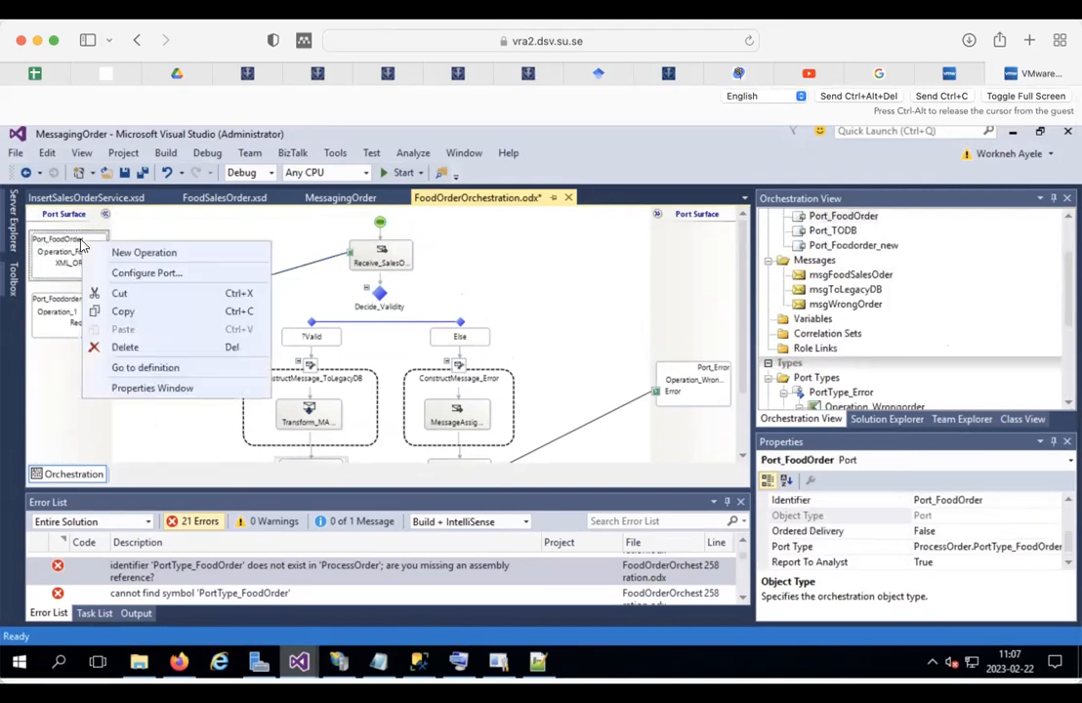
click(118, 345)
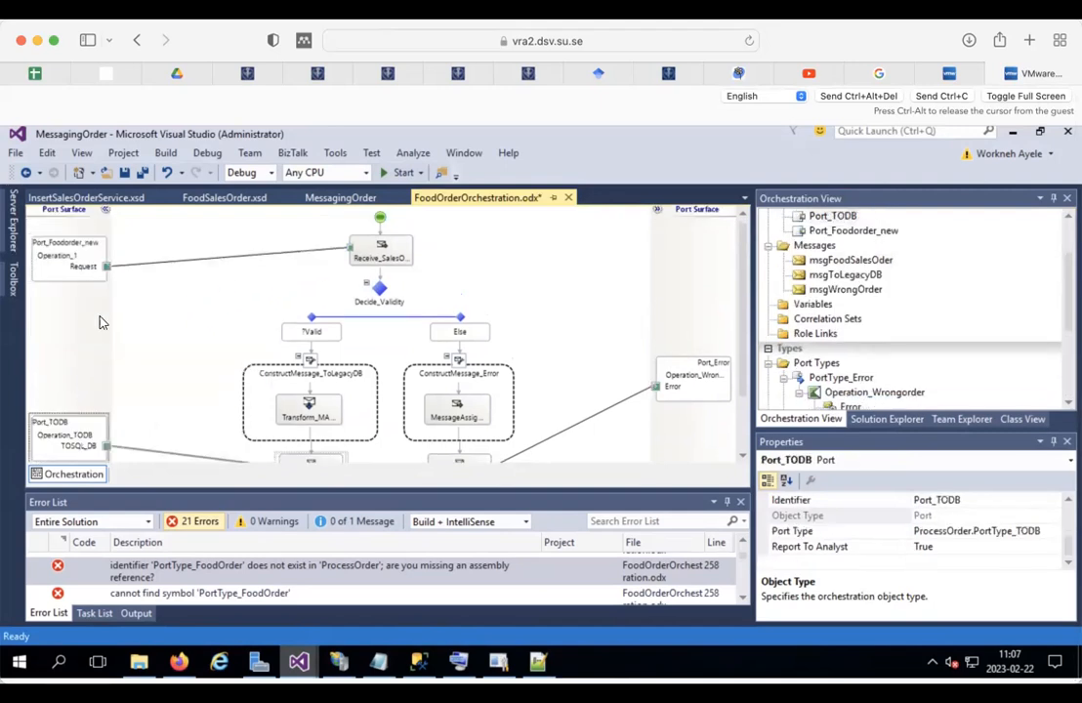
click(59, 250)
click(125, 173)
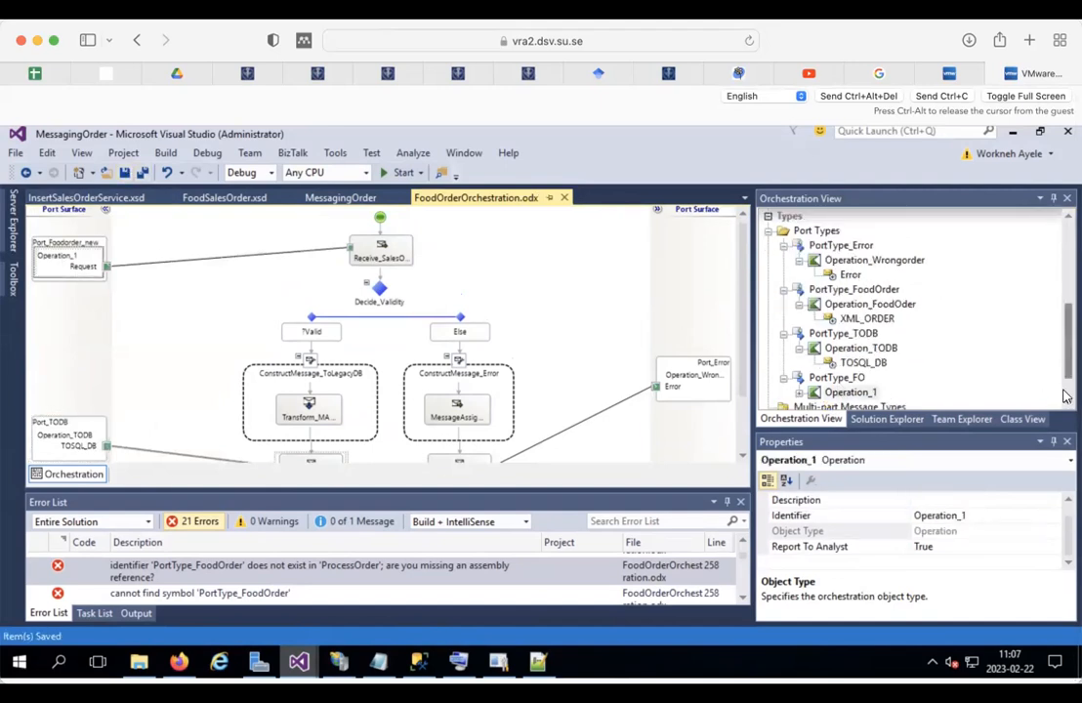
drag(1071, 360, 1069, 383)
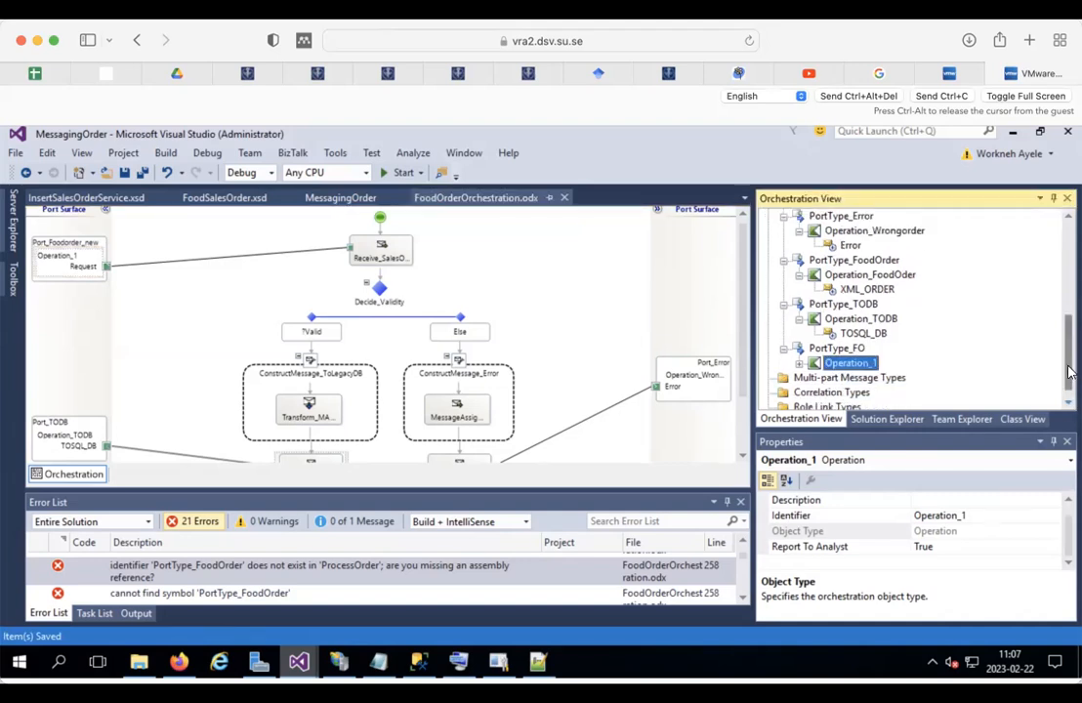
Step: Change Port_Foodorder_new's operation Identifier from Operation_1 to Operation_FoodOrder
scroll(957, 322, up, 2)
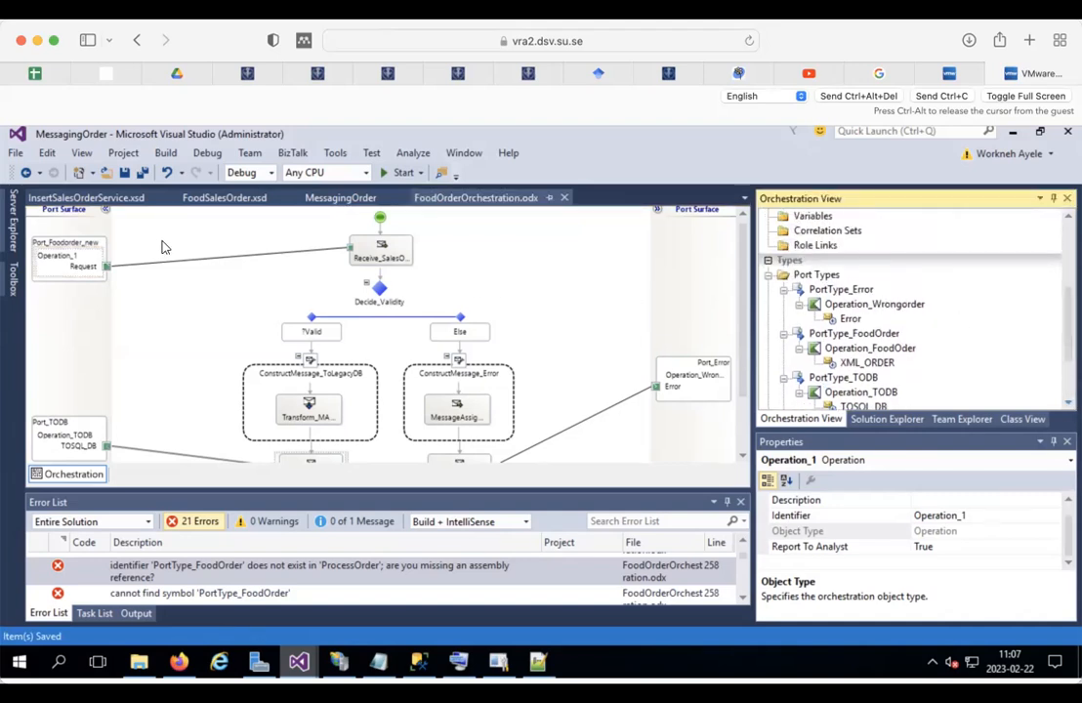
click(58, 244)
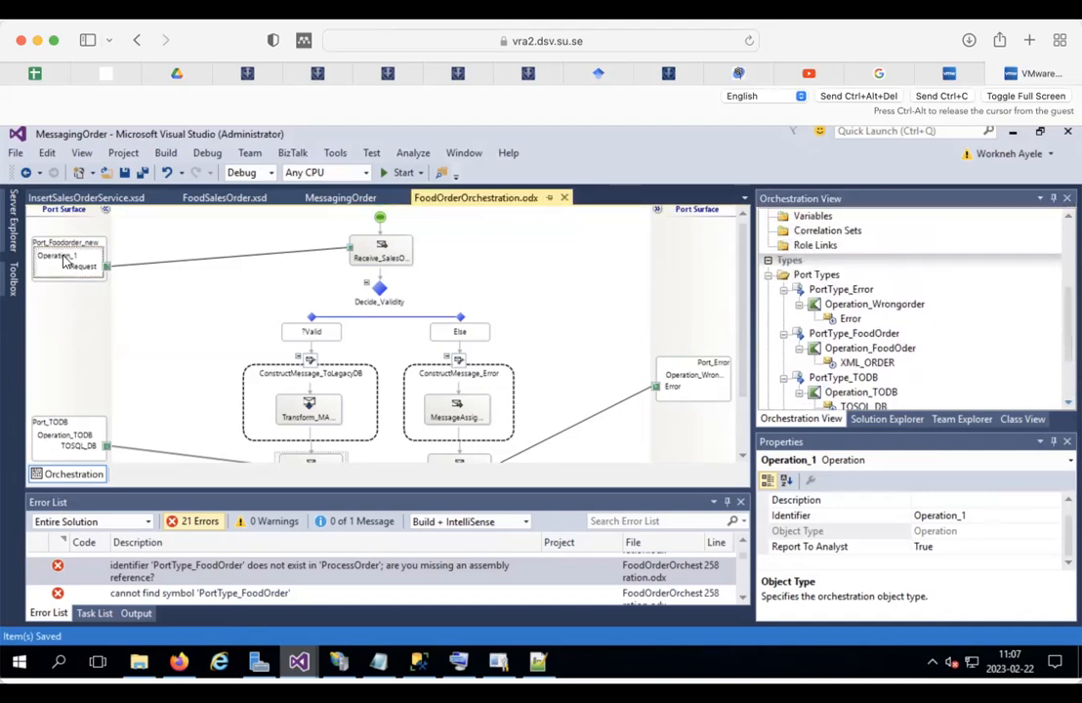
click(978, 516)
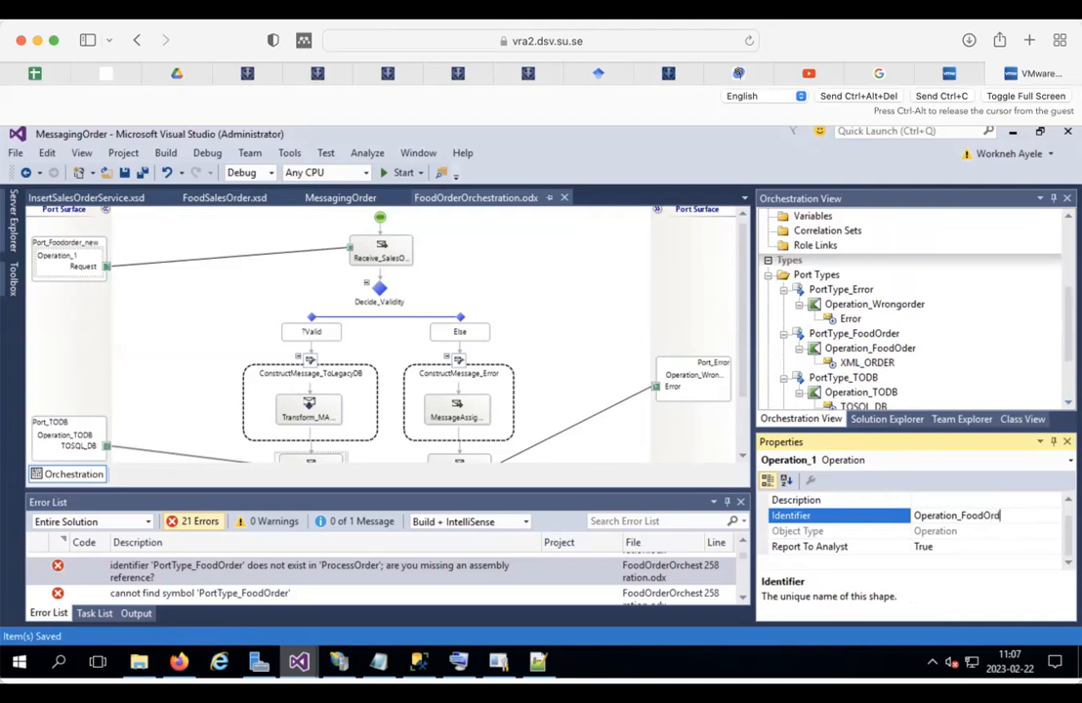
click(580, 314)
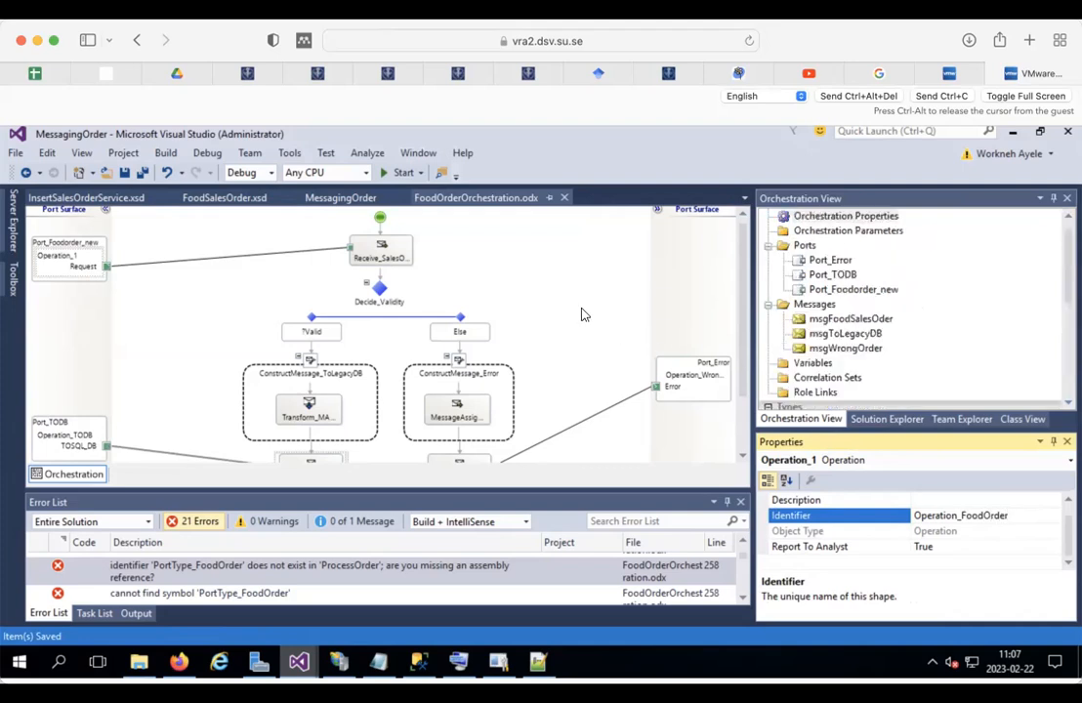
click(882, 418)
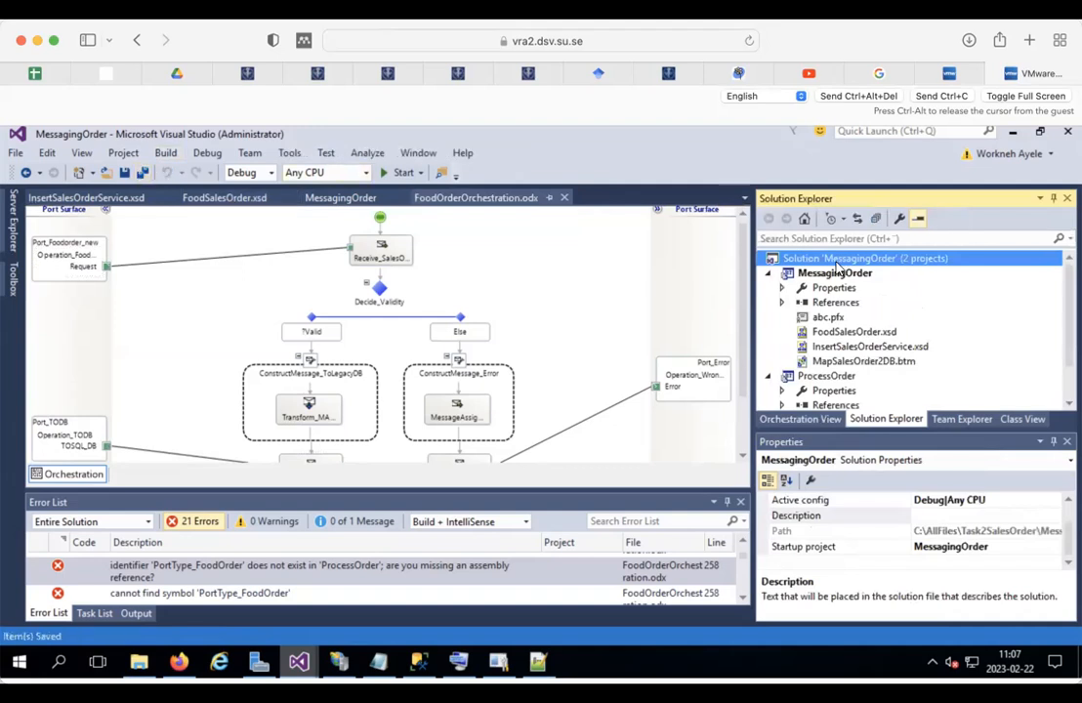
Step: Clean the solution, then build and deploy ProcessOrder: 2 succeeded, 0 failed
right_click(836, 265)
click(597, 329)
right_click(823, 378)
click(871, 249)
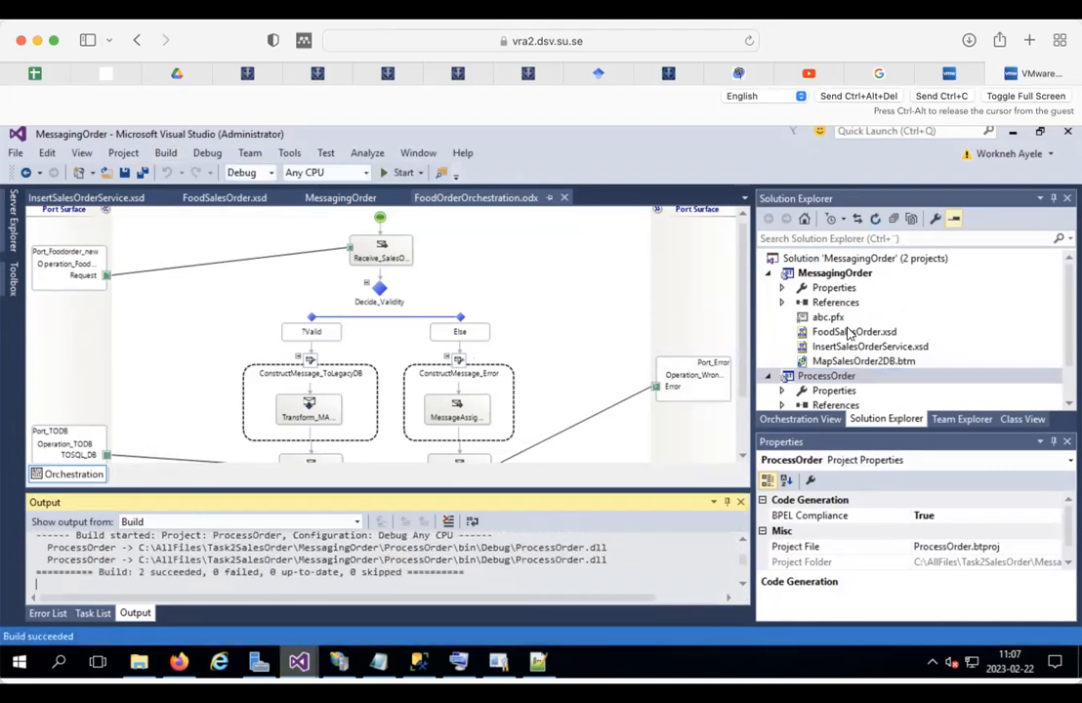
right_click(828, 377)
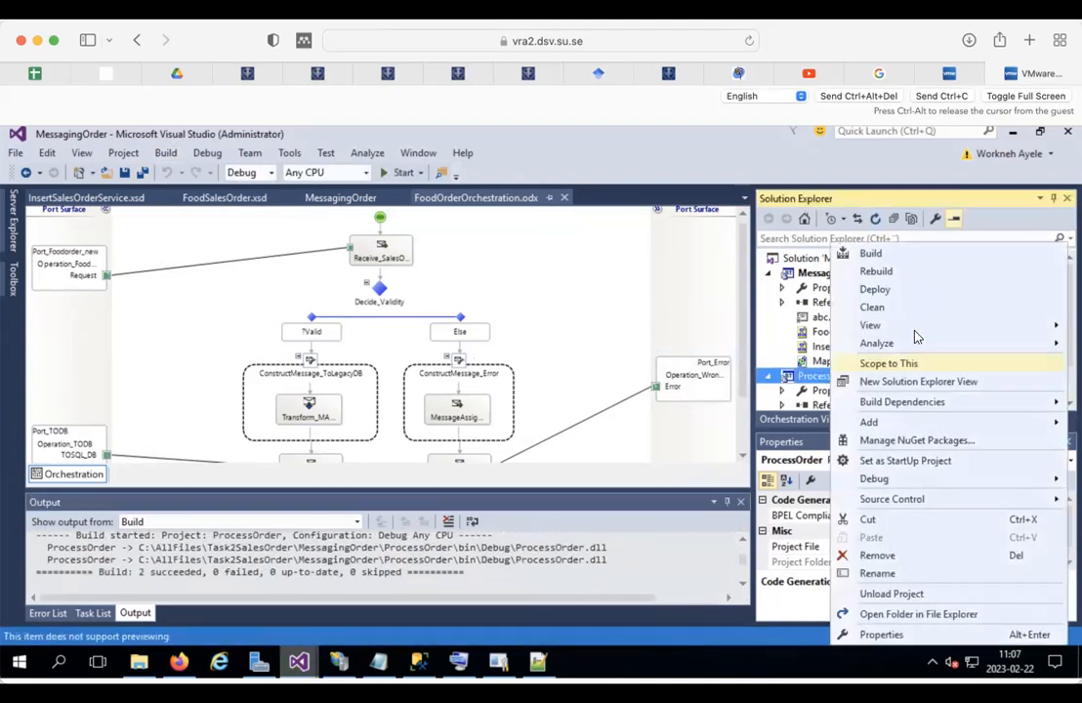
click(875, 290)
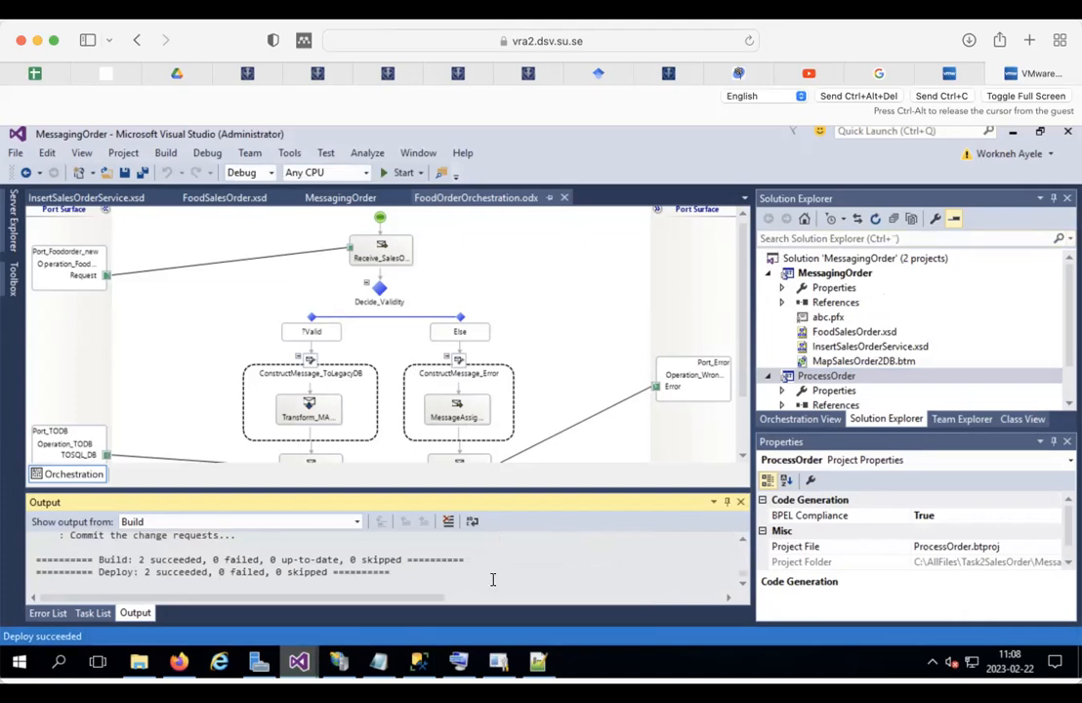
mouse_move(415, 662)
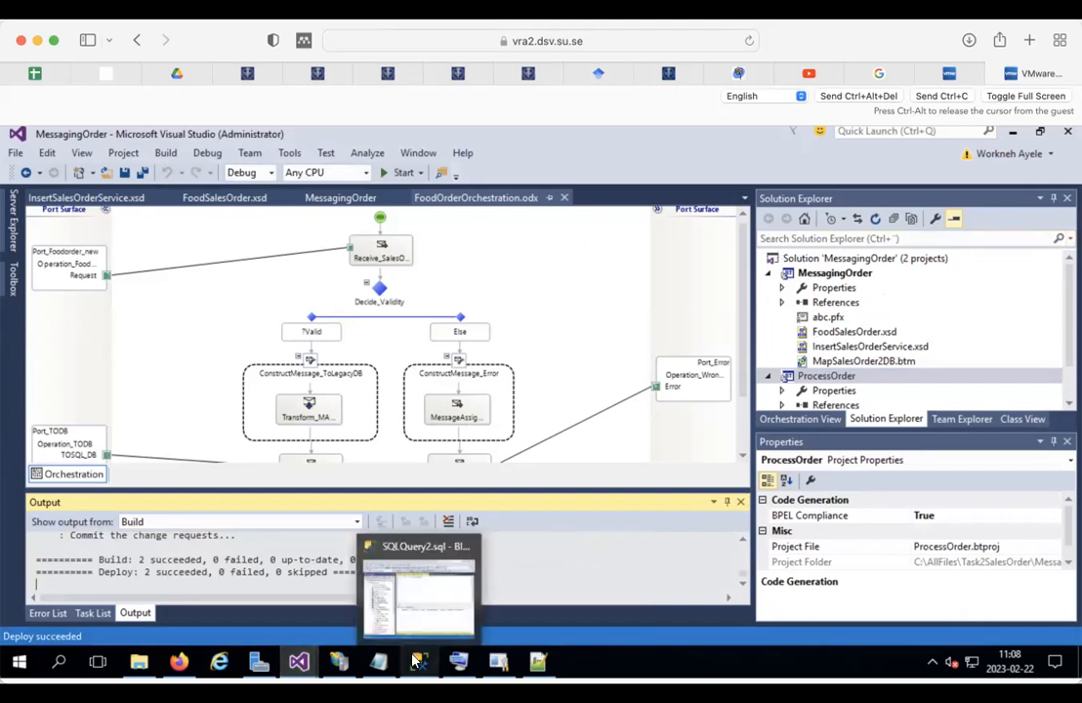
Step: In the BizTalk Admin Console, refresh the Applications list
click(501, 664)
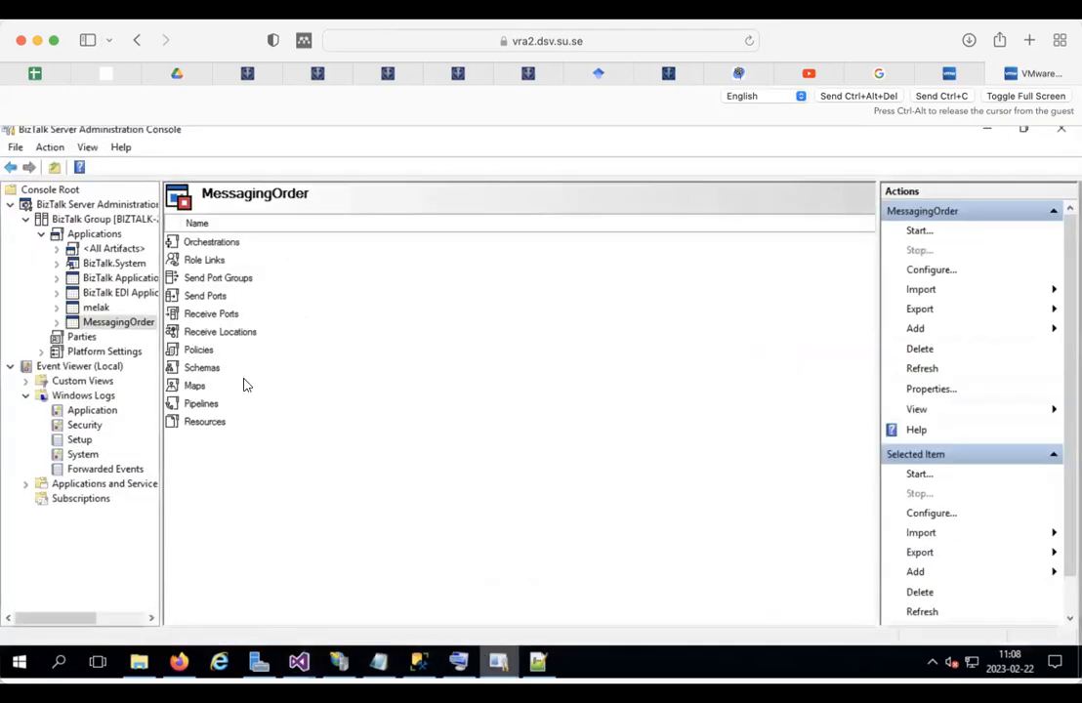
right_click(95, 325)
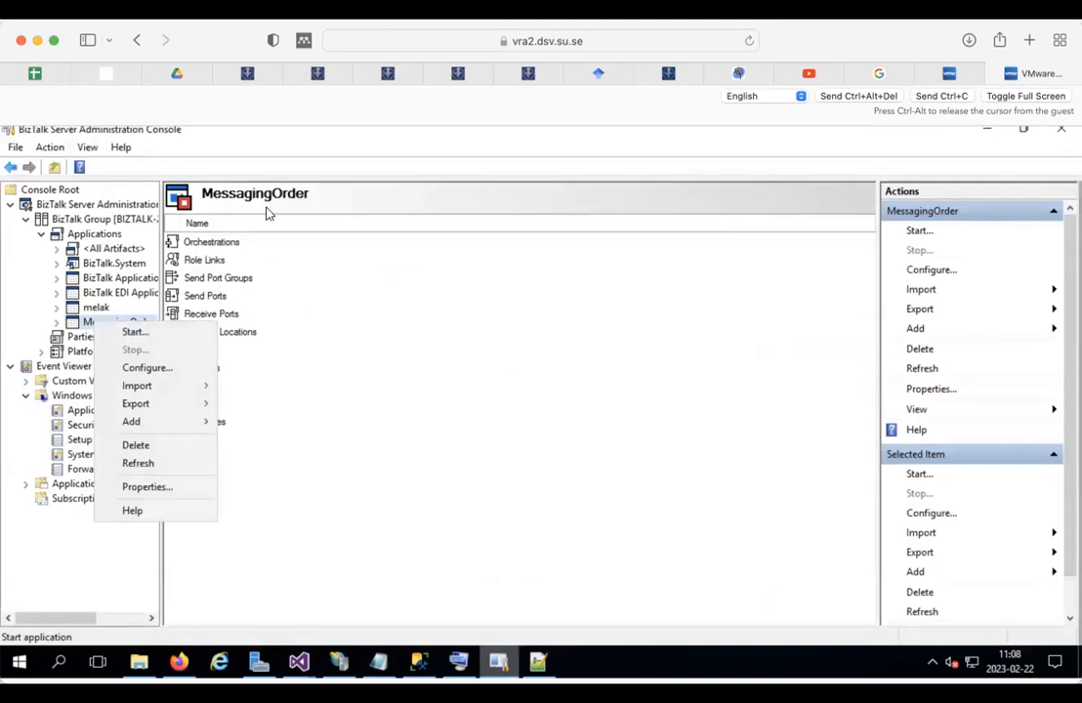
click(95, 235)
right_click(123, 238)
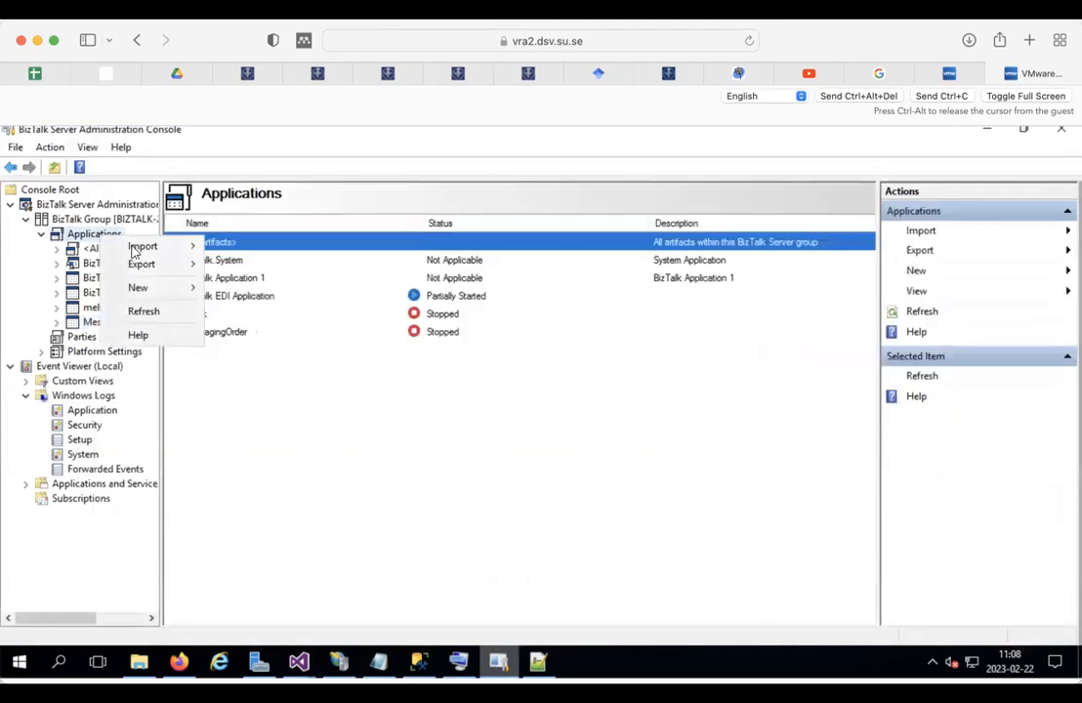
click(149, 312)
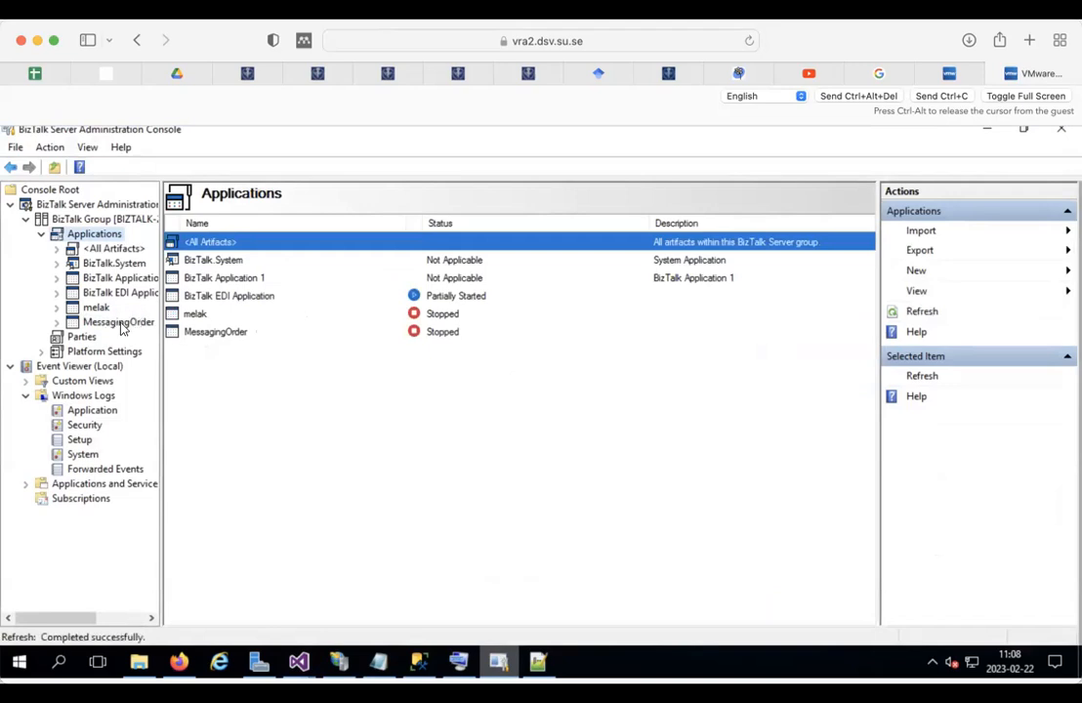
Step: Start MessagingOrder and agree to configure it first
click(123, 322)
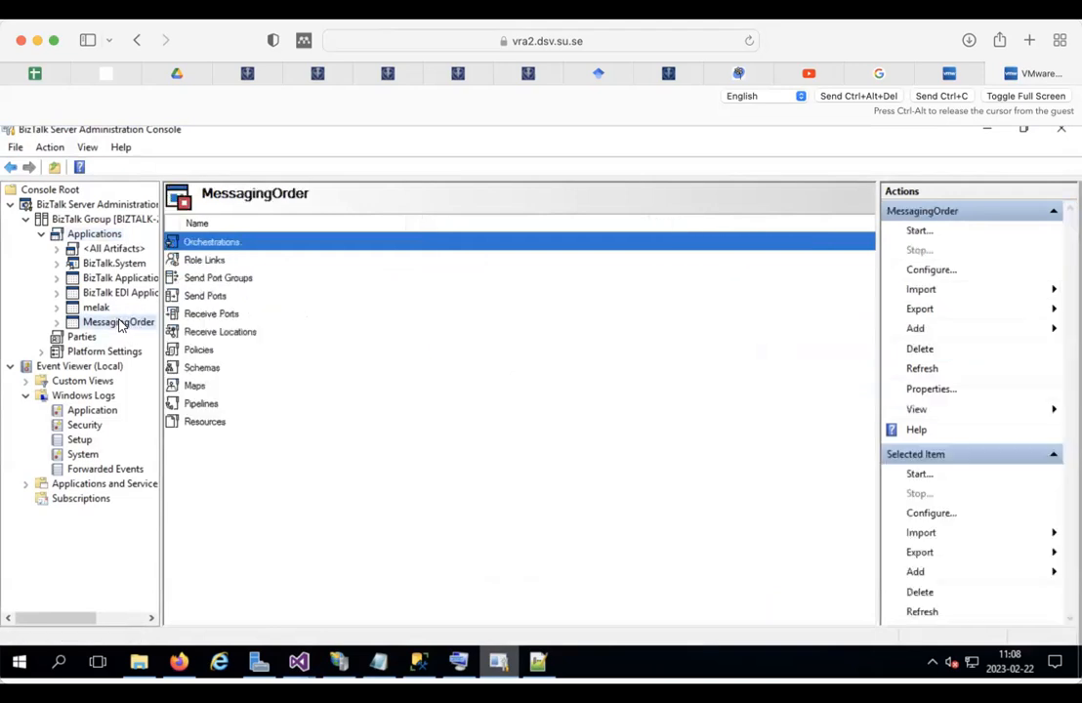
right_click(121, 322)
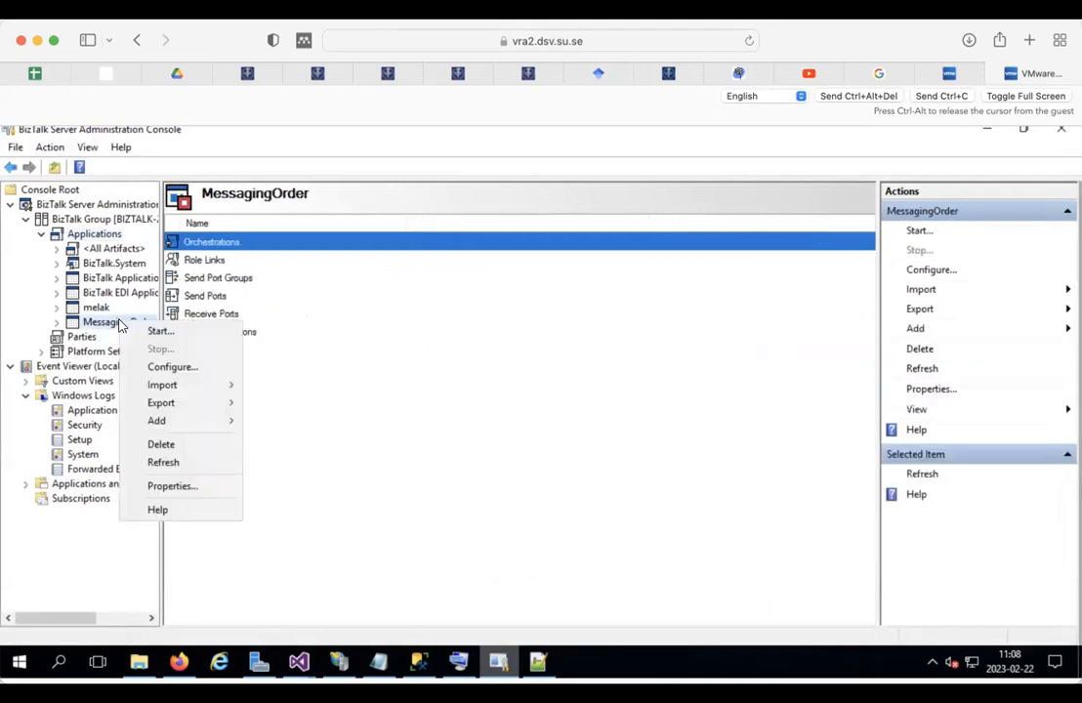
click(179, 335)
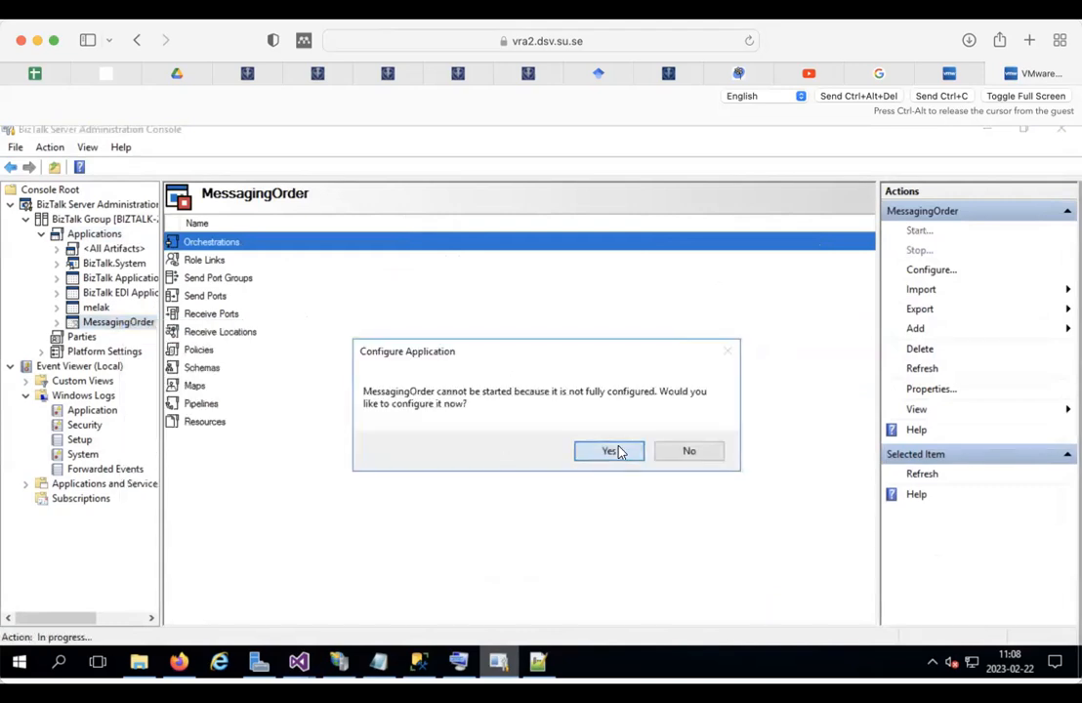
click(609, 451)
Step: Set FoodOrderOrchestration's host to BizTalkServerApplication, leaving Port_Foodorder_new unbound for now
click(400, 276)
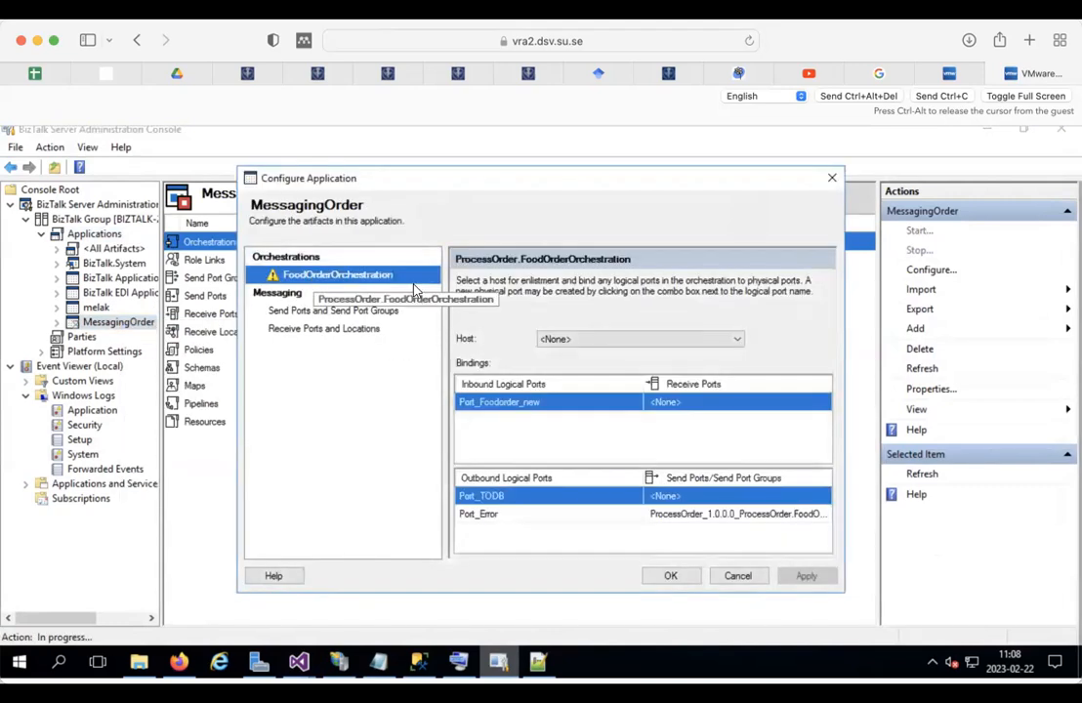
click(694, 403)
click(694, 403)
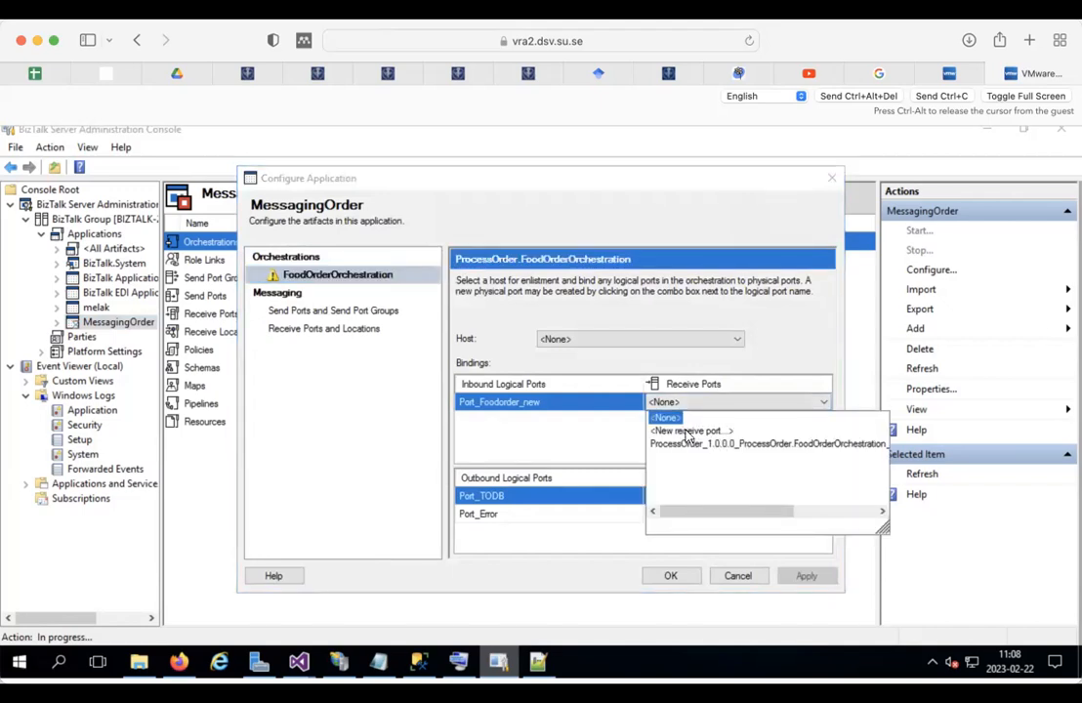
click(582, 338)
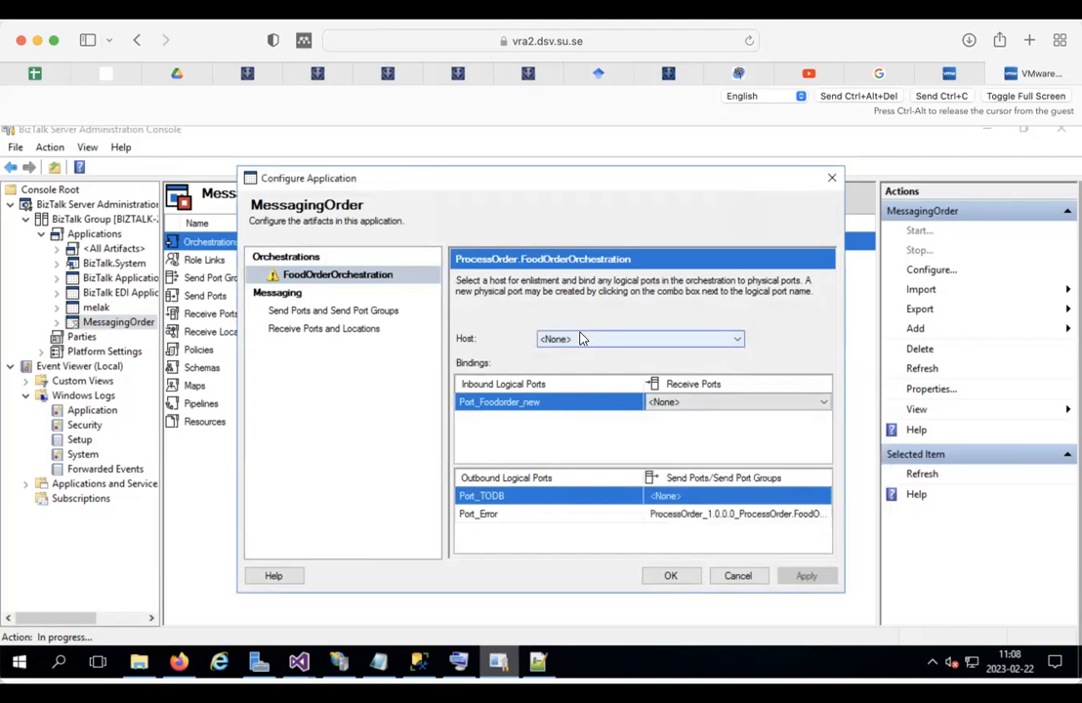
click(582, 337)
click(570, 339)
click(556, 362)
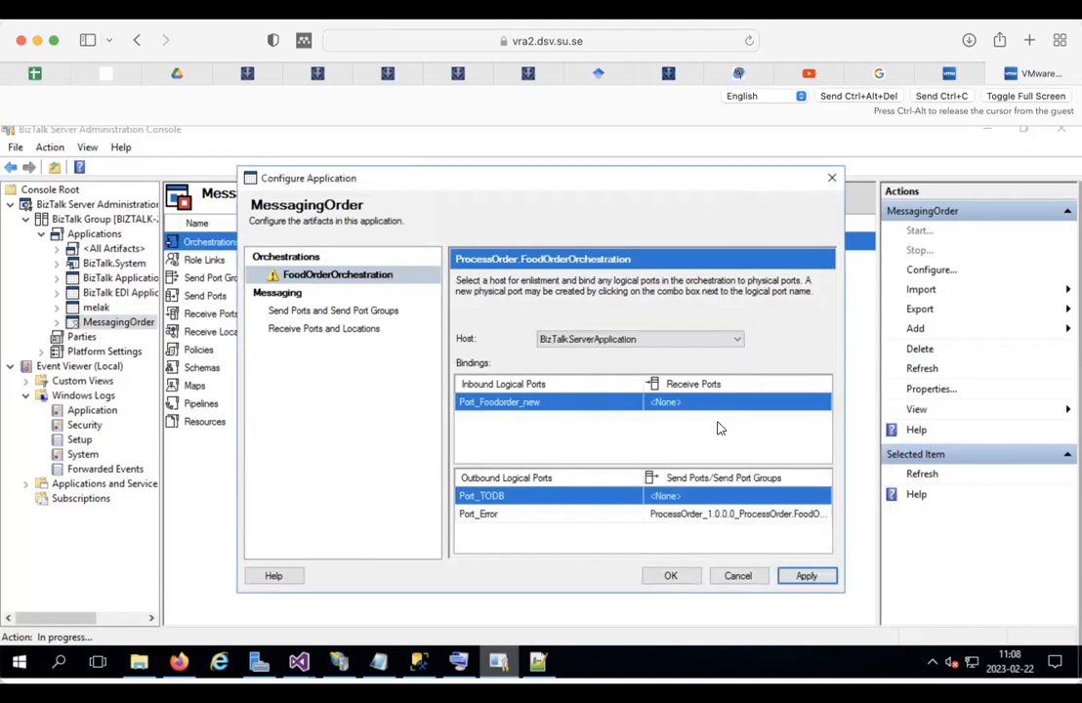
Step: Bind Port_TODB to SendPort2DB and drop down Port_Foodorder_new's receive port list
click(701, 496)
click(742, 496)
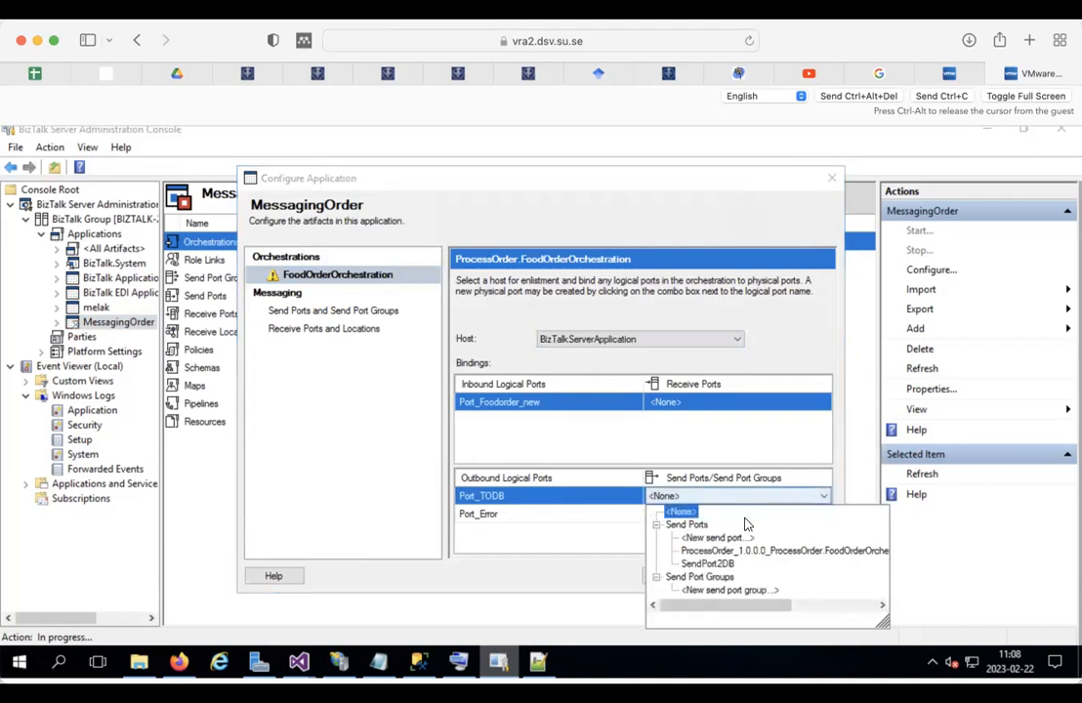
click(722, 564)
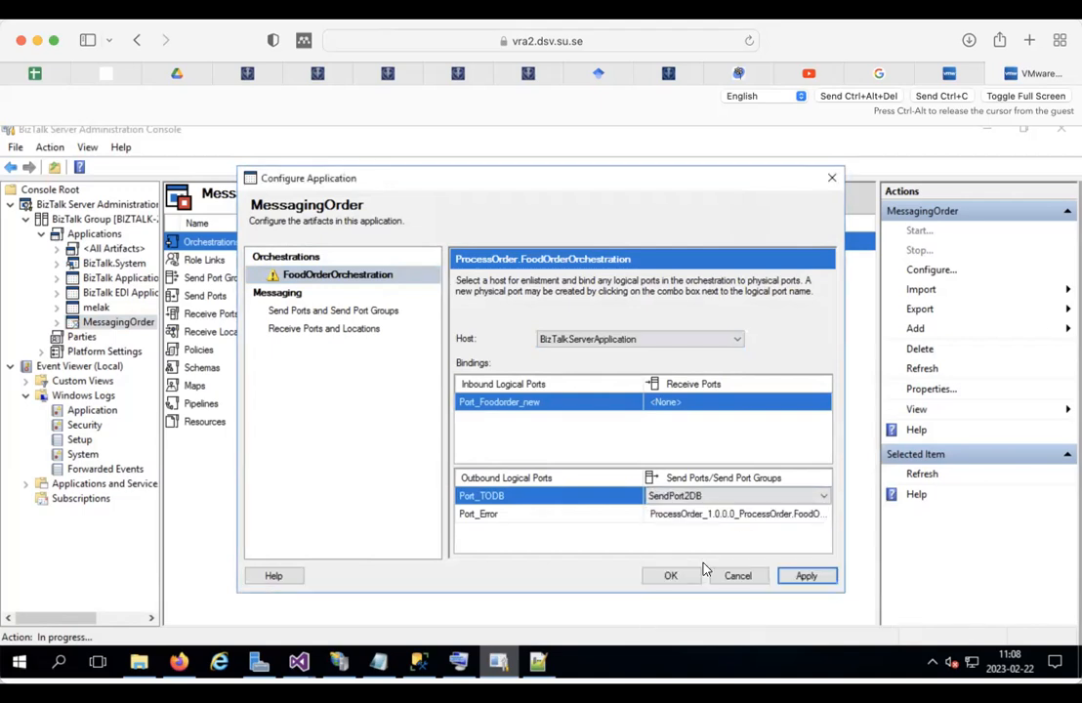
click(707, 404)
click(707, 404)
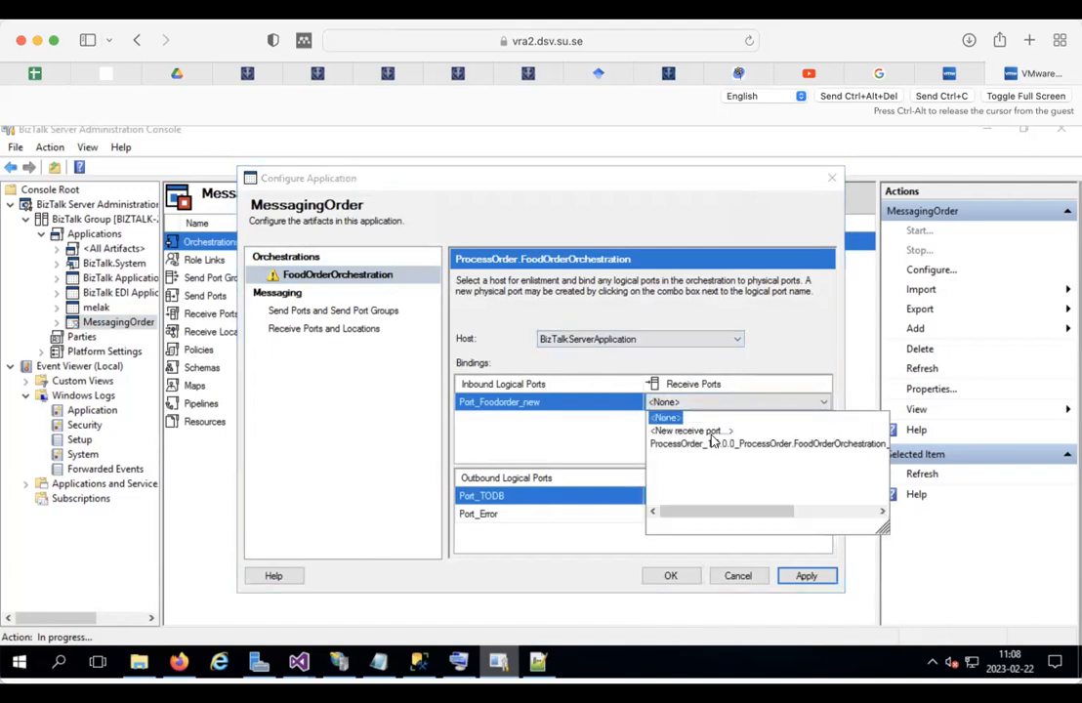
Step: Create receive port ReceivePortFoodOrder, dismiss the missing-location error, and begin a new receive location
click(703, 430)
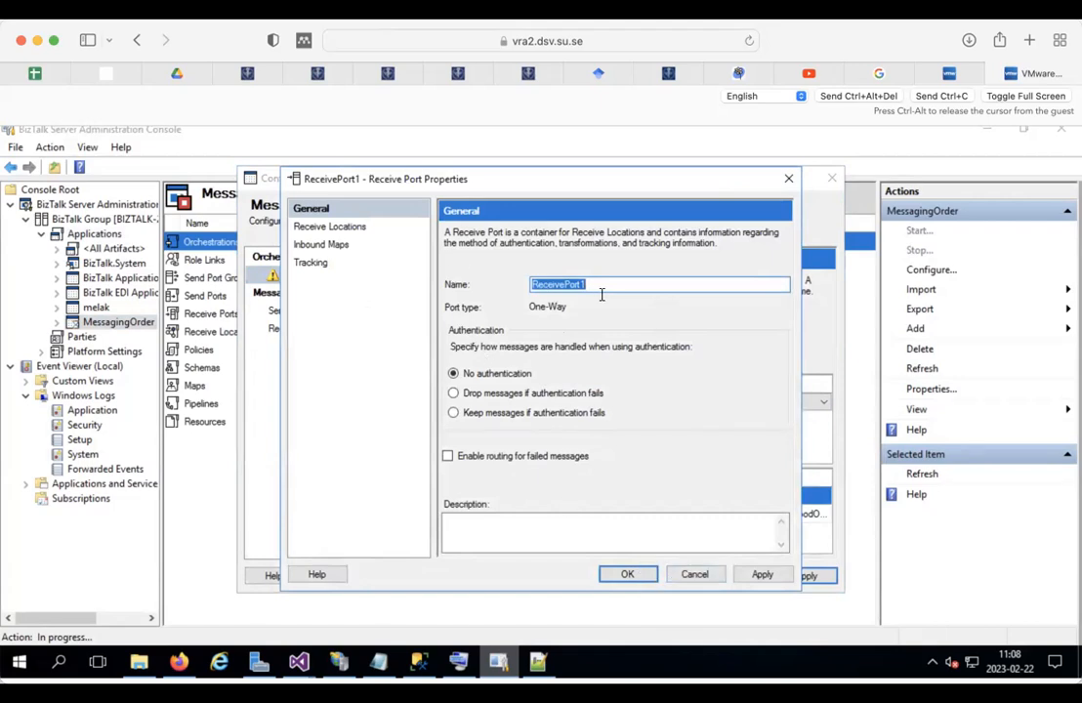
click(602, 284)
key(BackSpace)
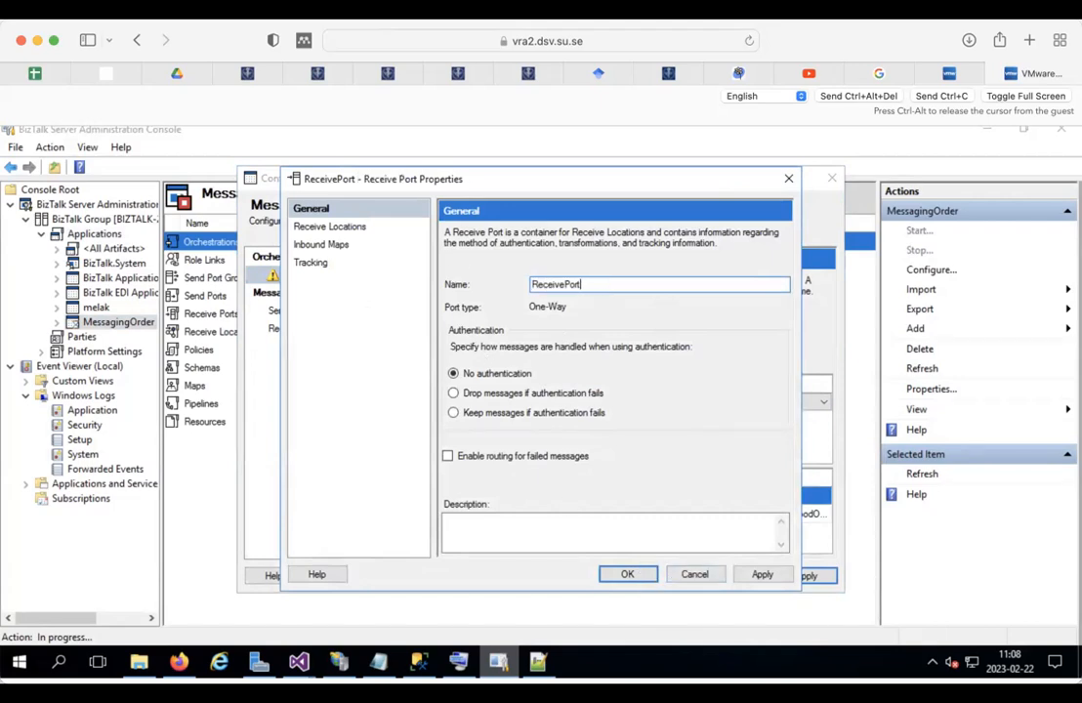
text(Foodo)
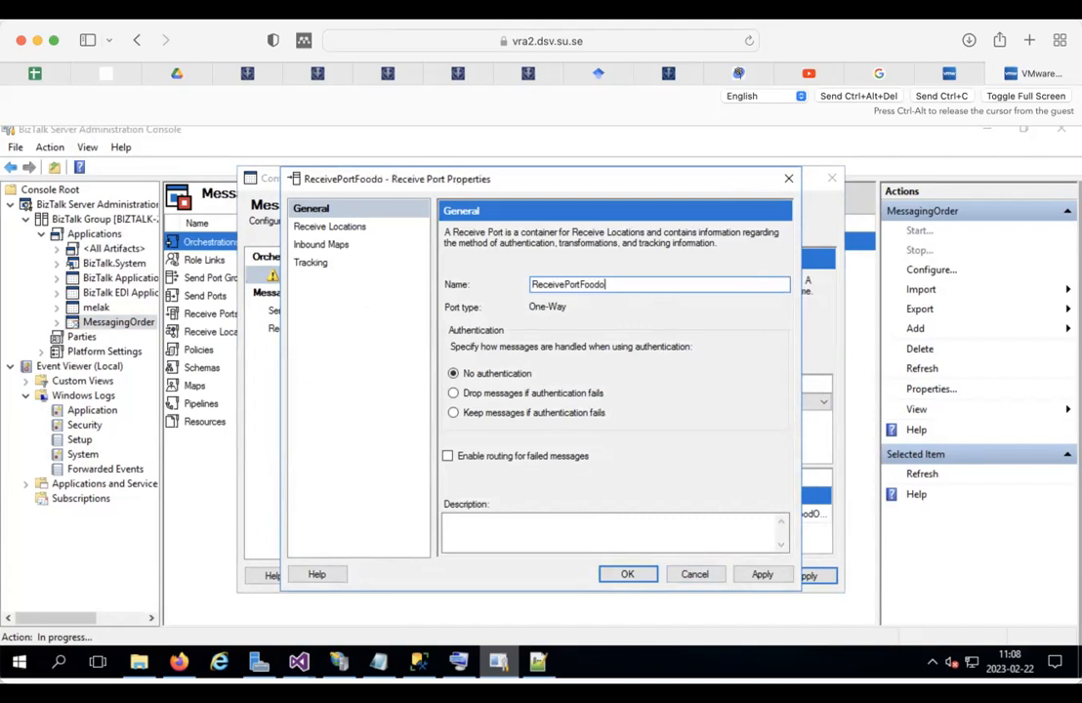
key(BackSpace)
text(Order)
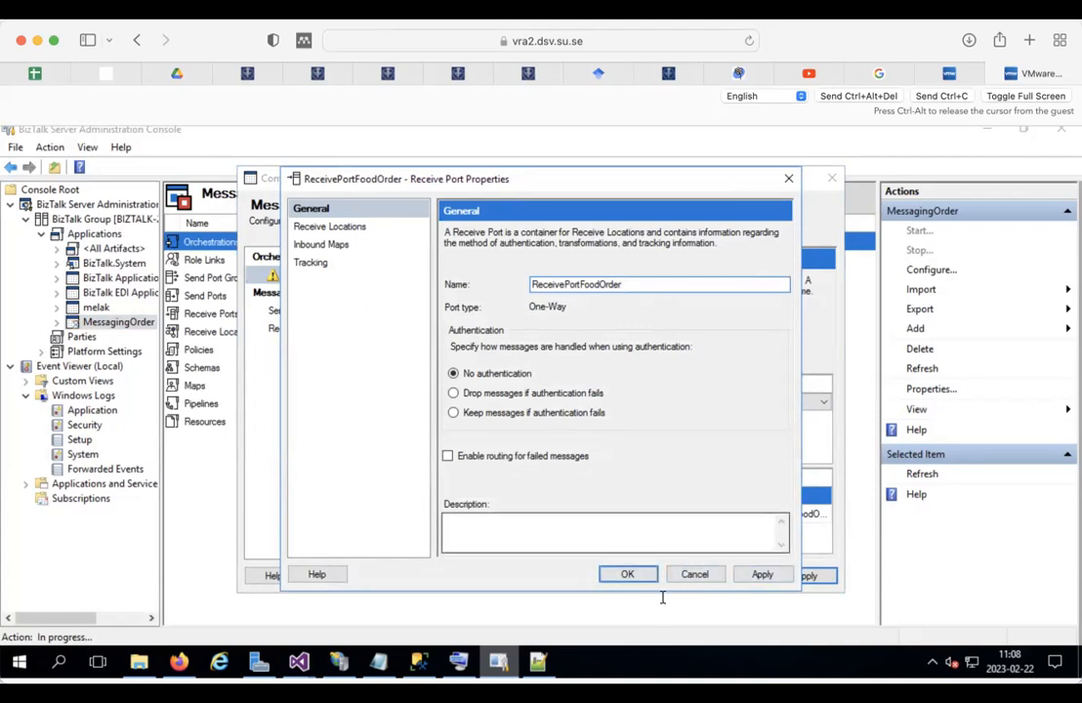
click(757, 575)
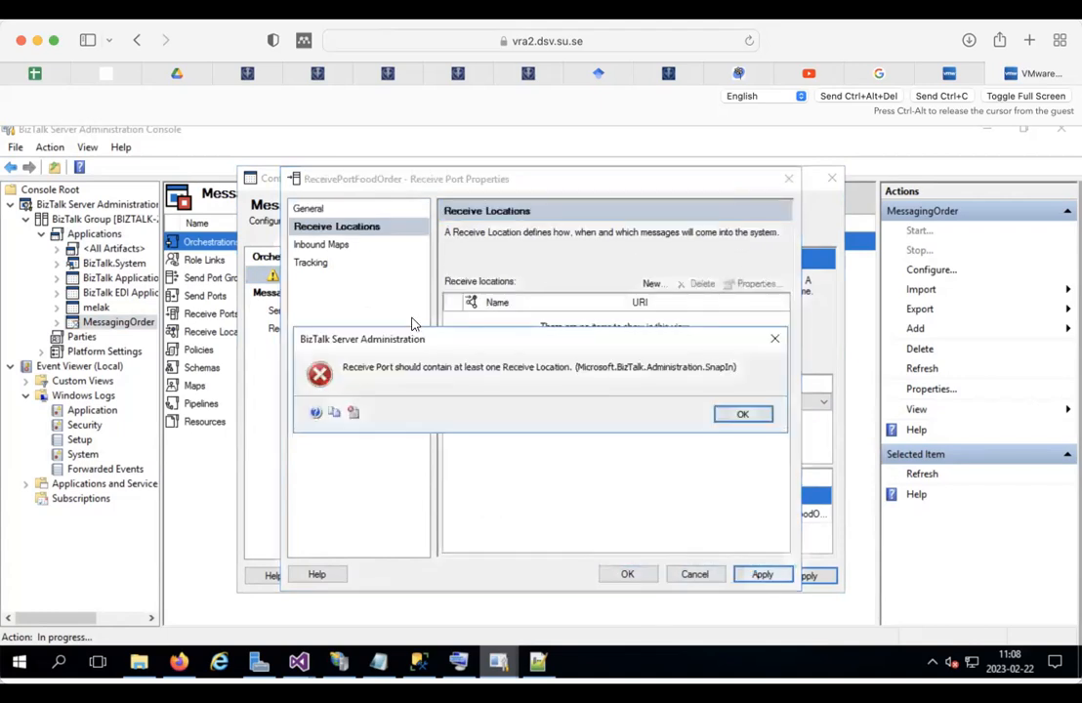
click(740, 414)
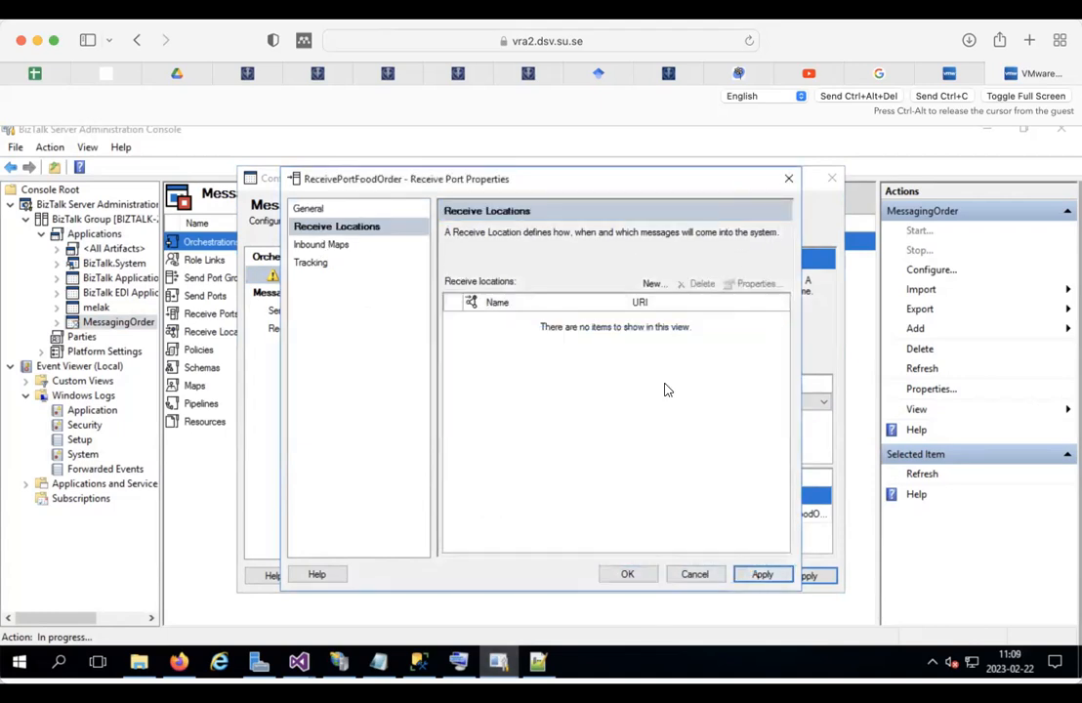
click(650, 283)
Step: Name the receive location ReceiveLocation_FoodOder and set its transport type to FILE
click(637, 264)
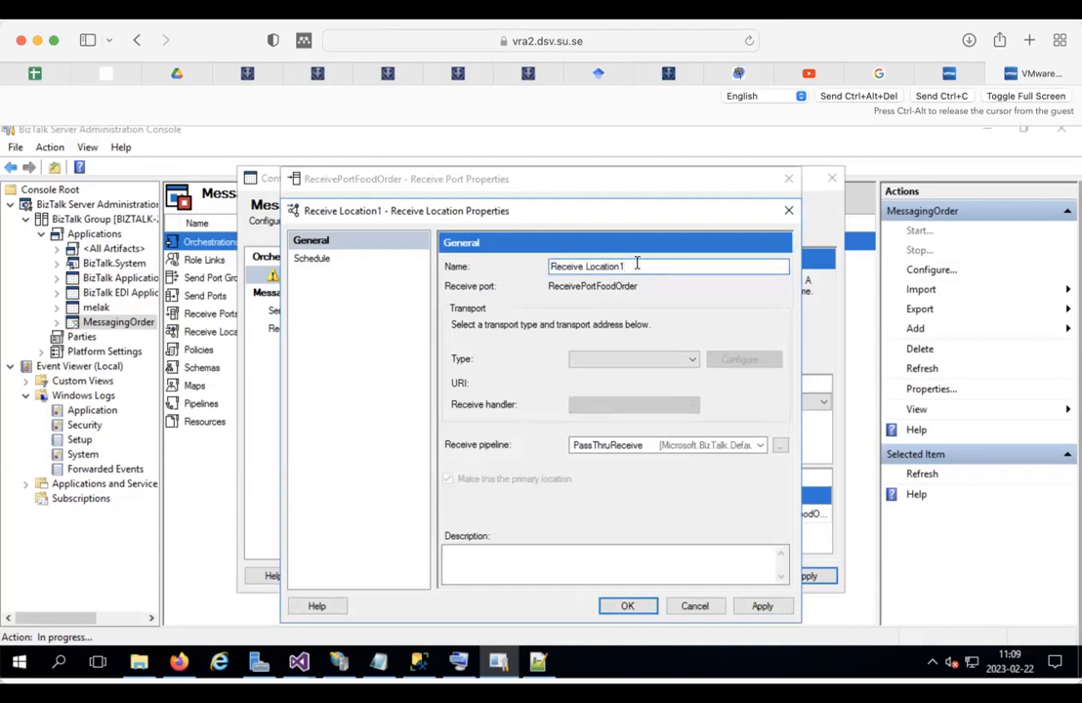
key(BackSpace)
text(_Food)
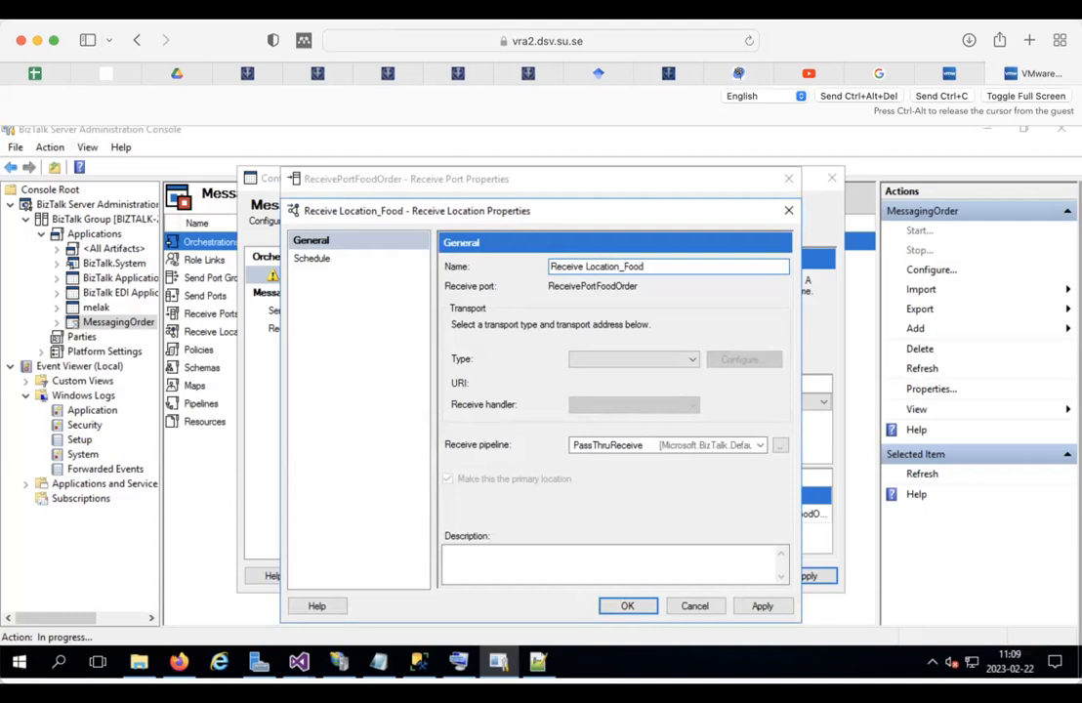
text(Oder)
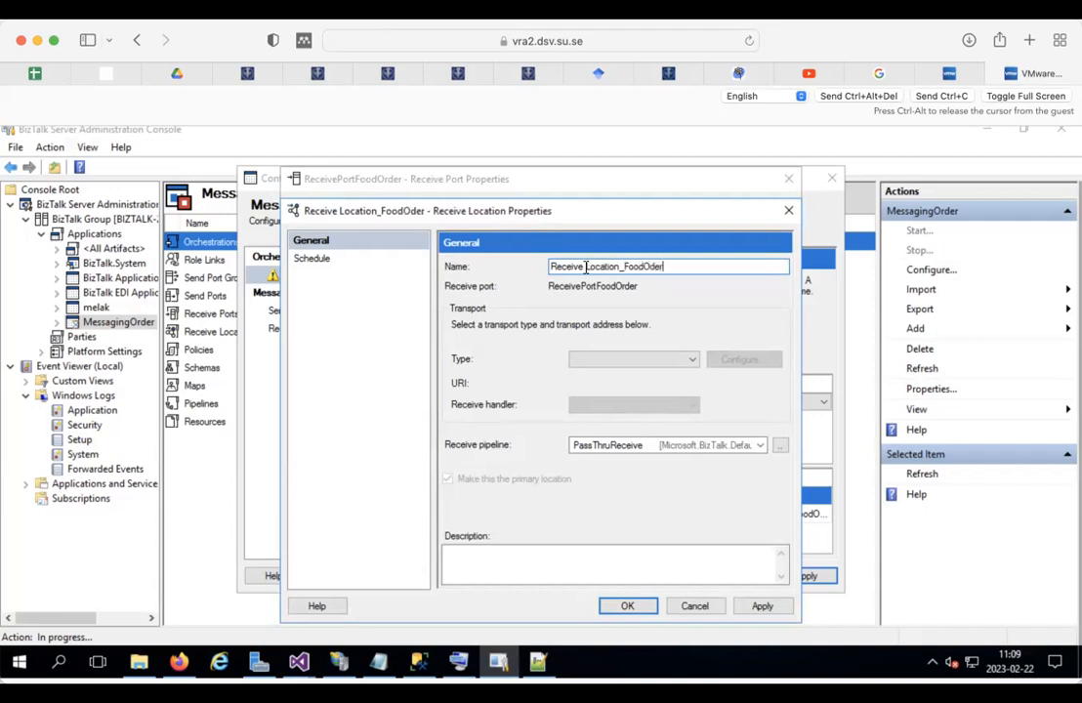
click(586, 267)
key(BackSpace)
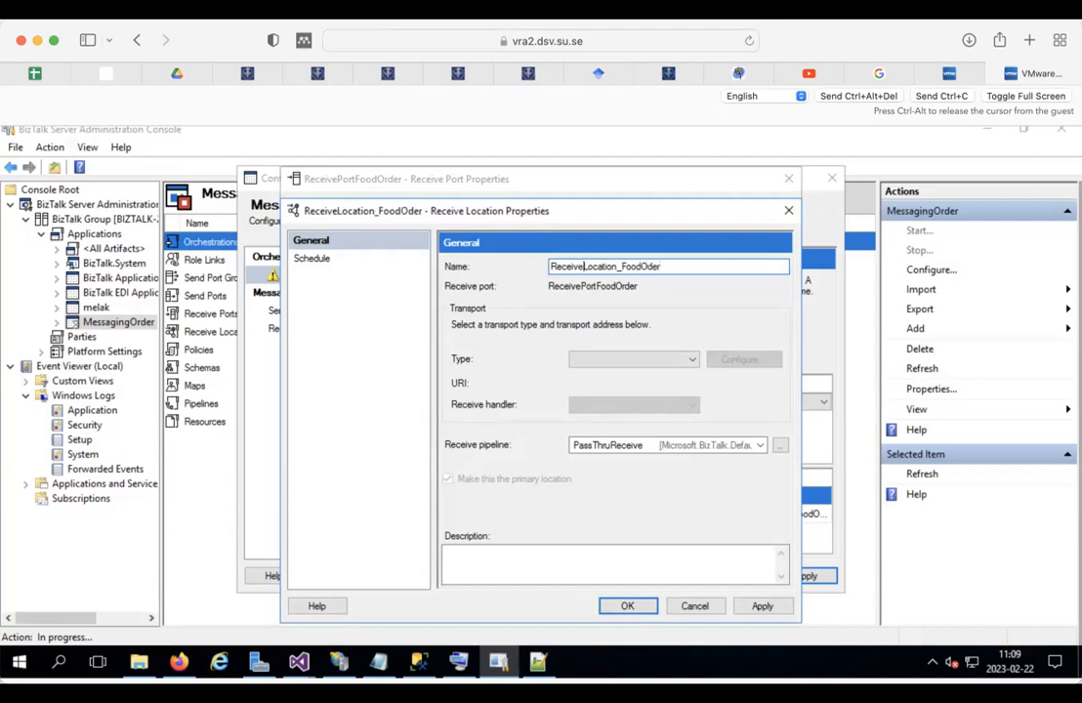
click(689, 358)
click(644, 371)
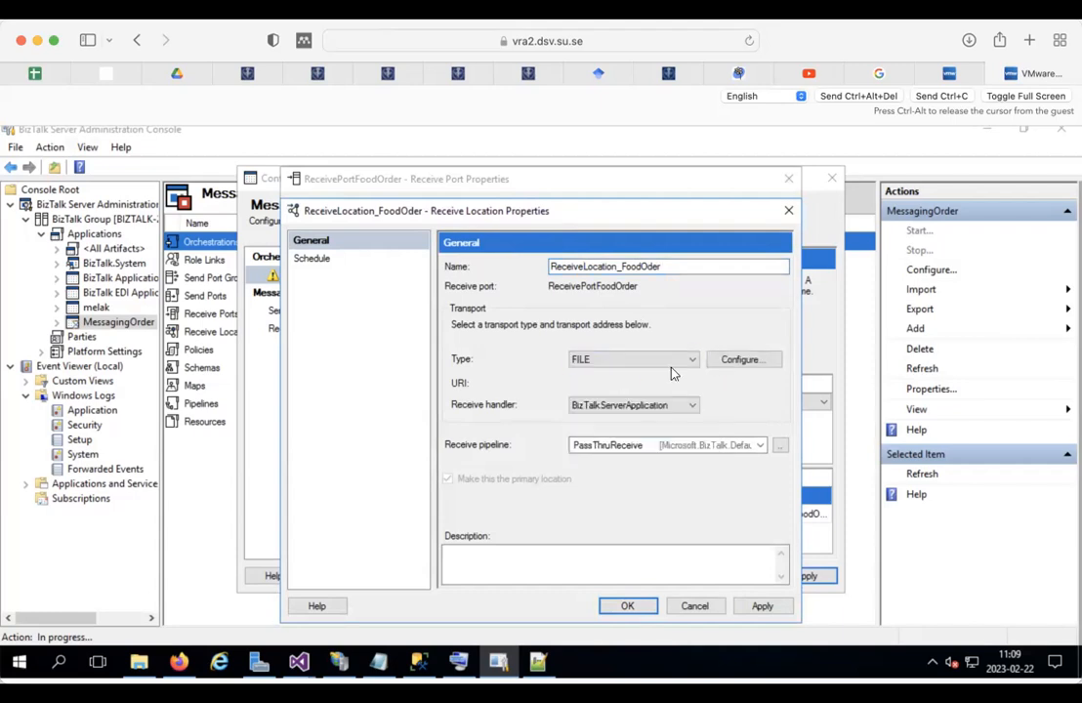
Step: Try the Incoming folder as receive folder; after the duplicate-address error, reopen FILE settings
click(737, 361)
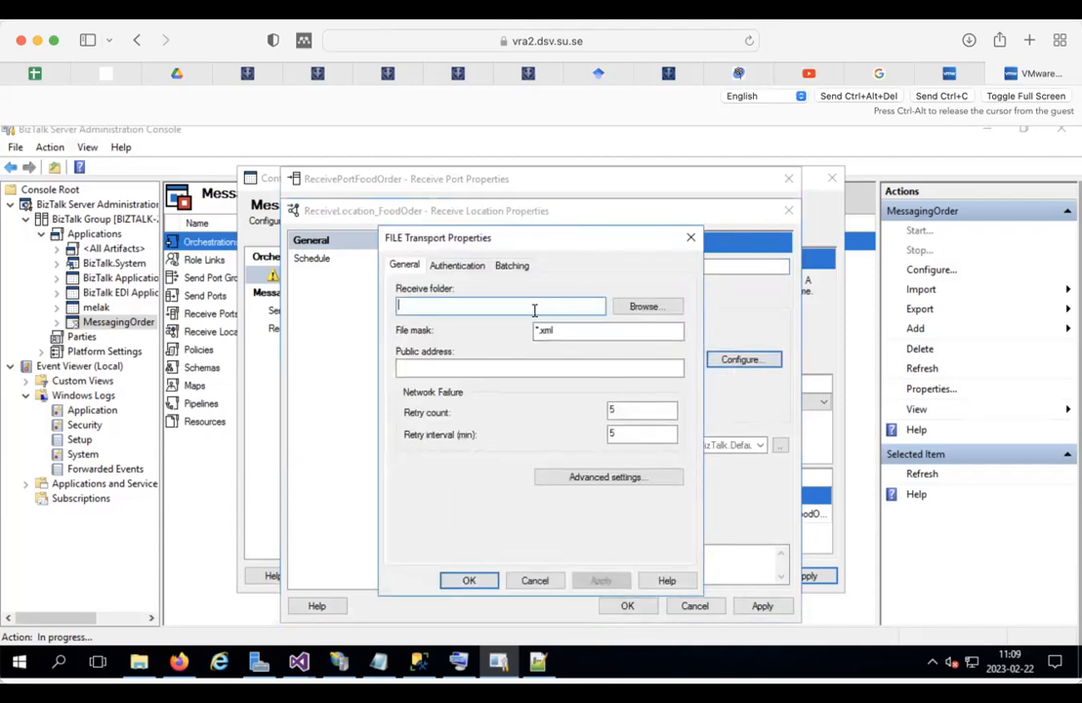
text(v)
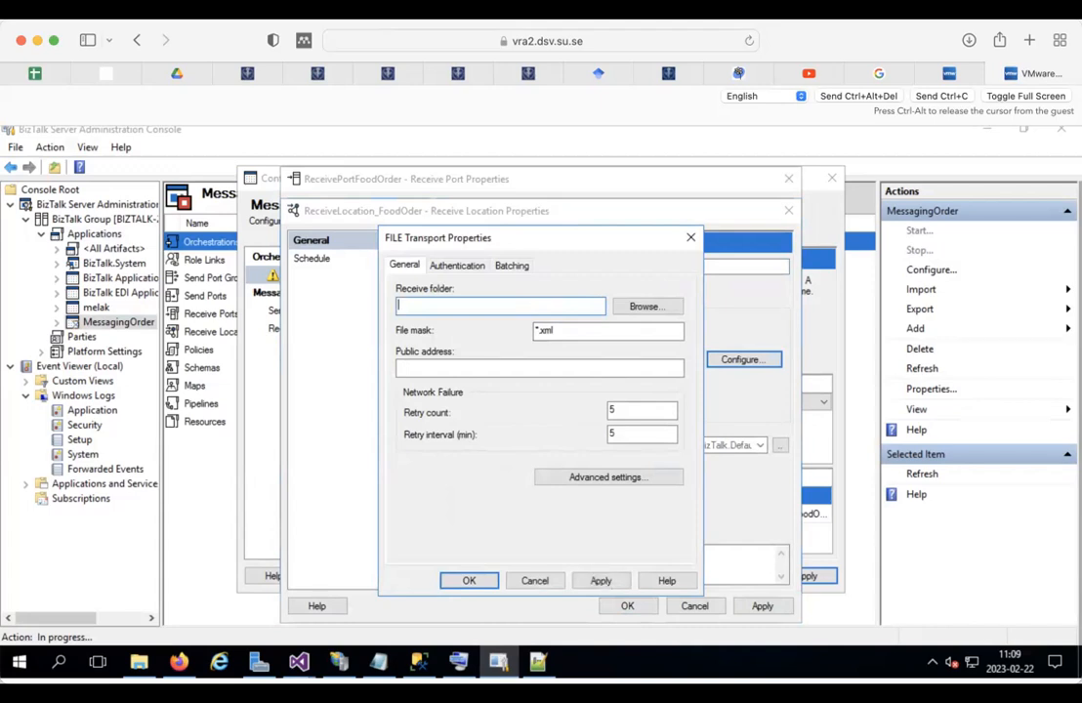
text(C:\AllFiles\Task2SalesOrder\Incoming\*.xml)
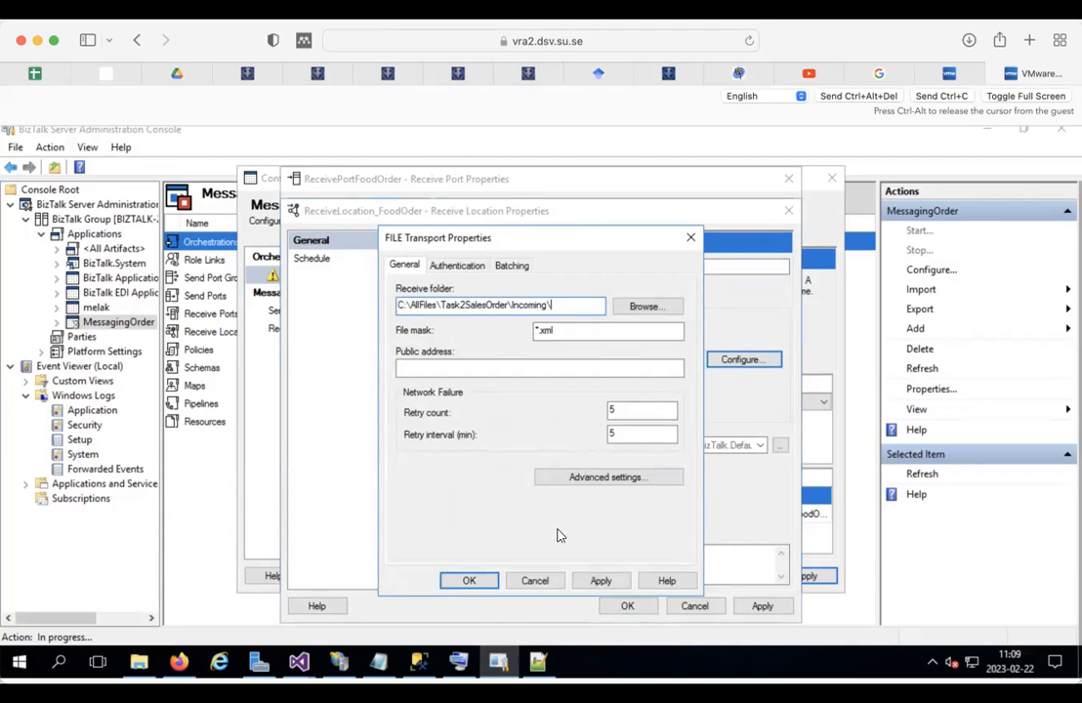
click(470, 581)
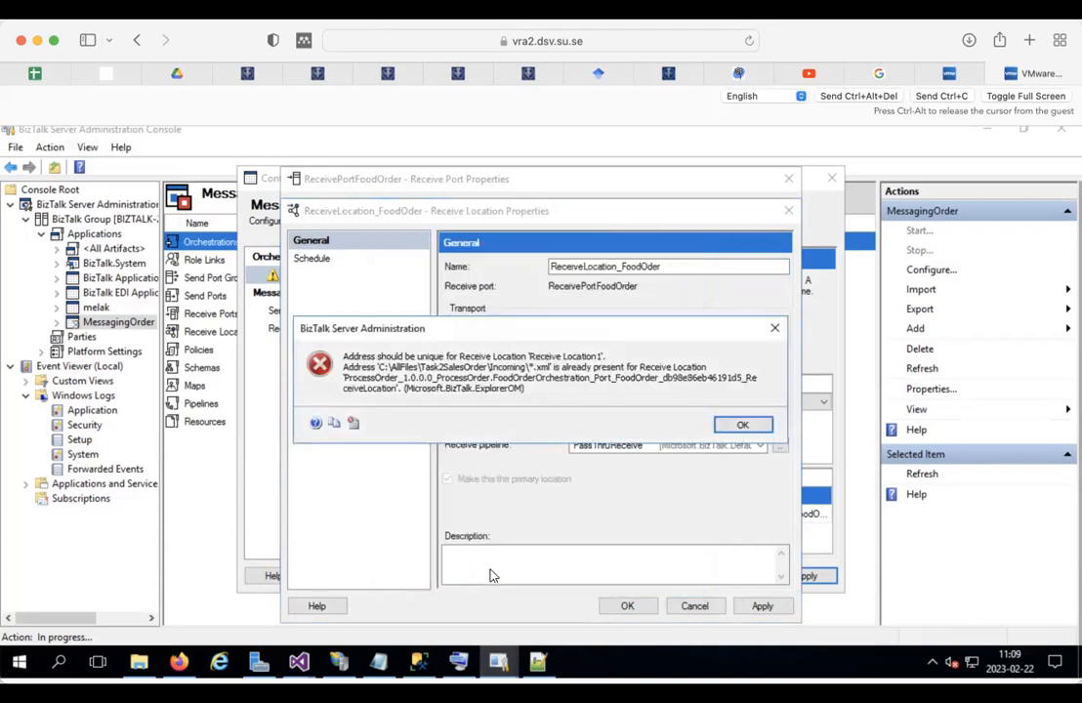
click(740, 427)
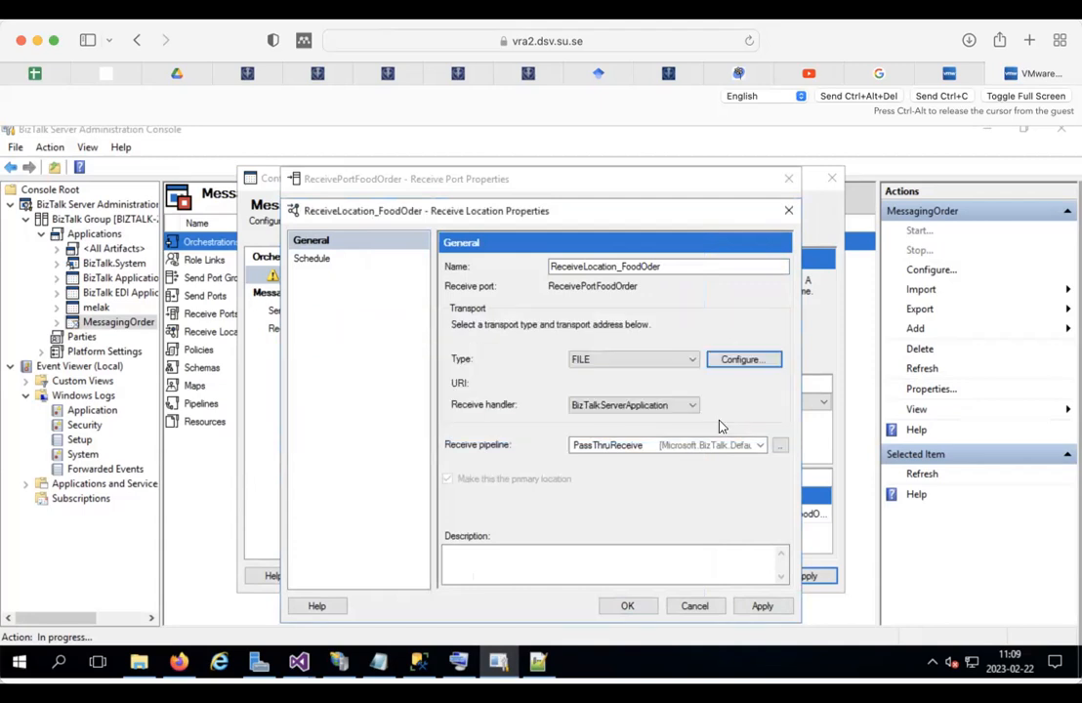
click(742, 360)
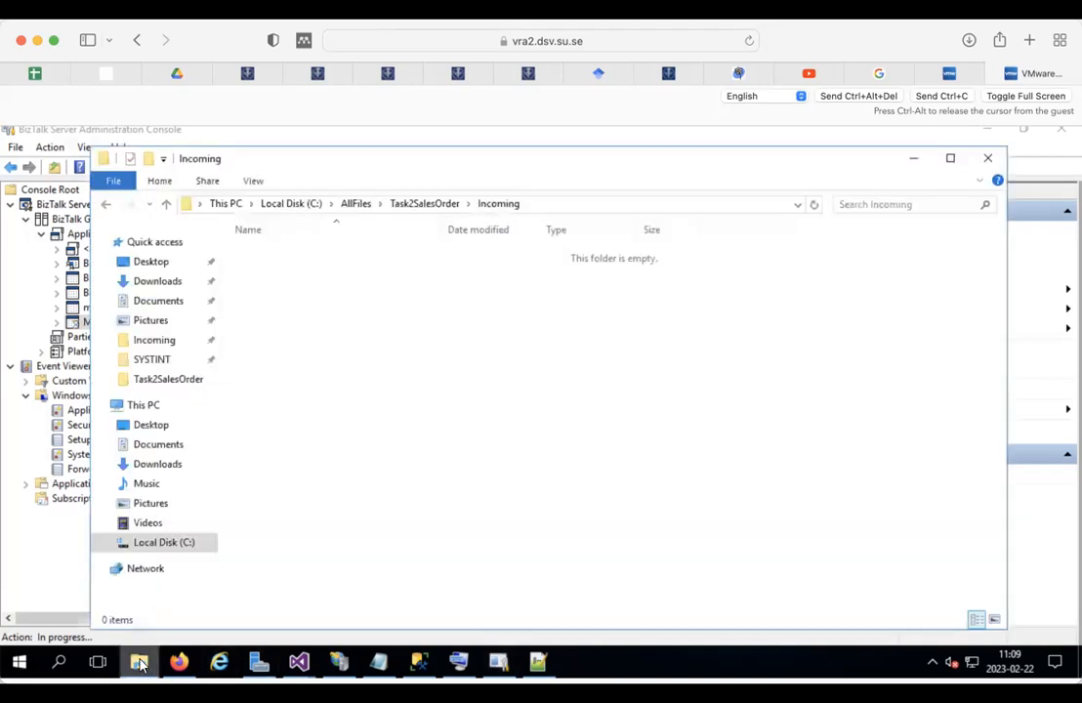
Step: Create a folder named incoming2 inside Task2SalesOrder
click(435, 204)
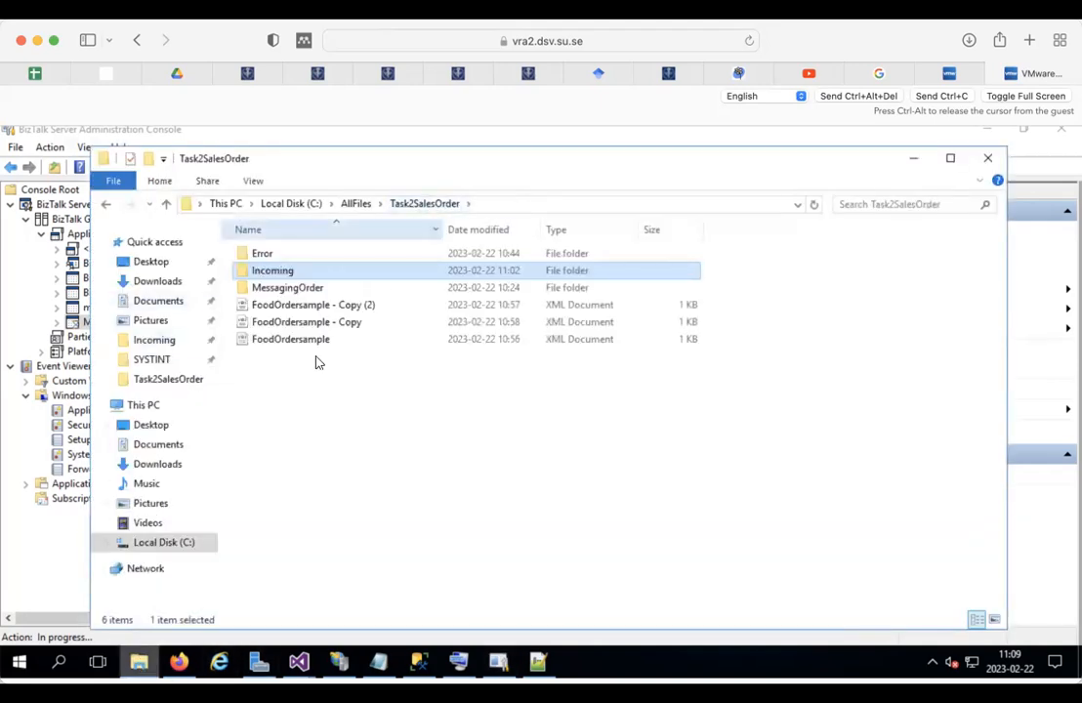
right_click(278, 441)
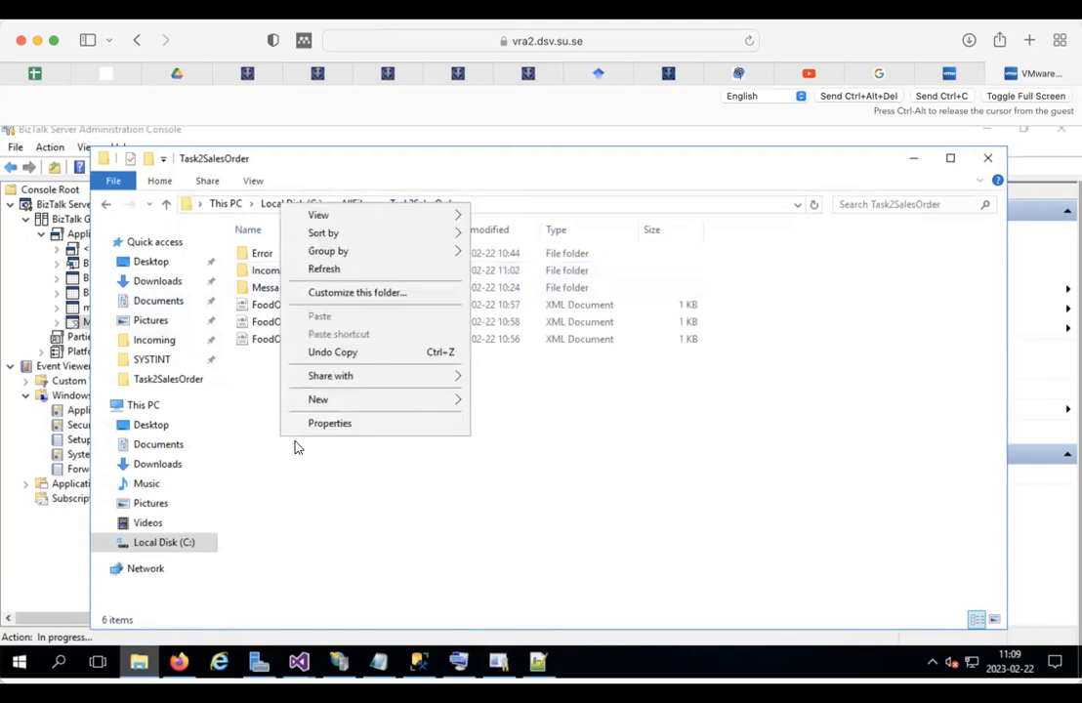
mouse_move(423, 405)
click(505, 401)
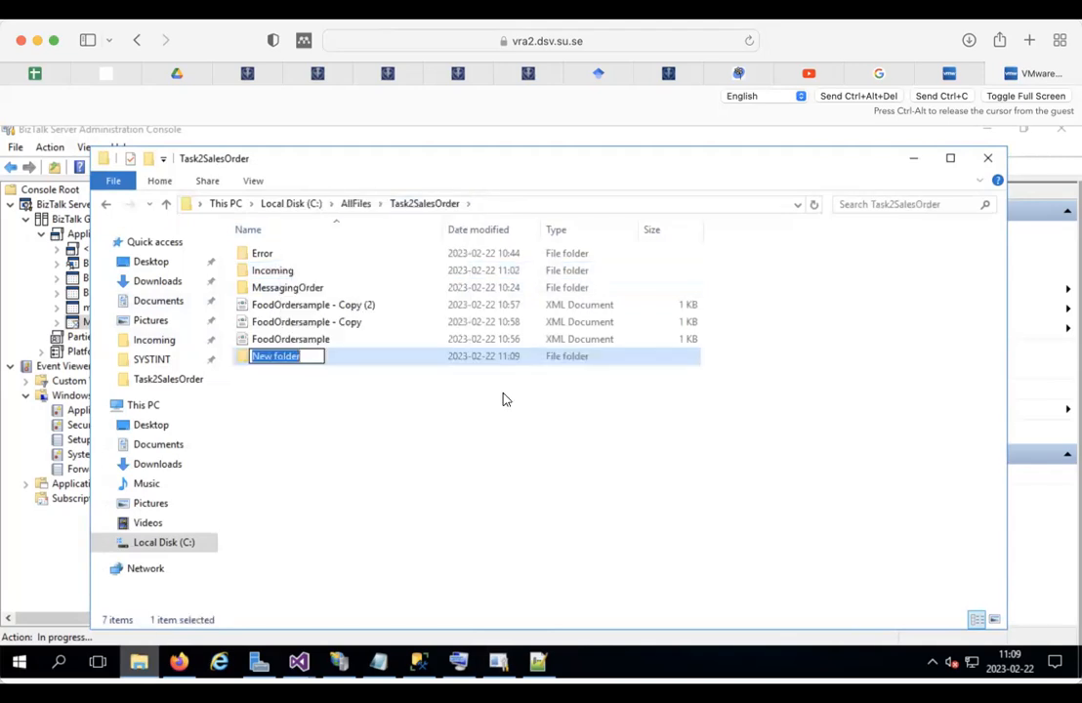
text(in)
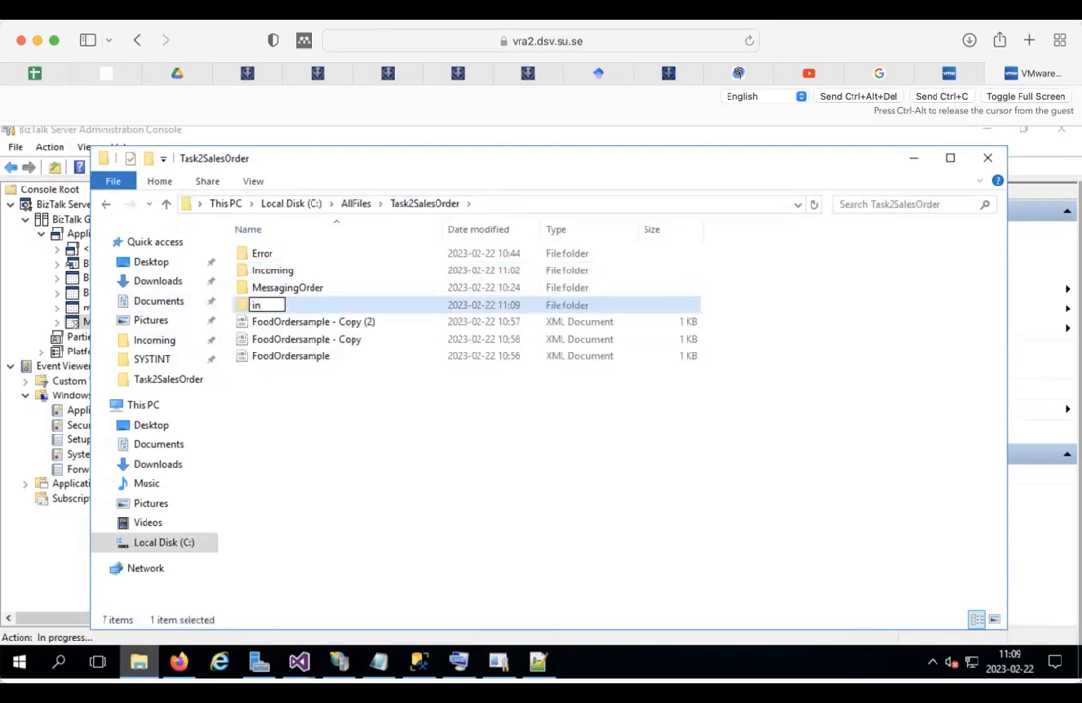
text(coming2)
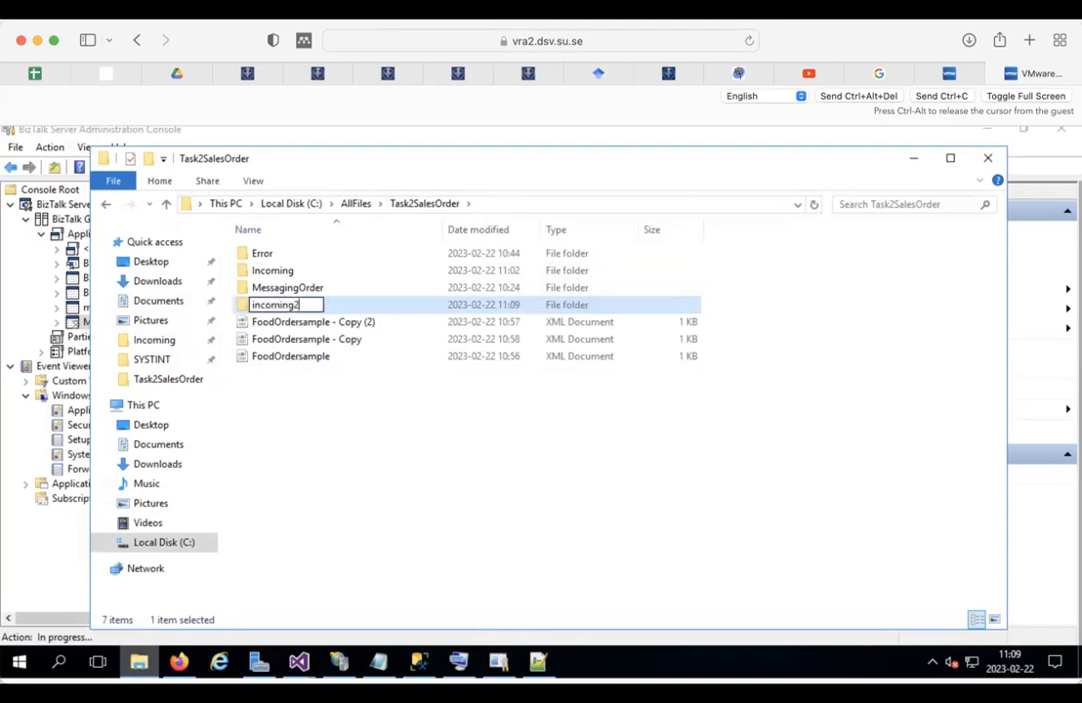
key(Return)
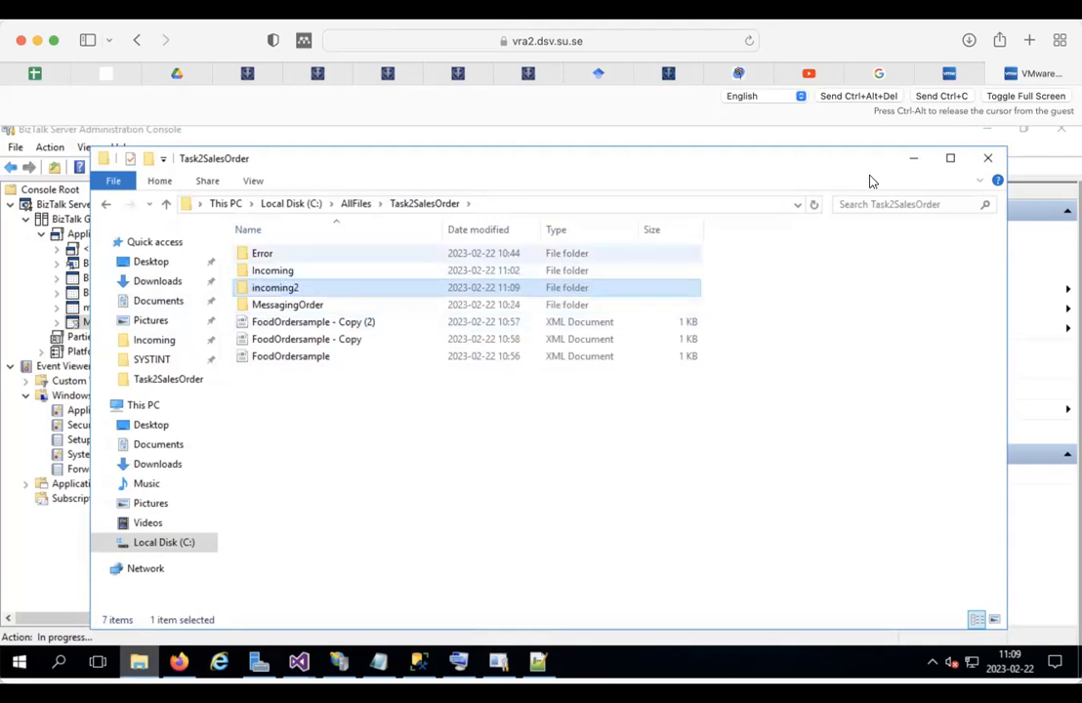
Step: Point the receive folder to Incoming2, then confirm the receive location and ReceivePortFoodOrder
click(907, 166)
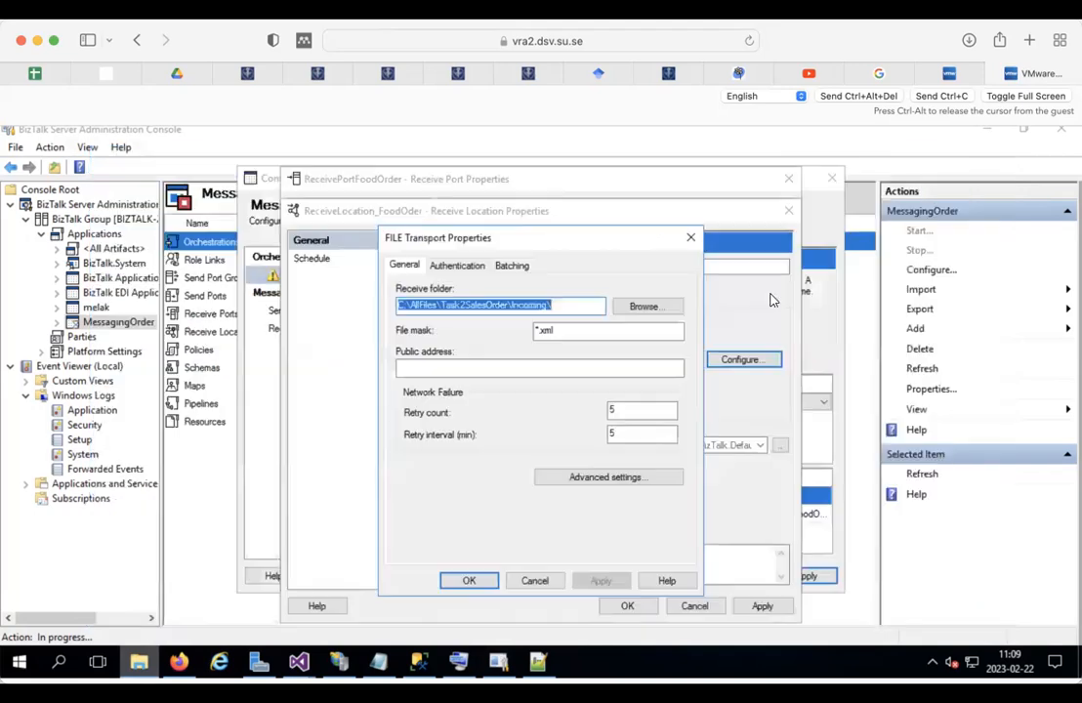
click(548, 305)
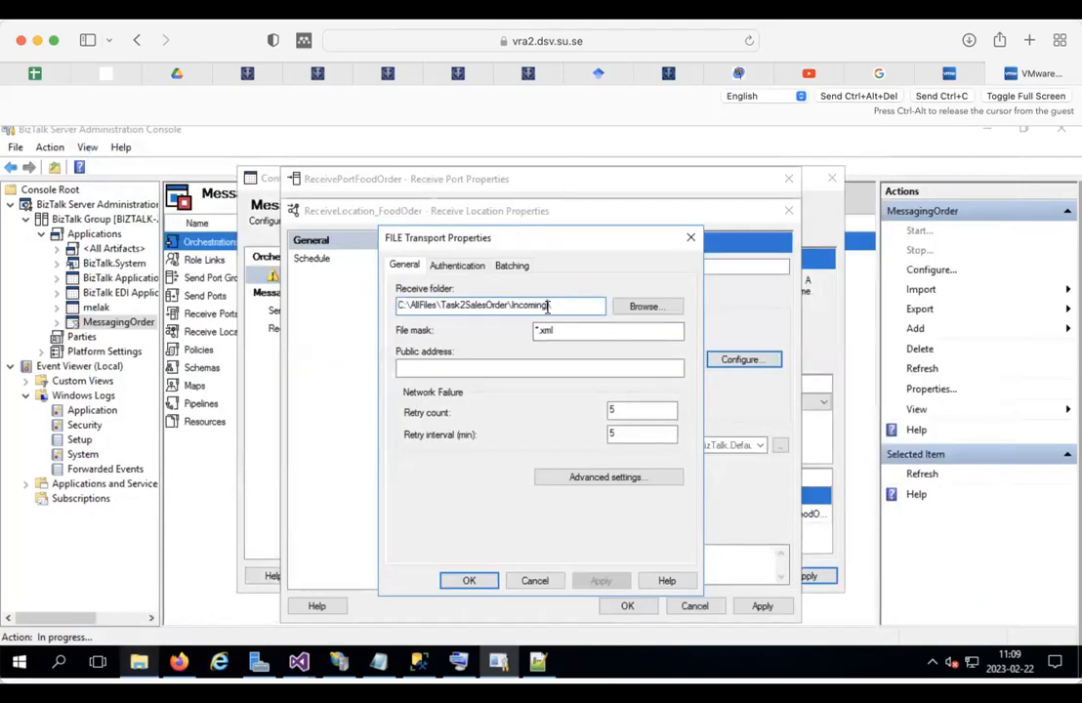
key(BackSpace)
text(2\)
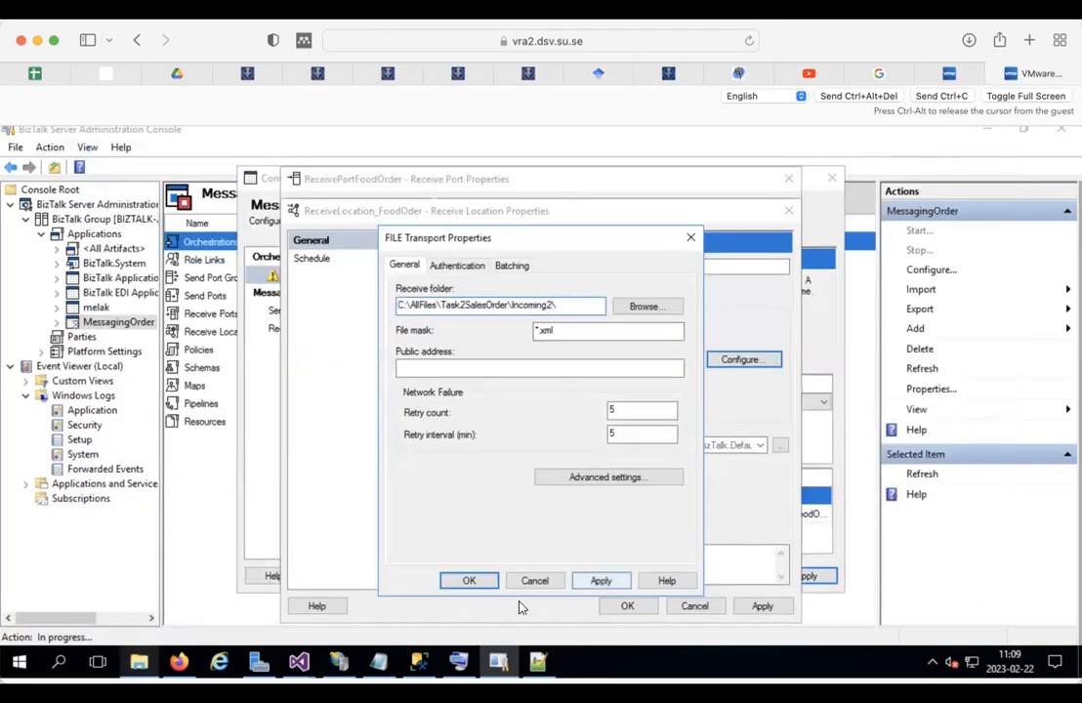
click(473, 580)
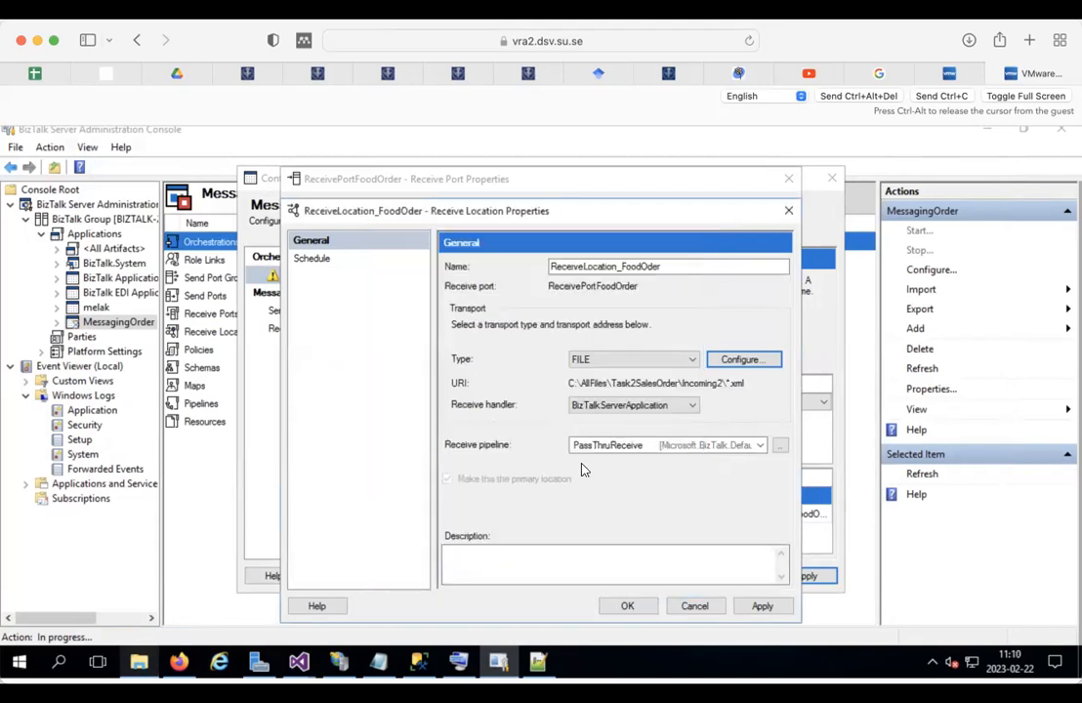
click(627, 607)
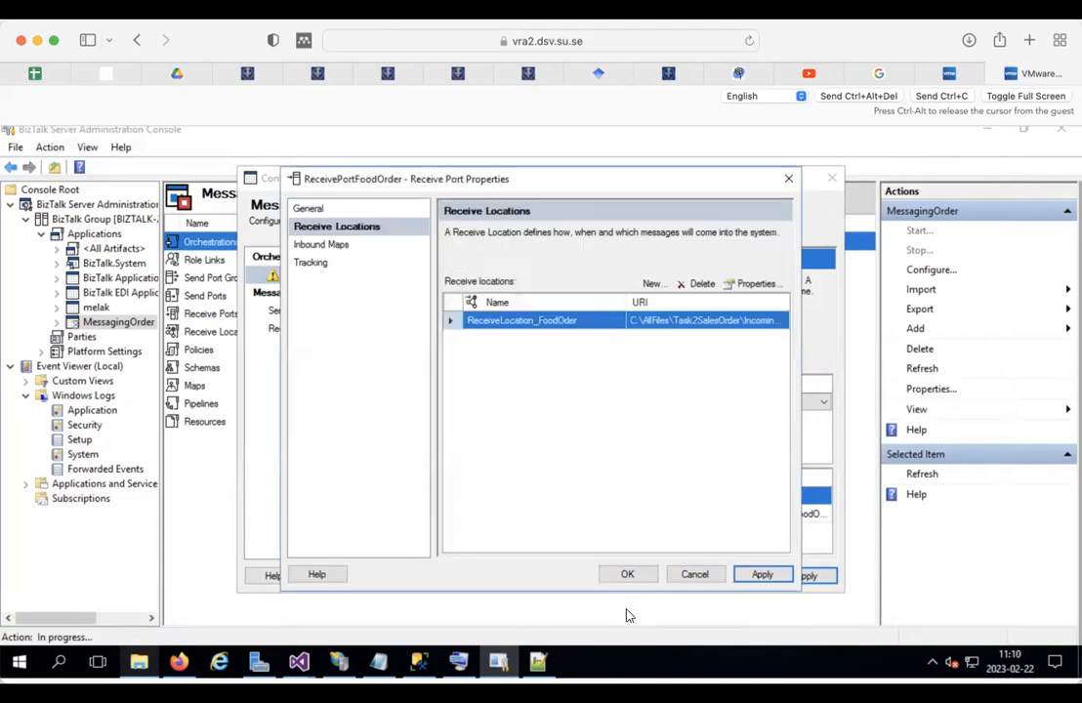
click(633, 577)
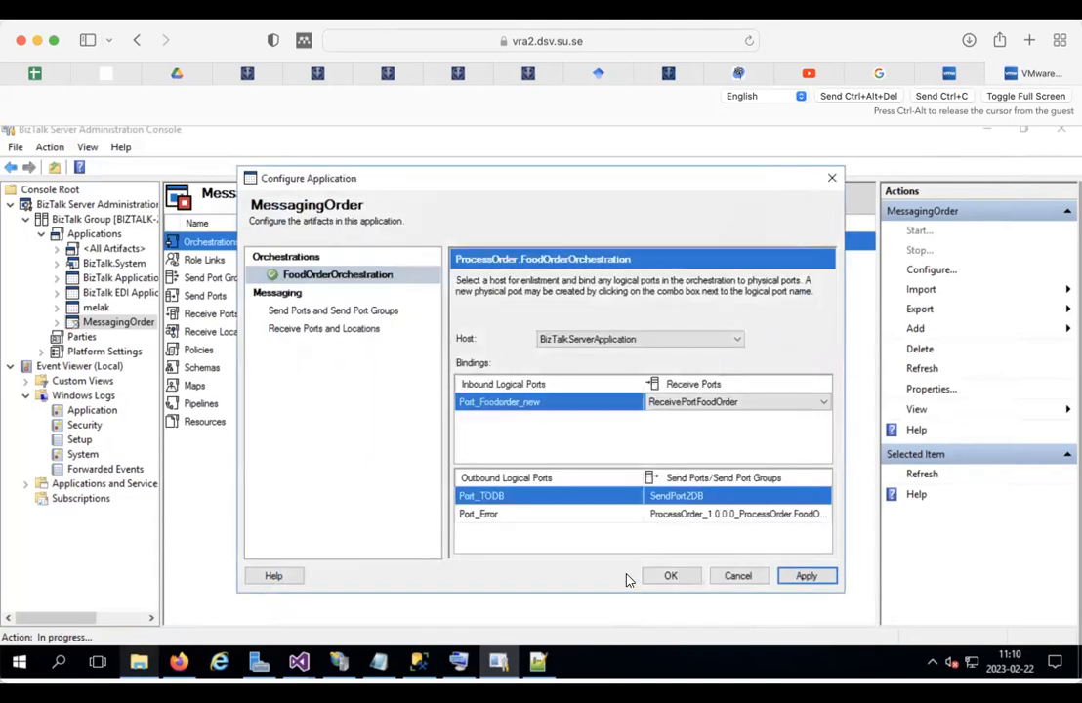
Step: Save the configuration and start MessagingOrder with all orchestrations, send ports and receive locations enabled
click(674, 577)
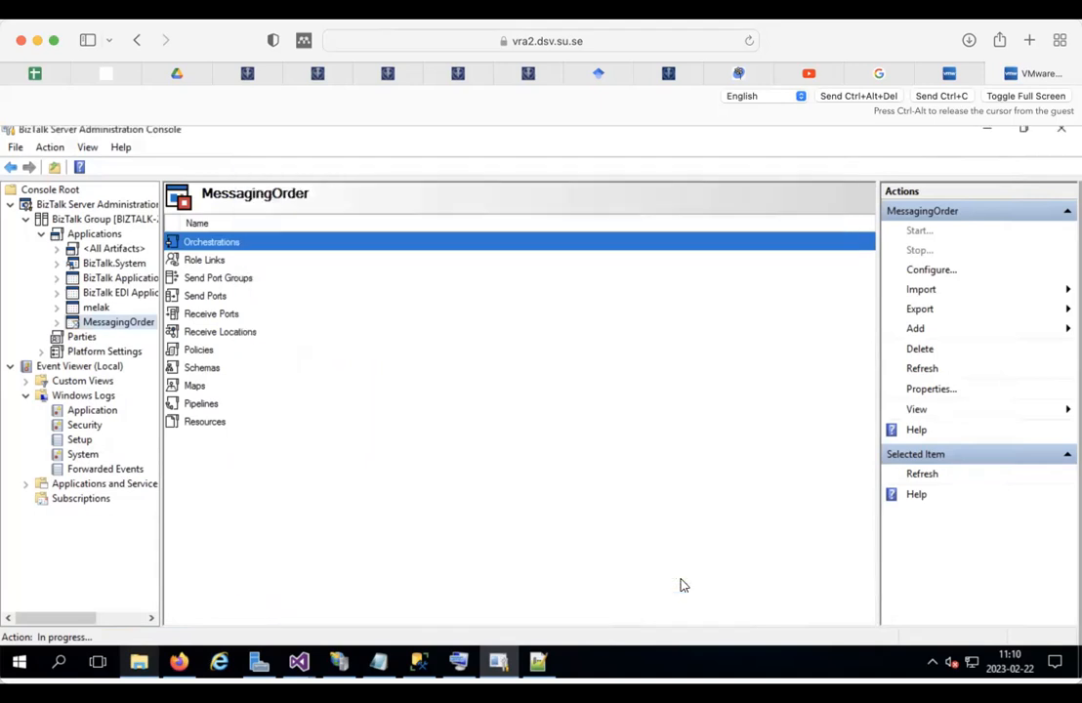
right_click(127, 322)
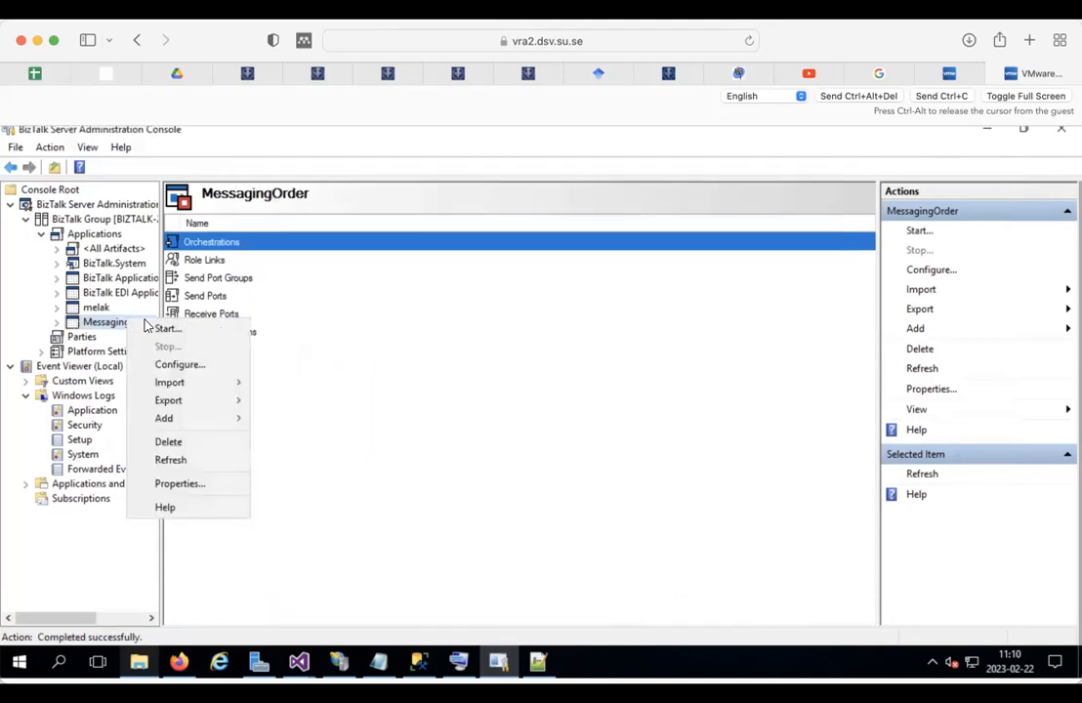
click(191, 330)
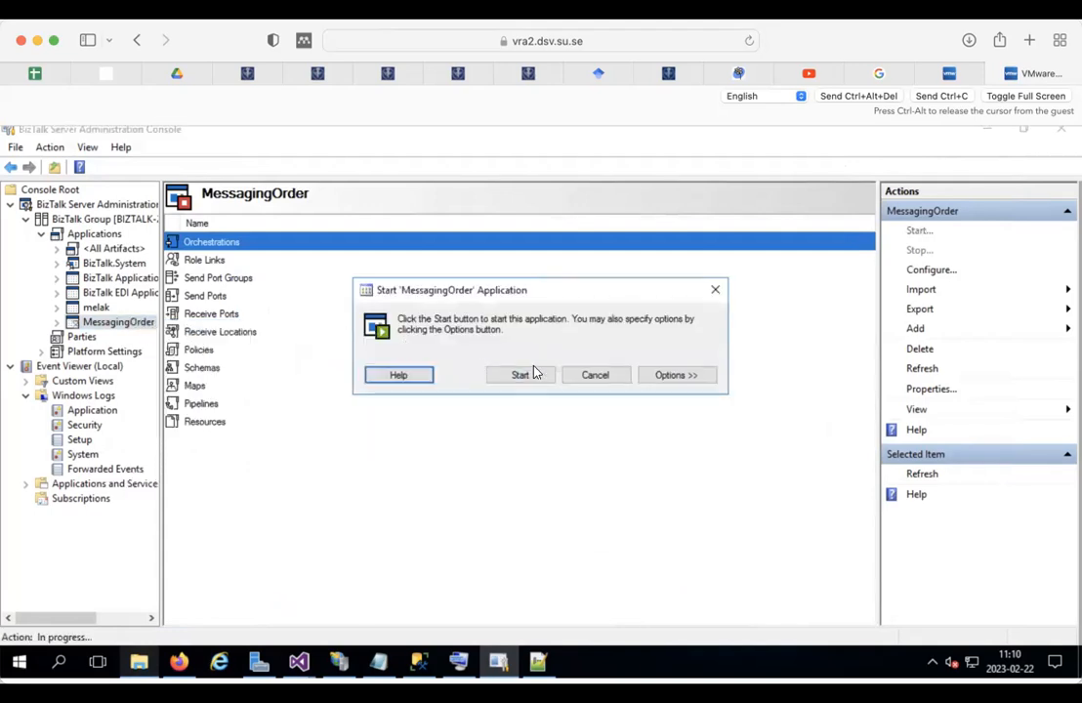
click(673, 376)
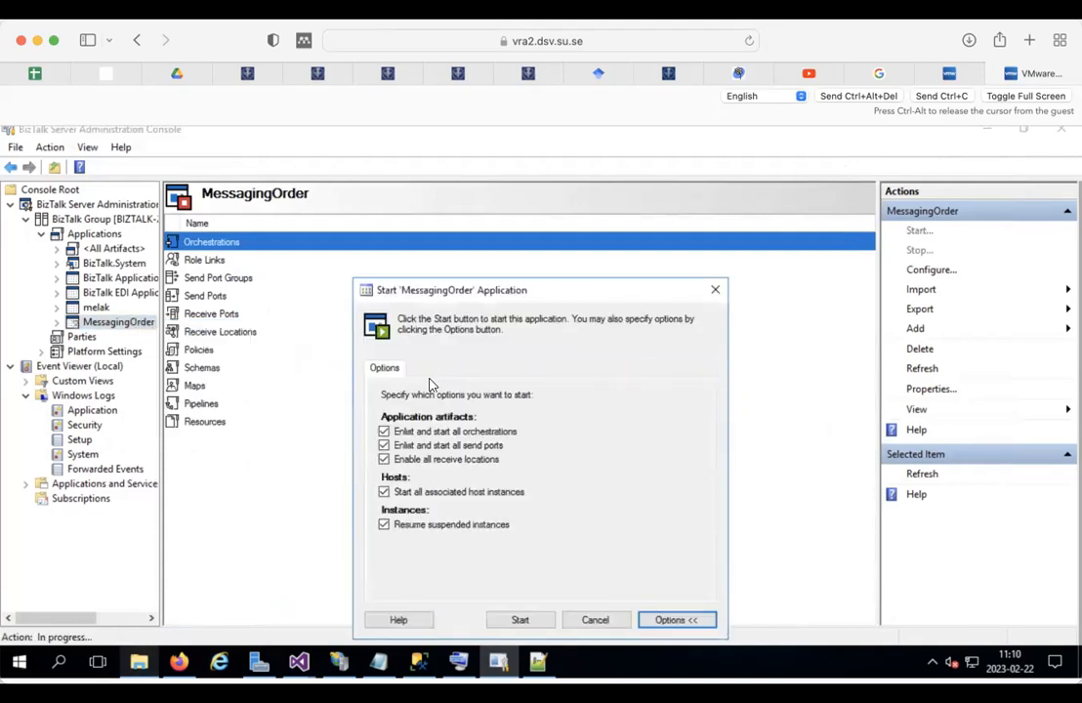
click(519, 620)
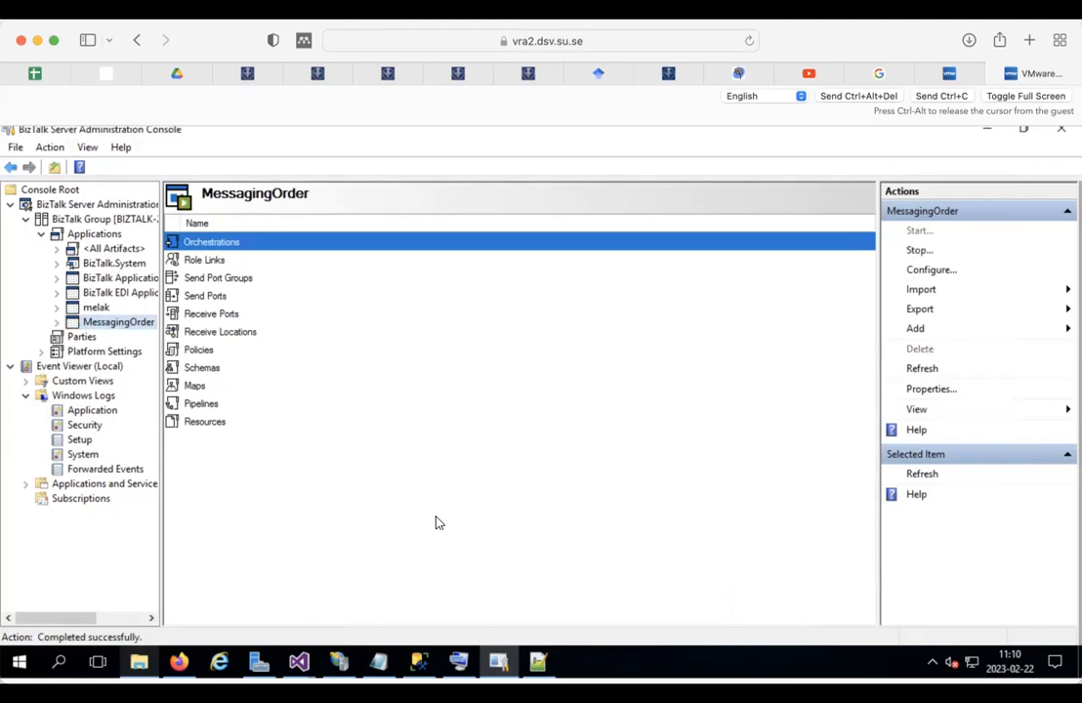
click(140, 665)
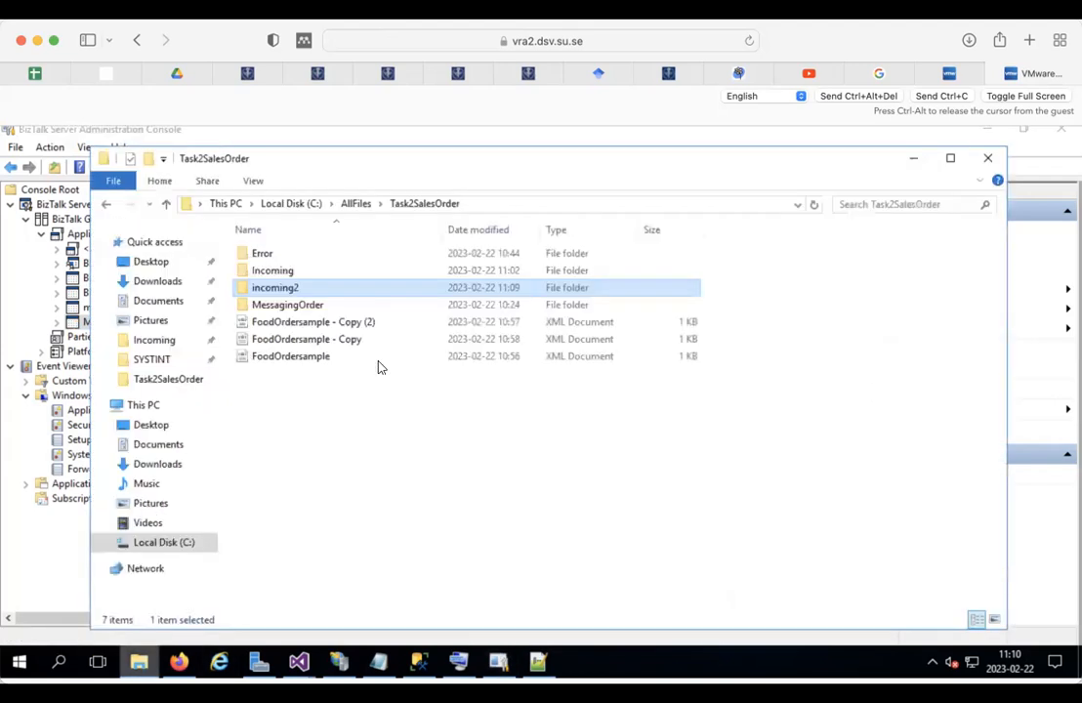
Step: Copy FoodOrdersample into incoming2 and refresh until the file is picked up
click(302, 358)
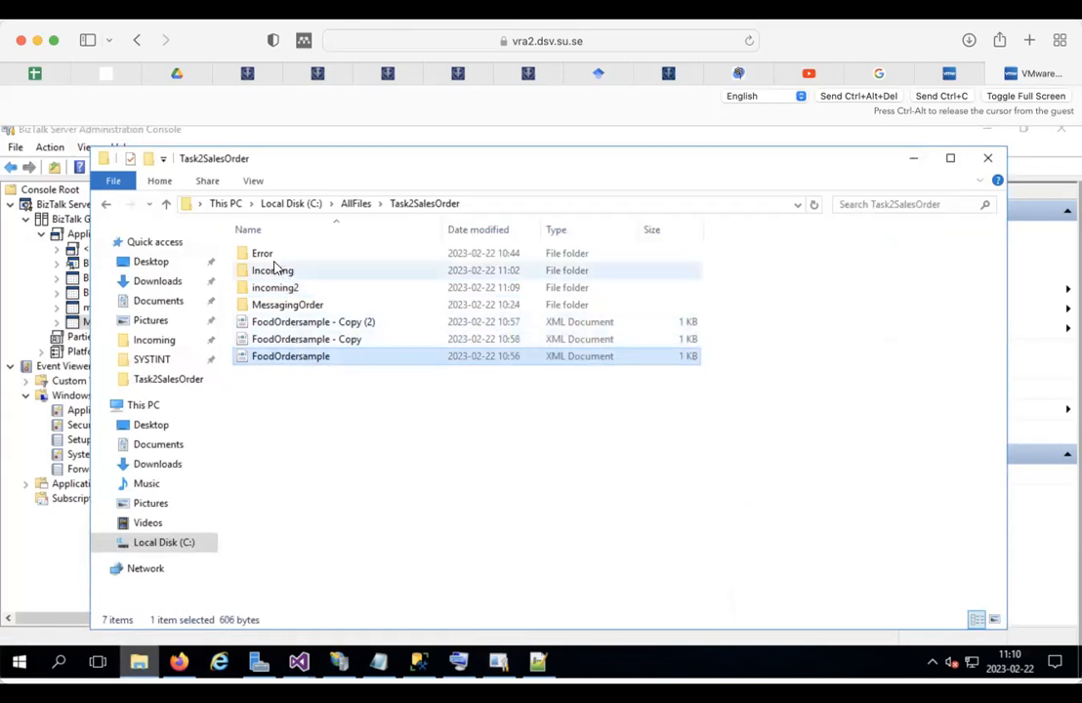
click(281, 289)
double_click(280, 289)
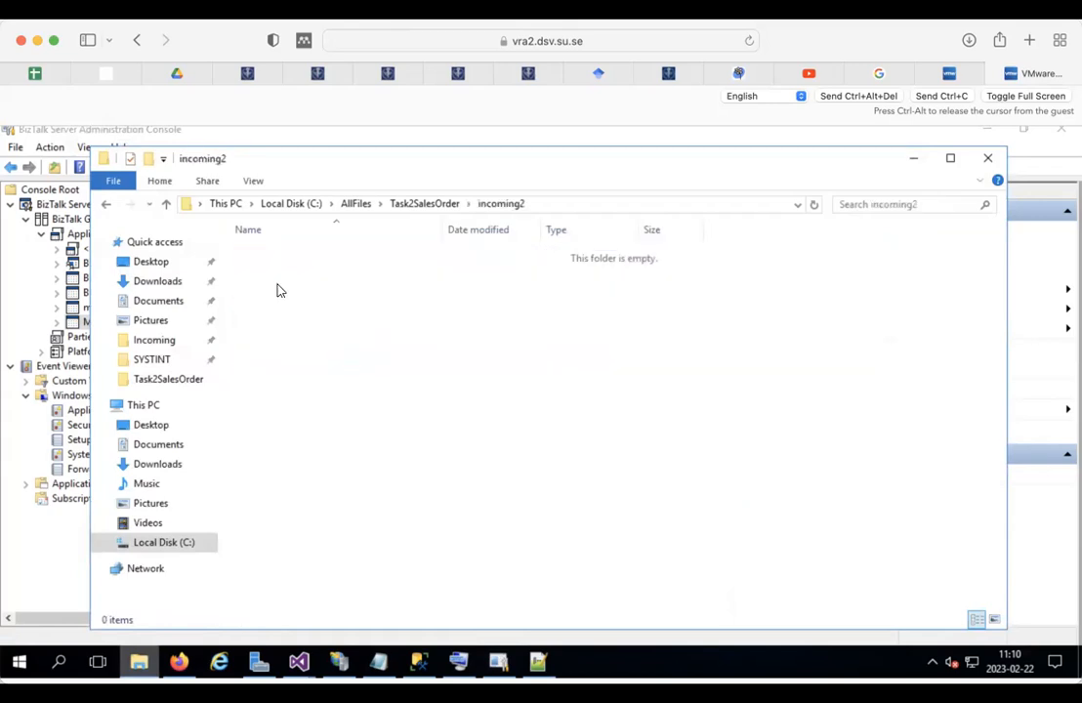
key(ctrl+v)
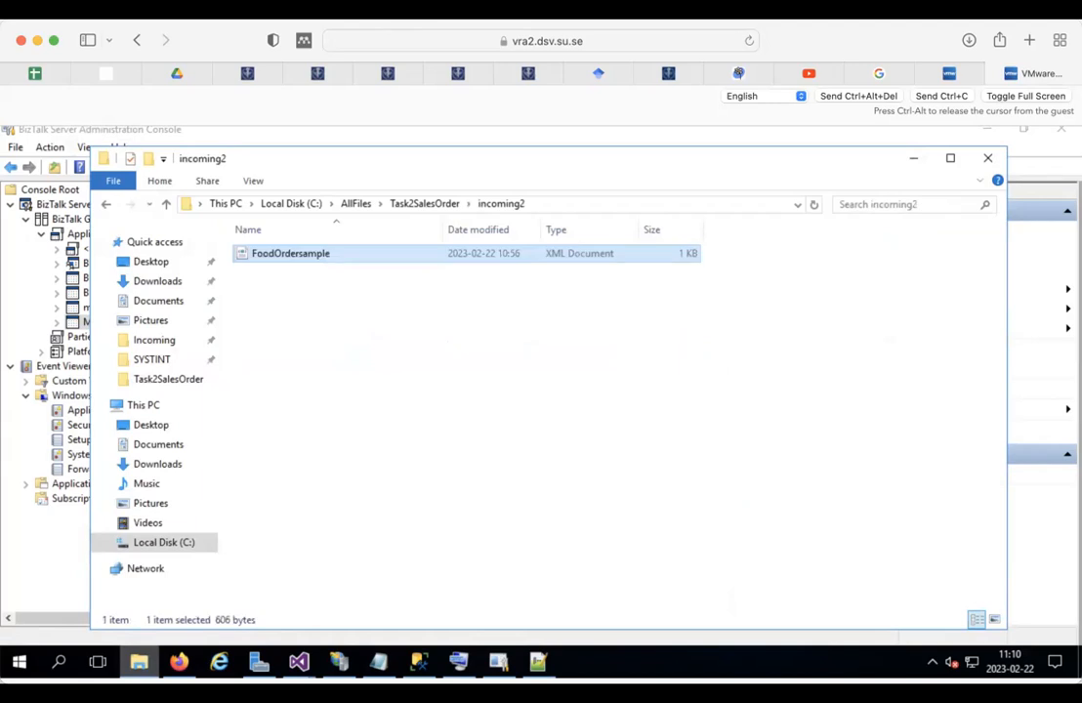
click(356, 376)
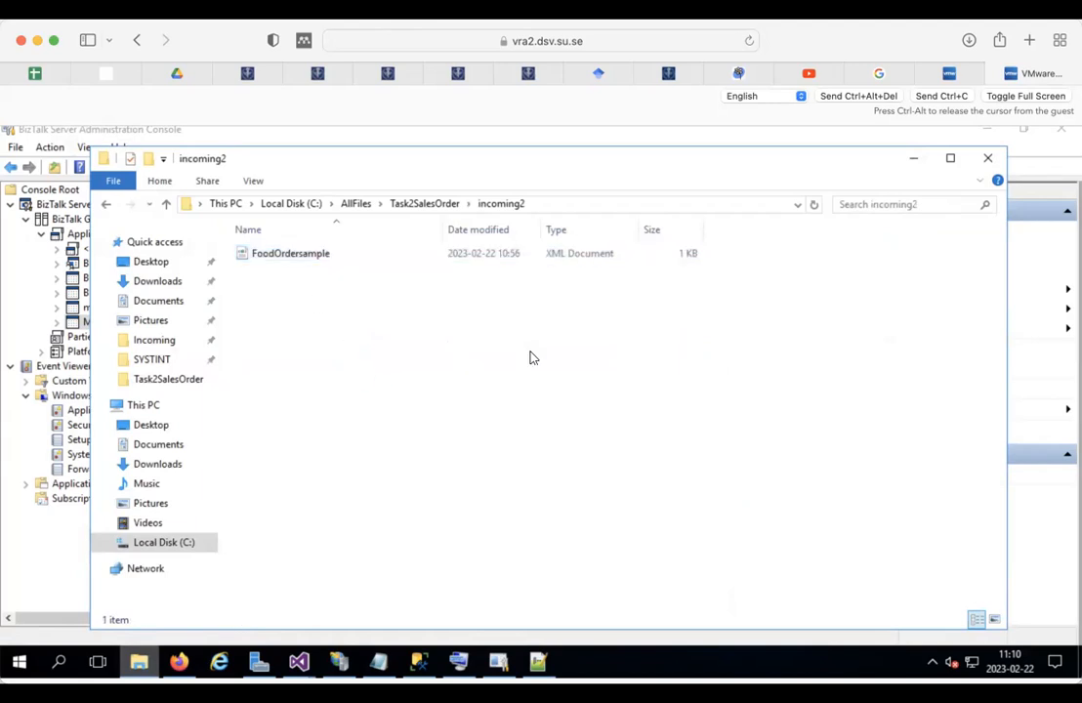
click(814, 204)
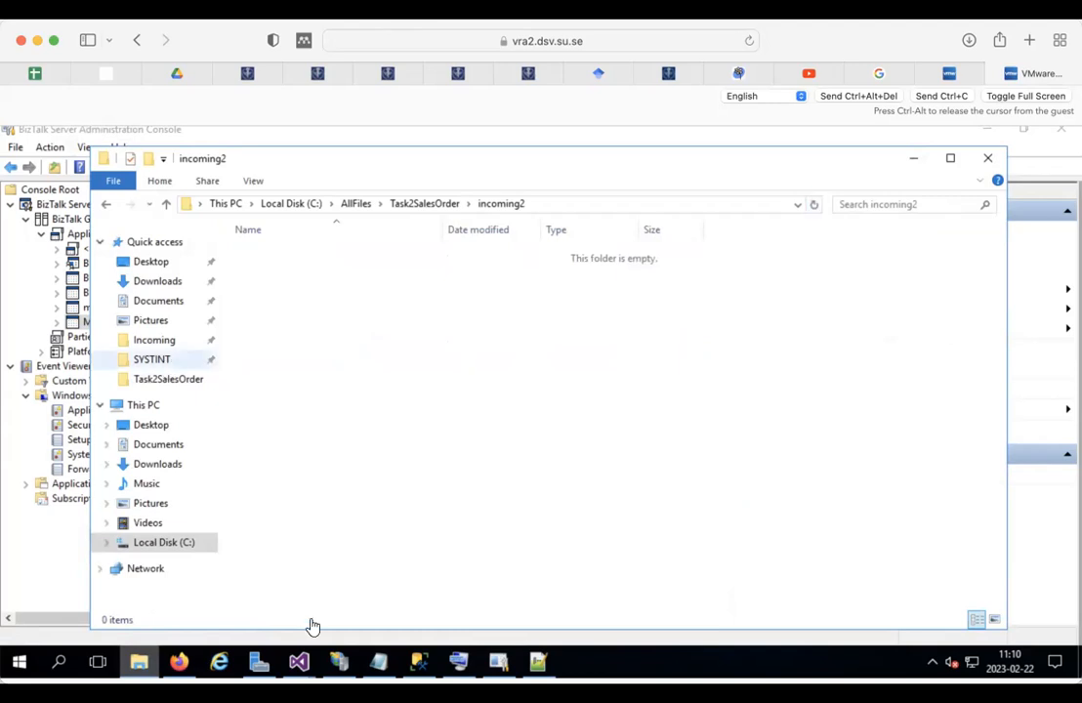
click(419, 662)
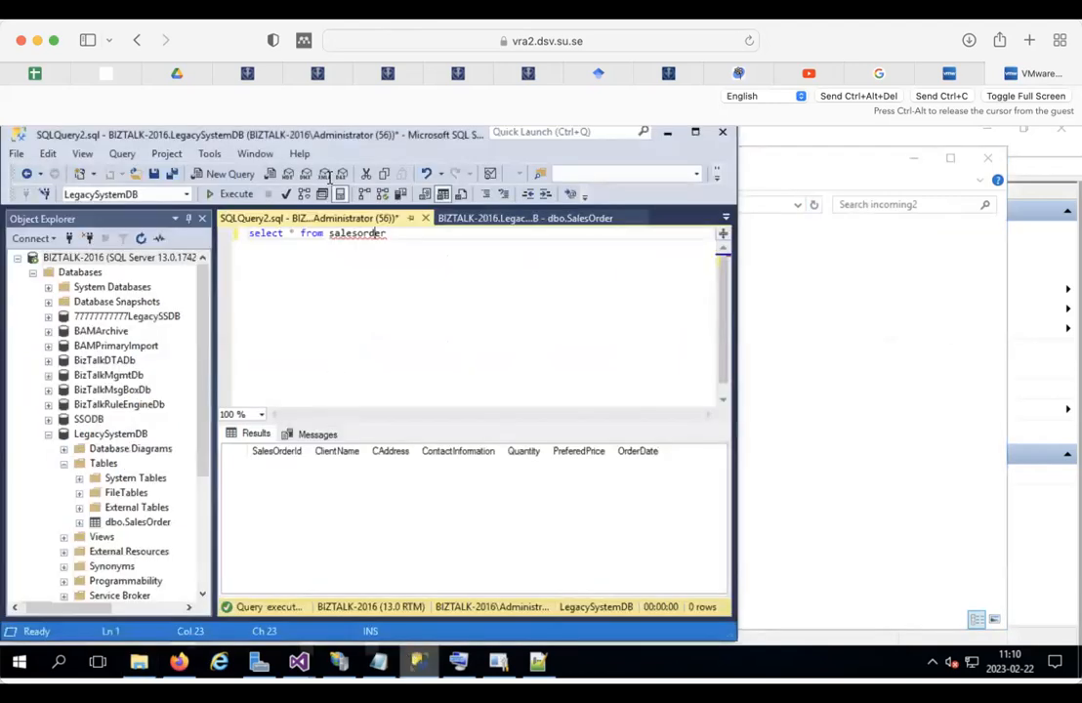
Step: Rerun the salesorder query (still 0 rows), then show BizTalk's Application event log
click(223, 195)
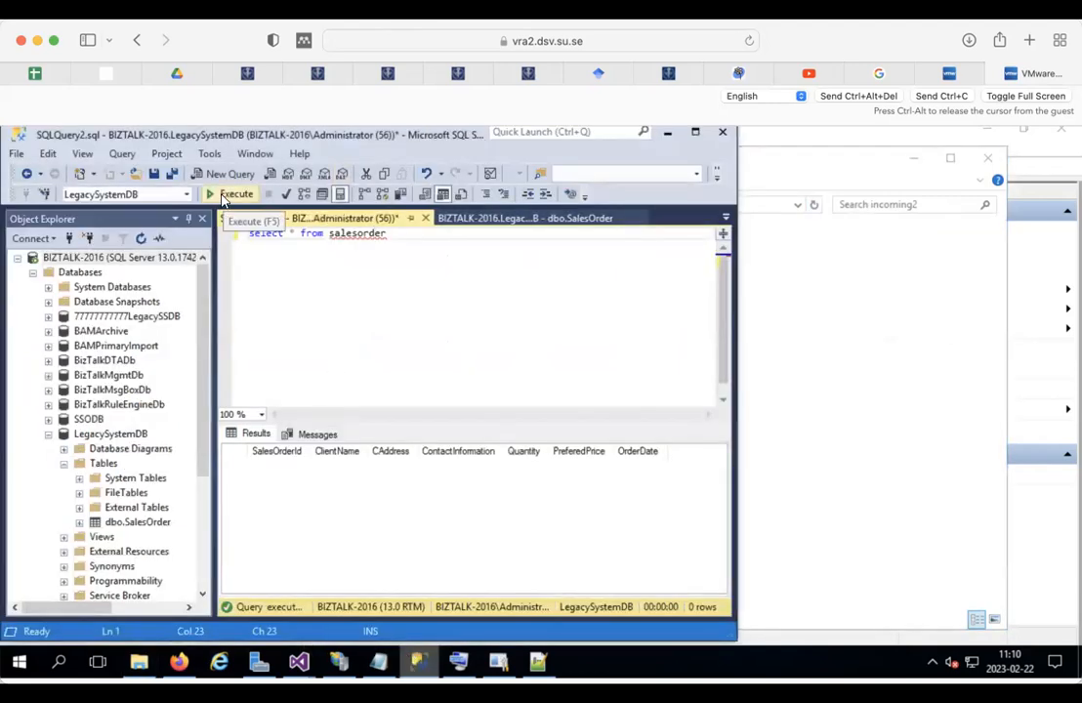
click(499, 663)
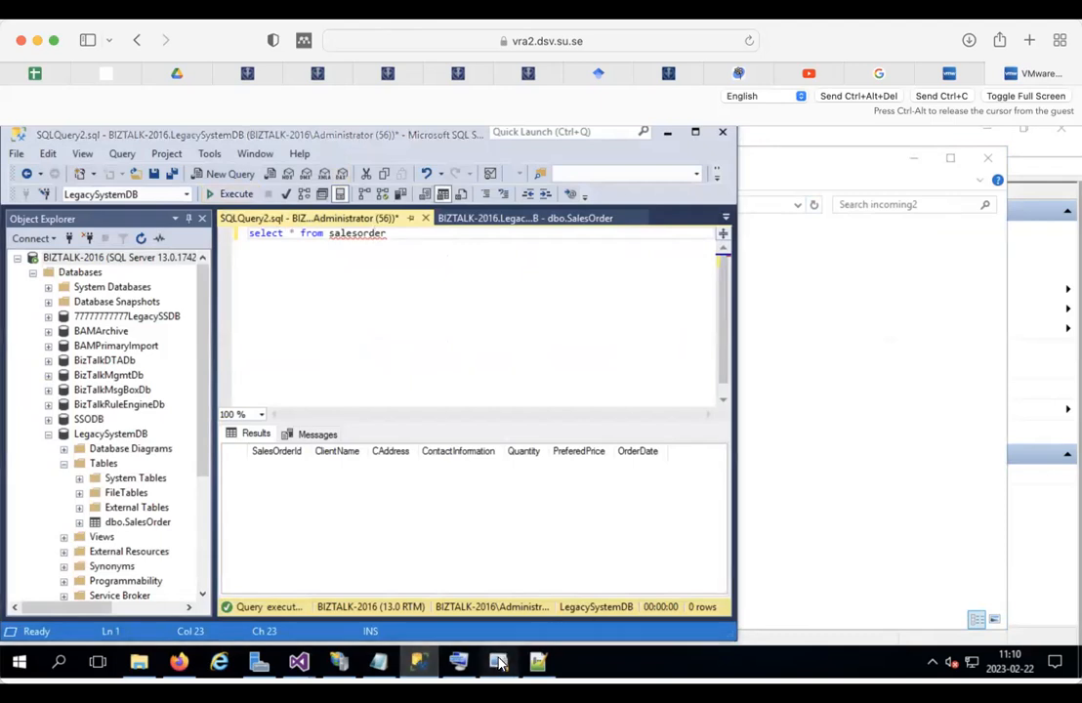
click(86, 415)
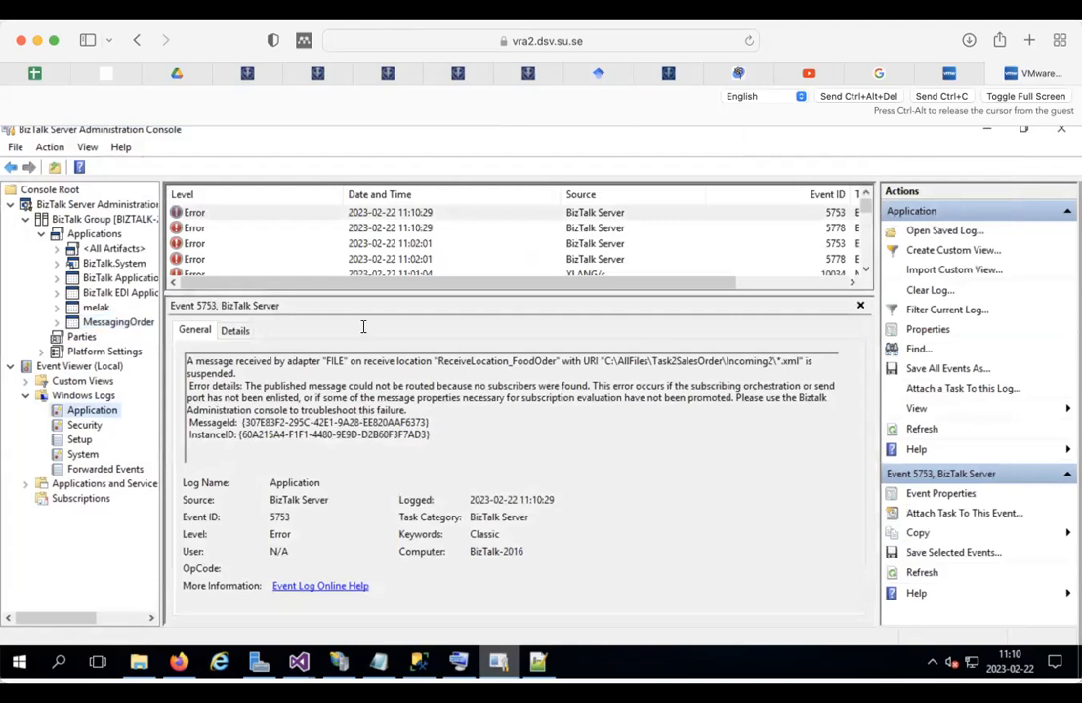
Step: Read error 5753 about the Incoming2 message having no subscribers, then go back to MessagingOrder
click(198, 213)
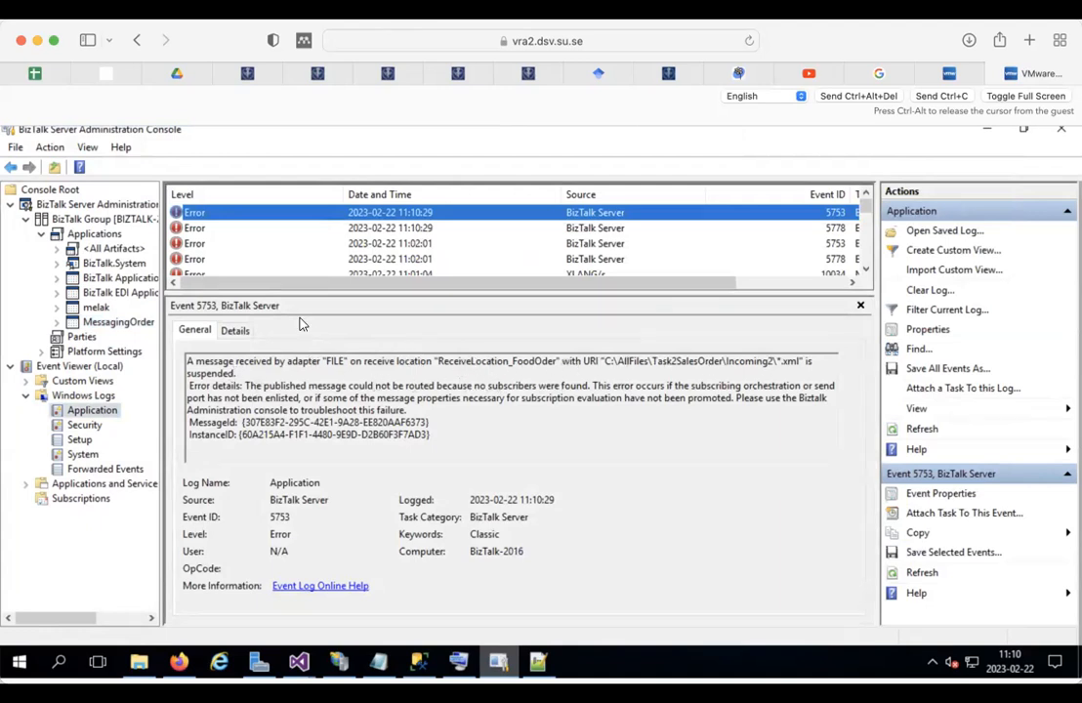
click(97, 323)
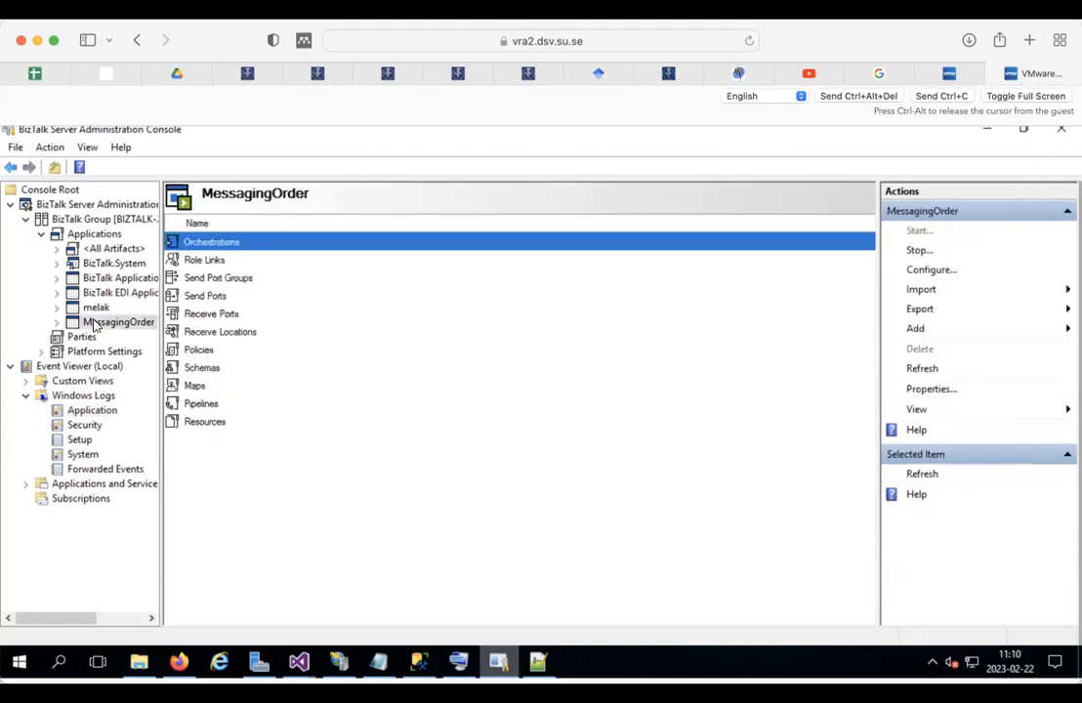
Step: In MessagingOrder's configuration, give the Incoming folder's ProcessOrder receive location the XMLReceive pipeline
right_click(95, 325)
click(144, 368)
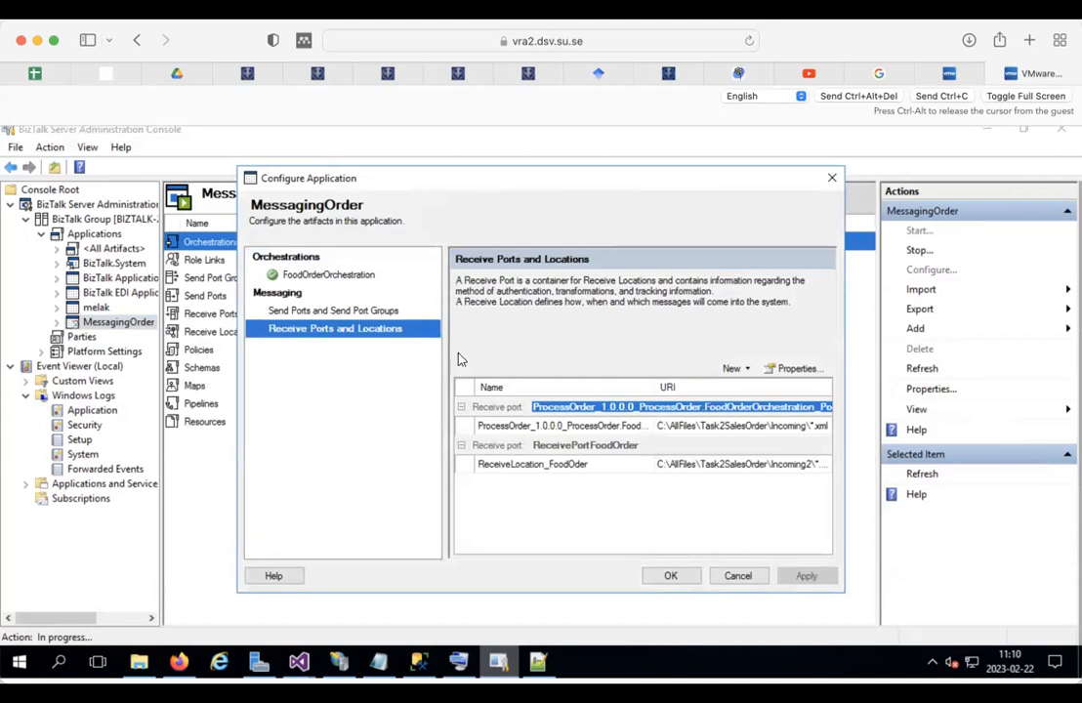
click(725, 426)
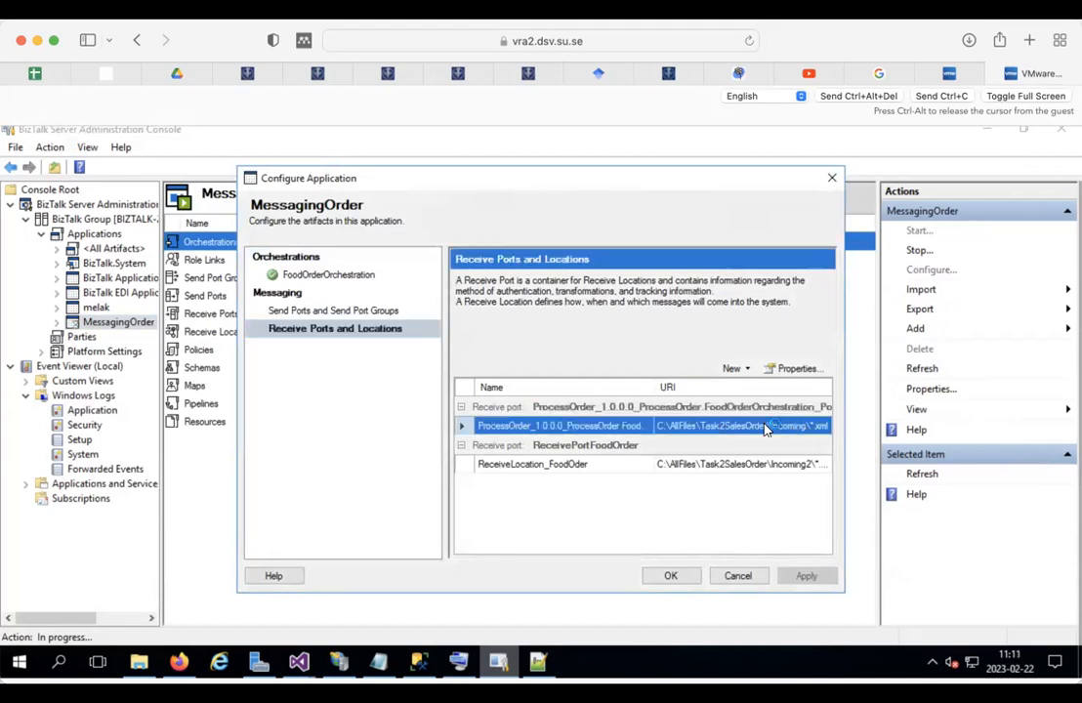
double_click(766, 429)
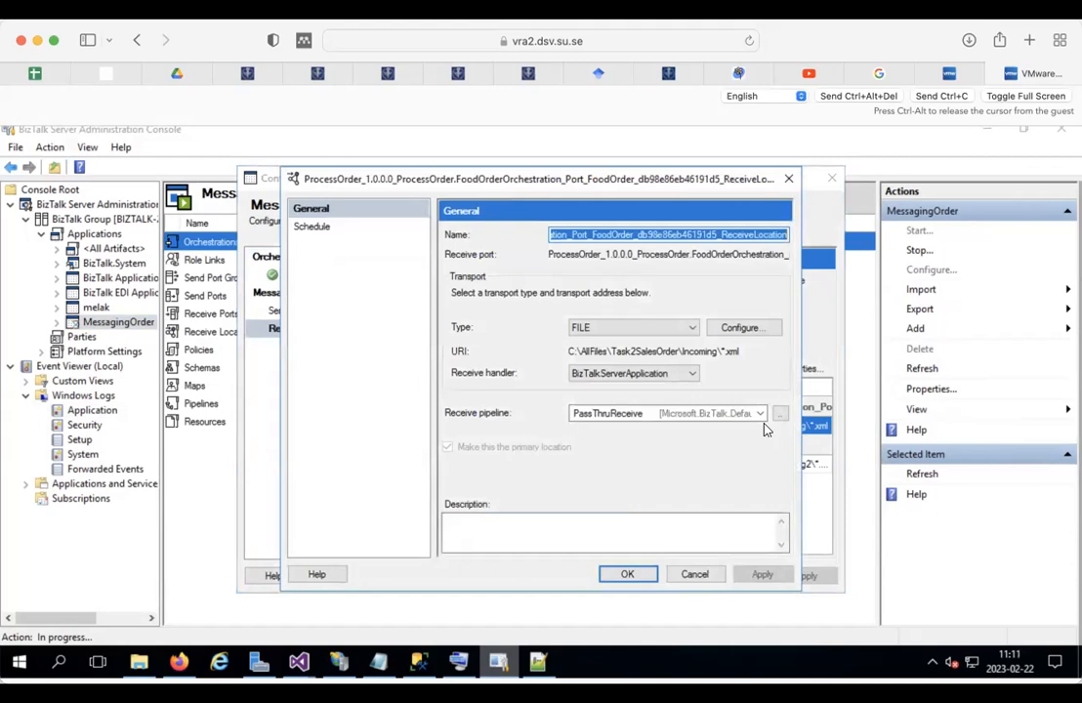
click(621, 415)
click(597, 444)
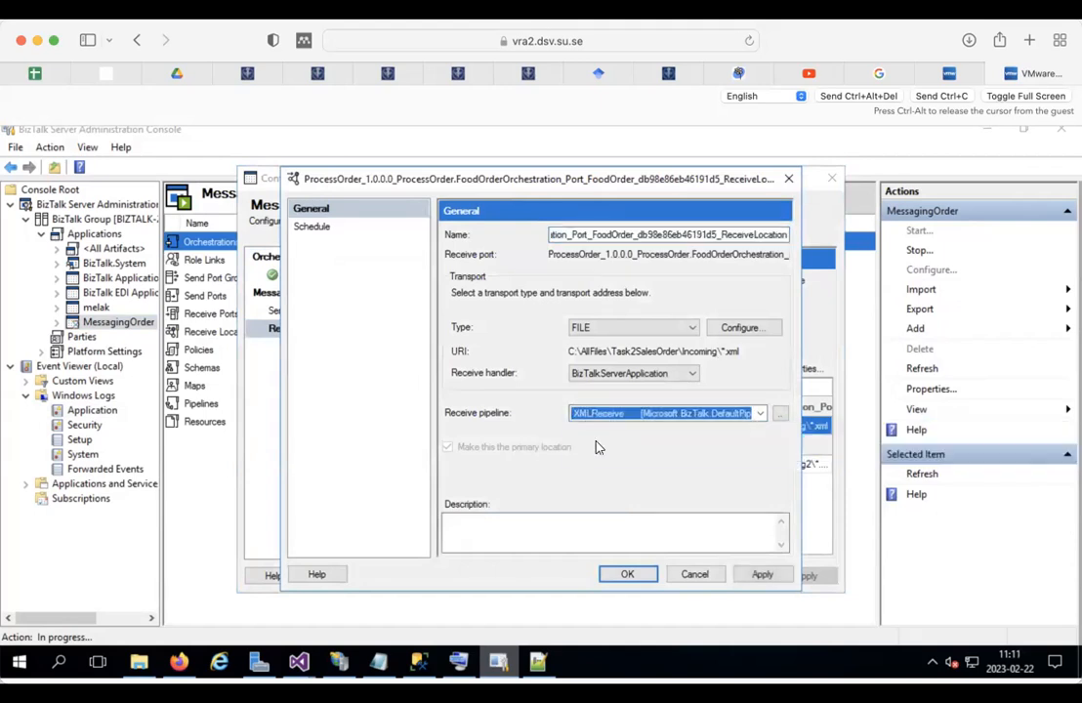
click(627, 576)
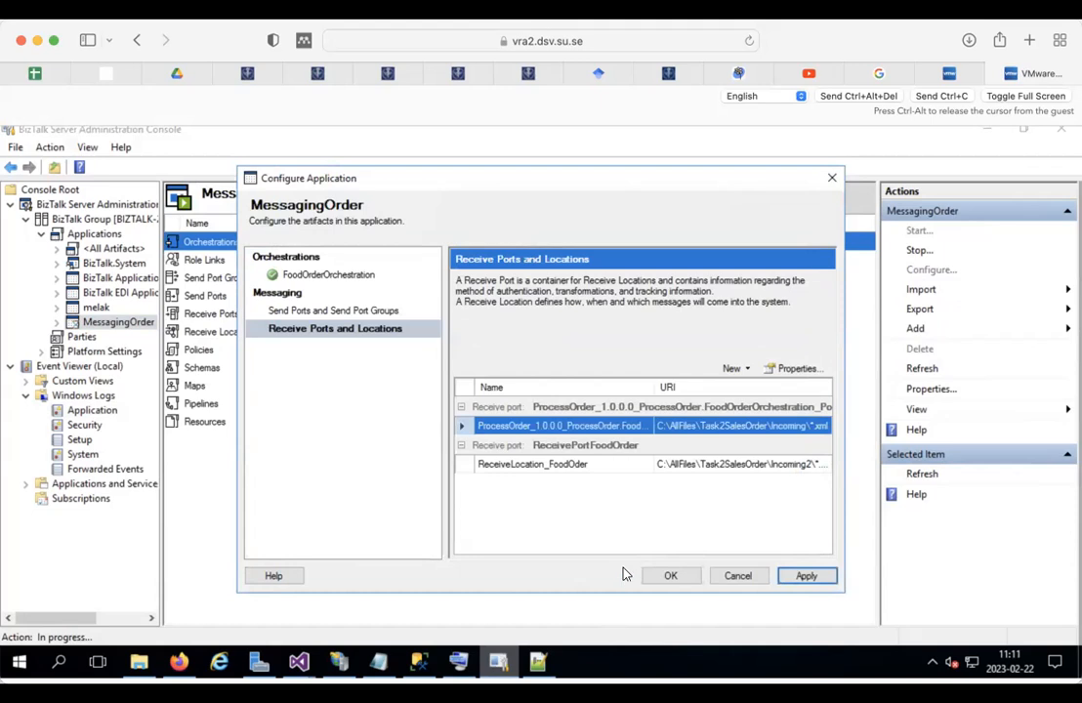
click(671, 577)
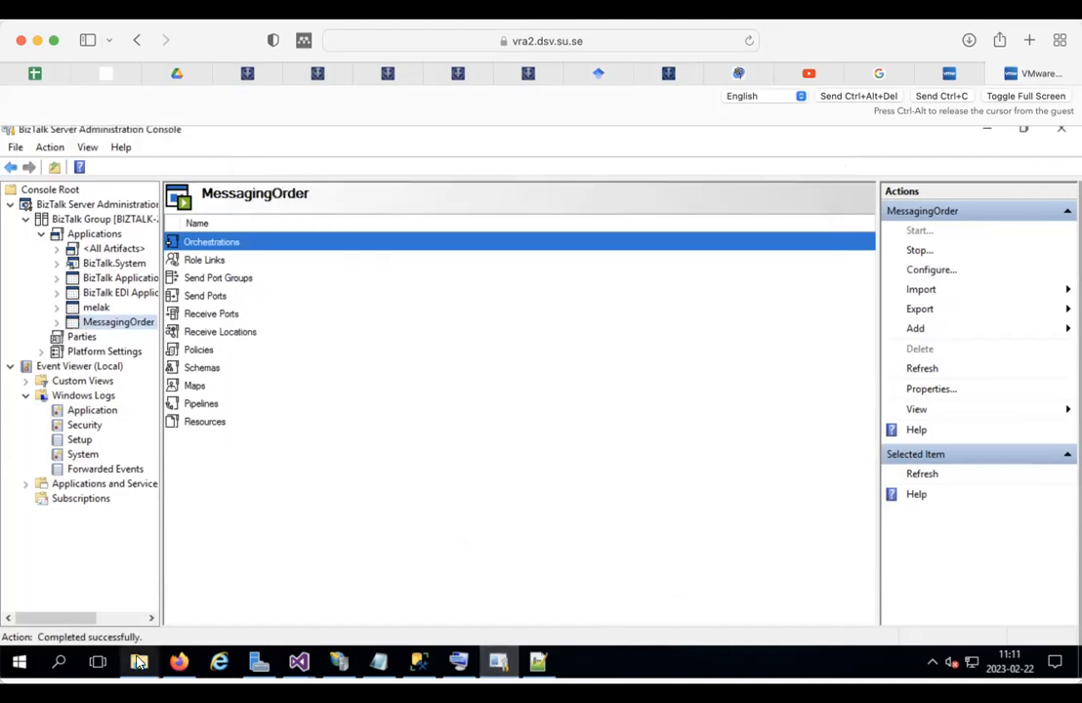
click(138, 663)
Step: Paste another food order sample into the incoming2 folder, then return to the BizTalk console
right_click(333, 330)
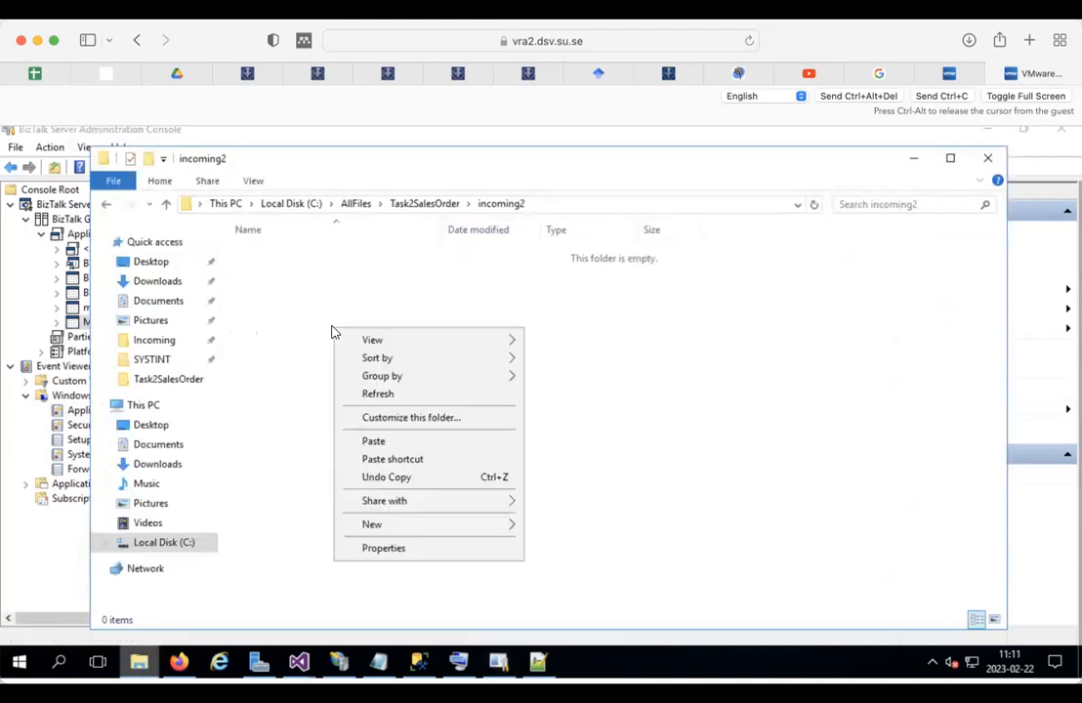
click(377, 441)
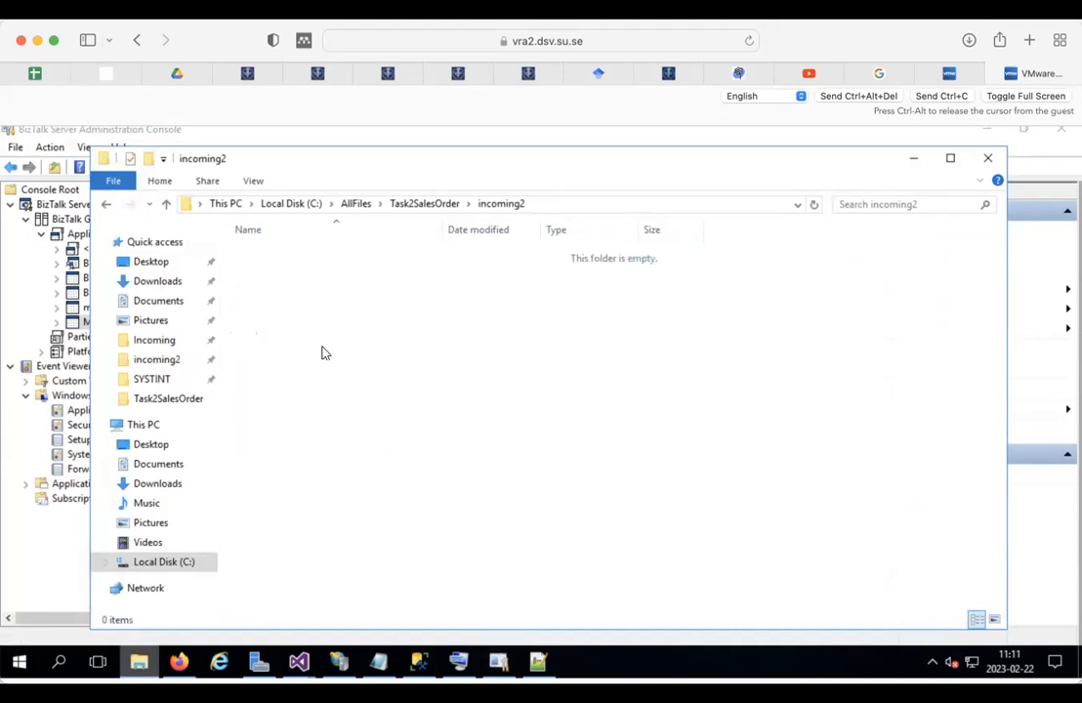
click(498, 662)
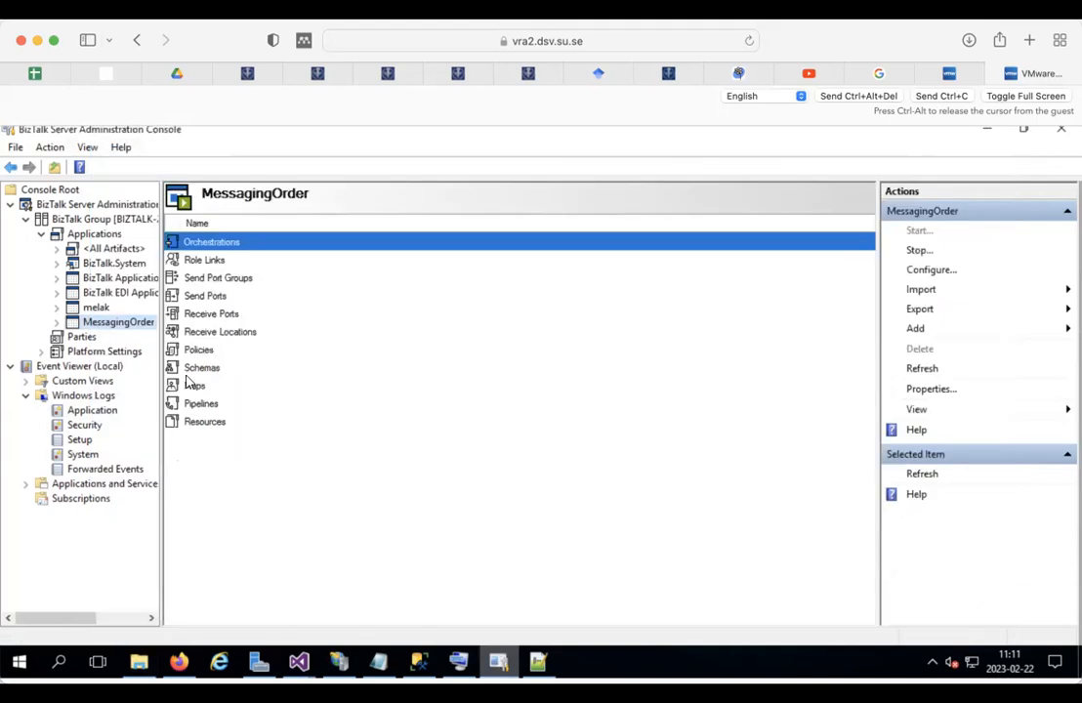
Step: Compare the new 11:11:11 errors 5753 and 5778 in the Application log, then bring up incoming2
click(75, 414)
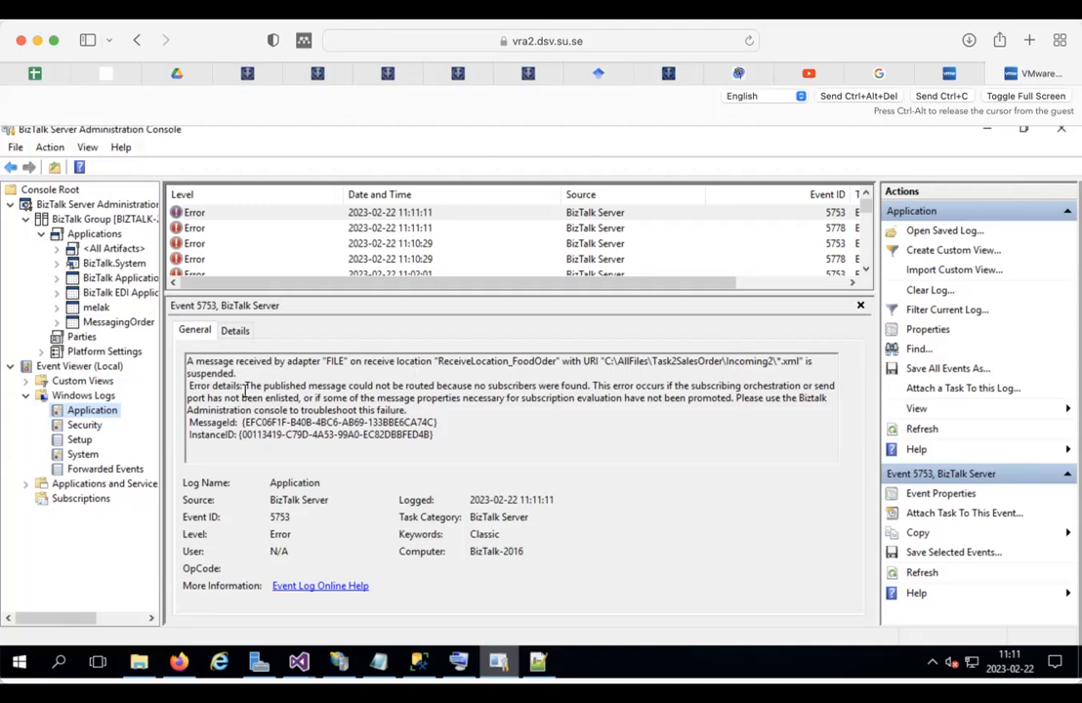
click(188, 217)
click(187, 226)
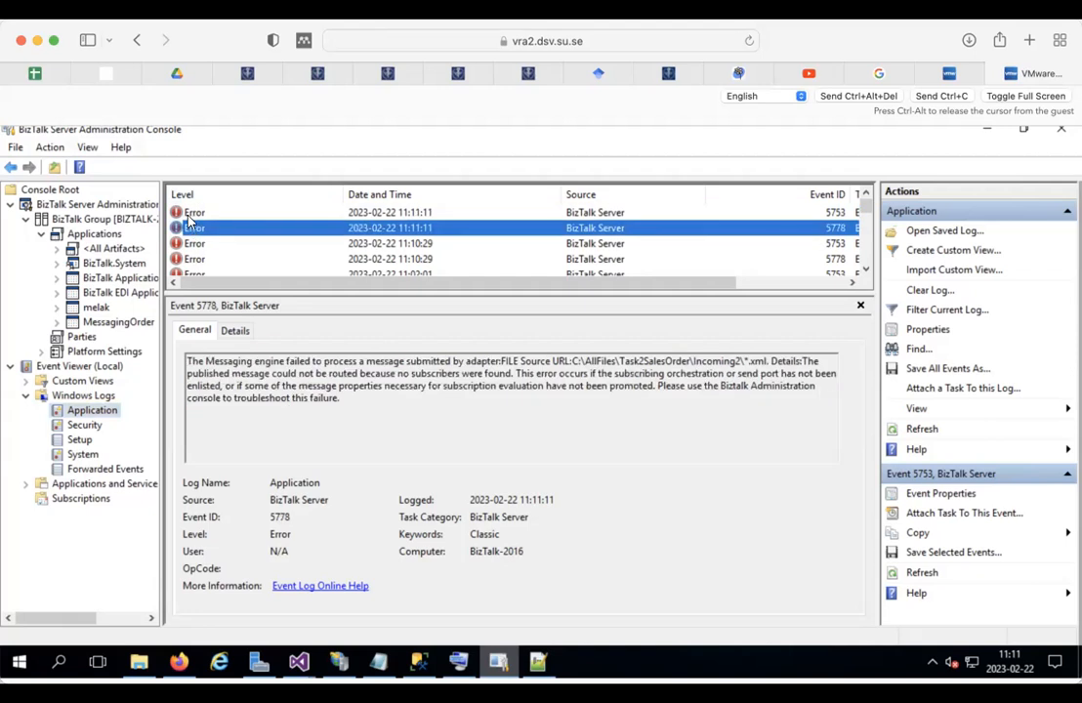
click(188, 215)
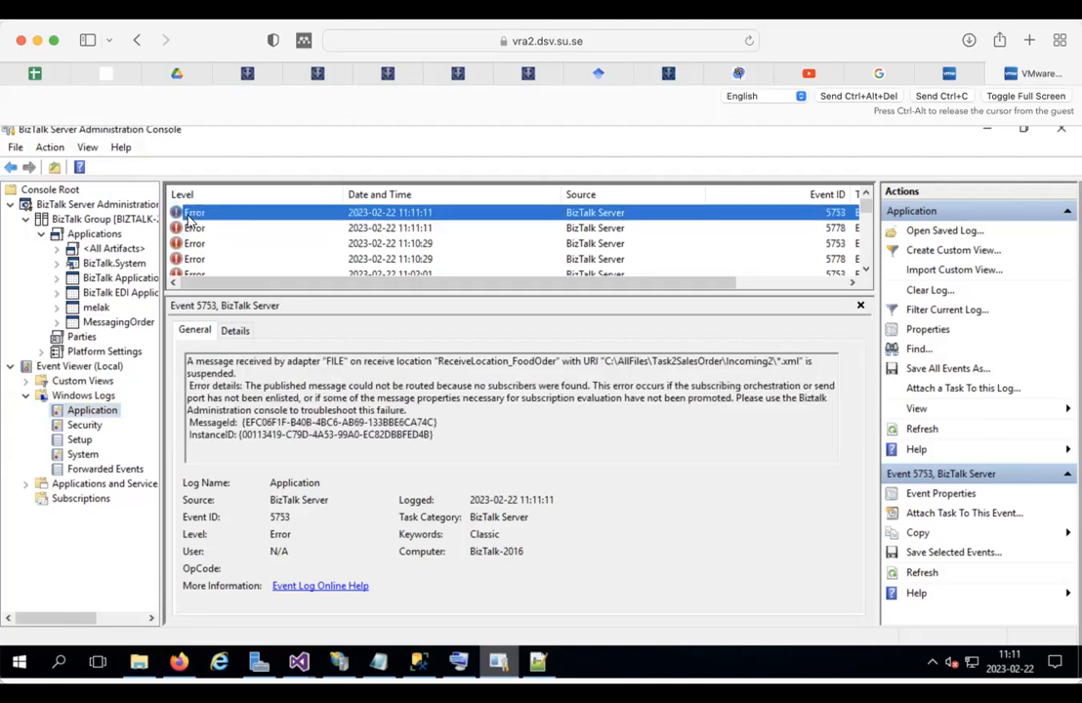
click(139, 663)
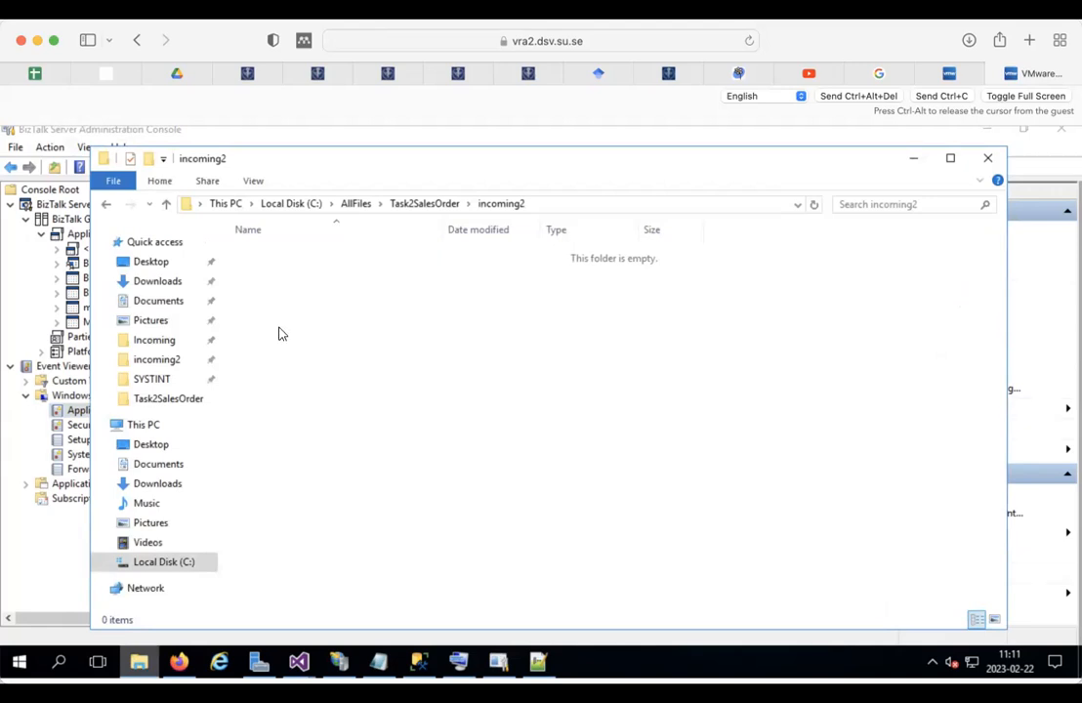
Step: Paste FoodOrdersample.xml into incoming2 and rerun the SalesOrder query, which still returns 0 rows
key(ctrl+v)
key(ctrl+v)
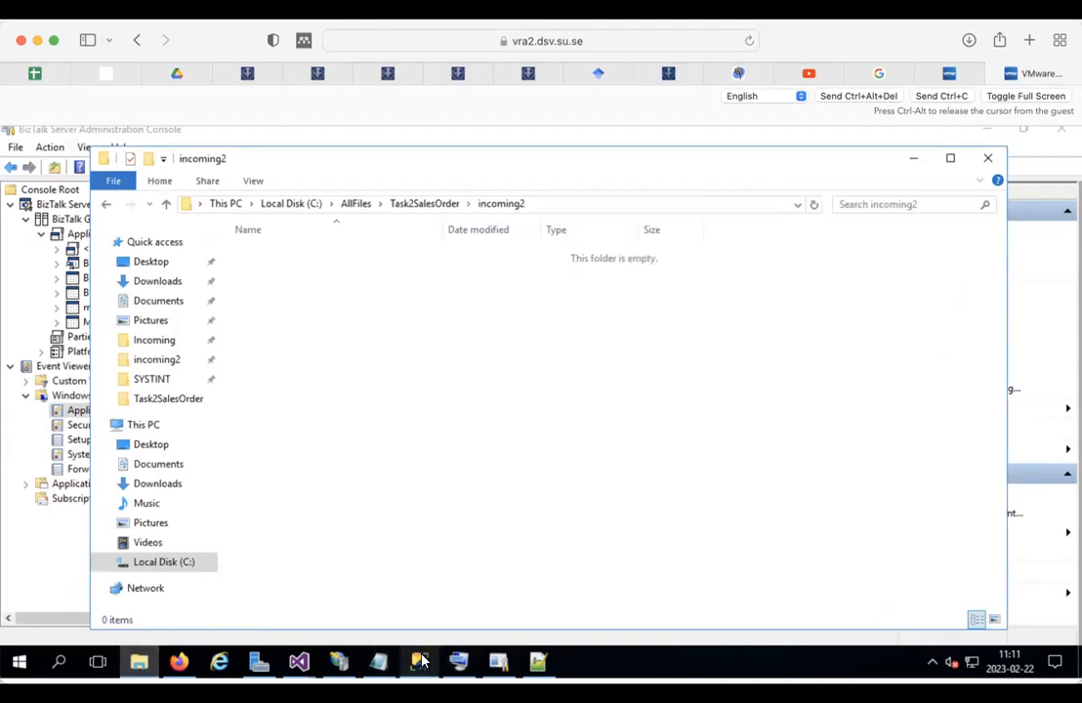
click(420, 662)
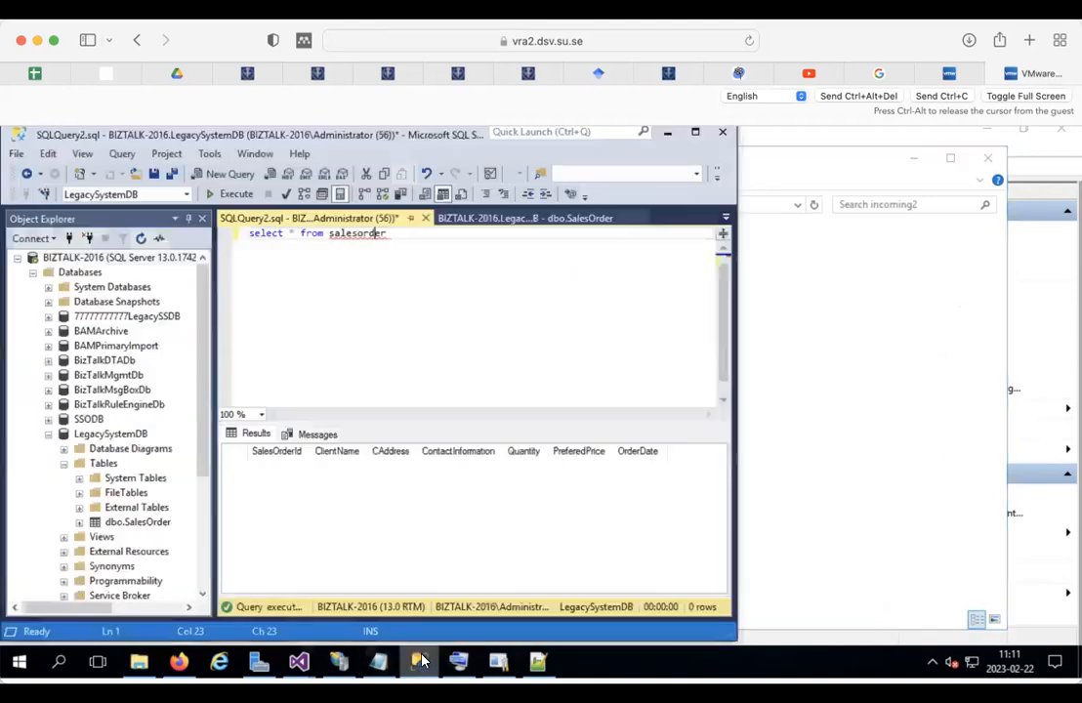
click(226, 195)
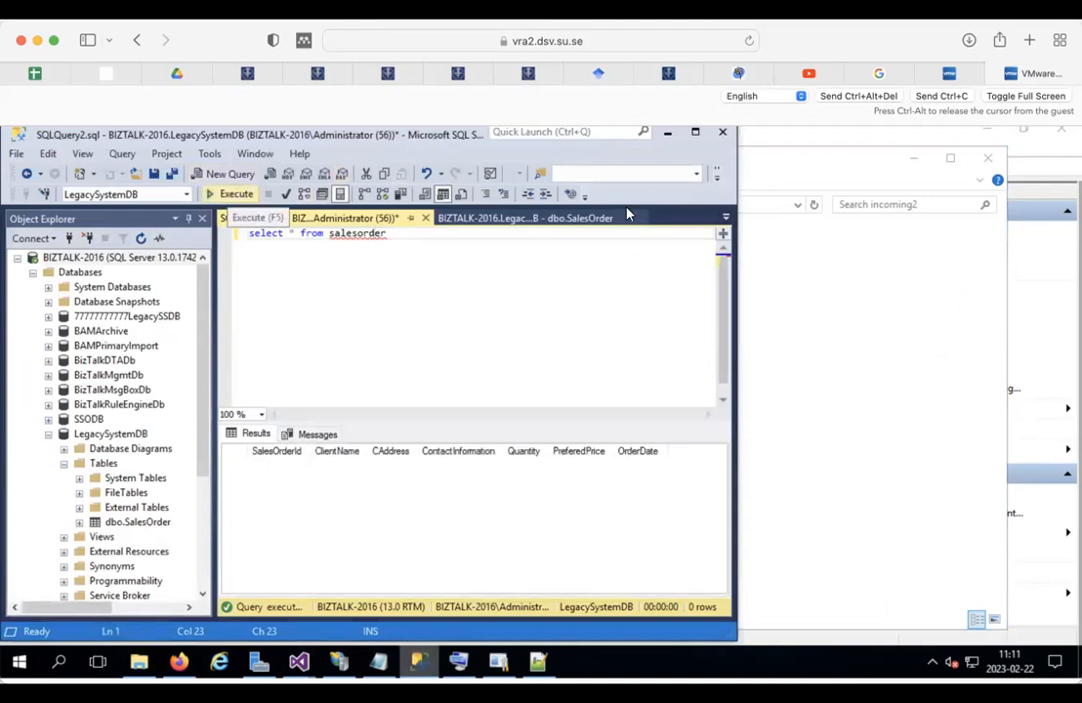
click(893, 332)
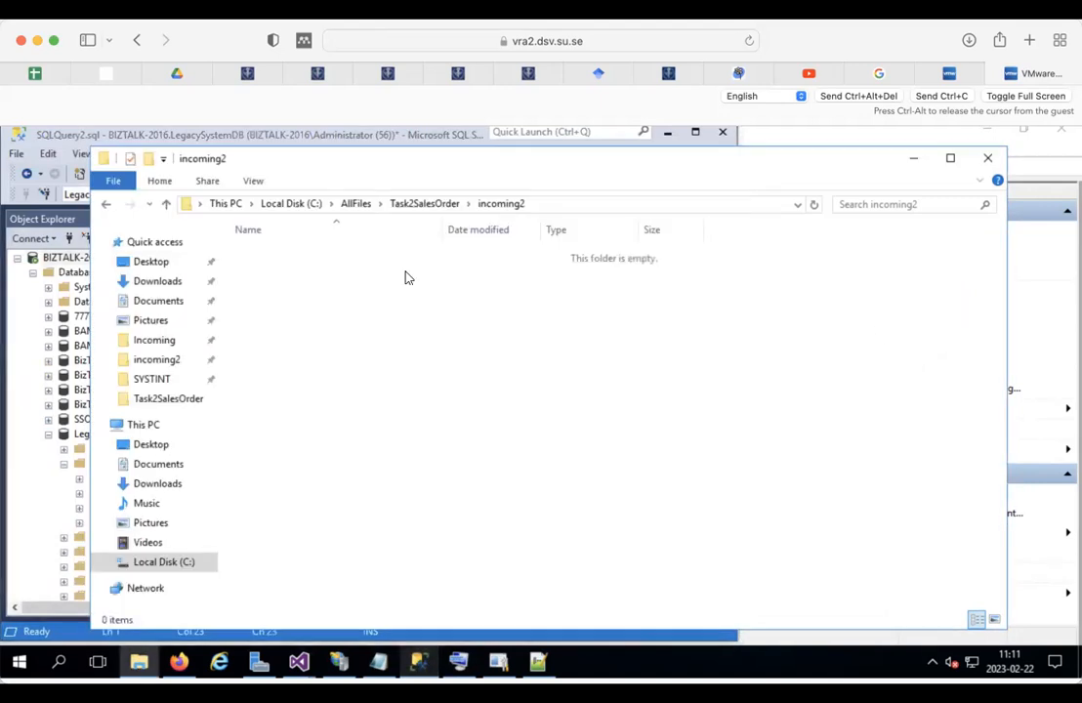
click(498, 662)
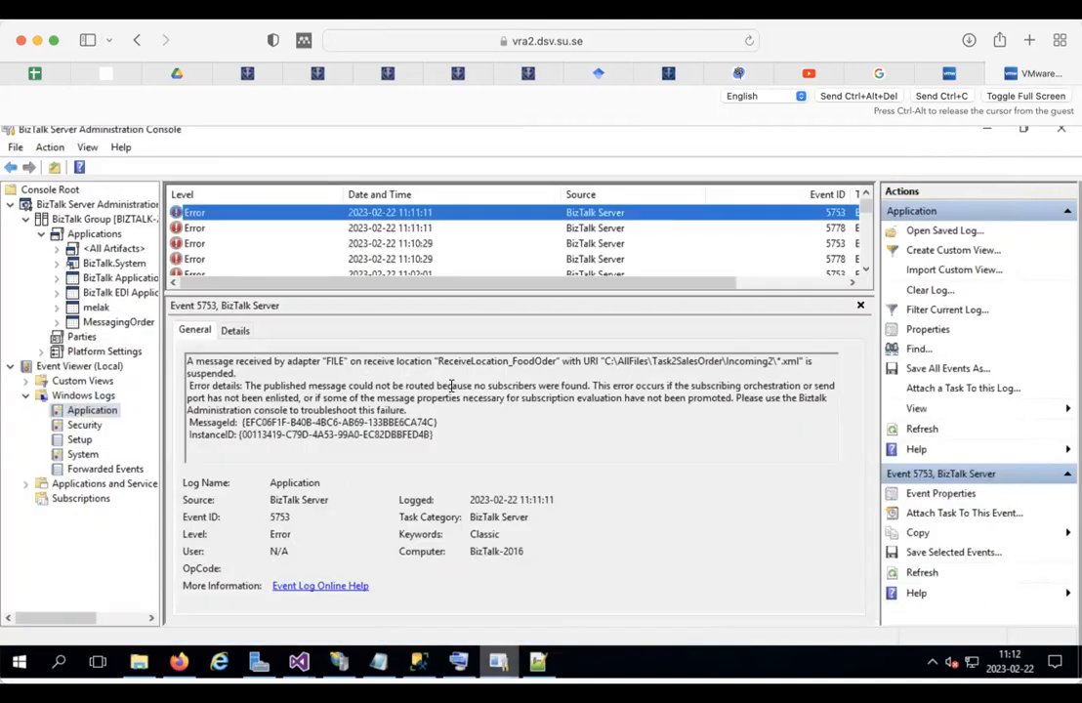
Step: Select AllFiles in the error's receive path, then switch to the MessagingOrder Visual Studio solution
double_click(629, 361)
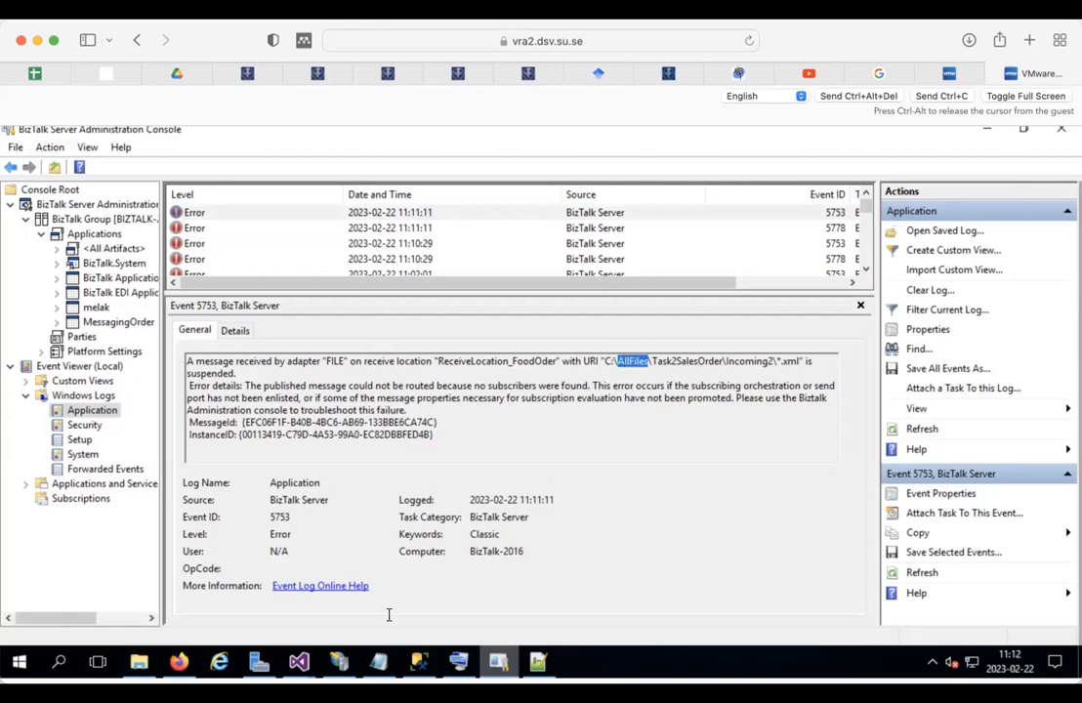
click(299, 662)
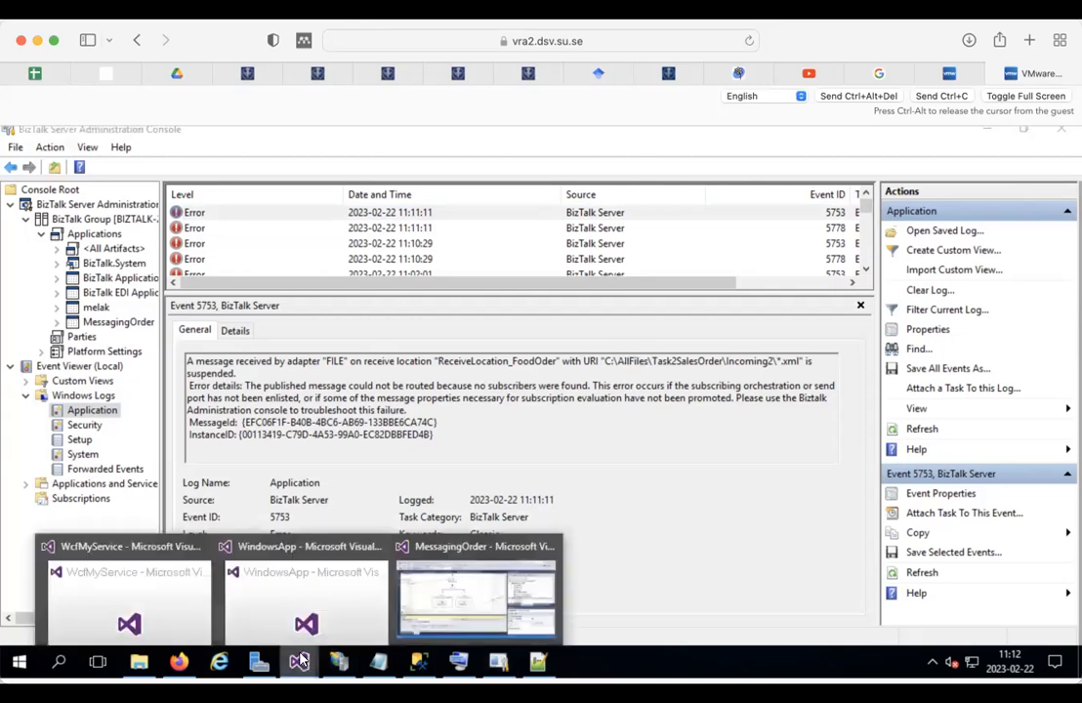
click(442, 571)
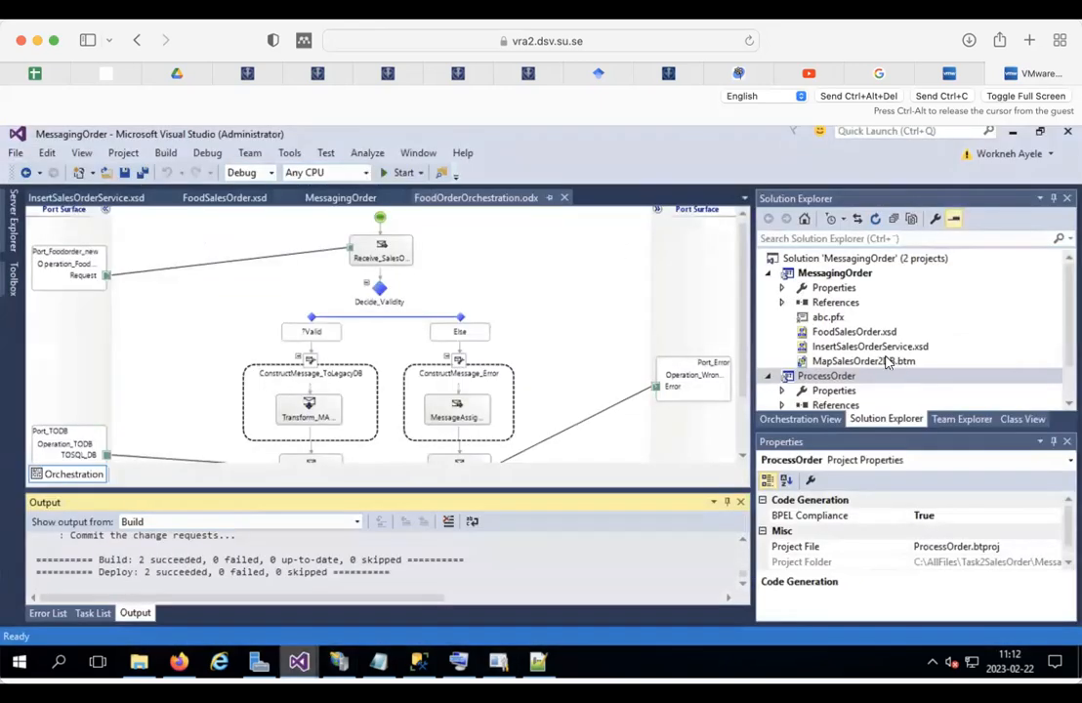
Step: Open FoodSalesOrder.xsd and compare its target namespace with the sample order XML in Notepad++
double_click(815, 332)
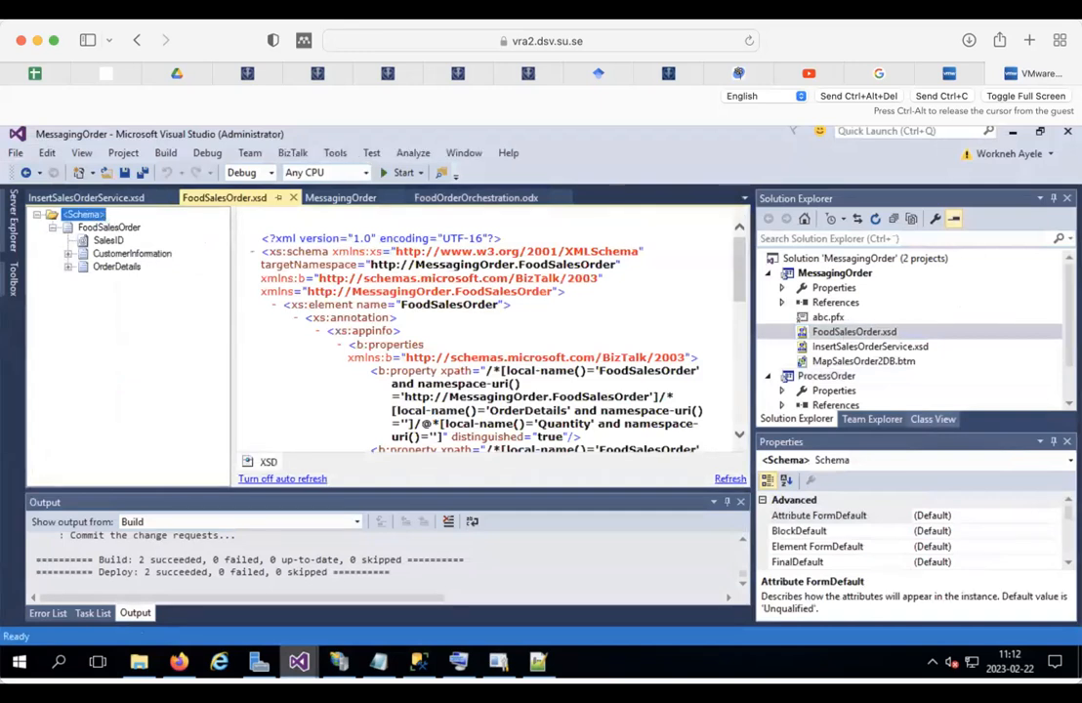
scroll(1068, 565, down, 5)
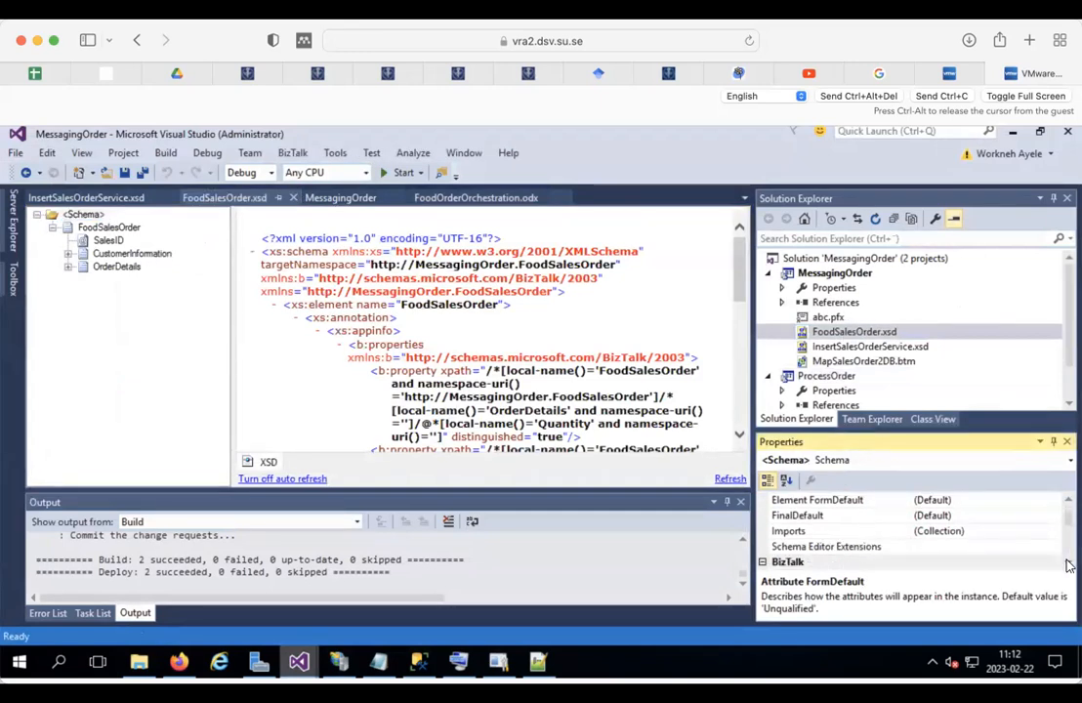
scroll(1068, 566, down, 3)
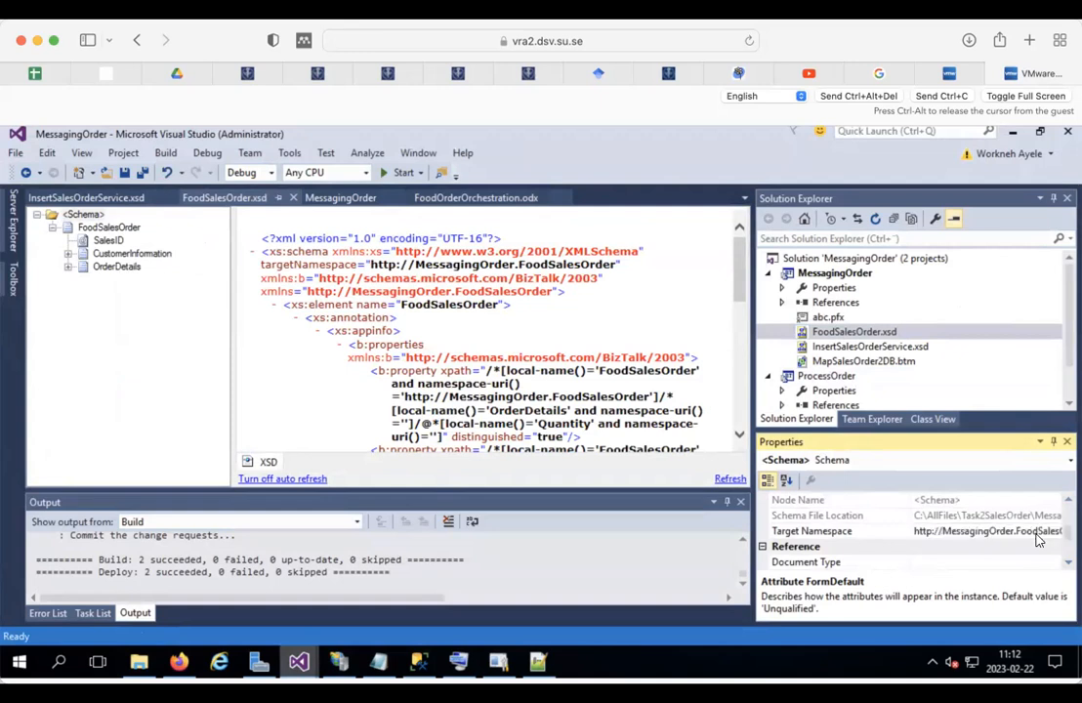
click(538, 663)
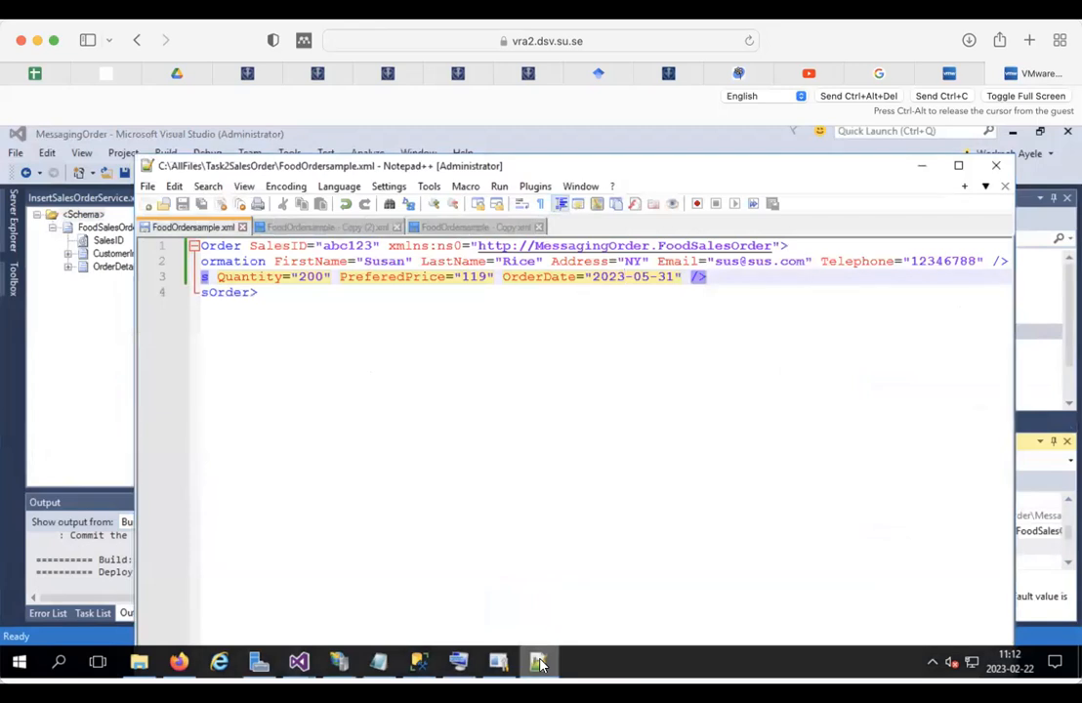
click(538, 662)
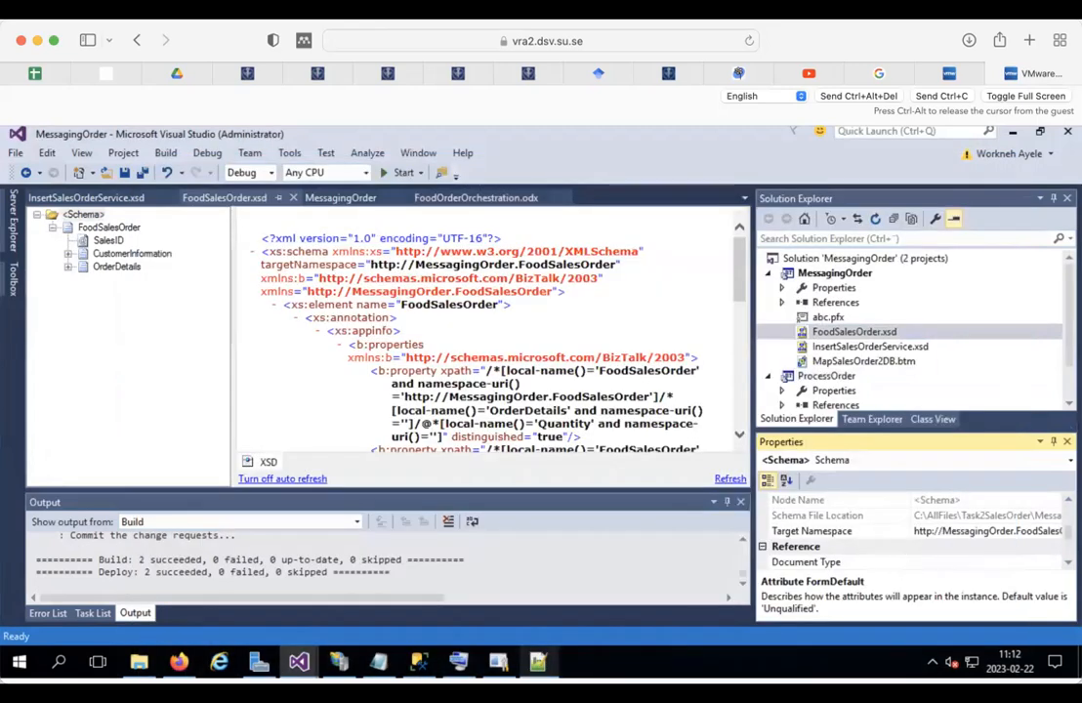
Step: Review the file properties of FoodSalesOrder.xsd in the Properties grid
scroll(1071, 567, down, 3)
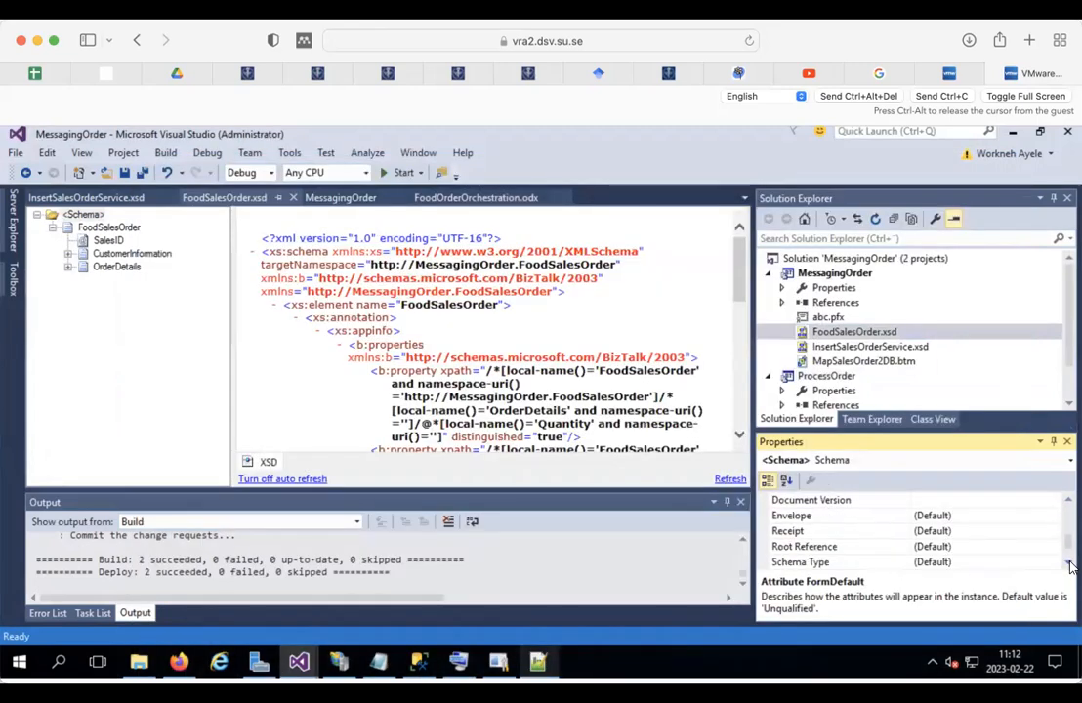
mouse_move(1069, 550)
mouse_down()
mouse_move(1070, 498)
mouse_move(1067, 533)
mouse_up()
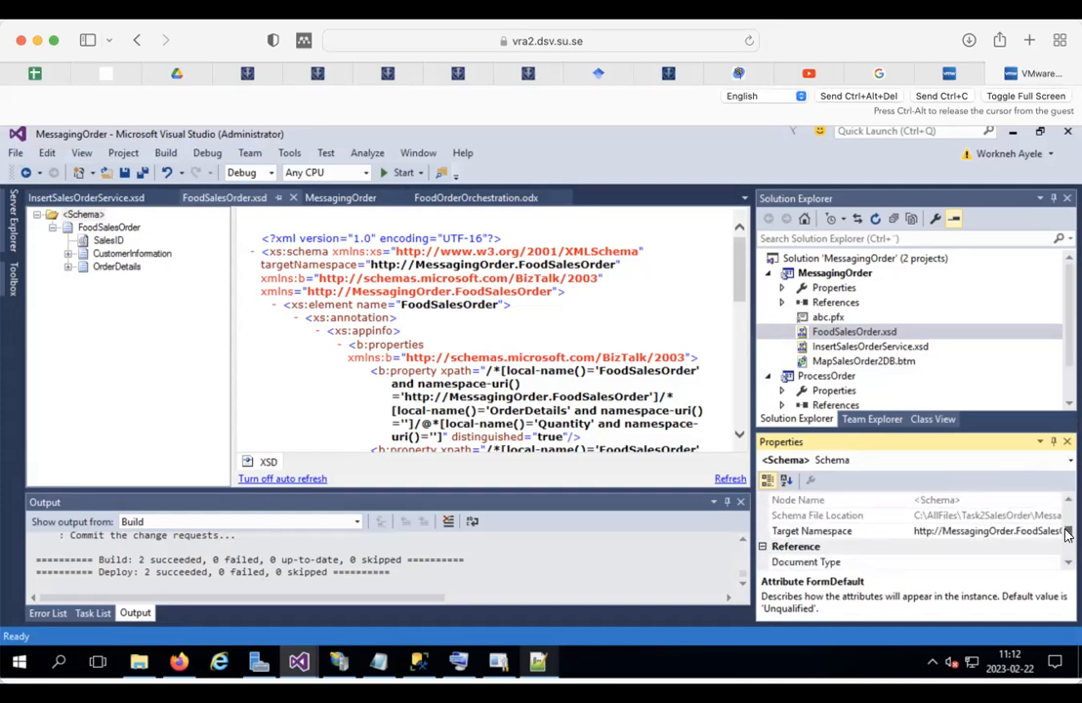
click(856, 332)
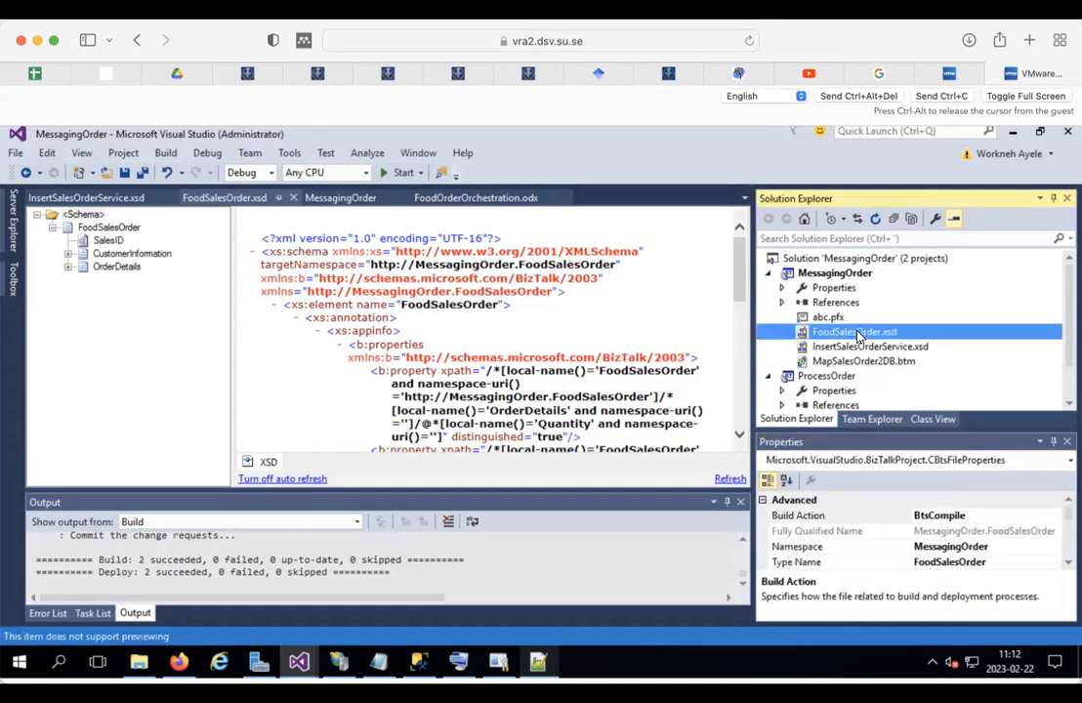
click(1067, 564)
scroll(1067, 565, down, 4)
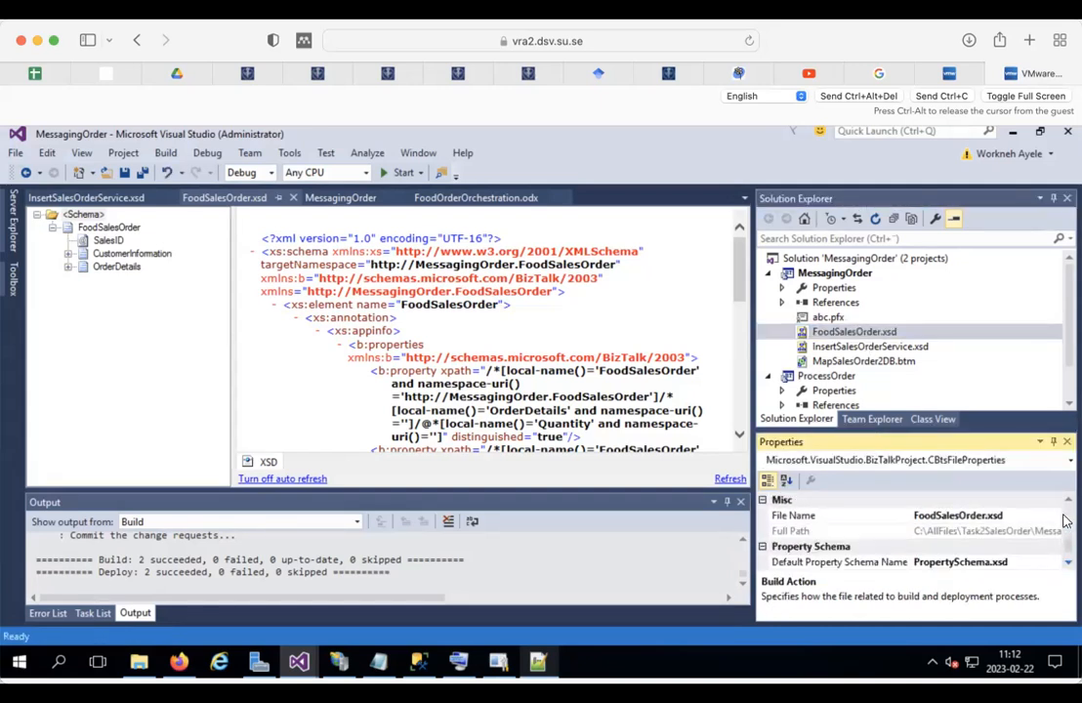
scroll(1067, 502, up, 3)
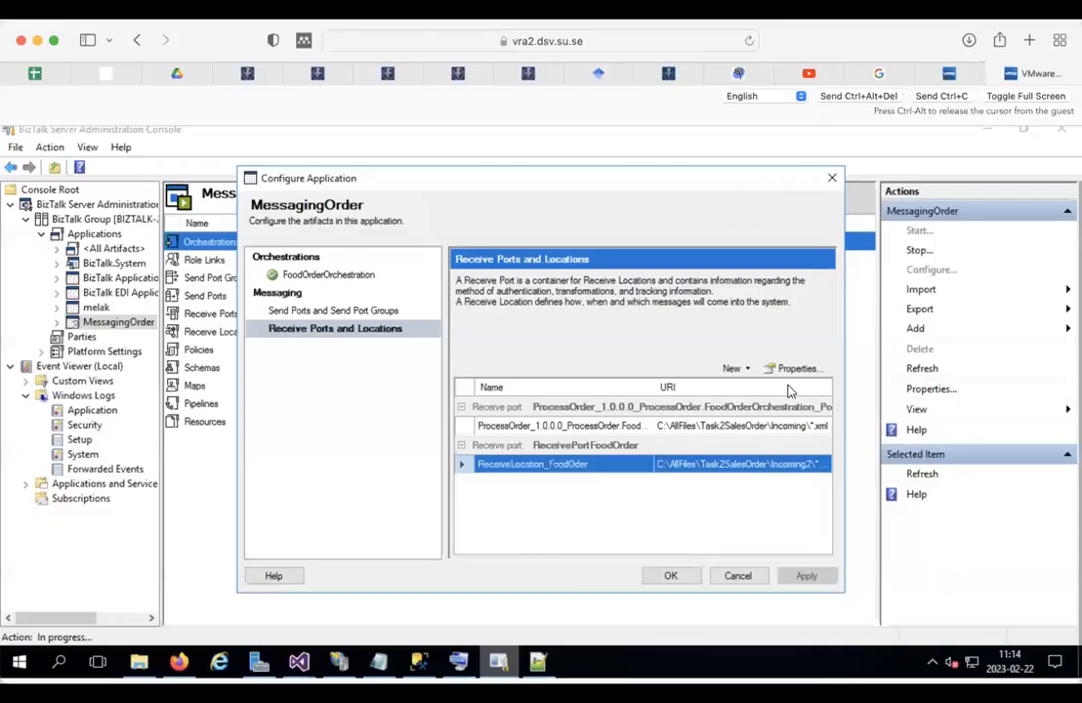
Step: Review the ReceiveLocation_FoodOder properties and its file transport receive folder settings
double_click(705, 464)
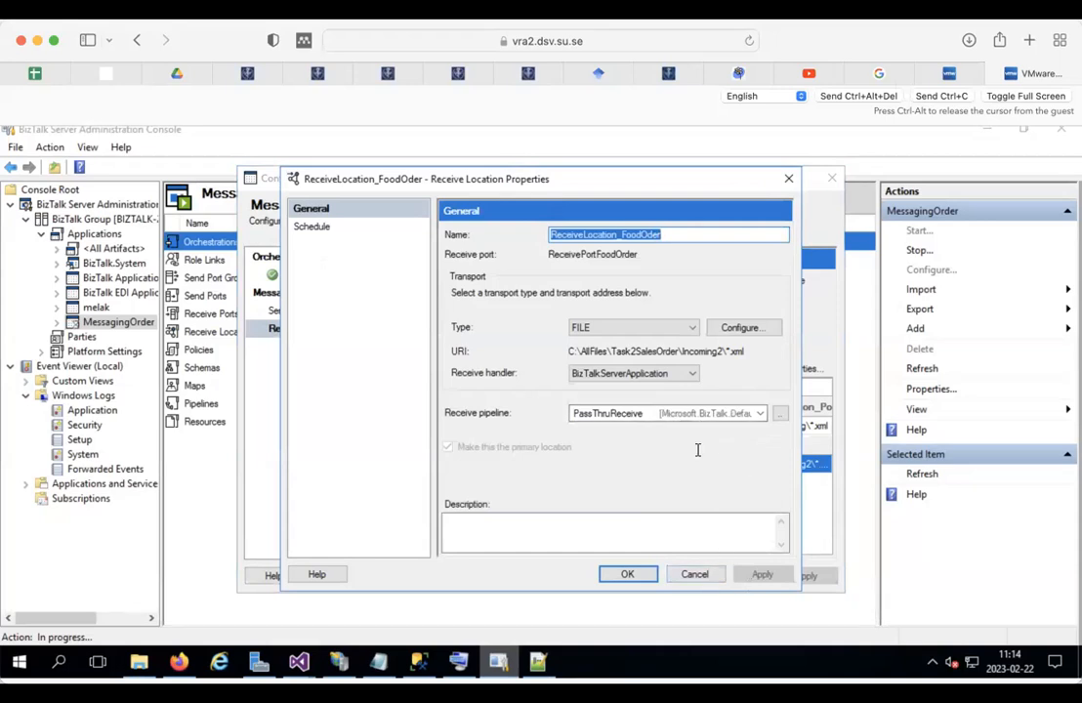
click(694, 573)
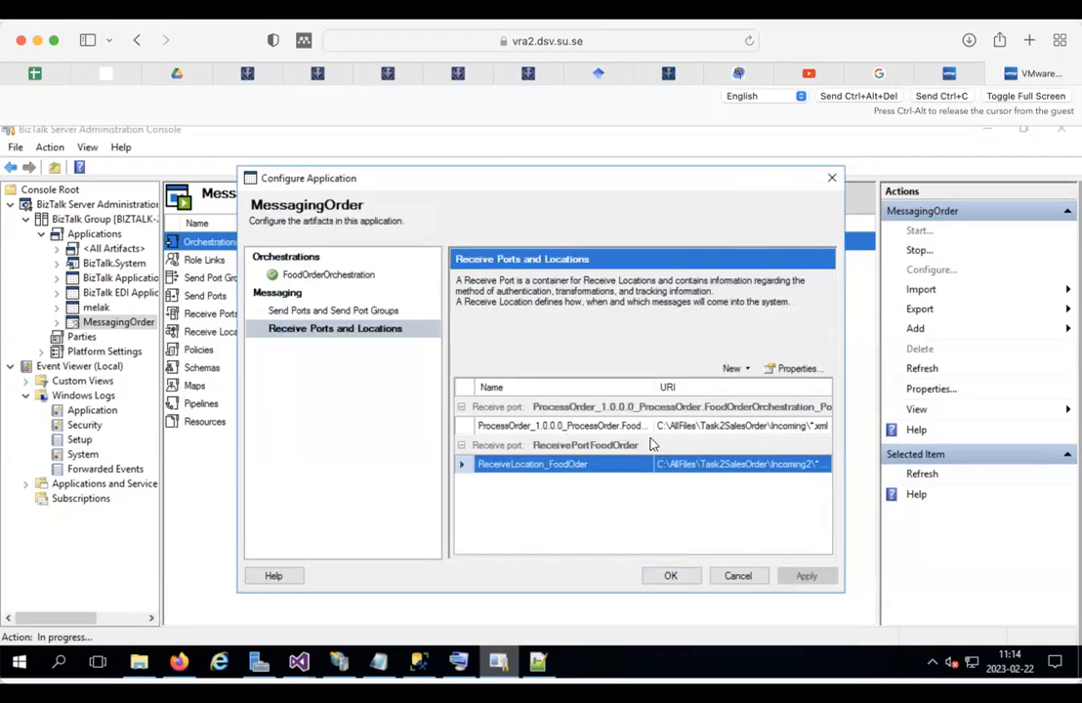
click(718, 426)
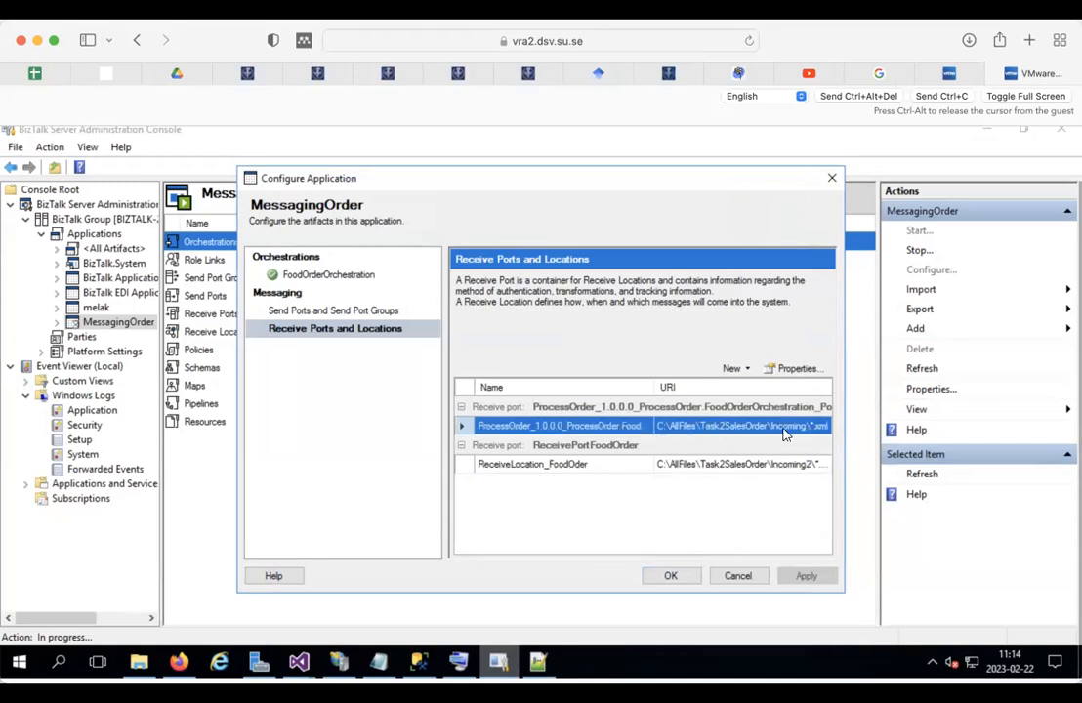
double_click(730, 465)
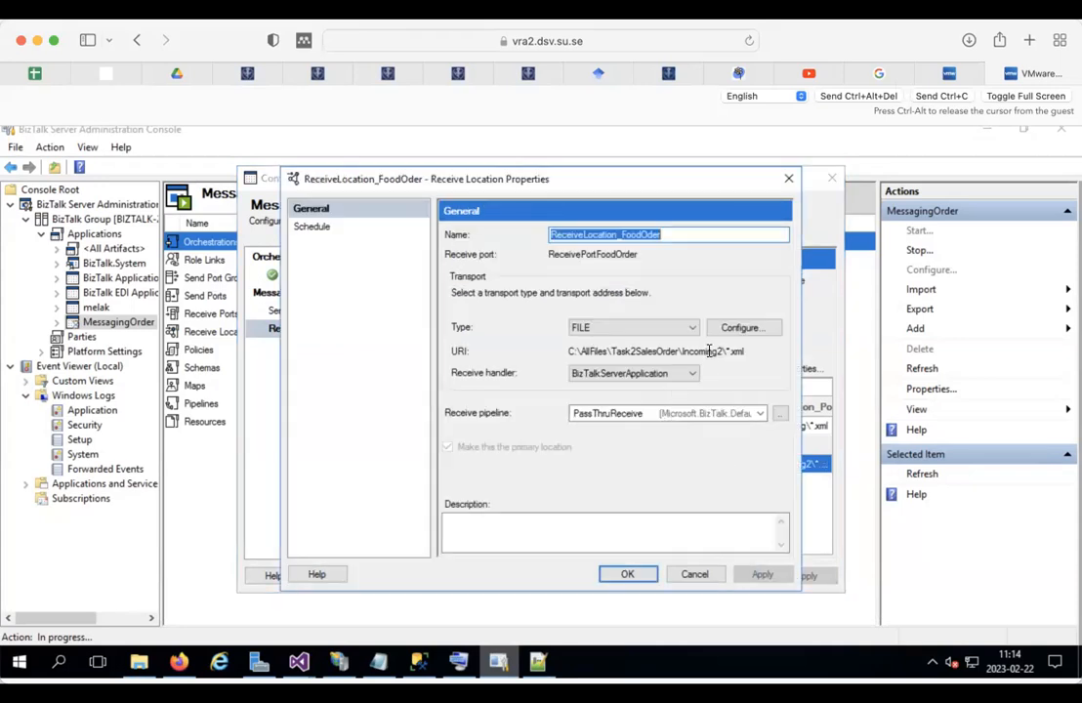
click(734, 328)
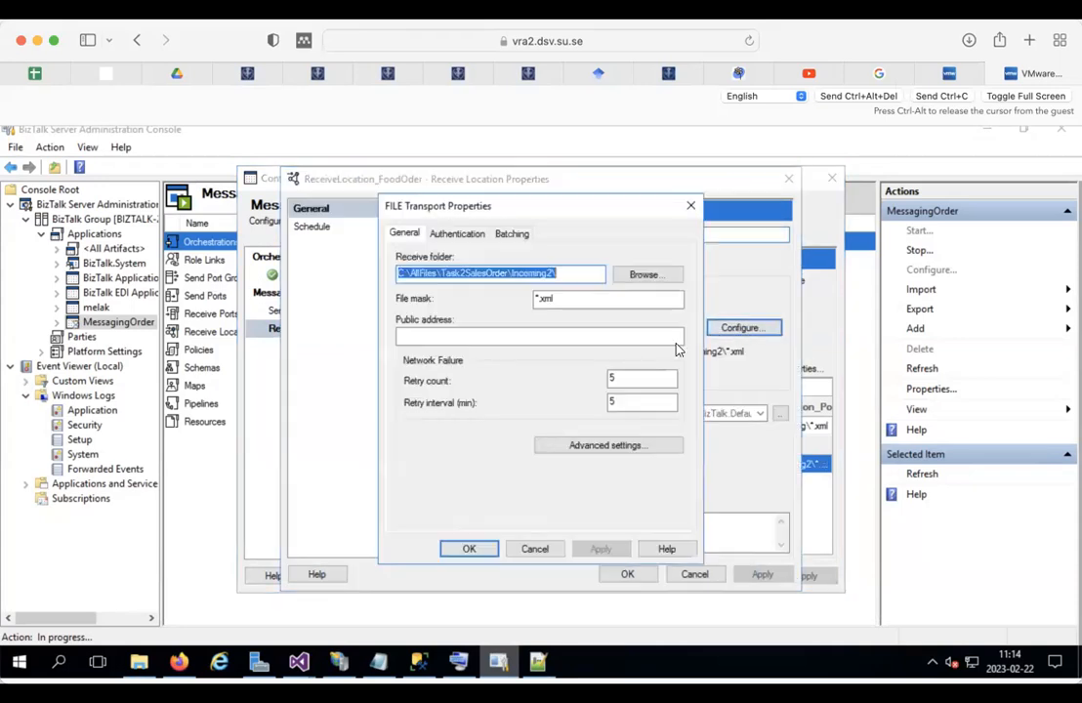
click(468, 549)
Step: Switch the FoodOder receive pipeline from PassThruReceive to XMLReceive and save the application configuration
click(598, 414)
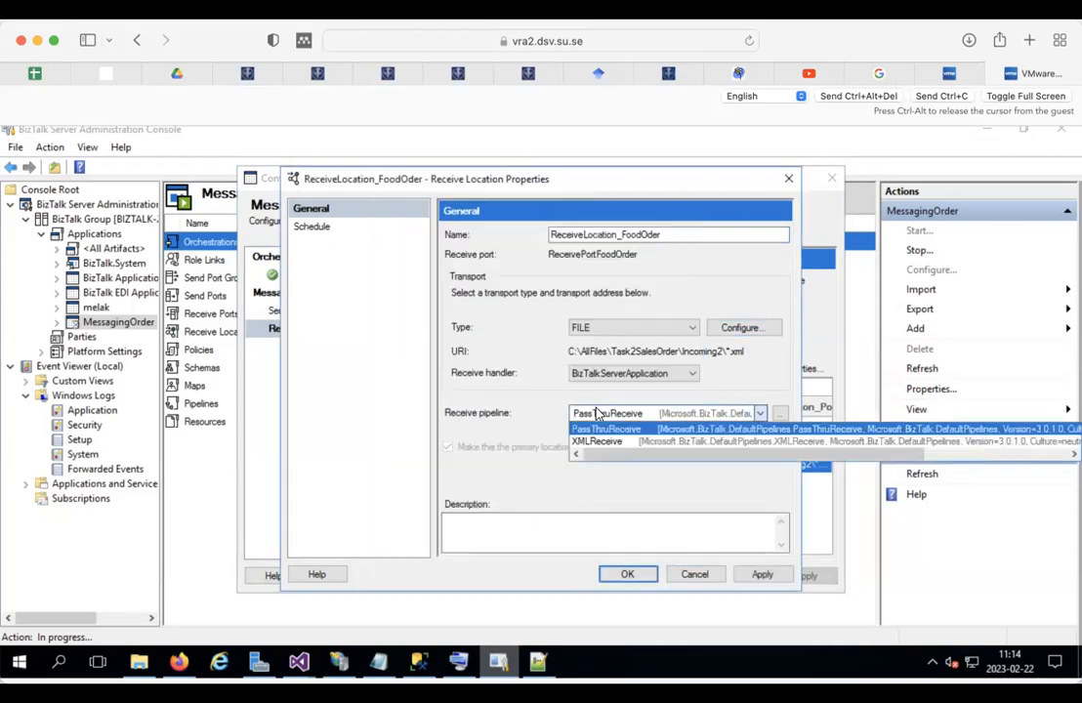
click(599, 443)
click(628, 576)
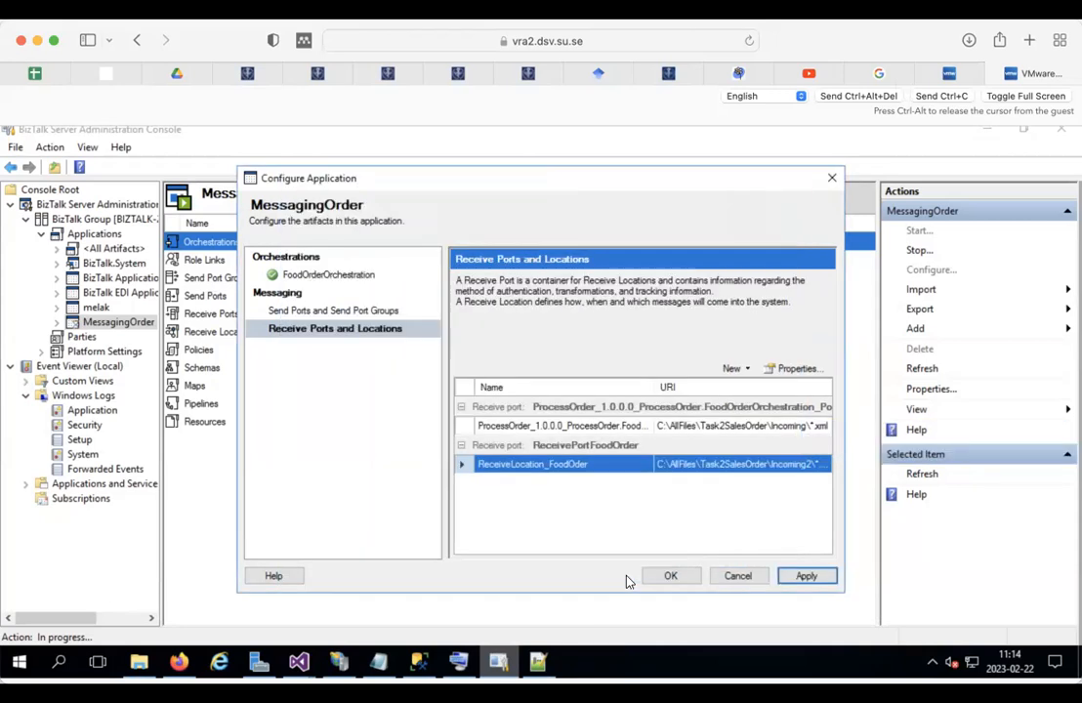
click(667, 574)
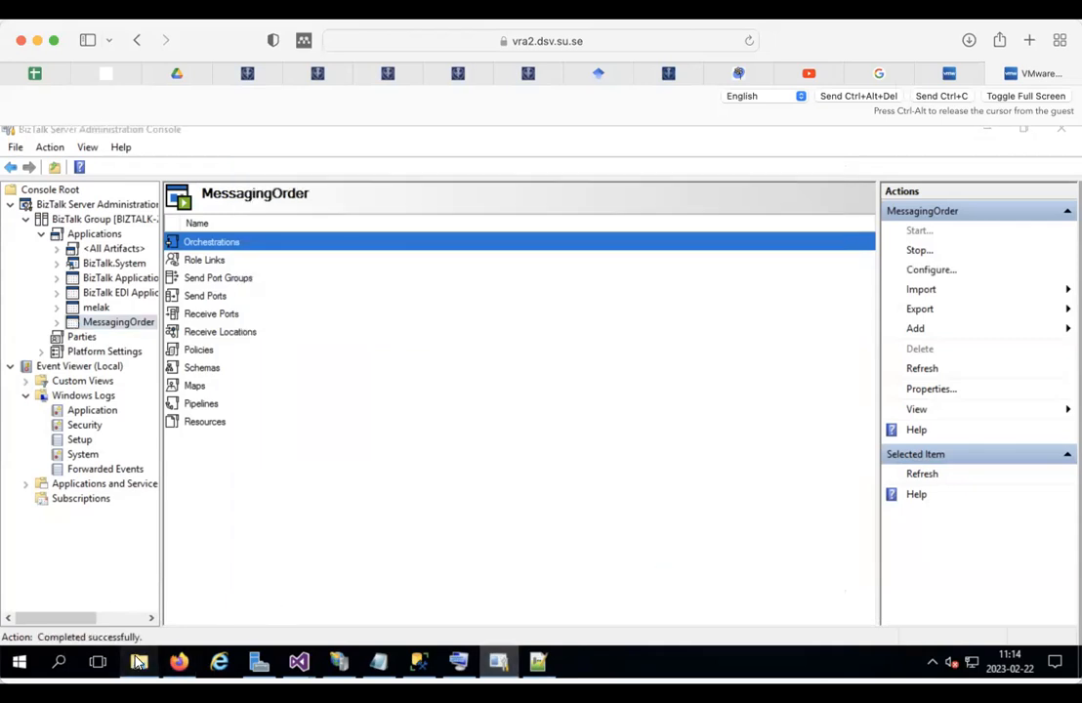
click(139, 662)
right_click(332, 361)
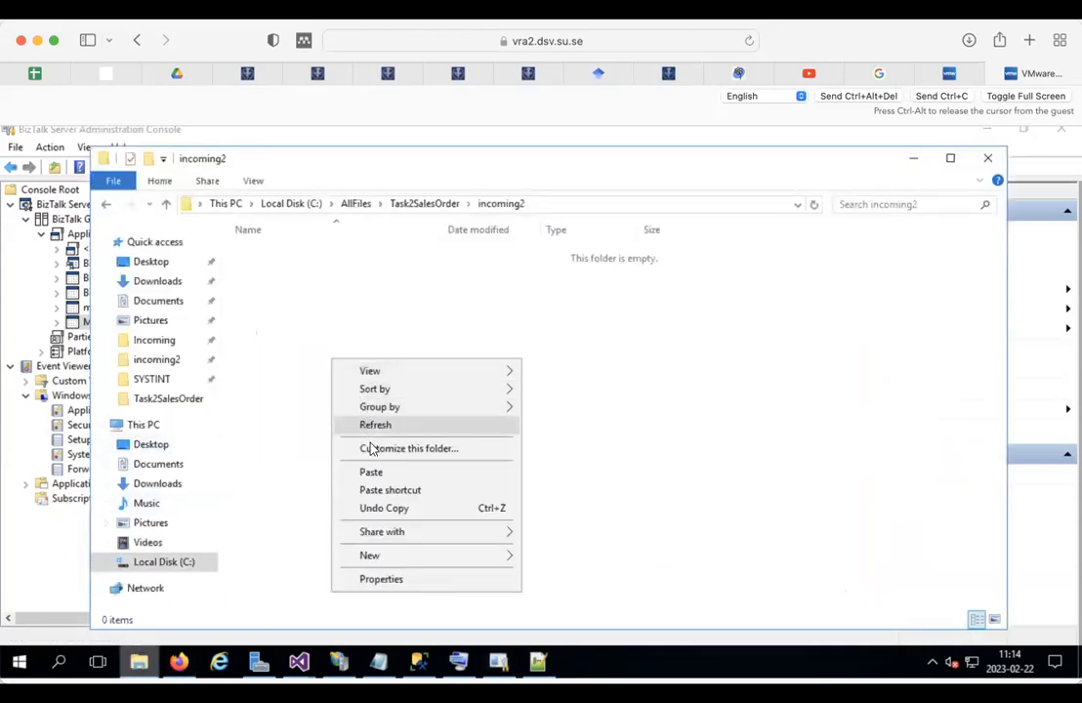
click(371, 471)
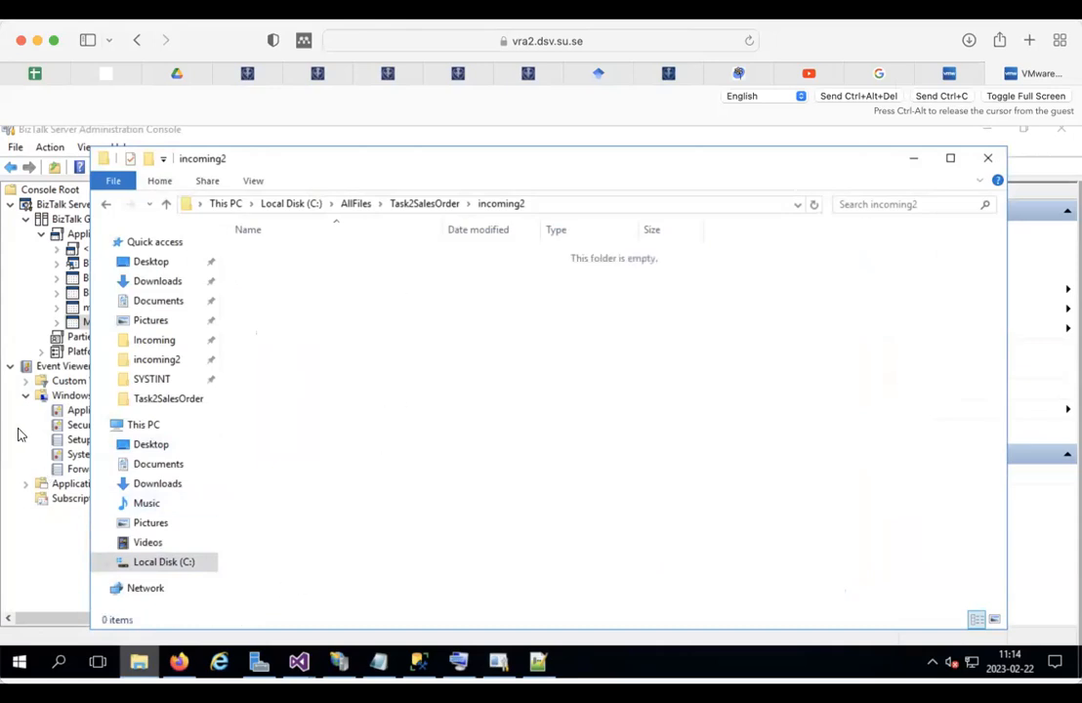
click(18, 434)
click(88, 411)
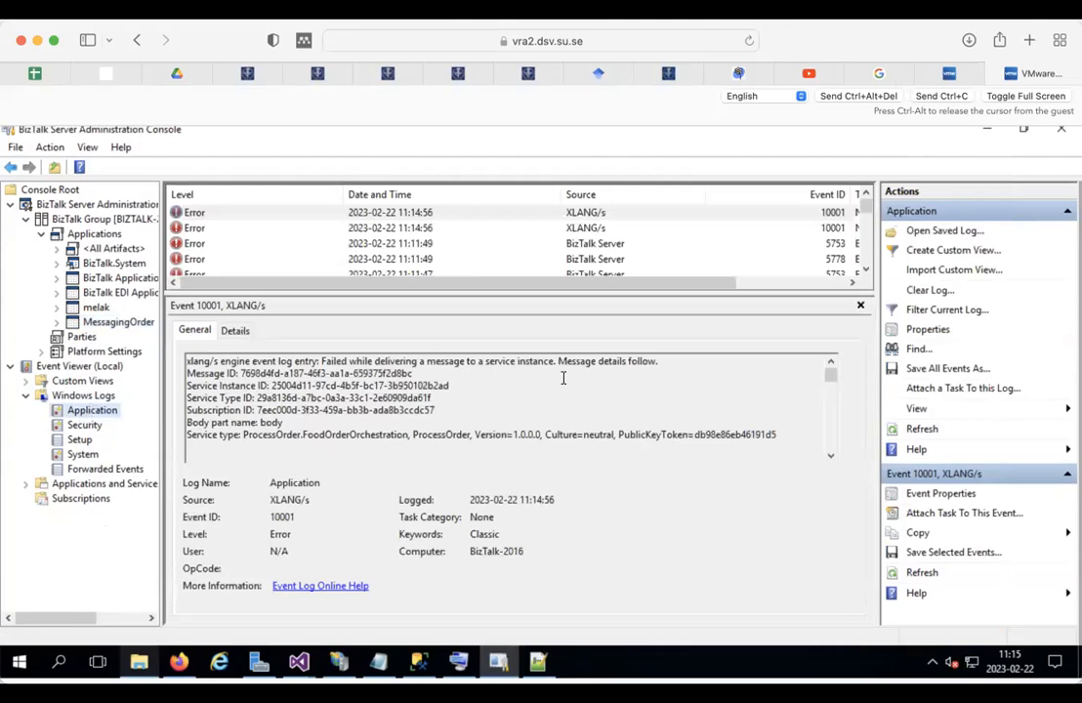
click(418, 661)
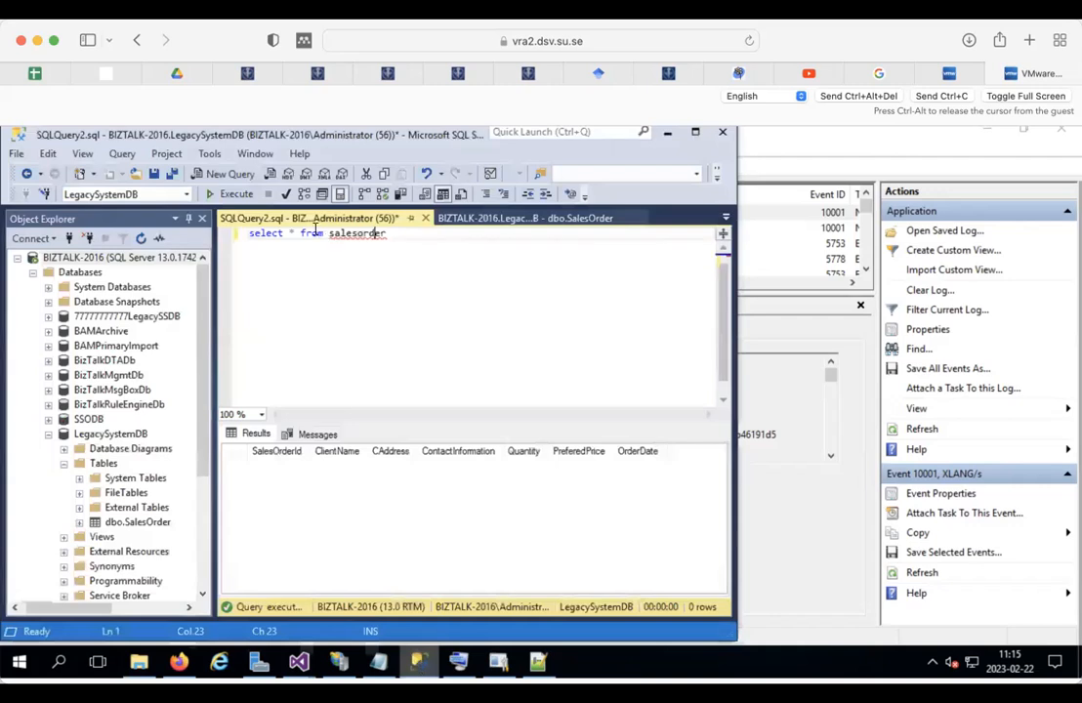
click(232, 195)
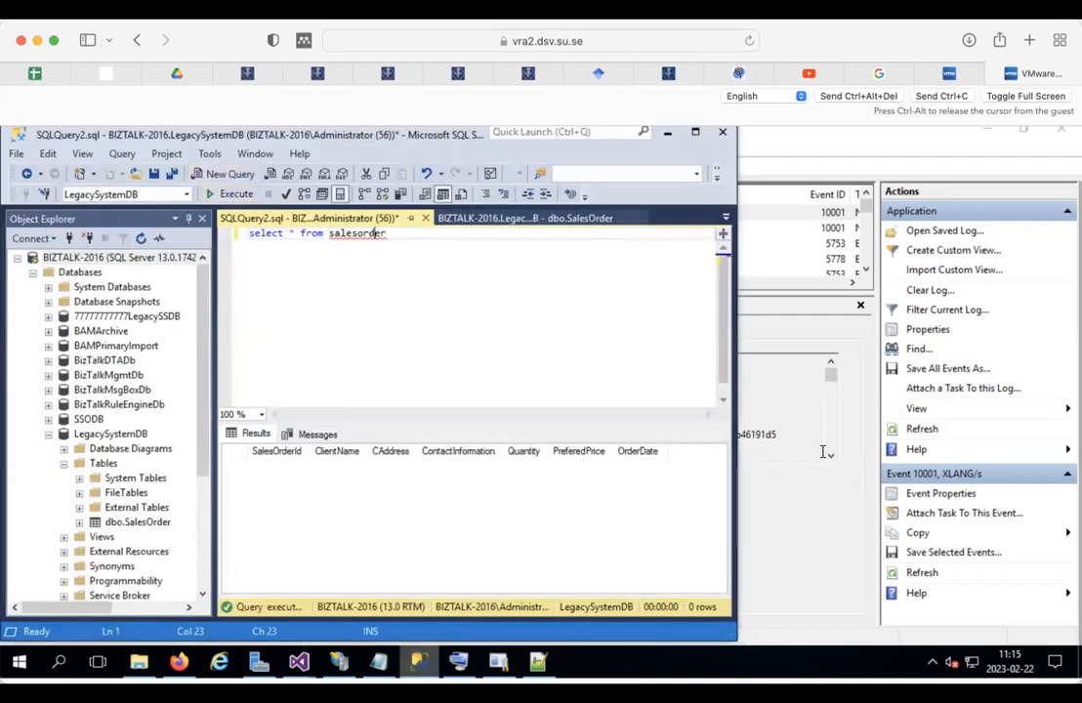
click(792, 517)
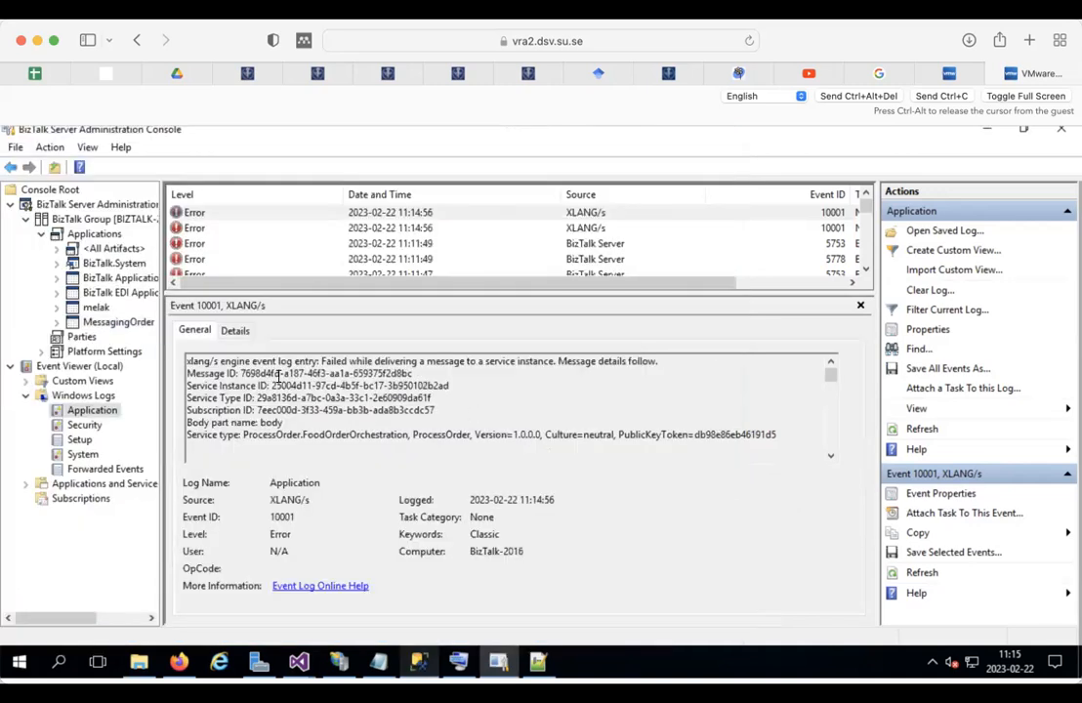
Step: Select the second XLANG/s Error event in the Application log
click(84, 423)
click(87, 411)
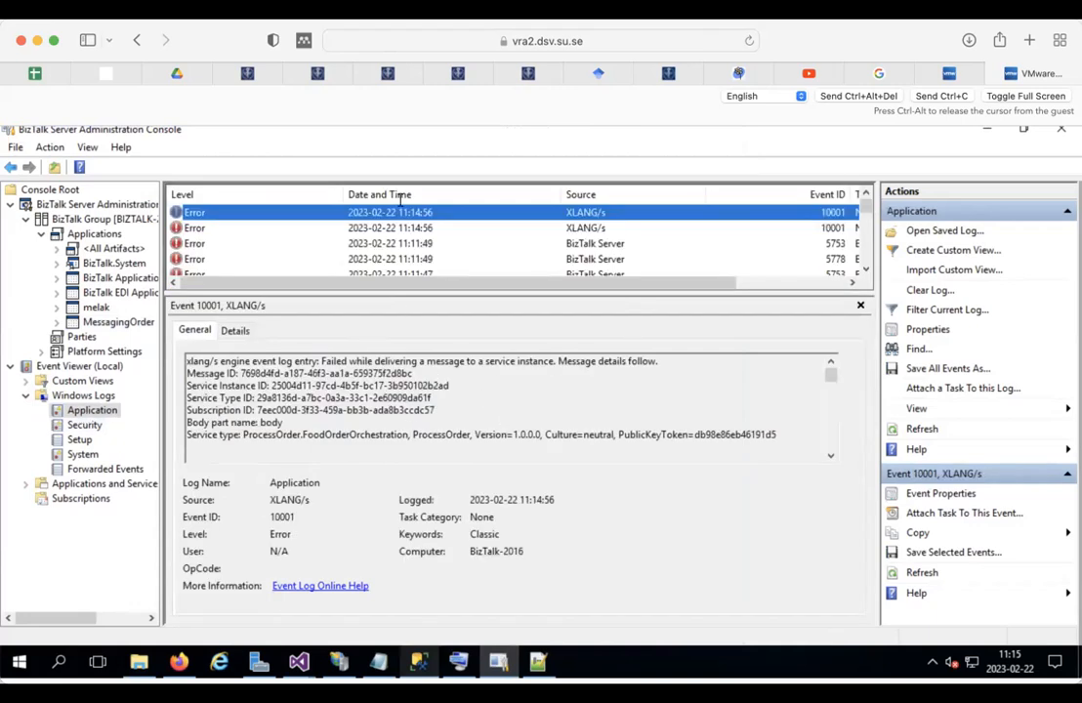
click(212, 228)
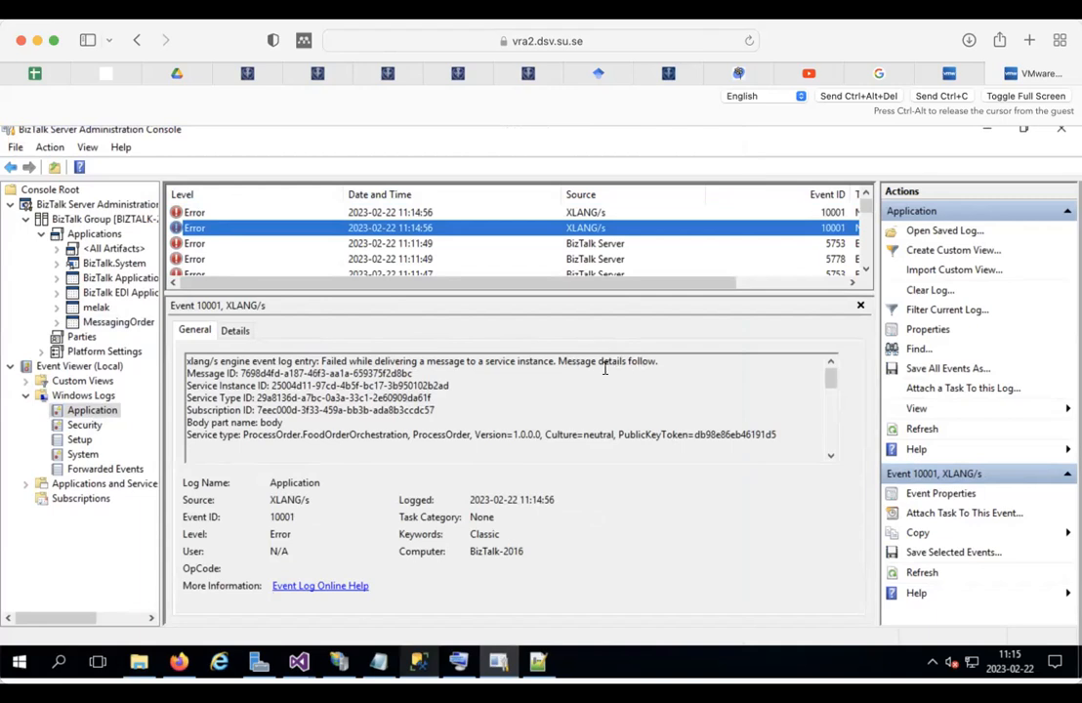
Step: Scroll through the event's General description to read the message-delivery exception and stack trace
click(261, 372)
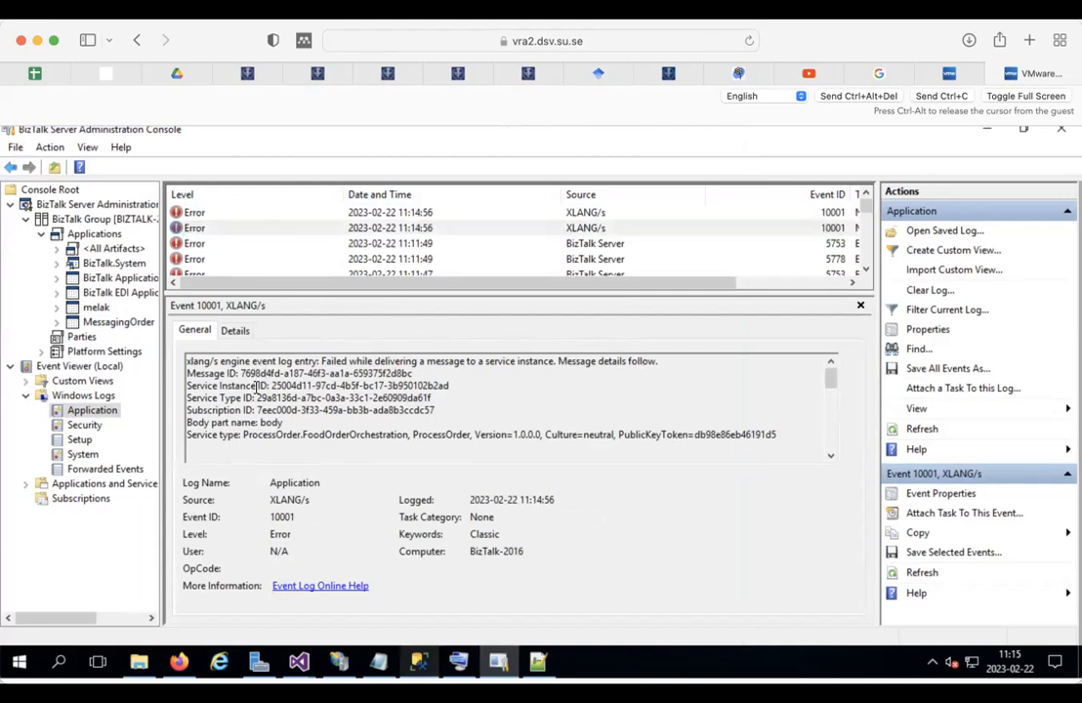
click(830, 456)
click(830, 456)
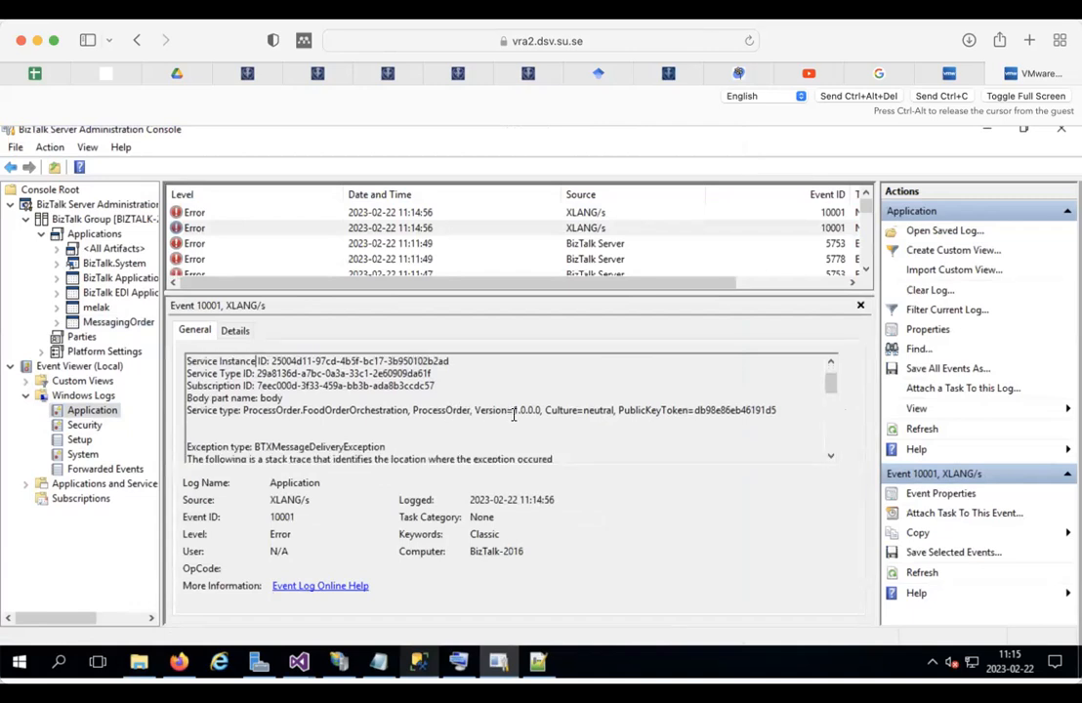
click(830, 456)
click(830, 456)
click(830, 456)
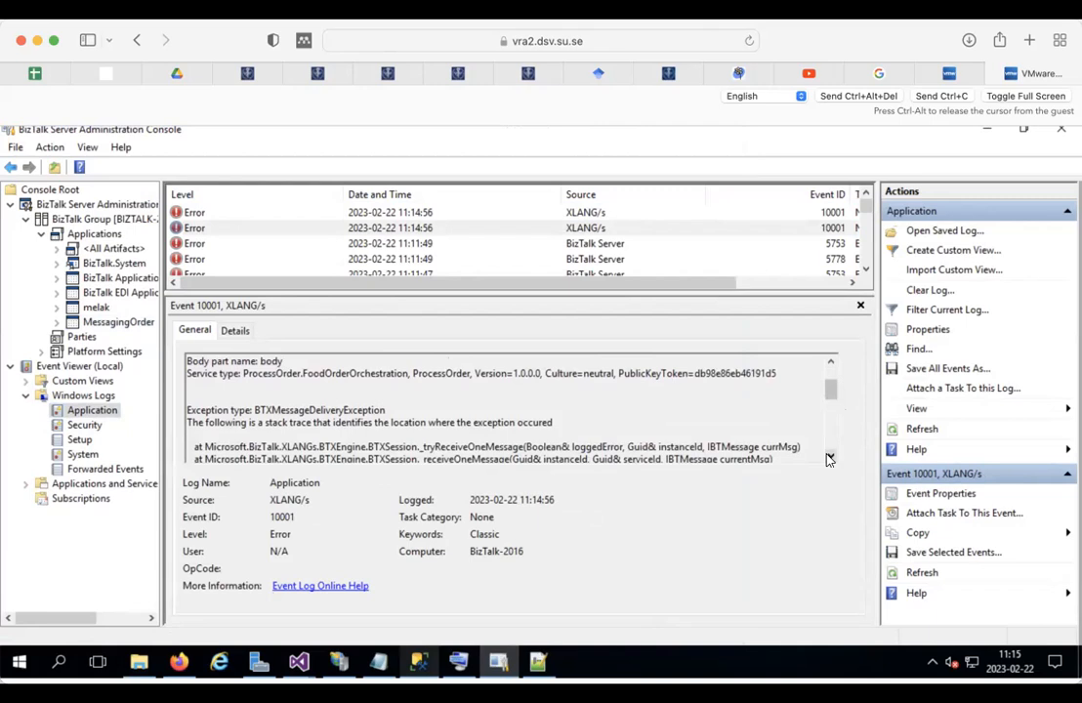
click(830, 457)
click(830, 457)
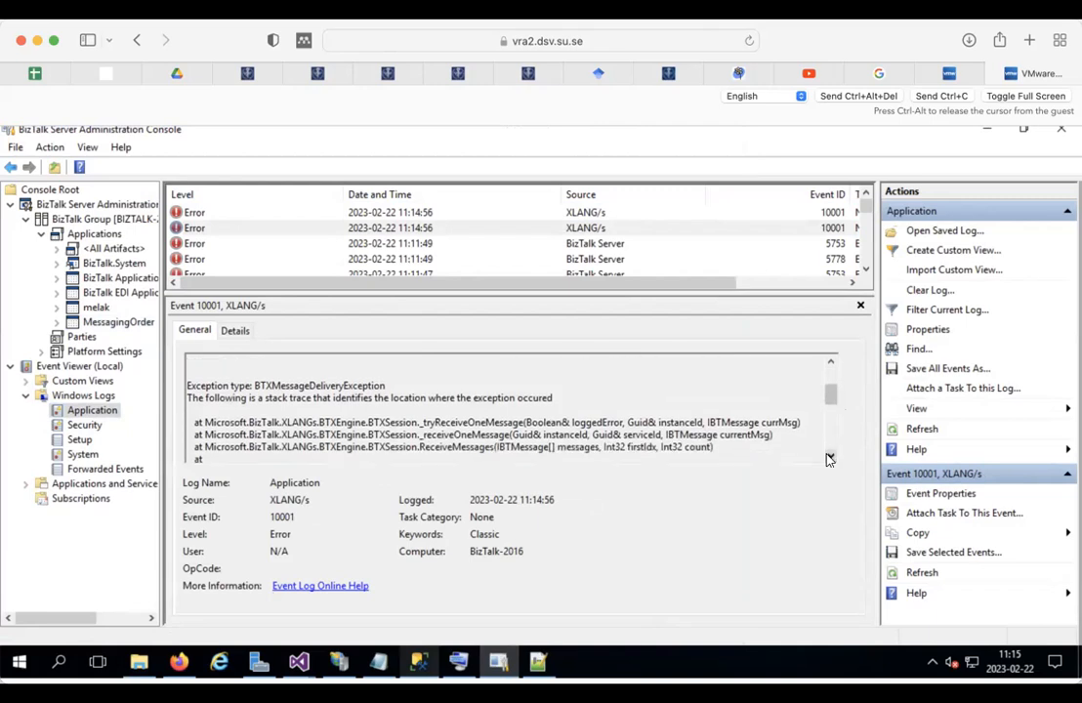
click(830, 457)
click(829, 457)
click(830, 457)
click(830, 457)
click(830, 457)
click(830, 457)
click(830, 457)
click(830, 457)
click(830, 457)
click(830, 457)
click(830, 457)
click(830, 456)
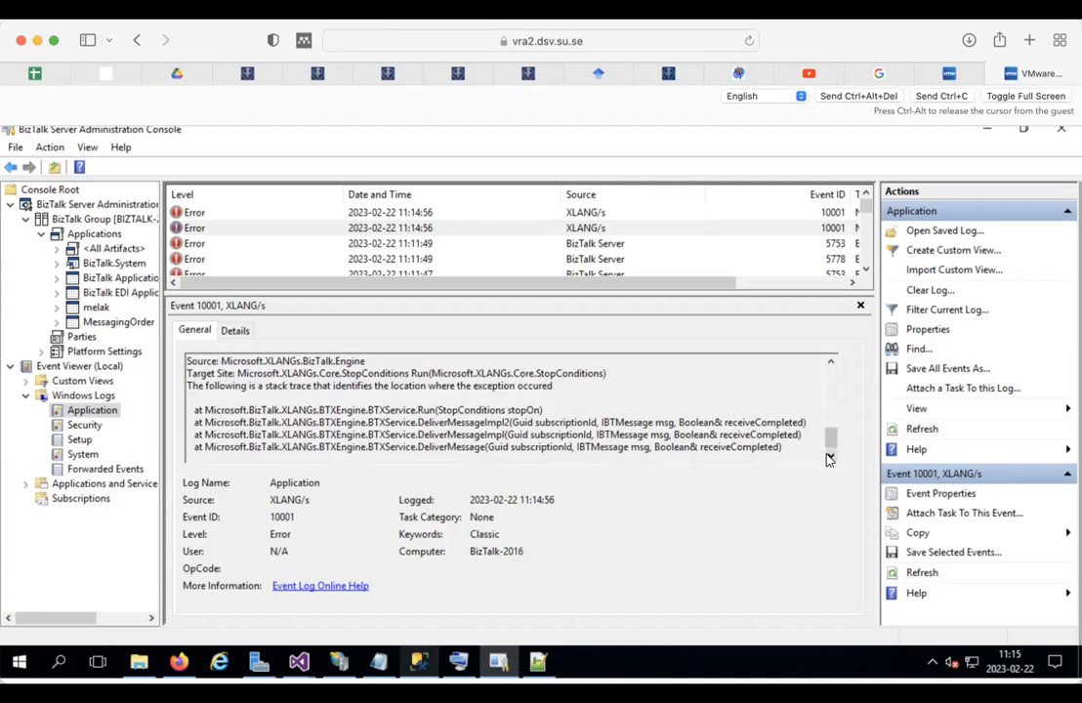
click(830, 457)
drag(828, 458, 823, 372)
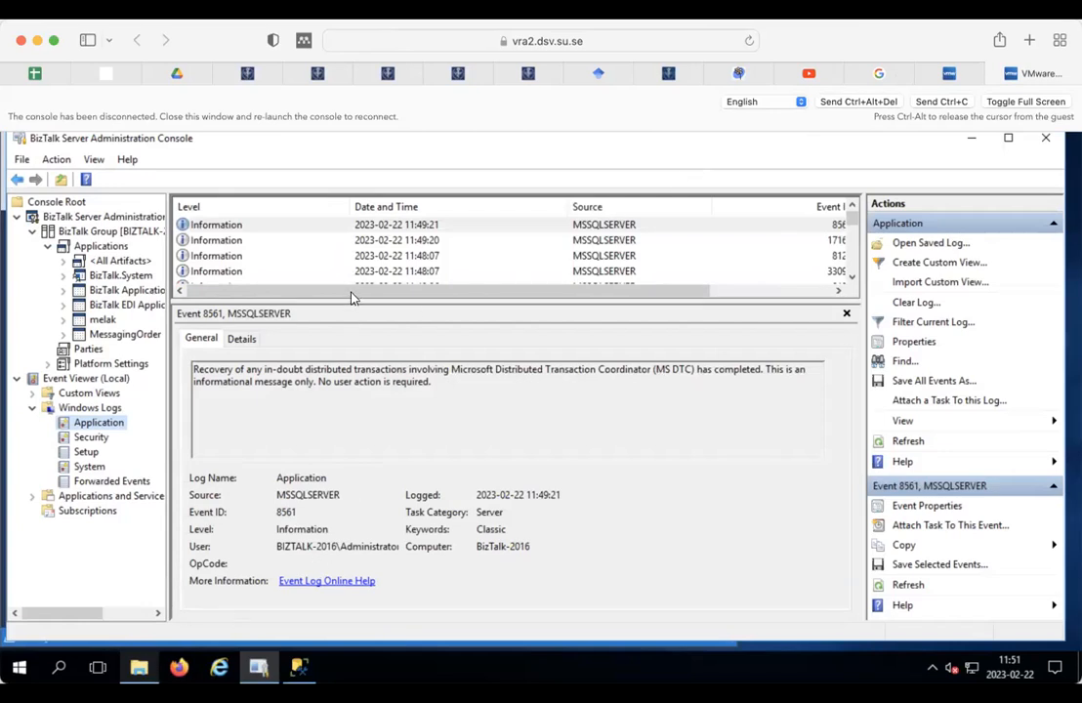
Step: Reload the remote console, then check the Error folder's six WrongOrder XML files and return to Task2SalesOrder
click(748, 42)
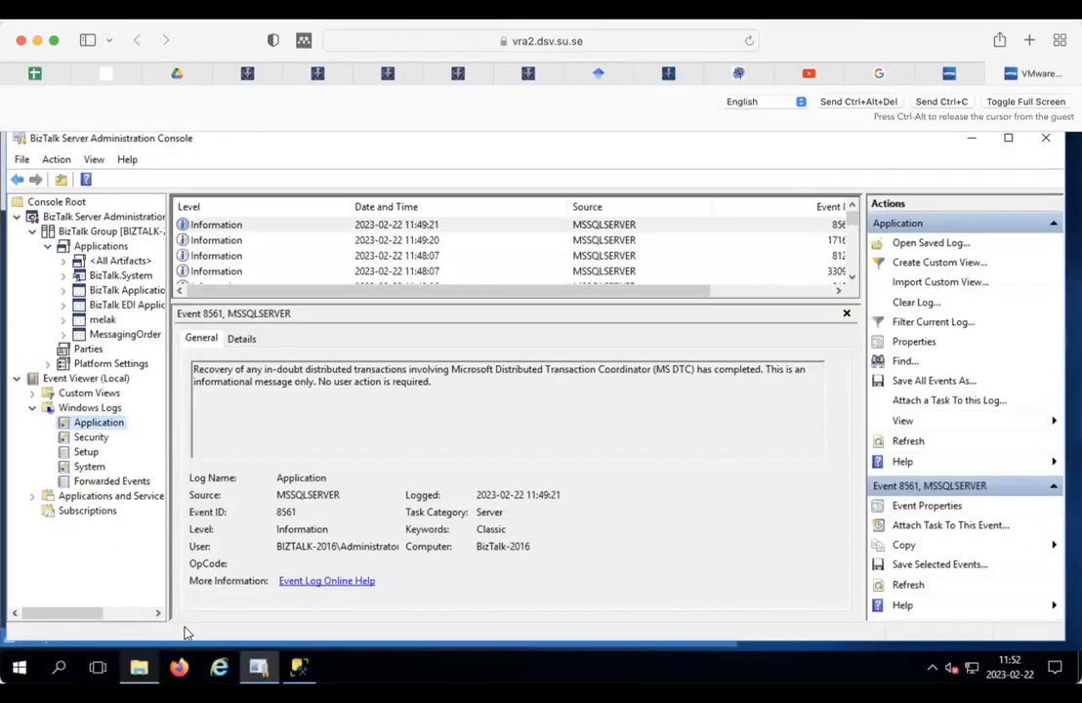
click(137, 665)
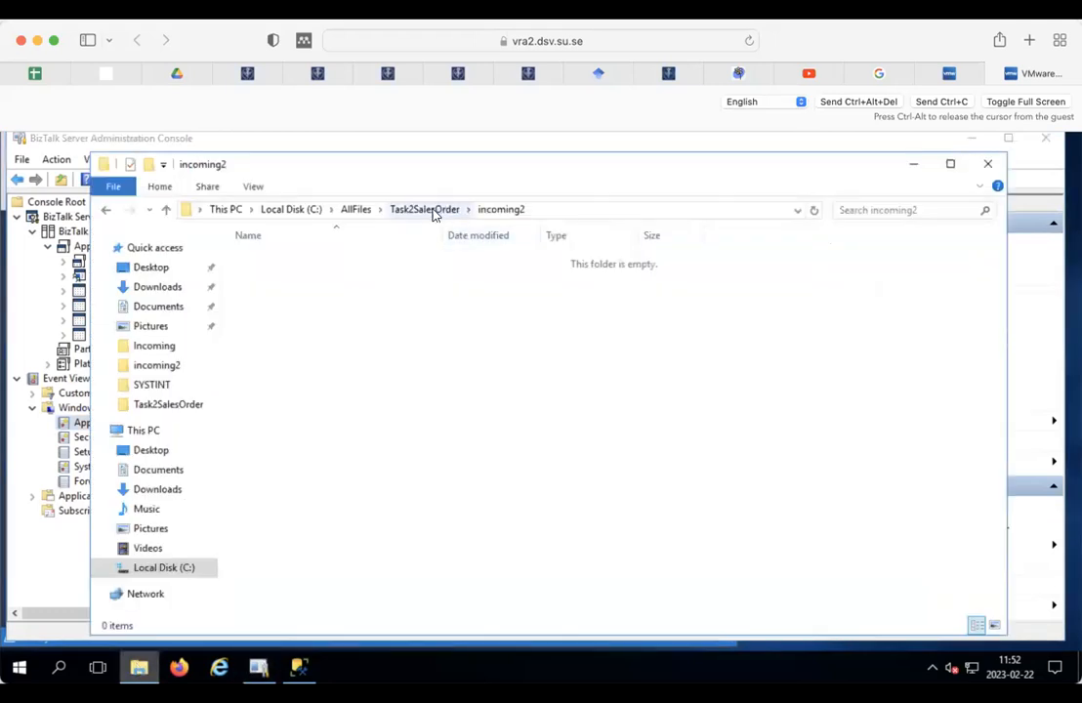
click(414, 211)
click(271, 261)
double_click(271, 260)
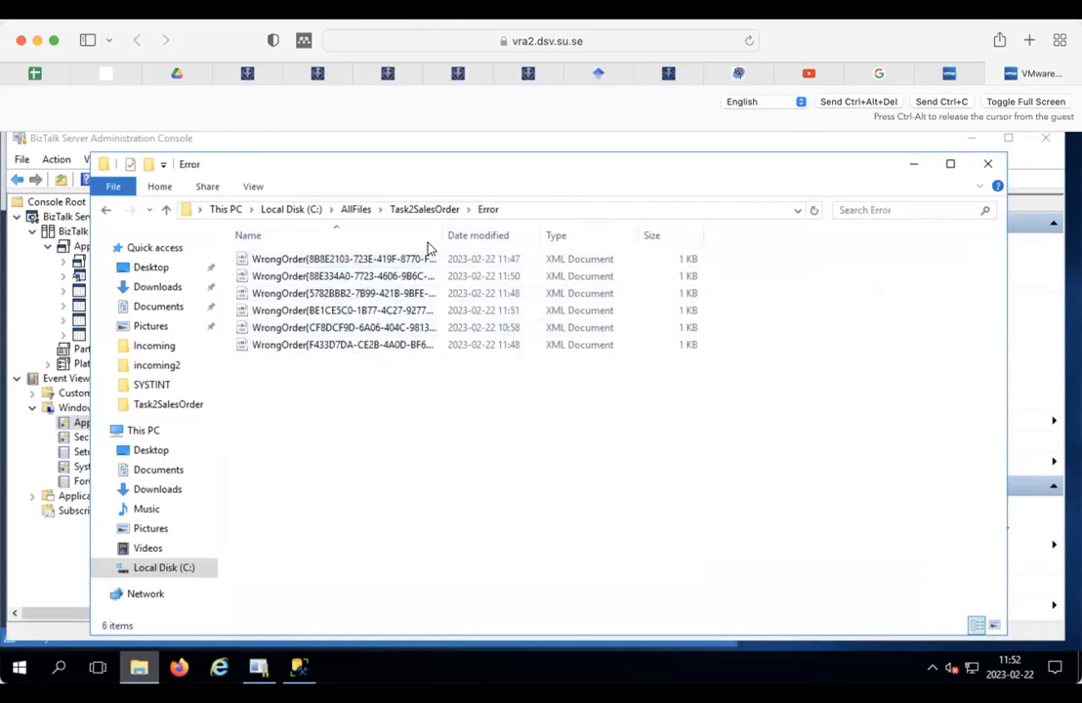
drag(442, 232, 489, 230)
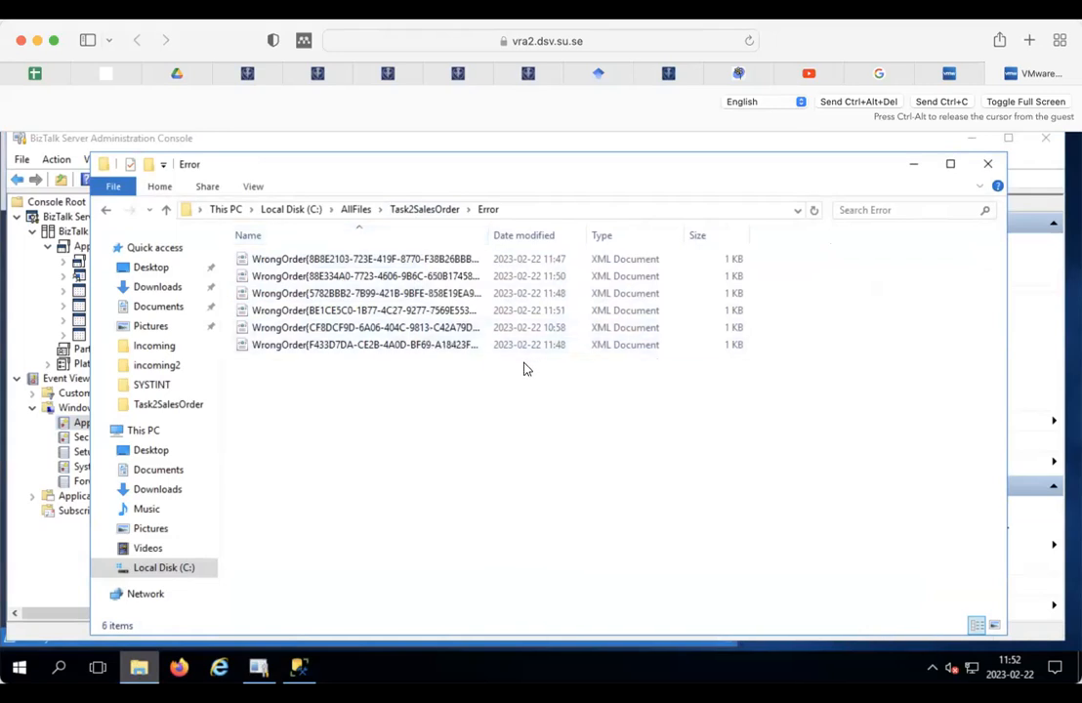
click(423, 213)
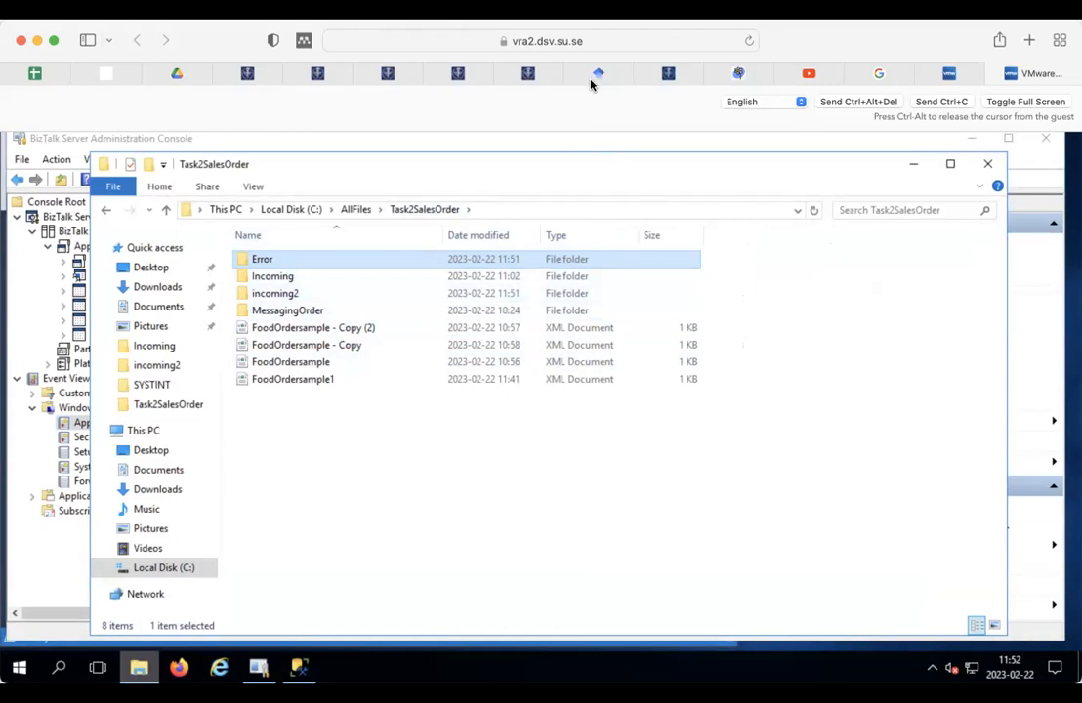
mouse_move(593, 76)
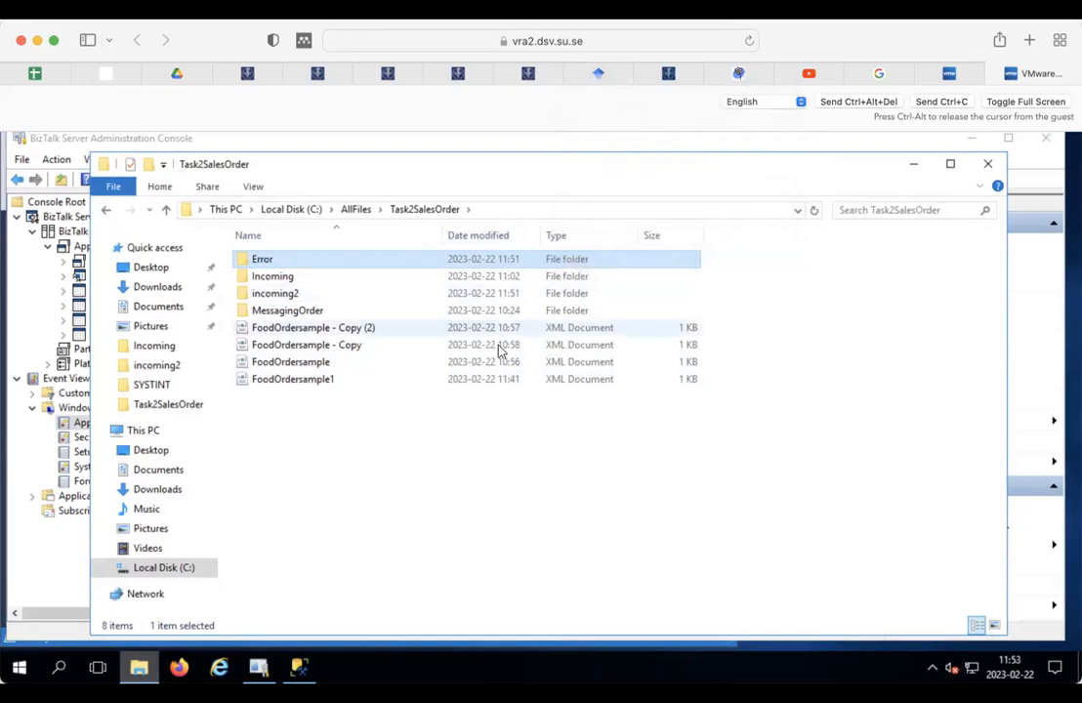
Step: Open the 10:58 WrongOrder file from the Error folder in Notepad to see its negative quantity
double_click(284, 260)
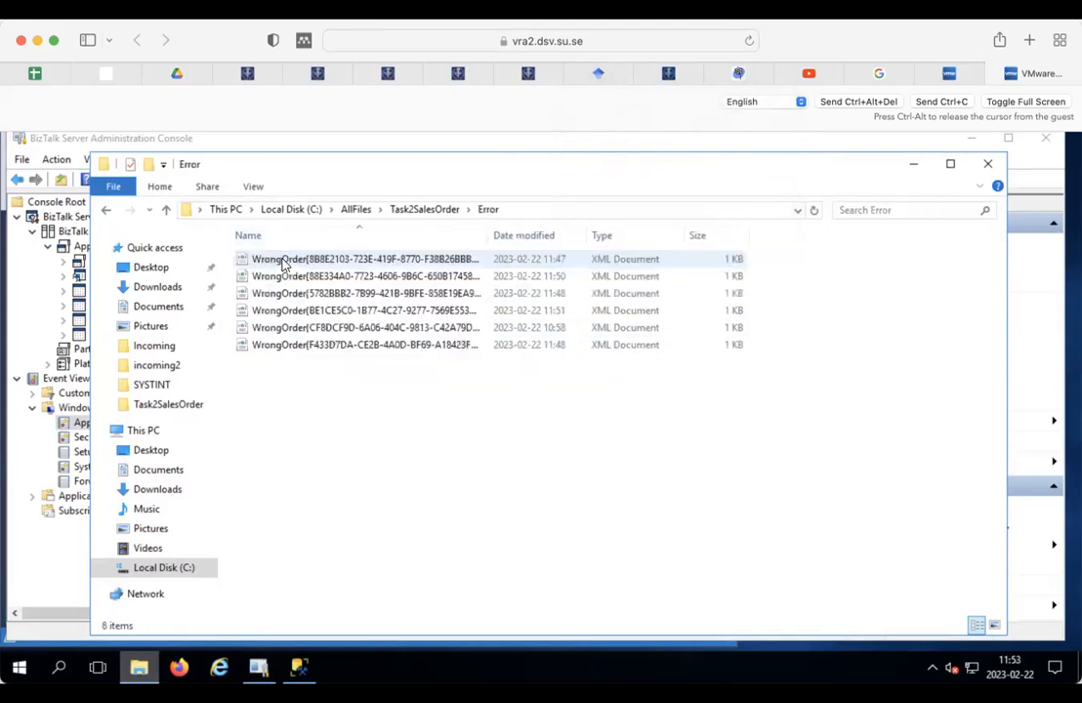
click(315, 345)
click(309, 330)
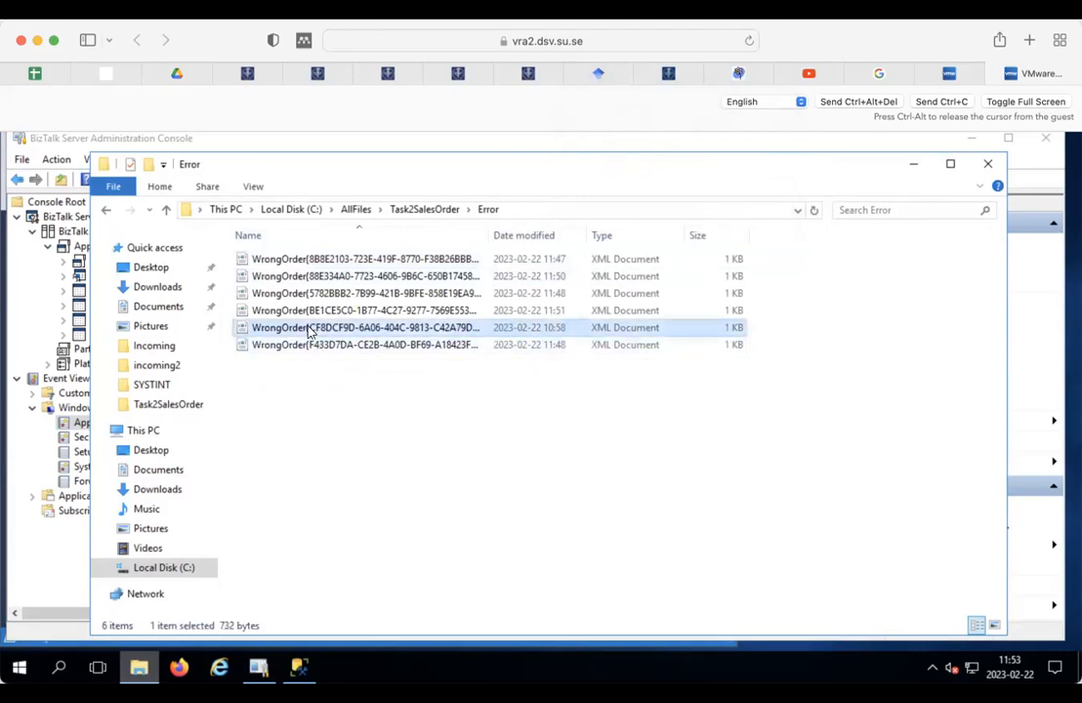
double_click(370, 332)
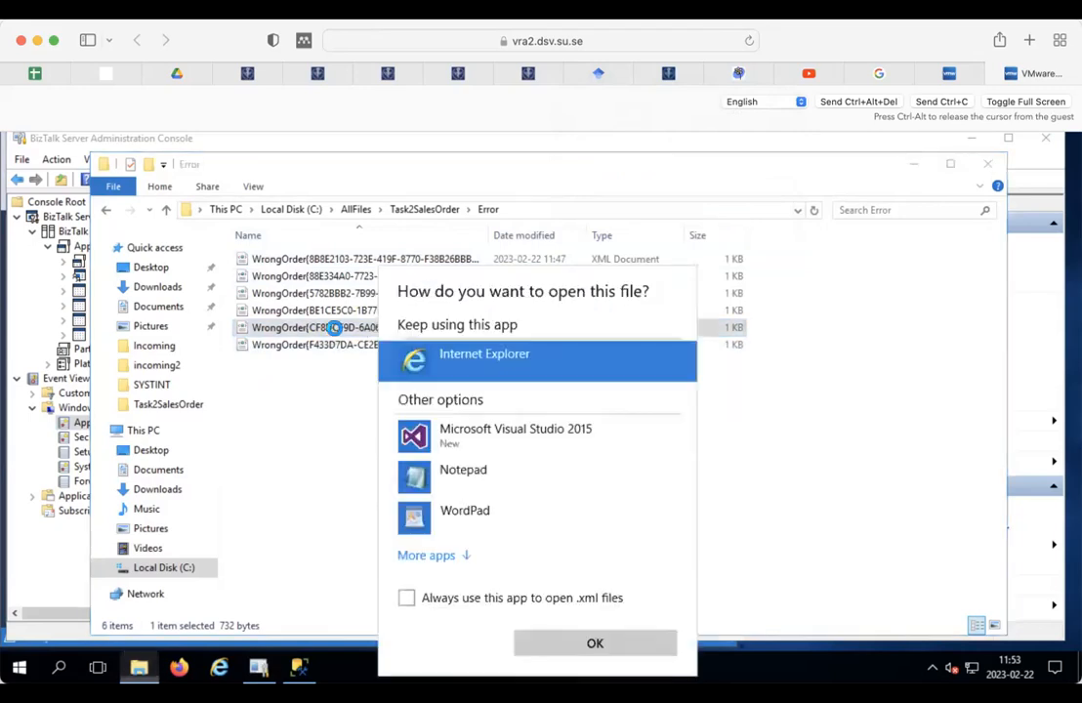
click(441, 484)
double_click(441, 485)
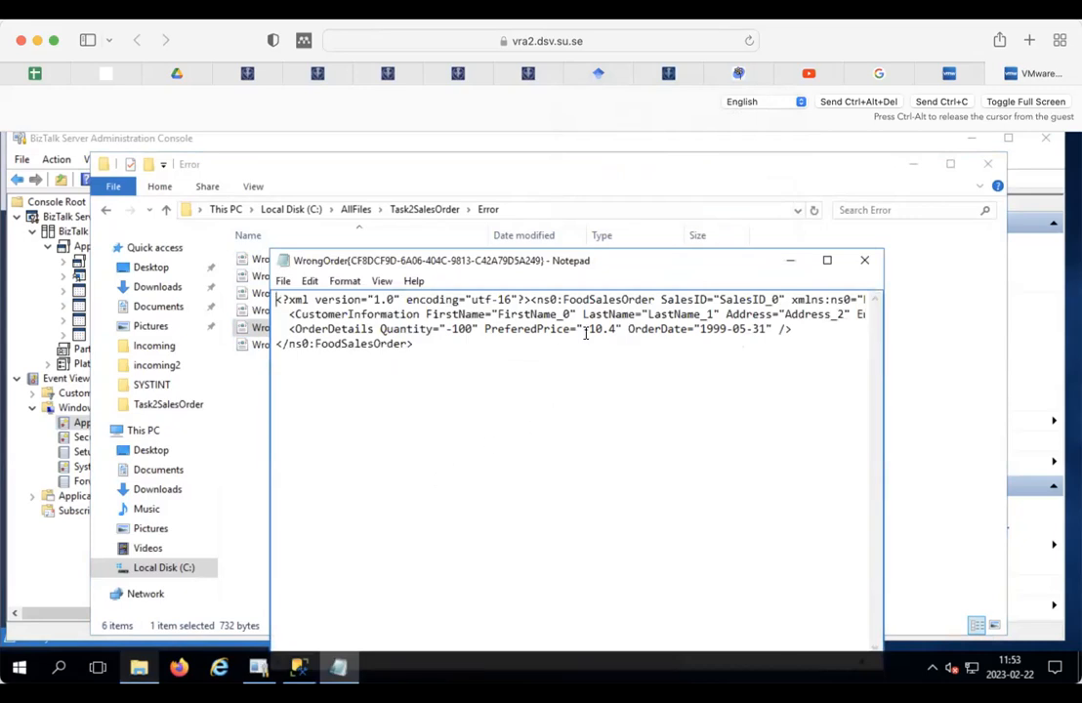
click(864, 260)
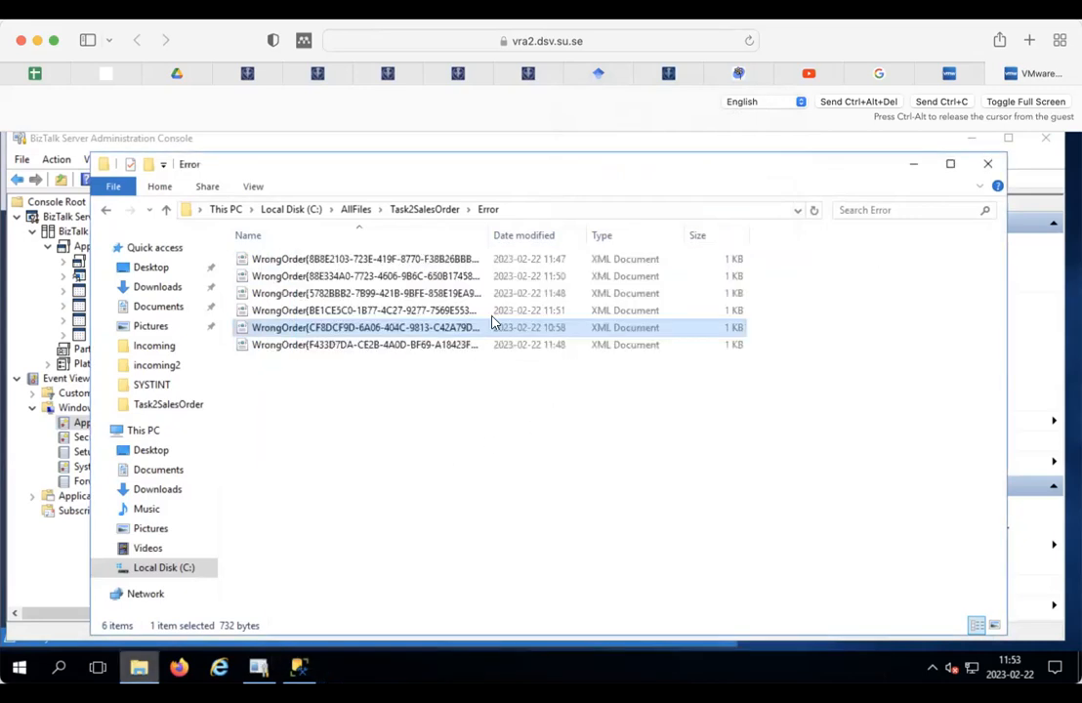
Step: View the 11:48 WrongOrder file's XML in Internet Explorer, then minimize File Explorer
click(388, 344)
double_click(389, 344)
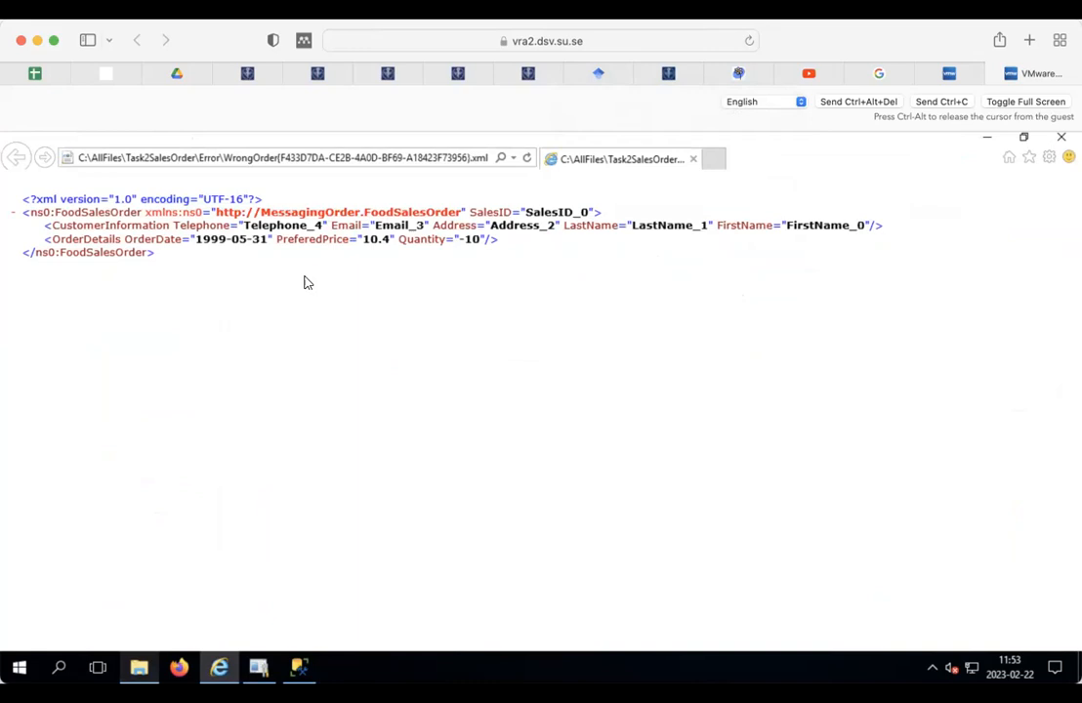
click(694, 163)
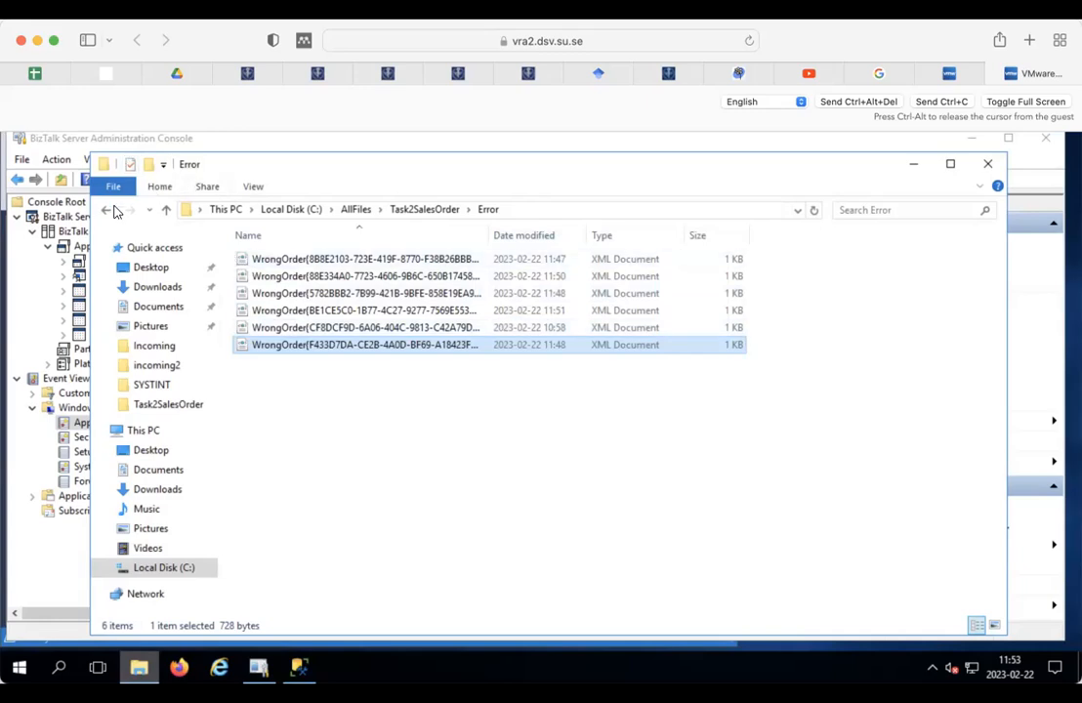
click(913, 164)
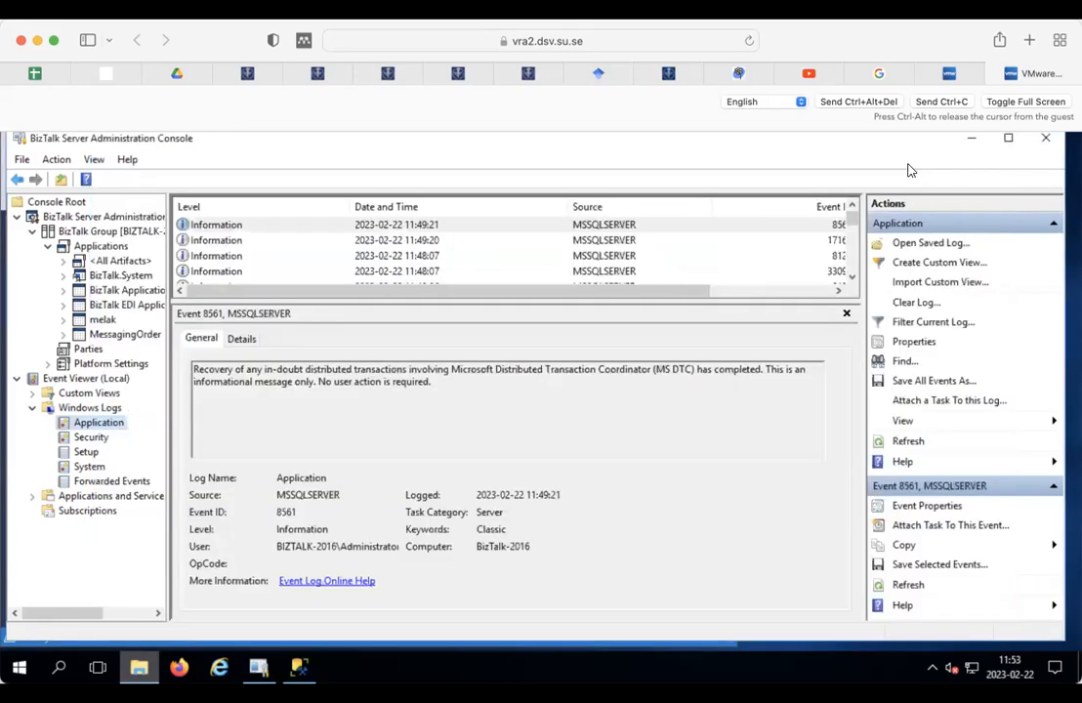